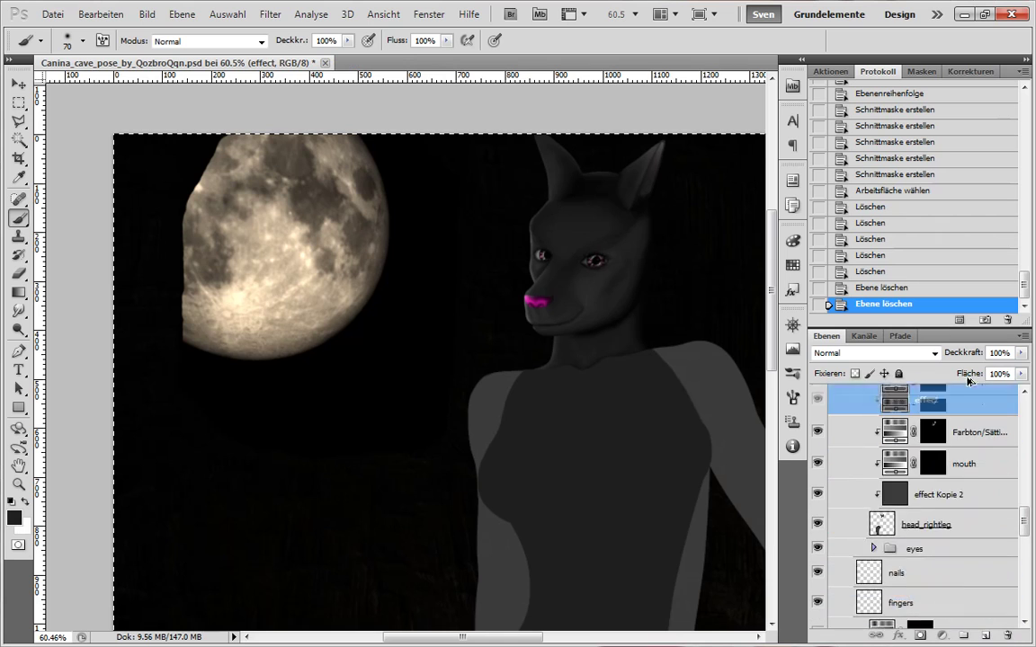
- Copy the effect layer together with its Hue/Saturation adjustments to directly above the chest layer
left_click_drag(967, 396, 966, 583)
scroll(580, 418, "up", 5)
scroll(580, 418, "down", 6)
scroll(898, 492, "up", 10)
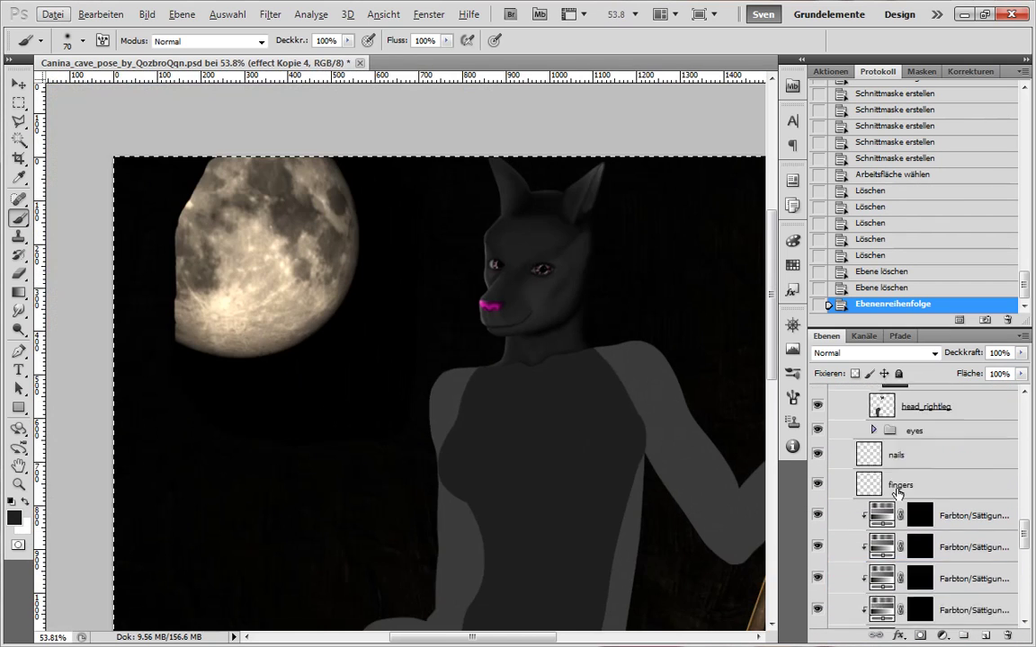
- Check the topmost Hue/Saturation layer in the head group by toggling its visibility, and delete it
scroll(903, 512, "up", 3)
left_click(931, 438)
left_click(819, 437)
left_click(818, 437)
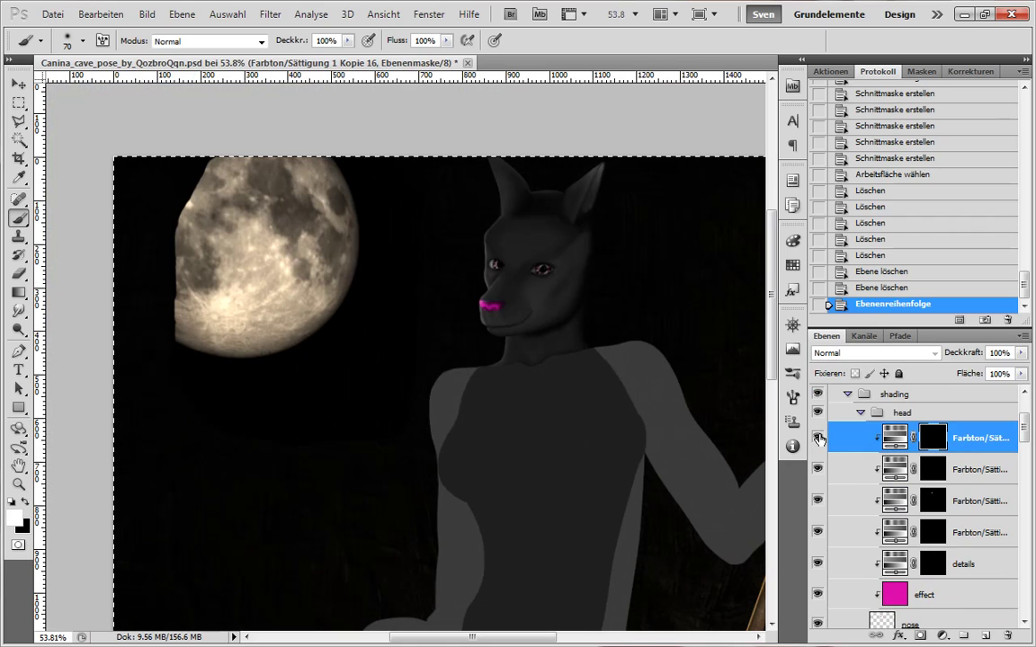
left_click(818, 437)
scroll(982, 441, "down", 1)
key("Delete")
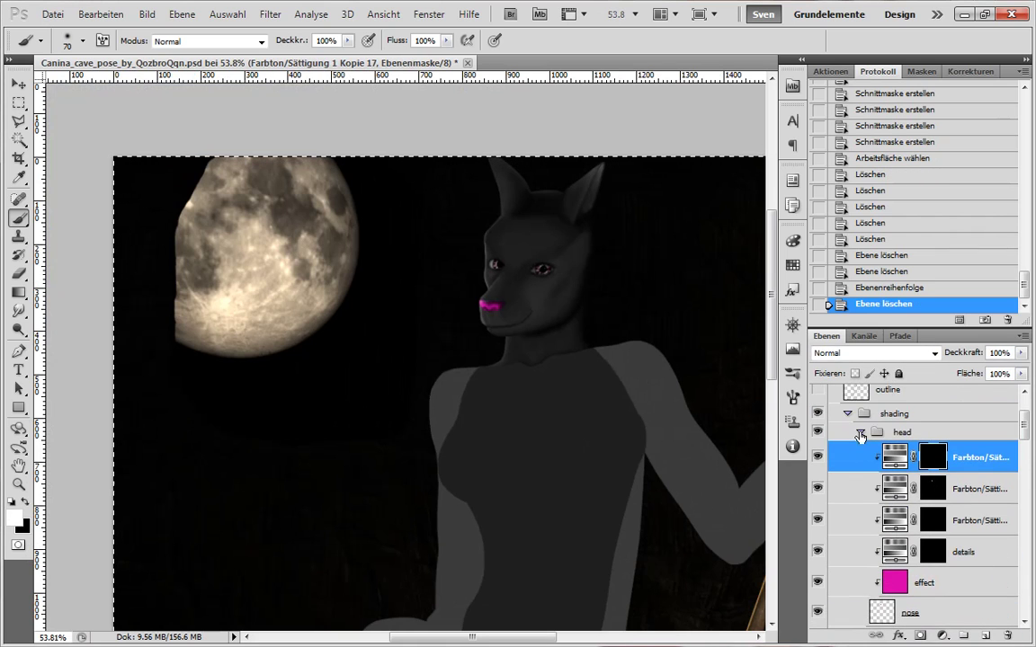
- Collapse the head group and save the document
scroll(818, 520, "down", 3)
scroll(902, 514, "up", 5)
left_click(860, 522)
key("ctrl+s")
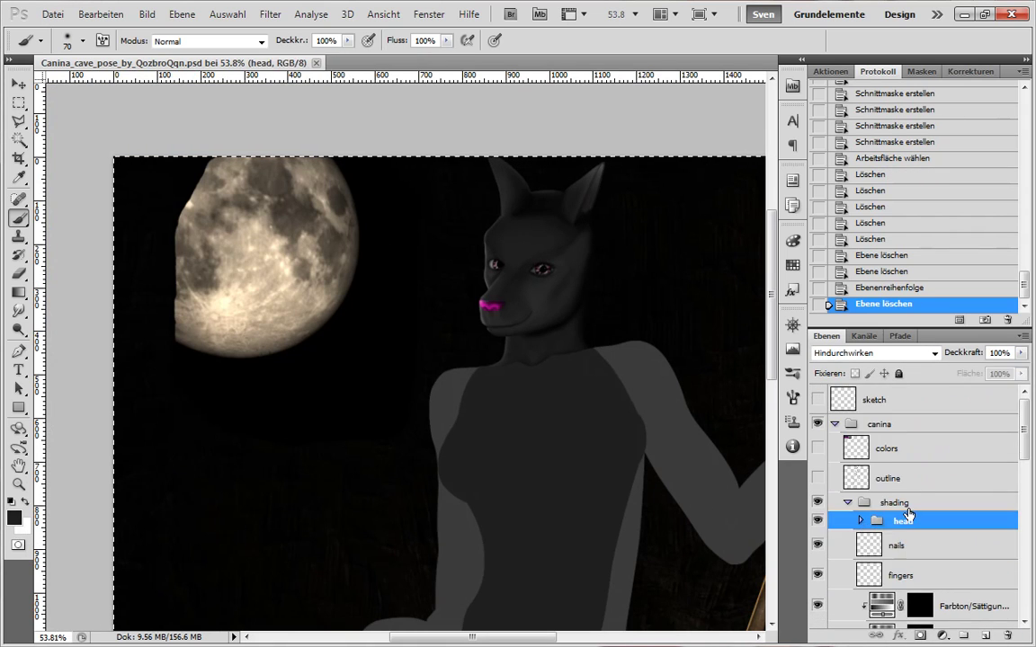
- Try dark shading across the upper chest with a 35-pixel brush on the Farbton/Sättigung 1 Kopie 27 mask
scroll(908, 513, "down", 8)
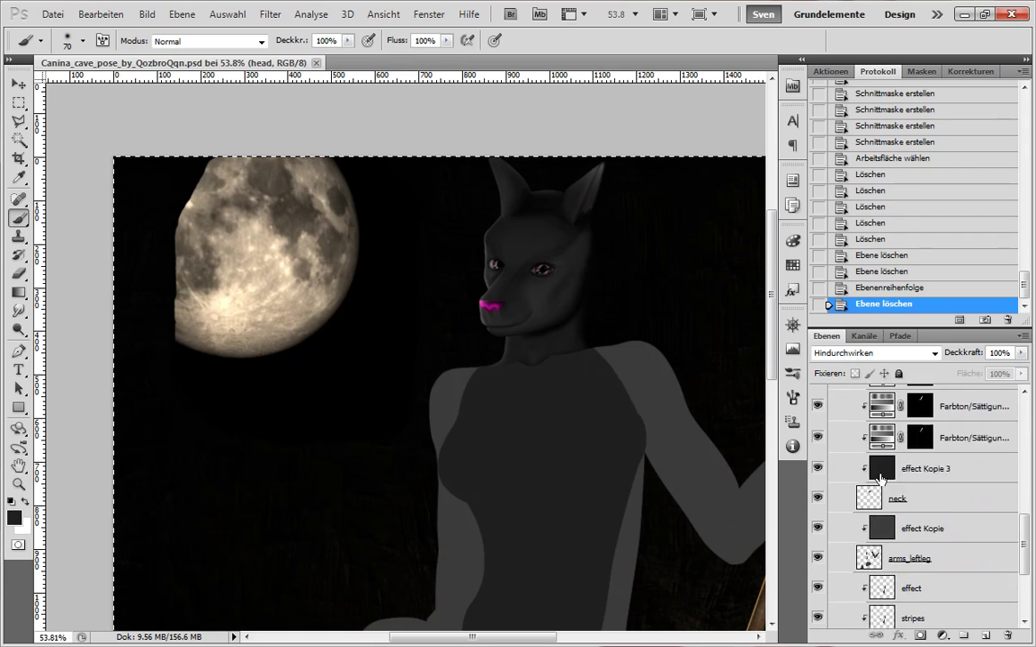
scroll(881, 479, "up", 6)
scroll(886, 485, "down", 1)
left_click(920, 553)
left_click(920, 522)
scroll(552, 368, "up", 7)
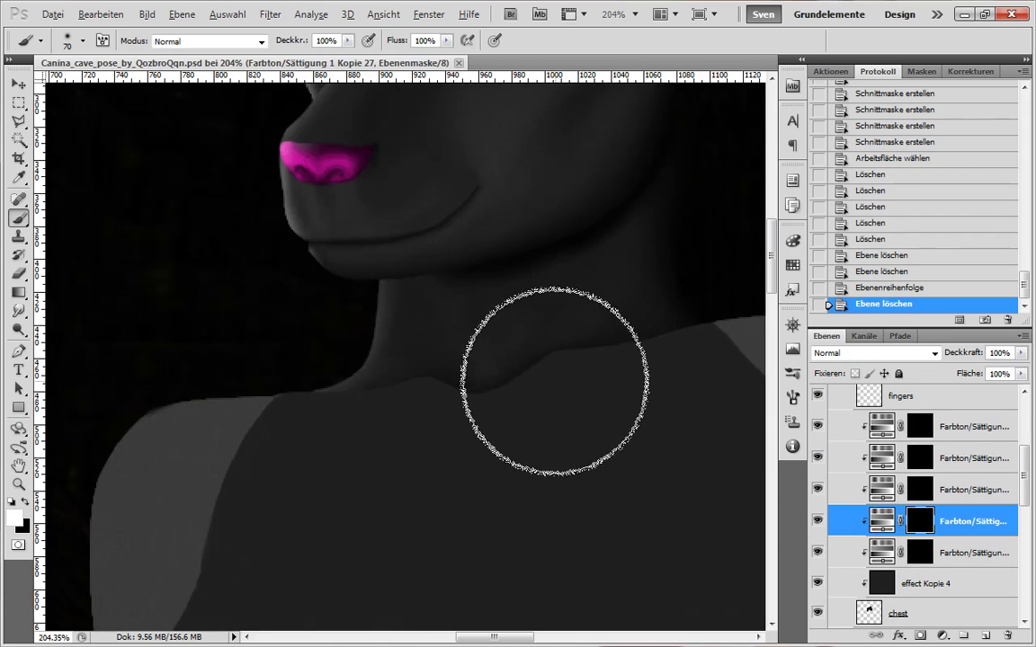
key("bracketleft")
key("bracketleft")
key("bracketleft")
key("bracketleft")
key("bracketleft")
left_click_drag(526, 378, 661, 367)
left_click_drag(462, 466, 457, 428)
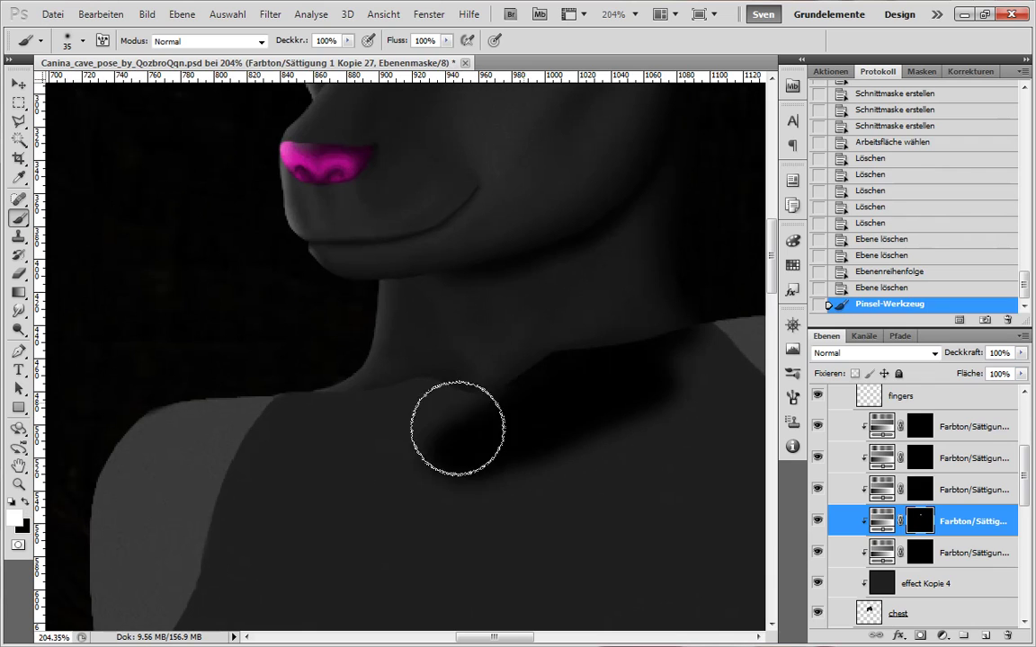
- Delete the Farbton/Sättigung 1 Kopie 27 layer and select the Kopie 26 adjustment above the chest
left_click(971, 71)
left_click_drag(995, 554, 1007, 634)
left_click(967, 496)
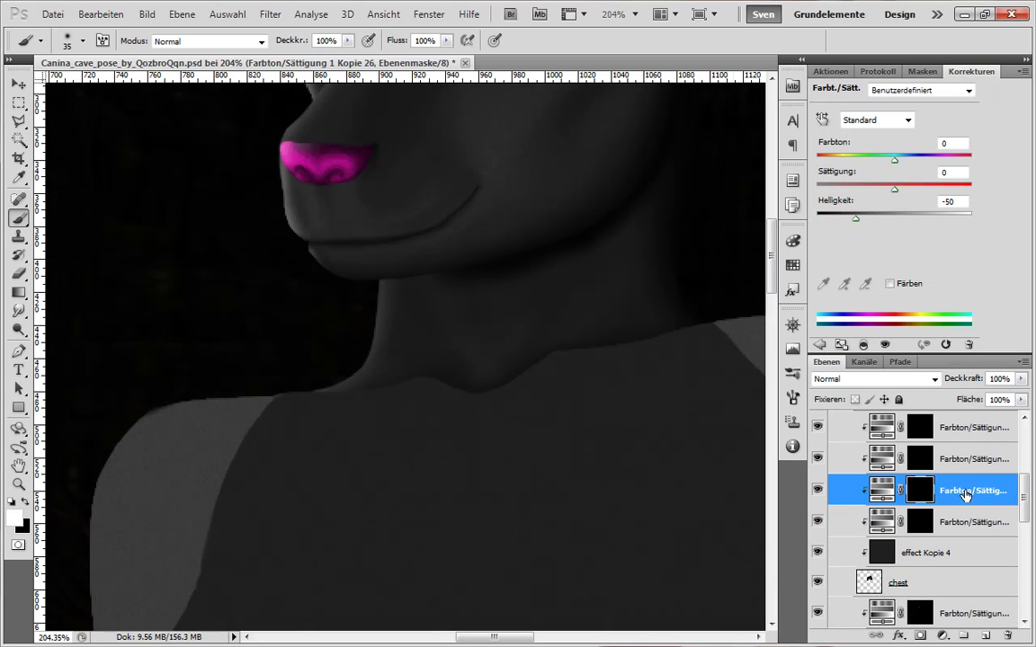
- Paint soft shading along the base of the neck on the Kopie 26 mask with a 35-pixel brush
mouse_move(576, 346)
left_mouse_down()
mouse_move(434, 400)
mouse_move(350, 373)
left_mouse_up()
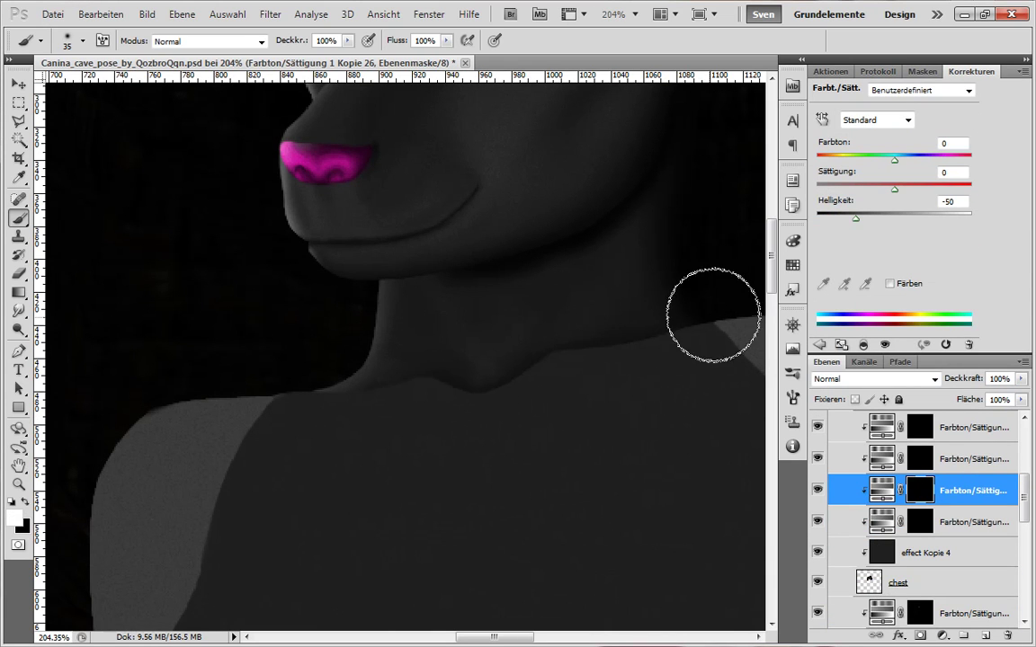
key("x")
key("x")
mouse_move(474, 421)
left_mouse_down()
mouse_move(499, 373)
mouse_move(414, 353)
left_mouse_up()
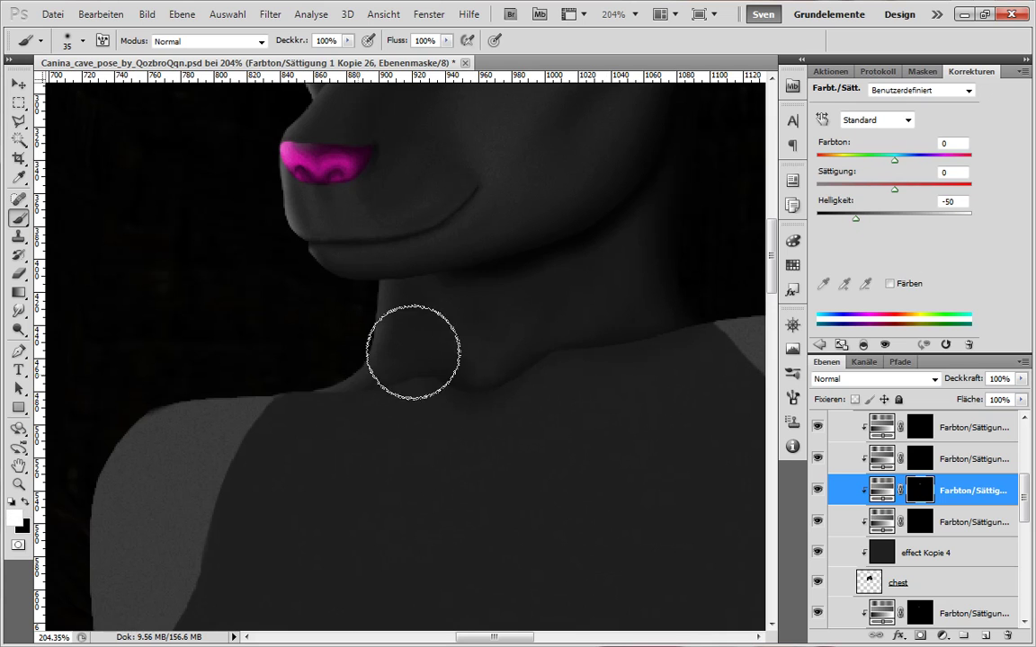
- Paint finer shading along the neckline on the Farbton/Sättigung 1 Kopie 28 mask with a 10-pixel brush
scroll(530, 420, "up", 5)
left_click_drag(530, 420, 430, 490)
key("[")
key("[")
key("x")
key("bracketleft")
key("bracketleft")
key("bracketleft")
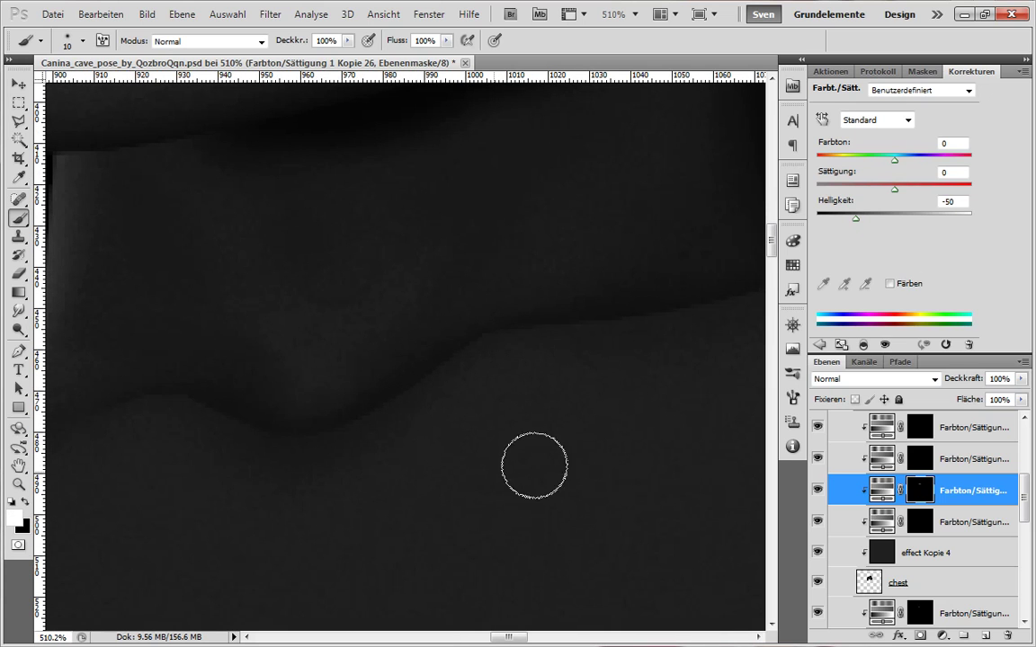
left_click(968, 522)
left_click_drag(519, 333, 724, 307)
left_click(878, 72)
left_click(897, 303)
left_click_drag(481, 384, 252, 481)
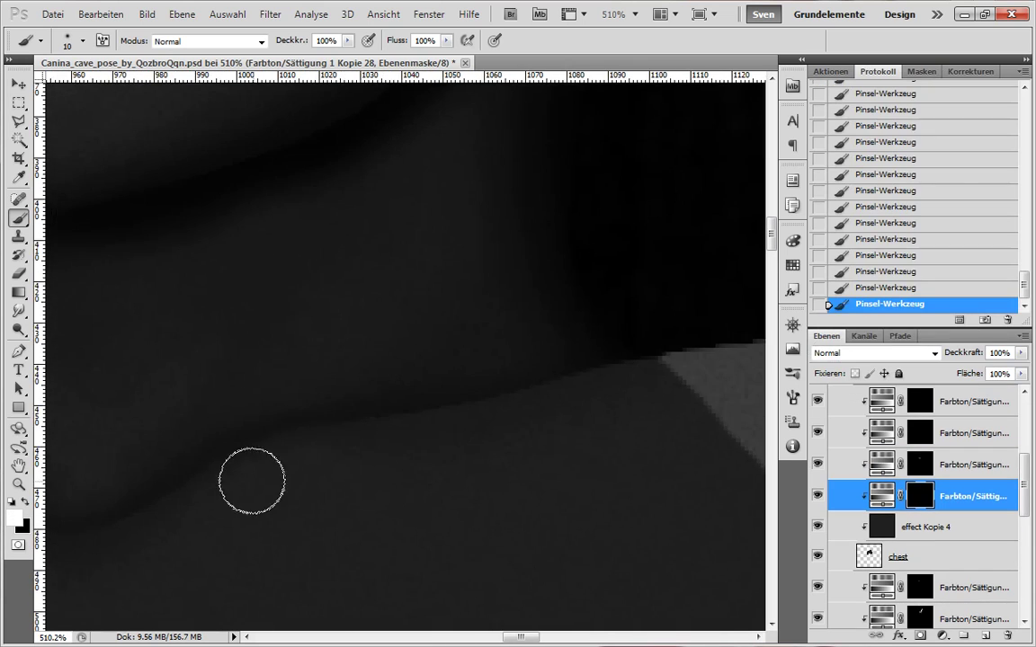
- Refine the dark collar line between the throat and the raised arm's shoulder on the Kopie 28 mask
scroll(592, 351, "left", 2)
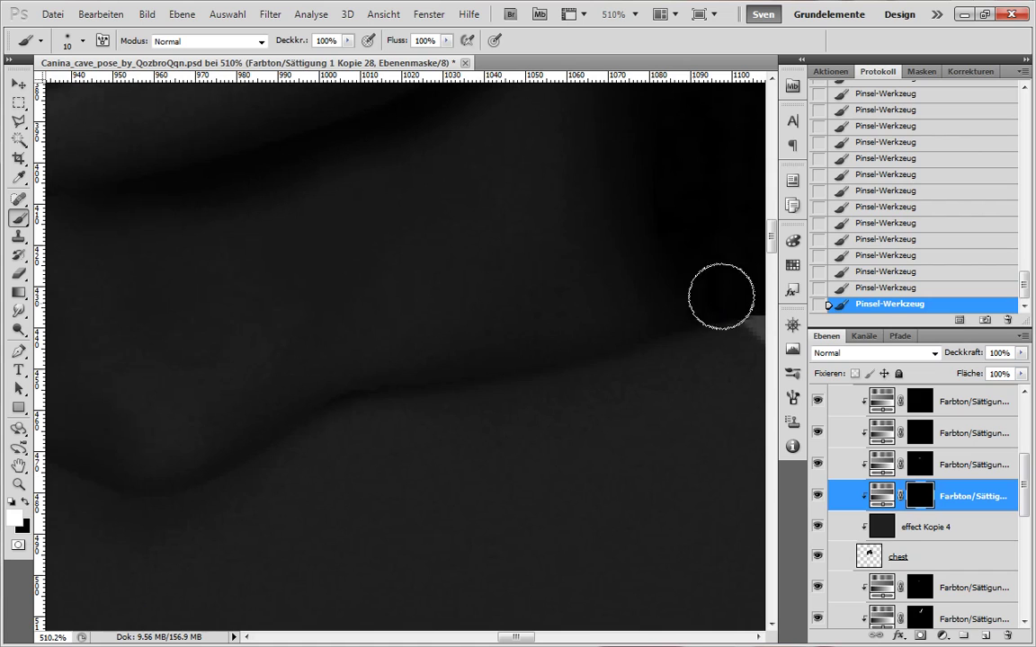
scroll(529, 358, "right", 2)
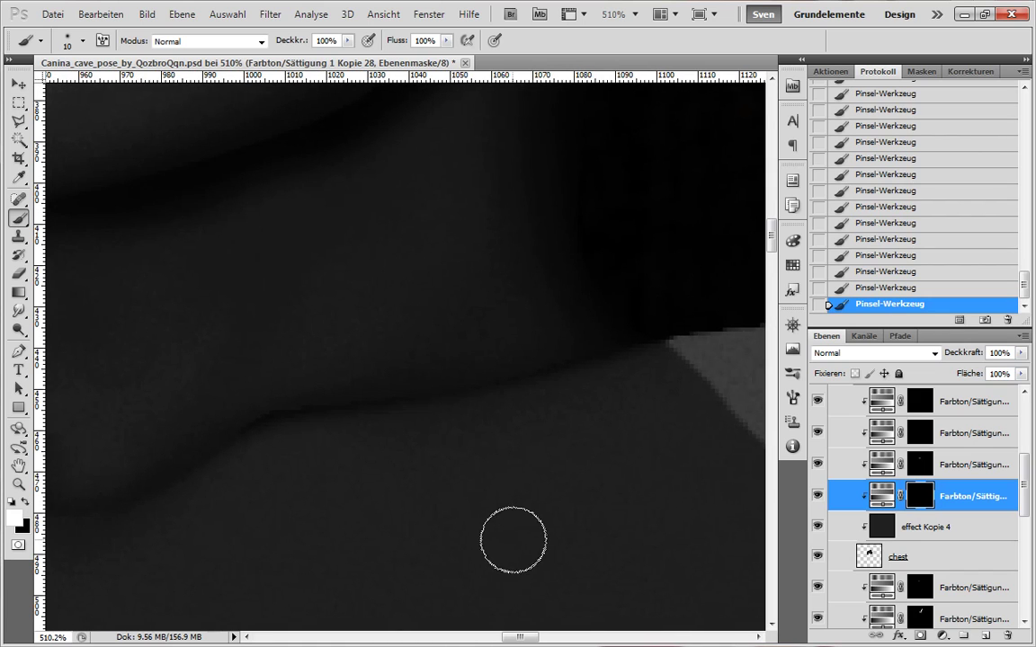
left_click_drag(325, 509, 348, 509)
left_click_drag(590, 487, 765, 432)
key("x")
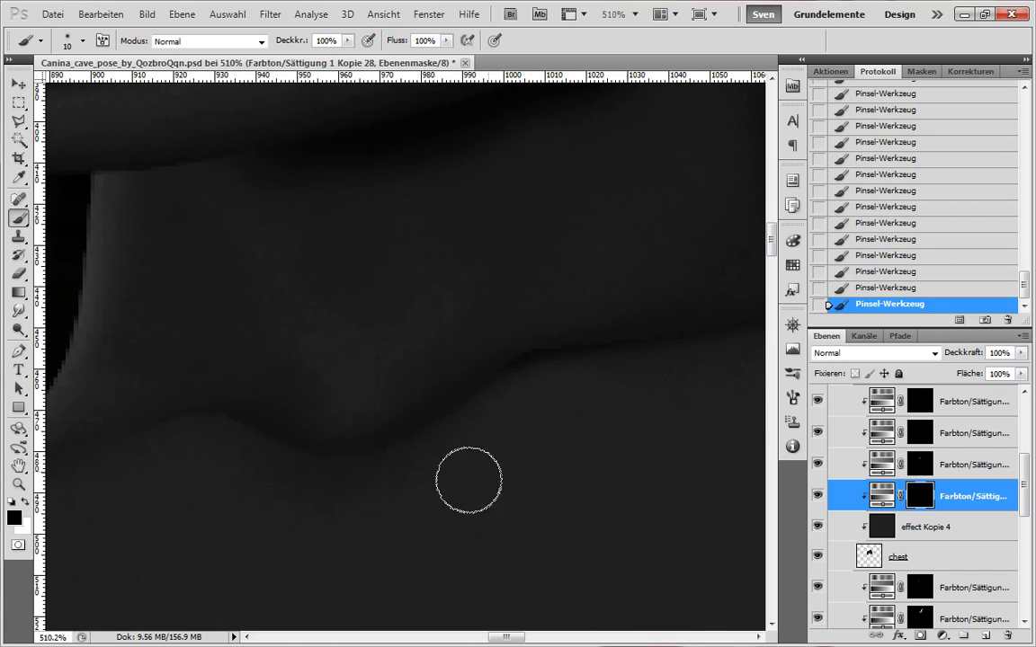
- Deepen the shadow in the throat hollow on the Farbton/Sättigung 1 Kopie 26 mask with the 10-pixel brush
left_click(869, 466)
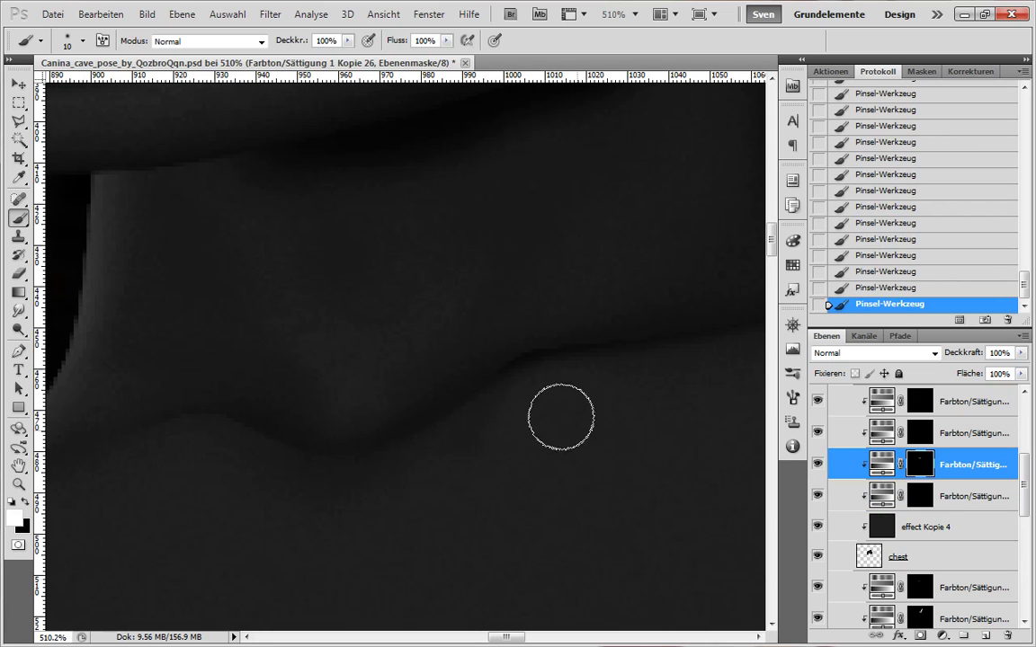
key("x")
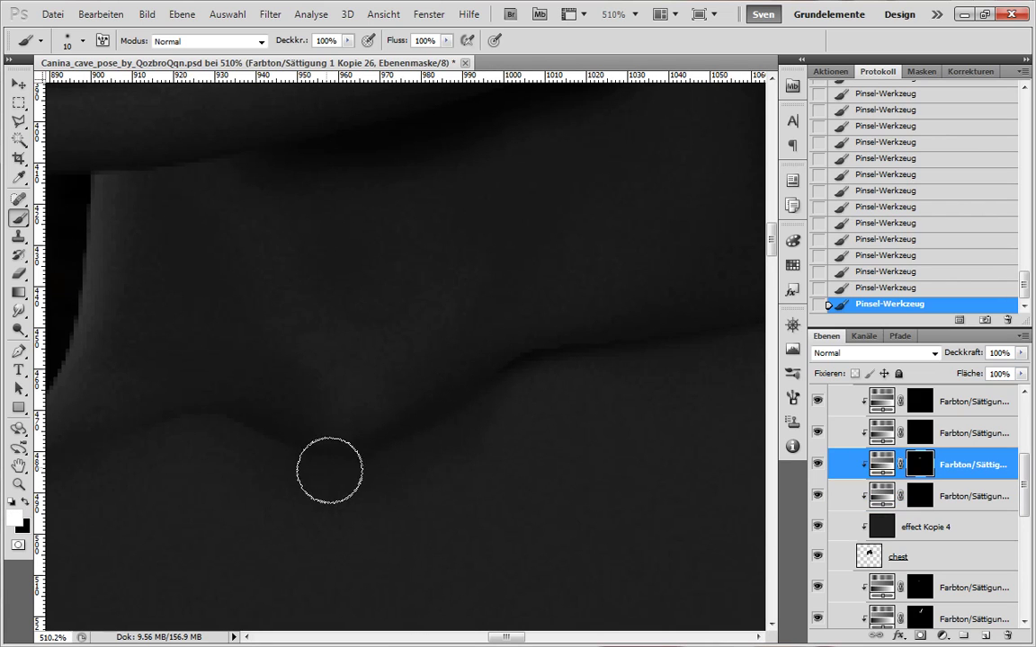
left_click_drag(220, 393, 417, 365)
left_click_drag(344, 469, 423, 450)
- Blend the chest edge near the moon-side shoulder on the Kopie 25 mask and darken below the throat on Kopie 26
left_click(890, 433)
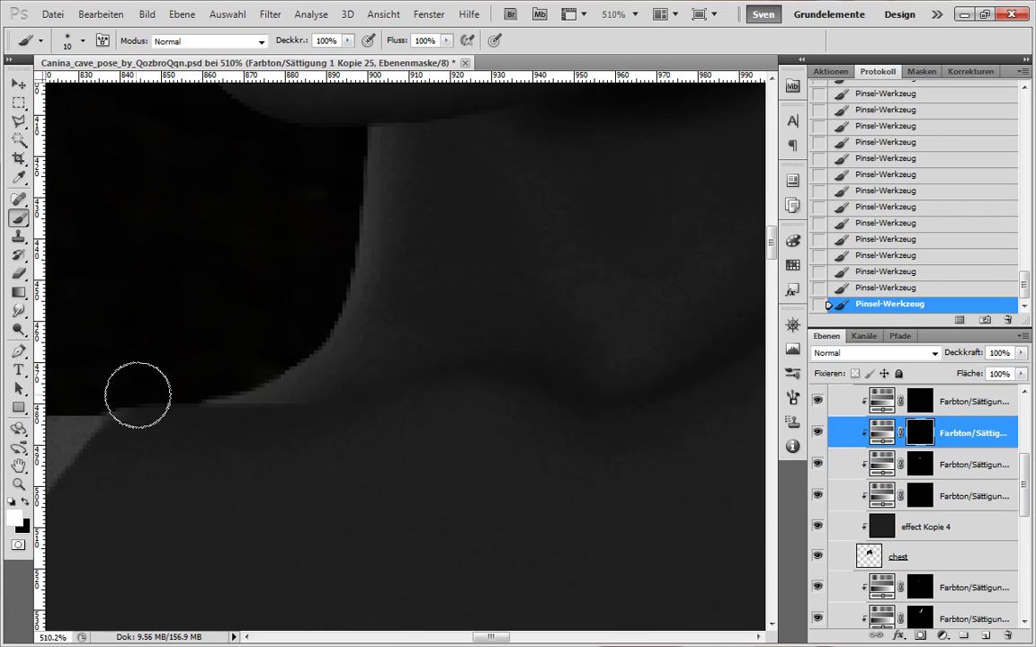
key("alt+bracketleft")
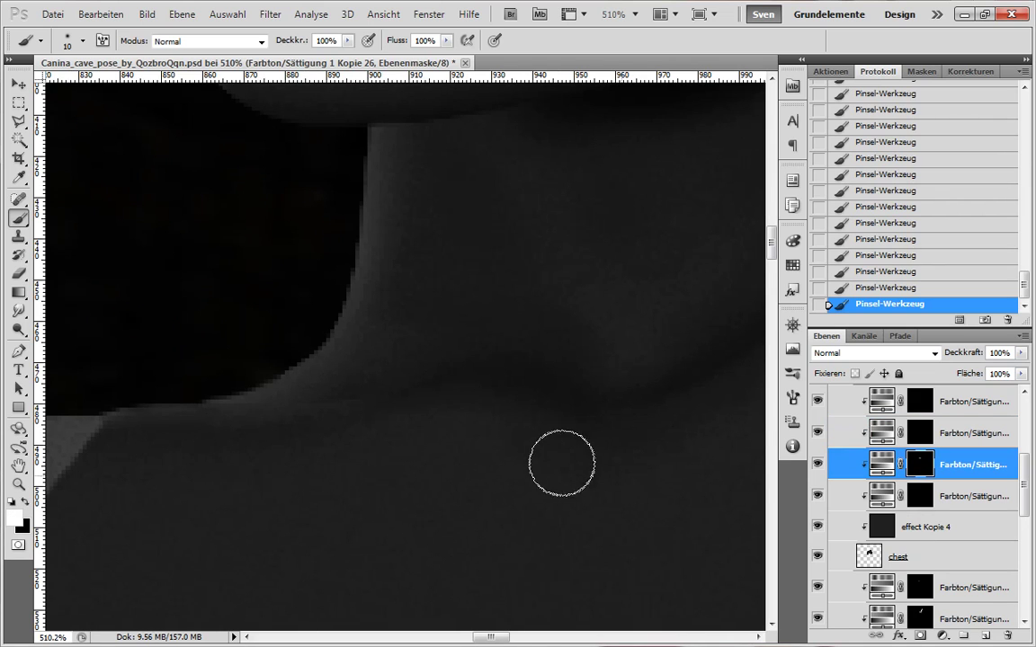
scroll(561, 463, "right", 3)
key("x")
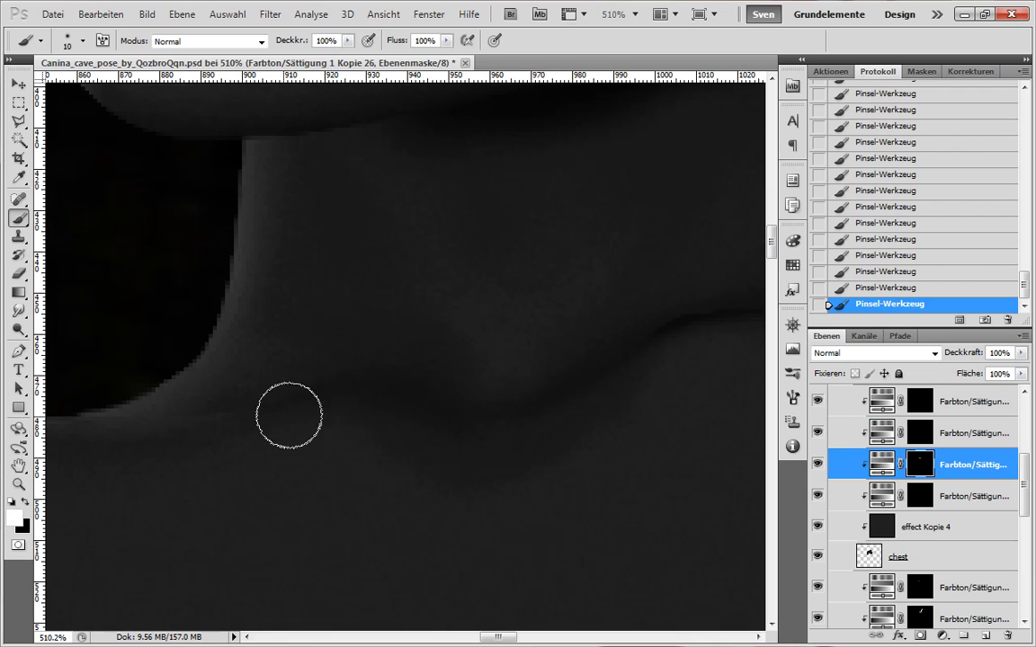
scroll(164, 453, "left", 3)
scroll(228, 522, "down", 5)
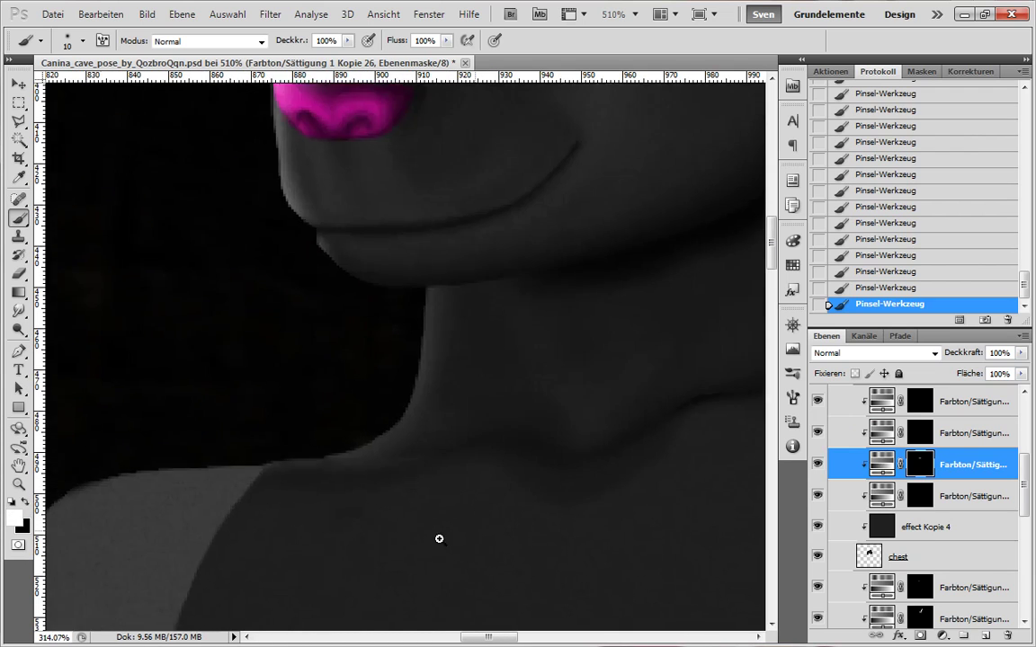
- Adjust the upper chest shading on the Kopie 28 and Kopie 26 masks, using a 15-pixel black brush on Kopie 26
left_click(938, 502)
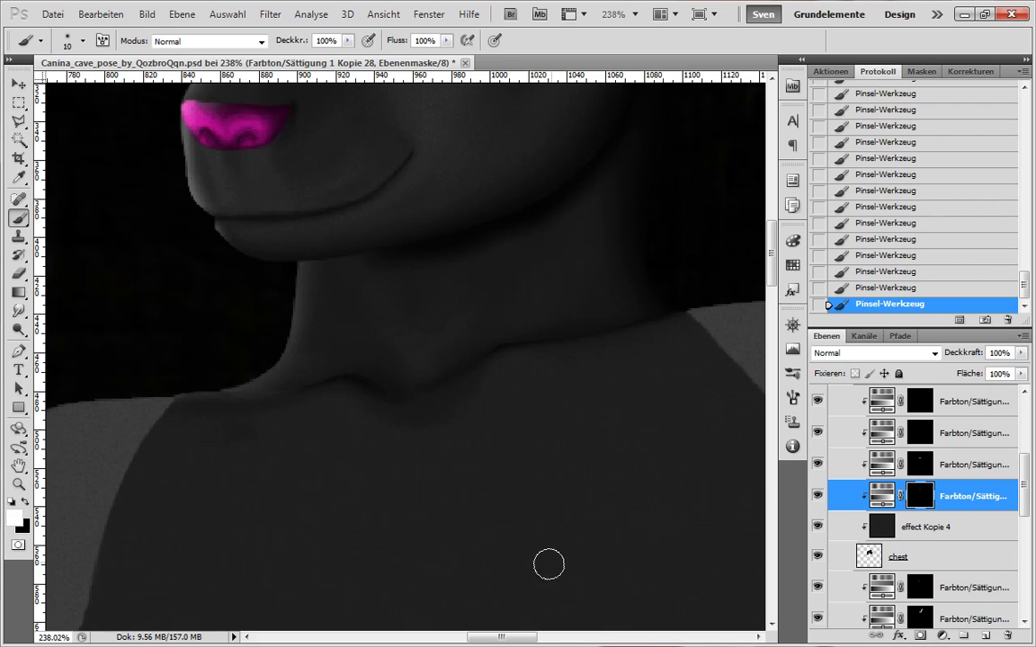
left_click_drag(459, 492, 400, 462)
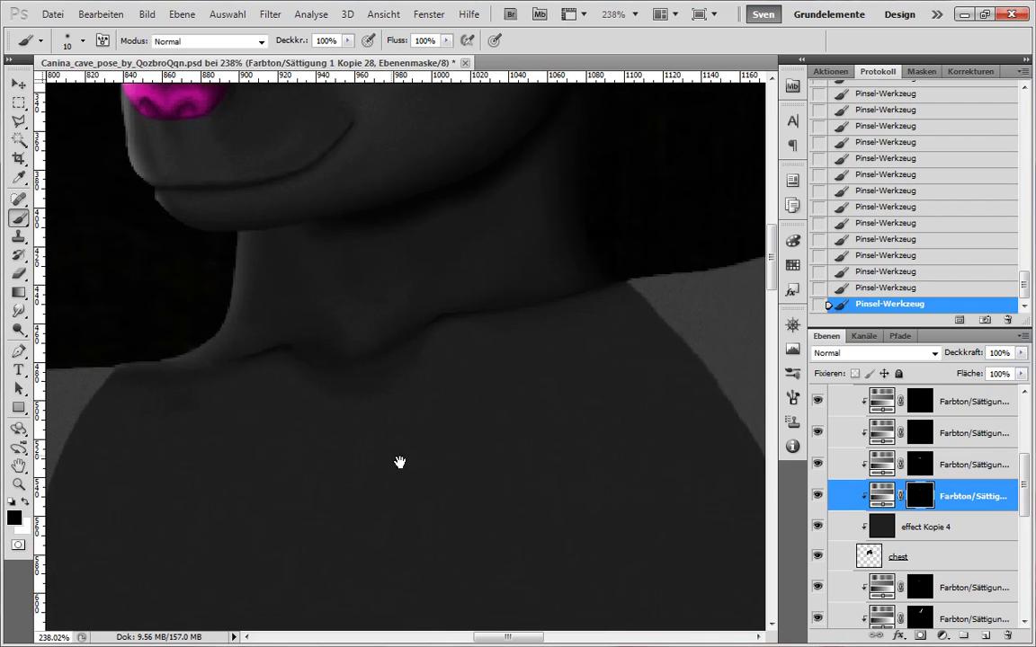
left_click(944, 465)
key("x")
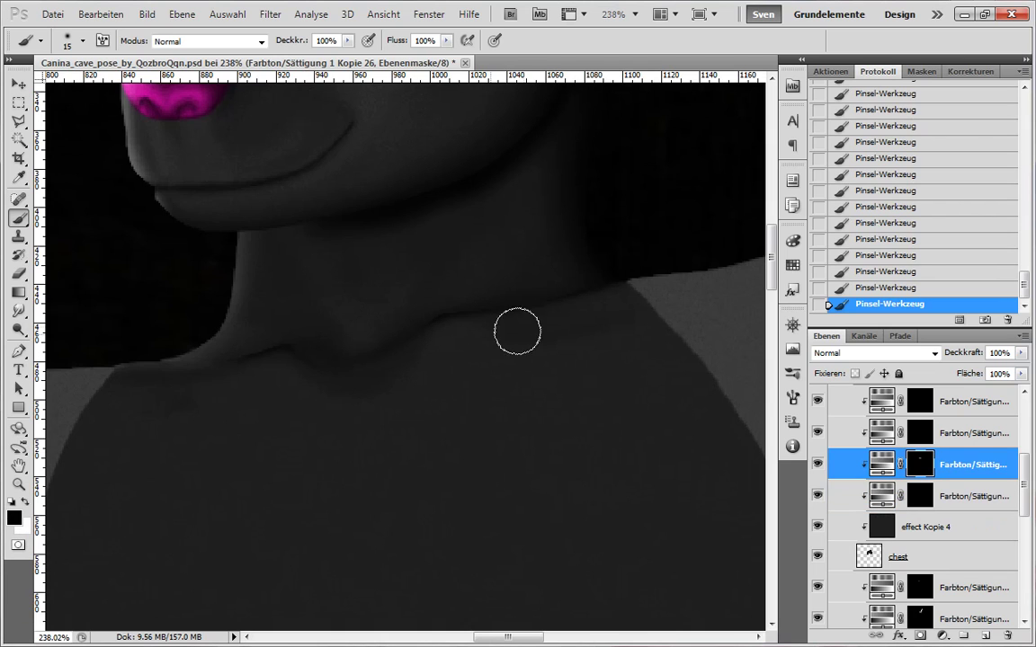
mouse_move(586, 432)
left_mouse_down()
mouse_move(520, 388)
mouse_move(569, 351)
left_mouse_up()
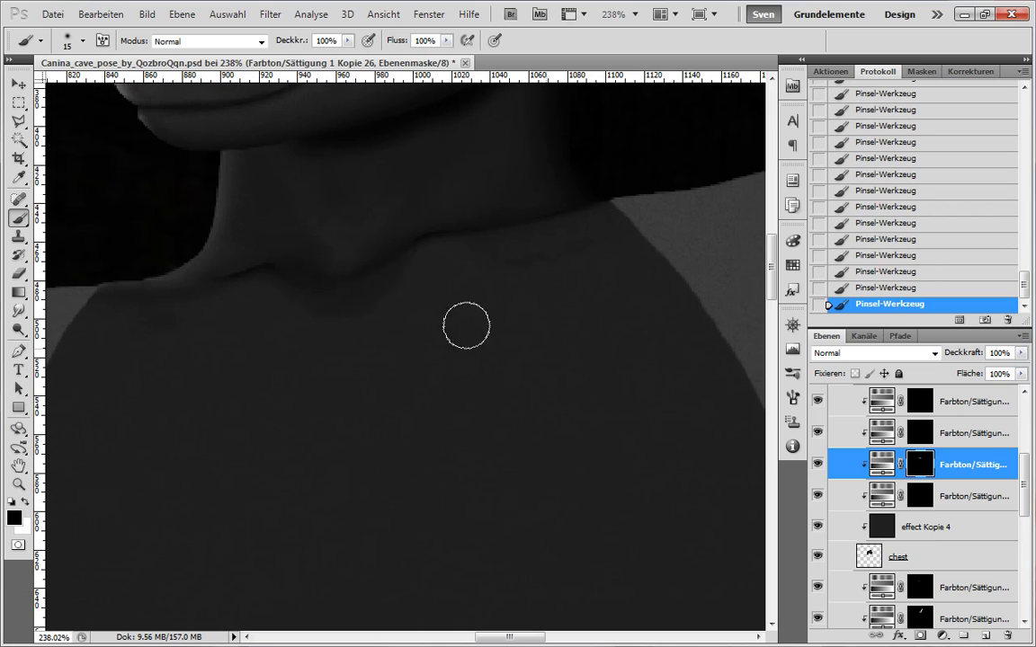
left_click_drag(421, 487, 387, 495)
left_click(894, 291)
scroll(447, 371, "down", 3)
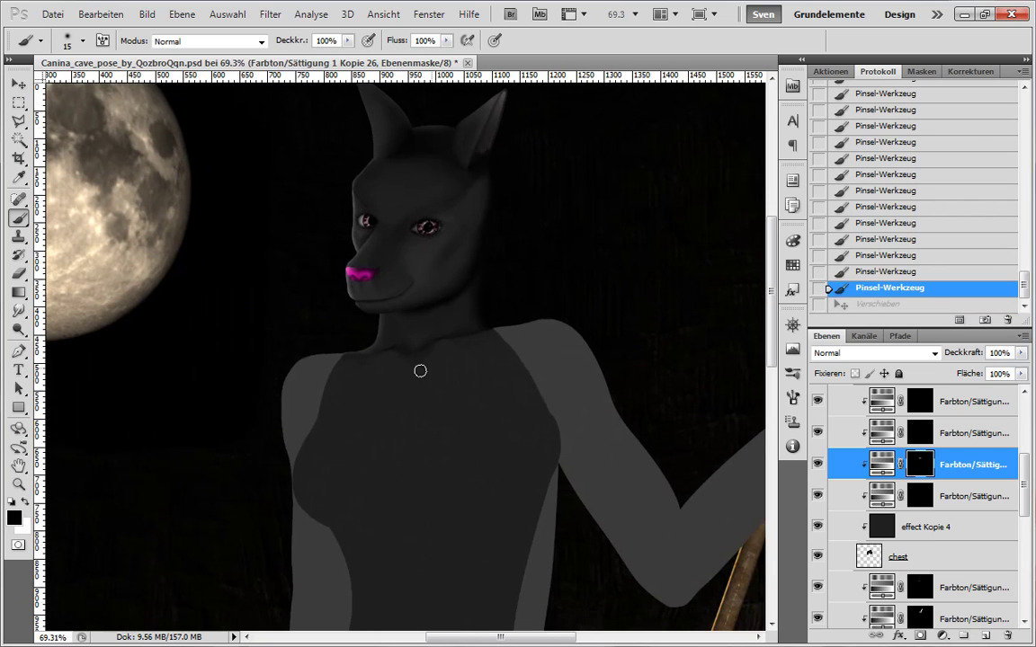
left_click(420, 370)
key("bracketright")
key("bracketright")
- Show the outline layer to check the neck and shoulder contours against the shading, and hide it again
left_click_drag(1024, 486, 1024, 430)
left_click(817, 478)
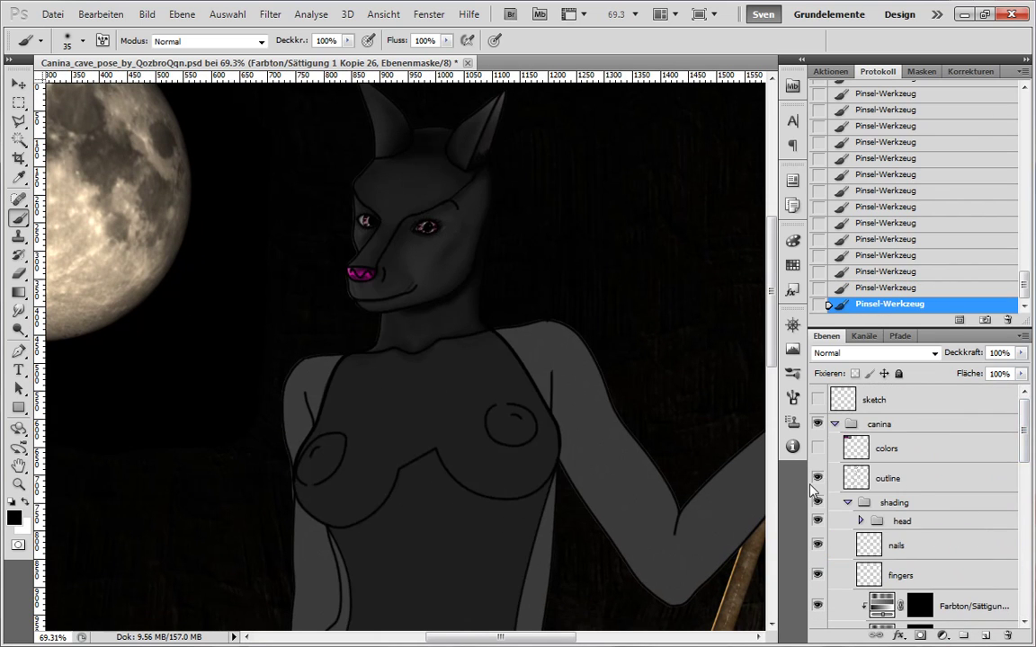
scroll(932, 462, "down", 10)
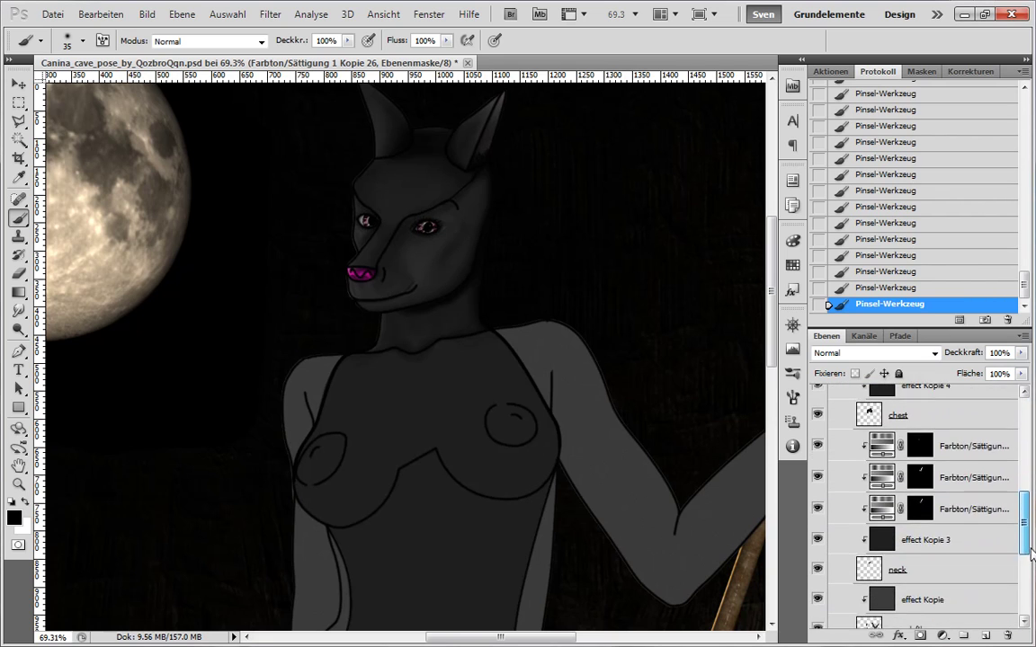
left_click(972, 470)
scroll(384, 364, "up", 5)
key("x")
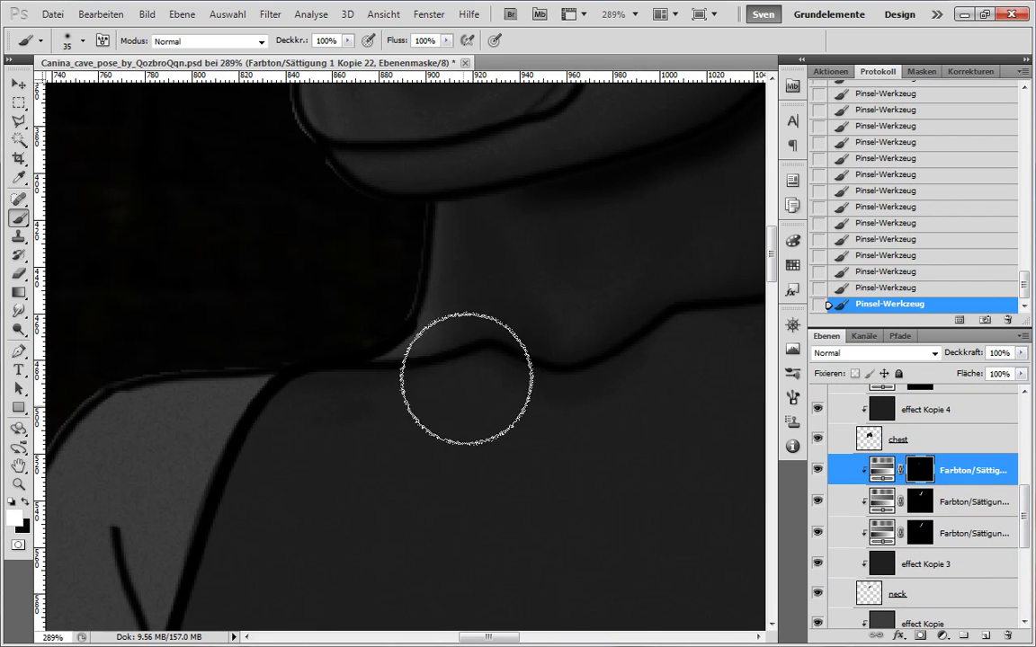
scroll(1016, 424, "up", 5)
left_click(817, 479)
- Erase the excess edge of the neck layer where it meets the moon-side shoulder with a 4-pixel eraser
key("x")
mouse_move(1016, 424)
left_mouse_down()
mouse_move(1018, 411)
mouse_move(1030, 547)
left_mouse_up()
key("x")
left_click(944, 546)
key("r")
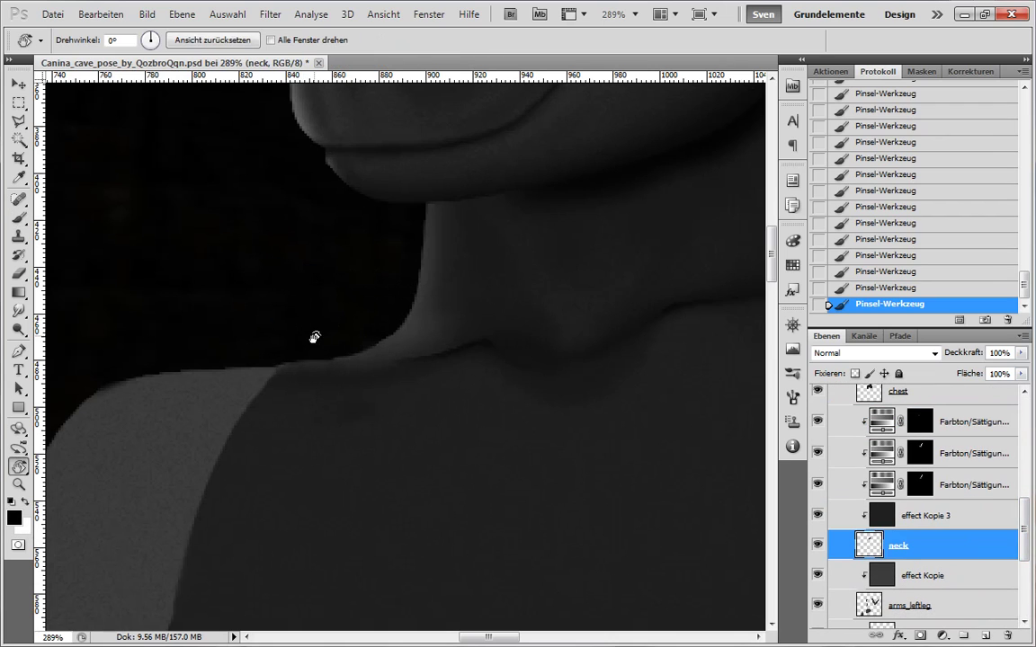
key("e")
key("bracketleft")
key("bracketleft")
key("bracketleft")
key("bracketleft")
key("bracketleft")
key("bracketleft")
key("bracketleft")
key("bracketleft")
key("bracketleft")
left_click_drag(308, 358, 281, 365)
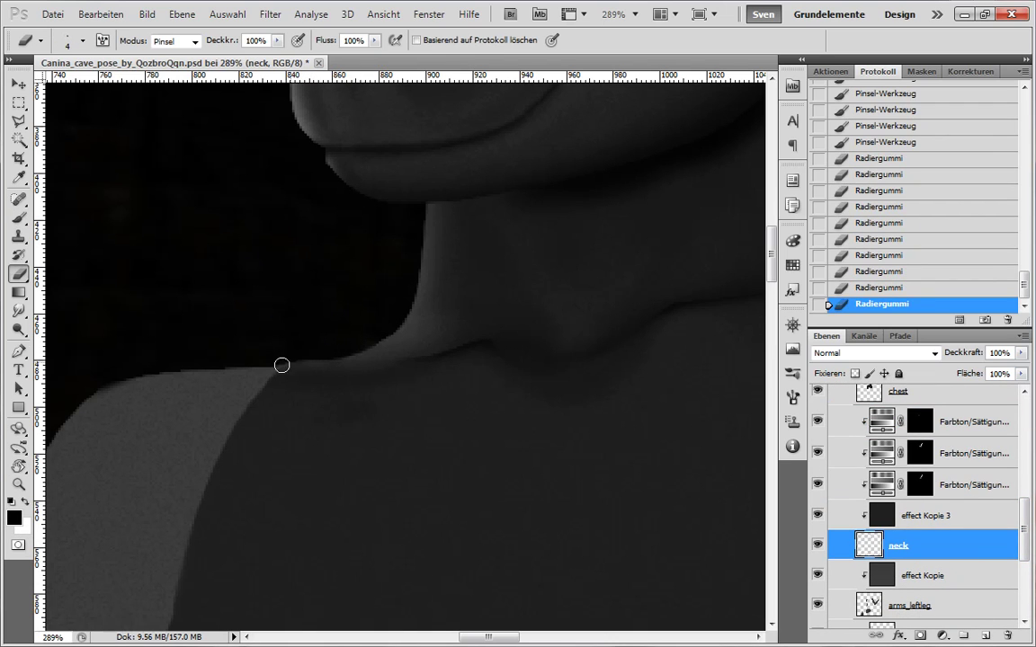
- Touch up the neckline shading beside the moon-side shoulder on the Kopie 28 mask with a 9-pixel black brush
key("alt+bracketright")
key("alt+bracketright")
key("alt+bracketright")
key("alt+bracketright")
key("alt+bracketright")
key("alt+bracketright")
key("alt+bracketright")
key("alt+bracketright")
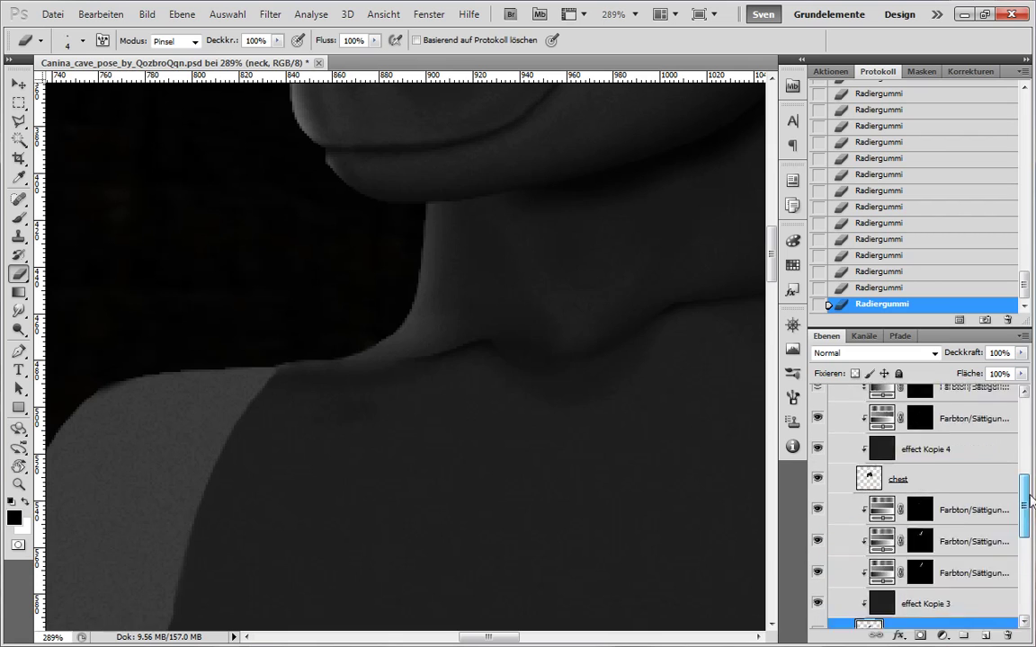
key("b")
mouse_move(328, 357)
left_mouse_down()
mouse_move(272, 341)
mouse_move(380, 351)
left_mouse_up()
key("alt+bracketleft")
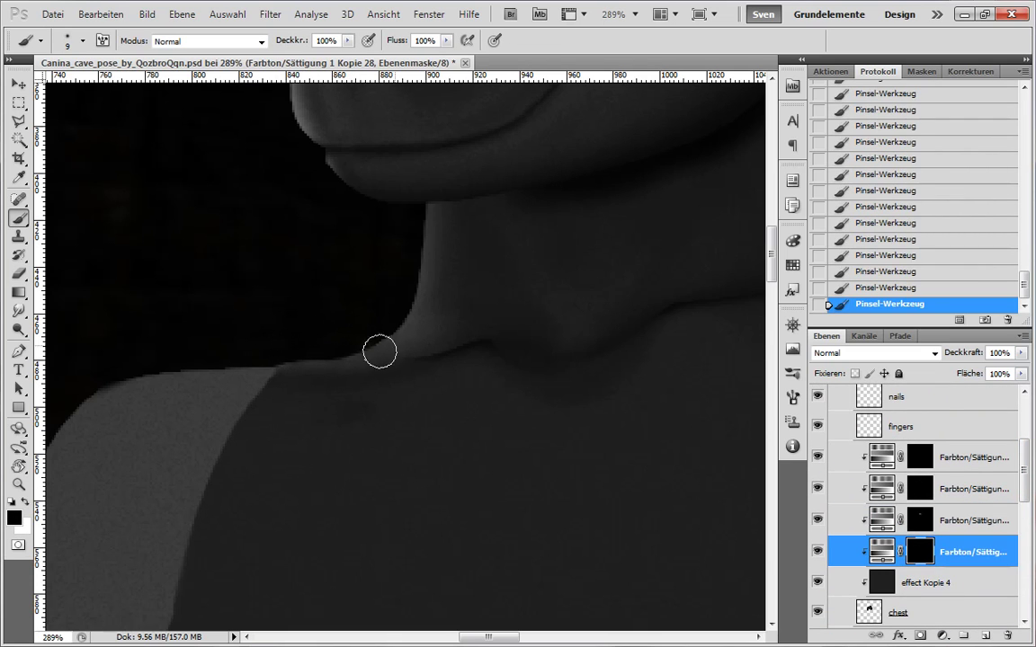
- Refine the shading along the neckline on the Kopie 26 mask with a 9-pixel brush, alternating black and white
key("alt+bracketright")
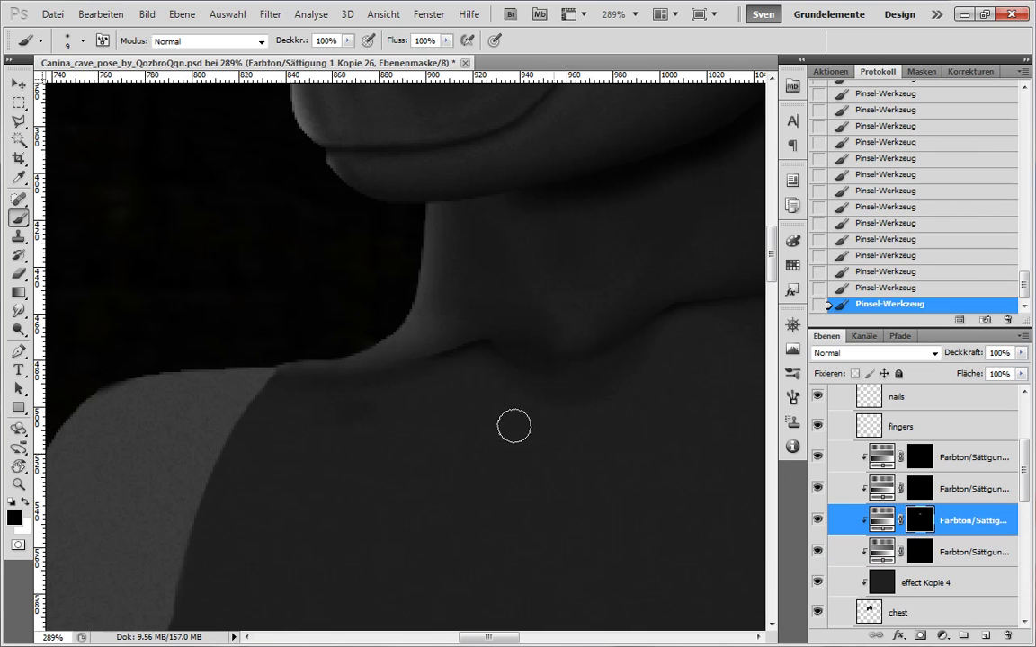
left_click_drag(526, 553, 428, 476)
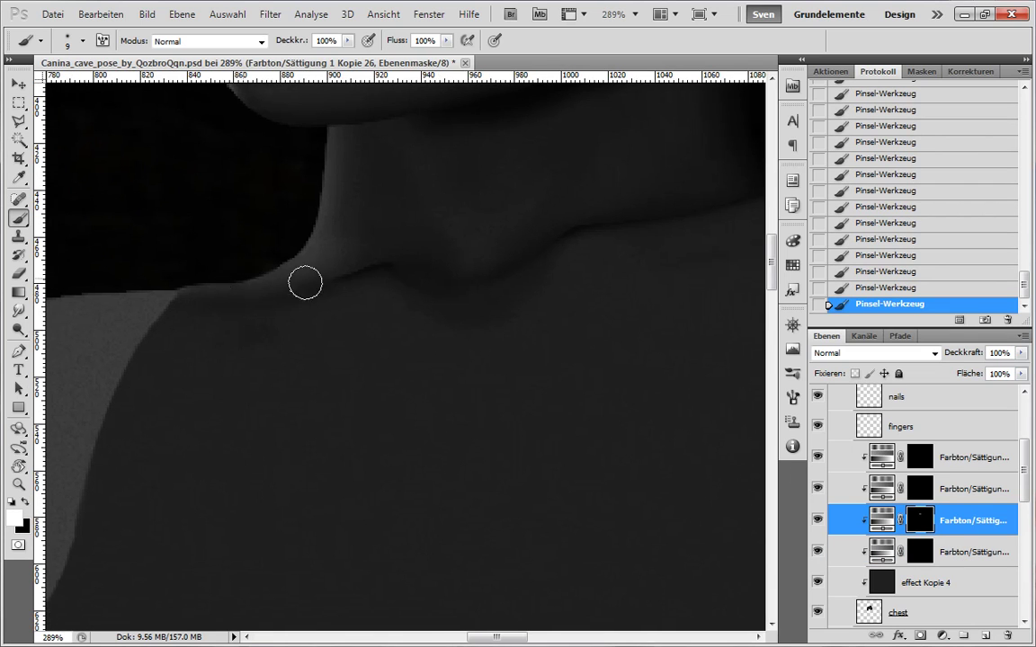
scroll(494, 513, "down", 9)
scroll(364, 337, "up", 9)
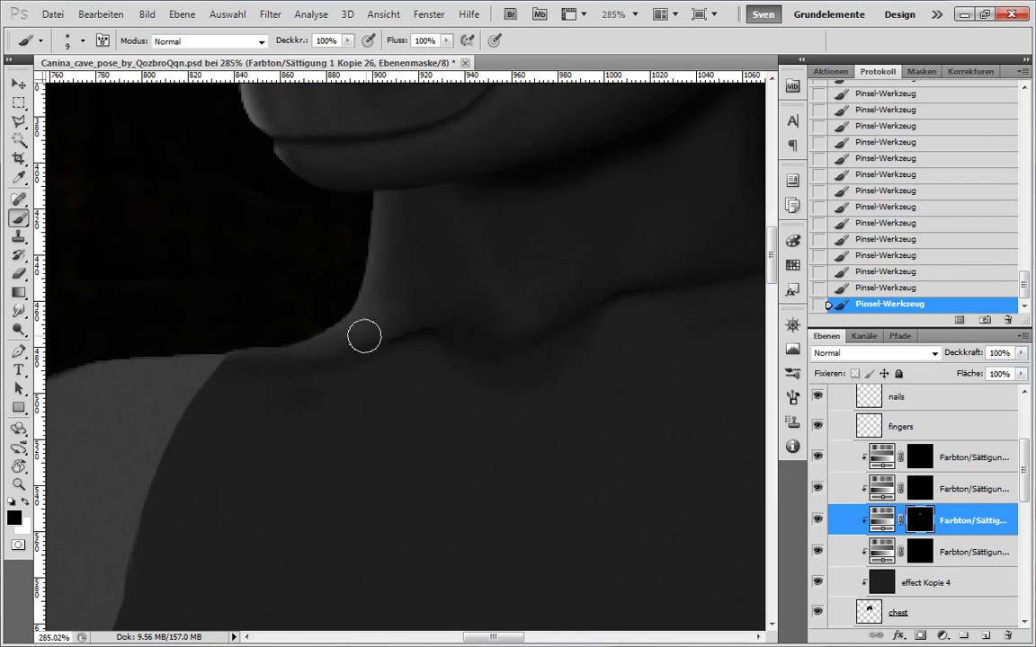
left_click_drag(514, 440, 326, 495)
scroll(340, 558, "down", 2)
left_click_drag(388, 539, 262, 478)
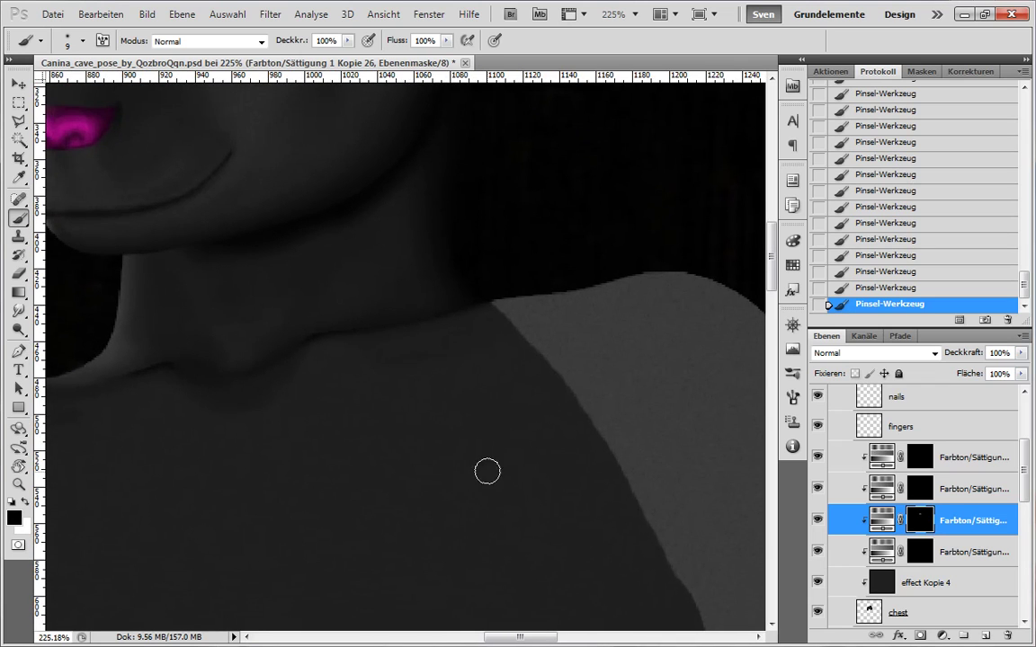
- Show the outline layer and darken the upper chest near the far shoulder on the Kopie 26 mask with a 70-pixel white brush
key("bracketright")
key("bracketright")
key("bracketright")
key("bracketright")
key("bracketright")
key("bracketright")
key("bracketright")
key("x")
left_click_drag(629, 520, 471, 440)
scroll(819, 482, "up", 3)
left_click(818, 479)
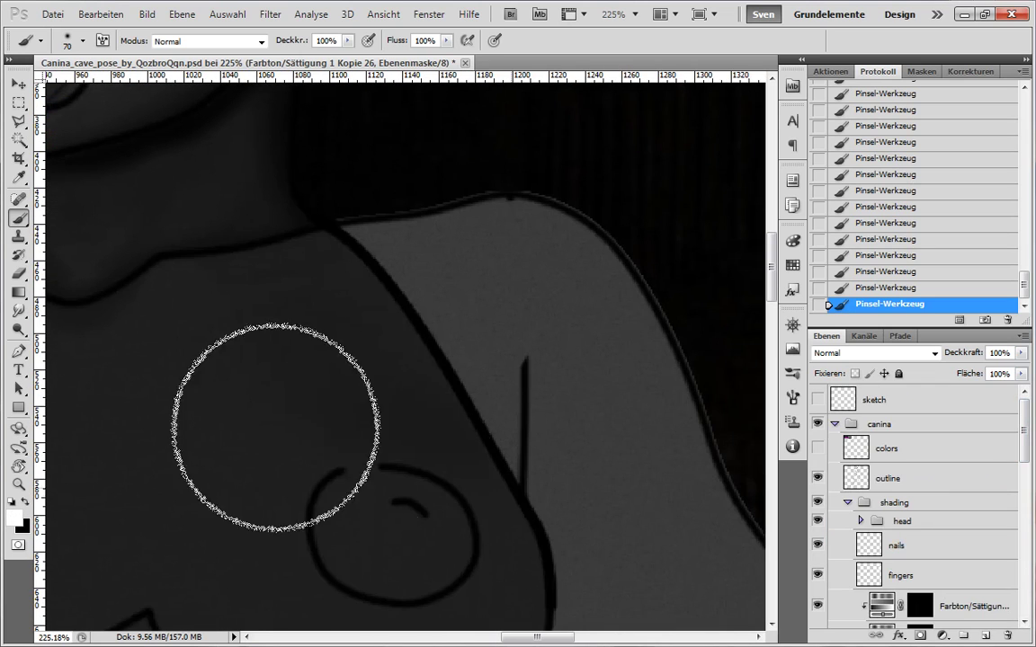
scroll(899, 486, "down", 10)
scroll(899, 485, "up", 1)
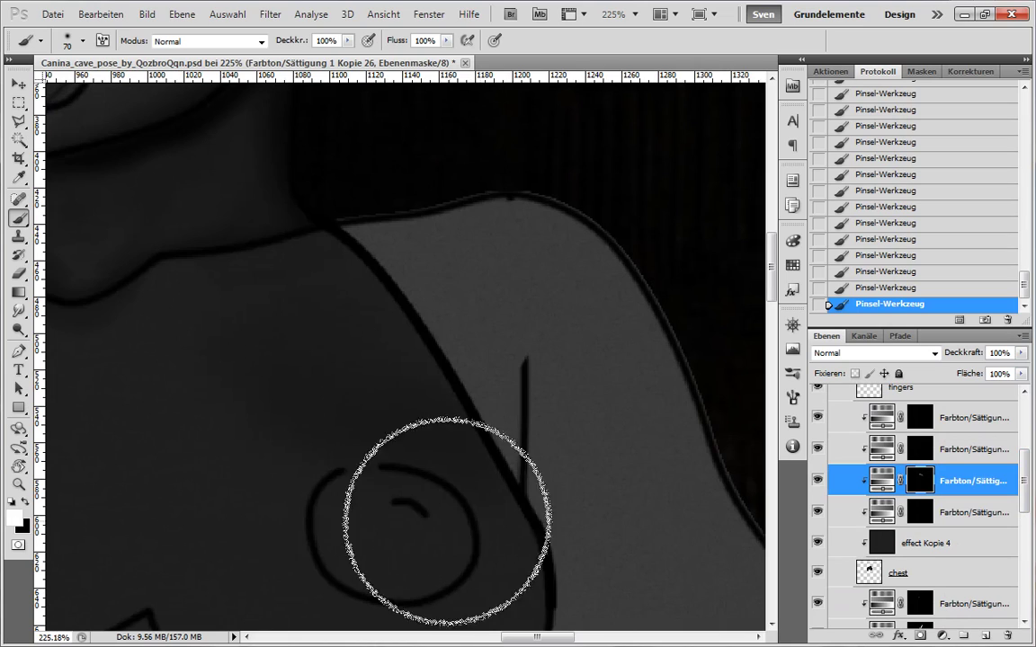
left_click_drag(236, 437, 333, 450)
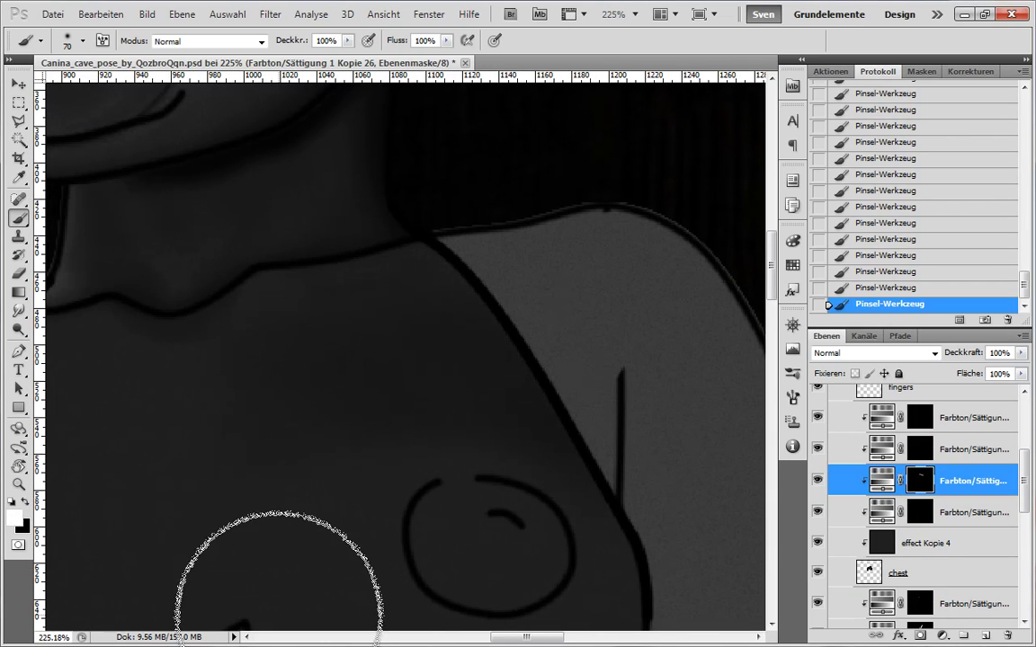
- Extend the soft 70-pixel shading across the moon-side half and middle of the chest on the Kopie 26 mask
left_click_drag(295, 528, 550, 479)
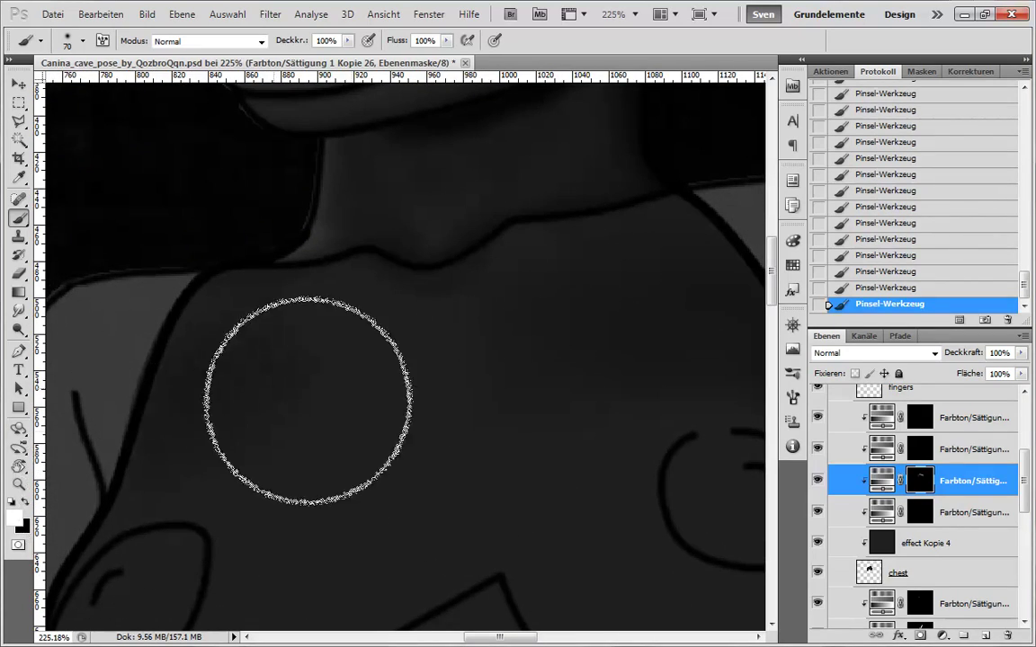
left_click_drag(298, 481, 416, 443)
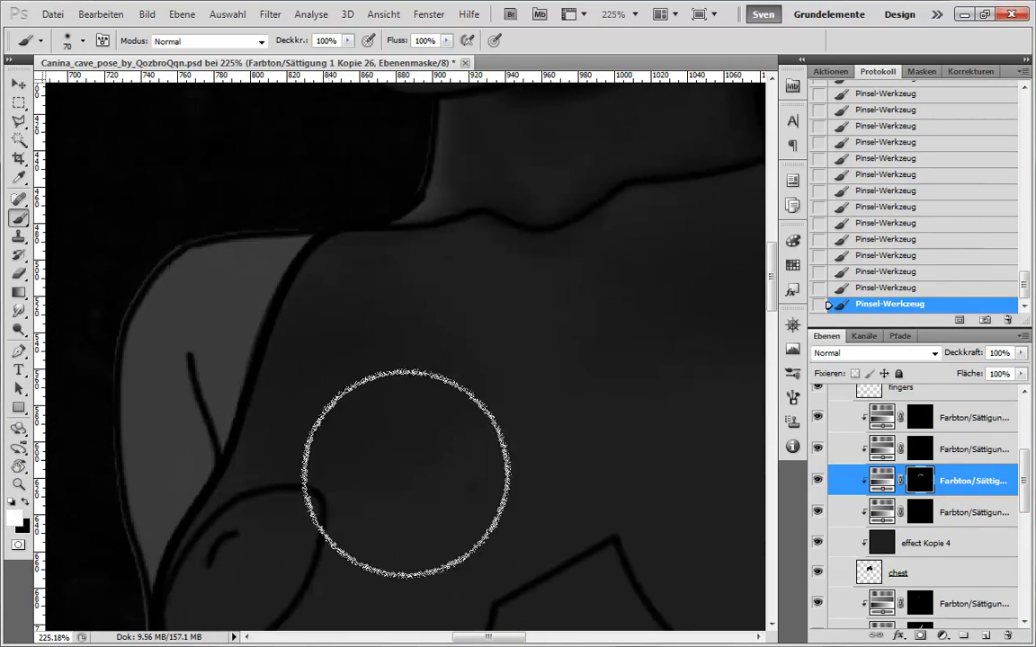
left_click_drag(513, 563, 469, 505)
left_click_drag(461, 558, 467, 514)
left_click_drag(497, 411, 466, 533)
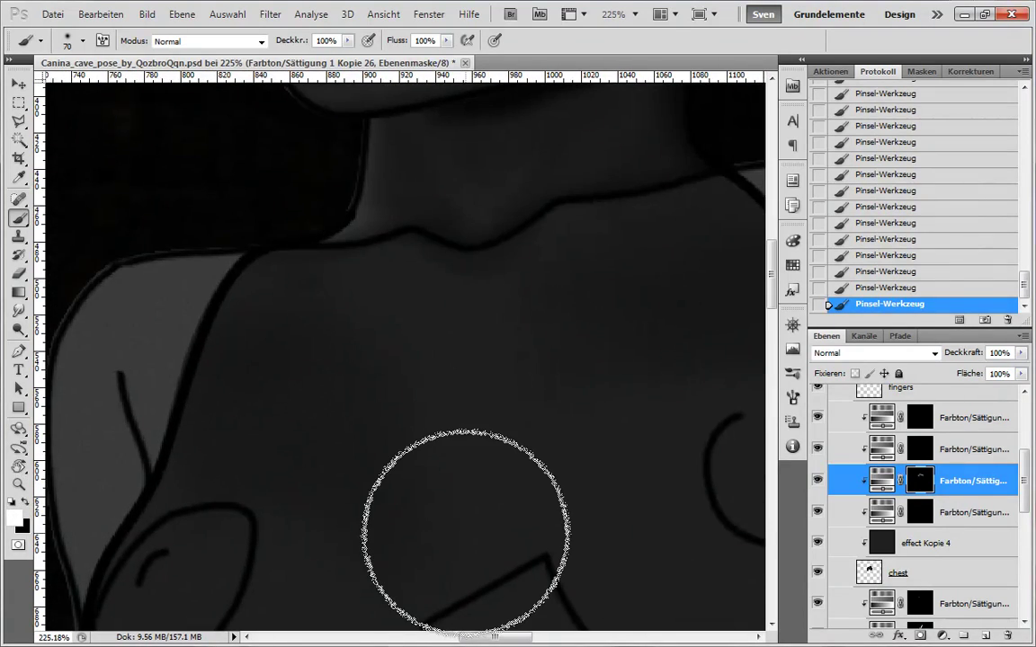
- Soften the chest shading on the Kopie 26 mask with a smaller black brush
key("x")
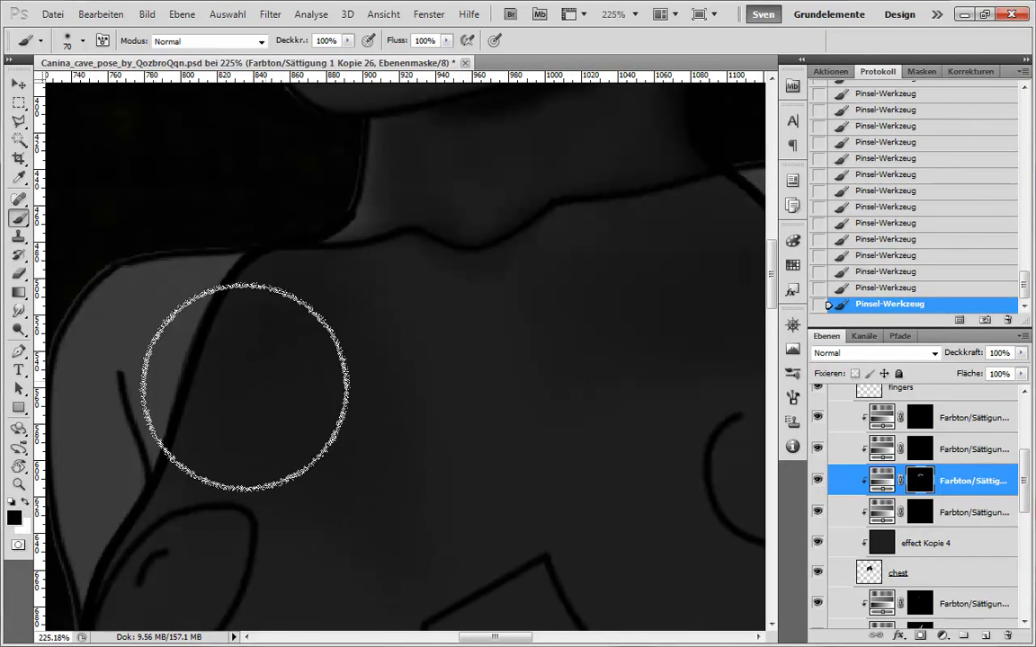
key("bracketleft")
key("bracketleft")
key("bracketleft")
key("bracketleft")
left_click_drag(596, 414, 477, 438)
left_click_drag(663, 381, 654, 284)
- Deepen the shading from the middle of the chest toward the far shoulder with a 60-pixel white brush
key("bracketright")
key("bracketright")
key("bracketright")
key("x")
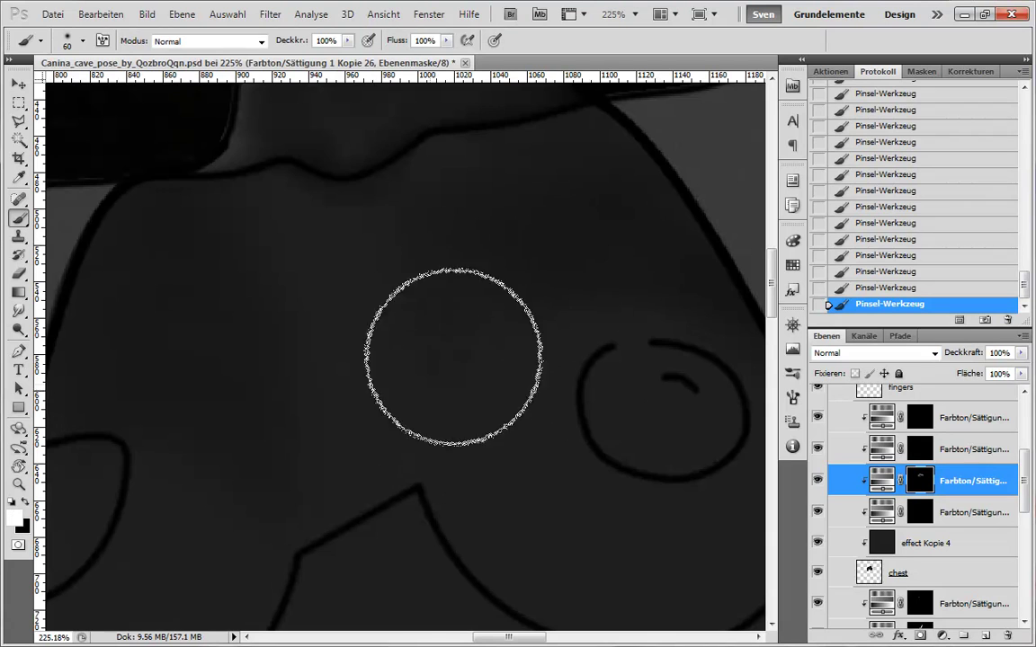
mouse_move(454, 357)
left_mouse_down()
mouse_move(537, 284)
mouse_move(623, 291)
left_mouse_up()
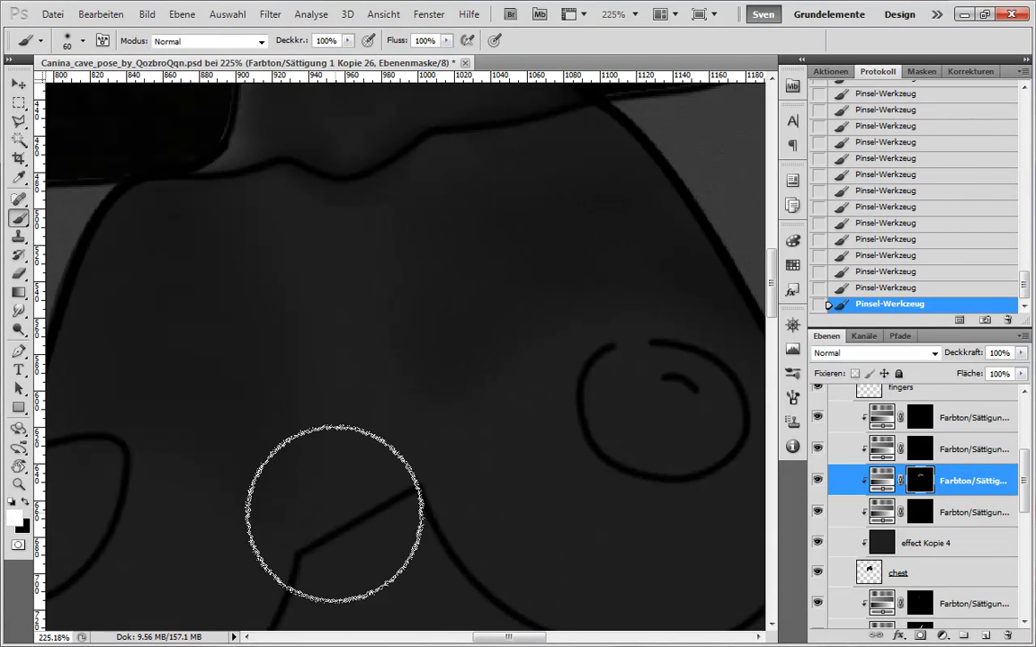
- Blend the shading on both sides of the chest on the Kopie 26 mask, starting with a 30-pixel black brush
key("bracketleft")
key("bracketleft")
key("bracketleft")
key("x")
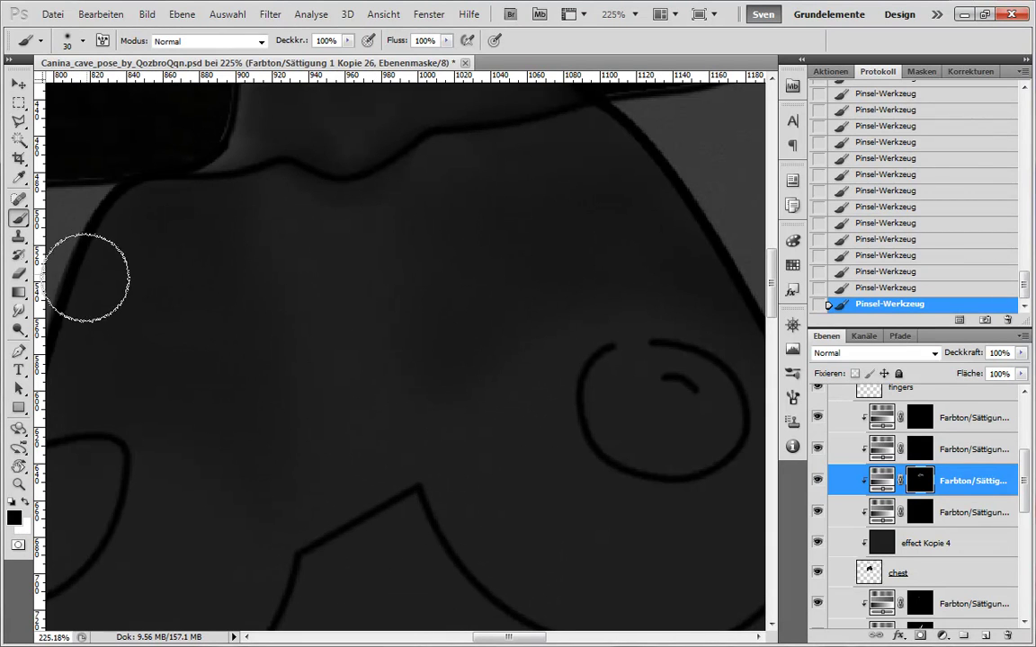
left_click_drag(152, 350, 322, 366)
left_click_drag(638, 347, 546, 405)
scroll(545, 407, "down", 8)
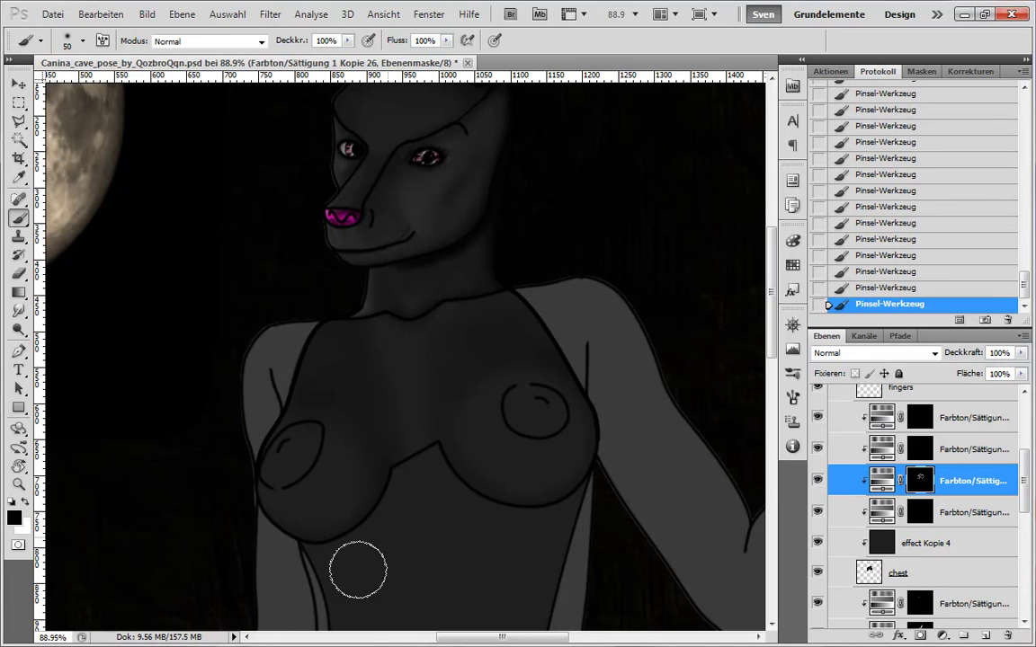
- Duplicate the Kopie 28 adjustment layer directly above effect Kopie 4 and name the copy "details"
scroll(379, 397, "up", 5)
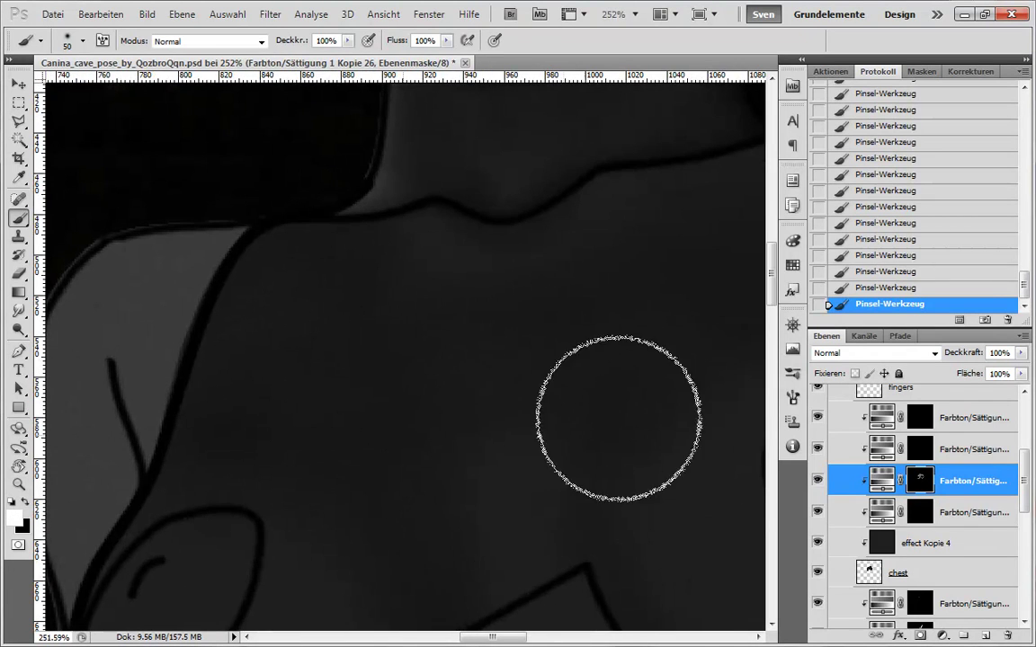
left_click(911, 516)
key("[")
key("[")
key("[")
key("[")
key("[")
key("[")
key("[")
key("[")
key("[")
key("[")
key("[")
key("[")
key("[")
key("[")
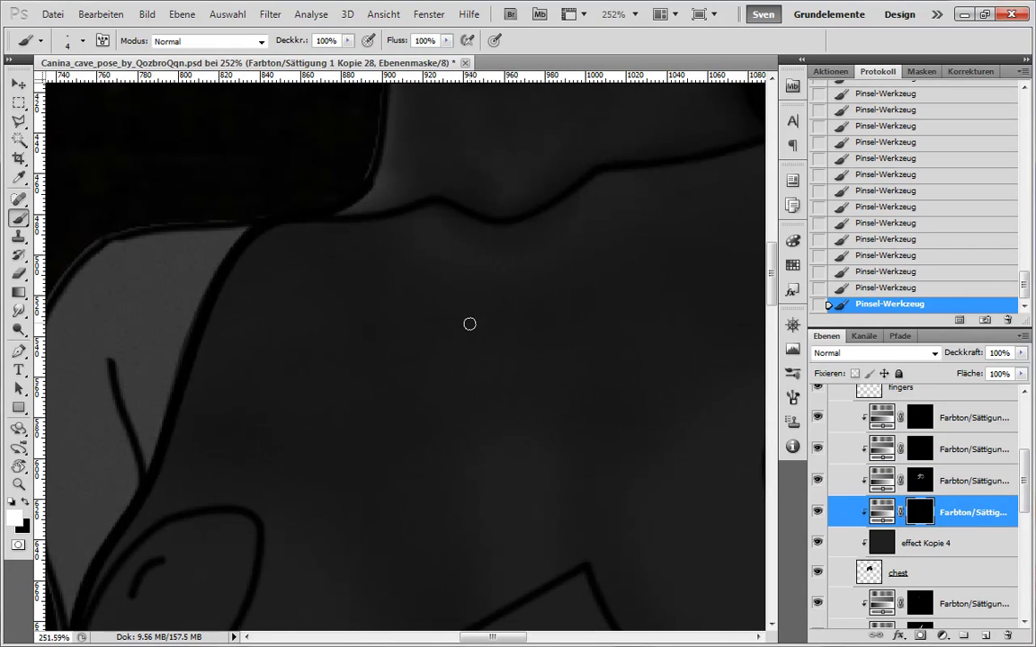
left_click_drag(974, 513, 972, 534)
double_click(971, 543)
type("details")
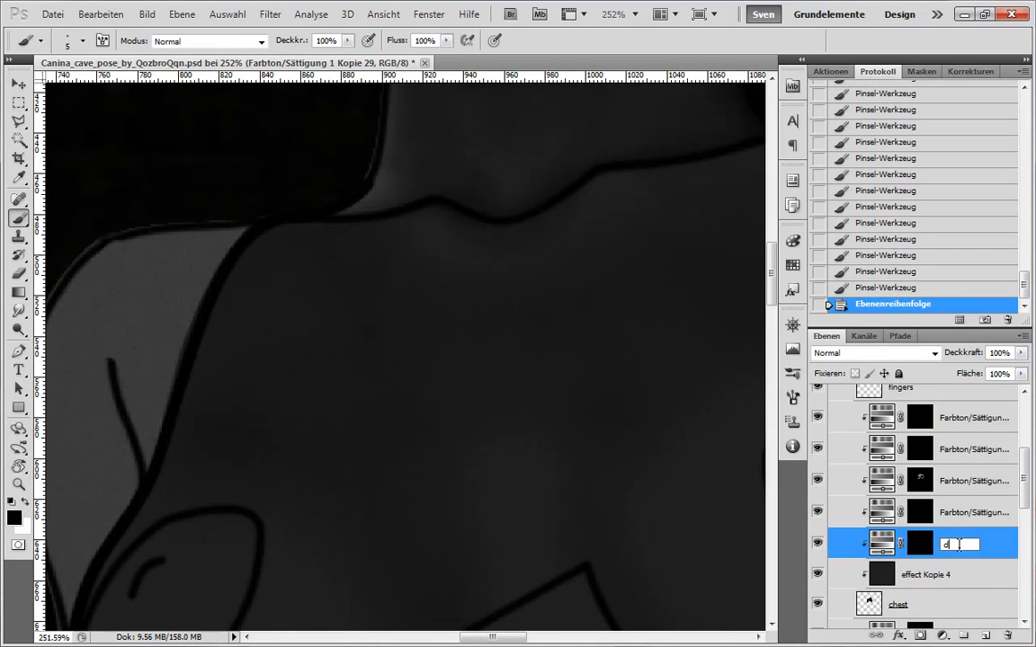
key("Return")
- Paint fine shading marks across the upper chest on the details mask with a 5-pixel white brush
left_click(414, 301)
left_click(518, 265)
left_click(918, 543)
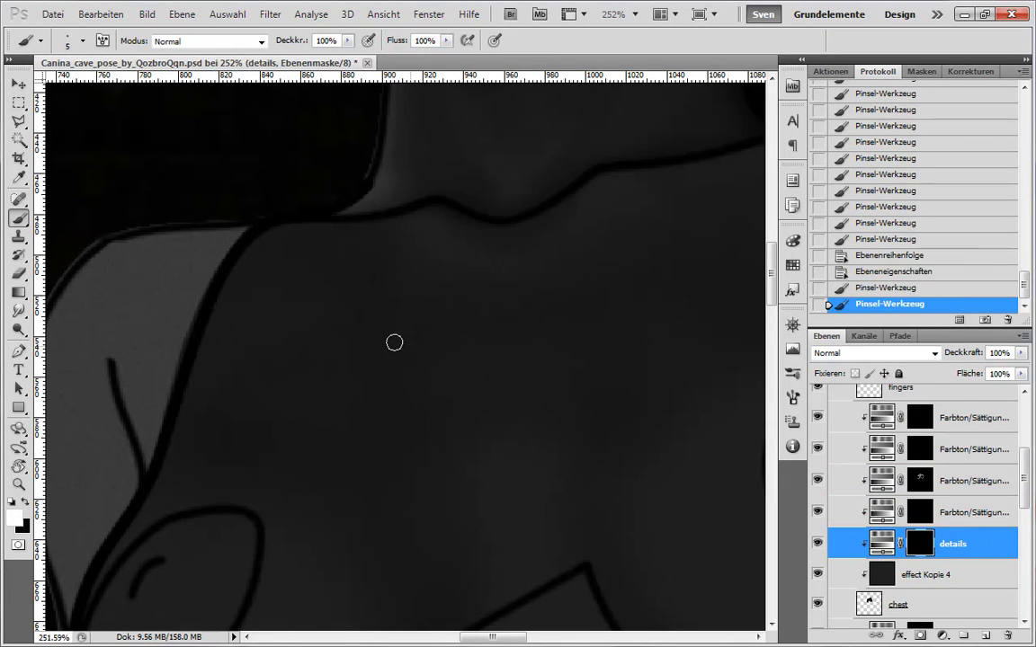
left_click_drag(692, 304, 518, 465)
left_click(518, 465)
left_click_drag(627, 444, 515, 458)
left_click(918, 245)
left_click_drag(287, 328, 338, 310)
left_click(340, 309)
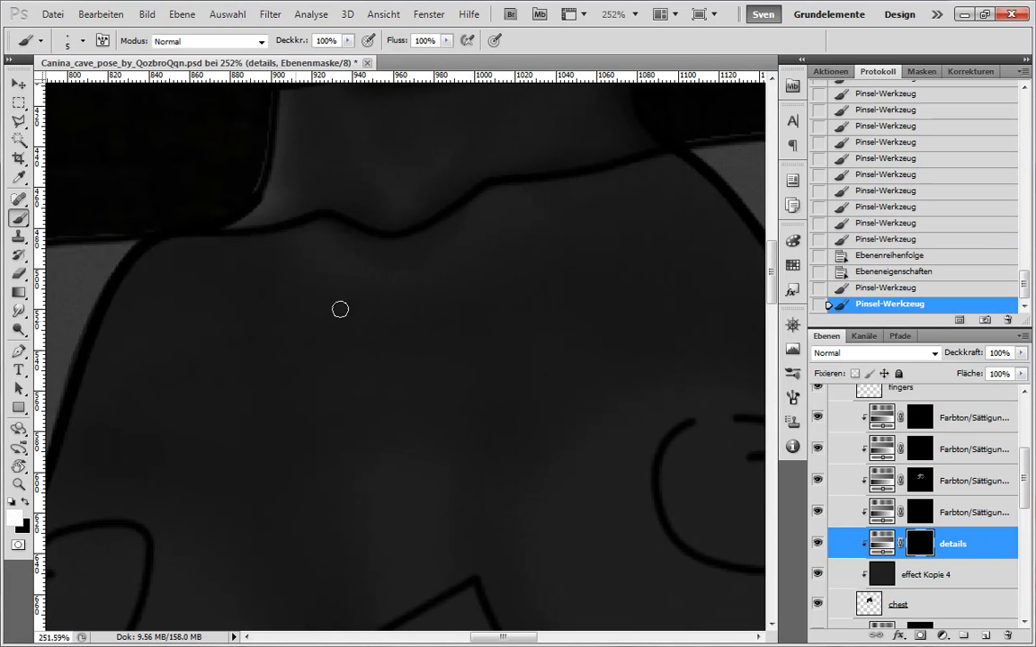
left_click(395, 324)
left_click(459, 342)
left_click(519, 361)
left_click_drag(272, 388, 351, 384)
scroll(586, 477, "down", 9)
left_click_drag(576, 493, 492, 468)
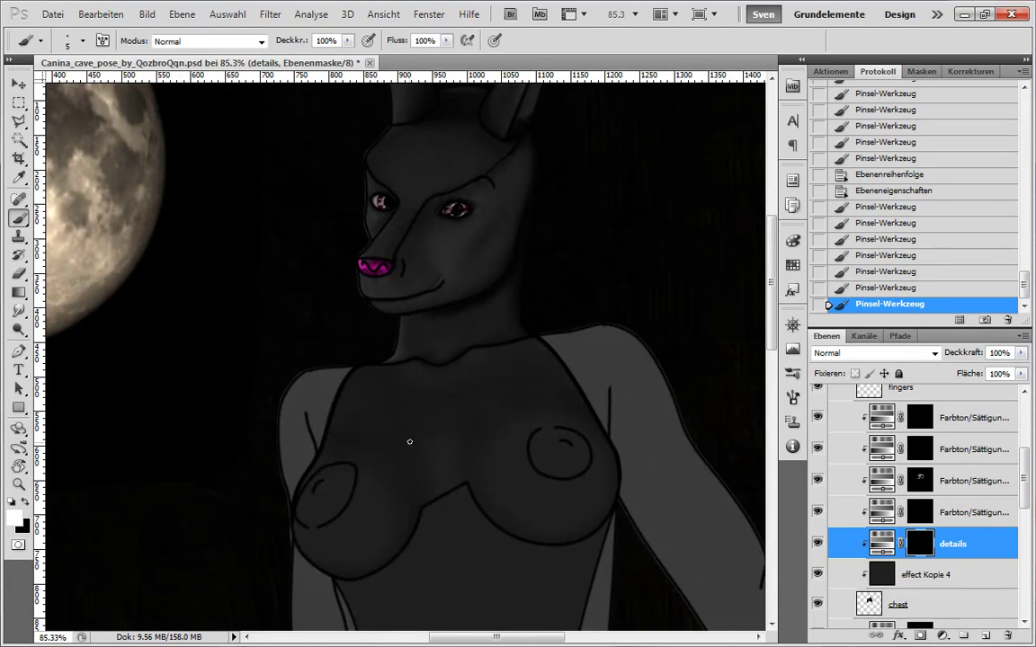
left_click_drag(409, 442, 413, 474)
- Blend the central chest shading on the Kopie 26 mask with a 45-pixel black brush
scroll(413, 477, "up", 4)
left_click(920, 481)
key("bracketright")
key("x")
mouse_move(475, 430)
left_mouse_down()
mouse_move(445, 480)
mouse_move(442, 464)
left_mouse_up()
mouse_move(443, 463)
left_mouse_down()
mouse_move(470, 482)
mouse_move(412, 451)
mouse_move(497, 382)
left_mouse_up()
key("x")
key("x")
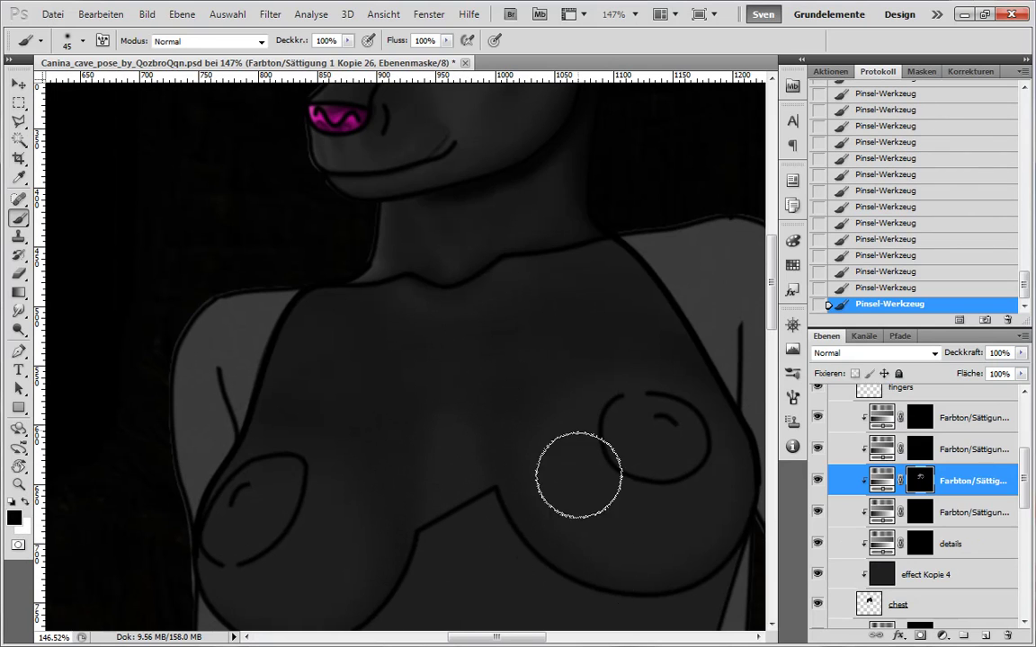
- Lighten the area just beneath the neckline on the Kopie 26 mask with a 20-pixel black brush
scroll(458, 312, "up", 4)
key("x")
key("bracketleft")
key("bracketleft")
key("bracketleft")
key("bracketleft")
key("bracketleft")
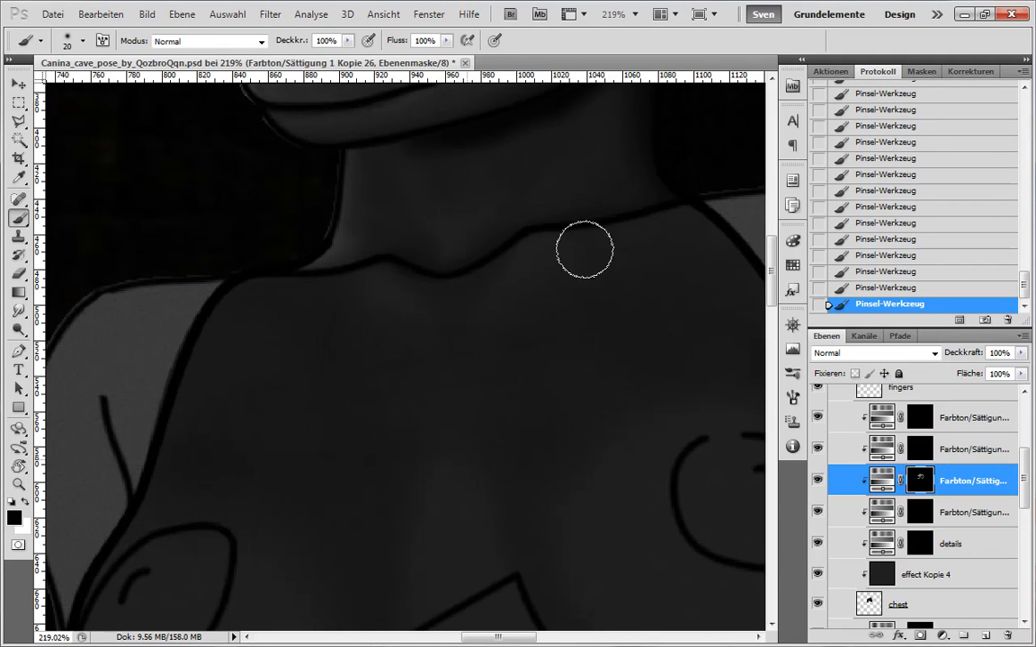
- Darken the lower middle of the chest on the Kopie 26 mask with a 40-pixel white brush
key("bracketright")
key("bracketright")
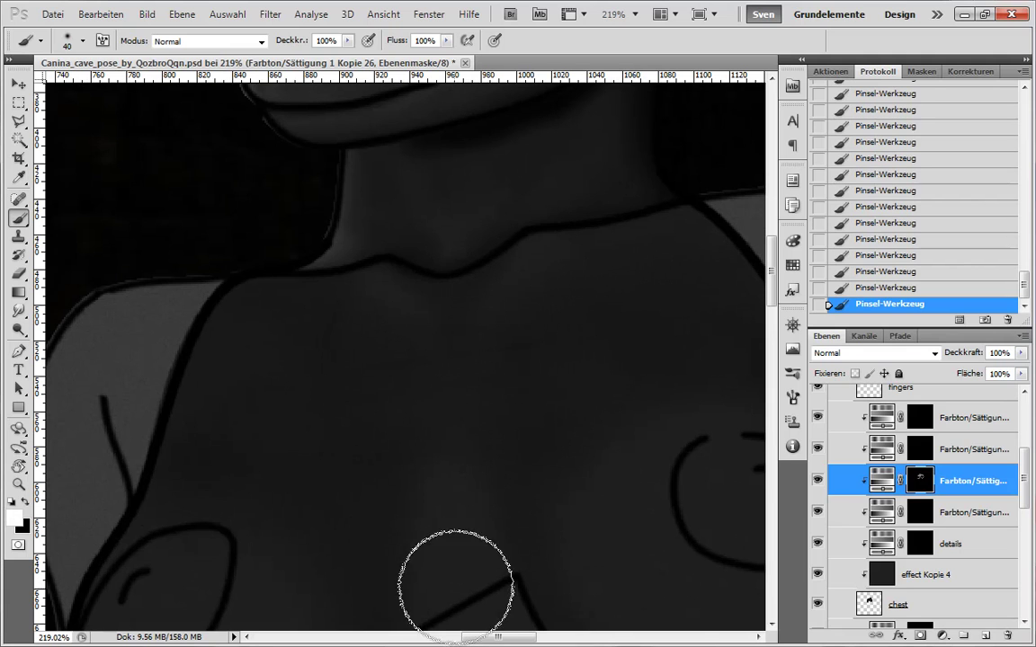
key("x")
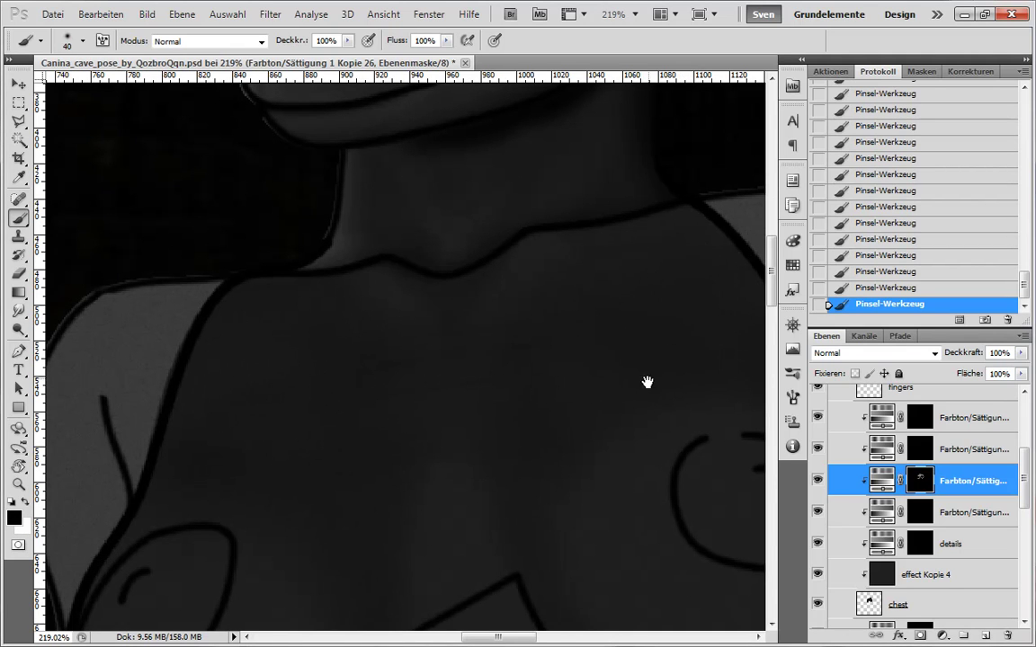
left_click_drag(647, 381, 457, 501)
key("x")
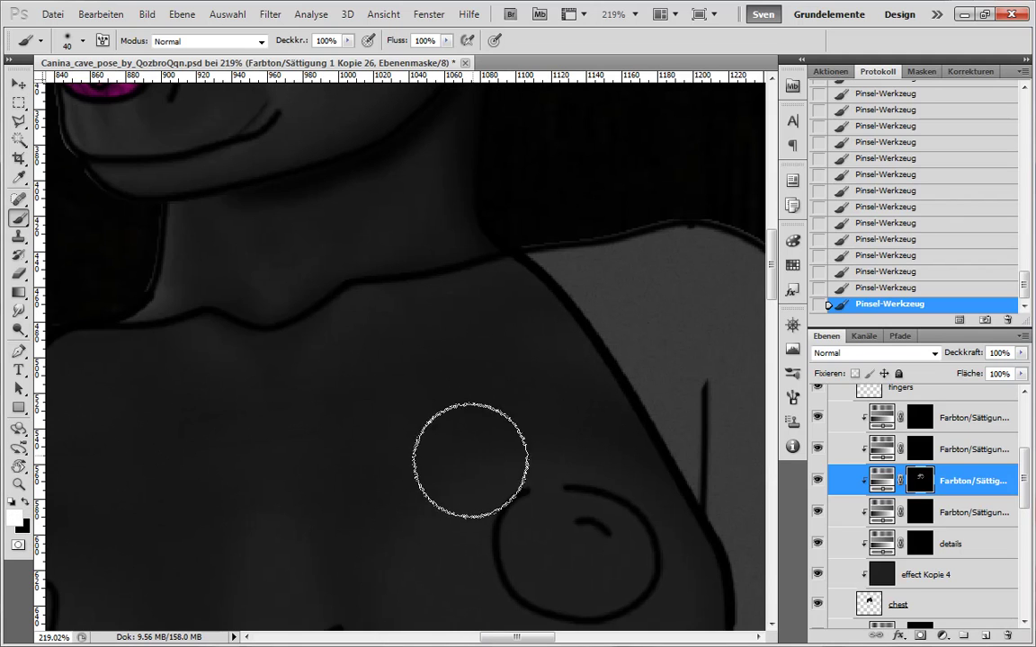
- Shape the far-side chest shading on the Kopie 26 mask, alternating a 40-pixel brush between black and white
key("x")
left_click_drag(541, 463, 525, 347)
key("x")
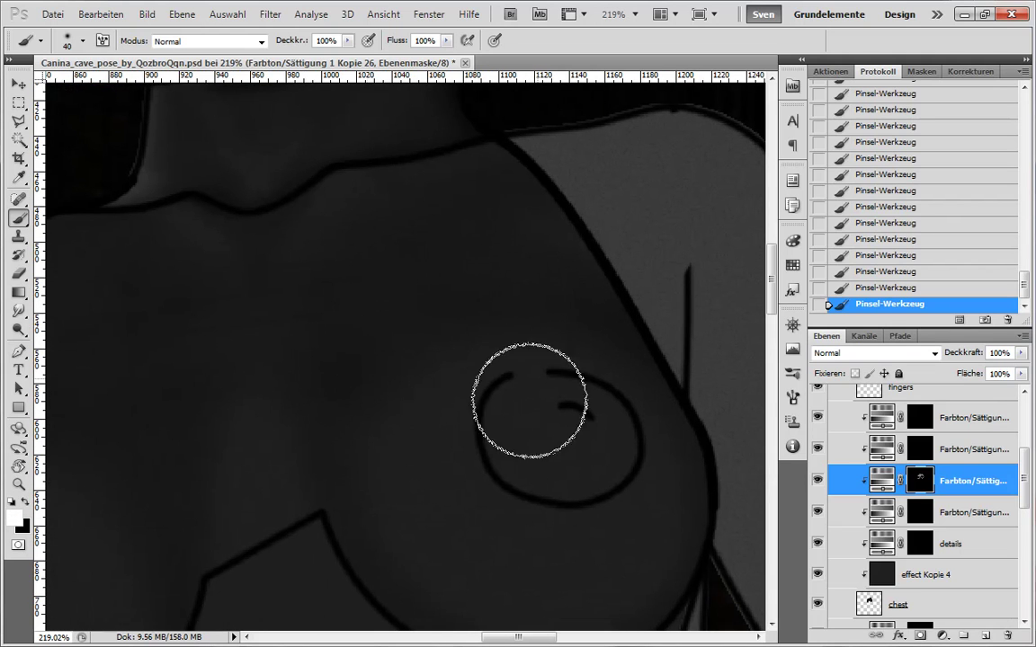
left_click_drag(400, 431, 514, 411)
key("x")
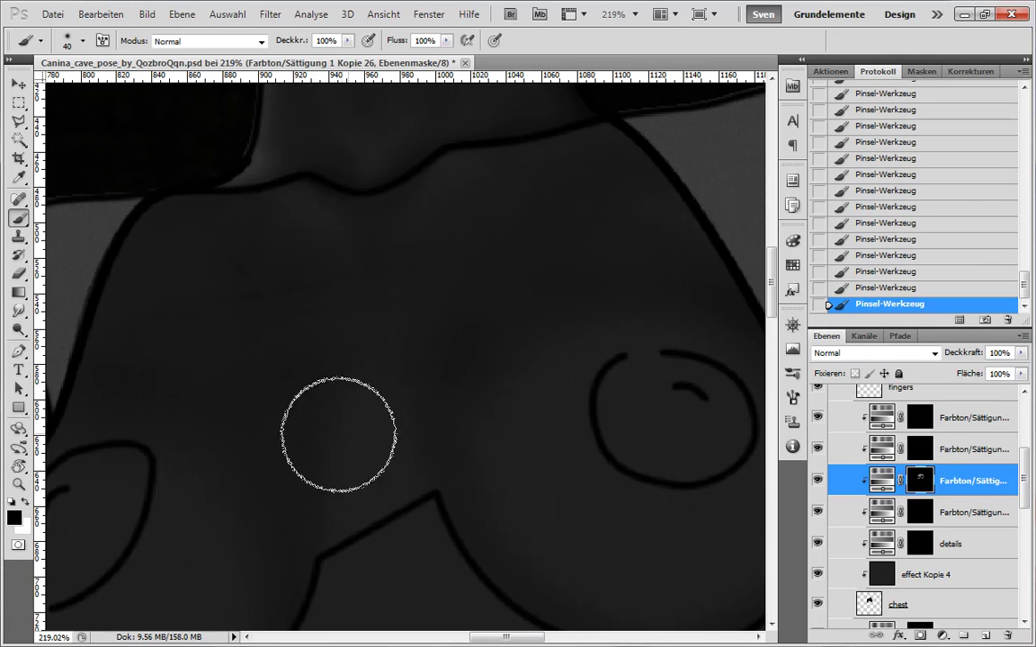
- Even out the transition between the two sides of the chest on the Kopie 26 mask with the 40-pixel brush
scroll(347, 513, "down", 3)
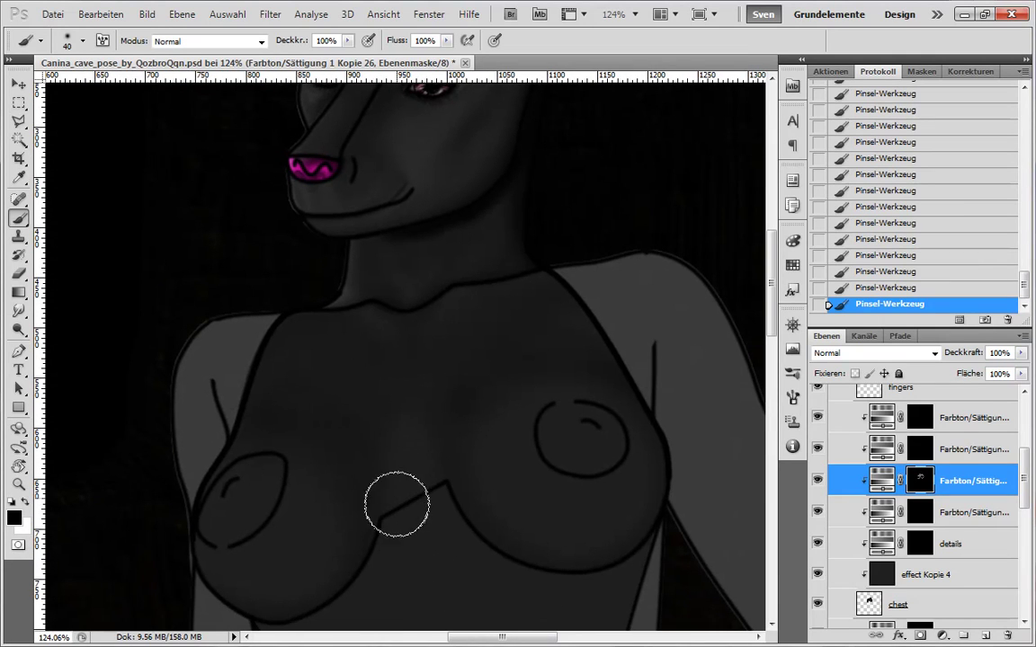
key("x")
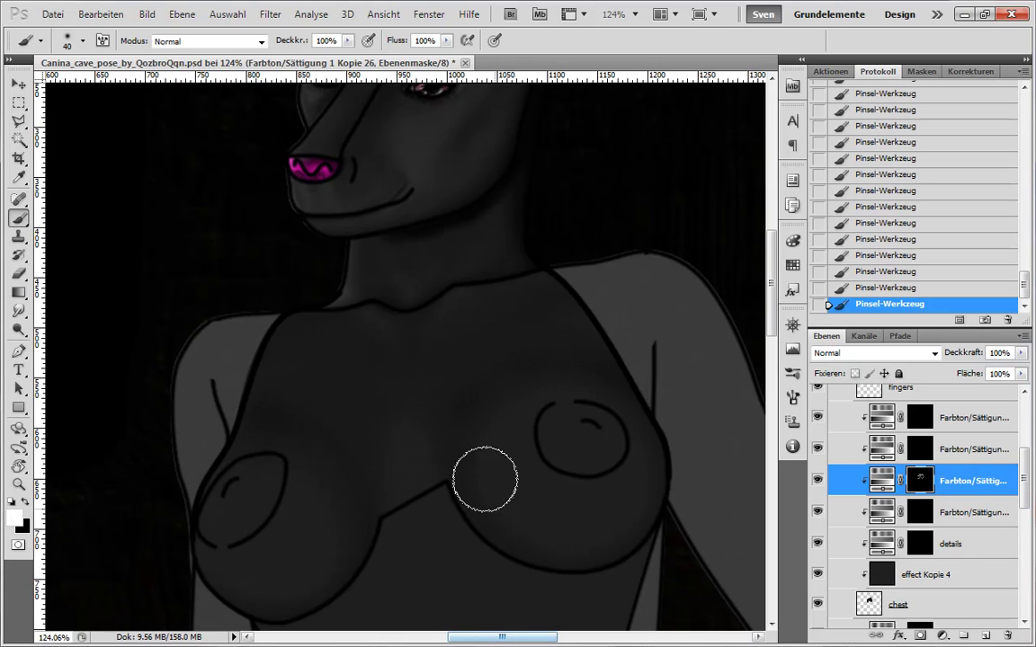
key("x")
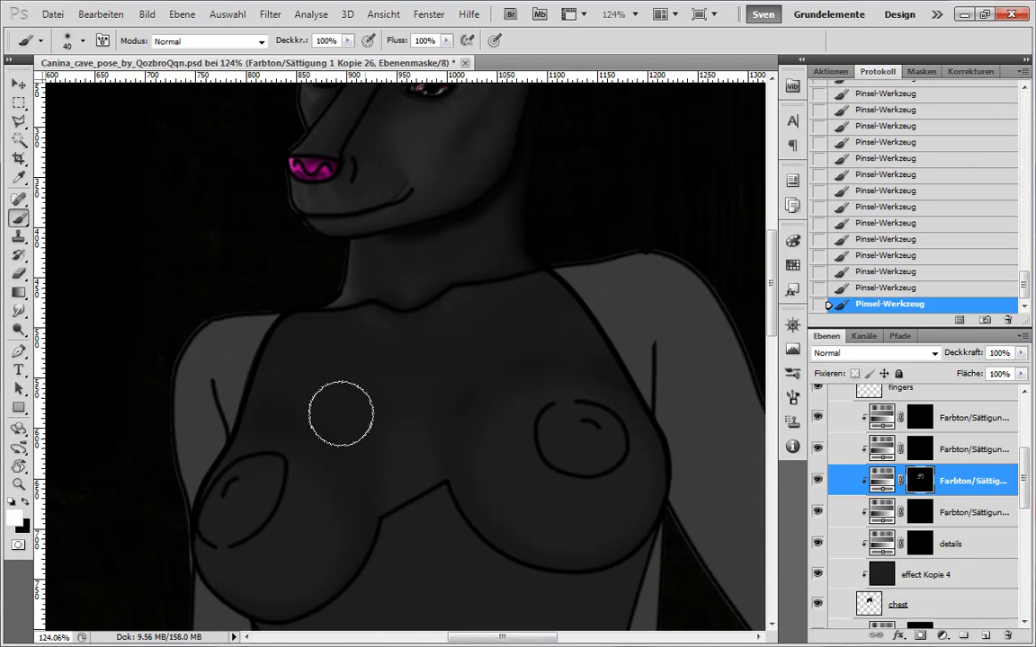
- Smooth the broader chest shading on the Kopie 26 mask with a brush enlarged to 60 pixels
key("bracketright")
key("bracketright")
key("bracketright")
key("bracketright")
key("bracketright")
key("bracketright")
key("bracketright")
key("bracketright")
key("x")
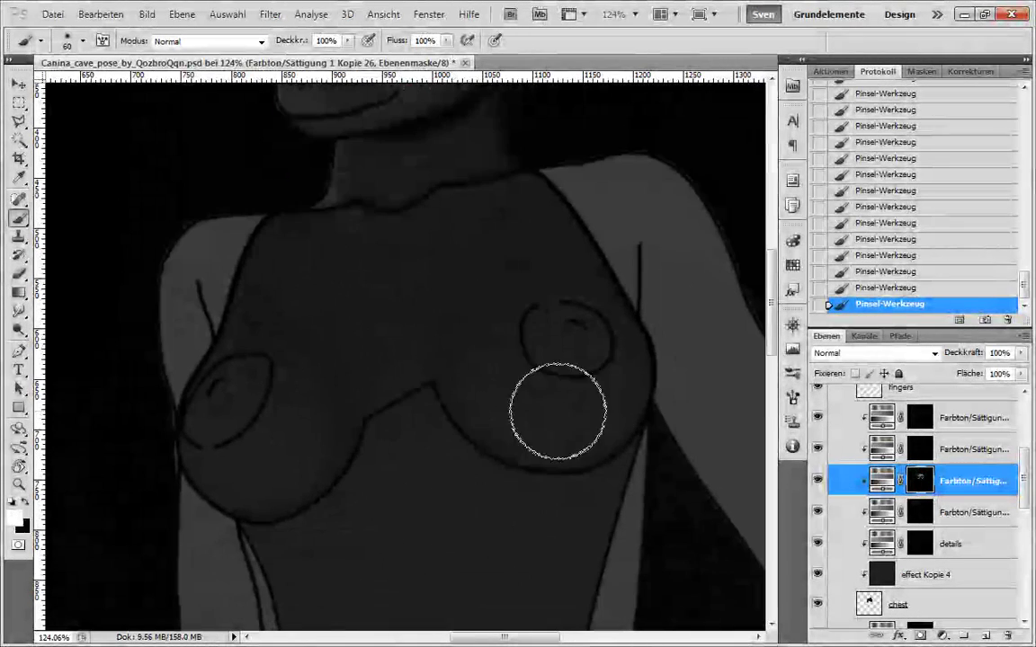
- Refine the chest shading on the Kopie 26 mask with a 25-pixel brush, and hide the outline layer
key("bracketleft")
key("bracketleft")
key("bracketleft")
key("bracketleft")
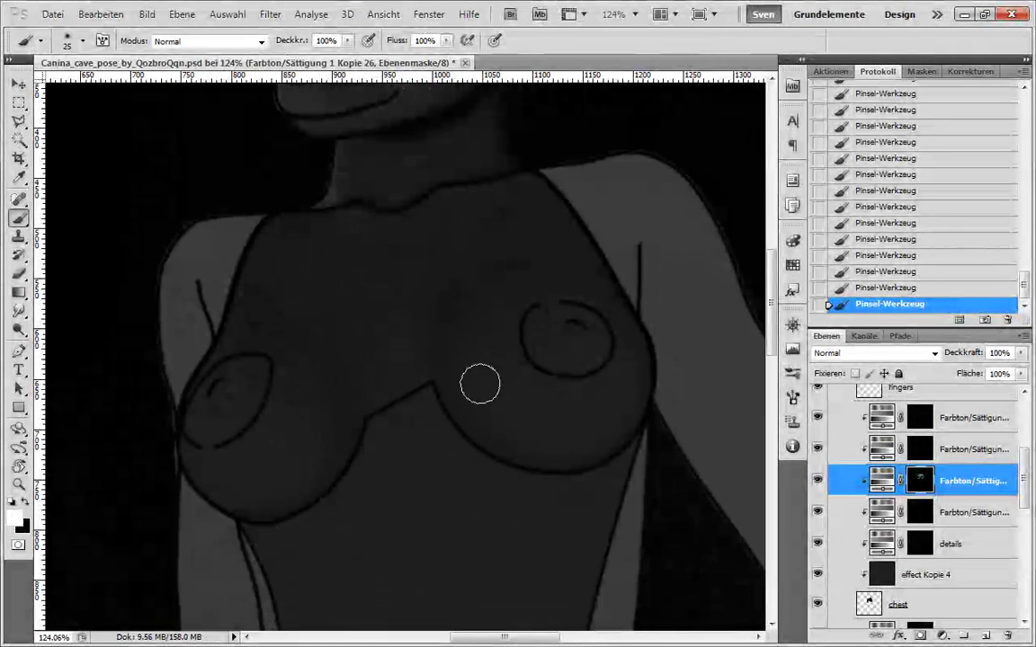
key("x")
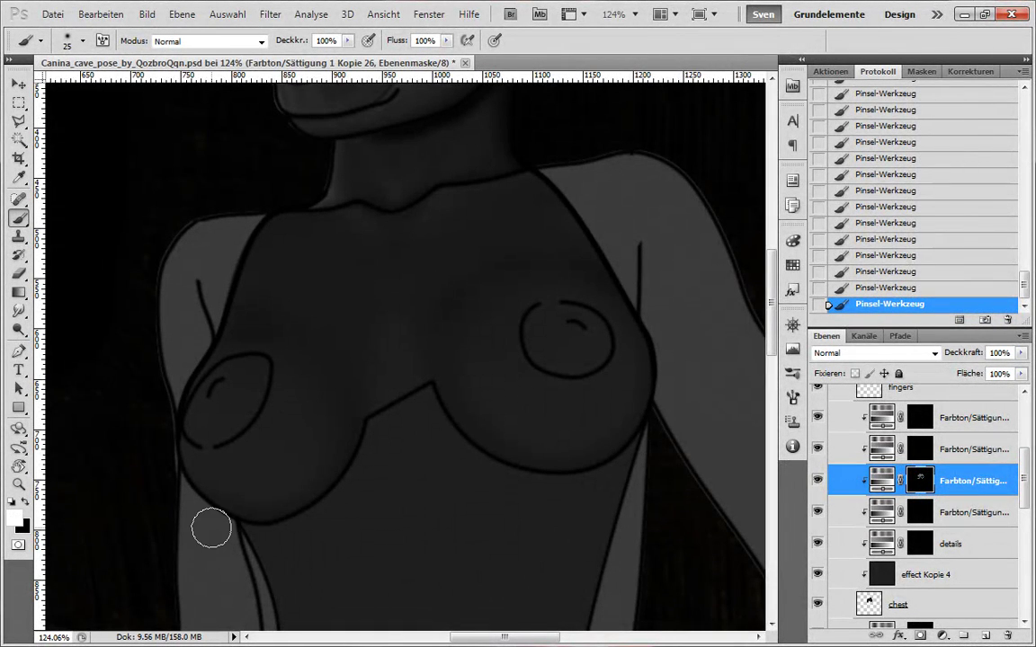
mouse_move(1025, 483)
left_mouse_down()
mouse_move(1029, 447)
mouse_move(1029, 478)
left_mouse_up()
left_click(818, 446)
scroll(621, 328, "up", 4)
scroll(654, 428, "down", 3)
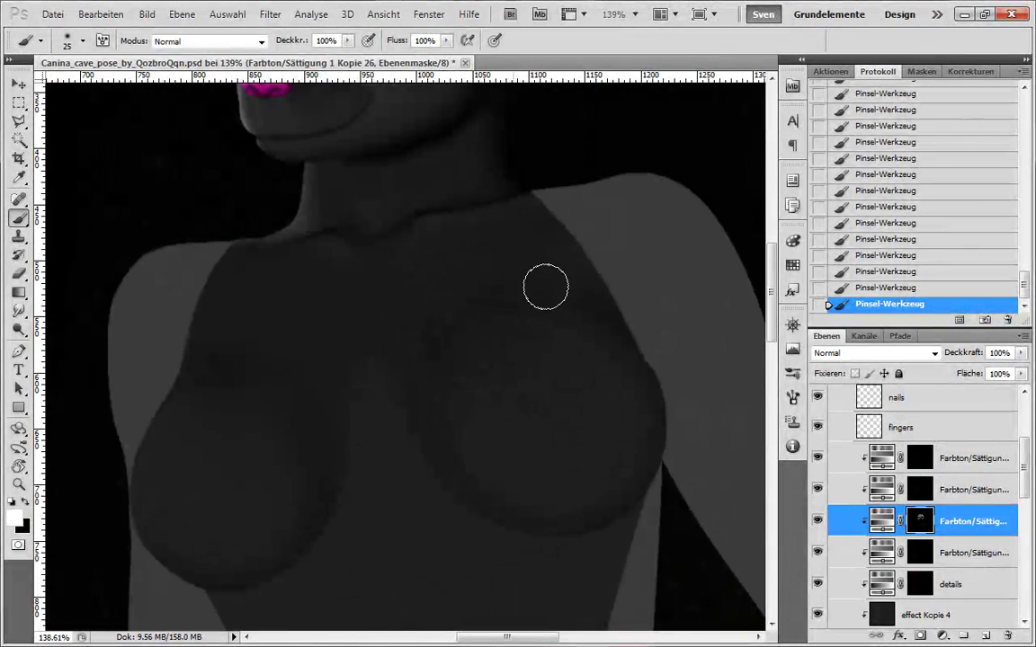
- Paint a soft highlight along the outer edge of the far-side breast on the Kopie 25 mask with the 25-pixel brush
key("alt+bracketright")
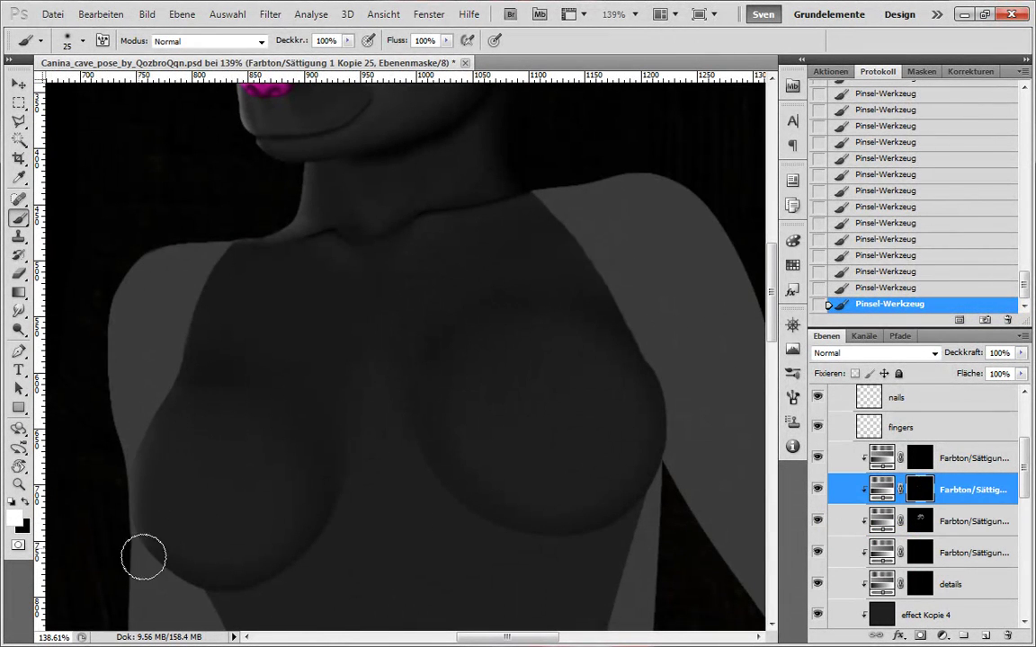
key("x")
key("x")
key("alt+BackSpace")
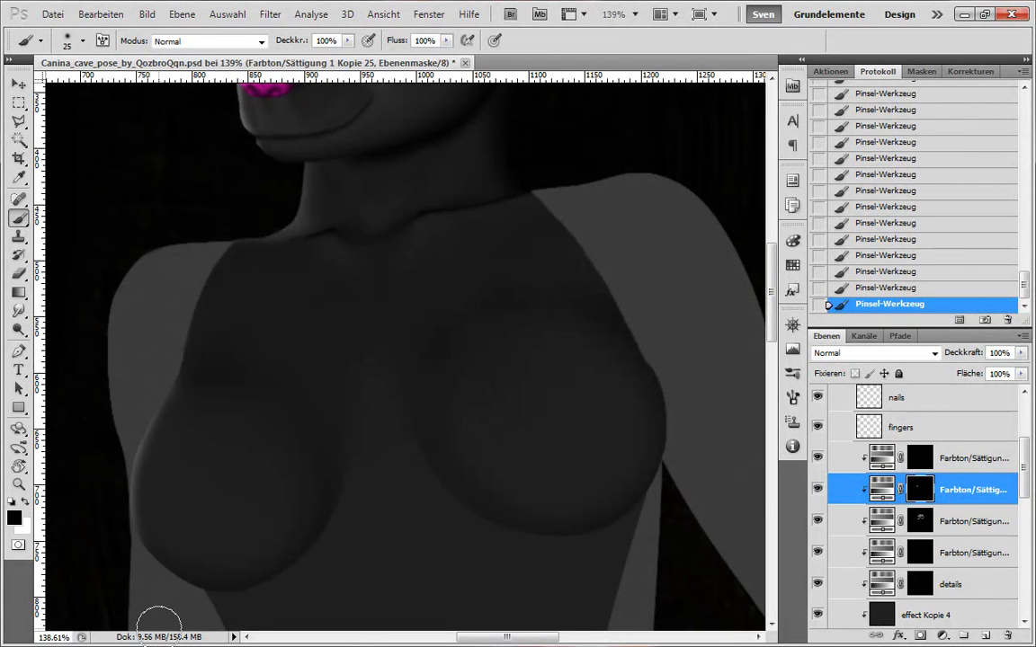
key("x")
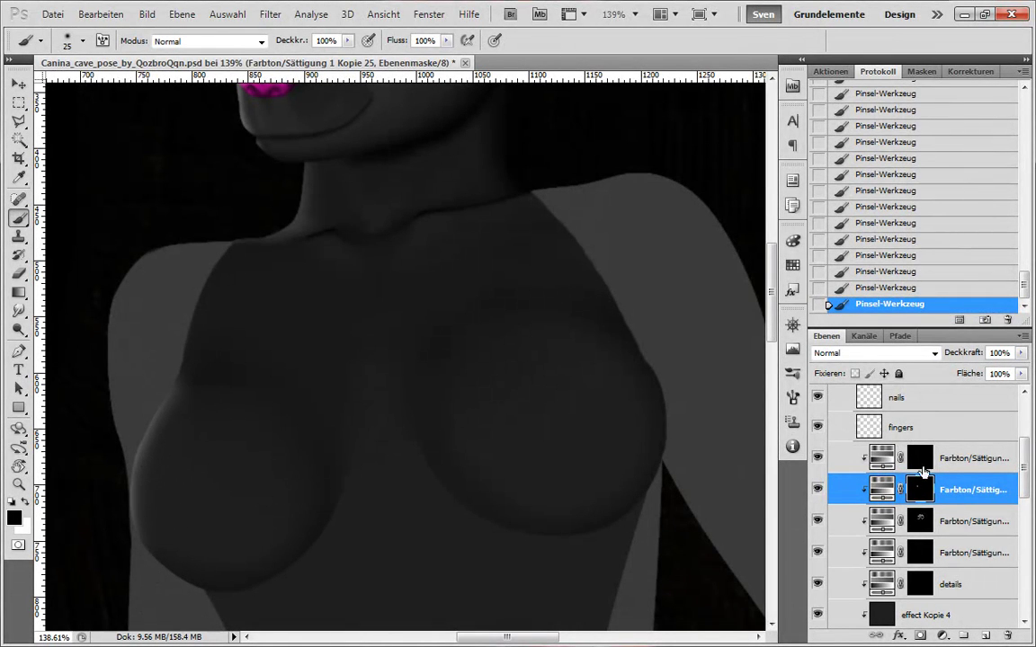
- Trace the far-side nipple's short curved line on the details mask with a 1-pixel white brush, showing the outline layer only as a guide
left_click(920, 522)
key("x")
left_click_drag(1024, 471, 1028, 432)
left_click(817, 479)
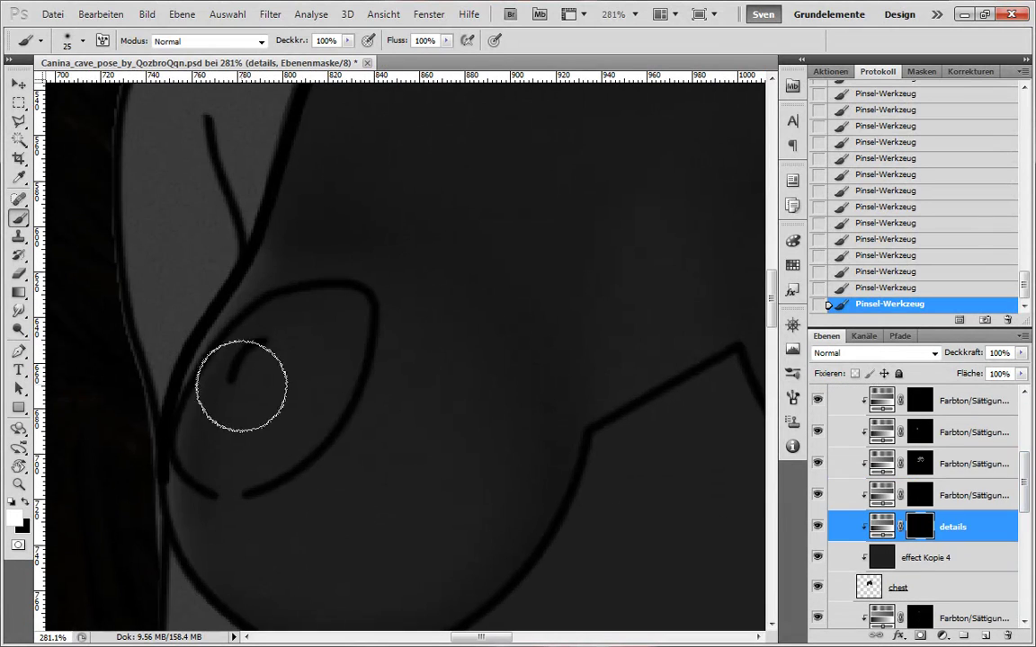
key("[")
key("[")
key("[")
key("[")
key("[")
key("[")
key("[")
key("[")
key("[")
key("[")
key("[")
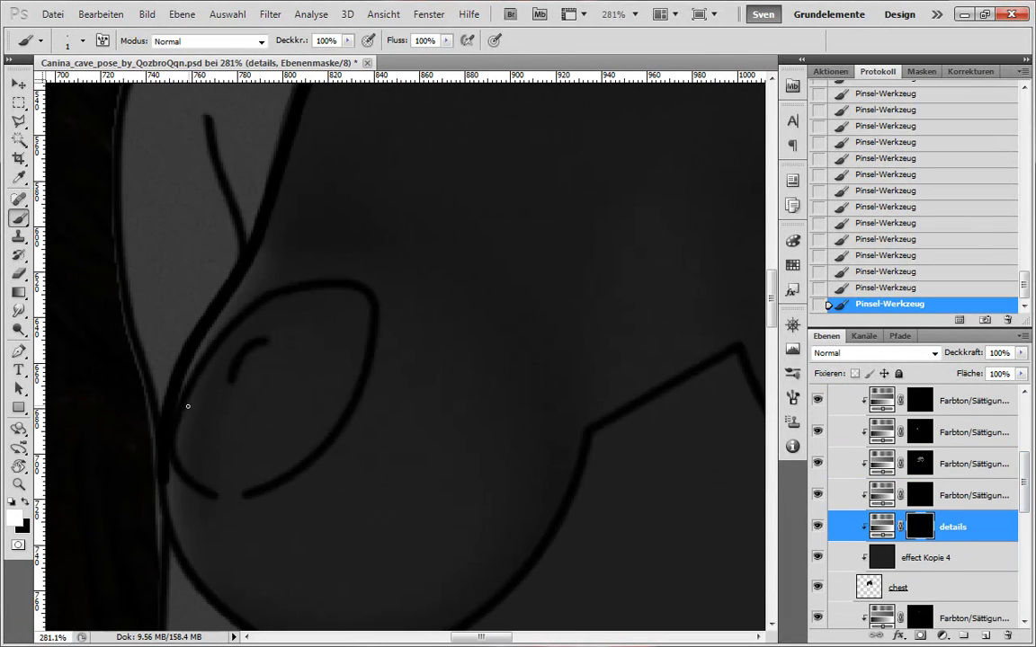
scroll(905, 460, "up", 5)
left_click(817, 479)
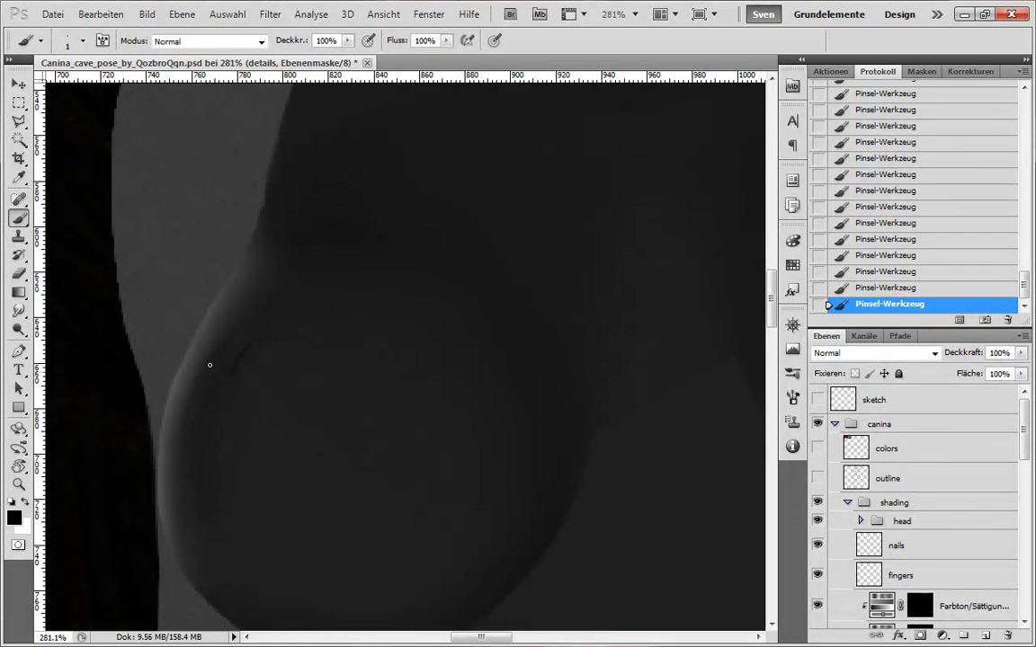
- Soften the shading around the traced nipple line on the Kopie 26 mask with an 8-pixel black brush
left_click_drag(1024, 440, 1024, 483)
left_click(973, 535)
left_click(972, 504)
key("x")
key("]")
key("]")
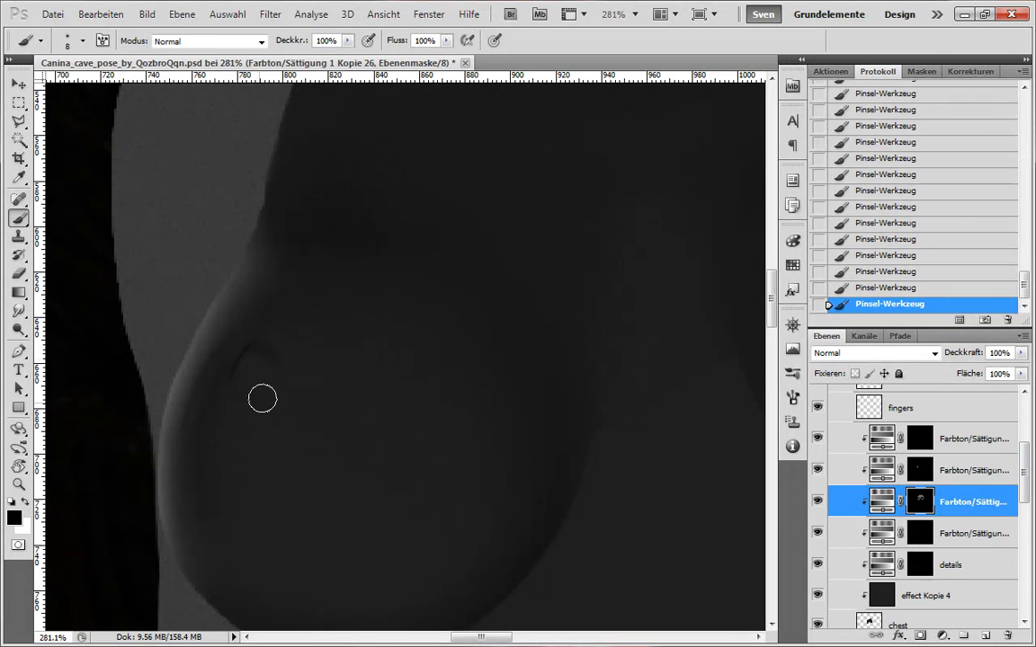
- Lighten the inner side of the nipple line on the Kopie 25 mask with the 8-pixel brush
left_click(921, 470)
key("x")
key("x")
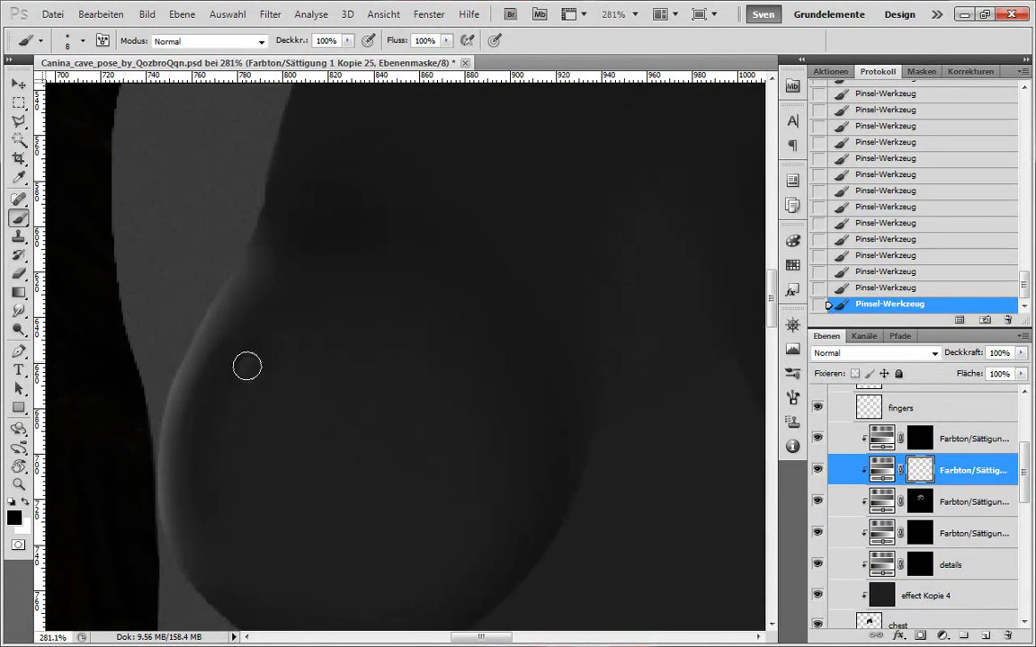
- Darken the rim around the far-side nipple on the Kopie 26 mask with a 6-pixel white brush
left_click(956, 512)
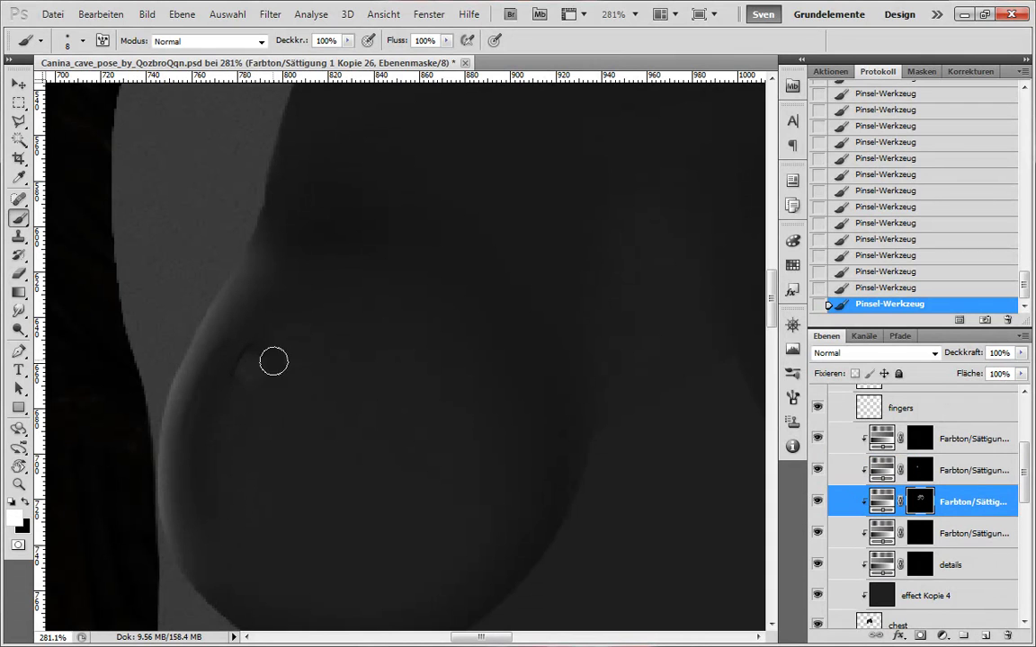
key("[")
key("[")
mouse_move(269, 370)
left_mouse_down()
mouse_move(340, 373)
mouse_move(360, 357)
left_mouse_up()
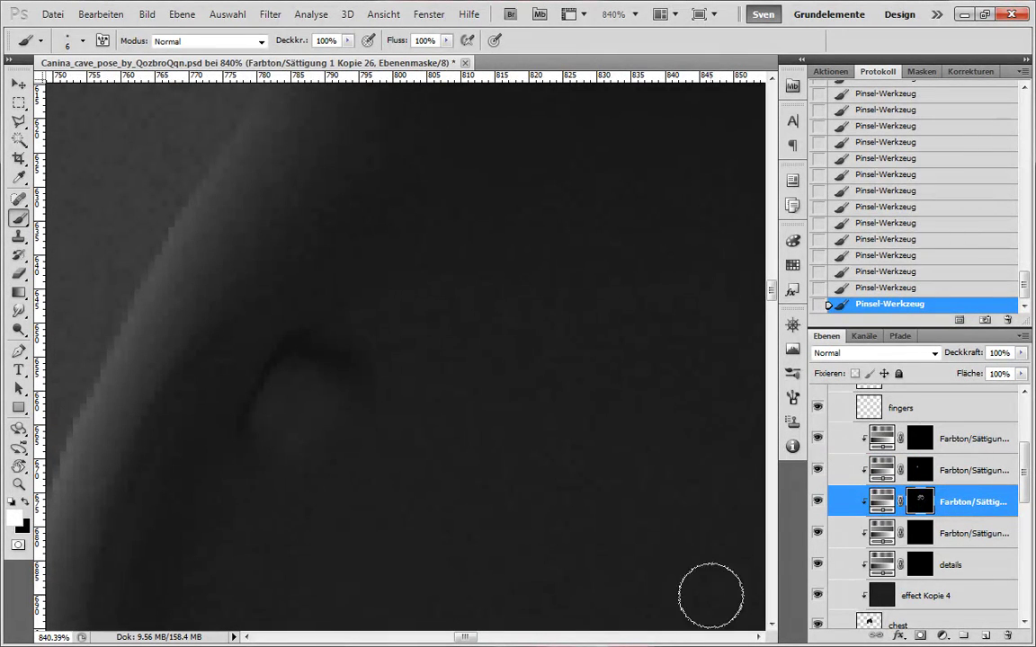
- Build up the nipple's volume with the 6-pixel white brush on the Kopie 25, Kopie 26 and details masks
key("x")
key("alt+bracketright")
key("x")
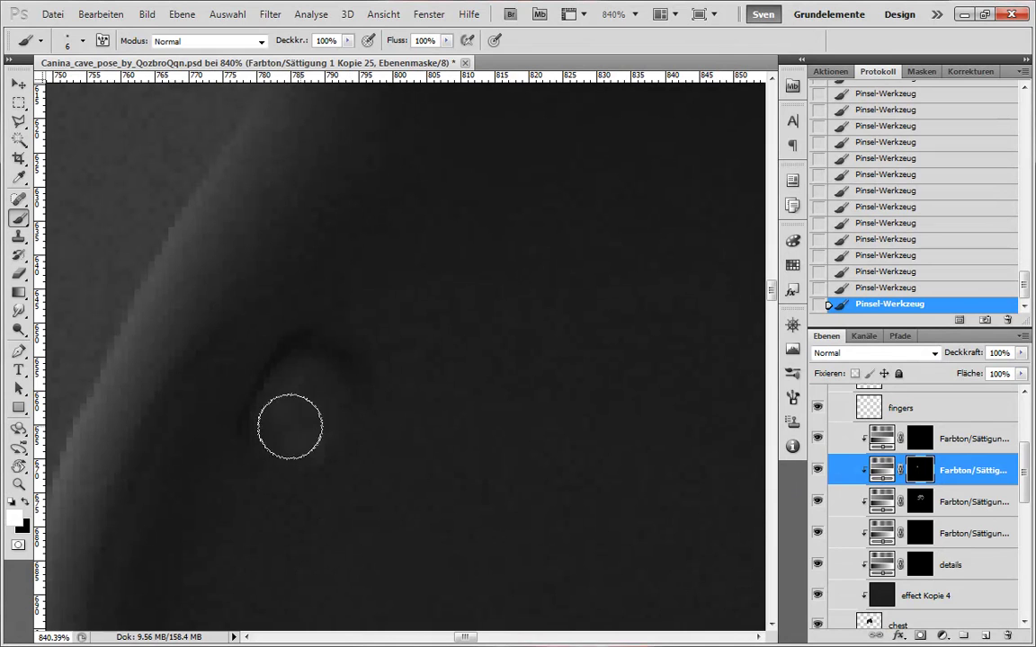
key("alt+bracketleft")
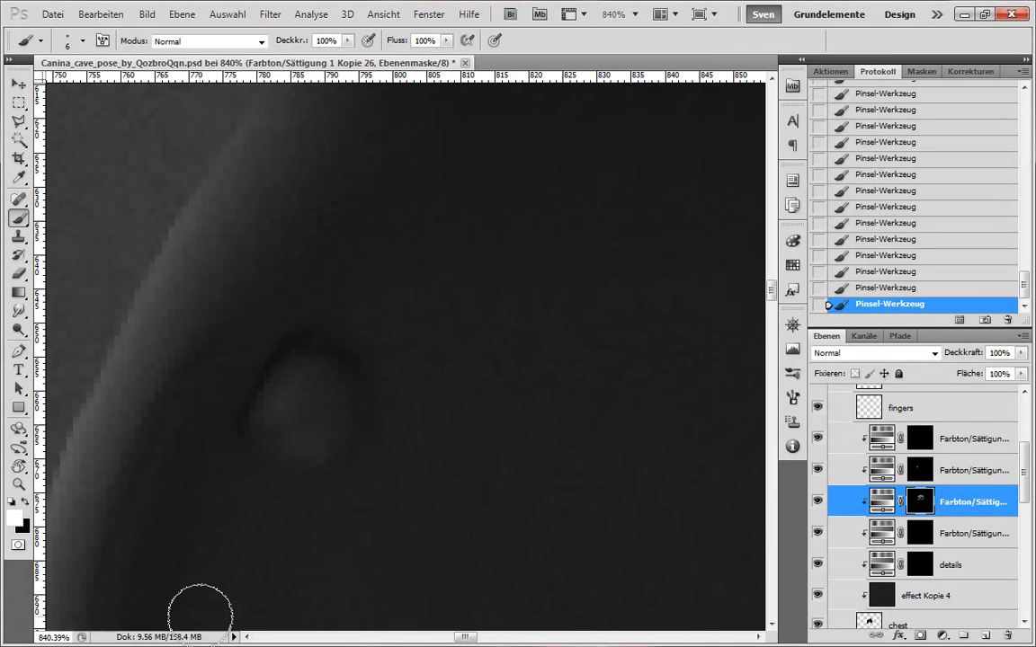
key("alt+bracketleft")
key("alt+bracketleft")
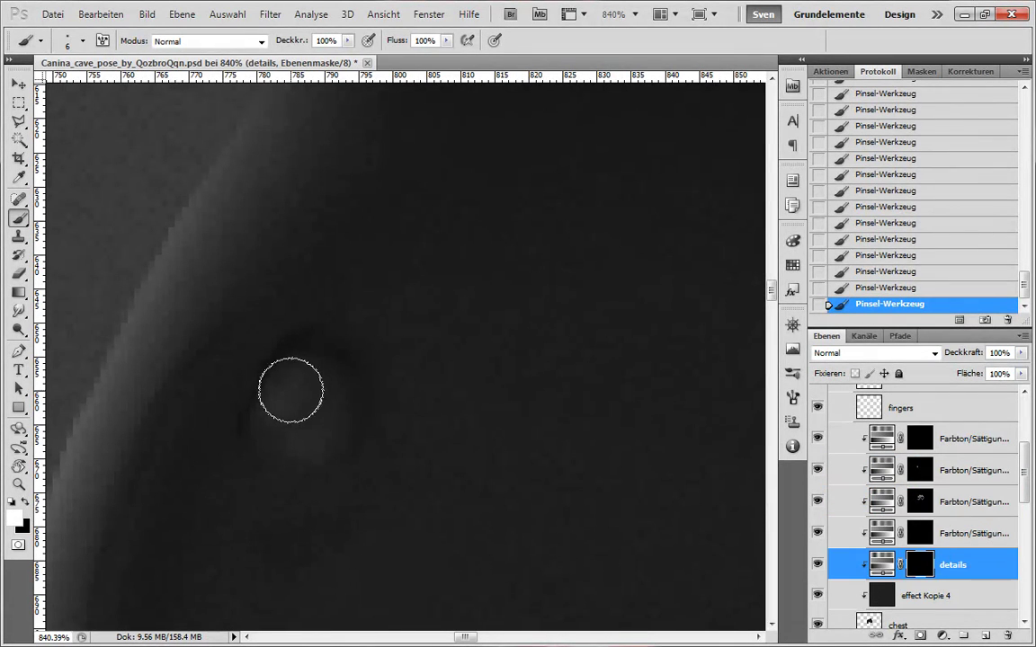
- Paint a fine highlight along the nipple's upper edge on the Kopie 21 mask with a 1-pixel brush, and check it against the outline layer
key("alt+bracketright")
key("alt+bracketright")
key("alt+bracketright")
key("alt+bracketright")
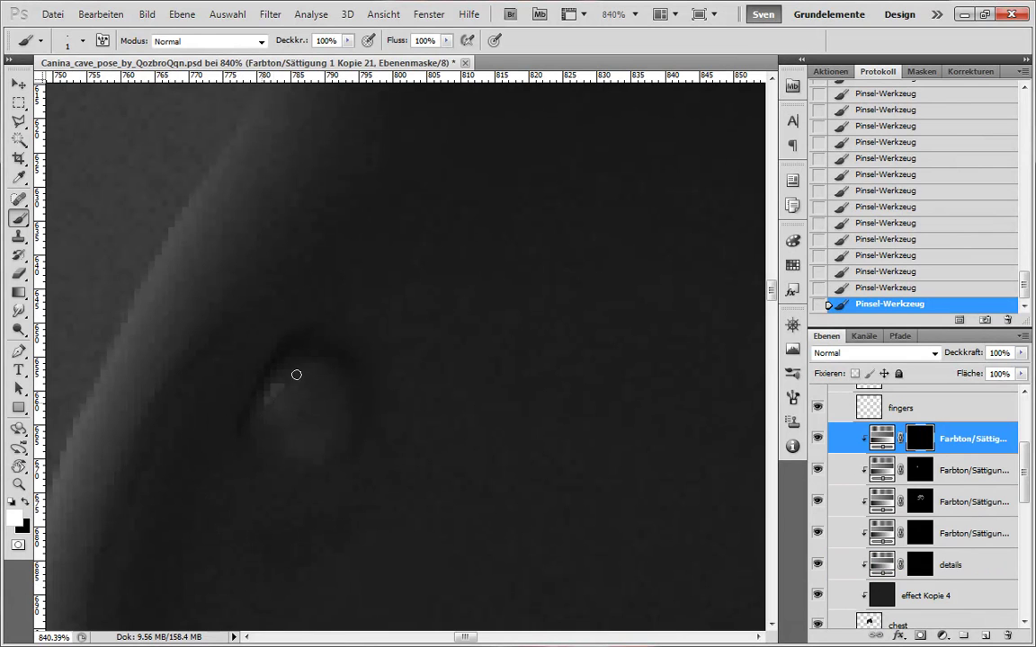
scroll(409, 515, "down", 3)
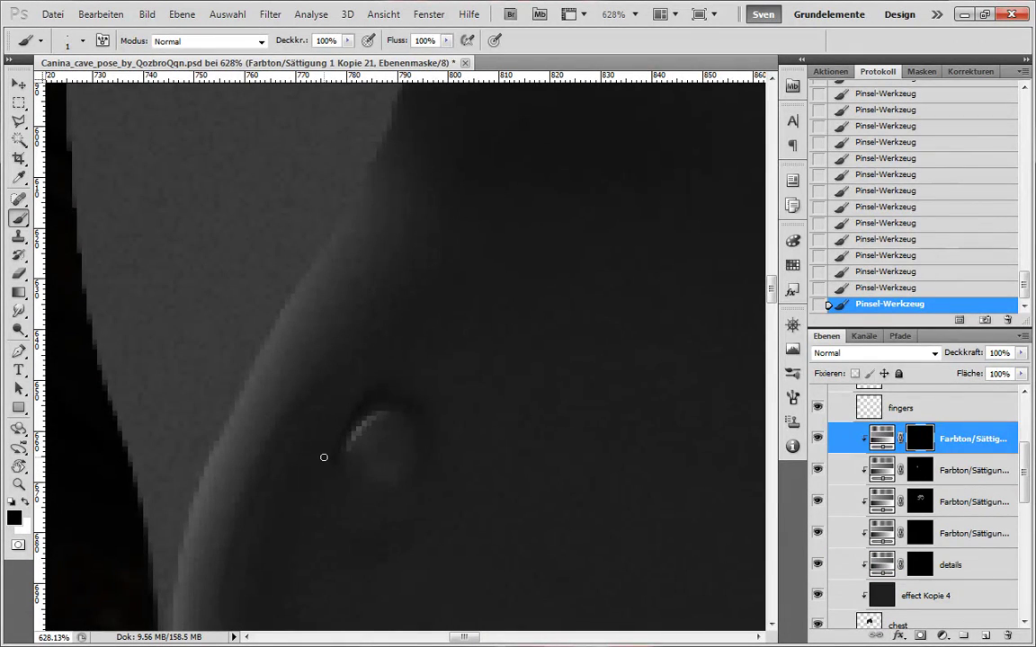
left_click_drag(1025, 472, 1024, 423)
left_click(817, 478)
left_click(817, 479)
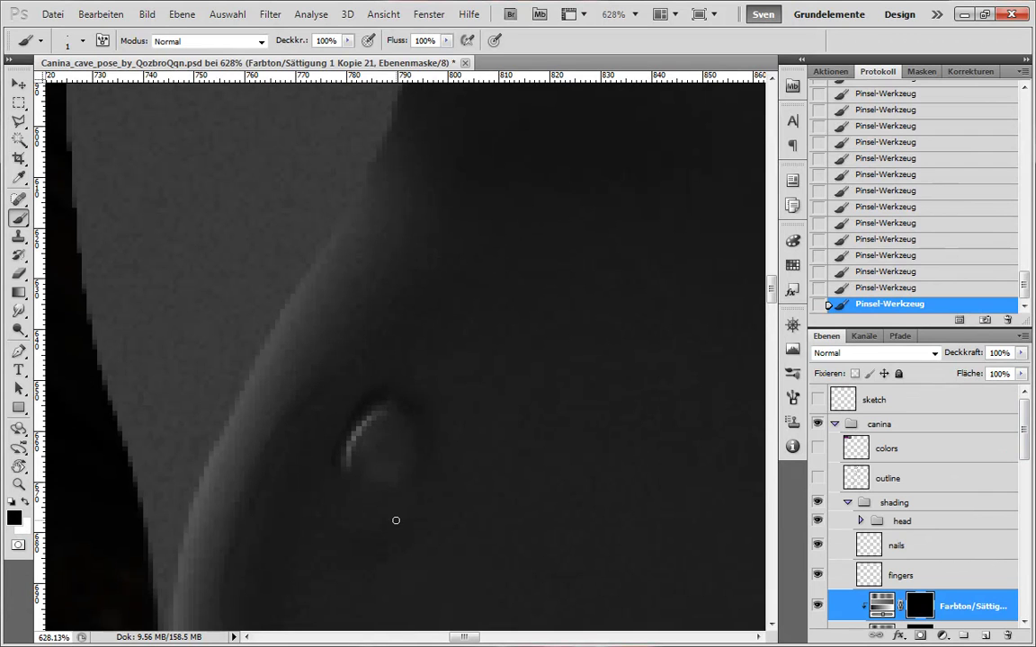
- Blend the nipple's lower edge into the surrounding shading on the Kopie 25 mask with a 7-pixel brush
scroll(964, 444, "down", 5)
mouse_move(366, 468)
left_mouse_down()
mouse_move(409, 456)
mouse_move(397, 493)
left_mouse_up()
key("x")
scroll(385, 449, "down", 5)
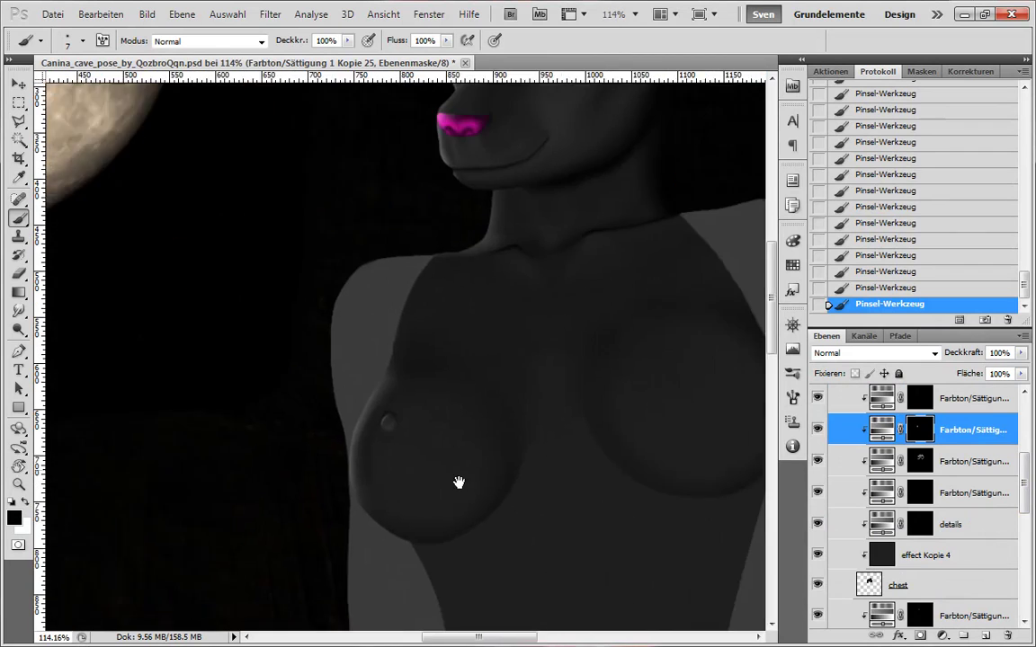
- Deepen the shadow around the nipple on the Kopie 26 mask with the 7-pixel white brush
scroll(395, 440, "up", 4)
key("alt+[")
key("x")
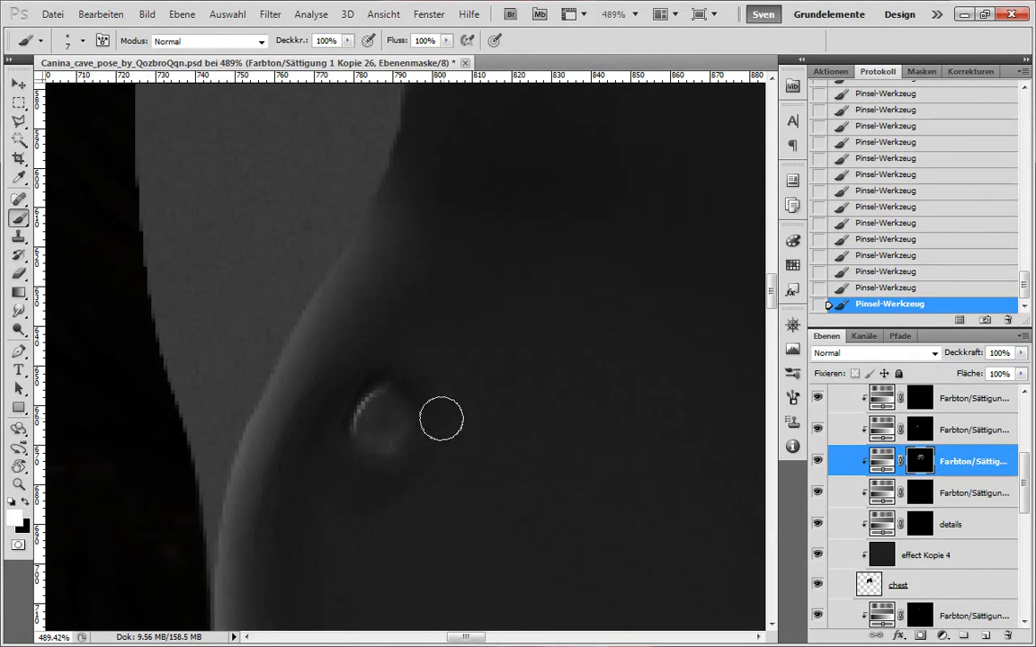
- Sharpen the nipple's edge on the details mask with a 1-pixel white brush
left_click(841, 492)
double_click(841, 524)
key("Escape")
key("[")
key("[")
key("[")
key("[")
key("[")
key("[")
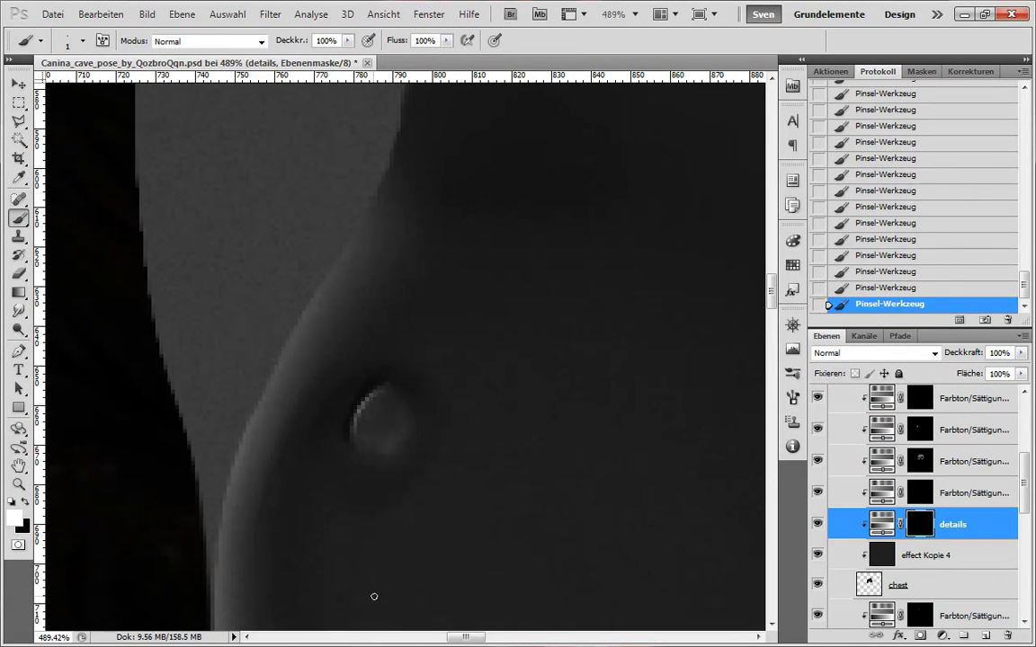
- Tone down the light area below the nipple on the Kopie 25 mask with a 7-pixel black brush
scroll(563, 475, "down", 5)
scroll(595, 491, "up", 5)
left_click(970, 434)
key("x")
key("]")
key("]")
key("]")
key("]")
key("]")
key("]")
key("]")
key("]")
key("]")
key("]")
key("]")
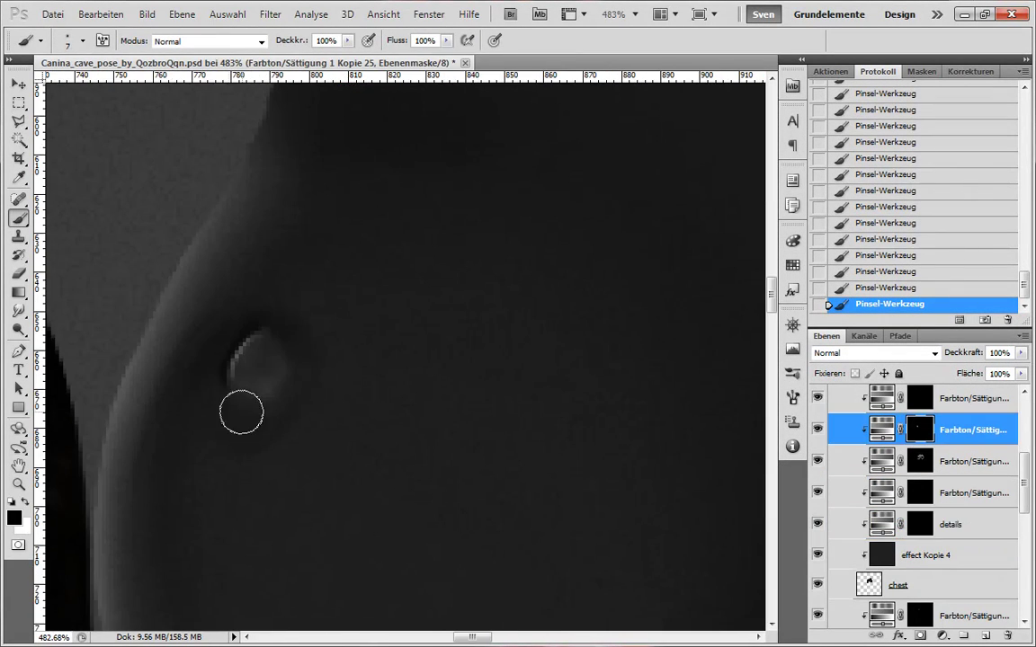
- Lighten the shadow on the nipple's inner side on the Kopie 26 mask with a 9-pixel black brush
scroll(187, 573, "down", 5)
key("alt+bracketleft")
scroll(311, 377, "up", 5)
key("bracketleft")
key("bracketleft")
key("x")
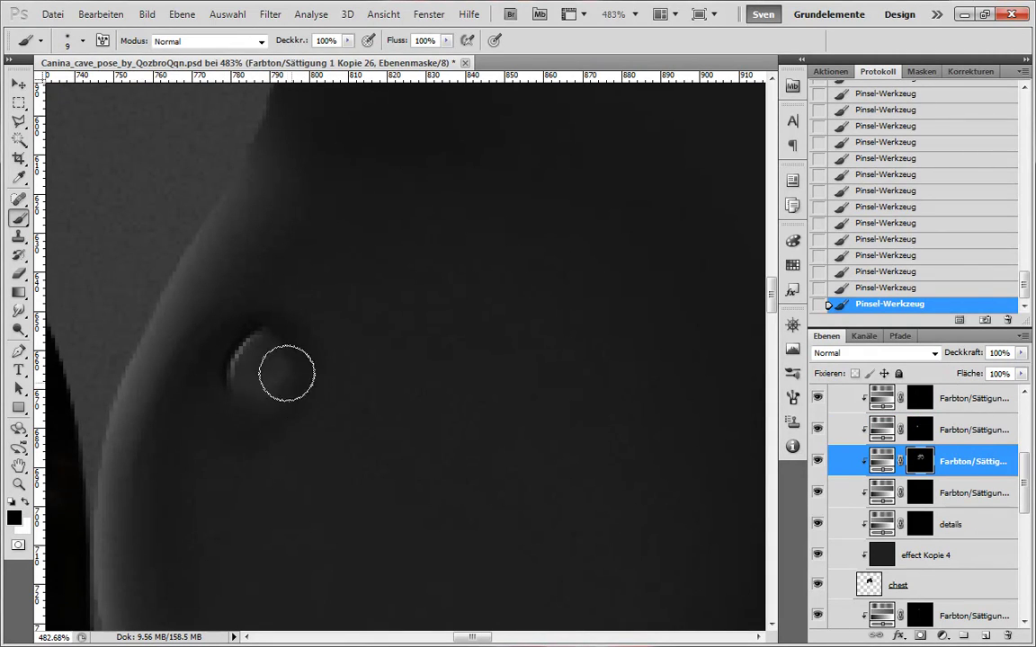
- Smooth the shading above and beside the nipple on the Kopie 26 mask with a 25-pixel white brush
key("bracketright")
key("bracketright")
key("bracketright")
key("bracketright")
key("x")
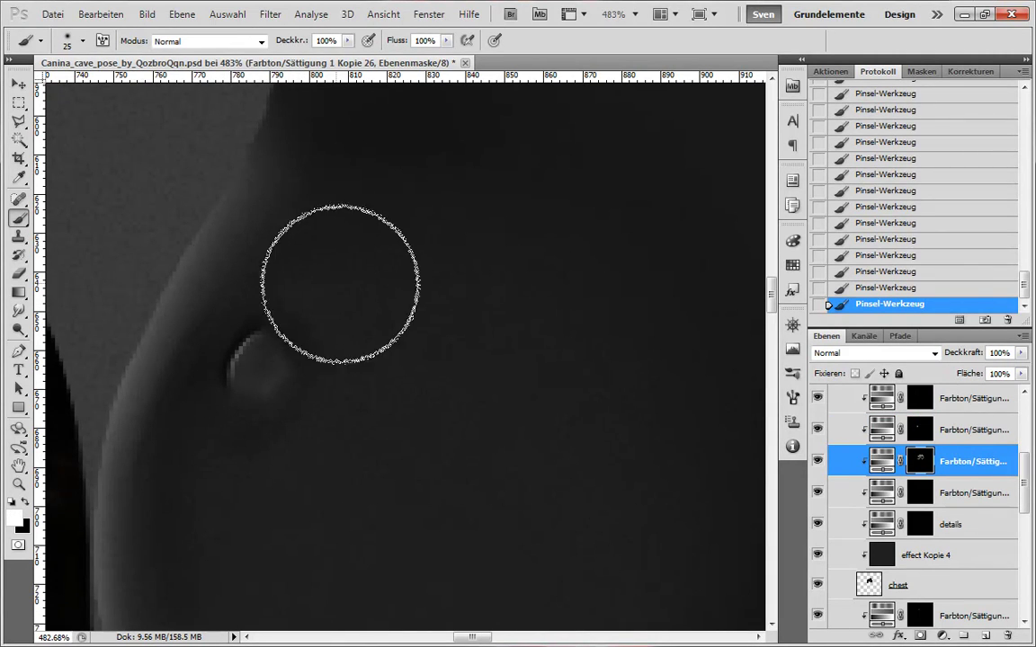
- Show the outline layer, then paint over the far-side oval in Quick Mask mode and convert the mask to a selection
scroll(983, 458, "up", 10)
left_click(817, 478)
key("q")
mouse_move(319, 423)
left_mouse_down()
mouse_move(292, 446)
mouse_move(268, 296)
mouse_move(342, 450)
mouse_move(347, 342)
left_mouse_up()
key("x")
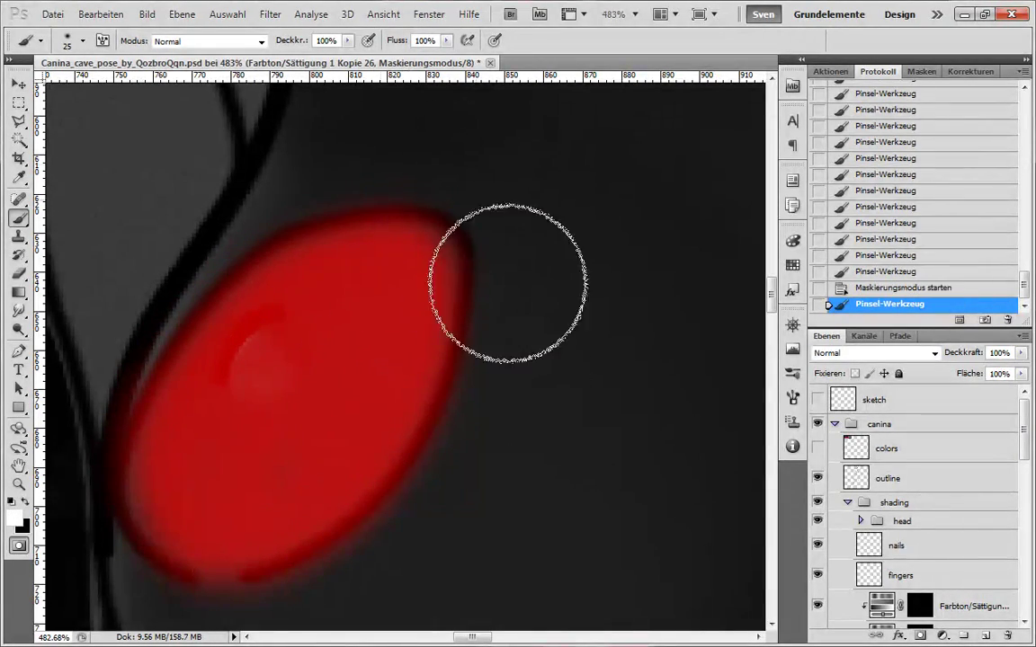
left_click_drag(508, 283, 307, 604)
left_click(19, 546)
scroll(449, 416, "down", 5)
scroll(449, 416, "up", 3)
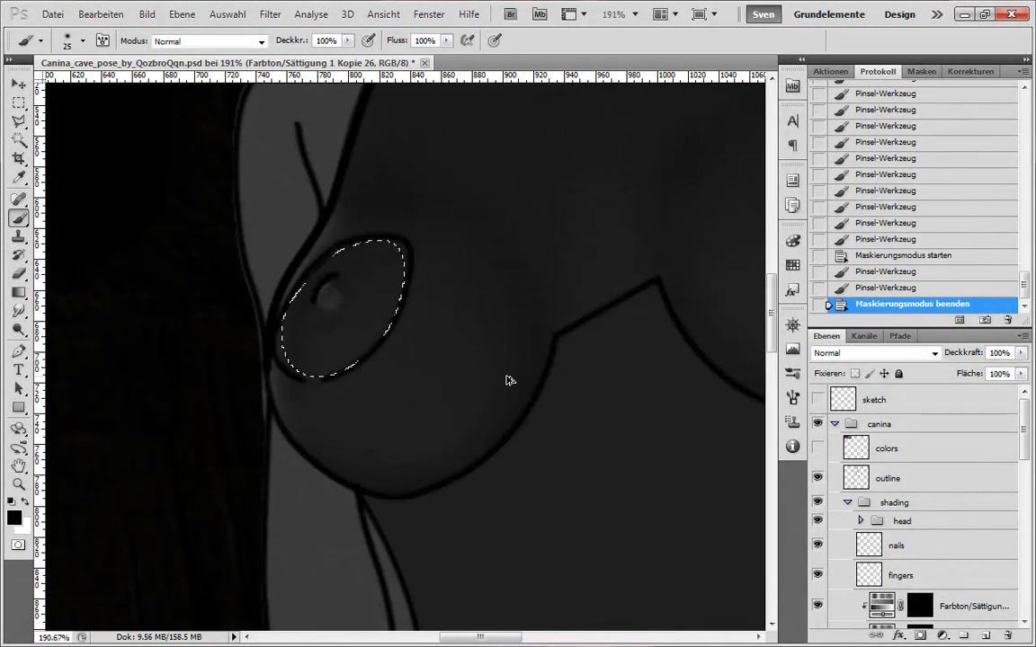
- Invert the selection to isolate the oval, then expand it and feather its edge
key("ctrl+shift+i")
left_click(227, 14)
left_click(144, 224)
key("Return")
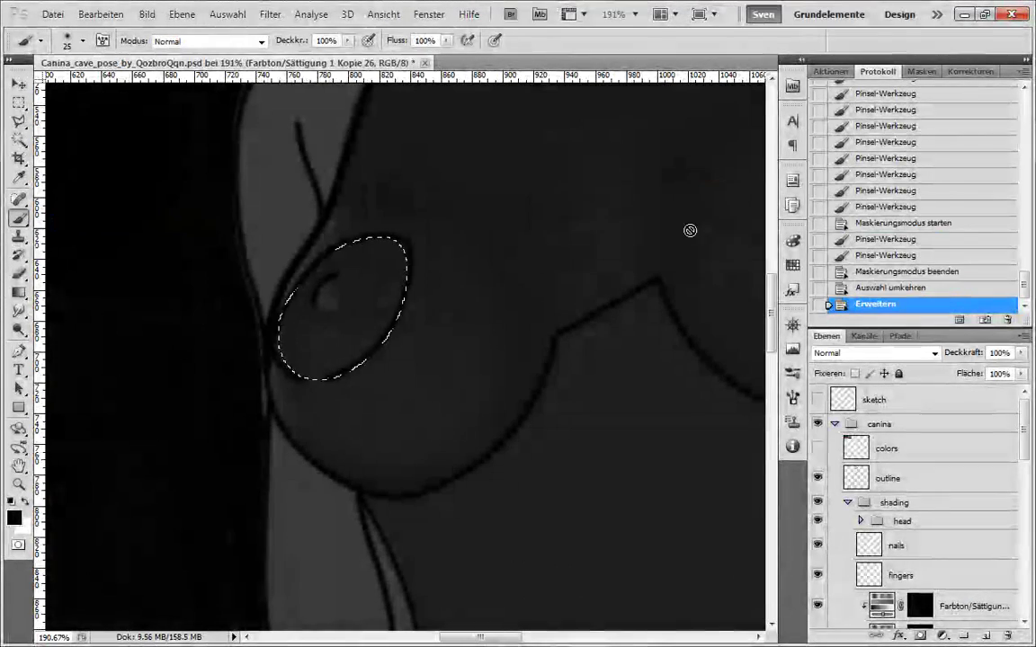
left_click(228, 14)
left_click(126, 254)
key("Return")
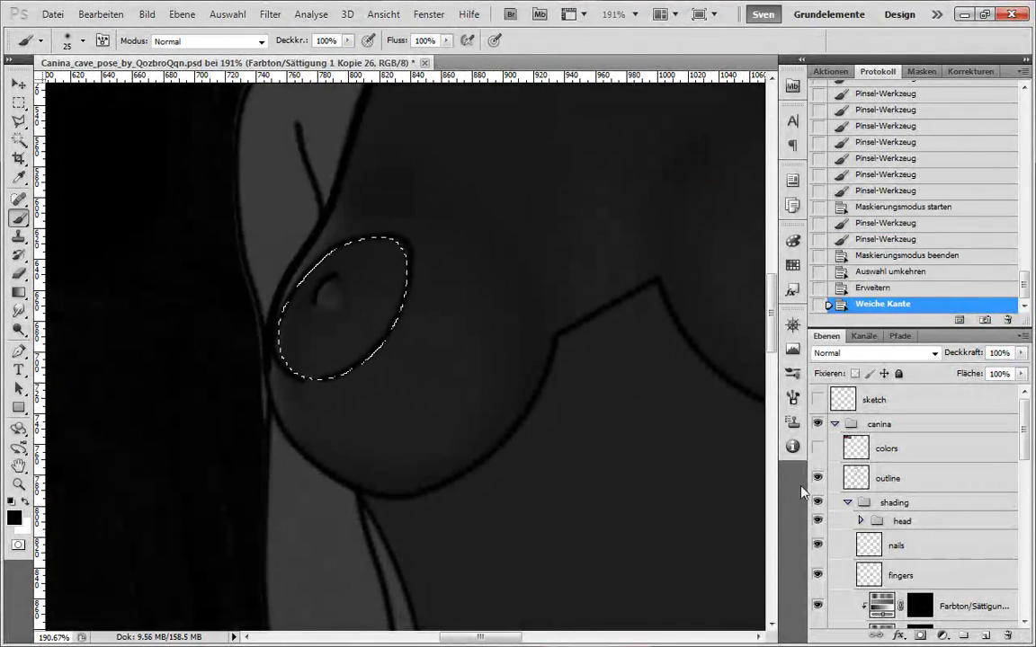
- Create a layer named "aerola" above the chest layer and move it above effect Kopie 4
scroll(944, 557, "down", 5)
left_click(958, 583)
left_click(985, 635)
type("aero")
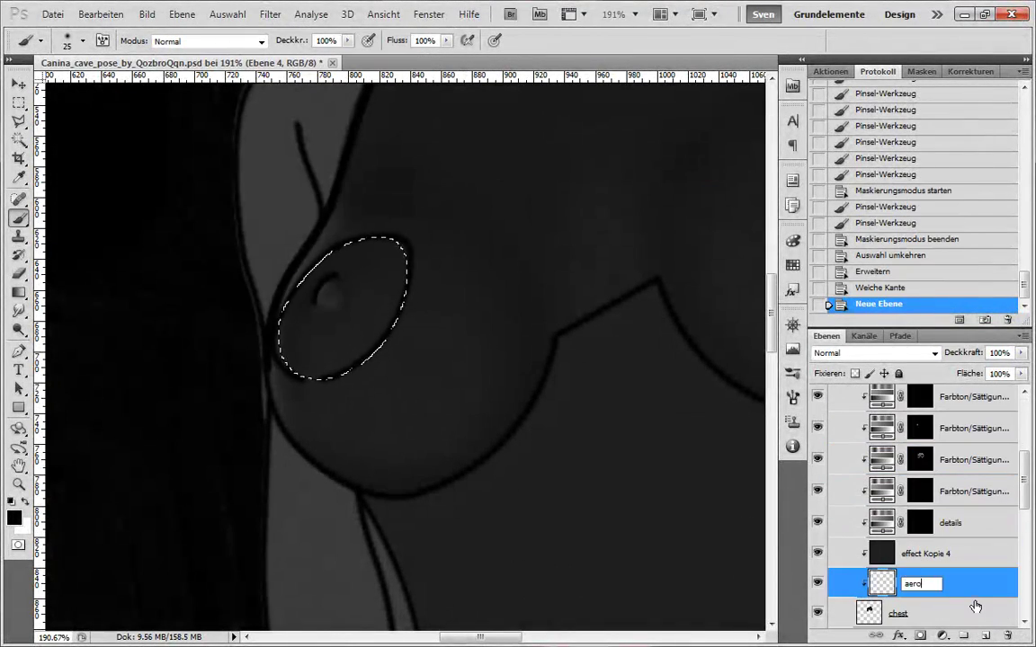
type("la")
key("Return")
key("ctrl+bracketright")
- Fill the oval selection with black on the aerola layer and deselect it
key("shift+F5")
key("Return")
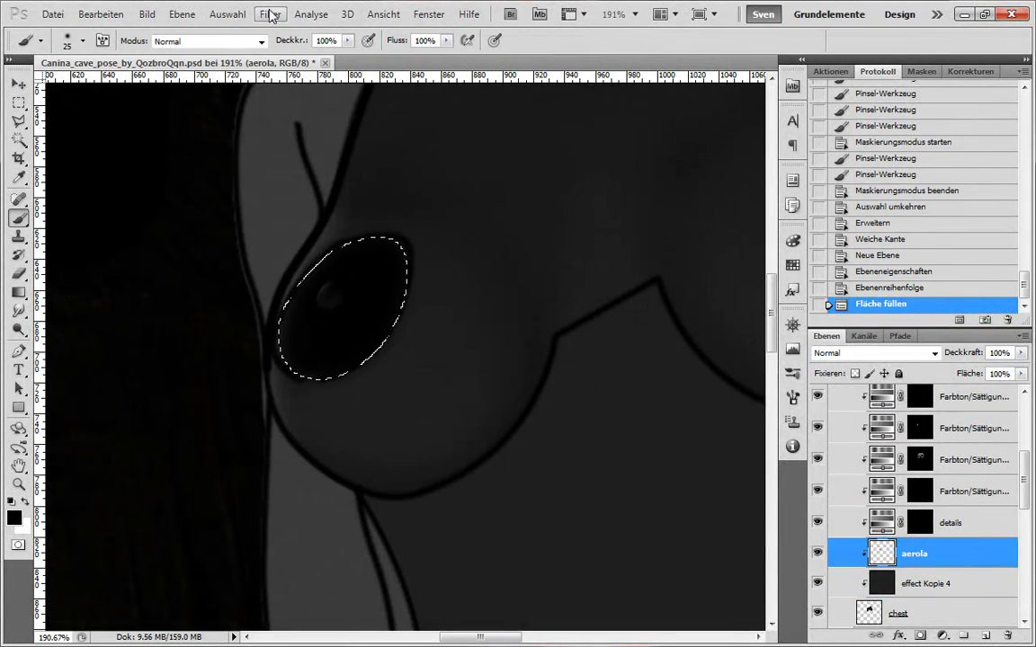
key("ctrl+d")
scroll(318, 272, "up", 5)
left_click(818, 397)
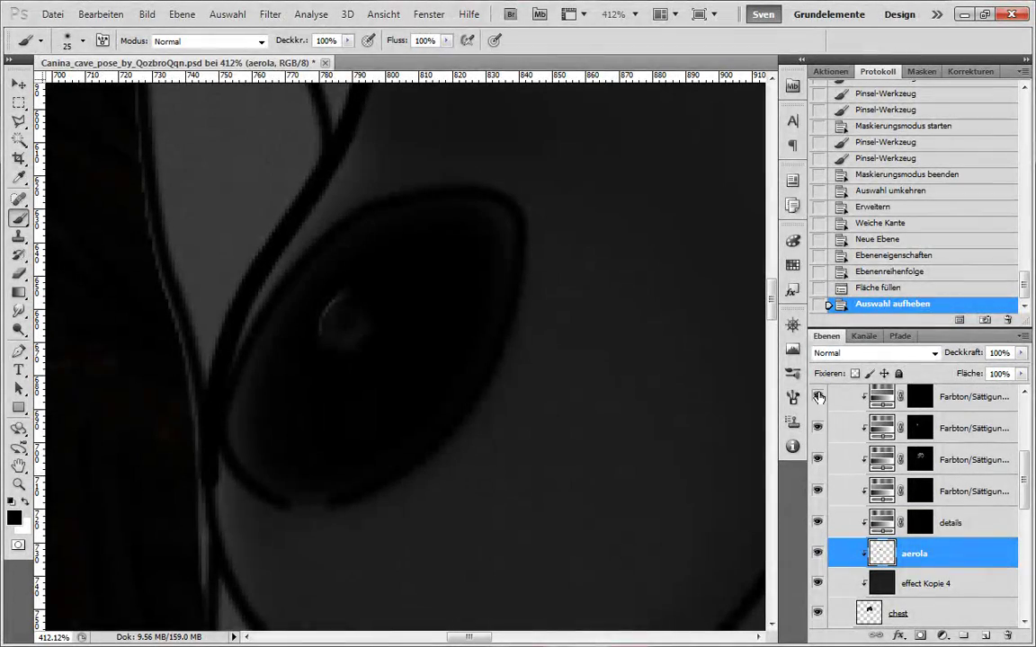
- Revert the history to the expanded selection (Erweitern) and deselect it
left_click(917, 237)
left_click(918, 207)
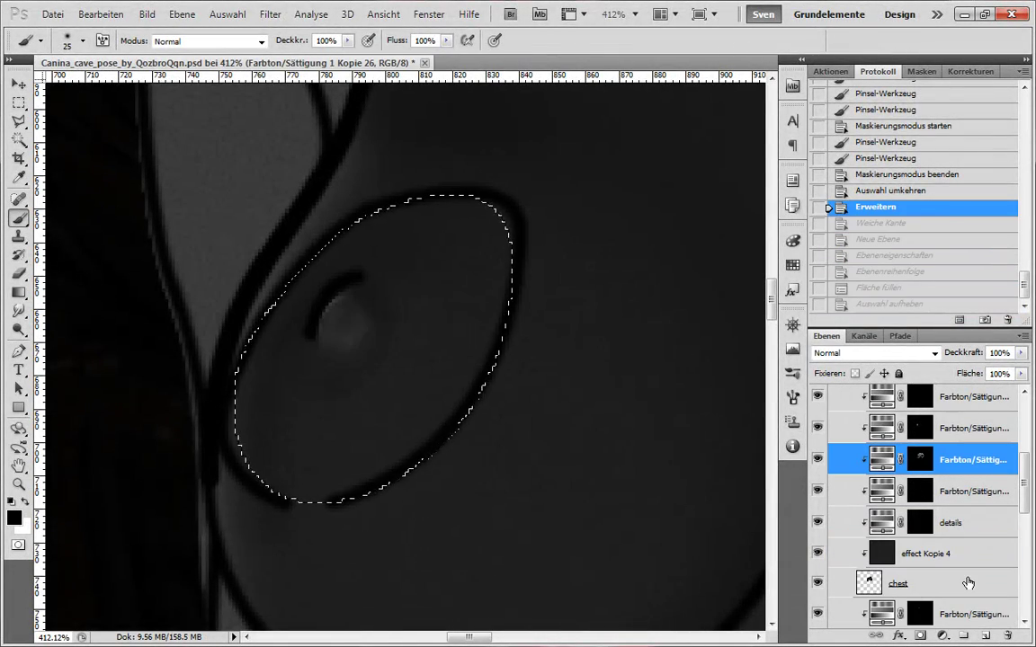
key("ctrl+d")
- With the chest layer active, paint the oval in Quick Mask mode using a hard 25-pixel brush, and turn it into an inverted selection
right_click(486, 211)
double_click(529, 198)
left_click(899, 583)
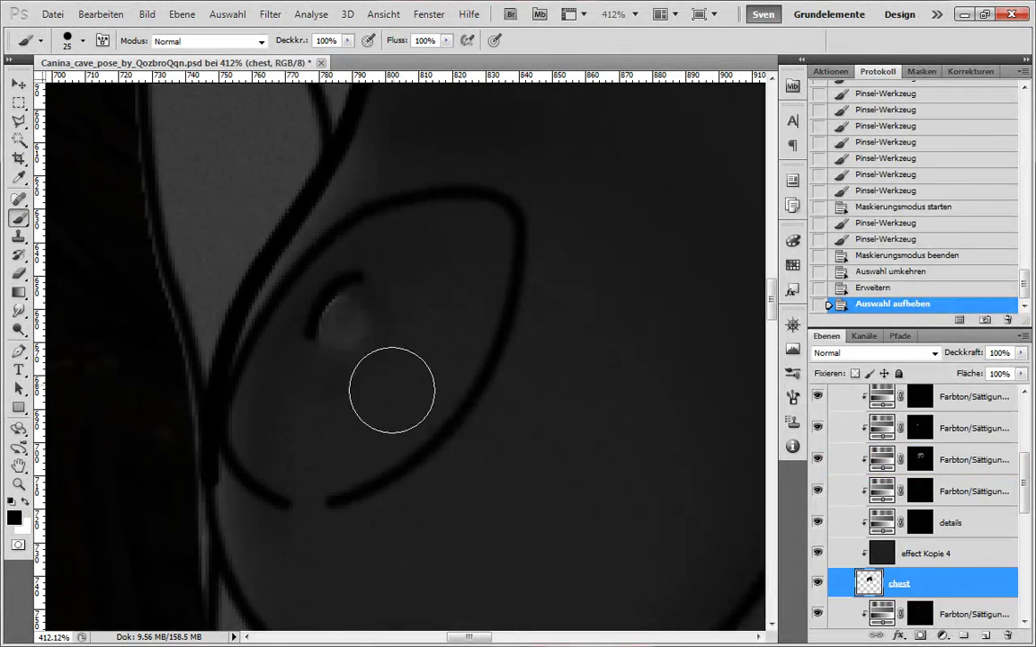
left_click(18, 545)
key("x")
left_click(285, 443)
mouse_move(280, 440)
left_mouse_down()
mouse_move(321, 302)
mouse_move(396, 244)
mouse_move(476, 237)
mouse_move(457, 343)
mouse_move(354, 449)
mouse_move(307, 458)
left_mouse_up()
key("q")
key("ctrl+shift+i")
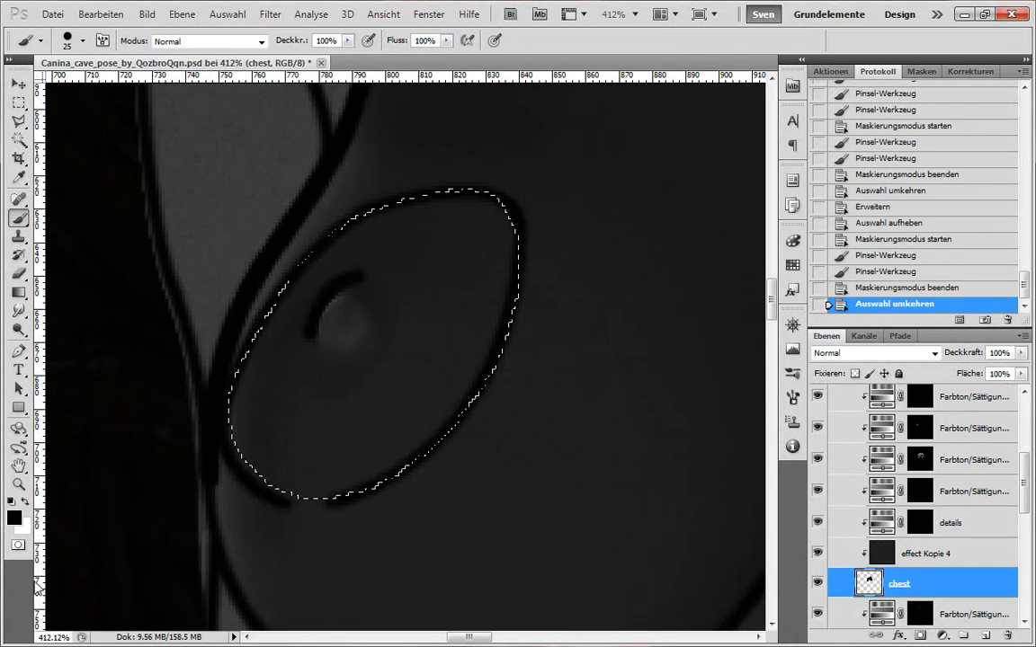
- Create a layer named "aerola" above effect Kopie 4, fill the oval selection with black and deselect it
left_click(937, 554)
key("ctrl+shift+alt+n")
double_click(935, 554)
type("aerola")
key("Return")
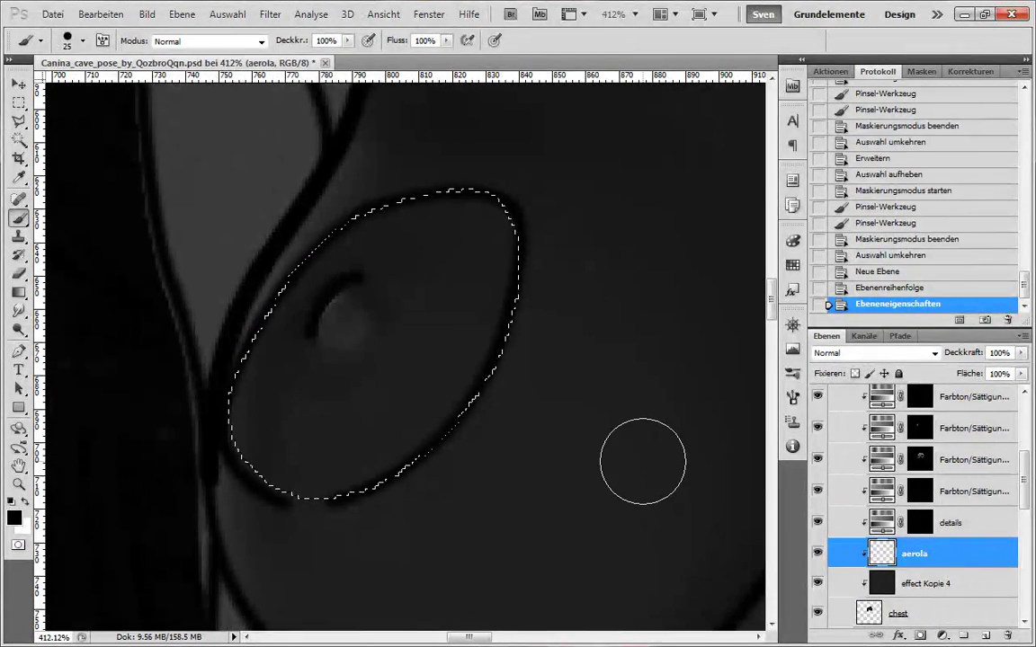
key("alt+BackSpace")
key("ctrl+d")
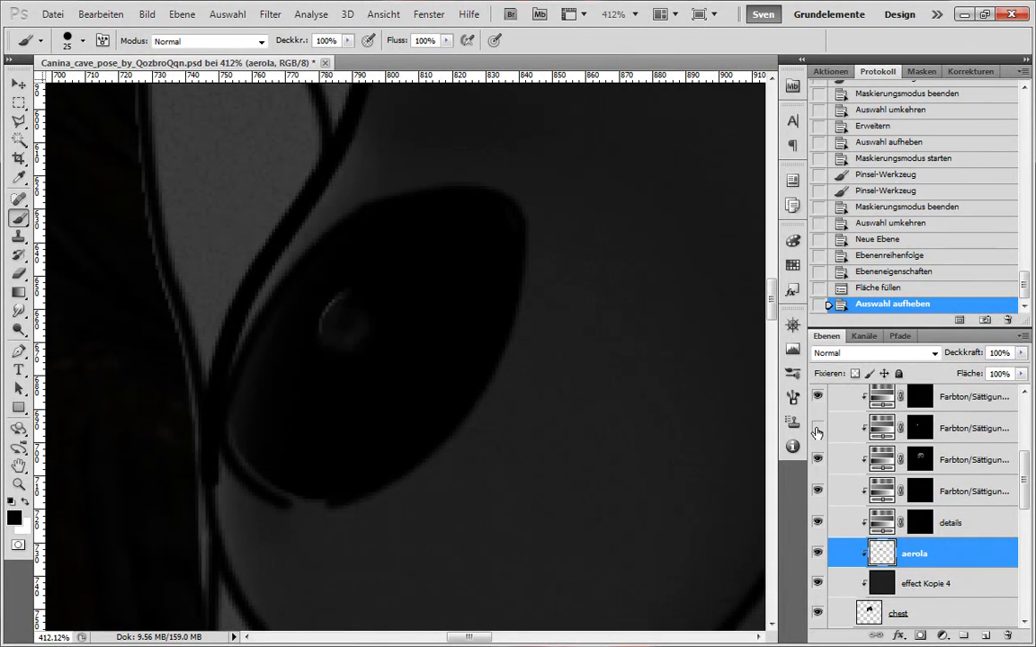
- Try the texture filters Körnung, Mit Struktur versehen and Risse on the aerola layer, giving Risse a Helligkeit of 5
scroll(833, 428, "up", 1)
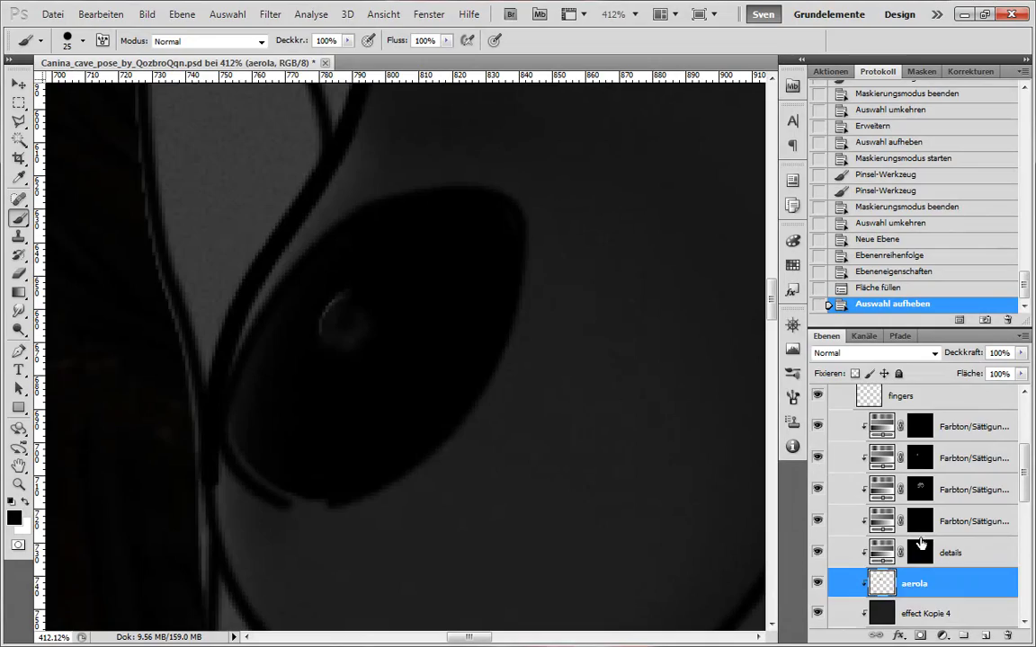
left_click(274, 18)
left_click(338, 67)
left_click(743, 191)
scroll(129, 517, "up", 4)
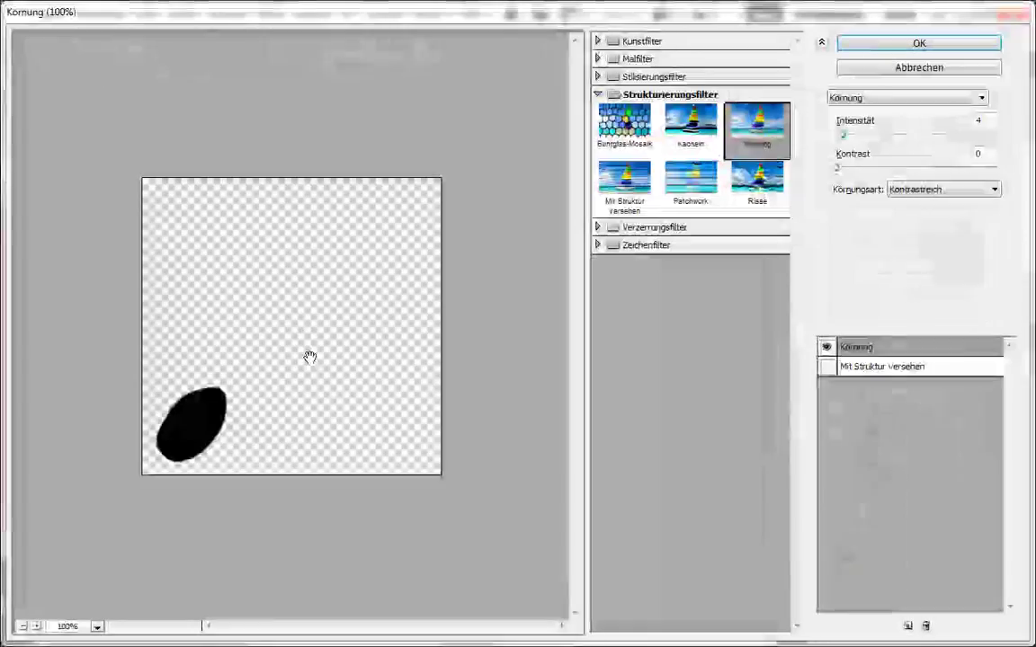
scroll(307, 358, "up", 2)
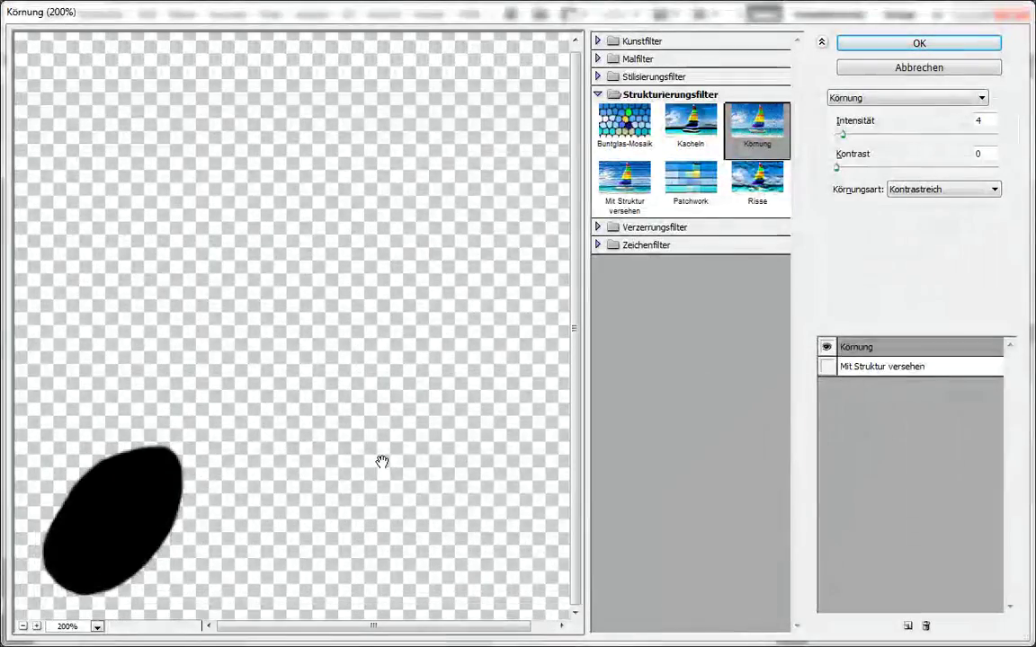
left_click(869, 135)
left_click(757, 178)
left_click(627, 178)
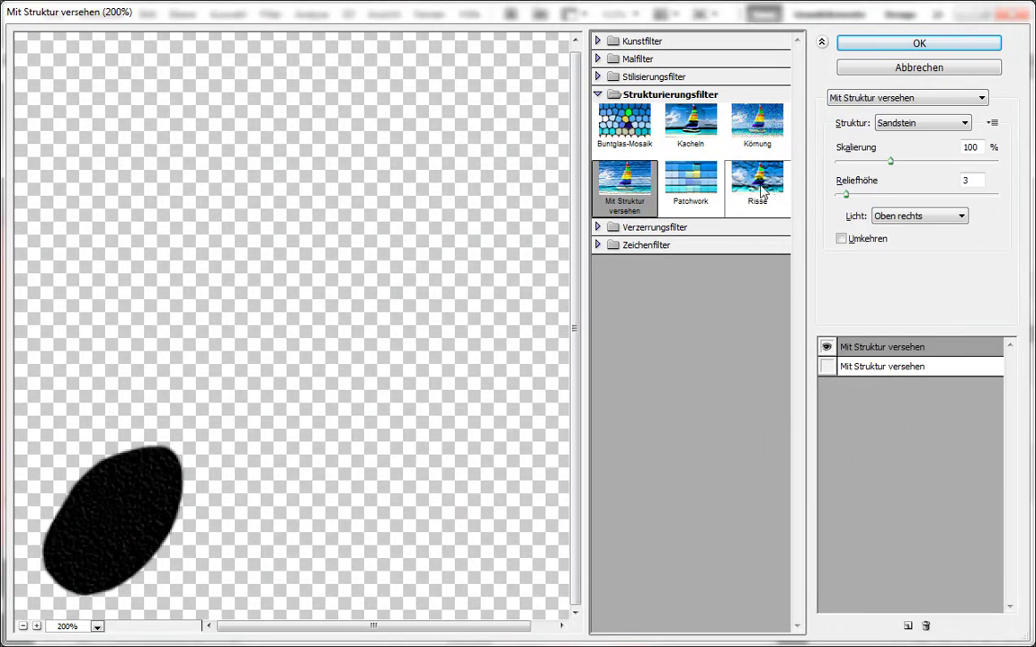
left_click(762, 190)
scroll(128, 517, "up", 2)
left_click_drag(837, 201, 917, 202)
left_click_drag(851, 168, 876, 169)
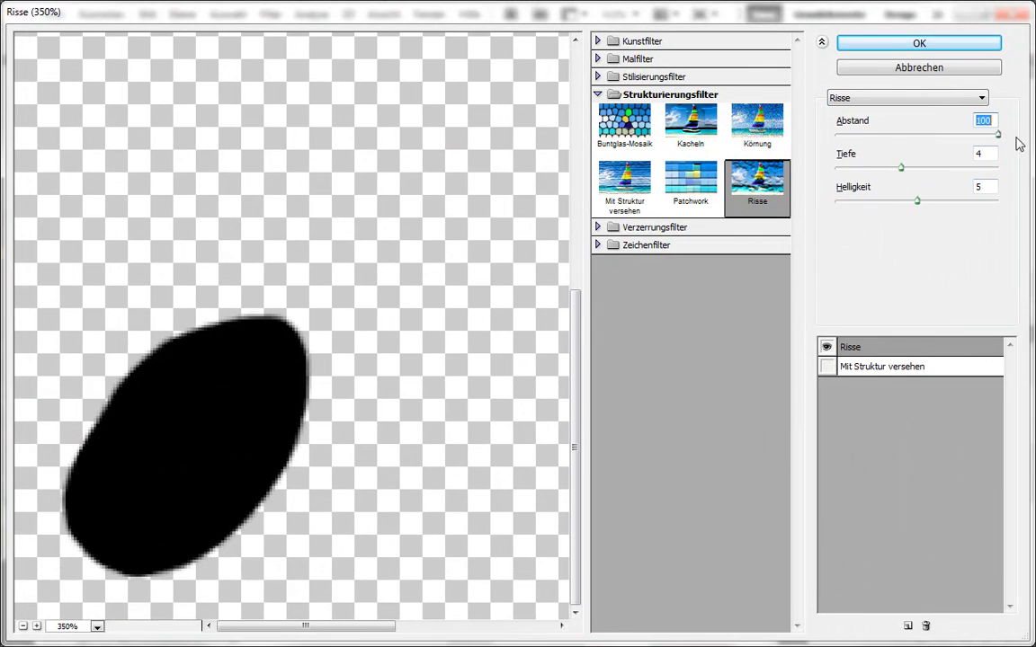
- Compare the Mit Struktur versehen filter with Risse at an Abstand of 50 on the black oval, and cancel the filter gallery
left_click(628, 199)
left_click(926, 123)
left_click(908, 156)
scroll(934, 124, "down", 1)
left_click(930, 98)
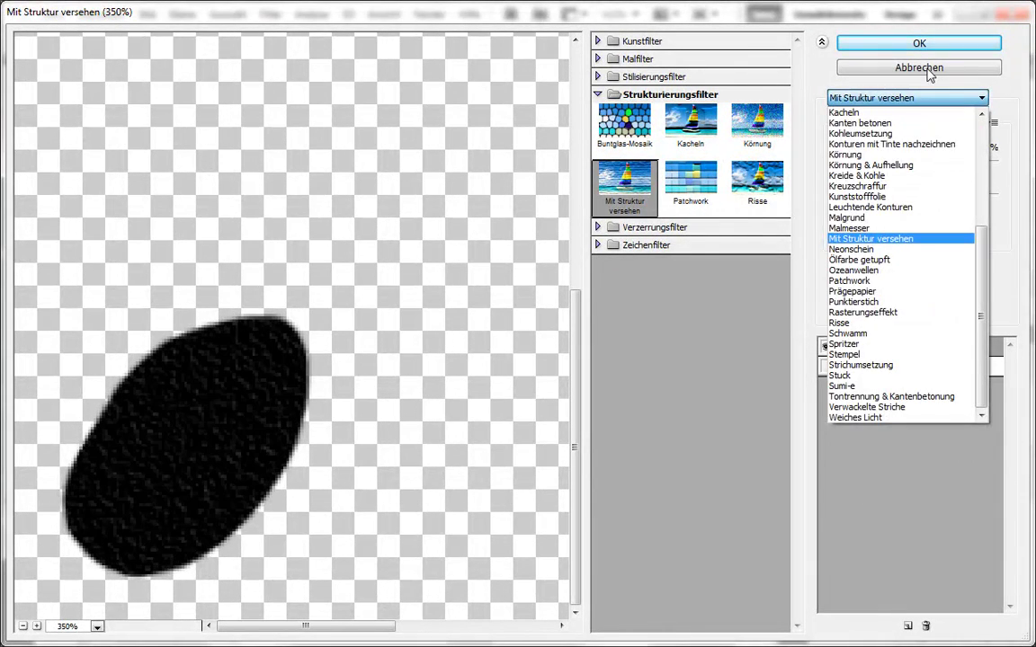
left_click(839, 323)
left_click(936, 169)
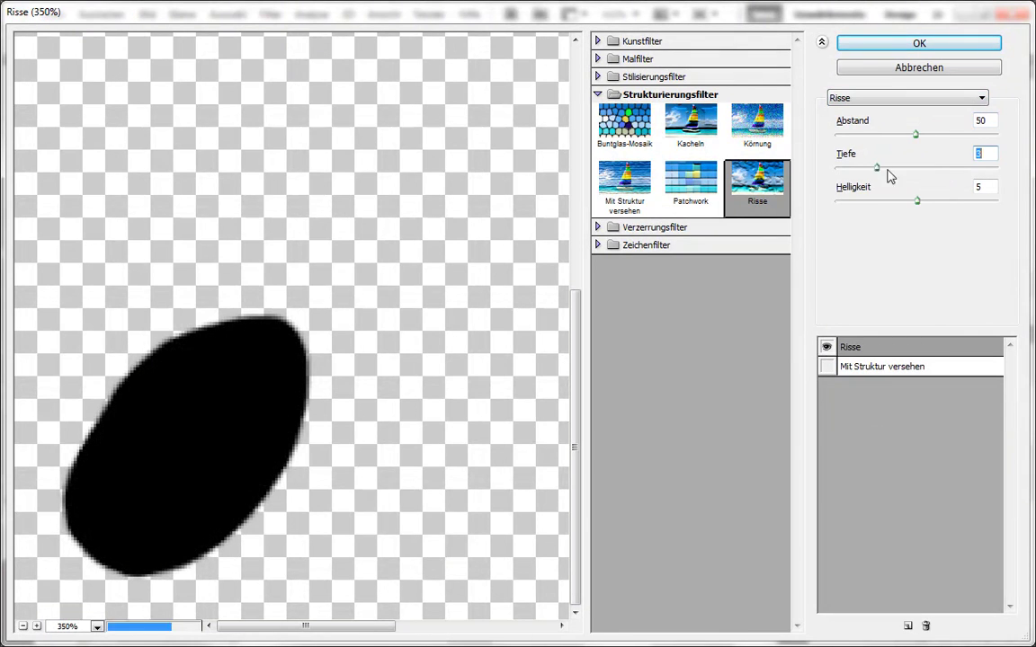
left_click(900, 168)
left_click_drag(916, 200, 1029, 204)
left_click(868, 201)
left_click(912, 168)
left_click(631, 196)
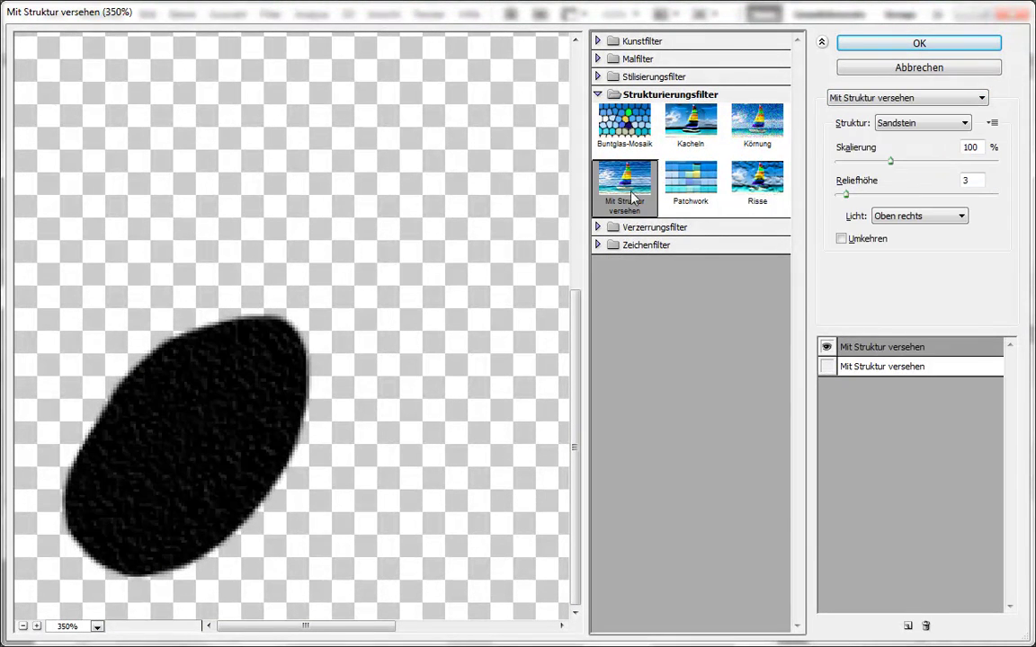
left_click(760, 195)
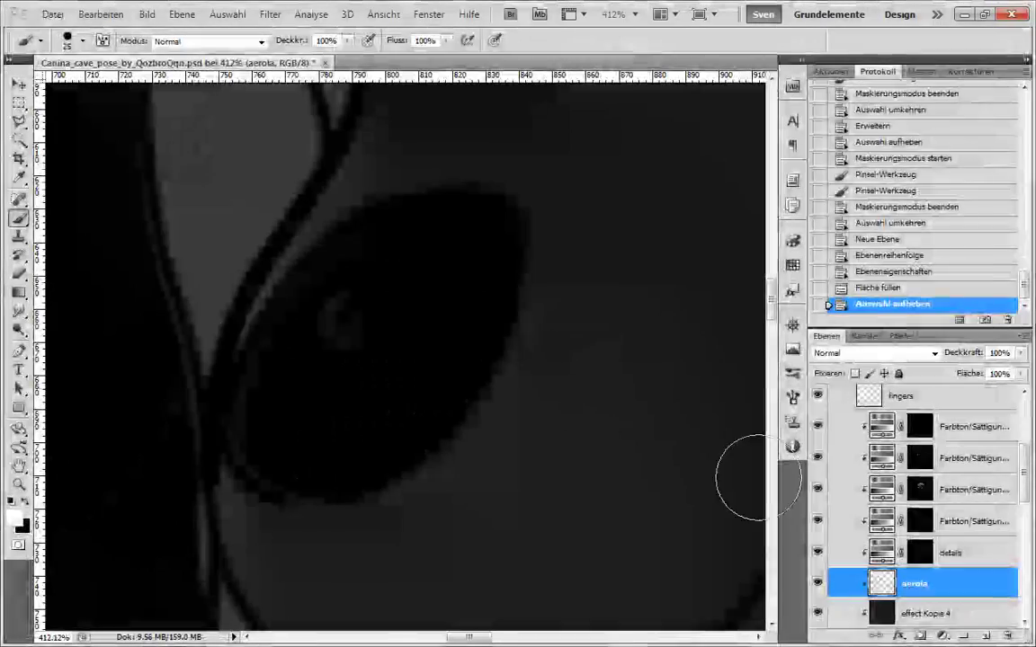
- Load the aerola layer's outline as a selection and fill it with white
left_click(881, 584, "ctrl")
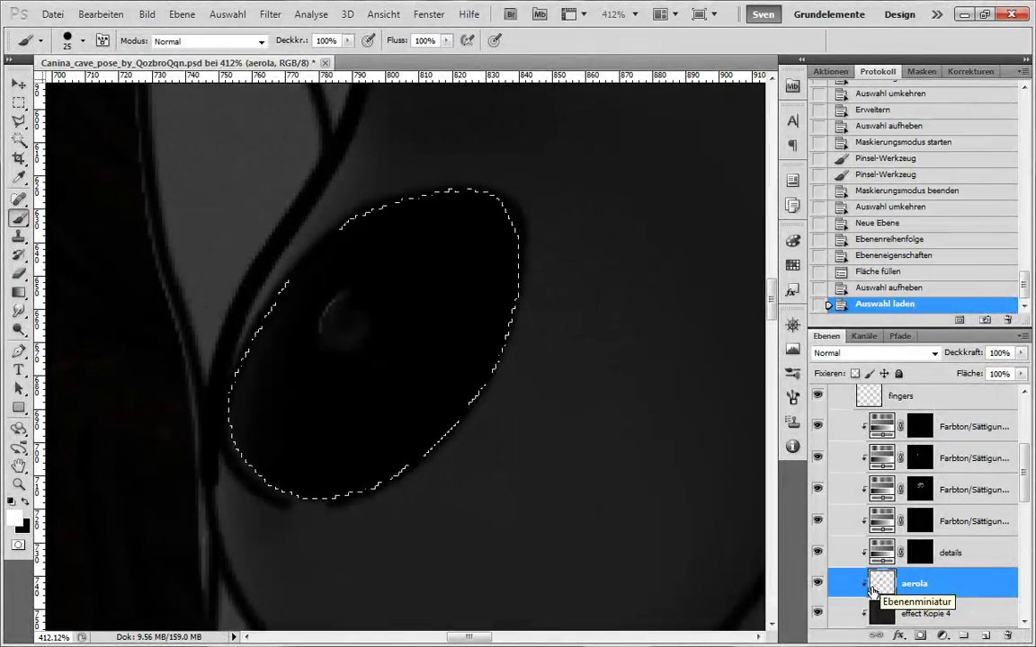
key("shift+F5")
key("Return")
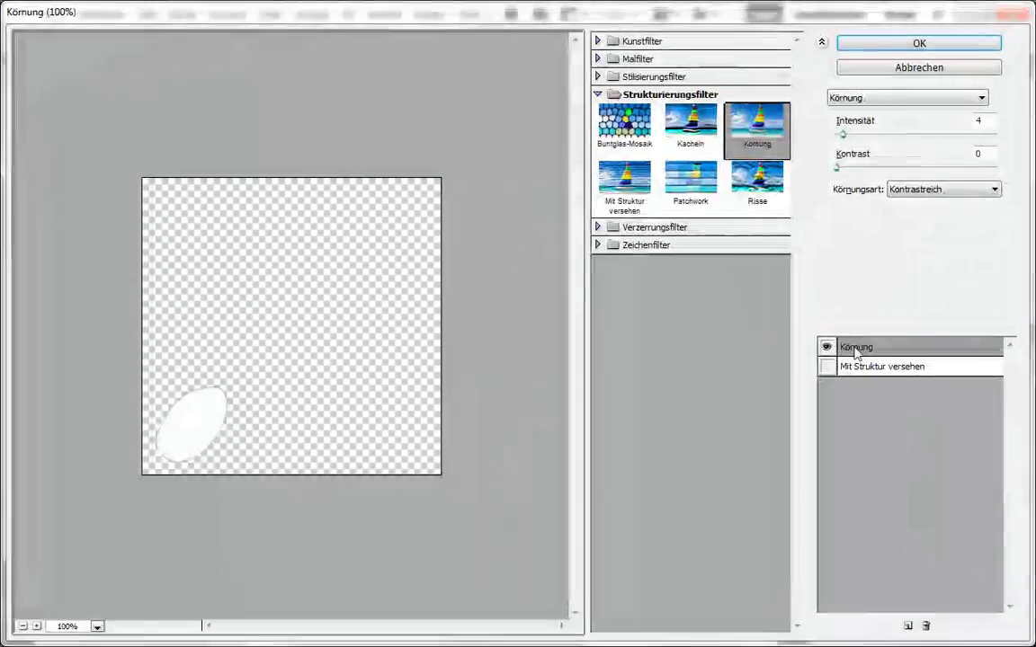
- Try Mit Struktur versehen and Risse on the white oval, then cancel the filter and revert the history to the black fill
left_click(624, 189)
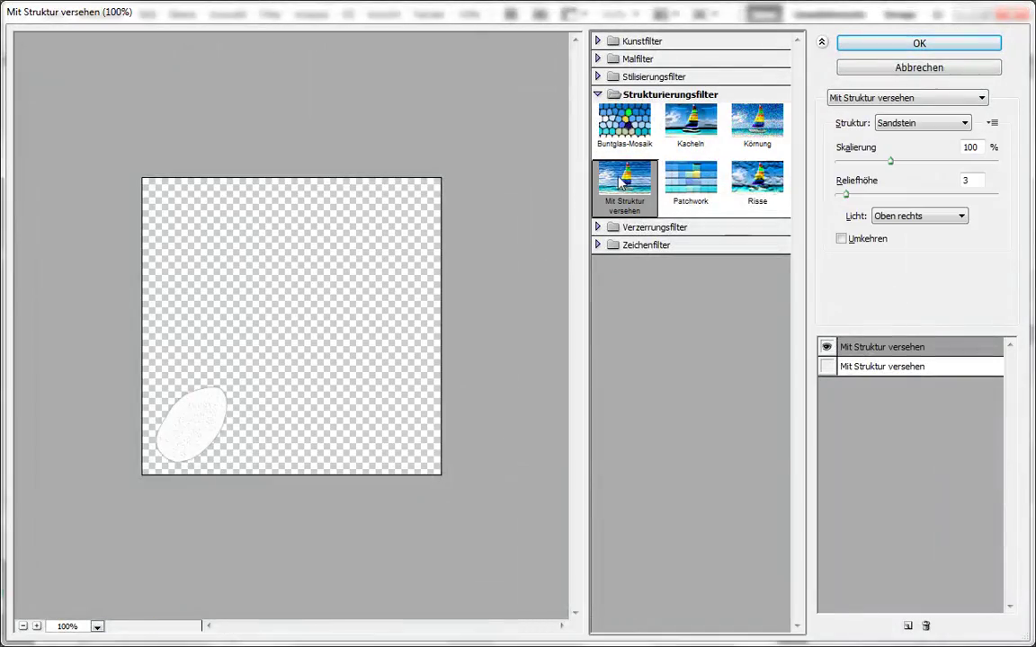
scroll(116, 480, "up", 3)
left_click_drag(116, 480, 189, 480)
left_click(757, 181)
mouse_move(852, 168)
left_mouse_down()
mouse_move(895, 171)
mouse_move(868, 169)
left_mouse_up()
left_click_drag(837, 201, 913, 202)
mouse_move(916, 135)
left_mouse_down()
mouse_move(879, 136)
mouse_move(905, 136)
left_mouse_up()
left_click_drag(869, 168, 934, 169)
mouse_move(905, 136)
left_mouse_down()
mouse_move(972, 137)
mouse_move(924, 136)
left_mouse_up()
left_click_drag(934, 168, 987, 168)
left_click(624, 184)
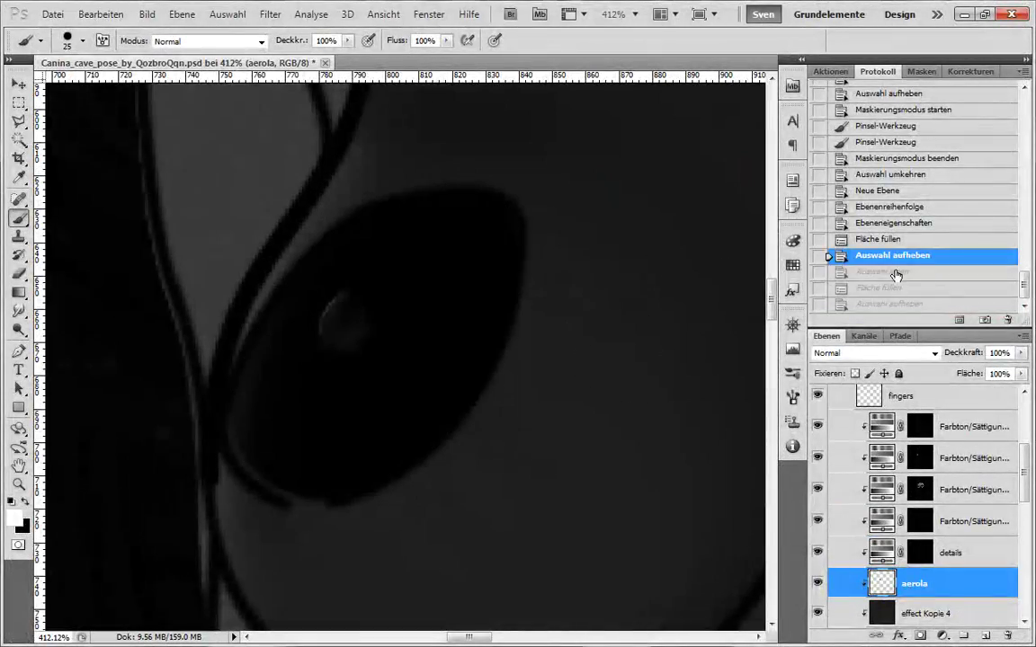
- Apply the Mit Struktur versehen filter to the black oval with Sandstein, Skalierung 100%, Reliefhöhe 10 and a different light direction
left_click(270, 14)
left_click(298, 78)
left_click(37, 627)
left_click_drag(114, 507, 139, 503)
left_click(623, 181)
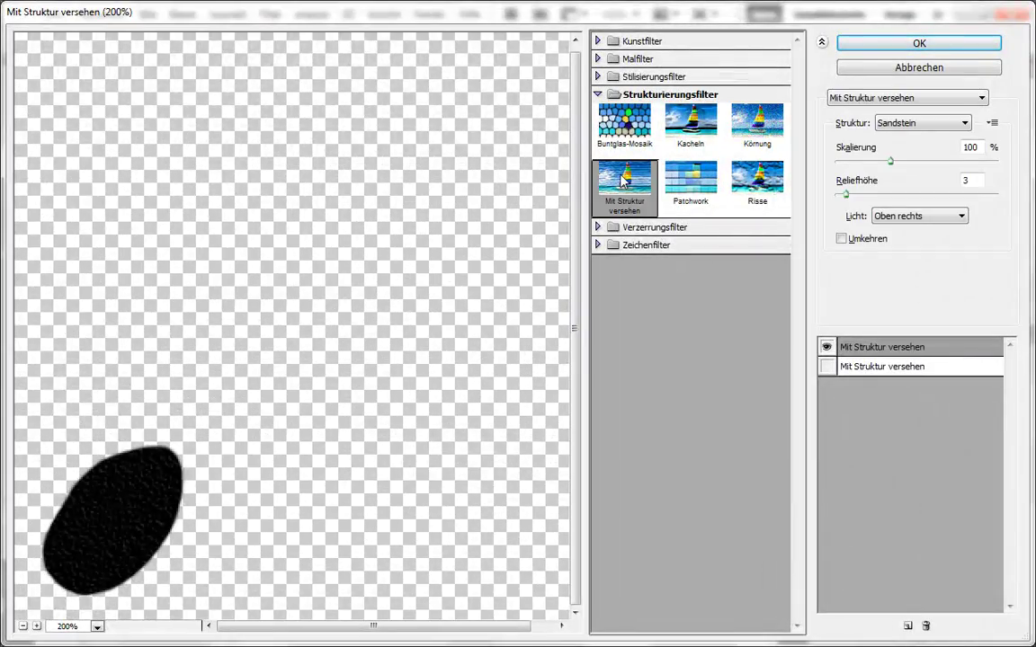
left_click_drag(890, 165, 892, 198)
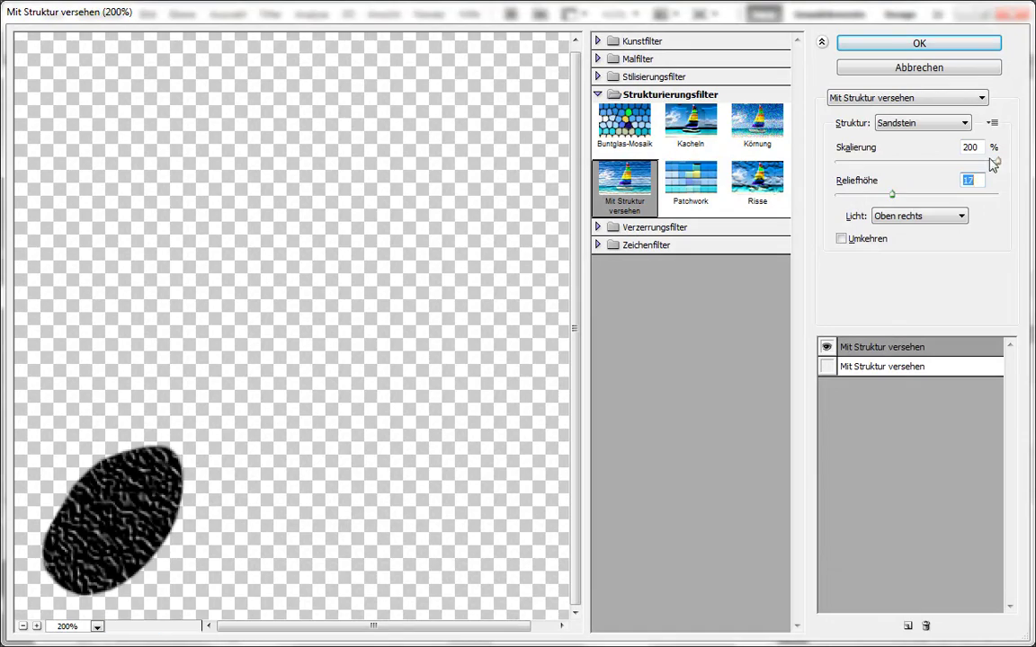
left_click_drag(997, 163, 868, 195)
left_click(919, 216)
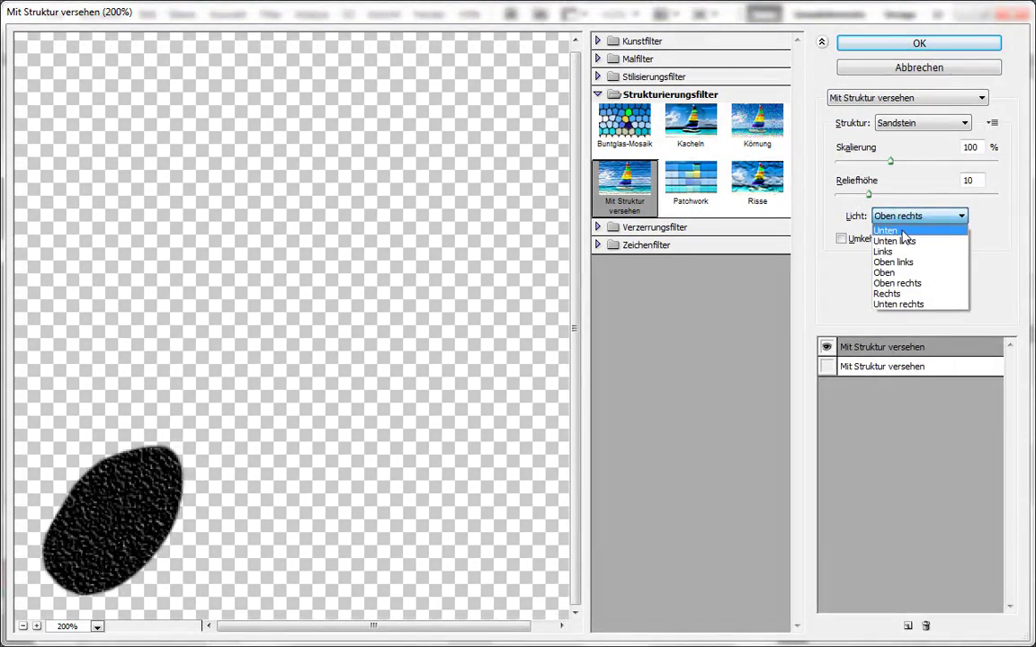
left_click(903, 268)
key("Return")
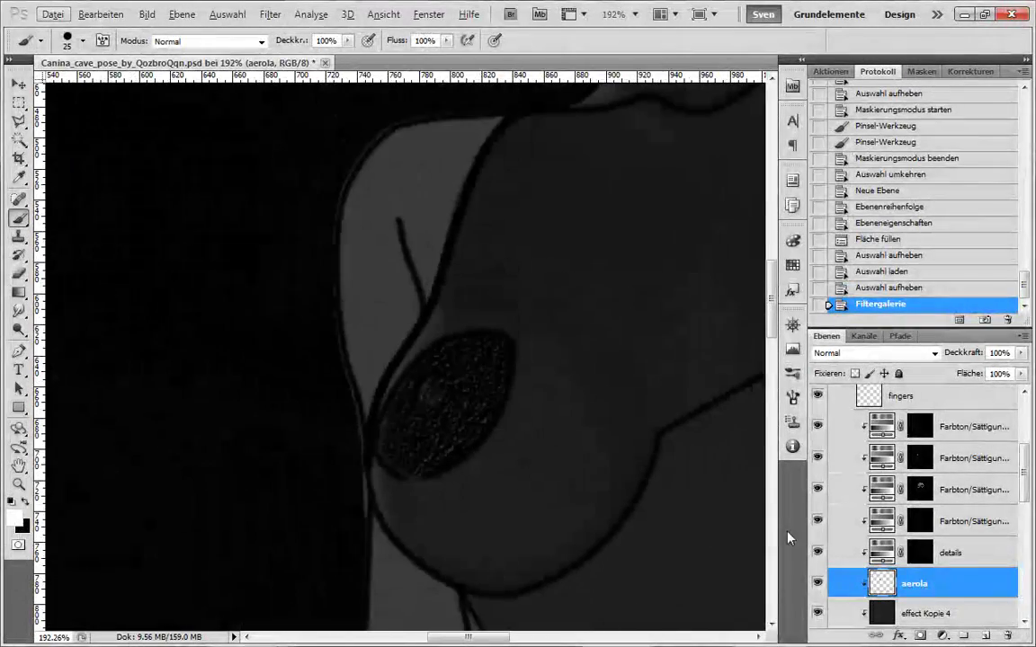
- Add a layer mask to the aerola layer and paint it black over the small round detail using a 7-pixel brush
left_click_drag(980, 355, 982, 389)
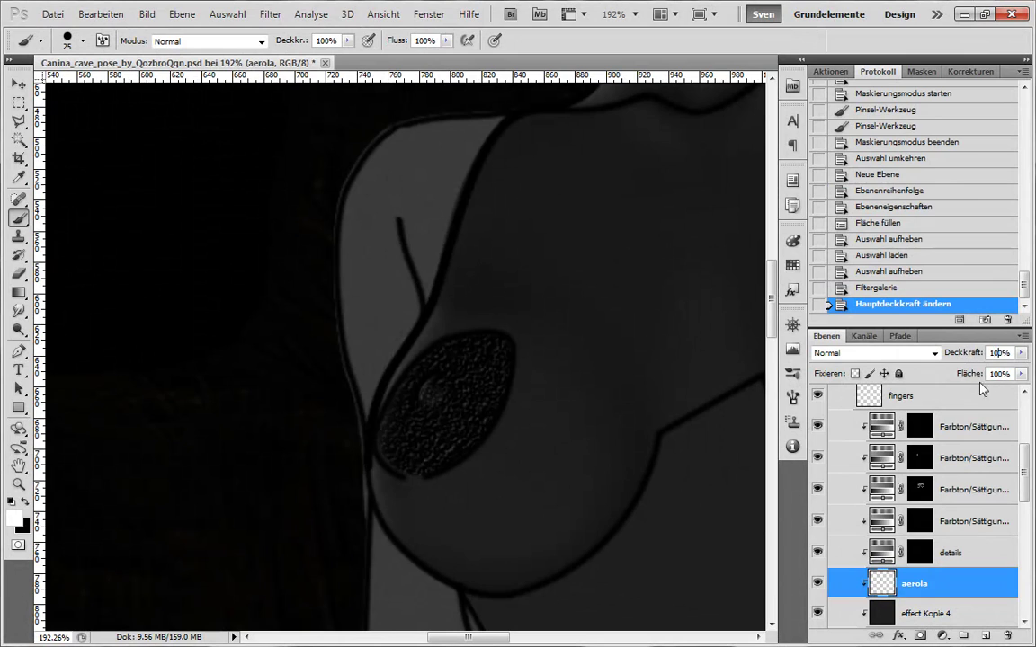
left_click(936, 637)
scroll(450, 424, "up", 3)
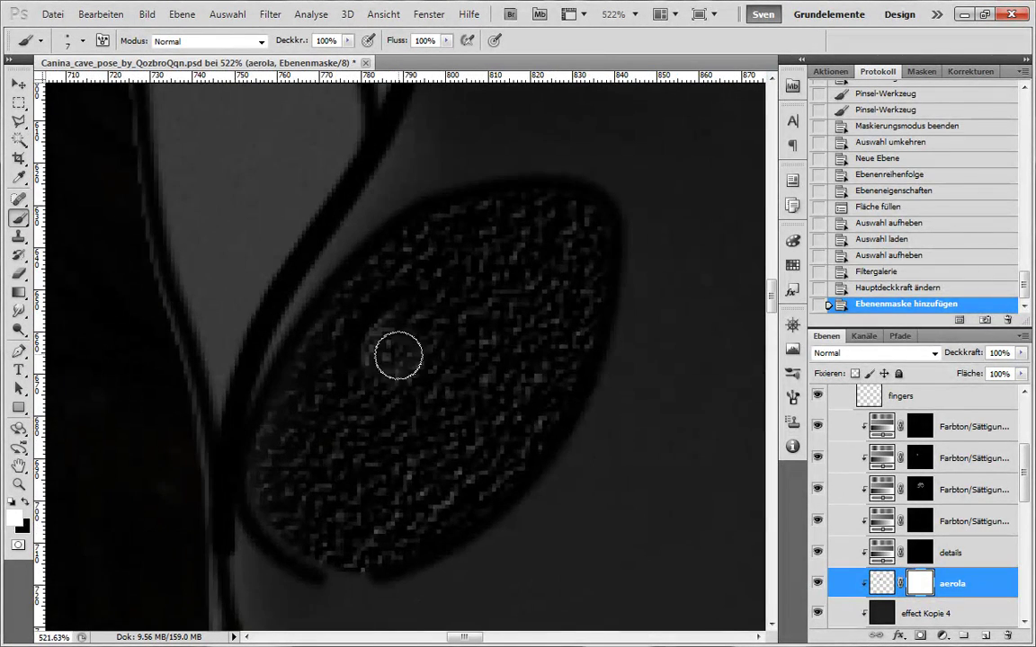
key("x")
left_click(392, 338)
left_click(401, 339)
left_click(818, 585)
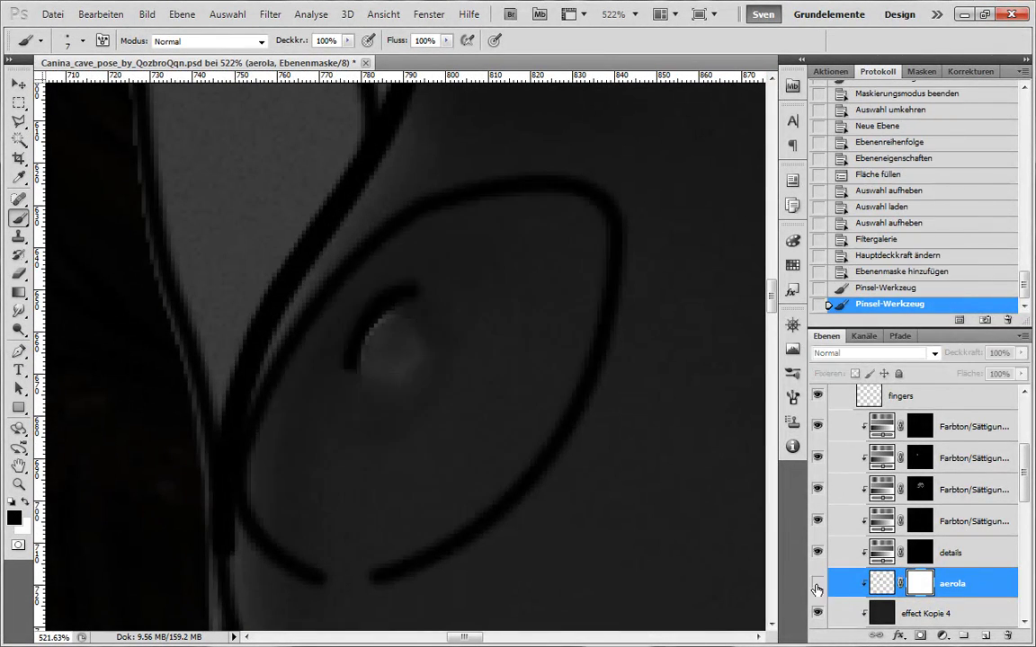
left_click(818, 584)
left_click(405, 325)
- Reduce the aerola layer's opacity to 30% and mask out the oval texture's outer edge with a black 25-pixel brush
left_click_drag(980, 356, 936, 403)
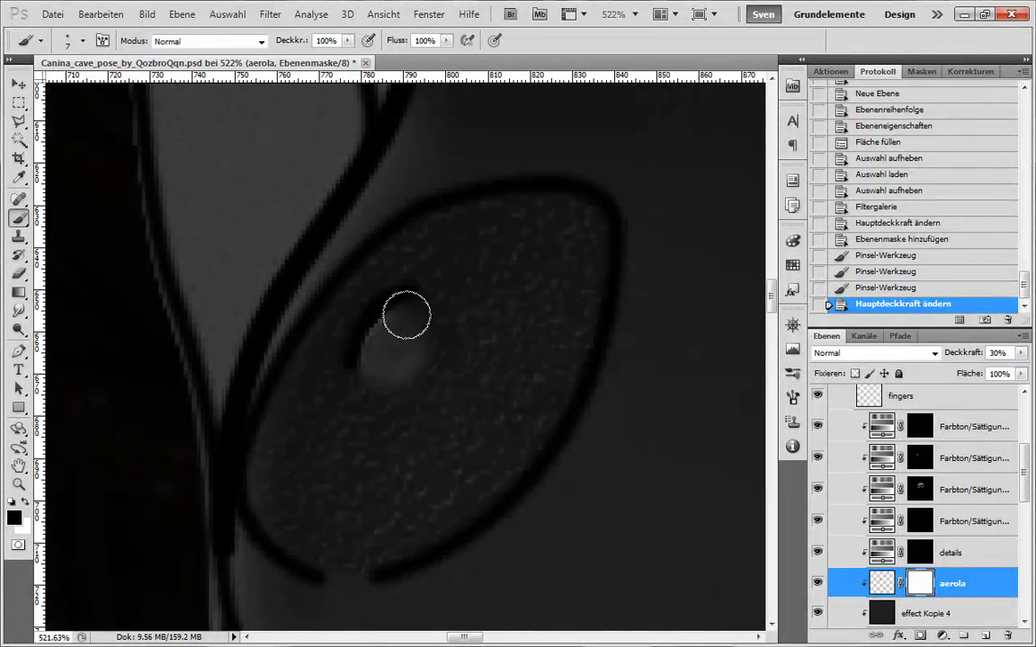
left_click_drag(406, 315, 407, 387)
key("bracketright")
key("bracketright")
key("bracketright")
key("bracketright")
key("bracketright")
key("bracketright")
mouse_move(638, 246)
left_mouse_down()
mouse_move(282, 564)
mouse_move(629, 230)
mouse_move(363, 224)
mouse_move(317, 298)
left_mouse_up()
key("ctrl+z")
mouse_move(317, 297)
left_mouse_down()
mouse_move(324, 569)
mouse_move(378, 568)
left_mouse_up()
- Hide the outline layer and fade the texture's edges into the chest by painting the aerola mask with a 15-pixel brush
scroll(596, 503, "down", 5)
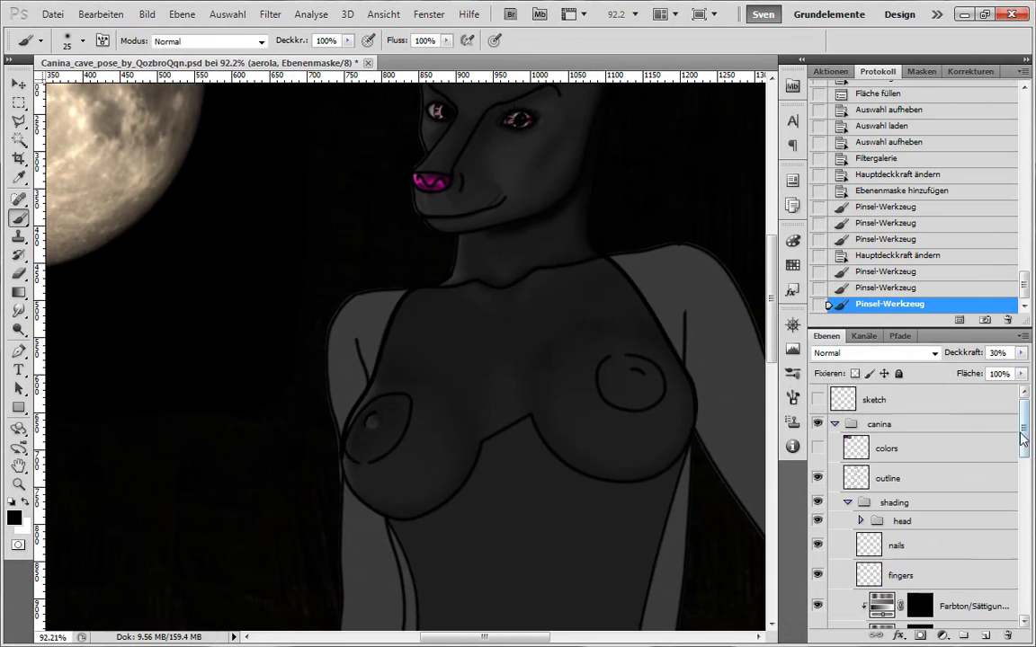
scroll(504, 342, "up", 5)
key("bracketleft")
left_click_drag(406, 387, 430, 360)
mouse_move(398, 227)
left_mouse_down()
mouse_move(412, 215)
mouse_move(436, 225)
left_mouse_up()
left_click_drag(435, 225, 454, 261)
left_click(298, 408)
left_click_drag(446, 312, 431, 333)
key("x")
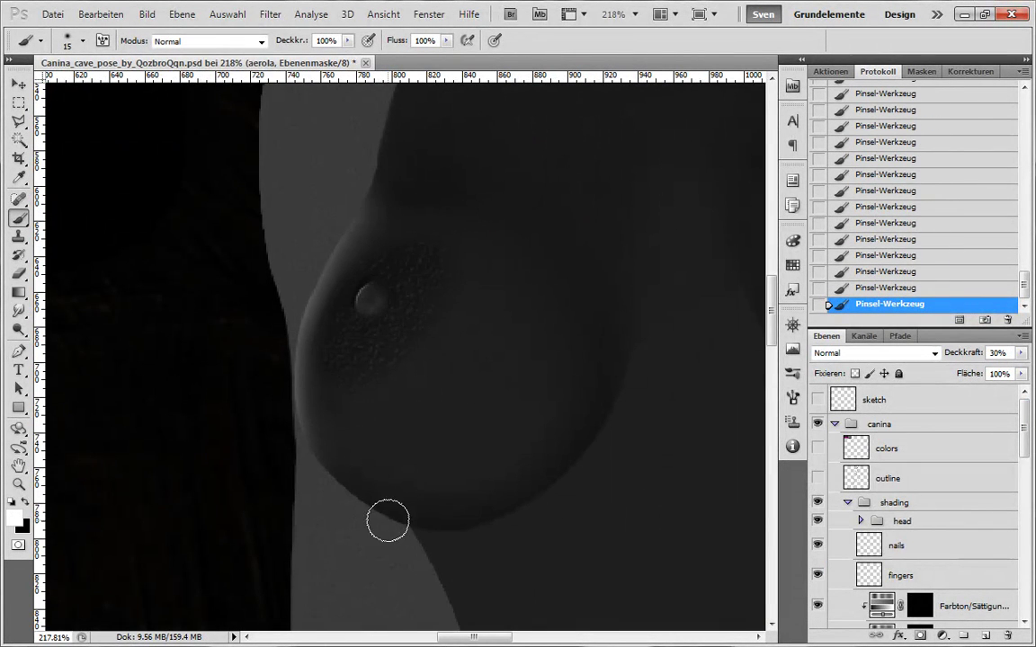
- Activate the mask of Farbton/Sättigung 1 Kopie 25 and enlarge the white brush to 70 pixels
scroll(540, 427, "down", 4)
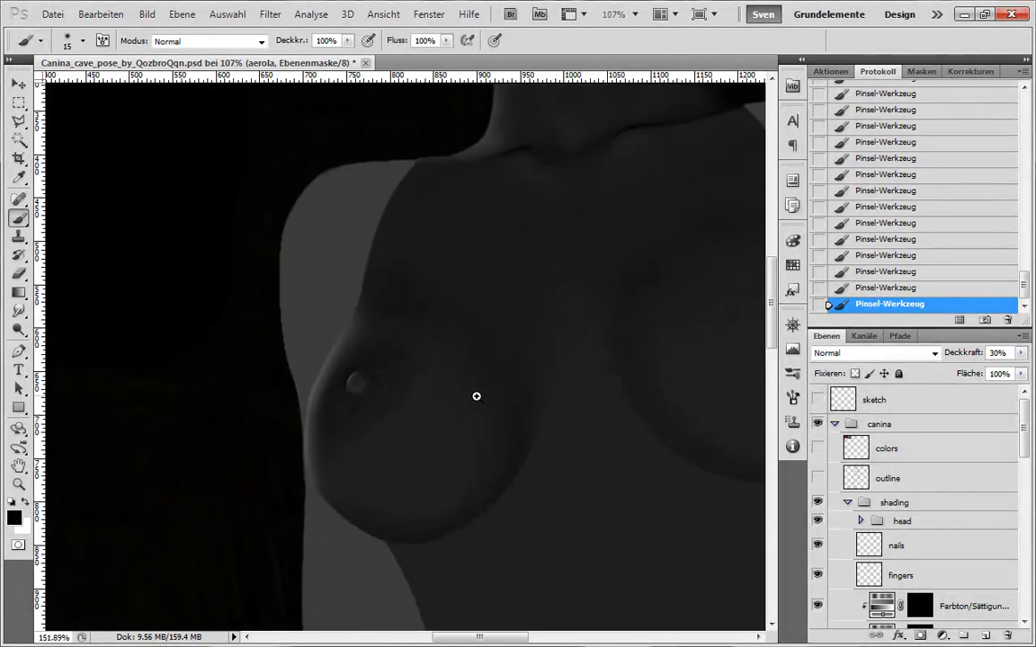
scroll(476, 396, "up", 4)
scroll(975, 524, "down", 3)
left_click(971, 461)
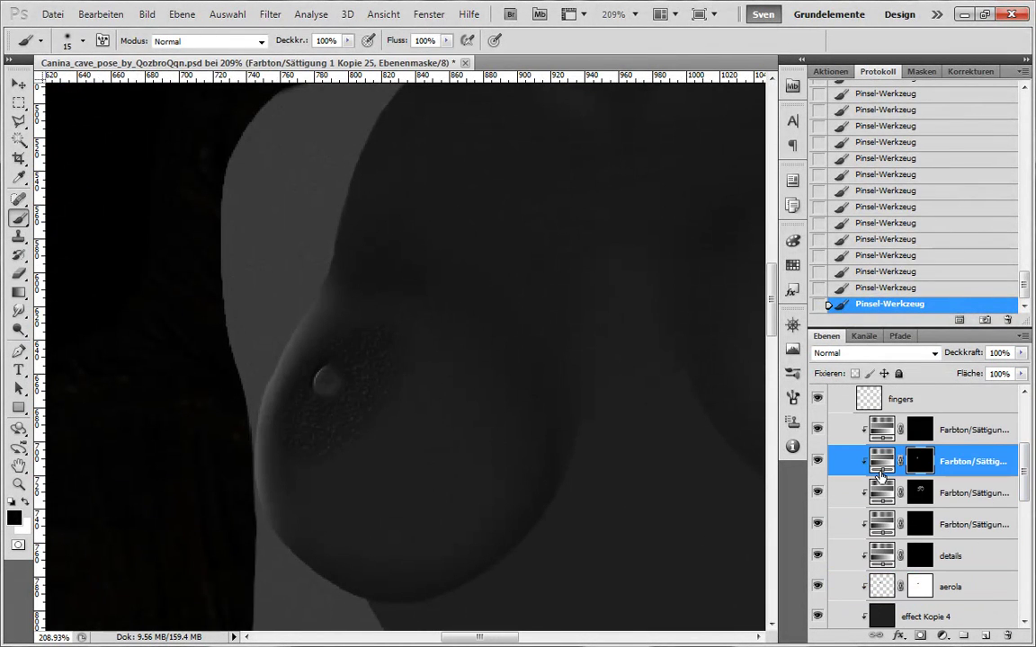
key("x")
key("bracketright")
key("bracketright")
key("bracketright")
key("bracketright")
key("bracketright")
key("bracketright")
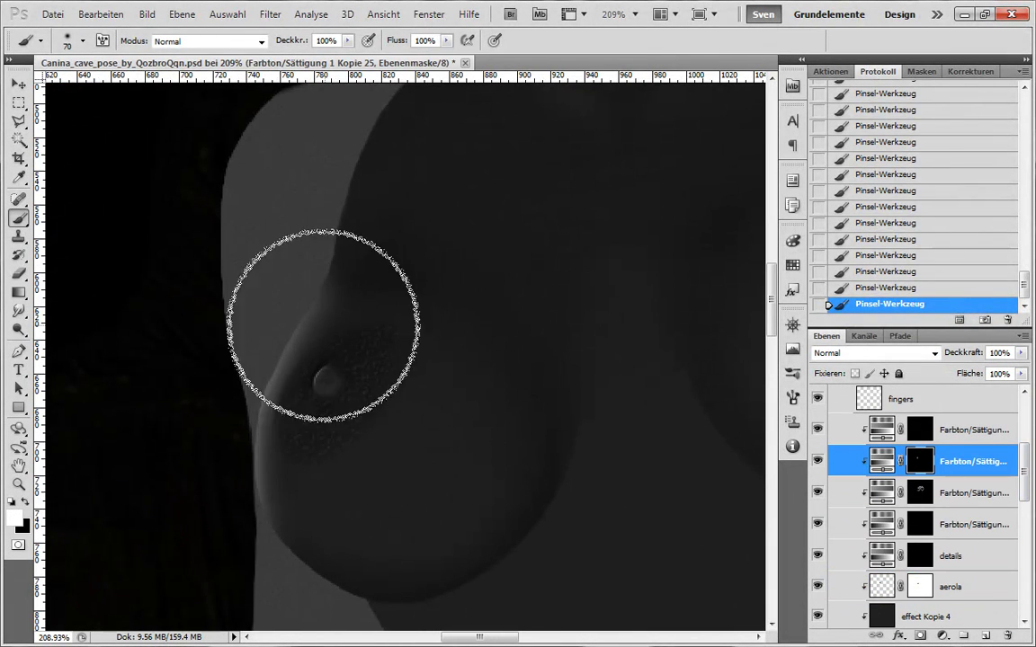
- Try a small white highlight beside the textured oval on the Hue/Saturation mask, then undo it
key("x")
key("bracketleft")
key("bracketleft")
key("bracketleft")
key("bracketleft")
key("bracketleft")
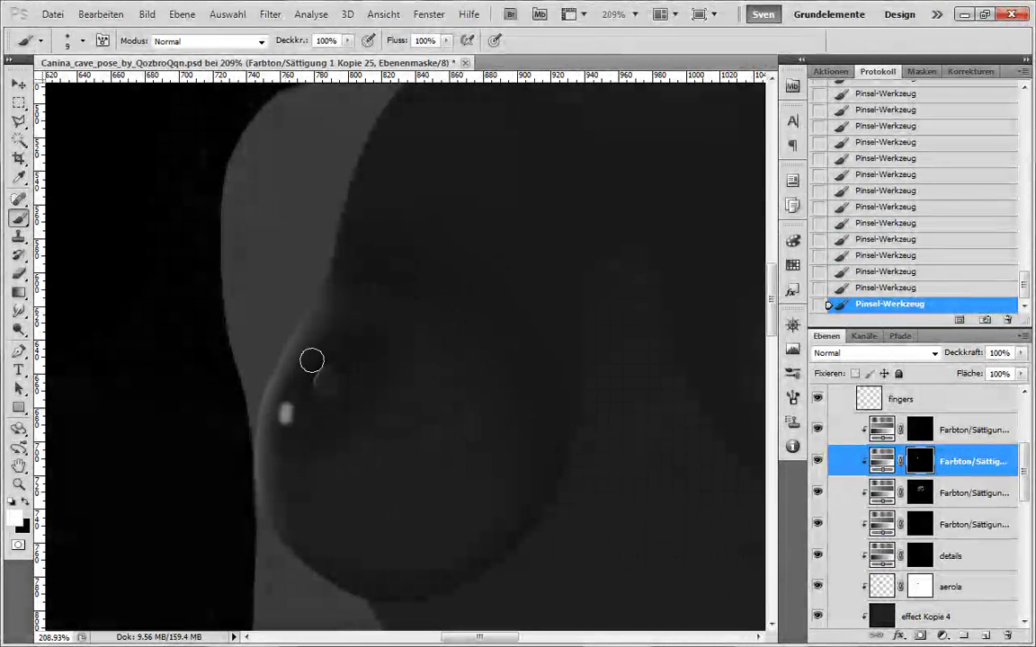
key("ctrl+z")
- Paint black on the Hue/Saturation mask between the chest's outer rim and the round detail with a 15- to 25-pixel brush
key("bracketleft")
key("bracketleft")
key("bracketleft")
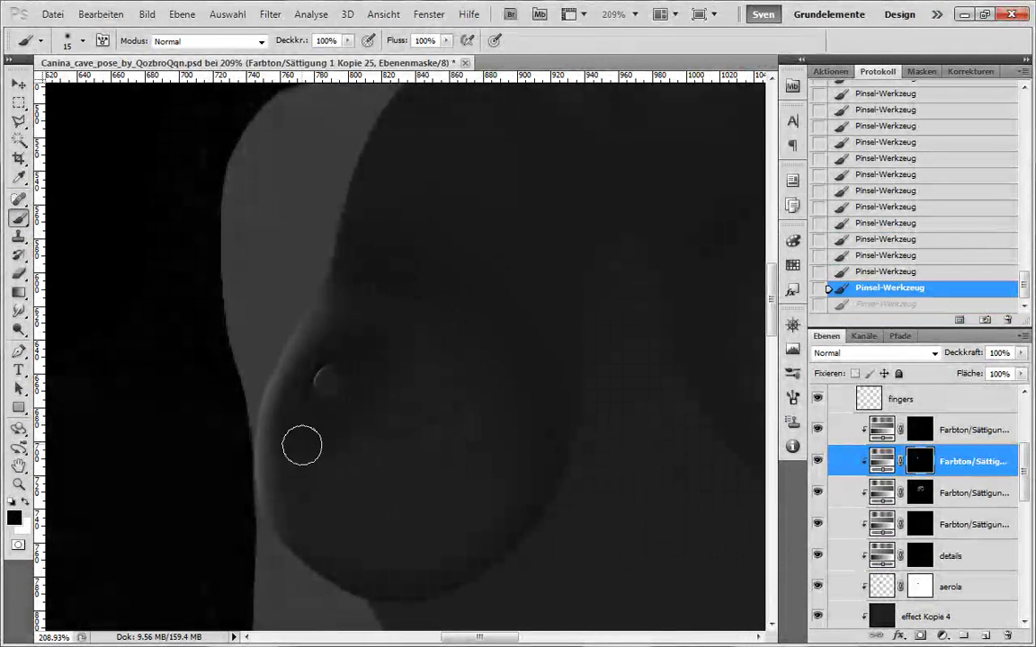
left_click_drag(302, 445, 346, 339)
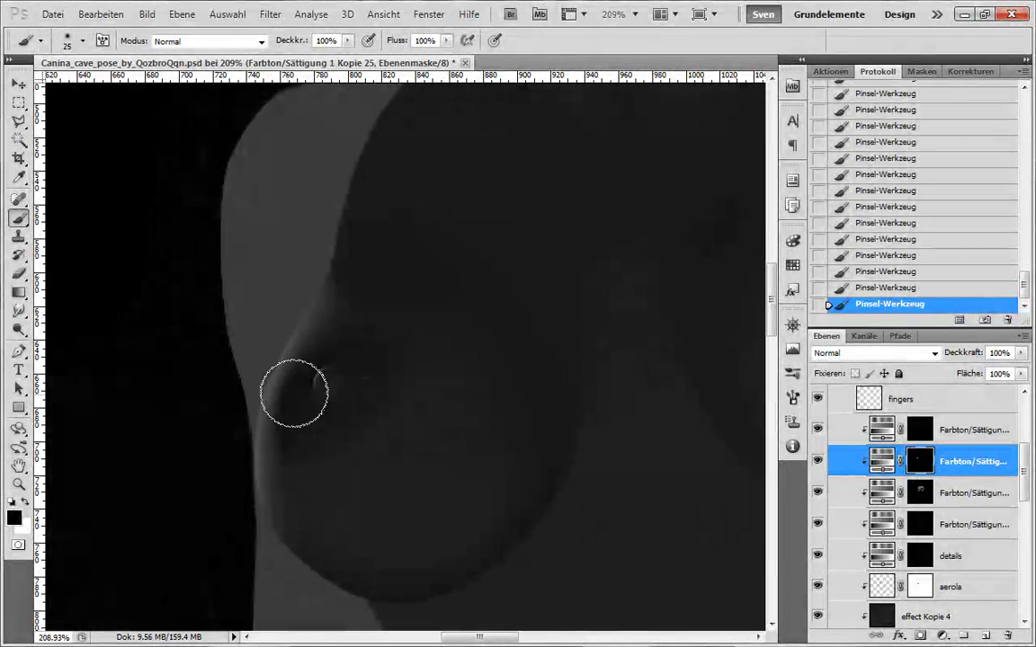
- Refine the shading between the bright rim and the round detail on the same mask with a black 4-pixel brush
key("x")
key("bracketleft")
key("bracketleft")
scroll(322, 361, "up", 5)
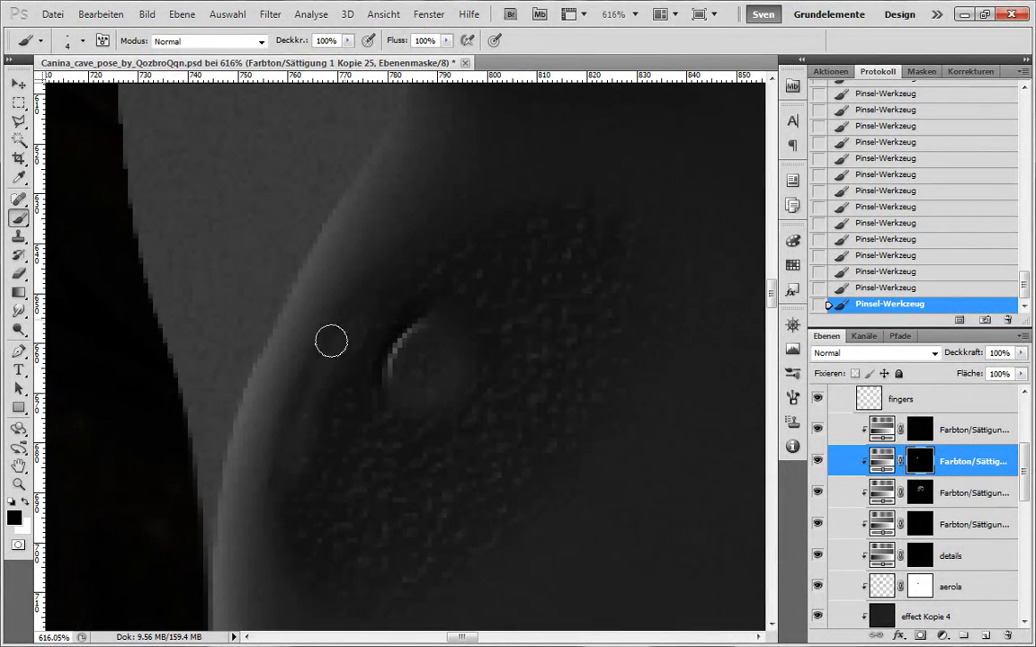
scroll(437, 469, "down", 4)
scroll(437, 435, "up", 5)
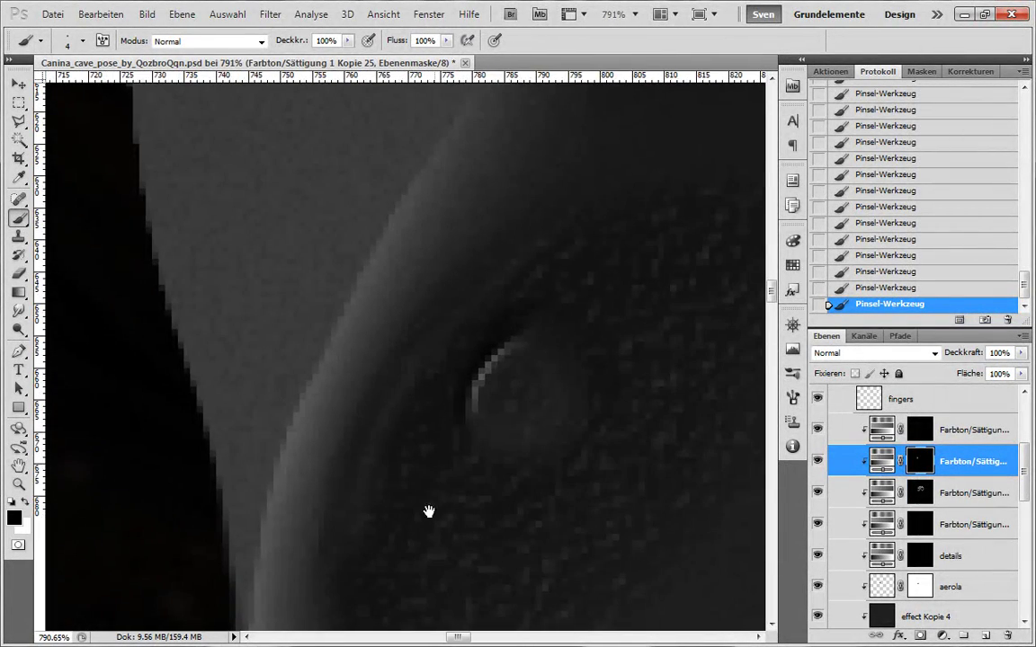
left_click_drag(429, 512, 363, 323)
key("x")
key("x")
left_click_drag(378, 194, 311, 333)
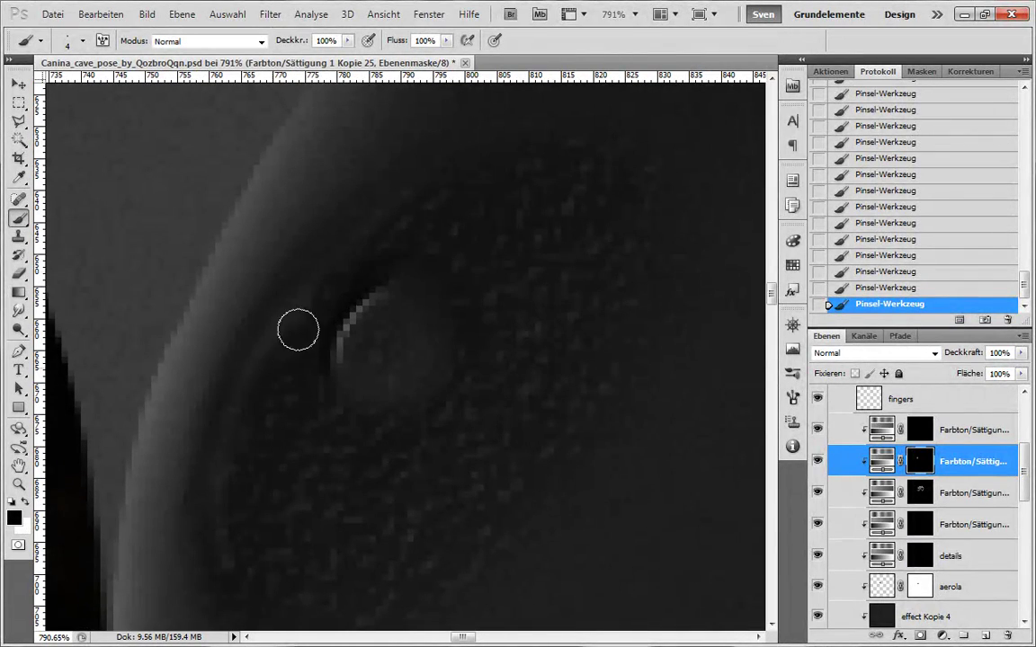
scroll(291, 341, "down", 4)
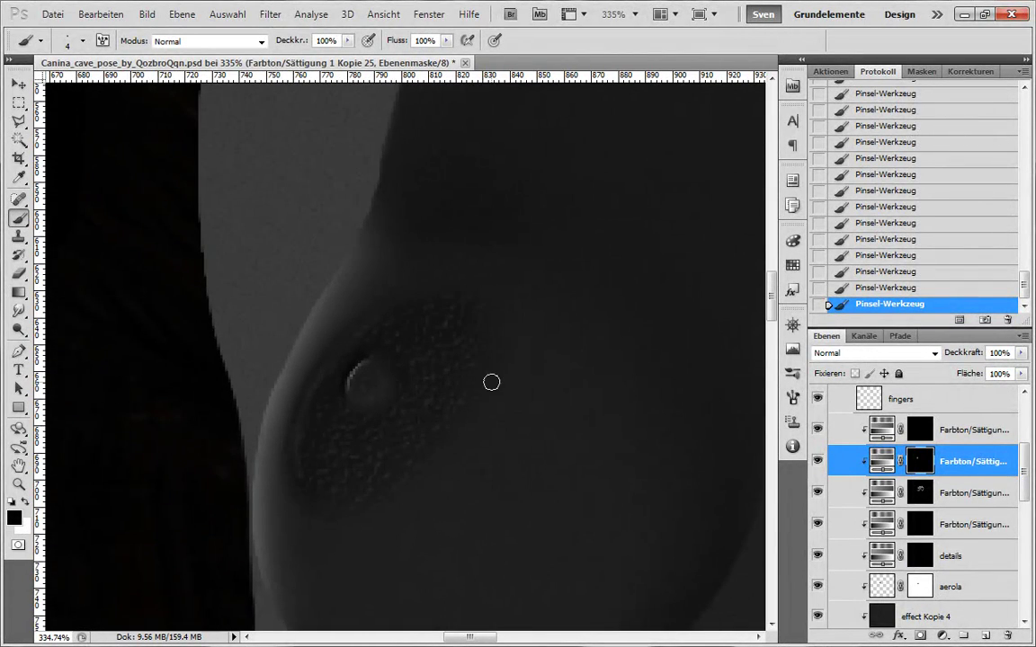
- Refine the shading between the rim and the textured oval on the Farbton/Sättigung 1 Kopie 25 mask with a 4- to 7-pixel brush
scroll(437, 351, "down", 3)
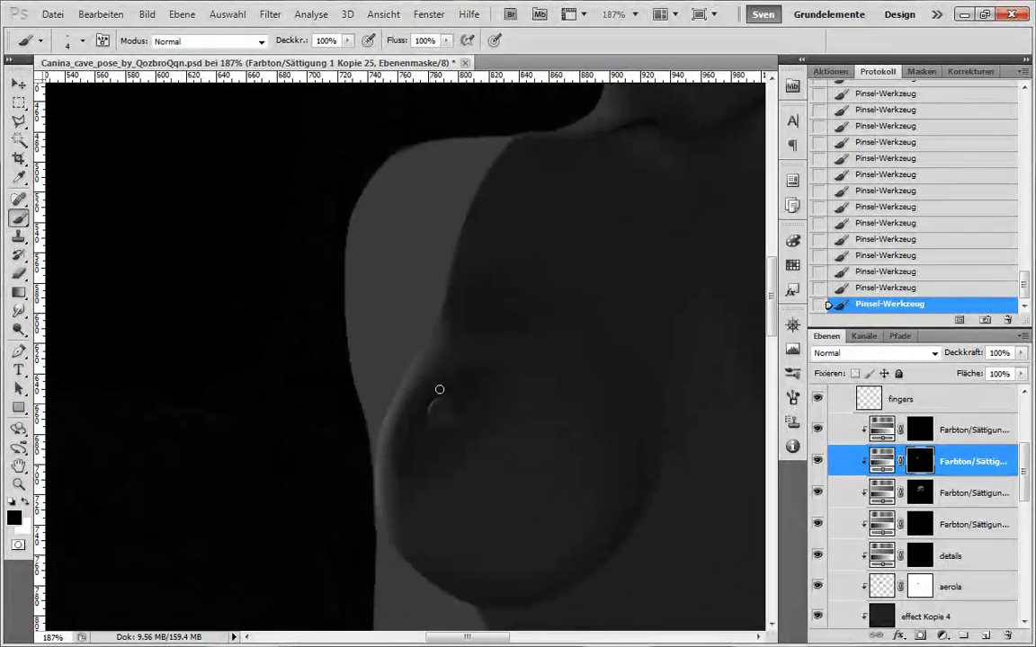
scroll(580, 494, "down", 1)
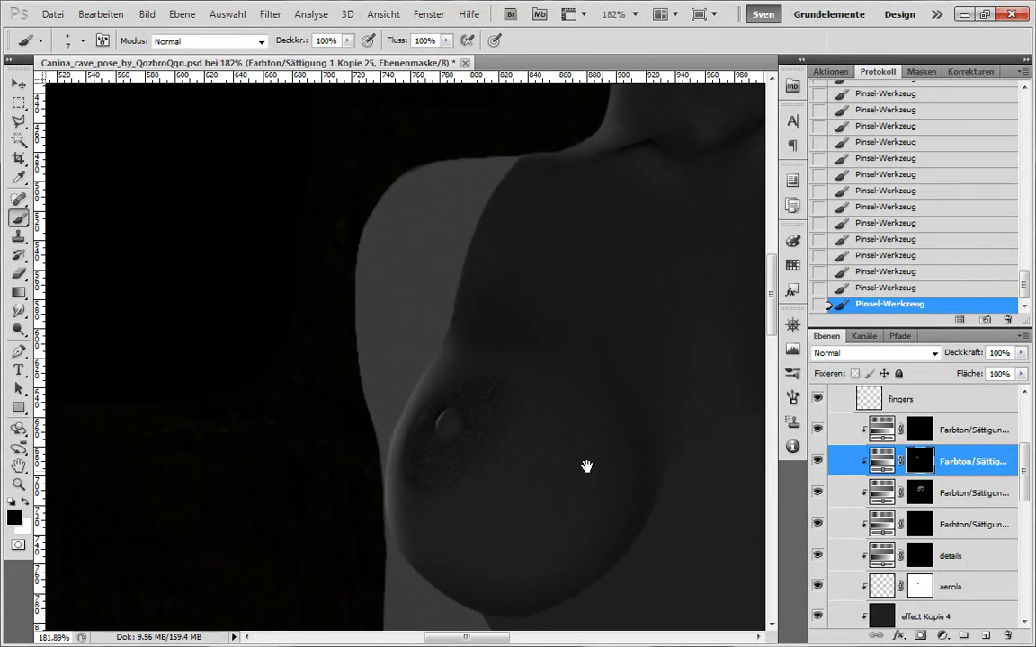
left_click(881, 587)
scroll(463, 413, "up", 5)
scroll(554, 491, "down", 2)
key("alt+bracketright")
key("alt+bracketright")
key("alt+bracketright")
key("alt+bracketright")
key("x")
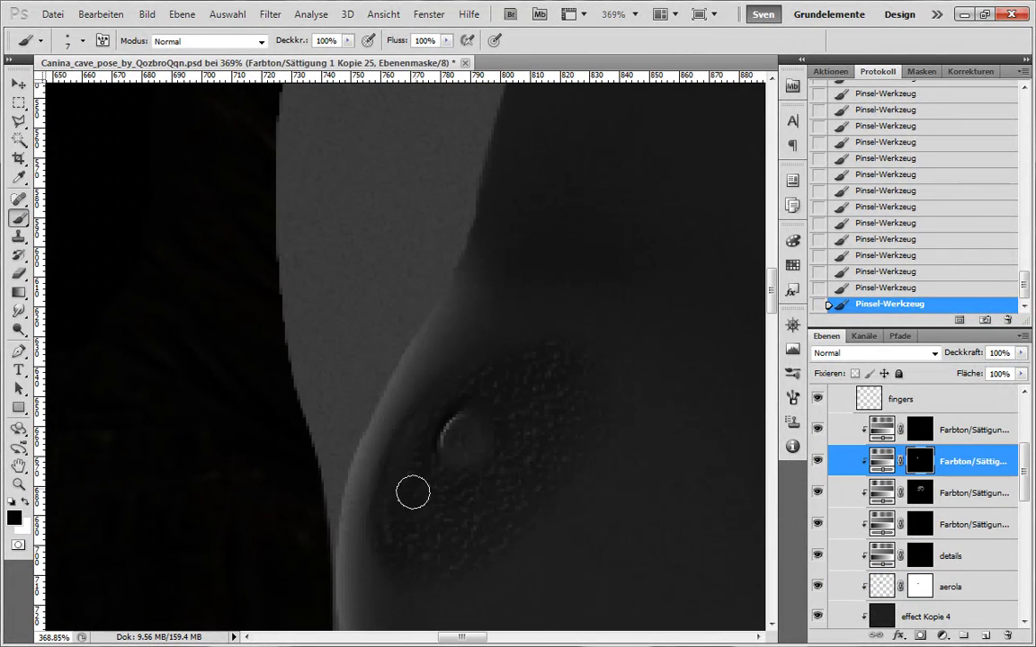
key("x")
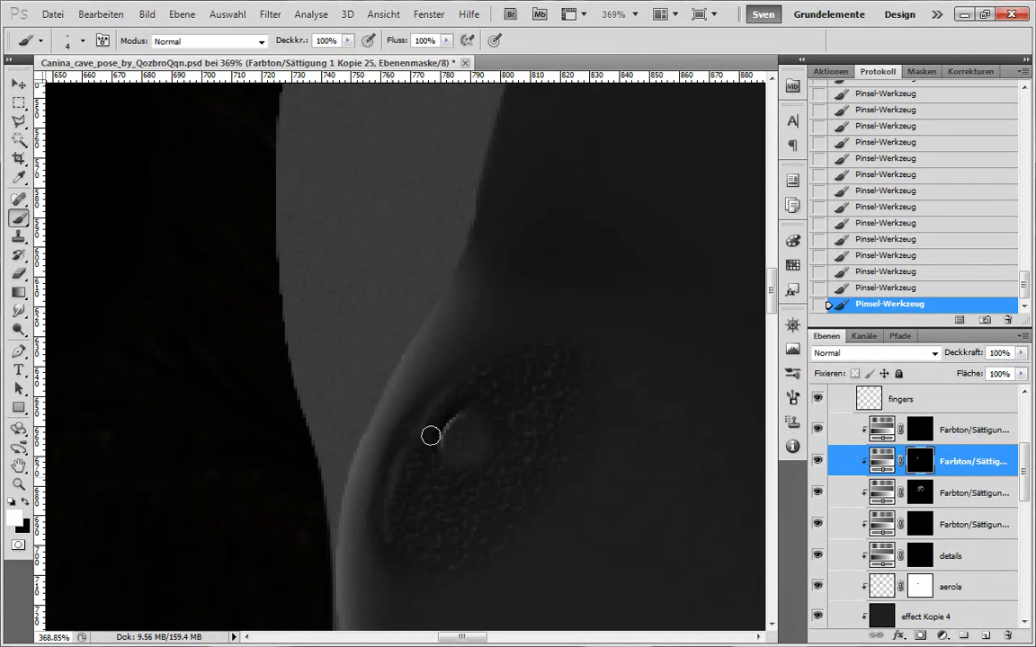
key("x")
left_click_drag(433, 451, 463, 381)
key("x")
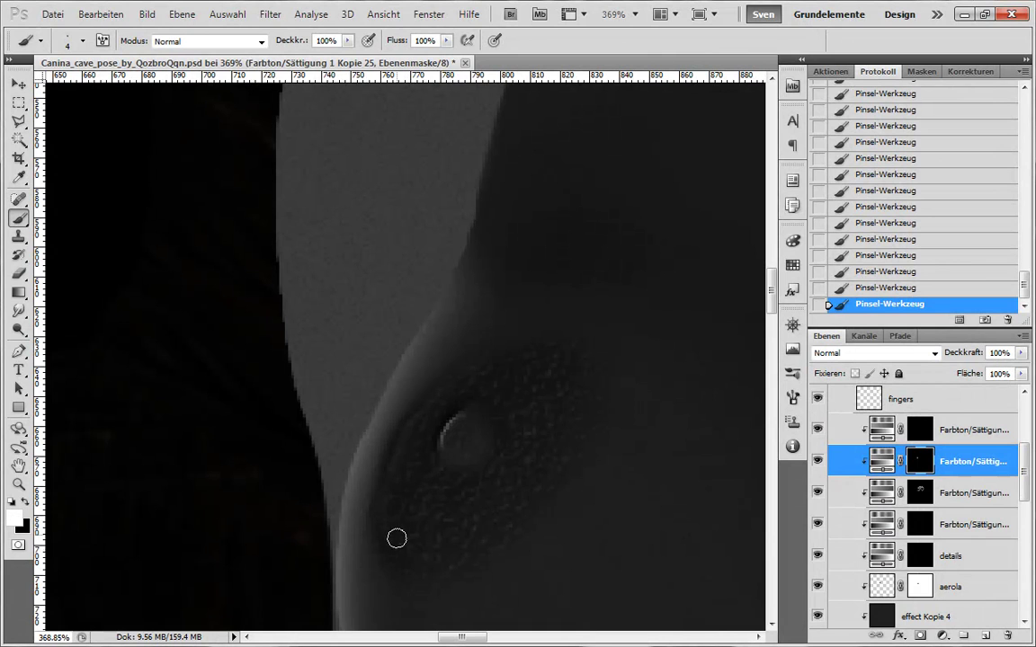
- Enlarge the white brush to 20 pixels and shade the lower contour on the masks of Farbton/Sättigung 1 Kopie 25 and Kopie 26
scroll(390, 459, "down", 2)
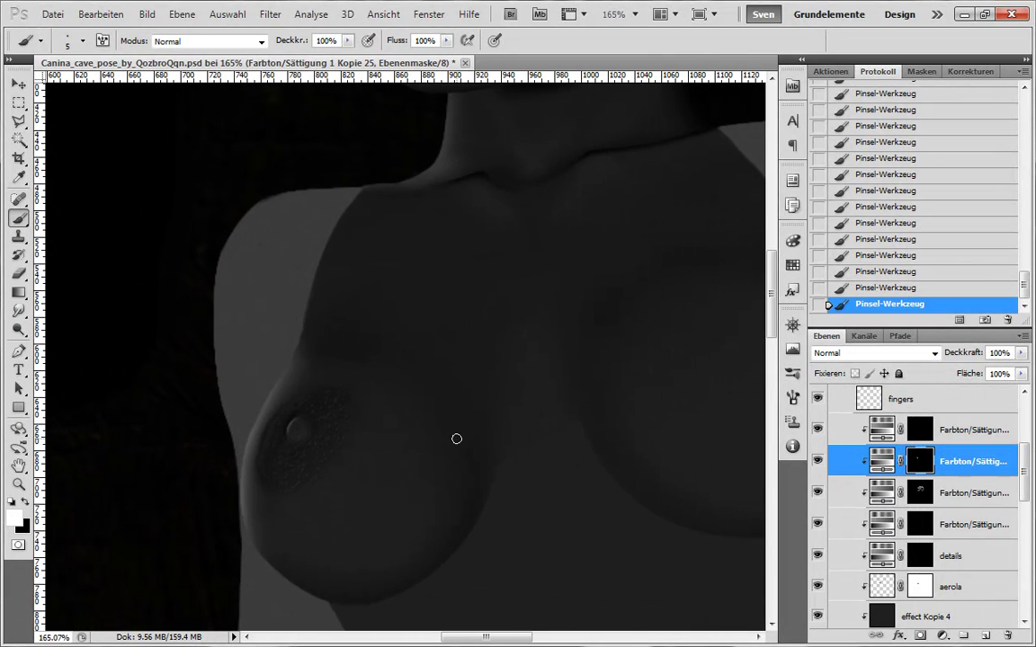
key("]")
key("]")
key("]")
key("]")
key("]")
key("]")
left_click_drag(272, 575, 374, 600)
left_click(924, 290)
left_click_drag(454, 564, 390, 600)
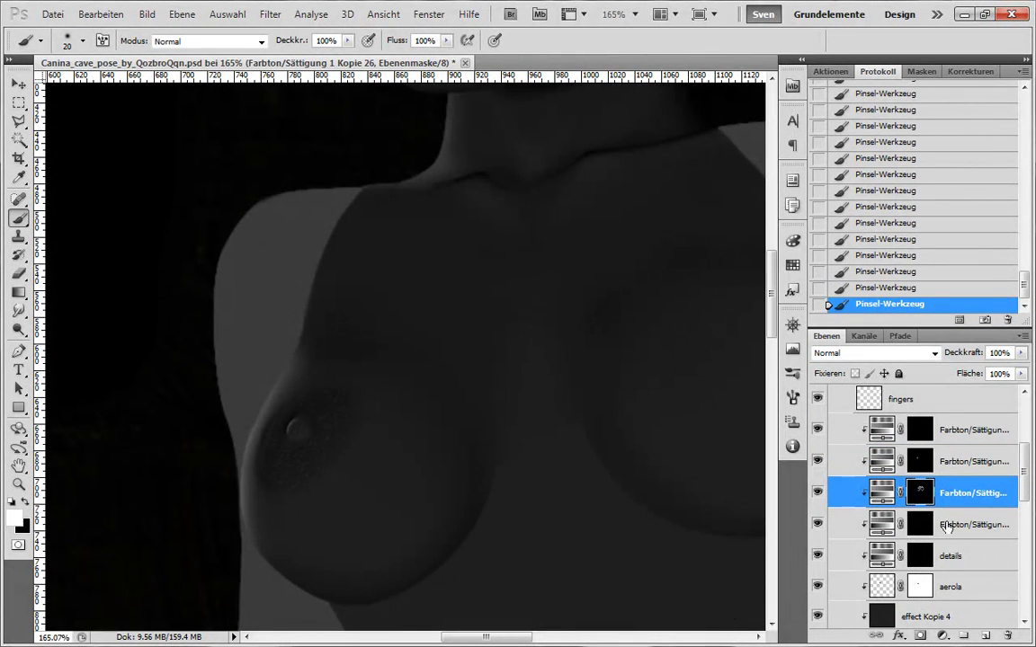
- Paint white shading along the lower contours of both chest forms on the Farbton/Sättigung 1 Kopie 28 mask with the 20-pixel brush
left_click(946, 526)
left_click_drag(491, 502, 509, 444)
left_click_drag(590, 483, 343, 442)
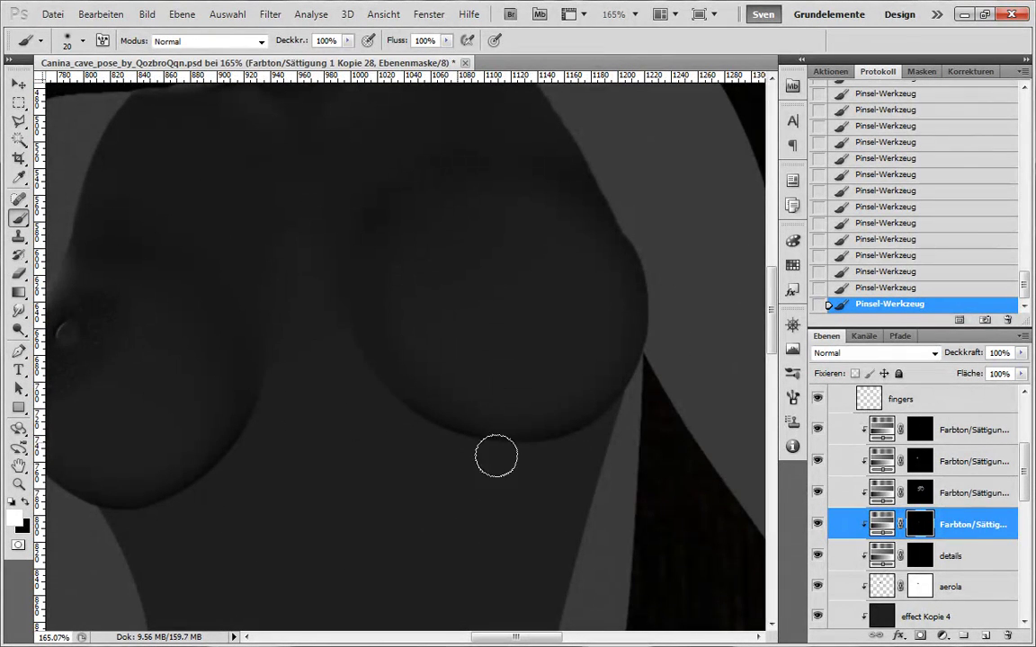
key("alt+bracketright")
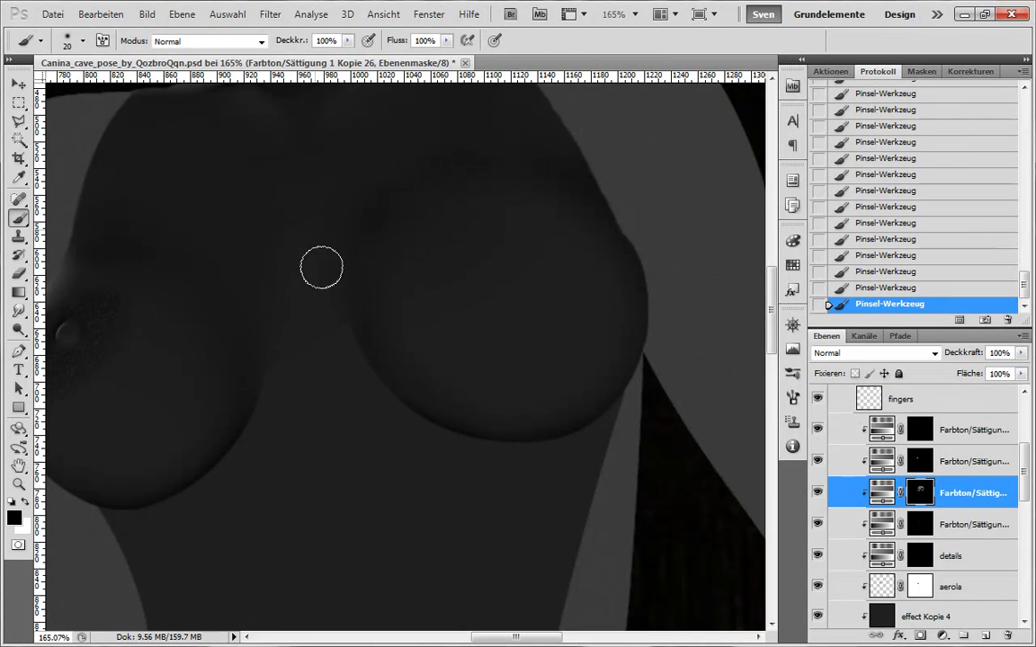
key("alt+bracketleft")
left_click_drag(648, 229, 599, 337)
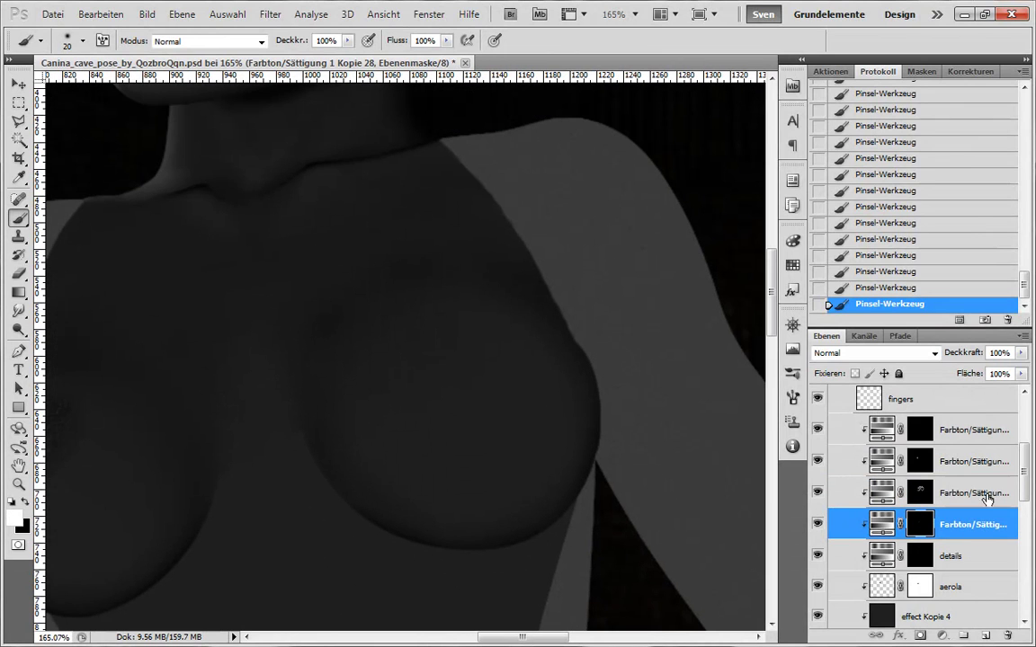
- Deepen the shadow between the second chest form and the arm on the Kopie 26 and Kopie 28 masks with a 40-pixel brush
left_click(988, 496)
key("x")
key("x")
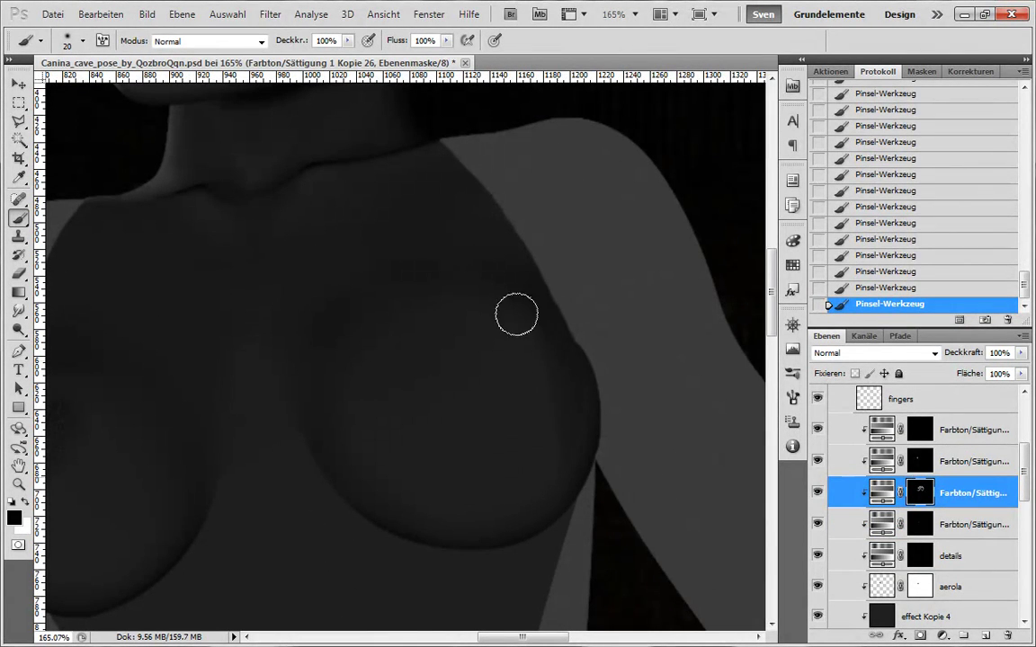
key("bracketright")
key("bracketright")
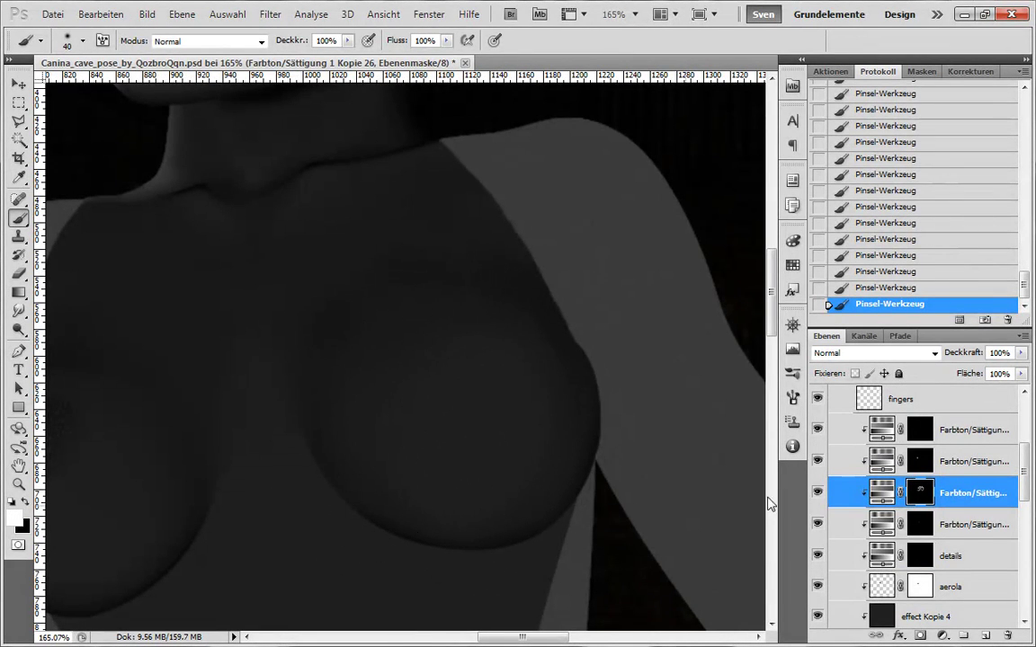
left_click(971, 524)
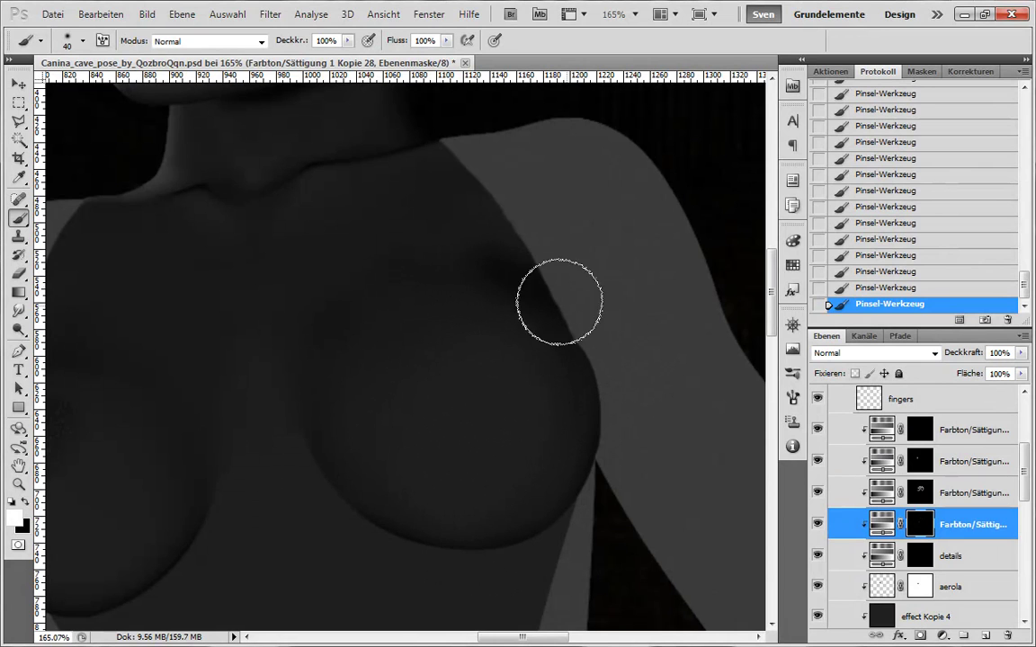
key("x")
- Show the outline layer over the second chest form and activate the mask of the details layer
left_click_drag(1023, 463, 1023, 413)
left_click(817, 478)
scroll(576, 446, "up", 6)
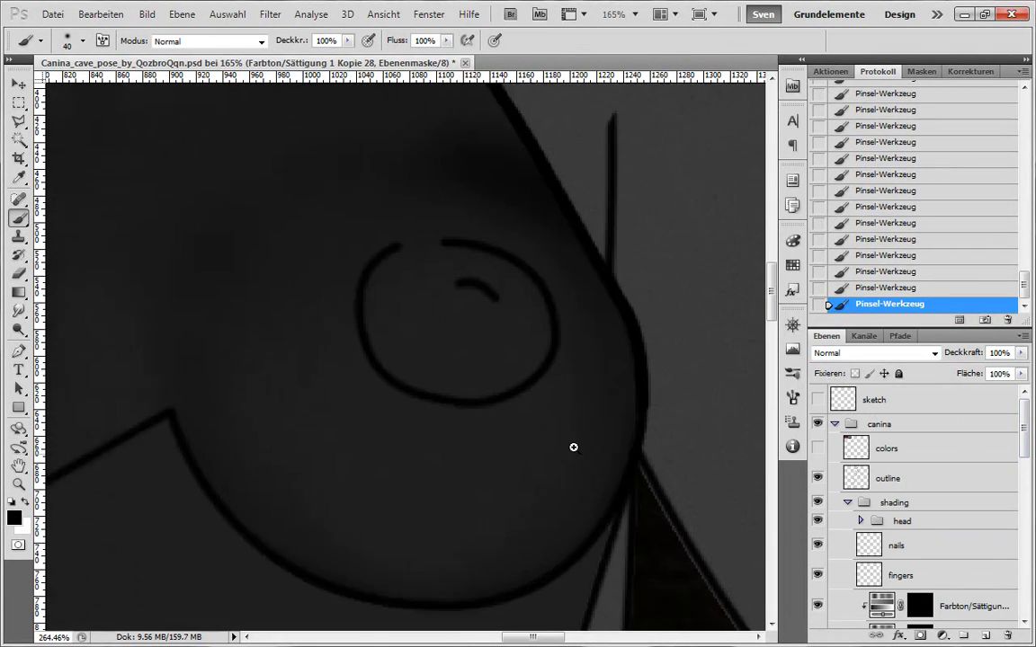
left_click_drag(1024, 455, 1026, 546)
left_click_drag(1023, 528, 1023, 509)
left_click(955, 505)
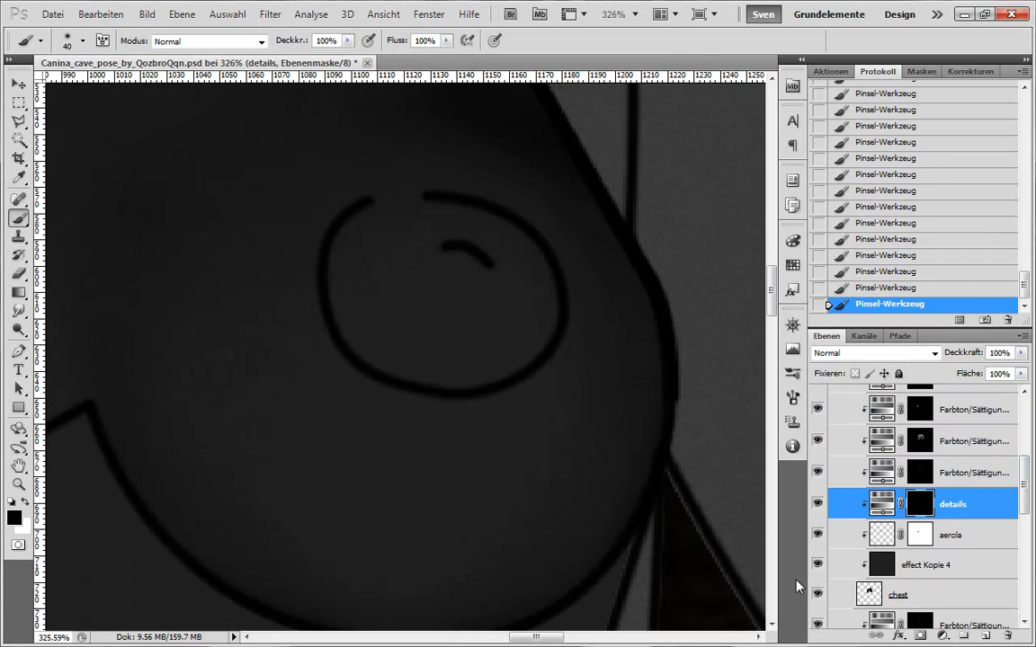
- Trace the small arc and the oval's upper outline on the details mask with a white 2-pixel brush, checking against the outline layer
key("[")
key("[")
key("[")
key("[")
key("[")
key("[")
key("[")
key("[")
key("[")
key("[")
key("[")
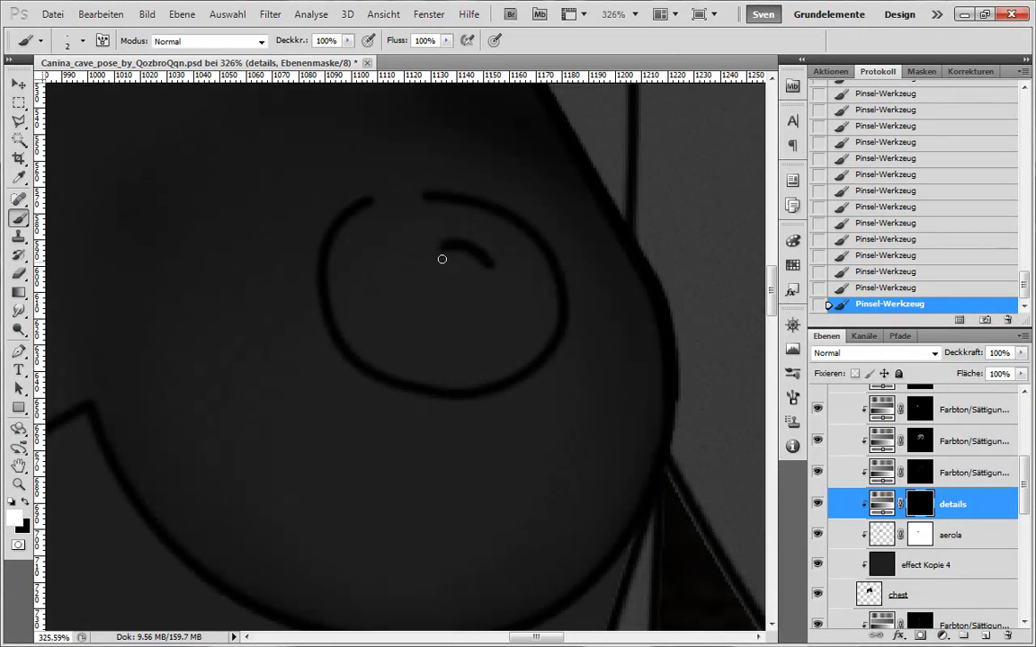
mouse_move(1025, 495)
left_mouse_down()
mouse_move(1028, 439)
mouse_move(1026, 508)
left_mouse_up()
left_click(818, 478)
left_click(818, 479)
- Enter Quick Mask mode on the chest layer and fill the outlined oval with a hard 35-pixel black brush
left_click(917, 589)
left_click(19, 545)
key("]")
key("]")
key("]")
key("]")
key("]")
key("]")
key("]")
key("]")
key("]")
key("]")
key("]")
key("]")
key("]")
mouse_move(449, 242)
left_mouse_down()
mouse_move(390, 249)
mouse_move(454, 245)
mouse_move(503, 276)
mouse_move(486, 333)
mouse_move(407, 336)
mouse_move(371, 292)
mouse_move(378, 249)
mouse_move(428, 305)
left_mouse_up()
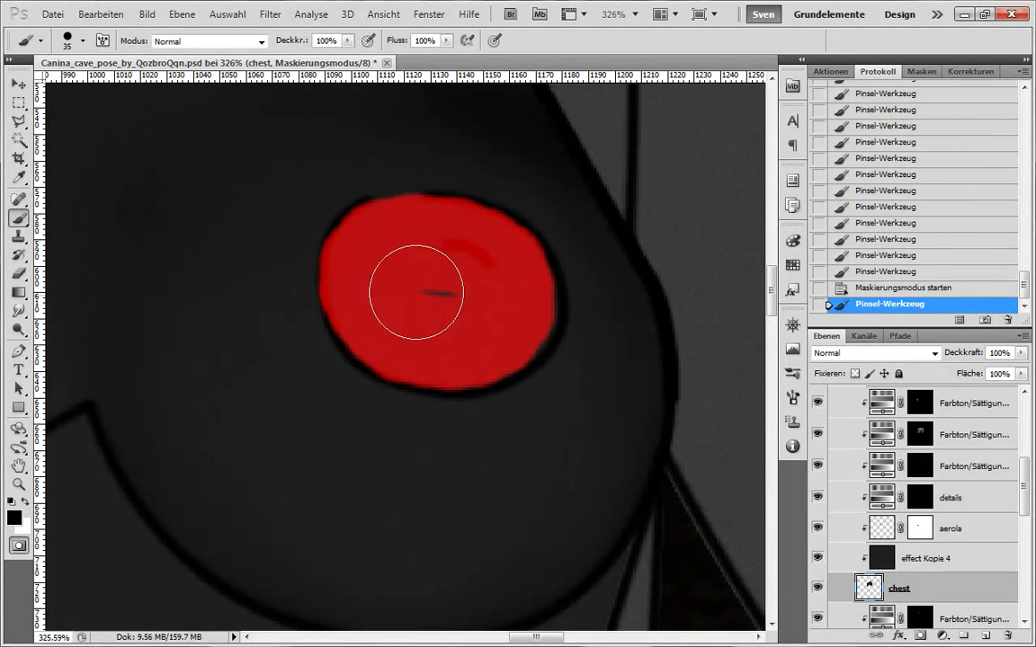
left_click_drag(497, 289, 517, 307)
left_click_drag(511, 321, 462, 344)
left_click(520, 308)
left_click(502, 333)
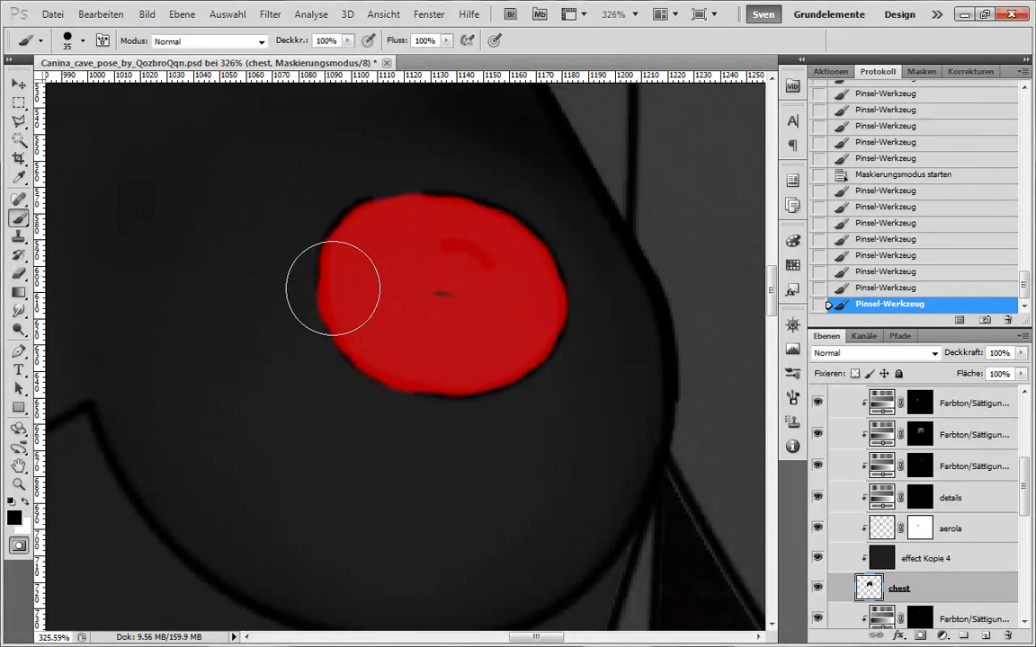
- Clean up the oval quick mask by trimming its edges with white and filling the remaining gaps with black
left_click(367, 258)
key("x")
left_click_drag(298, 188, 295, 367)
mouse_move(268, 242)
left_mouse_down()
mouse_move(272, 387)
mouse_move(415, 445)
left_mouse_up()
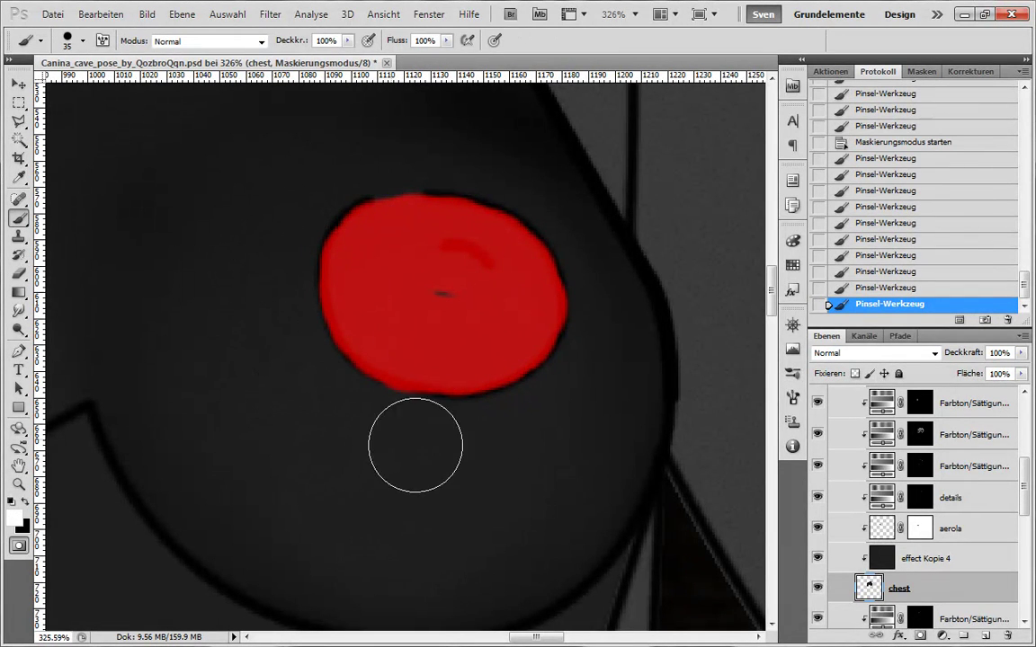
mouse_move(351, 416)
left_mouse_down()
mouse_move(270, 203)
mouse_move(453, 146)
left_mouse_up()
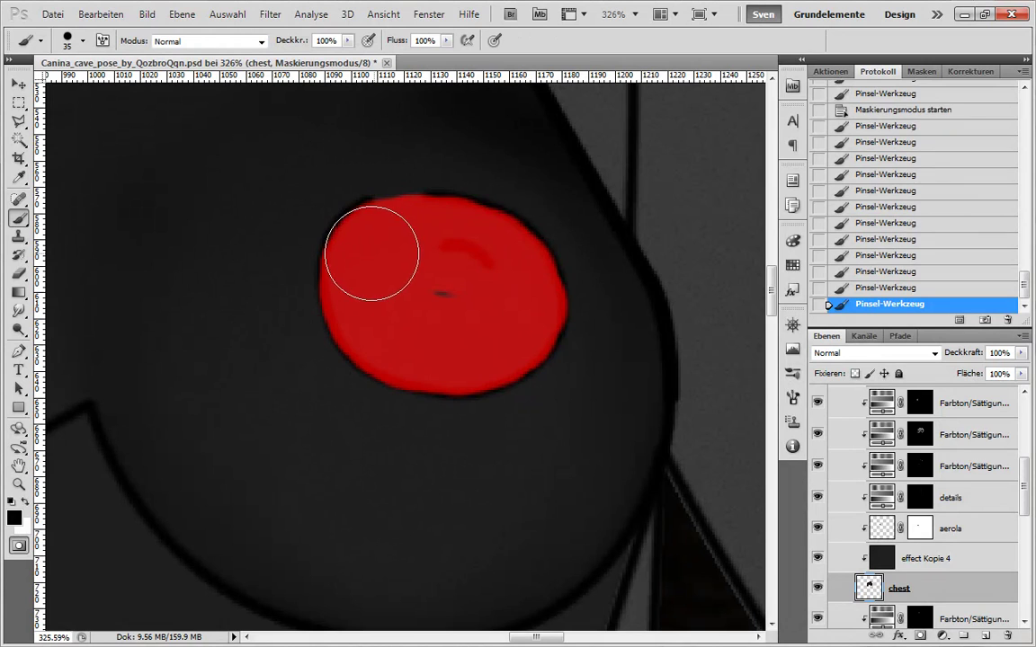
mouse_move(584, 216)
left_mouse_down()
mouse_move(415, 145)
mouse_move(559, 375)
left_mouse_up()
key("x")
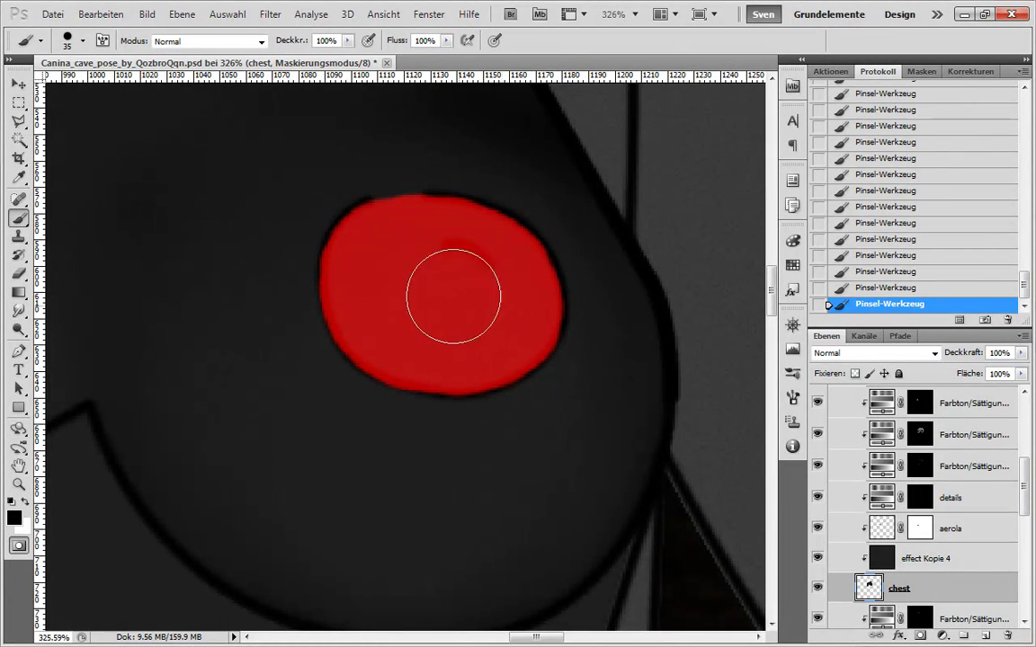
key("x")
left_click_drag(441, 244, 492, 266)
- Convert the quick mask into an inverted selection, fill the oval with black on the aerola layer, and deselect
left_click(18, 545)
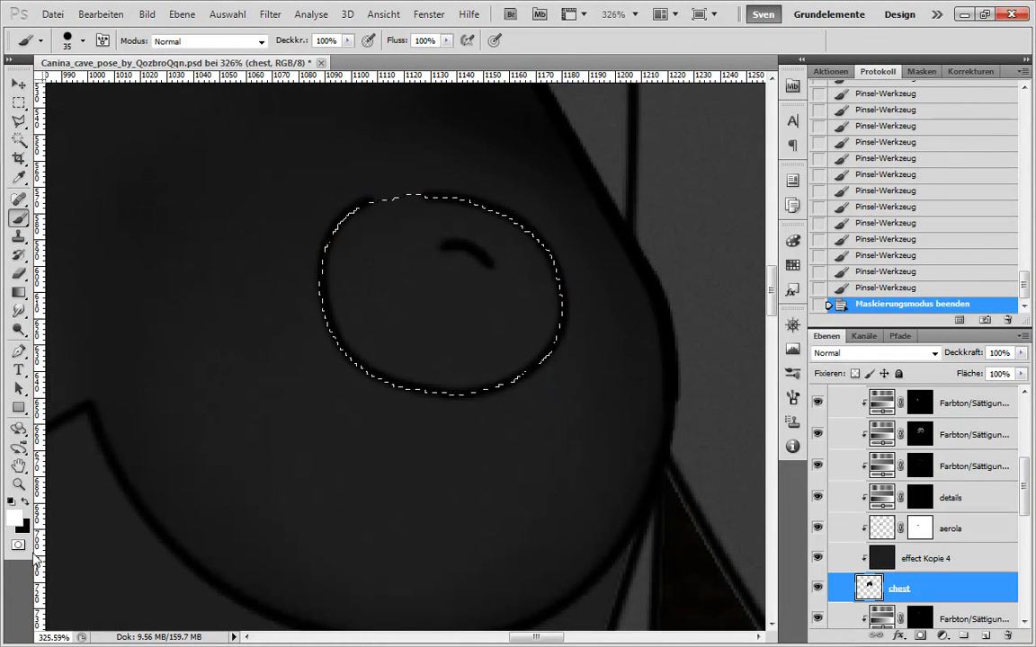
key("ctrl+f")
left_click(883, 289)
left_click(974, 538)
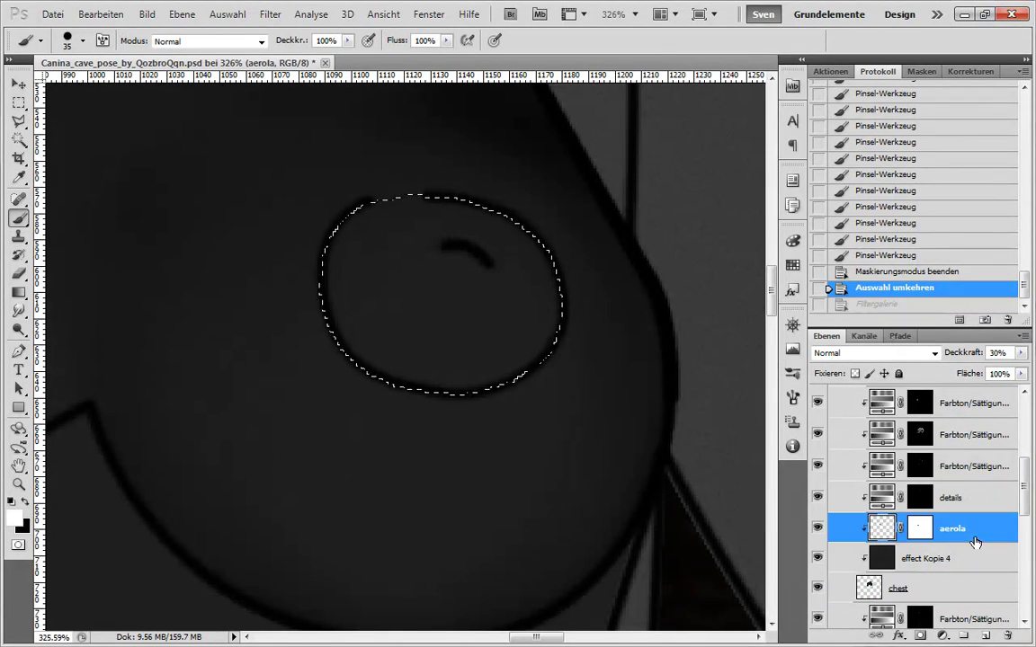
key("alt+BackSpace")
key("ctrl+d")
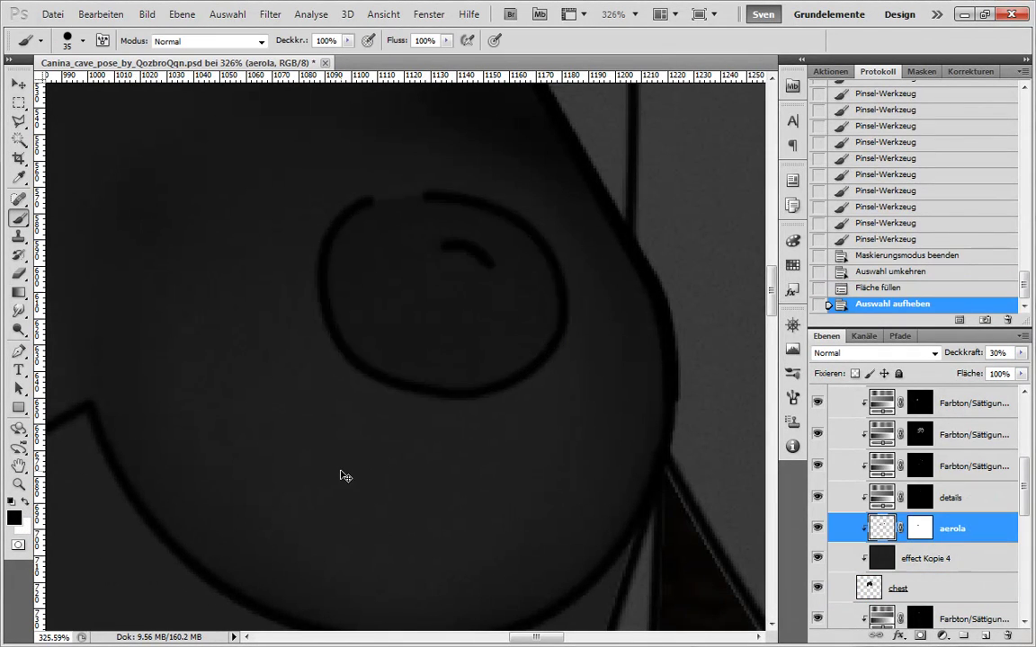
- Select a rectangle around the oval on the aerola layer, reapply the last Filter Gallery effect, and deselect
scroll(330, 404, "down", 5)
scroll(253, 362, "up", 4)
left_click(19, 100)
left_click_drag(235, 232, 569, 486)
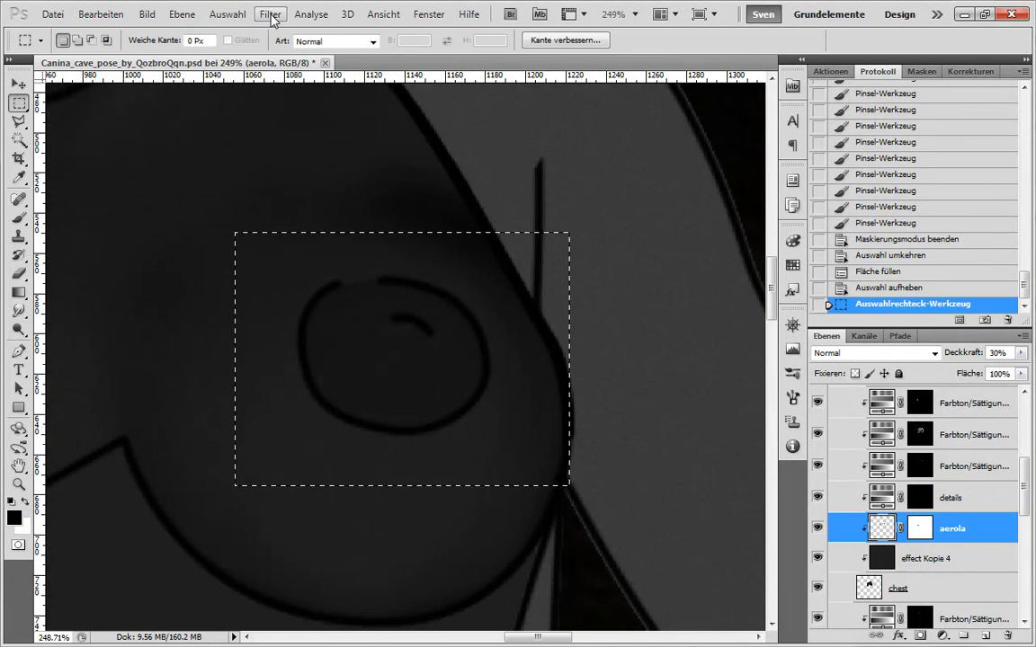
left_click(270, 16)
left_click(297, 33)
key("ctrl+d")
- Hide the aerola and outline layers and activate the Farbton/Sättigung 1 Kopie 26 mask for brush painting
scroll(402, 328, "up", 6)
left_click(817, 528)
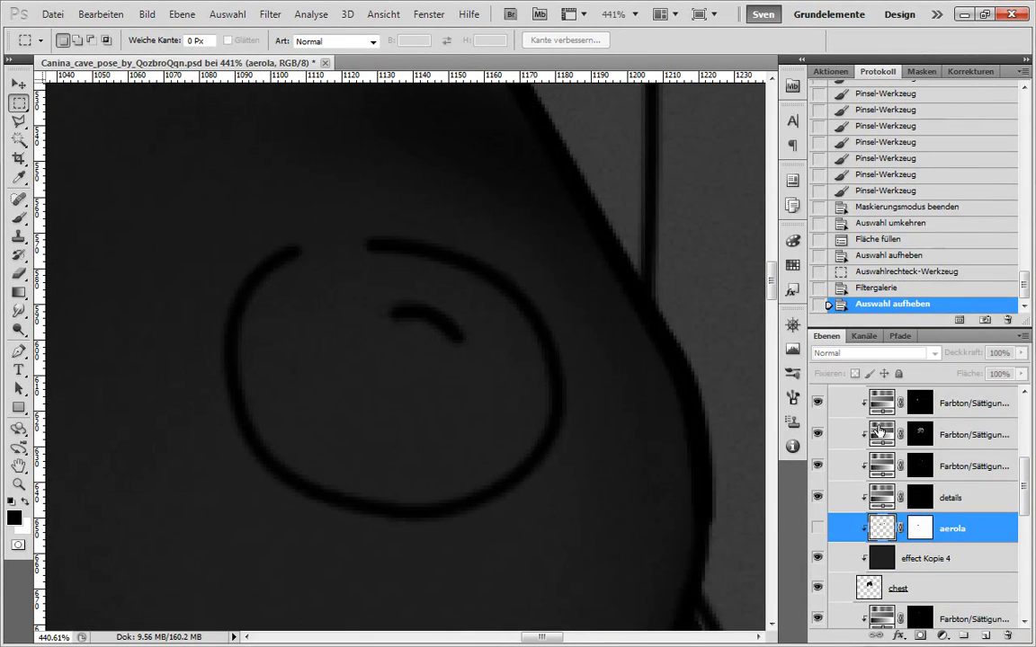
scroll(879, 434, "up", 7)
left_click(818, 451)
scroll(919, 486, "down", 5)
left_click(966, 530)
left_click(965, 493)
key("b")
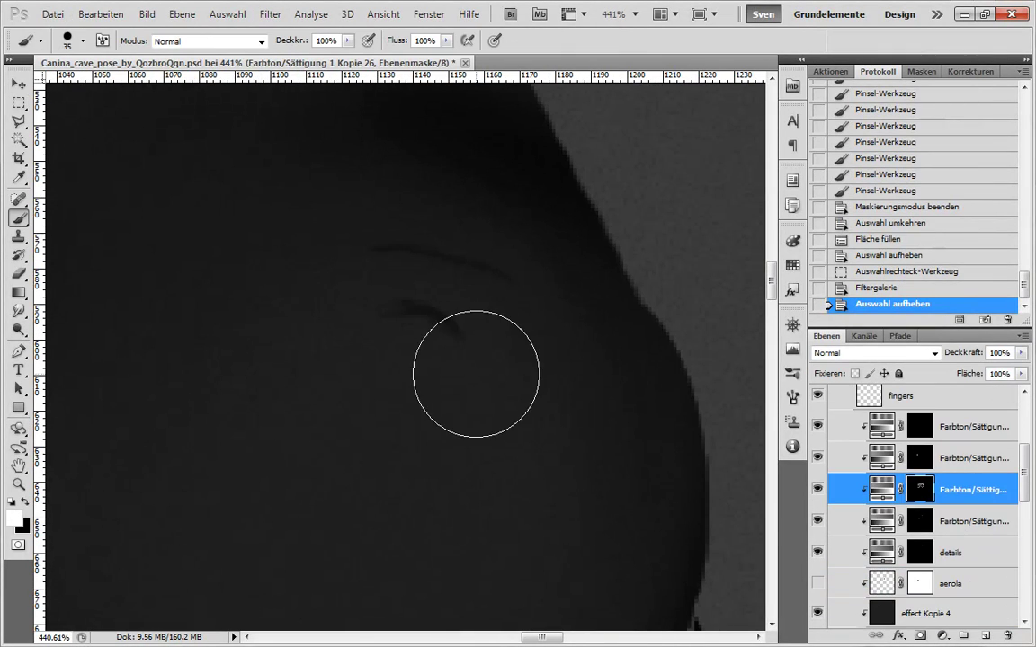
- Choose a soft brush of about 7 pixels and paint white along the two arcs on the Kopie 26 mask
right_click(477, 373)
double_click(582, 236)
key("bracketleft")
key("bracketleft")
key("bracketleft")
key("bracketleft")
key("bracketleft")
left_click_drag(387, 251, 494, 270)
mouse_move(396, 252)
left_mouse_down()
mouse_move(529, 317)
mouse_move(521, 311)
left_mouse_up()
mouse_move(382, 249)
left_mouse_down()
mouse_move(527, 329)
mouse_move(540, 317)
left_mouse_up()
mouse_move(395, 310)
left_mouse_down()
mouse_move(490, 346)
mouse_move(459, 329)
left_mouse_up()
mouse_move(391, 312)
left_mouse_down()
mouse_move(454, 313)
mouse_move(464, 334)
left_mouse_up()
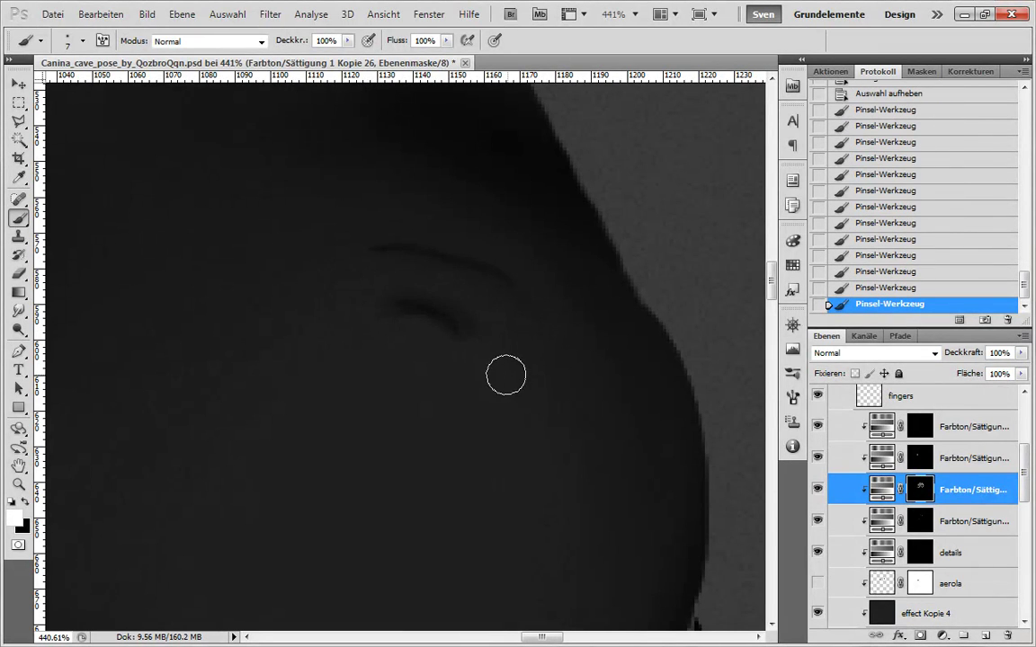
- Shade the area between the two arcs on the Kopie 26 mask with a soft white 15-pixel brush
key("bracketright")
key("bracketright")
key("bracketleft")
mouse_move(384, 273)
left_mouse_down()
mouse_move(504, 306)
mouse_move(530, 328)
left_mouse_up()
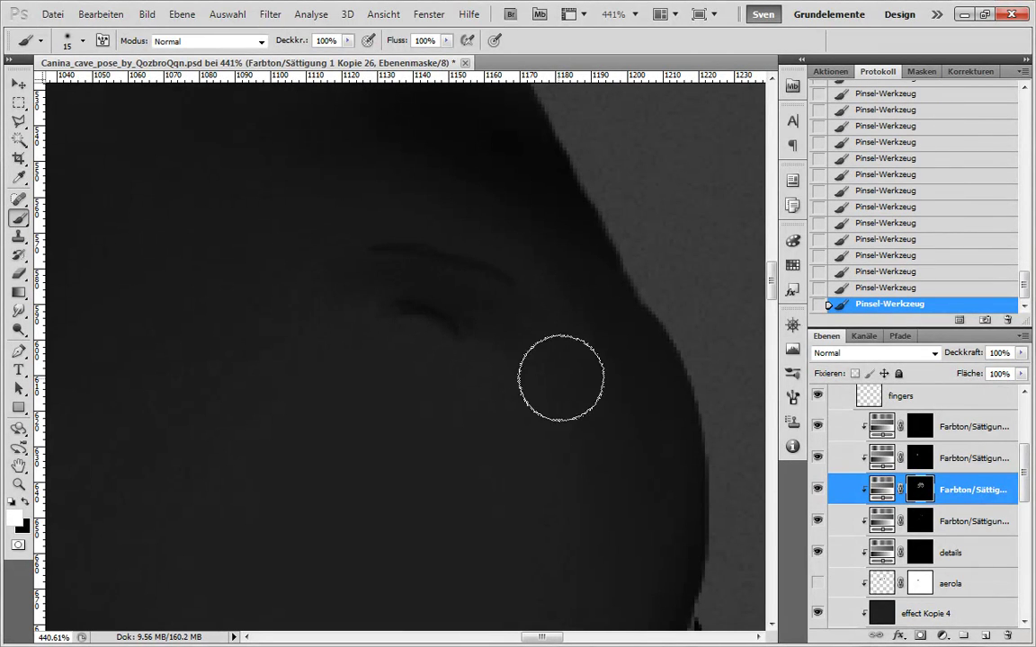
- Soften the arc lines on the details mask with a black 15-pixel brush
key("x")
left_click(920, 552)
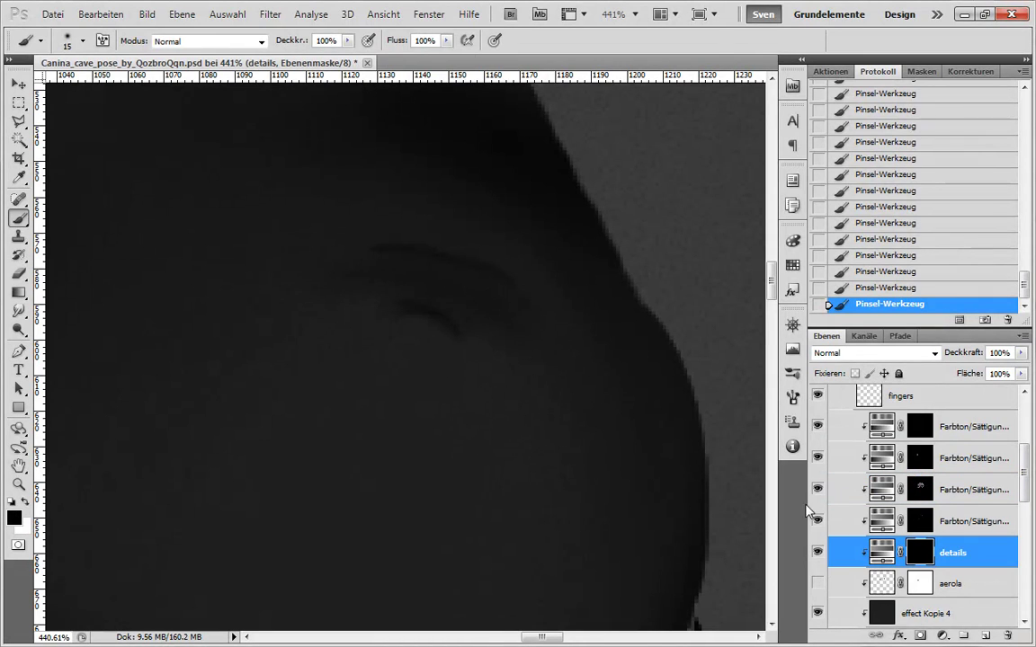
scroll(676, 550, "down", 3)
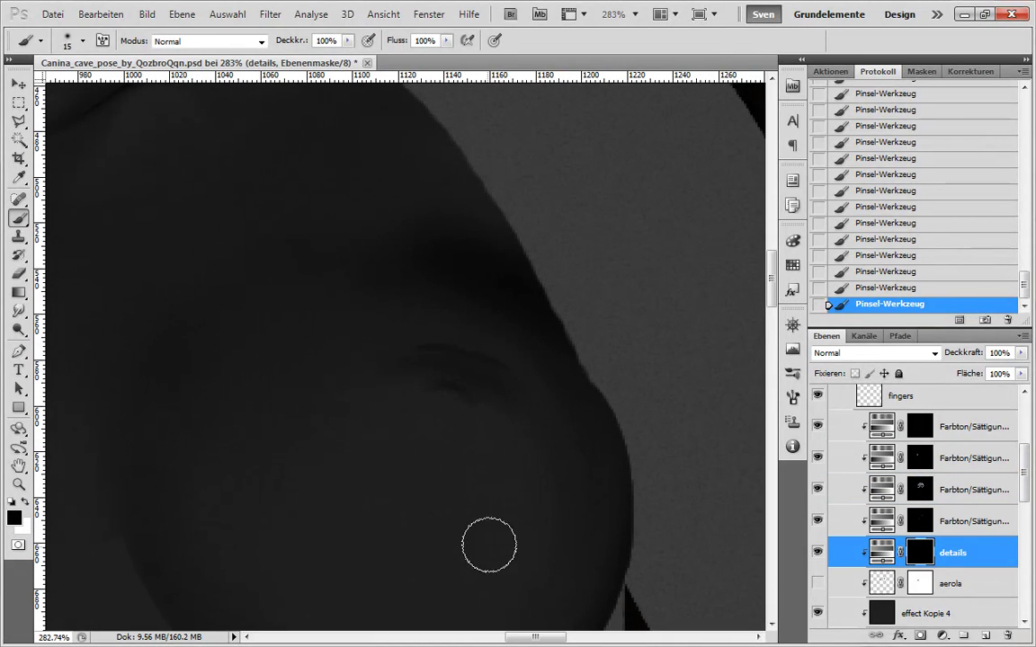
- Shade around the small arc on the Kopie 26 mask with a white 7-pixel brush and retrace it on the details mask at 4 pixels
left_click(856, 486)
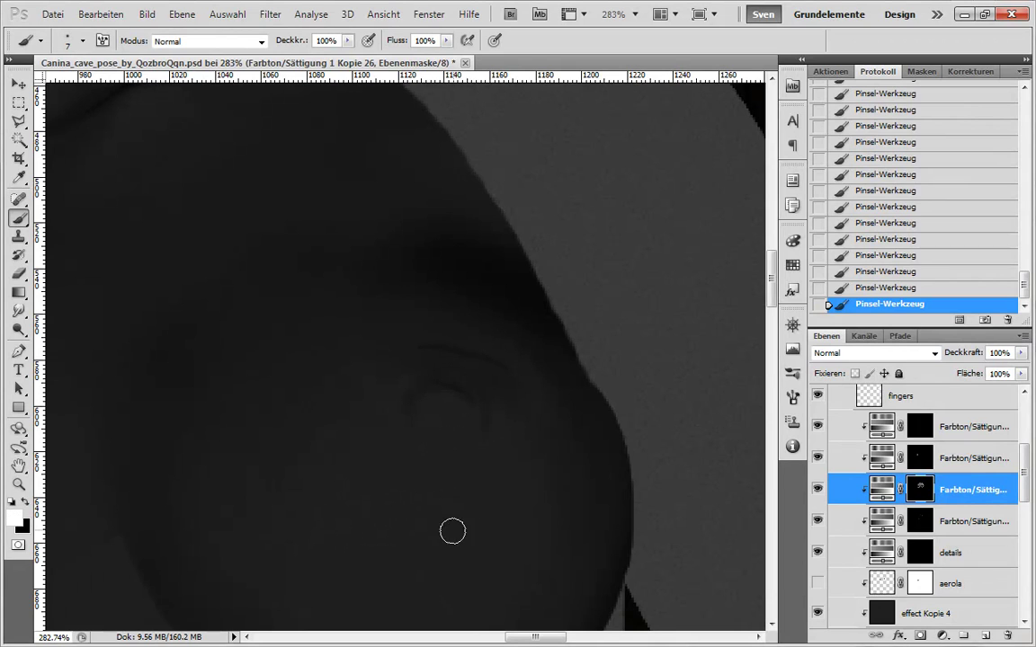
key("alt+bracketleft")
key("alt+bracketleft")
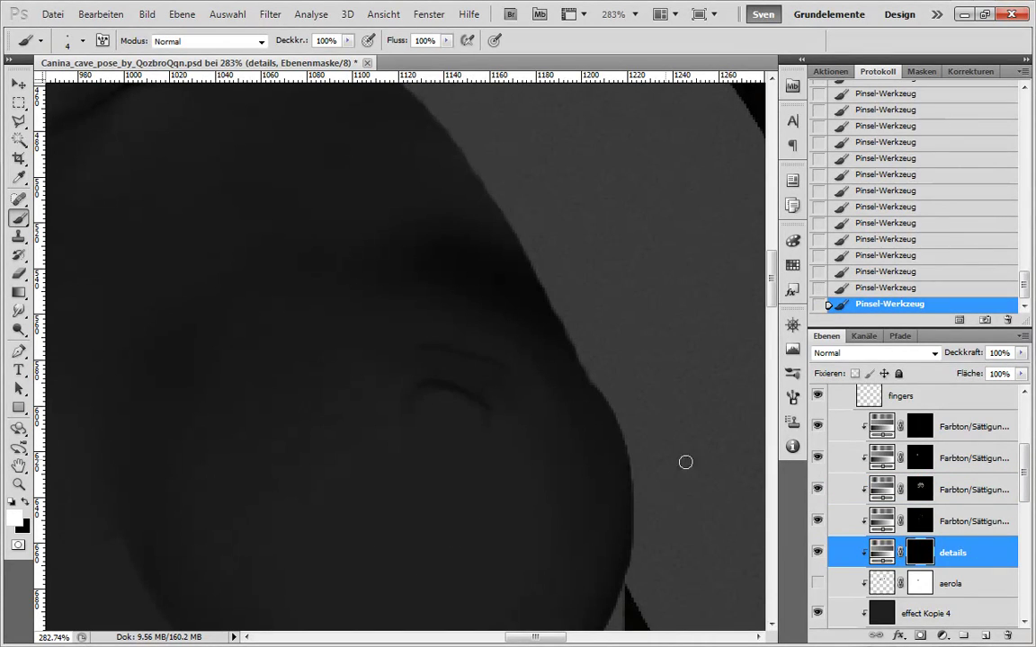
- Paint a soft highlight beneath the small arc on the Farbton/Sättigung 1 Kopie 25 mask and refine it with a black 10-pixel brush
left_click(913, 468)
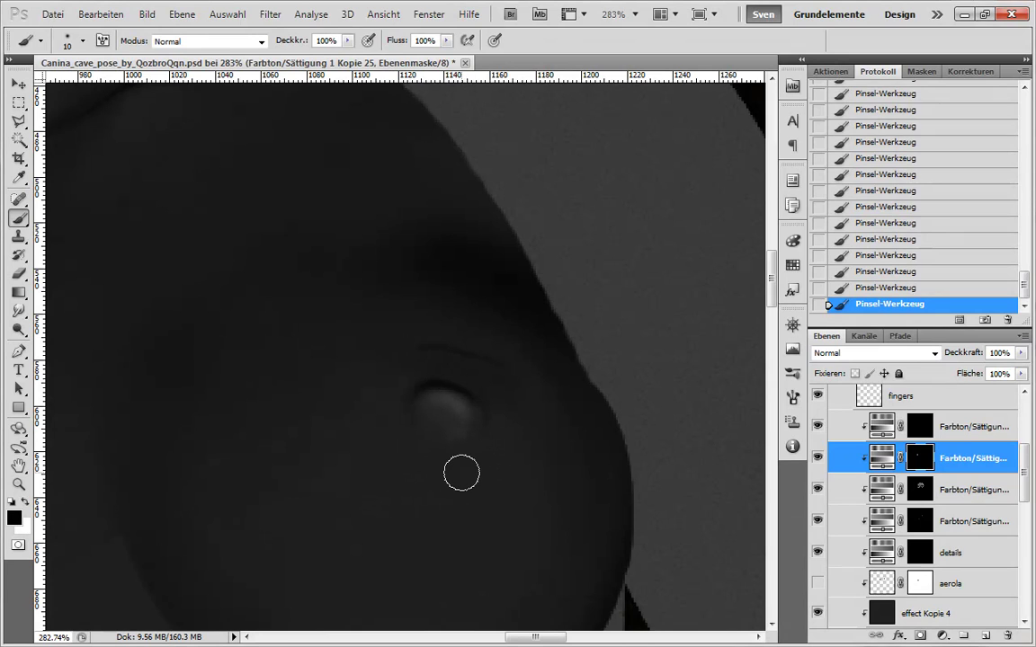
left_click(962, 434)
left_click(966, 457)
- Enlarge the brush to 25 pixels and adjust the shading around the round detail in black on the Kopie 26 mask
key("bracketright")
key("bracketright")
key("bracketright")
key("bracketright")
key("bracketright")
key("alt+bracketleft")
key("x")
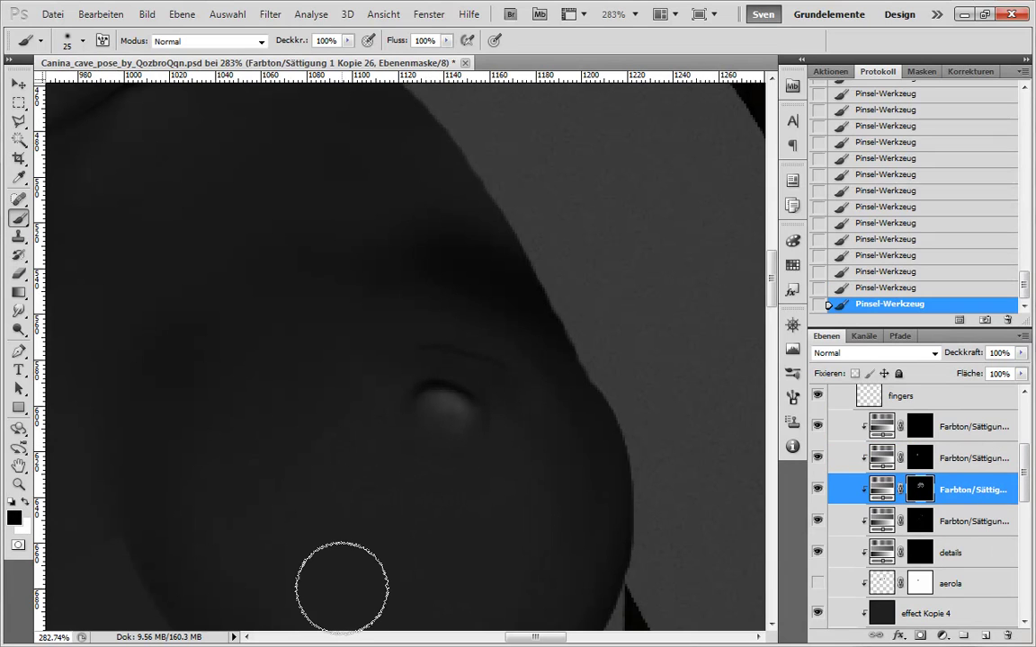
- Revert the recent brush strokes around the round detail and remove the small arc above it in black on the details mask
key("x")
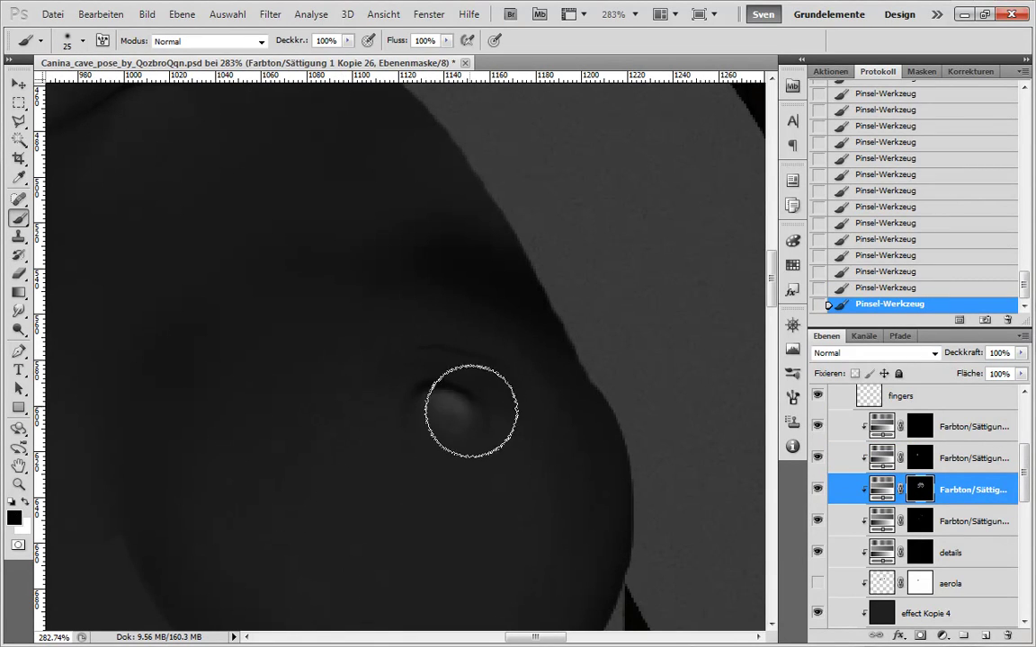
left_click(895, 288)
left_click(899, 176)
left_click(901, 158)
left_click(904, 127)
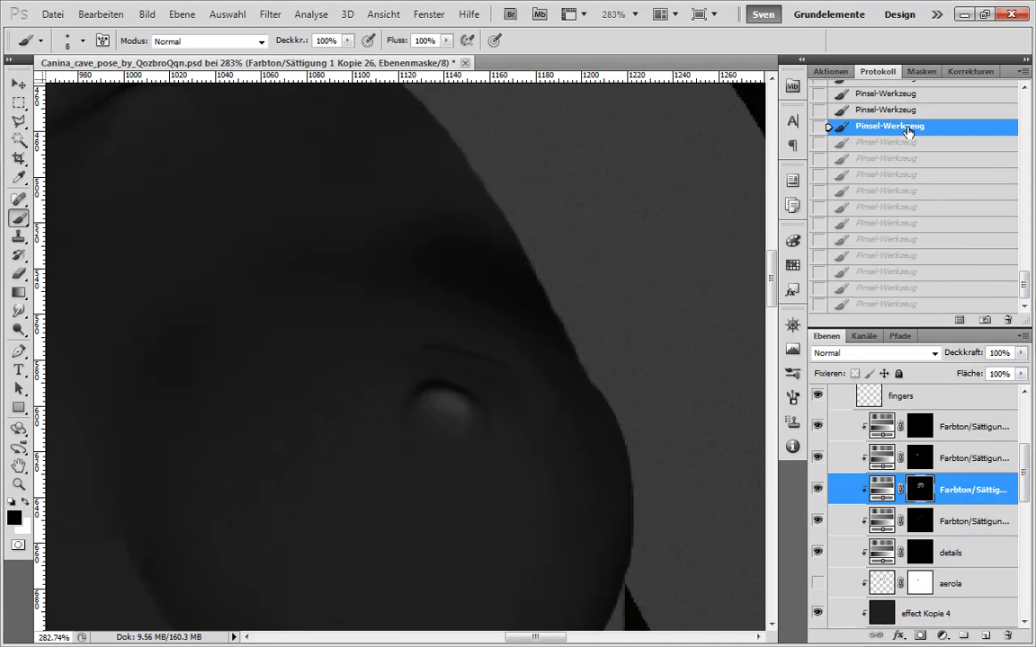
left_click(906, 109)
left_click(906, 95)
left_click(958, 551)
left_click(417, 347)
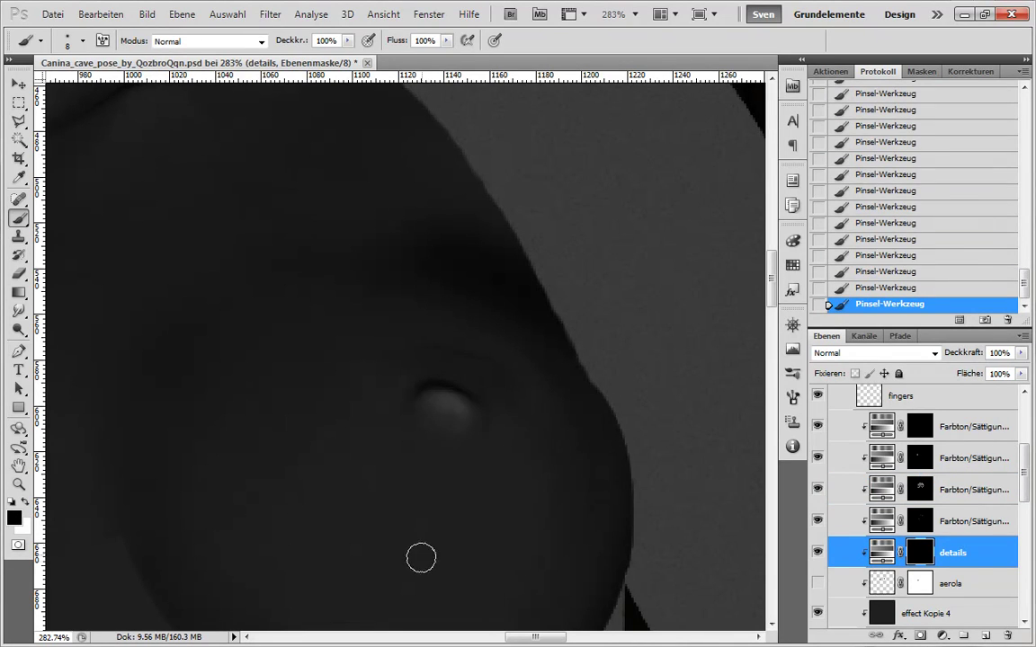
- Show the aerola layer and fade the textured oval's edges on its mask with a black 45-pixel brush
left_click(817, 582)
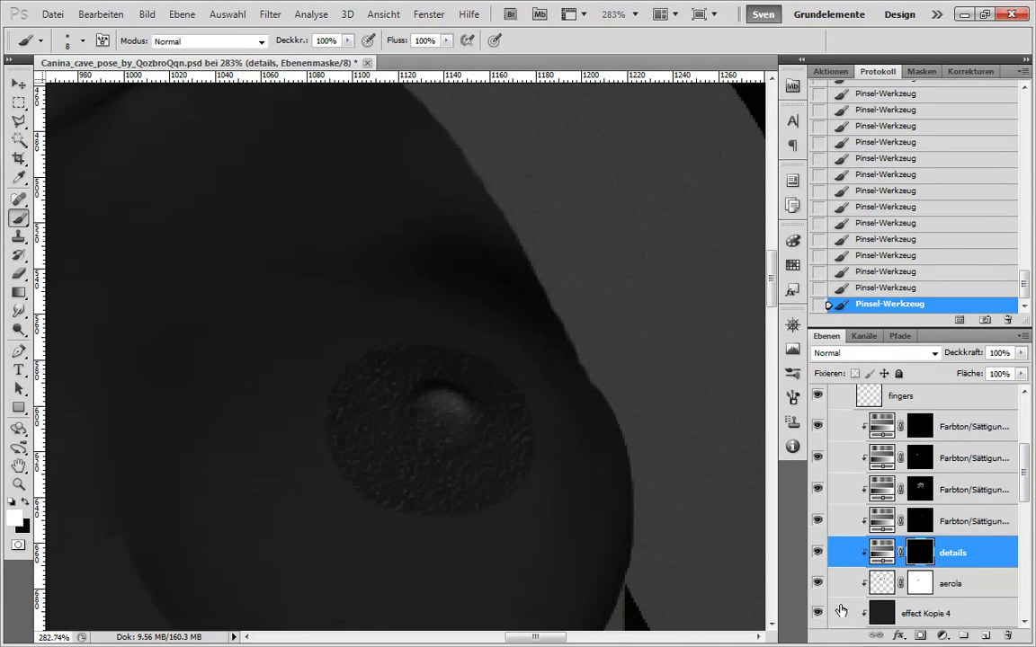
left_click(956, 586)
key("x")
key("]")
key("]")
key("]")
key("]")
key("]")
key("]")
key("]")
key("]")
key("]")
mouse_move(295, 401)
left_mouse_down()
mouse_move(426, 310)
mouse_move(367, 326)
mouse_move(508, 301)
mouse_move(296, 474)
mouse_move(468, 564)
mouse_move(562, 509)
left_mouse_up()
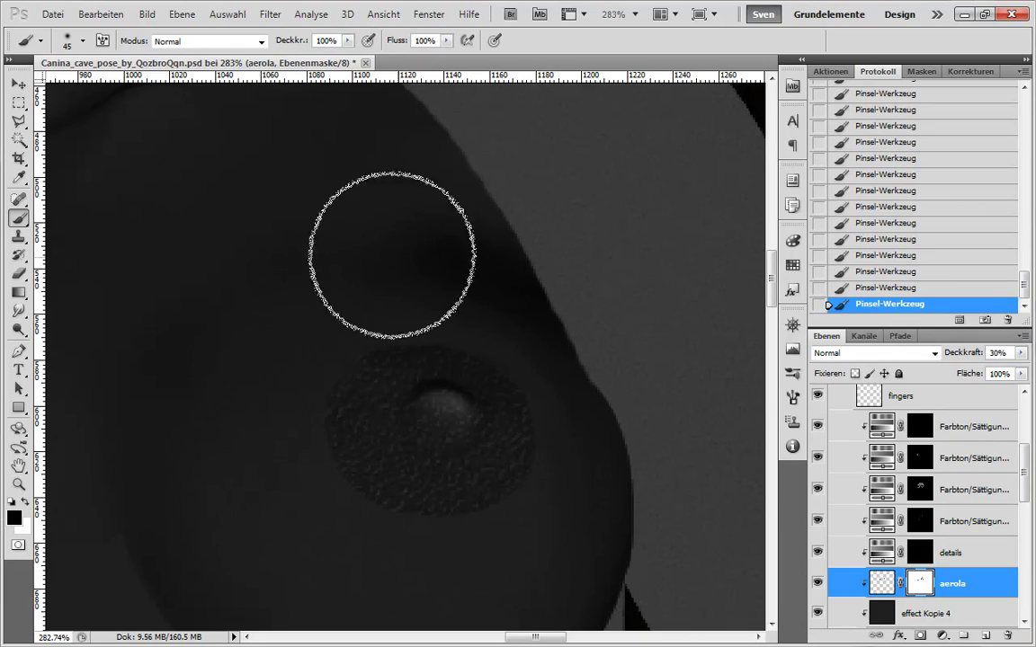
mouse_move(307, 333)
left_mouse_down()
mouse_move(453, 565)
mouse_move(416, 275)
mouse_move(347, 329)
mouse_move(565, 377)
mouse_move(337, 540)
left_mouse_up()
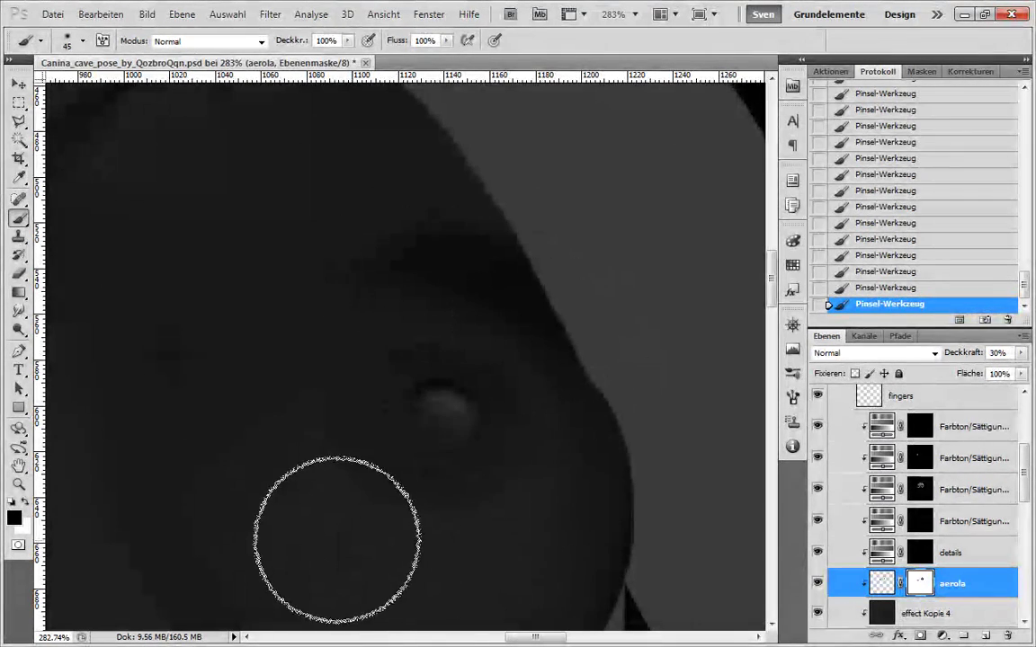
- Reduce the brush to 9 pixels and clear the texture over the round detail on the aerola mask
key("[")
key("[")
key("[")
key("[")
key("[")
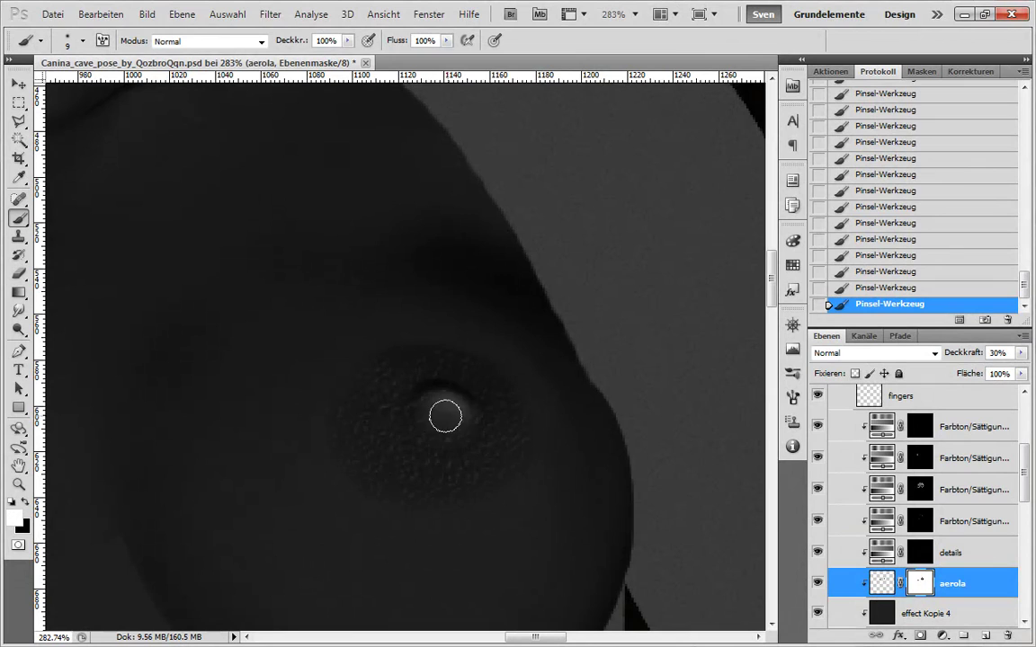
scroll(455, 471, "down", 5)
scroll(455, 471, "up", 3)
- Fade the textured oval's upper left edge with a black 35-pixel brush and restore its left side in white on the aerola mask
key("x")
key("]")
key("]")
key("]")
key("]")
key("]")
key("]")
left_click_drag(408, 338, 458, 302)
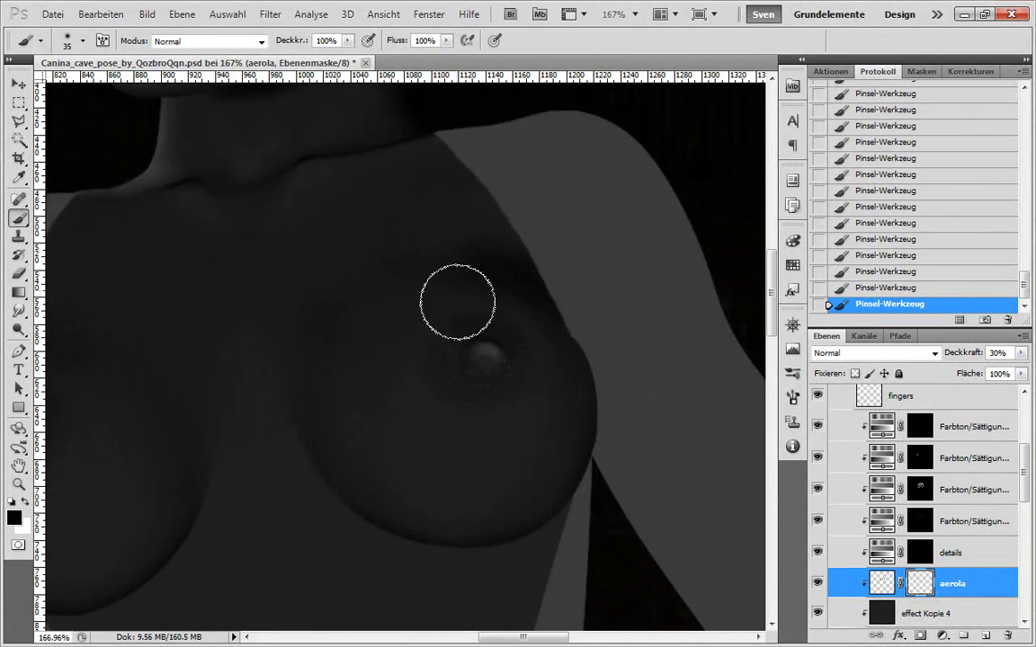
key("x")
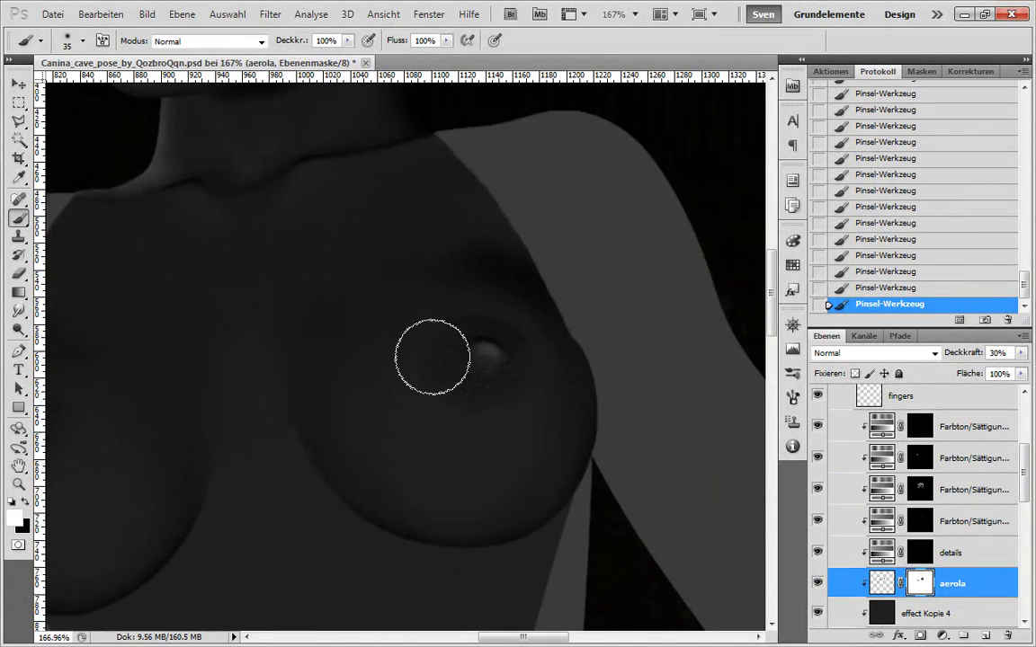
left_click(433, 357)
key("x")
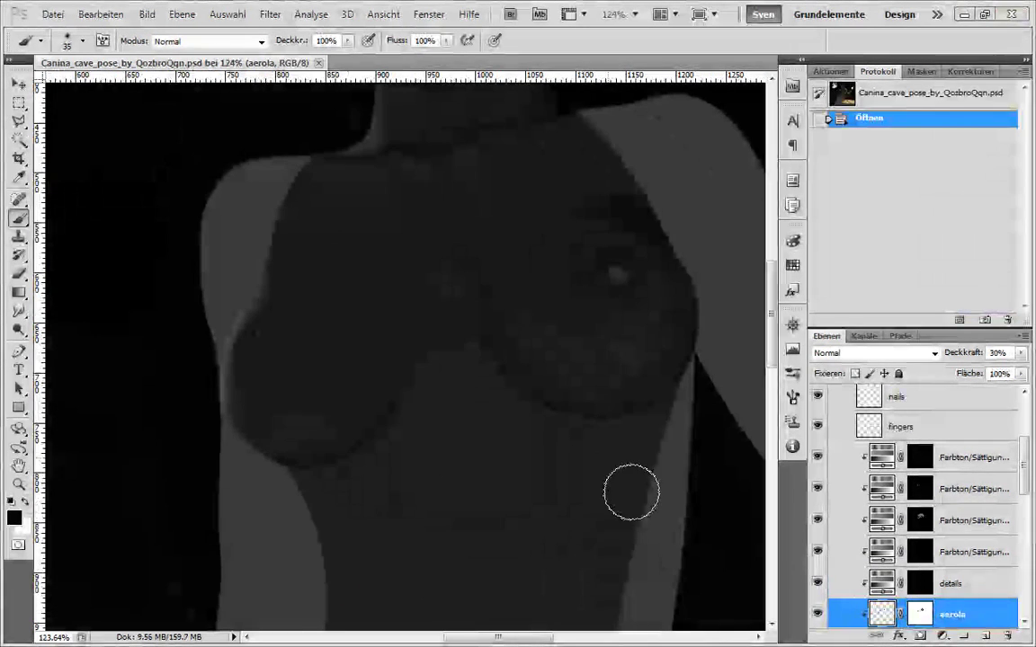
scroll(676, 271, "up", 8)
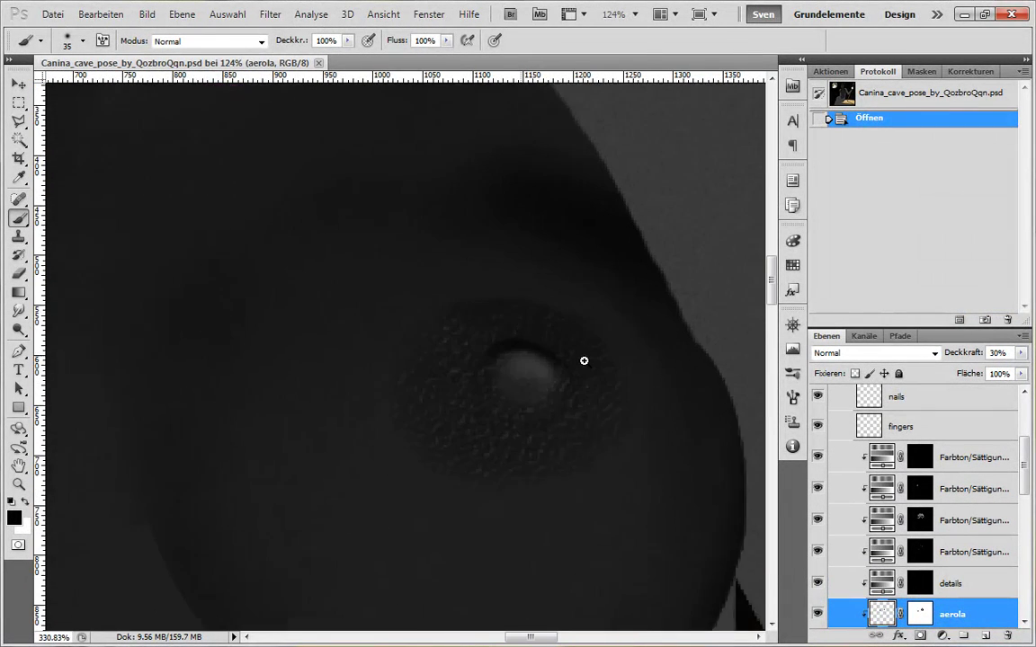
key("x")
mouse_move(506, 337)
left_mouse_down()
mouse_move(562, 395)
mouse_move(552, 389)
left_mouse_up()
left_click(885, 121)
- Try fading and restoring the oval texture with black and white 35-pixel strokes on the aerola mask, reverting to the opened state
left_click(914, 619)
key("x")
left_click_drag(468, 345, 578, 368)
left_click_drag(576, 371, 483, 430)
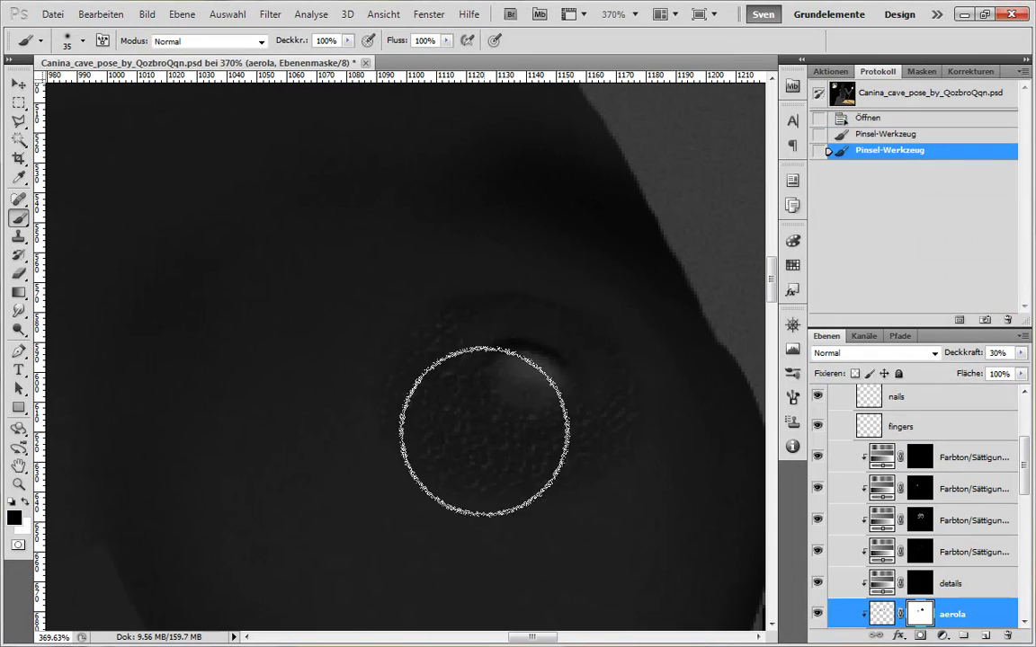
key("x")
mouse_move(439, 364)
left_mouse_down()
mouse_move(509, 351)
mouse_move(550, 463)
left_mouse_up()
mouse_move(456, 324)
left_mouse_down()
mouse_move(495, 562)
mouse_move(631, 329)
mouse_move(365, 366)
left_mouse_up()
left_click_drag(436, 287, 419, 317)
left_click_drag(419, 317, 431, 333)
key("x")
left_click(905, 120)
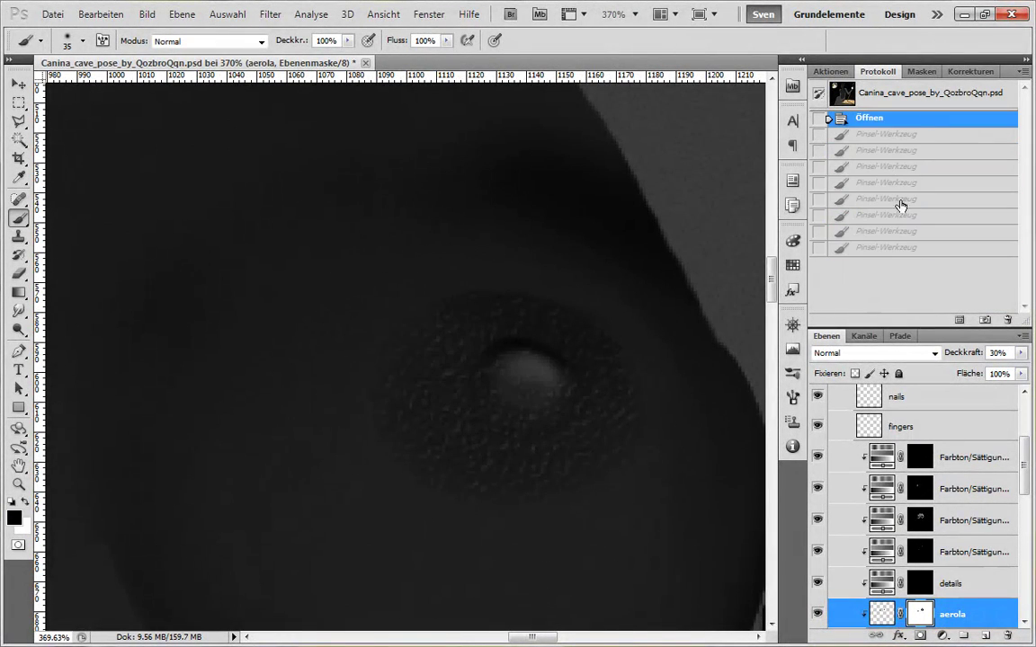
- Rework the oval texture's upper and left edges with white and black 35-pixel strokes on the aerola mask
key("x")
left_click_drag(580, 305, 511, 290)
left_click_drag(509, 292, 449, 377)
mouse_move(449, 378)
left_mouse_down()
mouse_move(531, 401)
mouse_move(431, 359)
left_mouse_up()
left_click_drag(431, 360, 450, 458)
key("x")
left_click_drag(450, 459, 526, 401)
- Reduce the brush to 8 pixels and mask the texture over the round detail in black on the aerola mask
key("[")
key("[")
key("[")
key("[")
key("[")
key("[")
key("[")
left_click_drag(522, 382, 548, 394)
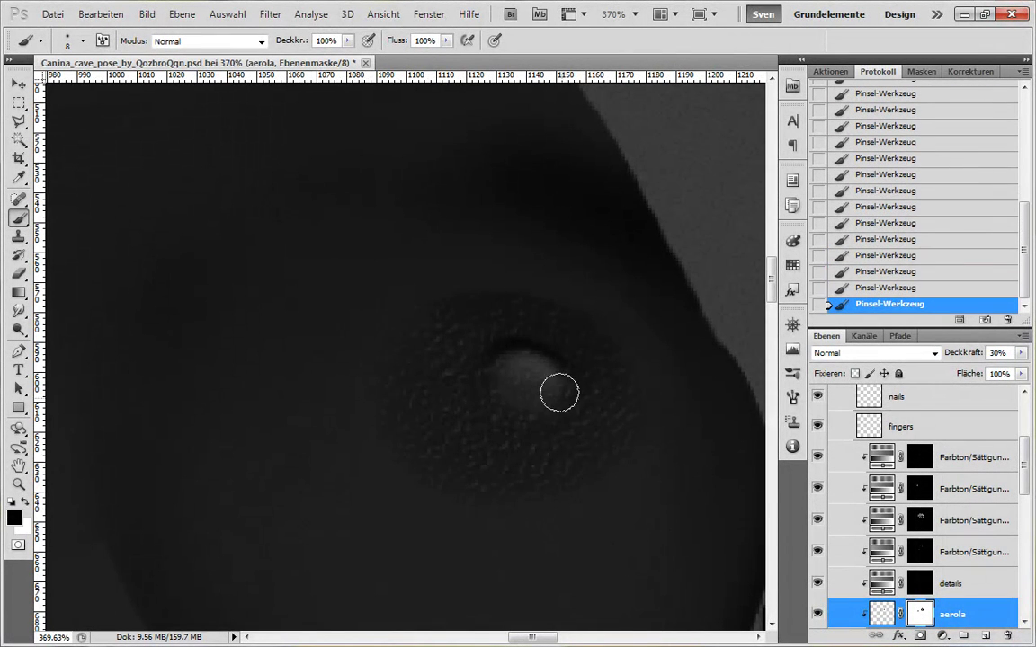
- Tone down the round detail's highlight with the black 8-pixel brush on the Farbton/Sättigung 1 Kopie 25 mask
left_click(917, 490)
mouse_move(546, 387)
left_mouse_down()
mouse_move(544, 368)
mouse_move(510, 385)
left_mouse_up()
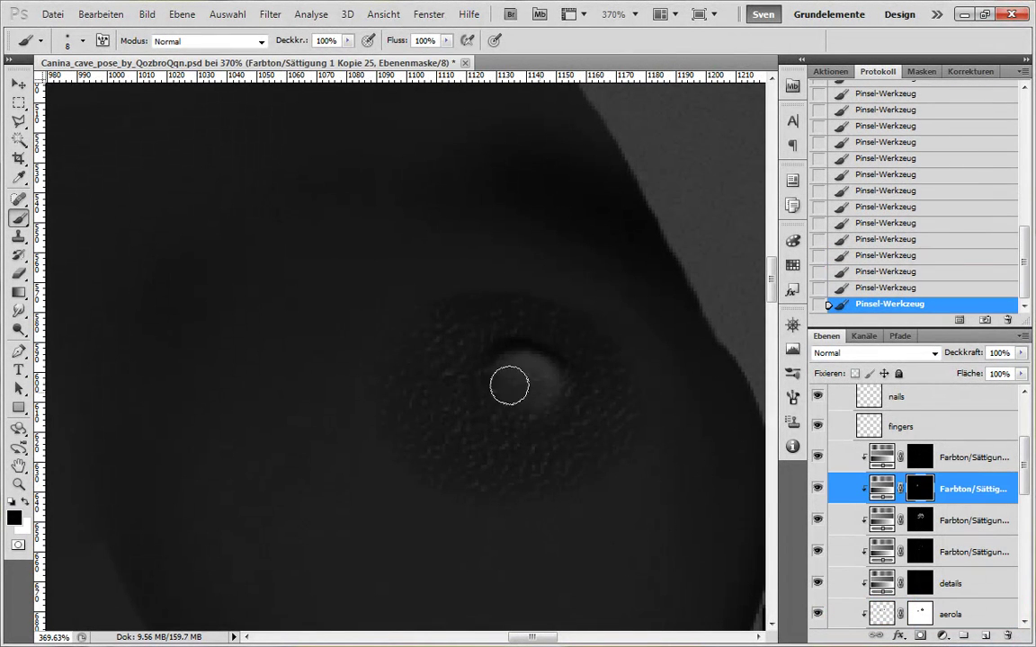
scroll(571, 468, "down", 5)
scroll(576, 446, "up", 4)
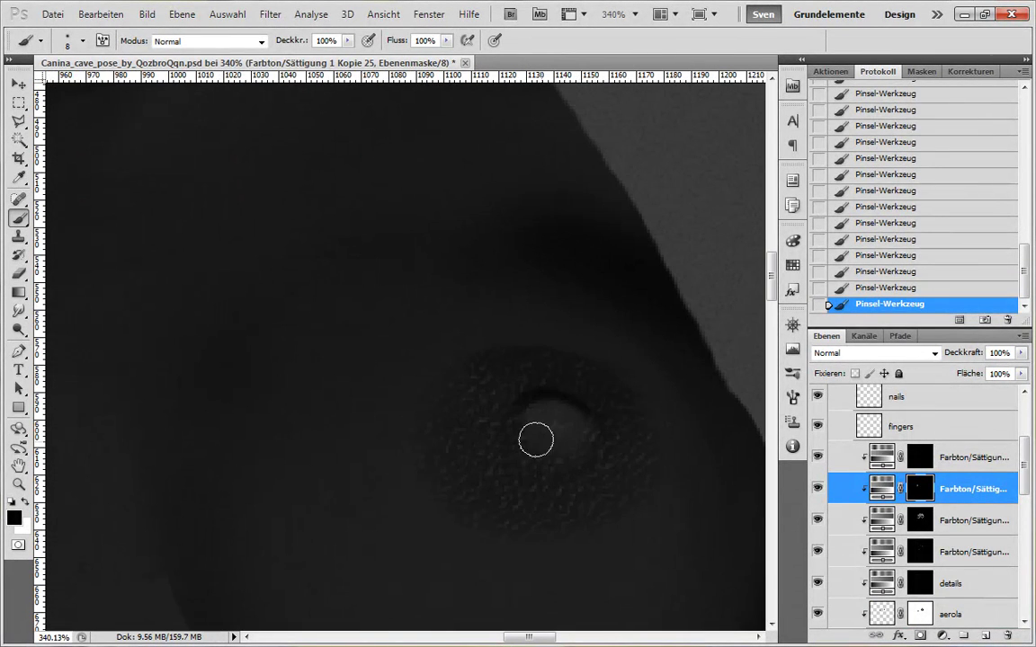
left_click_drag(541, 416, 577, 425)
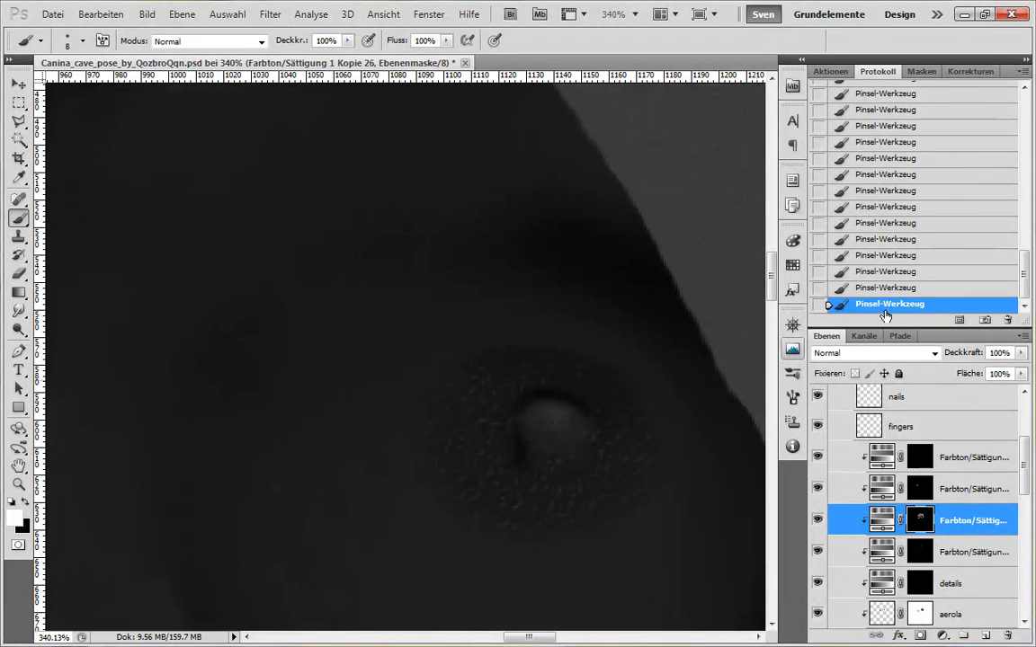
- Revert the last shading strokes beside the round detail and undo a trial white 8-pixel stroke on the Kopie 26 mask
left_click(890, 271)
right_click(531, 423)
key("Escape")
left_click_drag(550, 419, 513, 424)
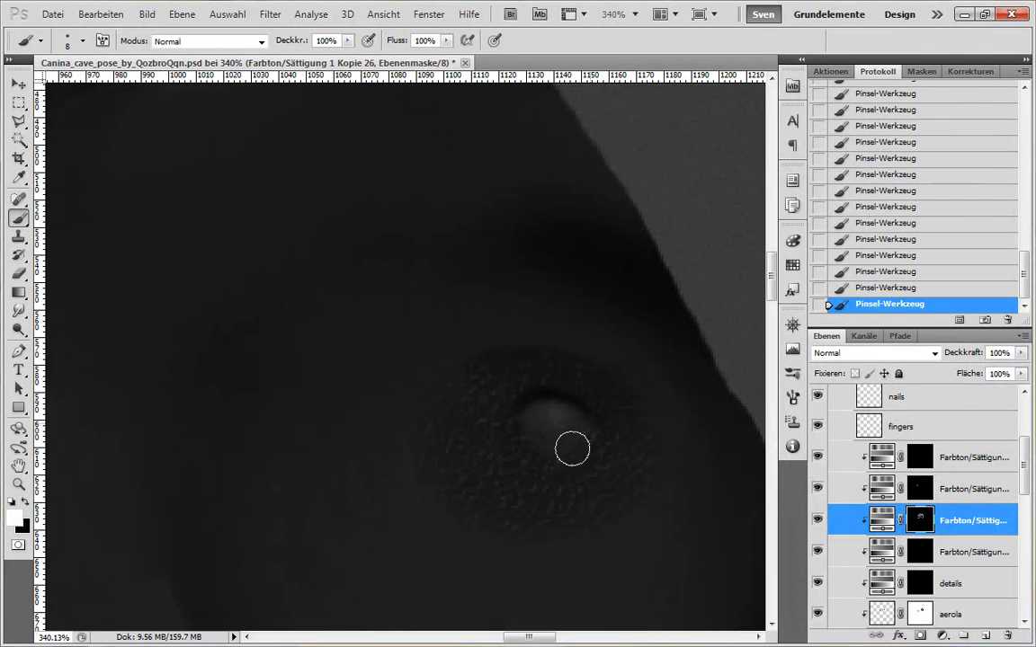
key("ctrl+z")
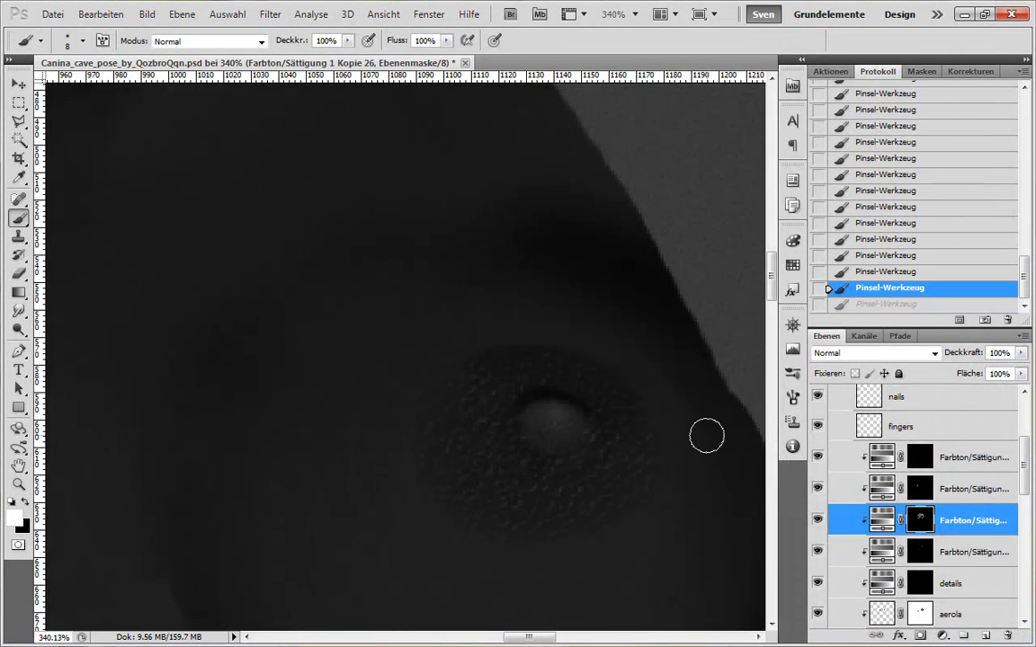
- Enlarge the brush to 25 pixels and shade around the textured oval's upper edge in white on the Kopie 26 mask
key("bracketright")
key("bracketright")
key("bracketright")
key("bracketright")
key("bracketright")
left_click_drag(504, 341, 430, 402)
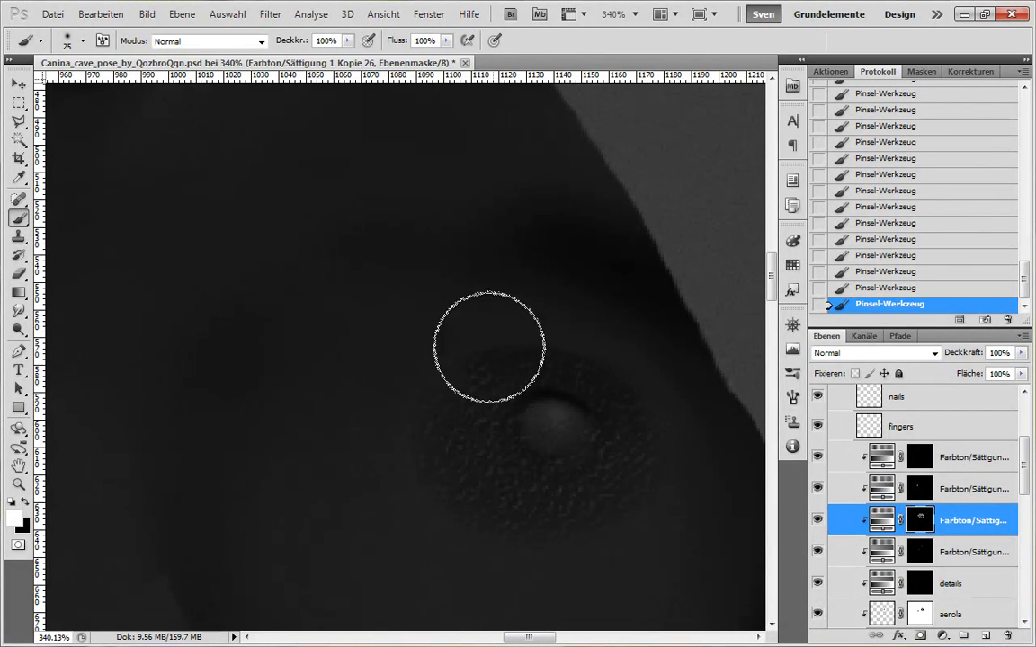
left_click_drag(612, 420, 583, 419)
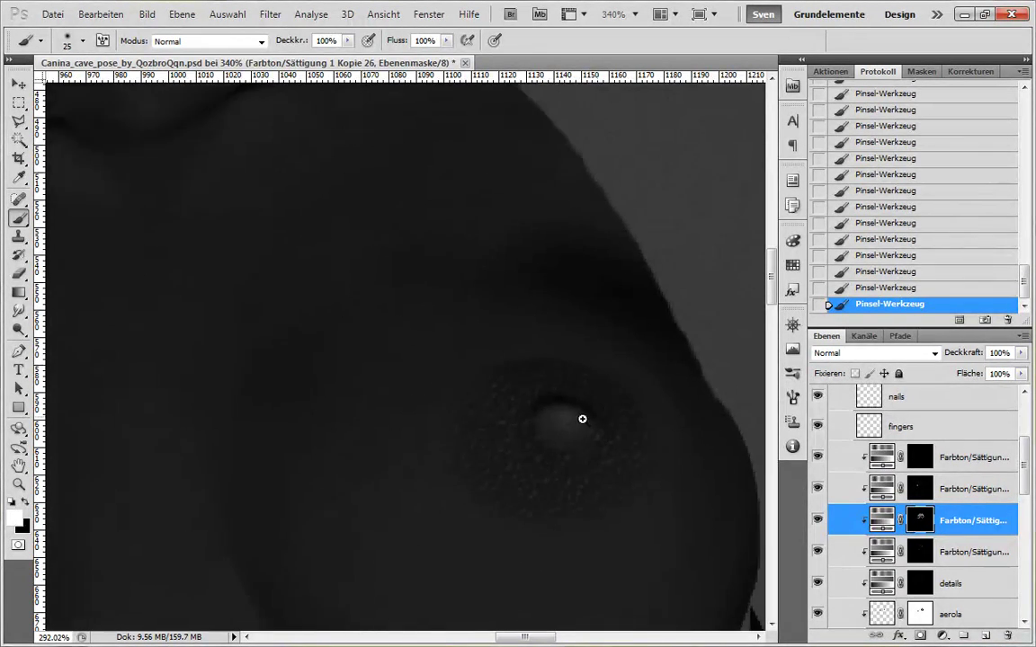
- Soften the shading above the oval in black on the Kopie 26 mask and select the aerola mask to fade the oval's edge
scroll(582, 419, "down", 2)
key("x")
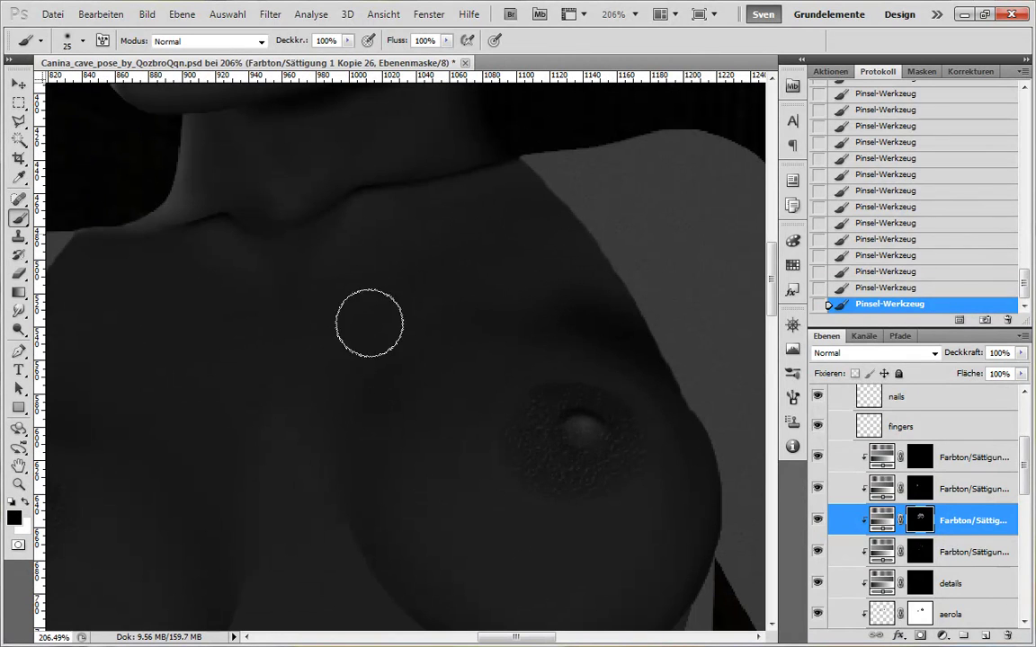
left_click_drag(511, 352, 490, 363)
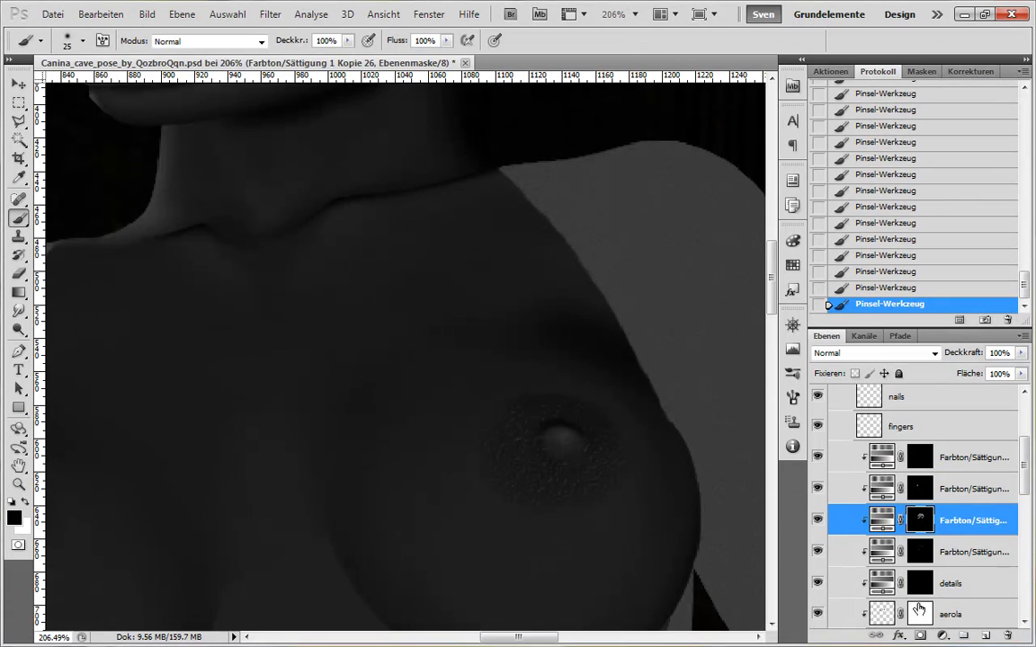
left_click(918, 611)
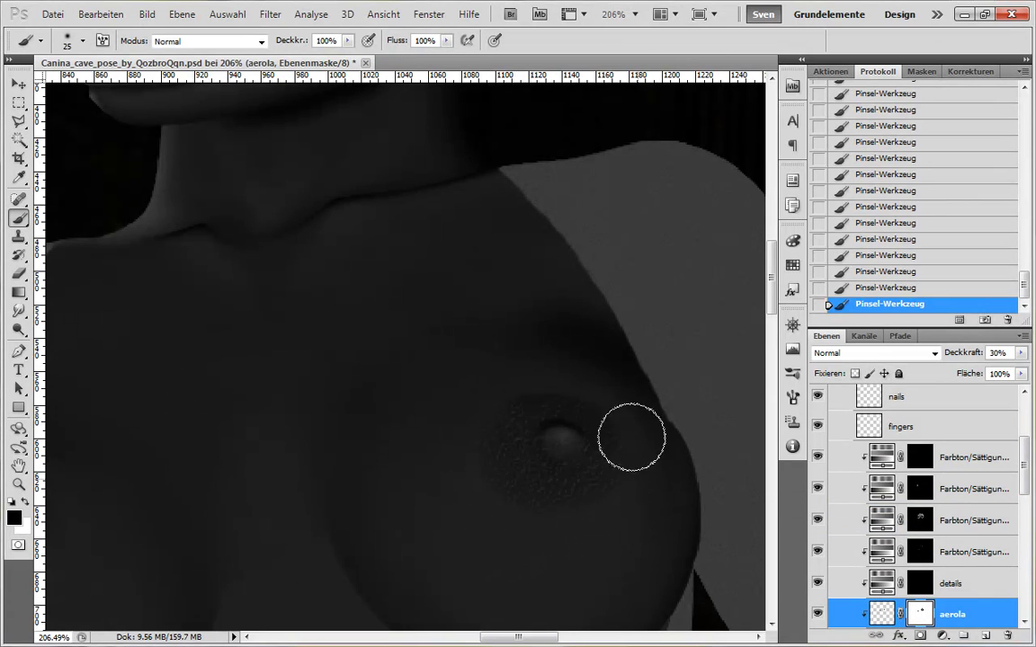
- Return to the Kopie 26 mask and soften the shading around the oval with the black 25-pixel brush
left_click(920, 522)
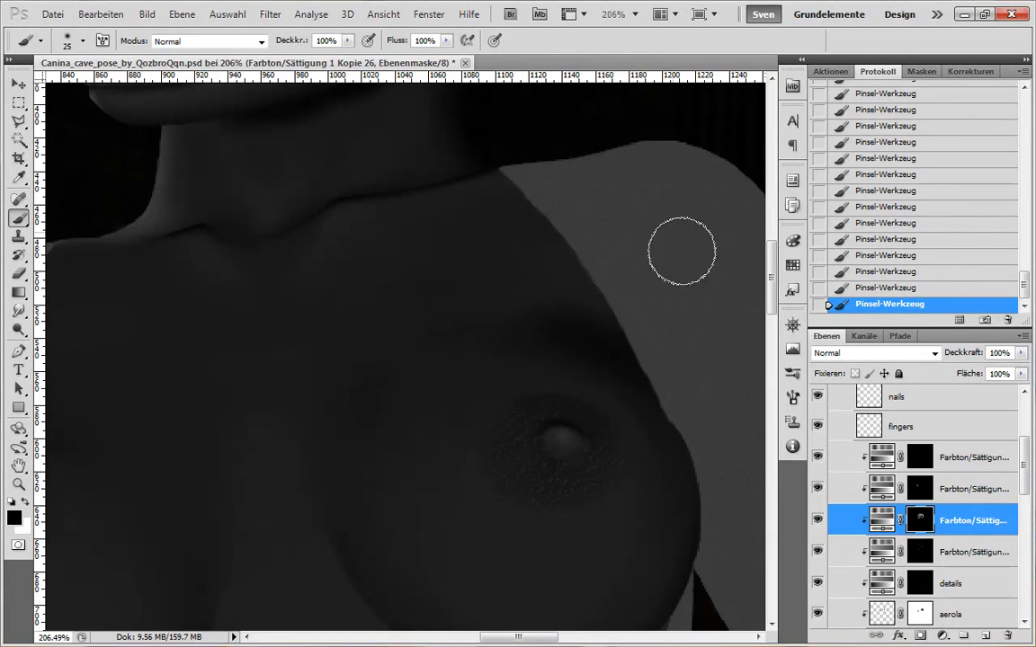
left_click_drag(679, 420, 645, 305)
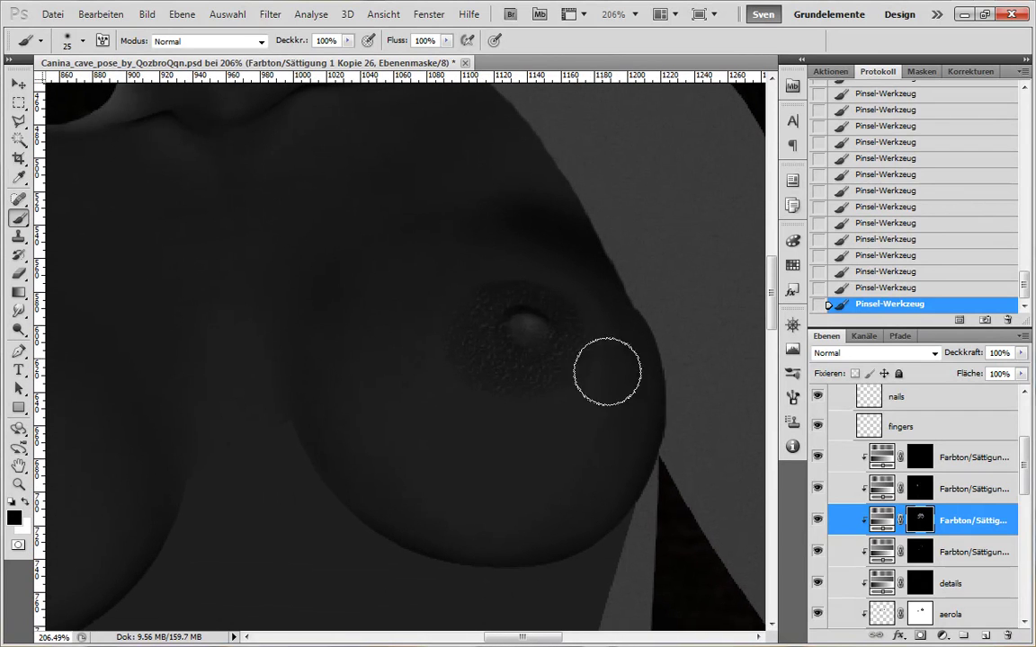
left_click_drag(608, 409, 537, 415)
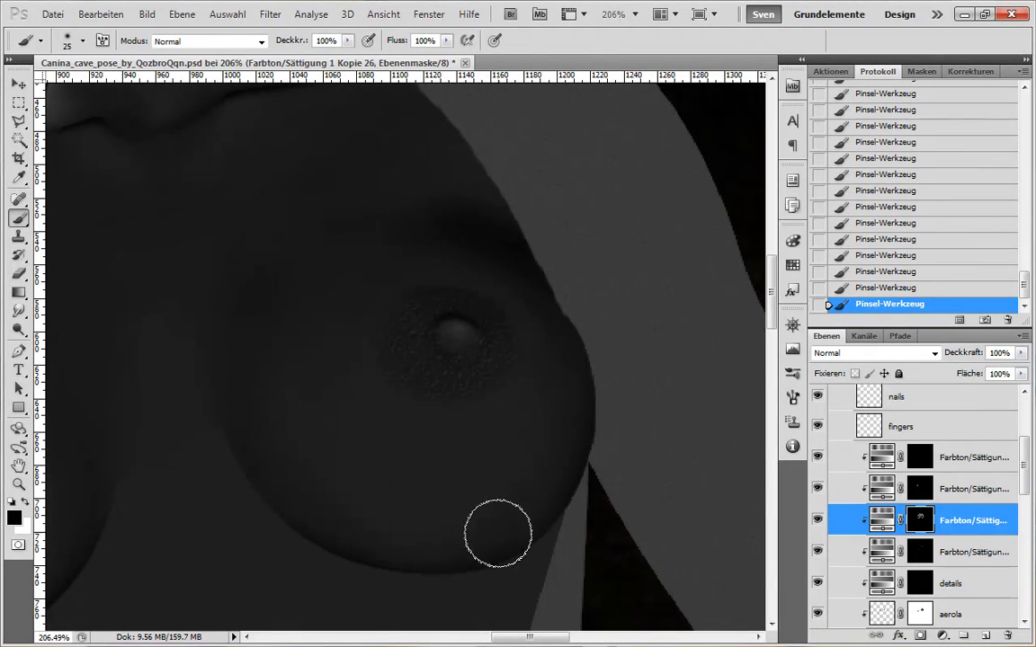
- Enlarge the brush to 90 pixels and broadly shade below the textured oval in white on the Kopie 26 mask
key("bracketright")
key("bracketright")
key("bracketright")
key("bracketright")
key("bracketright")
key("bracketright")
key("bracketright")
key("x")
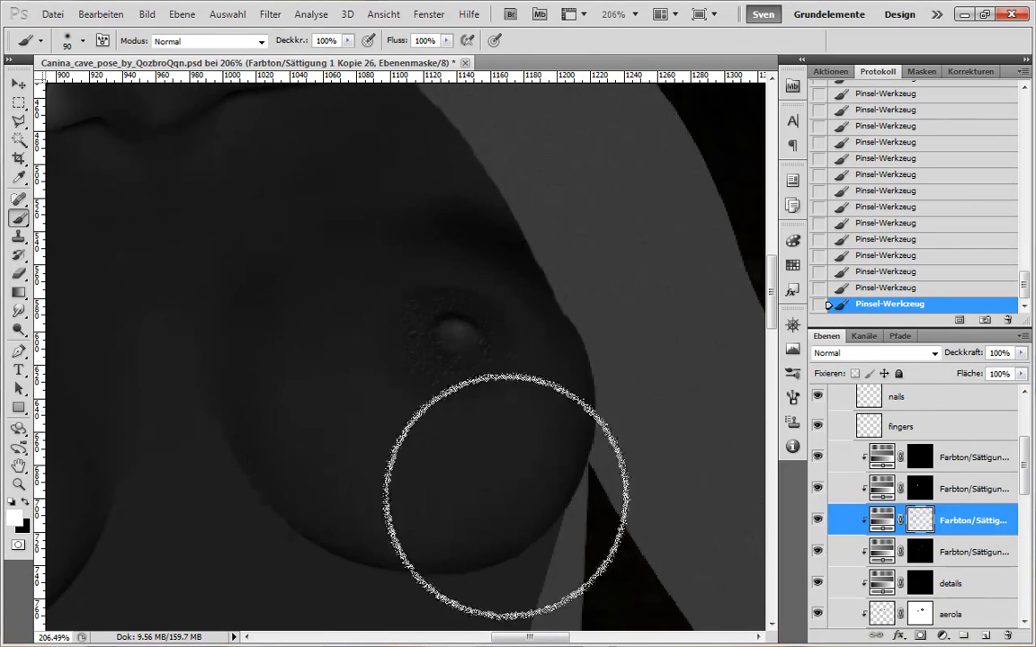
mouse_move(560, 494)
left_mouse_down()
mouse_move(526, 402)
mouse_move(530, 365)
left_mouse_up()
- Reduce the brush to 45 pixels and shade along the rounded form's outer and lower edges in white
key("bracketleft")
key("bracketleft")
key("bracketleft")
key("bracketleft")
key("bracketleft")
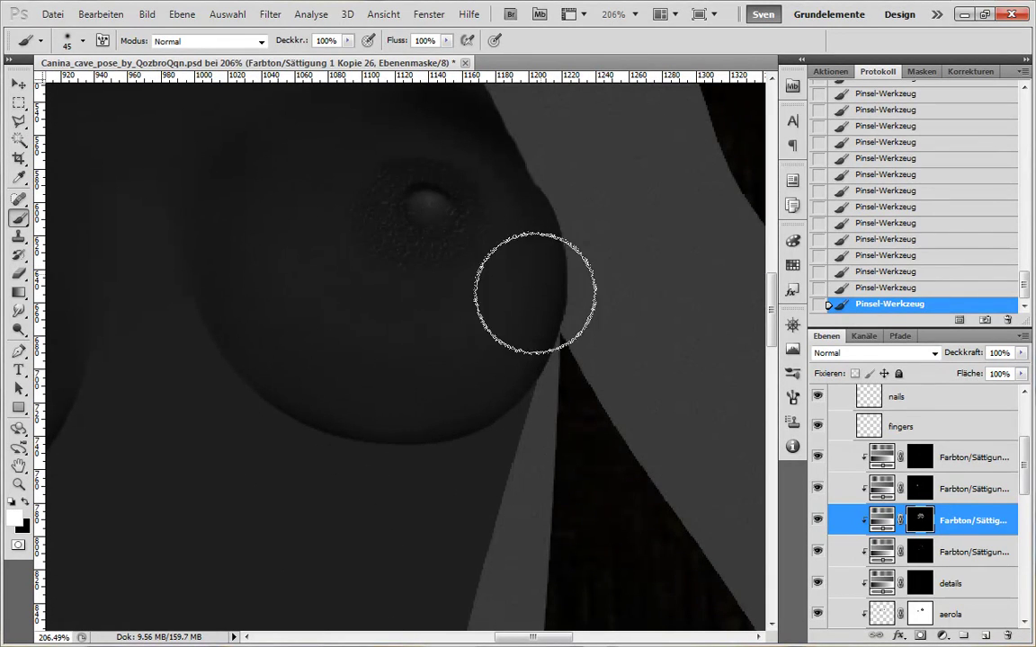
left_click_drag(335, 474, 473, 579)
- Soften the shading below and beside the textured oval with a black 30-pixel brush on the Kopie 26 mask
key("x")
key("bracketleft")
key("bracketleft")
key("bracketleft")
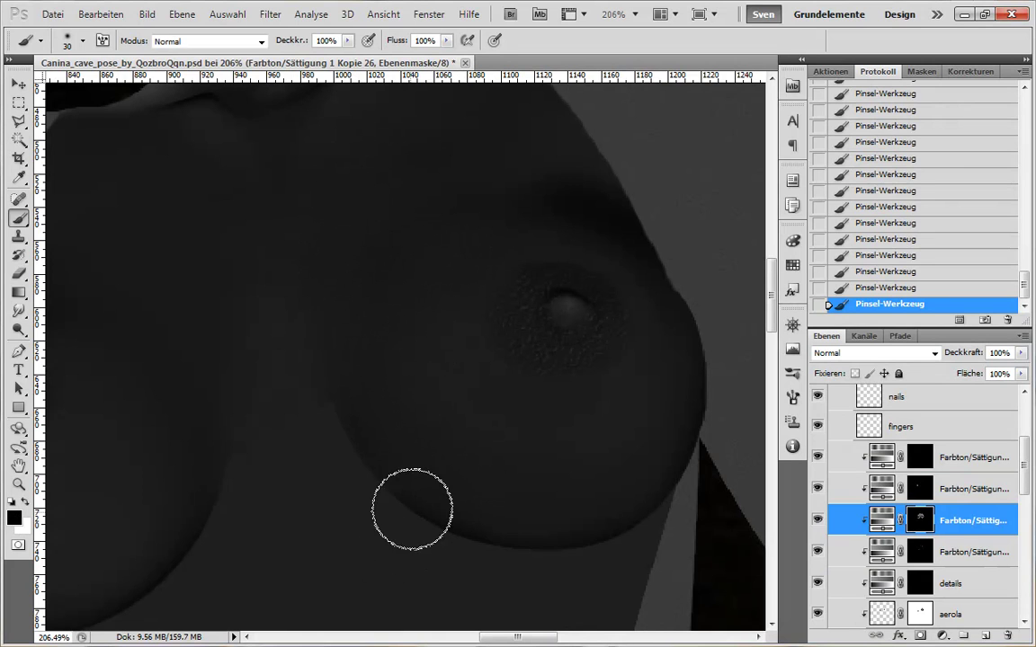
left_click_drag(420, 464, 476, 419)
left_click_drag(540, 337, 480, 431)
left_click_drag(442, 464, 634, 379)
left_click_drag(384, 445, 224, 592)
- Refine the soft shading across both sides of the chest on the Kopie 26 mask, alternating white and black with the 30-pixel brush
key("x")
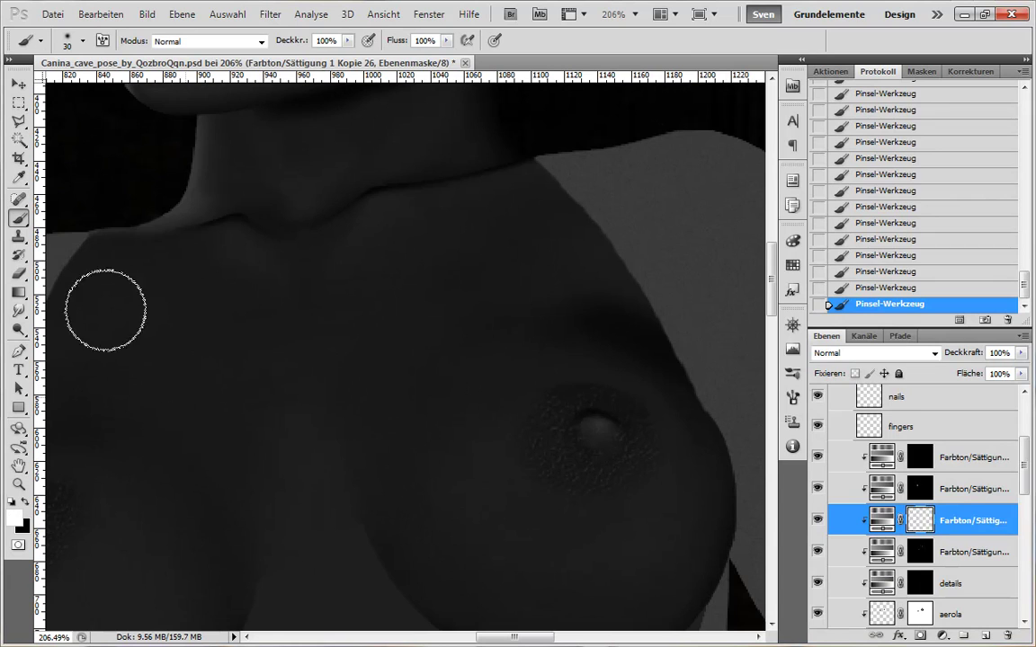
left_click_drag(454, 500, 517, 415)
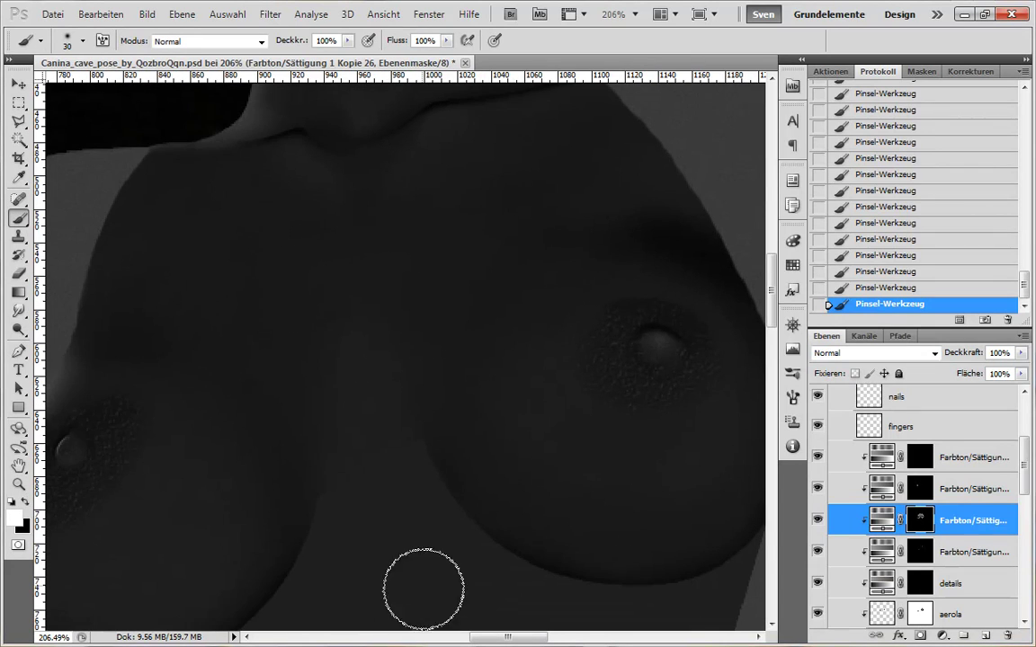
key("x")
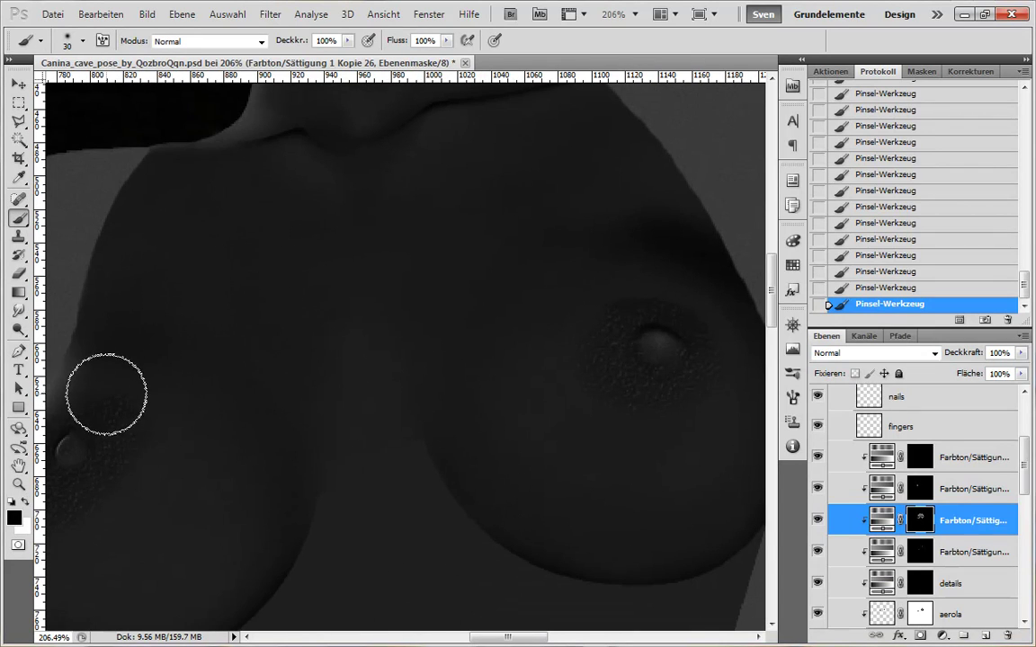
mouse_move(406, 460)
left_mouse_down()
mouse_move(433, 398)
mouse_move(471, 375)
left_mouse_up()
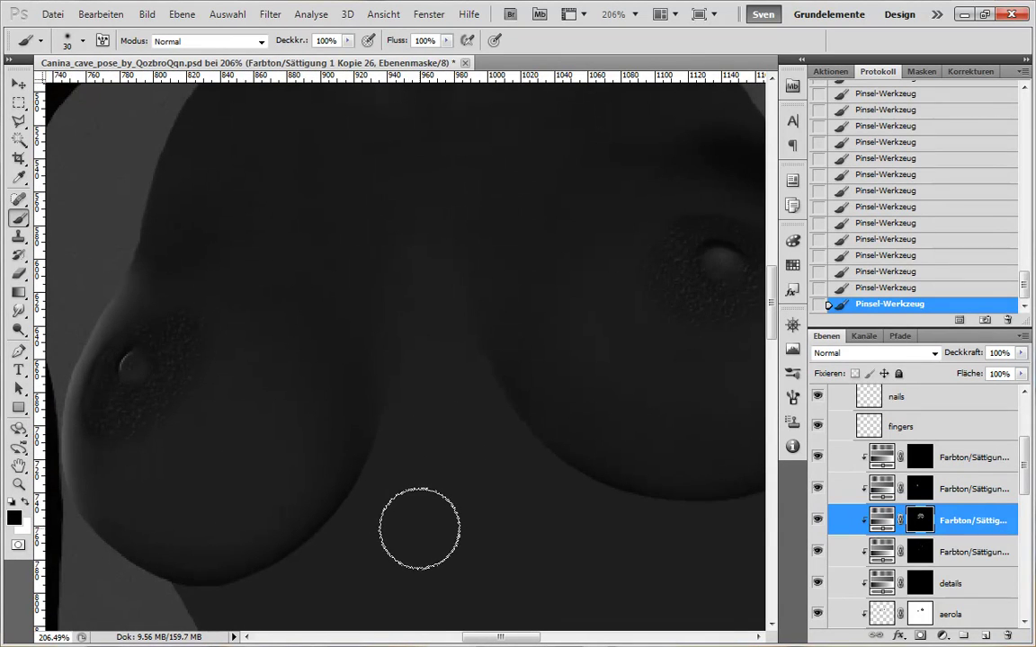
left_click_drag(218, 320, 247, 311)
left_click_drag(232, 478, 193, 441)
key("x")
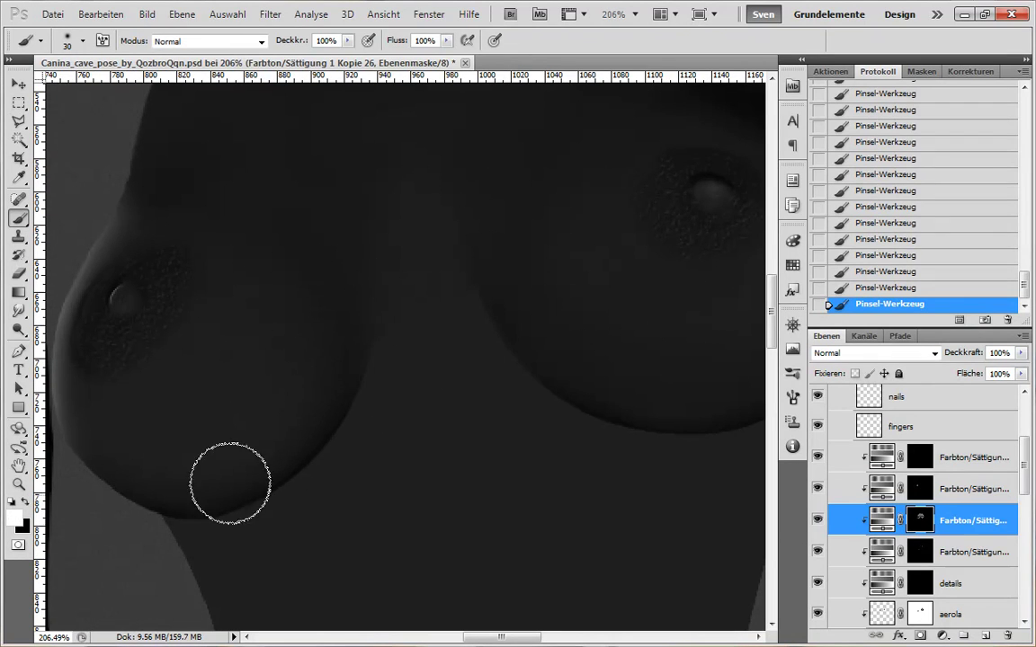
key("x")
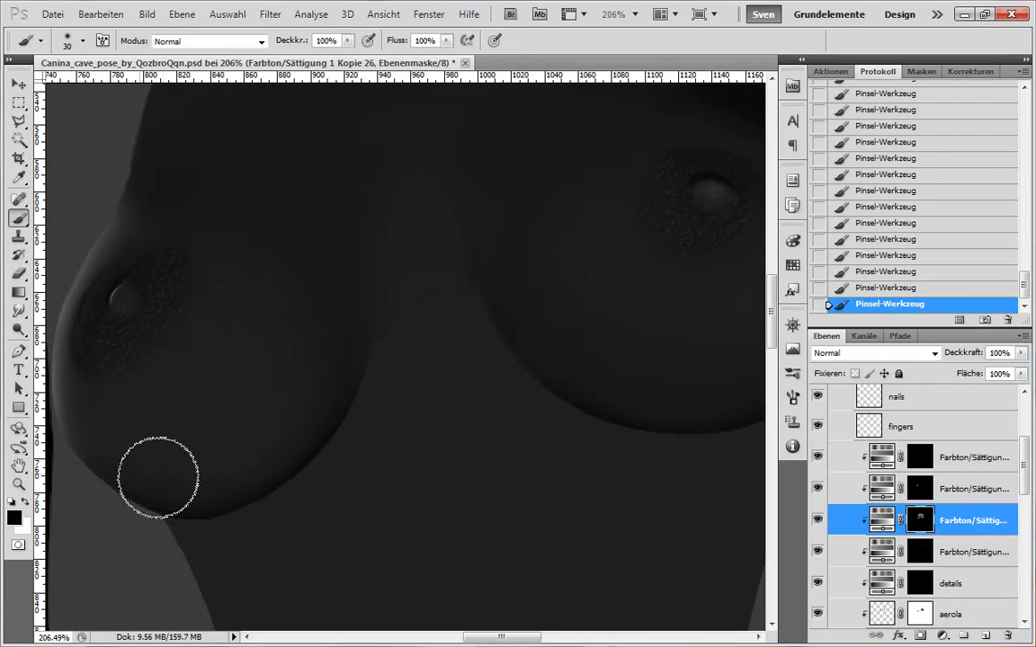
- Enlarge the brush to 80 pixels and broadly shade the rounded forms in white on the Kopie 26 mask
key("]")
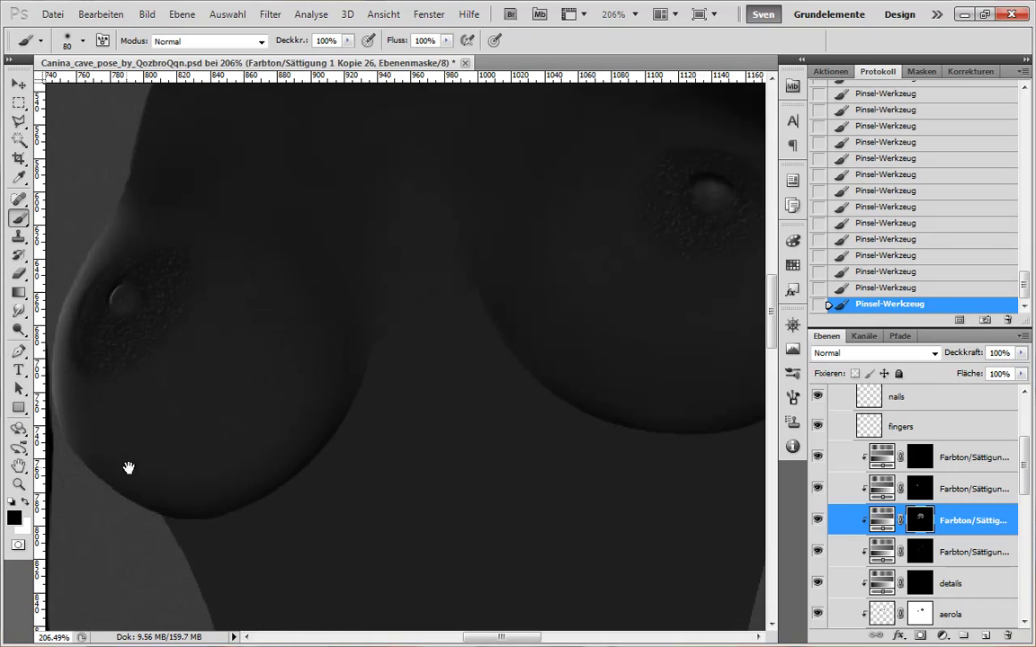
left_click_drag(127, 468, 200, 458)
key("]")
key("]")
key("]")
key("]")
key("x")
left_click_drag(511, 525, 400, 559)
left_click_drag(473, 503, 289, 566)
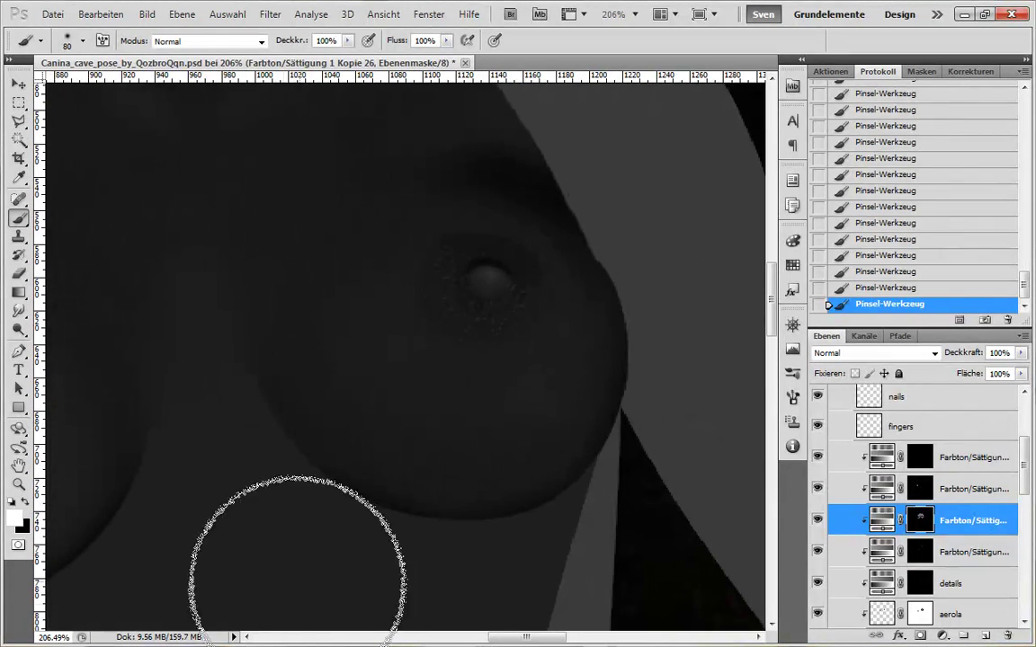
- Reduce the brush to 60 pixels and soften the shading below the right textured oval in black on the Kopie 26 mask
key("bracketleft")
key("bracketleft")
key("x")
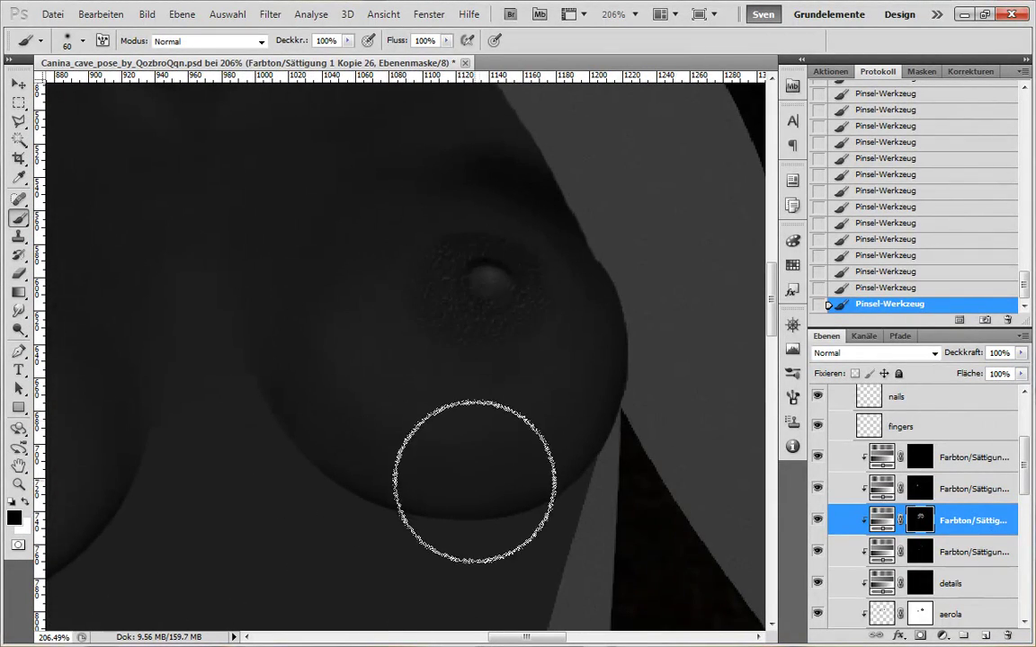
left_click_drag(402, 461, 348, 524)
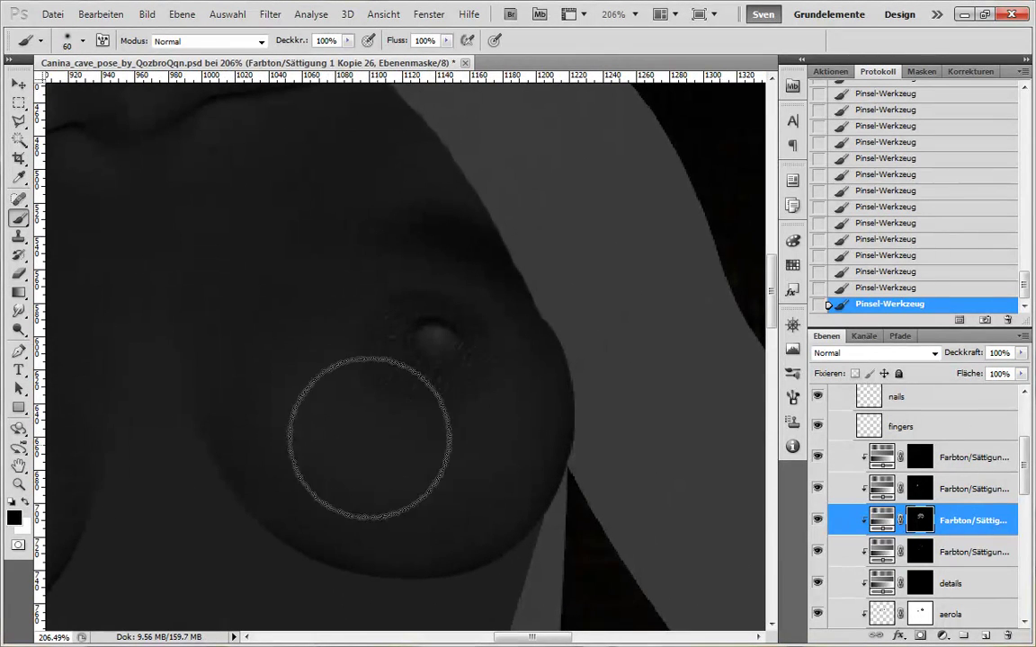
key("x")
key("x")
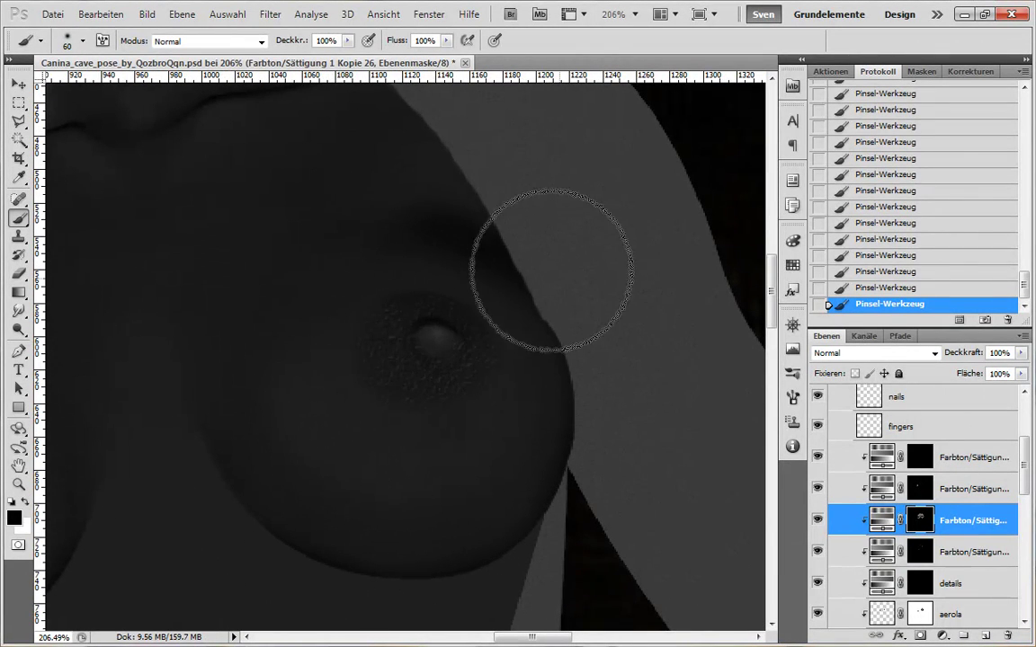
- Toggle the visibility of the Hue/Saturation layers directly above and below Kopie 26 to compare their shading
left_click(817, 489)
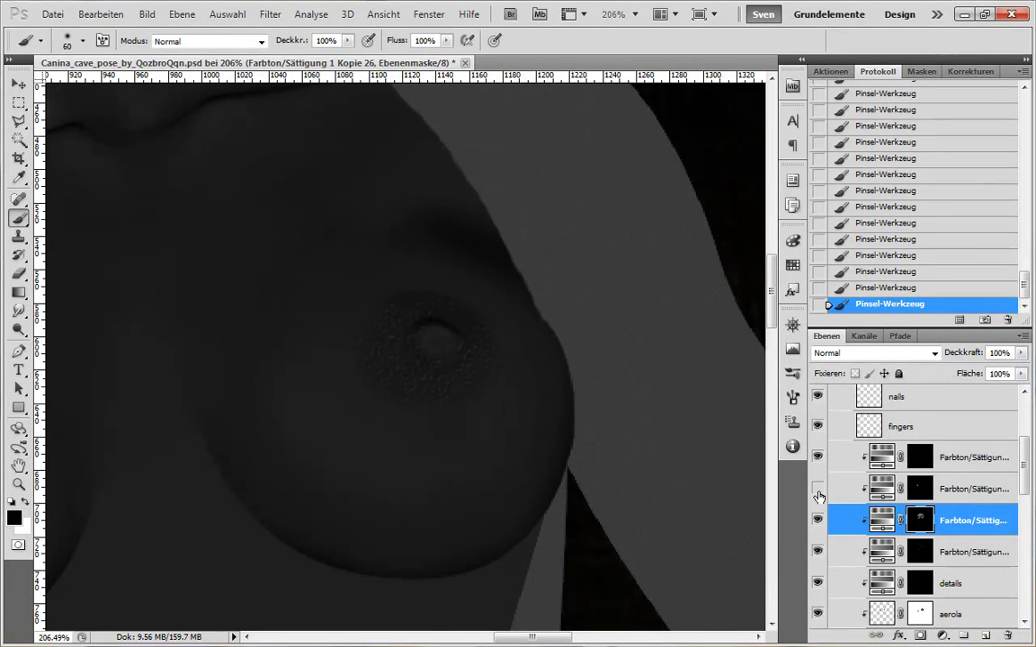
left_click(818, 551)
key("x")
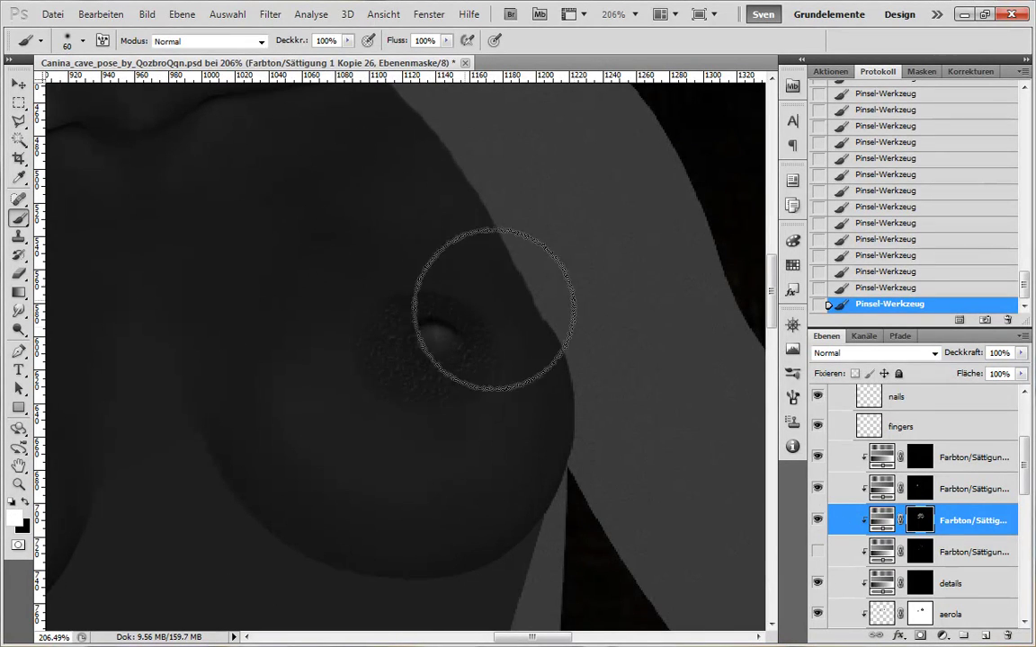
left_click(817, 552)
- Blend the shadow above the right textured oval on the Kopie 28 mask with the 60-pixel brush and compare it with the layer hidden
left_click(920, 551)
key("x")
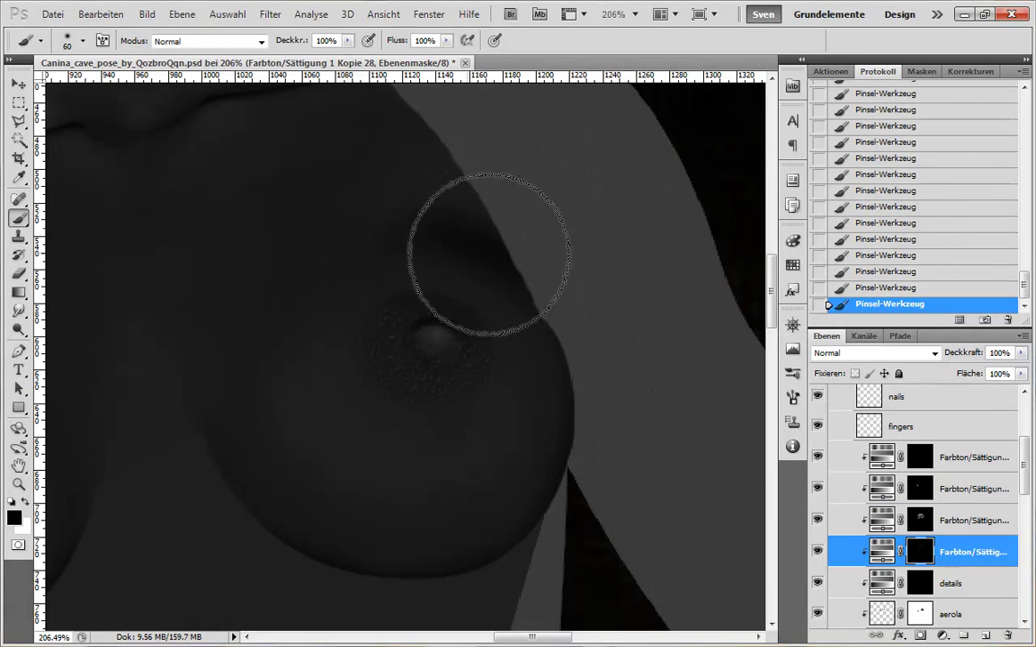
mouse_move(489, 255)
left_mouse_down()
mouse_move(485, 195)
mouse_move(465, 197)
left_mouse_up()
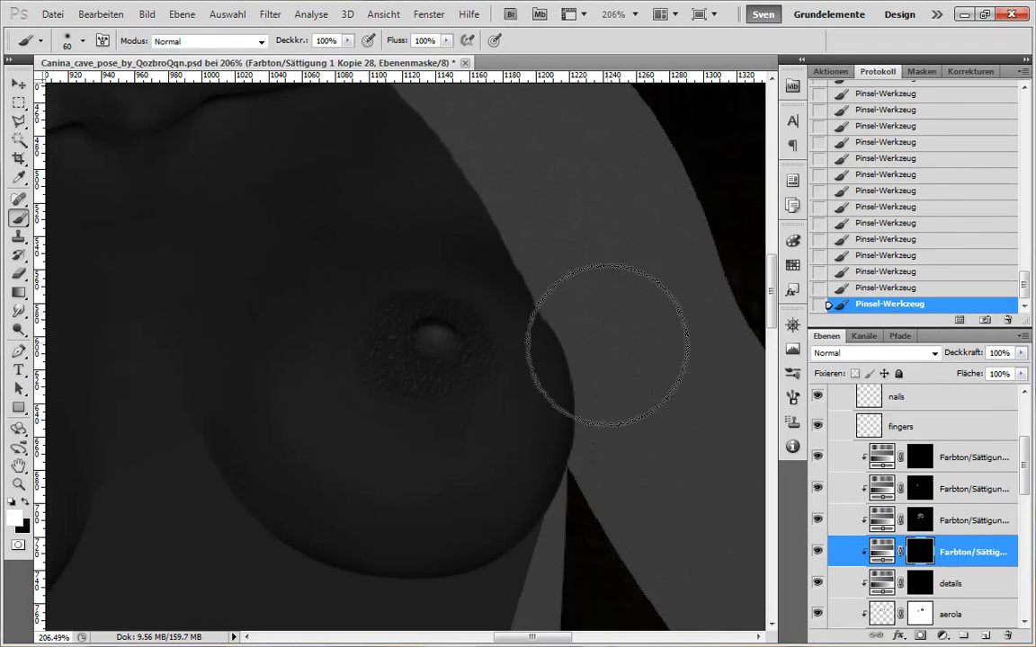
left_click(817, 551)
key("x")
left_click(819, 553)
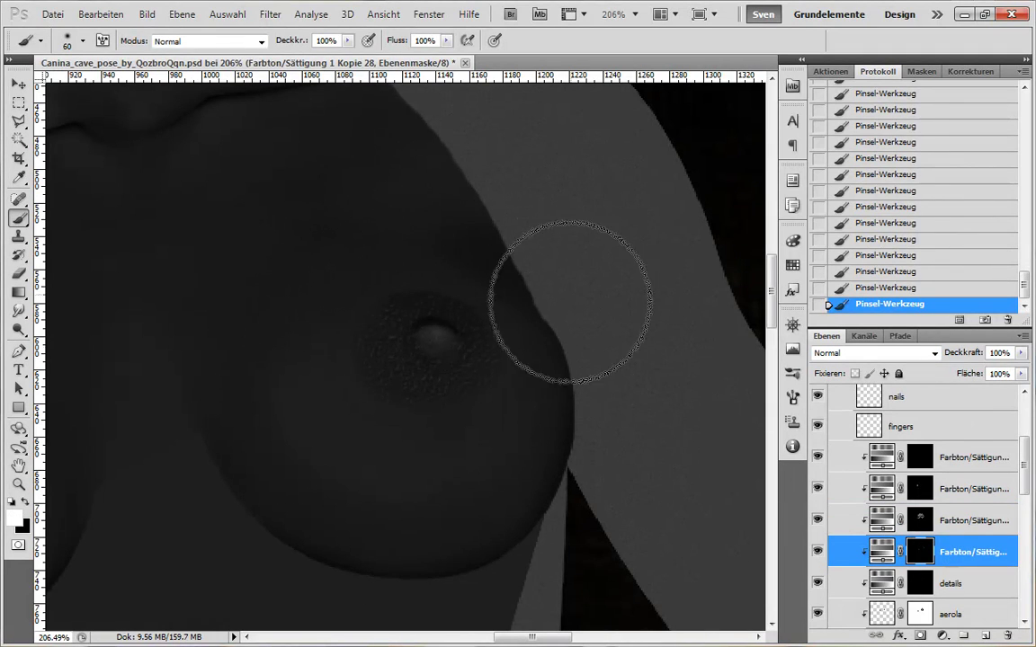
- Reduce the brush to 1 pixel and paint a thin white highlight along the left textured oval's outer rim on the Kopie 21 mask
mouse_move(422, 485)
left_mouse_down()
mouse_move(758, 365)
mouse_move(737, 463)
left_mouse_up()
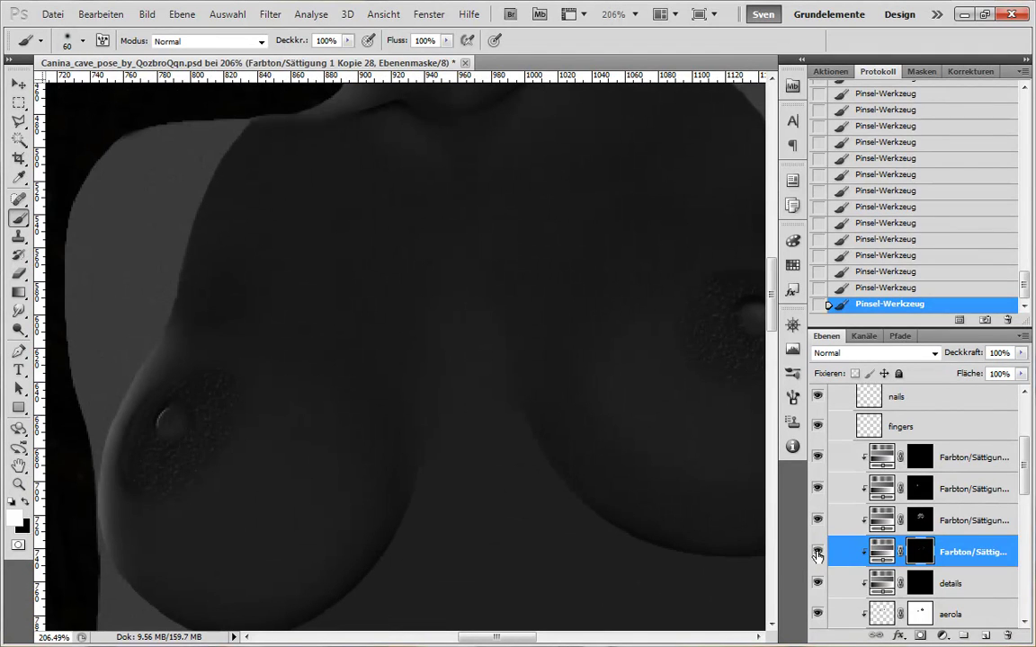
key("bracketleft")
key("bracketleft")
key("bracketleft")
key("bracketleft")
key("bracketleft")
key("bracketleft")
key("bracketleft")
key("bracketleft")
key("bracketleft")
key("bracketleft")
key("bracketleft")
key("bracketleft")
key("bracketleft")
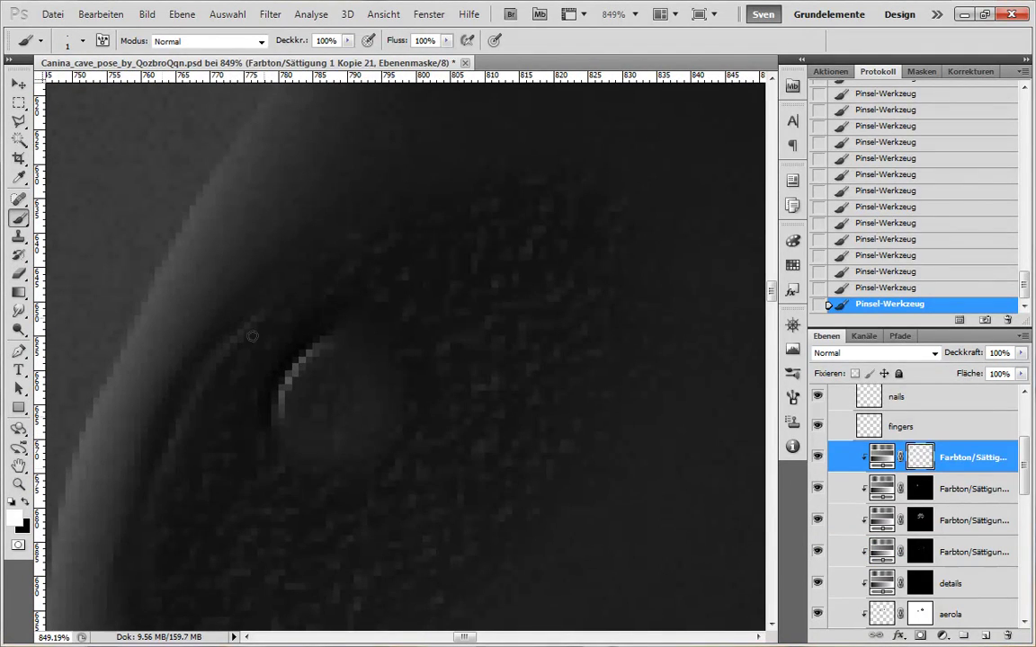
scroll(311, 285, "down", 6)
scroll(210, 360, "up", 3)
key("x")
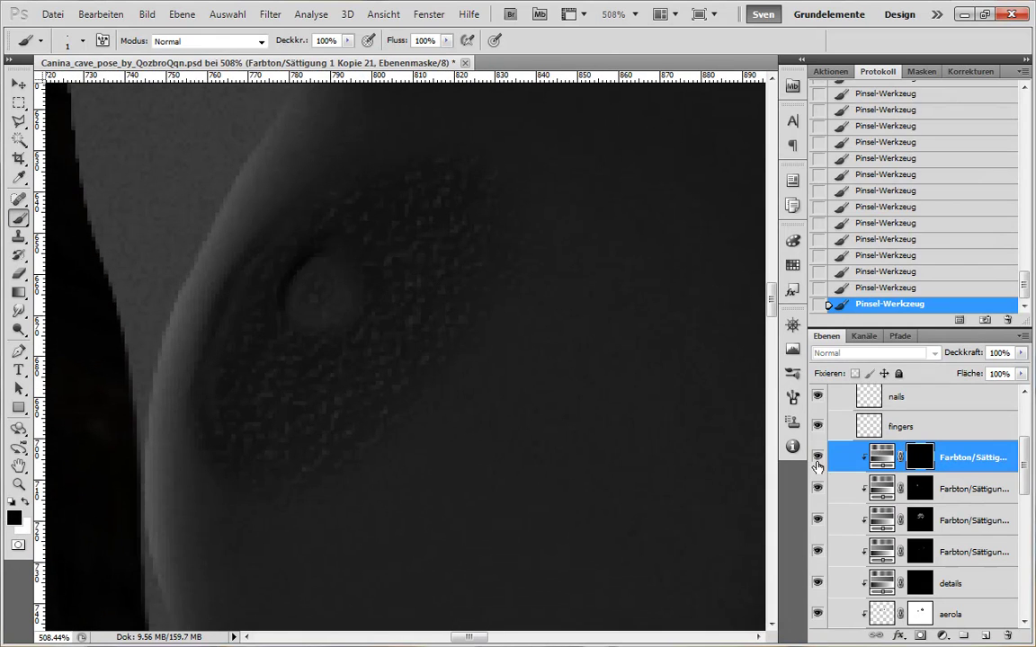
- Soften the rim shading on the Kopie 25 mask with a black 4-pixel brush, and refine the thin highlight on the Kopie 21 mask at 1 pixel
left_click(850, 490)
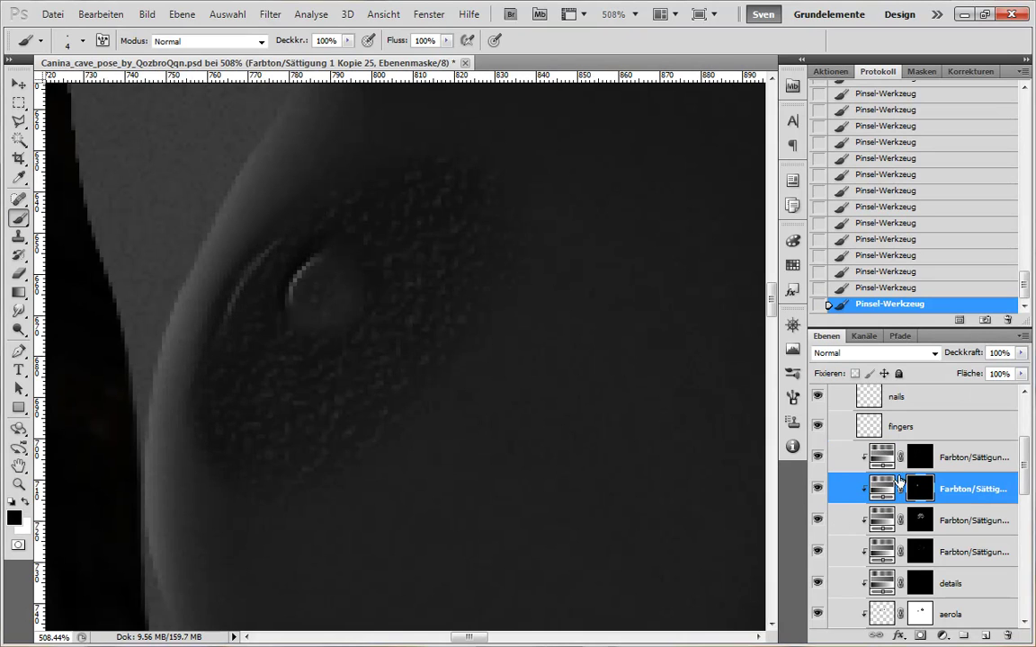
left_click(944, 463)
key("x")
key("bracketleft")
key("bracketleft")
key("bracketleft")
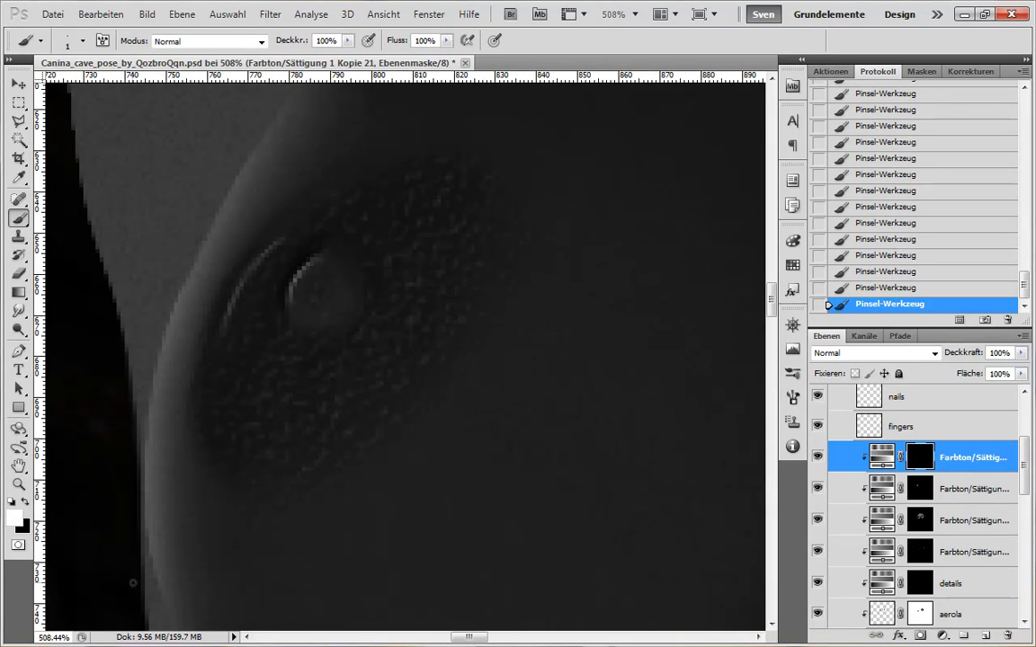
scroll(265, 422, "down", 5)
scroll(255, 405, "up", 6)
key("x")
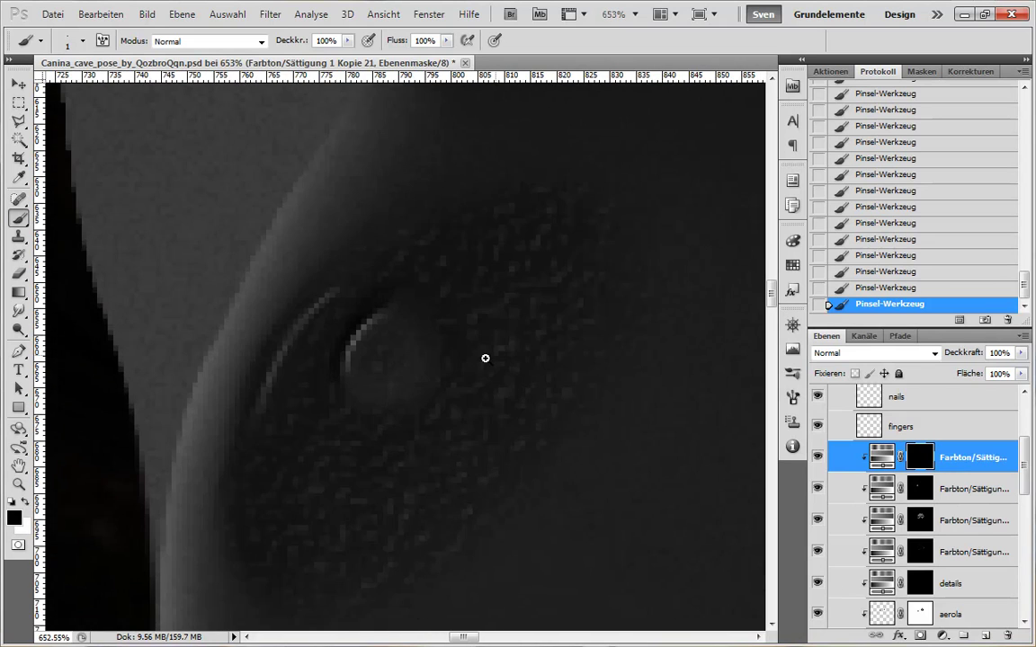
left_click_drag(485, 358, 295, 371)
- Add fine white touches beside the rim highlight on the Kopie 28 and details masks with brushes of 1 to 3 pixels
key("x")
key("alt+bracketleft")
key("alt+bracketleft")
key("alt+bracketleft")
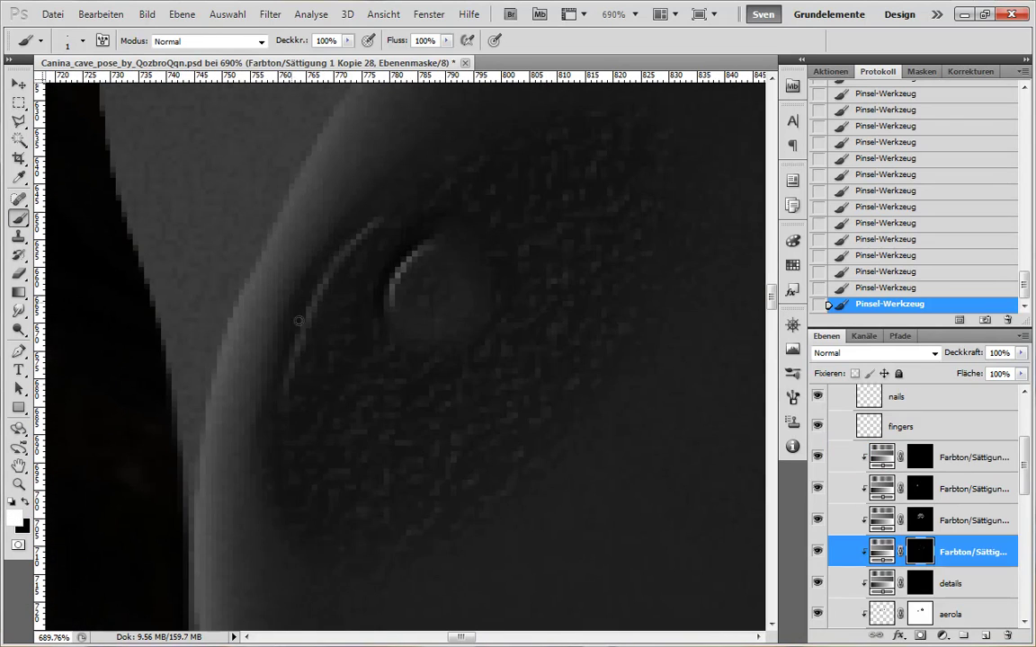
key("alt+bracketleft")
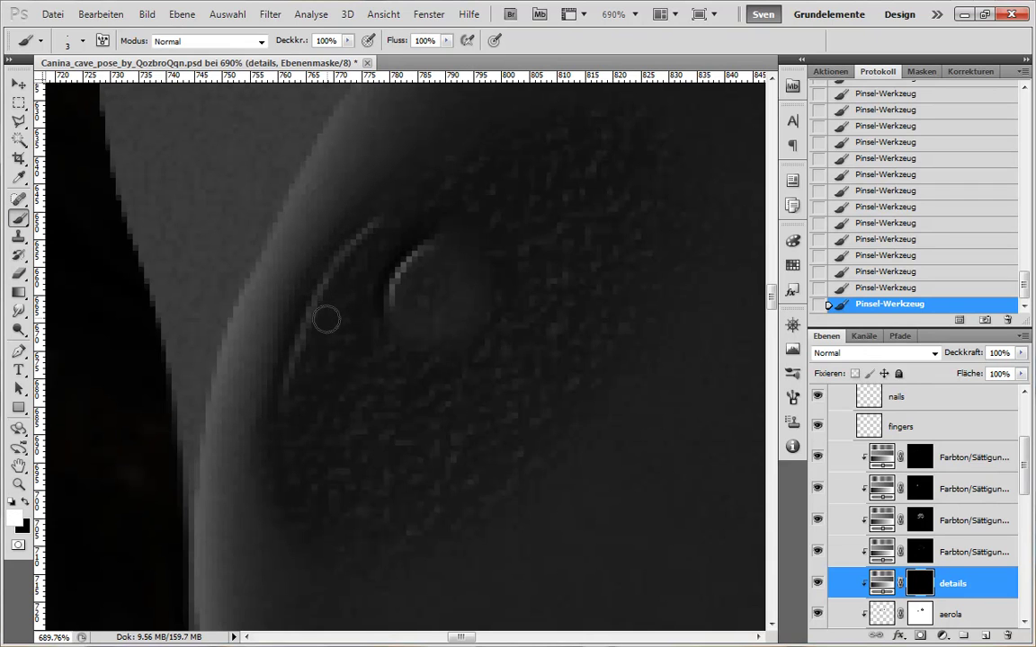
scroll(322, 326, "down", 5)
scroll(225, 364, "up", 7)
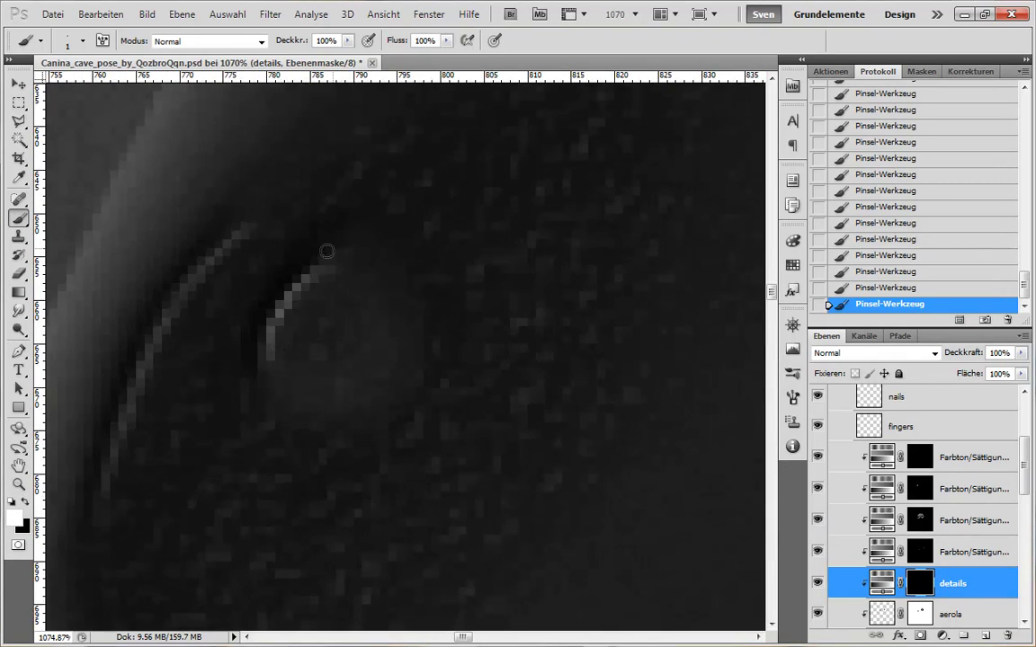
- Refine the right oval's round detail on the details mask in white at 1 pixel and on the Kopie 25 mask in black at 5 pixels
scroll(251, 363, "down", 9)
left_click_drag(729, 369, 456, 470)
scroll(457, 470, "up", 9)
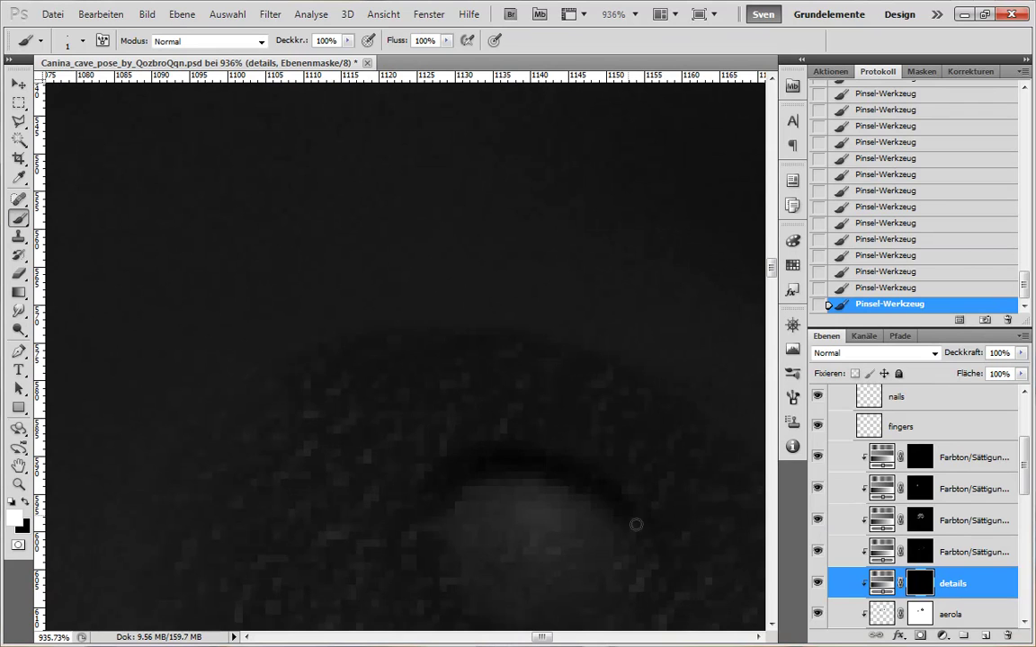
left_click_drag(631, 522, 471, 394)
key("alt+bracketright")
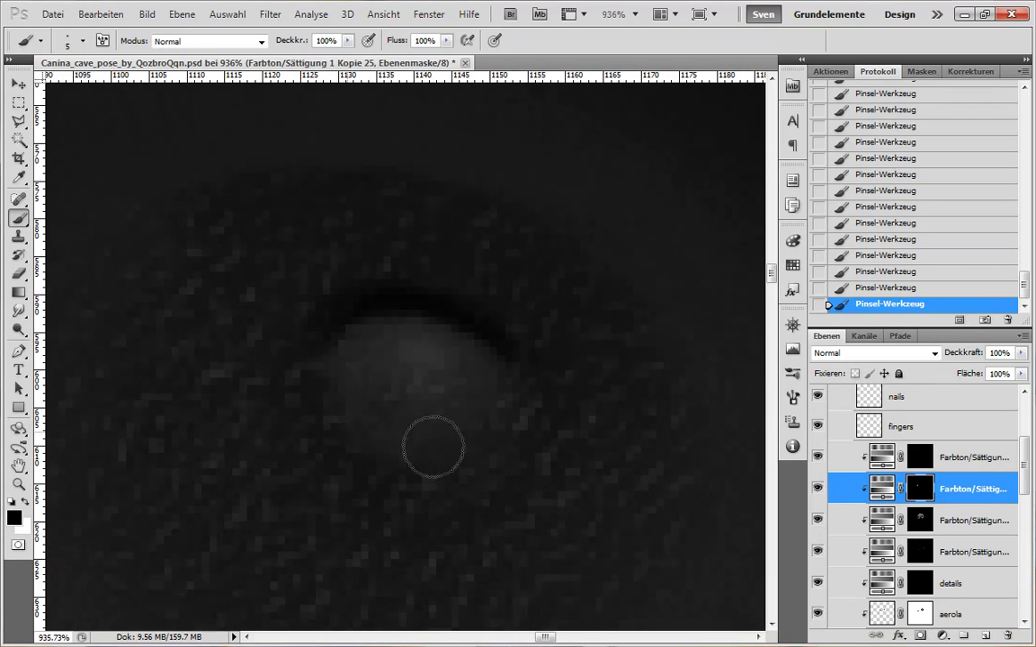
scroll(422, 504, "down", 5)
scroll(449, 501, "up", 4)
- Return to the Kopie 26 mask, enlarge the brush to 15 pixels and blend the shading around the right oval's round detail
left_click(920, 614)
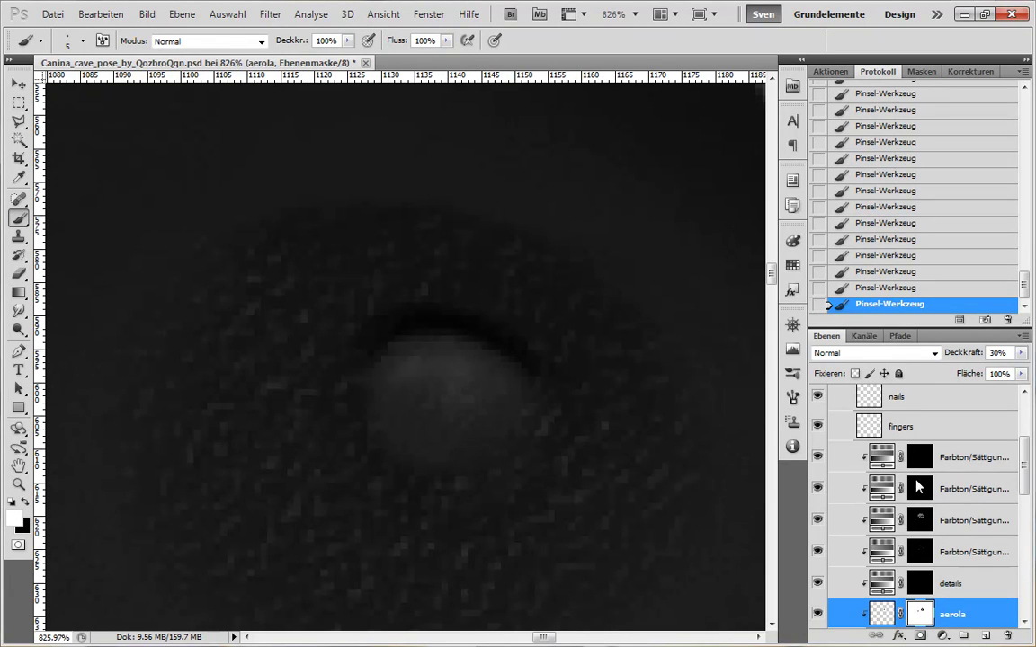
key("alt+bracketright")
key("alt+bracketright")
key("alt+bracketright")
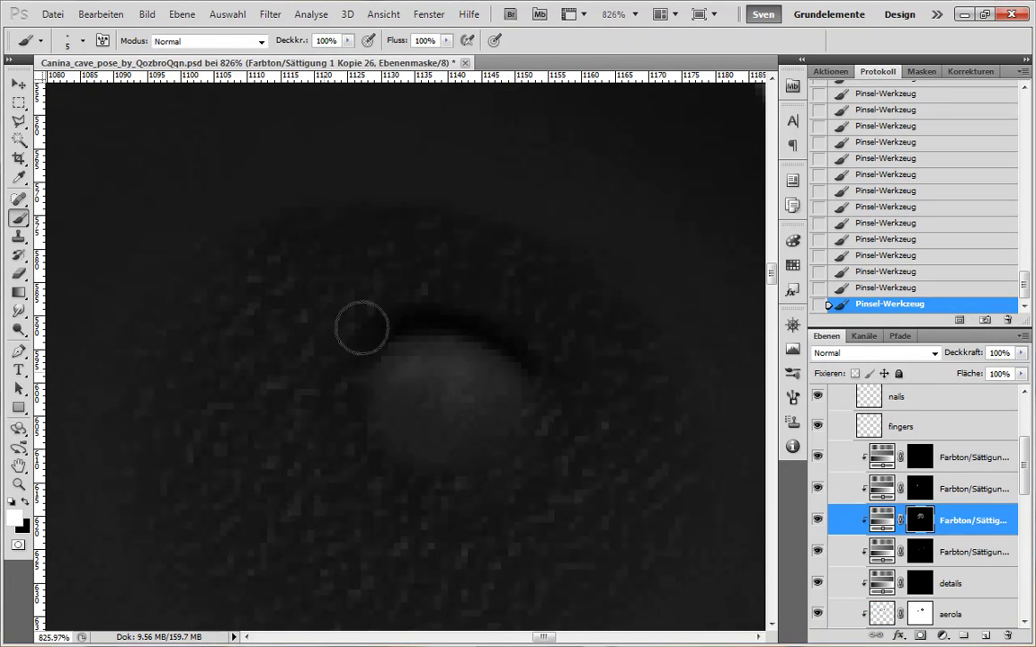
key("bracketright")
key("bracketright")
key("bracketright")
key("bracketright")
key("bracketright")
key("bracketright")
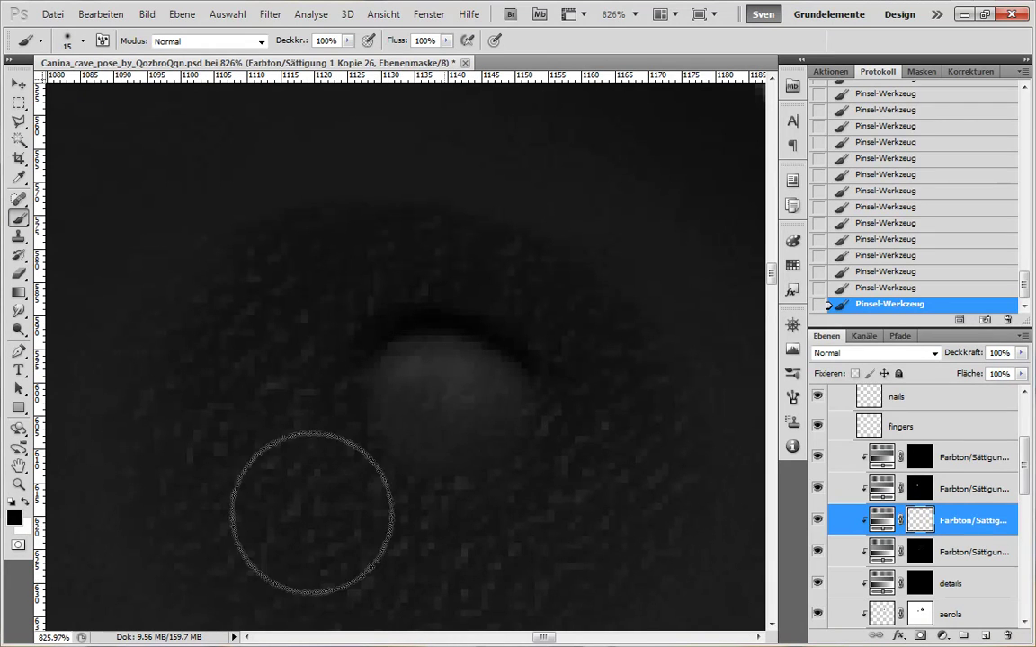
- Soften the shading along the collarbone crease below the neck on the Kopie 28 mask with the black 15-pixel brush
scroll(627, 564, "down", 6)
scroll(429, 487, "down", 2)
scroll(381, 347, "up", 6)
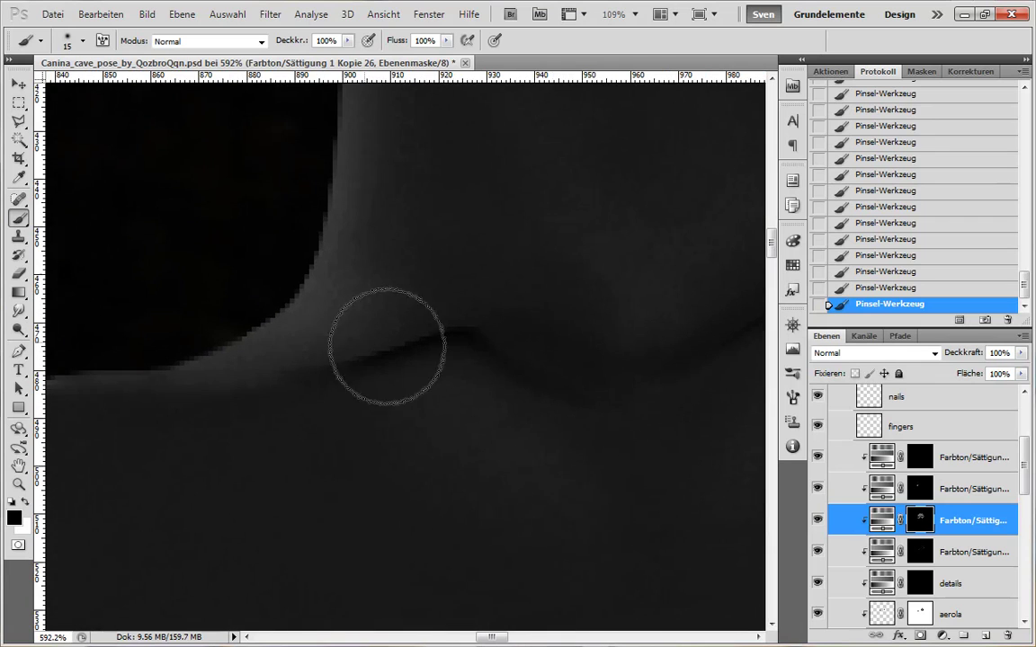
left_click(958, 550)
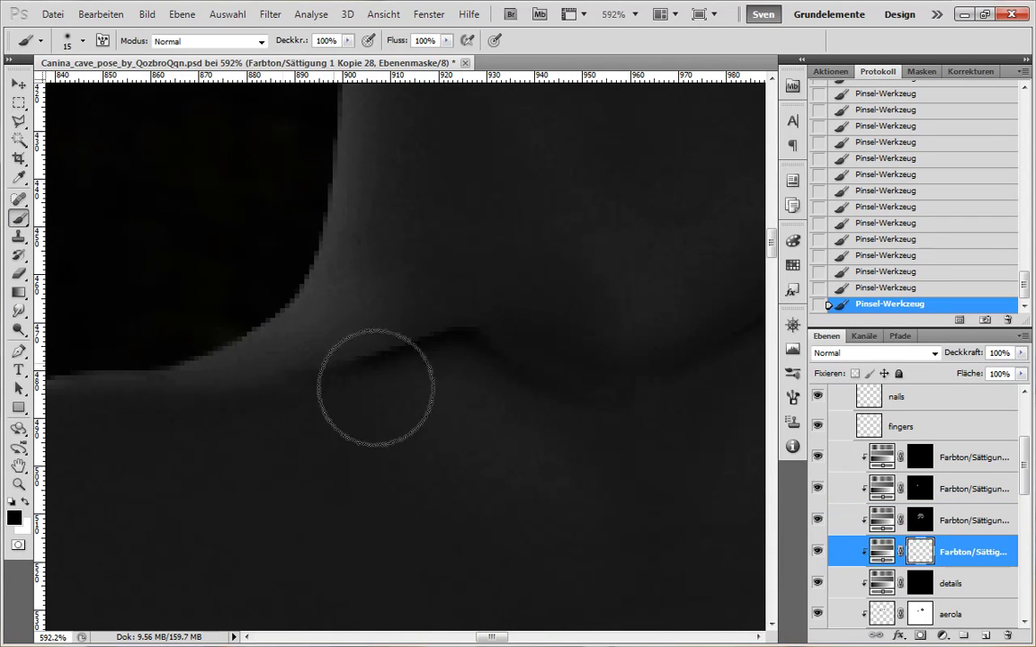
scroll(369, 381, "down", 4)
scroll(550, 527, "up", 4)
scroll(518, 379, "down", 4)
scroll(340, 466, "down", 5)
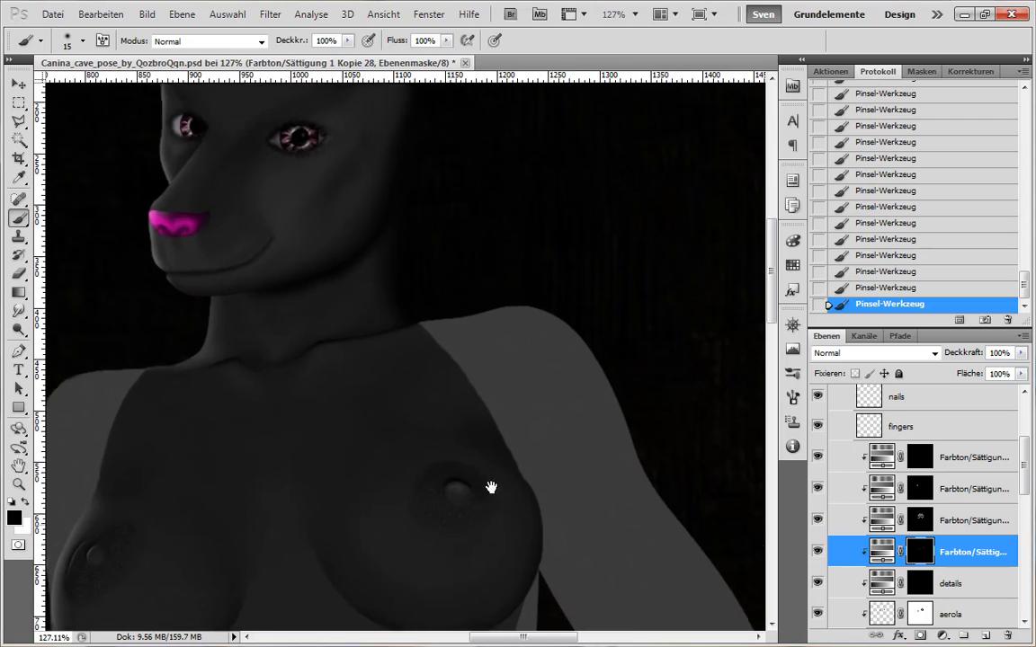
mouse_move(491, 487)
left_mouse_down()
mouse_move(493, 346)
mouse_move(567, 339)
left_mouse_up()
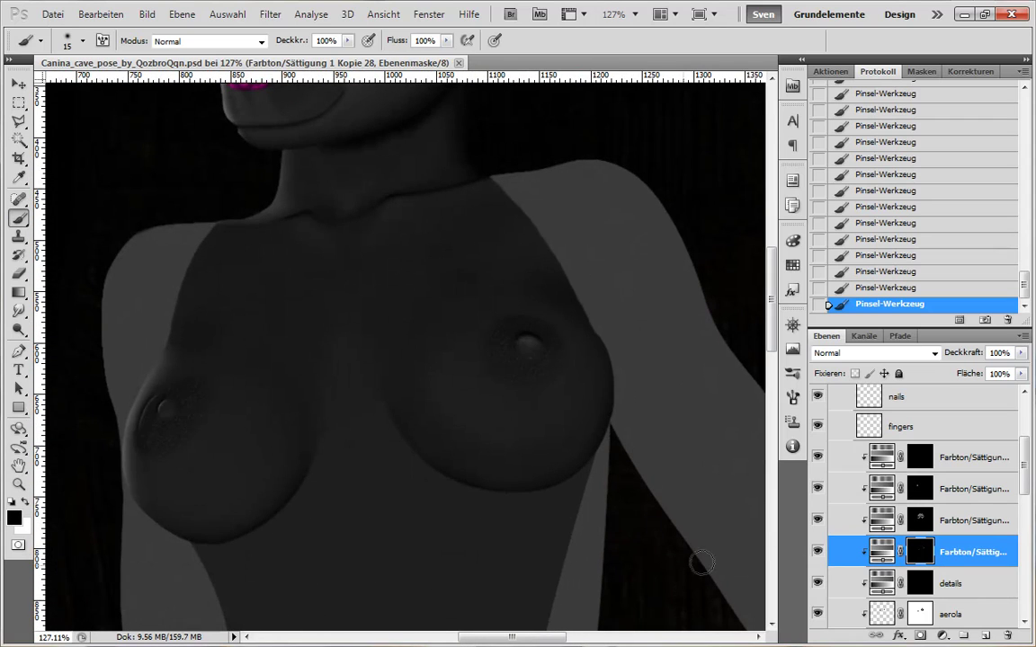
- Duplicate the four finished Hue/Saturation shading layers and place the copies directly below the arms_leftleg layer
mouse_move(1023, 484)
left_mouse_down()
mouse_move(1023, 499)
mouse_move(1026, 470)
mouse_move(1022, 562)
mouse_move(1021, 441)
left_mouse_up()
left_click(974, 580)
left_click(972, 492, "ctrl")
left_click(974, 459, "ctrl")
left_click(972, 430, "ctrl")
left_click(974, 398, "ctrl")
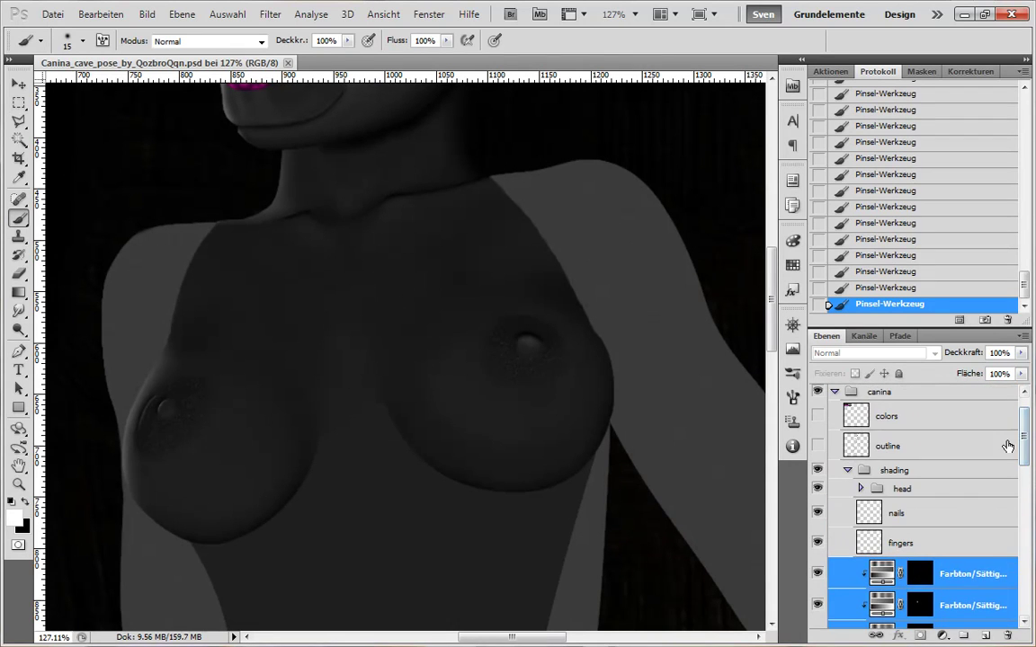
left_click_drag(962, 632, 977, 517)
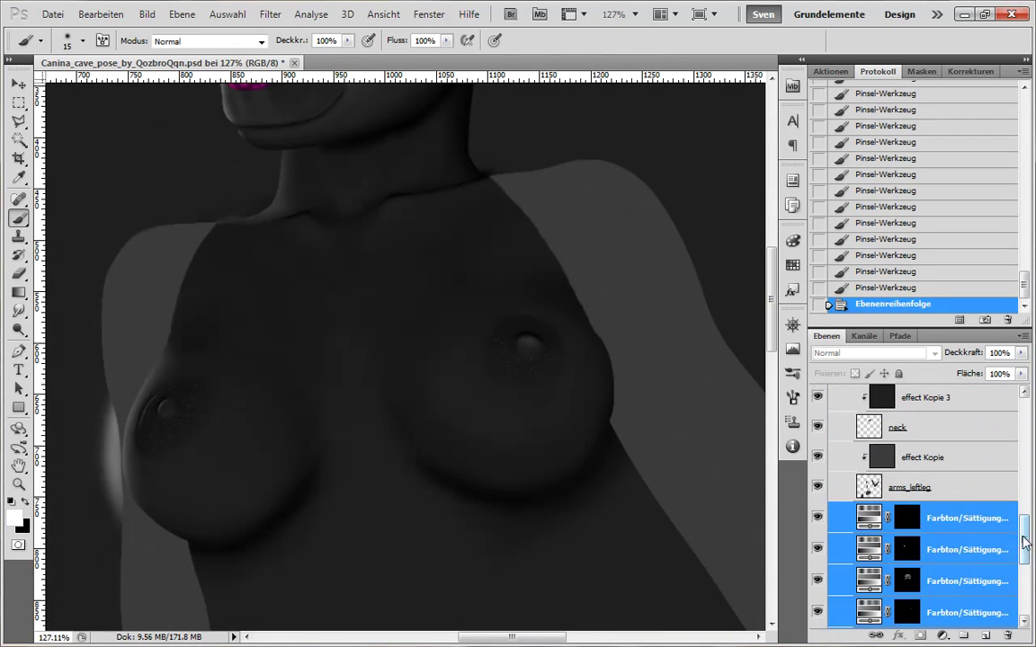
- Clip the copied shading layers and the effect layers to the belly layer, and move effect Kopie 5 directly above belly
left_click_drag(1025, 543, 1023, 565)
left_click(911, 550)
left_click(911, 546, "alt")
left_click(919, 515, "alt")
left_click(928, 484, "alt")
left_click(936, 454, "alt")
left_click(943, 422, "alt")
left_click_drag(967, 536, 958, 600)
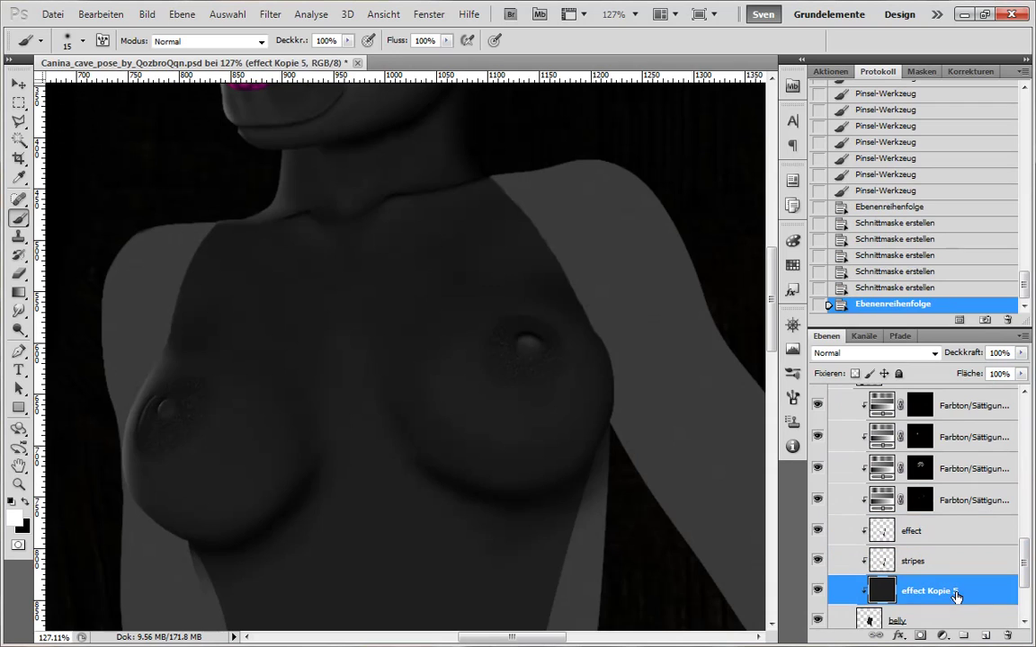
- Clear the layer masks of the four copied Hue/Saturation layers to black
left_click_drag(524, 576, 562, 388)
left_click(920, 500)
key("Delete")
key("alt+bracketright")
key("Delete")
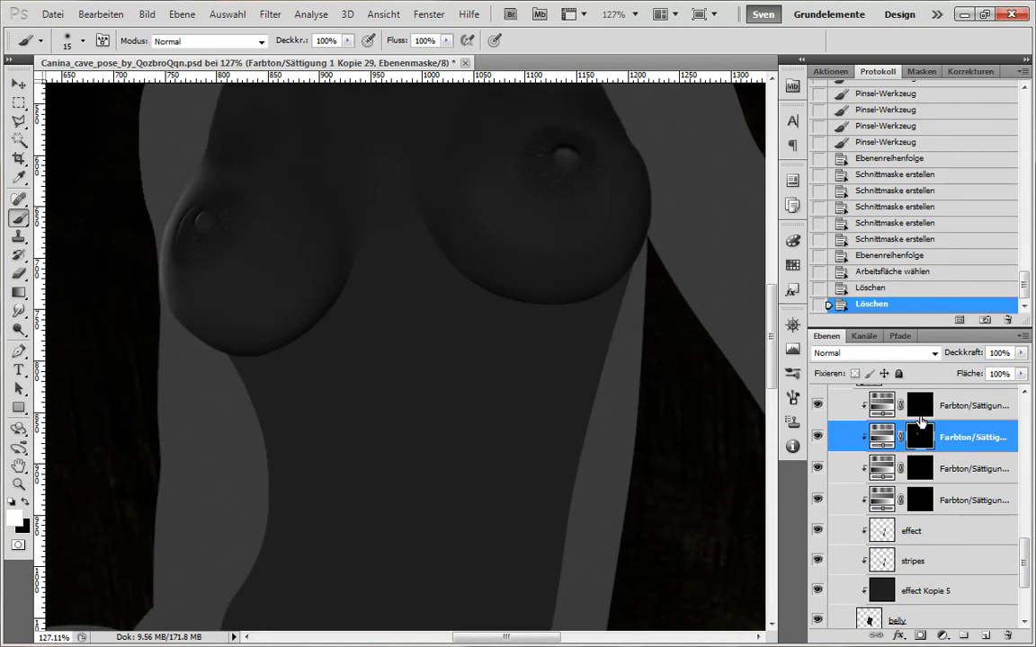
key("alt+bracketright")
key("Delete")
key("alt+bracketright")
key("Delete")
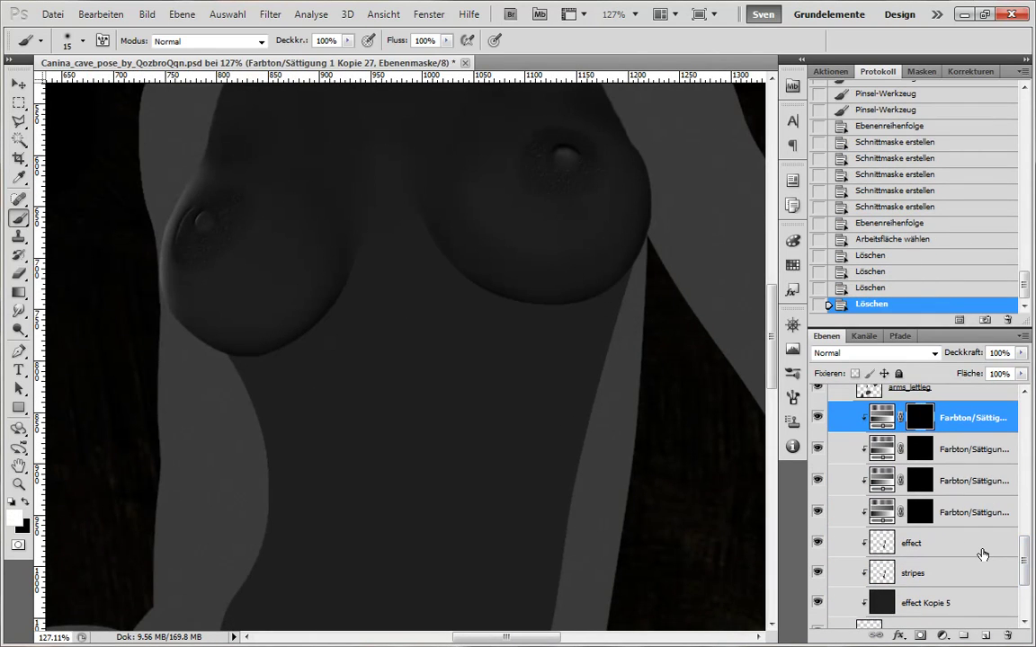
- Paint white shading on the Kopie 30 mask along the torso's right edge below the armpit with brushes of 40 to 50 pixels
key("alt+bracketleft")
key("alt+bracketleft")
key("alt+bracketleft")
key("alt+bracketright")
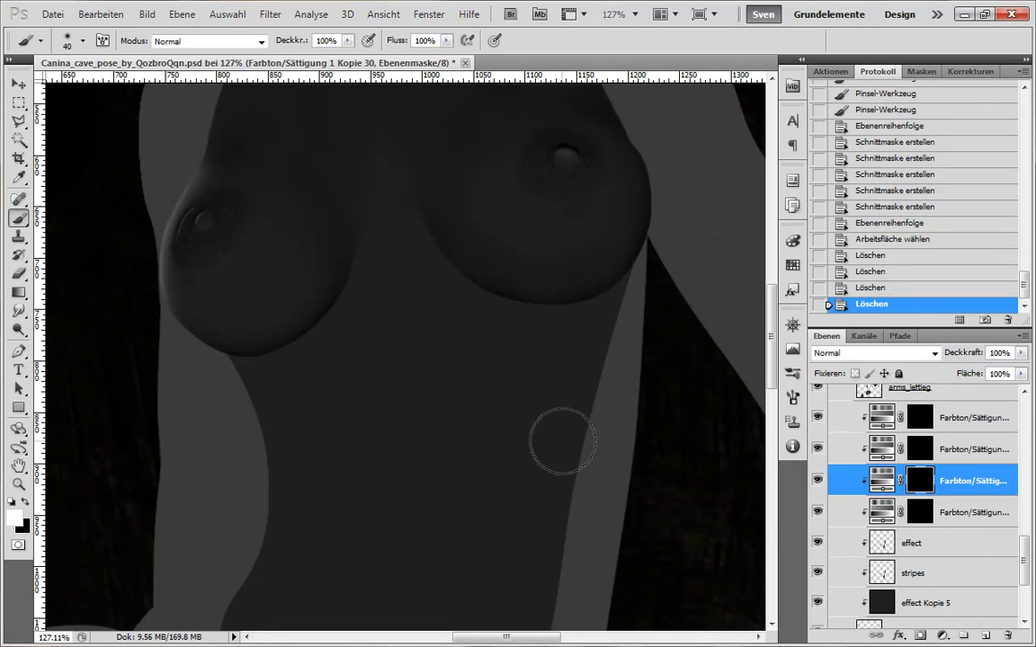
left_click_drag(649, 241, 646, 270)
left_click_drag(648, 278, 648, 256)
left_click_drag(647, 252, 655, 286)
left_click_drag(649, 279, 647, 243)
mouse_move(646, 238)
left_mouse_down()
mouse_move(644, 204)
mouse_move(649, 237)
left_mouse_up()
left_click_drag(651, 238, 650, 212)
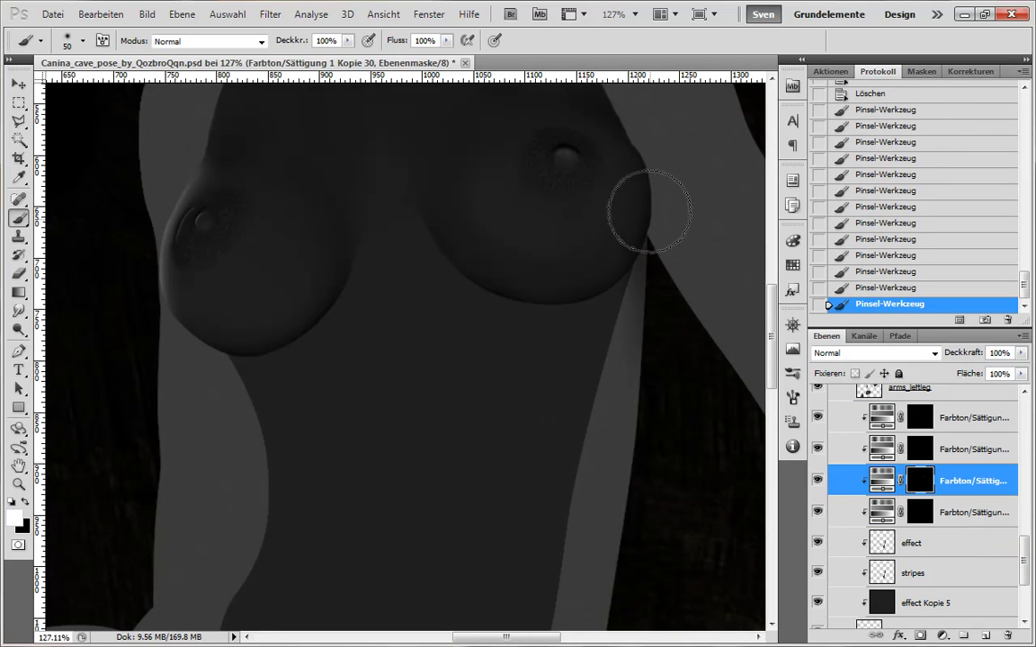
left_click_drag(670, 445, 663, 332)
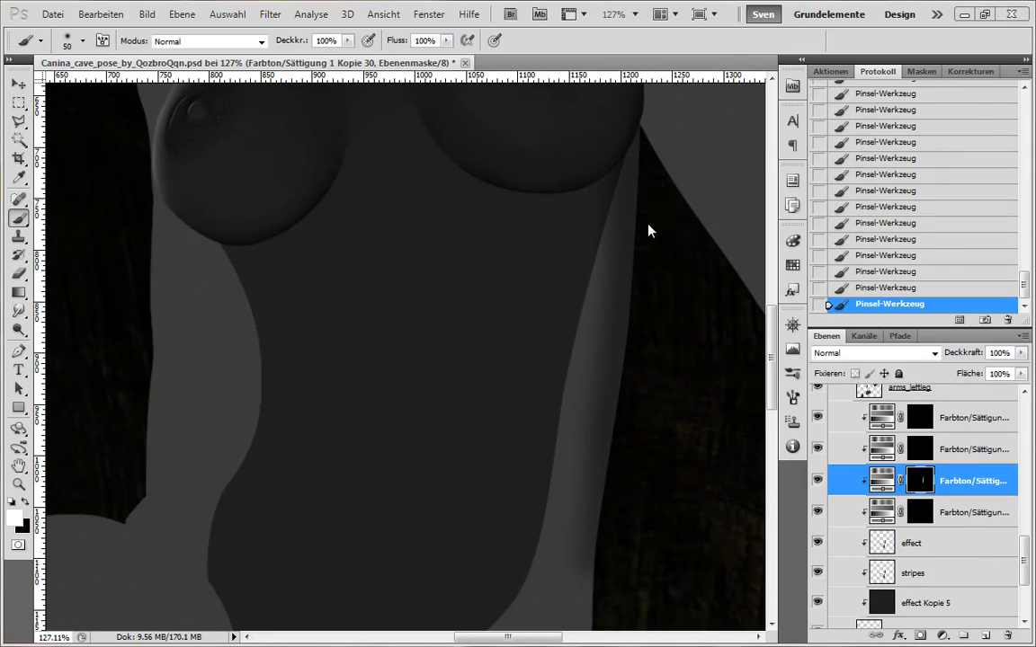
- Rework the torso's right edge shading on the Kopie 30 mask with the 50-pixel brush in black and white, undoing unwanted strokes
key("x")
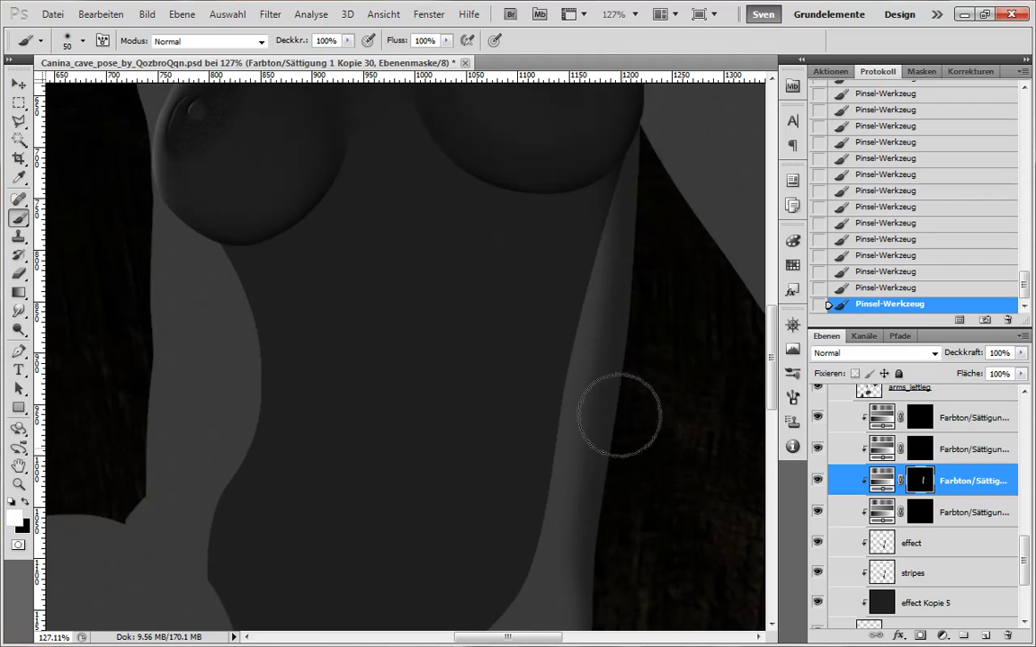
key("x")
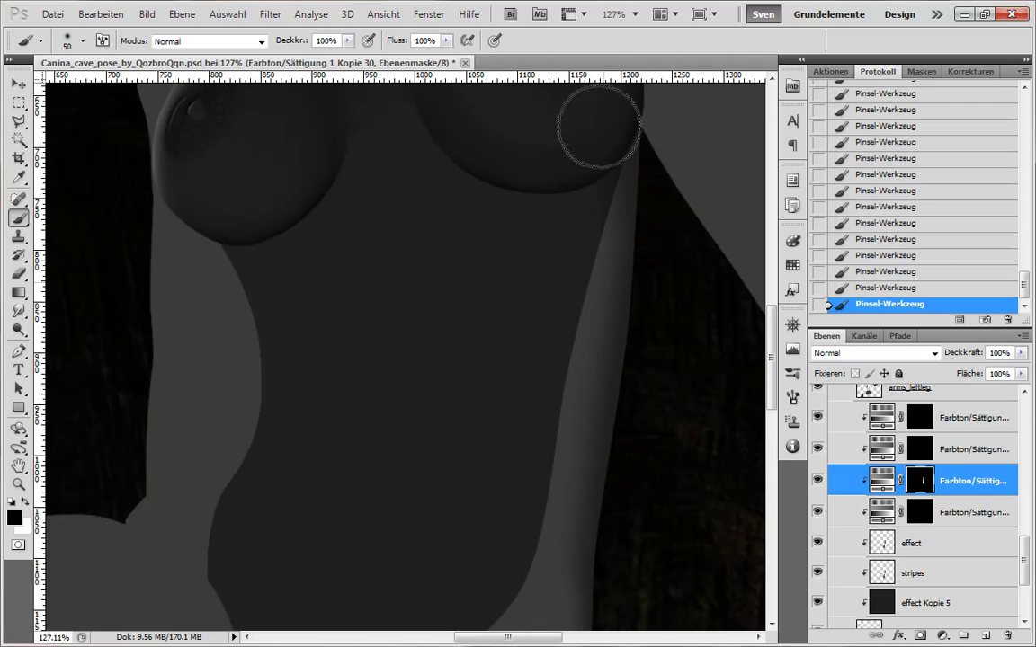
key("x")
key("ctrl+z")
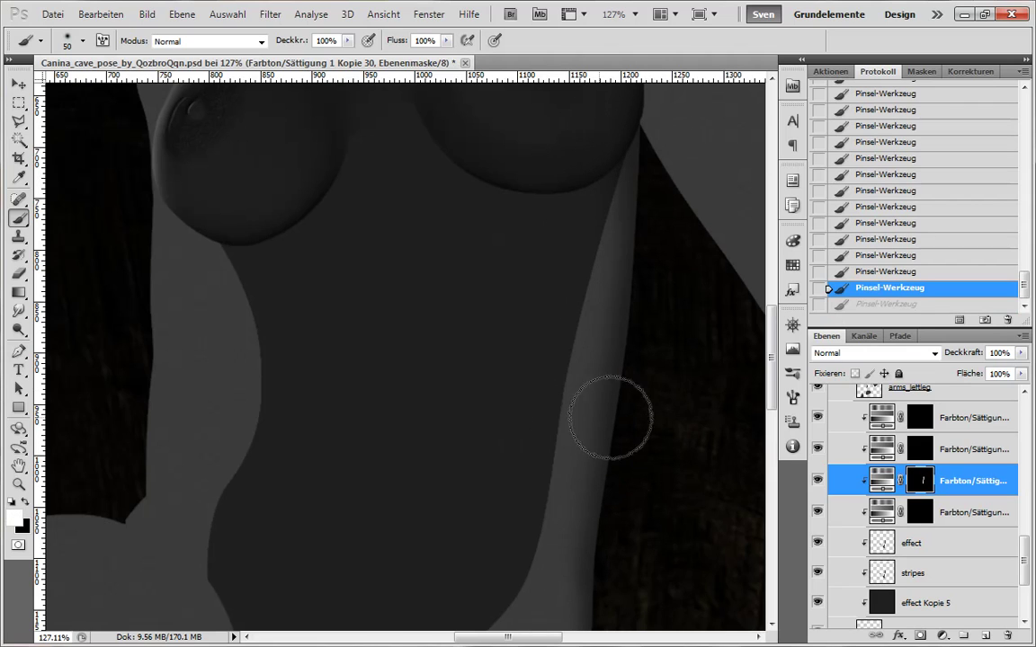
mouse_move(613, 412)
left_mouse_down()
mouse_move(595, 178)
mouse_move(591, 355)
left_mouse_up()
key("ctrl+z")
left_click_drag(651, 186, 603, 418)
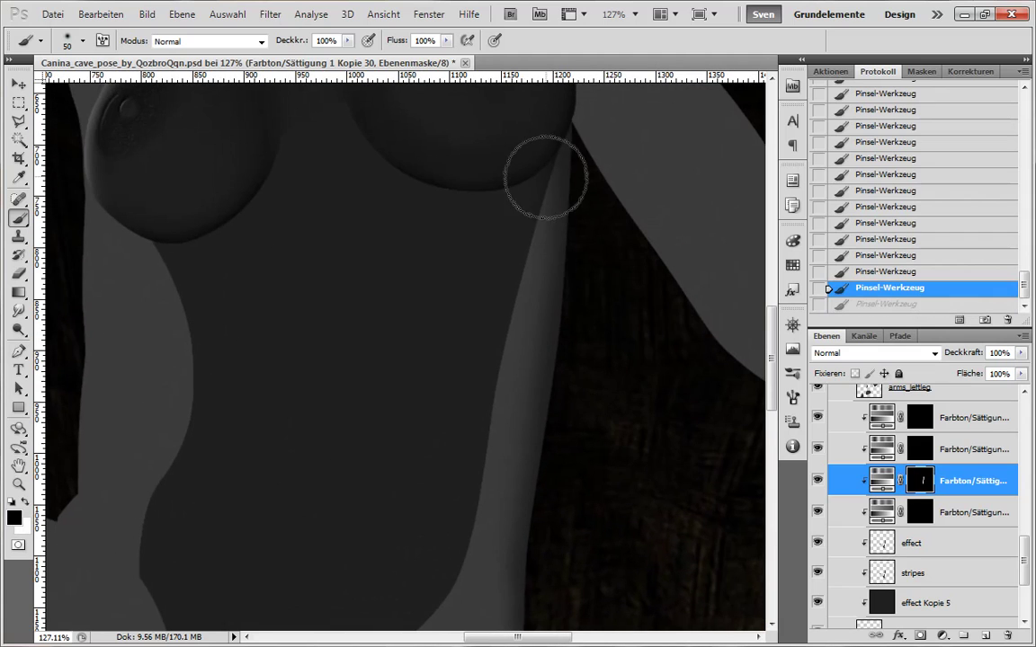
- Deepen the shading on the torso's right side below the armpit, stepping back one history state and repainting in white and black
left_click_drag(546, 177, 496, 185)
key("x")
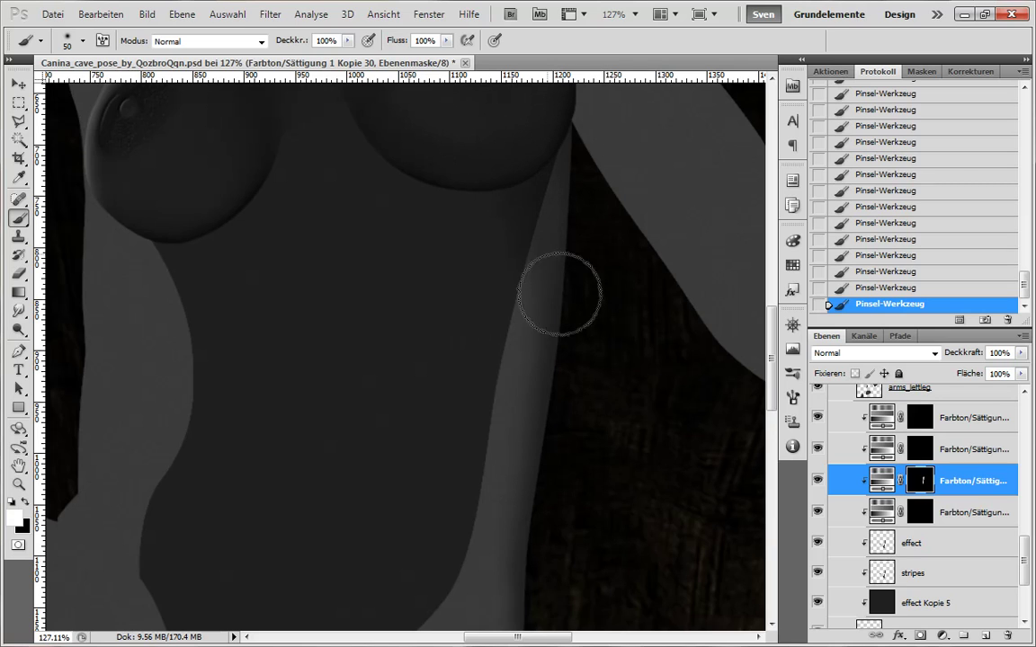
left_click(886, 289)
left_click_drag(552, 234, 555, 139)
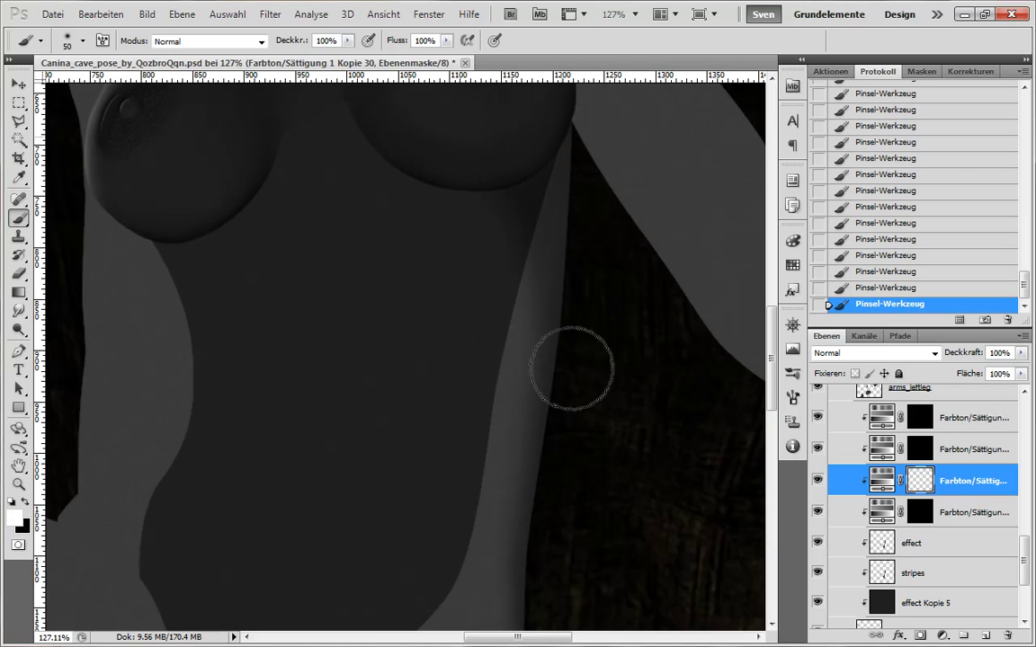
key("x")
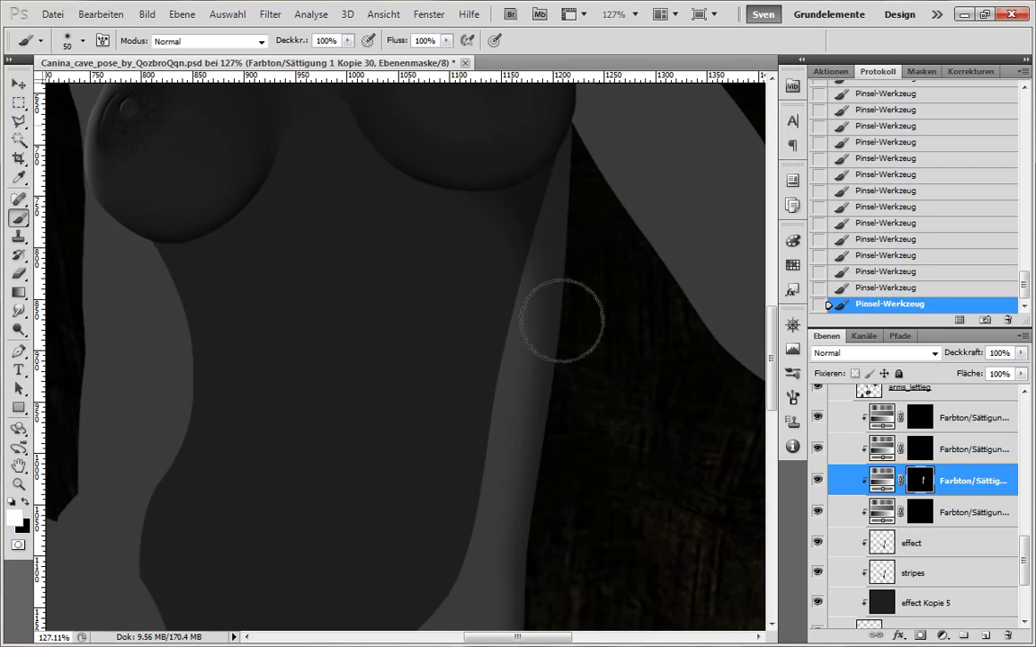
left_click_drag(596, 470, 587, 400)
key("x")
- Blend the shadow under the chest's right oval on the Kopie 30 mask with the 50-pixel brush, alternating black and white
left_click_drag(488, 271, 450, 454)
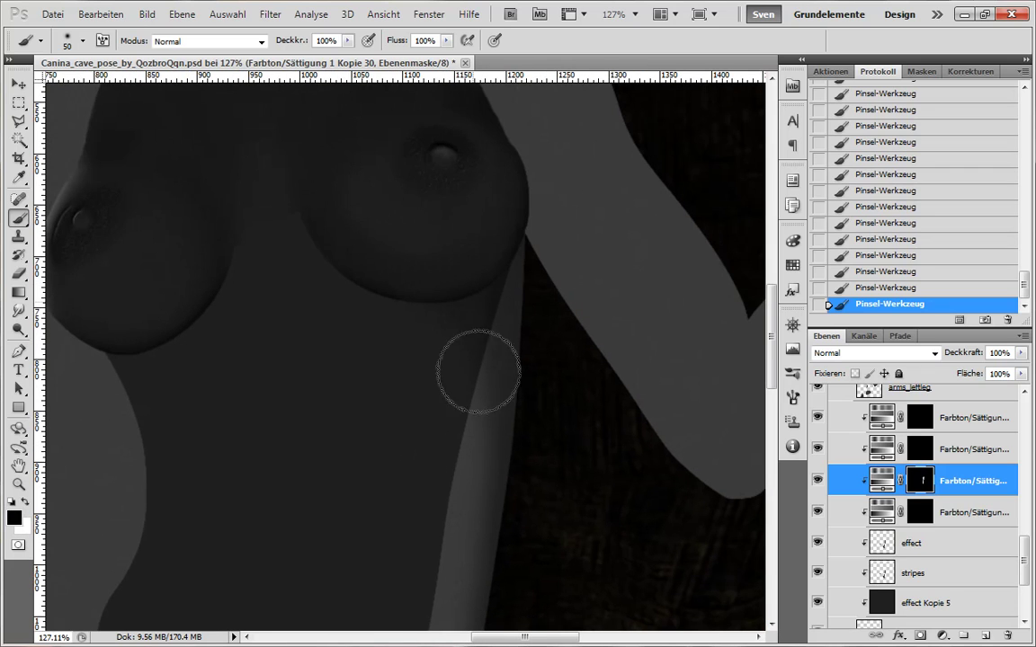
key("x")
key("x")
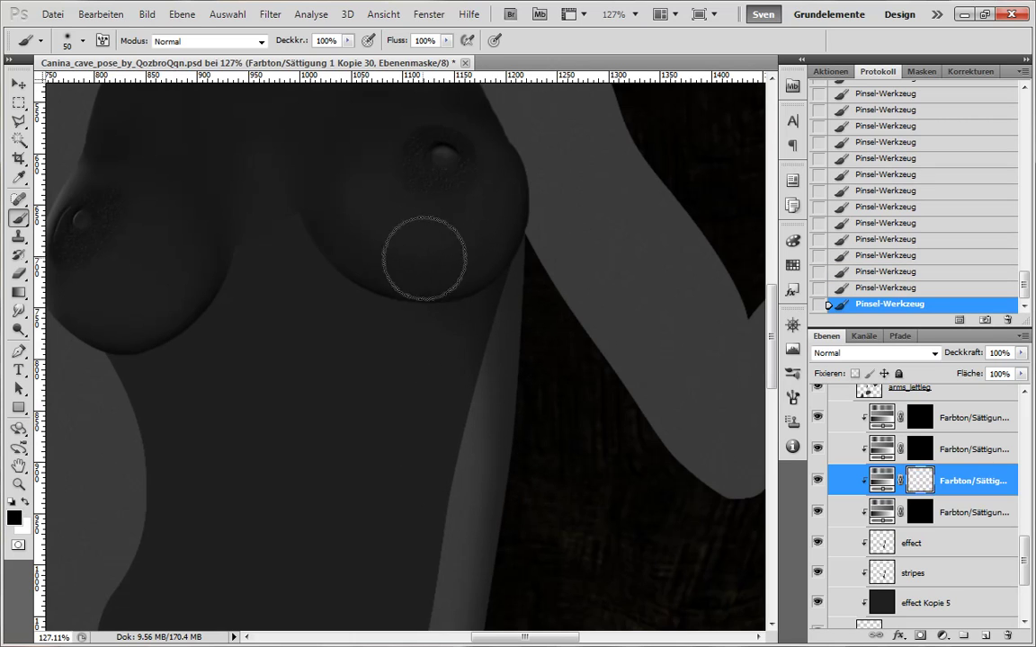
key("x")
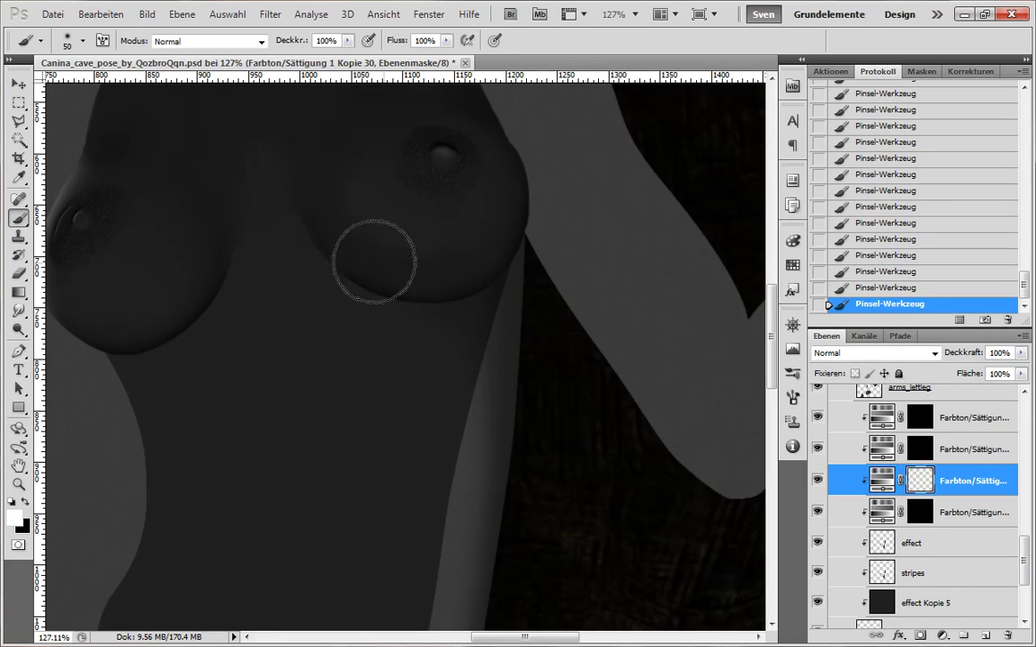
- Continue the soft edge shading down the right waist to the hip on the Kopie 30 mask at 50 pixels
left_click_drag(576, 496, 537, 361)
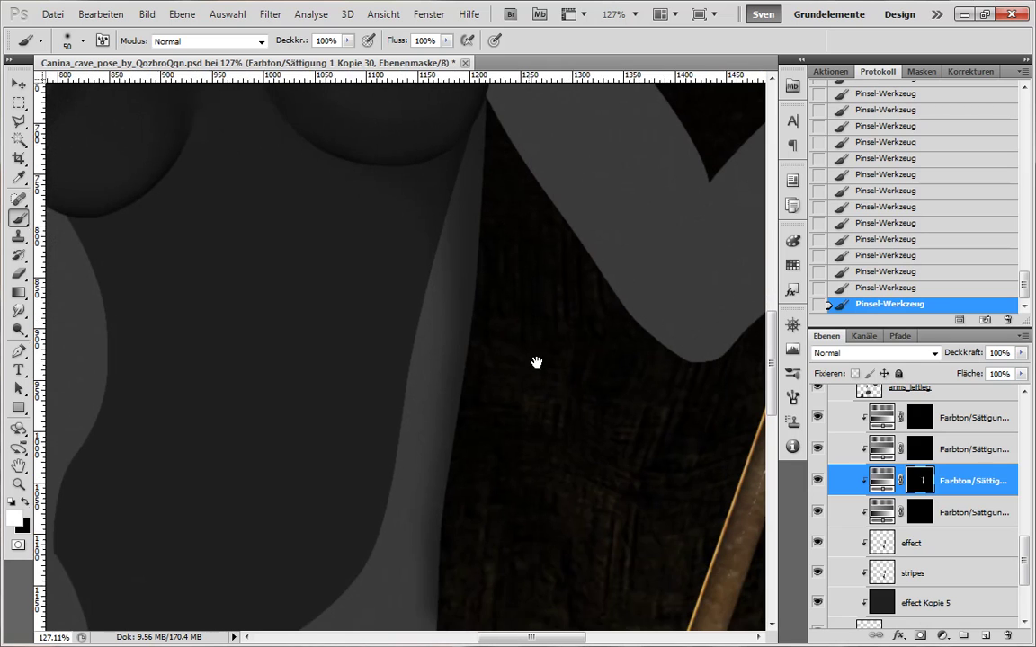
key("x")
key("x")
left_click_drag(390, 131, 414, 178)
left_click_drag(530, 388, 513, 300)
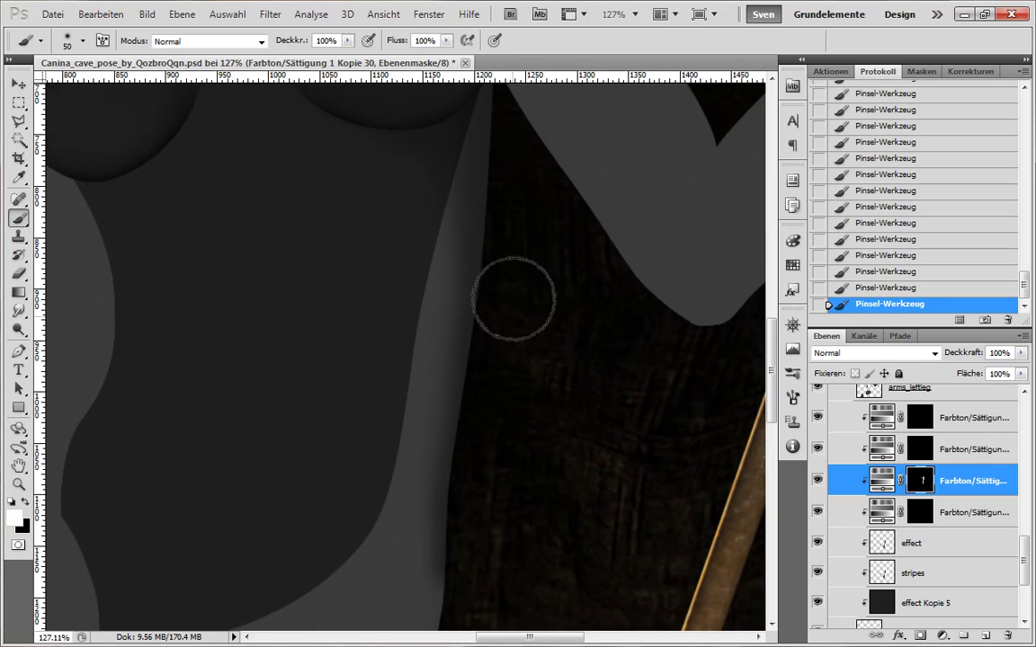
left_click_drag(462, 433, 447, 353)
left_click_drag(469, 397, 450, 237)
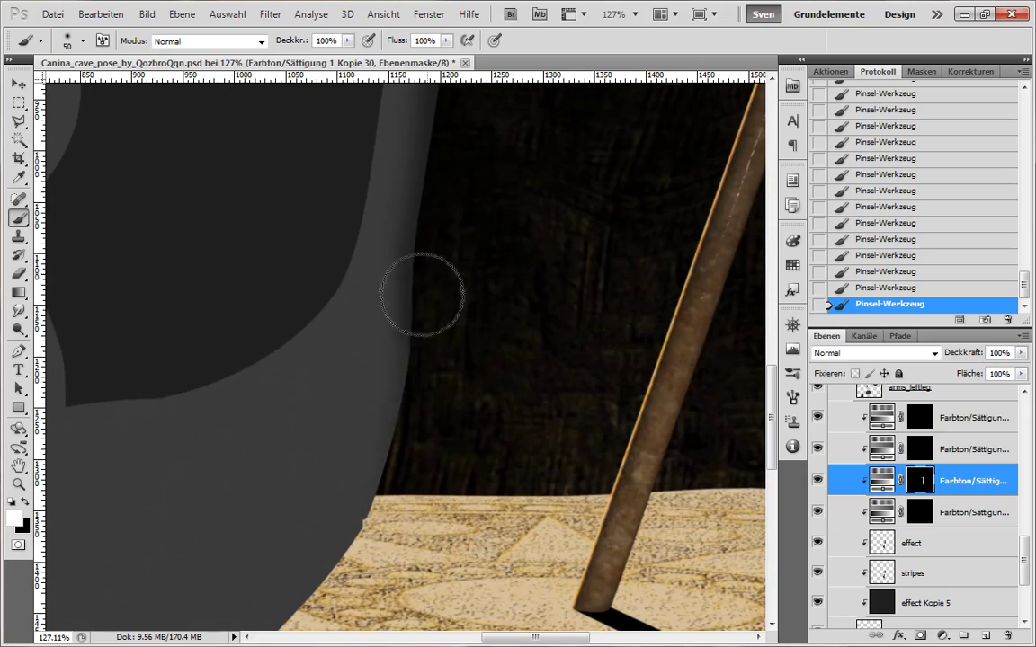
- Hide effect Kopie and fill the notch in the leg's outer edge on the arms_leftleg layer with a 2-pixel dark grey brush
left_click_drag(363, 532, 504, 456)
left_click_drag(1022, 548, 1020, 508)
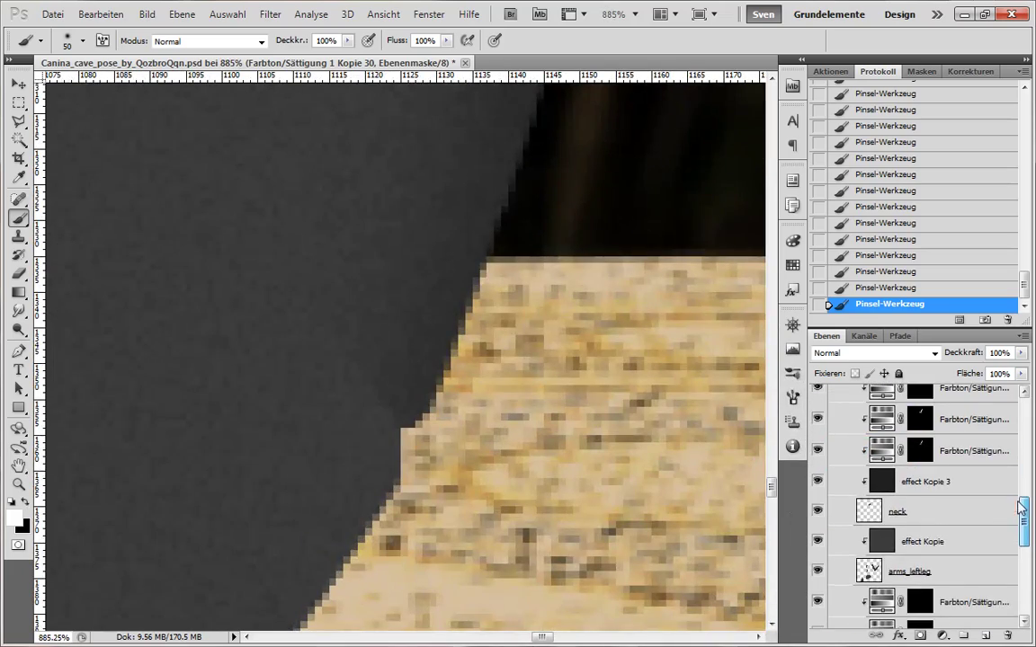
left_click(917, 572)
key("bracketleft")
key("bracketleft")
key("bracketleft")
key("bracketleft")
key("bracketleft")
key("bracketleft")
key("bracketleft")
key("bracketleft")
left_click(817, 541)
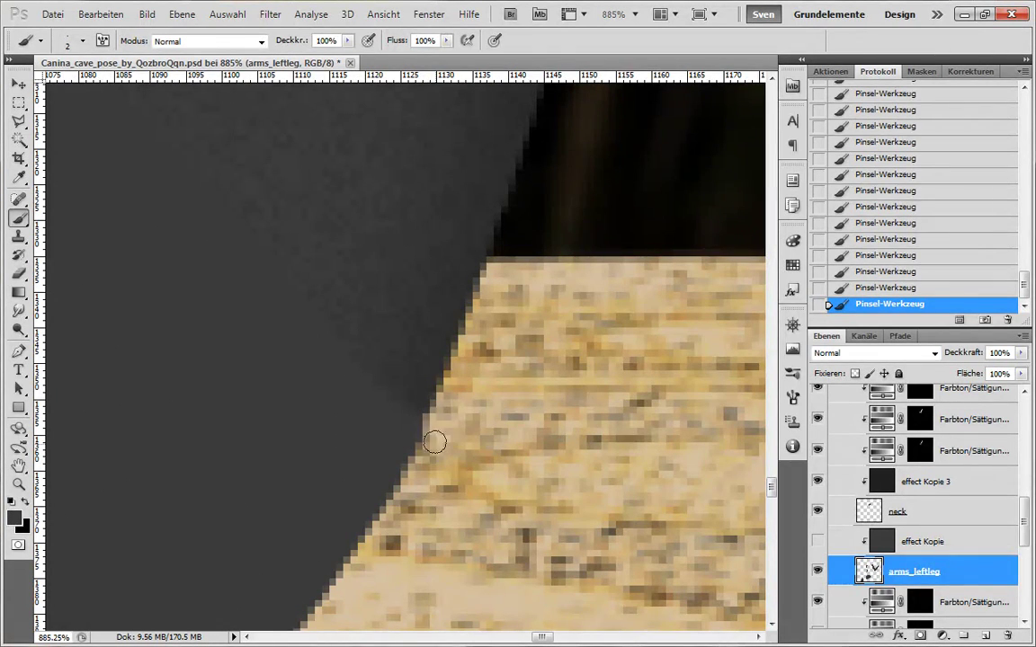
- Smooth the leg's repaired edge on arms_leftleg with a 4-pixel eraser and show the effect Kopie layer again
key("e")
left_click(817, 541)
left_click_drag(584, 553, 471, 530)
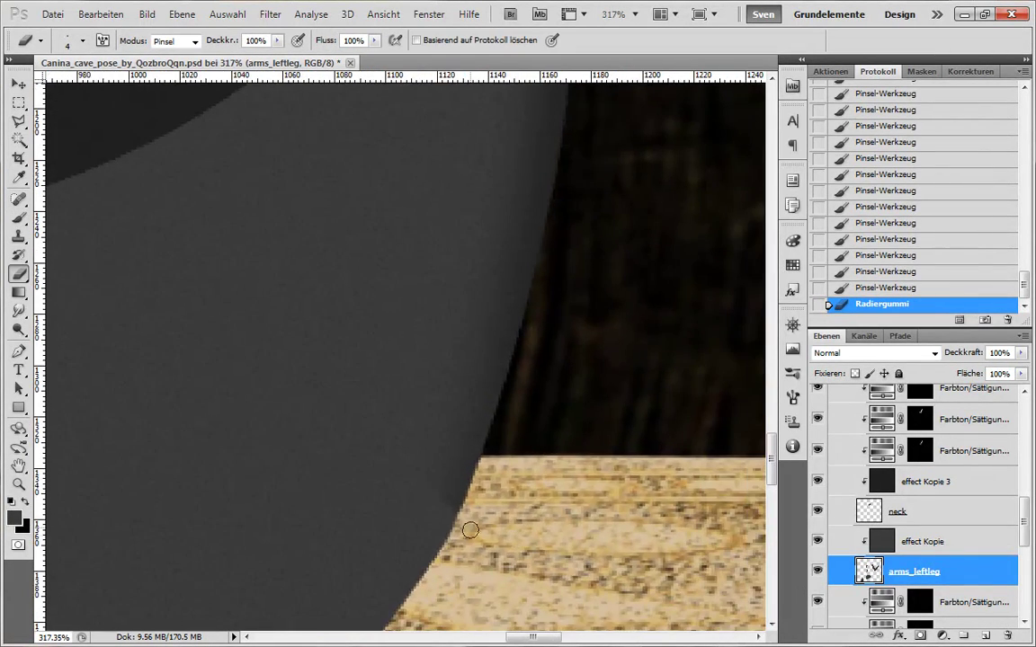
- Clean up the stray shading near the leg's outer edge on the Kopie 30 mask with the 4-pixel eraser
mouse_move(1023, 526)
left_mouse_down()
mouse_move(1023, 540)
mouse_move(1018, 440)
mouse_move(1025, 569)
left_mouse_up()
left_click(920, 484)
scroll(454, 508, "up", 5)
mouse_move(409, 360)
left_mouse_down()
mouse_move(432, 437)
mouse_move(404, 359)
left_mouse_up()
scroll(450, 405, "down", 5)
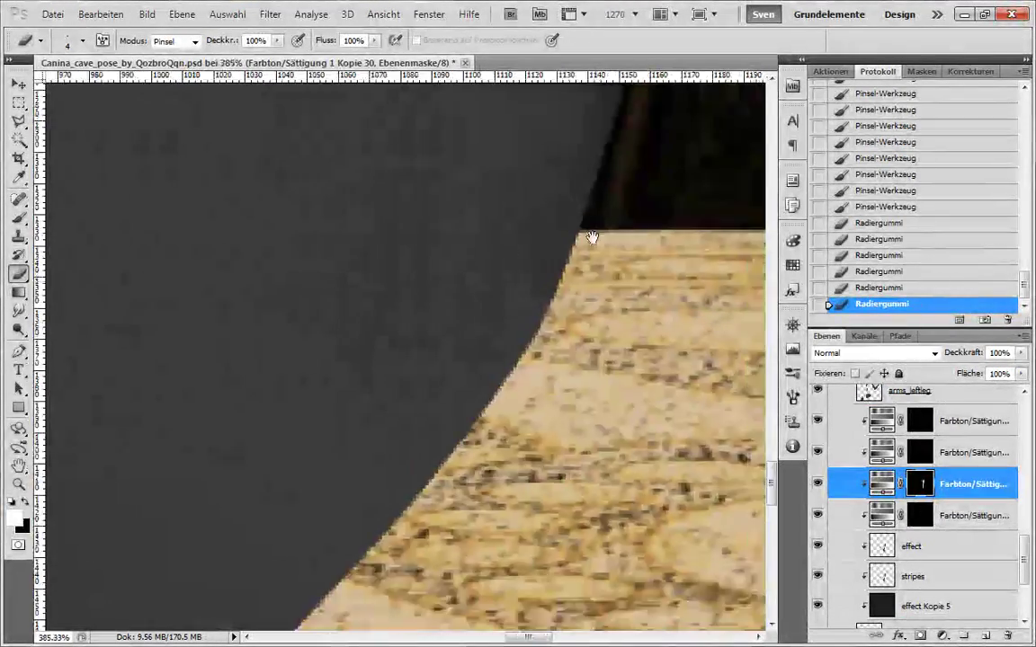
left_click_drag(592, 238, 452, 545)
key("x")
left_click_drag(424, 459, 338, 562)
key("x")
- Blend the shading on the hip's right edge on the Kopie 30 mask with a 45-pixel brush, alternating black and white
key("b")
key("x")
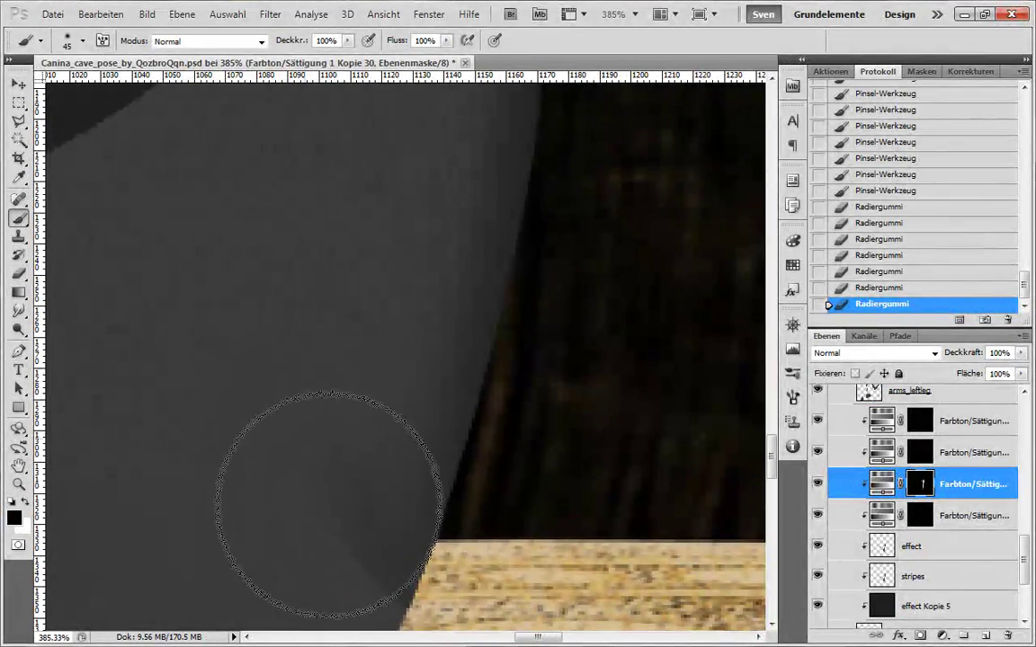
left_click_drag(329, 502, 325, 540)
left_click_drag(325, 539, 322, 550)
mouse_move(322, 550)
left_mouse_down()
mouse_move(283, 378)
mouse_move(312, 426)
left_mouse_up()
mouse_move(312, 425)
left_mouse_down()
mouse_move(354, 416)
mouse_move(347, 365)
left_mouse_up()
key("x")
key("x")
mouse_move(502, 529)
left_mouse_down()
mouse_move(450, 328)
mouse_move(462, 242)
left_mouse_up()
mouse_move(310, 256)
left_mouse_down()
mouse_move(299, 192)
mouse_move(277, 415)
left_mouse_up()
key("x")
left_click_drag(486, 162, 499, 430)
- Broaden the right side shading with a white 125-pixel brush and soften its inner border with black at 70 pixels
scroll(504, 429, "down", 5)
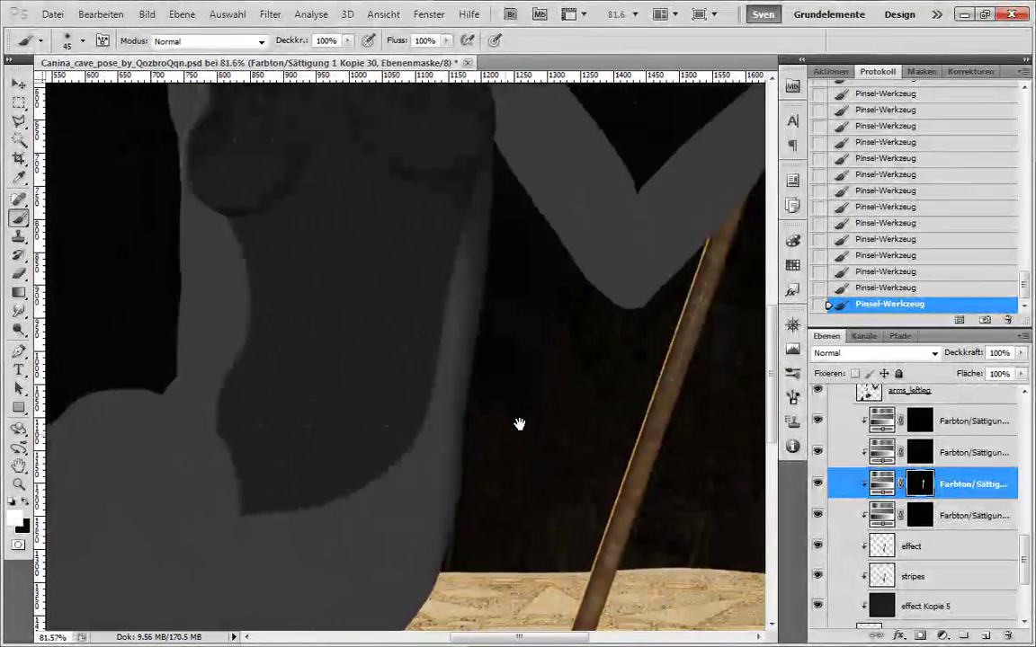
key("x")
left_click_drag(501, 483, 499, 340)
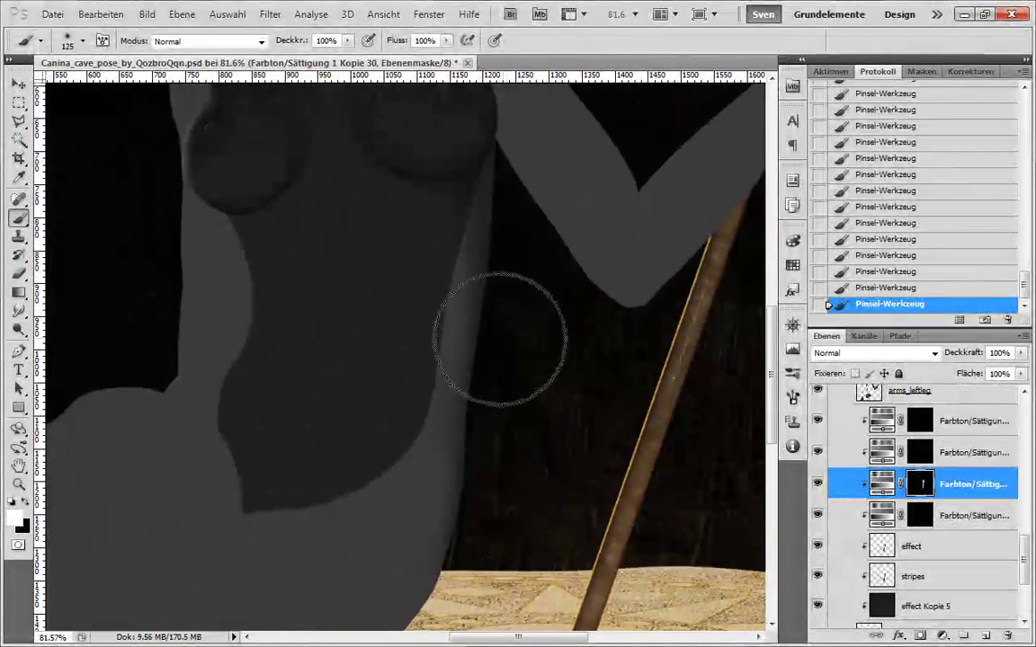
key("x")
key("bracketleft")
key("bracketleft")
key("bracketleft")
key("bracketleft")
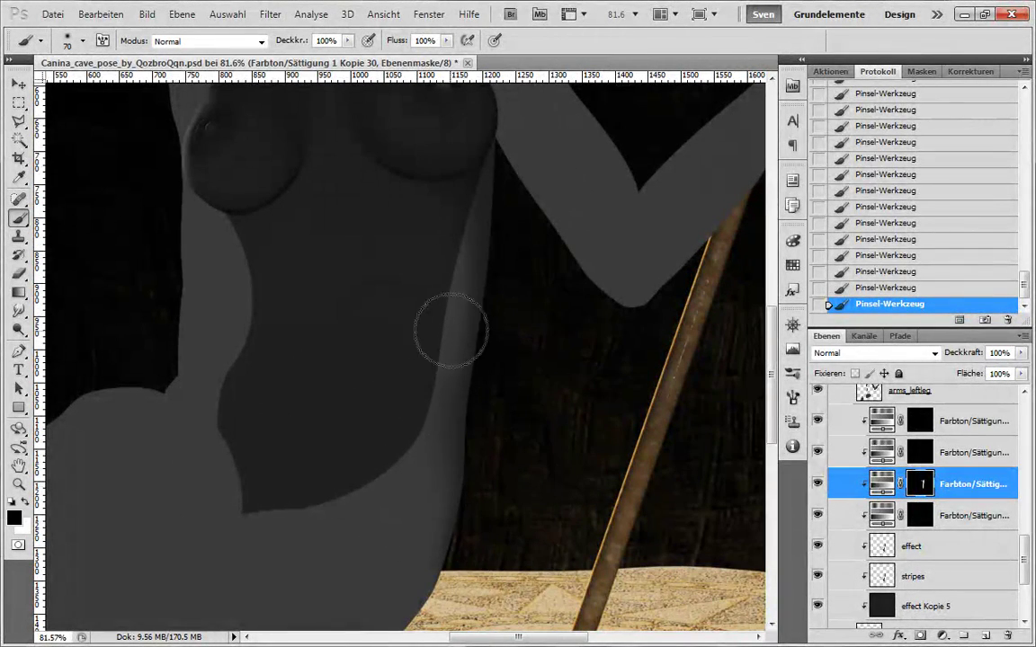
- Even out the shading between the right waist and belly with the 70-pixel brush, switching between white and black
scroll(443, 325, "down", 1)
key("x")
mouse_move(427, 377)
left_mouse_down()
mouse_move(423, 284)
mouse_move(388, 276)
left_mouse_up()
key("x")
- Shade the left waist's inner edge and the area beneath the left oval in white with the 70-pixel brush
scroll(197, 144, "up", 2)
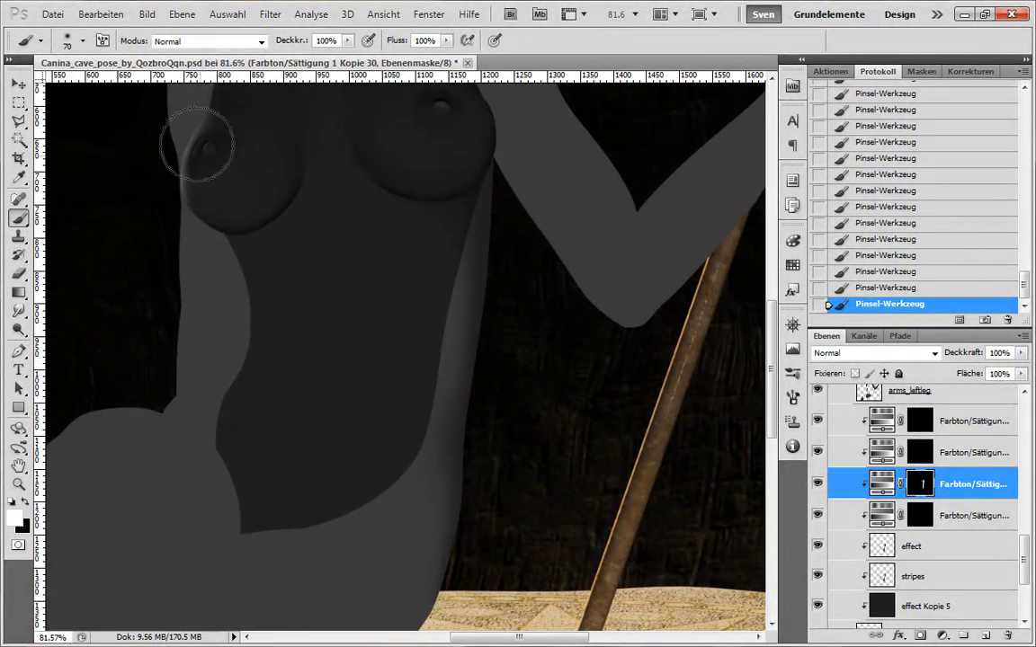
scroll(225, 227, "up", 3)
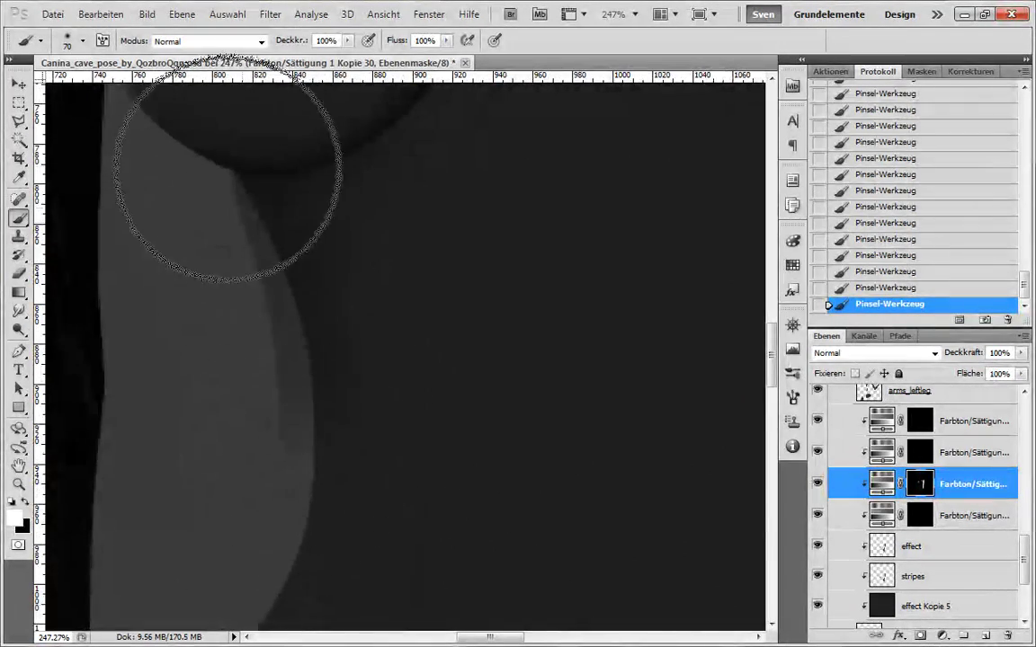
left_click_drag(296, 302, 318, 191)
key("x")
key("x")
left_click_drag(248, 162, 224, 348)
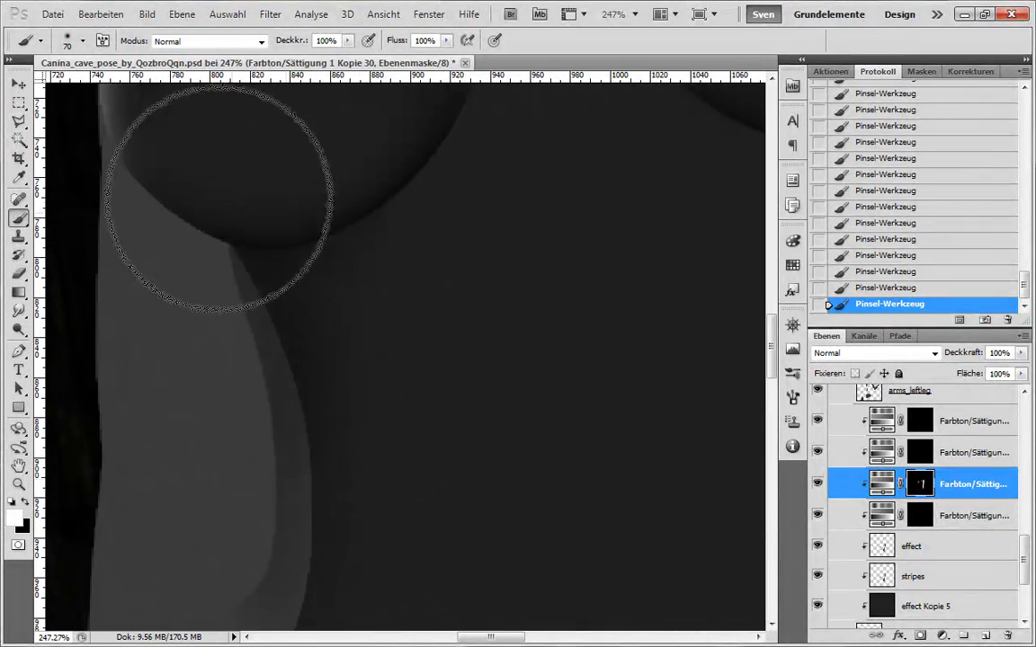
left_click_drag(221, 204, 264, 426)
- Blend the left waist shading into the belly on the Kopie 30 mask with black and white at 70 pixels
key("x")
left_click_drag(327, 297, 375, 489)
key("x")
left_click_drag(349, 171, 276, 314)
- Refine the shadow along the left oval's lower curve and between both ovals with brushes of 15 to 35 pixels
key("[")
key("[")
key("[")
key("[")
key("[")
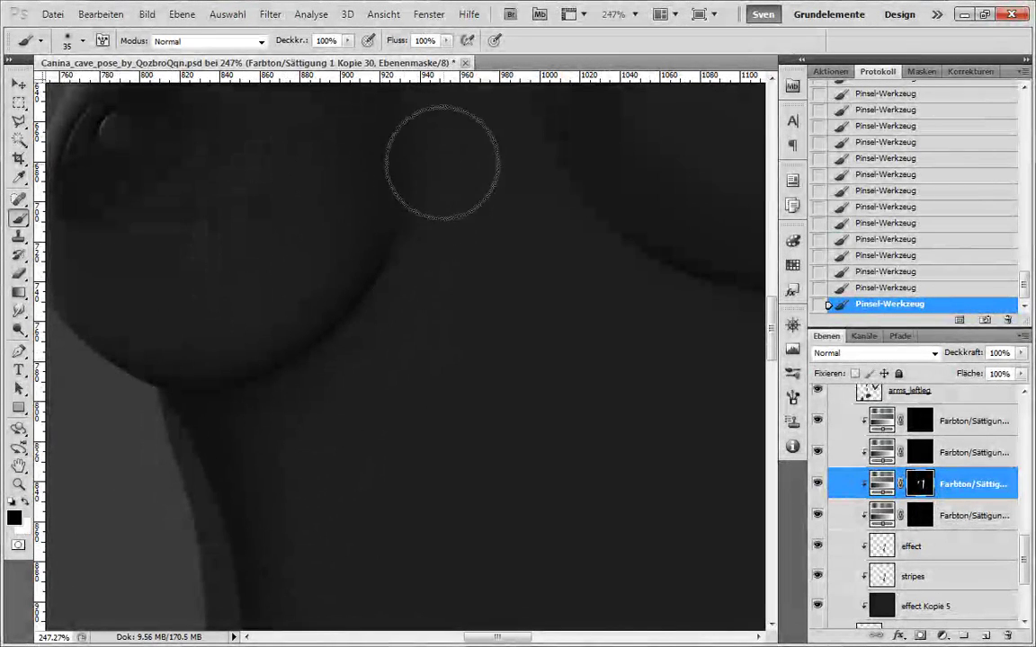
key("bracketright")
key("bracketright")
key("bracketright")
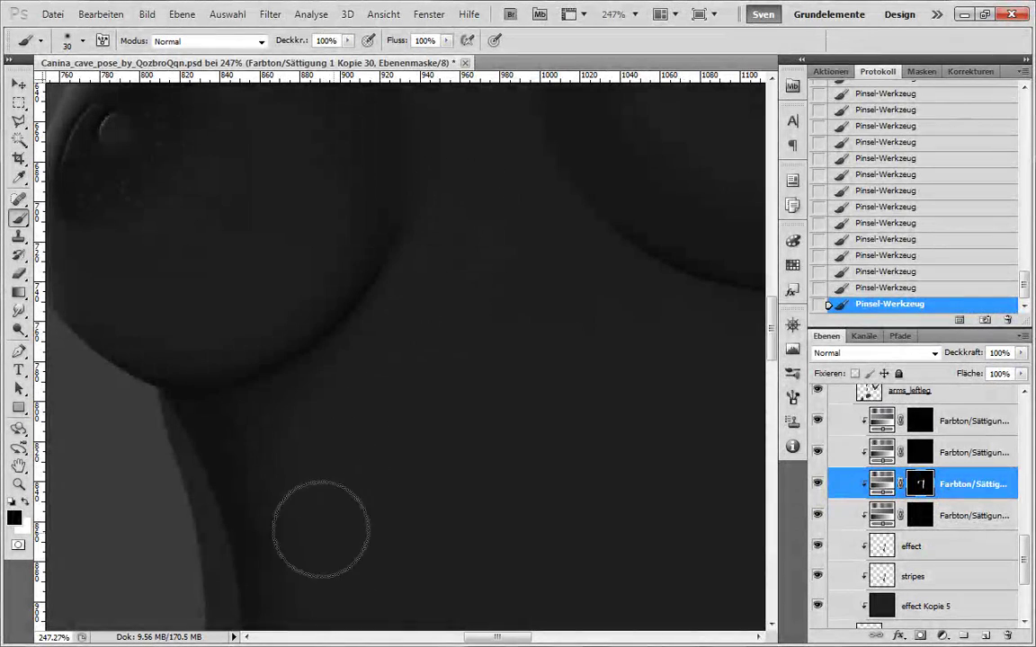
key("x")
key("x")
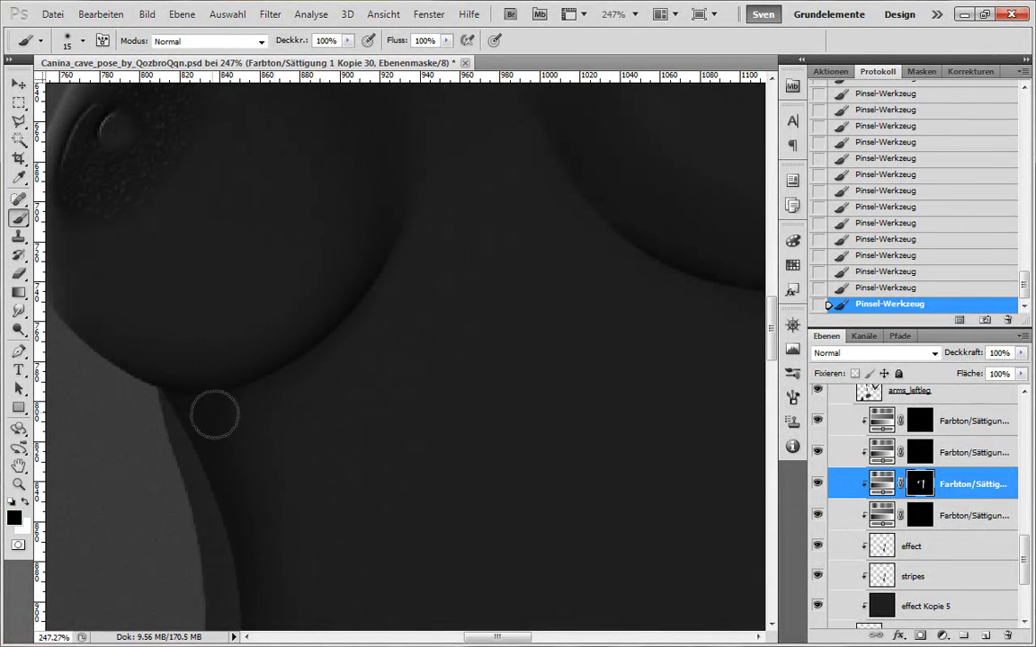
- Shade the left waist's inner edge beneath the left oval in white with a 25-pixel brush on the Kopie 30 mask
key("bracketright")
key("bracketright")
left_click_drag(323, 537, 319, 370)
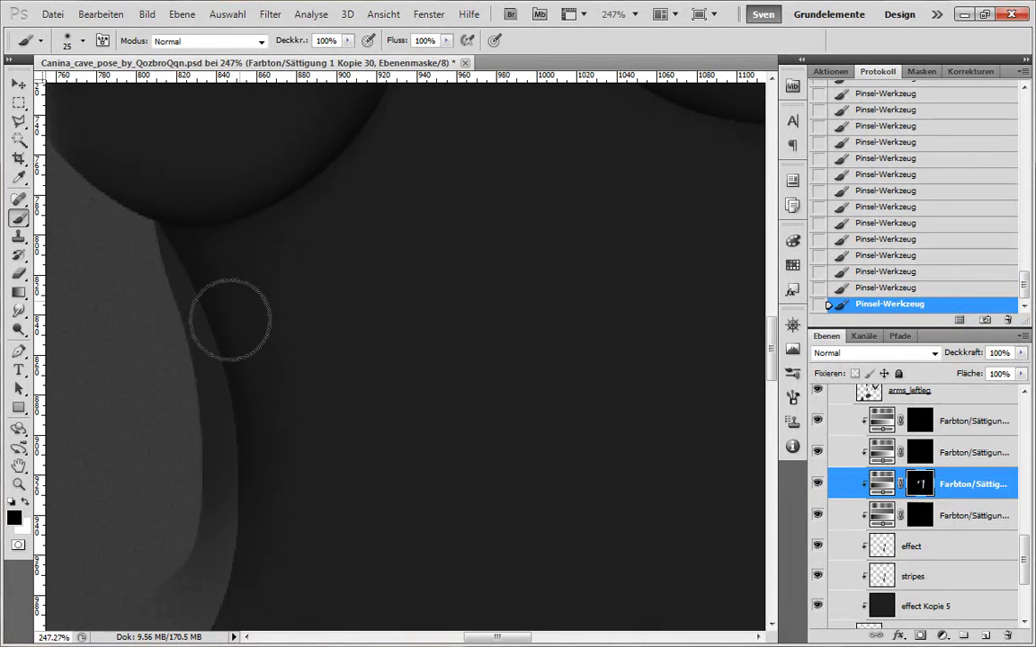
key("x")
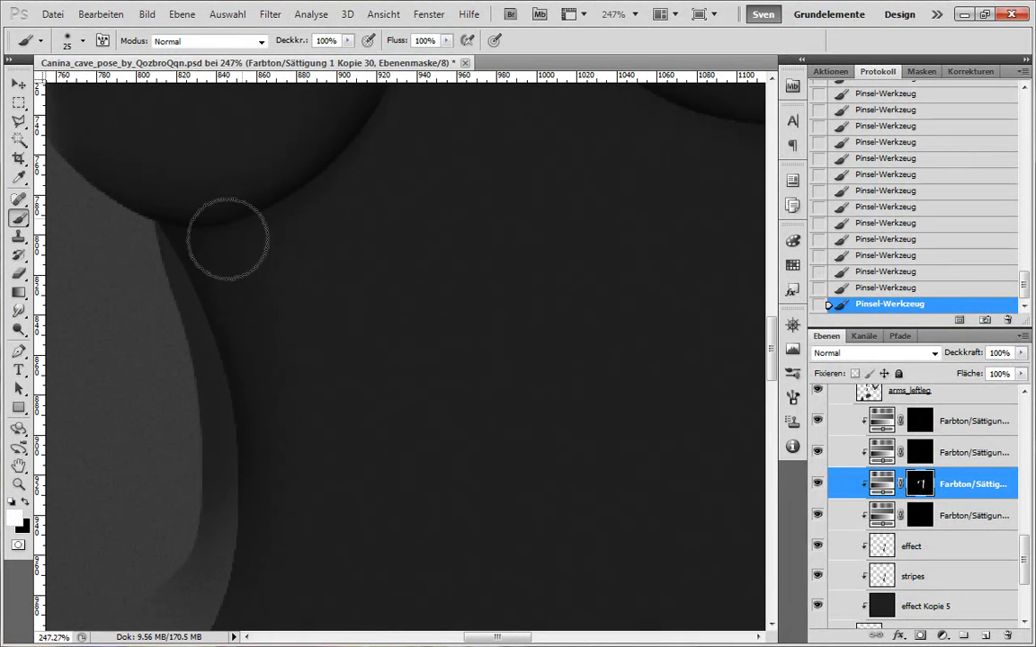
left_click_drag(236, 322, 250, 210)
left_click_drag(307, 446, 323, 352)
left_click_drag(242, 380, 241, 372)
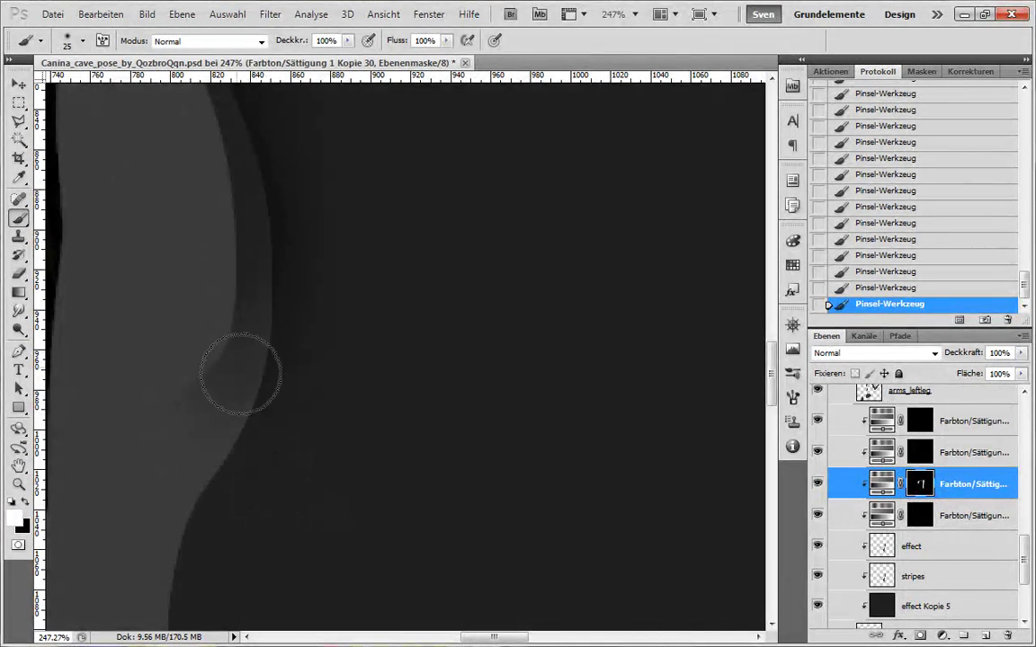
- Select the belly layer and hide its clipped effect and effect Kopie 5 layers, toggling stripes to inspect the left hip edge
left_click_drag(287, 580, 422, 502)
left_click_drag(153, 557, 417, 504)
scroll(416, 503, "up", 3)
left_click(881, 623)
left_click_drag(817, 470, 817, 528)
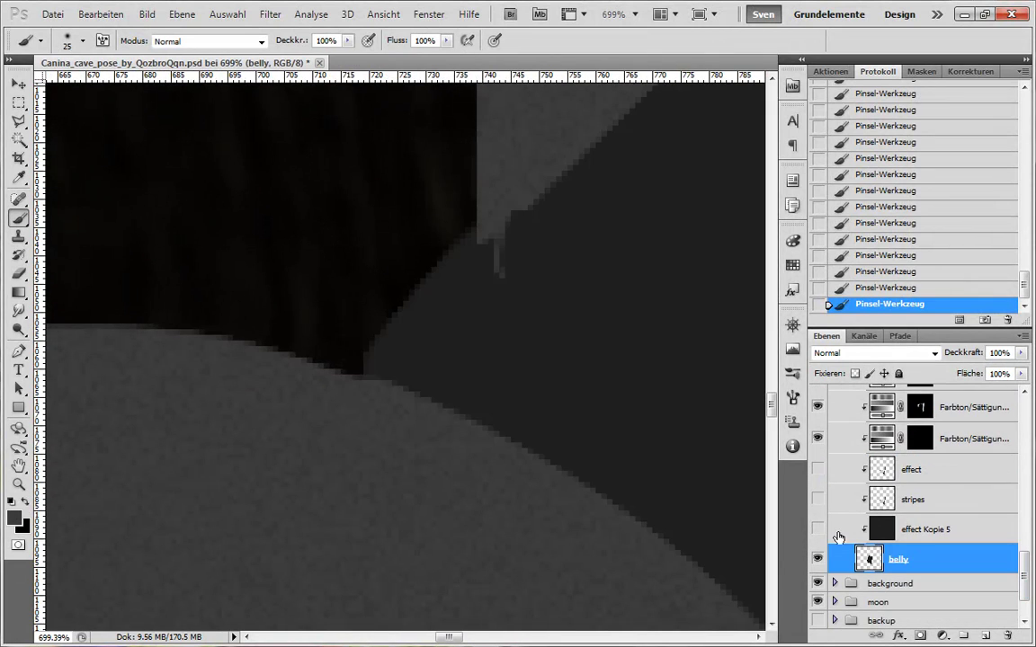
left_click(818, 499)
left_click(817, 500)
left_click(817, 500)
- Smooth the belly layer's corner above the left thigh in gray with a 4-pixel brush and show effect Kopie 5 again
left_click(933, 502)
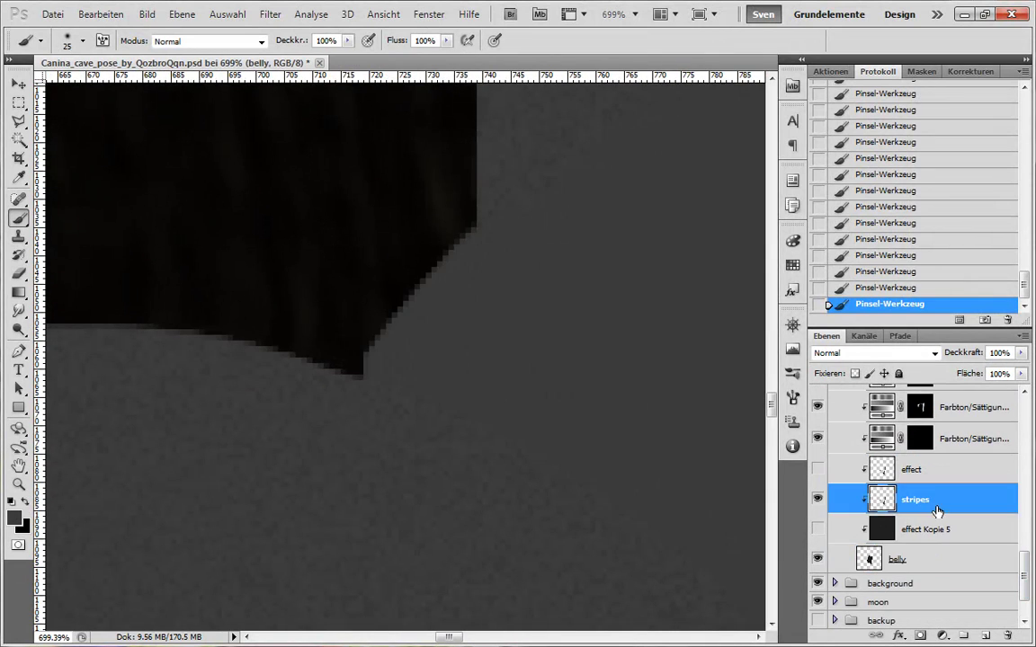
key("bracketleft")
key("bracketleft")
left_click(927, 555)
key("bracketleft")
key("bracketleft")
key("bracketleft")
key("bracketleft")
key("bracketleft")
key("bracketleft")
key("bracketleft")
key("bracketleft")
key("bracketleft")
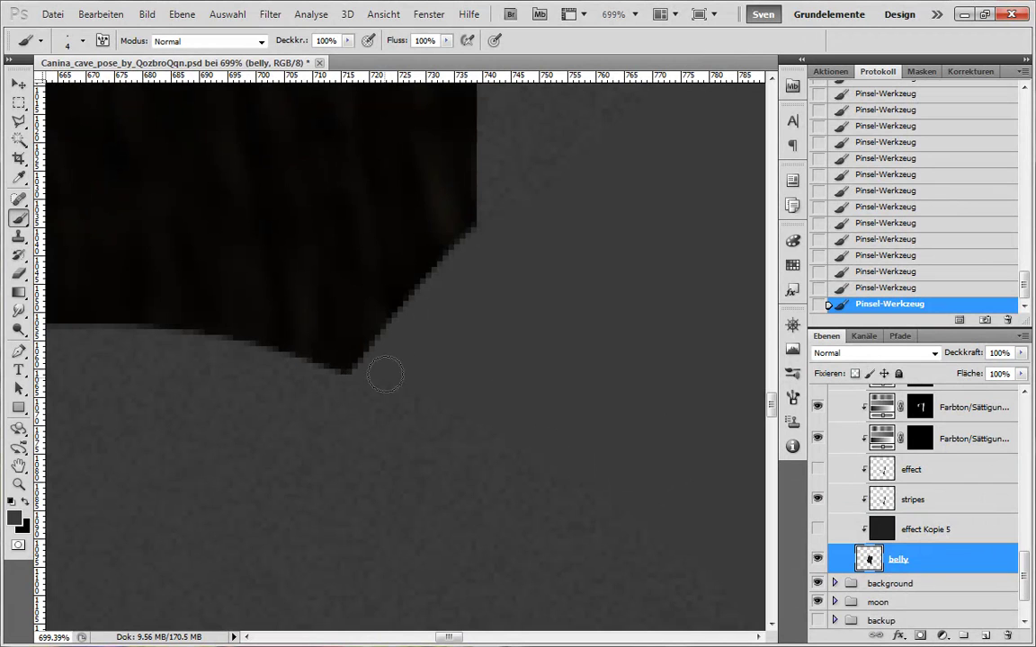
left_click_drag(632, 329, 472, 576)
scroll(572, 509, "down", 4)
scroll(566, 507, "up", 10)
left_click(816, 530)
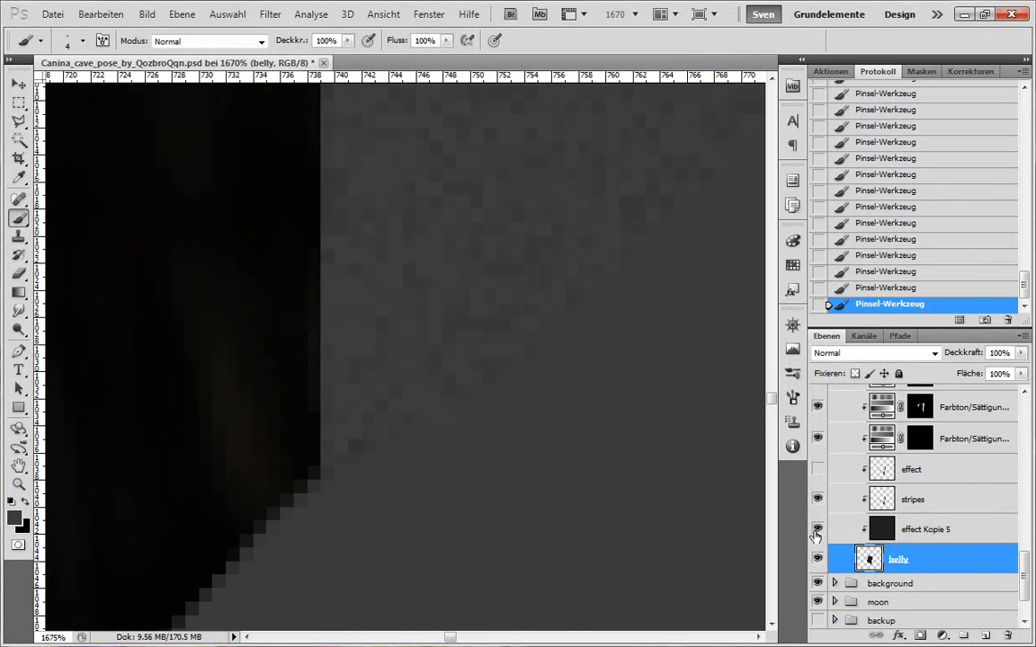
- Display the full path to compare it with the waist and hip outline, and select the arms_leftleg layer
scroll(710, 488, "down", 6)
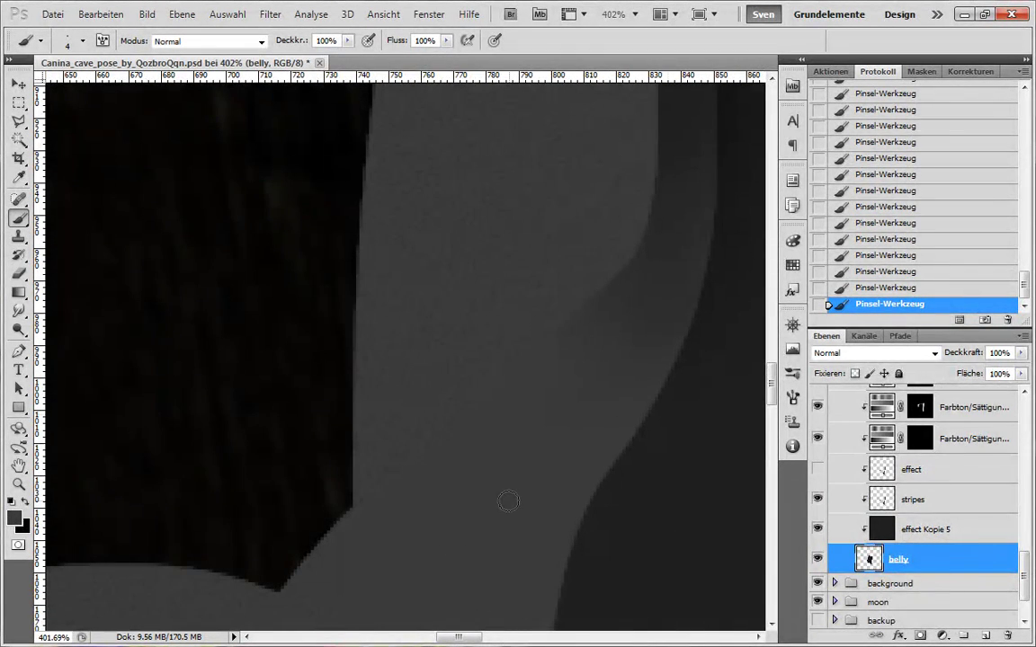
left_click(900, 336)
left_click(856, 374)
scroll(407, 518, "up", 5)
left_click(829, 337)
left_click_drag(1024, 563, 1025, 516)
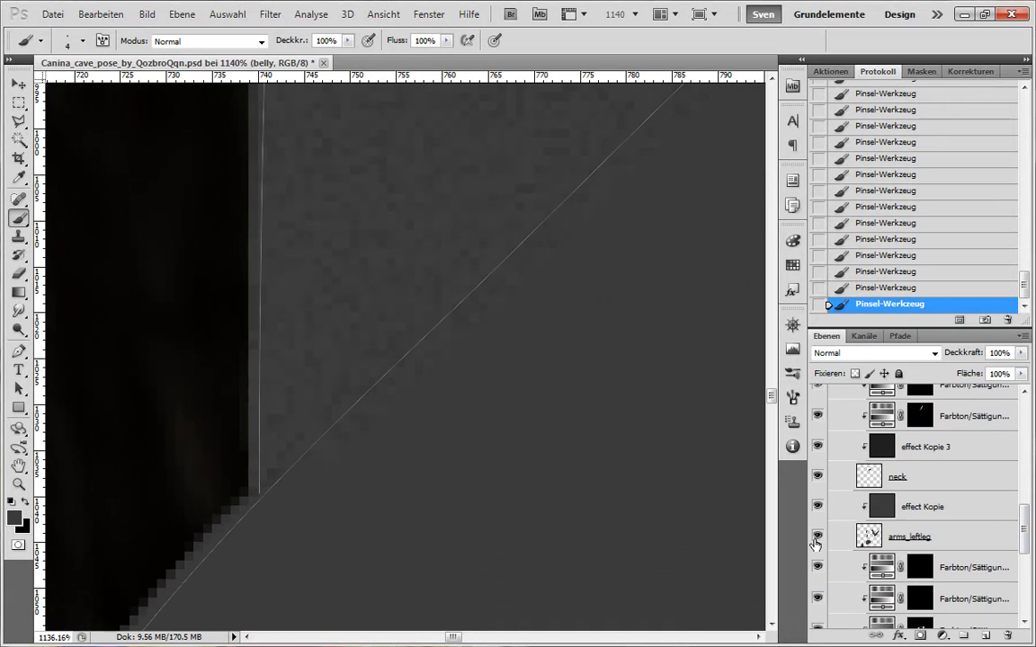
left_click(929, 538)
scroll(559, 571, "down", 8)
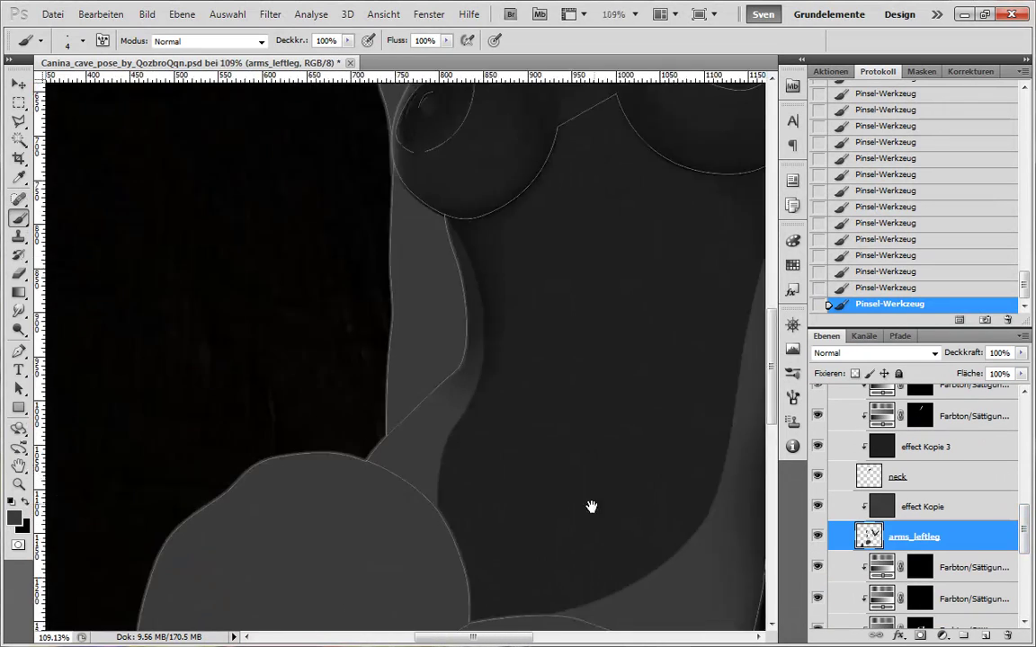
- Load the arms_leftleg layer's outline as a selection, limit it to the arms with the rectangular marquee, and cut them
key("w")
key("ctrl+d")
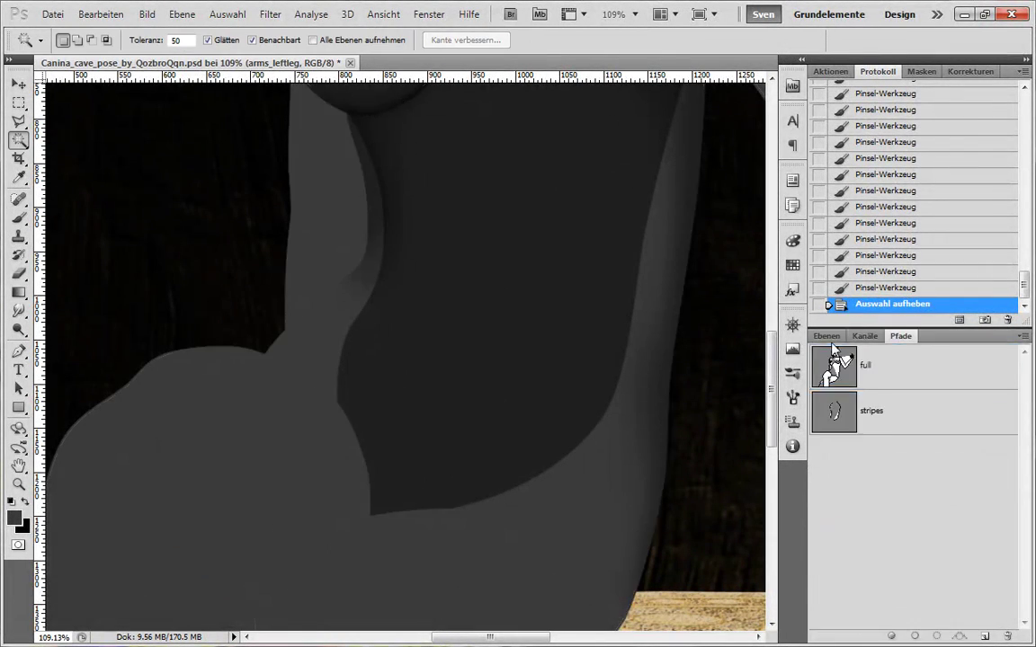
left_click(874, 541, "ctrl")
scroll(632, 448, "down", 2)
left_click_drag(659, 490, 113, 625)
left_click(19, 103)
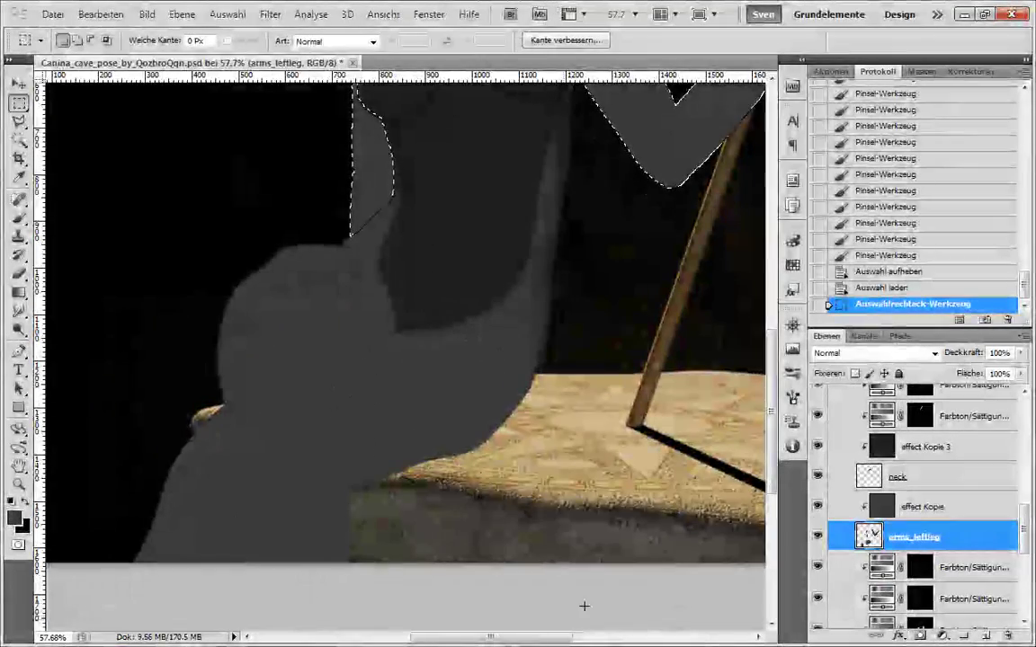
left_click_drag(553, 198, 476, 460)
key("ctrl+x")
- Rename the arms_leftleg layer as leftleg and add a new empty layer above effect Kopie
scroll(922, 481, "down", 1)
double_click(904, 517)
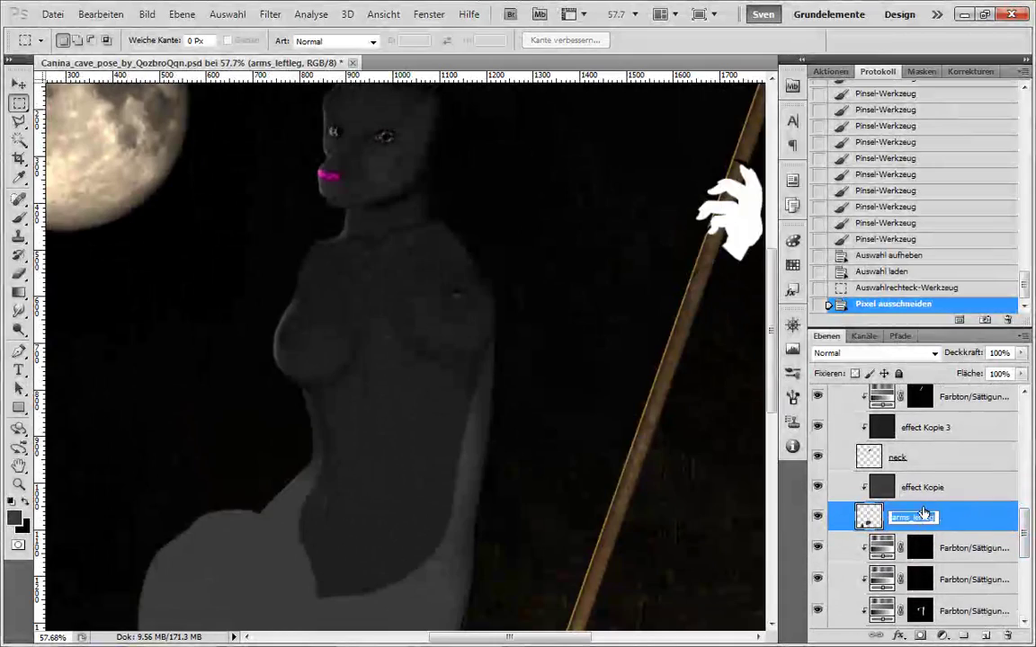
type("leftleg")
key("Return")
left_click(962, 474)
key("ctrl+shift+alt+n")
key("ctrl+v")
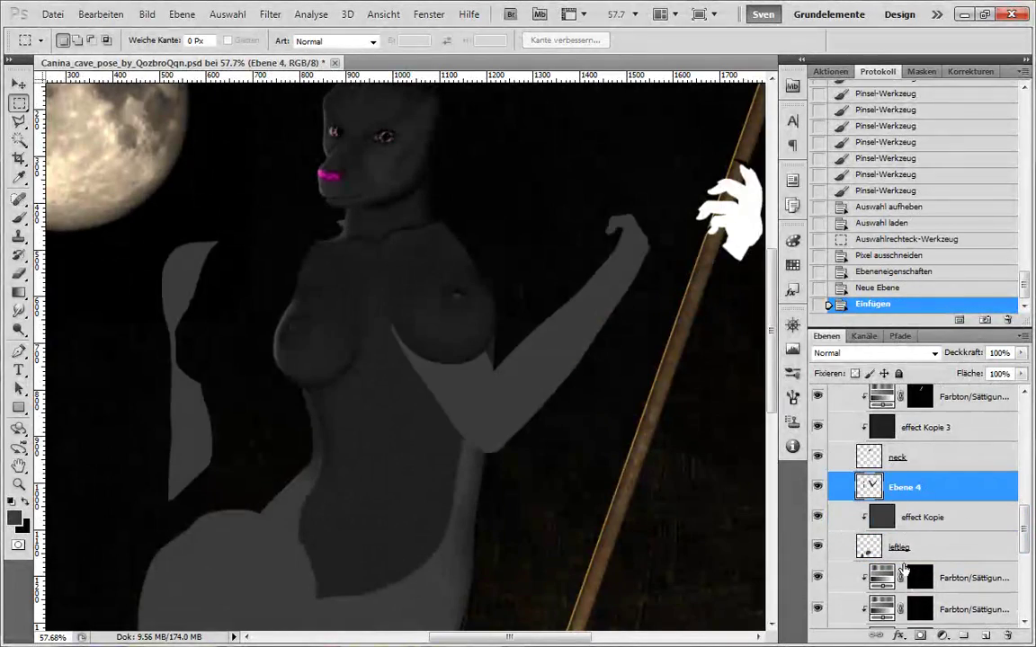
scroll(624, 469, "up", 2)
left_click_drag(624, 469, 478, 326)
left_click(917, 287)
right_click(368, 364)
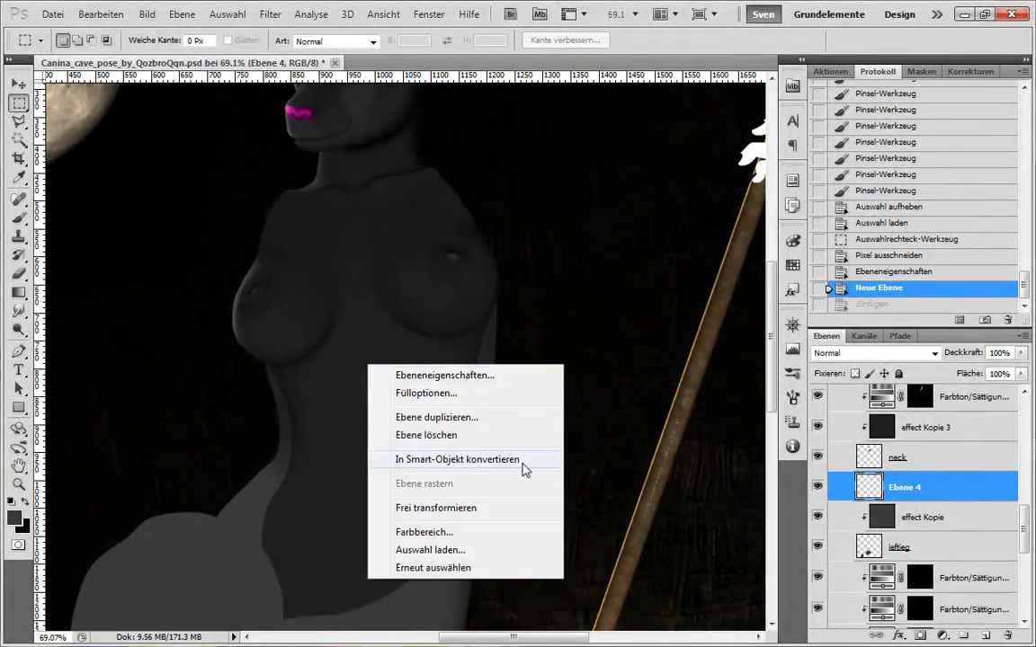
- Paste the cut arms at their original position on the new layer and clip a copy of effect Kopie to it
left_click(101, 14)
mouse_move(216, 169)
left_click(521, 177)
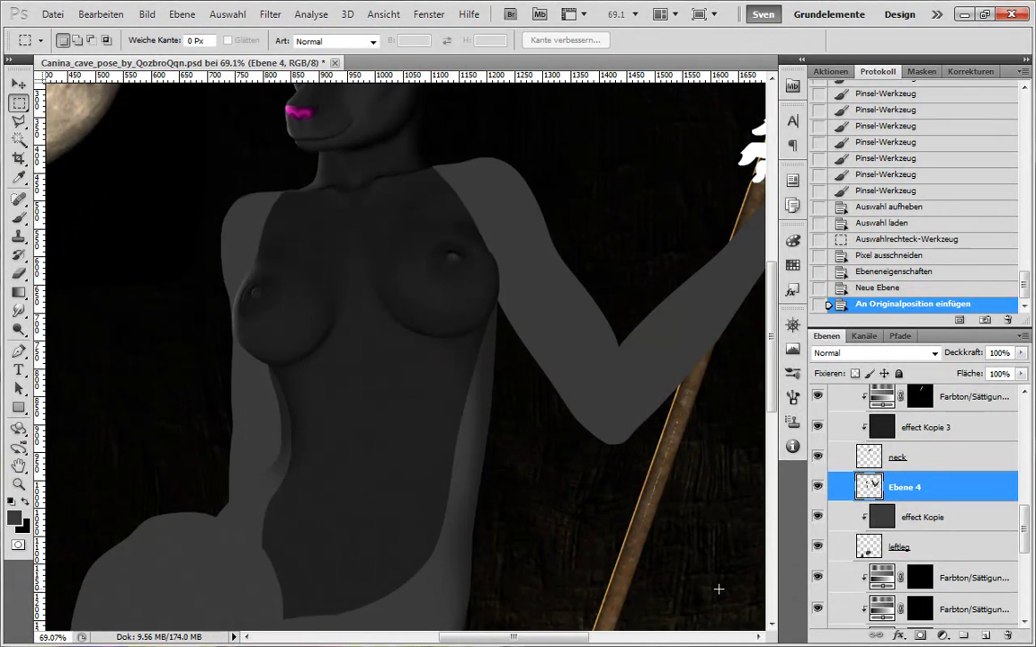
left_click_drag(923, 523, 916, 473)
left_click(904, 503, "alt")
scroll(264, 509, "up", 10)
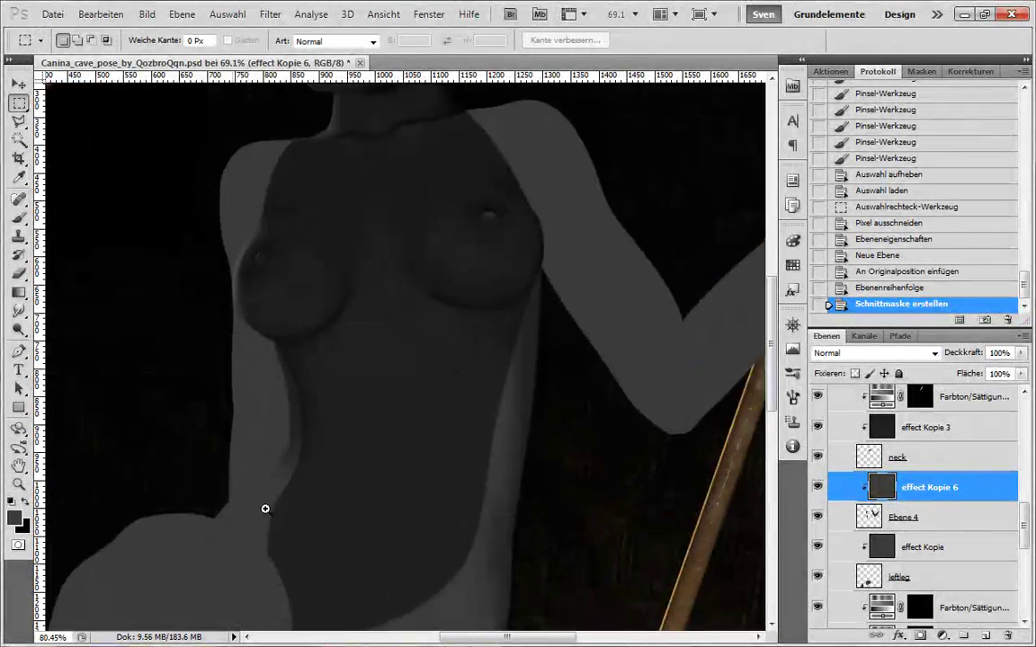
- Rename the pasted layer as arms and move it with its clipped effect copy beneath the belly layer
double_click(903, 518)
type("arms")
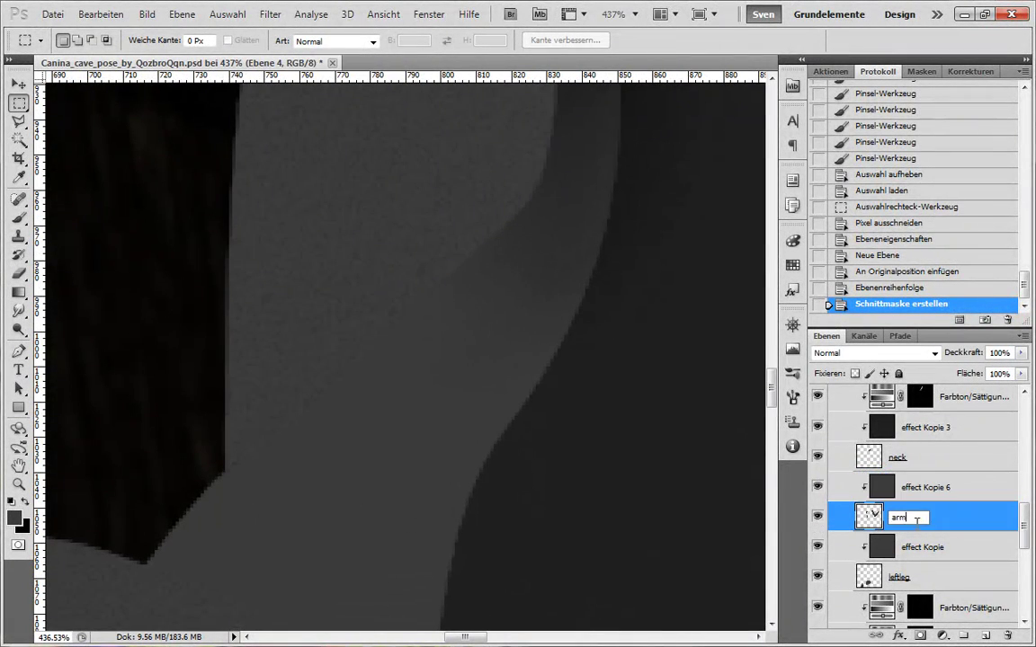
key("Return")
left_click(948, 486, "shift")
left_click_drag(948, 487, 934, 588)
scroll(562, 375, "down", 5)
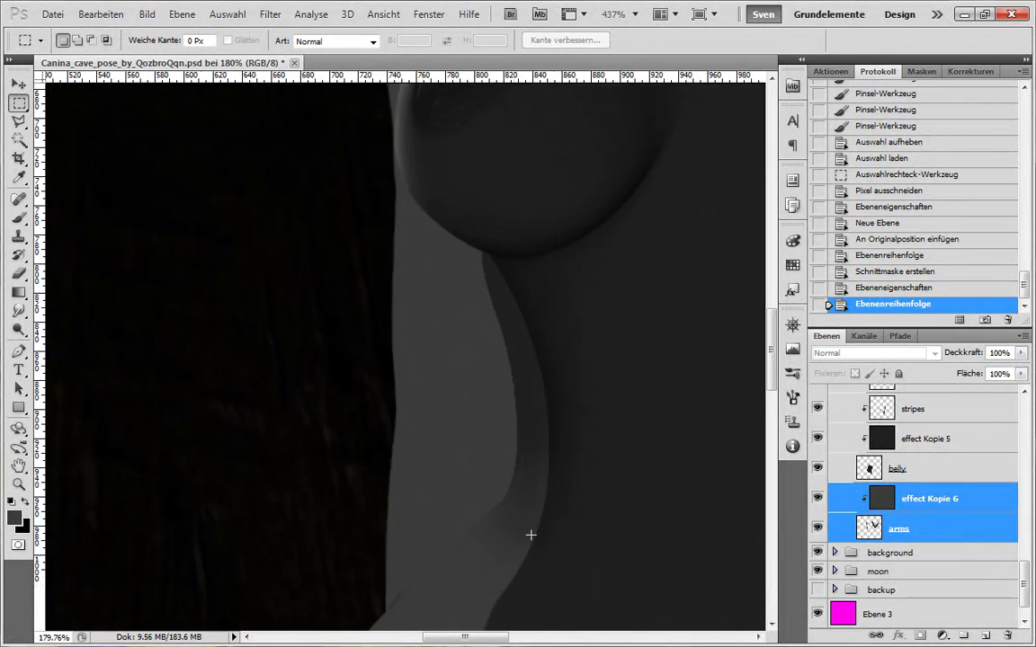
- Erase the stray dark edge on the belly layer where the left waist meets the hip, using a 4-pixel eraser
scroll(592, 533, "up", 7)
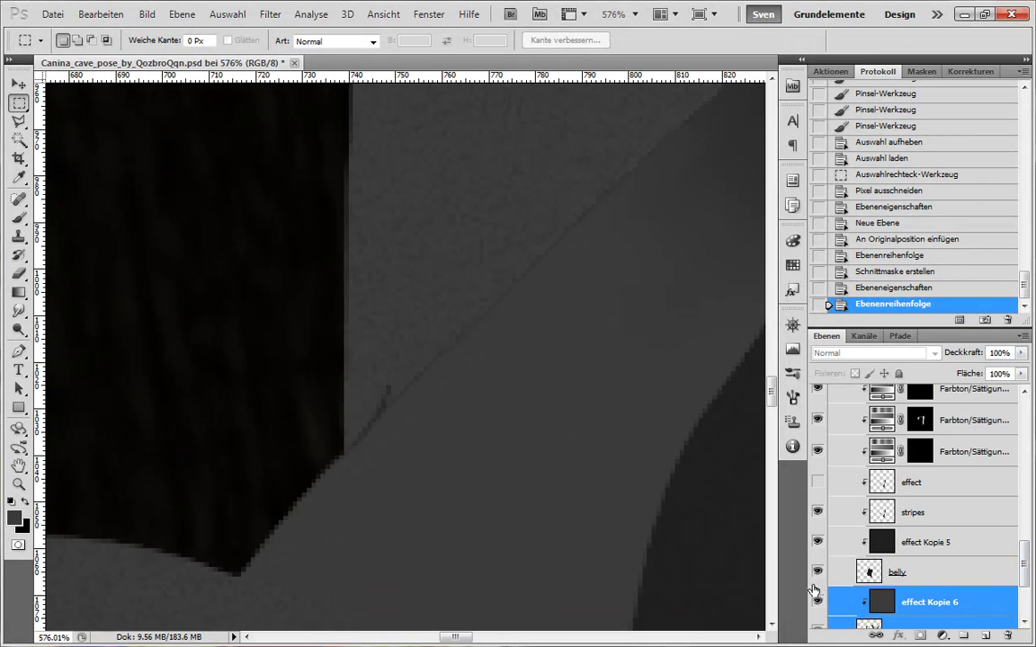
left_click(953, 572)
key("b")
key("bracketleft")
key("bracketleft")
key("bracketleft")
key("bracketleft")
key("bracketleft")
key("bracketleft")
key("bracketleft")
key("bracketleft")
key("bracketleft")
key("bracketleft")
key("bracketleft")
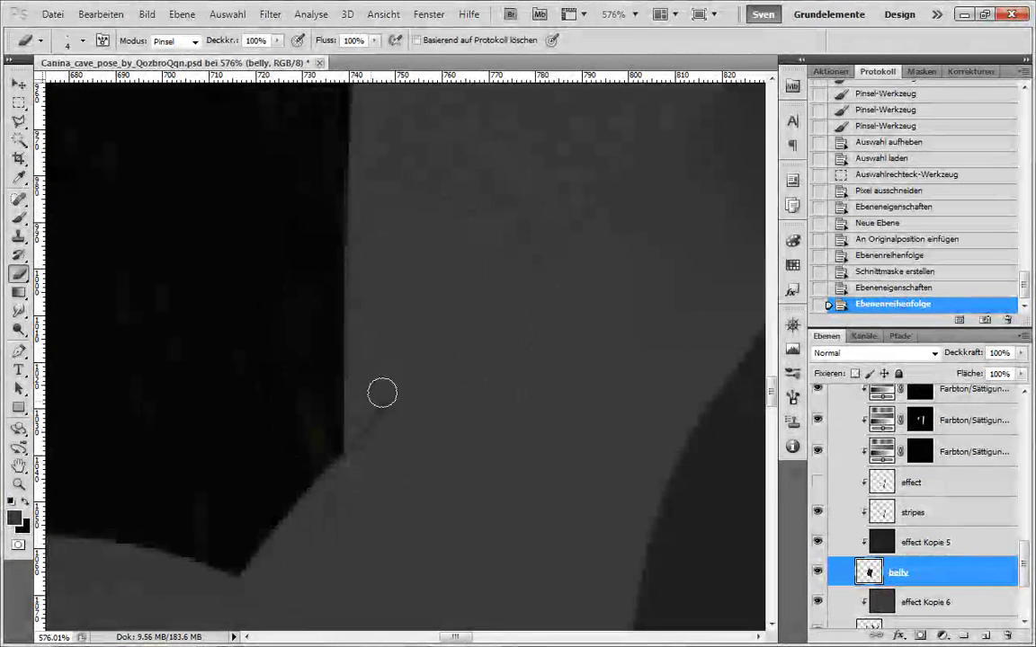
left_click_drag(358, 425, 432, 342)
mouse_move(622, 360)
left_mouse_down()
mouse_move(345, 564)
mouse_move(491, 472)
left_mouse_up()
- Paint the belly layer's edge in gray with the 4-pixel brush, from the left hip up the waist
key("b")
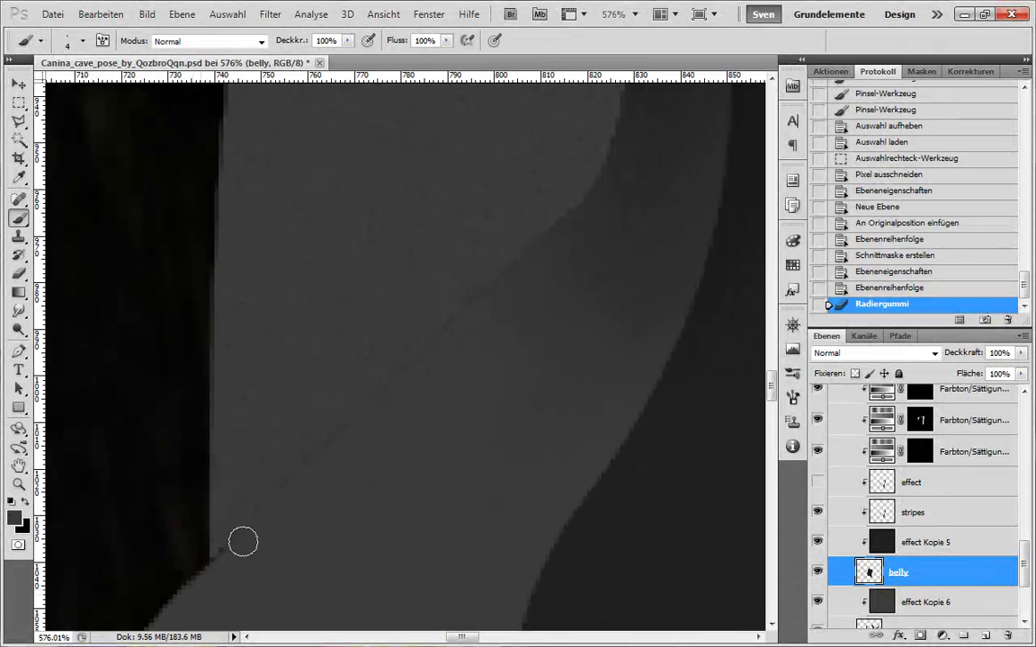
left_click_drag(296, 486, 450, 332)
mouse_move(541, 386)
left_mouse_down()
mouse_move(446, 469)
mouse_move(409, 527)
left_mouse_up()
mouse_move(362, 447)
left_mouse_down()
mouse_move(486, 319)
mouse_move(506, 224)
left_mouse_up()
left_click_drag(564, 179, 498, 567)
left_click_drag(428, 389, 389, 198)
left_click_drag(396, 149, 394, 314)
left_click(392, 301)
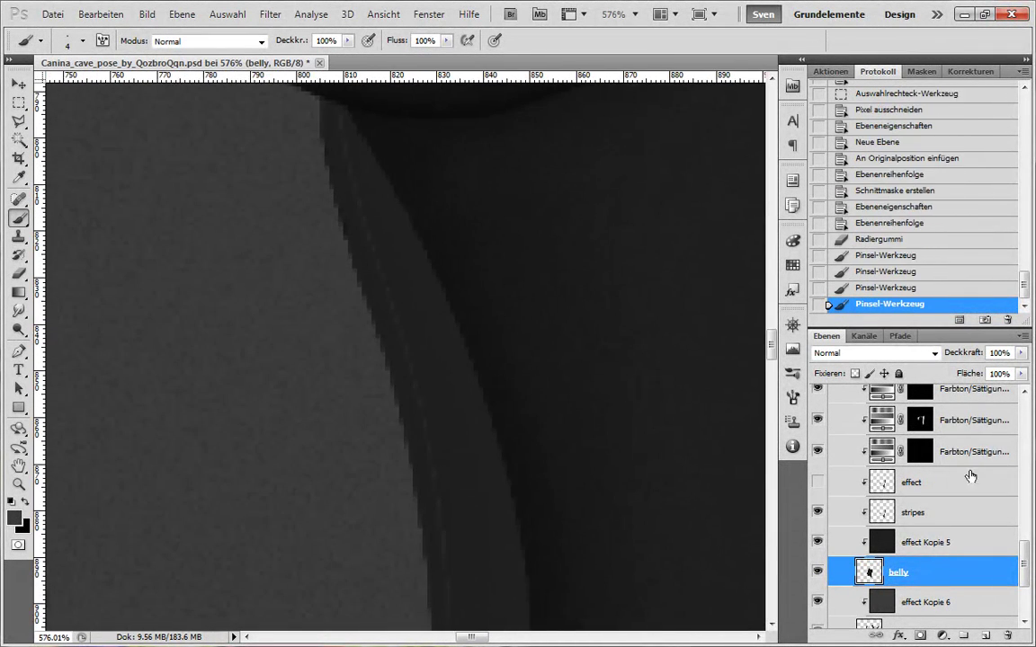
- Hide effect Kopie 5 and paint over the diagonal seam at the left hip on the stripes layer with the 4-pixel brush
left_click(939, 524)
left_click(818, 484)
left_click(818, 483)
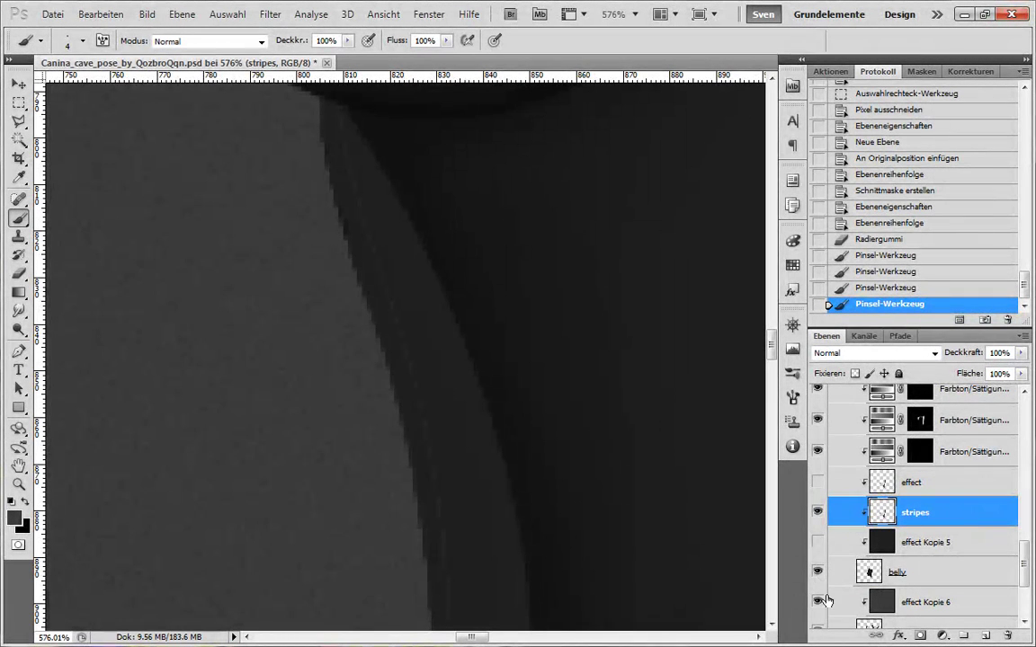
scroll(665, 523, "down", 6)
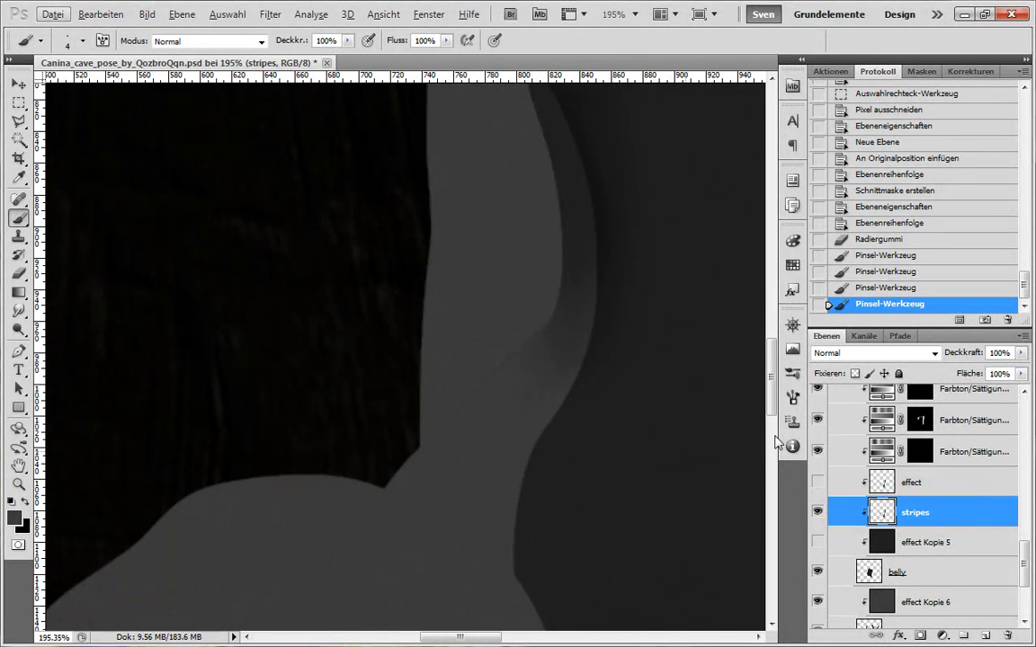
scroll(424, 454, "up", 6)
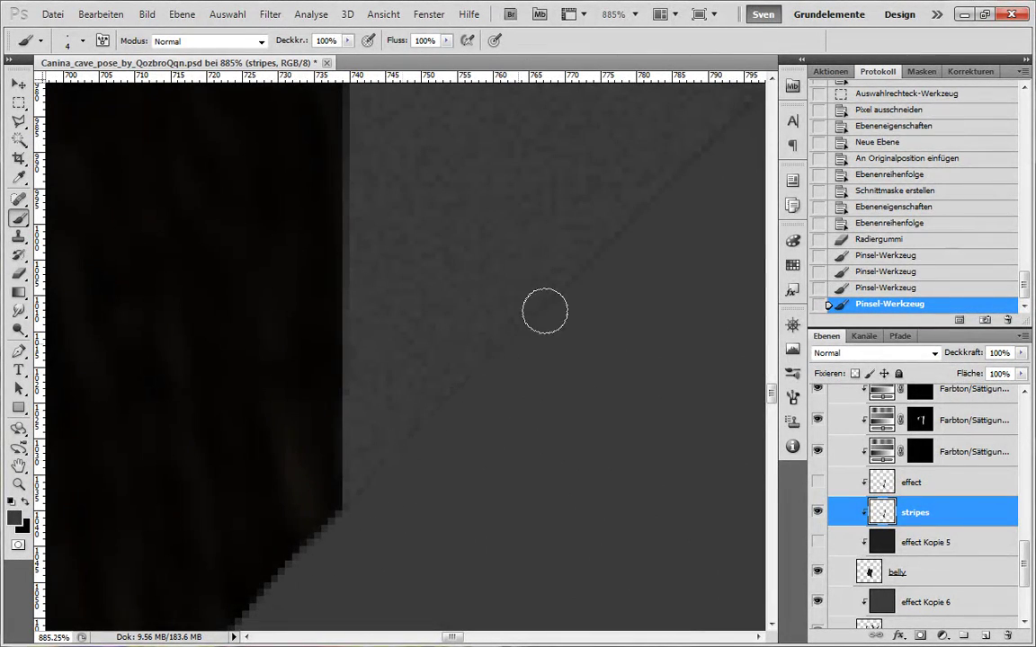
left_click_drag(545, 311, 432, 428)
mouse_move(543, 409)
left_mouse_down()
mouse_move(377, 562)
mouse_move(364, 539)
left_mouse_up()
right_click(679, 276)
left_click(444, 200)
mouse_move(628, 338)
left_mouse_down()
mouse_move(580, 324)
mouse_move(559, 345)
left_mouse_up()
left_click_drag(638, 260, 408, 474)
left_click_drag(407, 474, 382, 499)
- Toggle the masked Hue/Saturation layer for comparison and paint over the seam around the left waist's lower curve on the stripes layer
left_click(817, 421)
left_click(818, 421)
left_click(817, 420)
left_click(817, 420)
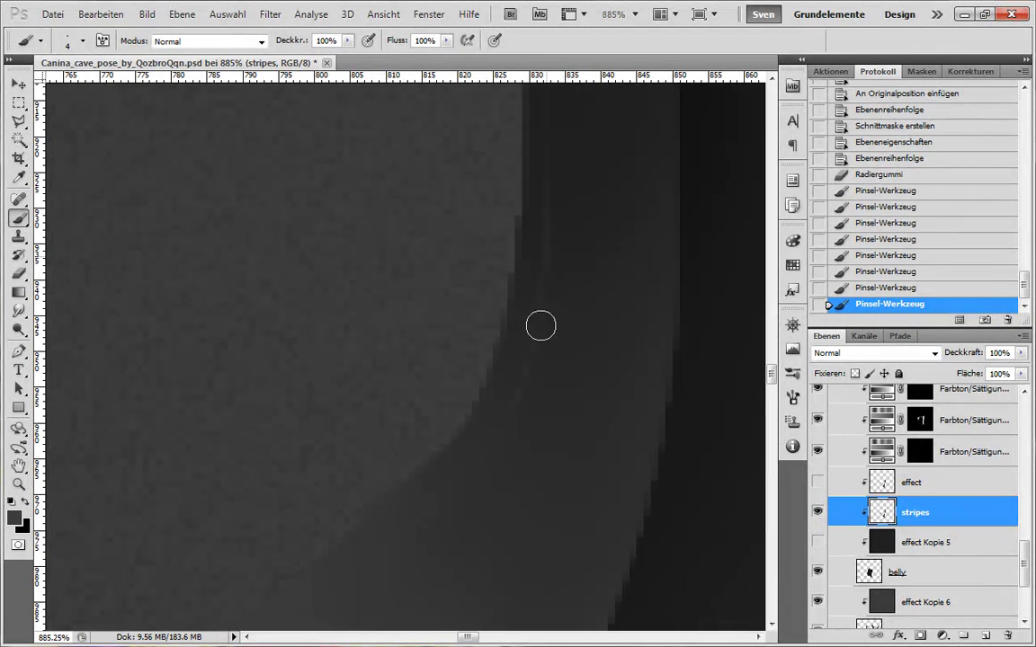
left_click_drag(540, 325, 464, 473)
- Hide the stripes layer, compare the waist edge with layers toggled on and off, and select the belly layer
left_click_drag(1025, 553, 1024, 536)
left_click(818, 606)
scroll(697, 583, "down", 3)
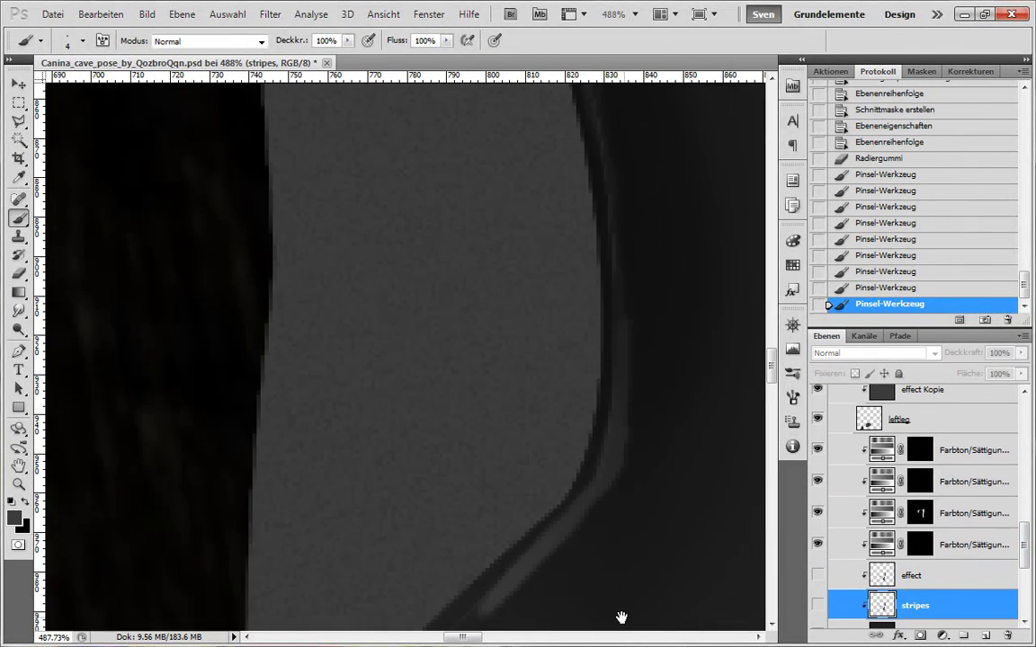
left_click_drag(621, 618, 568, 351)
left_click(819, 605)
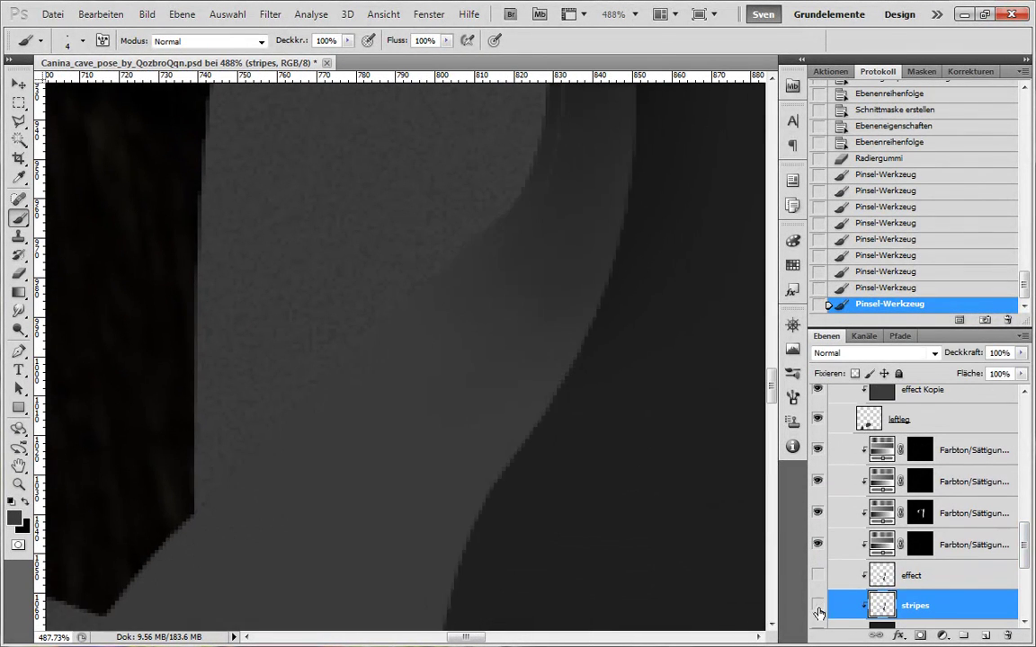
left_click(819, 605)
scroll(817, 616, "down", 3)
left_click(817, 556)
left_click(818, 557)
left_click(914, 558)
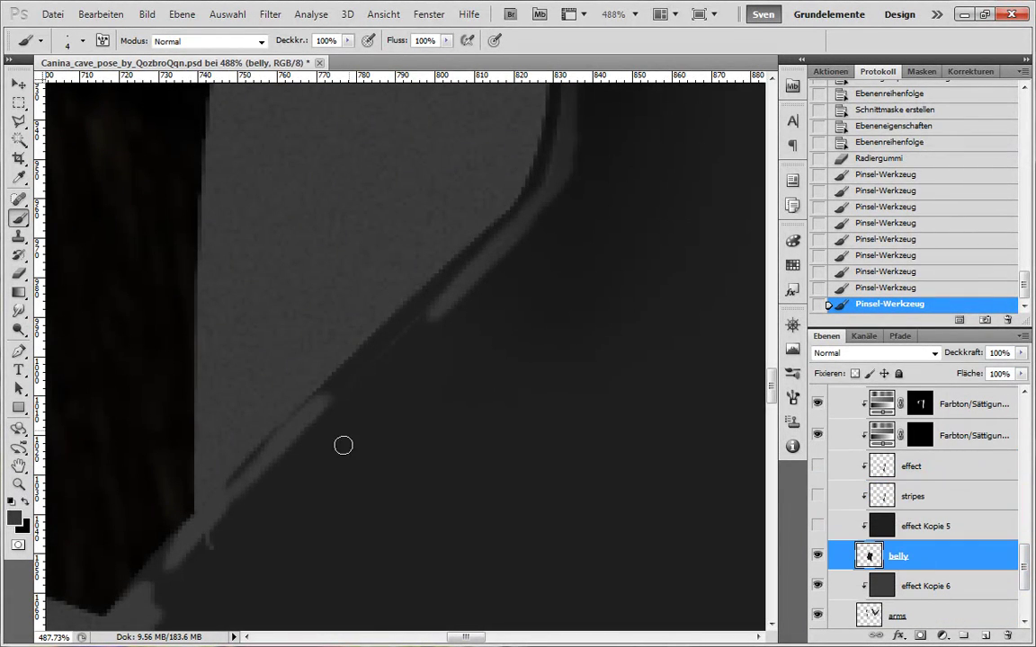
- Cover the light gray strokes along the belly layer's left waist edge in dark gray with the 4-pixel brush
left_click_drag(453, 294, 564, 155)
left_click_drag(435, 338, 330, 588)
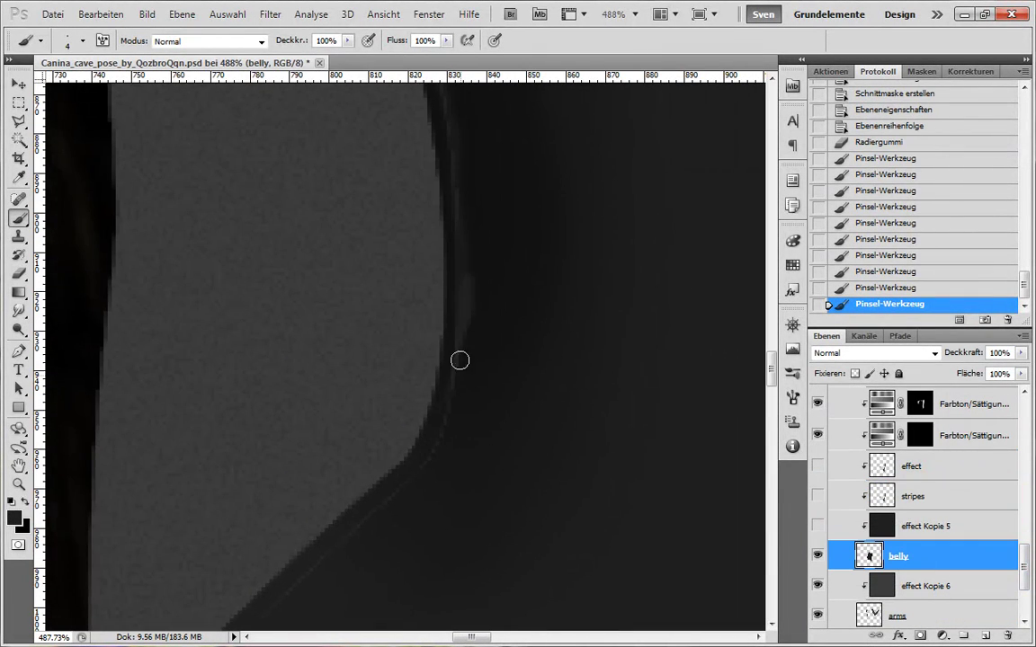
left_click_drag(459, 360, 476, 247)
mouse_move(476, 246)
left_mouse_down()
mouse_move(435, 500)
mouse_move(363, 155)
left_mouse_up()
left_click_drag(363, 156, 410, 342)
left_click_drag(453, 439, 446, 539)
mouse_move(505, 616)
left_mouse_down()
mouse_move(474, 266)
mouse_move(593, 18)
left_mouse_up()
- Cover the remaining light strokes along the belly's diagonal hip edge in dark gray with a 9-pixel brush
key("bracketright")
key("bracketright")
key("bracketright")
key("bracketright")
key("bracketright")
mouse_move(316, 461)
left_mouse_down()
mouse_move(319, 441)
mouse_move(210, 550)
left_mouse_up()
mouse_move(362, 442)
left_mouse_down()
mouse_move(469, 382)
mouse_move(540, 290)
mouse_move(374, 398)
left_mouse_up()
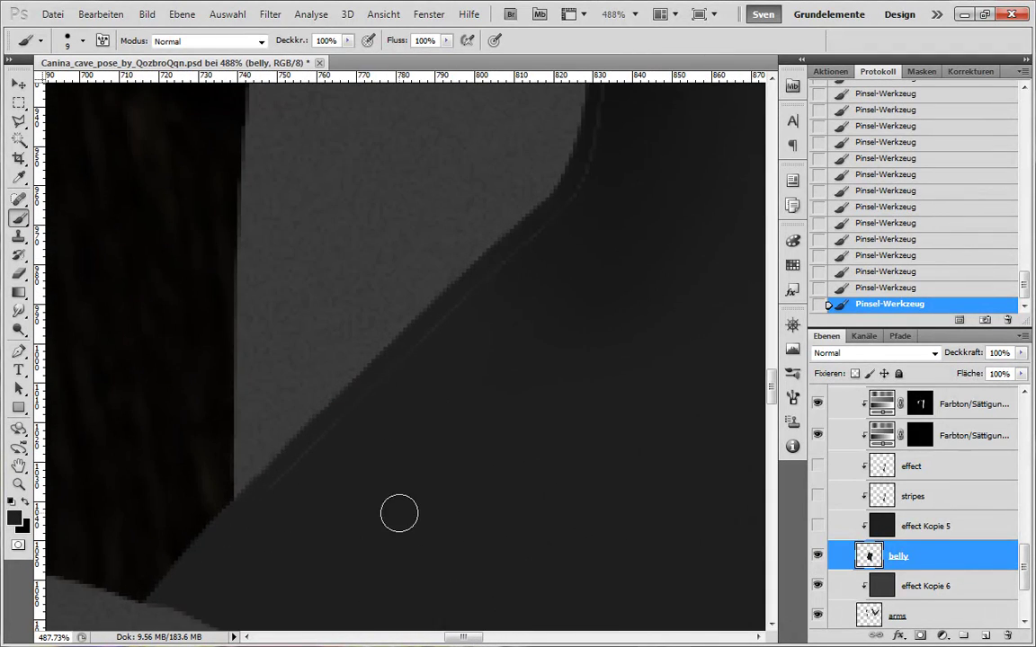
- Erase the stray leftleg layer pixels along the belly's waist and diagonal hip edge with a 4-pixel eraser
left_click_drag(1024, 574, 1025, 548)
left_click(910, 439)
key("e")
left_click(304, 467)
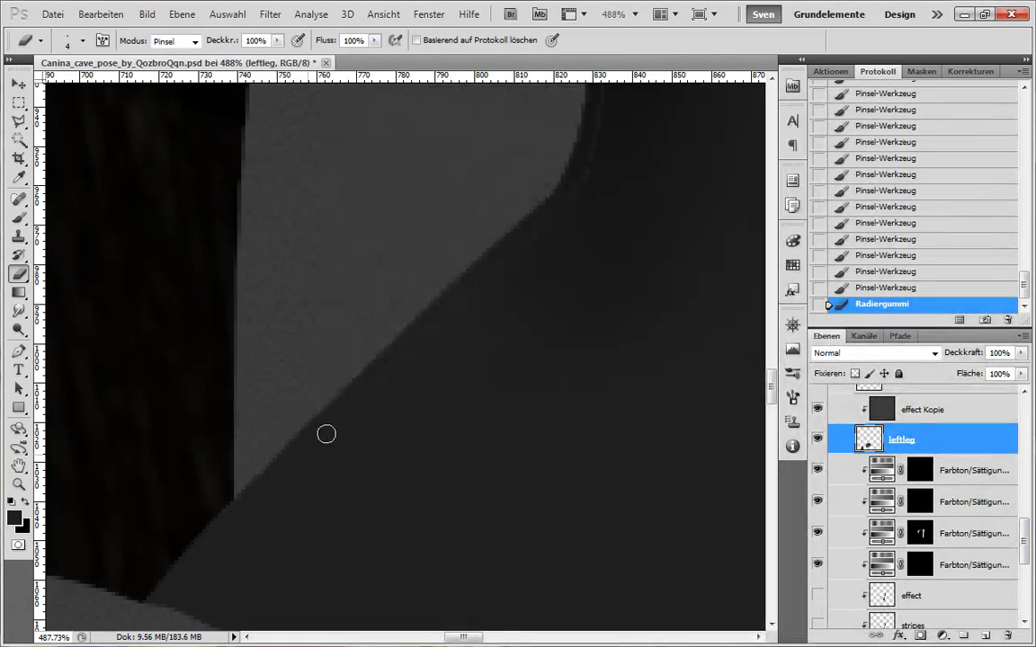
left_click_drag(601, 137, 492, 399)
- Enlarge the eraser to 35 pixels and erase the remaining leftleg pixels over the hip edge and adjoining belly
key("bracketright")
key("bracketright")
key("bracketright")
key("bracketright")
key("bracketright")
key("bracketright")
key("bracketright")
key("bracketright")
key("bracketright")
key("bracketright")
key("bracketright")
left_click_drag(231, 497, 522, 216)
mouse_move(617, 194)
left_mouse_down()
mouse_move(507, 460)
mouse_move(481, 558)
left_mouse_up()
left_click_drag(499, 99, 431, 387)
- Load the leftleg layer's outline as a selection to check for leftover pixels, and deselect it
scroll(575, 494, "down", 10)
left_click_drag(580, 499, 395, 268)
left_click(869, 439, "ctrl")
left_click_drag(483, 374, 668, 477)
key("ctrl+d")
- Erase the last leftleg remnants around the hip corner above the thigh with the 35-pixel eraser
scroll(668, 477, "up", 10)
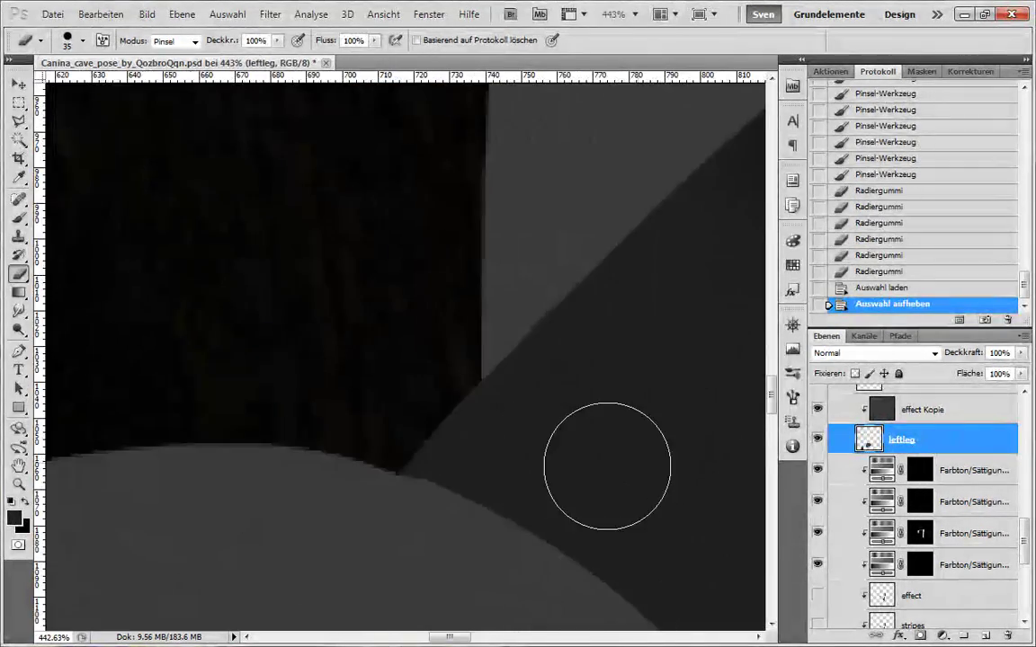
left_click_drag(537, 343, 630, 286)
left_click_drag(634, 286, 367, 556)
left_click_drag(550, 135, 539, 342)
left_click_drag(576, 135, 497, 333)
left_click_drag(467, 270, 477, 431)
scroll(486, 386, "down", 10)
mouse_move(503, 360)
left_mouse_down()
mouse_move(440, 425)
mouse_move(414, 418)
left_mouse_up()
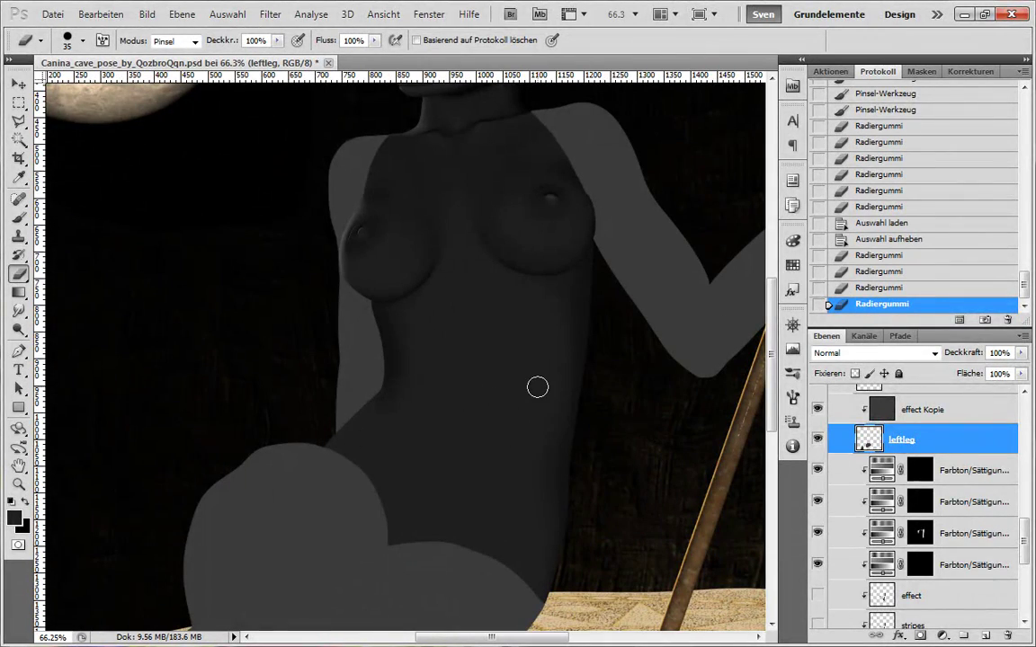
- Show the effect Kopie 5 and stripes layers, select stripes, and hide the effect and four Hue/Saturation layers above it
left_click_drag(1026, 540, 1028, 564)
left_click_drag(817, 535, 816, 475)
left_click_drag(371, 412, 508, 405)
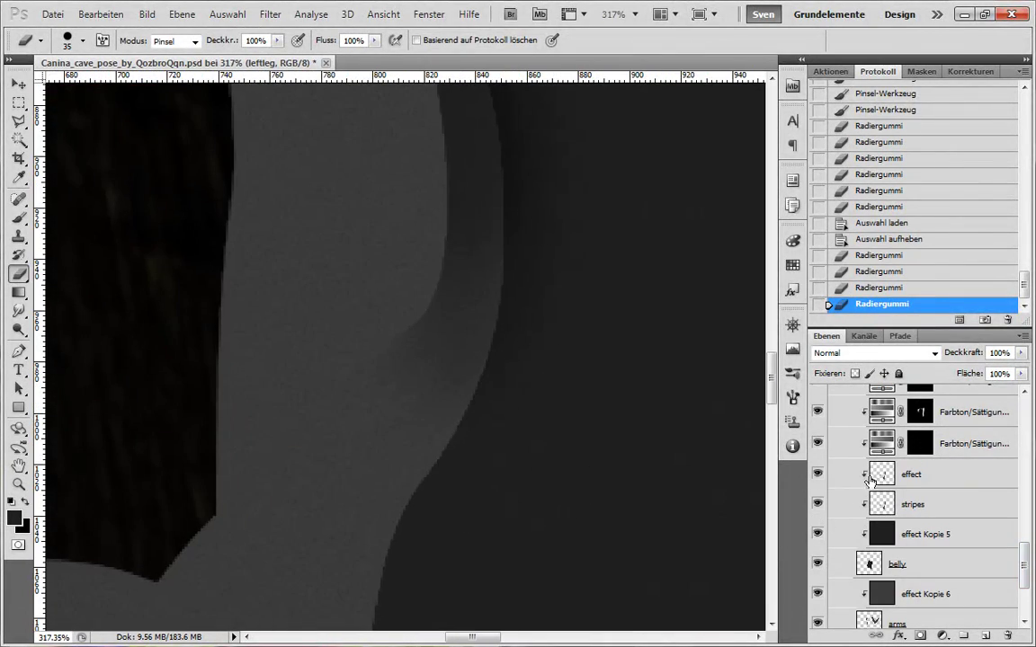
left_click(917, 510)
left_click(820, 535)
left_click(817, 474)
left_click_drag(1024, 557, 1023, 538)
left_click_drag(818, 450, 817, 544)
left_click_drag(504, 270, 440, 554)
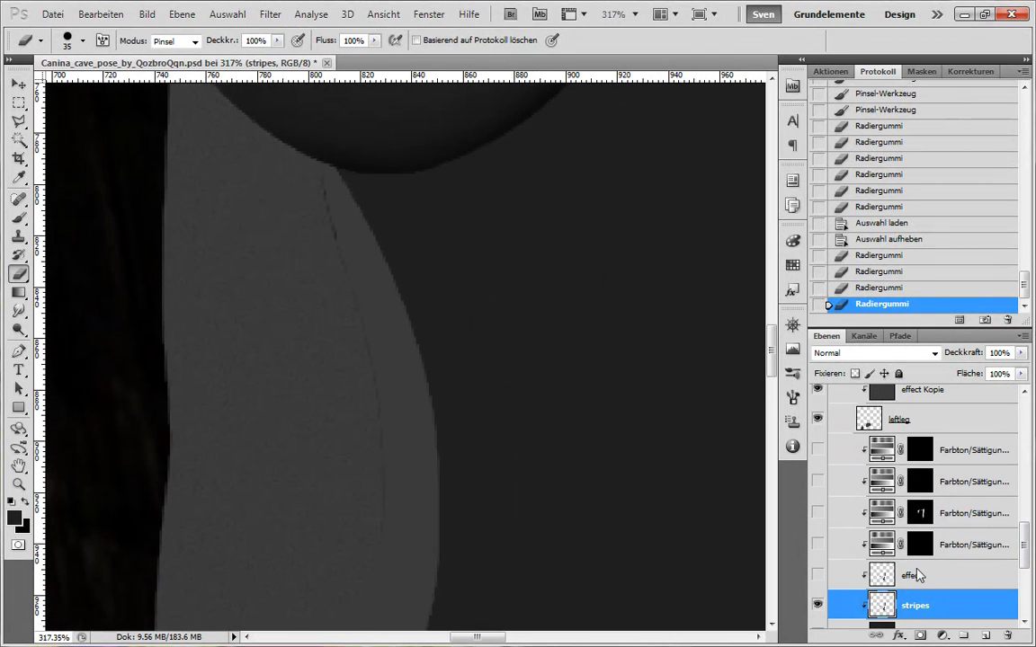
- Paint over the thin dark seam along the left waist on the stripes layer with a 9-pixel gray brush
key("b")
mouse_move(384, 528)
left_mouse_down()
mouse_move(375, 382)
mouse_move(330, 190)
left_mouse_up()
left_click_drag(328, 187, 344, 213)
left_click_drag(719, 495, 375, 511)
left_click_drag(710, 117, 557, 403)
left_click_drag(550, 289, 549, 299)
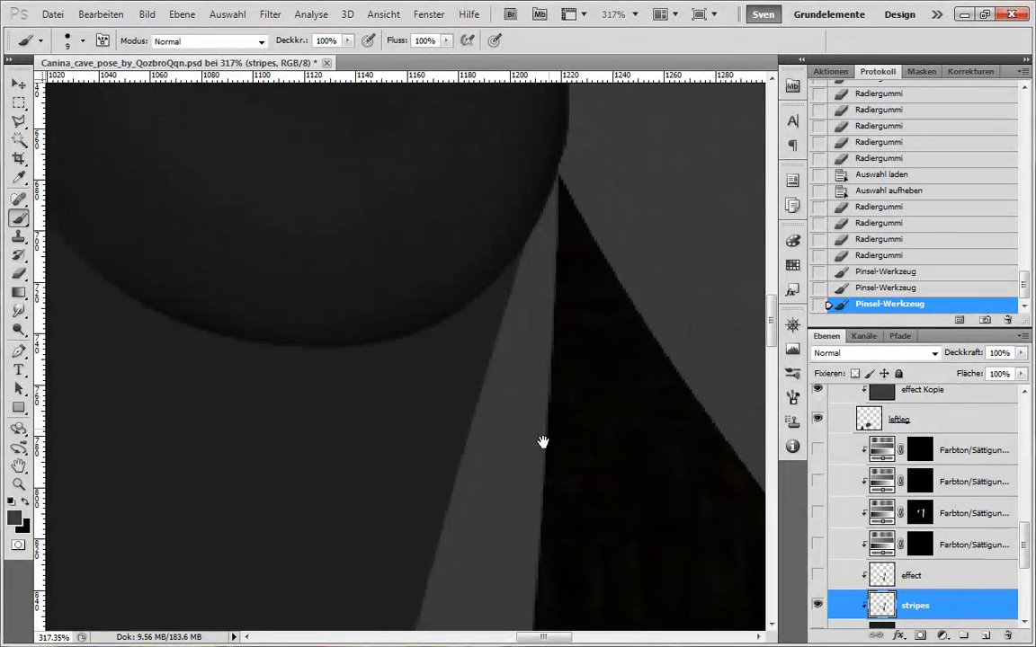
- Check the stripe edges on both sides of the torso and show the effect and four Hue/Saturation layers again
mouse_move(543, 441)
left_mouse_down()
mouse_move(430, 381)
mouse_move(324, 378)
left_mouse_up()
left_click_drag(474, 201, 476, 431)
left_click_drag(477, 431, 584, 445)
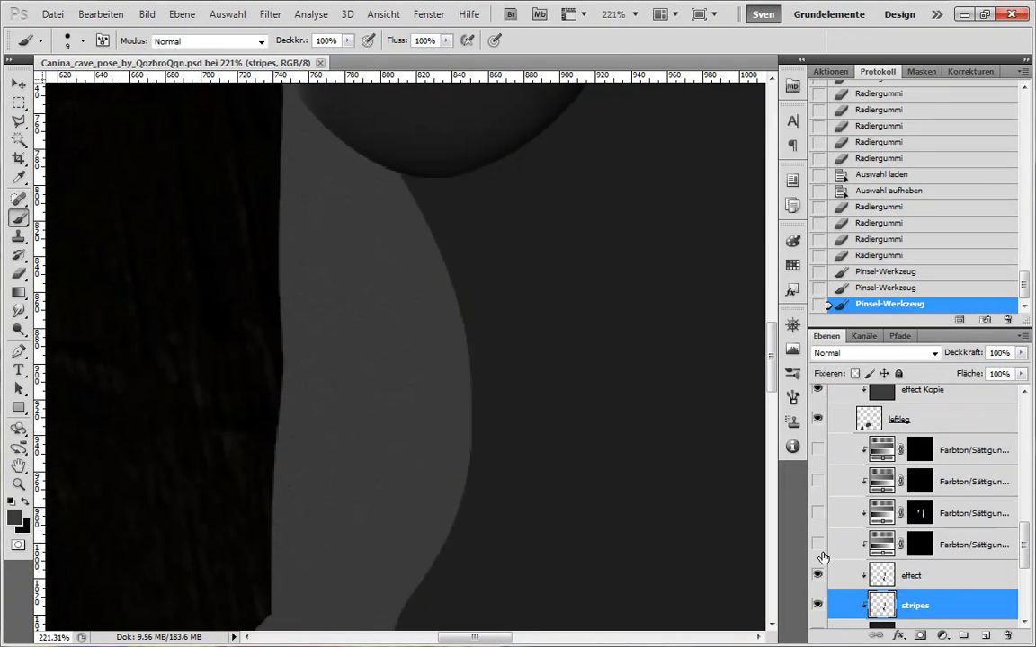
left_click_drag(821, 548, 818, 450)
- Paint white along the left waist edge on the Farbton/Sättigung 1 Kopie 30 mask with the 9-pixel brush
left_click_drag(1023, 543, 999, 557)
left_click(920, 441)
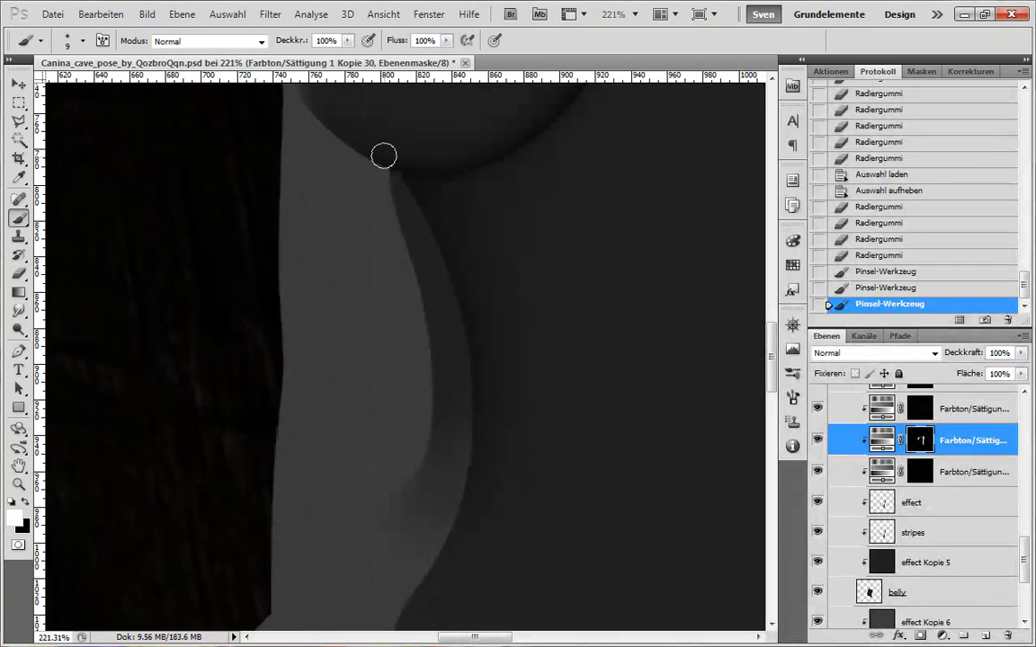
left_click_drag(387, 158, 422, 212)
left_click_drag(426, 221, 470, 369)
left_click_drag(469, 443, 452, 369)
- Broaden the shading along the waist and hip on the Kopie 30 mask with a 35-pixel brush
key("bracketright")
key("bracketright")
key("bracketright")
key("bracketright")
key("bracketright")
mouse_move(389, 552)
left_mouse_down()
mouse_move(430, 418)
mouse_move(428, 144)
left_mouse_up()
left_click_drag(435, 208, 391, 347)
key("x")
key("x")
left_click_drag(455, 532, 522, 213)
- Paint a highlight across the diagonal hip on the Farbton/Sättigung 1 Kopie 29 mask in white with the 35-pixel brush
scroll(955, 504, "up", 2)
left_click(948, 505)
left_click_drag(213, 411, 394, 229)
left_click_drag(275, 449, 322, 419)
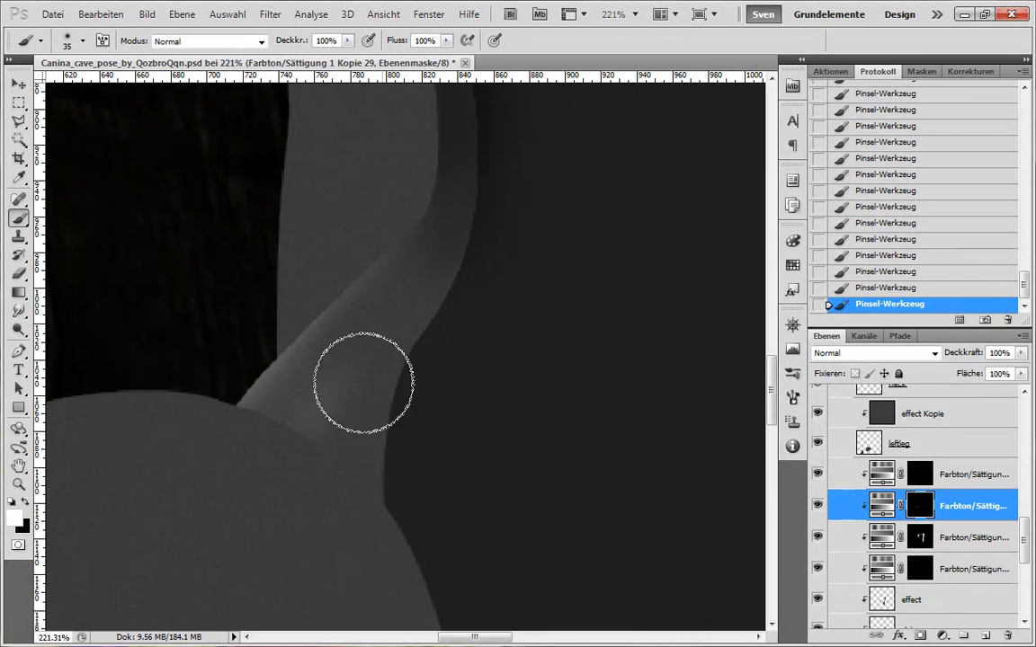
- Trim the hip highlight near the thigh in black with a 15-pixel brush
key("x")
key("bracketleft")
key("bracketleft")
key("bracketleft")
key("bracketleft")
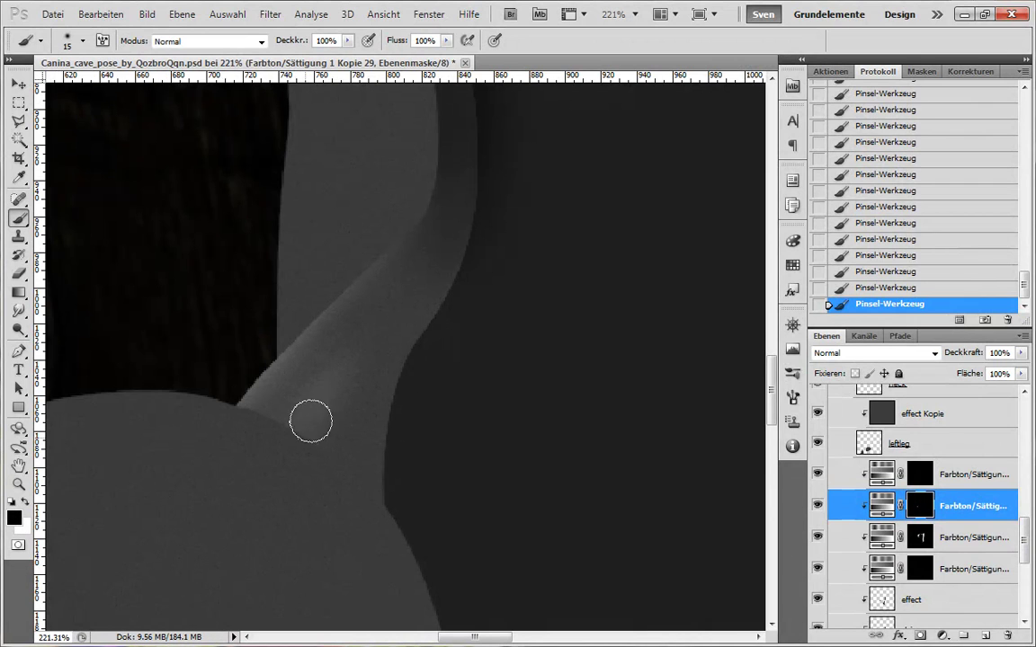
key("x")
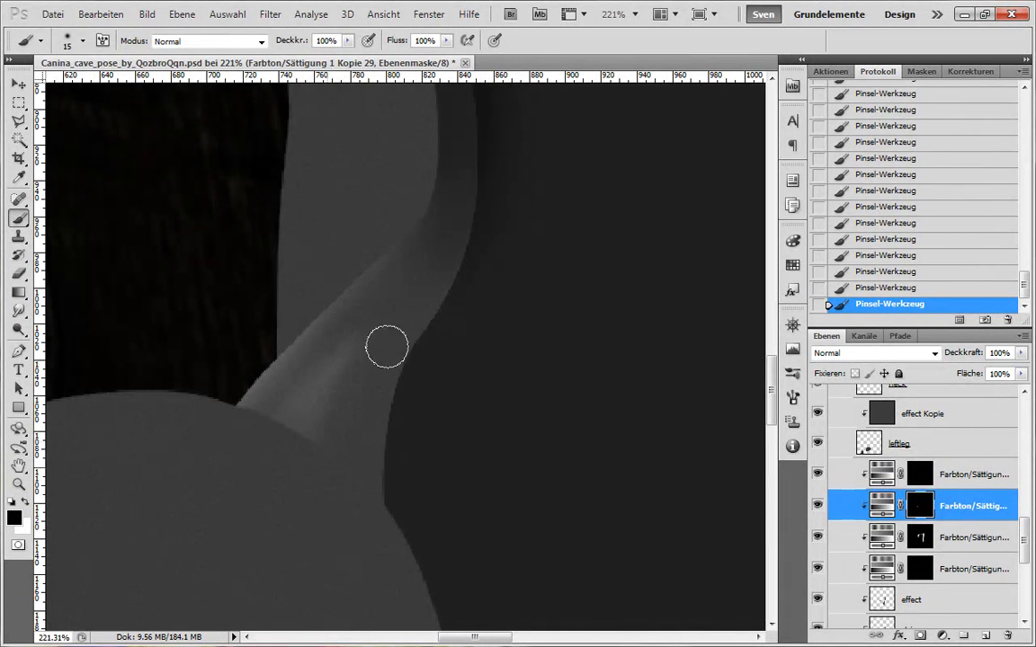
- Soften the hip highlight on the Kopie 29 mask with 35-pixel and 20-pixel brushes
key("x")
key("bracketright")
key("bracketright")
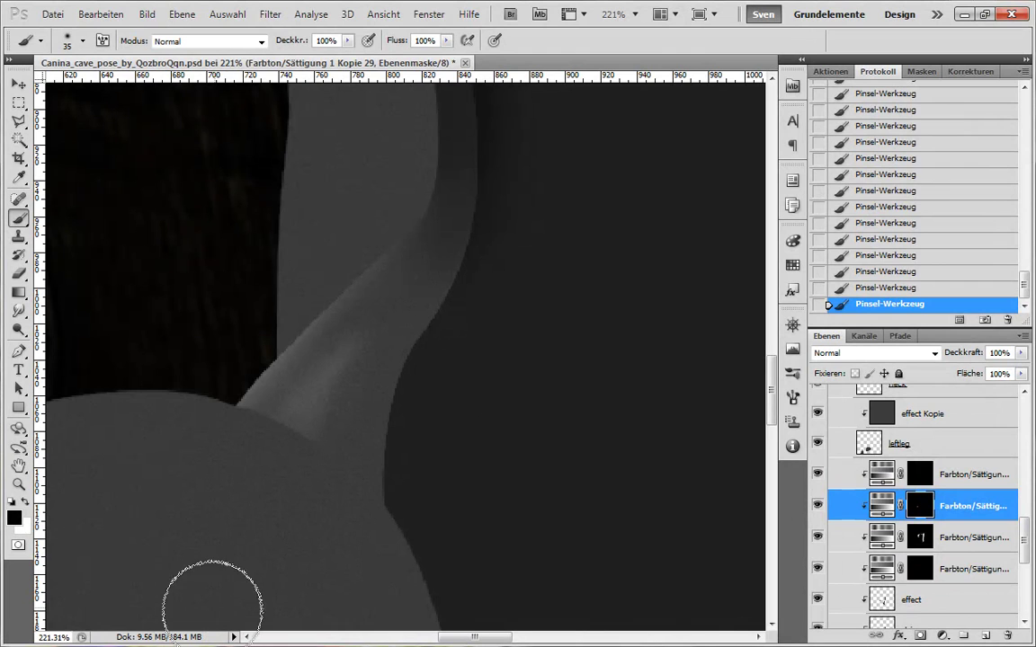
key("bracketleft")
key("bracketleft")
key("x")
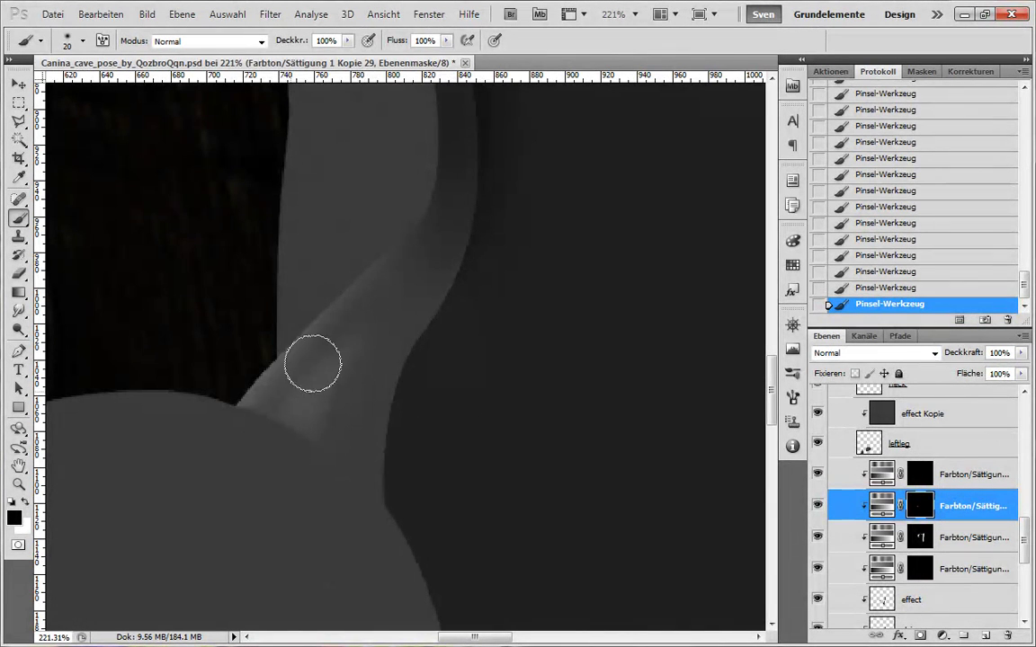
- Shape the highlight beside the hip crease by alternating black and white with a 15-pixel brush
key("x")
key("bracketleft")
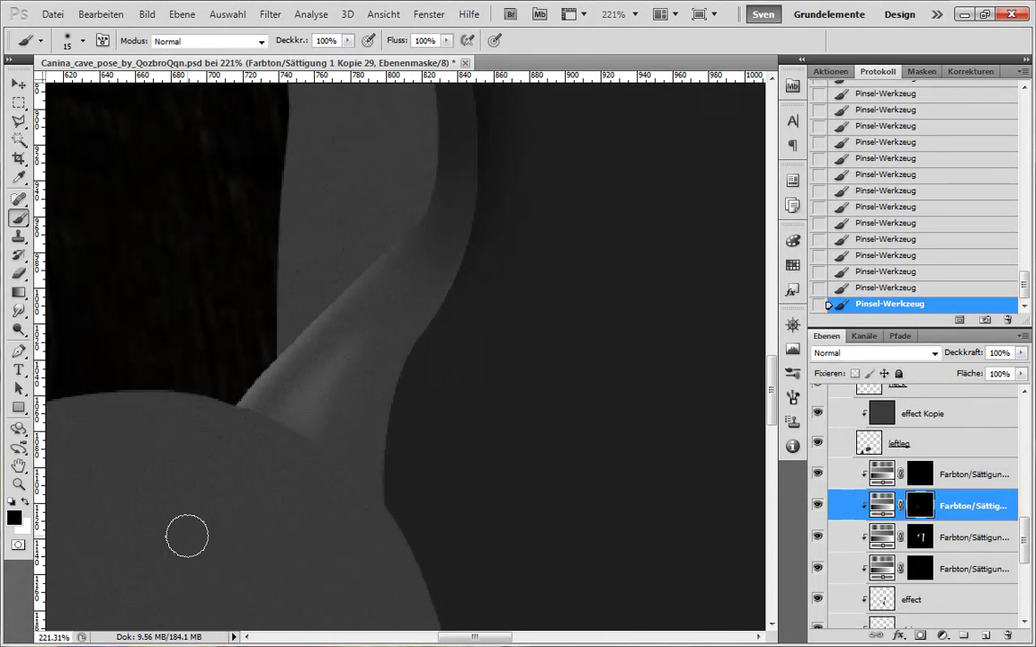
key("x")
left_click_drag(301, 422, 379, 321)
key("x")
left_click_drag(324, 437, 391, 379)
key("x")
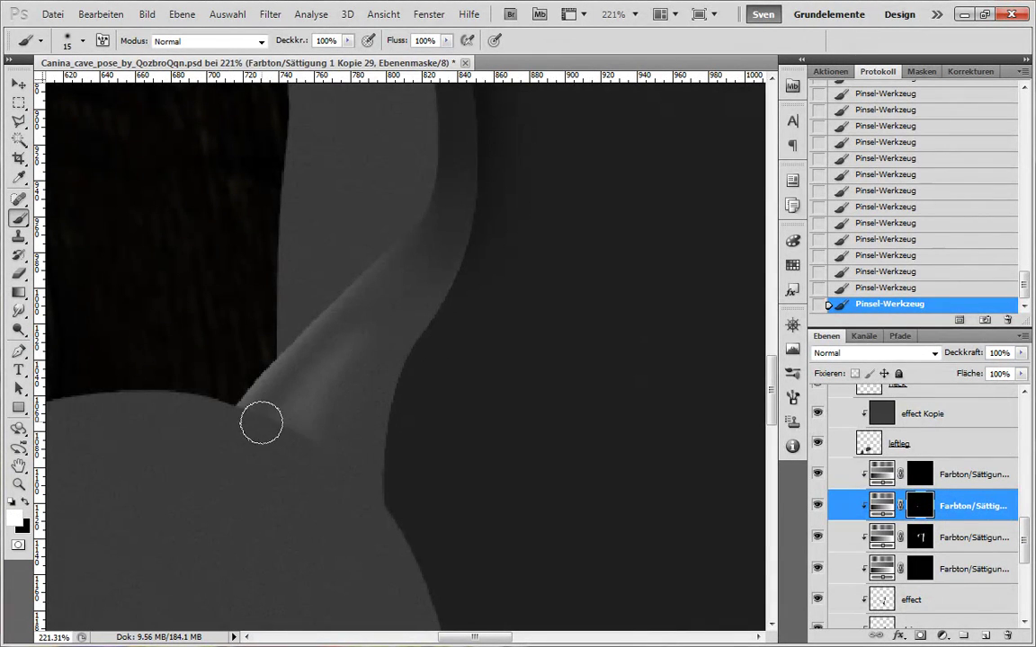
- Deepen the hip crease's shading on the Kopie 30 mask and refine its edge on the Kopie 31 mask
left_click(919, 539)
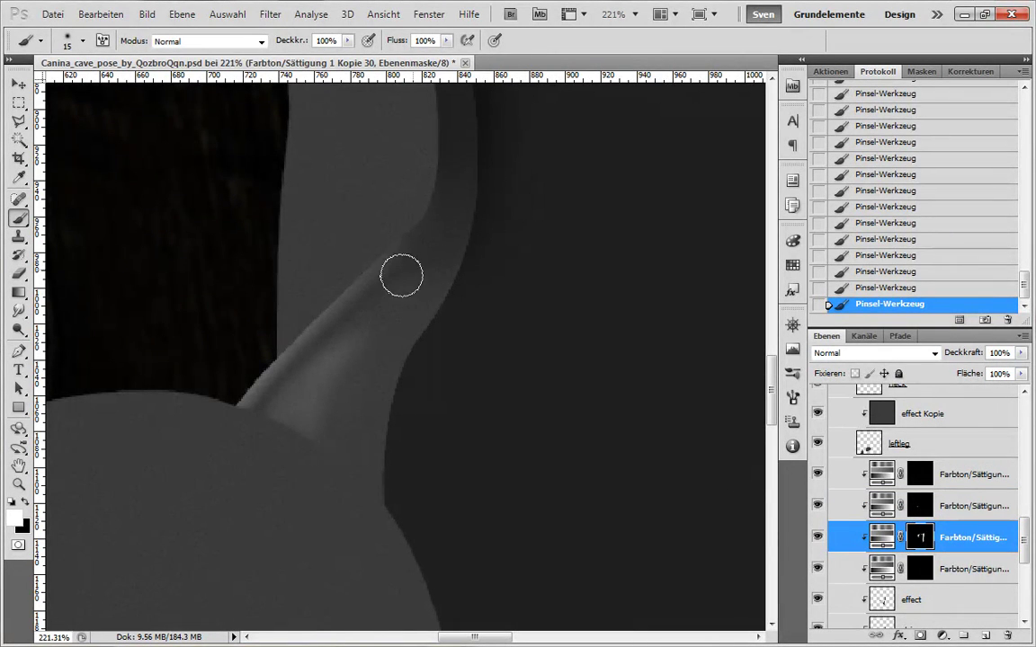
left_click(858, 580)
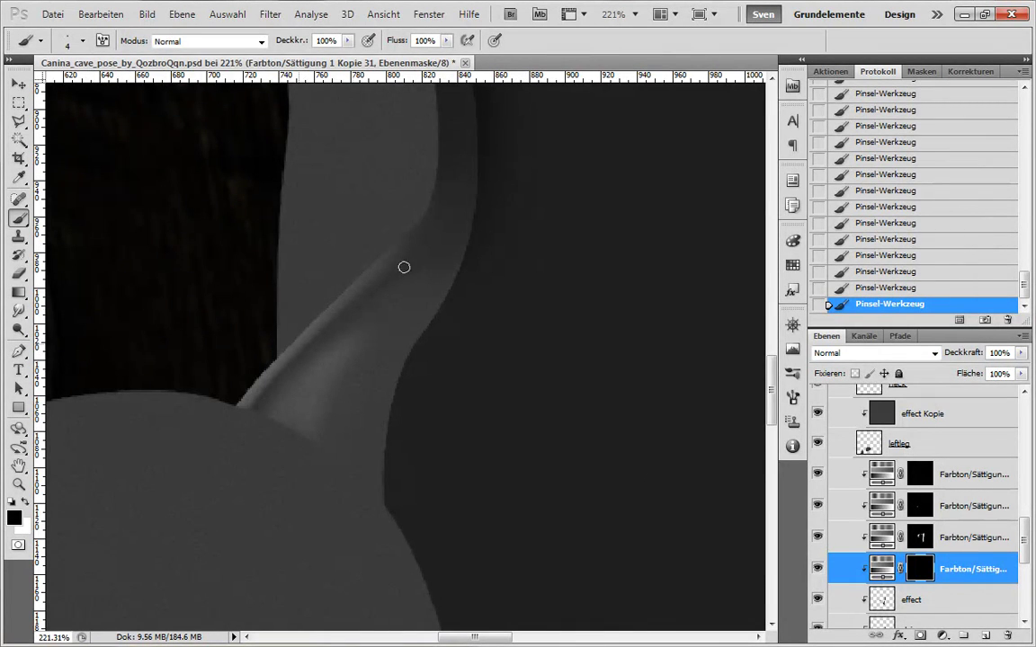
scroll(472, 468, "down", 9)
scroll(472, 468, "up", 10)
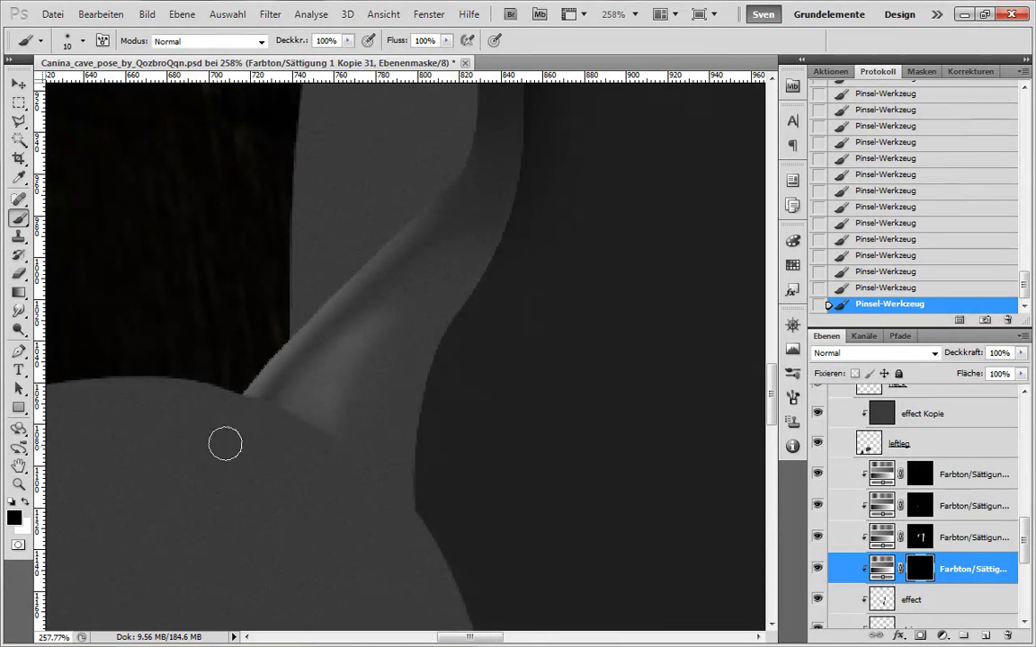
- Refine the narrow crease shading above the thigh on the Kopie 30 mask with a 9-pixel brush
key("alt+bracketright")
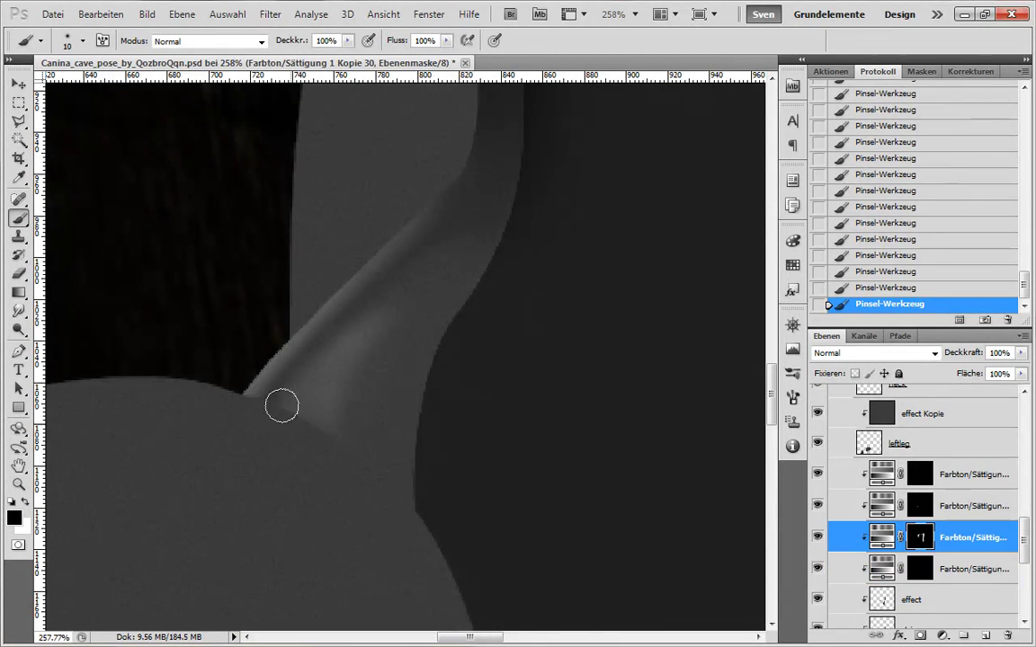
key("bracketleft")
key("bracketleft")
key("bracketleft")
key("bracketleft")
key("bracketleft")
key("bracketright")
key("bracketright")
key("bracketright")
key("x")
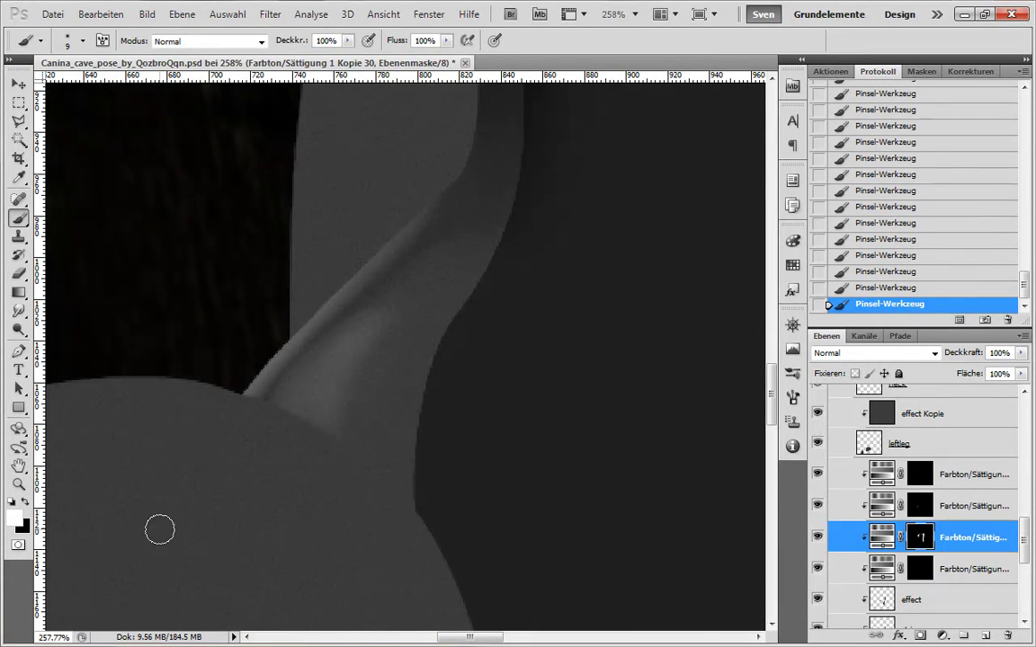
- Soften the hip's crease shading on the Kopie 30 mask in black with a 20-pixel brush
key("alt+bracketright")
key("alt+bracketleft")
key("bracketright")
key("bracketright")
key("bracketright")
key("x")
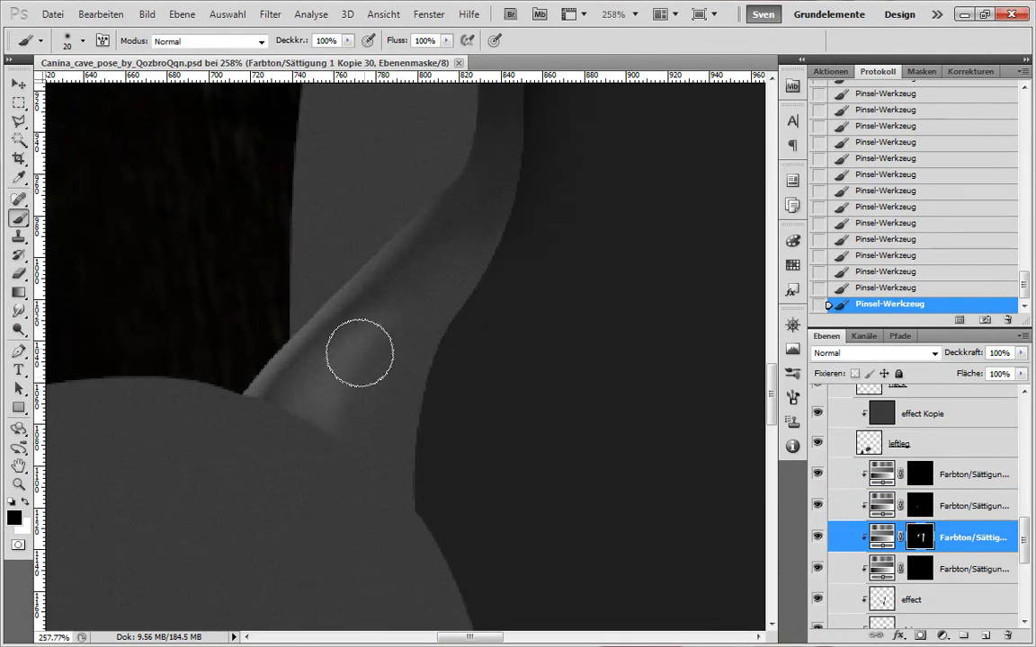
- Blend the hip's highlight on the Kopie 29 mask and the waist shading on the Kopie 30 mask with the 20-pixel brush
left_click(876, 491)
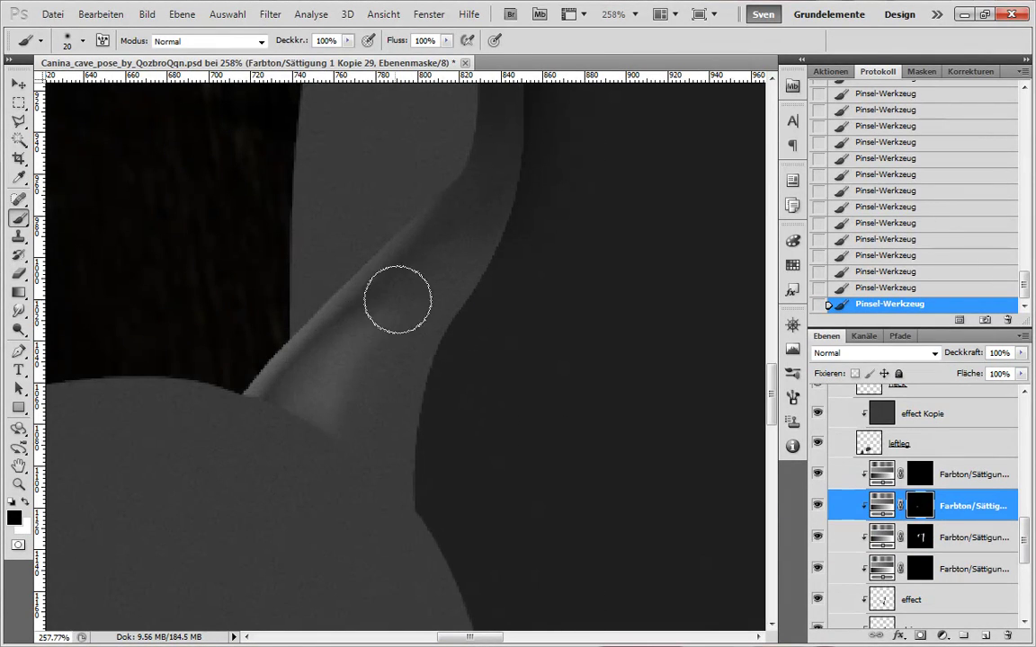
key("alt+bracketleft")
key("x")
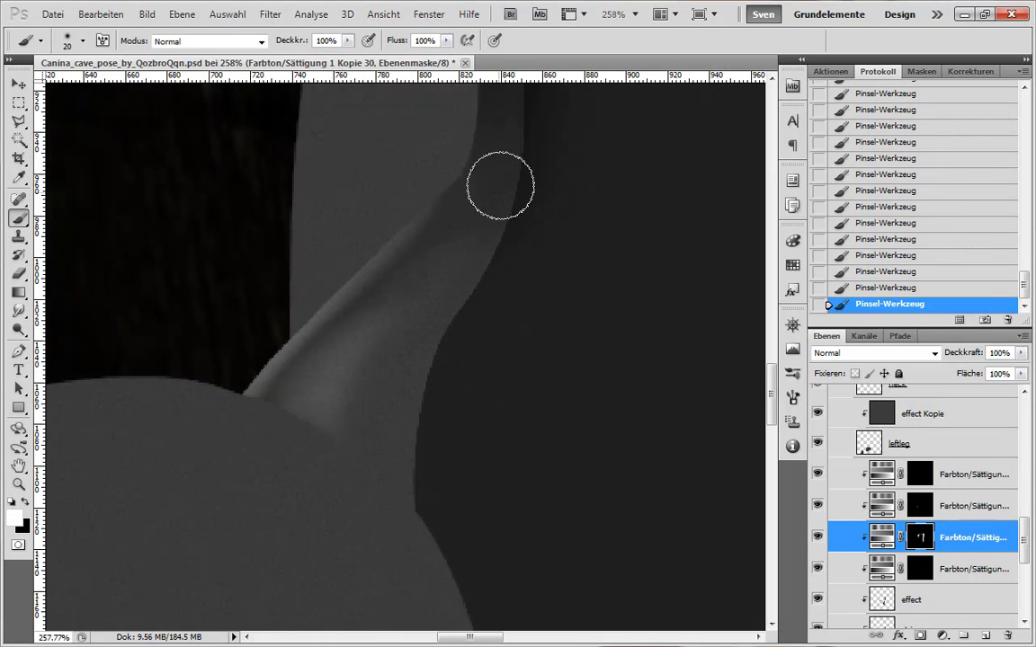
key("x")
left_click_drag(541, 262, 386, 413)
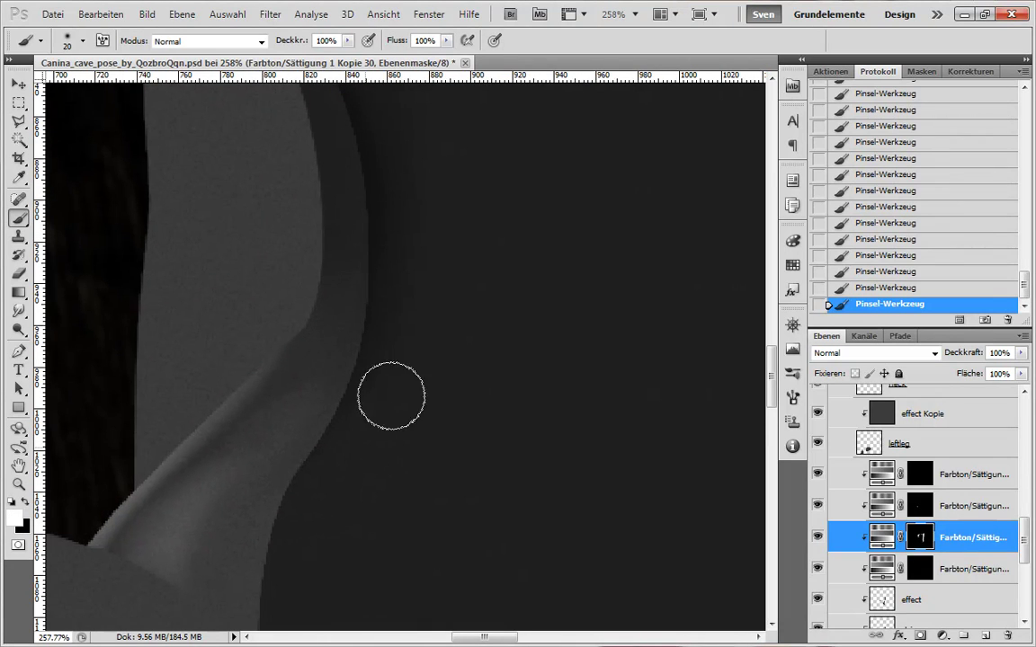
- Toggle the outline layer on and off for comparison and show the sketch layer as a guide for the navel
left_click_drag(1025, 539, 1030, 422)
left_click(817, 478)
left_click_drag(615, 550, 447, 530)
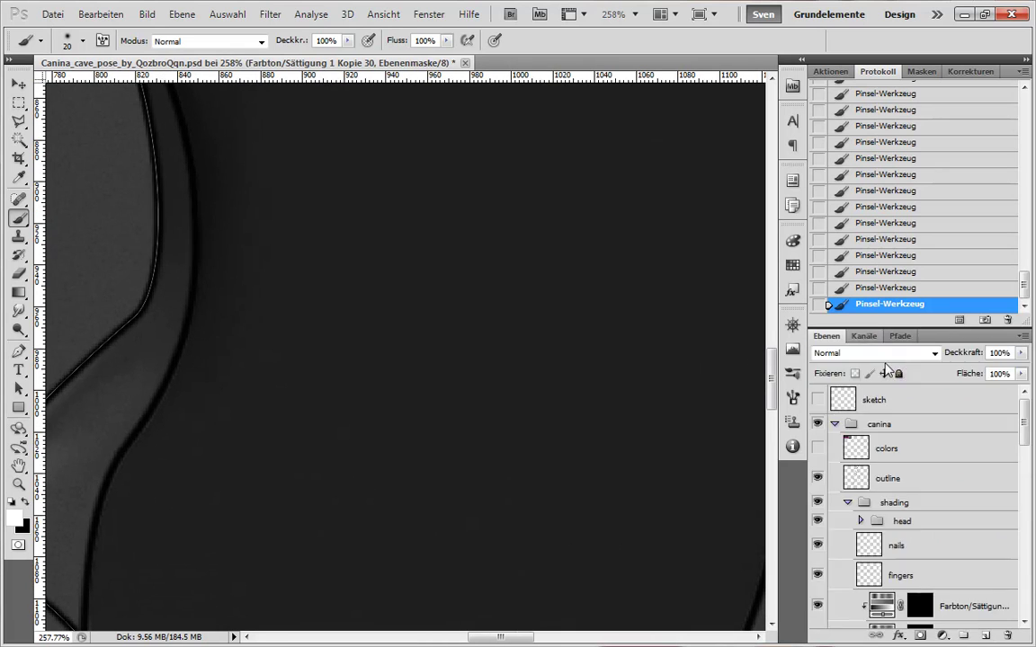
left_click(817, 479)
left_click(818, 399)
left_click_drag(528, 500, 620, 326)
- Duplicate the lowest of the belly's Hue/Saturation layers as "detail" and clear its entire mask
left_click_drag(1025, 422, 1024, 547)
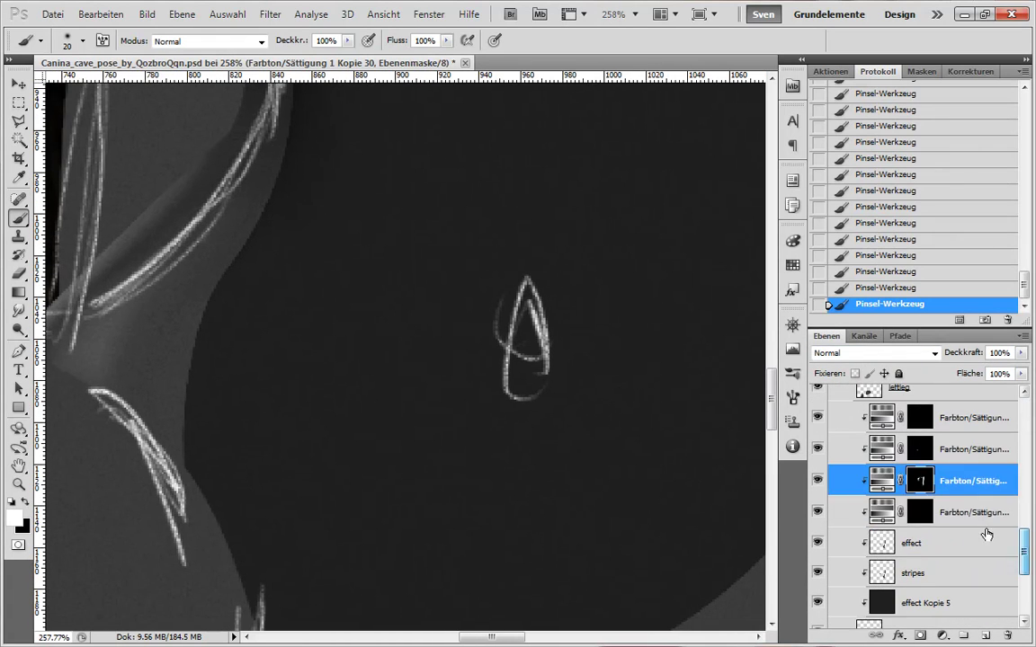
double_click(972, 543)
type("detail")
mouse_move(979, 514)
left_mouse_down("alt")
mouse_move(977, 532)
mouse_move(1027, 421)
mouse_move(1032, 569)
mouse_move(1031, 559)
left_mouse_up("alt")
key("Return")
key("ctrl+a")
left_click(924, 547)
key("Delete")
- Paint the navel's contour on the detail mask along the sketch with a 3-pixel white brush, and hide the sketch layer
key("bracketleft")
key("bracketleft")
key("bracketleft")
key("bracketleft")
key("bracketleft")
key("bracketleft")
key("bracketleft")
key("bracketleft")
mouse_move(522, 304)
left_mouse_down()
mouse_move(520, 325)
mouse_move(532, 323)
left_mouse_up()
left_click_drag(527, 304, 534, 325)
left_click_drag(528, 305, 536, 329)
left_click_drag(528, 307, 539, 349)
left_click_drag(1024, 550, 1024, 417)
left_click(818, 400)
scroll(635, 460, "down", 5)
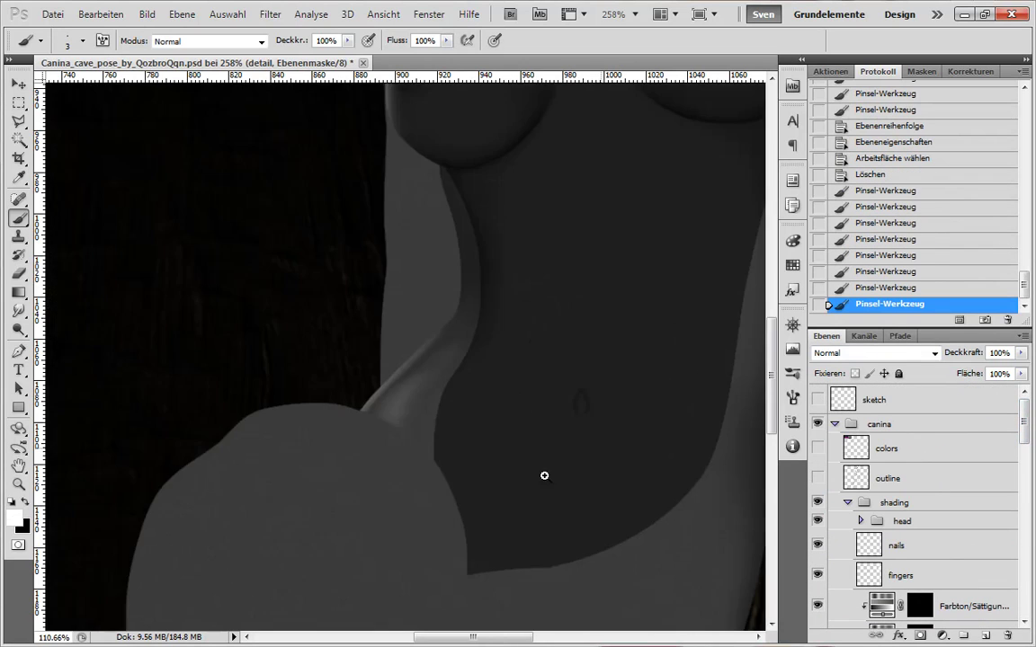
- Erase the painted navel contour on the detail mask with an enlarged black brush
scroll(583, 470, "up", 9)
left_click_drag(647, 333, 546, 474)
key("x")
key("bracketright")
key("bracketright")
key("bracketright")
key("bracketright")
key("bracketright")
key("bracketright")
key("bracketright")
left_click_drag(457, 371, 487, 326)
left_click_drag(435, 425, 440, 402)
- Repaint the navel's upper edge as an arch on the detail mask with a small white brush, undoing a stray stroke
key("x")
key("bracketleft")
key("bracketleft")
key("bracketleft")
key("bracketleft")
key("bracketleft")
key("bracketleft")
key("bracketleft")
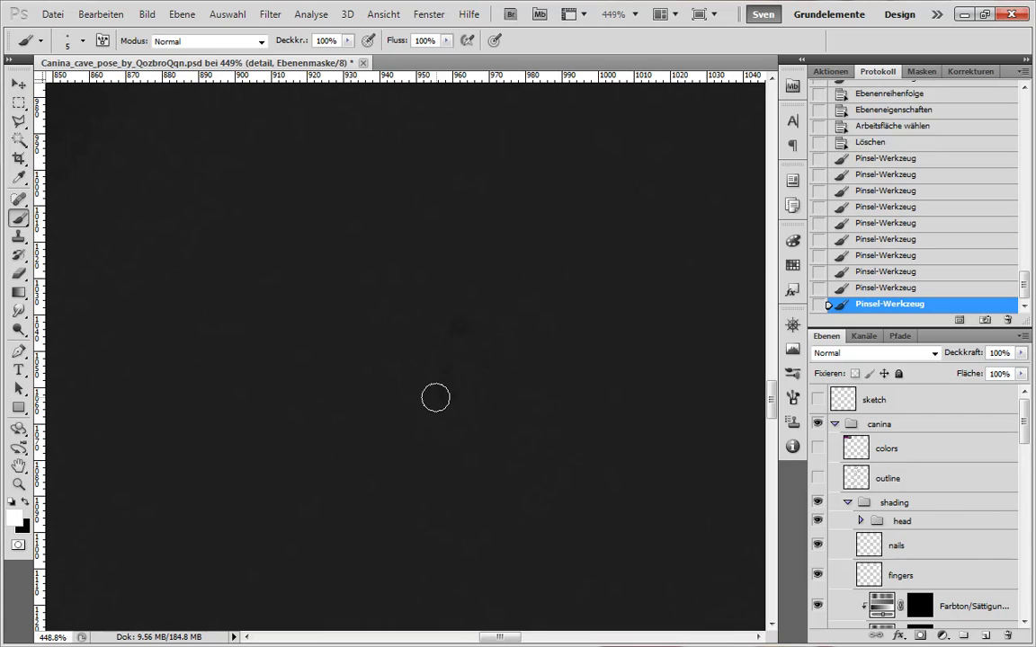
mouse_move(453, 363)
left_mouse_down()
mouse_move(482, 417)
mouse_move(440, 378)
mouse_move(423, 389)
left_mouse_up()
key("ctrl+z")
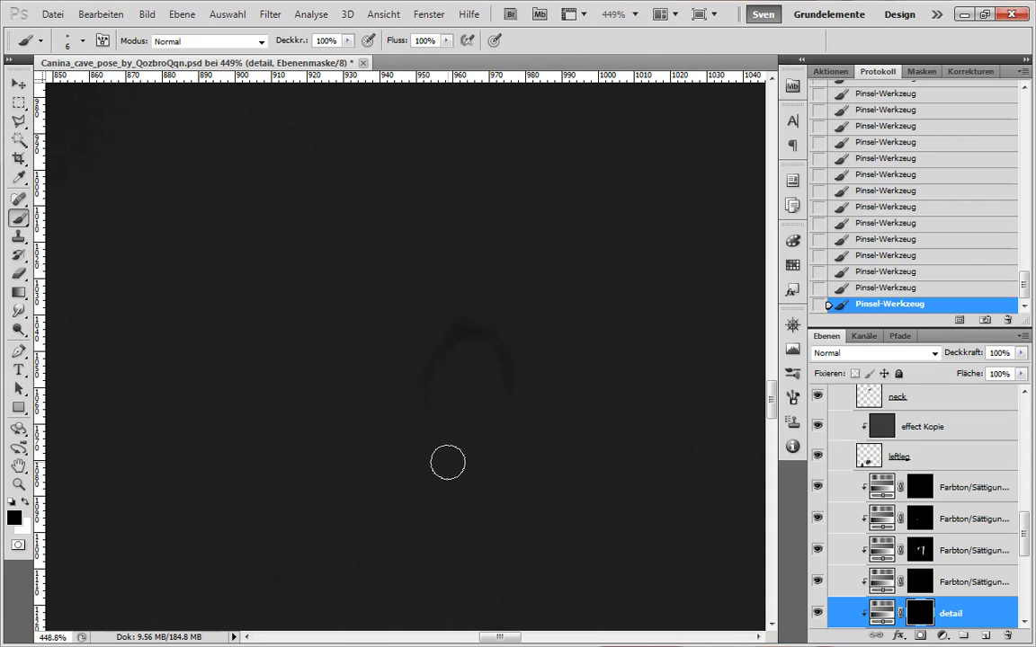
- Strengthen the navel's arch on the detail mask with a 1-pixel white brush
key("x")
key("bracketleft")
key("bracketleft")
key("bracketleft")
key("bracketleft")
key("bracketleft")
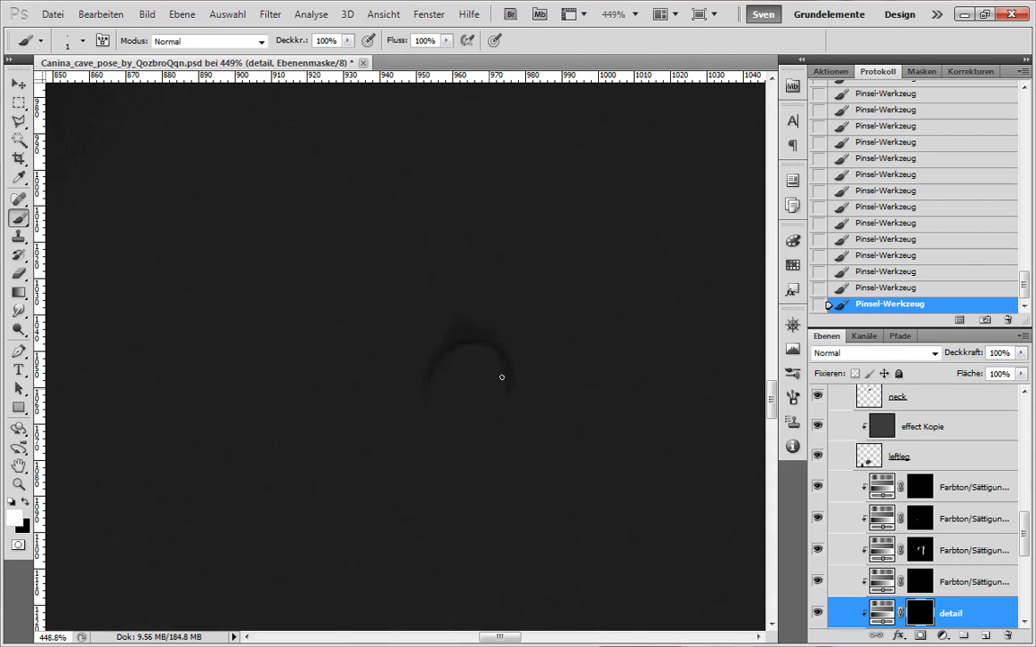
- Shade inside the navel on the Kopie 30 mask and trim the arch's outer edge on the detail mask with the 6-pixel black brush
key("alt+bracketright")
key("alt+bracketright")
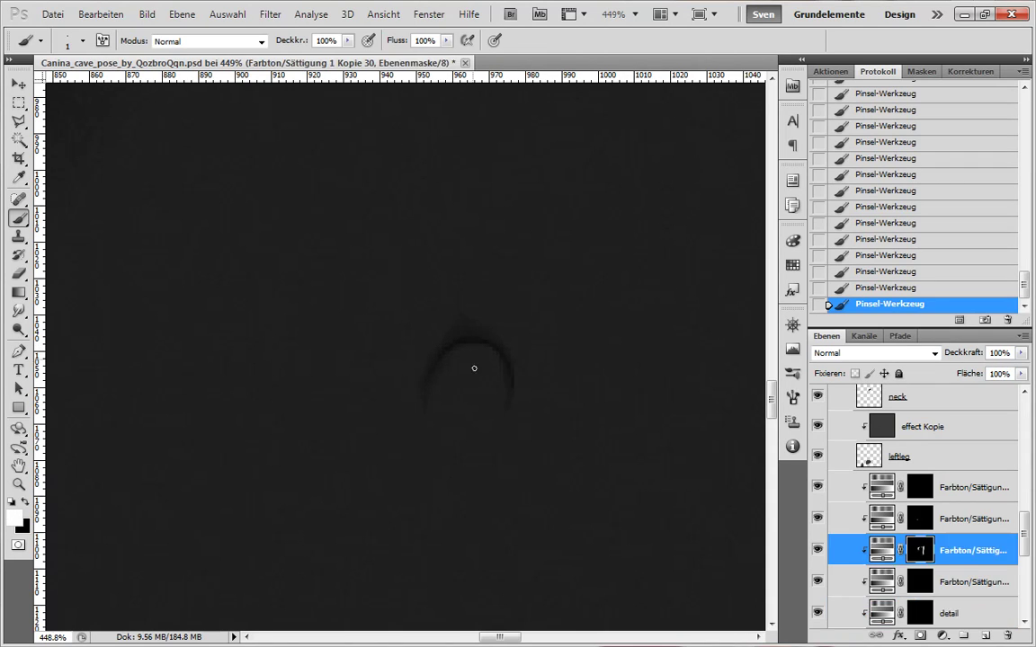
key("x")
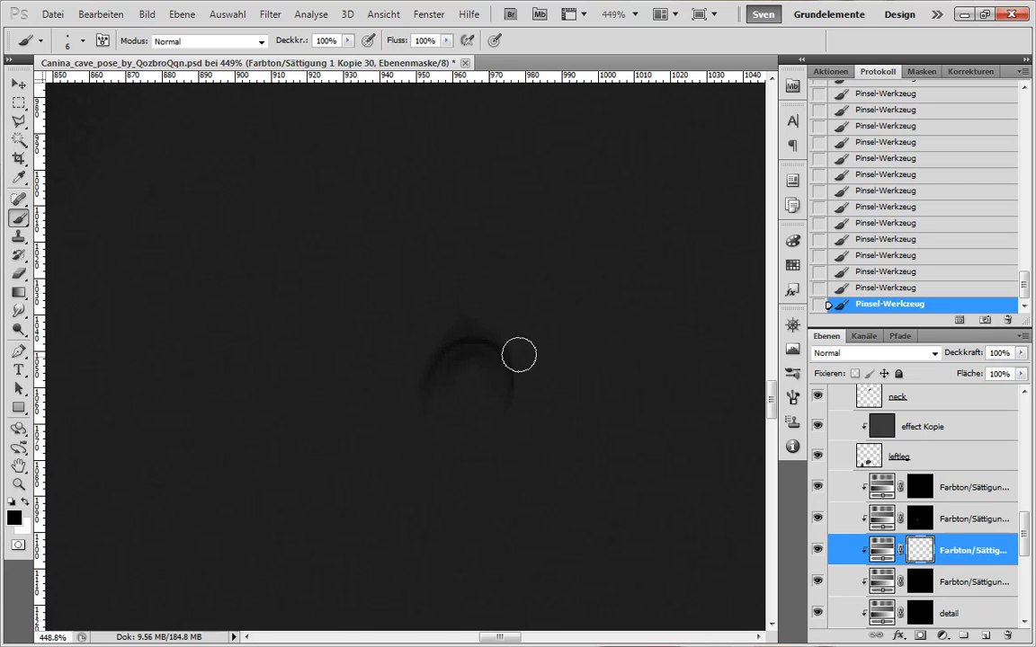
key("alt+bracketleft")
key("alt+bracketleft")
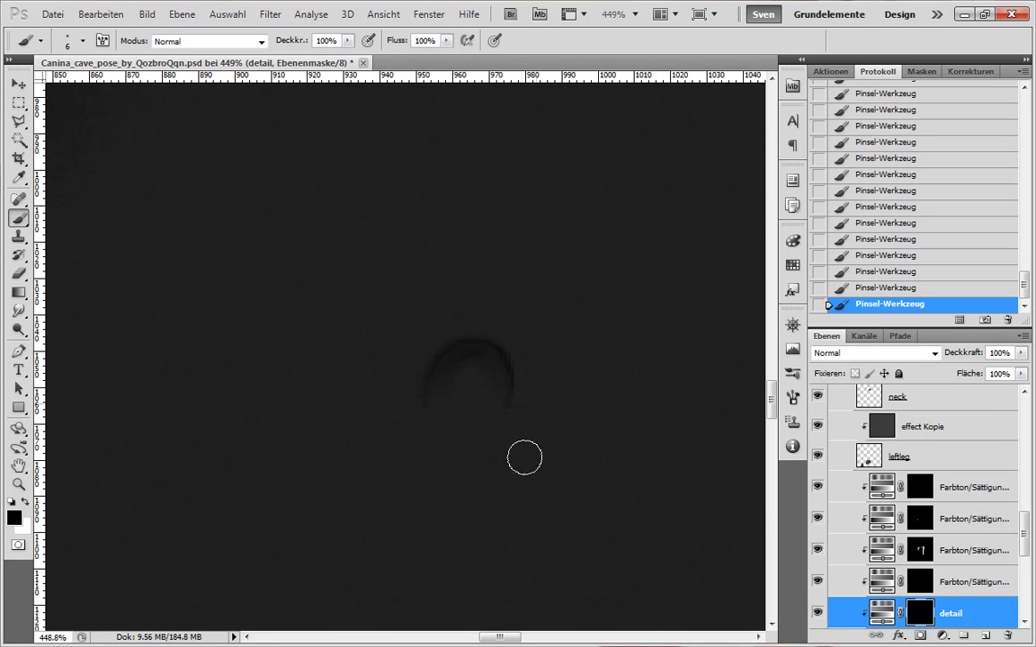
- Extend the navel's inner shading downward on the Kopie 30 mask with a 7-pixel brush, alternating white and black
left_click(857, 556)
key("x")
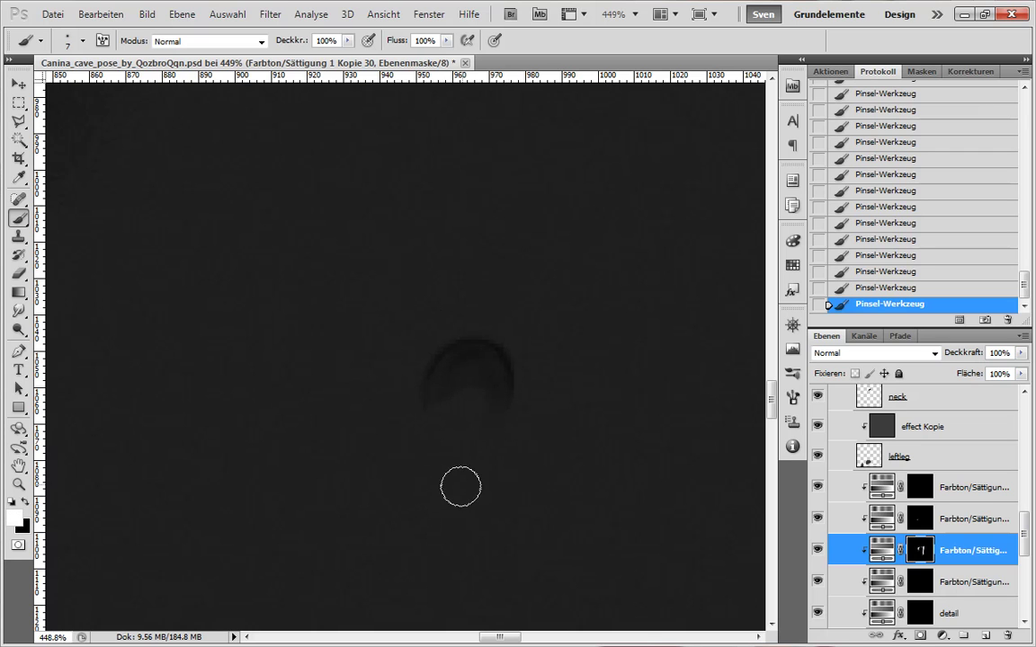
key("x")
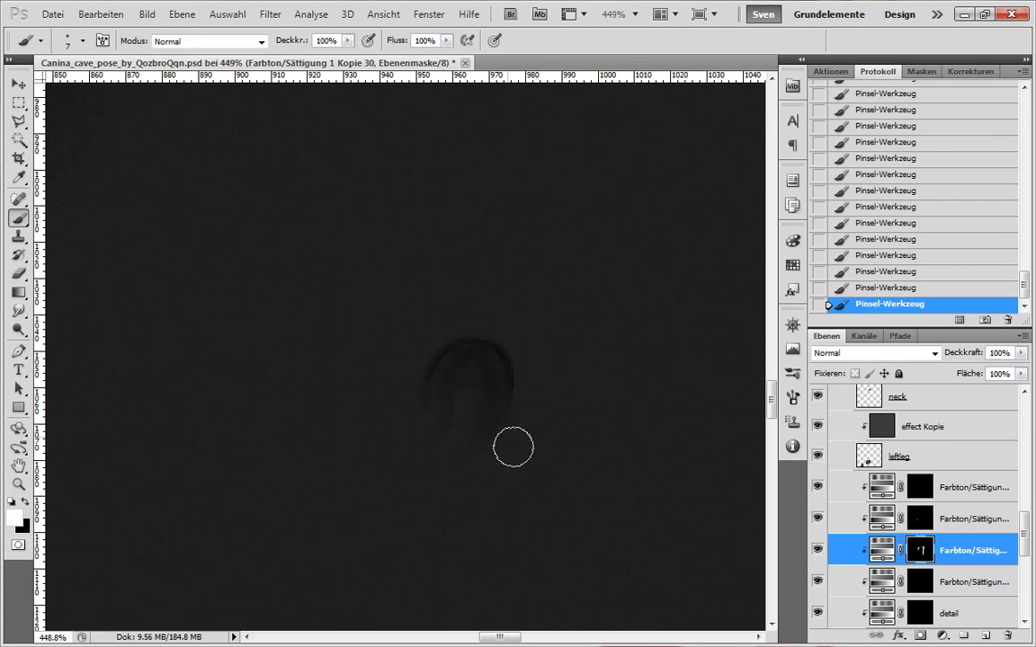
scroll(560, 513, "down", 5)
scroll(585, 497, "up", 5)
scroll(939, 418, "up", 6)
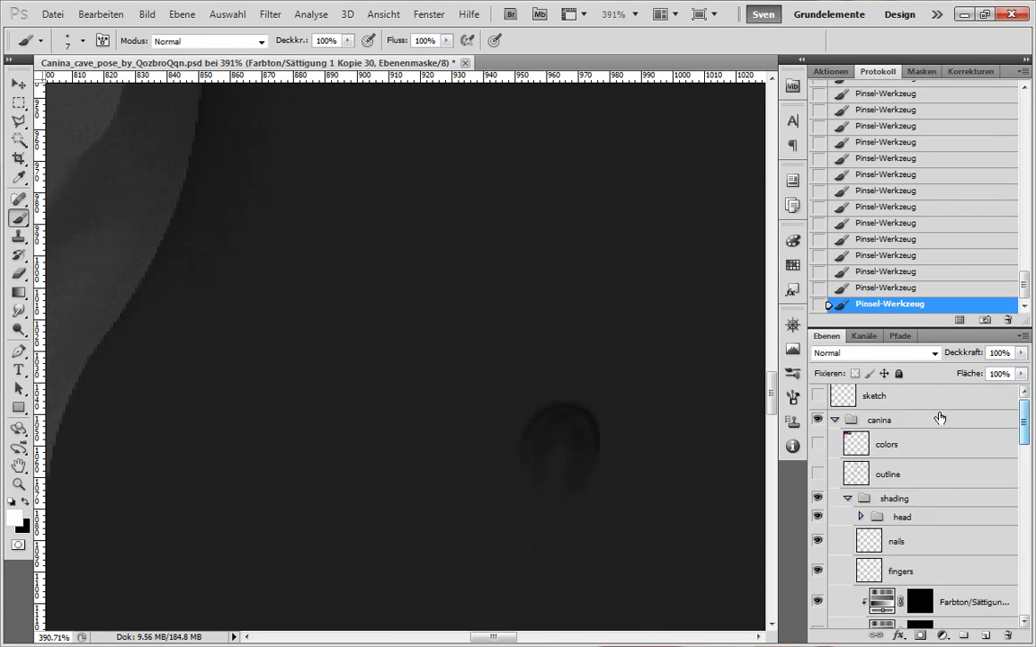
- Erase the navel arch's outer side on the detail mask and its inner shading on the Kopie 30 mask in black
scroll(940, 418, "down", 5)
left_click(919, 580)
key("x")
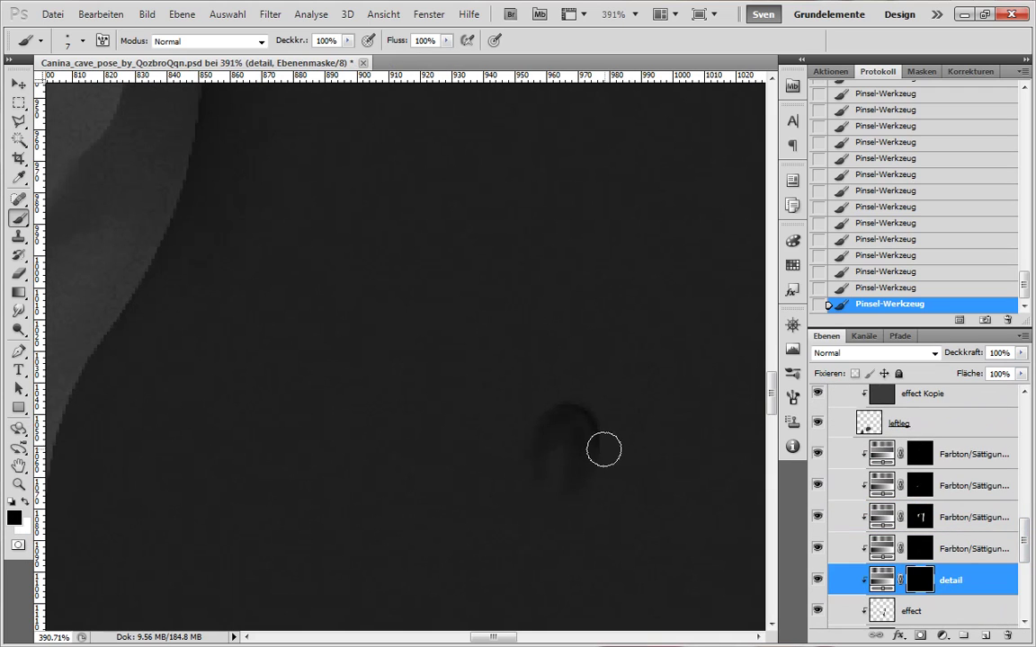
left_click(942, 516)
key("[")
left_click_drag(550, 468, 589, 409)
- Redraw the navel as a narrower arch on the detail mask with a 1-pixel white brush, and trim it with 4-pixel black
left_click(972, 577)
key("bracketleft")
key("bracketleft")
key("bracketleft")
key("bracketleft")
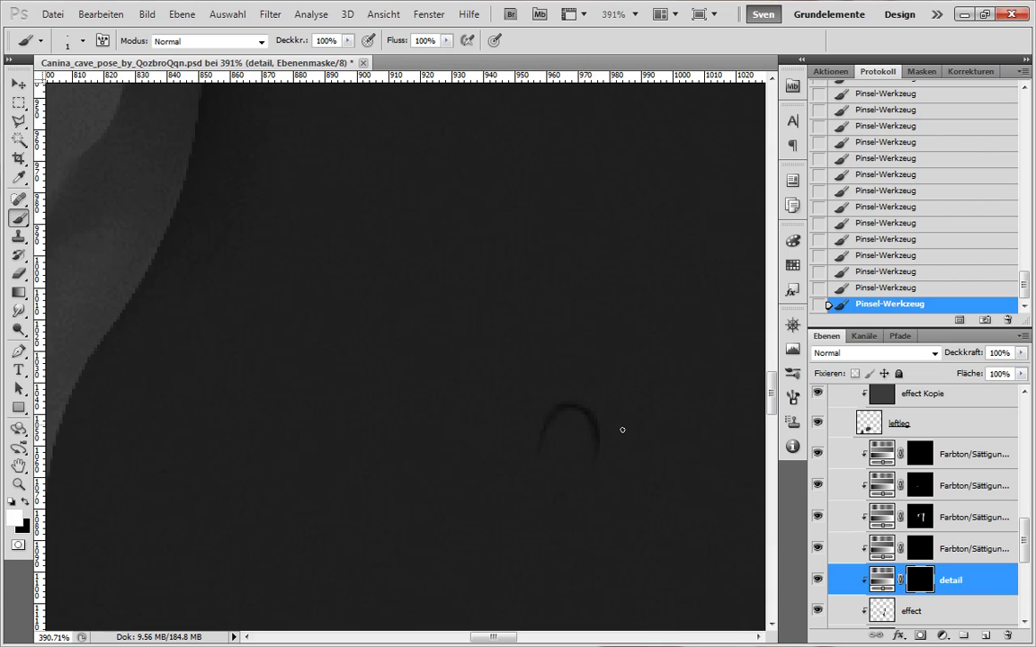
scroll(622, 430, "down", 5)
scroll(460, 420, "up", 4)
key("x")
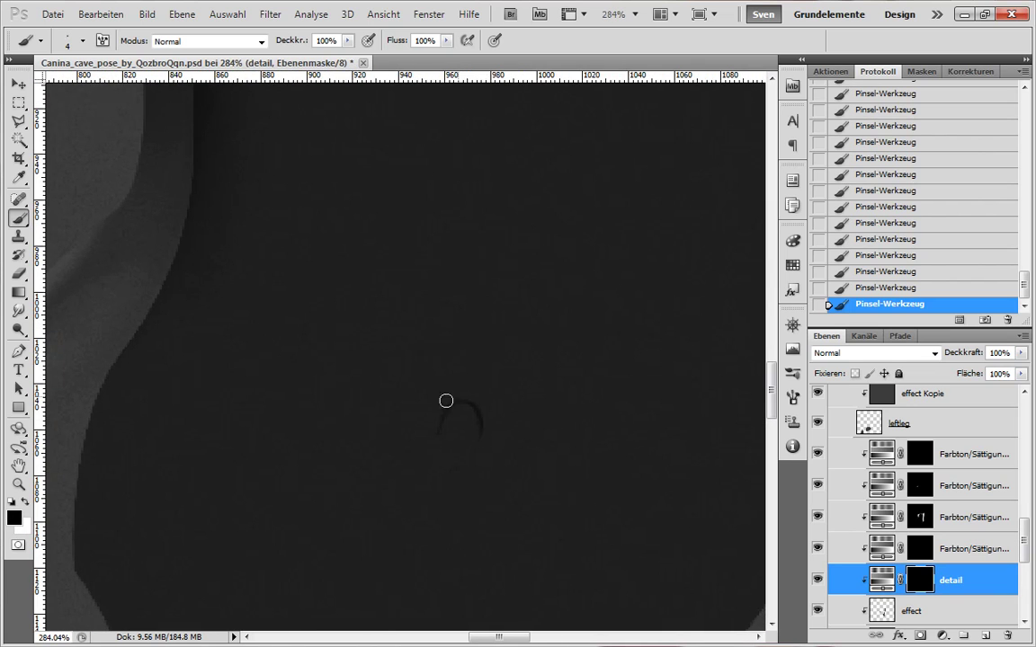
scroll(502, 494, "down", 7)
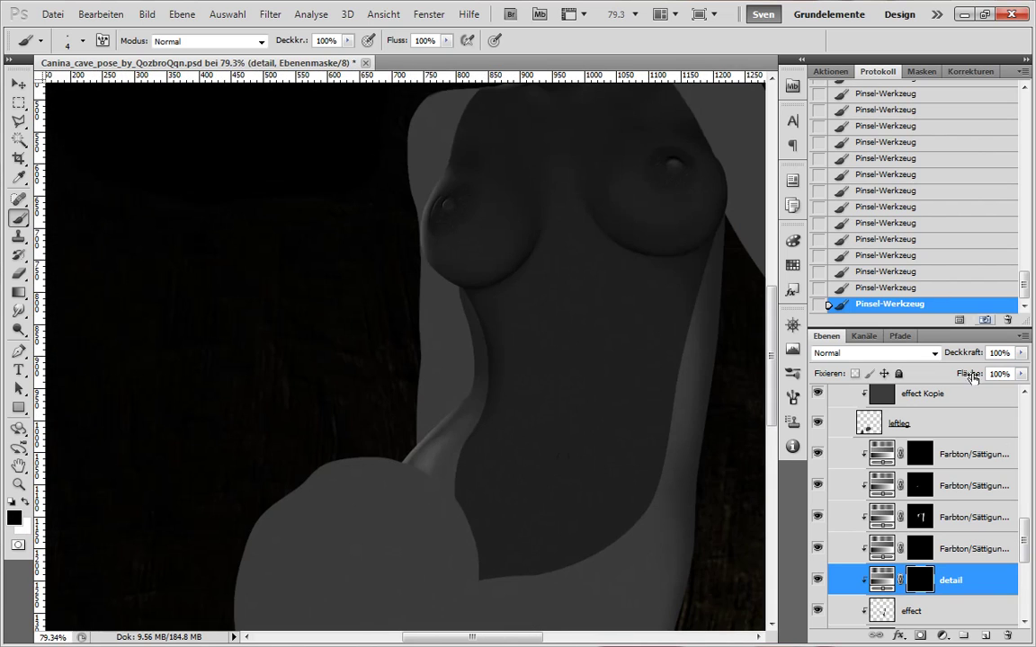
- Compare the navel with the sketch layer, hide the sketch, and repaint the arch on the detail mask with 4- and 3-pixel brushes
scroll(926, 450, "up", 12)
left_click(818, 399)
scroll(643, 503, "up", 8)
left_click(818, 400)
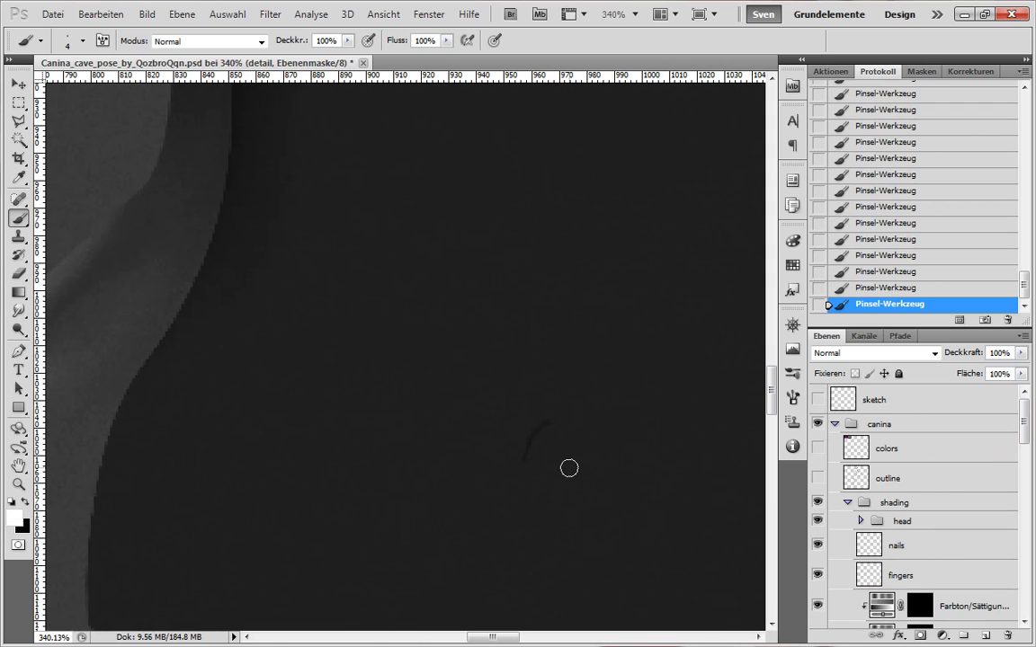
left_click(818, 399)
key("ctrl+comma")
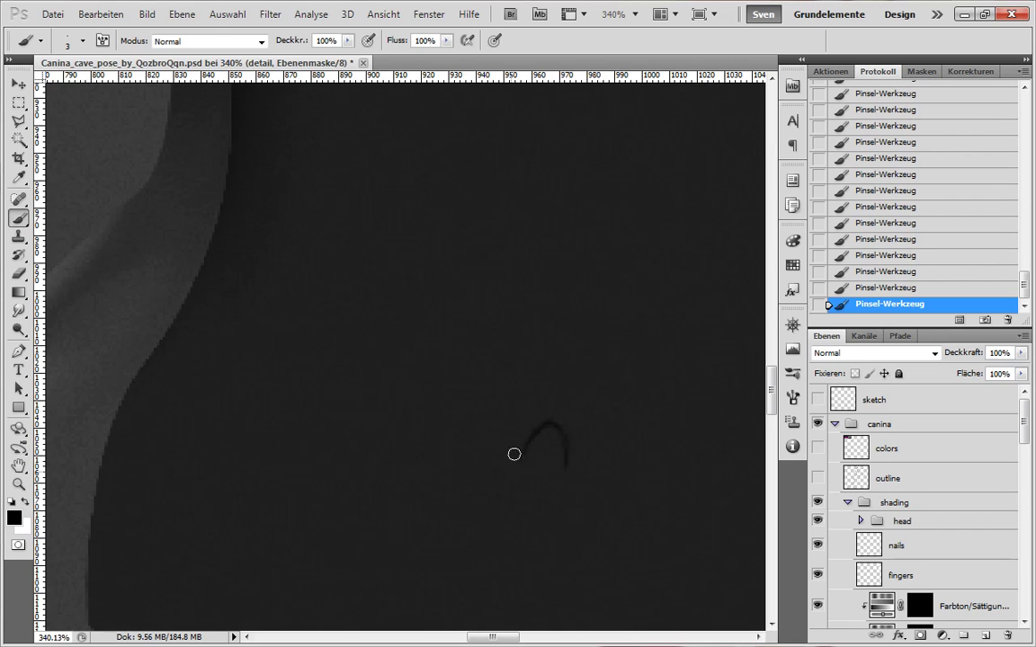
scroll(737, 412, "down", 6)
left_click_drag(719, 449, 477, 382)
scroll(540, 359, "up", 5)
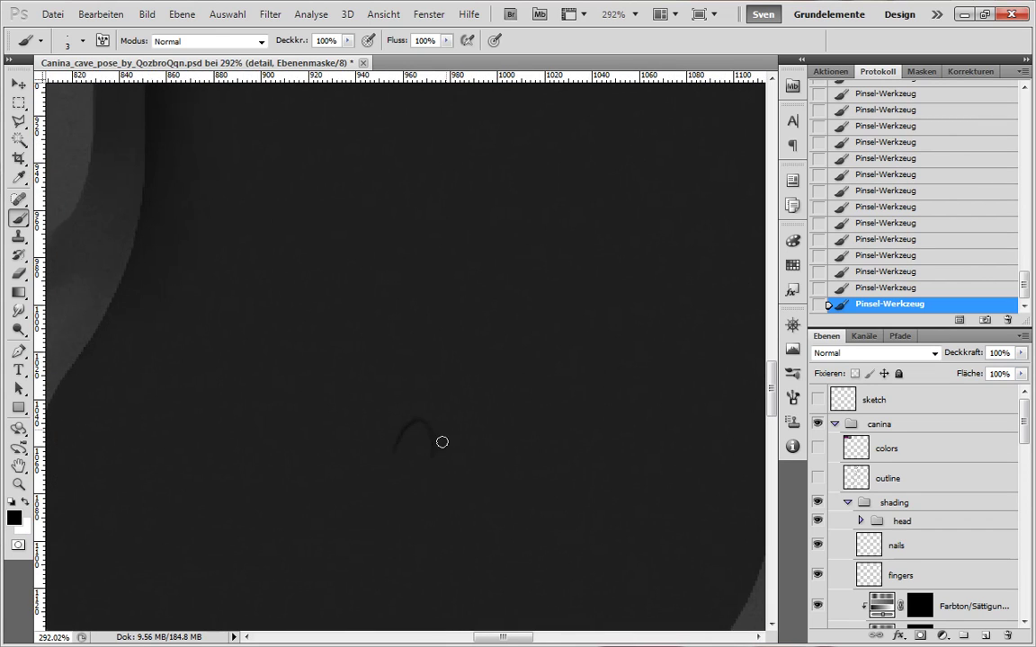
- Shade the inside of the thin navel arch on the Kopie 30 mask with a 5-pixel white brush
left_click_drag(1023, 422, 1023, 553)
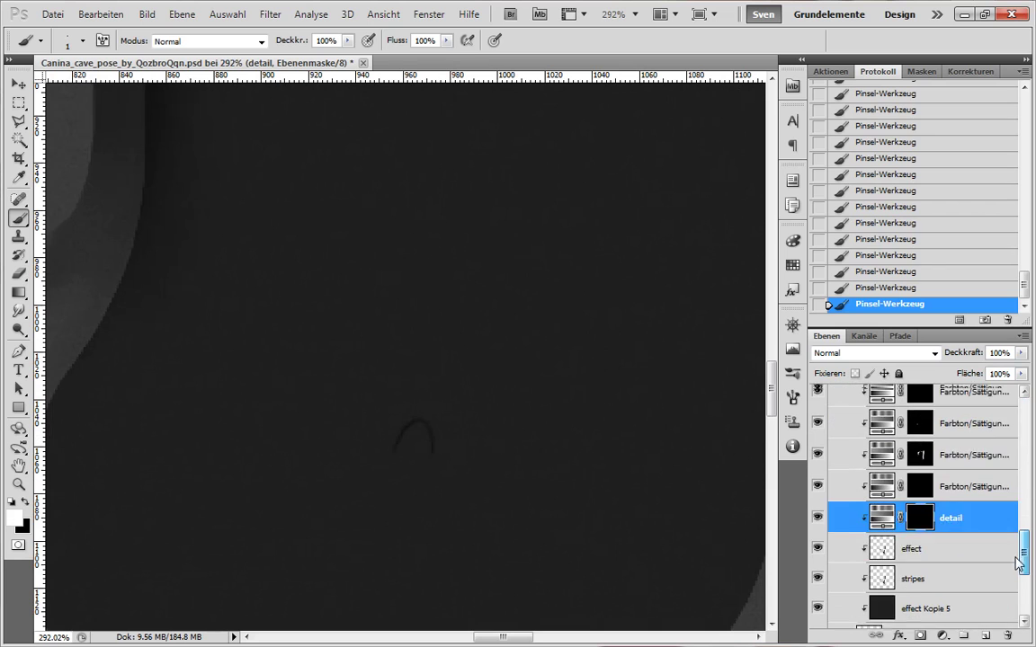
left_click(953, 459)
key("bracketright")
key("bracketright")
key("bracketright")
key("bracketright")
left_click_drag(424, 446, 418, 457)
key("x")
scroll(379, 408, "up", 5)
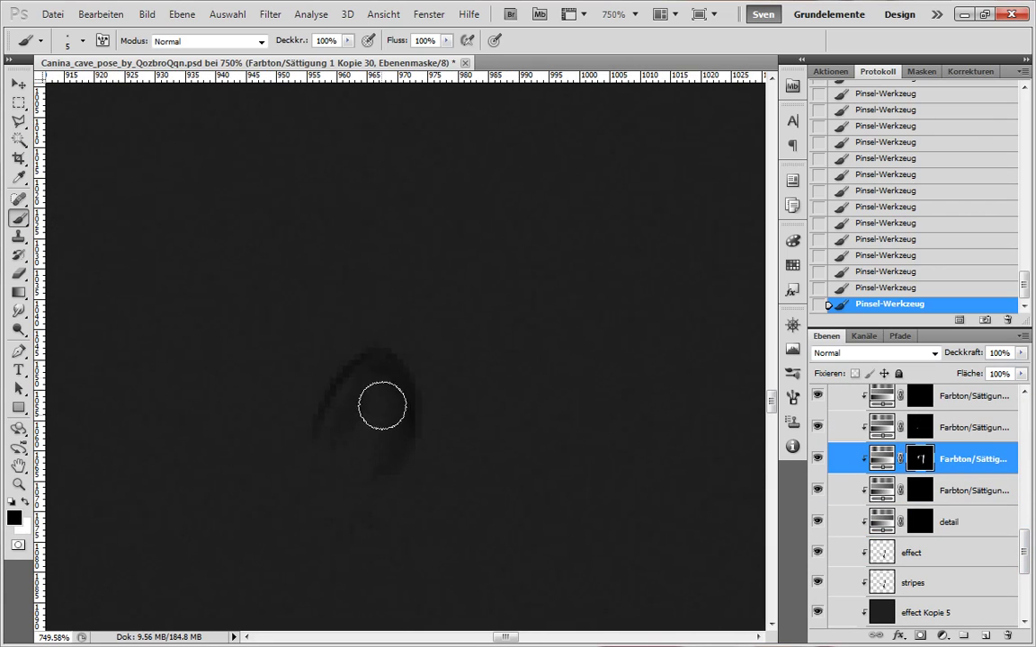
- Refine the navel's inner shading on the Kopie 30 mask with the 5-pixel brush, alternating black and white
key("x")
key("x")
left_click_drag(386, 477, 384, 426)
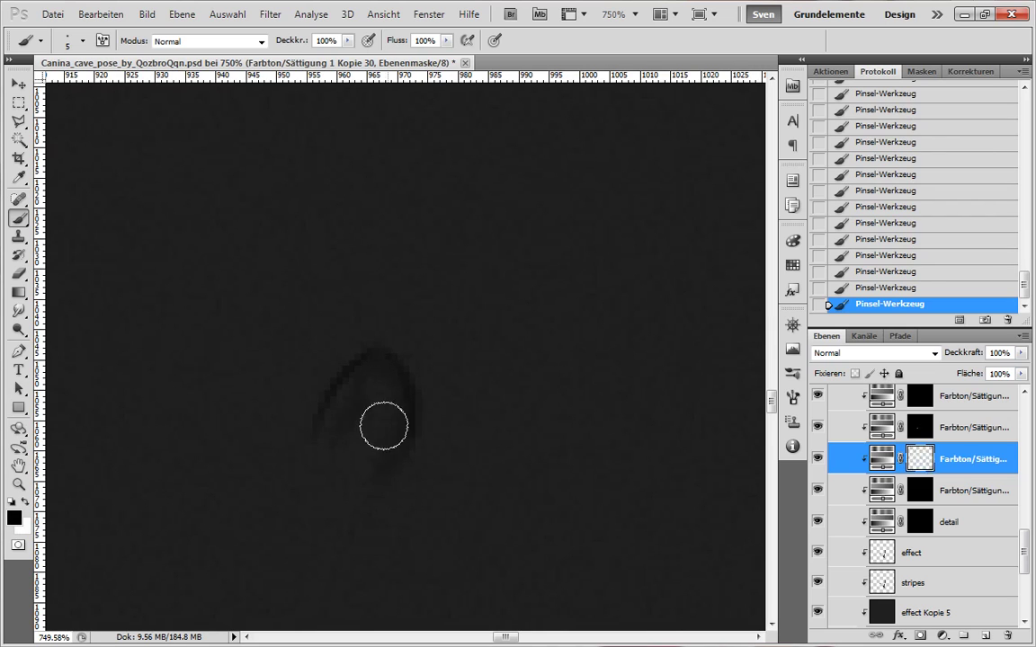
key("x")
key("x")
key("x")
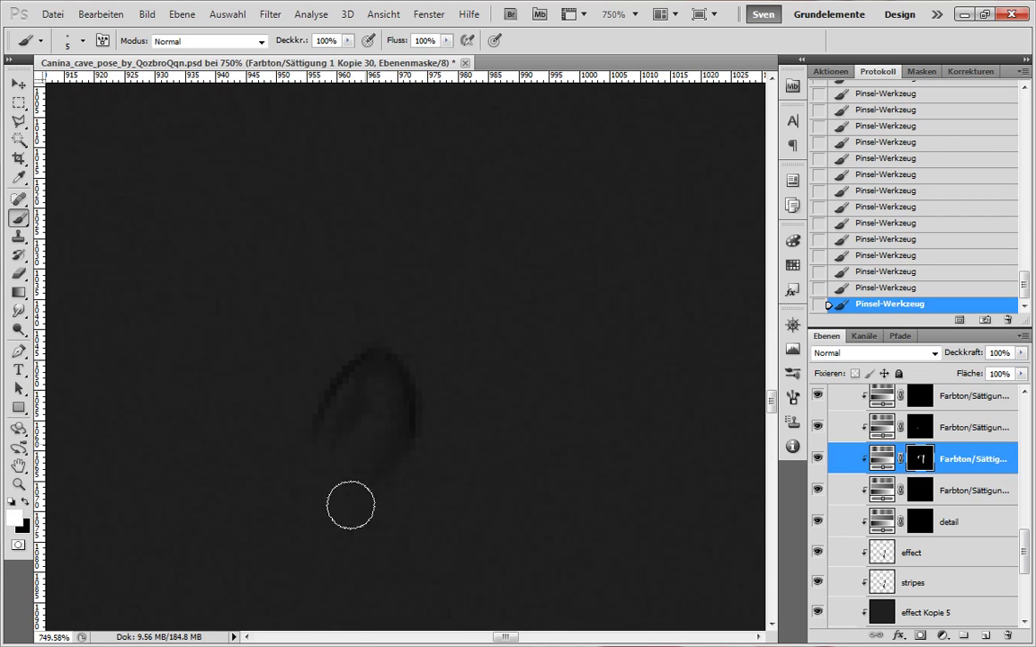
key("x")
mouse_move(382, 382)
left_mouse_down()
mouse_move(391, 434)
mouse_move(356, 423)
left_mouse_up()
key("x")
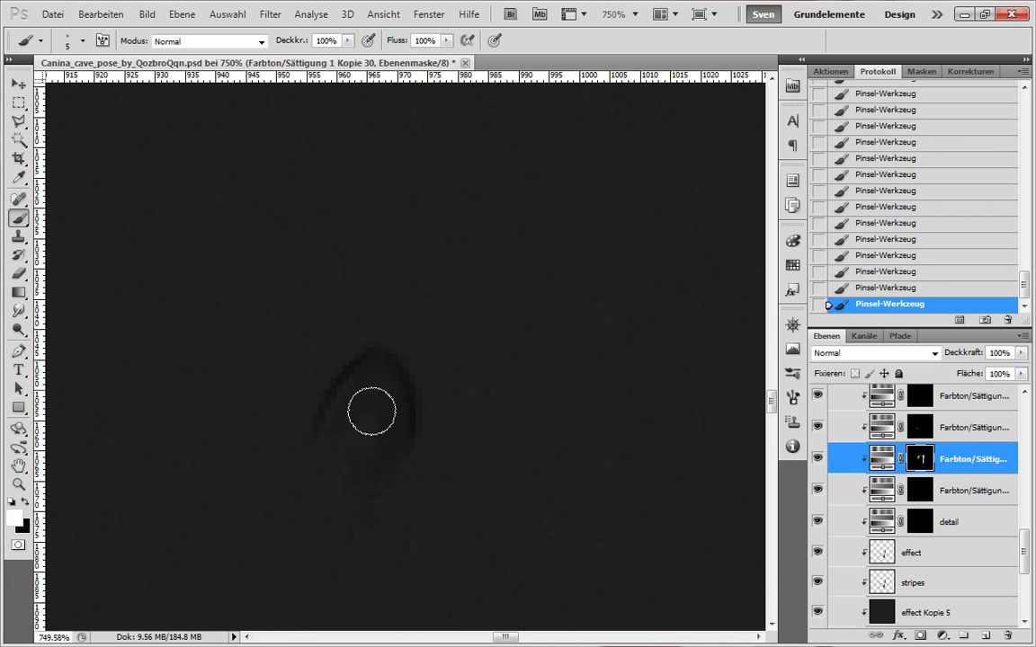
key("x")
scroll(449, 427, "down", 5)
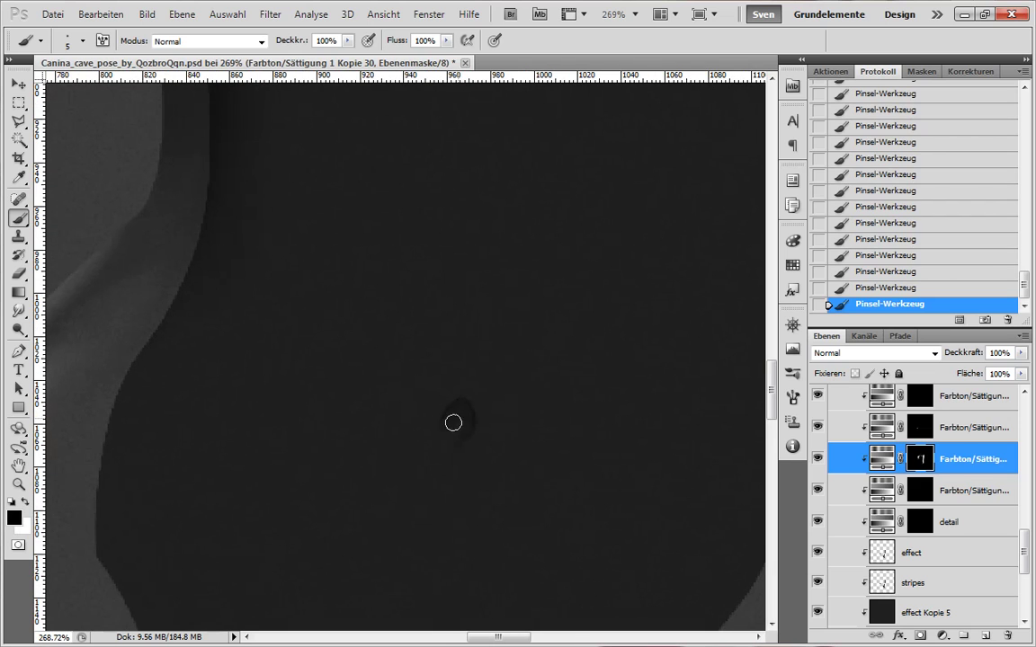
- Darken the navel's upper part and lighten its lower center on the Kopie 30 mask with a 6-pixel brush
key("x")
scroll(475, 441, "up", 5)
key("bracketleft")
key("bracketleft")
key("x")
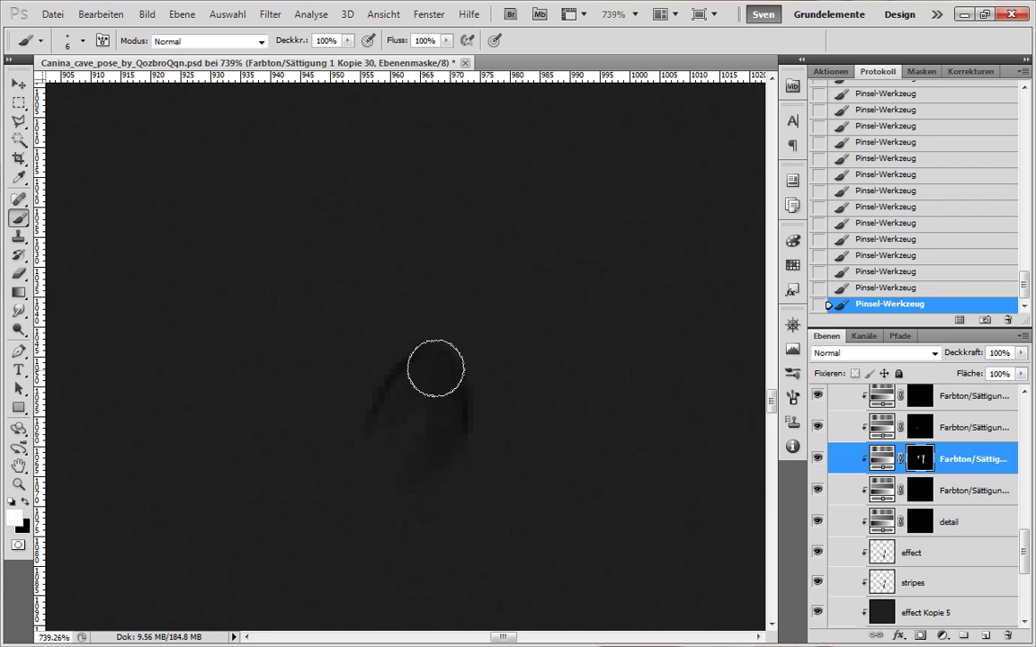
left_click_drag(436, 368, 426, 401)
key("x")
scroll(541, 493, "down", 10)
scroll(542, 503, "up", 5)
key("x")
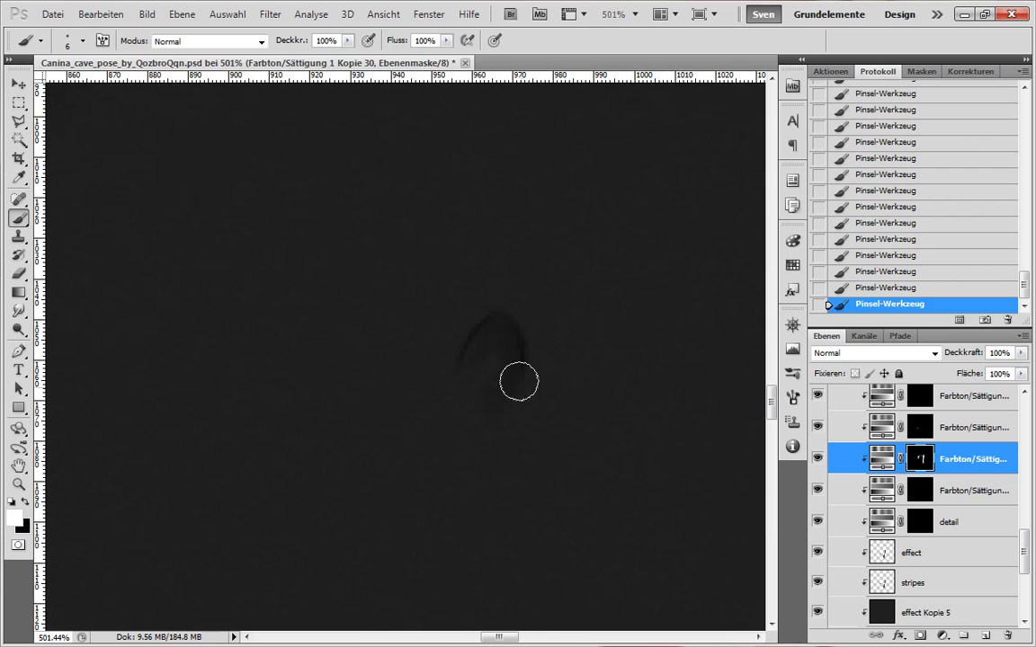
- Blend soft shading around the navel's rim on the Kopie 30 mask with the 6-pixel brush
scroll(510, 431, "down", 2)
scroll(508, 530, "up", 3)
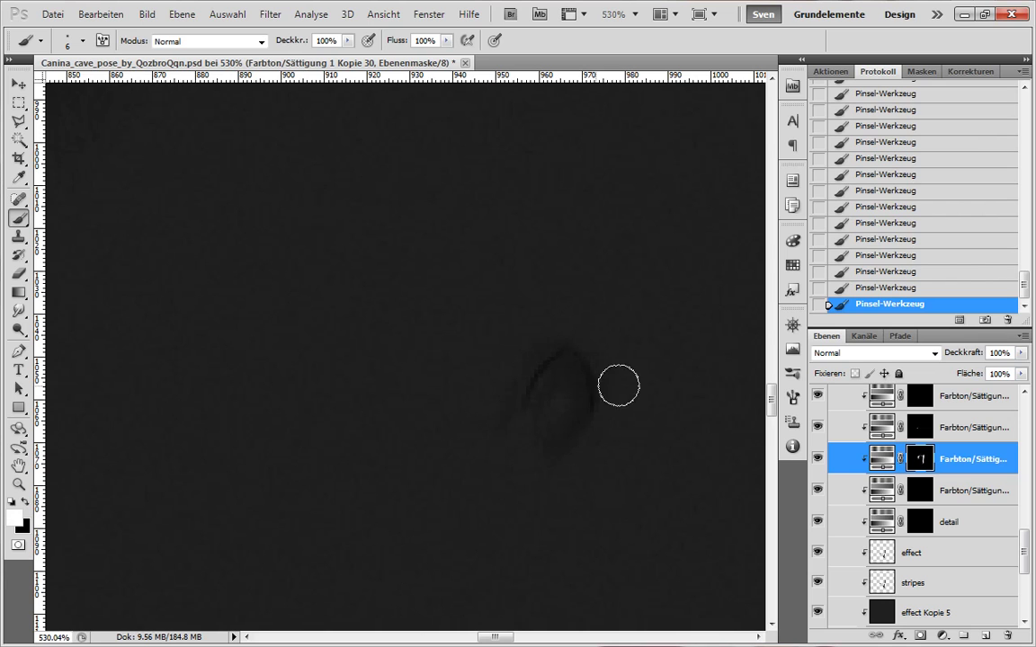
key("x")
key("x")
key("x")
scroll(633, 429, "down", 5)
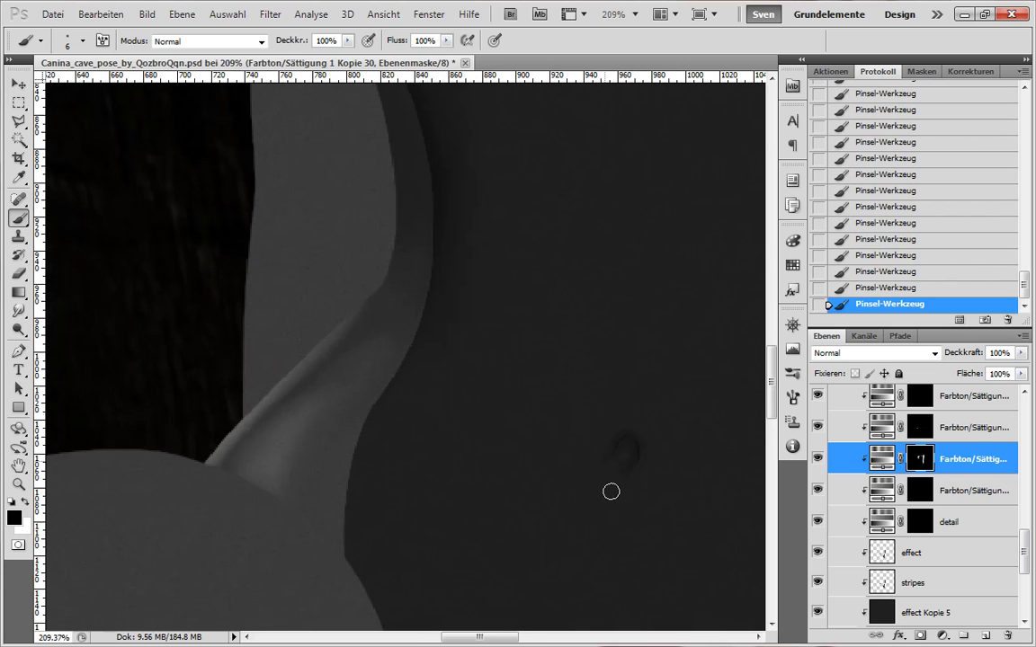
- Widen the waist's shading toward the belly on the Kopie 30 mask with a 50-pixel white brush
left_click_drag(670, 526, 519, 540)
scroll(589, 480, "down", 4)
mouse_move(573, 497)
left_mouse_down()
mouse_move(582, 514)
mouse_move(536, 388)
left_mouse_up()
scroll(537, 388, "up", 3)
key("]")
key("]")
key("]")
key("]")
key("]")
key("]")
key("]")
key("]")
key("]")
key("]")
key("]")
key("]")
key("x")
left_click_drag(340, 215, 234, 352)
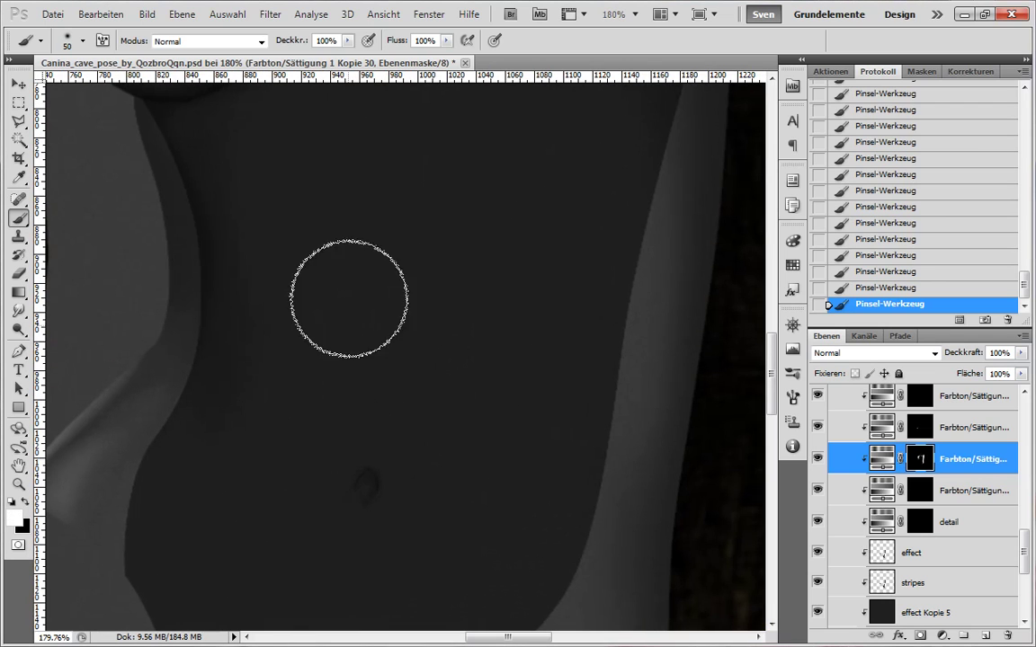
left_click_drag(267, 260, 246, 406)
- Blend the waist's shading and extend it beneath the chest on the Kopie 30 mask with a 30-pixel brush
key("[")
key("[")
key("x")
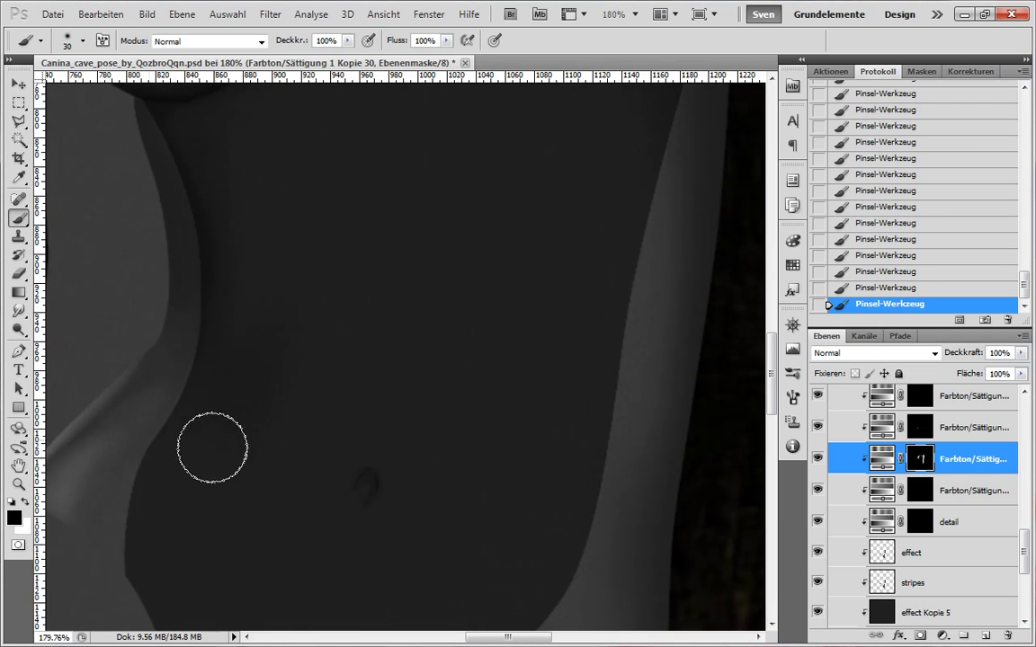
left_click_drag(250, 281, 332, 407)
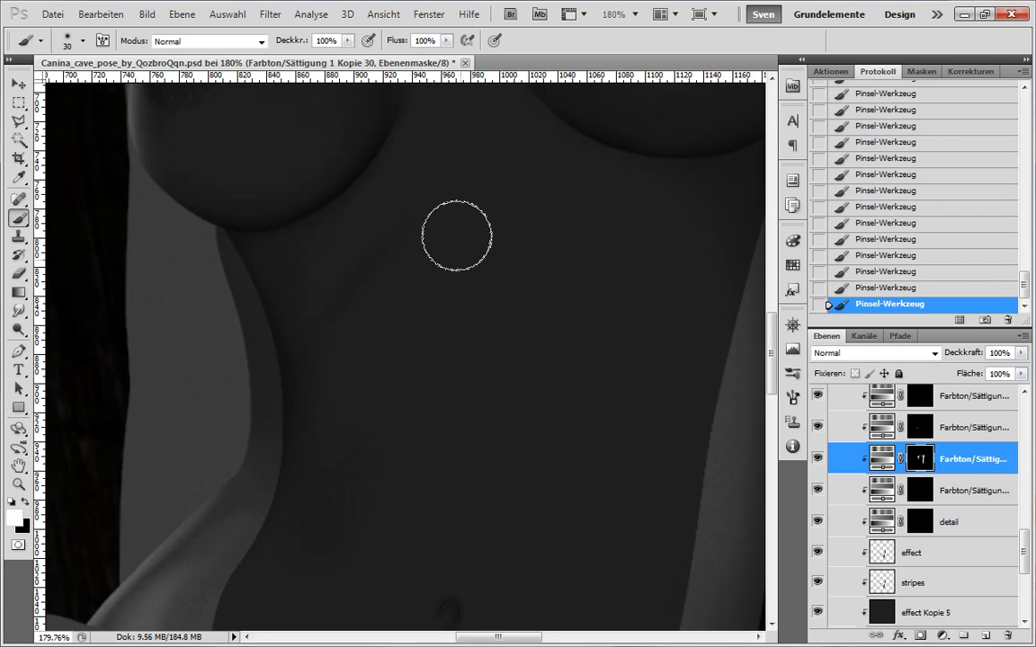
scroll(377, 359, "up", 3)
- Soften the upper belly's shading on the Kopie 30 mask with a 20-pixel black brush
key("x")
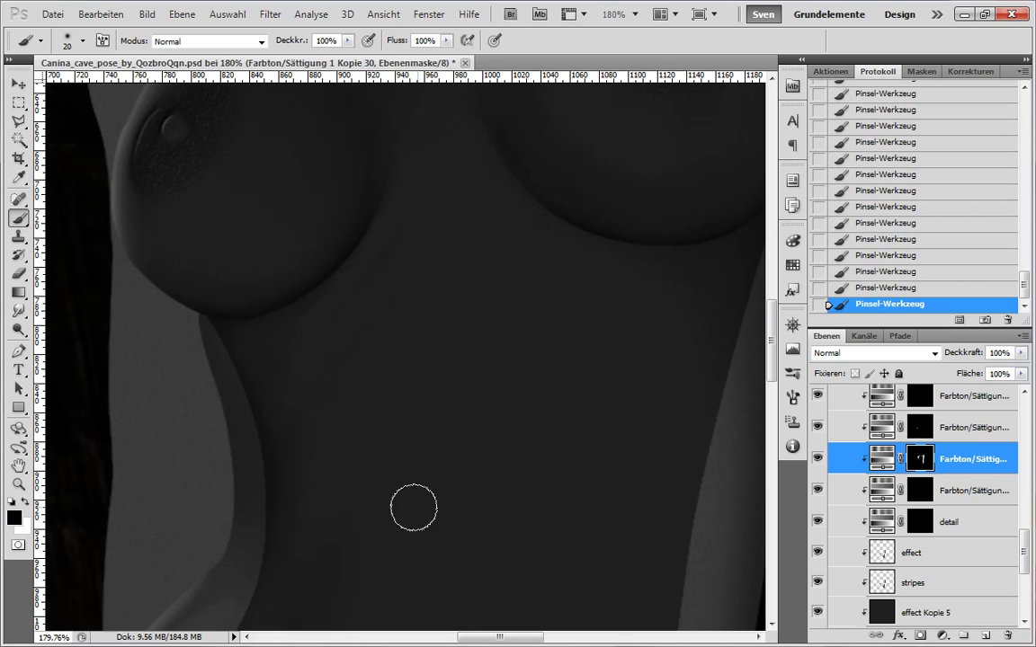
left_click_drag(505, 399, 385, 490)
key("x")
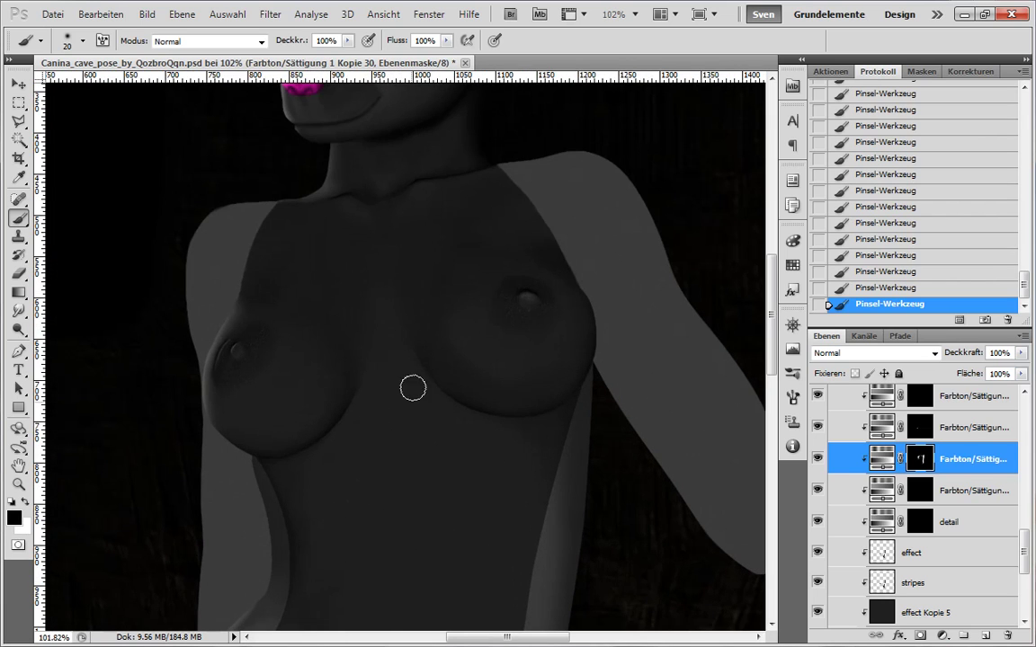
left_click_drag(438, 516, 432, 452)
left_click_drag(354, 330, 405, 359)
- Shade the middle of the chest on the Kopie 30 mask with a 40-pixel white brush and blend it with black
key("]")
key("]")
key("]")
key("]")
key("x")
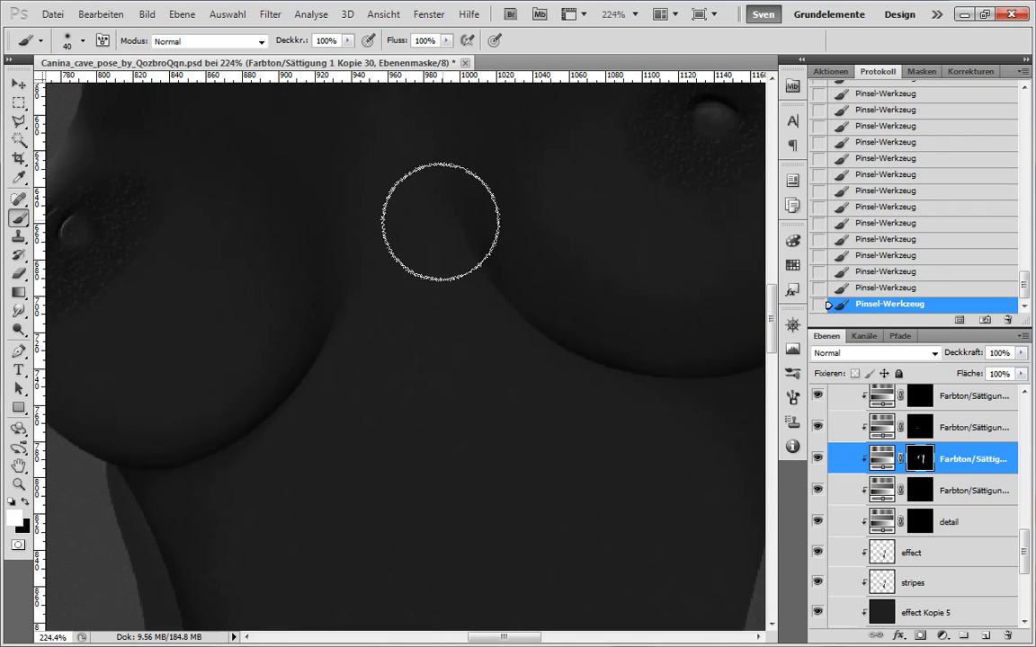
key("x")
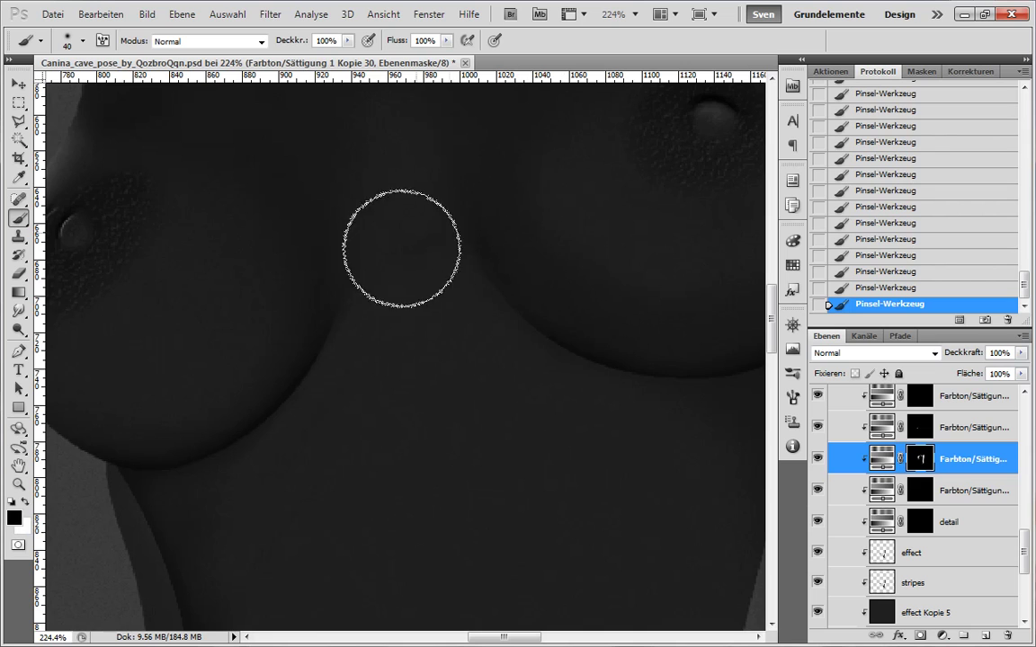
- Activate the Kopie 26 layer's mask and set the brush size to 25 pixels with white as the painting colour
scroll(402, 248, "down", 3)
scroll(377, 300, "up", 3)
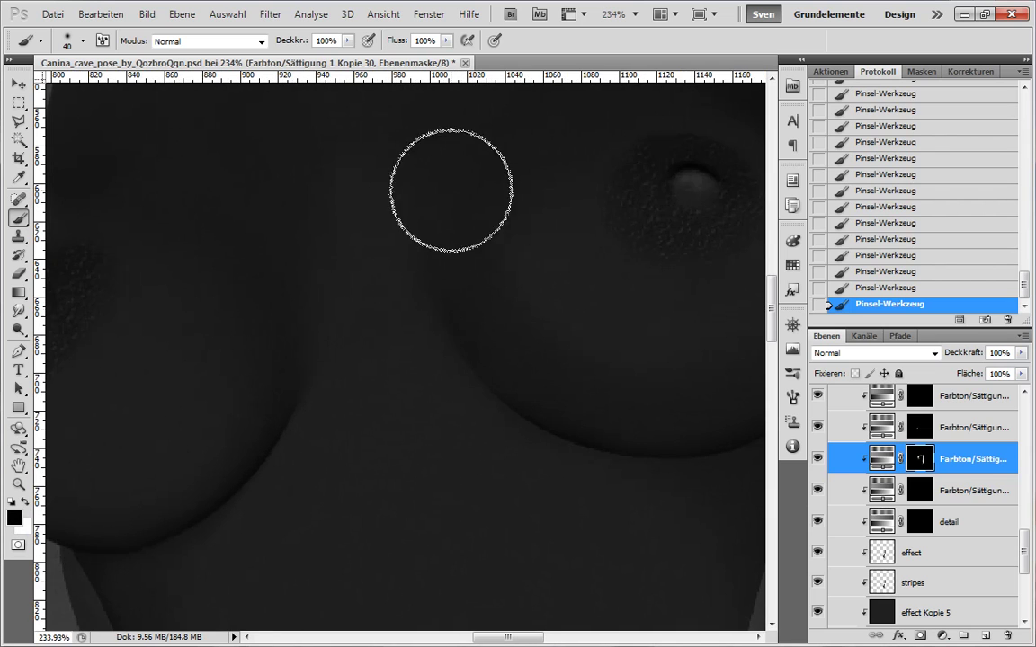
scroll(451, 189, "down", 3)
key("x")
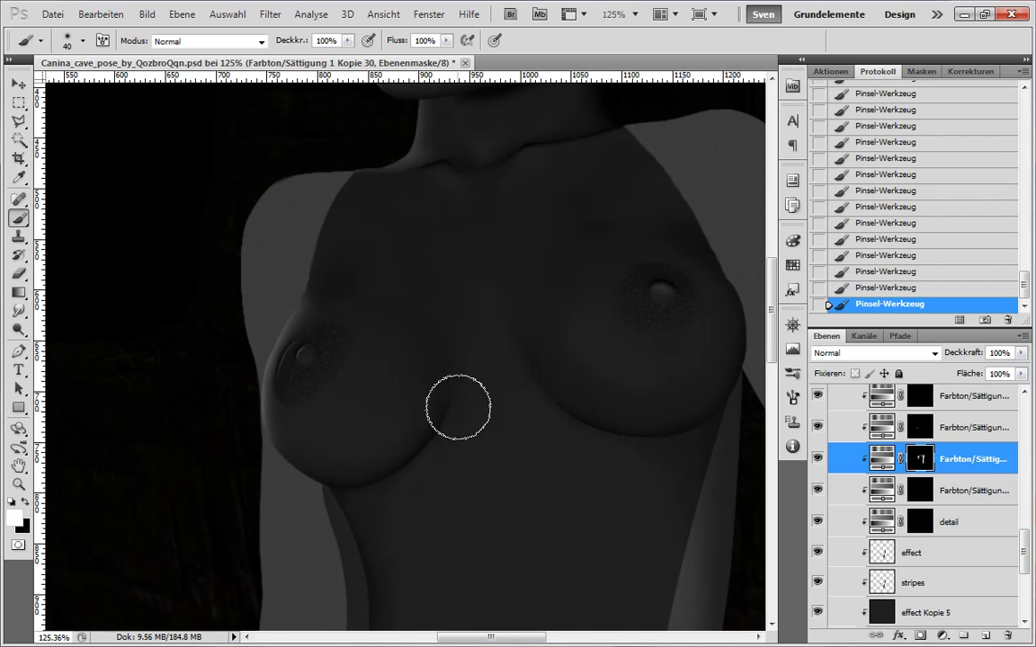
scroll(530, 504, "down", 1)
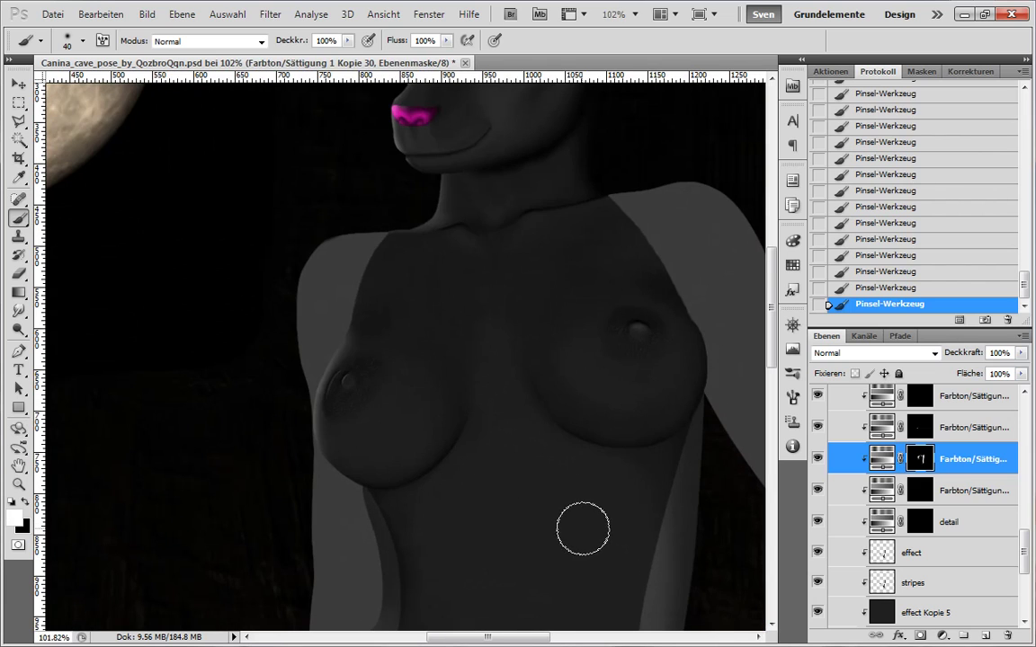
scroll(568, 538, "up", 2)
left_click_drag(1024, 550, 1027, 471)
left_click(882, 482)
key("bracketleft")
key("bracketleft")
key("bracketleft")
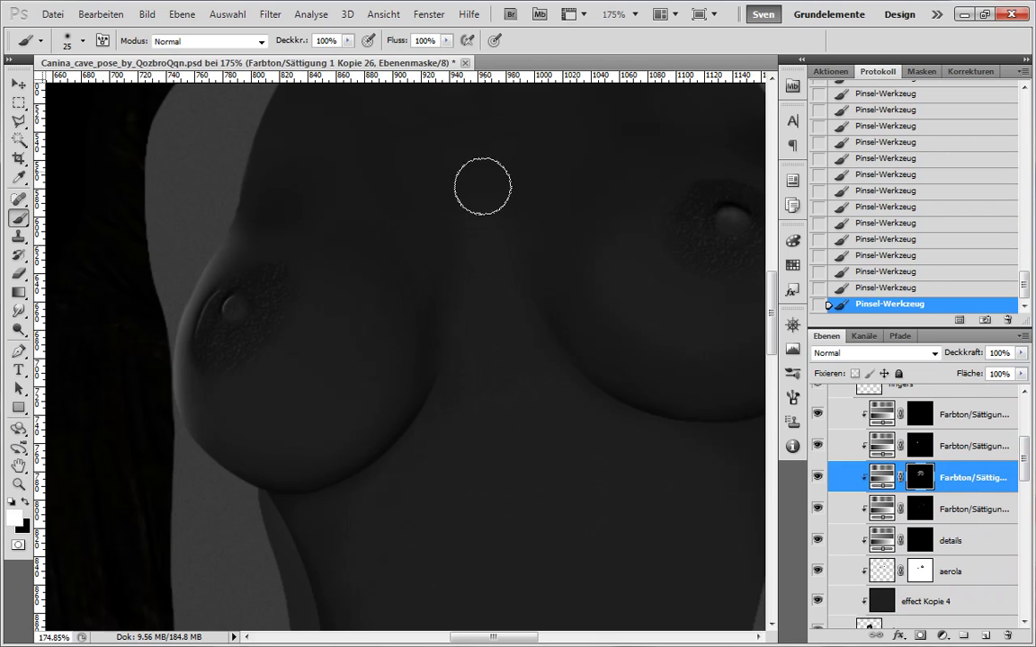
- Shade the middle of the chest on the Kopie 26 mask with the 25-pixel brush, alternating white and black
left_click_drag(434, 225, 394, 315)
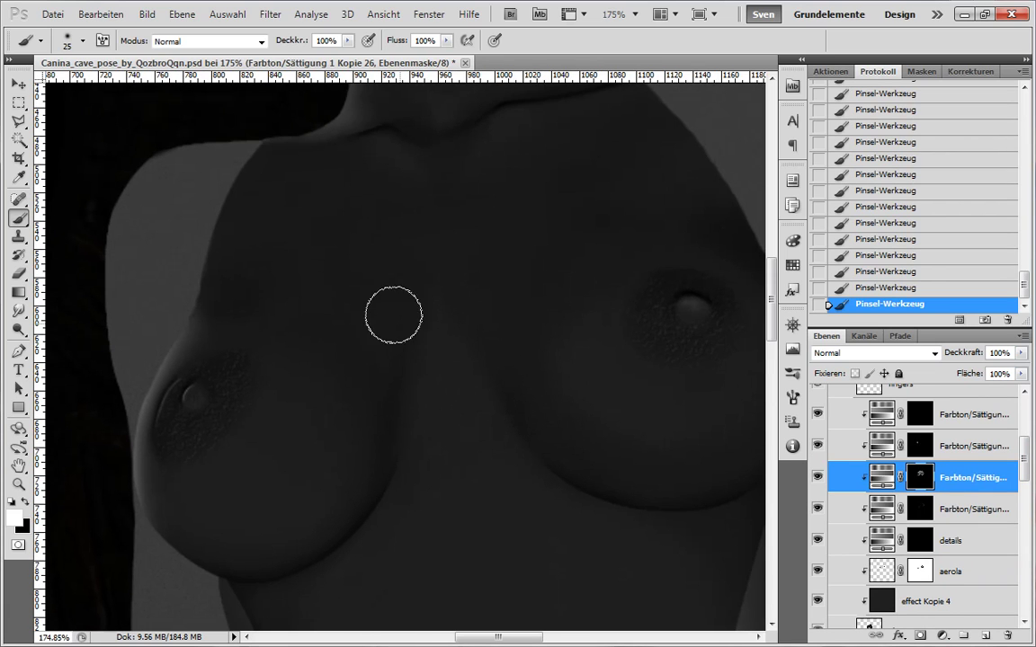
key("x")
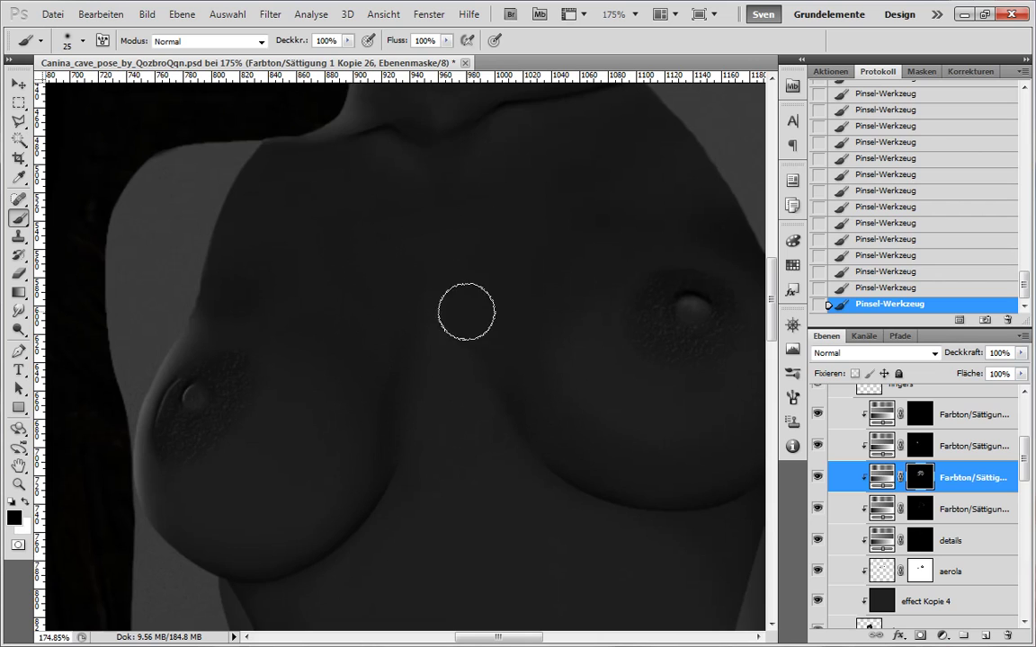
key("x")
key("x")
mouse_move(442, 408)
left_mouse_down()
mouse_move(490, 412)
mouse_move(479, 392)
left_mouse_up()
key("x")
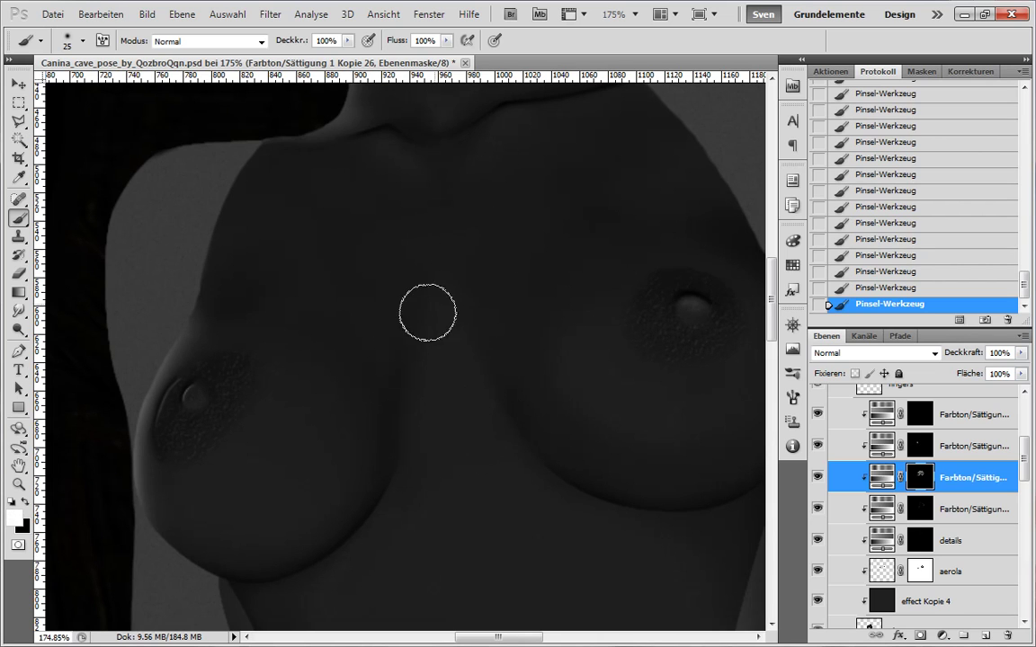
mouse_move(586, 454)
left_mouse_down()
mouse_move(535, 481)
mouse_move(524, 435)
left_mouse_up()
key("x")
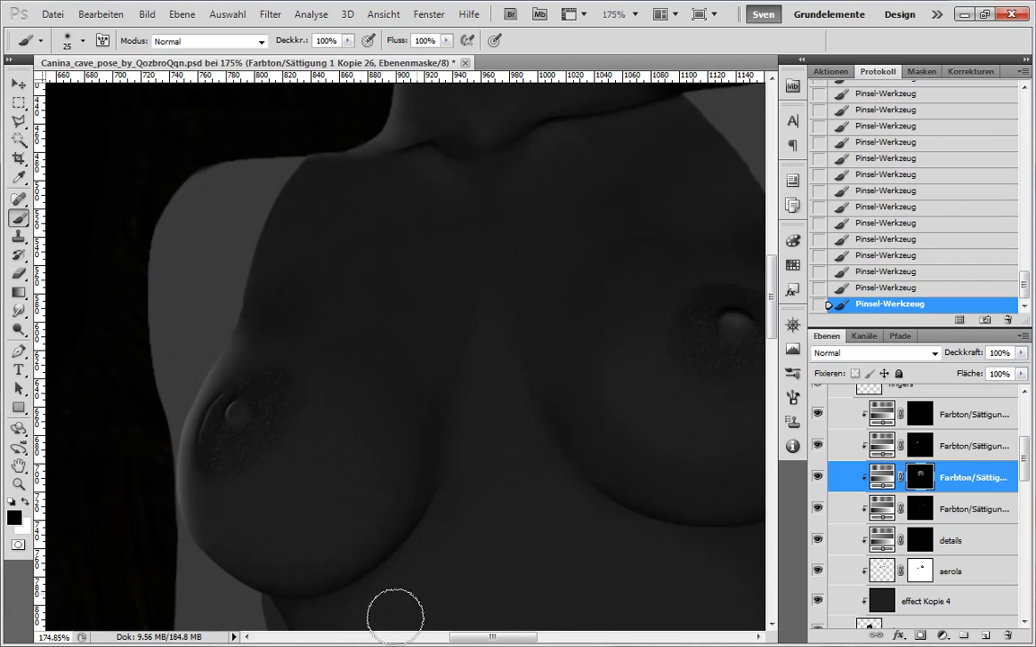
- Refine the central chest shading on the Kopie 26 mask with the 25-pixel white brush
key("x")
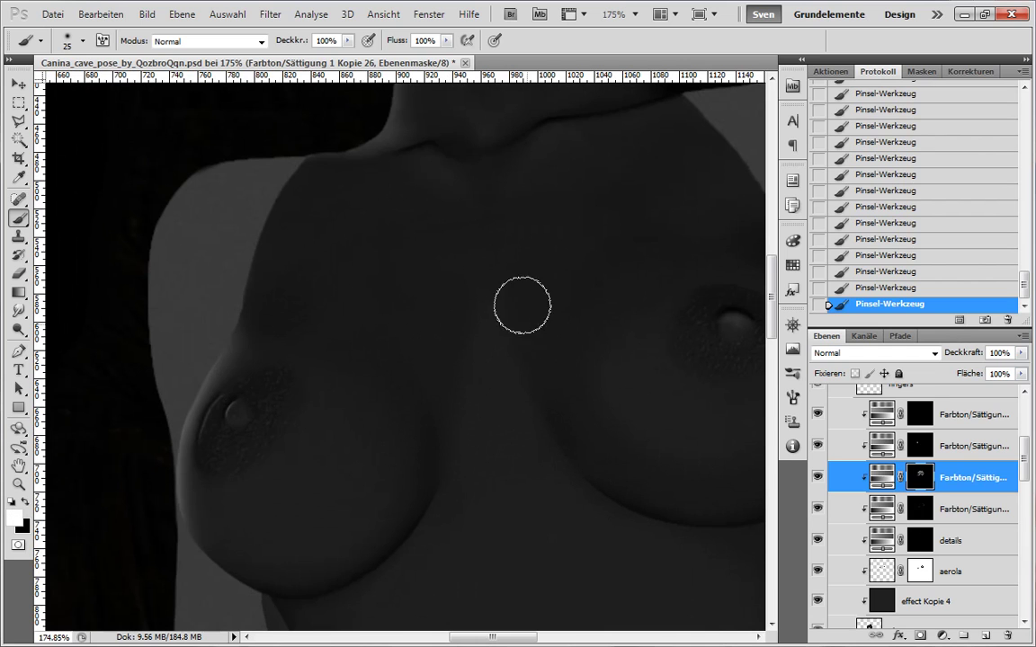
scroll(604, 478, "down", 2)
left_click_drag(580, 485, 520, 418)
scroll(531, 428, "up", 3)
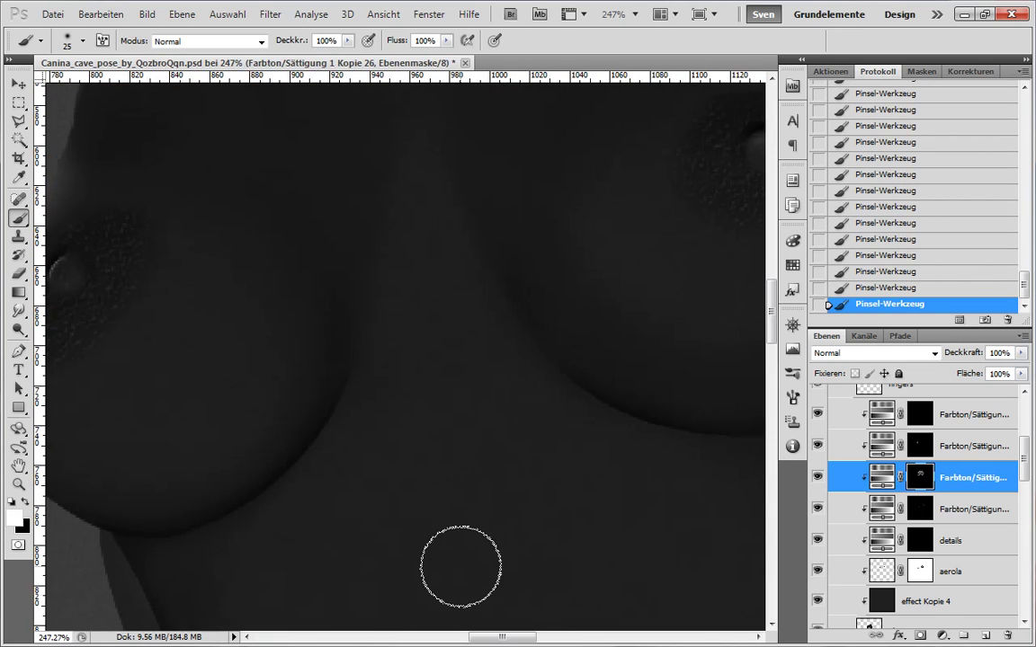
left_click_drag(418, 423, 387, 641)
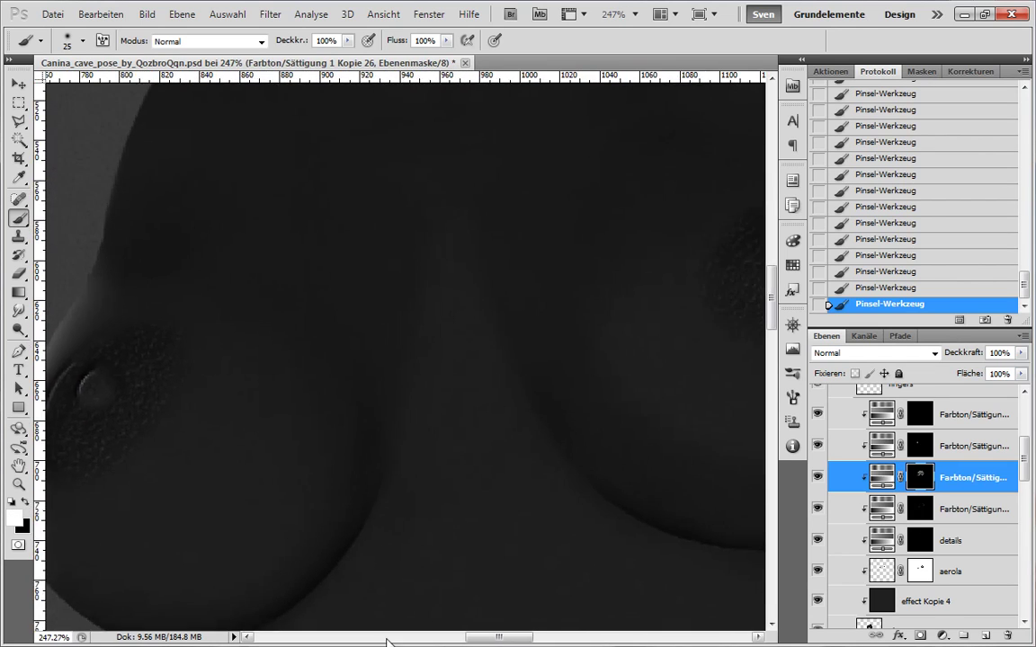
- Activate the Kopie 30 layer's mask again and set the brush size to 30 pixels
left_click_drag(1025, 478, 1025, 565)
left_click(921, 488)
left_click_drag(569, 471, 490, 322)
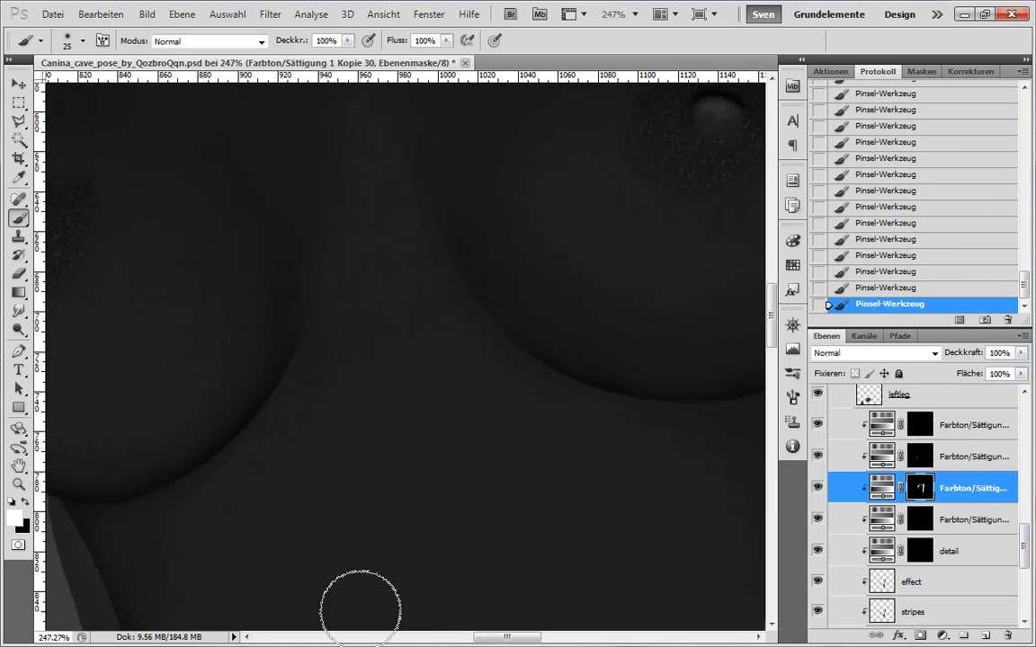
key("bracketright")
key("bracketright")
key("bracketright")
key("bracketright")
key("bracketleft")
key("bracketleft")
key("bracketleft")
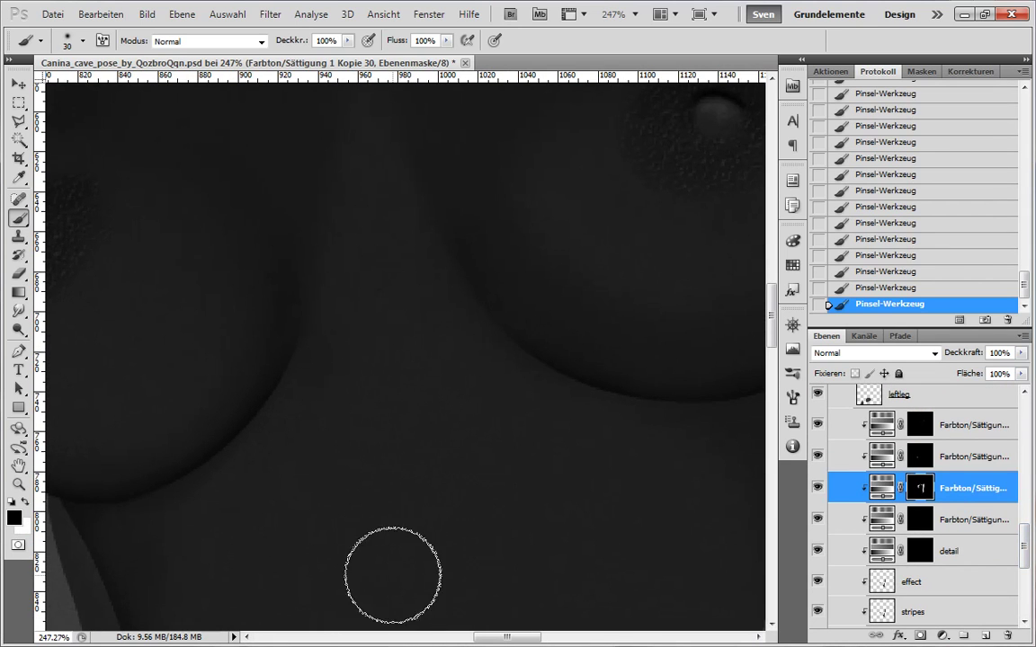
- Blend the shading at the chest's inner and lower edges on the Kopie 30 mask with the 30-pixel brush
key("x")
key("x")
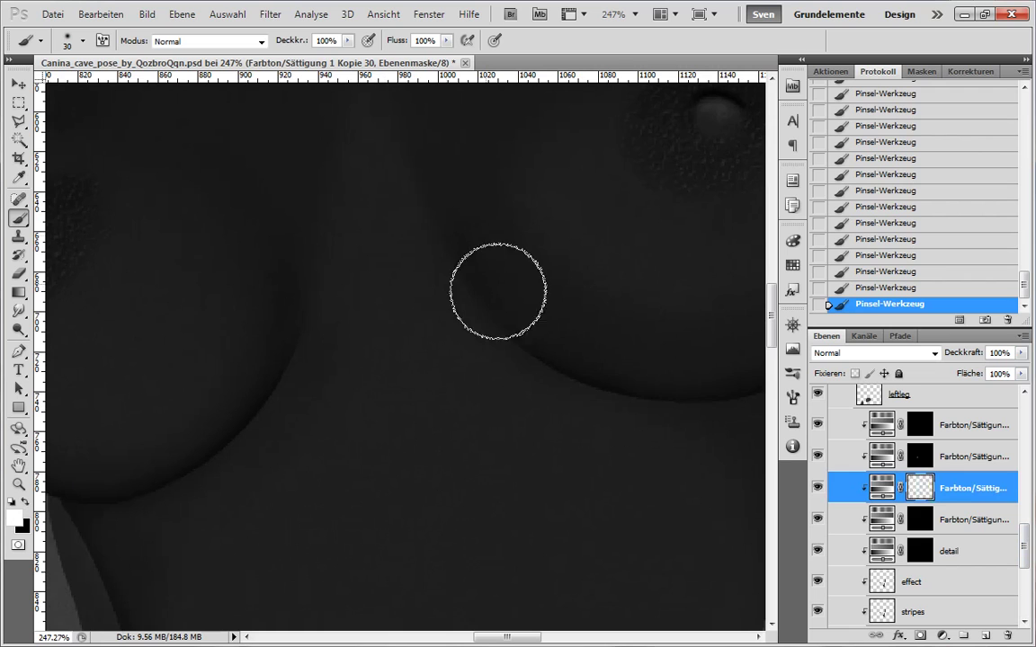
mouse_move(472, 386)
left_mouse_down()
mouse_move(421, 505)
mouse_move(434, 460)
left_mouse_up()
scroll(418, 514, "down", 5)
left_click_drag(364, 443, 268, 526)
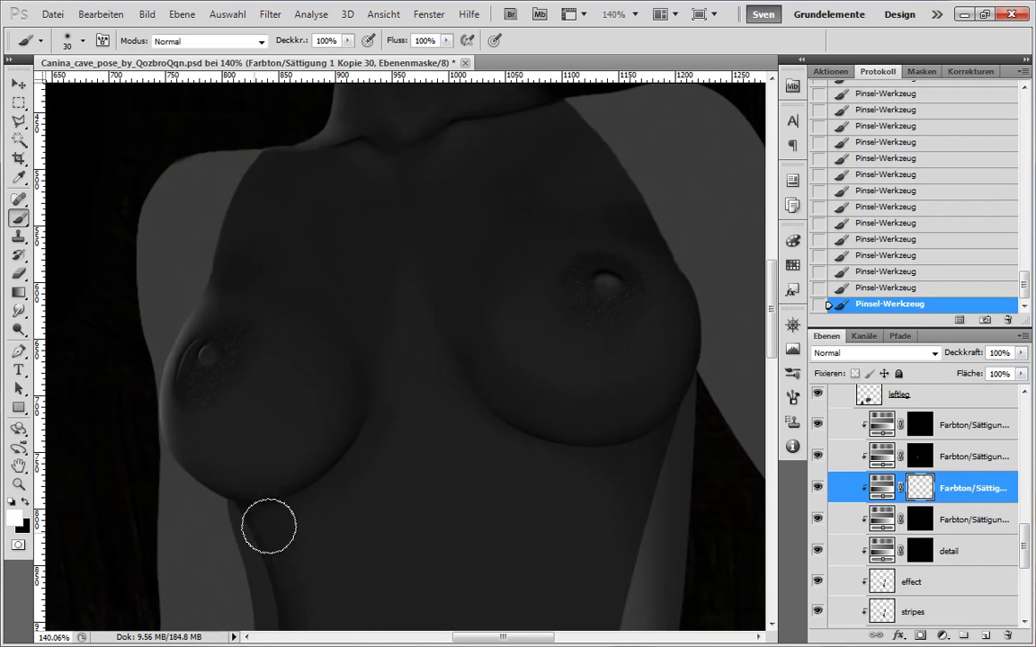
key("x")
left_click_drag(509, 550, 469, 460)
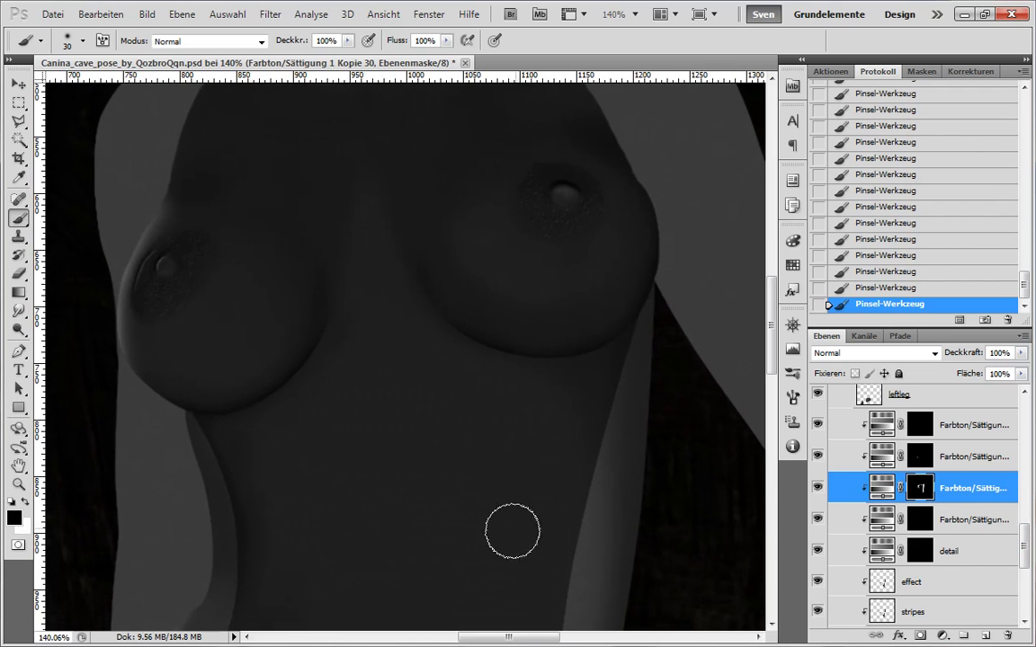
- Blend the shading beneath the chest on the Farbton/Sättigung 1 Kopie 30 mask, alternating white and black with a 30 px brush
key("x")
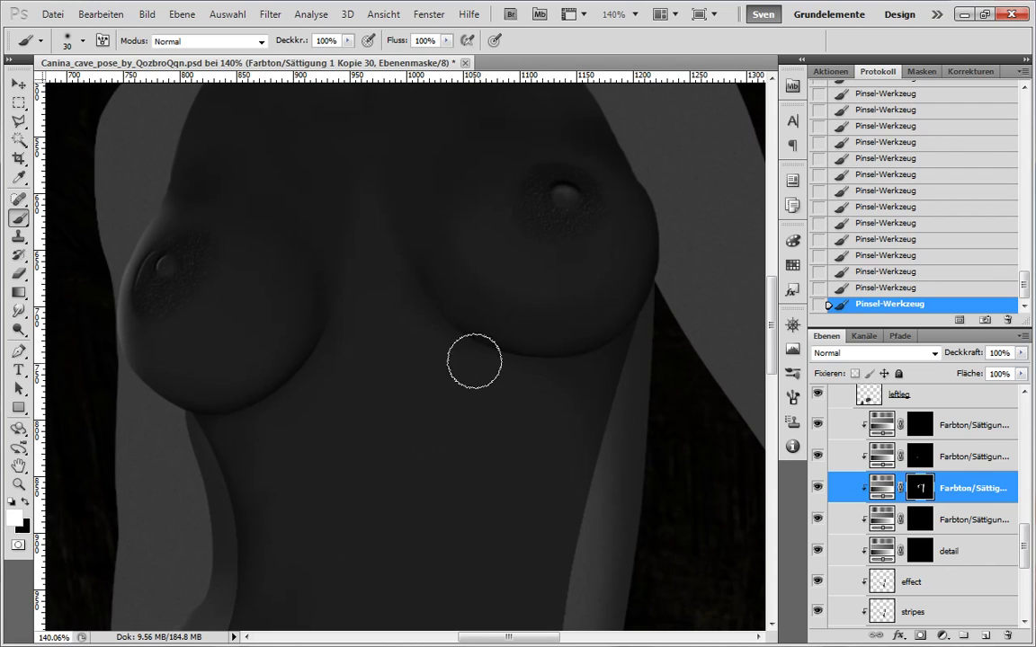
key("x")
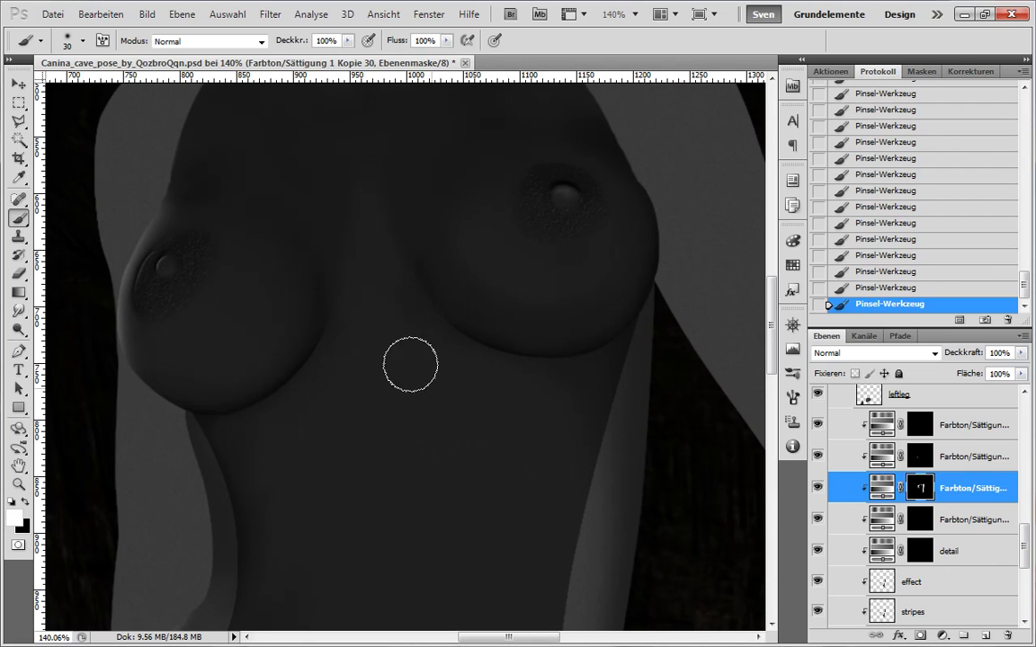
key("x")
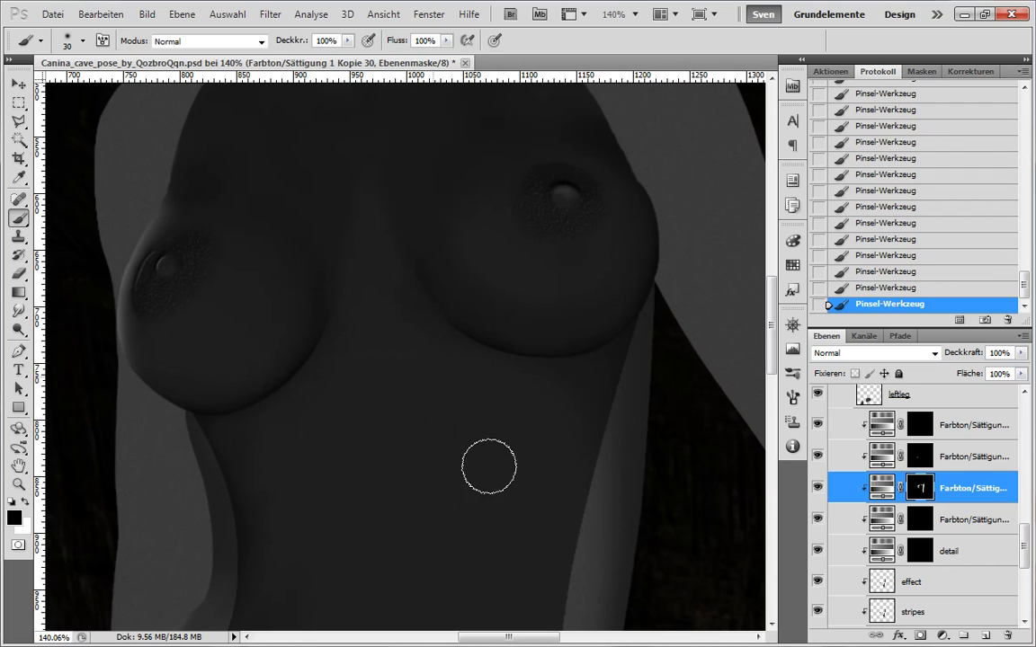
key("x")
left_click_drag(405, 359, 413, 355)
key("x")
left_click_drag(584, 481, 541, 493)
key("x")
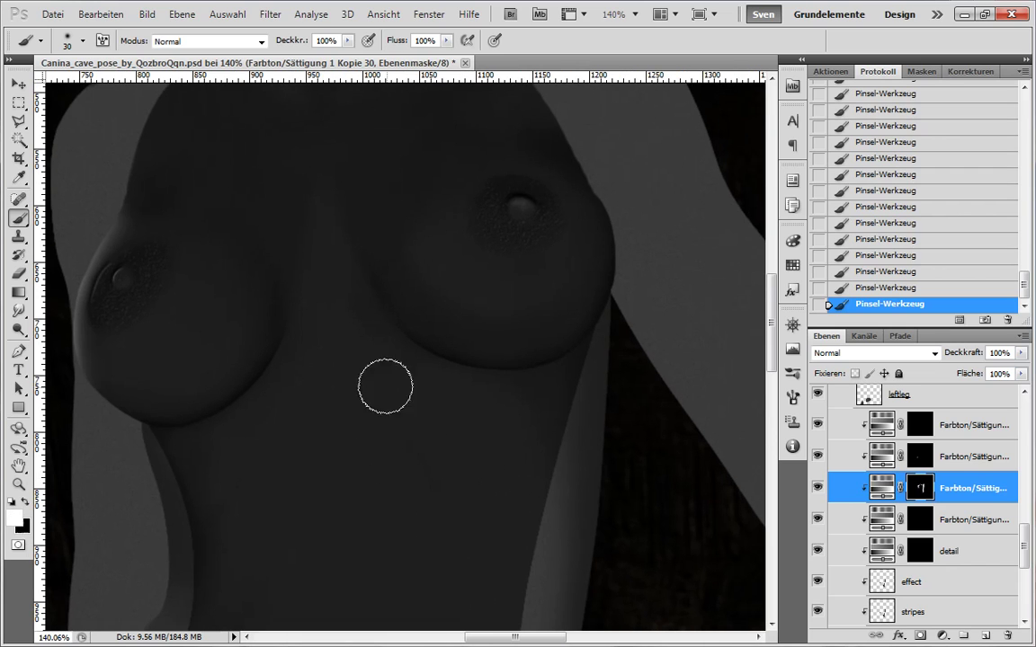
- Refine the upper abdomen shading on the same mask with a 20 px brush, alternating black and white
key("x")
key("x")
key("bracketleft")
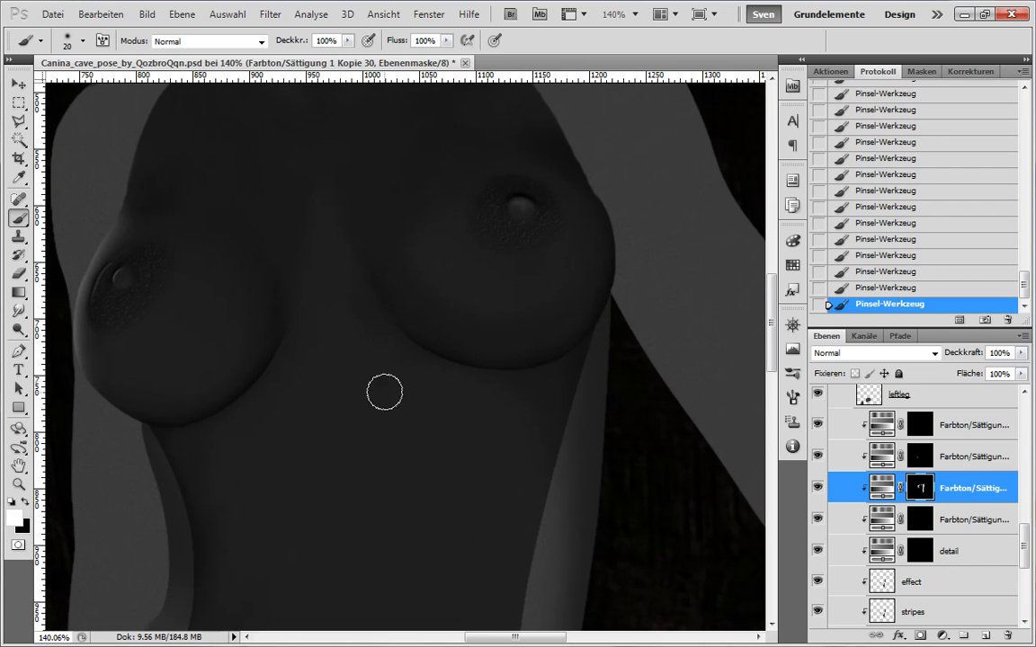
key("x")
left_click_drag(563, 436, 537, 353)
key("x")
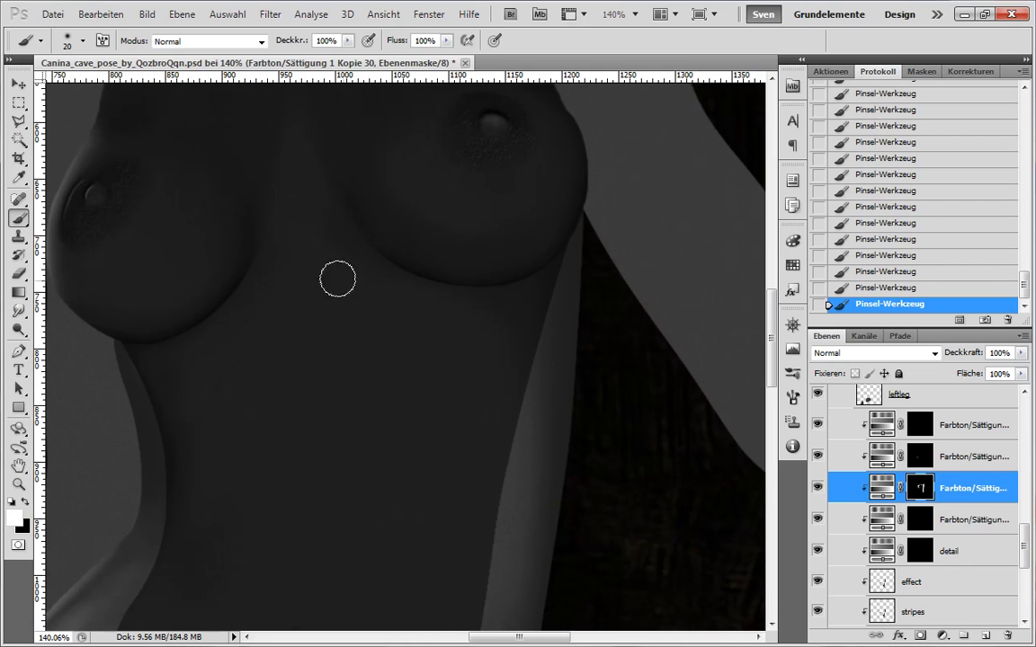
key("x")
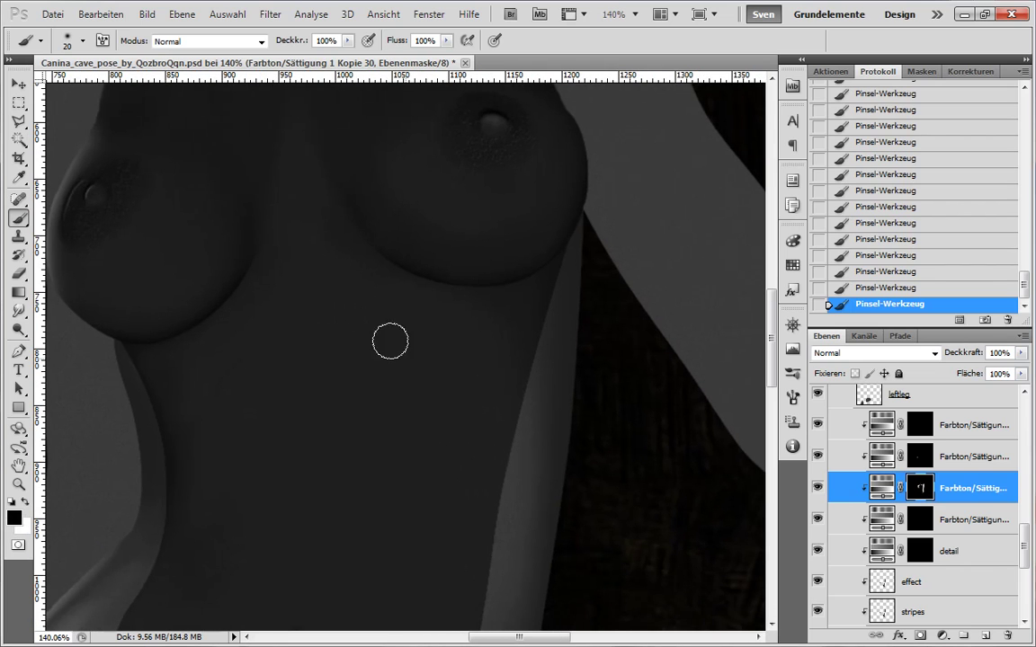
scroll(428, 418, "down", 8)
scroll(450, 521, "up", 7)
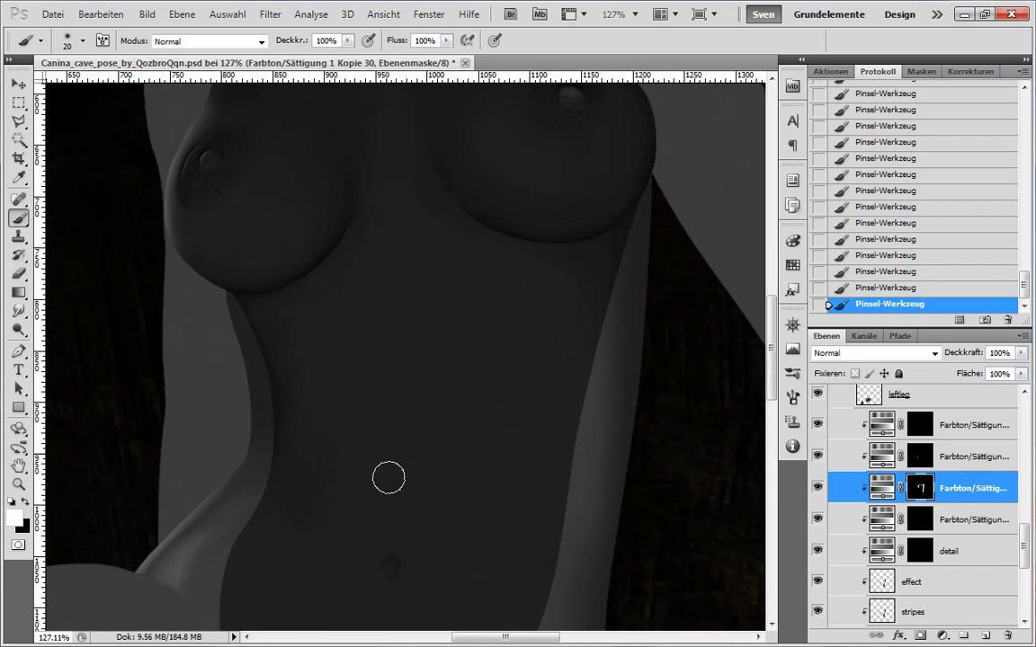
- Paint fine shading along the abdomen on the detail layer's mask, increasing the brush from 2 to 10 px
left_click(1010, 553)
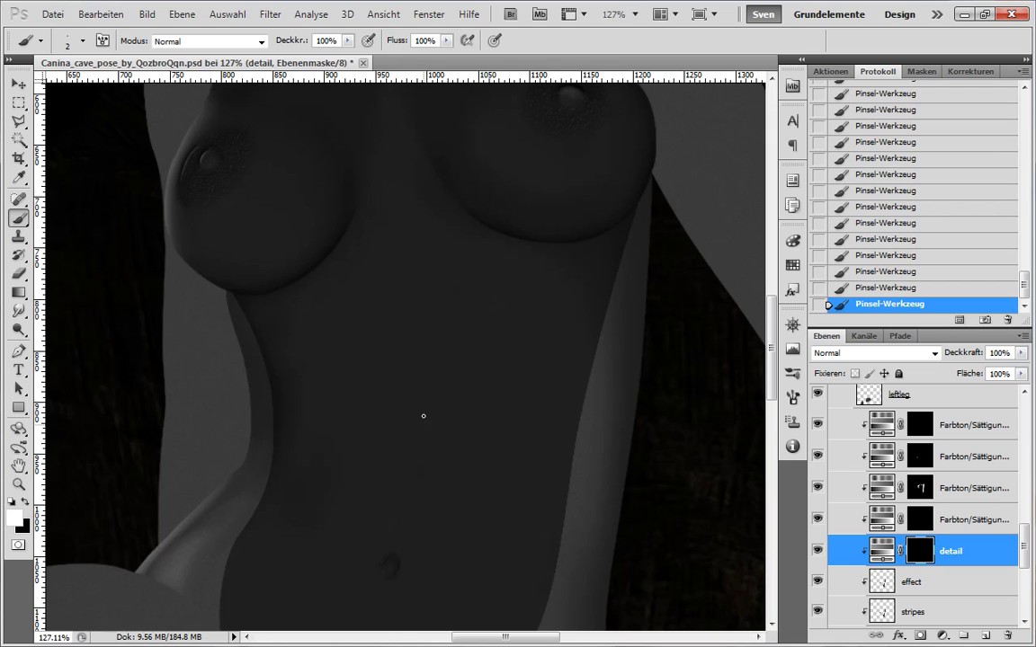
scroll(425, 528, "down", 5)
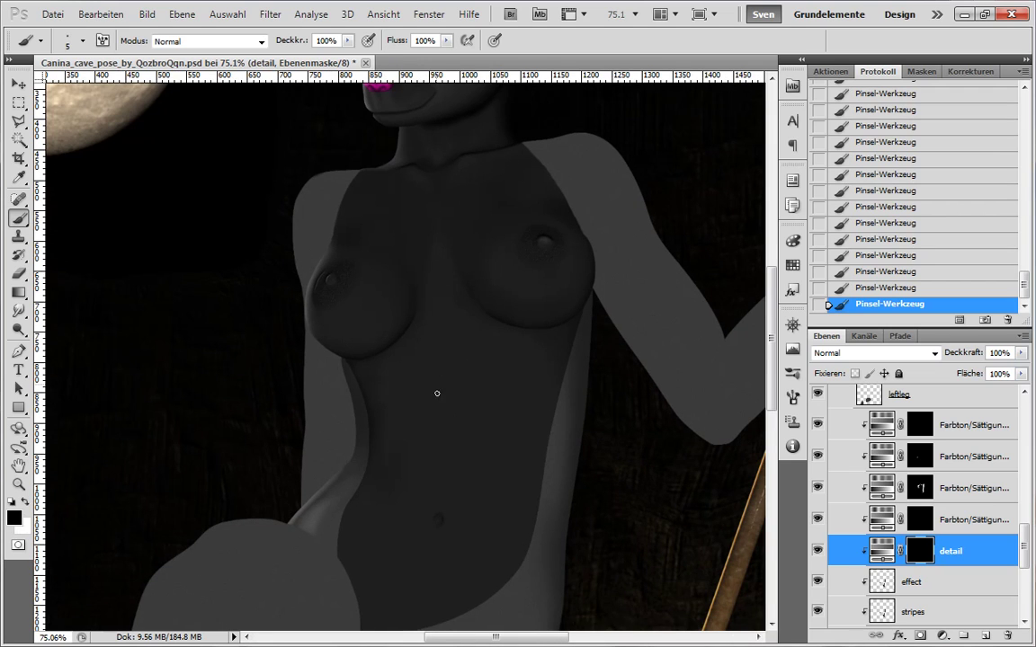
scroll(449, 411, "up", 3)
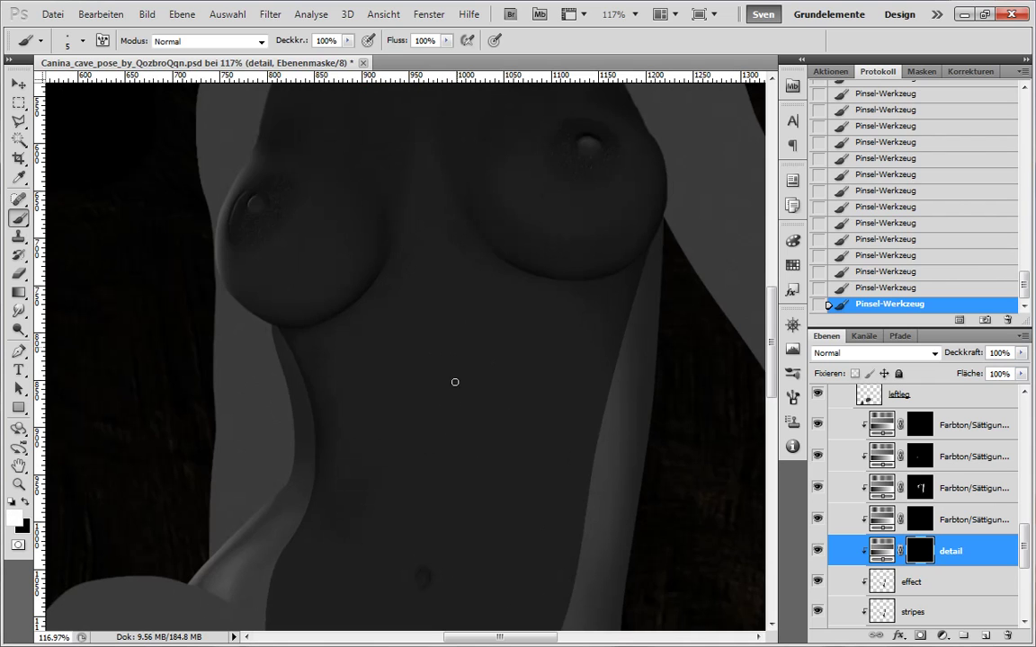
scroll(424, 348, "down", 3)
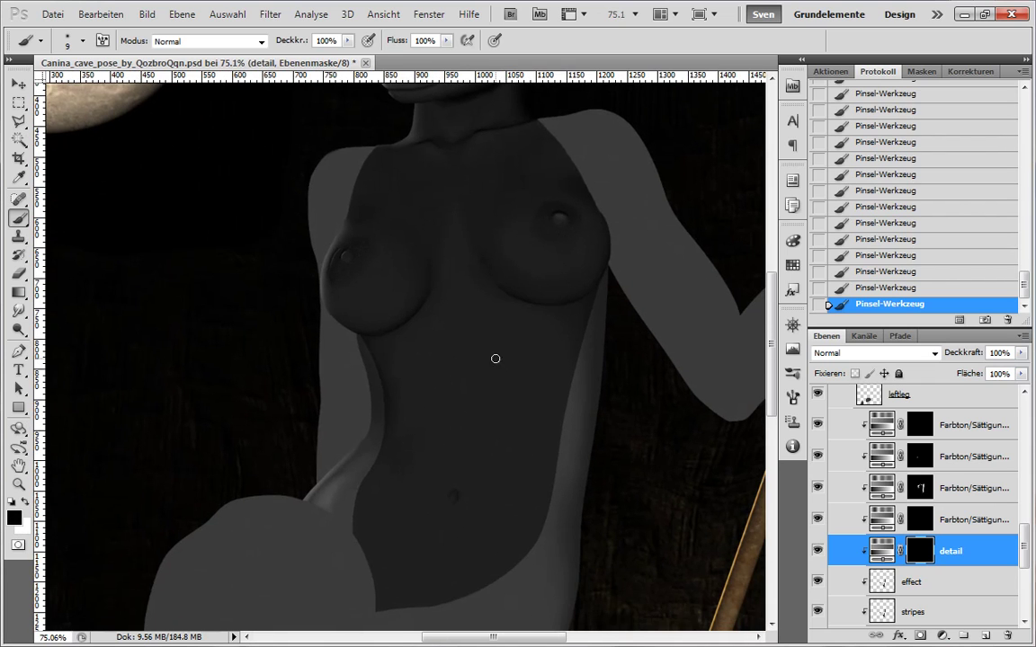
scroll(464, 417, "down", 2)
scroll(474, 514, "up", 4)
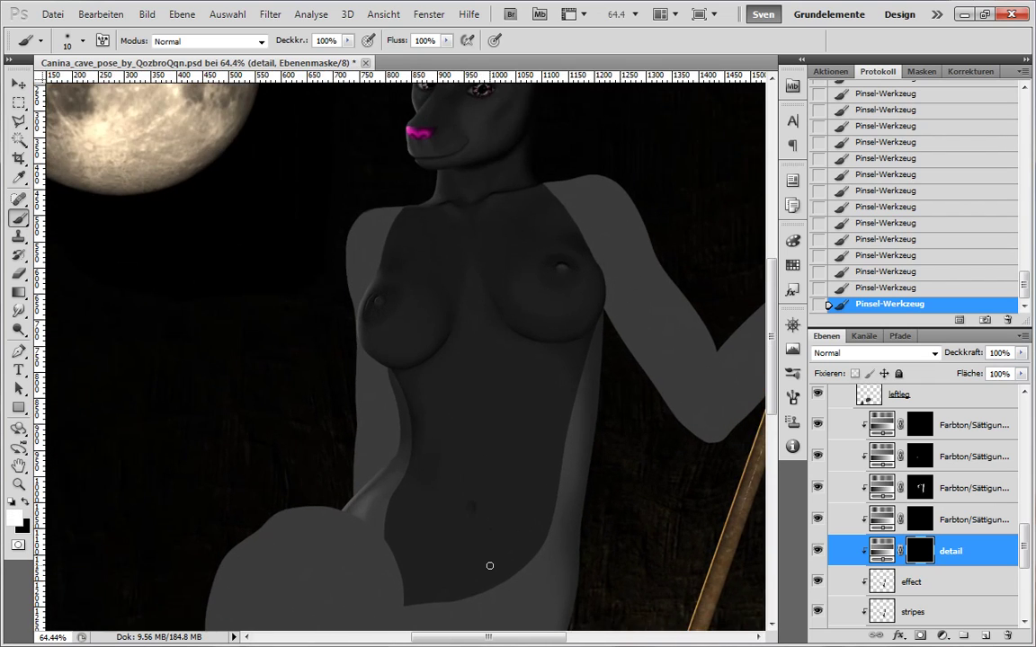
- Paint soft shading around the navel on the Farbton/Sättigung 1 Kopie 29 mask with a 40 px brush
left_click(899, 460)
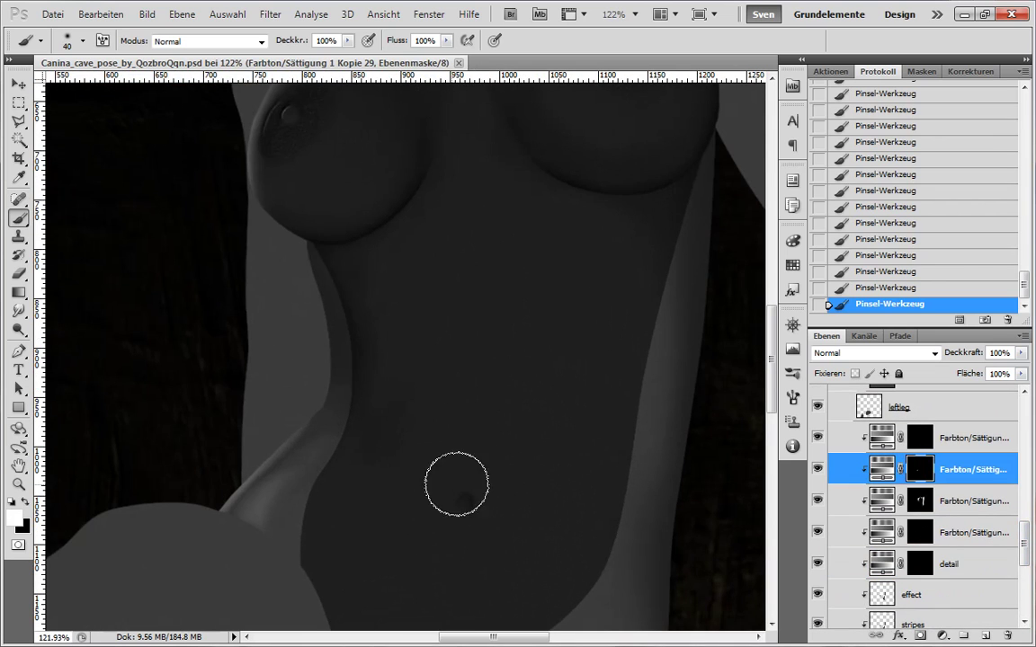
left_click_drag(457, 484, 449, 485)
key("x")
key("x")
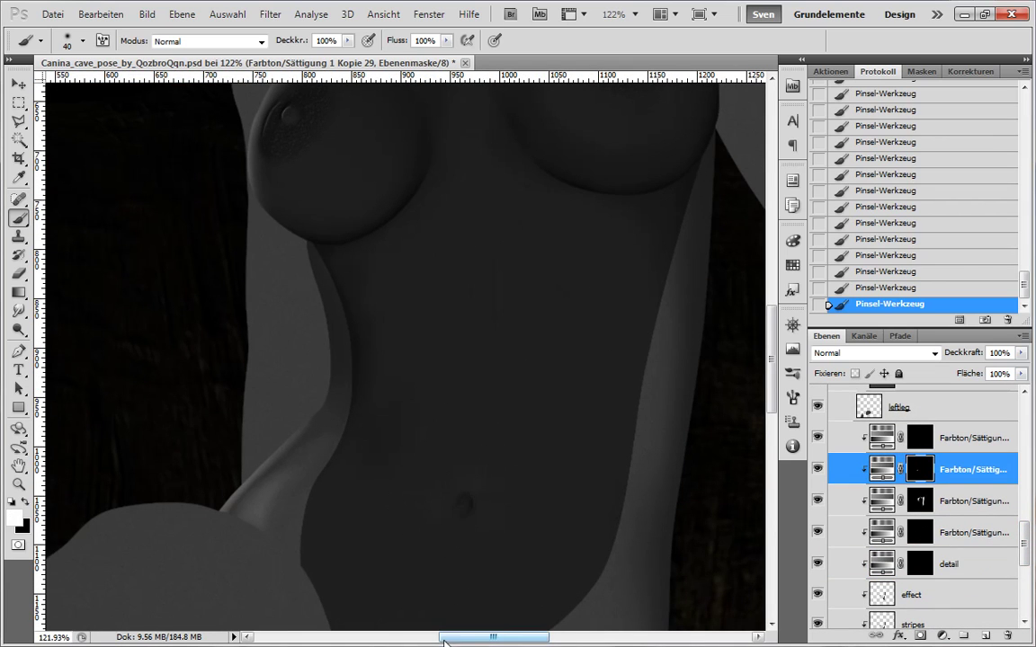
left_click_drag(522, 516, 499, 452)
mouse_move(476, 432)
left_mouse_down()
mouse_move(453, 409)
mouse_move(467, 451)
mouse_move(490, 472)
mouse_move(427, 494)
left_mouse_up()
- Soften the lower abdomen shading on the Kopie 29 mask with black and a 90 px brush
key("x")
key("]")
key("]")
key("]")
key("]")
key("]")
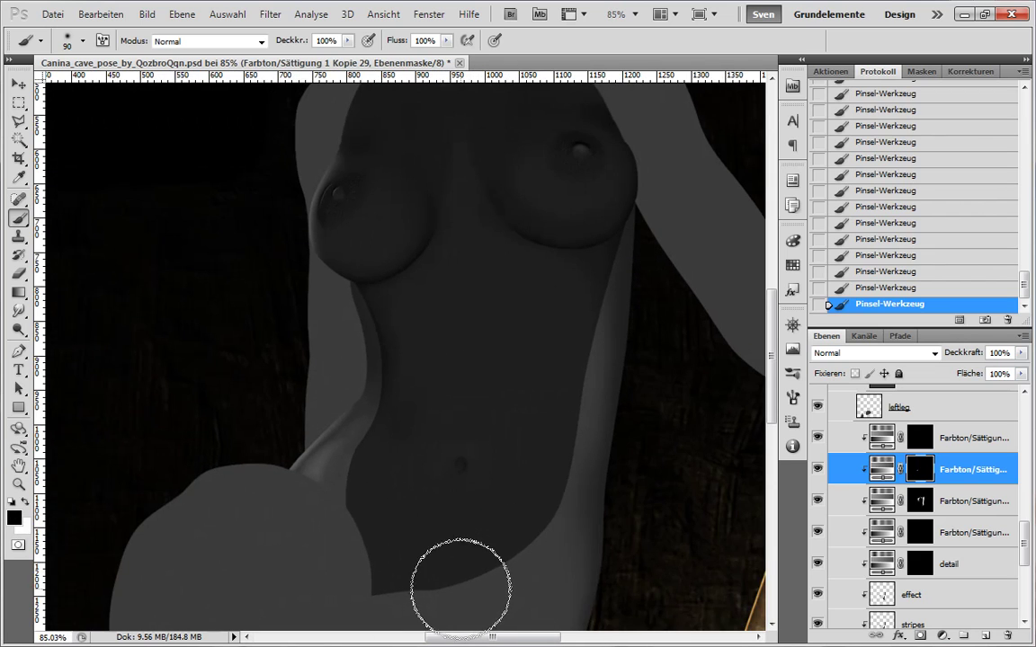
left_click_drag(499, 467, 560, 467)
- Touch up the area around and below the navel on the Kopie 30 mask with a 25 px black brush
left_click(938, 504)
key("[")
key("bracketleft")
key("bracketleft")
key("bracketleft")
key("bracketleft")
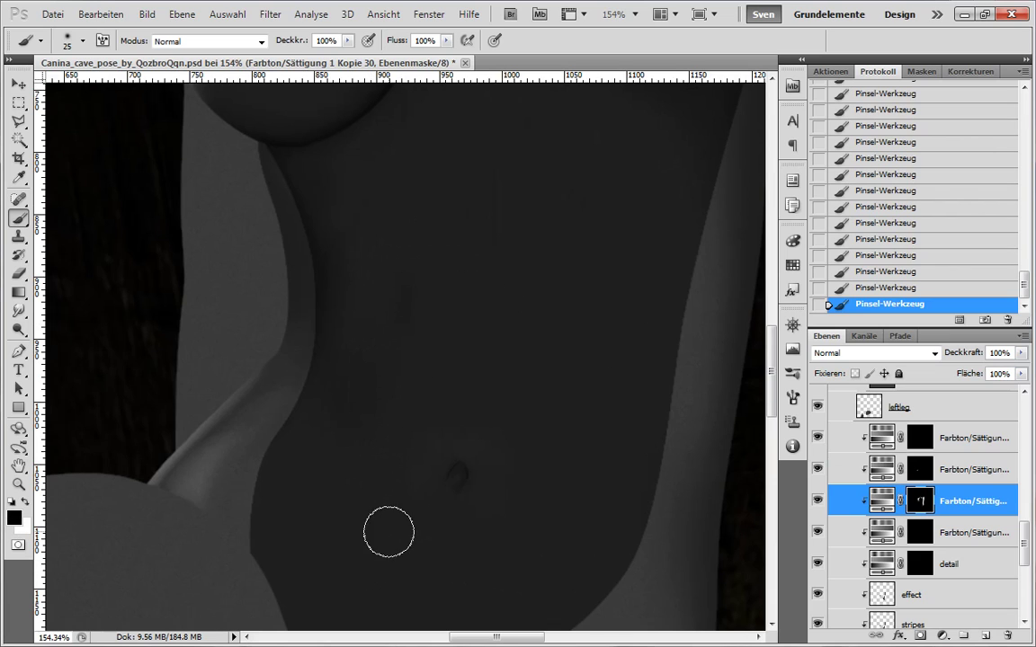
scroll(389, 532, "down", 3)
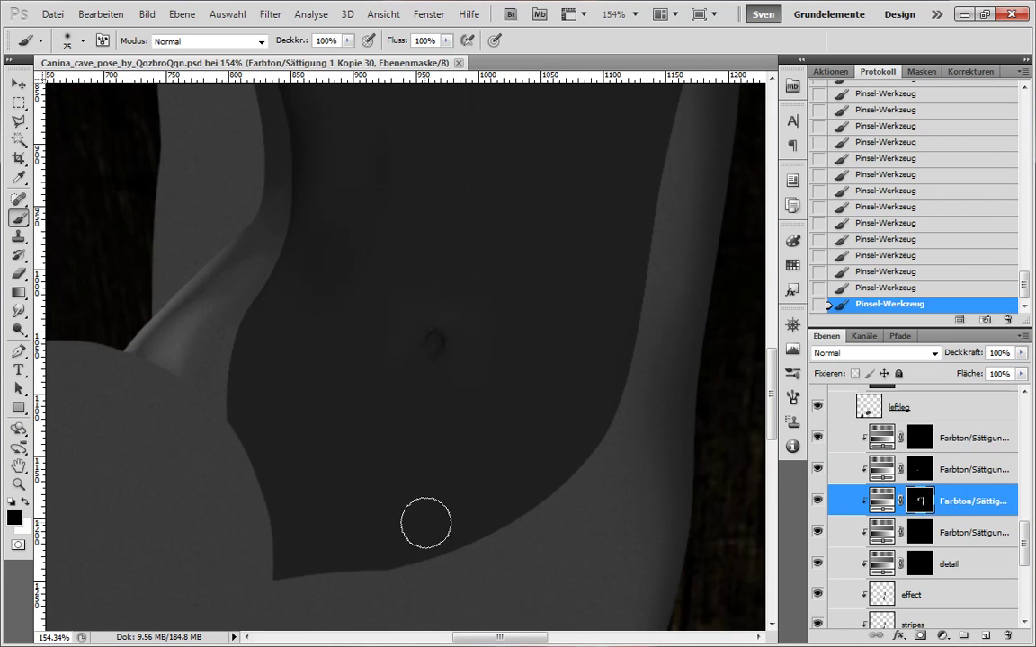
- Shade the lower abdomen and hip on the Kopie 30 mask with a 40 px brush, alternating white and black
key("bracketright")
key("bracketright")
key("bracketright")
left_click_drag(638, 503, 612, 395)
left_click_drag(397, 474, 472, 478)
key("x")
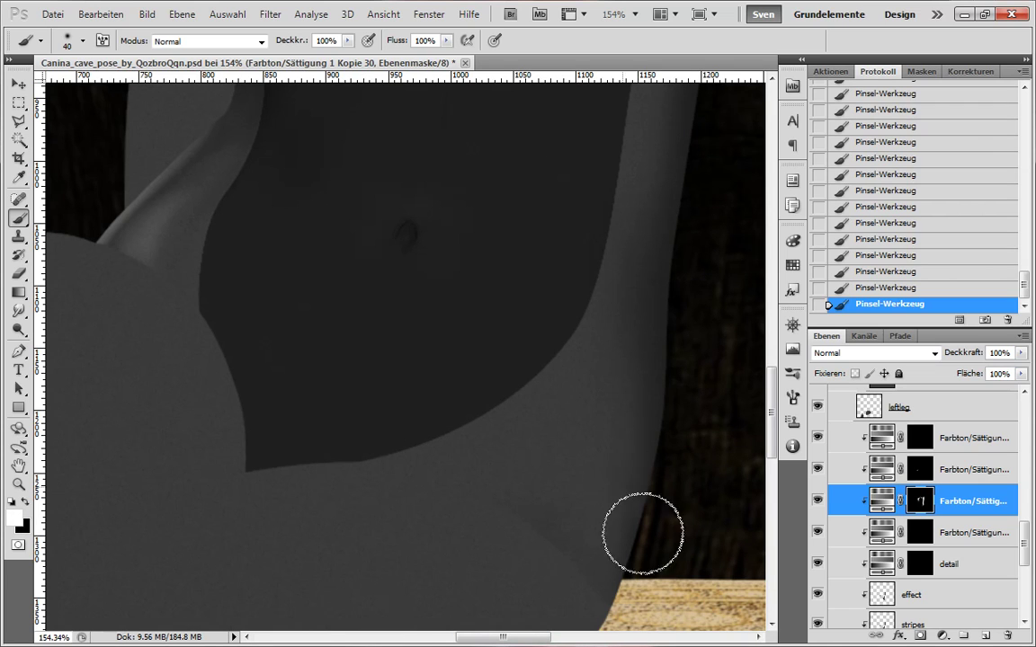
key("x")
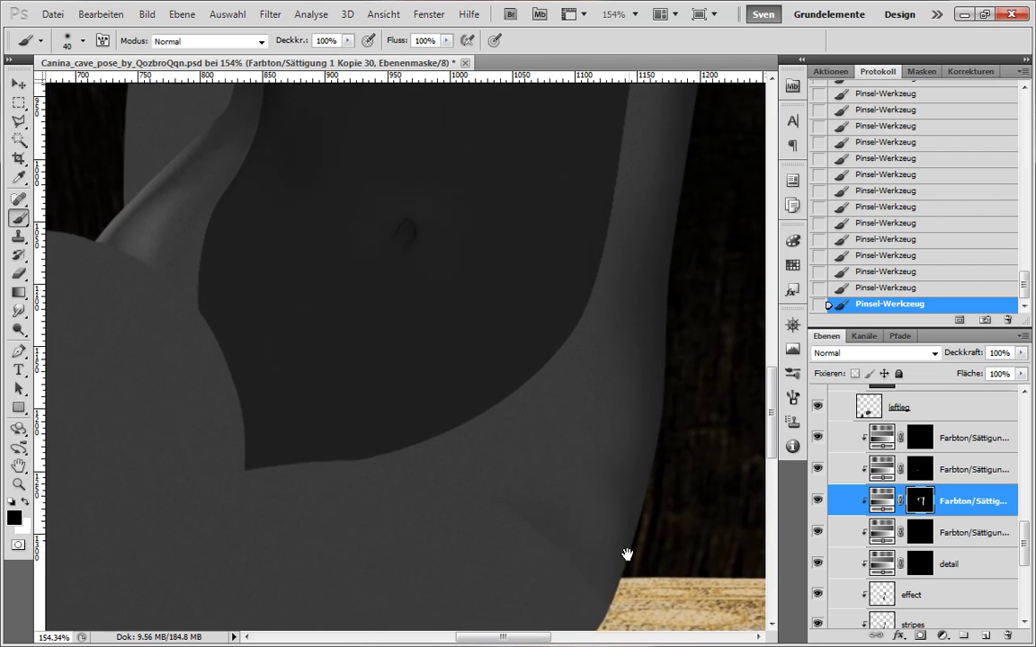
- Even out the shading across the belly and flank on the Kopie 30 mask with the 40 px black brush
scroll(594, 548, "down", 3)
scroll(548, 474, "up", 5)
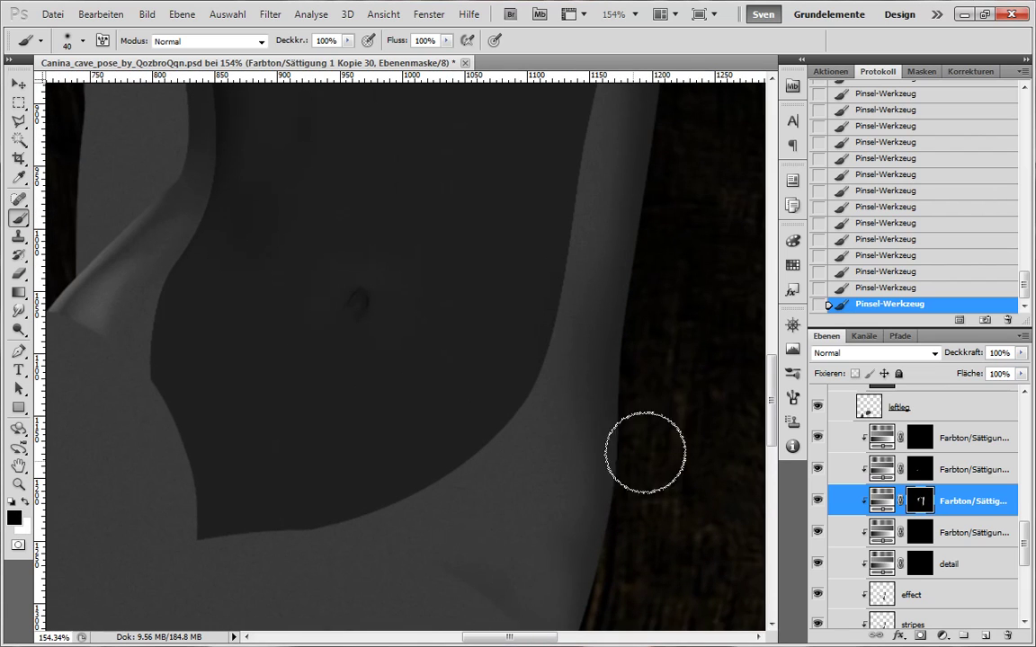
scroll(538, 424, "up", 1)
left_click_drag(537, 424, 496, 492)
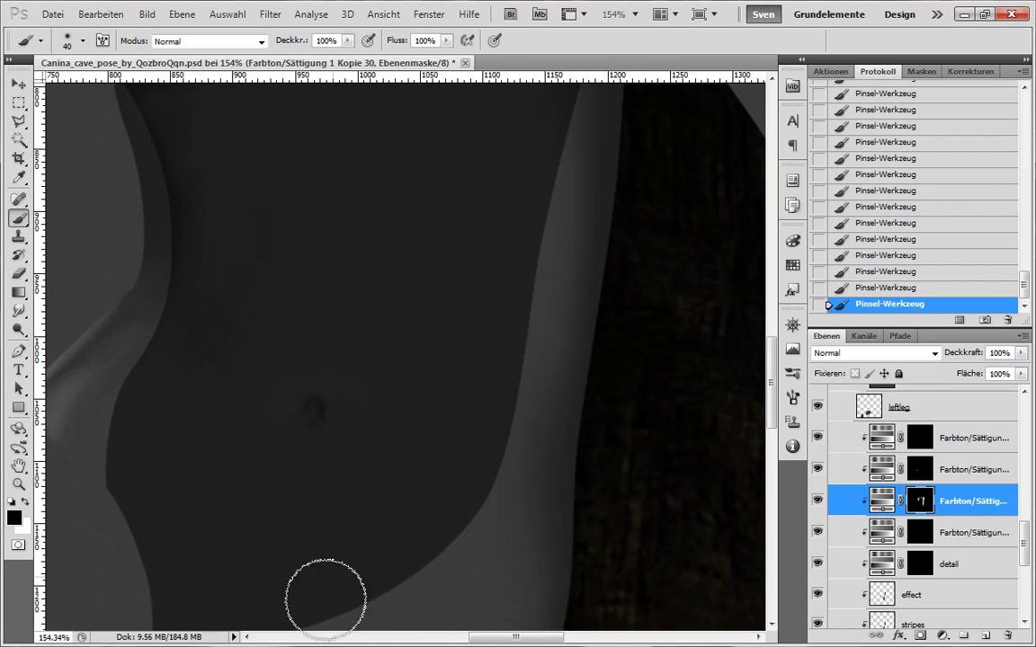
left_click_drag(325, 593, 413, 536)
left_click_drag(365, 447, 270, 596)
mouse_move(506, 414)
left_mouse_down()
mouse_move(453, 412)
mouse_move(522, 401)
left_mouse_up()
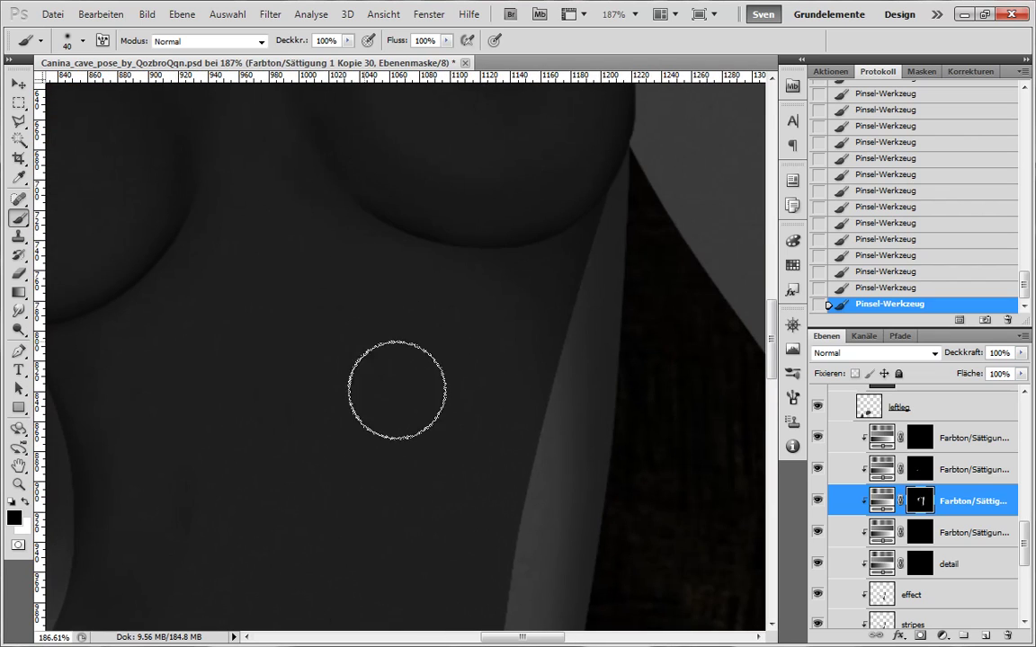
- Build up the rib area shading below the chest on the Kopie 30 mask, alternating white and black at 40 px
key("x")
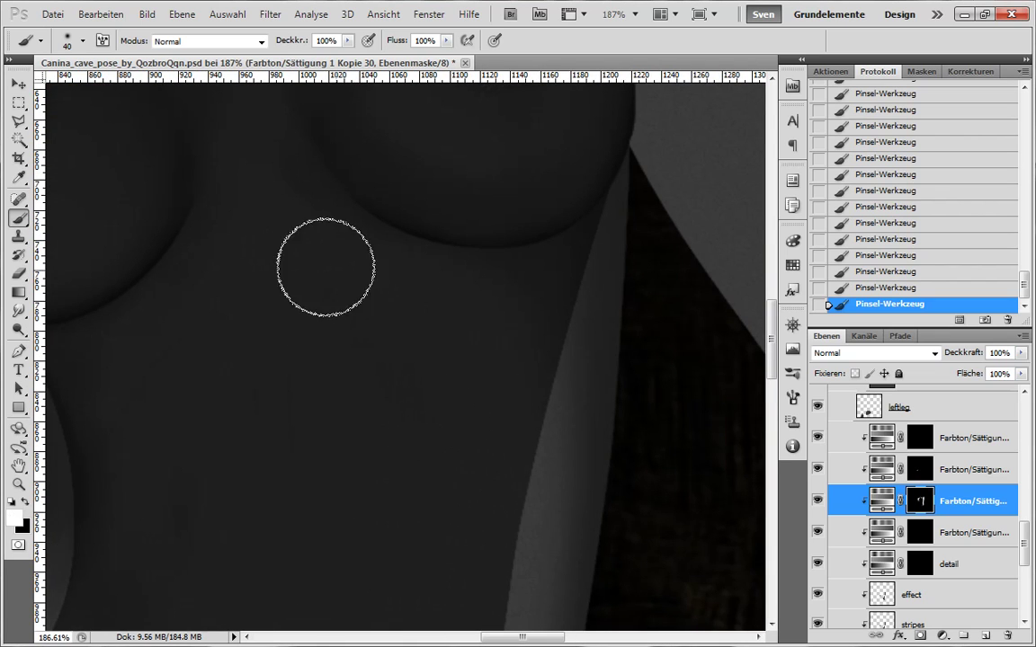
key("x")
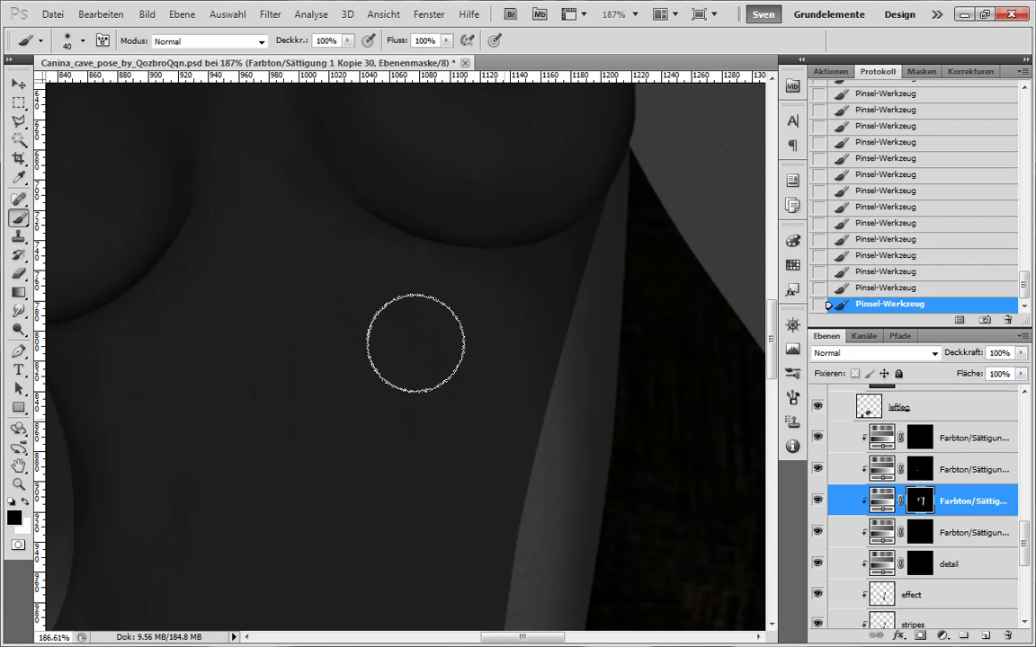
scroll(522, 450, "down", 4)
scroll(526, 386, "up", 3)
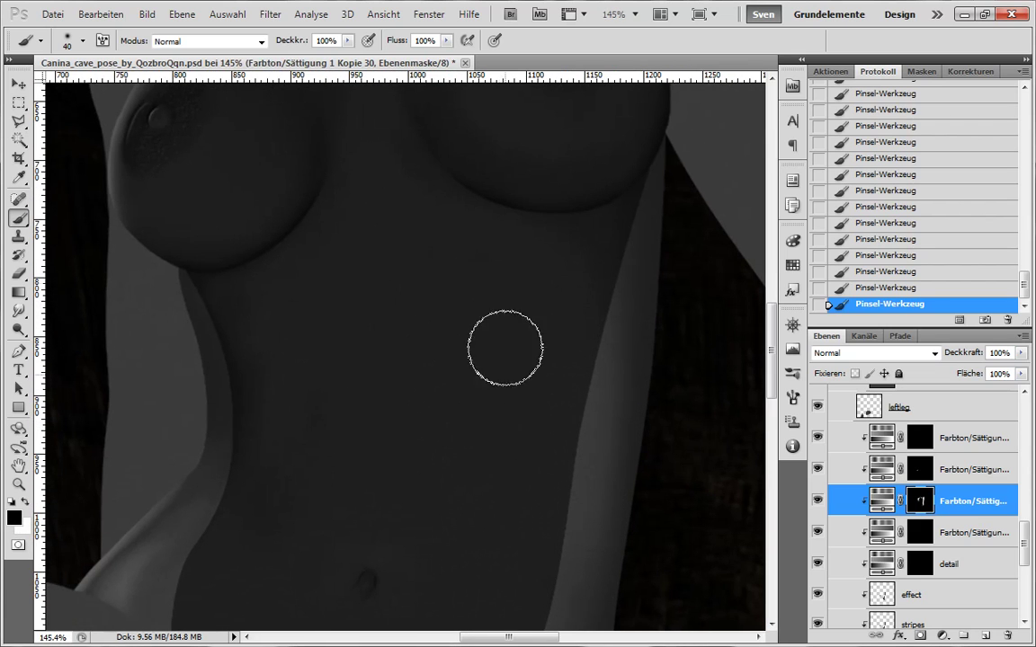
key("y")
key("b")
key("x")
scroll(386, 374, "down", 3)
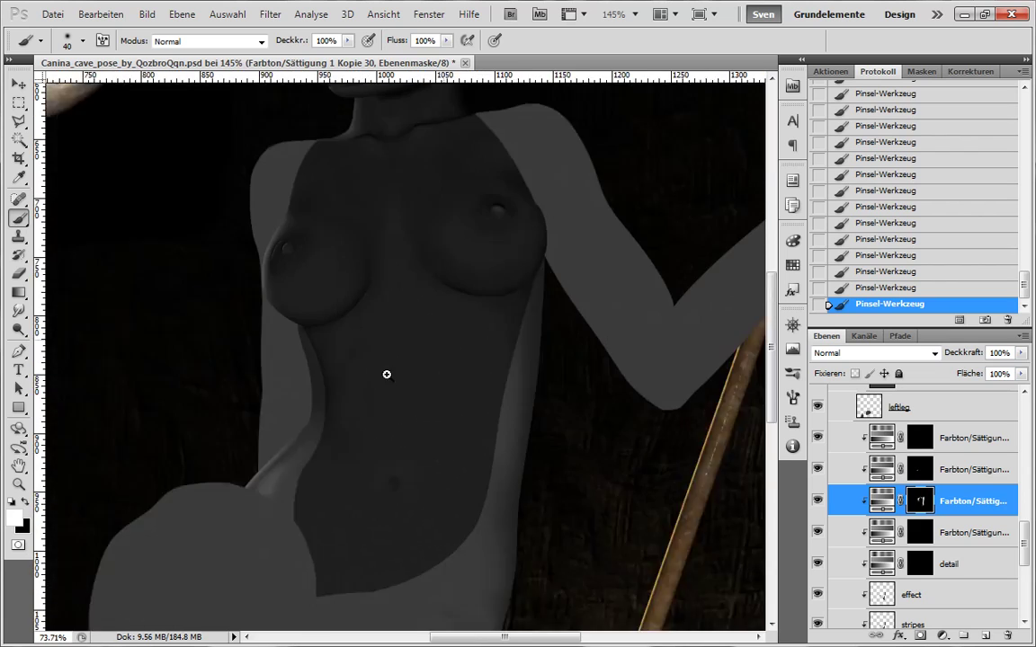
- Shade the waist and the abdomen's midline on the Kopie 30 mask, reducing the brush to 15 px for the finer strokes
scroll(391, 454, "up", 3)
key("x")
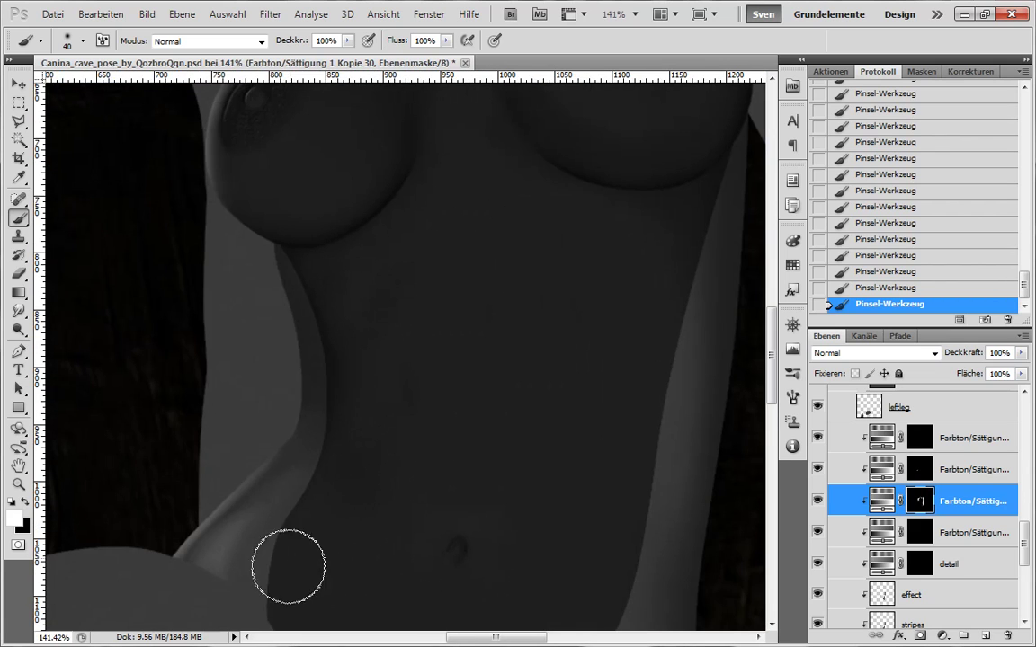
left_click_drag(379, 360, 335, 336)
key("x")
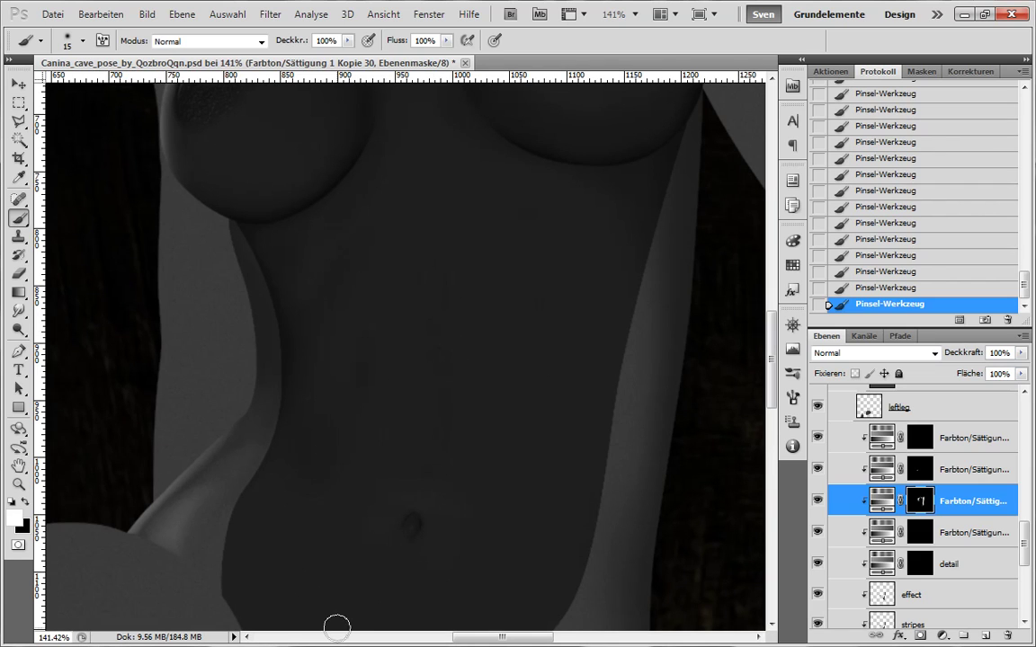
left_click_drag(404, 186, 369, 293)
key("x")
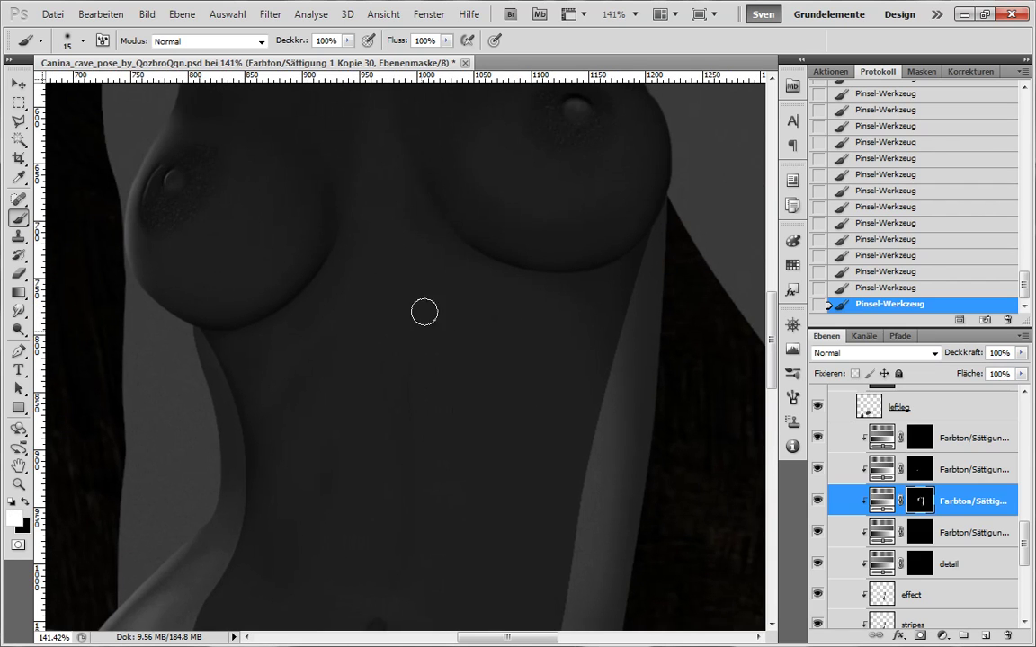
- Shade the abdomen's midline down to the navel on the Kopie 29 mask with 15 px and 45 px brushes, alternating black and white
key("alt+bracketright")
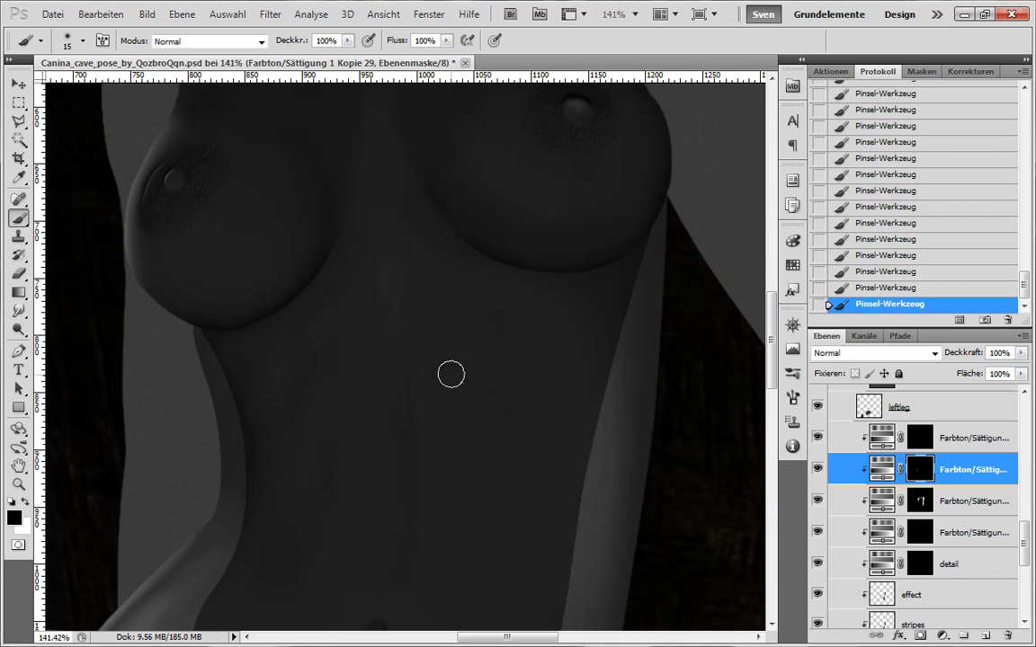
key("x")
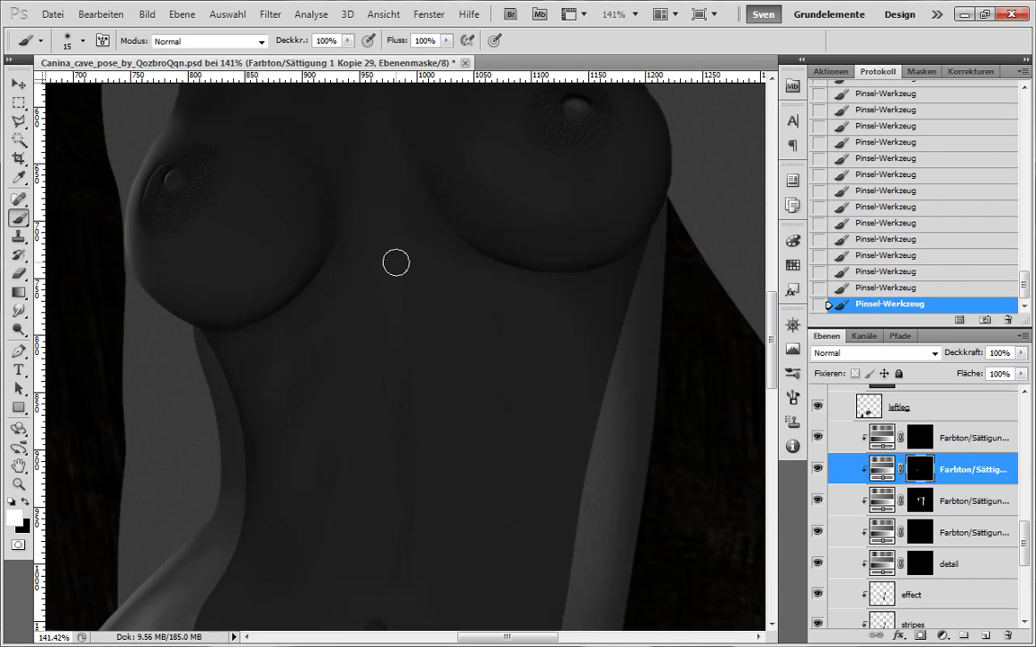
scroll(491, 372, "down", 3)
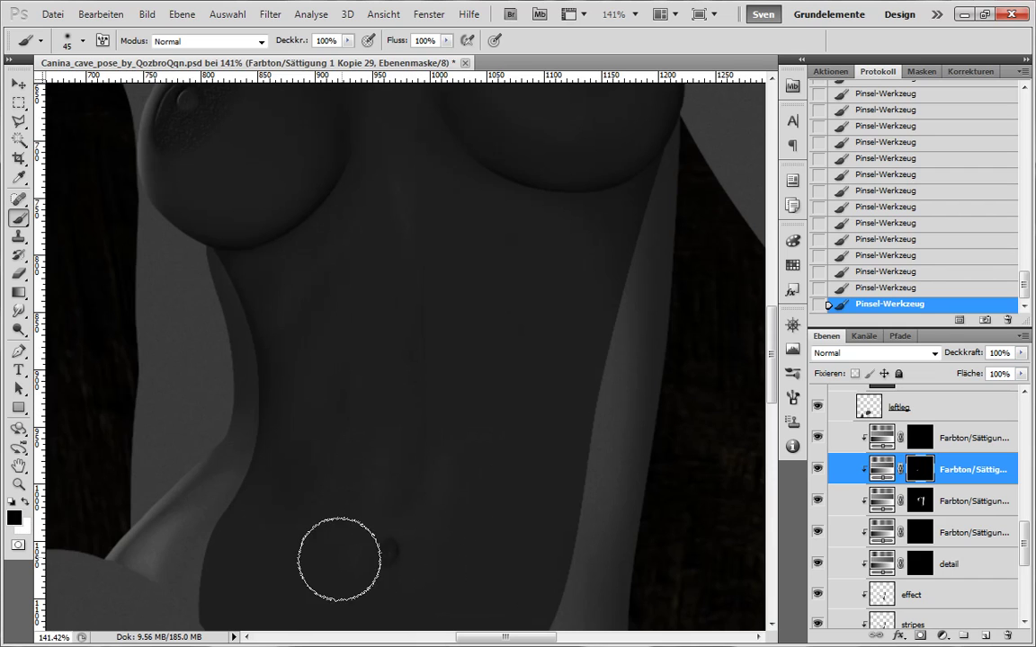
scroll(494, 341, "down", 2)
key("x")
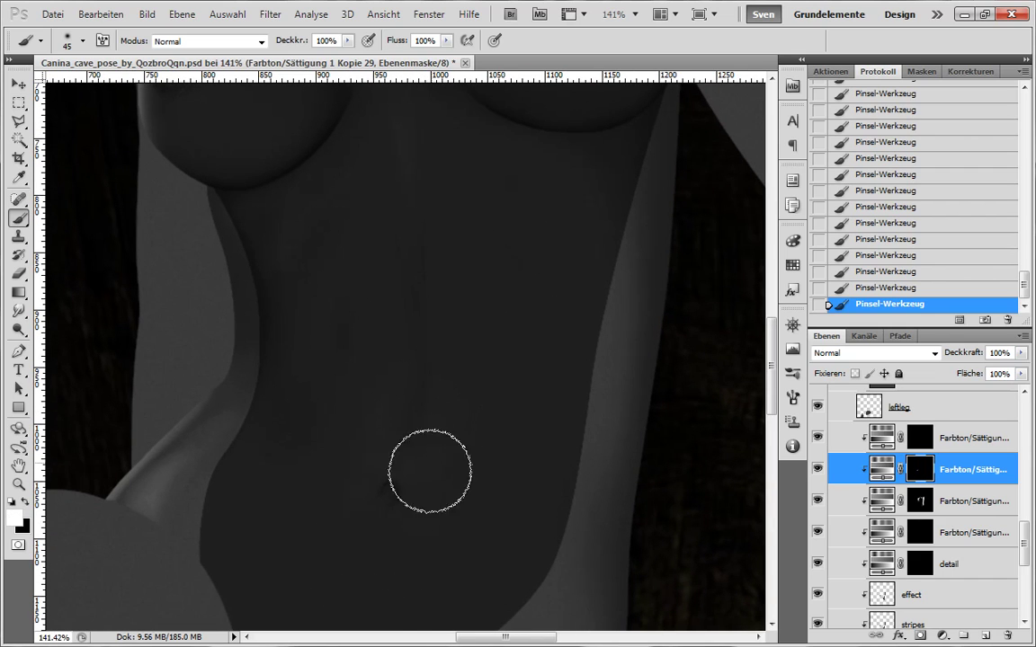
scroll(405, 544, "down", 3)
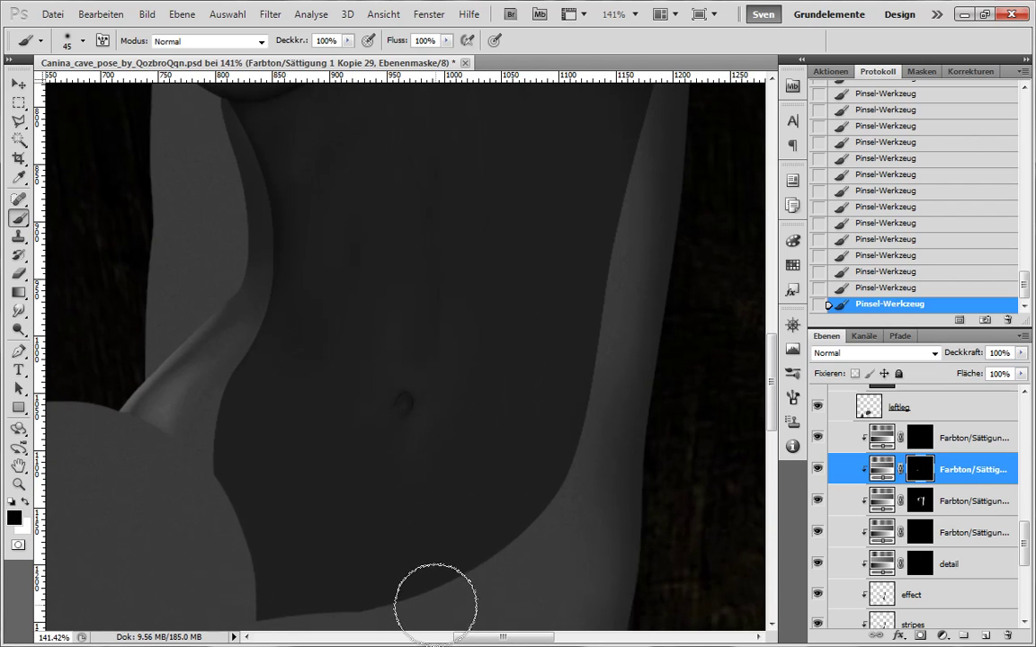
- Blend the shading on the lower abdomen and hip on the Kopie 29 mask, alternating white and black at 45 px
key("x")
scroll(544, 267, "down", 5)
key("x")
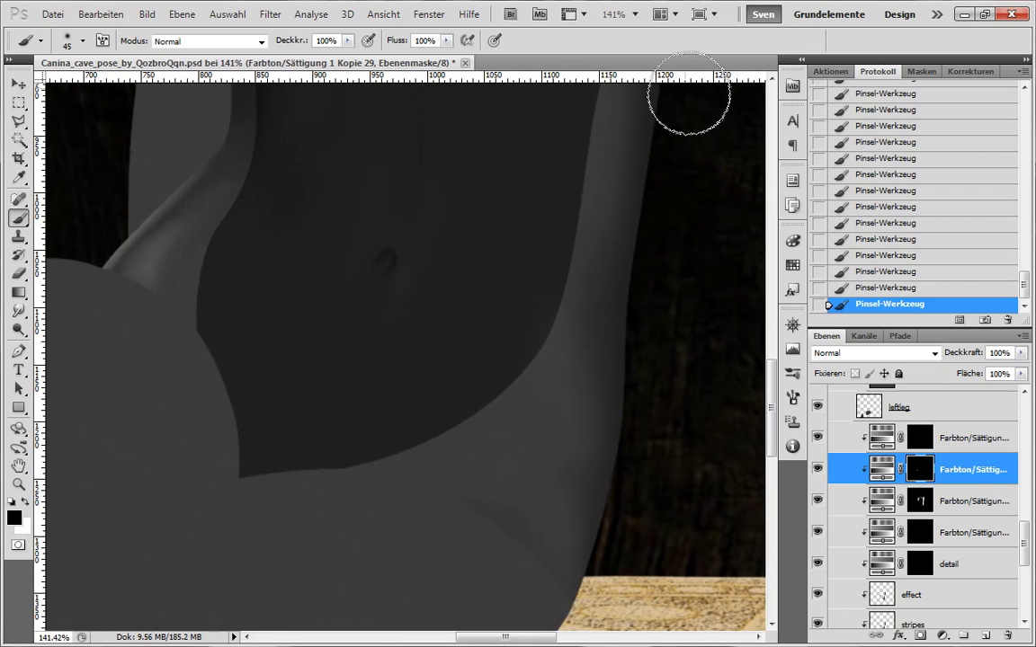
key("x")
key("x")
- Shade the abdomen and the outer flank on the Kopie 30 mask with the 45 px white brush
left_click(844, 496)
key("x")
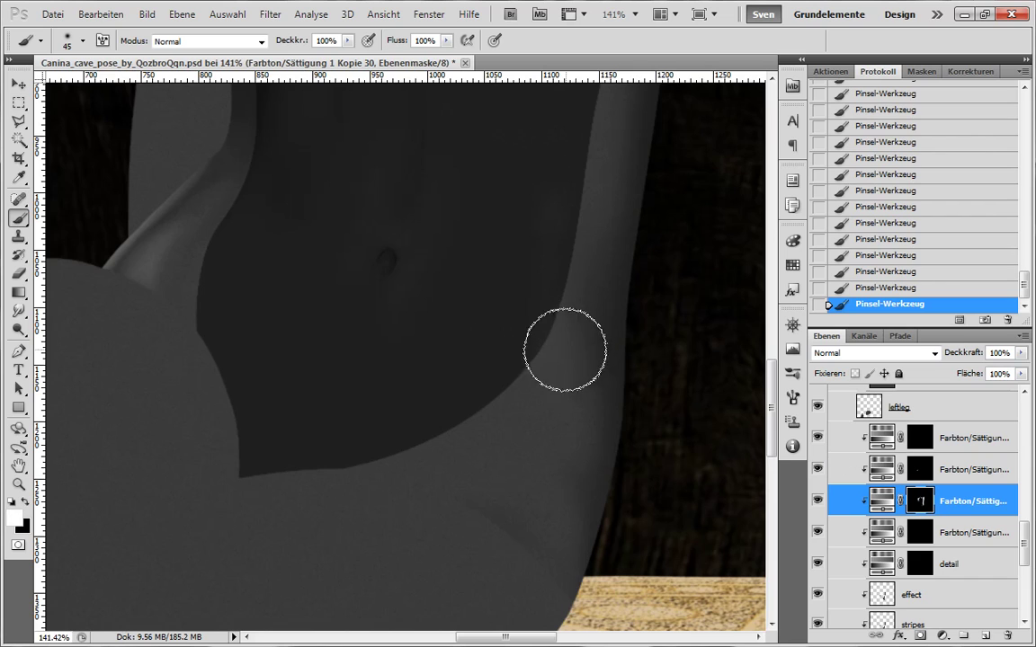
scroll(559, 337, "up", 8)
scroll(575, 337, "right", 2)
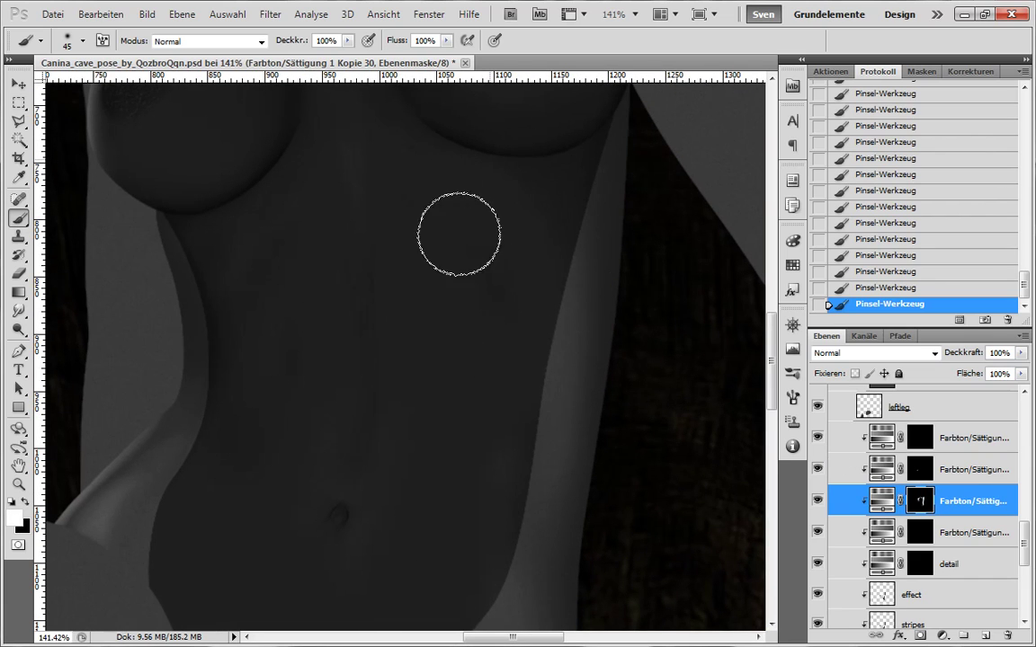
left_click_drag(582, 239, 564, 281)
left_click_drag(521, 426, 610, 264)
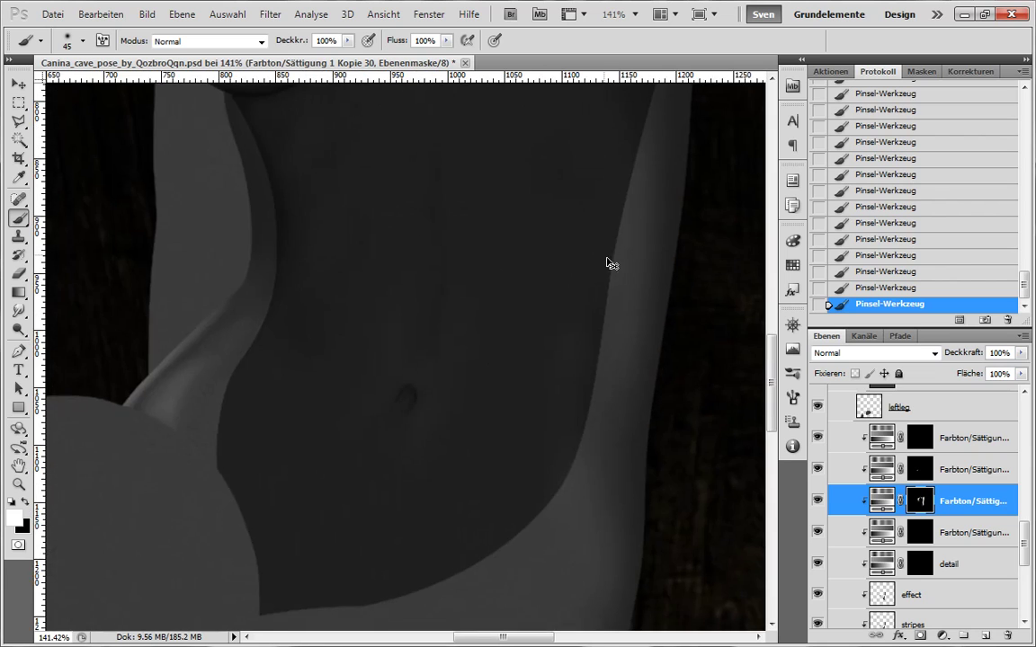
scroll(582, 303, "down", 3)
scroll(589, 319, "up", 2)
- Shade the lower belly around the navel on the Kopie 29 mask, using black and a white brush enlarged to 70 px
left_click(956, 469)
key("x")
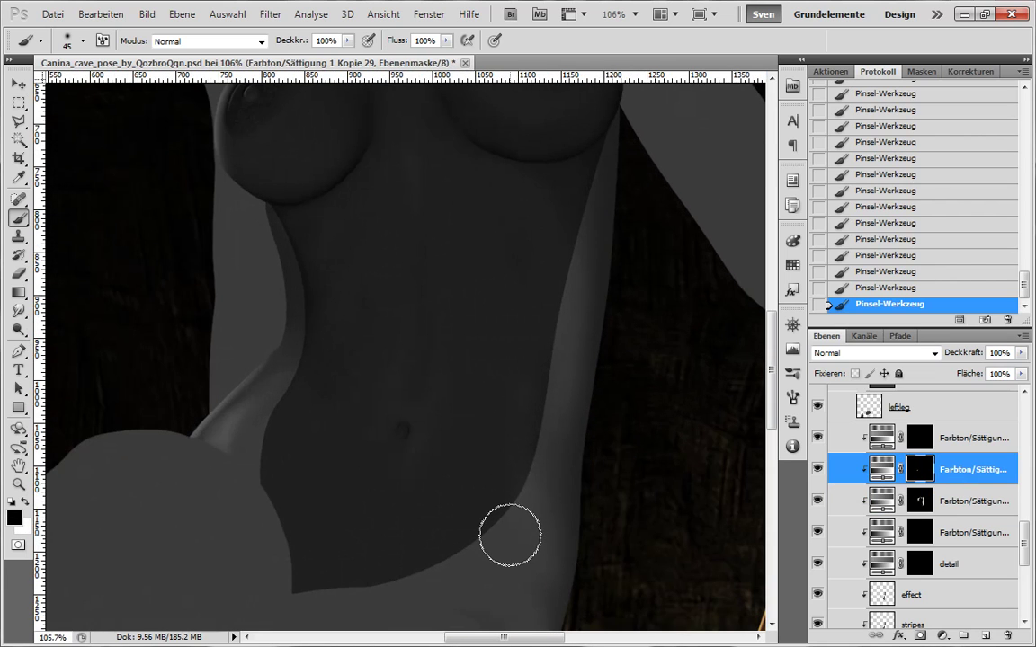
scroll(562, 405, "down", 2)
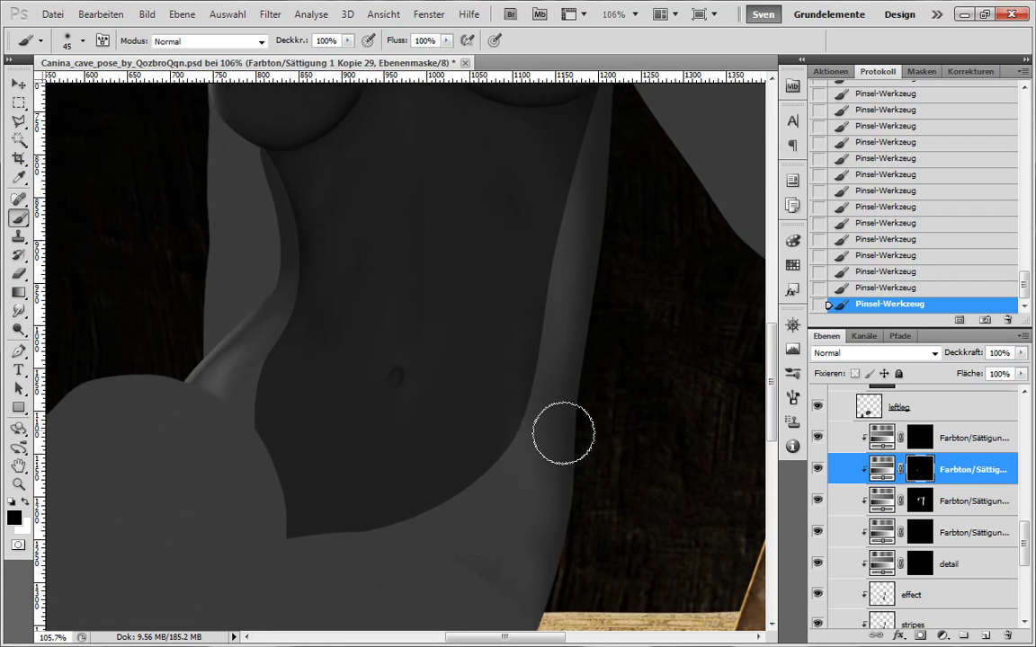
key("bracketright")
key("bracketright")
key("bracketright")
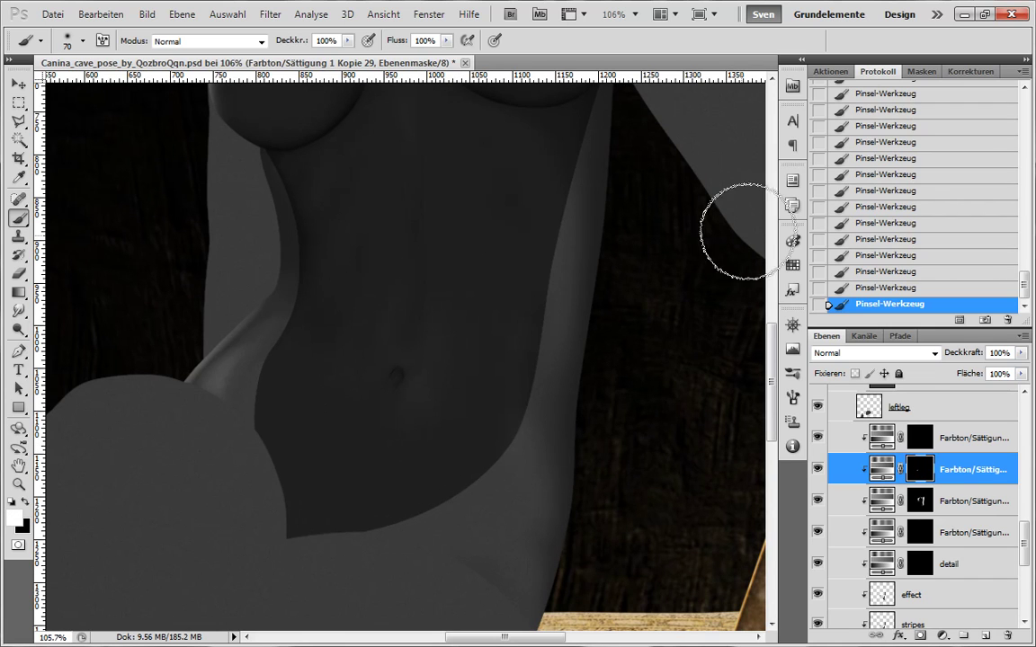
- Soften the torso shading on the Kopie 30 mask with the 70 px brush, alternating black and white
left_click(962, 501)
key("x")
left_click_drag(593, 384, 532, 513, "space")
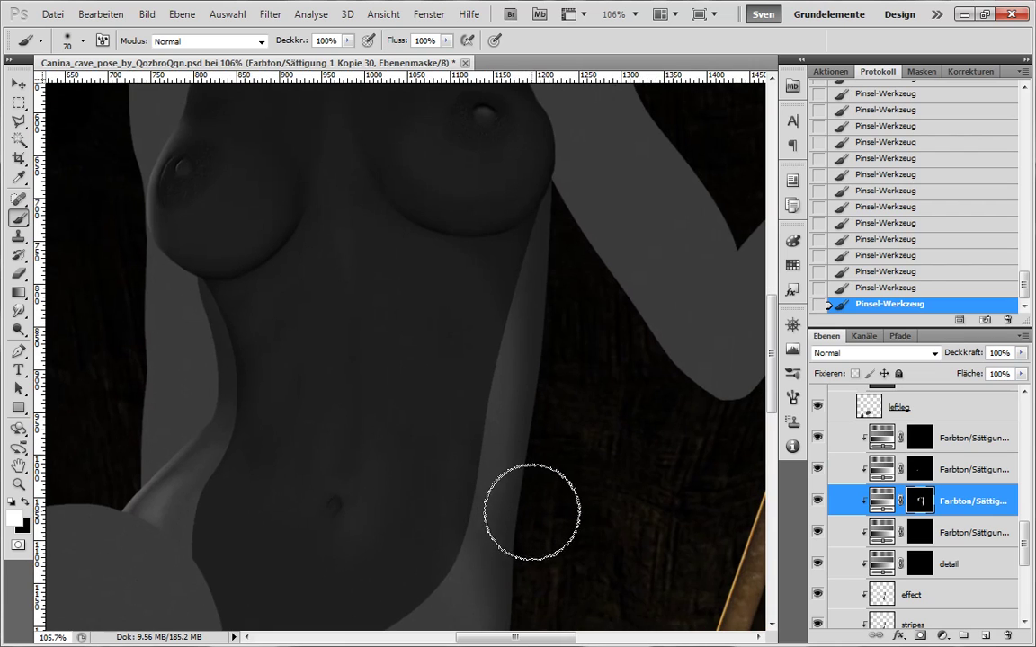
key("x")
key("x")
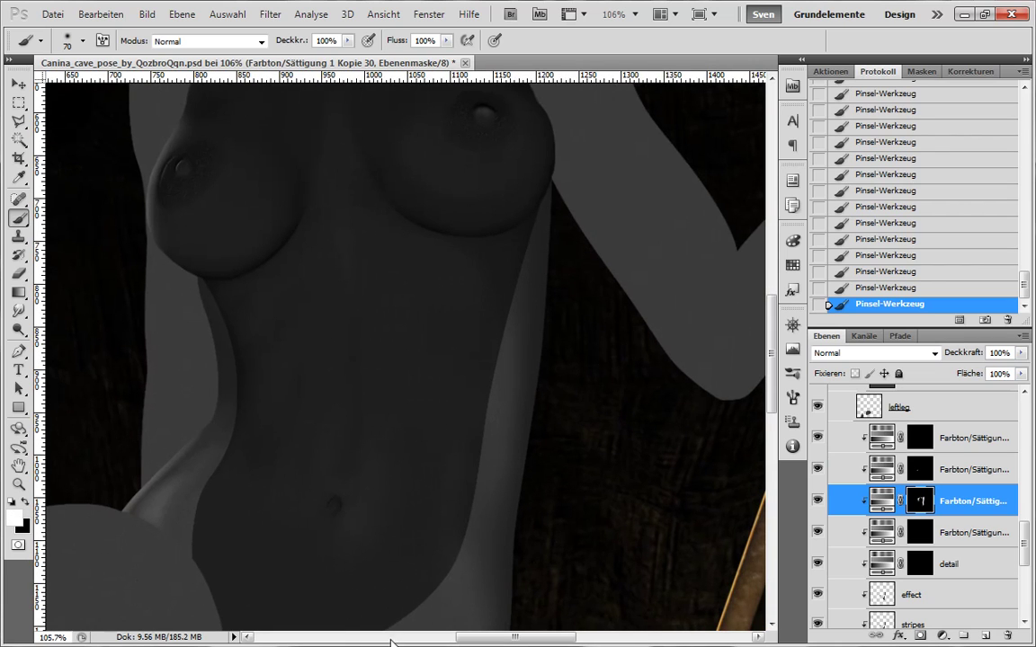
left_click_drag(458, 466, 524, 339, "space")
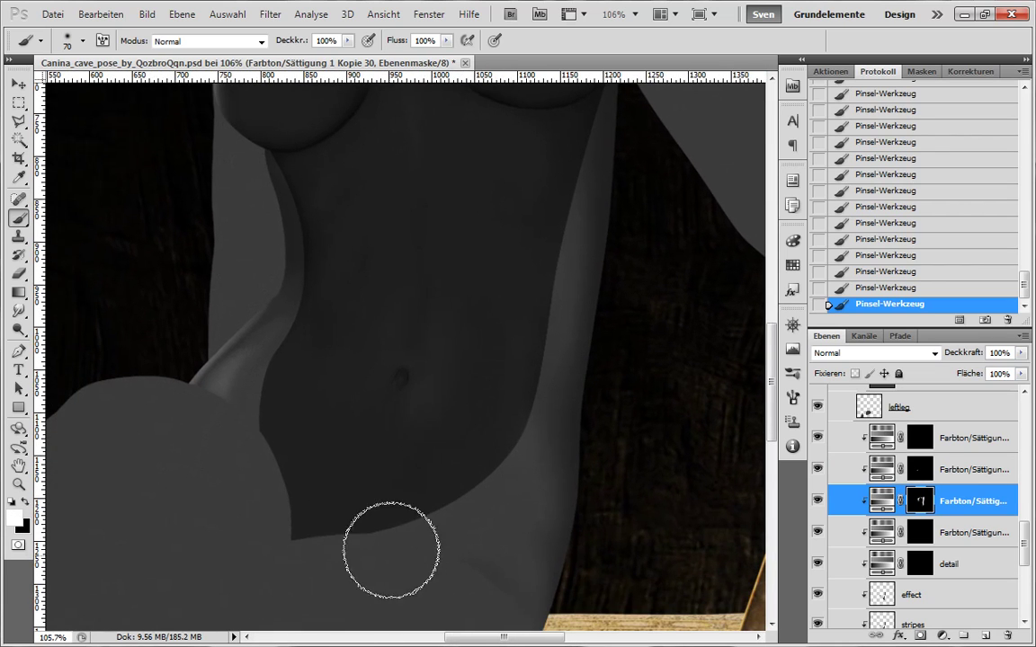
- Shade the hip crease and lower belly on the Kopie 30 mask with 45 px and 60 px brushes, alternating white and black
key("bracketleft")
key("bracketleft")
key("bracketleft")
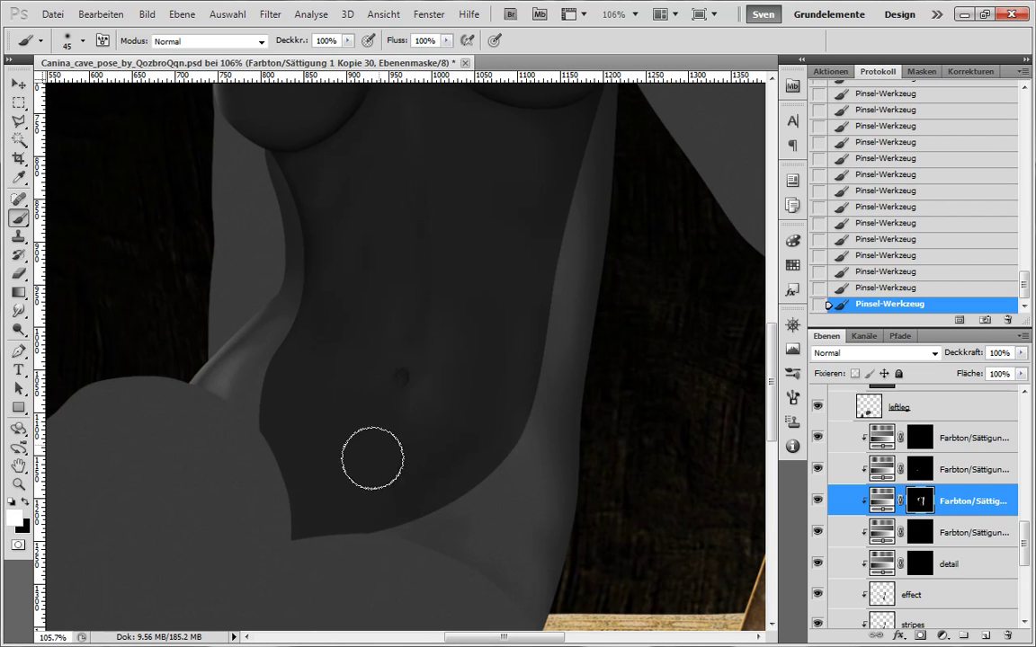
scroll(443, 537, "down", 3)
scroll(443, 536, "up", 2)
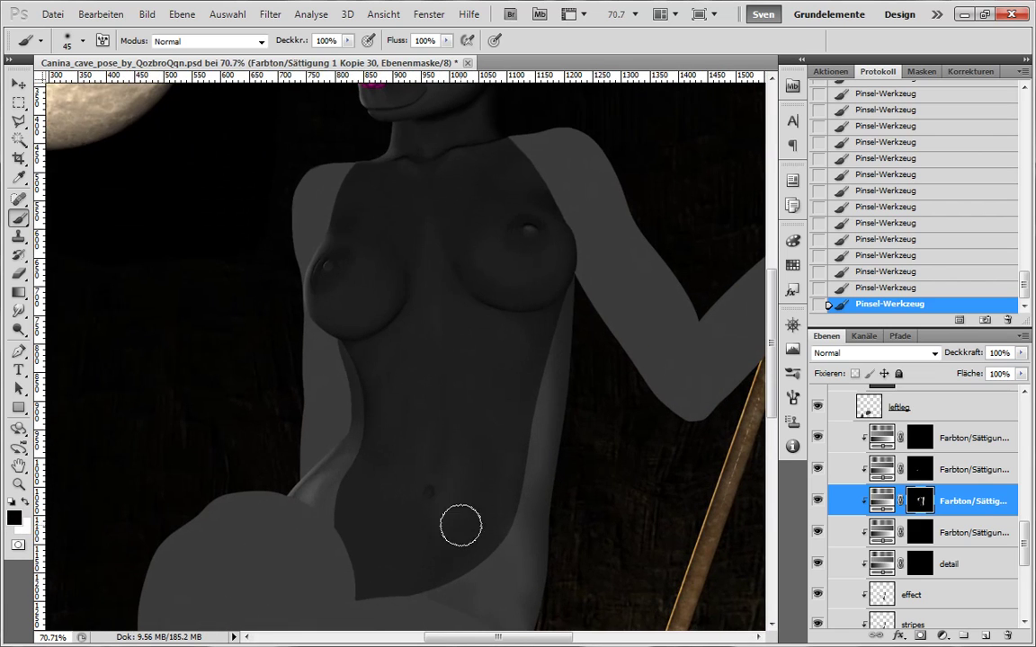
key("x")
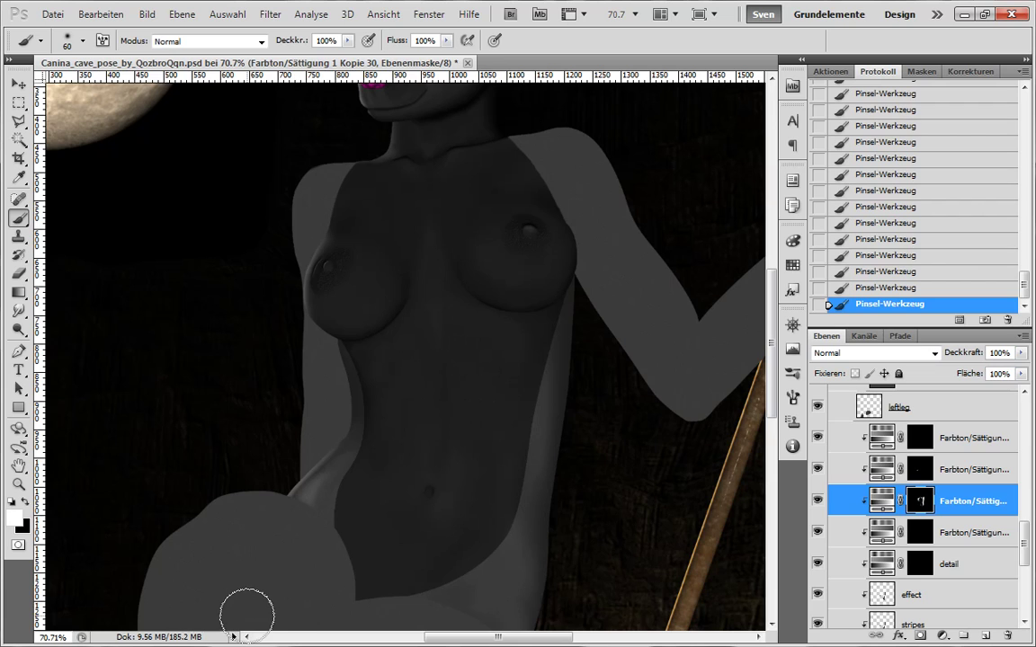
left_click_drag(508, 367, 526, 333)
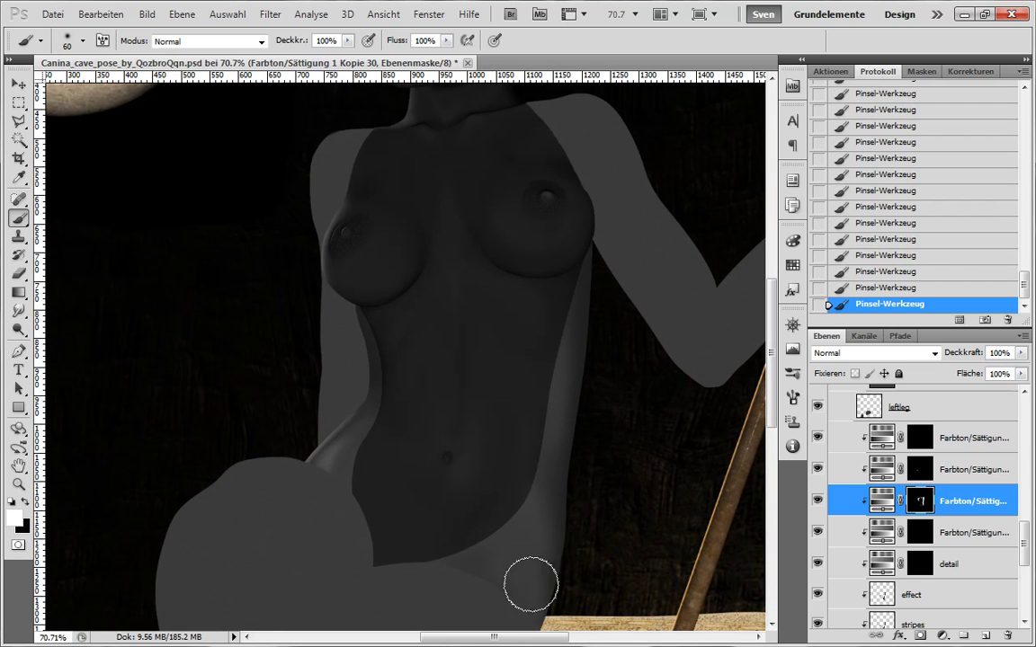
- Model the lower abdomen above the thigh at 60 px, alternating between the Kopie 29 and Kopie 30 masks
key("alt+bracketright")
key("x")
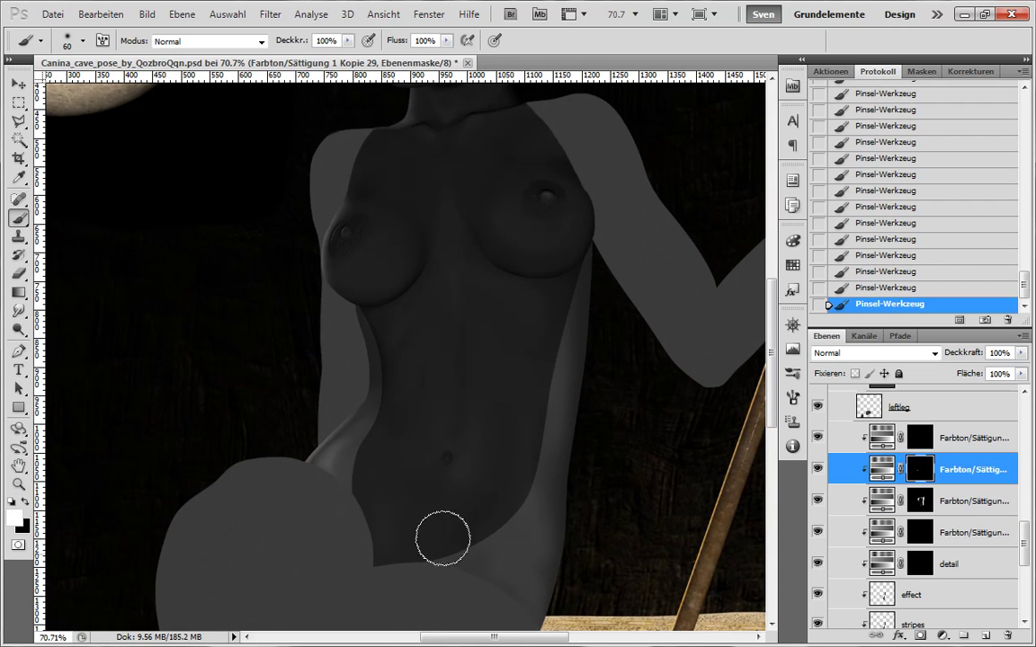
key("x")
mouse_move(388, 487)
left_mouse_down()
mouse_move(403, 562)
mouse_move(469, 563)
left_mouse_up()
key("alt+bracketleft")
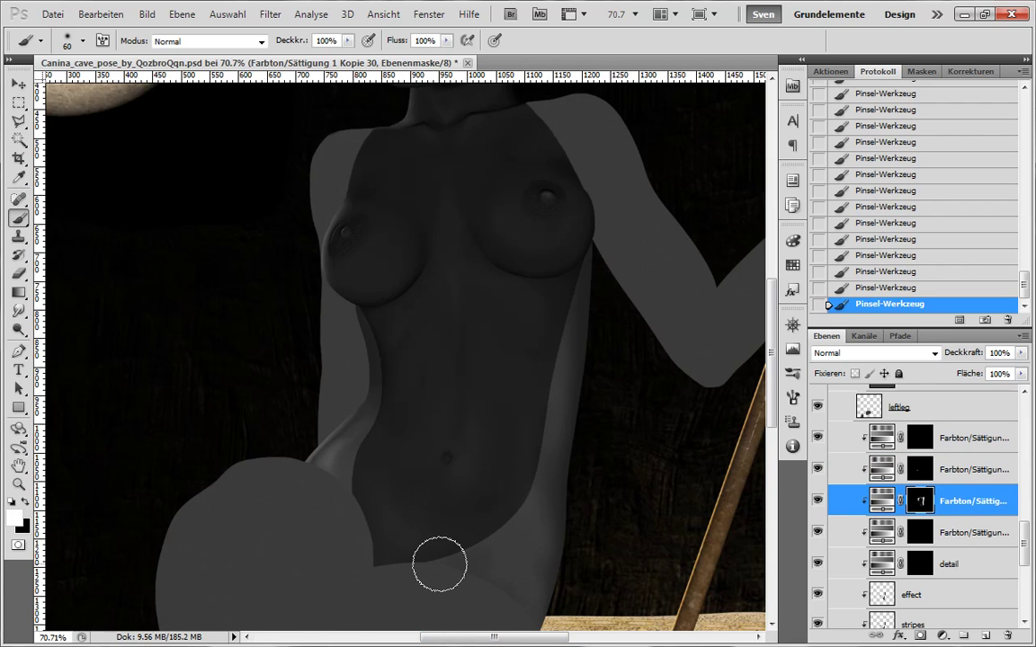
left_click_drag(396, 508, 367, 425)
key("alt+bracketright")
key("x")
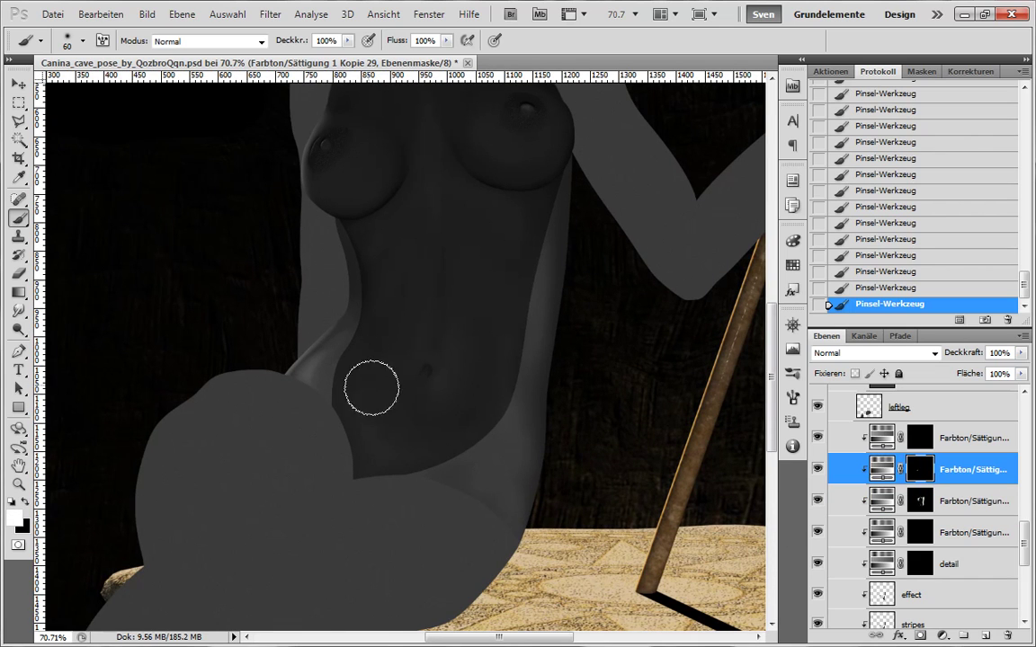
left_click_drag(478, 448, 419, 506)
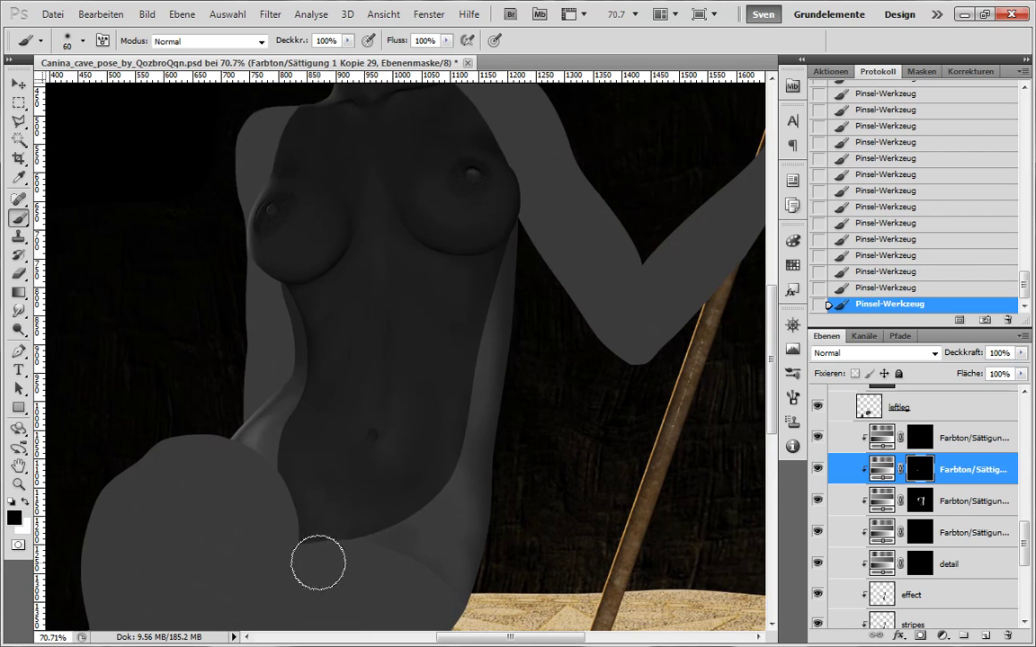
- Refine the belly shading on the Kopie 30 mask in white and black at 60 px, touching up the Kopie 29 mask in black
key("alt+bracketleft")
key("x")
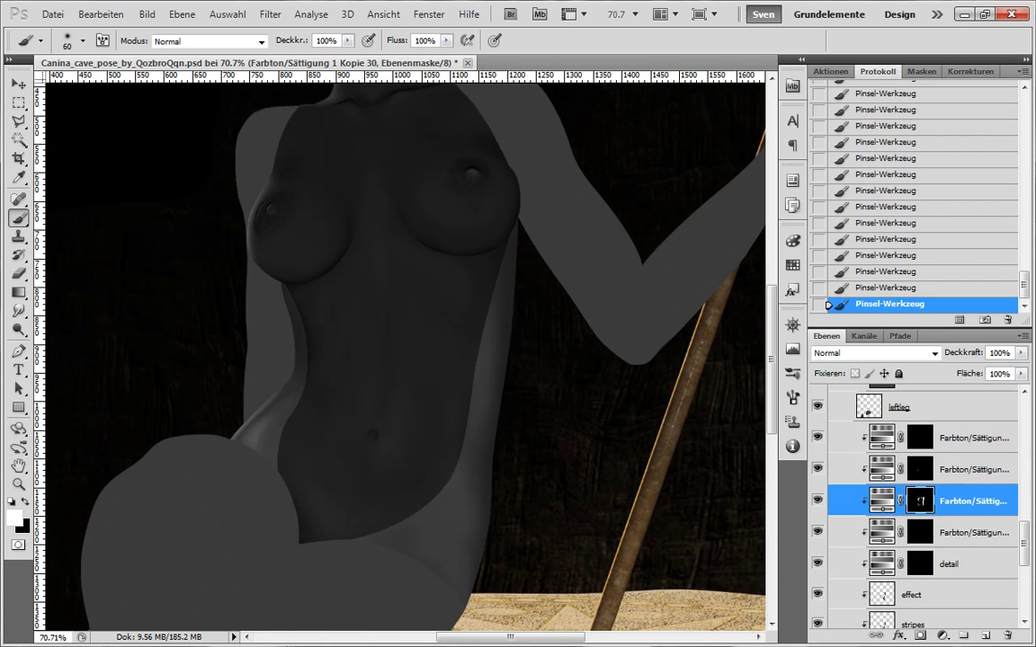
left_click_drag(435, 362, 418, 393)
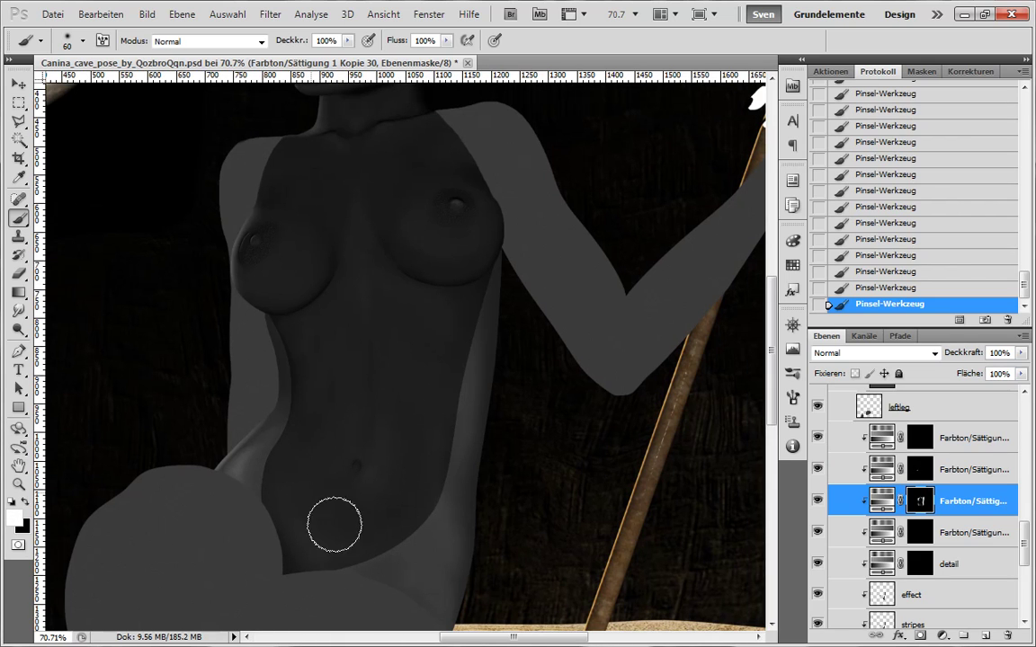
key("alt+bracketright")
key("x")
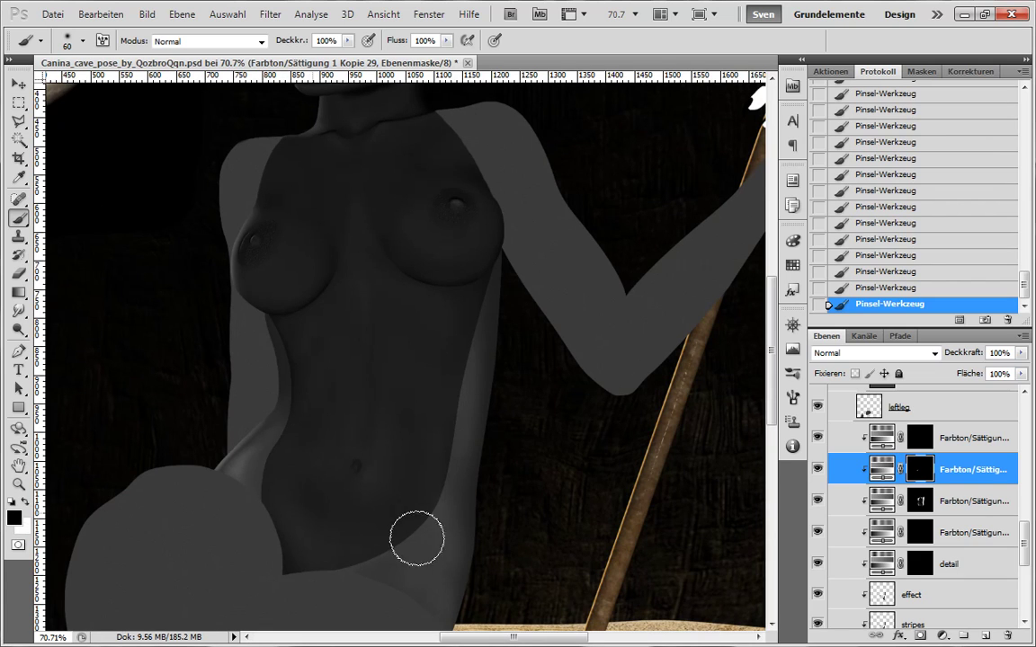
key("alt+bracketleft")
key("x")
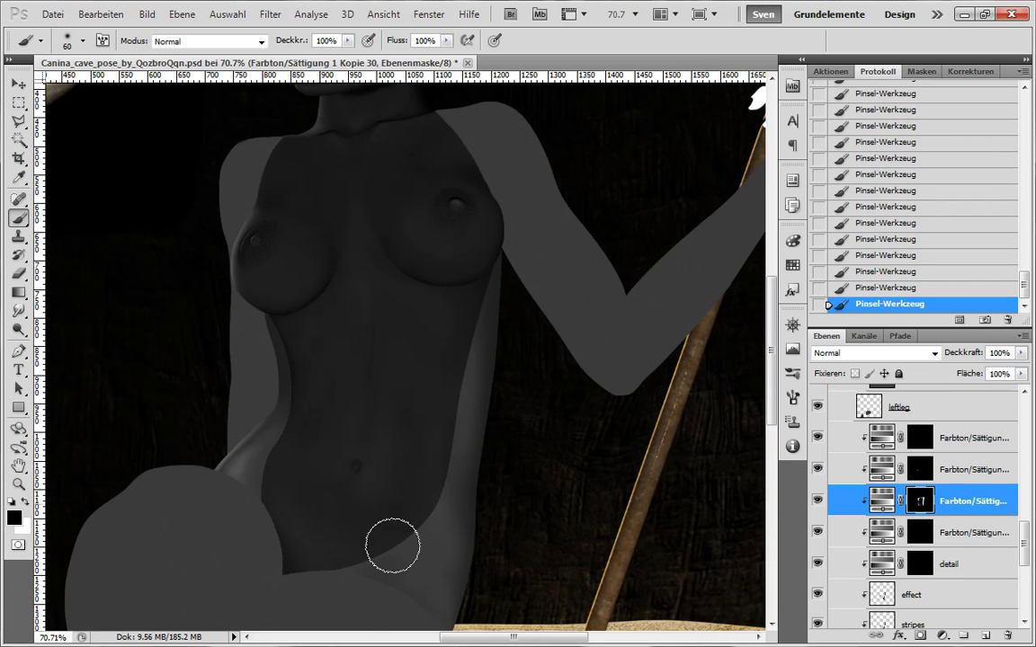
key("x")
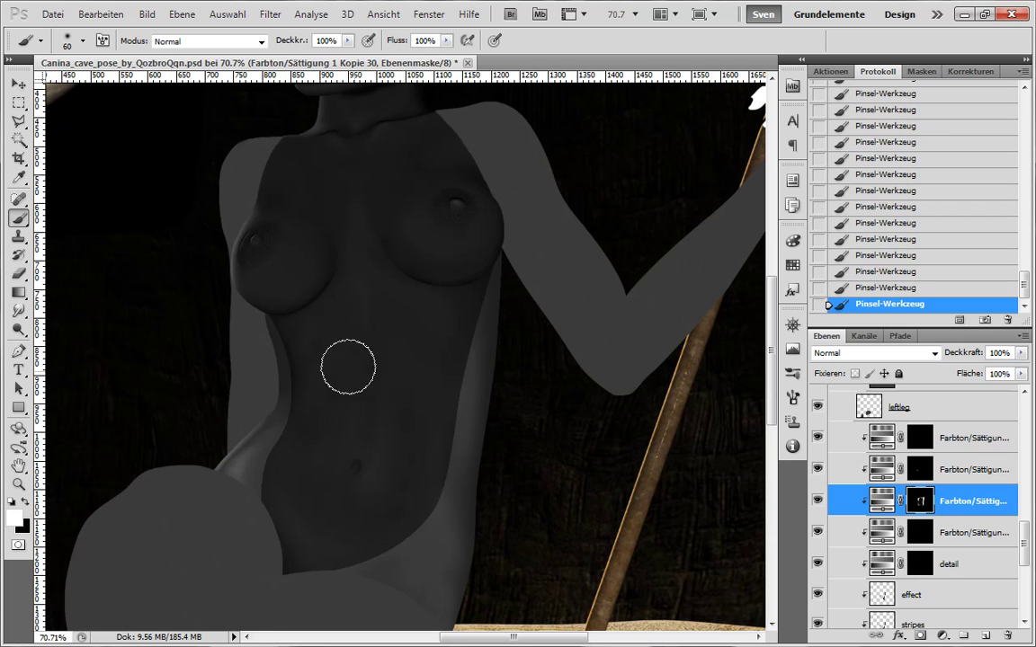
- Paint the shadow along the waist and beneath the first breast on the Kopie 31 mask in white, reducing the brush to 35 px
scroll(348, 367, "up", 10)
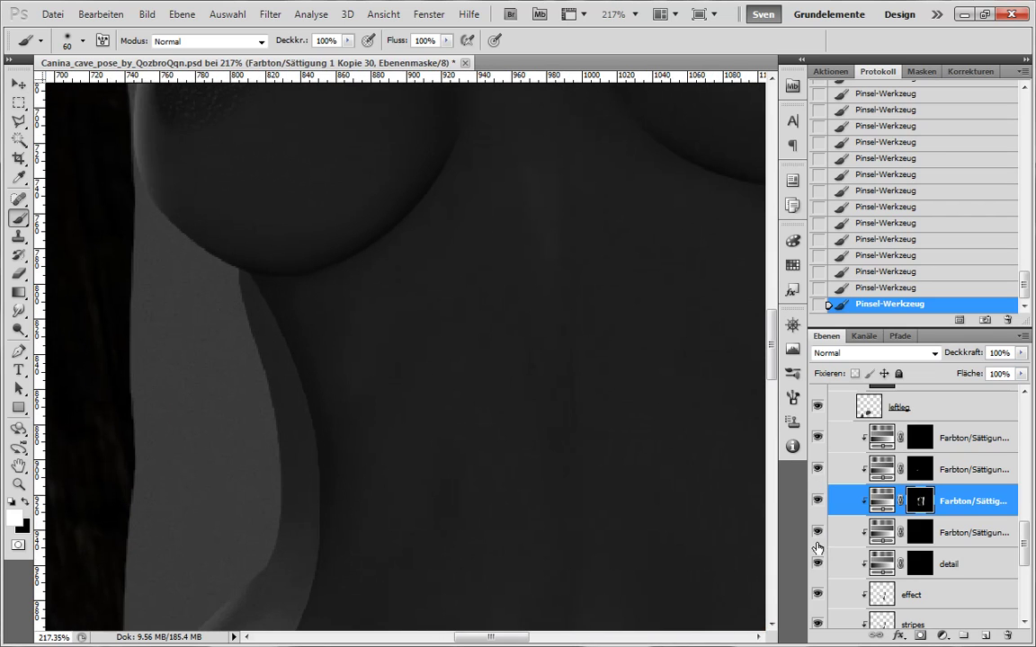
key("alt+bracketleft")
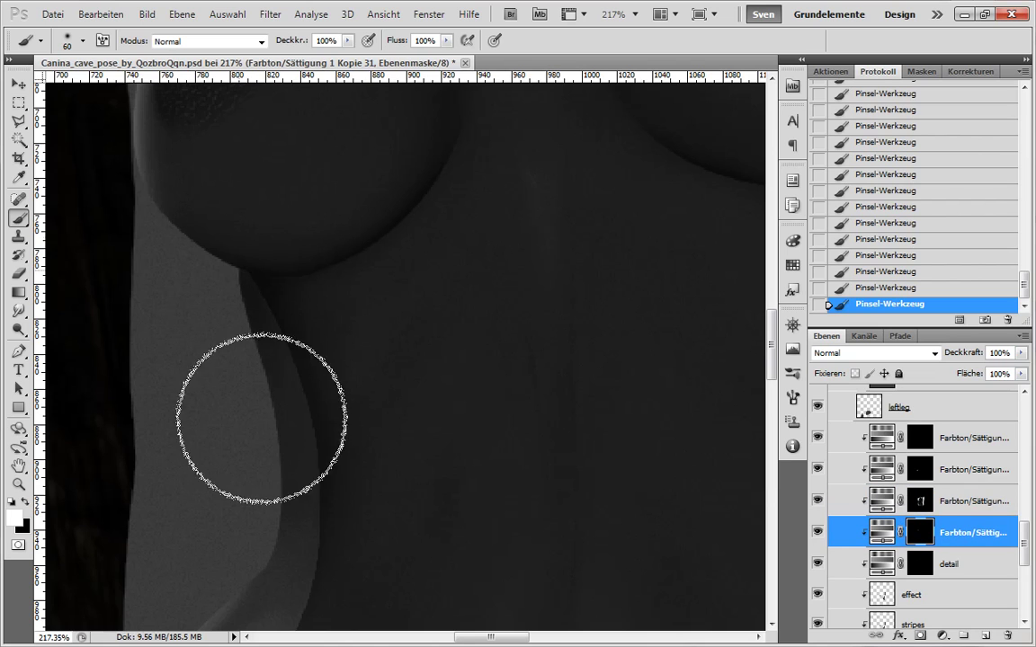
left_click_drag(421, 223, 326, 352)
key("bracketleft")
key("bracketleft")
key("bracketleft")
key("bracketleft")
left_click_drag(222, 370, 355, 256)
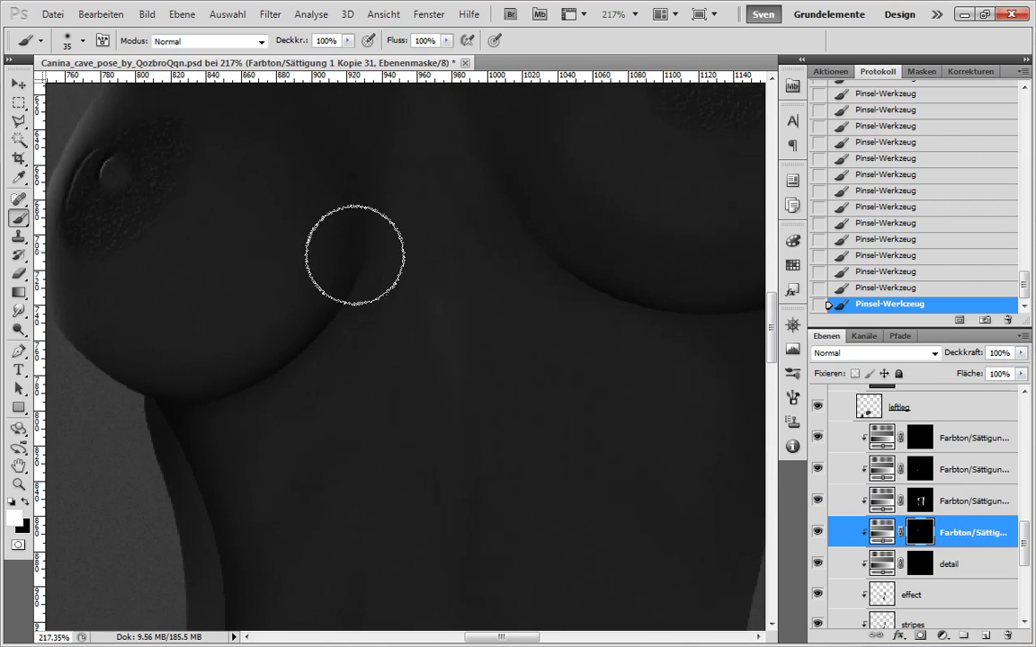
- Paint the shadow along the underside of the other breast on the Kopie 31 mask with the 35 px white brush
scroll(150, 497, "up", 3)
scroll(151, 497, "right", 2)
scroll(384, 362, "right", 3)
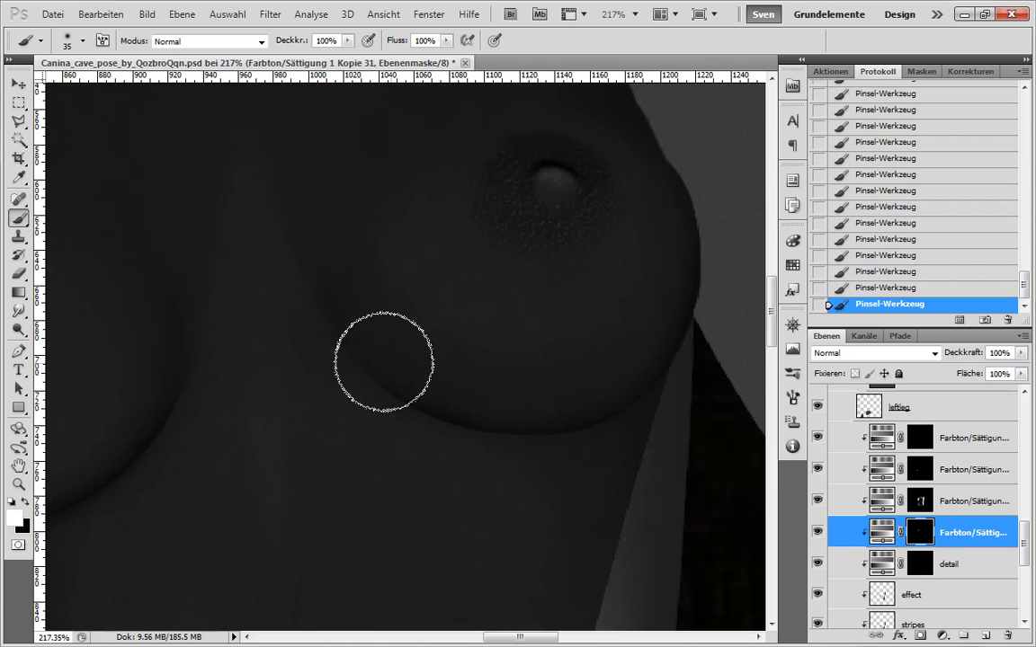
scroll(526, 477, "right", 2)
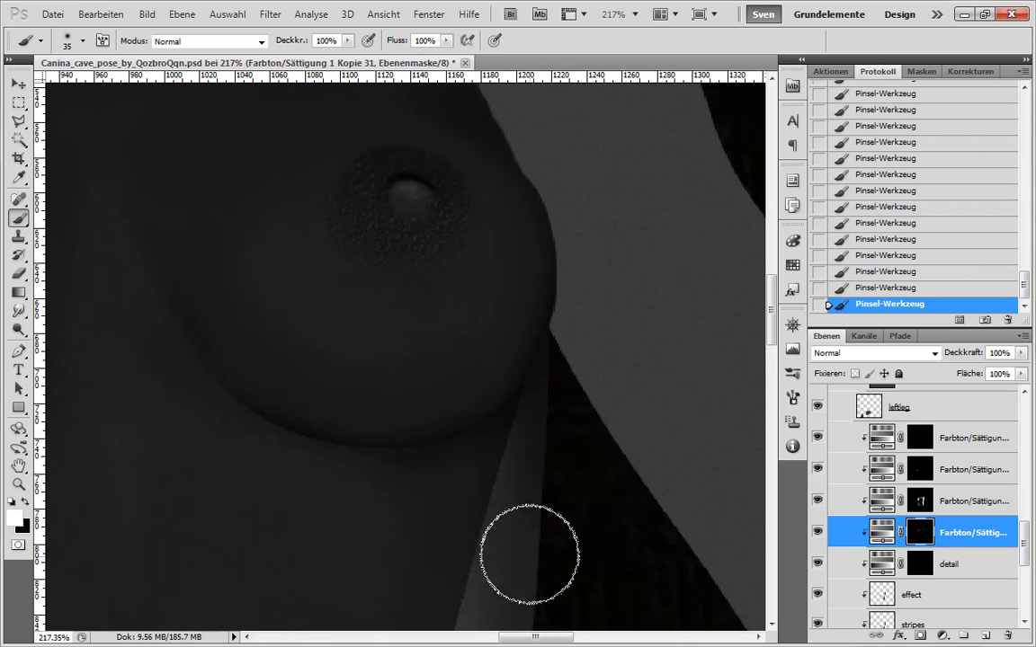
- Darken the outer edge of the flank from the armpit down to the hip on the Kopie 31 mask in white at 35 px
left_click_drag(563, 506, 549, 304)
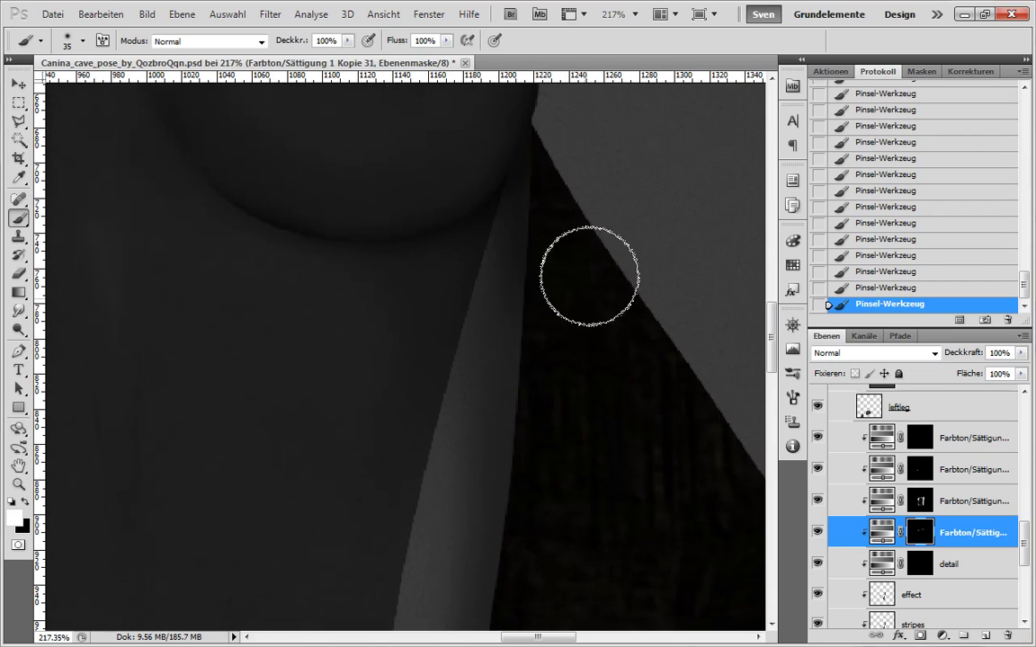
mouse_move(518, 567)
left_mouse_down()
mouse_move(583, 370)
mouse_move(603, 214)
left_mouse_up()
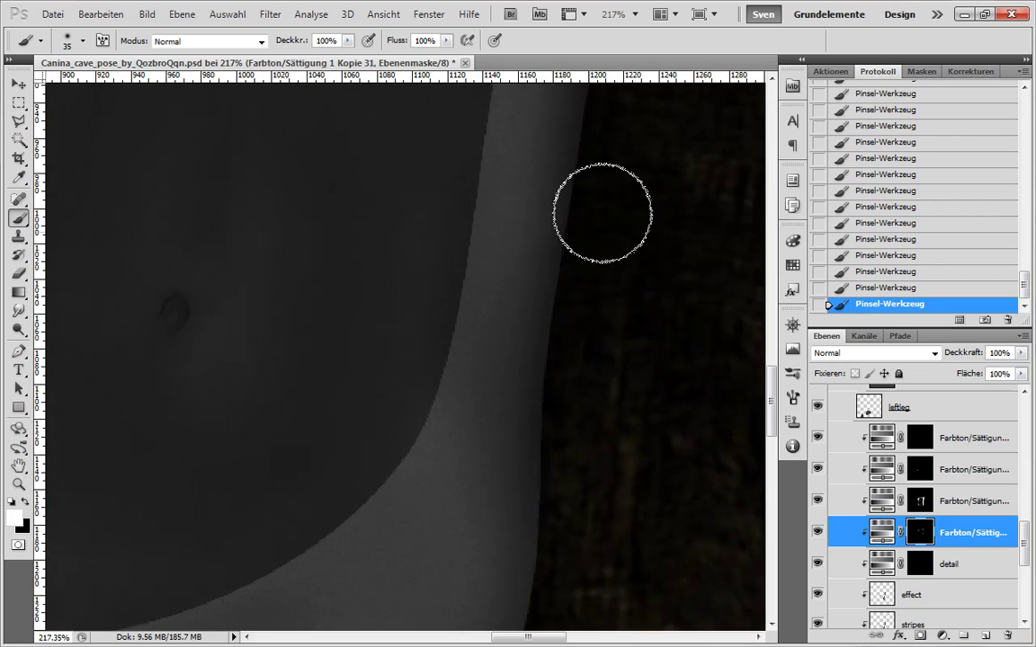
left_click_drag(566, 447, 576, 283)
left_click_drag(597, 507, 623, 327)
- Touch up the outer hip edge on the Kopie 29 and Kopie 30 masks with the 35 px white brush
left_click(920, 469)
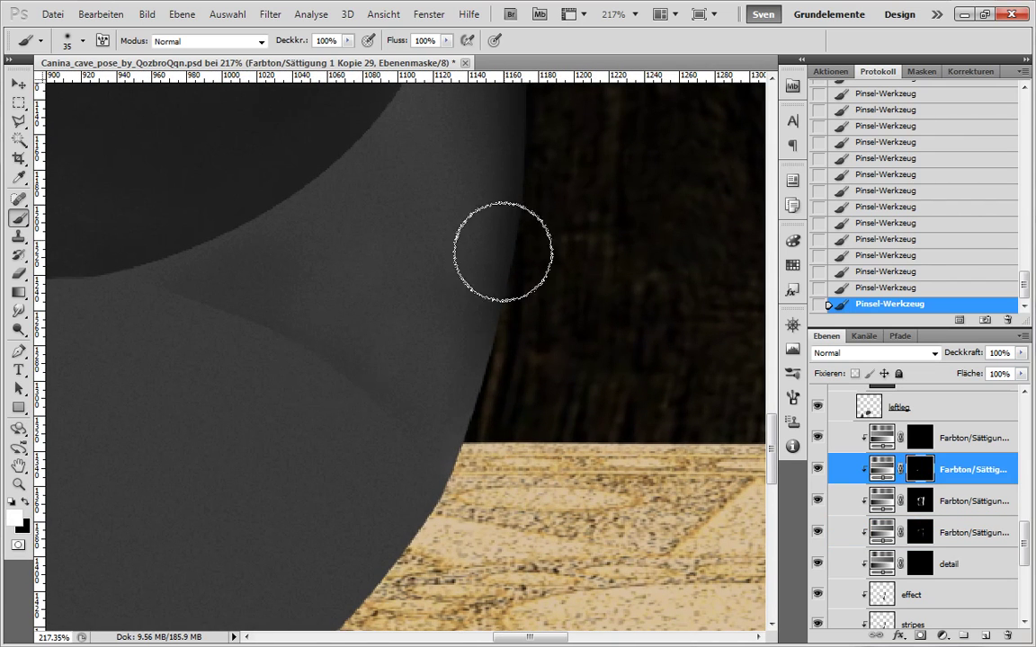
scroll(584, 405, "down", 5)
key("alt+[")
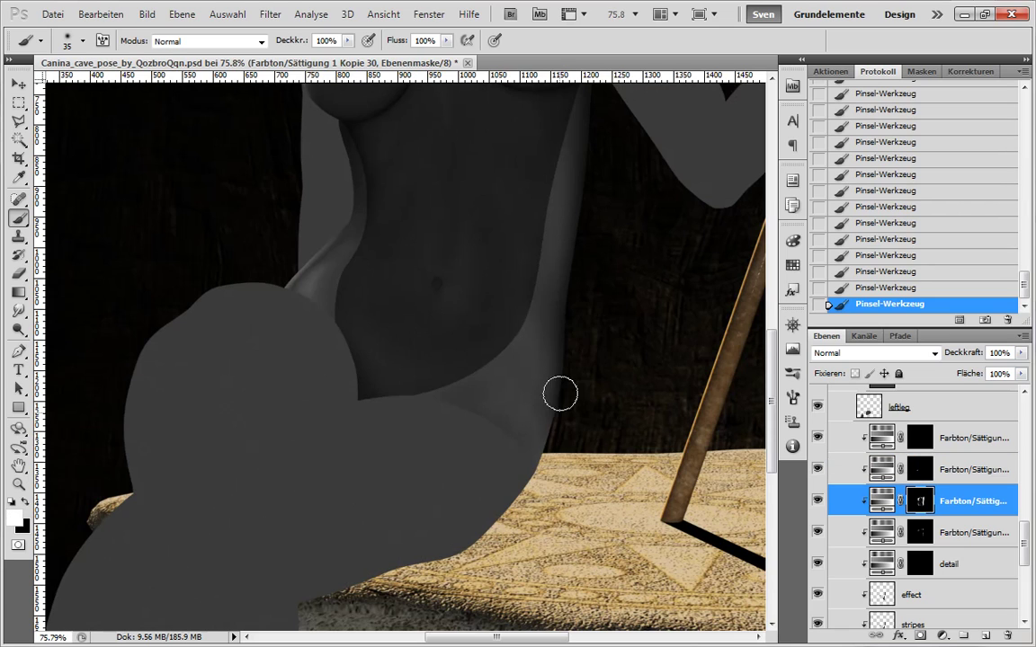
- Undo the last stroke and darken the flank just below the armpit on the Kopie 31 mask with the 35 px white brush
scroll(559, 394, "up", 5)
key("alt+[")
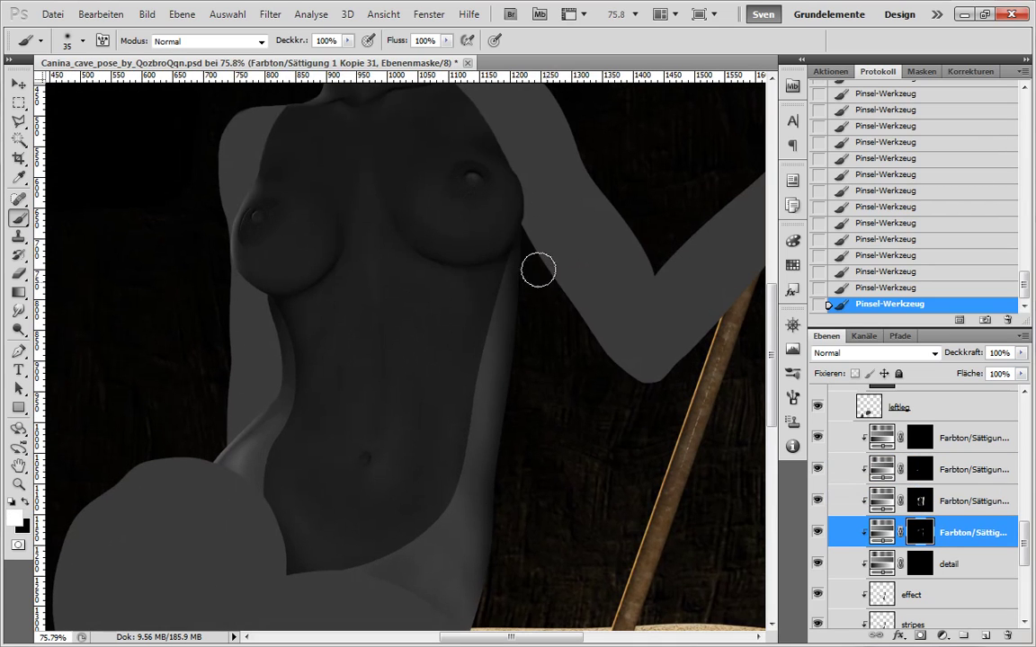
key("ctrl+z")
left_click_drag(515, 259, 507, 273)
- Soften the shading along the outer flank on the Kopie 30 and Kopie 31 masks in white with a 90 px brush
key("alt+]")
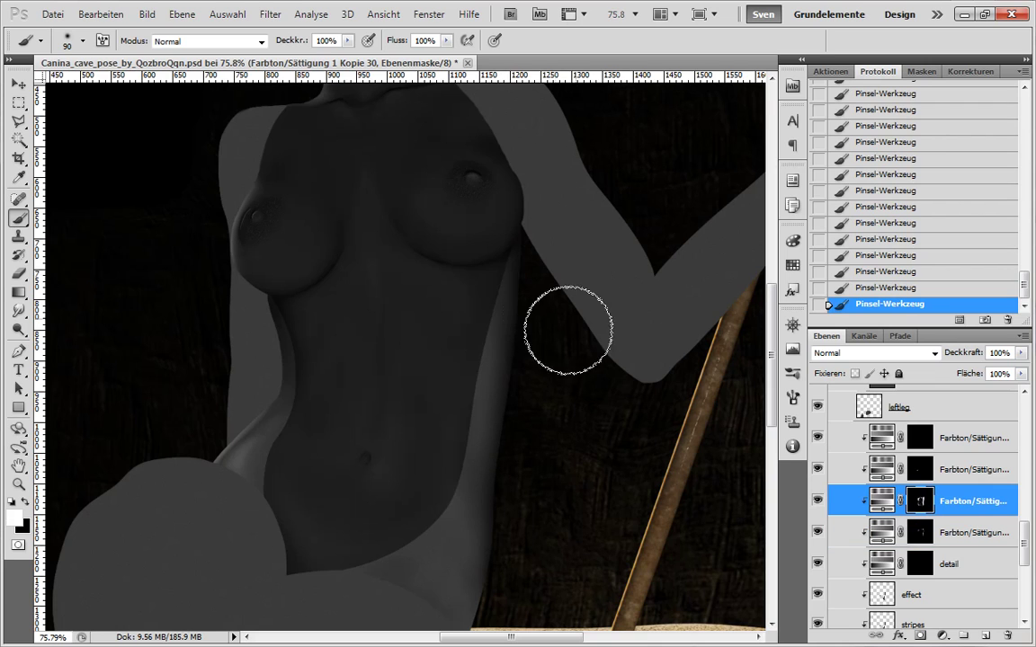
left_click(963, 539)
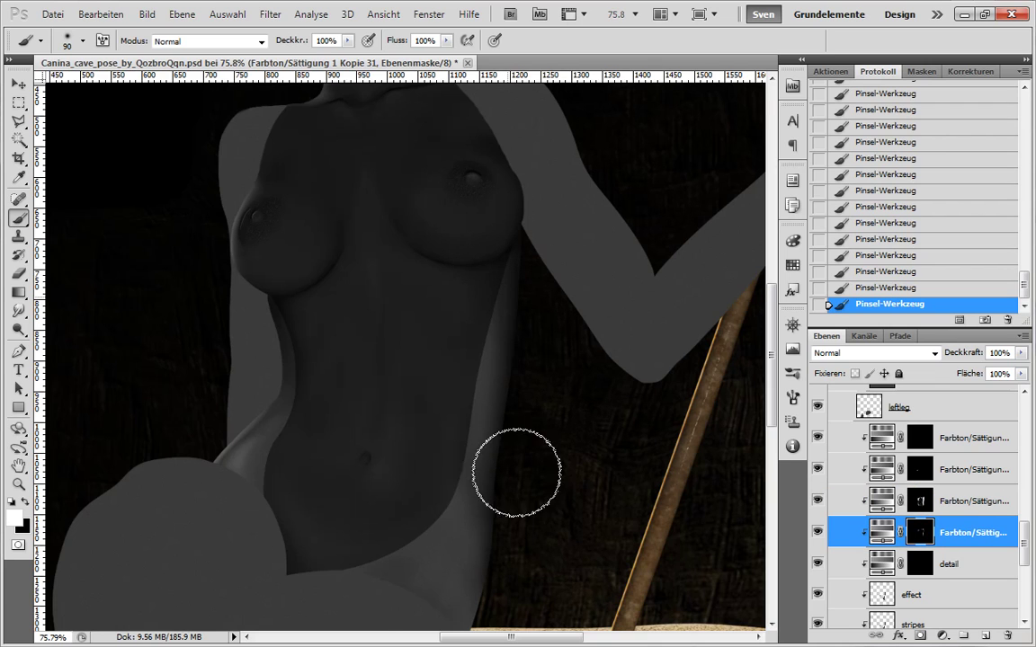
scroll(540, 473, "down", 3)
key("alt+]")
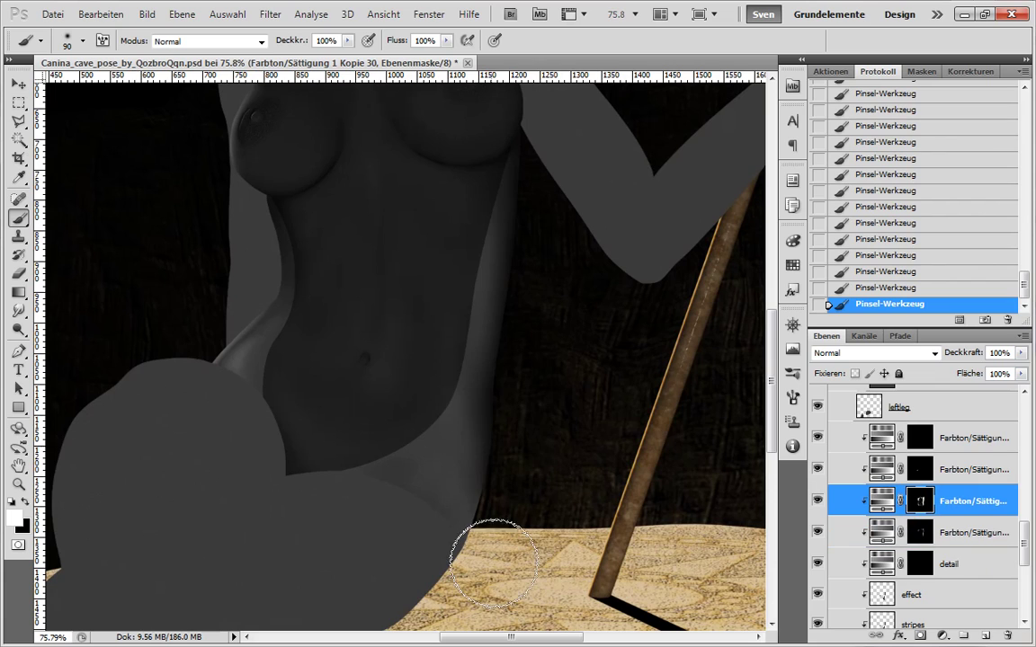
key("x")
key("x")
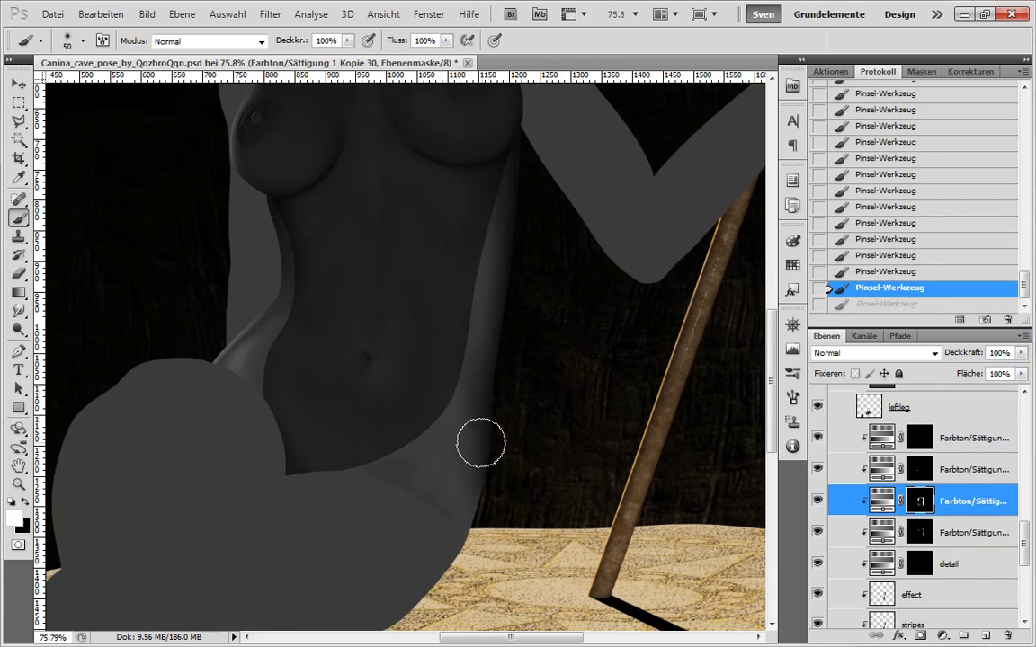
- Darken the outer edge of the lower flank and hip on the Kopie 31 mask in white, reducing the brush to 20 px
left_click(957, 532)
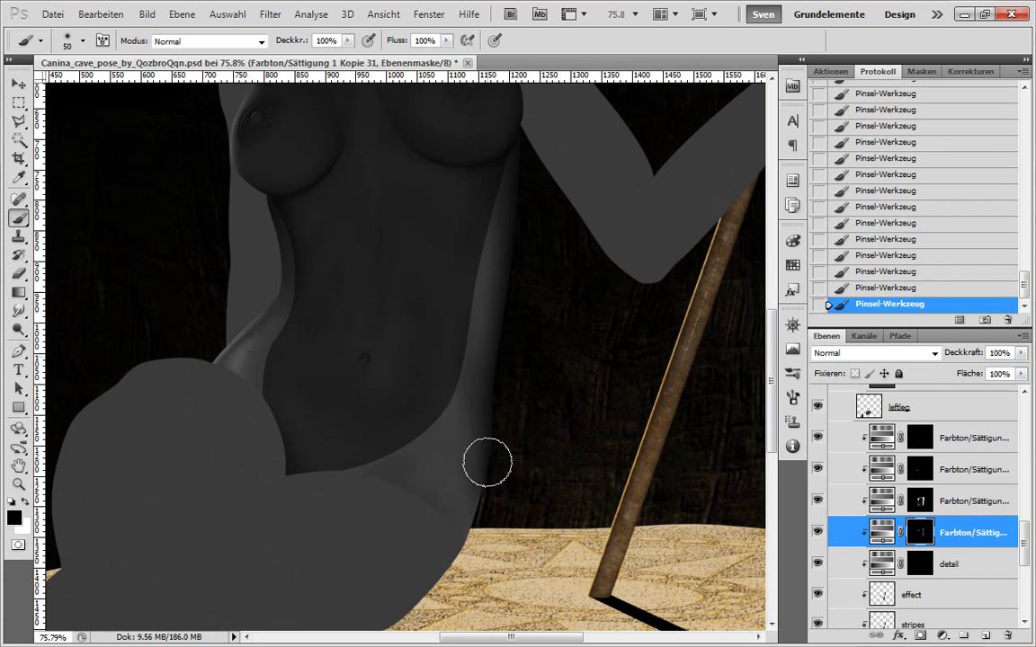
scroll(497, 402, "up", 6)
scroll(598, 443, "down", 2)
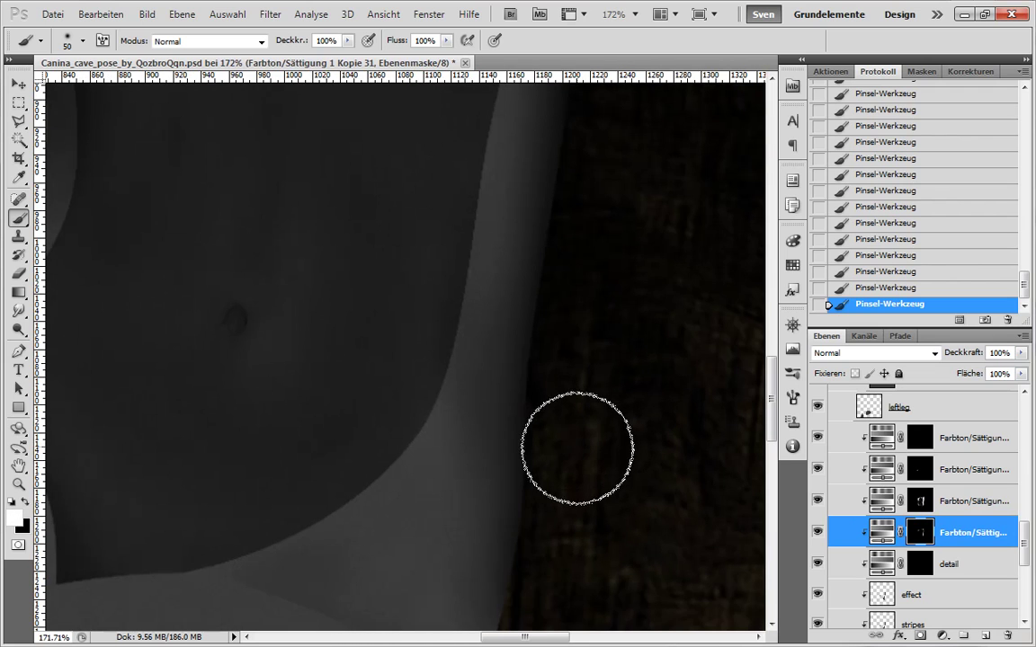
key("bracketleft")
key("bracketleft")
key("bracketleft")
left_click_drag(567, 494, 516, 629)
left_click_drag(529, 311, 501, 457)
scroll(609, 338, "down", 3)
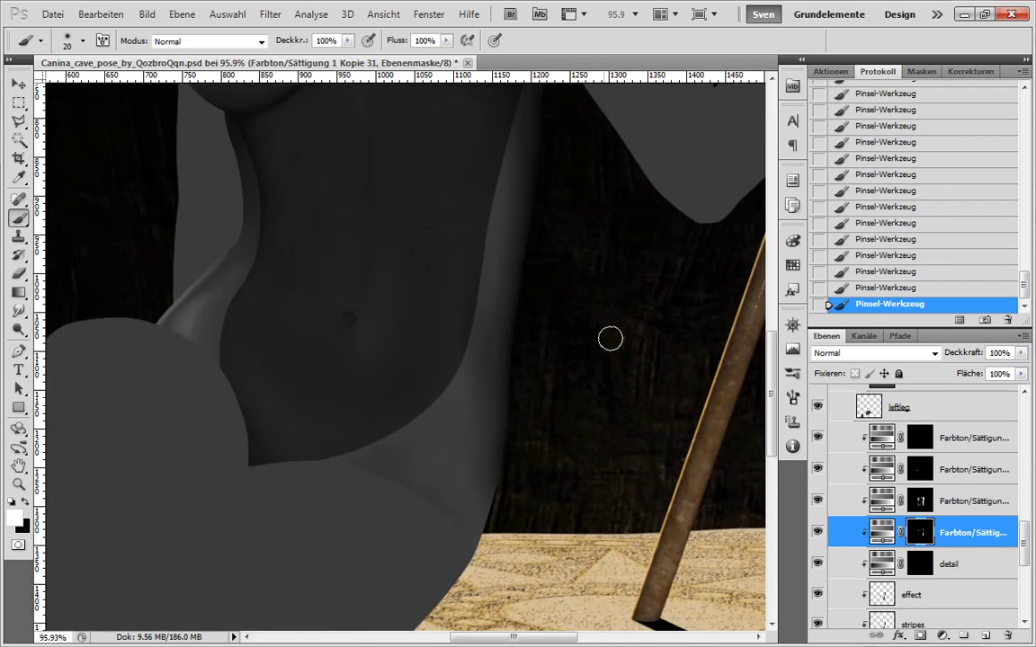
- Touch up the outer hip and the area beside the belly on the Kopie 29, 30 and 31 masks, enlarging the white brush to 35 px
key("alt+bracketright")
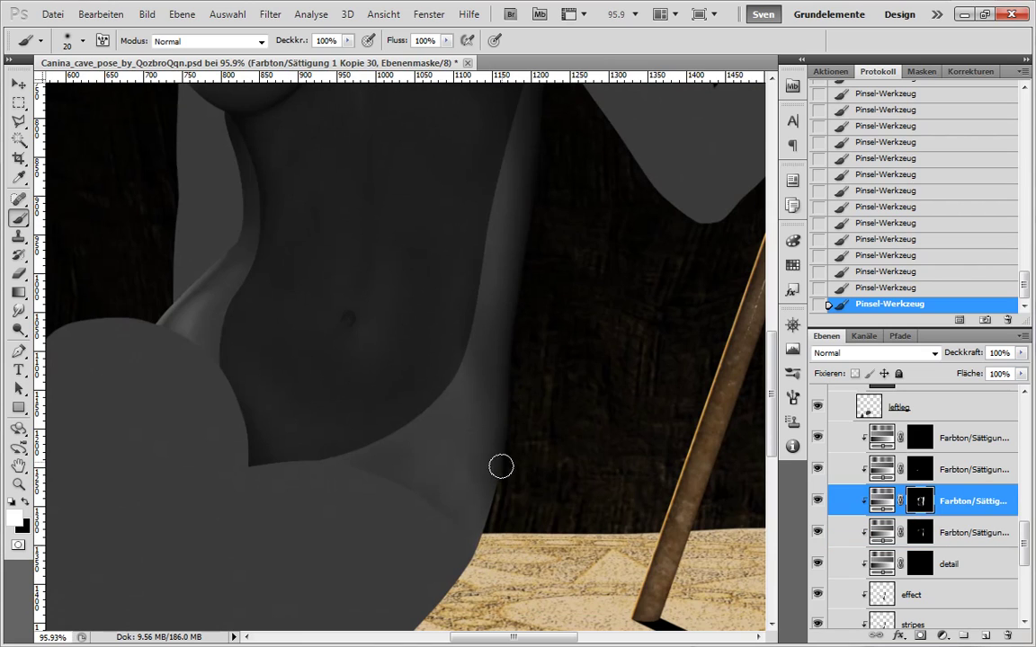
left_click(946, 531)
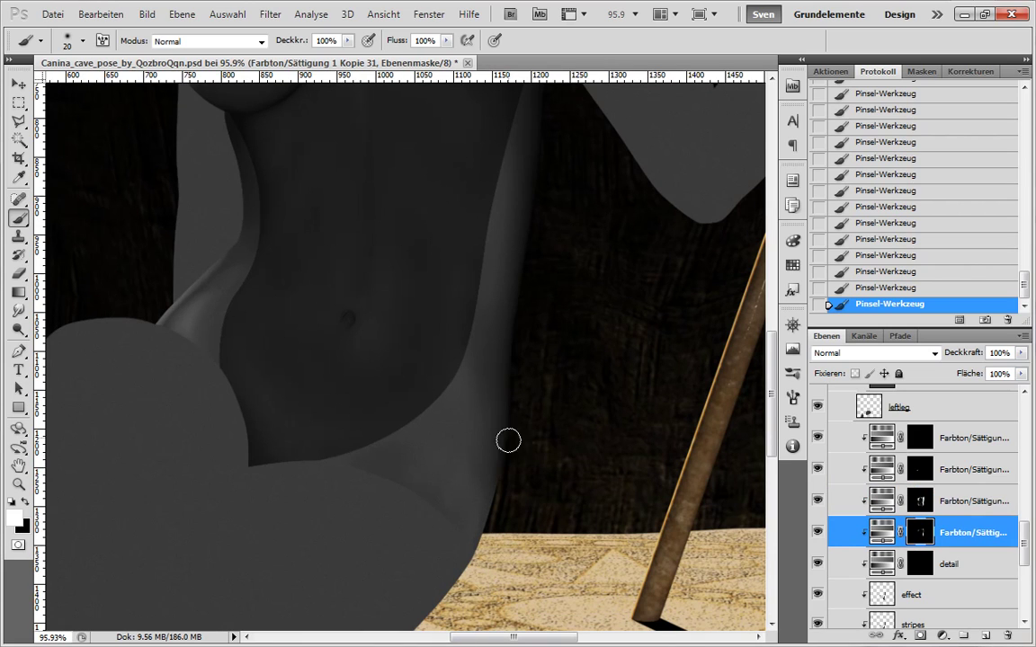
left_click(946, 470)
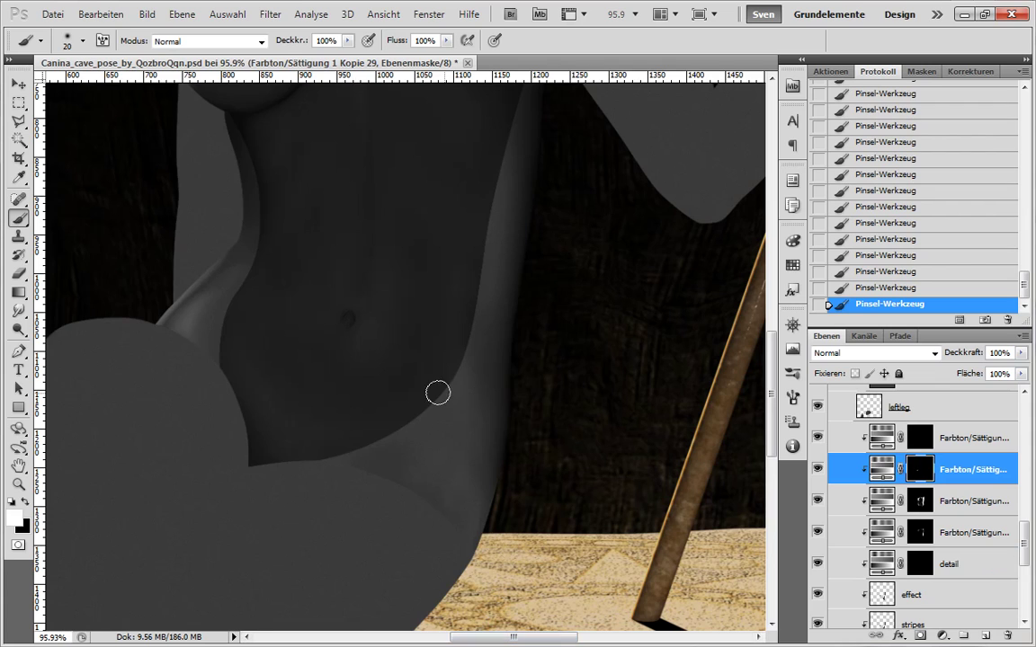
key("alt+bracketleft")
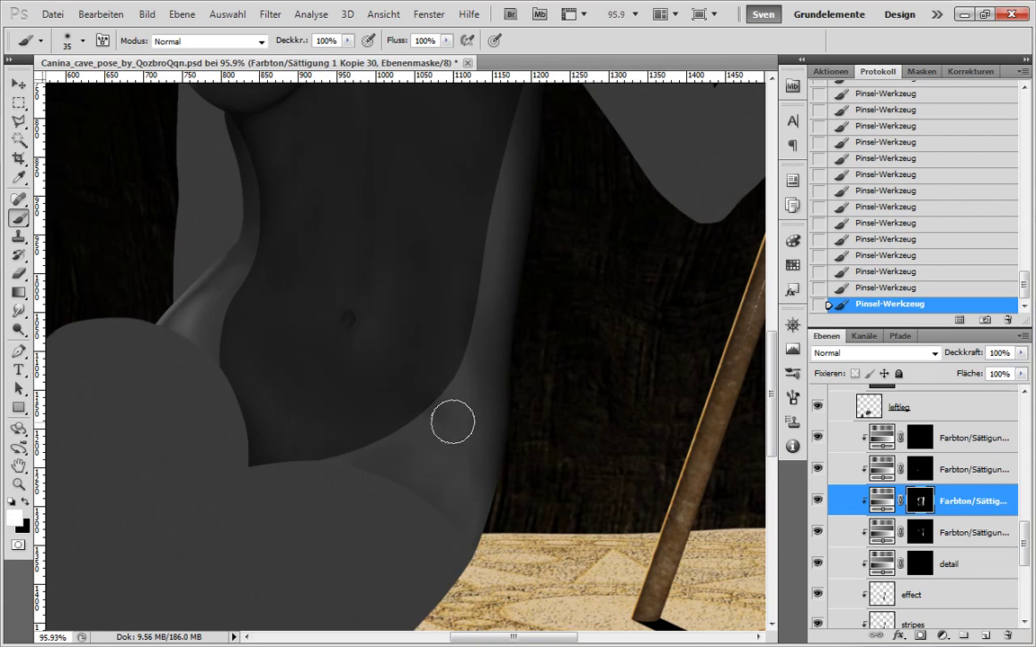
left_click_drag(553, 467, 362, 558, "ctrl")
key("x")
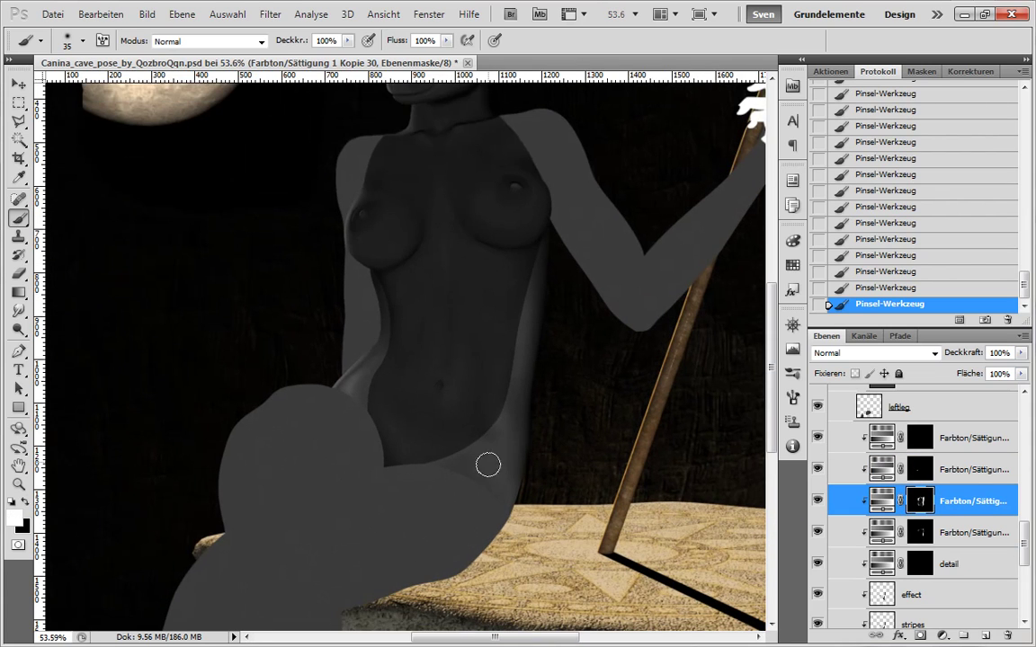
- Paint the waist edge on the Kopie 30 mask and the belly edge beside the raised thigh on the Kopie 31 mask at 35 px
scroll(490, 531, "up", 6)
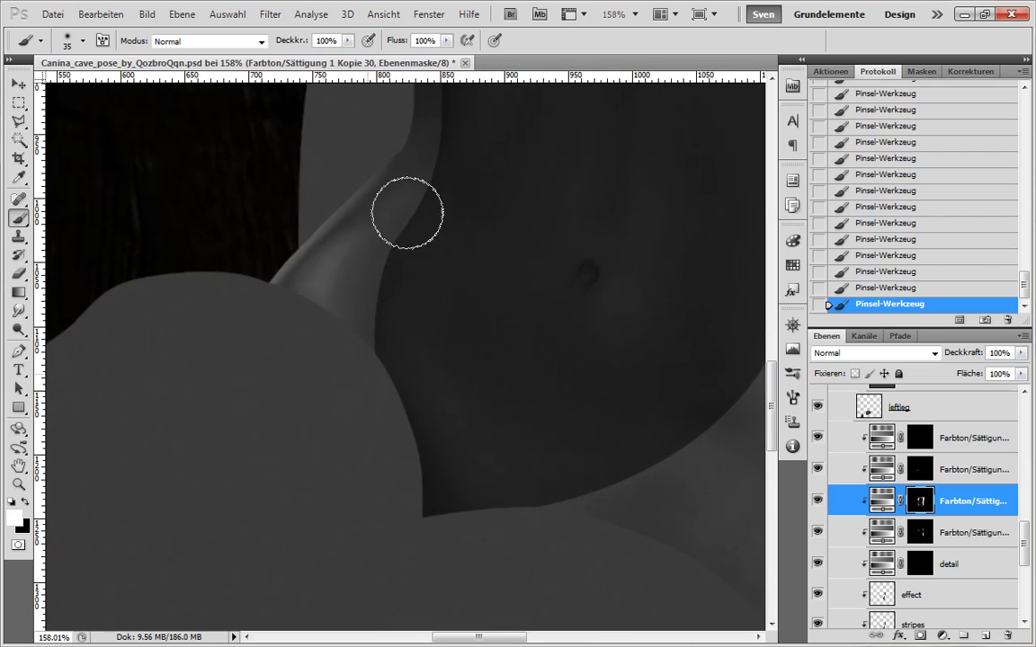
left_click_drag(407, 213, 380, 306)
left_click(942, 475)
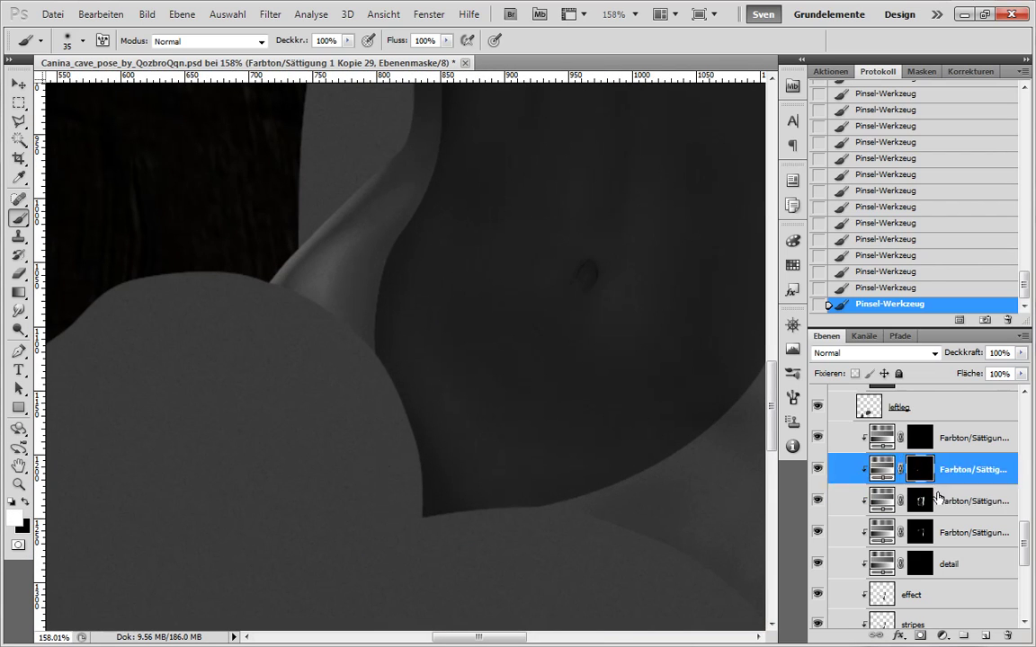
left_click(946, 531)
left_click_drag(426, 526, 410, 384)
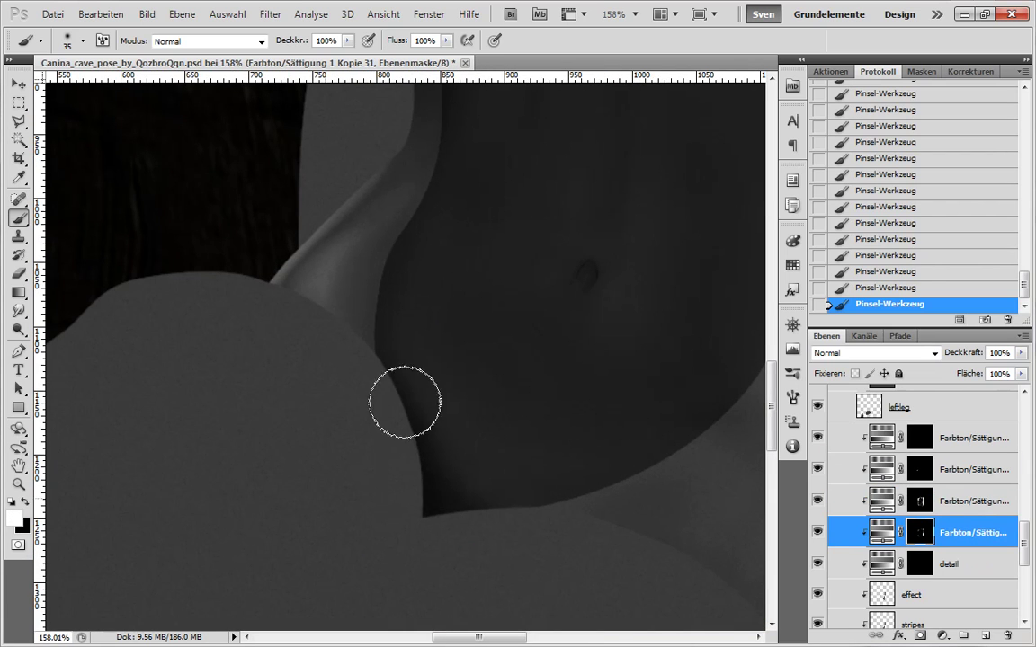
- Toggle the visibility of the Kopie 31 adjustment layer to compare the shading
scroll(538, 596, "down", 5)
left_click(818, 538)
left_click(817, 538)
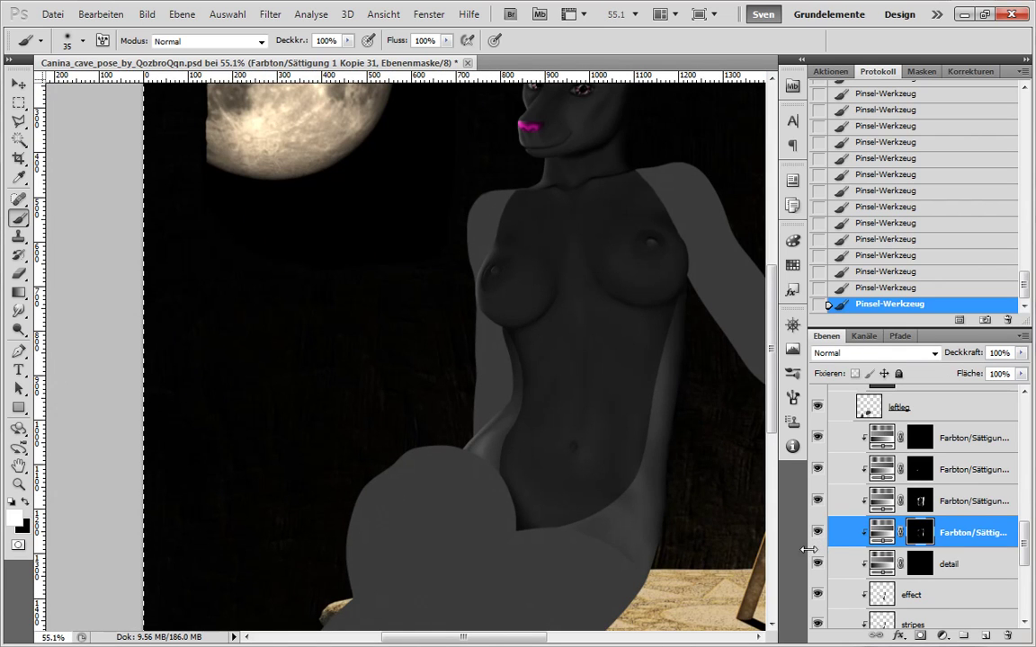
- Refine the narrow shadow along the waist on the Kopie 31 mask in white, using small brush sizes between 6 and 20 px
scroll(489, 448, "up", 8)
key("bracketleft")
key("bracketleft")
key("bracketleft")
key("bracketleft")
key("bracketleft")
key("bracketleft")
key("bracketleft")
scroll(345, 528, "down", 8)
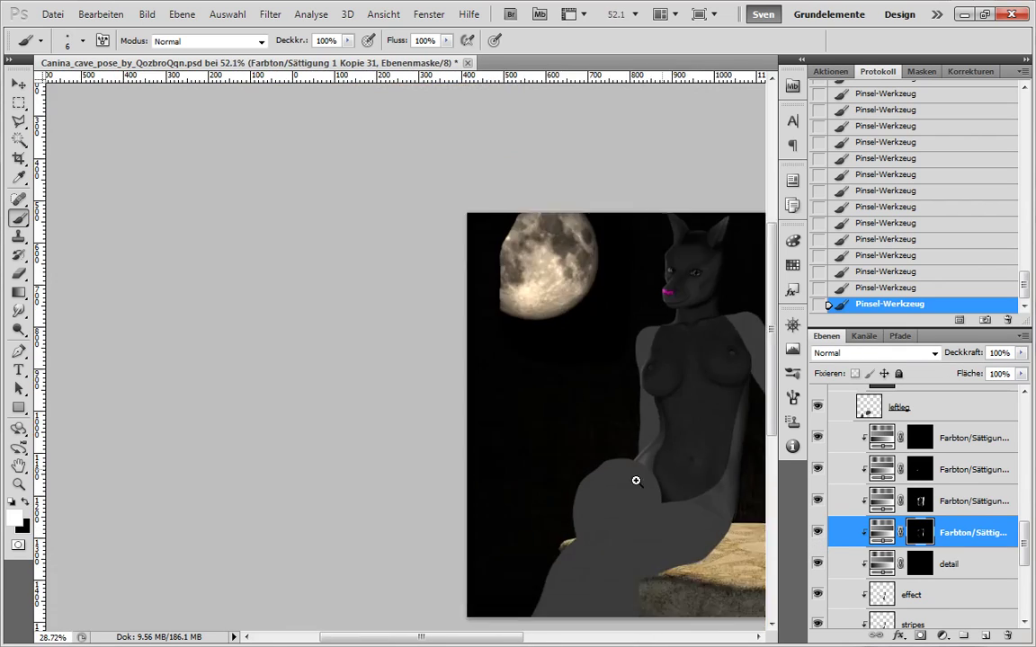
scroll(473, 381, "up", 4)
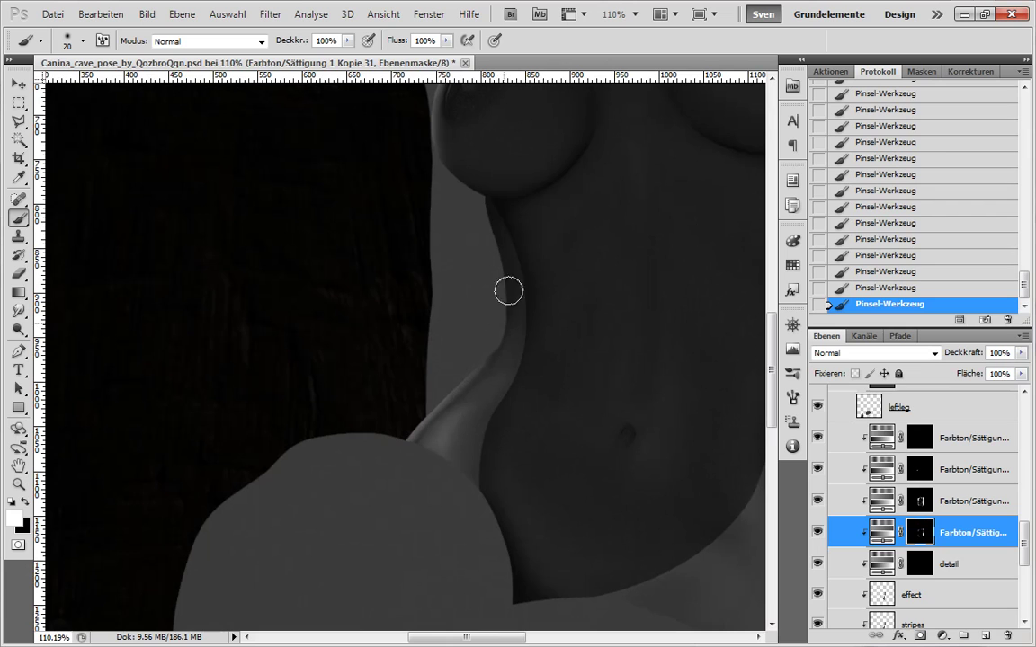
- Try to merge the effect and stripes layers into one layer
scroll(501, 334, "up", 7)
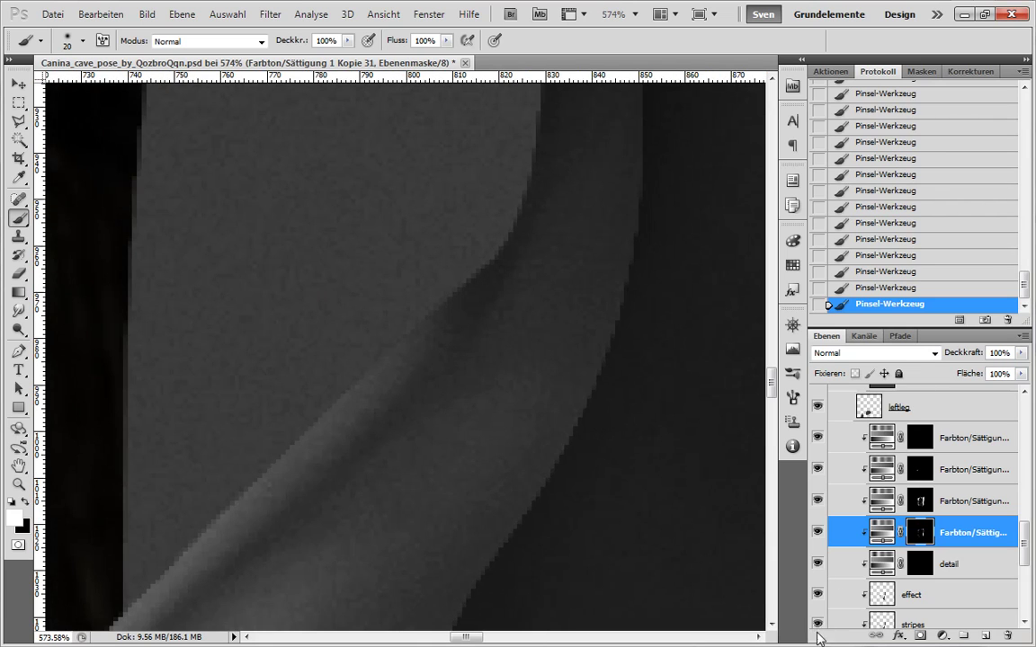
scroll(819, 585, "down", 3)
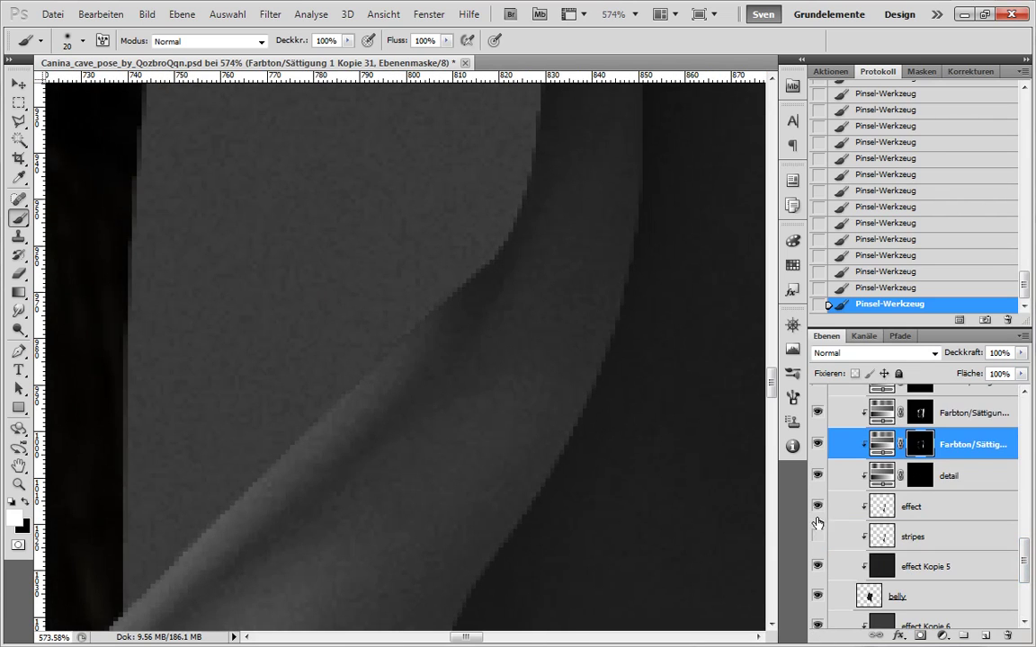
mouse_move(1031, 569)
left_mouse_down()
mouse_move(1032, 555)
mouse_move(1031, 567)
left_mouse_up()
left_click(962, 515)
left_click(955, 549, "shift")
right_click(955, 548)
left_click(919, 499)
scroll(608, 469, "down", 11)
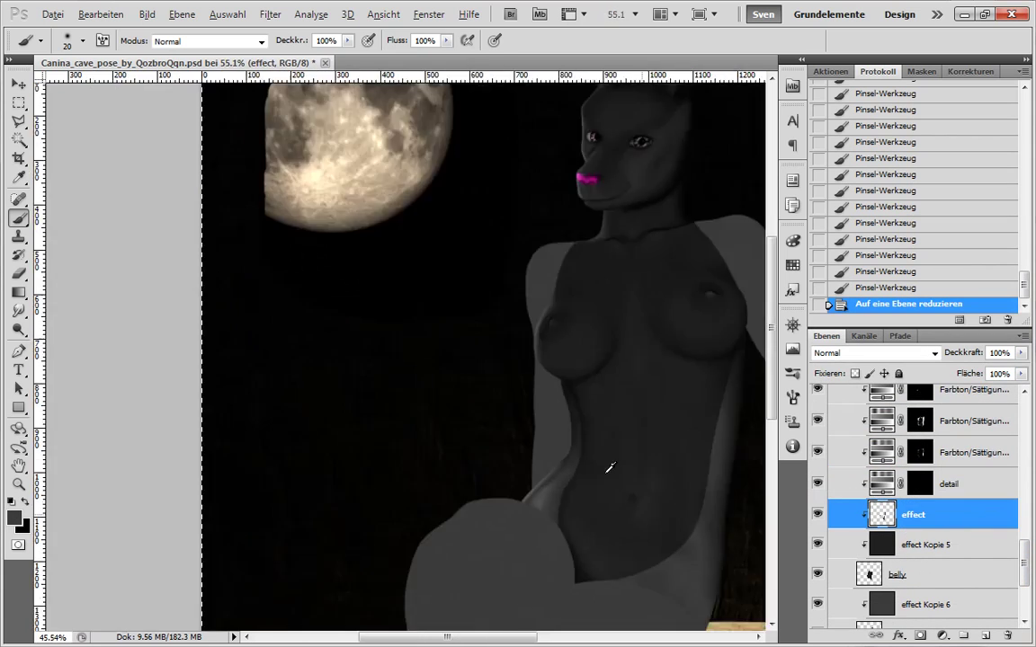
scroll(608, 469, "up", 2)
key("ctrl+z")
- Make the stripes layer visible again, select it together with the effect layer, and fit the whole image in view
left_click(913, 545)
left_click(818, 545)
scroll(668, 550, "down", 2)
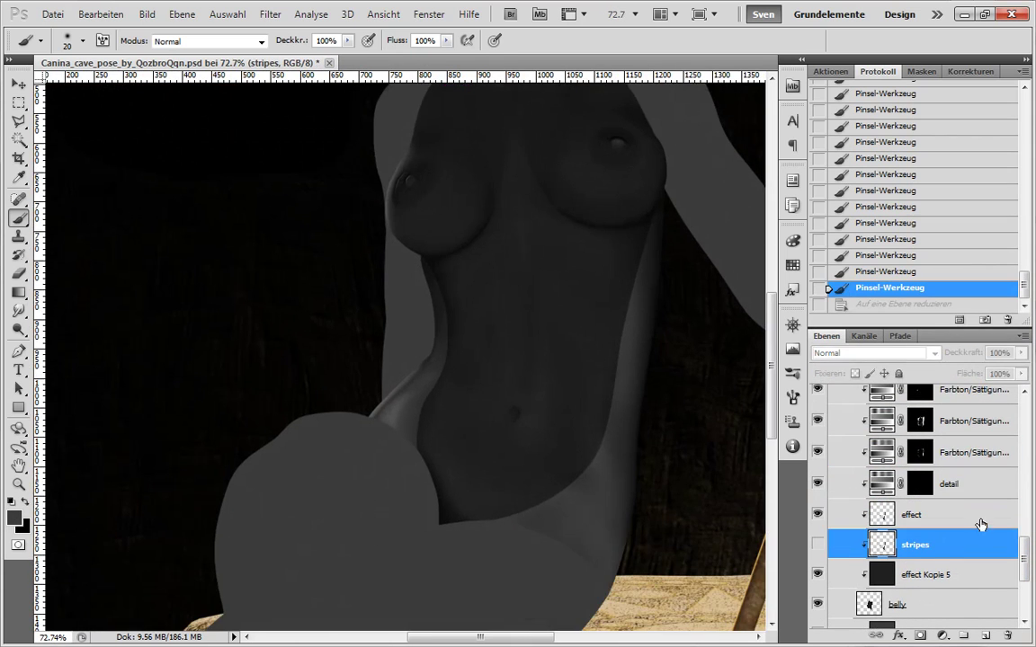
left_click(980, 520, "ctrl")
right_click(980, 520)
left_click(926, 471)
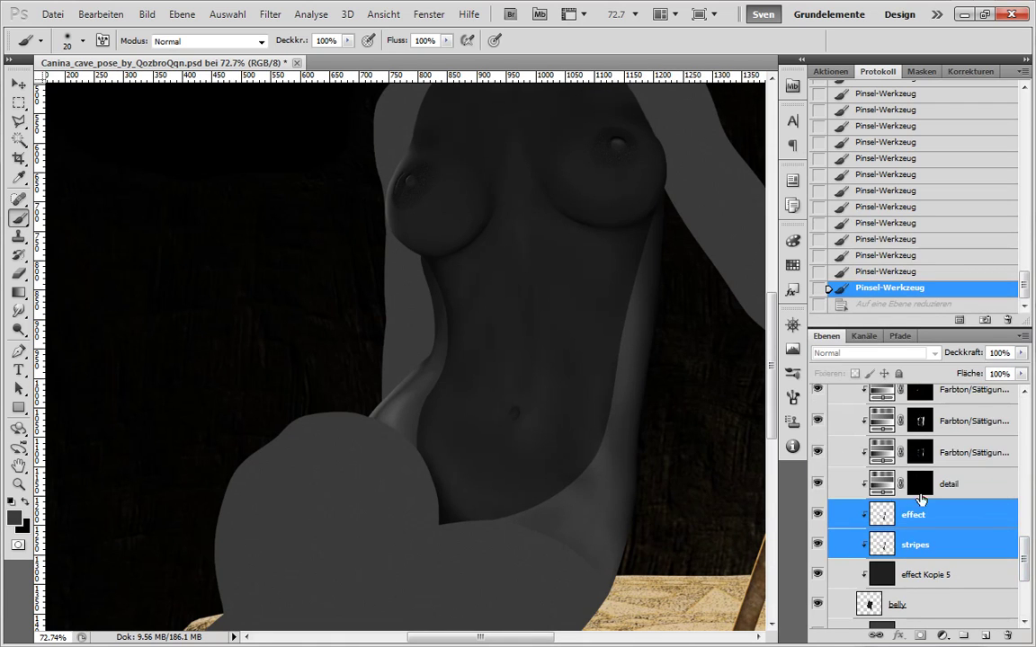
key("ctrl+0")
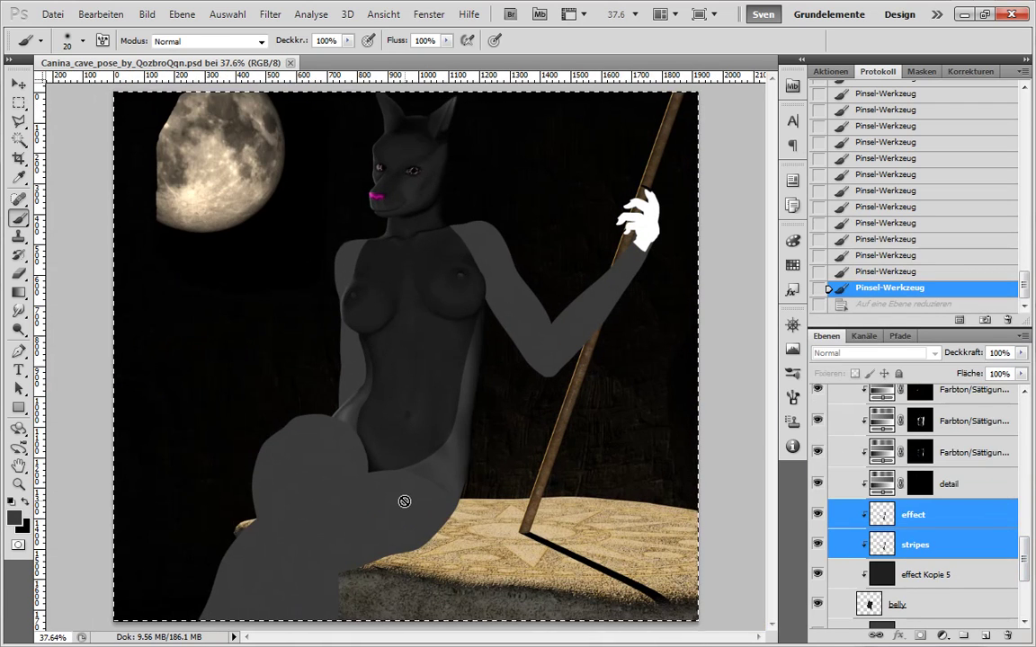
scroll(433, 511, "up", 1)
scroll(434, 512, "down", 1)
left_click(966, 486)
scroll(967, 486, "up", 2)
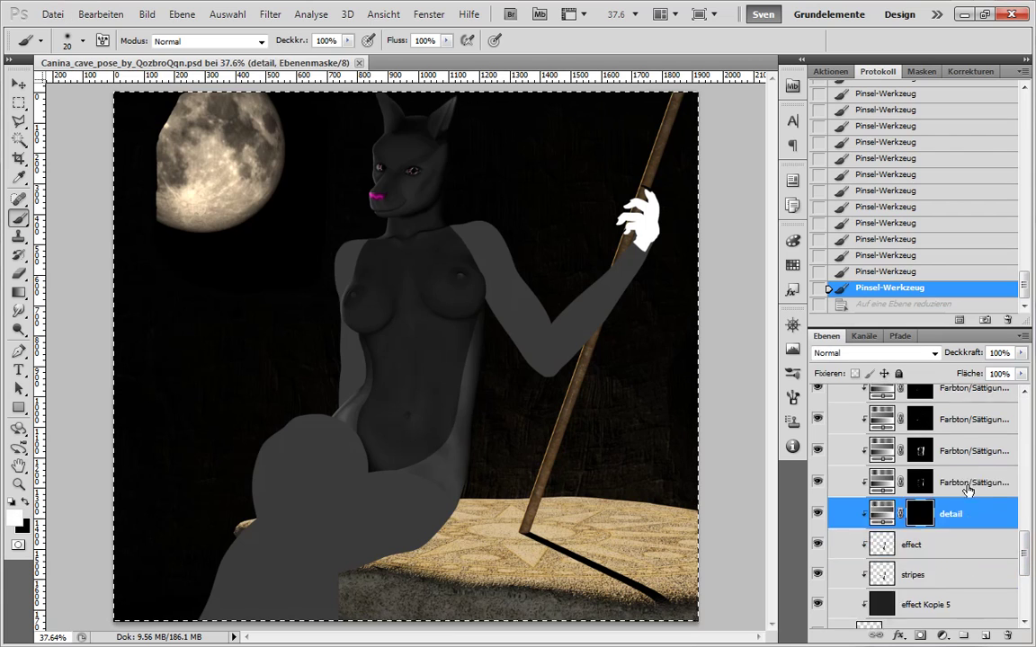
left_click(969, 419)
left_click(946, 514, "shift")
scroll(1007, 539, "down", 2)
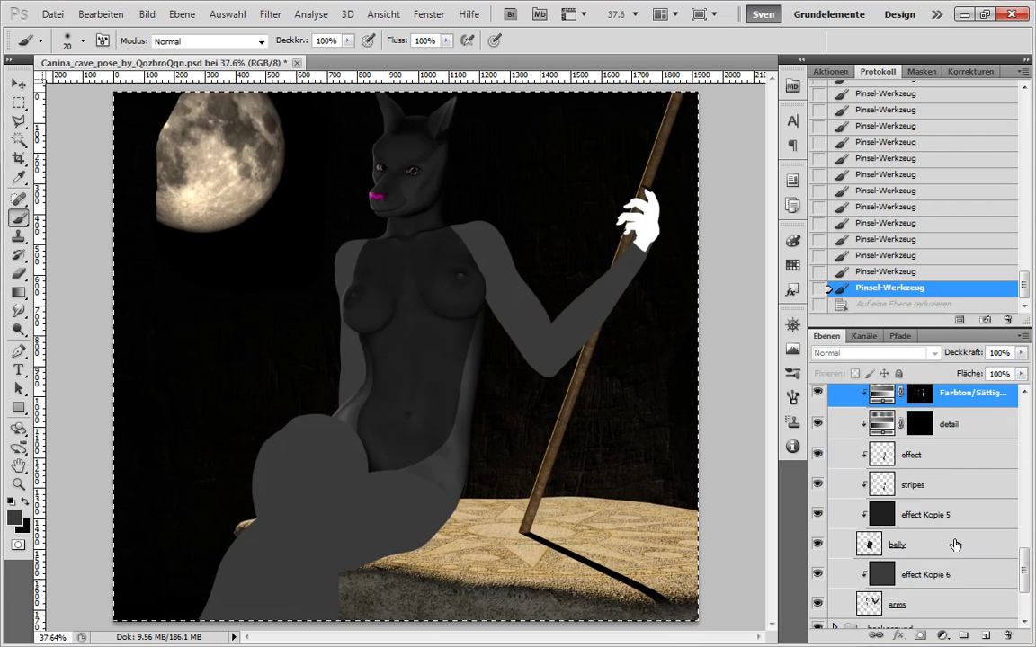
- Create a layer group named chest above the Kopie 21 adjustment layer
scroll(940, 544, "up", 6)
scroll(943, 464, "up", 6)
left_click(945, 464)
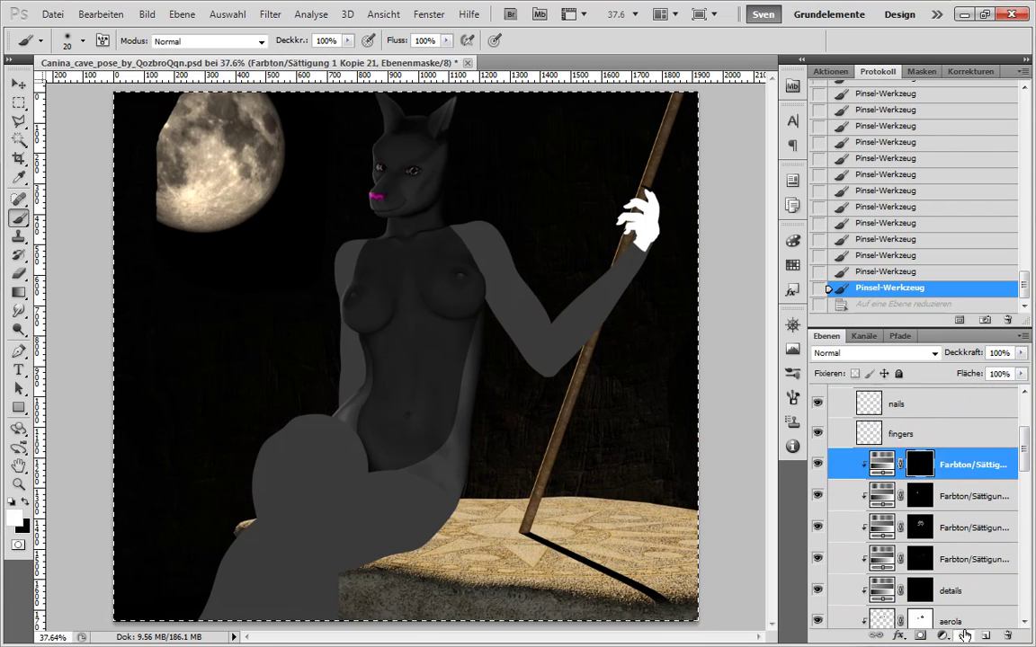
left_click(964, 636)
double_click(912, 459)
type("chest")
key("Return")
- Move the chest's adjustment, detail and base layers into the chest group and collapse it
left_click(953, 485)
left_click(950, 498, "shift")
left_click_drag(951, 482, 905, 459)
left_click(861, 459)
scroll(920, 477, "up", 1)
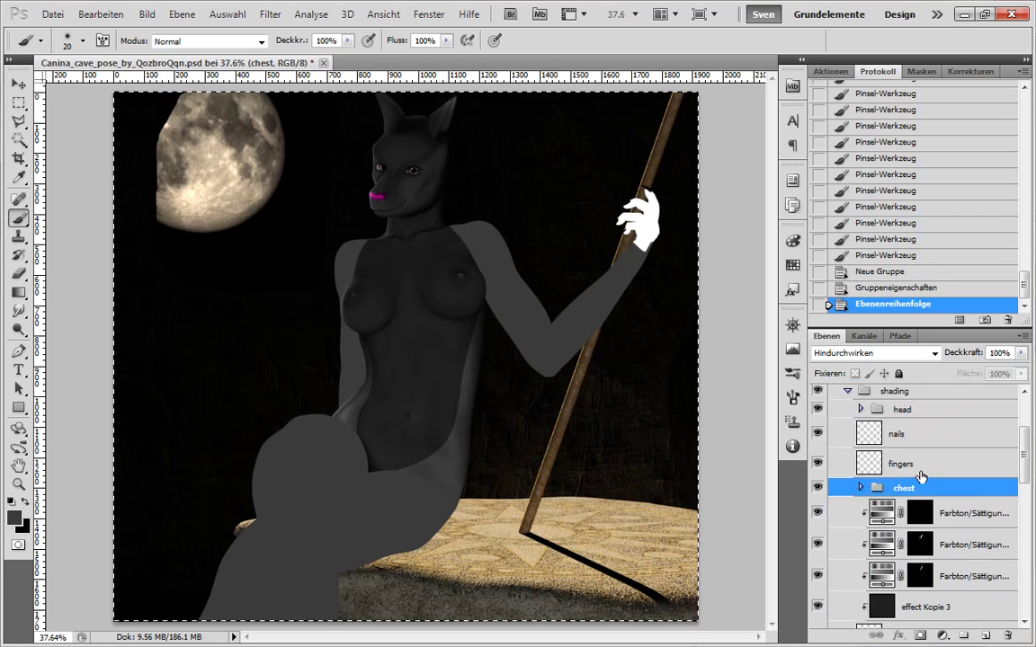
- Create a layer group named fingersNnails and move the nails and fingers layers into it, collapsing the group
scroll(920, 476, "up", 1)
left_click(917, 464)
left_click(964, 636)
double_click(916, 458)
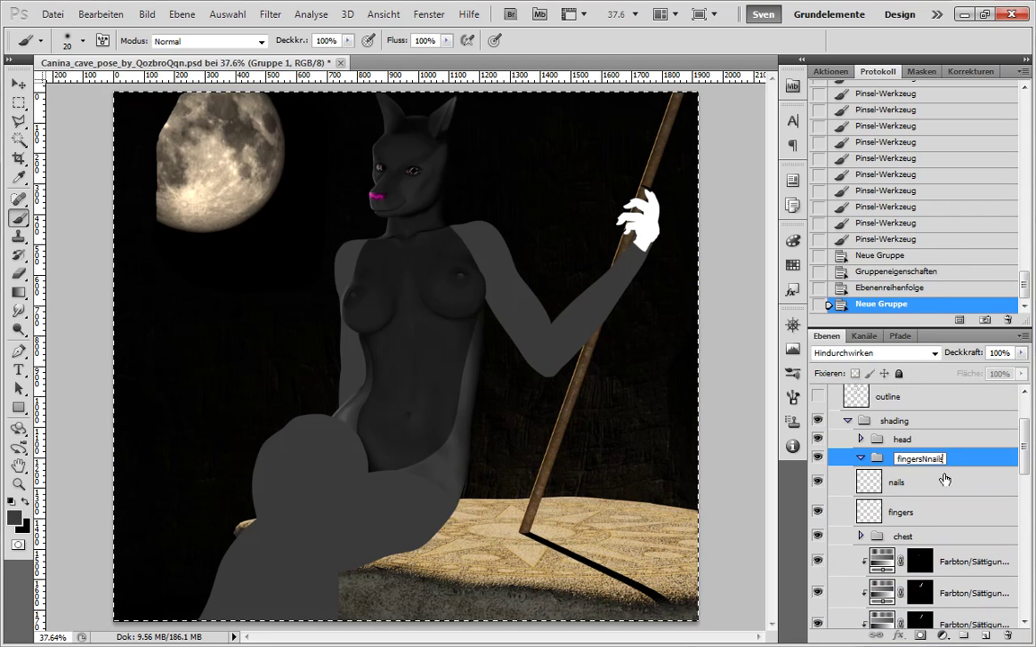
left_click(941, 482)
left_click(919, 507, "shift")
left_click_drag(904, 488, 906, 460)
left_click(861, 459)
- Create a layer group named neck above the neck's topmost Hue/Saturation layer
scroll(931, 472, "down", 2)
left_click(953, 437)
left_click(963, 636)
double_click(915, 437)
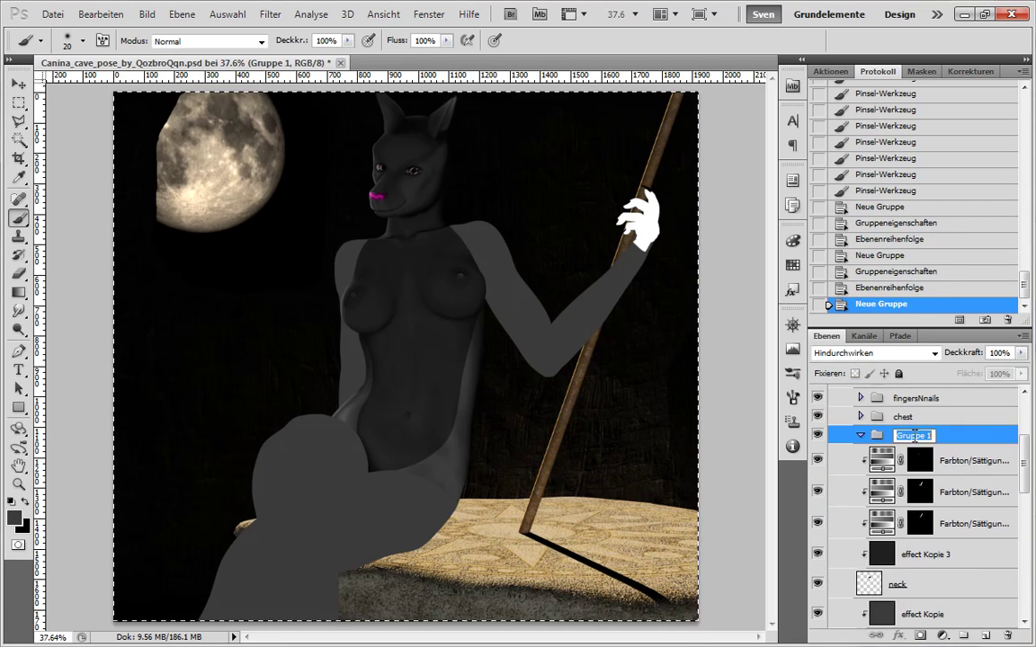
type("neck")
key("Return")
- Move the layers from the Kopie 22 adjustment down to the neck base layer into the neck group and collapse it
left_click(920, 460)
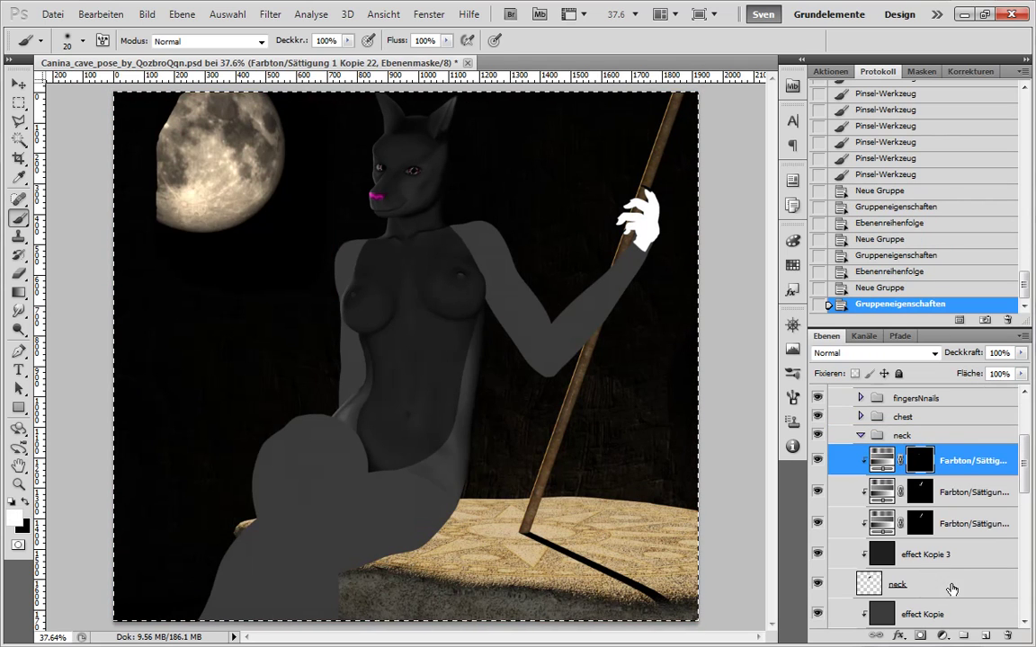
left_click(953, 589, "shift")
left_click_drag(927, 462, 926, 437)
left_click(860, 435)
- Look through the remaining ungrouped layers and toggle the head group's visibility to check which parts it affects
scroll(968, 440, "down", 8)
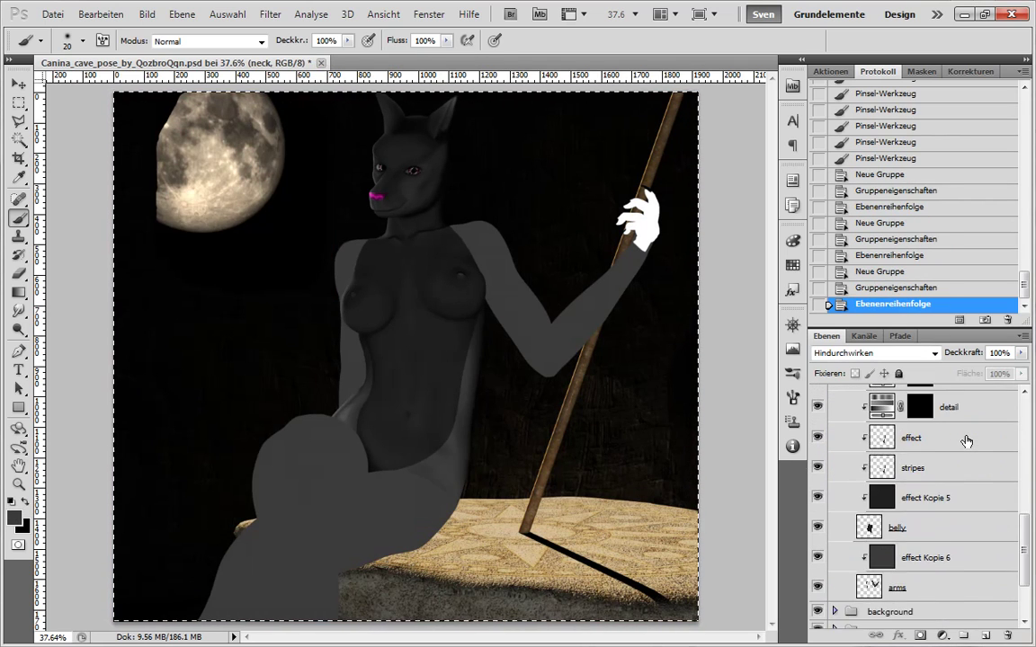
scroll(966, 441, "up", 5)
scroll(841, 571, "down", 4)
scroll(837, 573, "up", 3)
left_click(817, 432)
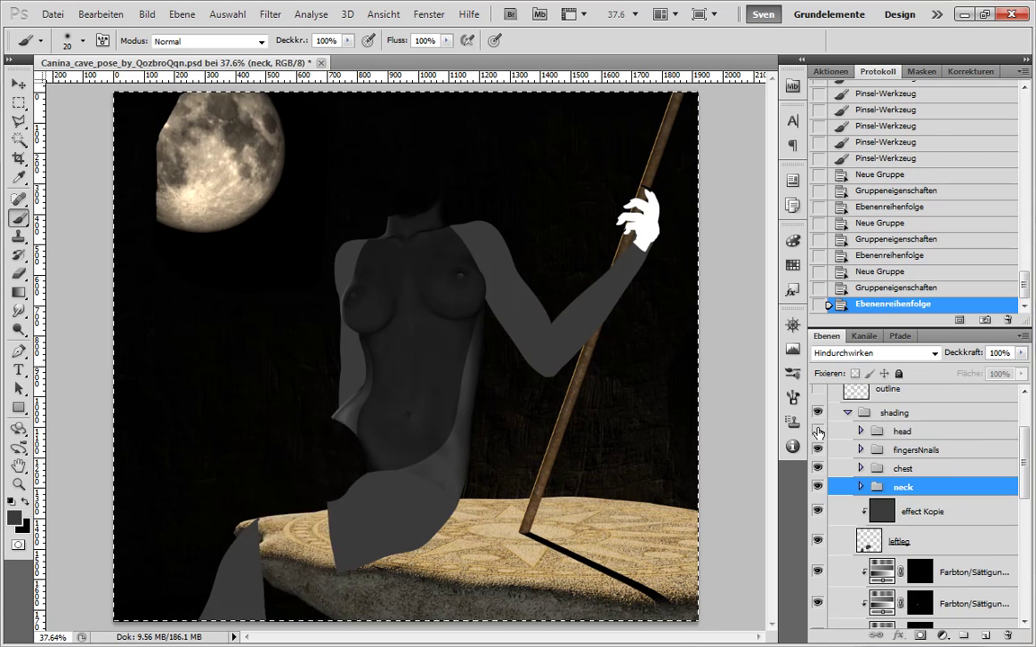
left_click(817, 432)
- Create a layer group named legs above the effect Kopie layer of the left leg
left_click(893, 515)
left_click(964, 636)
double_click(912, 506)
type("leg")
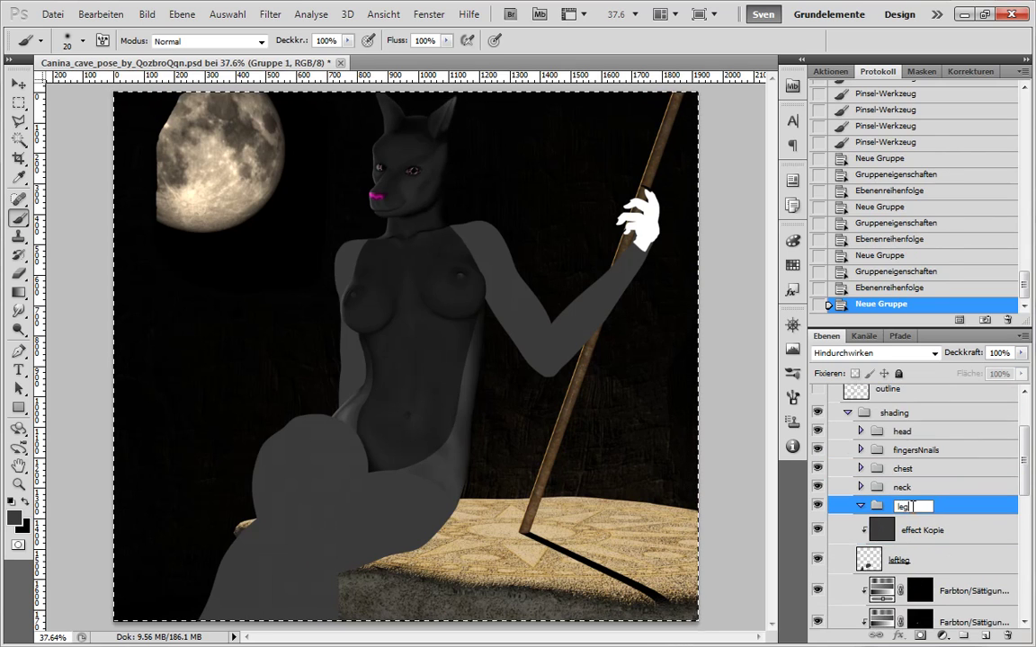
type("s")
key("Return")
- Rename the head_rightleg layer inside the head group as head
left_click(860, 431)
scroll(902, 470, "down", 8)
left_click(937, 547)
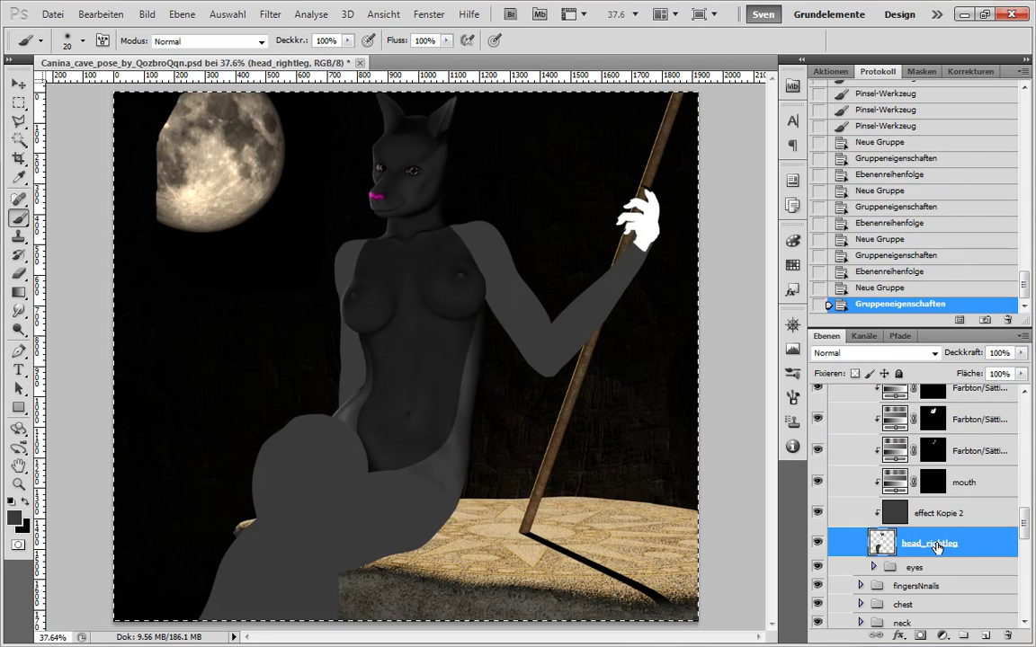
double_click(937, 545)
type("head")
key("Return")
- Load the head layer's outline as a selection, subtract the head area with a rectangular marquee, and cut out the right leg
left_click(882, 543, "ctrl")
left_click(19, 103)
left_click_drag(300, 256, 508, 96)
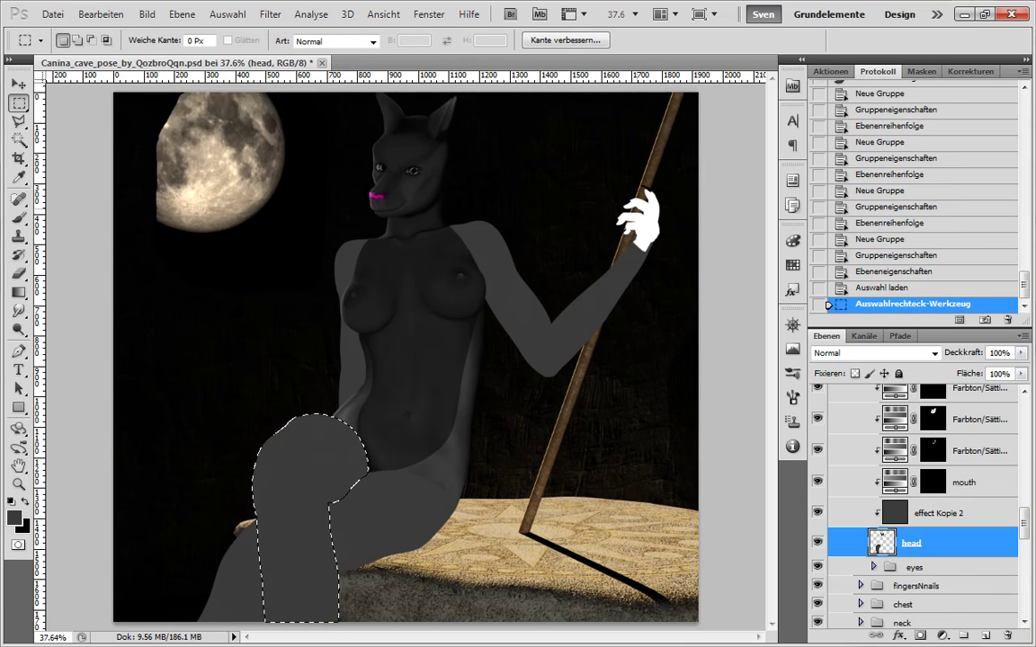
key("ctrl+x")
- Collapse the head group and add a new layer named rightleg inside the legs group
scroll(935, 517, "up", 8)
left_click(861, 460)
left_click(878, 538)
left_click(985, 636)
scroll(917, 541, "down", 1)
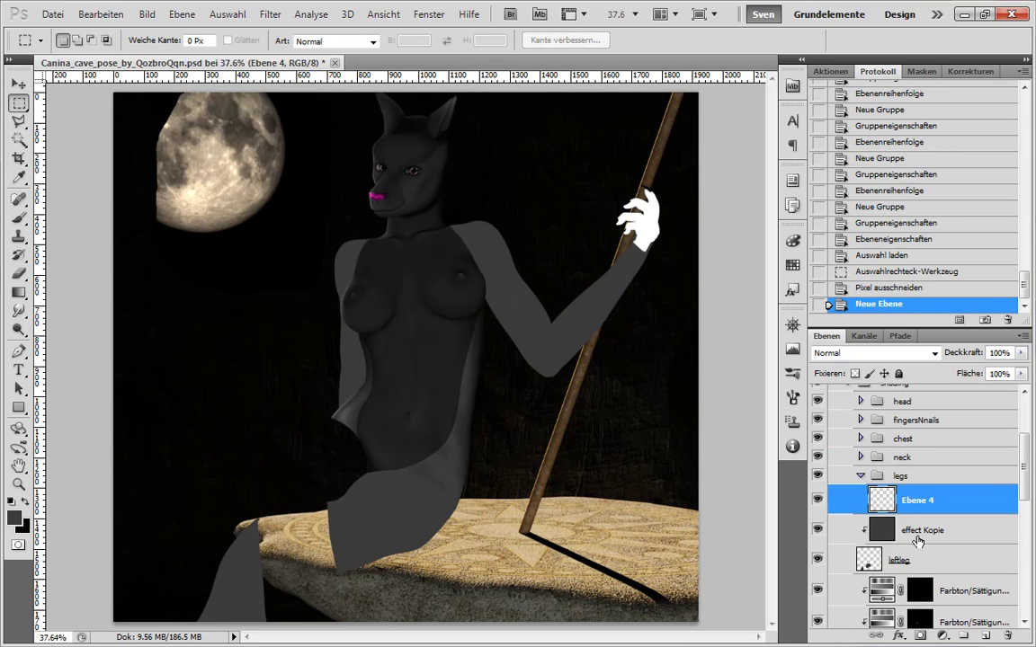
double_click(918, 502)
type("rightleg")
key("Return")
- Move the leftleg layer into the legs group and paste the cut leg in its original position on the rightleg layer
left_click_drag(901, 560, 932, 542)
left_click(930, 506)
left_click(100, 14)
mouse_move(270, 174)
left_click(405, 169)
- Clip effect Kopie to the rightleg layer and effect Kopie 7 to the leftleg layer, and collapse the legs group
left_click(939, 515, "alt")
left_click(913, 574, "alt")
scroll(917, 567, "down", 3)
scroll(900, 504, "up", 2)
left_click(861, 393)
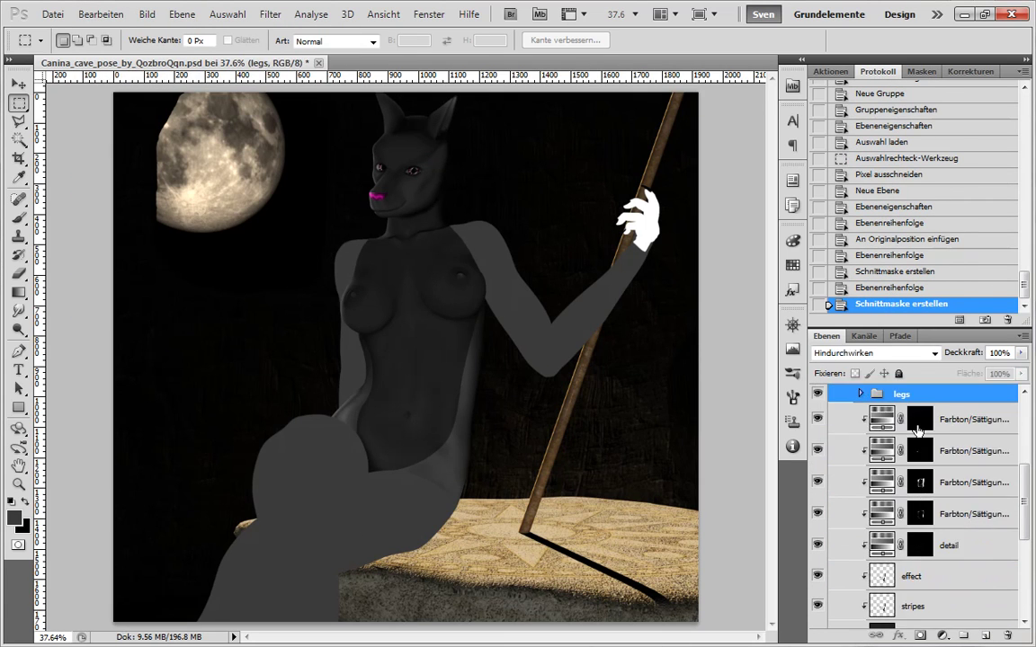
- Create a layer group named belly above the belly's topmost Hue/Saturation layer
left_click(919, 424)
scroll(955, 499, "down", 1)
left_click(963, 635)
double_click(912, 412)
type("belly")
key("Return")
- Move the layers from the topmost Hue/Saturation adjustment down to the belly base layer into the belly group and collapse it
left_click(957, 435)
scroll(939, 521, "down", 2)
left_click(929, 559, "shift")
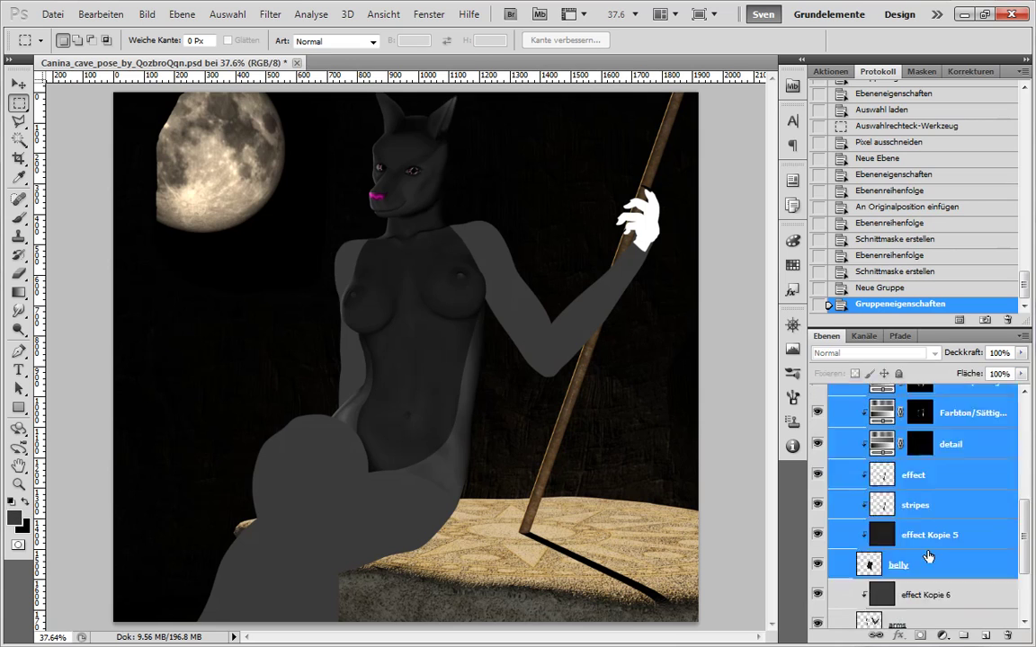
left_click_drag(926, 522, 908, 464)
left_click(861, 475)
- Create a layer group named arms, move effect Kopie 6 and the arms layer into it, and collapse it
left_click(919, 498)
left_click(963, 636)
left_click(925, 488)
left_click(900, 518, "shift")
left_click(861, 463)
- Copy the four Hue/Saturation layers from the belly group into the legs group above effect Kopie 7
scroll(892, 500, "down", 1)
left_click(860, 467)
scroll(876, 526, "down", 2)
left_click(860, 515)
scroll(908, 517, "down", 2)
left_click(980, 480)
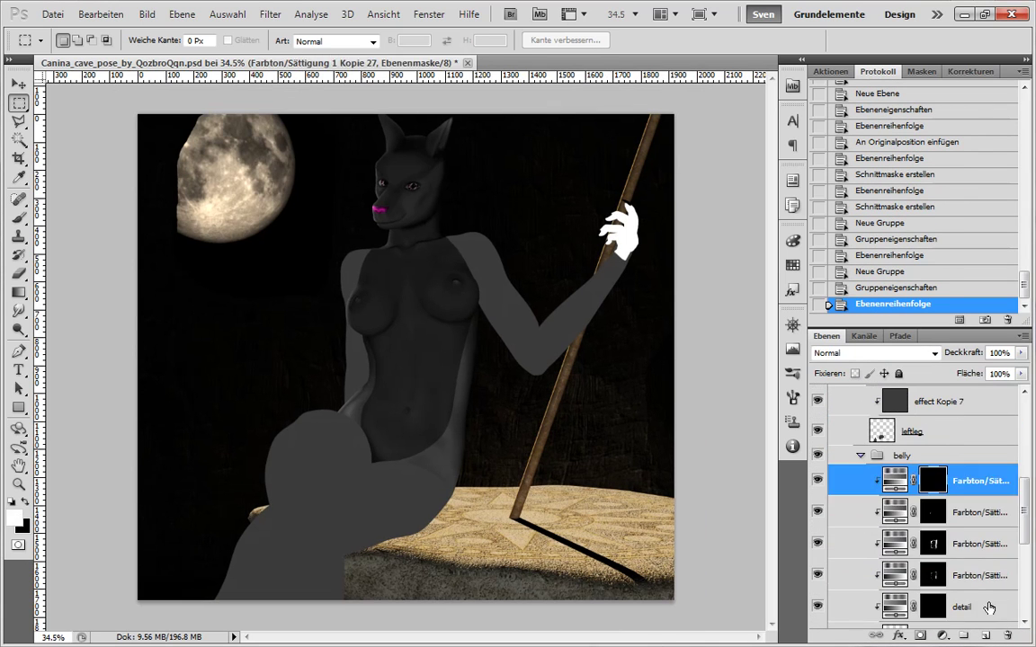
left_click(986, 573, "shift")
scroll(983, 562, "up", 2)
left_click_drag(980, 543, 972, 449)
- Clear the masks of the four copied Hue/Saturation layers to black and clip them to the leftleg layer
left_click(919, 558)
key("ctrl+a")
left_click(959, 559, "shift")
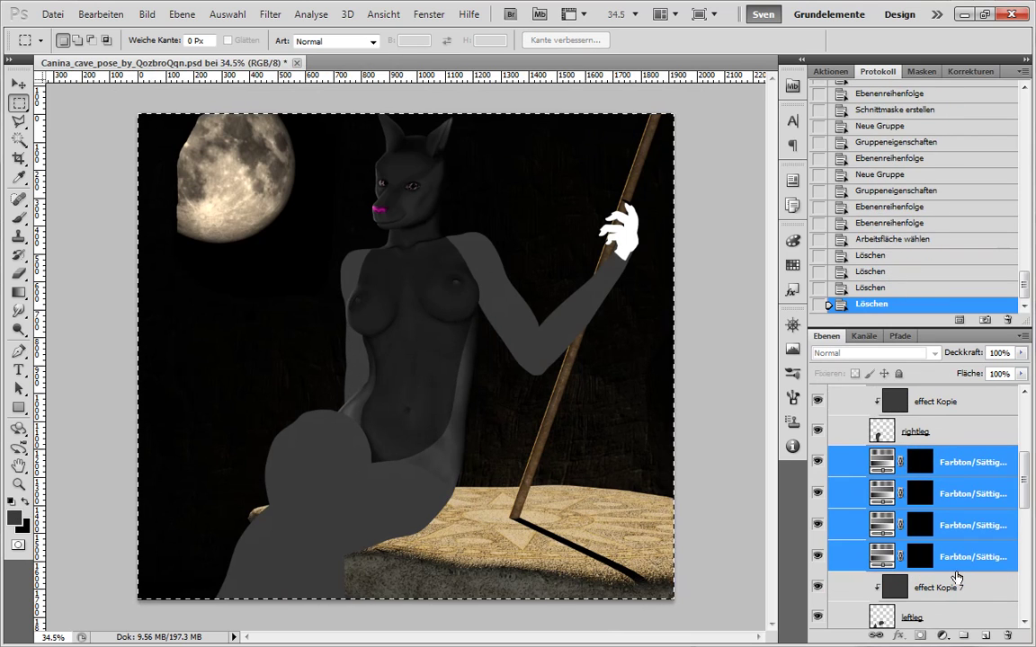
left_click(955, 572, "alt")
left_click(953, 541, "alt")
left_click(952, 510, "alt")
left_click(952, 479, "alt")
- Copy the four blank-masked Hue/Saturation layers above effect Kopie and clip them to the rightleg layer
scroll(957, 504, "up", 2)
left_click_drag(966, 552, 964, 480)
key("ctrl+alt+g")
key("ctrl+alt+g")
- Delete the surplus Hue/Saturation layer from the belly group and collapse the group
scroll(939, 540, "down", 5)
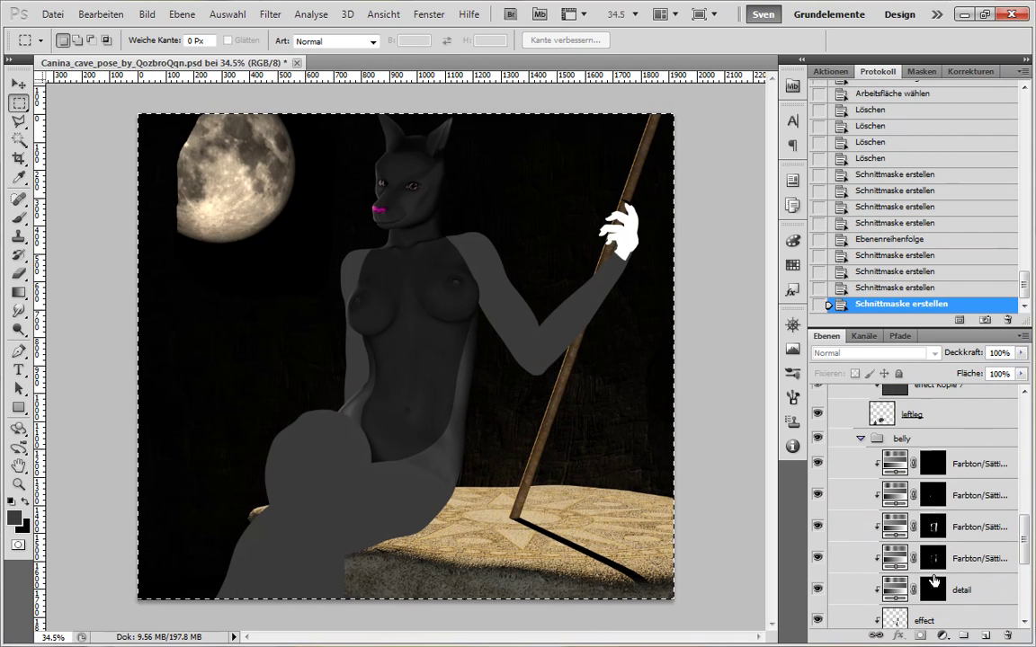
mouse_move(1025, 559)
left_mouse_down()
mouse_move(1026, 526)
mouse_move(1026, 570)
left_mouse_up()
left_click_drag(968, 419, 1008, 635)
left_click_drag(1026, 560, 1027, 556)
left_click(860, 397)
- Copy the left leg's four Hue/Saturation layers into the arms group above effect Kopie 6, clip them, and collapse the group
left_click(859, 506)
left_click(964, 461)
left_click(962, 550, "shift")
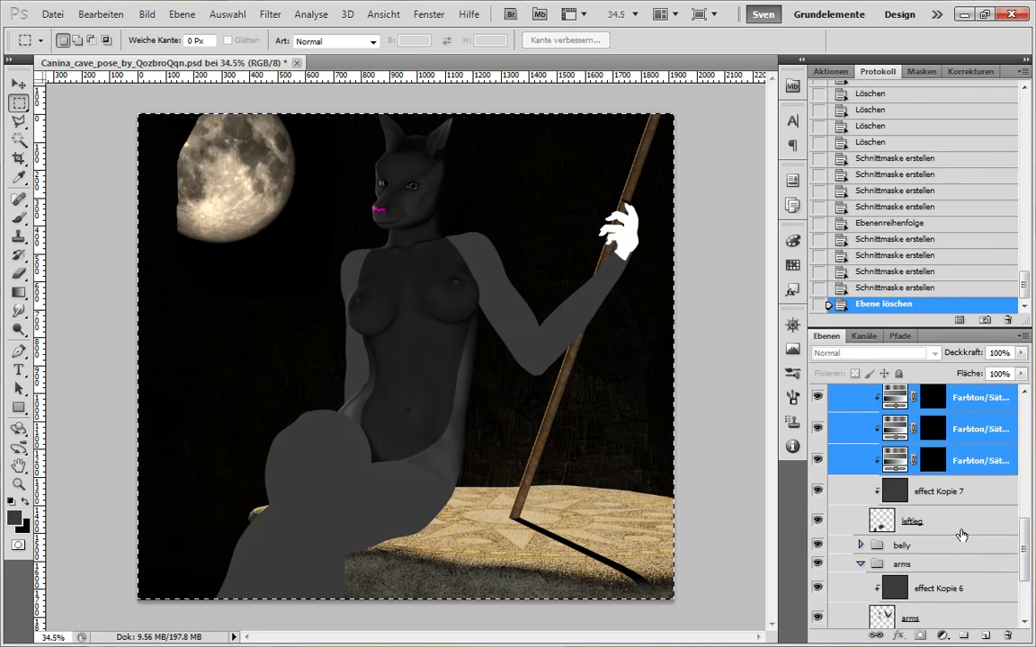
left_click_drag(962, 536, 959, 574)
left_click(928, 581, "alt")
left_click(921, 549, "alt")
left_click(912, 517, "alt")
left_click(904, 485, "alt")
left_click(861, 444)
- Clear the selection and paint white with a 90 px brush along the hip on the left leg's Farbton/Sättigung 1 Kopie 34 mask
scroll(974, 481, "up", 4)
left_click(964, 579)
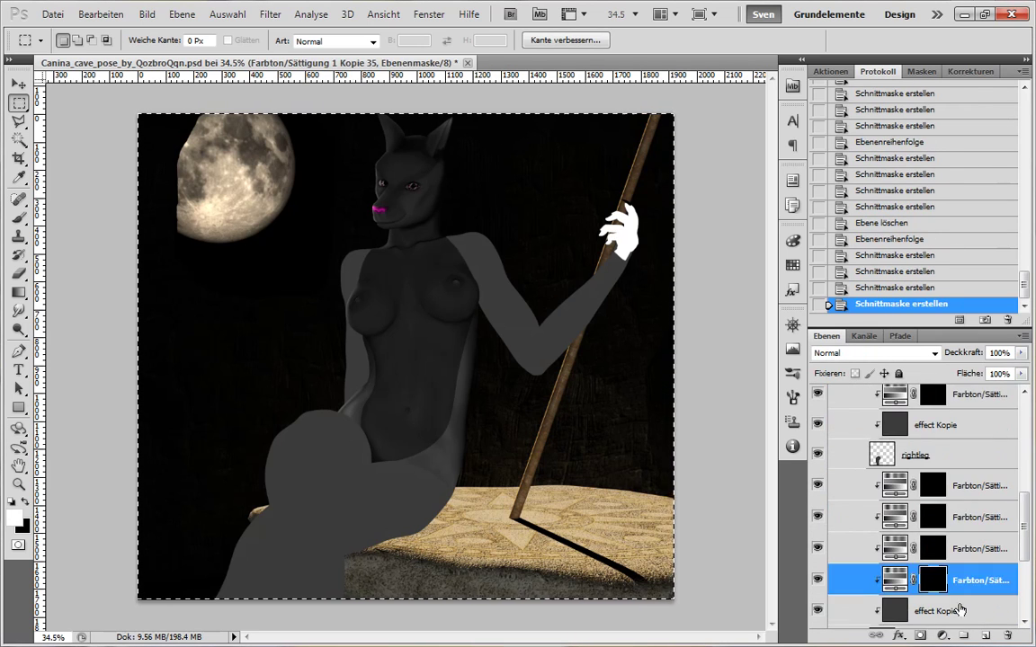
scroll(944, 593, "up", 4)
scroll(945, 525, "down", 5)
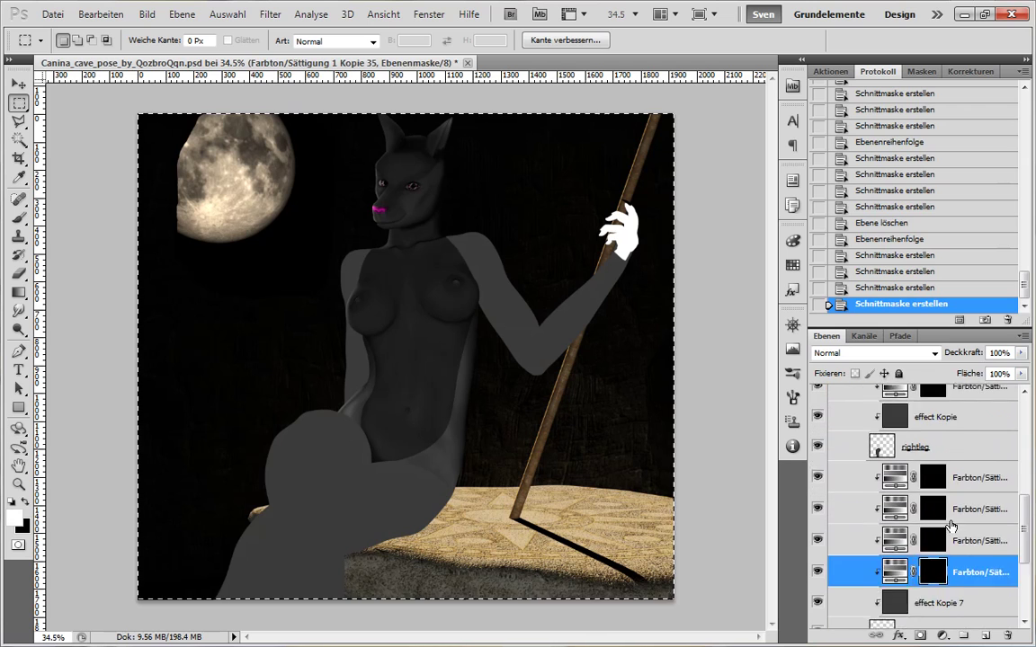
left_click(964, 483)
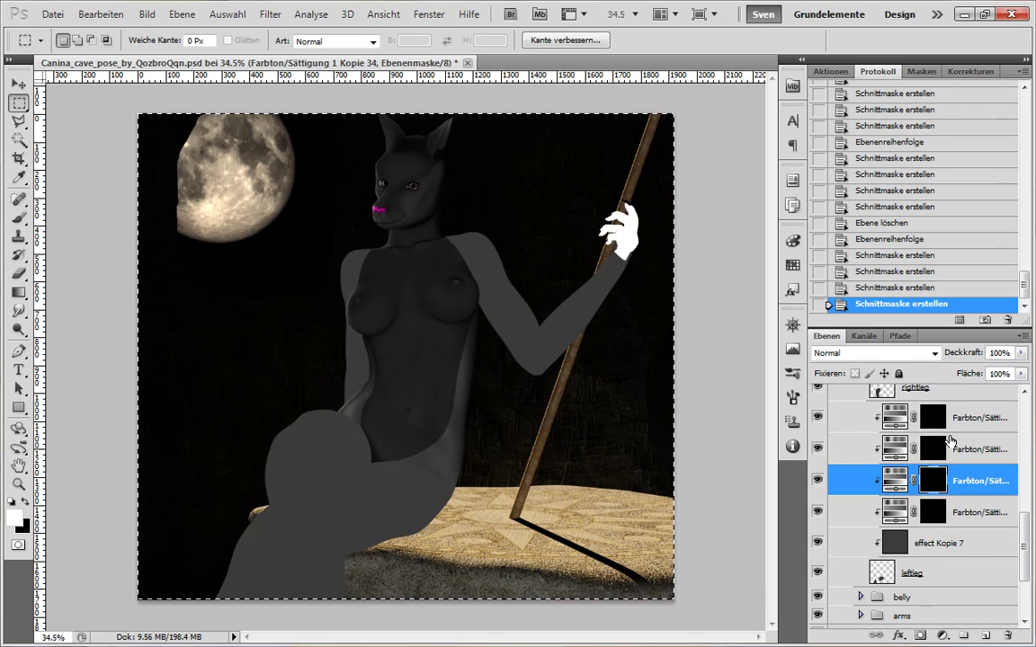
scroll(353, 474, "up", 5)
key("b")
key("ctrl+d")
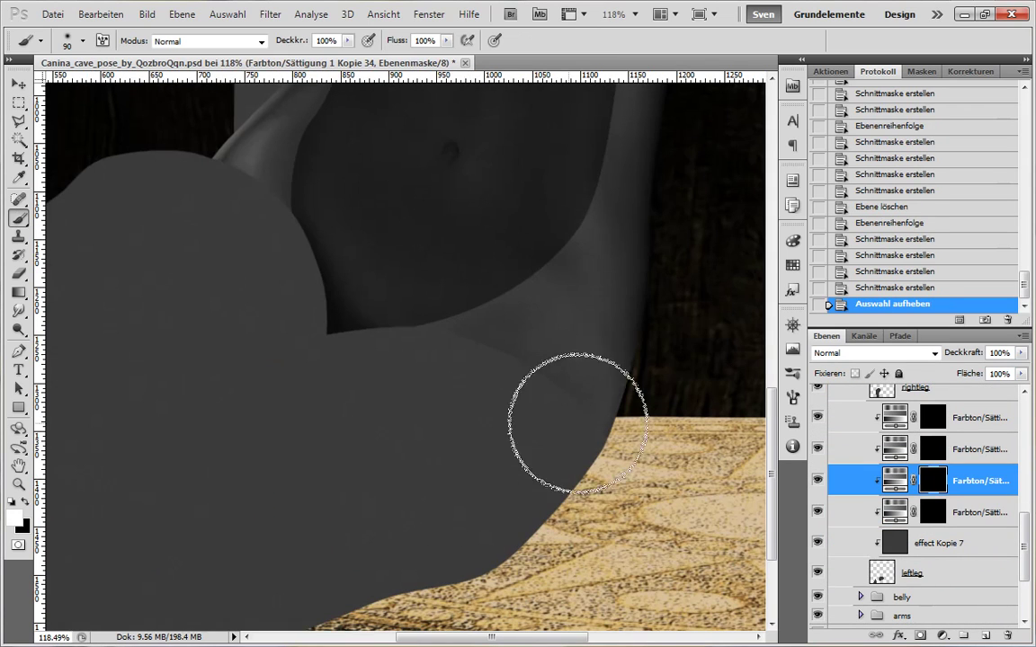
left_click_drag(578, 424, 605, 460)
left_click_drag(550, 385, 605, 449)
mouse_move(562, 400)
left_mouse_down()
mouse_move(606, 469)
mouse_move(615, 450)
left_mouse_up()
left_click_drag(559, 382, 620, 431)
left_click_drag(562, 377, 624, 418)
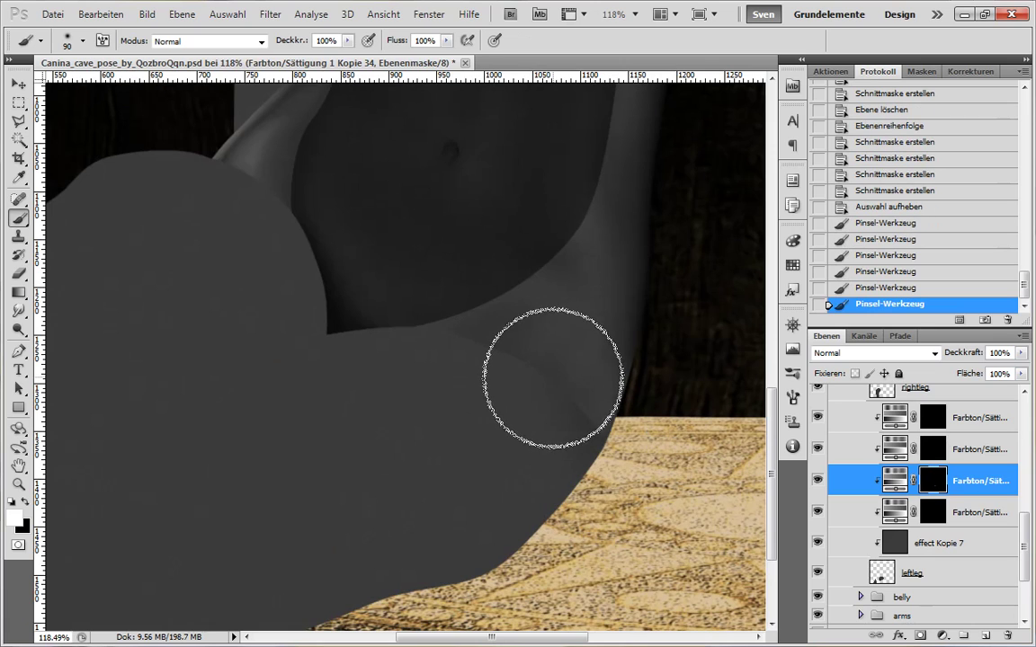
left_click_drag(556, 392, 602, 441)
left_click_drag(514, 353, 566, 383)
- Shade the upper edge of the left thigh below the belly on the same Hue/Saturation mask
left_click_drag(414, 335, 490, 330)
mouse_move(422, 335)
left_mouse_down()
mouse_move(488, 363)
mouse_move(378, 340)
left_mouse_up()
left_click_drag(315, 342, 422, 335)
left_click_drag(359, 338, 464, 340)
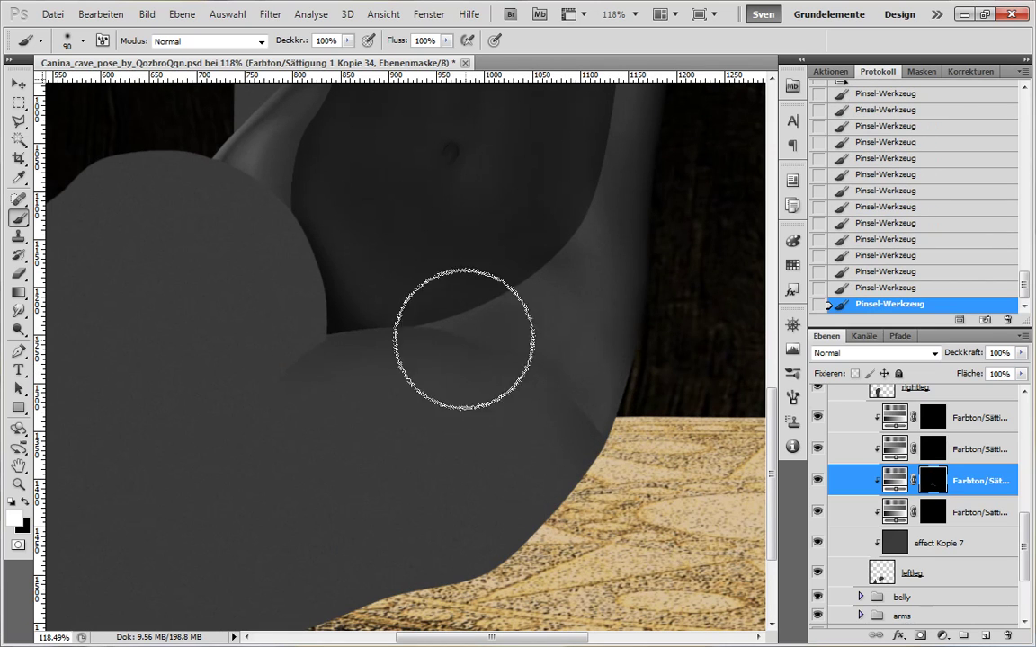
scroll(550, 462, "up", 3)
key("x")
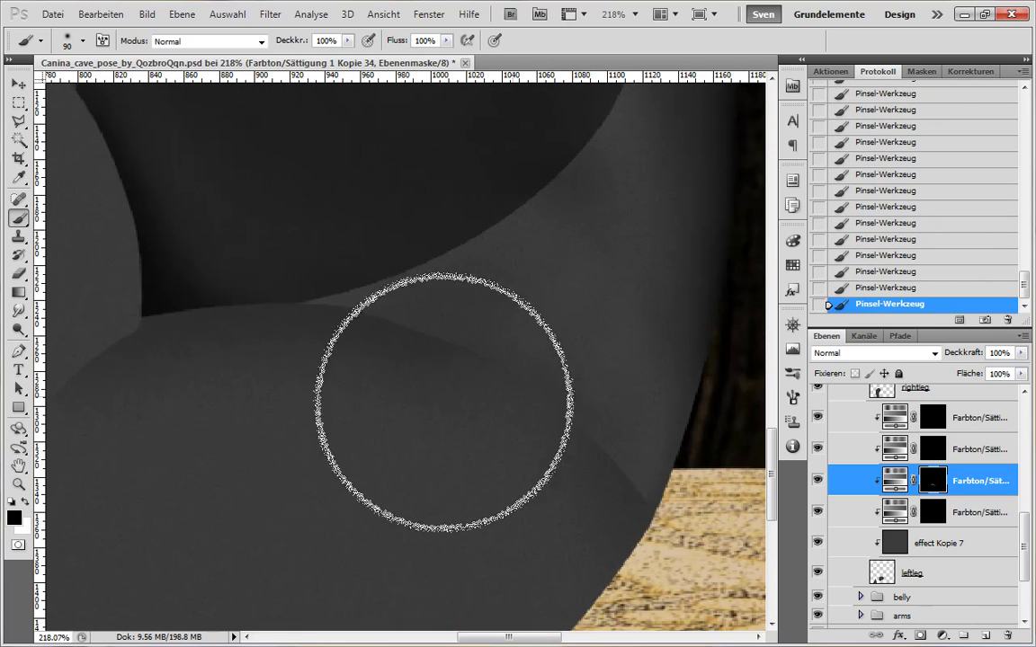
scroll(594, 445, "down", 2)
key("x")
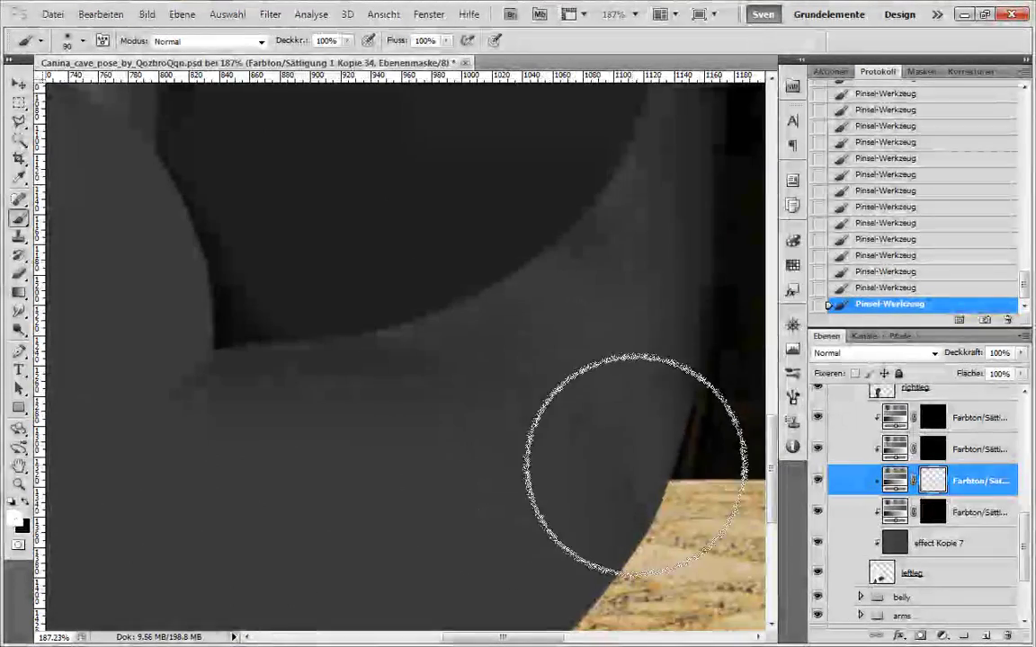
key("x")
left_click_drag(597, 463, 571, 382)
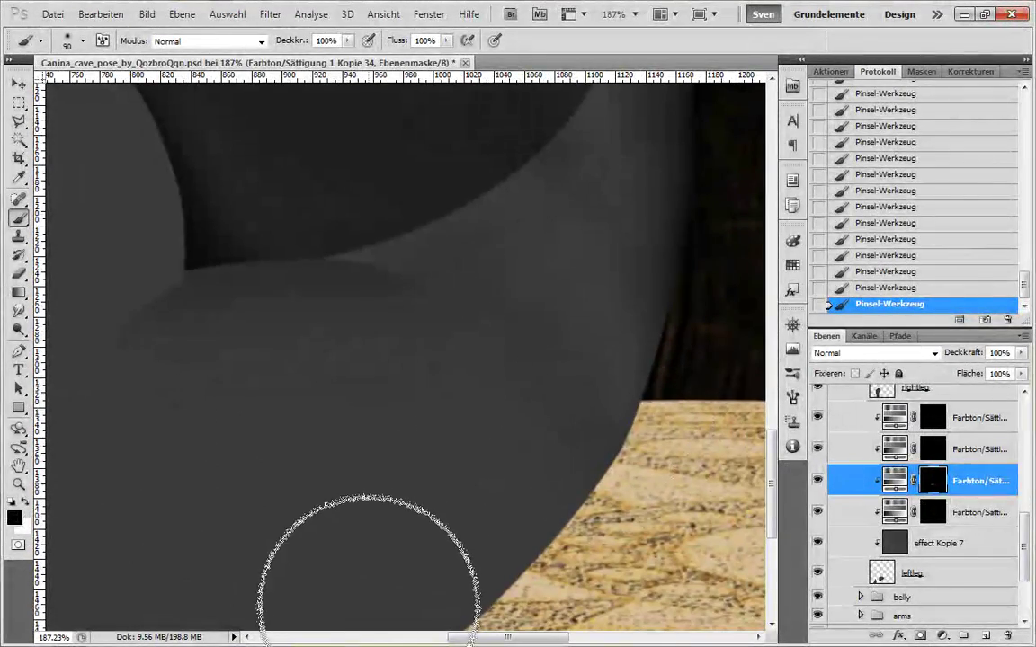
- Compare the hip and thigh shading with the sketch layer and check the saved paths
scroll(908, 486, "up", 10)
left_click(817, 400)
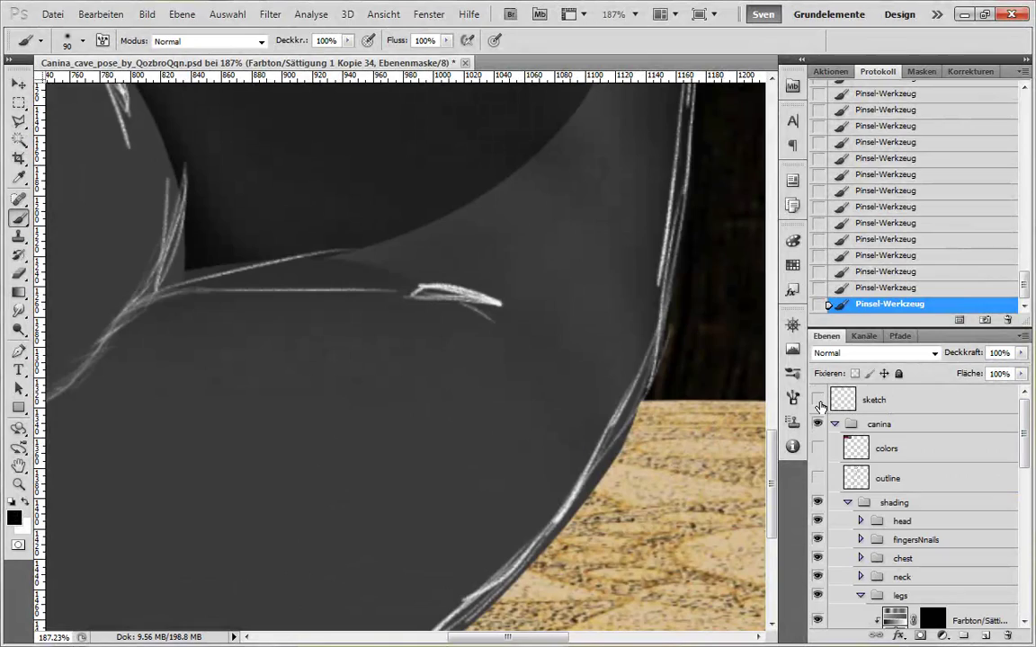
left_click(818, 400)
left_click(900, 336)
left_click(900, 378)
left_click_drag(674, 459, 686, 459)
left_click(855, 485)
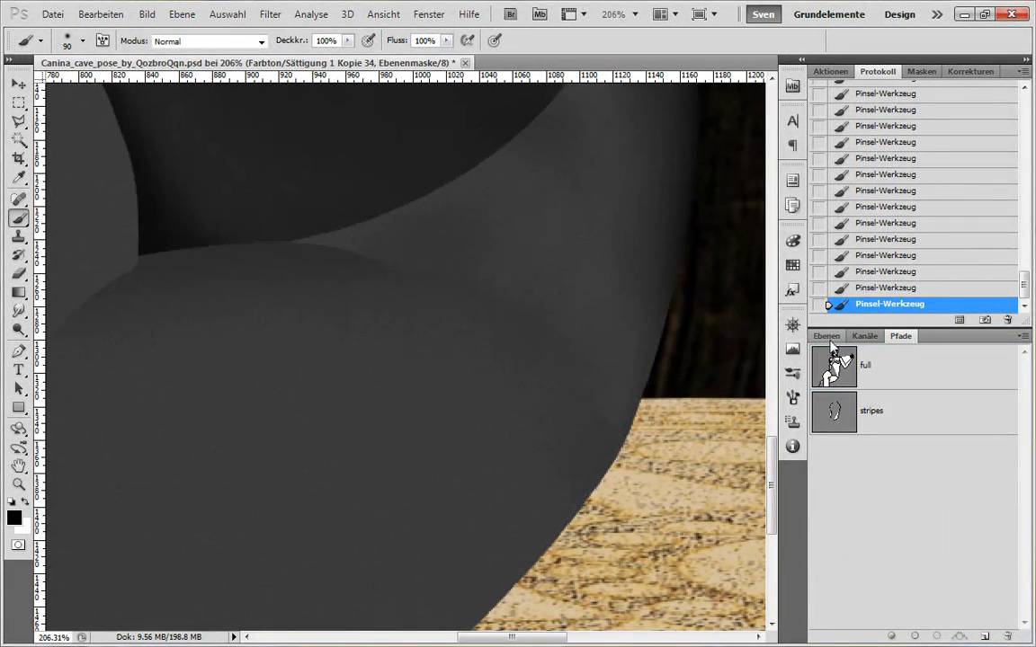
left_click(827, 338)
left_click(818, 400)
left_click_drag(1023, 444, 1011, 544)
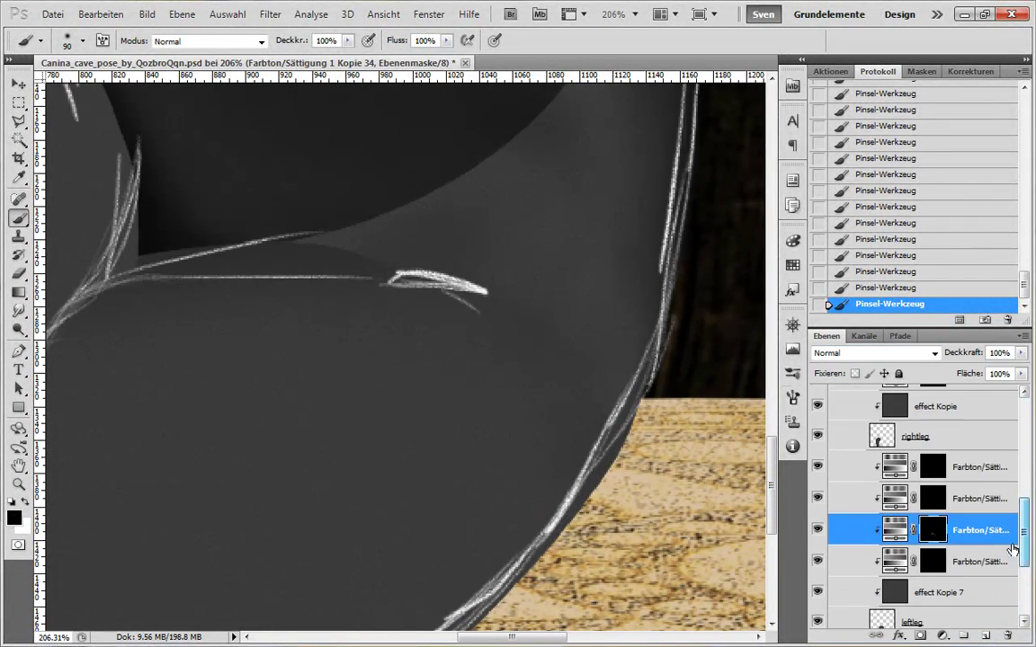
- Reduce the brush to 45 px, hide the sketch layer, and refine the crease between the left thigh and hip
key("x")
key("bracketleft")
key("bracketleft")
key("bracketleft")
key("bracketleft")
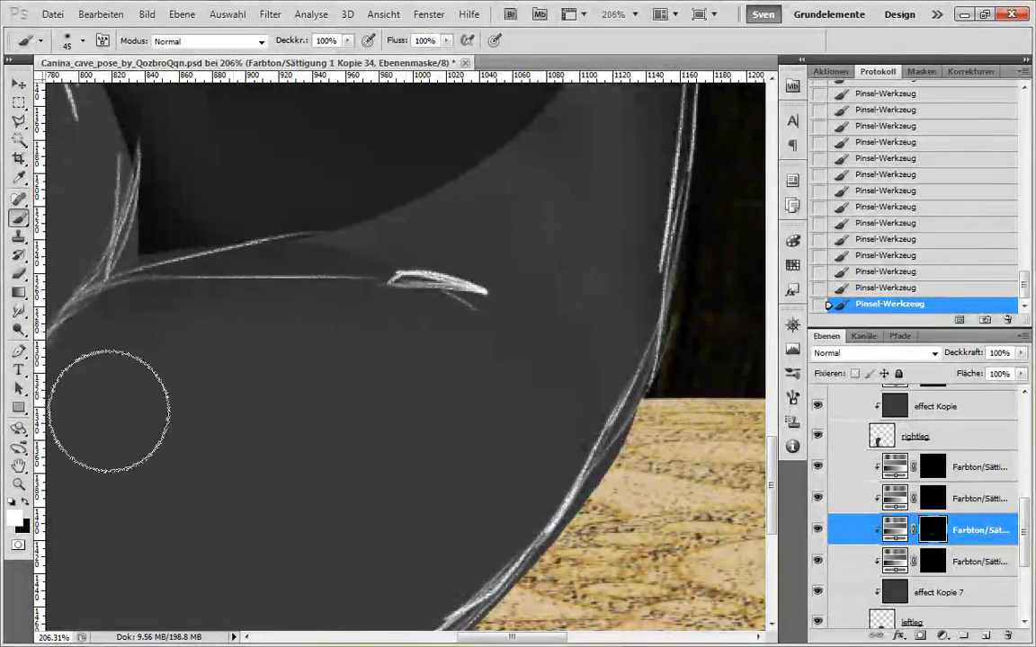
left_click_drag(1023, 524, 1026, 419)
left_click(818, 398)
key("x")
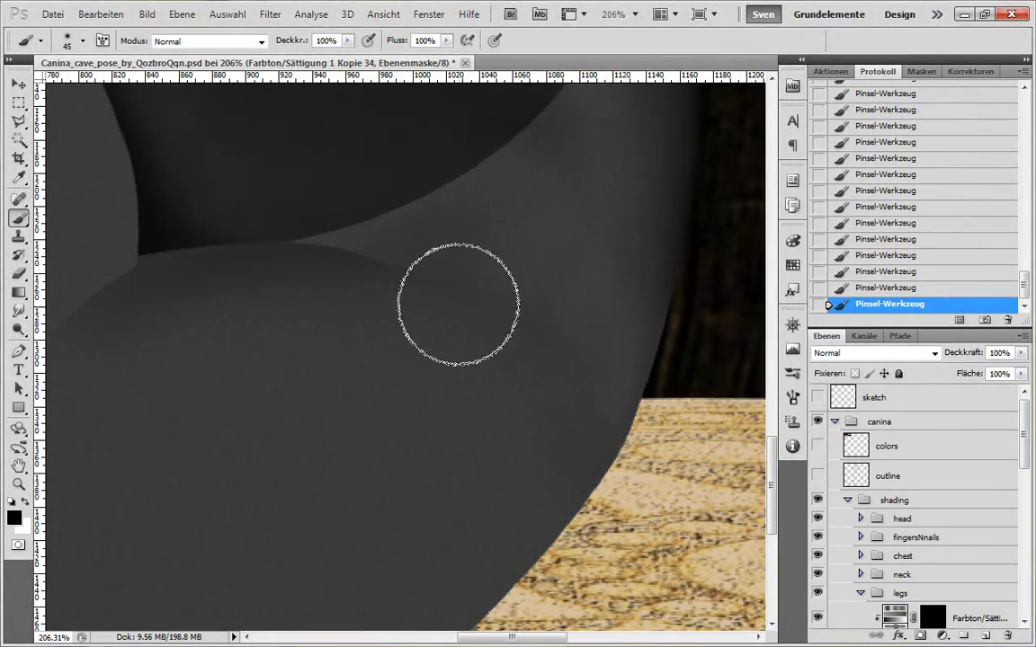
key("x")
key("x")
left_click_drag(503, 297, 453, 467)
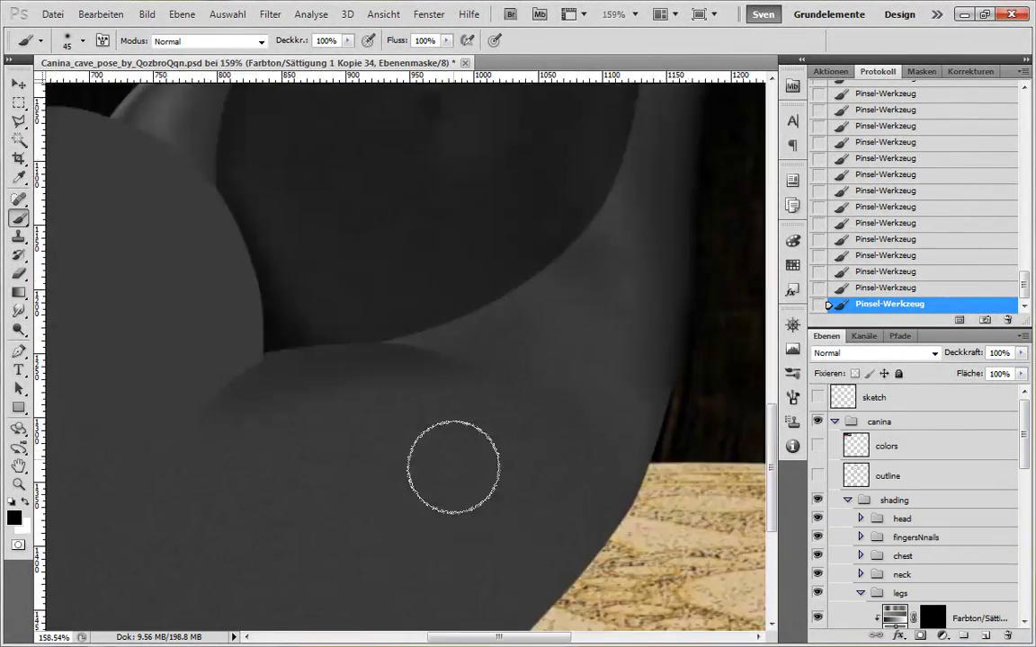
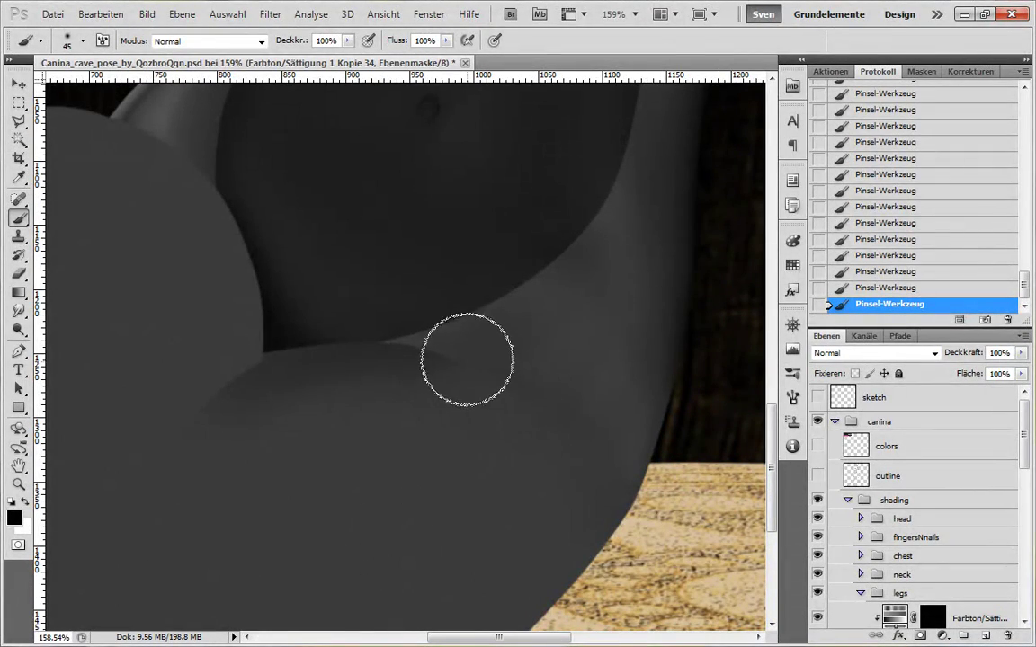
- Enlarge the brush to 100 px and paint white on the mask to darken the left thigh where it meets the right knee
key("x")
key("bracketright")
key("bracketright")
key("bracketright")
key("bracketright")
key("bracketright")
key("bracketright")
left_click_drag(253, 458, 184, 437)
left_click_drag(270, 465, 442, 417)
left_click_drag(427, 308, 606, 303)
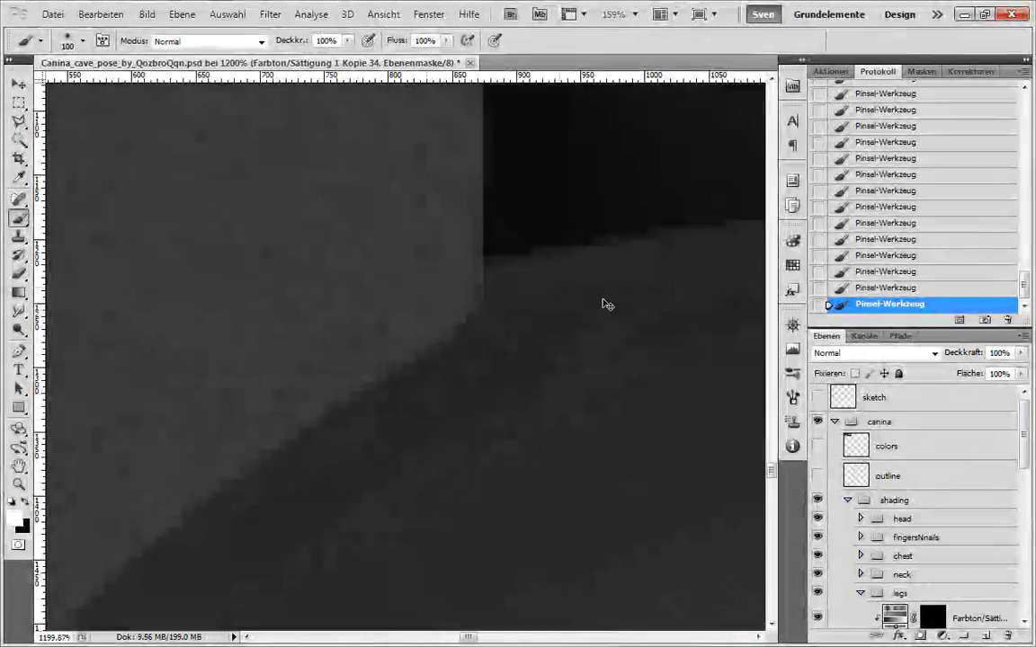
left_click_drag(526, 440, 434, 457)
left_click_drag(601, 382, 423, 370)
left_click_drag(351, 416, 409, 467)
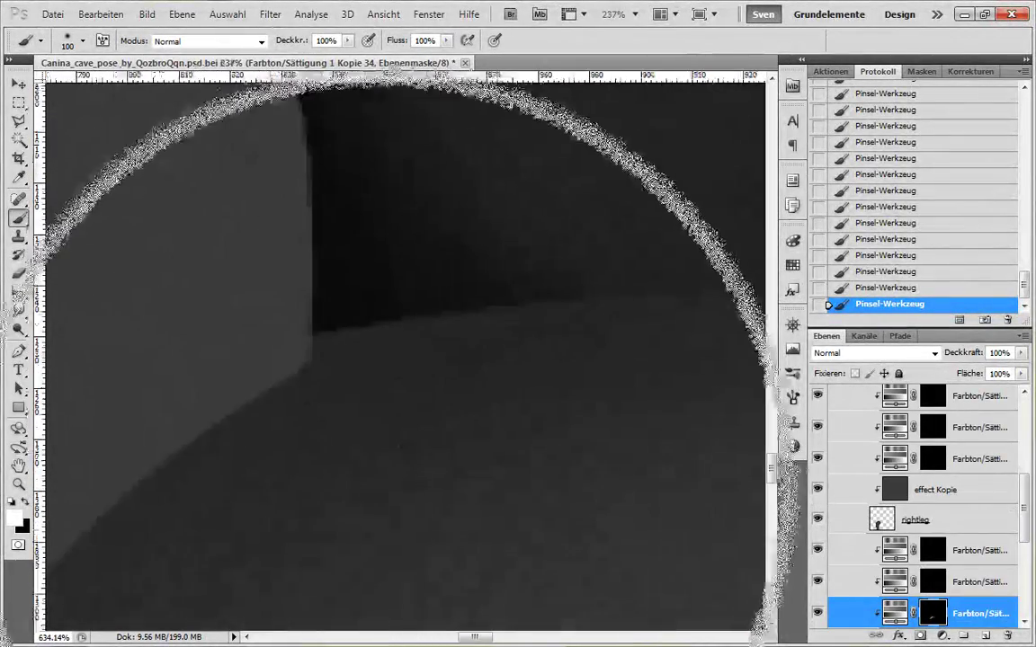
- Erase the upper edge of the leftleg layer beside the right knee with a 15 px eraser to smooth the thigh's contour
left_click_drag(1023, 511, 1023, 557)
left_click(818, 550)
left_click(818, 550)
left_click(912, 548)
key("e")
key("bracketleft")
key("bracketleft")
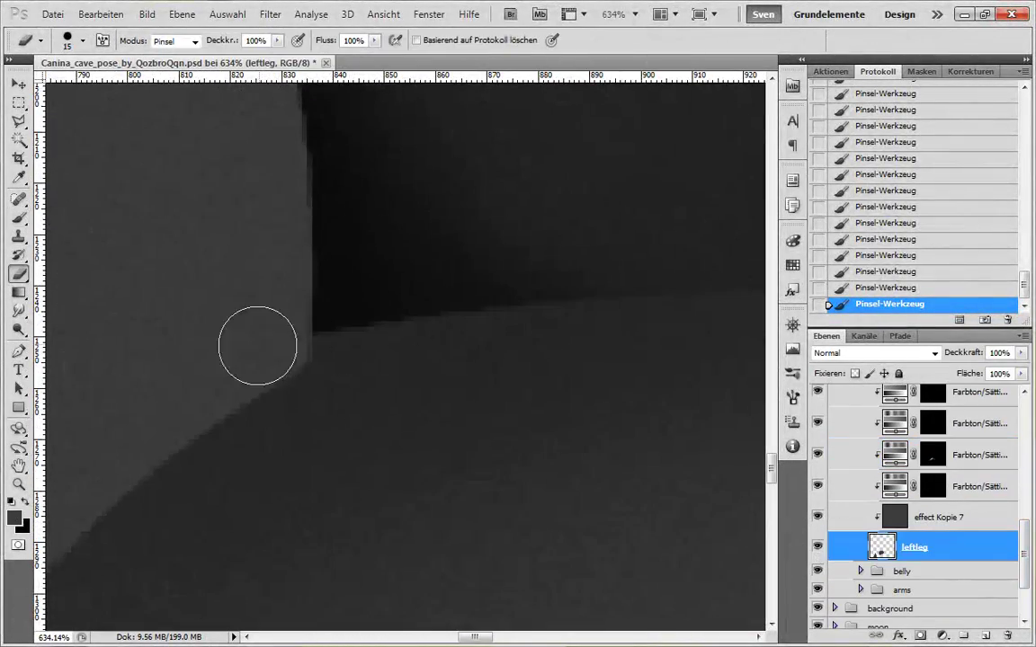
left_click_drag(341, 325, 575, 278)
key("ctrl+z")
left_click(956, 548)
mouse_move(235, 352)
left_mouse_down()
mouse_move(446, 275)
mouse_move(155, 393)
left_mouse_up()
left_click_drag(155, 393, 558, 259)
- Expand the belly group, select the belly layer, and try erasing its lower corner between the knee and thigh
left_click(816, 550)
mouse_move(1026, 469)
left_mouse_down()
mouse_move(1026, 442)
mouse_move(1024, 540)
left_mouse_up()
left_click(861, 525)
left_click(860, 546)
left_click(971, 578)
left_click(318, 378)
key("ctrl+z")
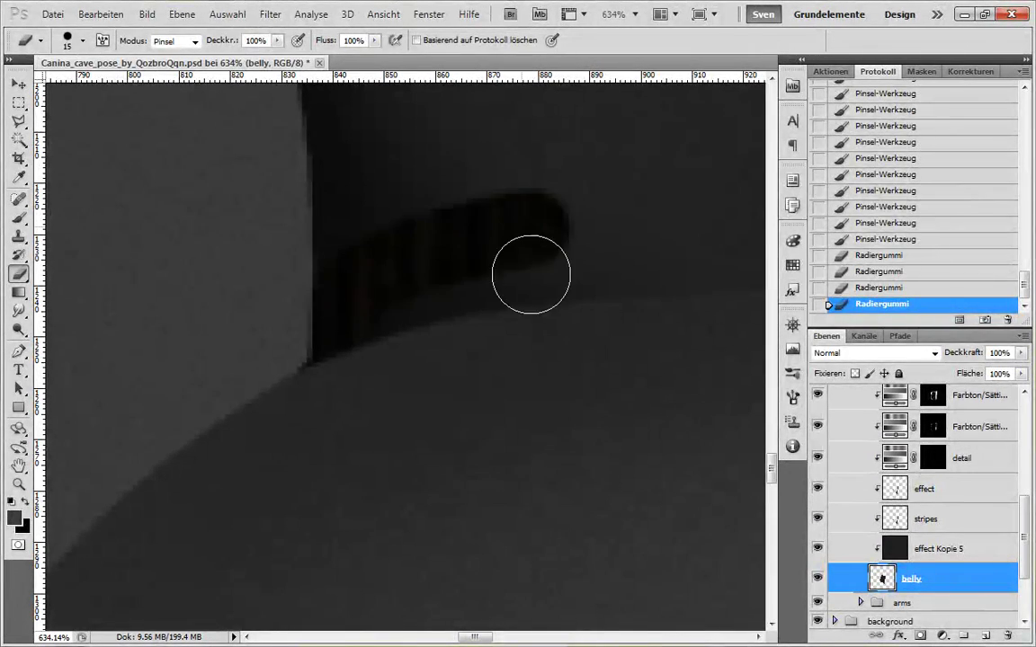
- Hide the layers clipped above the belly layer and fill the dark gap at its lower corner with the matching dark grey
key("b")
scroll(1001, 530, "up", 3)
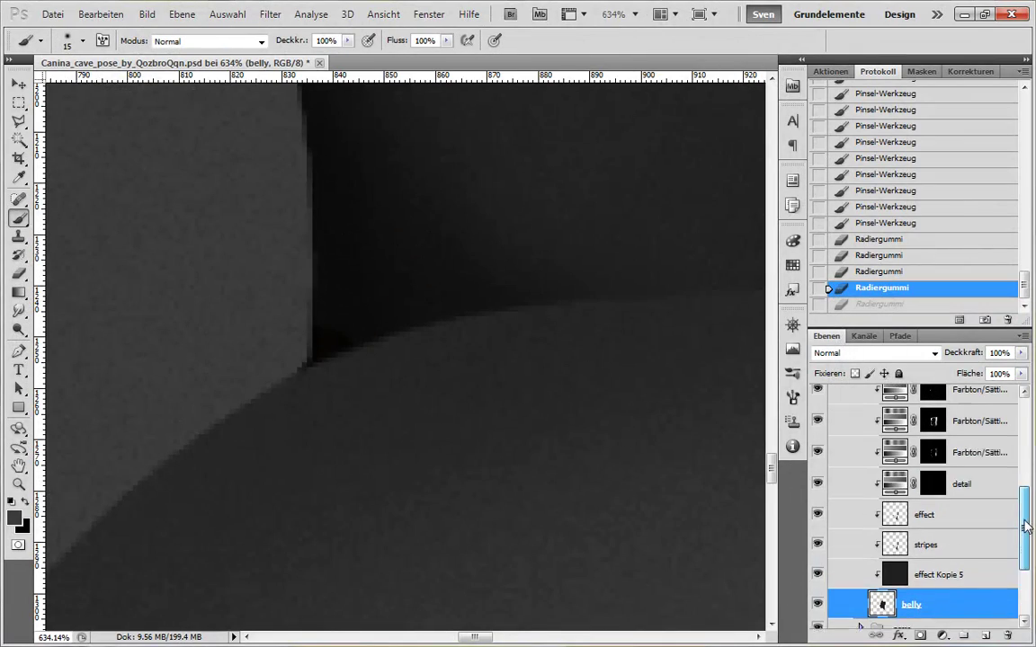
left_click(900, 588)
left_click_drag(817, 613, 820, 430)
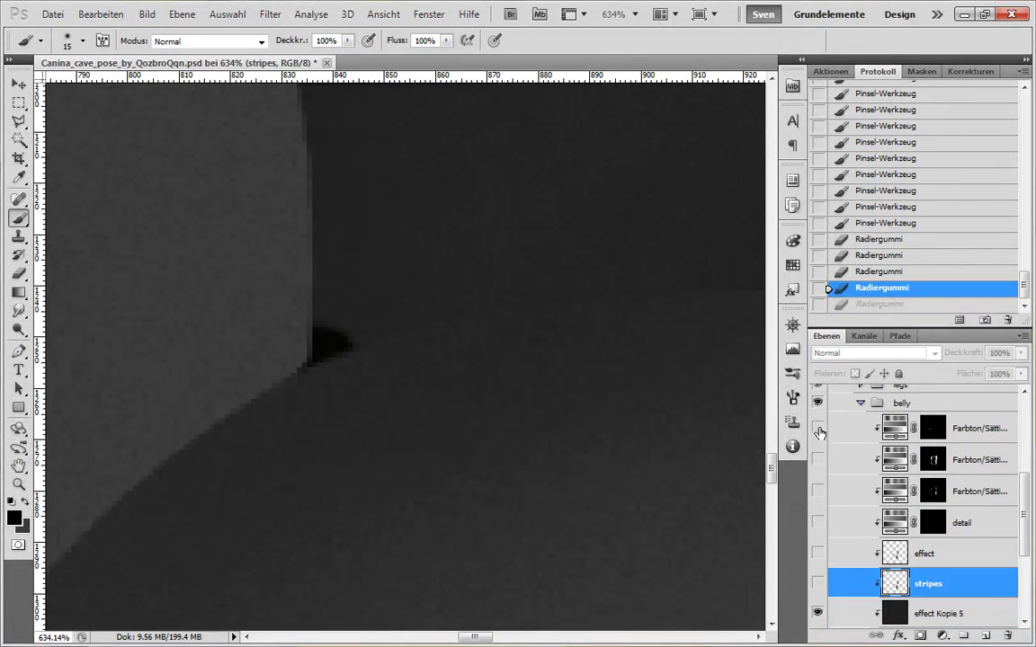
scroll(921, 448, "down", 2)
left_click(917, 584)
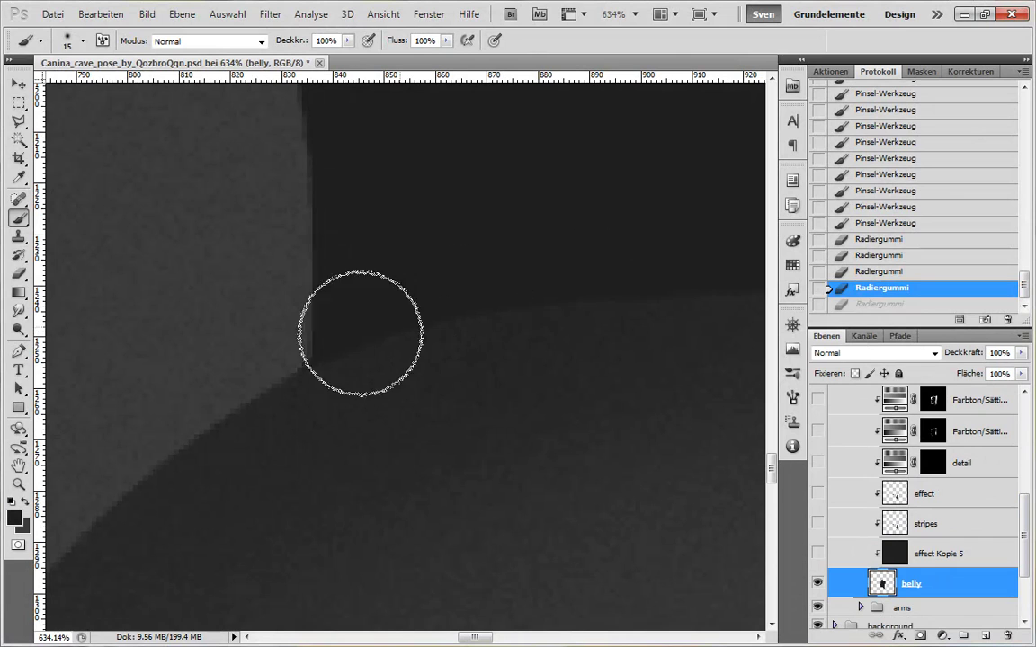
left_click(360, 333)
- Show all the hidden shading, detail, effect and stripes layers of the belly group again
left_click_drag(817, 554, 818, 401)
left_click(1024, 393)
left_click(1025, 393)
left_click(817, 428)
left_click_drag(586, 540, 547, 527)
left_click_drag(368, 440, 443, 441)
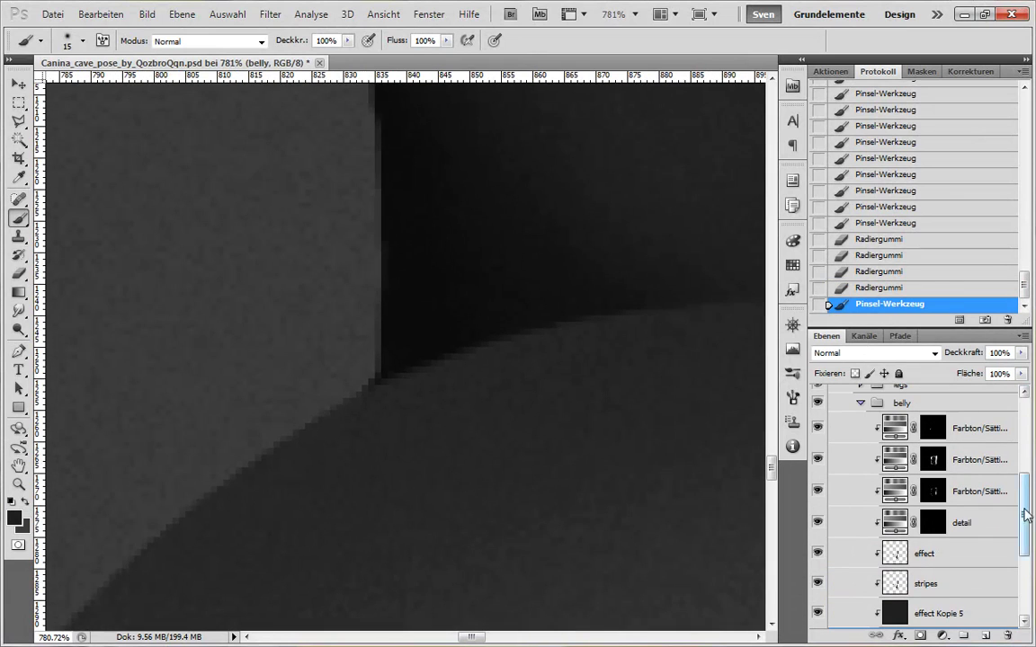
- Select the rightleg layer and retouch the knee's corner against the thigh with the brush reduced to 3 px
left_click(862, 457)
left_click_drag(1026, 515, 1025, 495)
left_click(926, 524)
key("[")
key("[")
key("[")
key("[")
key("[")
key("[")
key("[")
key("[")
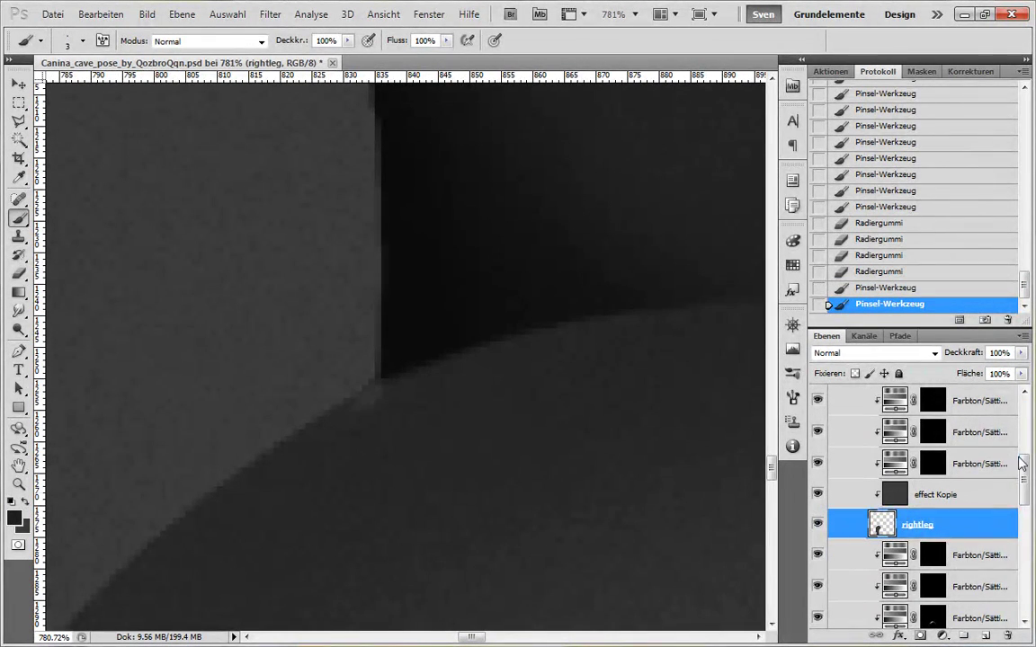
- Clean up the right knee's corner pixels by alternating eraser and brush, and save the document
key("e")
left_click(421, 392)
key("b")
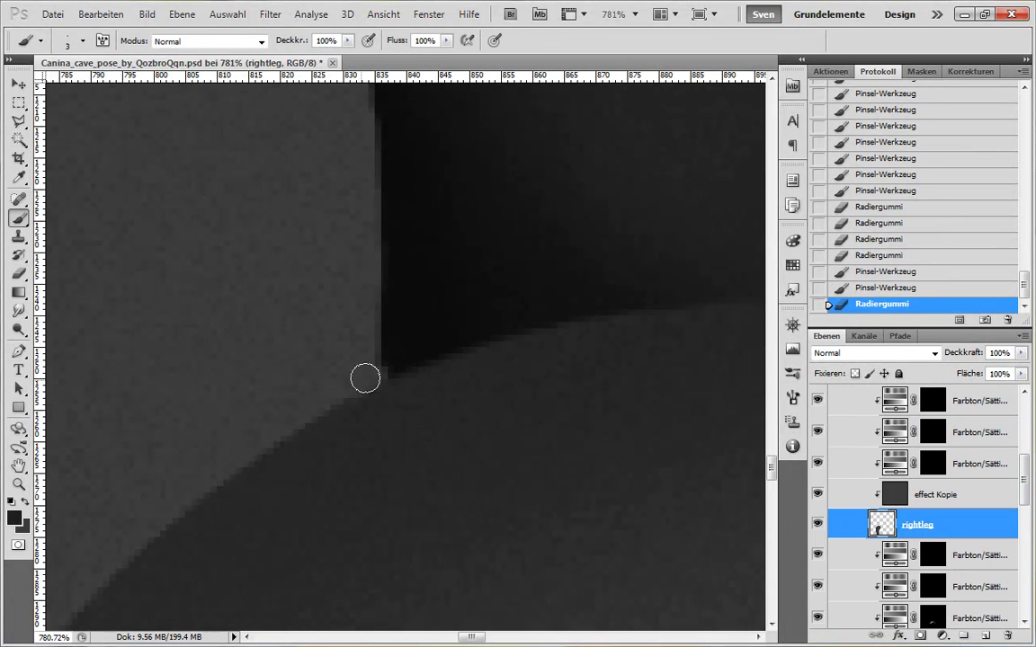
left_click_drag(365, 377, 377, 370)
key("e")
left_click(431, 367)
left_click(372, 436)
scroll(379, 441, "down", 5)
left_click_drag(486, 520, 347, 481)
key("ctrl+s")
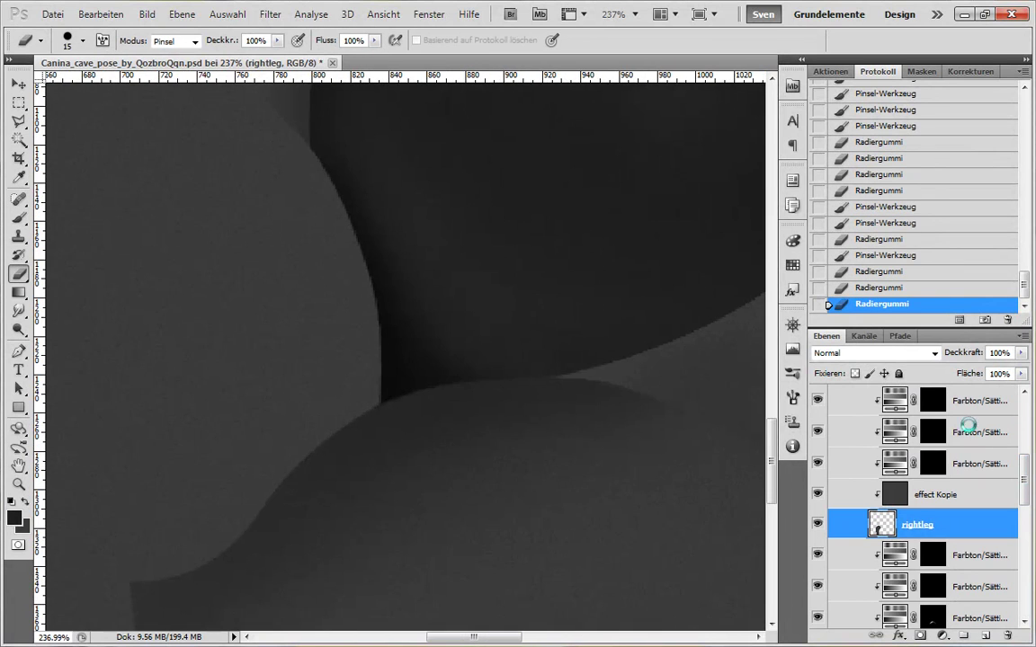
- Paint white on the left leg's Hue/Saturation 1 copy 34 mask with an 80 px brush to darken the thigh below the hip
scroll(965, 467, "down", 3)
left_click(964, 488)
left_click_drag(612, 600, 306, 615)
key("x")
right_click(439, 501)
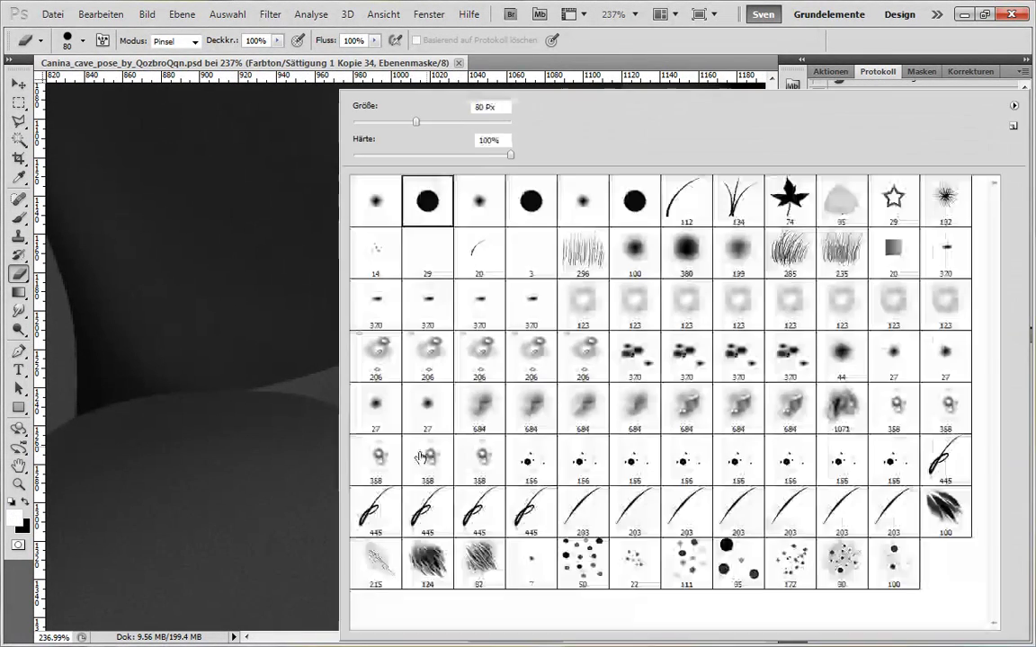
key("Return")
key("b")
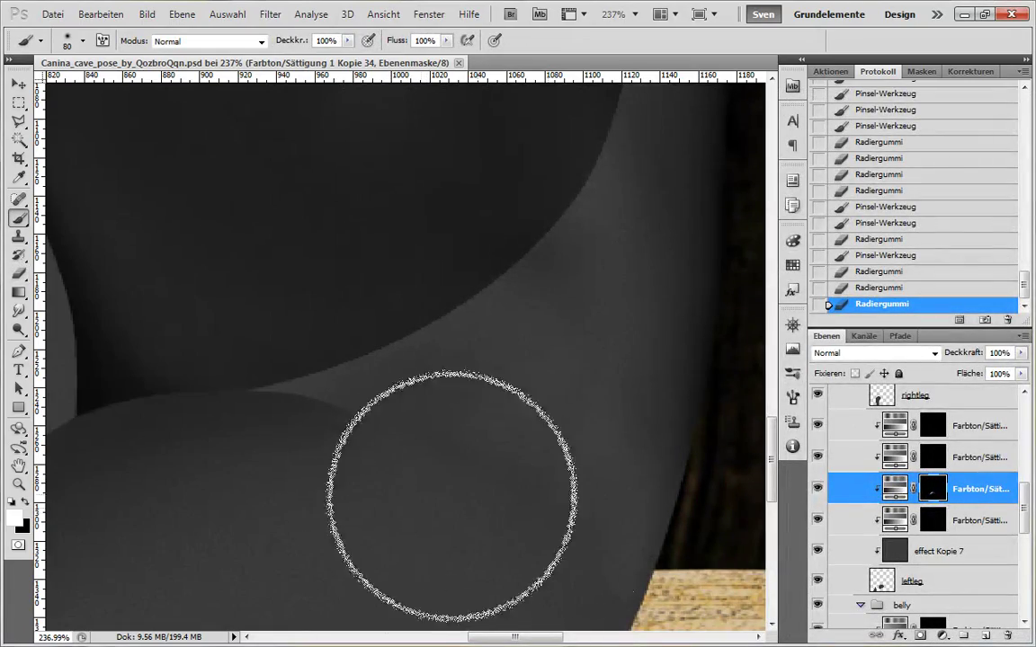
left_click_drag(458, 552, 497, 516)
left_click_drag(476, 490, 395, 454)
left_click_drag(427, 468, 522, 506)
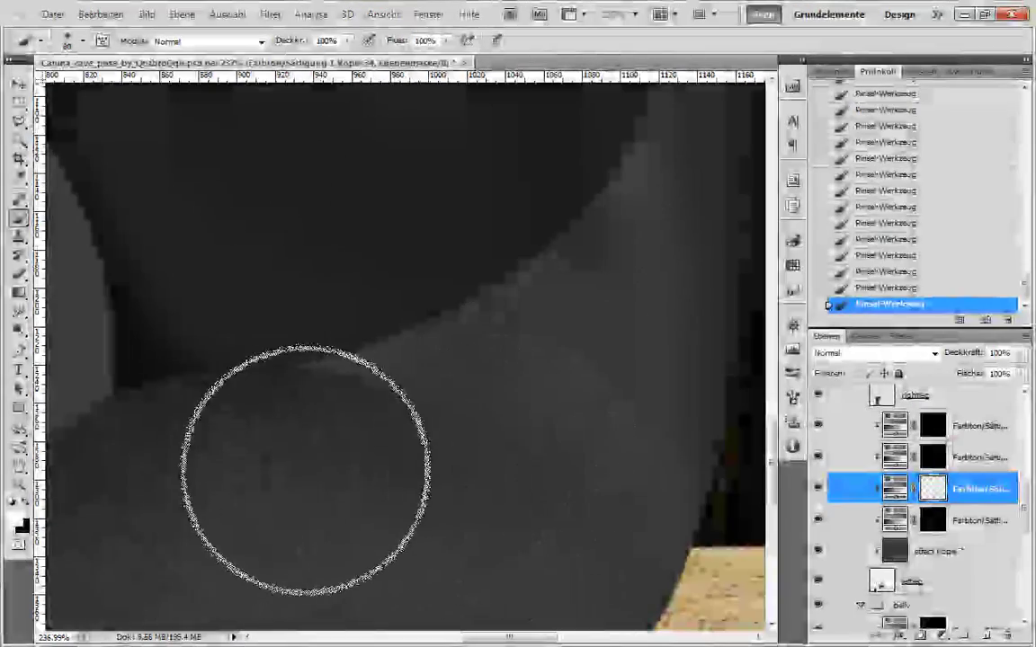
- Build up the shadow on the left thigh beside the right knee, alternating white and black on the mask
scroll(398, 520, "down", 4)
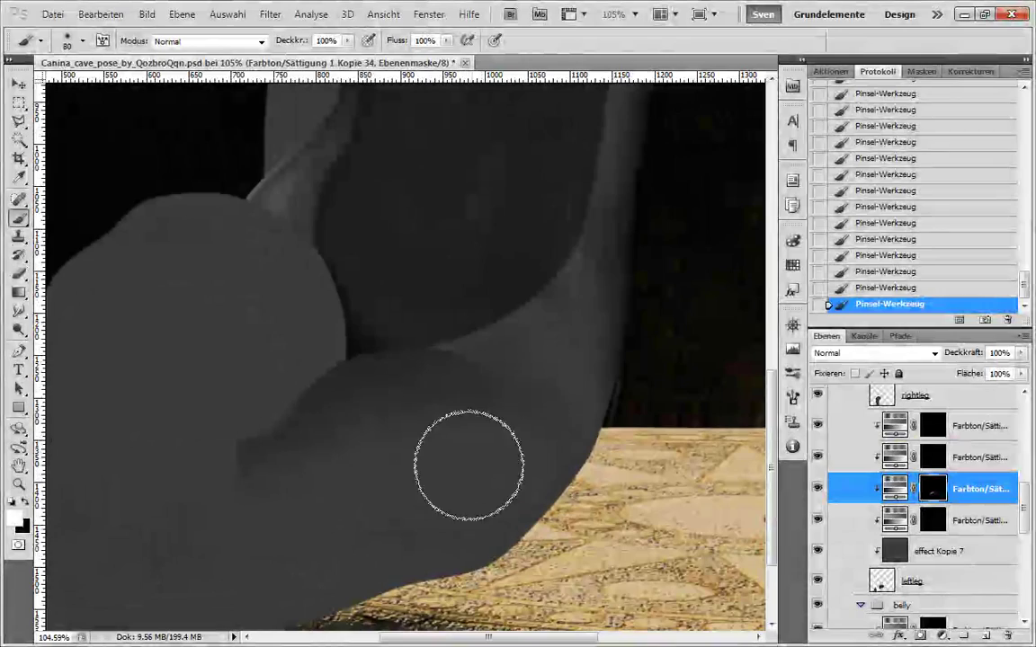
mouse_move(310, 445)
left_mouse_down()
mouse_move(457, 418)
mouse_move(303, 440)
mouse_move(410, 385)
left_mouse_up()
left_click(831, 289)
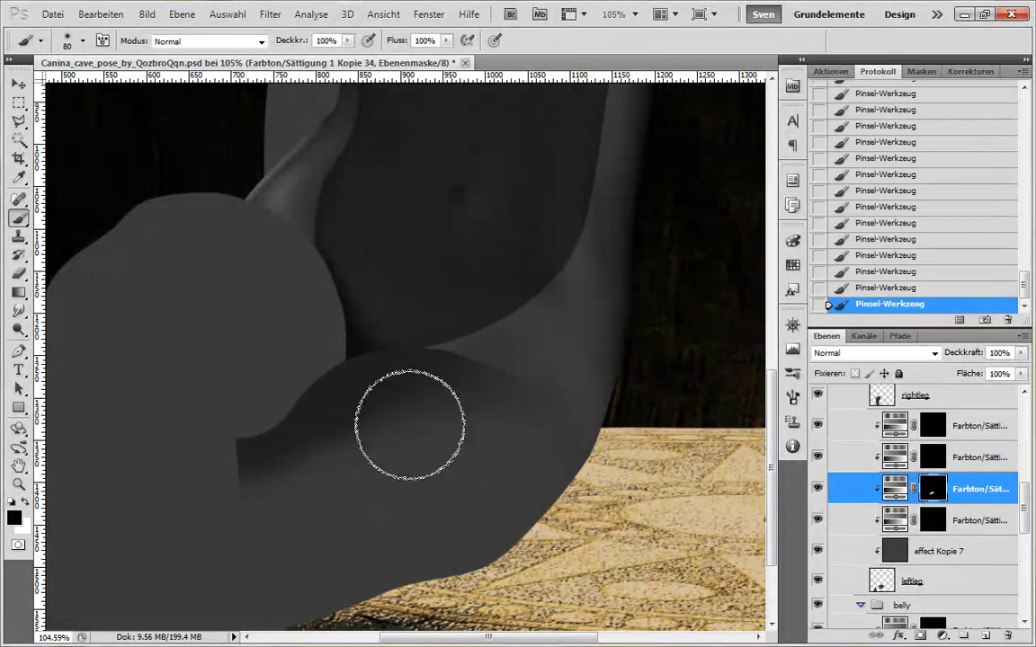
left_click_drag(489, 417, 488, 498)
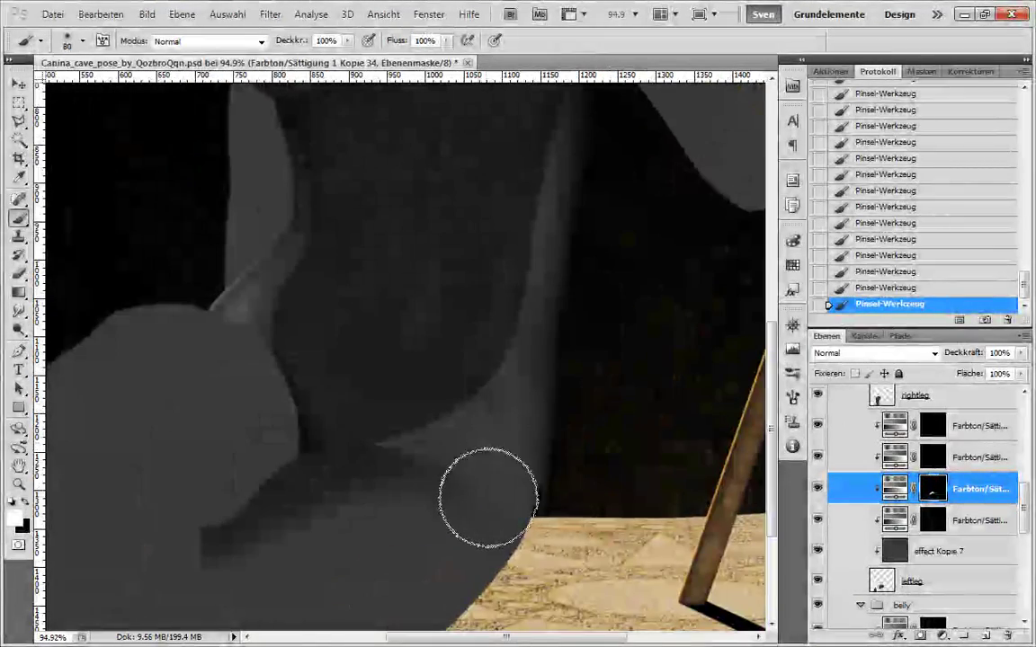
left_click_drag(389, 544, 469, 543)
key("x")
left_click_drag(242, 516, 439, 415)
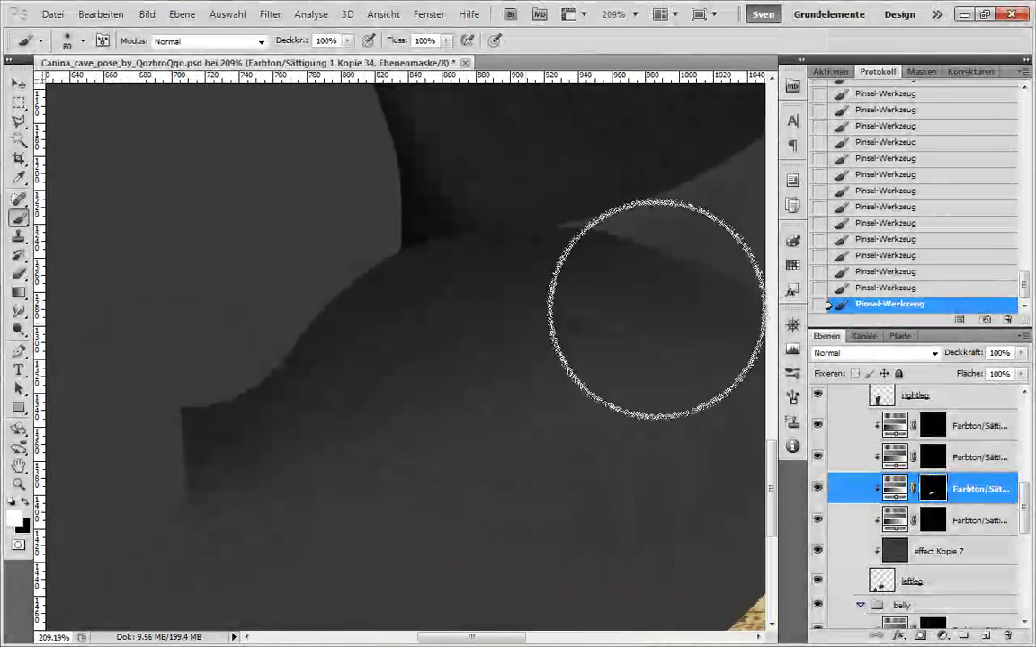
- Deepen the thigh's shadow below the knee and belly, and blend it out toward the hip with black
mouse_move(169, 427)
left_mouse_down()
mouse_move(457, 222)
mouse_move(366, 312)
left_mouse_up()
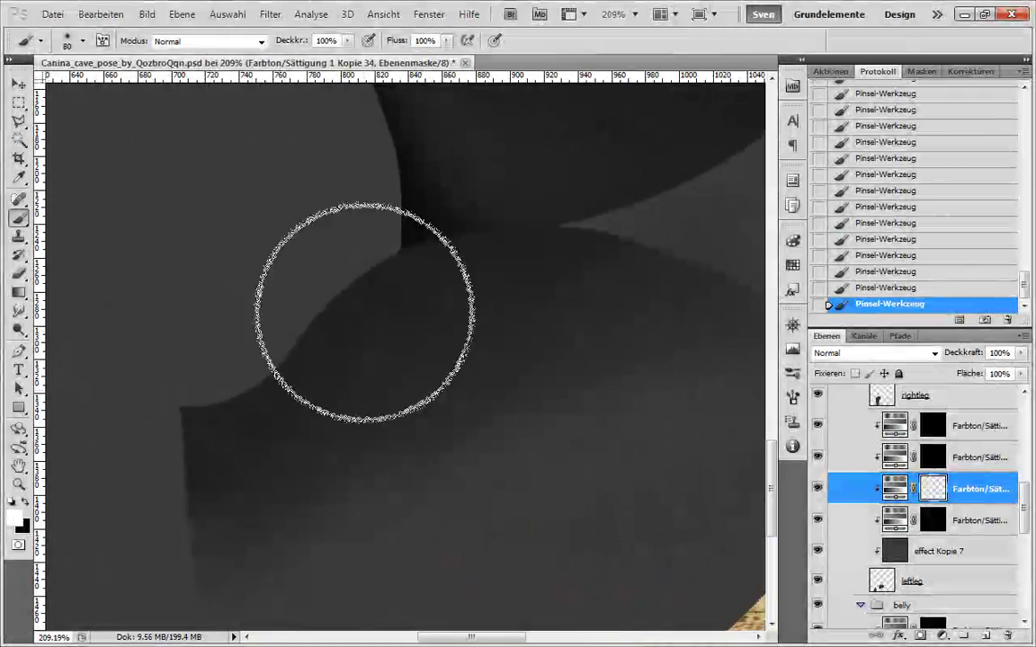
left_click_drag(641, 290, 425, 374)
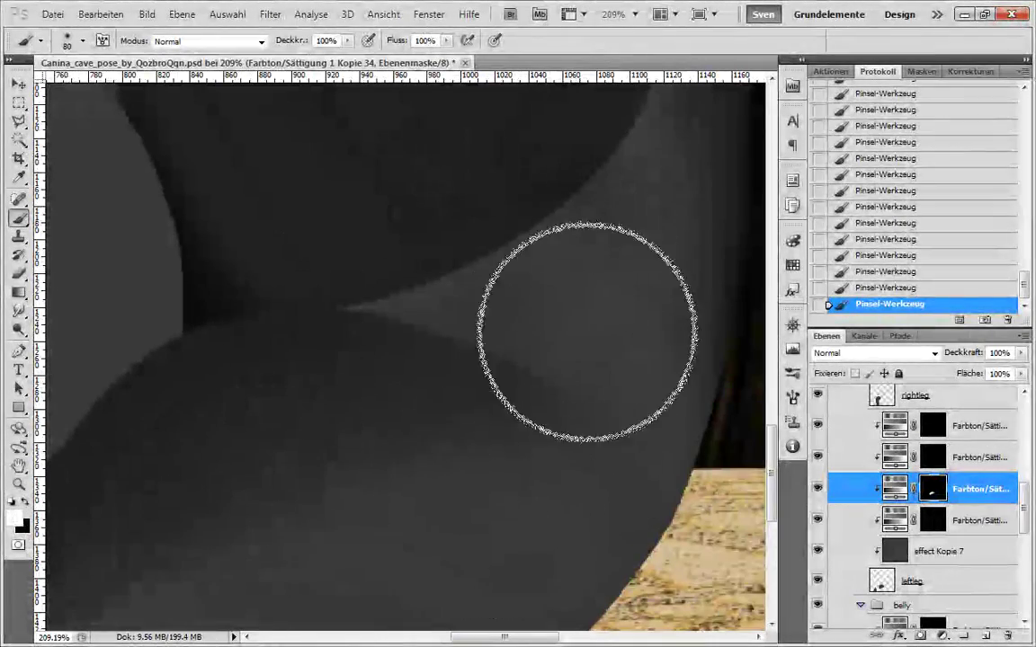
key("x")
left_click_drag(657, 469, 617, 410)
key("x")
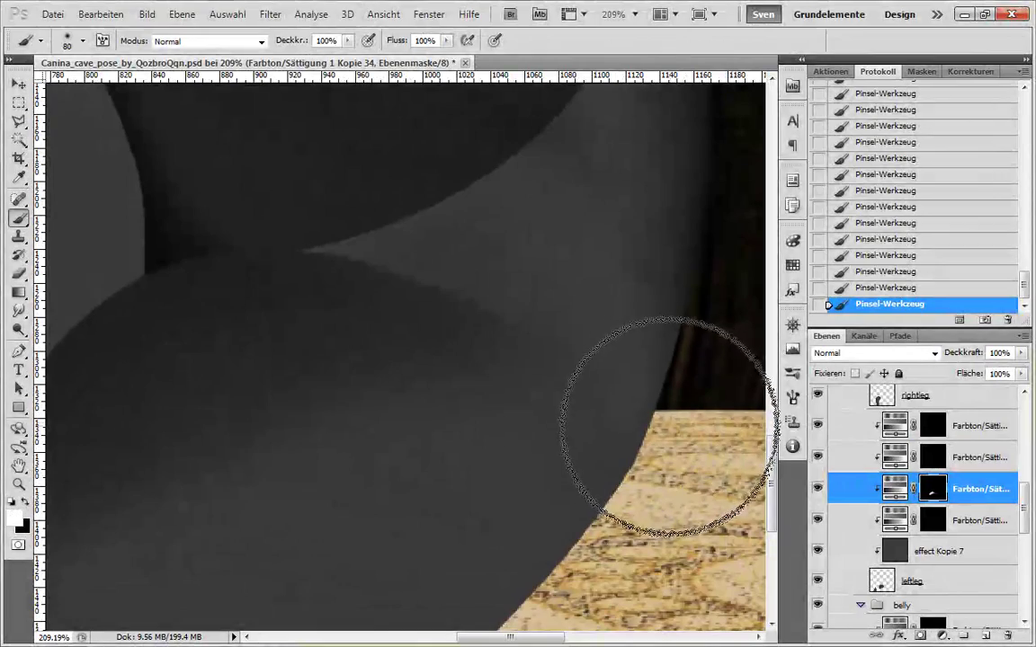
- Select the belly group's Hue/Saturation 1 copy 30 mask, reduce the brush, and paint white along the crease between thigh and hip
left_click_drag(1023, 521, 1026, 571)
left_click(976, 471)
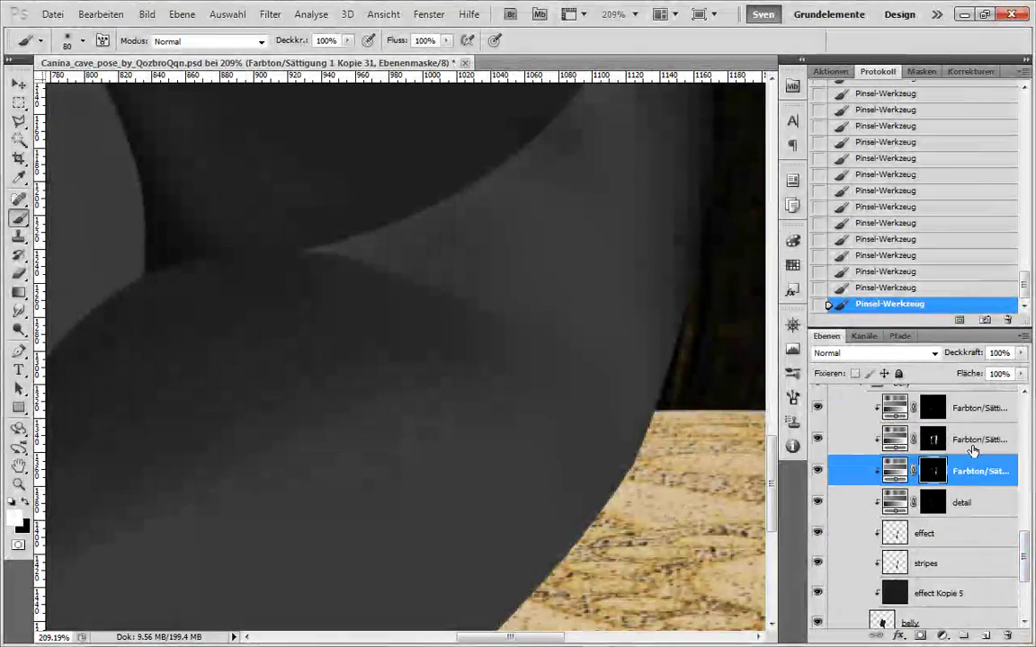
left_click(974, 441)
key("x")
key("x")
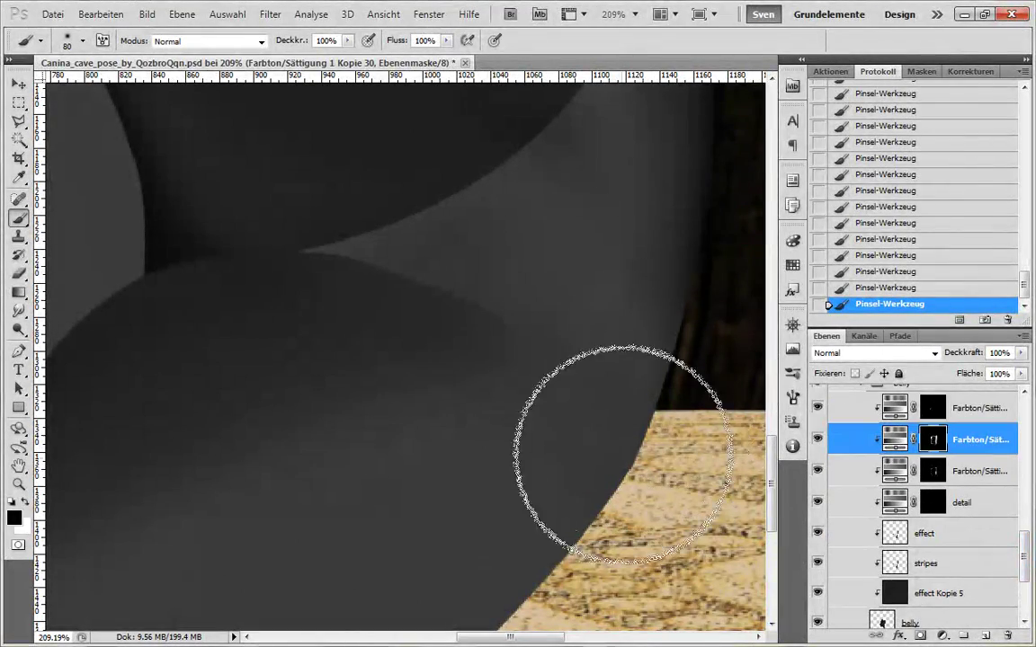
key("bracketleft")
key("bracketleft")
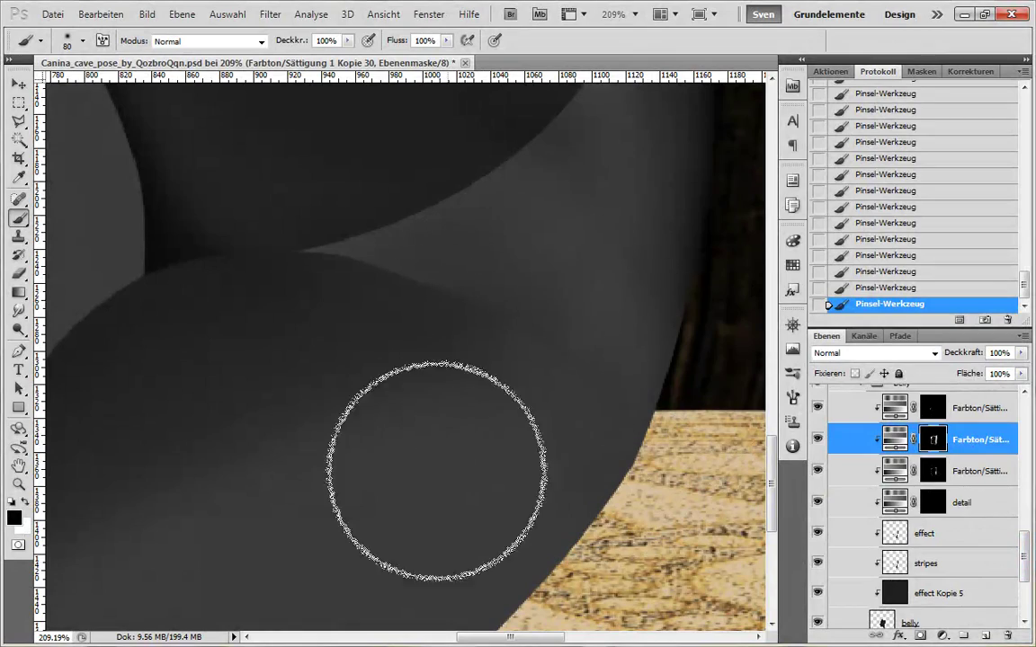
key("x")
mouse_move(572, 436)
left_mouse_down()
mouse_move(531, 493)
mouse_move(472, 449)
mouse_move(574, 430)
left_mouse_up()
left_click_drag(501, 474, 524, 419)
- Soften the crease near the outer hip with black strokes on the copy 30 mask
key("x")
left_click_drag(643, 415, 633, 385)
mouse_move(556, 310)
left_mouse_down()
mouse_move(478, 267)
mouse_move(537, 317)
left_mouse_up()
key("x")
- Return to the left leg's Hue/Saturation 1 copy 34 mask and darken the thigh's underside with white, enlarging the brush to 150 px
left_click_drag(1023, 550, 1023, 505)
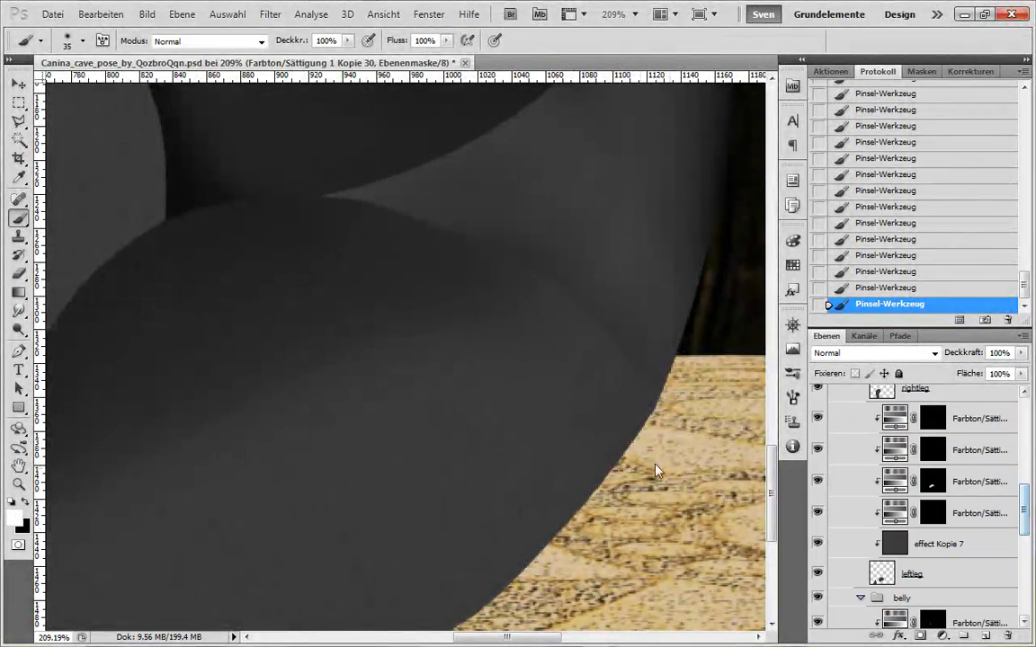
scroll(666, 481, "down", 3)
left_click(976, 480)
left_click_drag(664, 533, 631, 478)
key("]")
key("]")
key("]")
key("]")
key("]")
key("]")
key("]")
key("]")
key("]")
key("]")
key("]")
mouse_move(443, 590)
left_mouse_down()
mouse_move(485, 583)
mouse_move(363, 599)
mouse_move(553, 527)
mouse_move(411, 564)
mouse_move(591, 467)
mouse_move(523, 564)
mouse_move(641, 432)
left_mouse_up()
- Reduce the brush to 125 px, blend the thigh's shading with black and white strokes, and compare the last stroke
key("[")
key("[")
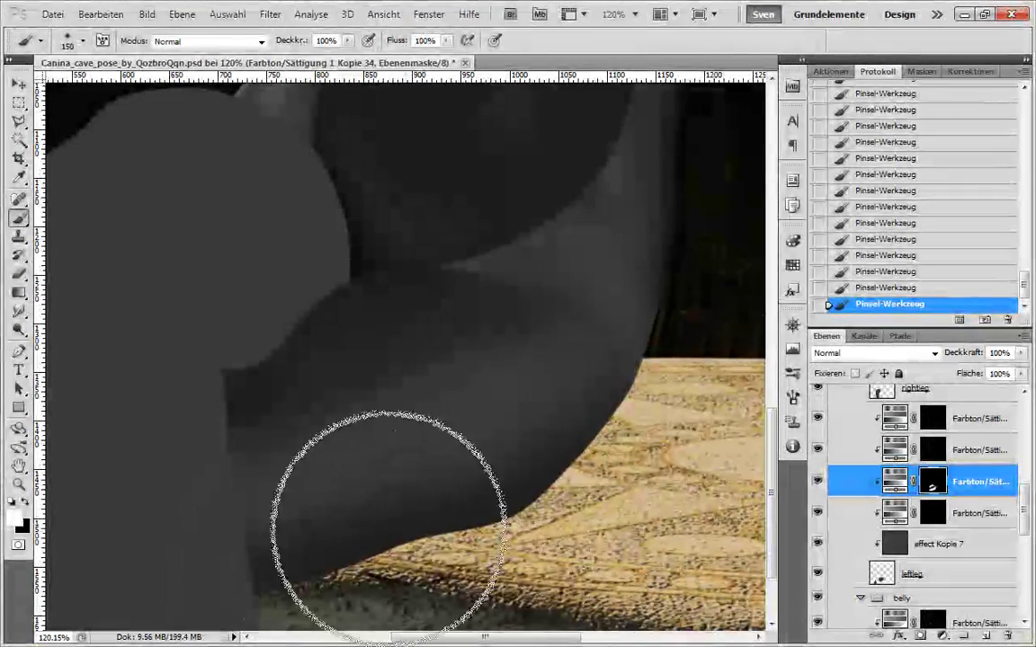
key("x")
mouse_move(402, 478)
left_mouse_down()
mouse_move(450, 551)
mouse_move(594, 467)
mouse_move(600, 483)
mouse_move(498, 578)
mouse_move(637, 428)
left_mouse_up()
key("x")
left_click_drag(519, 381, 268, 515)
key("ctrl+z")
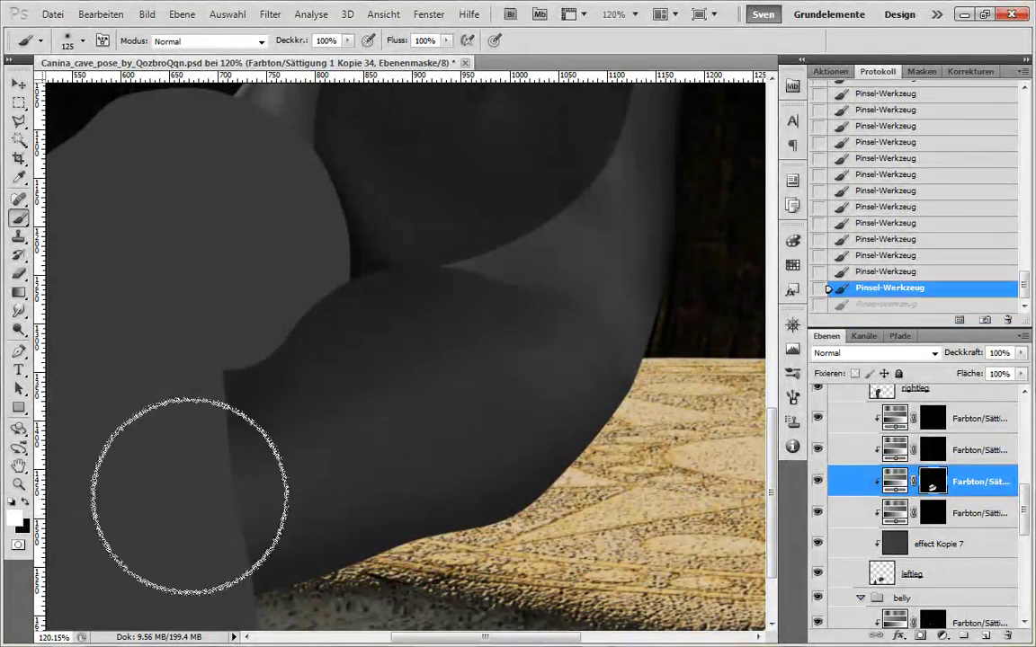
key("ctrl+z")
- Reduce the brush to 100 px and shade the left thigh where it meets the right lower leg
scroll(440, 550, "down", 5)
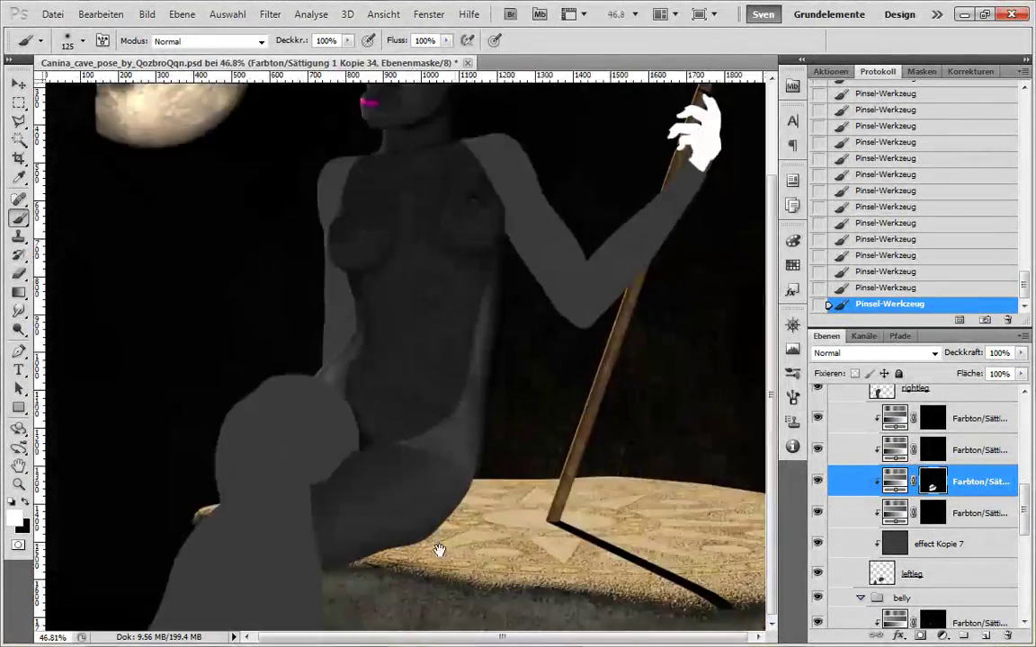
scroll(444, 551, "up", 3)
key("x")
key("bracketleft")
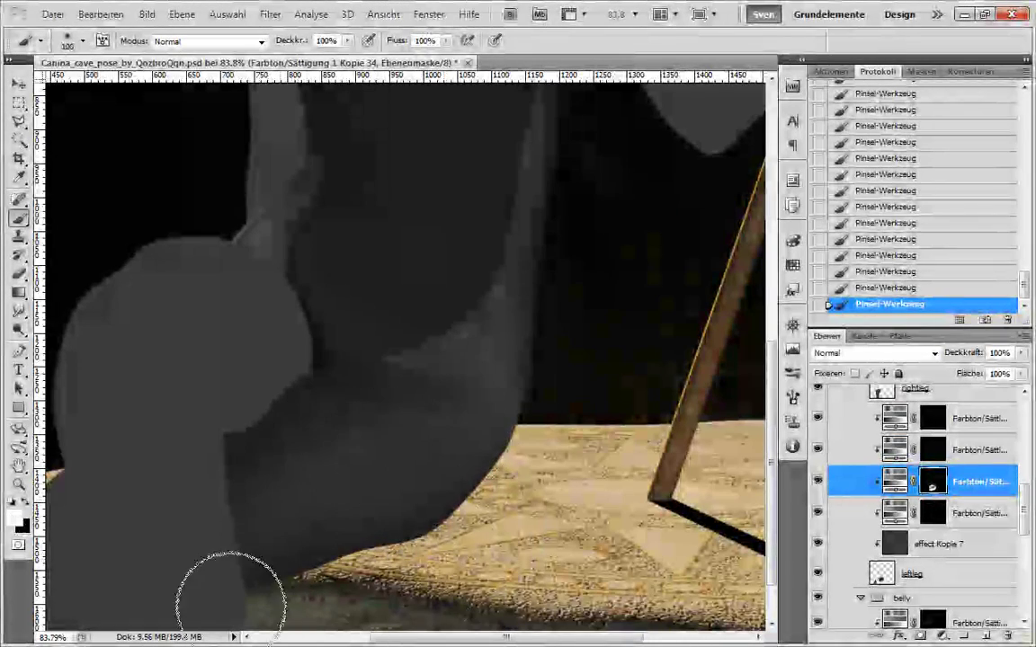
left_click_drag(265, 443, 281, 586)
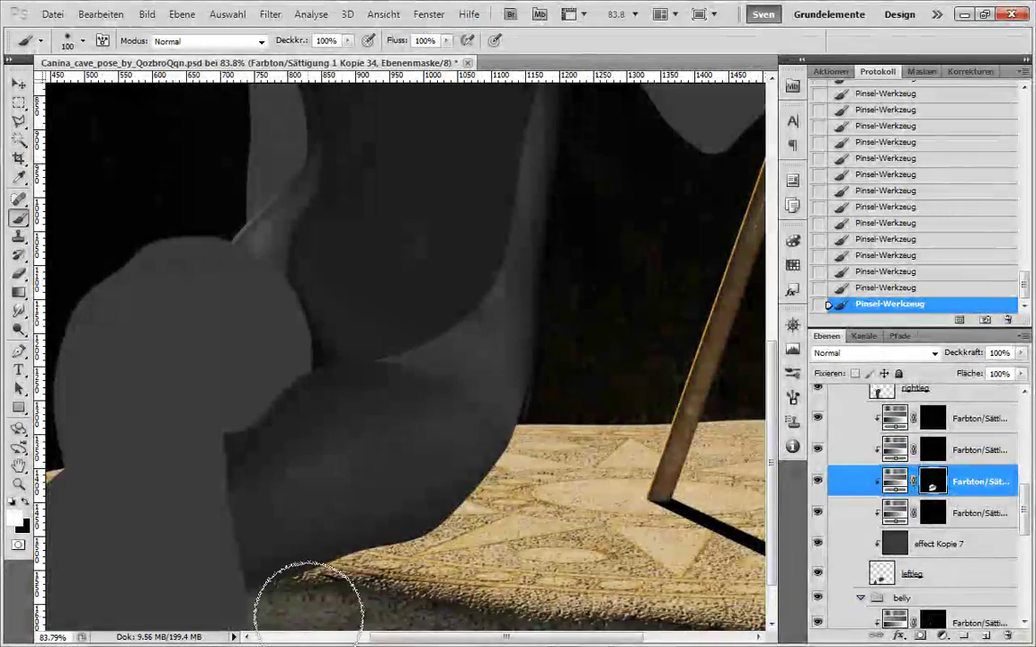
- Select the belly group's Hue/Saturation 1 copy 31 mask, enlarge the brush to 900 px, and dab white over the torso
mouse_move(1024, 509)
left_mouse_down()
mouse_move(1028, 430)
mouse_move(1026, 538)
left_mouse_up()
left_click(982, 549)
scroll(488, 381, "down", 4)
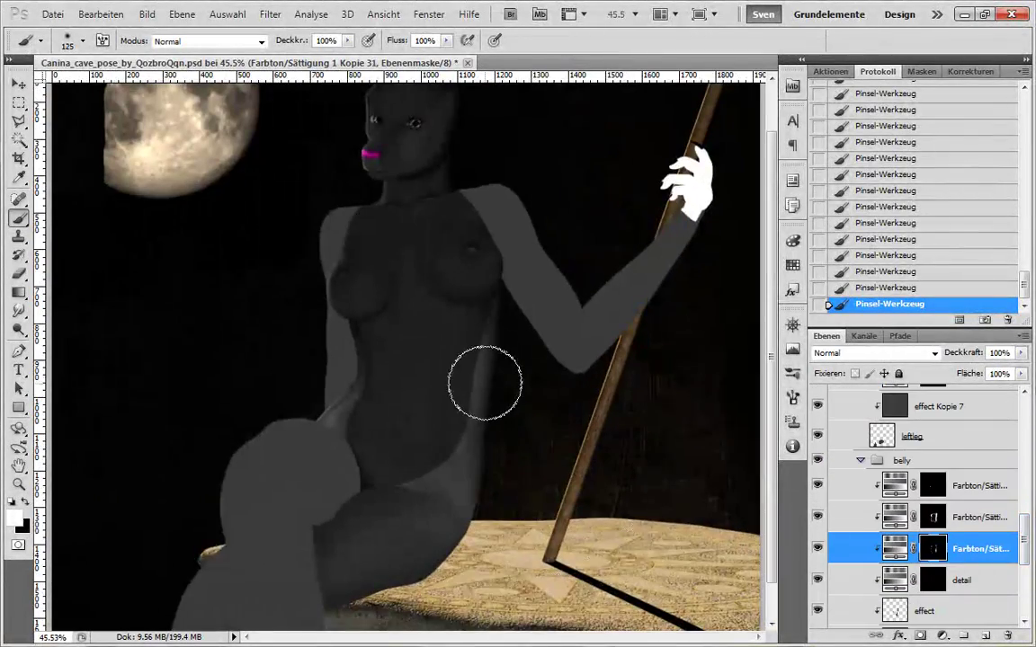
key("bracketright")
key("bracketright")
key("bracketright")
key("bracketright")
key("bracketright")
key("bracketright")
key("bracketright")
key("bracketright")
left_click(417, 401)
key("ctrl+z")
left_click(423, 398)
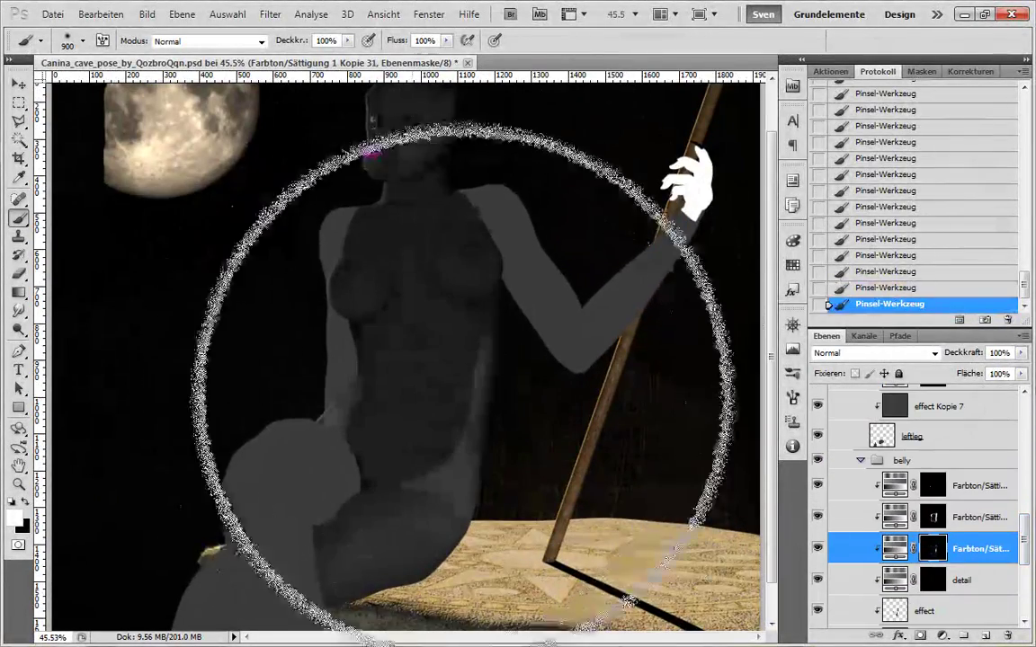
- Reduce the brush to 80 px for detail work on the torso's copy 31 mask
scroll(471, 469, "up", 3)
scroll(396, 247, "up", 6)
mouse_move(396, 248)
left_mouse_down()
mouse_move(397, 352)
mouse_move(423, 434)
left_mouse_up()
key("bracketleft")
key("bracketleft")
key("bracketleft")
key("bracketleft")
key("bracketleft")
key("bracketleft")
key("bracketleft")
key("bracketleft")
key("bracketleft")
key("bracketleft")
key("bracketleft")
key("bracketleft")
key("bracketleft")
key("bracketleft")
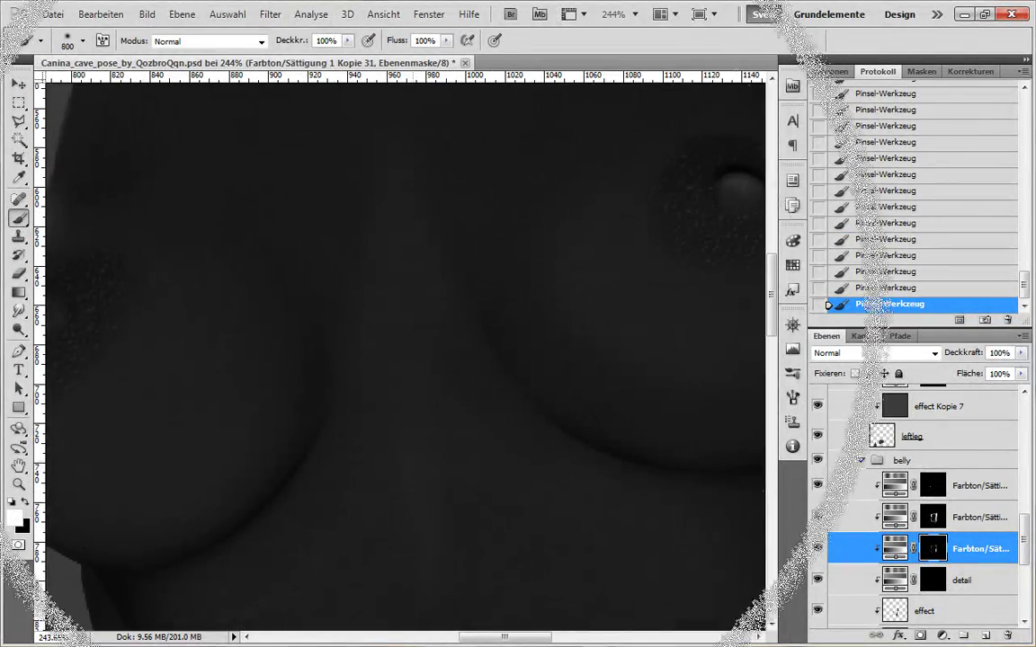
scroll(568, 363, "down", 3)
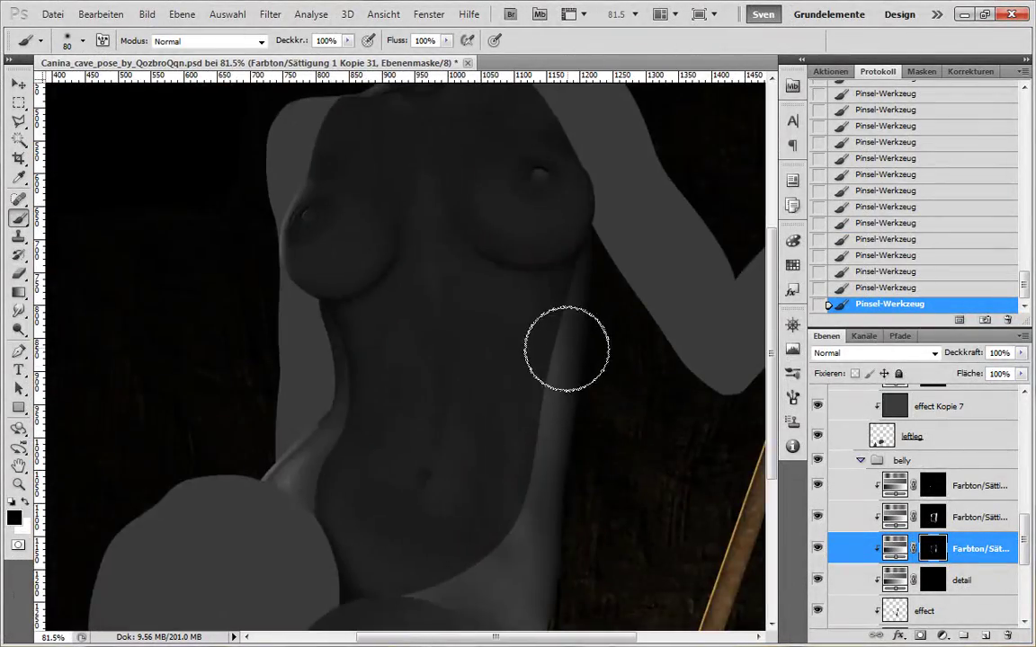
scroll(567, 347, "up", 2)
scroll(435, 238, "down", 2)
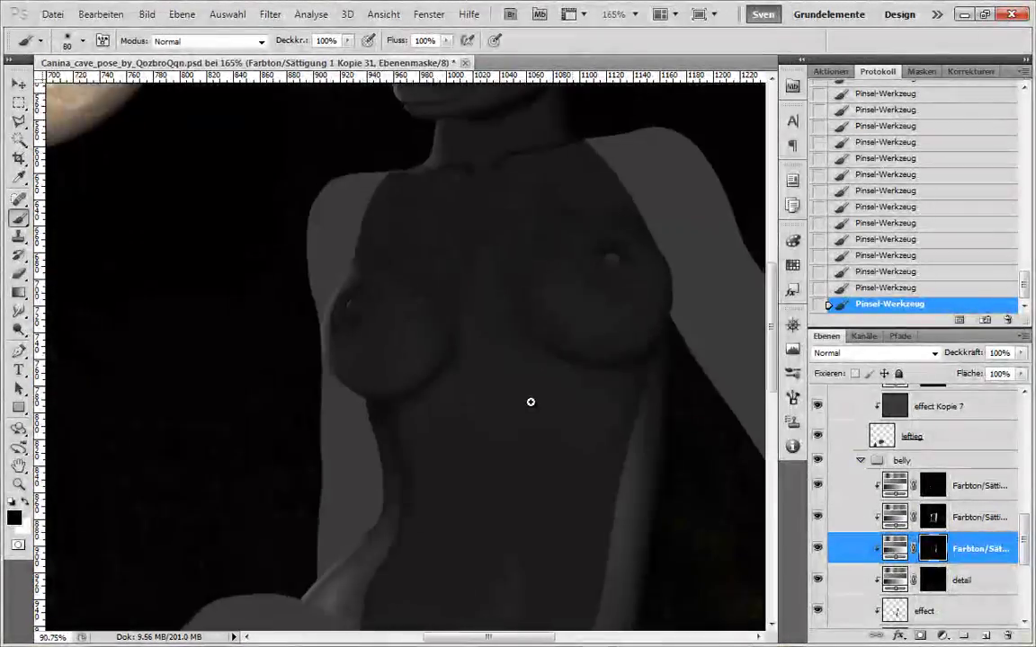
scroll(390, 208, "up", 1)
scroll(498, 428, "down", 4)
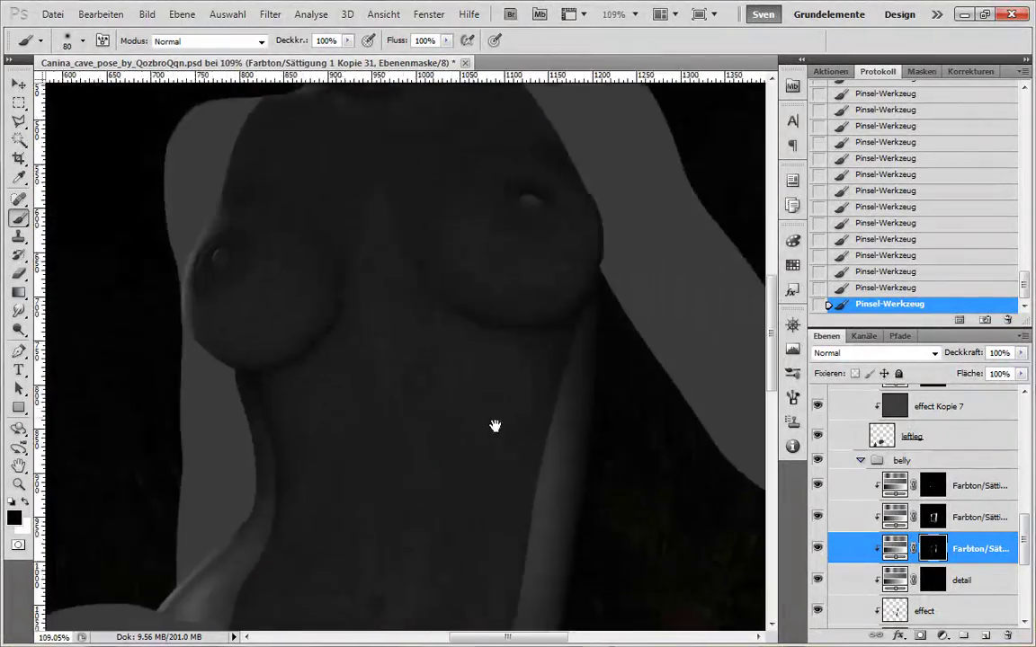
scroll(618, 469, "up", 2)
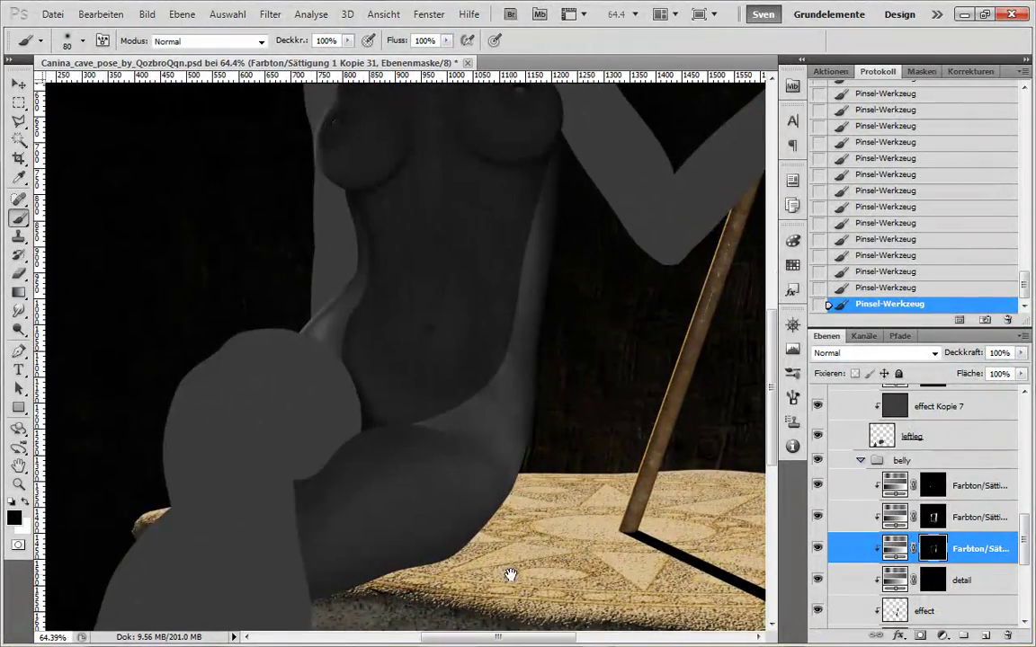
- Compare the torso's shading with and without the belly group's Hue/Saturation 1 copy 31 effect
scroll(510, 575, "up", 4)
scroll(1012, 540, "down", 3)
scroll(1007, 544, "up", 3)
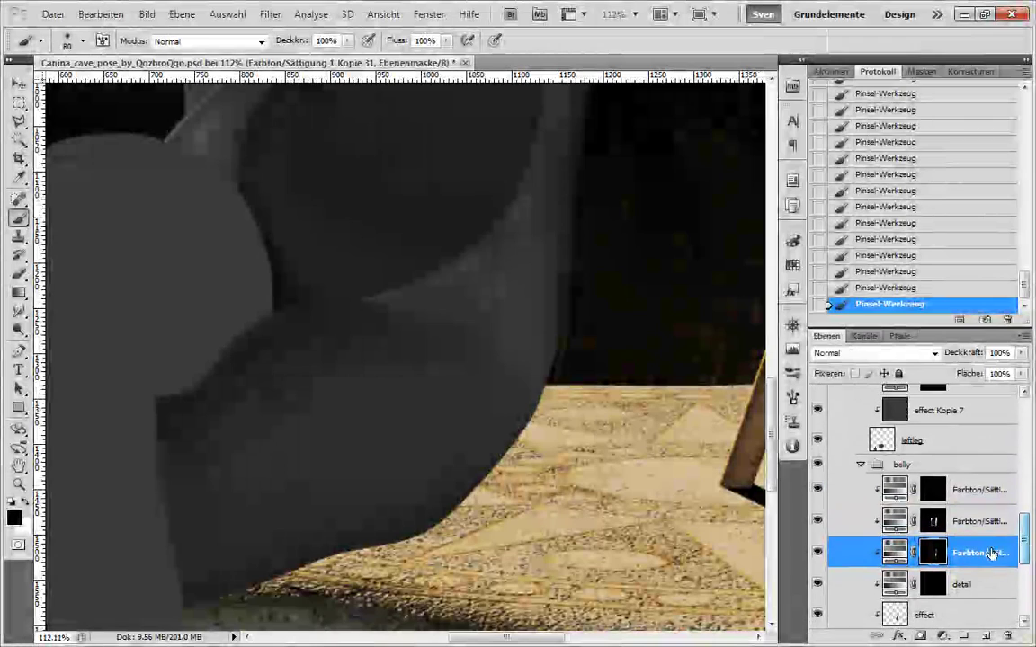
left_click(817, 555)
left_click(817, 554)
- Select the left leg's Hue/Saturation 1 copy 34 mask and step back through the recent brush strokes
left_click_drag(1024, 542, 1024, 501)
left_click(989, 530)
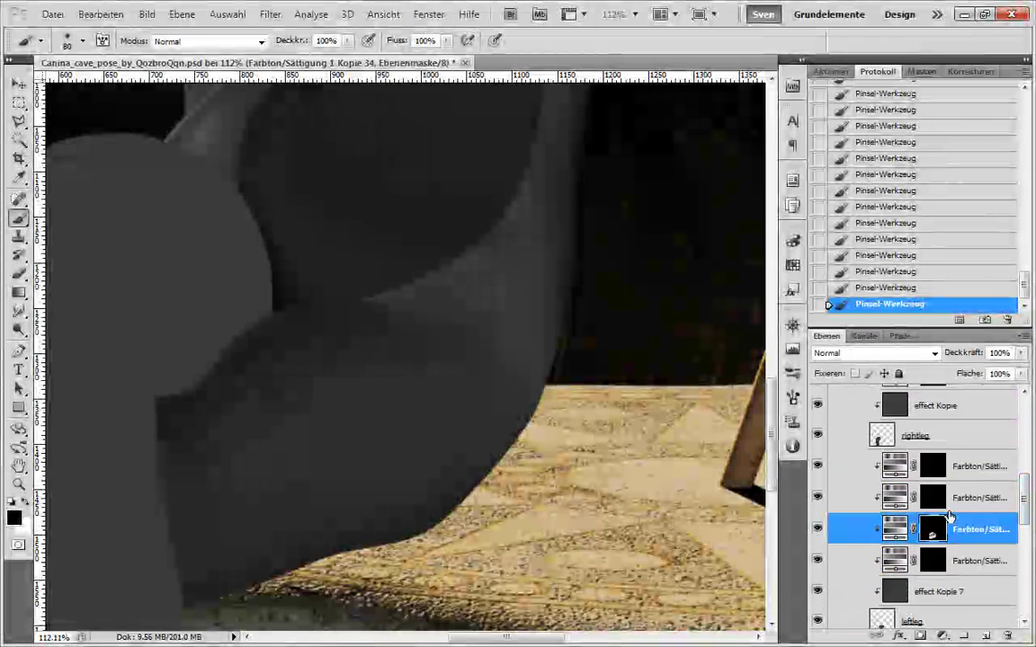
left_click(911, 288)
left_click(913, 222)
left_click(914, 190)
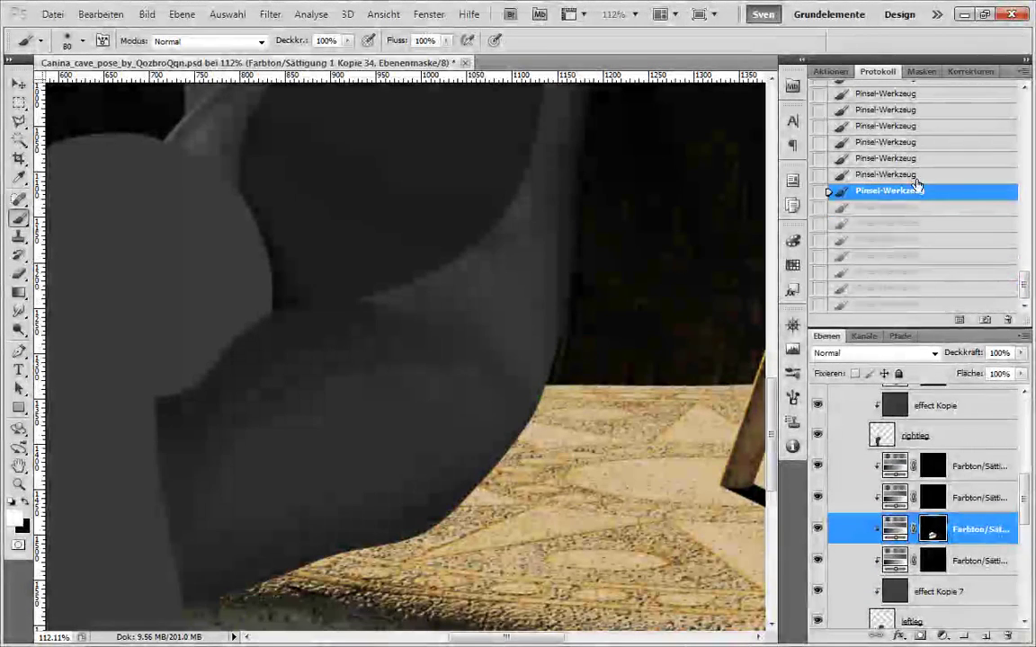
left_click(913, 159)
left_click(914, 175)
- Try shading the hip on the belly group's Hue/Saturation 1 copy 30 mask, switching from a 45 px black brush to 250 px white
left_click(973, 584)
key("ctrl+z")
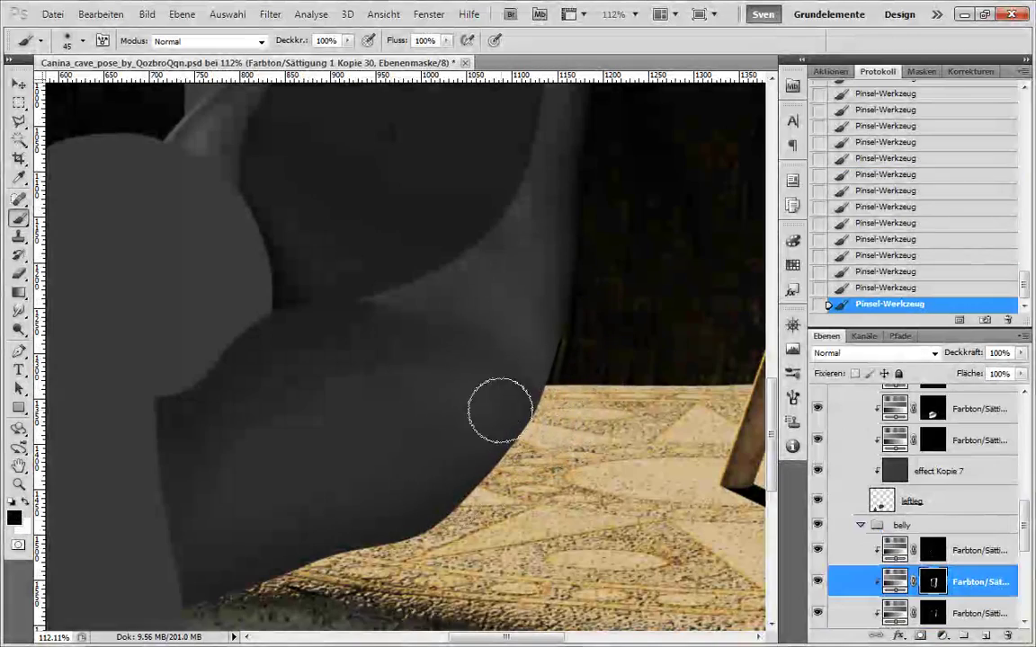
mouse_move(481, 423)
left_mouse_down()
mouse_move(456, 439)
mouse_move(397, 617)
left_mouse_up()
key("x")
key("bracketright")
key("bracketright")
key("bracketright")
key("bracketright")
key("bracketright")
key("bracketright")
key("bracketright")
key("bracketright")
key("bracketright")
key("bracketright")
key("bracketright")
left_click_drag(396, 495, 429, 520)
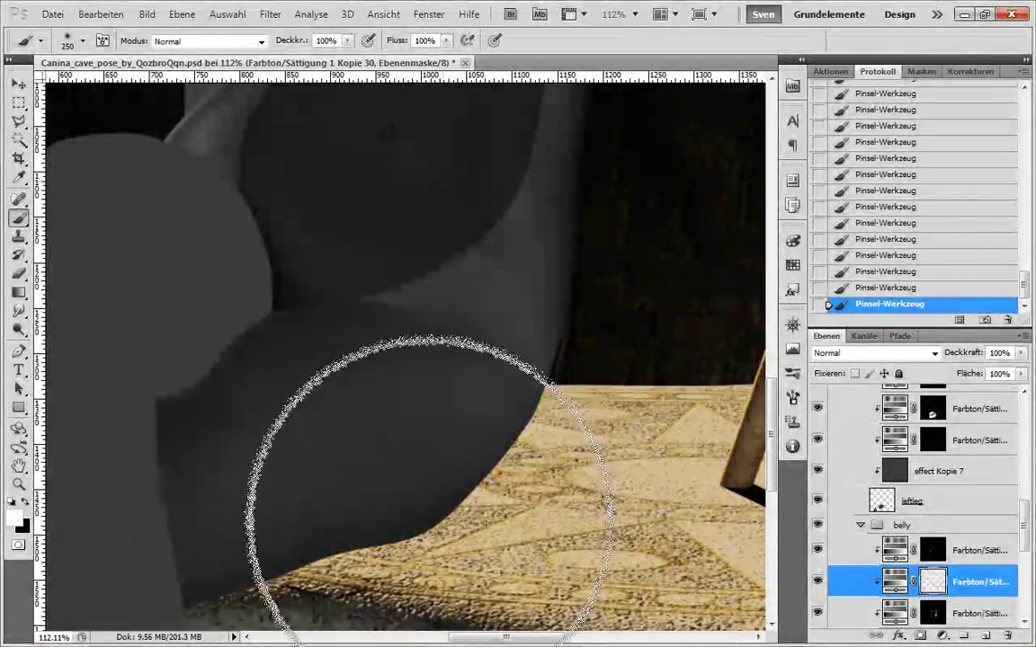
- Revert the recent run of brush strokes on the masks to an earlier history state
left_click(932, 239)
left_click(934, 207)
left_click(941, 110)
left_click(942, 94)
scroll(939, 103, "up", 4)
left_click(930, 250)
left_click(935, 201)
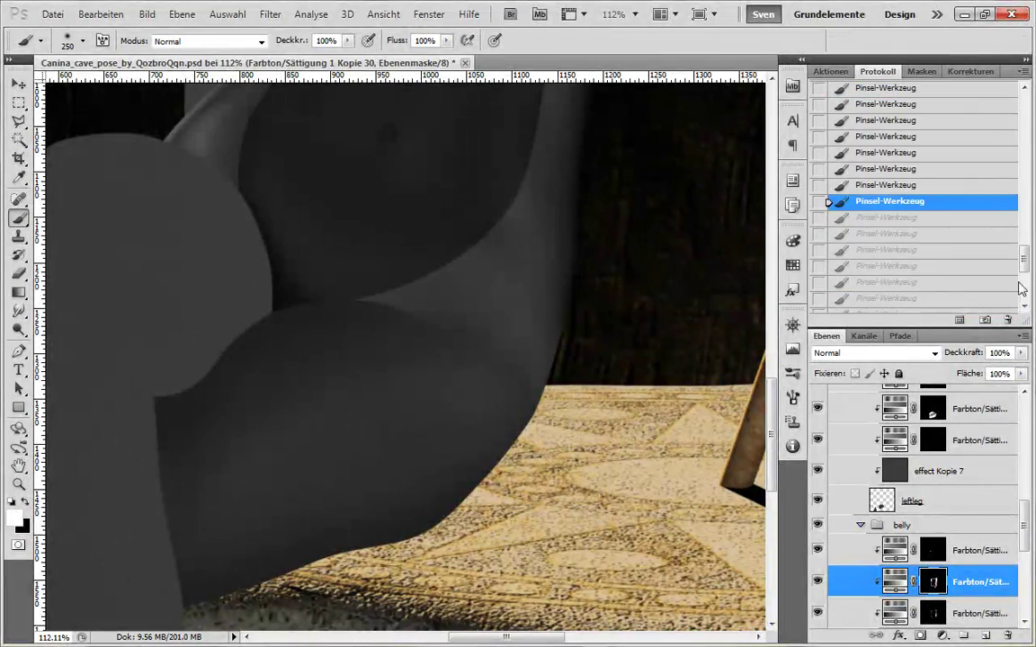
key("ctrl+alt+z")
key("ctrl+alt+z")
key("ctrl+alt+z")
key("ctrl+alt+z")
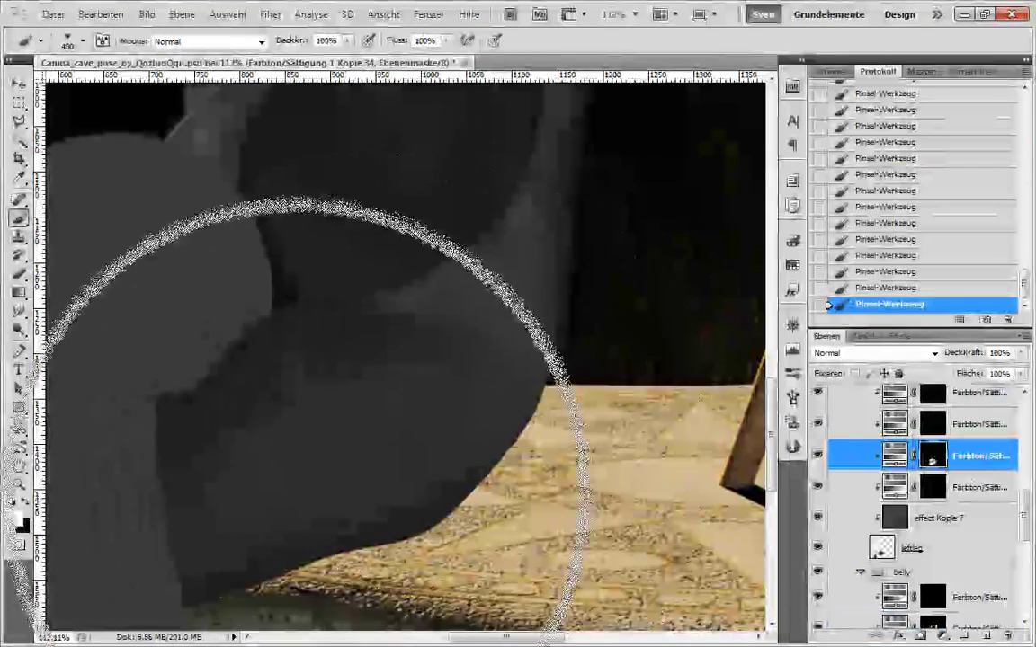
- Reduce the brush to 150 px and soften the thigh's shading on the left leg's copy 34 mask
key("bracketleft")
key("bracketleft")
key("bracketleft")
key("bracketleft")
key("bracketleft")
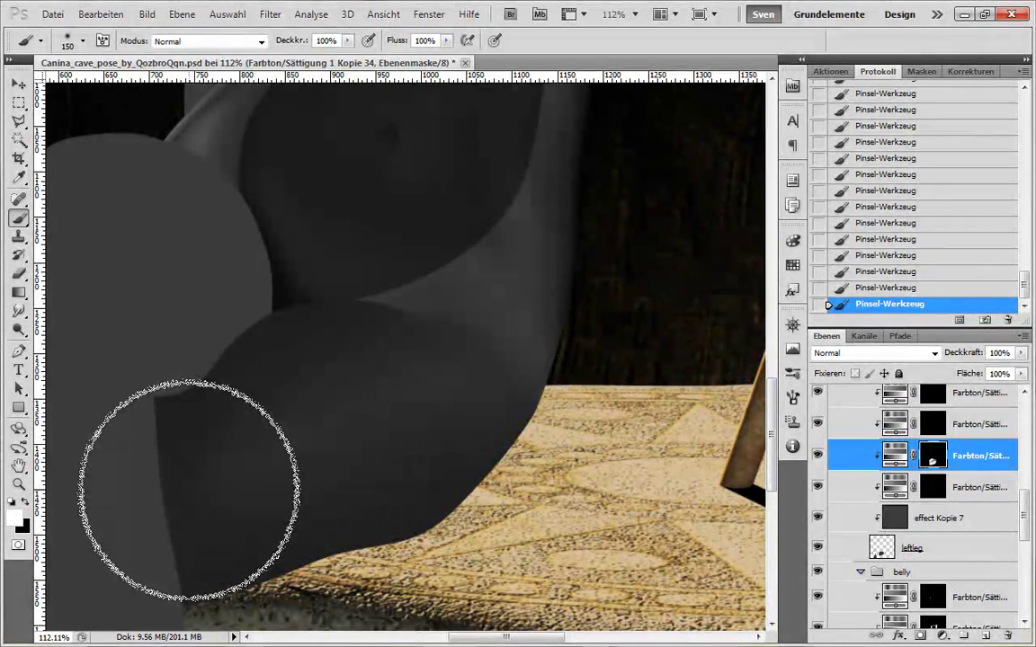
- Select the belly group's copy 30 mask, reduce the brush to 90 px, and paint white where the outer hip meets the thigh
mouse_move(1022, 533)
left_mouse_down()
mouse_move(1022, 580)
mouse_move(1022, 553)
left_mouse_up()
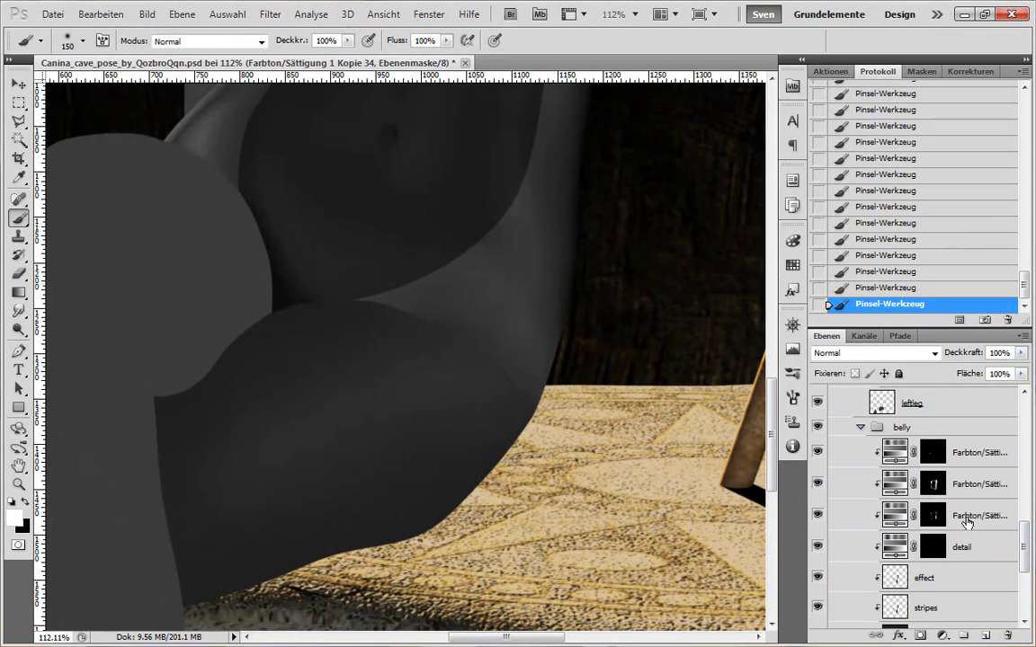
left_click(932, 484)
key("bracketleft")
key("bracketleft")
key("bracketleft")
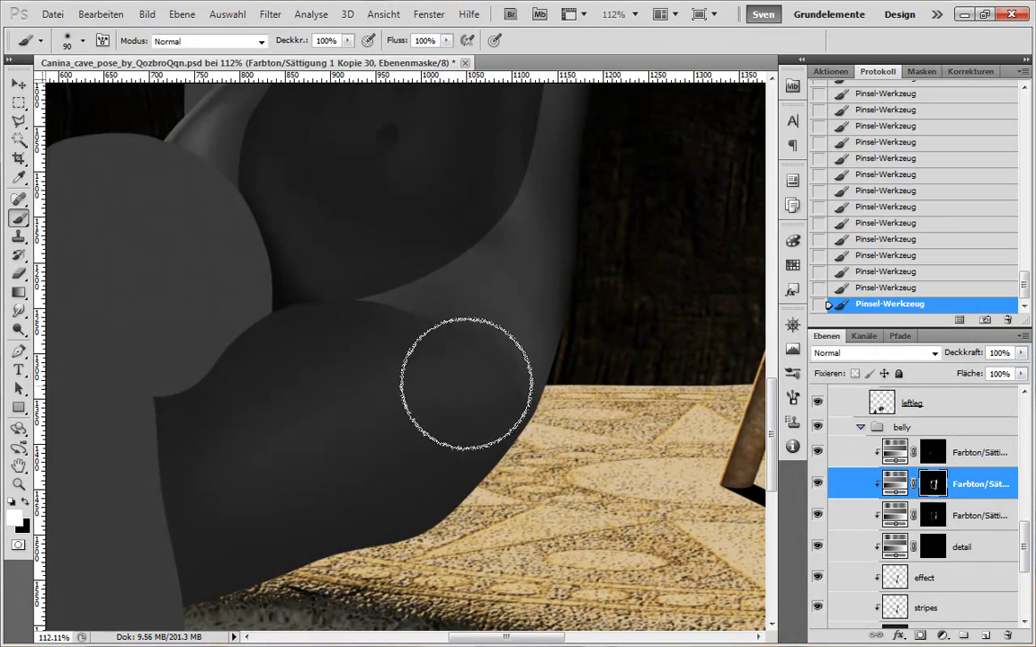
left_click_drag(506, 423, 520, 429)
mouse_move(521, 426)
left_mouse_down()
mouse_move(565, 359)
mouse_move(483, 381)
left_mouse_up()
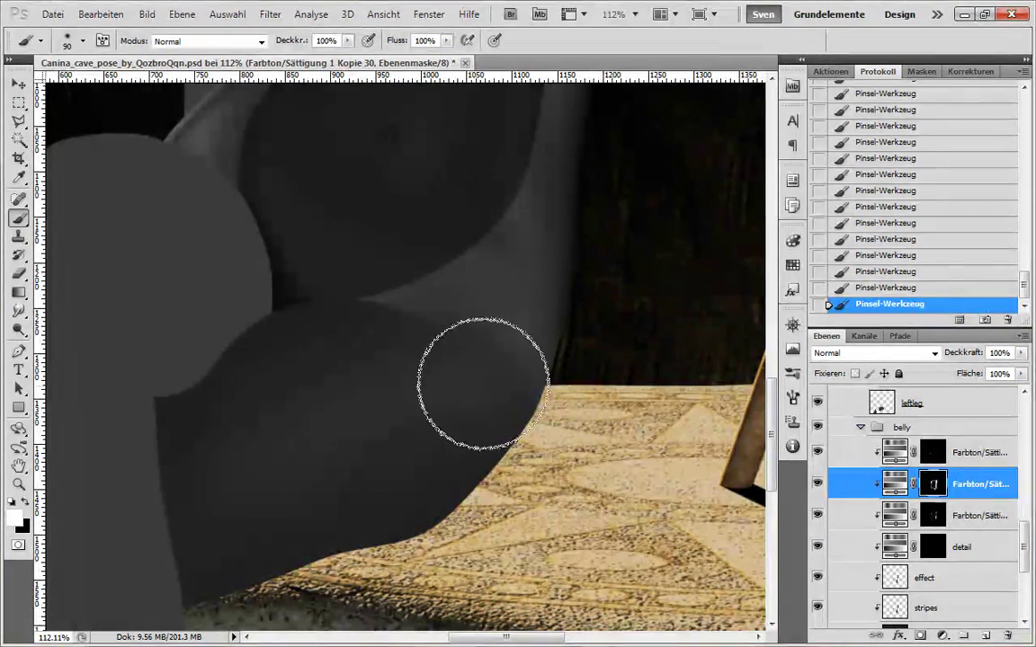
- Reduce the brush to 60 px and blend the outer hip's shading into the thigh with black and white strokes
scroll(530, 397, "up", 3)
key("x")
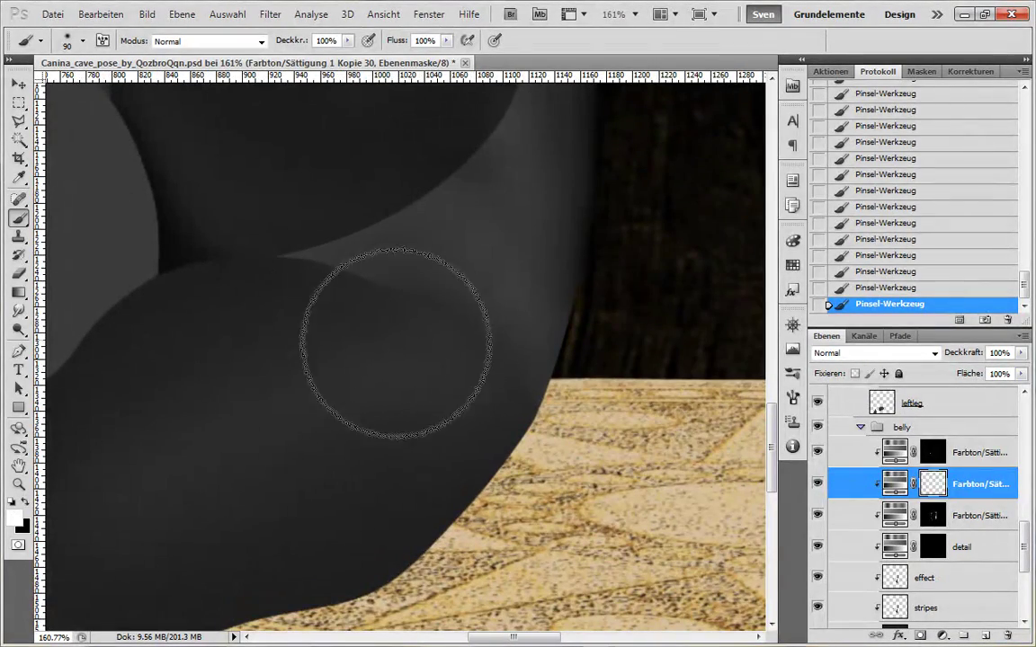
key("bracketleft")
key("bracketleft")
key("bracketleft")
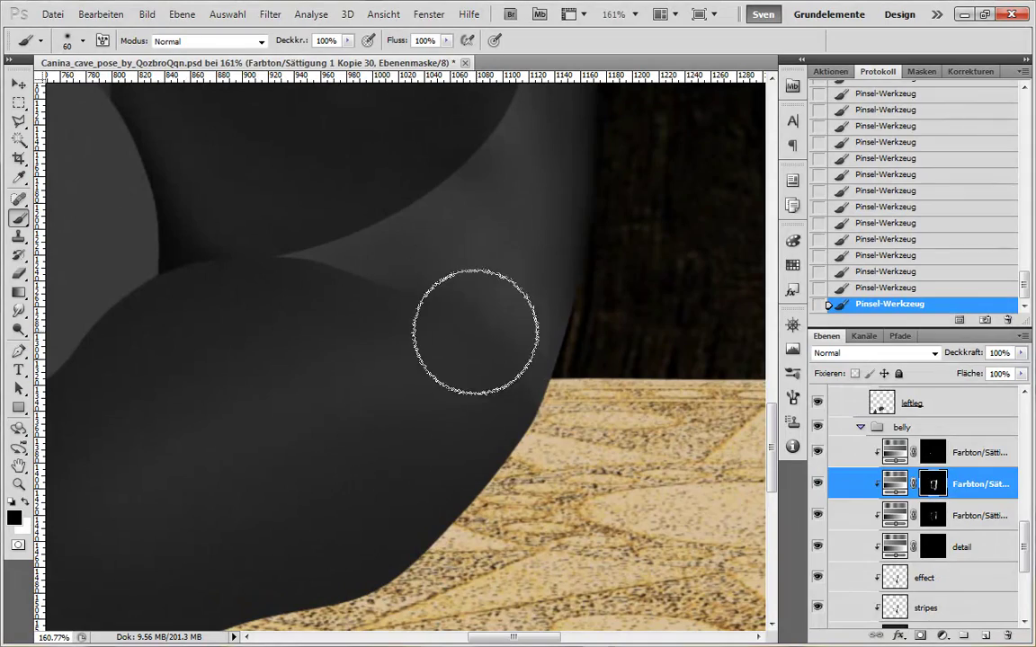
key("x")
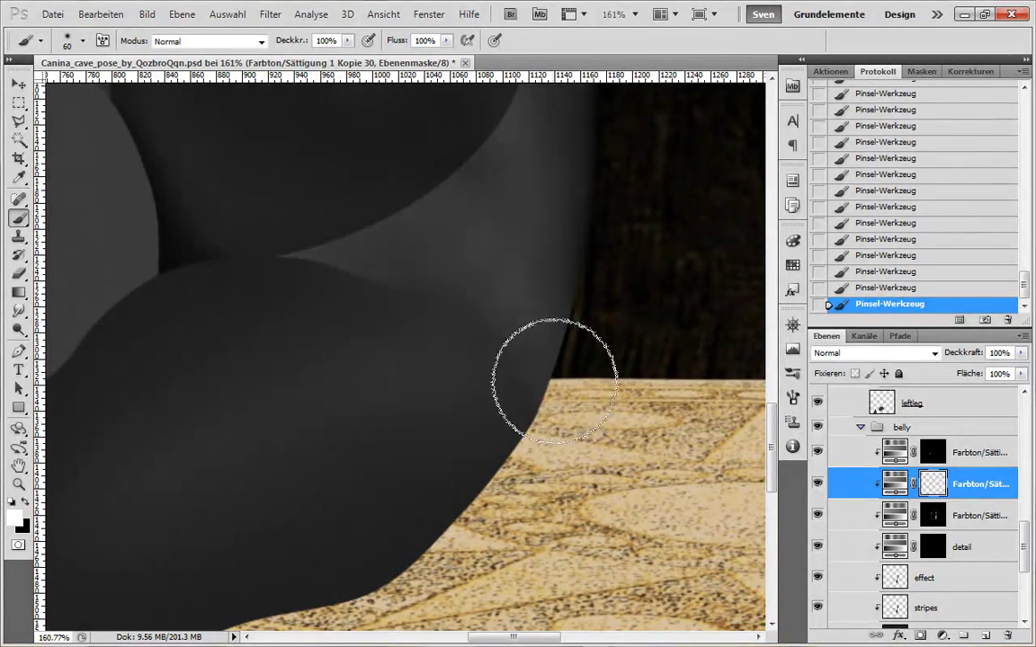
mouse_move(555, 381)
left_mouse_down()
mouse_move(503, 322)
mouse_move(420, 266)
left_mouse_up()
- Refine the hip-to-thigh transition on the copy 30 mask in black, using brush sizes of 30 and 50 px
scroll(557, 486, "down", 5)
scroll(539, 471, "up", 5)
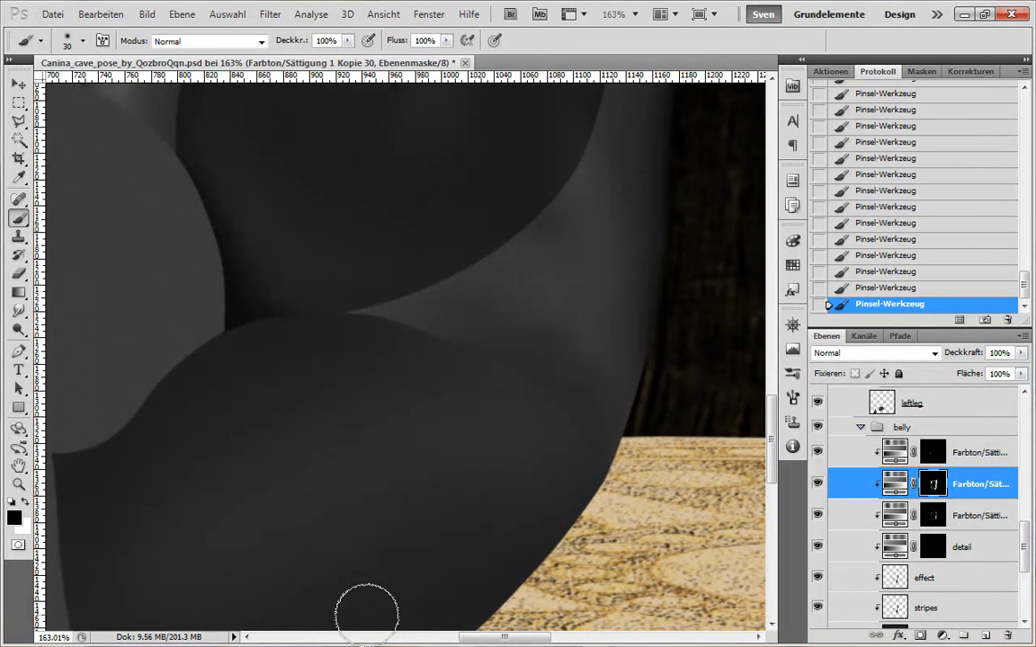
scroll(616, 476, "down", 5)
scroll(652, 485, "up", 5)
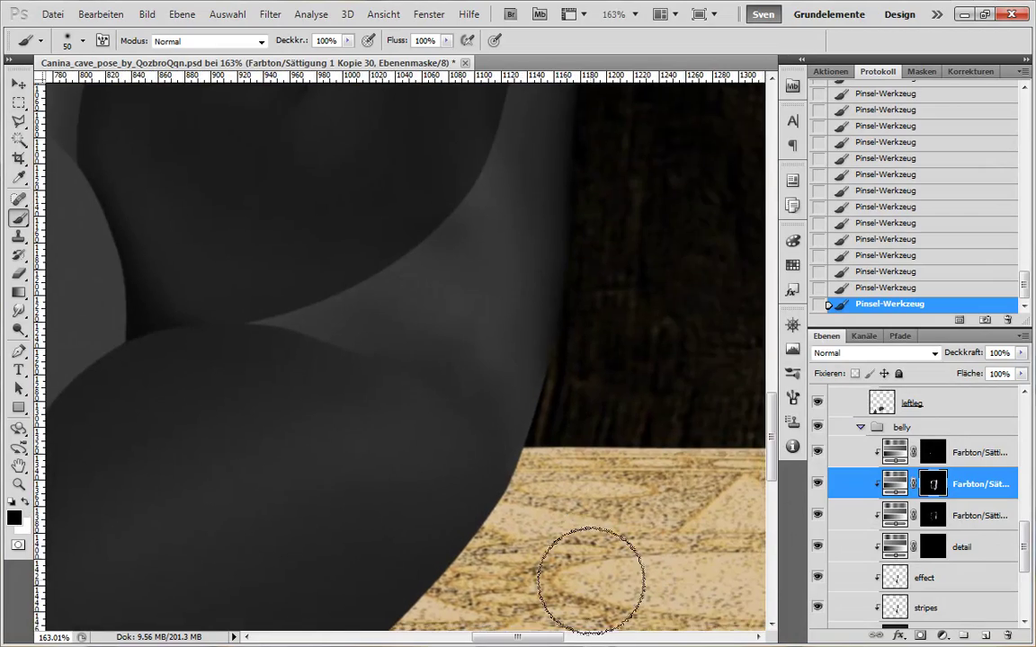
scroll(621, 521, "down", 5)
scroll(625, 513, "up", 5)
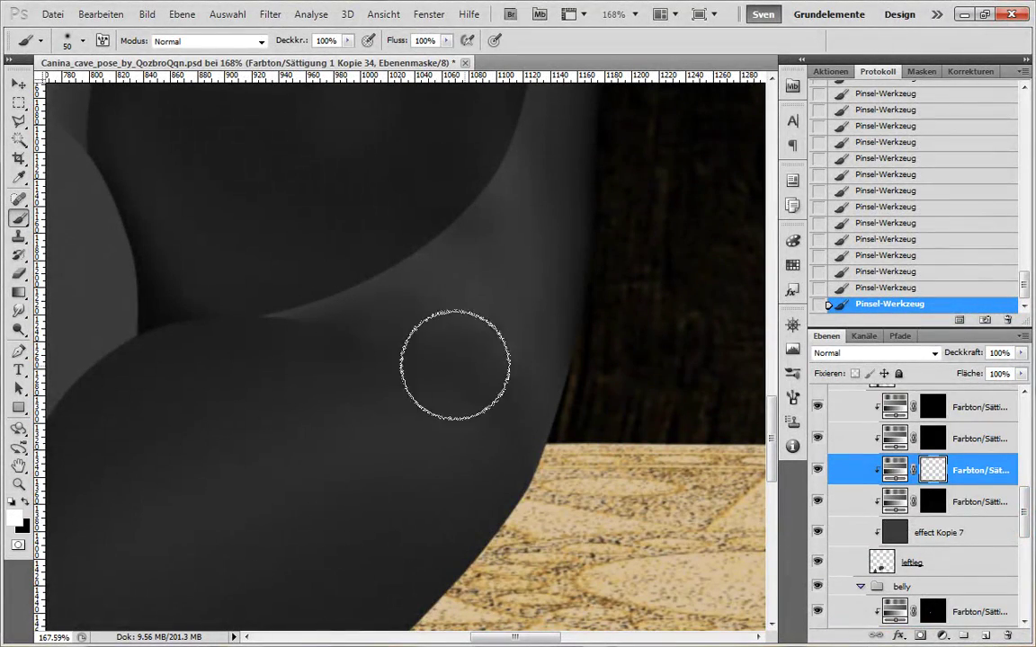
- Blend the thigh's upper edge at the hip crease on the left leg's copy 34 mask, reducing the brush from 50 to 30 px
mouse_move(456, 365)
left_mouse_down()
mouse_move(393, 318)
mouse_move(420, 396)
left_mouse_up()
key("x")
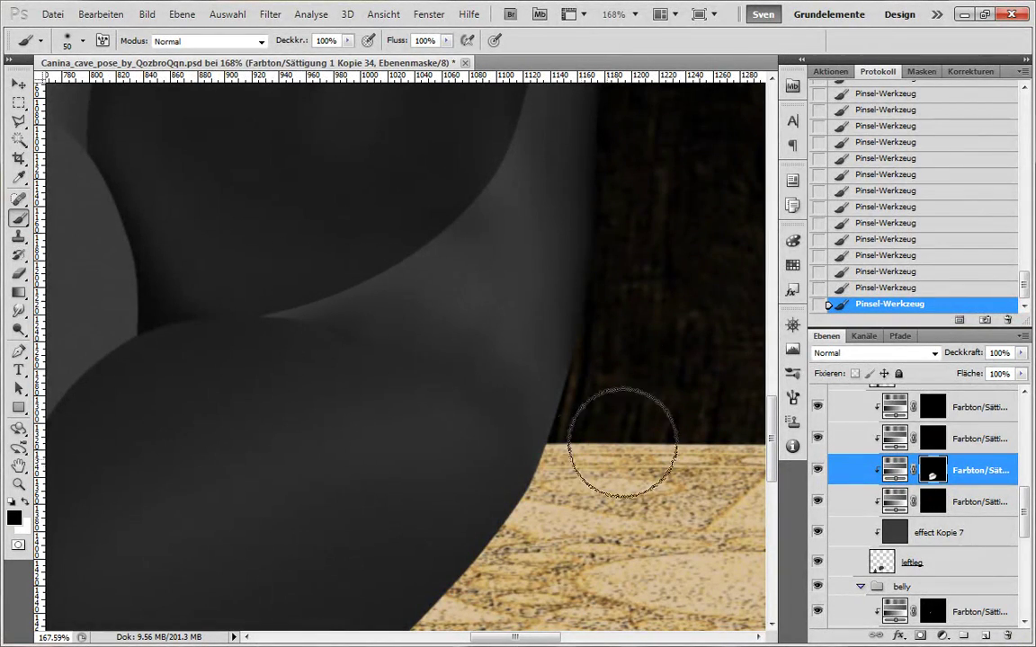
key("x")
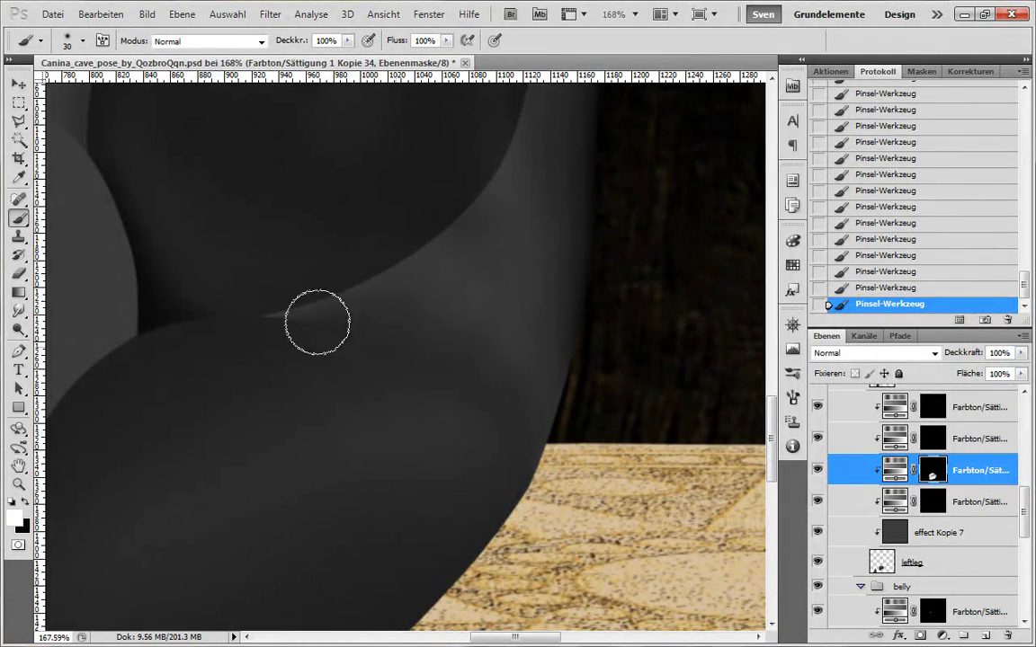
scroll(317, 322, "up", 5)
scroll(620, 440, "up", 3)
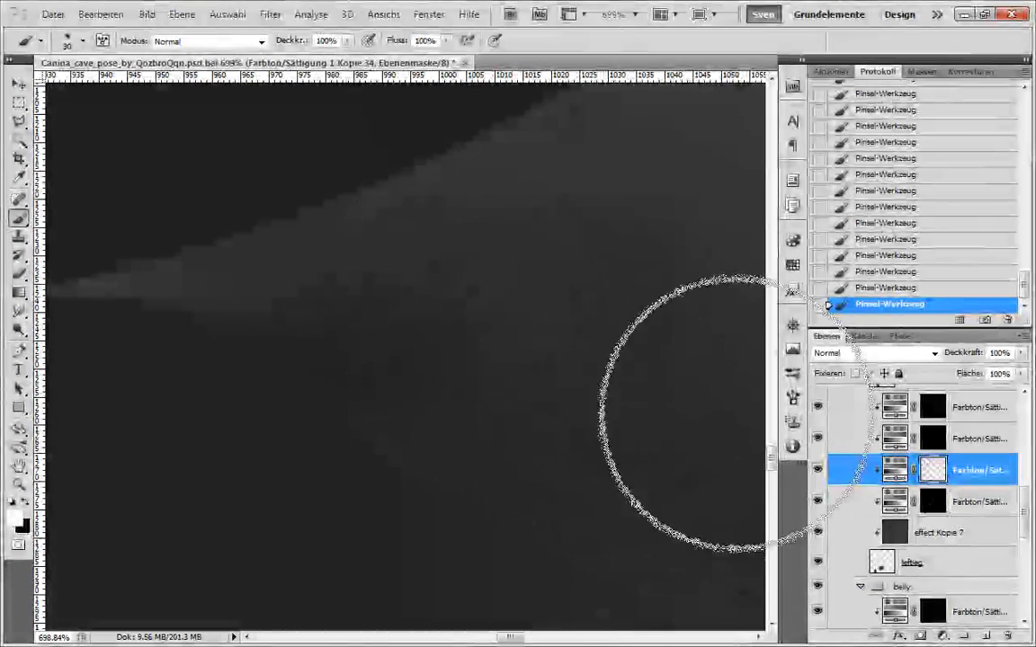
scroll(562, 543, "down", 5)
scroll(520, 208, "up", 5)
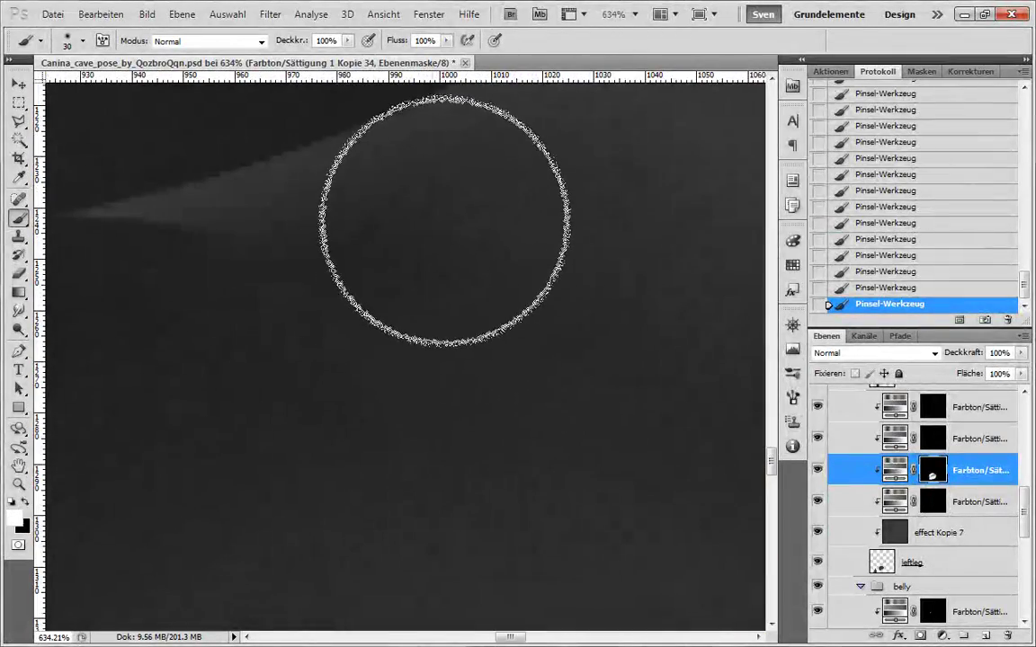
scroll(562, 450, "down", 5)
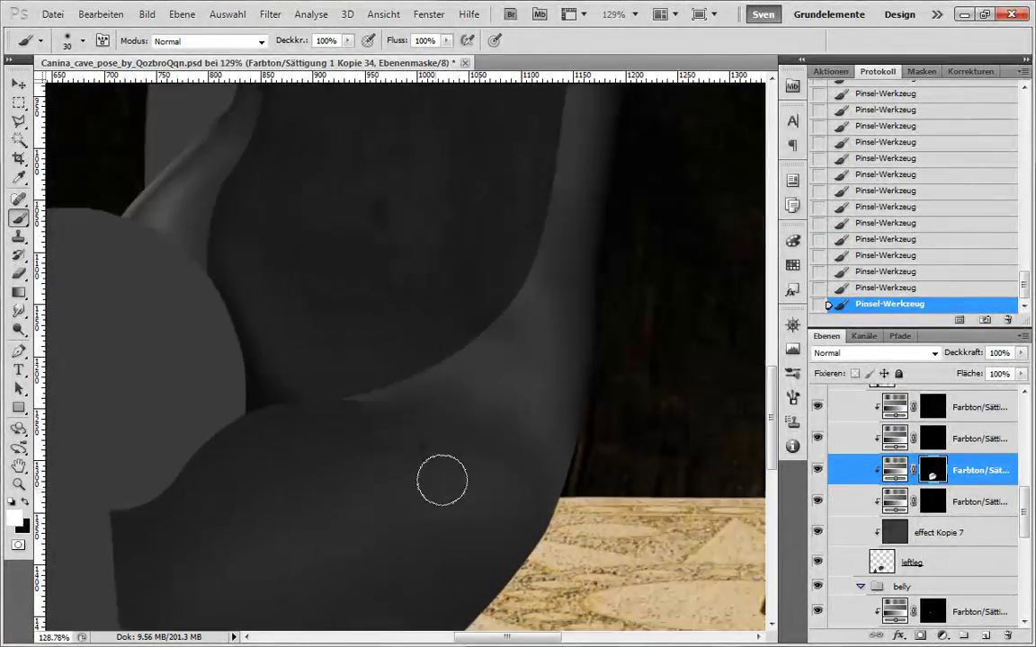
scroll(442, 480, "up", 6)
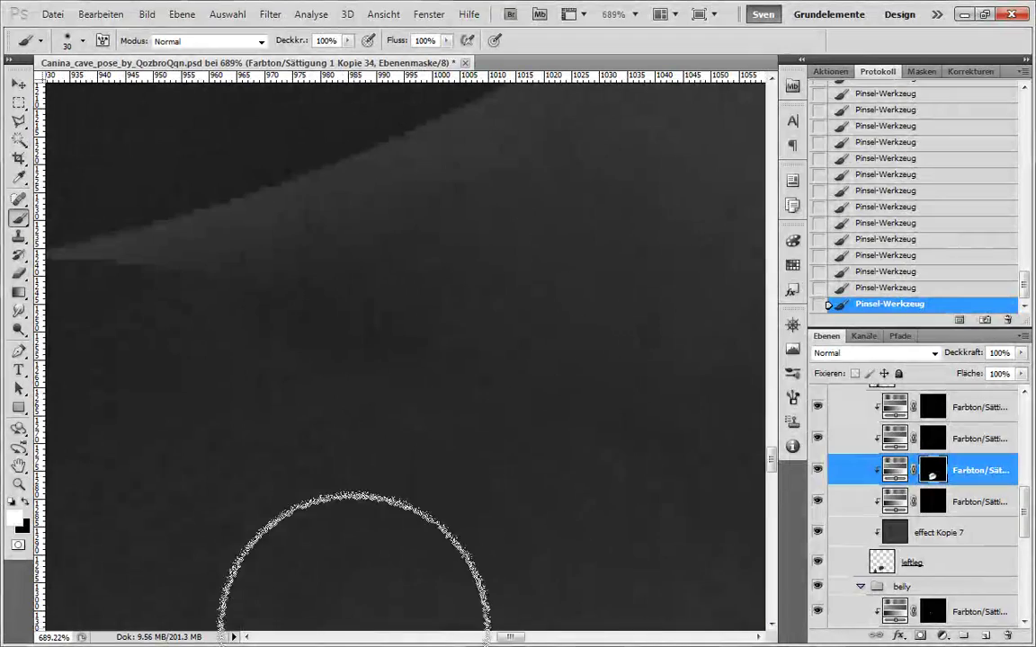
scroll(913, 504, "down", 4)
- Select the belly group's copy 30 mask and blend the hip crease in black and white with 30 and 40 px brushes
left_click(930, 473)
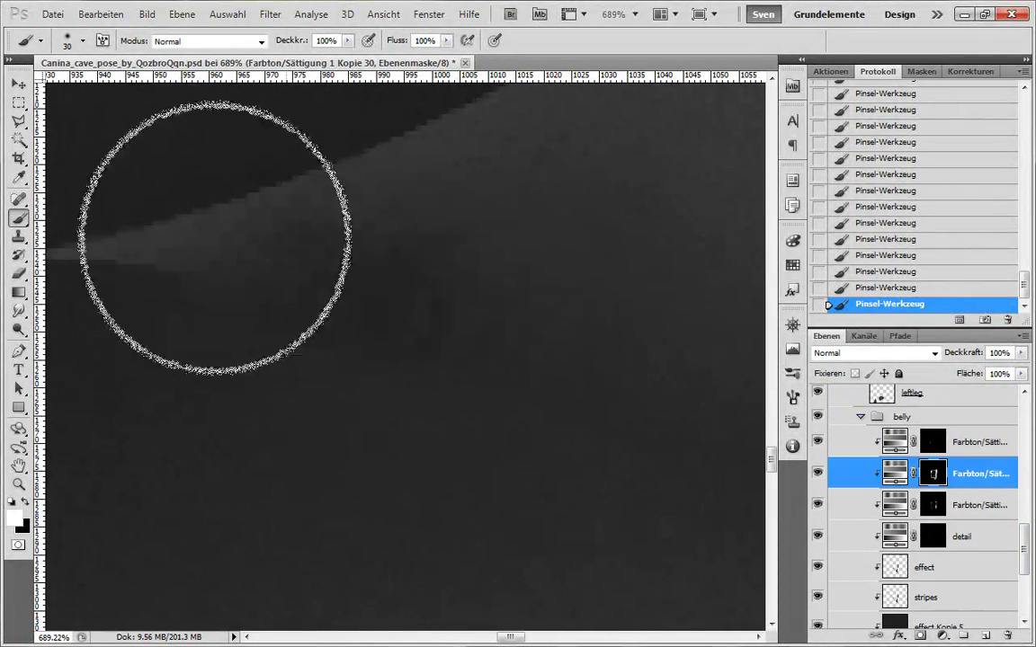
scroll(562, 461, "down", 3)
key("x")
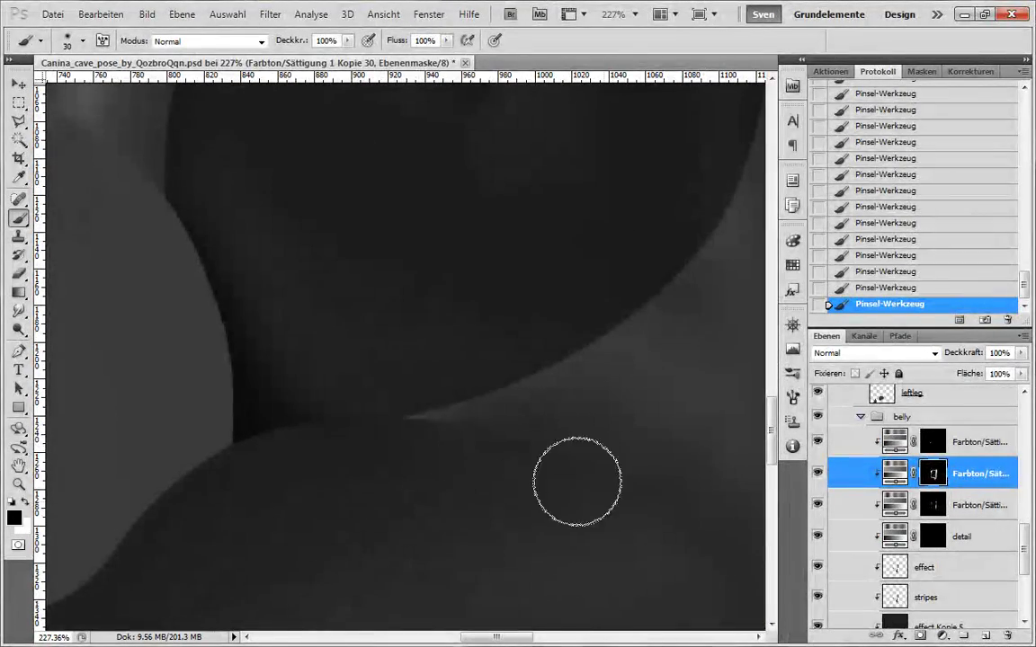
left_click_drag(547, 474, 380, 372)
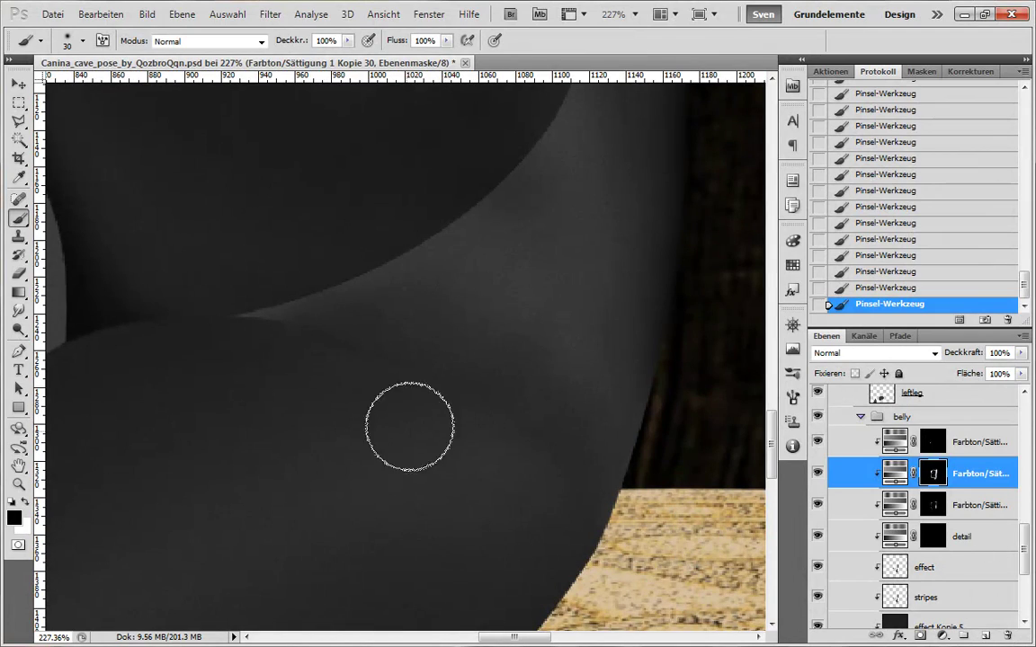
key("x")
left_click_drag(489, 473, 437, 473)
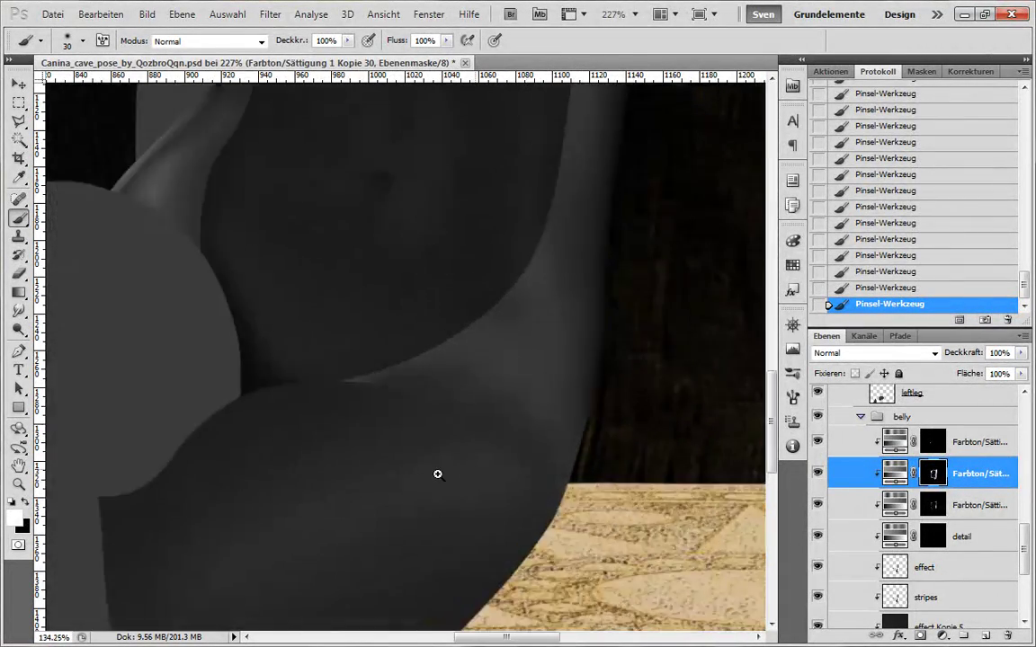
left_click_drag(438, 424, 490, 425)
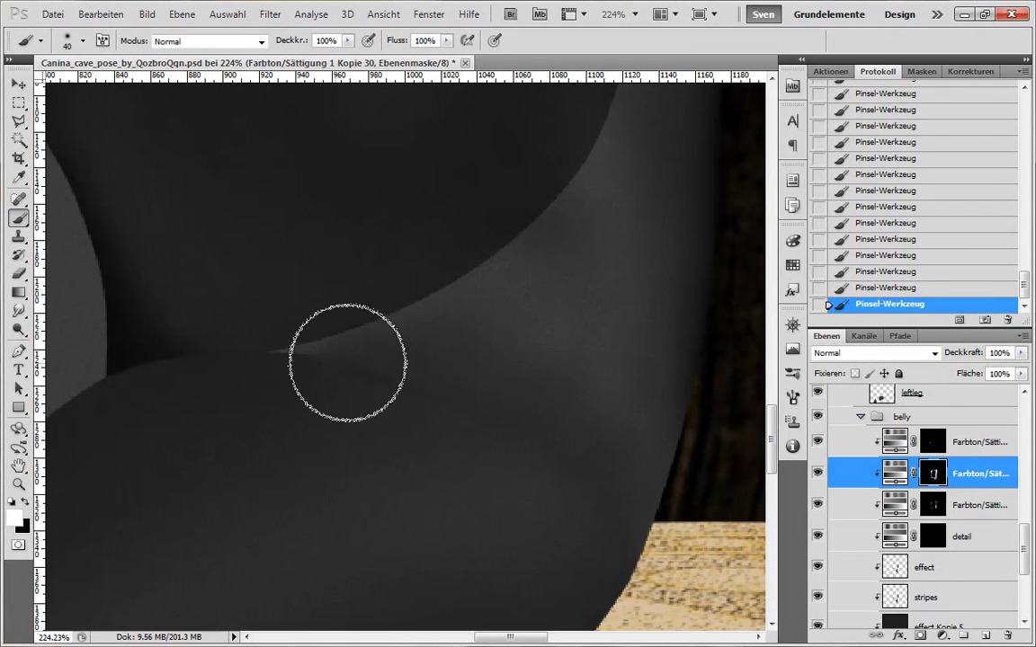
scroll(477, 492, "down", 1)
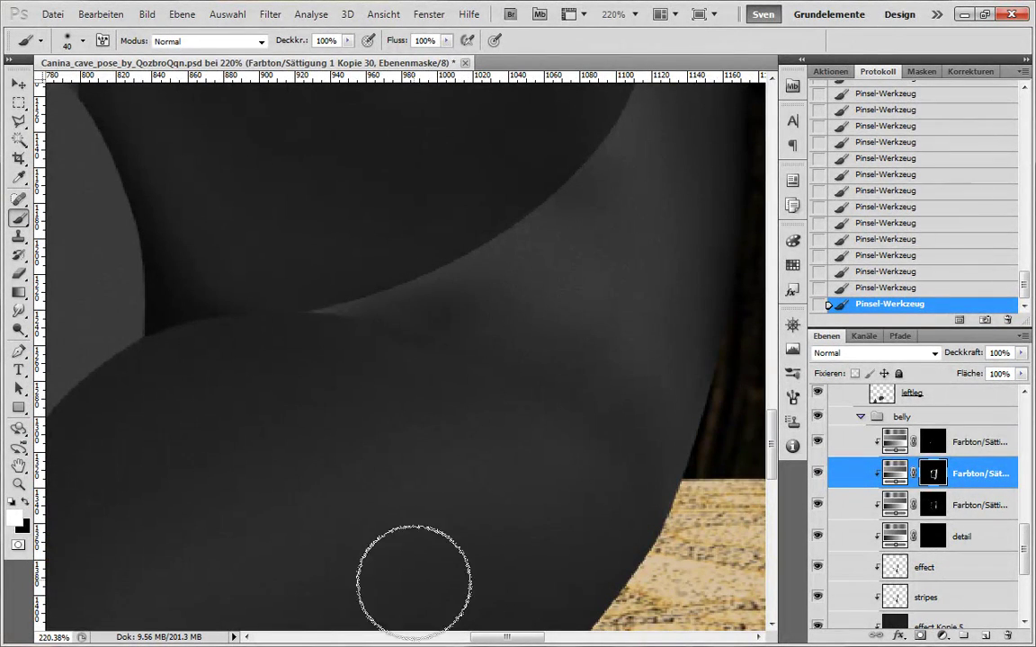
- Check the belly group's copy 29 mask, return to copy 30, and touch up the crease in white with a 20 px brush
key("alt+bracketright")
key("x")
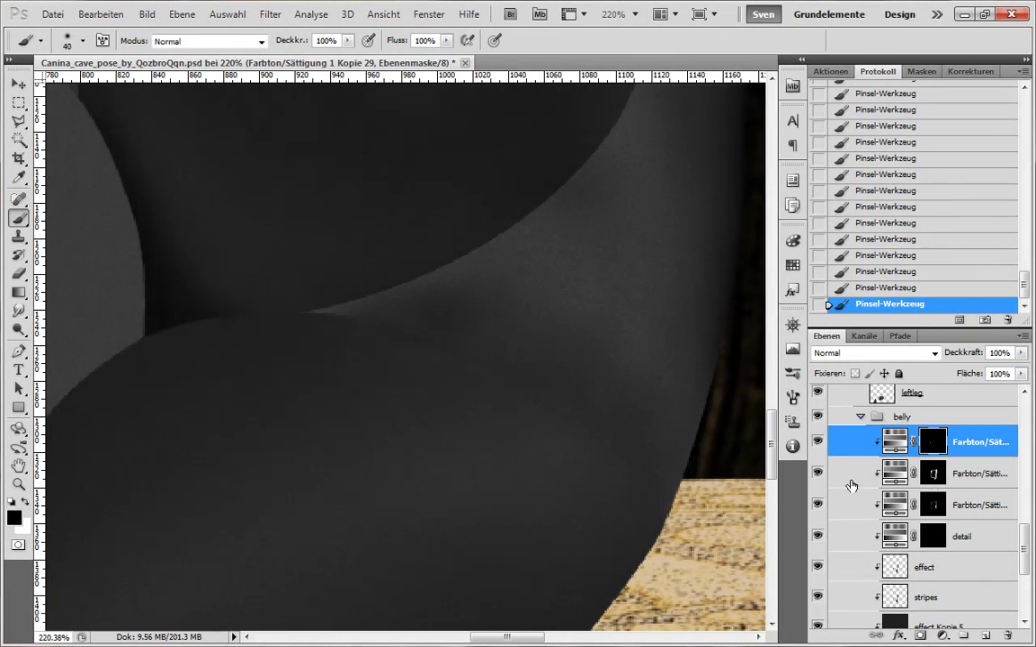
left_click(851, 486)
key("x")
key("bracketleft")
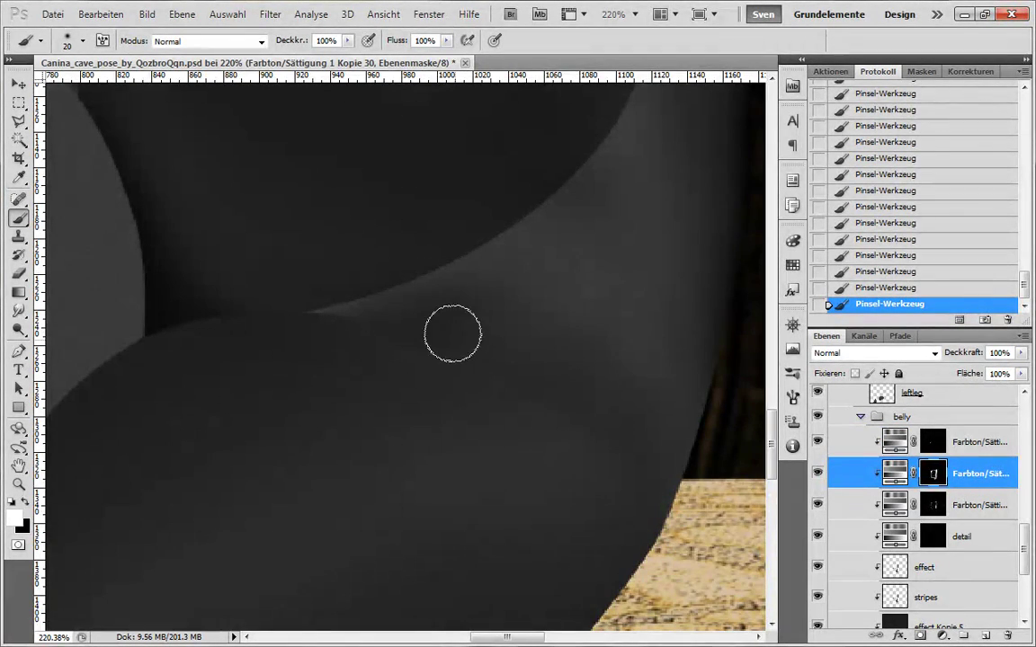
mouse_move(483, 467)
left_mouse_down()
mouse_move(409, 490)
mouse_move(454, 463)
left_mouse_up()
- Enlarge the brush to 70 px and smooth the hip's shading above the thigh on the copy 30 mask
key("bracketright")
key("bracketright")
key("bracketright")
key("bracketright")
key("bracketright")
left_click_drag(470, 403, 494, 416)
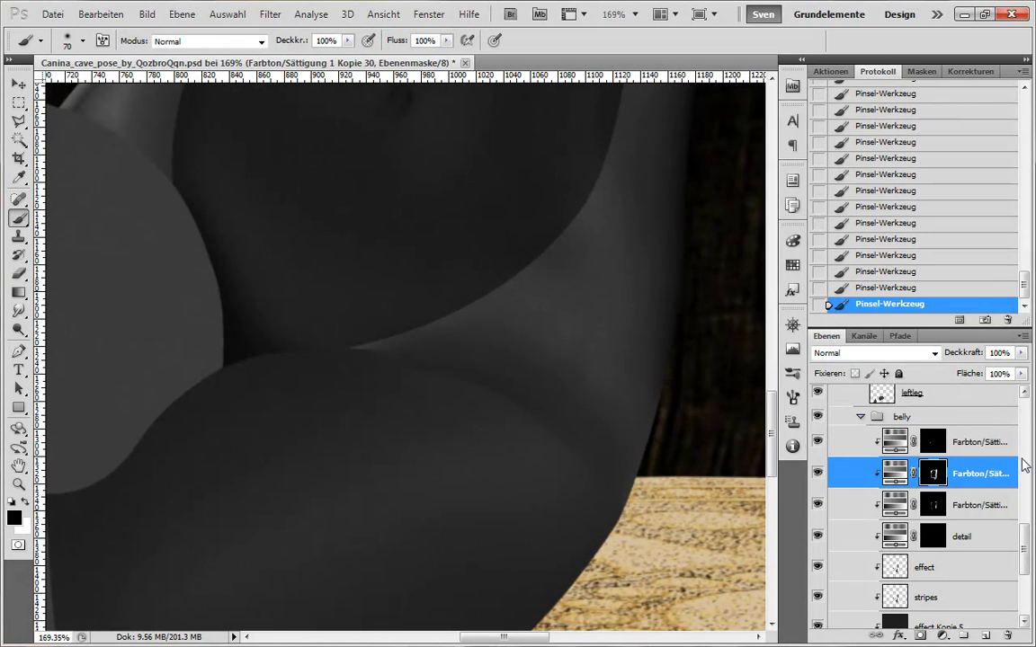
- Select the left leg's copy 34 mask and shade the thigh's upper edge toward the outer hip with the 70 px brush
left_click_drag(1025, 553, 1025, 509)
left_click(934, 508)
mouse_move(540, 392)
left_mouse_down()
mouse_move(529, 372)
mouse_move(595, 424)
left_mouse_up()
key("x")
left_click_drag(667, 541, 584, 554)
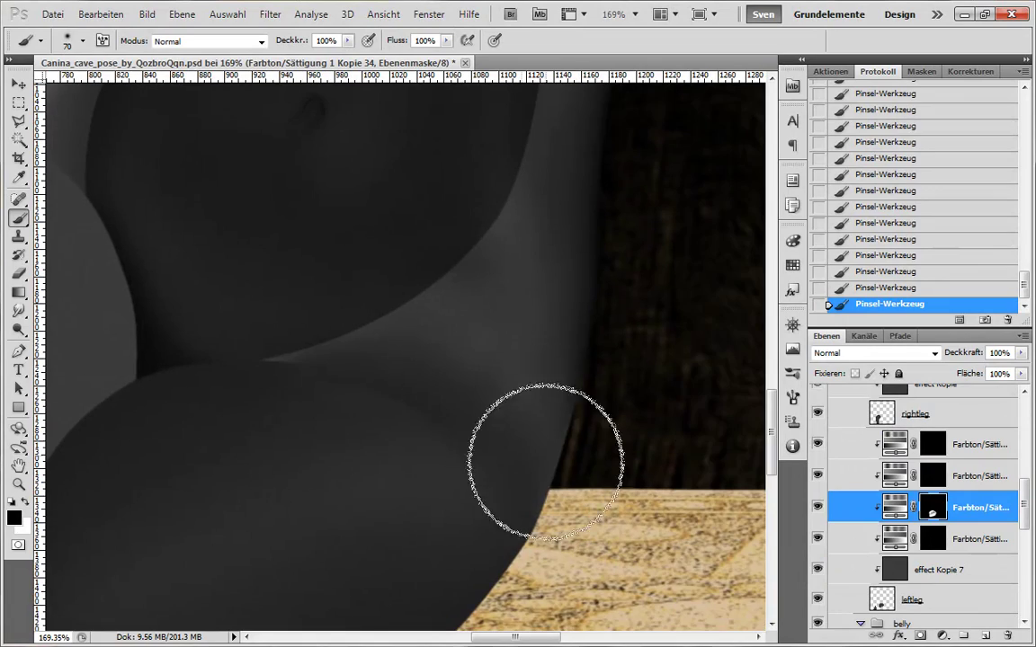
- Blend the thigh's upper edge into the hip crease with alternating white and black strokes on the copy 34 mask
key("x")
key("x")
left_click_drag(429, 411, 380, 382)
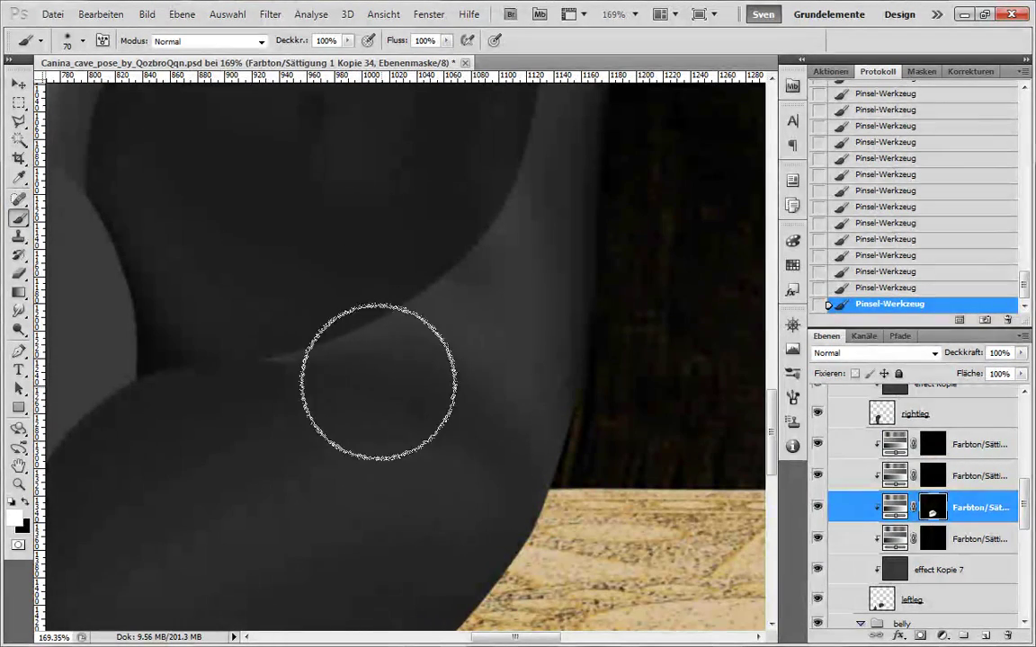
left_click_drag(459, 439, 358, 398)
mouse_move(495, 352)
left_mouse_down()
mouse_move(418, 402)
mouse_move(379, 365)
left_mouse_up()
key("x")
key("x")
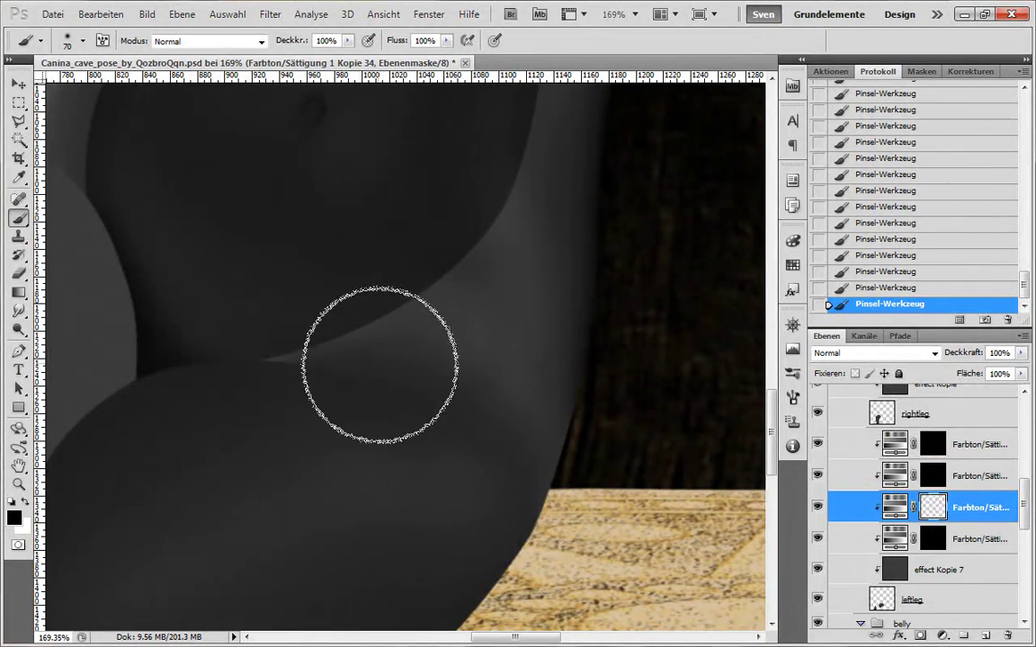
- Blend the thigh's upper edge further into the hip crease on the copy 34 mask, using 40 px and 70 px brush sizes
left_click_drag(357, 439, 568, 405)
key("bracketleft")
key("bracketleft")
key("bracketleft")
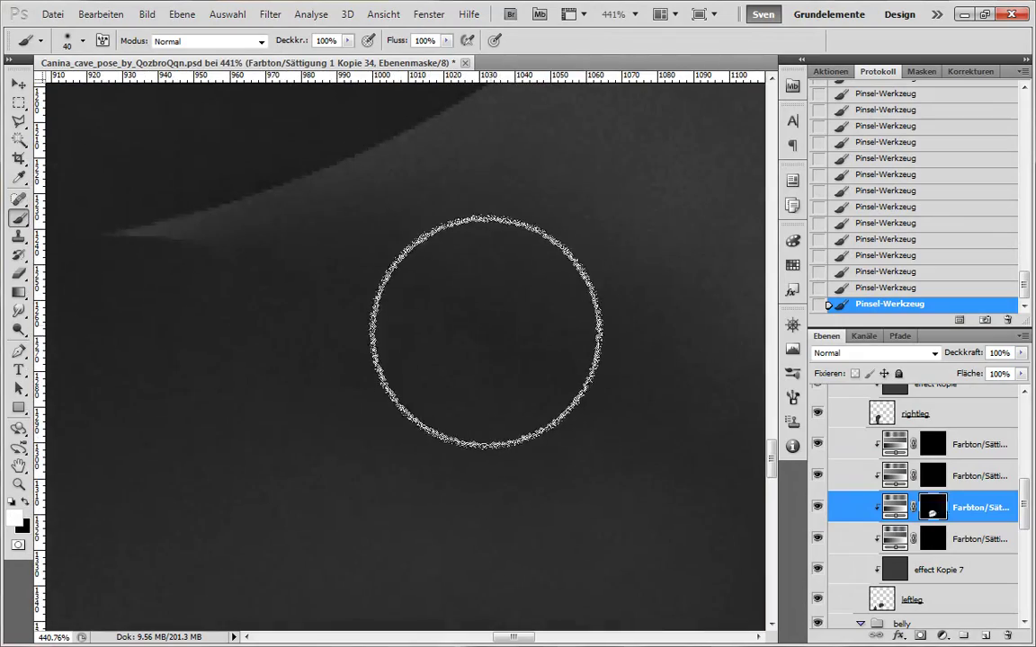
scroll(497, 324, "down", 10)
key("x")
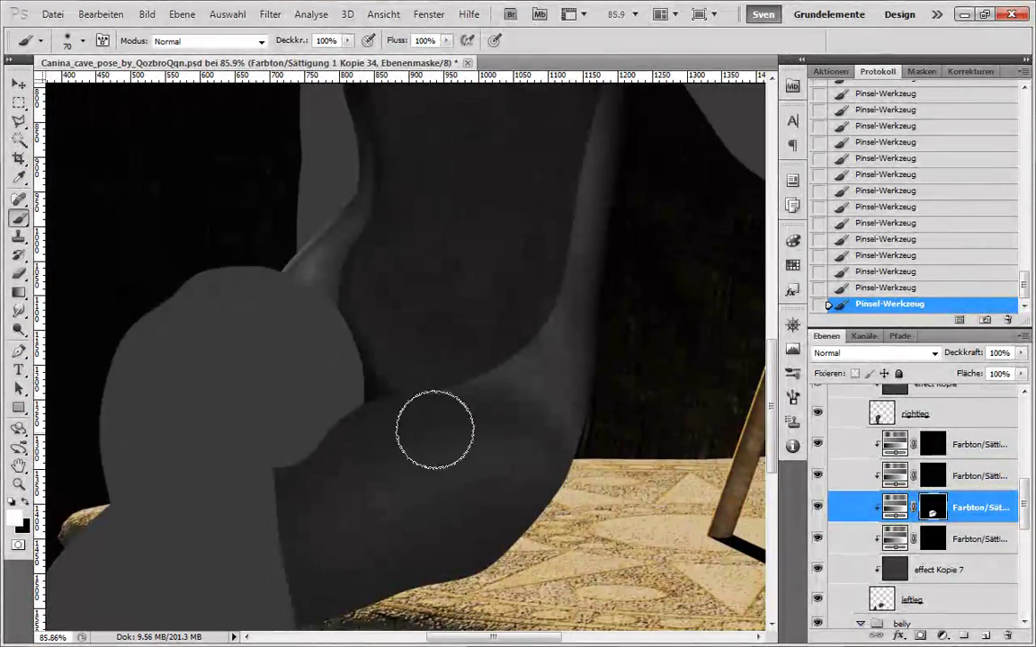
scroll(475, 434, "up", 5)
key("x")
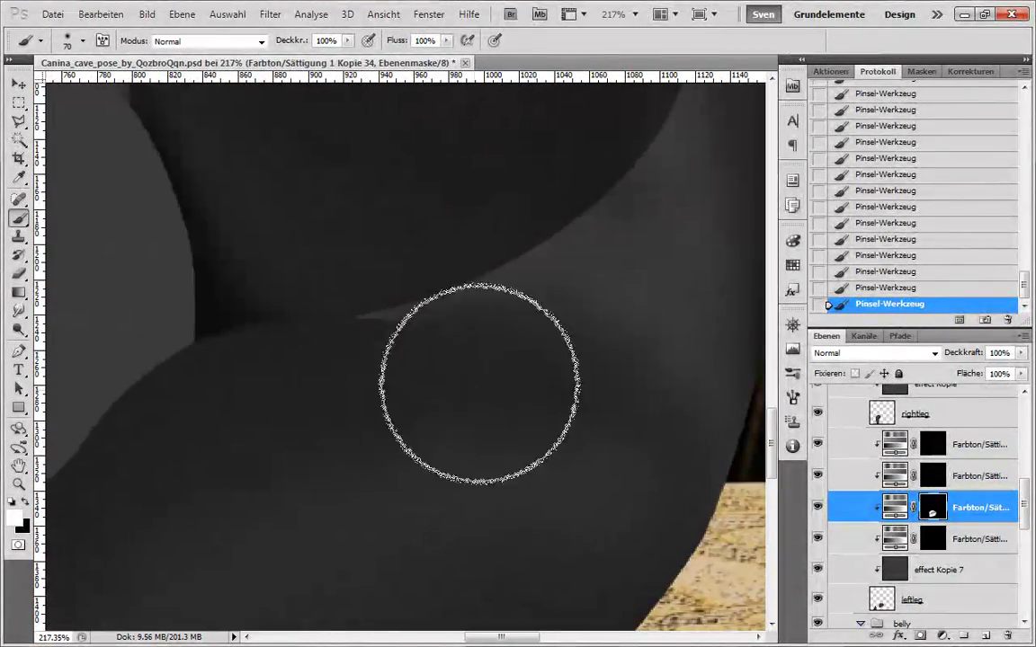
key("x")
scroll(615, 484, "down", 5)
- Select the left leg's copy 35 mask and darken the thigh beside the right leg in white with the 70 px brush
left_click_drag(604, 488, 568, 431)
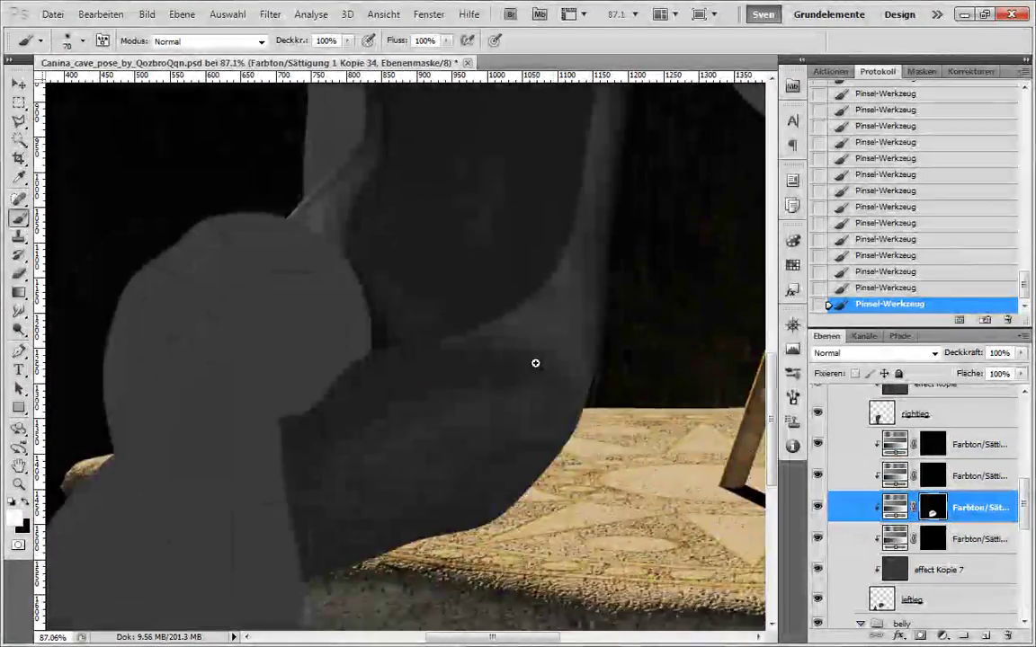
scroll(545, 430, "up", 6)
scroll(539, 476, "up", 2)
scroll(501, 506, "down", 4)
left_click_drag(606, 469, 640, 350)
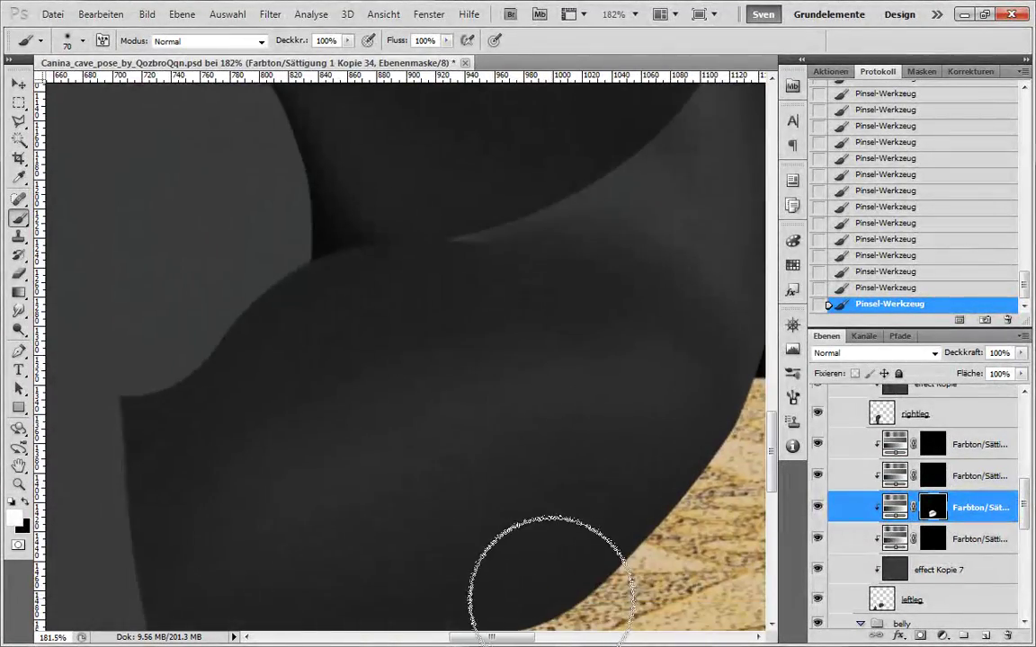
left_click_drag(518, 576, 572, 490)
key("x")
left_click(935, 540)
key("x")
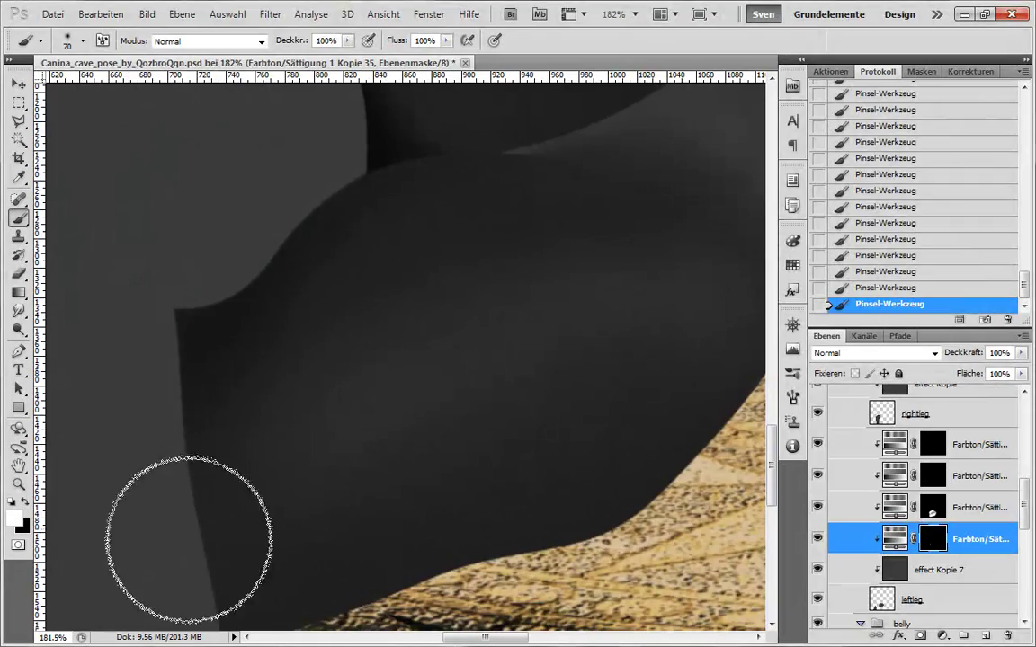
left_click_drag(205, 628, 275, 460)
- Deepen and even out the thigh's shadow near the knee and underside on the copy 35 mask, and save the document
scroll(439, 547, "down", 6)
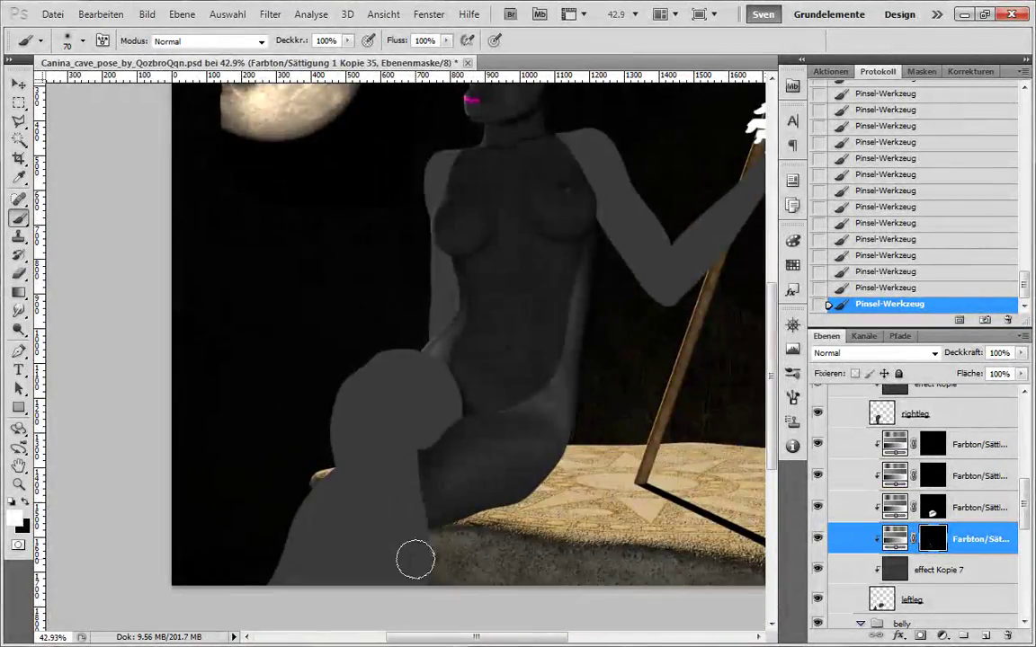
scroll(427, 559, "up", 5)
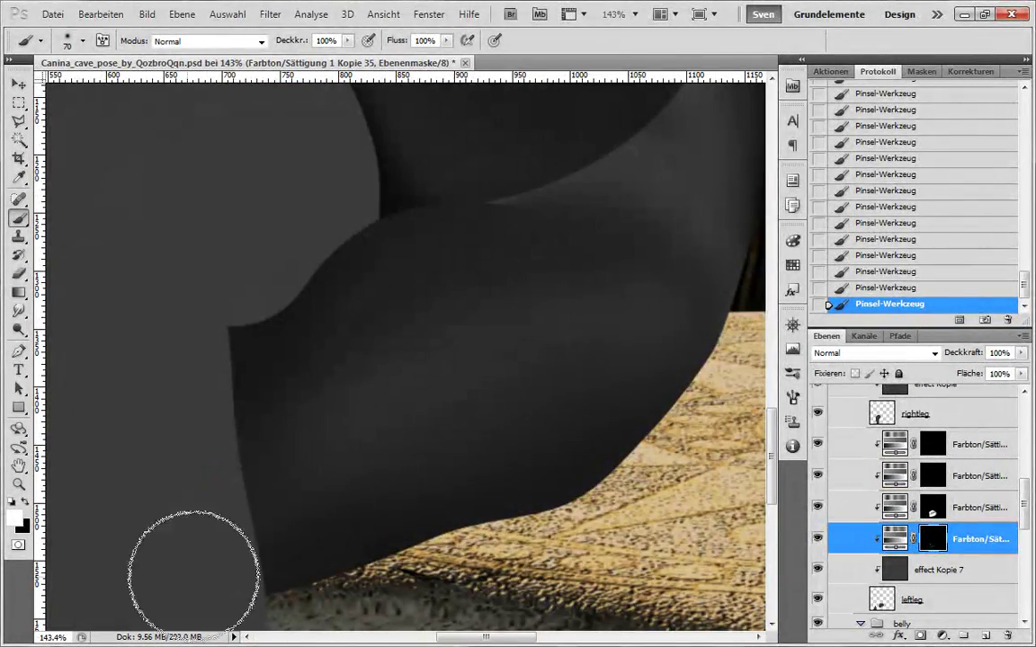
left_click_drag(648, 467, 543, 531)
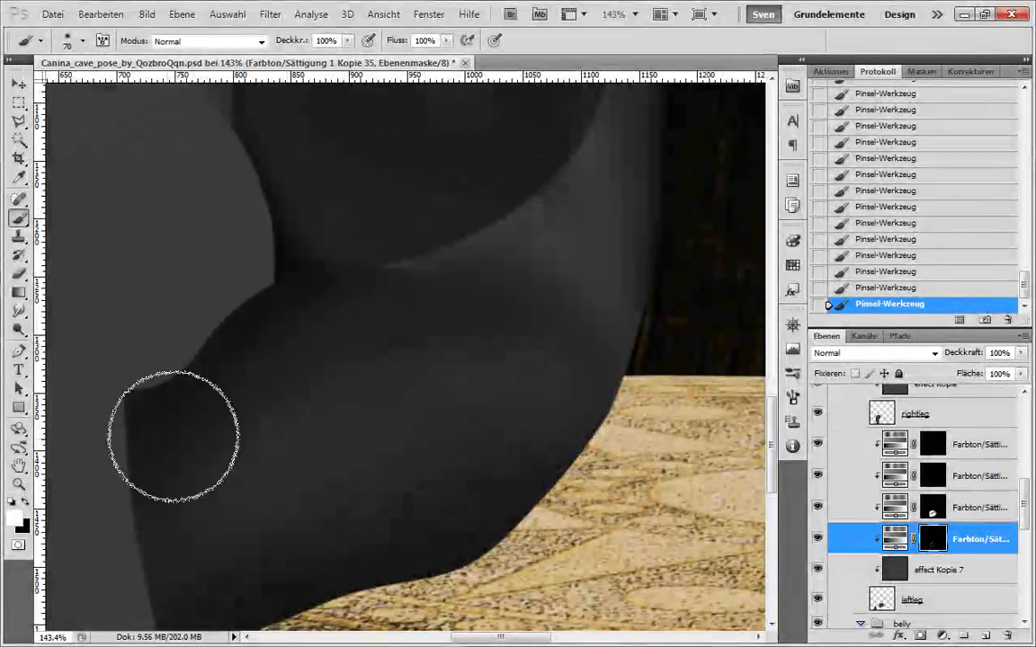
scroll(627, 409, "down", 3)
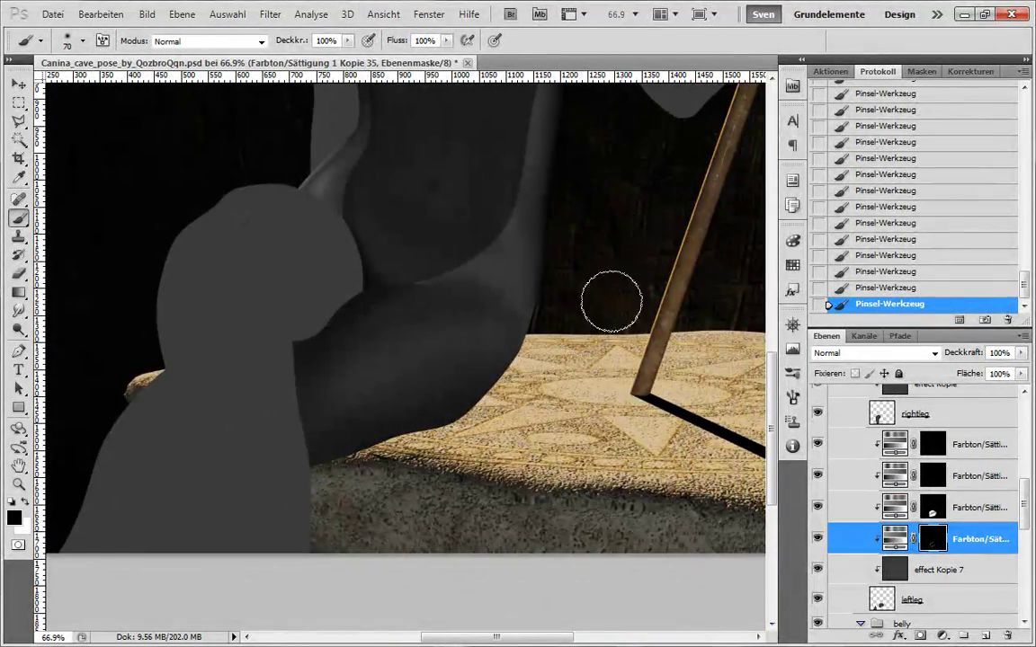
scroll(456, 358, "up", 3)
scroll(323, 474, "down", 3)
scroll(581, 483, "down", 1)
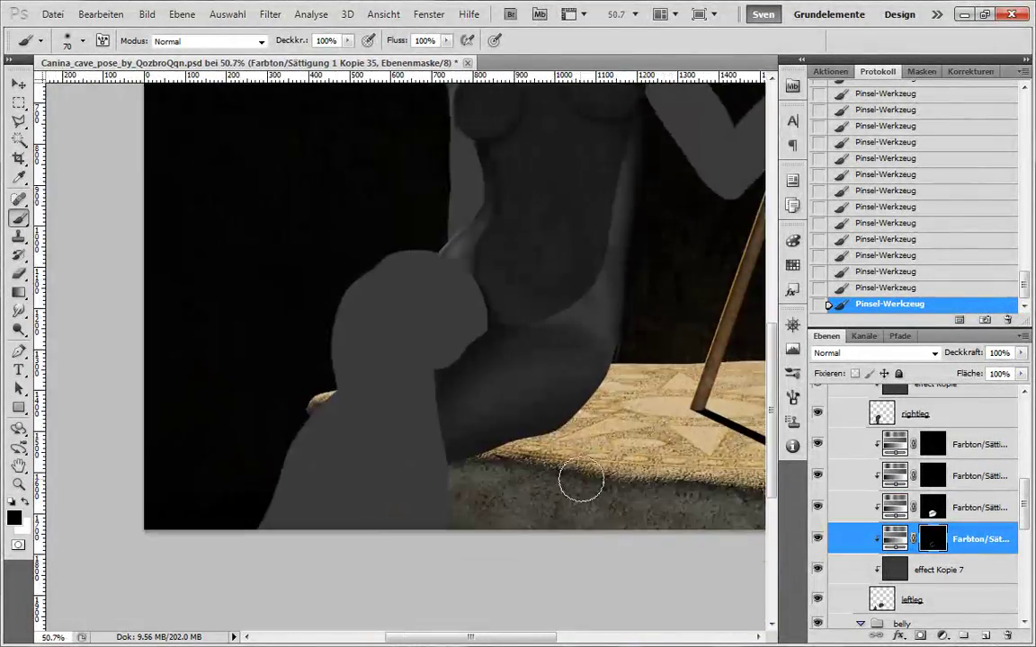
scroll(515, 536, "up", 1)
scroll(527, 532, "up", 3)
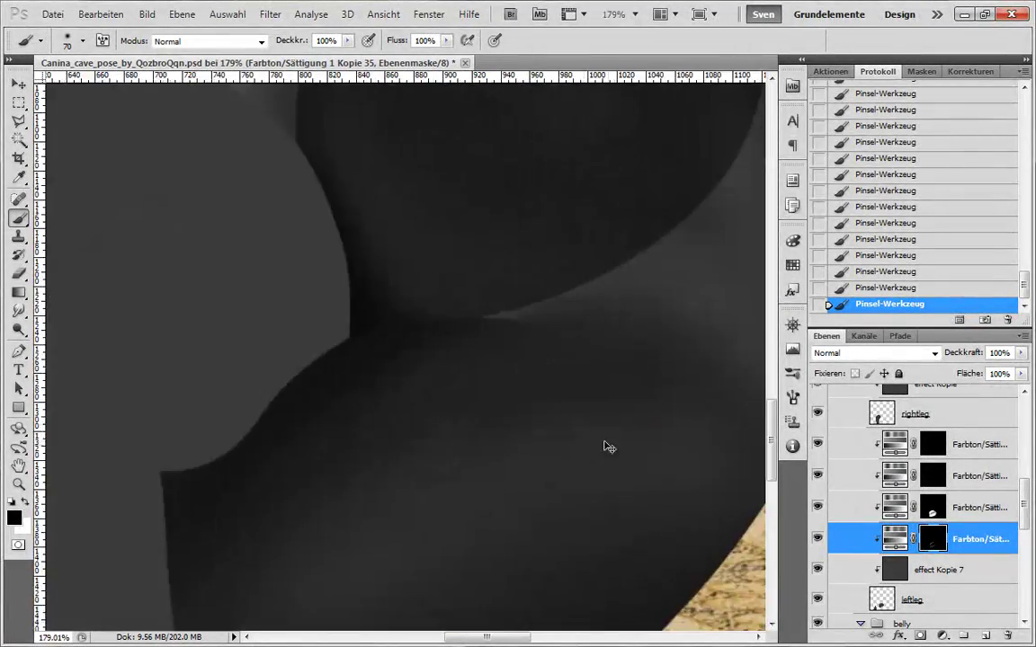
scroll(603, 445, "down", 3)
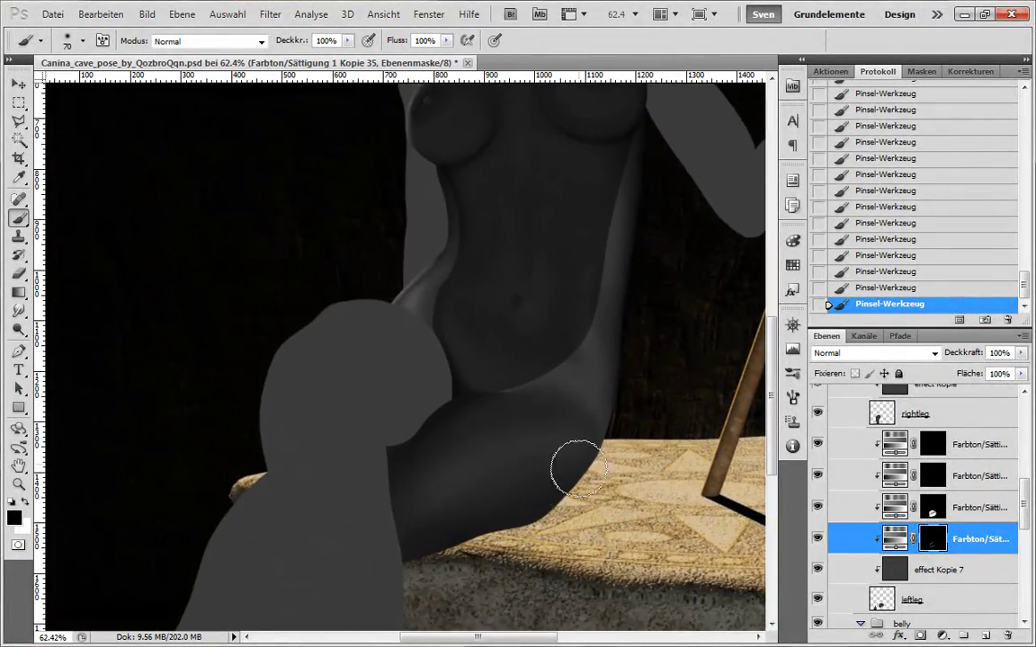
scroll(610, 442, "up", 1)
scroll(594, 441, "down", 2)
key("ctrl+s")
- Select the left leg's copy 33 mask and paint a highlight along the calf's outer edge in white with the 70 px brush
scroll(351, 418, "up", 4)
left_click(932, 476)
key("x")
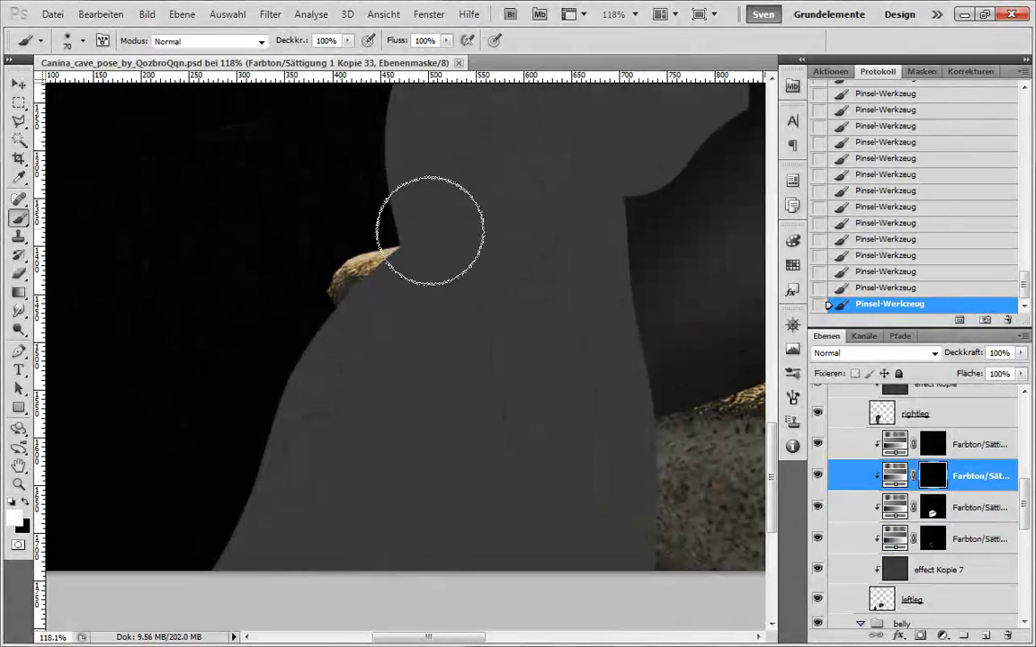
mouse_move(392, 260)
left_mouse_down()
mouse_move(213, 481)
mouse_move(217, 514)
mouse_move(176, 593)
left_mouse_up()
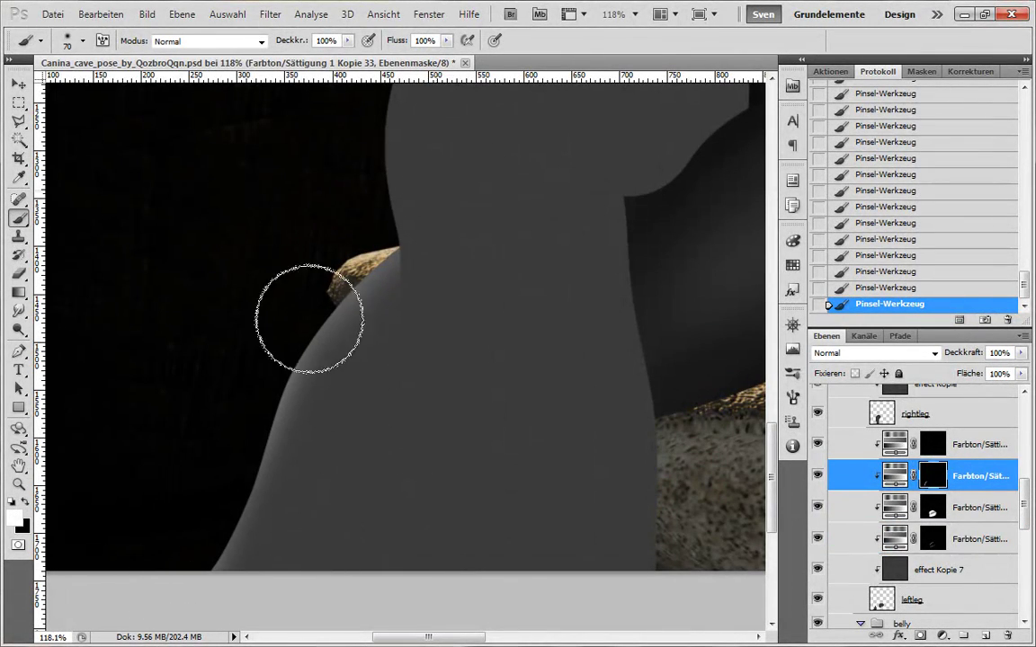
scroll(423, 477, "down", 3)
key("x")
scroll(433, 434, "up", 2)
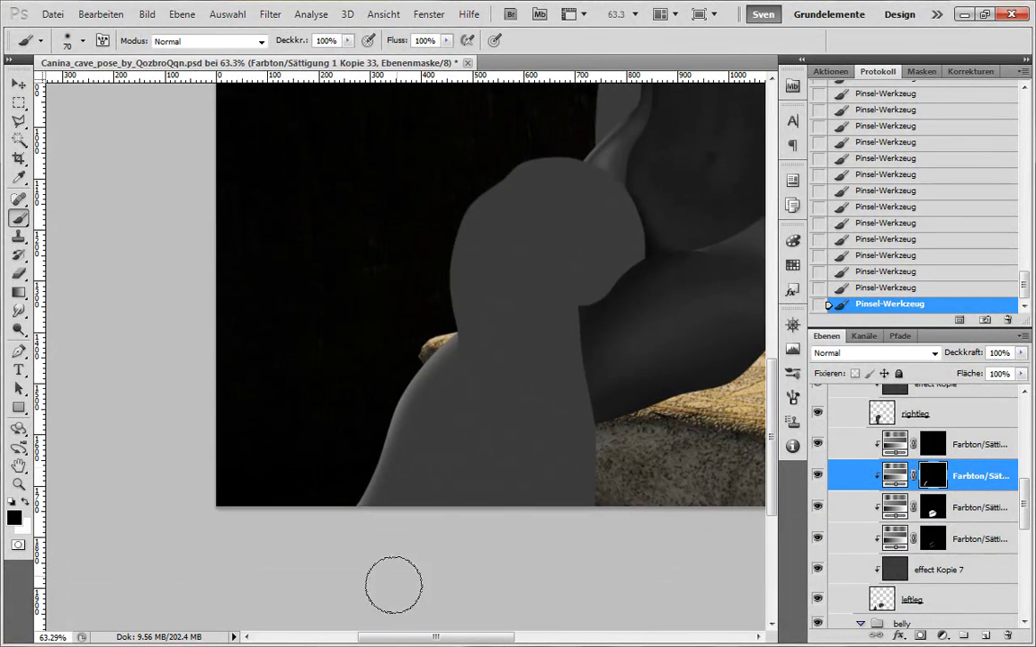
- Try a short light streak at the lower end of the calf beside the right shin, trimming it with black on the copy 33 mask
scroll(441, 539, "down", 2)
key("x")
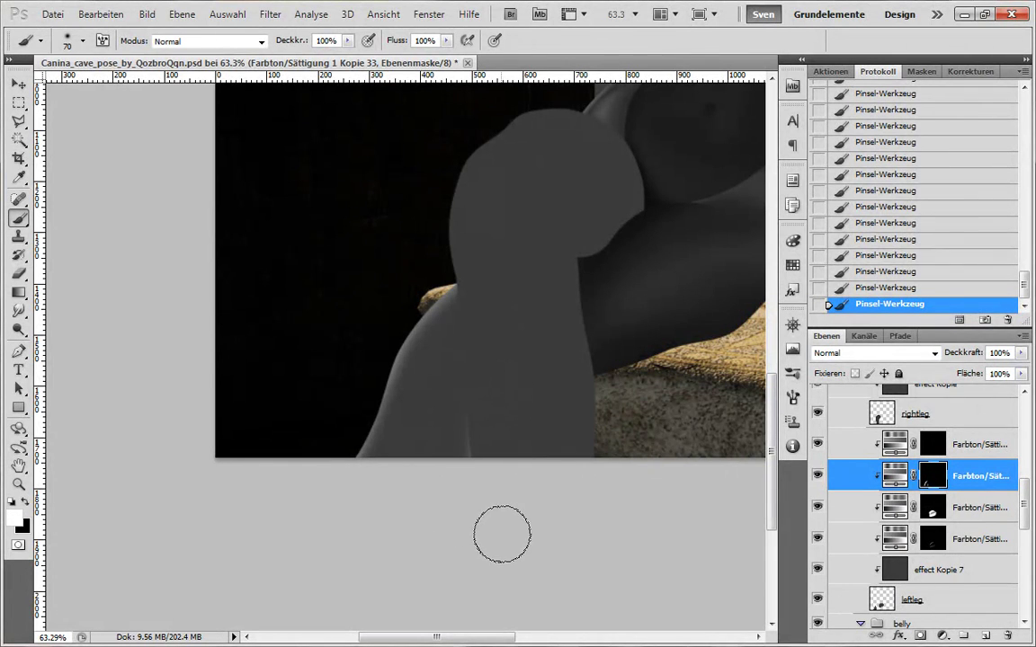
left_click_drag(532, 483, 494, 445)
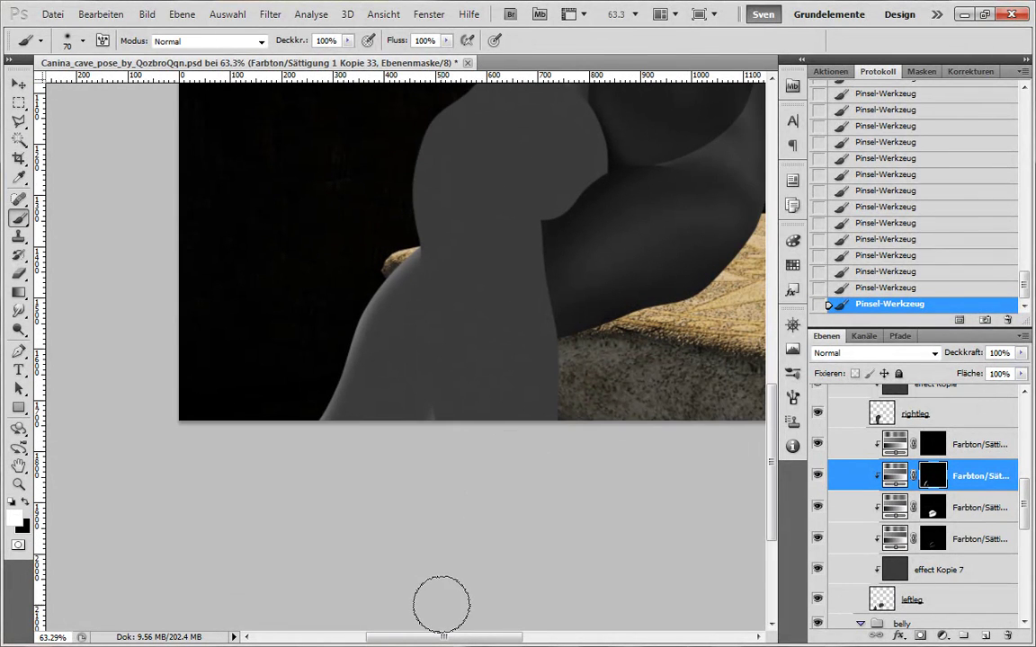
key("x")
scroll(466, 474, "up", 3)
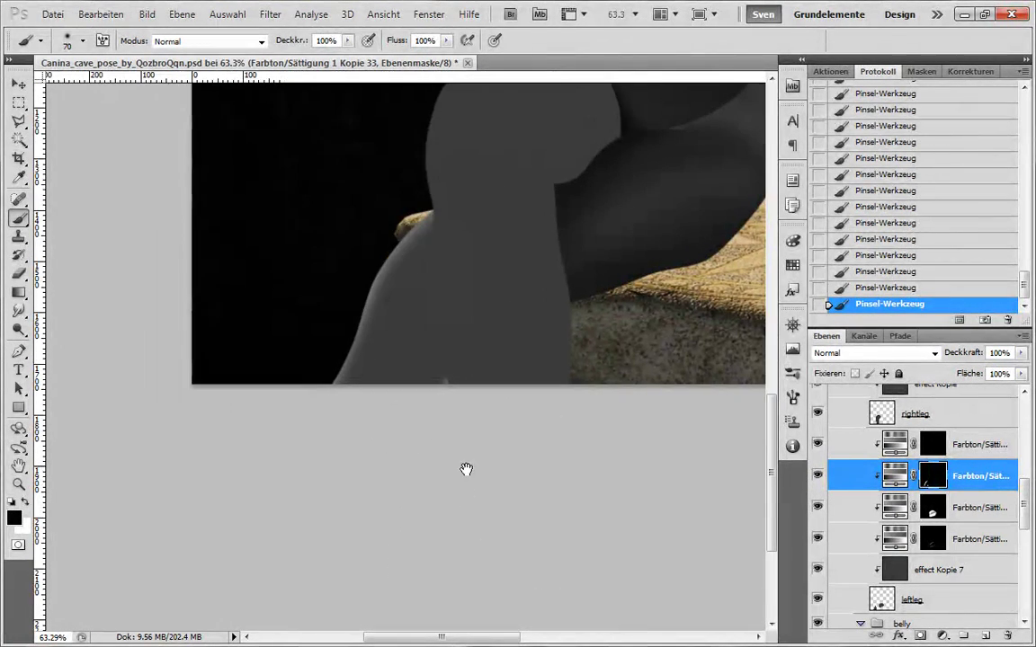
left_click_drag(486, 338, 466, 445)
key("x")
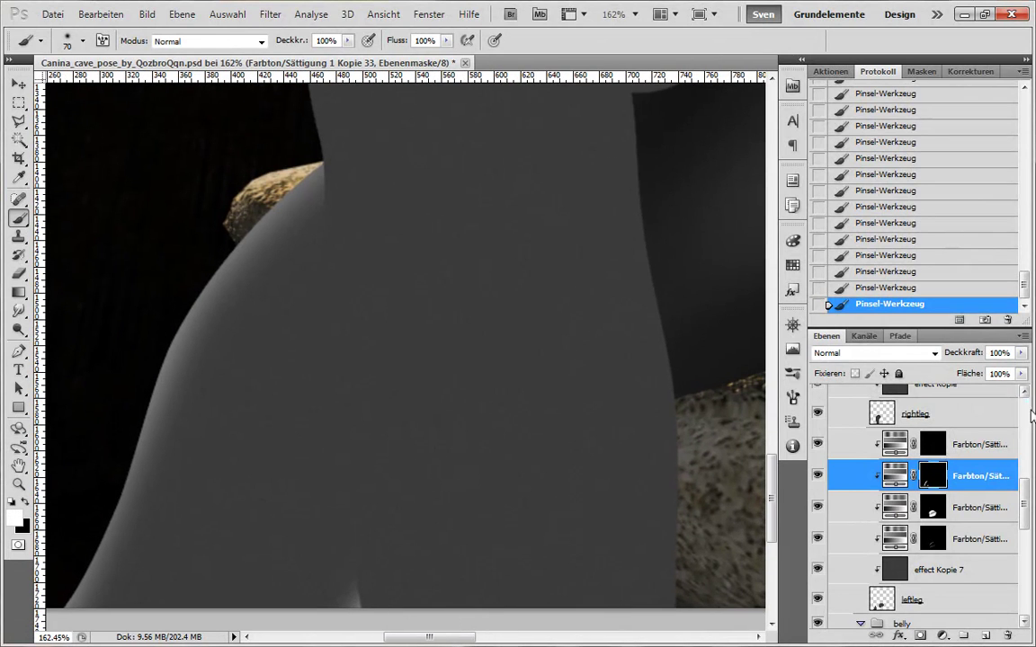
- Show the full path to locate the shin's edge, erase the light streak beside it in black, and return to the layers
left_click(900, 336)
left_click(865, 385)
scroll(506, 536, "down", 3)
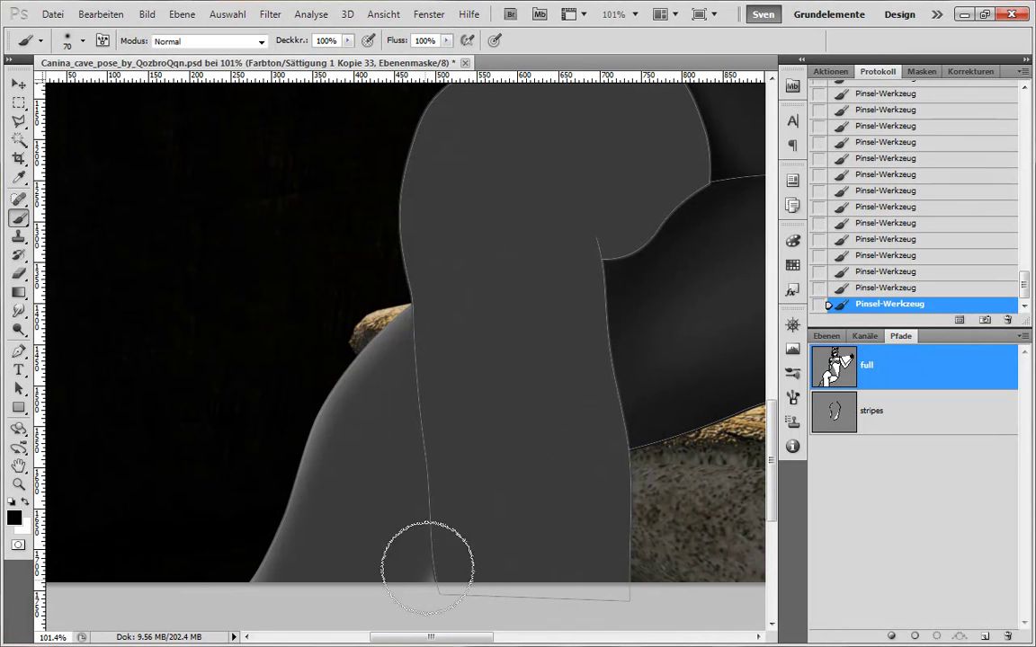
left_click(826, 336)
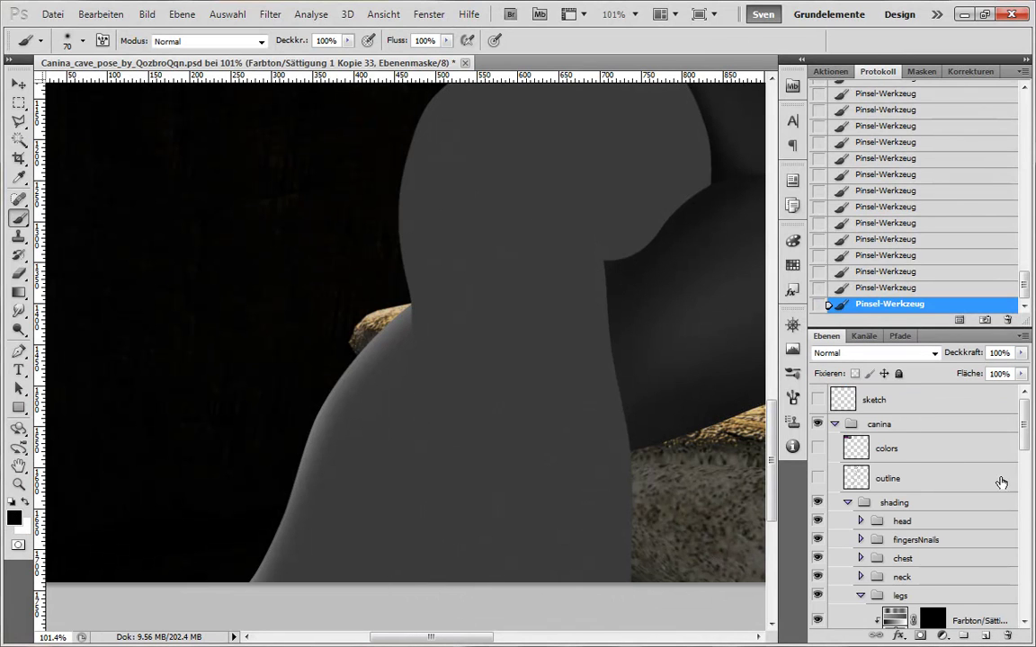
scroll(999, 512, "down", 5)
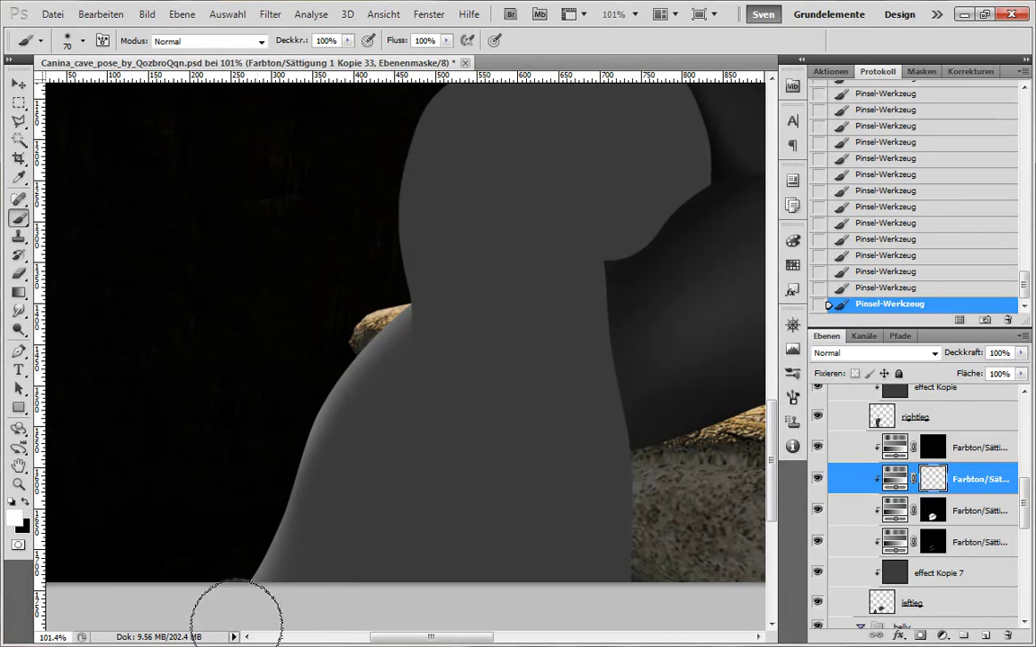
- Save the document and examine the calf's edge highlight against the rest of the leg
key("x")
scroll(570, 486, "down", 3)
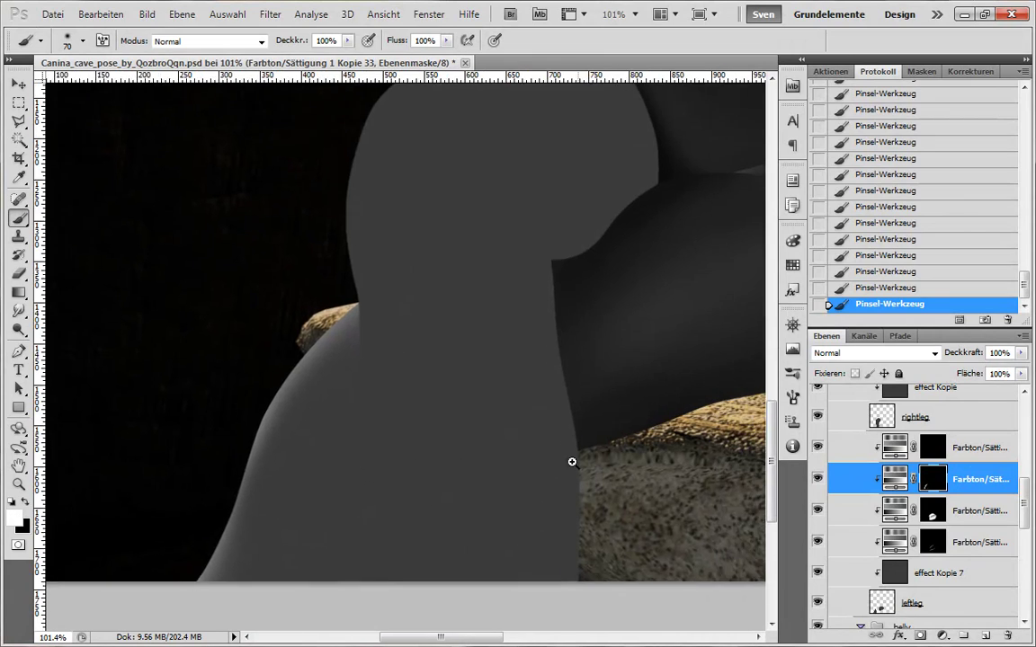
left_click(969, 524)
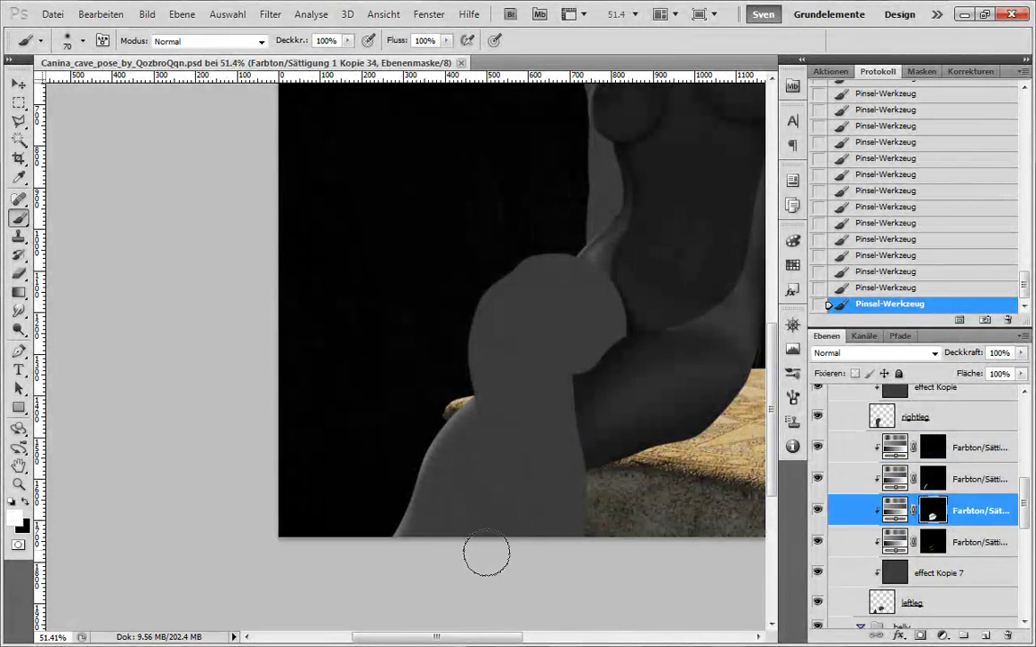
left_click_drag(620, 277, 647, 356)
scroll(544, 486, "up", 3)
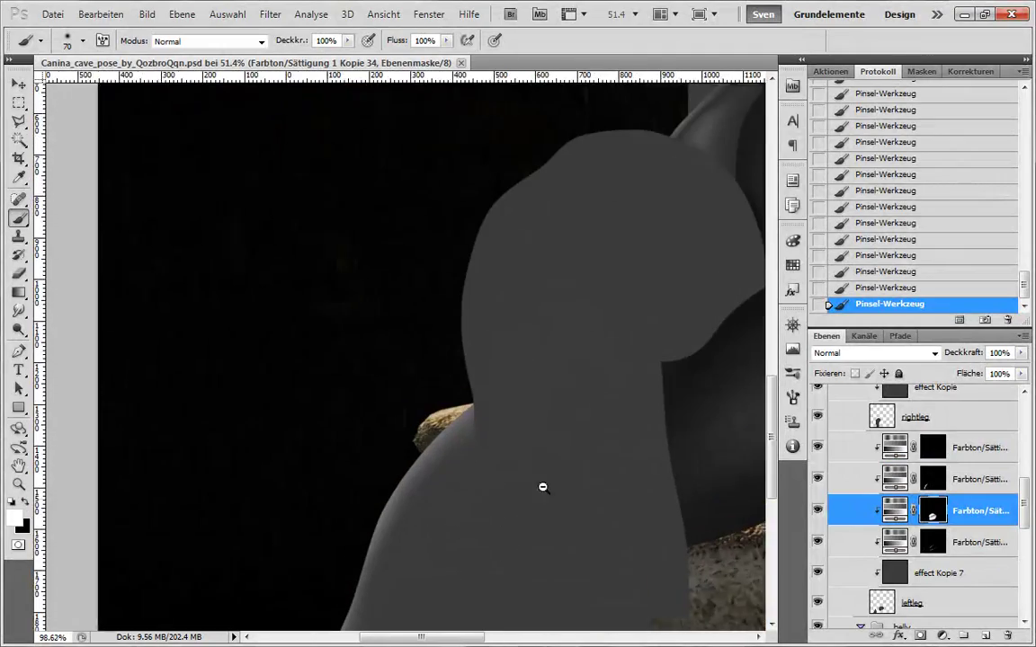
left_click_drag(543, 485, 548, 460)
- Select the left leg's copy 32 mask and try a brighter rim along the calf's outer edge in white with the 70 px brush
left_click(980, 479)
key("x")
left_click(937, 450)
key("x")
left_click_drag(368, 451, 449, 333)
left_click_drag(367, 493, 395, 404)
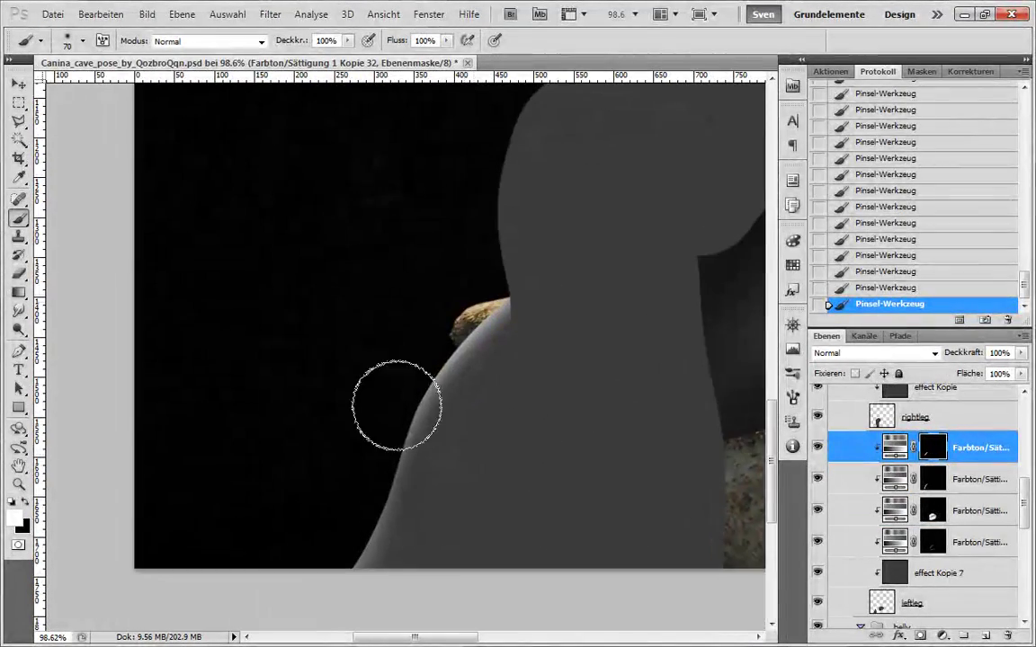
left_click_drag(561, 379, 473, 489)
scroll(474, 489, "down", 4)
scroll(449, 513, "up", 3)
key("x")
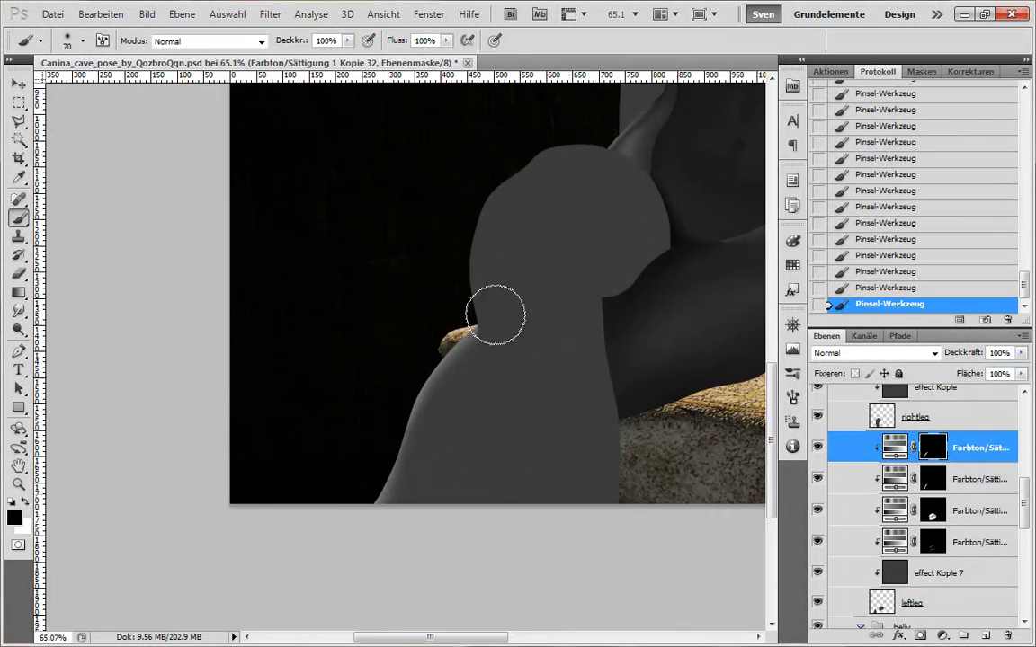
- Clear the painted rim from the whole copy 32 mask and deselect
left_click_drag(939, 486, 941, 452)
left_click(940, 452)
key("x")
key("ctrl+a")
key("Delete")
key("ctrl+d")
- Reselect the copy 33 mask and refine the calf's edge highlight with white and black strokes, reducing the brush to 35 px
left_click(944, 483)
scroll(397, 485, "up", 2)
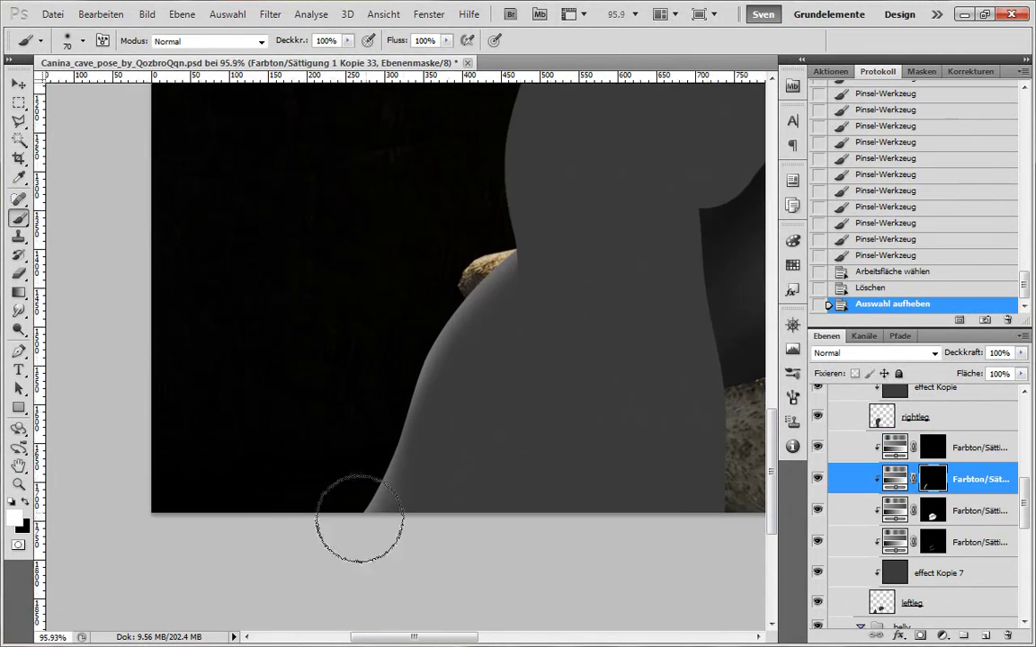
mouse_move(359, 518)
left_mouse_down()
mouse_move(453, 296)
mouse_move(517, 250)
mouse_move(356, 521)
mouse_move(366, 438)
left_mouse_up()
key("x")
mouse_move(423, 490)
left_mouse_down()
mouse_move(469, 347)
mouse_move(441, 409)
left_mouse_up()
left_click_drag(445, 396, 414, 495)
left_click_drag(427, 459, 397, 553)
scroll(539, 450, "down", 3)
- Toggle the sketch layer to compare the leg shading with the drawn lines, leave it hidden, and save the document
left_click_drag(1023, 504, 1007, 417)
left_click(817, 403)
left_click(818, 404)
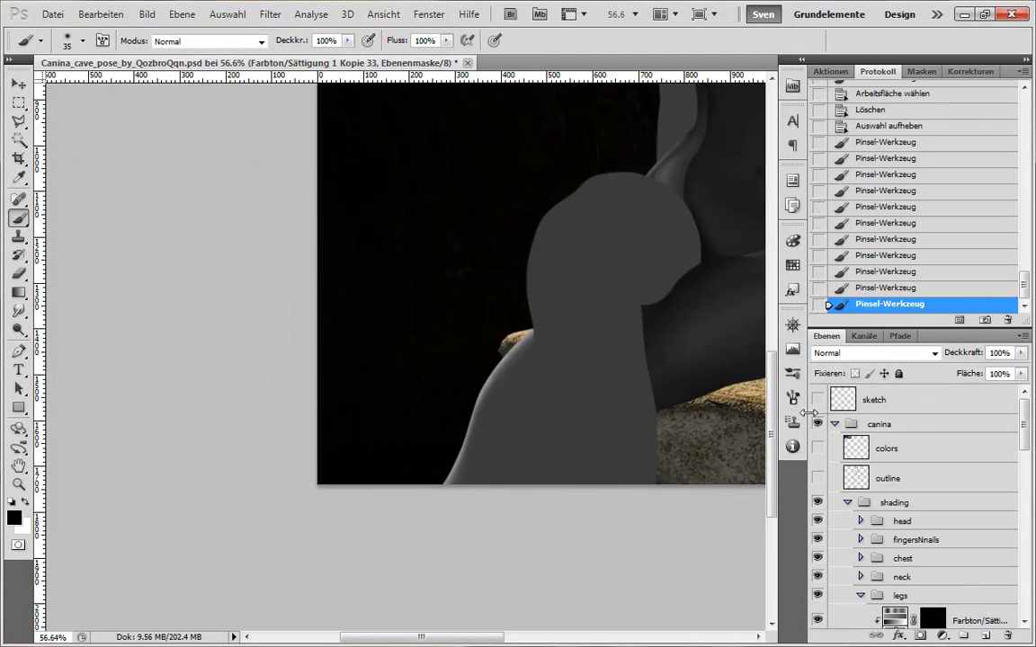
left_click(817, 403)
left_click(815, 404)
left_click_drag(729, 396, 668, 396)
left_click(816, 403)
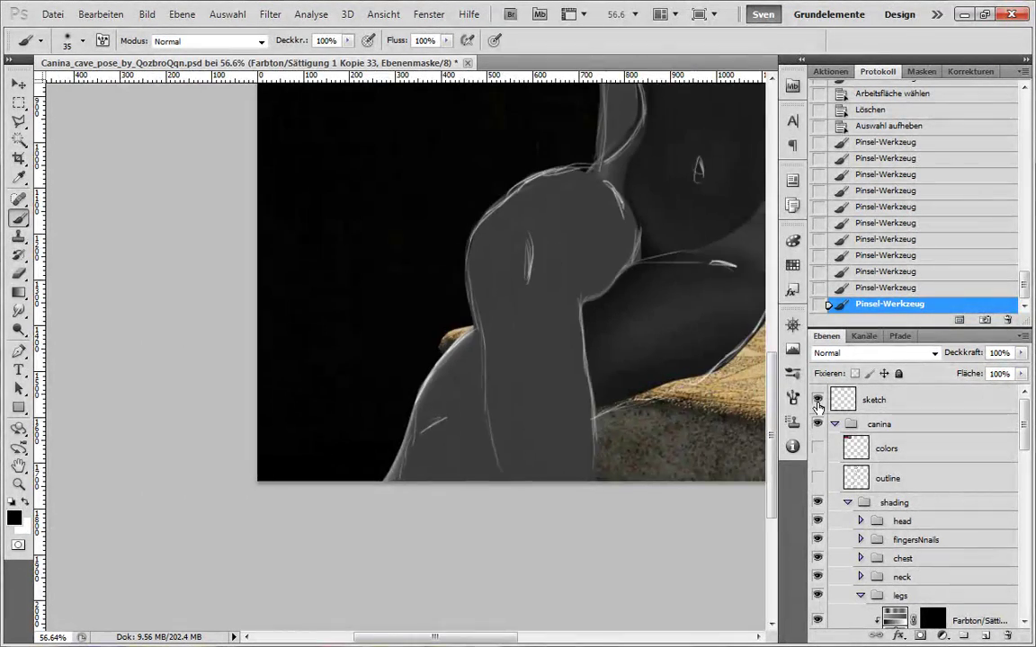
left_click_drag(737, 367, 606, 398)
mouse_move(658, 219)
left_mouse_down()
mouse_move(465, 562)
mouse_move(527, 490)
mouse_move(532, 419)
left_mouse_up()
left_click(817, 402)
scroll(427, 516, "up", 4)
key("ctrl+s")
- Select the left leg's copy 34 mask and paint a shadow on the calf along the right shin's edge with a 60 px brush
left_click(865, 337)
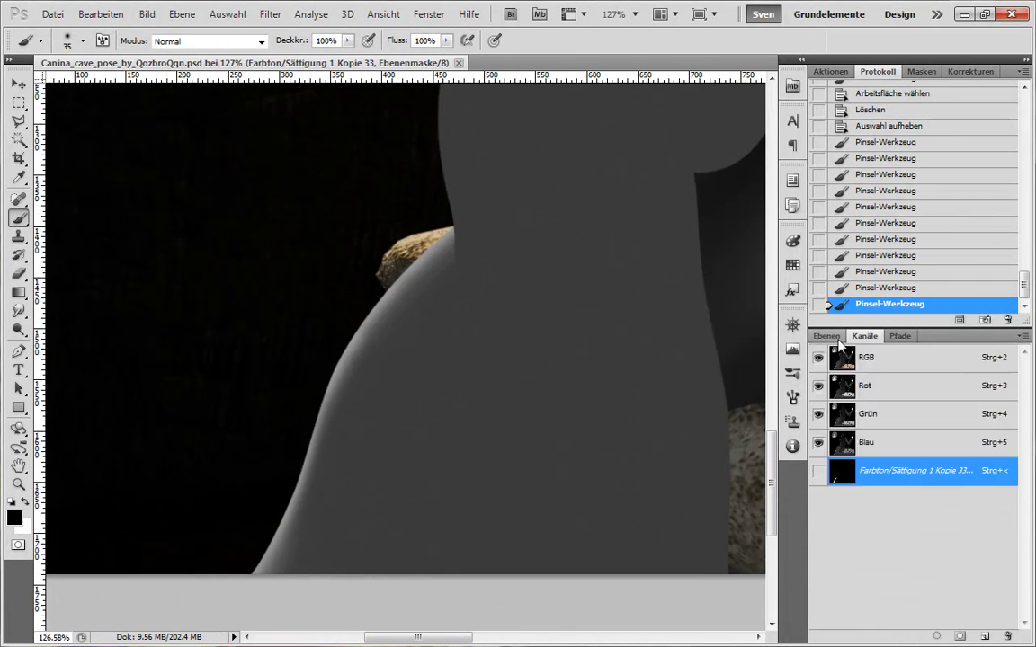
left_click(827, 337)
left_click_drag(1023, 435, 1015, 520)
left_click(932, 501)
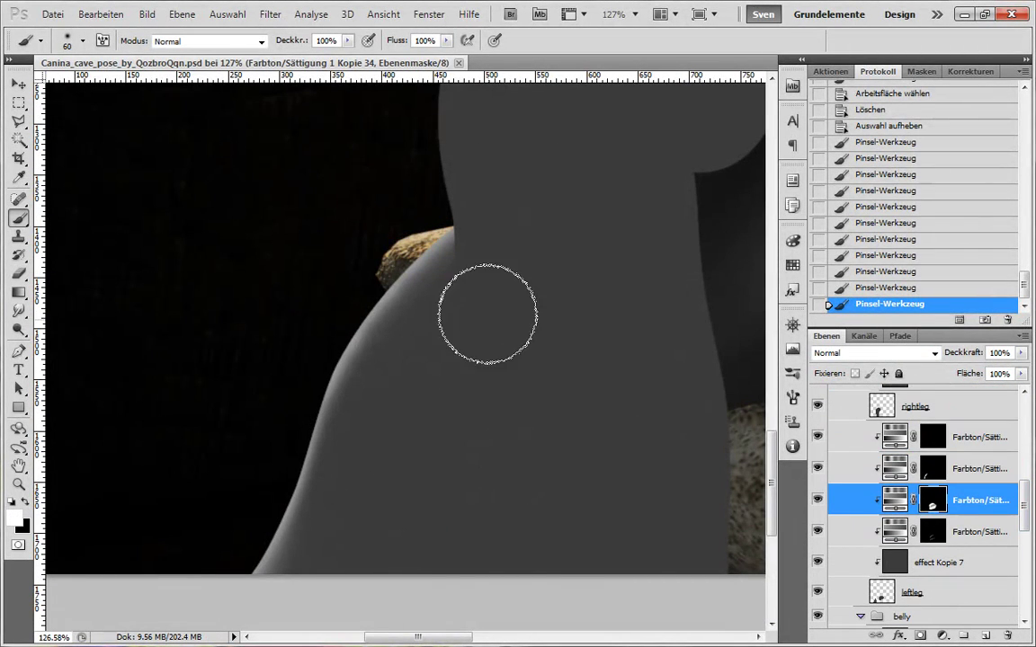
left_click_drag(487, 313, 478, 562)
scroll(451, 574, "down", 2)
key("ctrl+i")
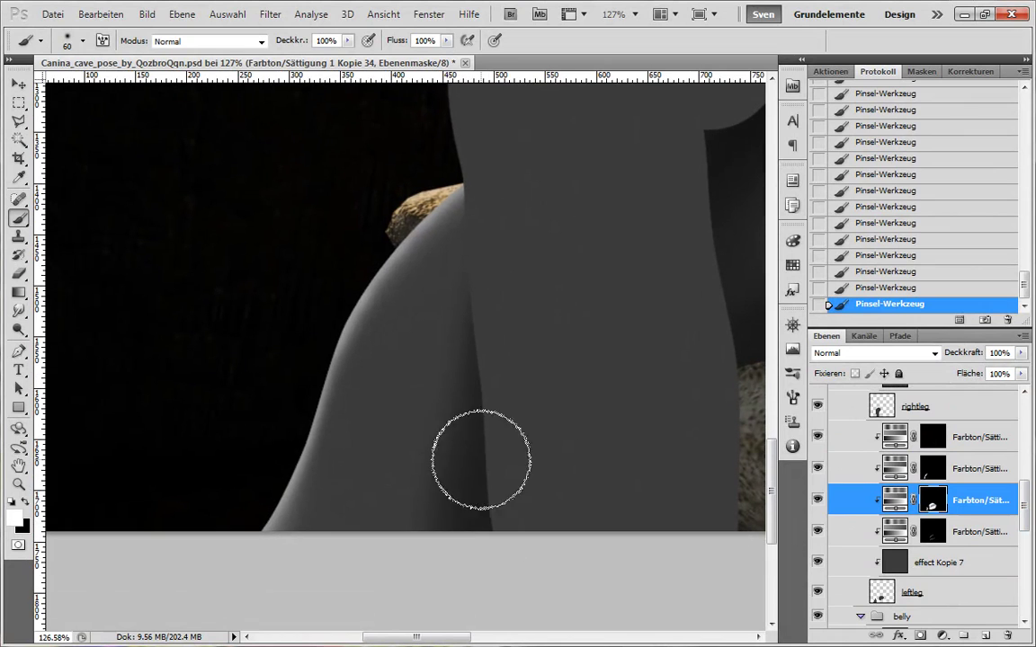
mouse_move(412, 279)
left_mouse_down()
mouse_move(494, 258)
mouse_move(479, 327)
left_mouse_up()
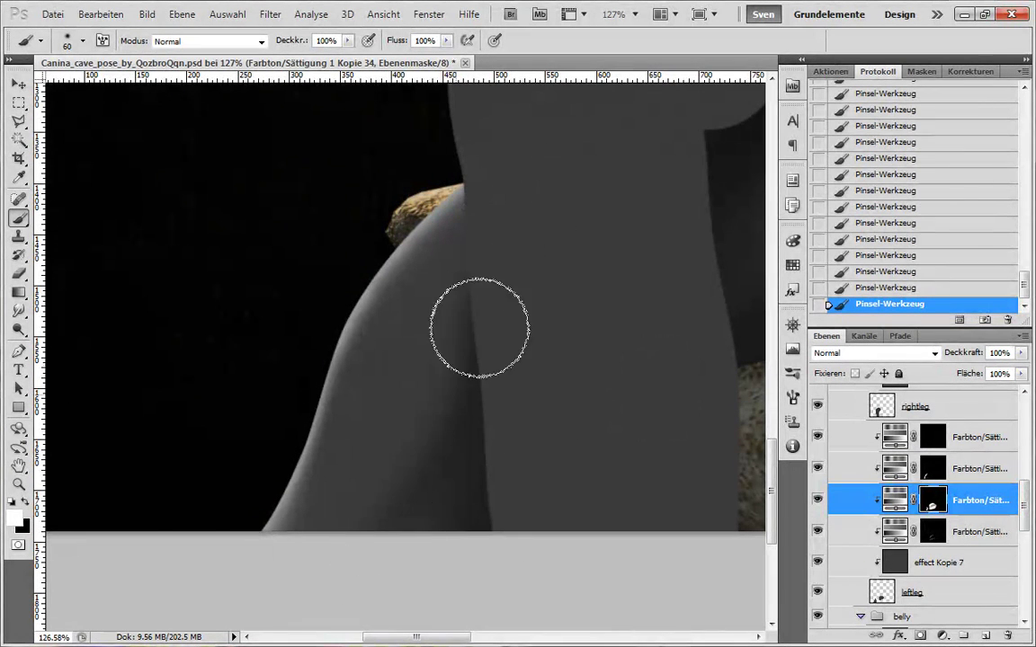
- Refine the calf's shadow on the left leg's copy 34 mask with alternating black and white 60 px brush strokes
key("x")
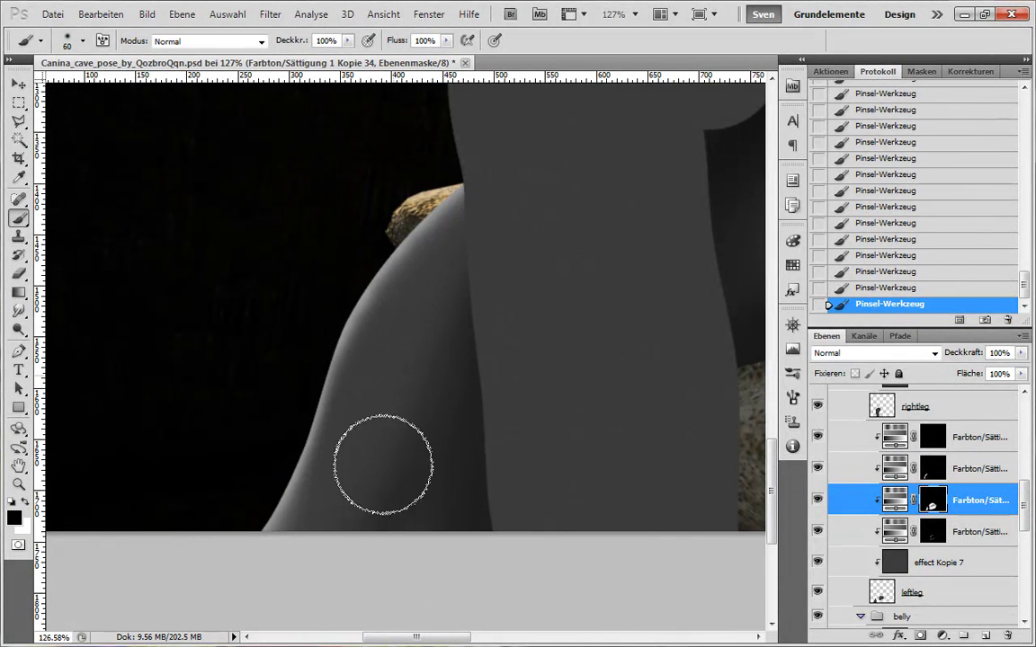
key("x")
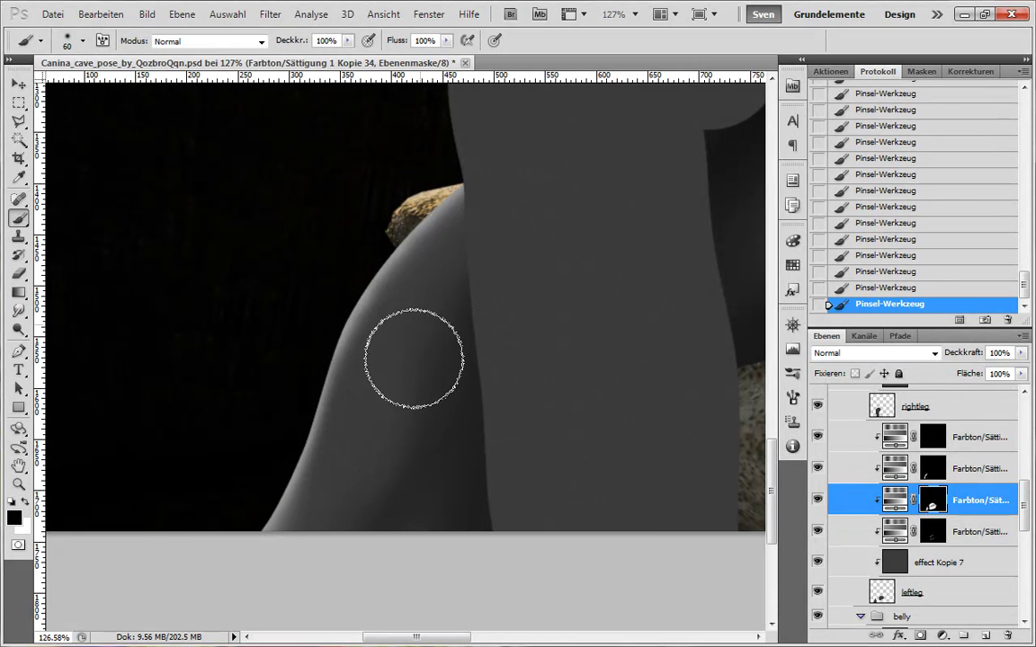
key("alt+bracketleft")
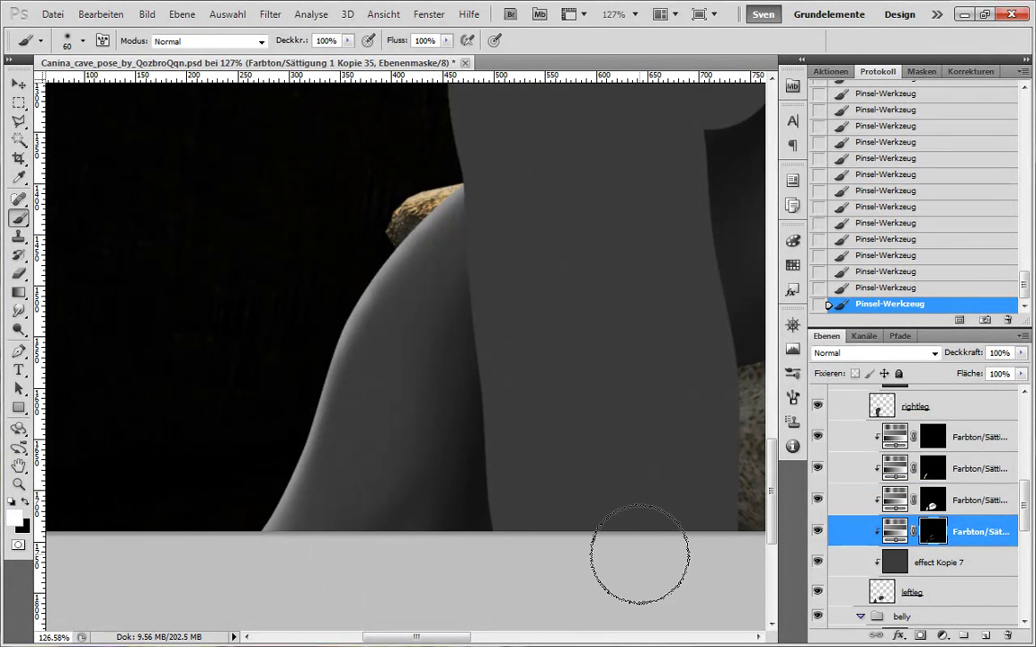
left_click(935, 490)
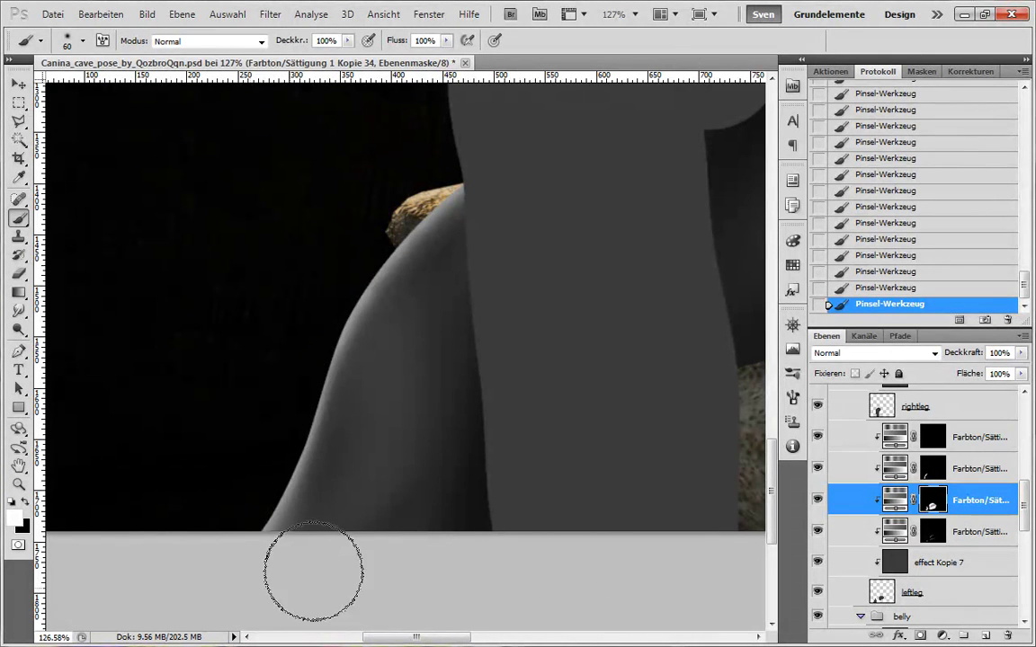
key("x")
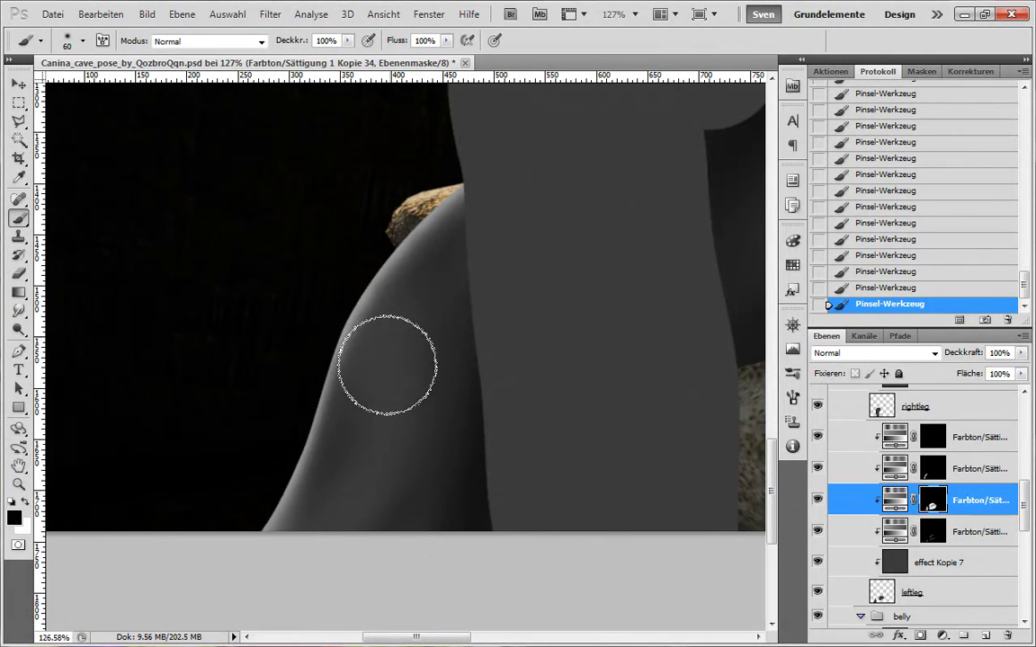
- Compare the calf with the sketch layer, hide the sketch again, and retouch the lower calf's shadow with a 45 px brush
scroll(917, 423, "up", 10)
left_click(817, 396)
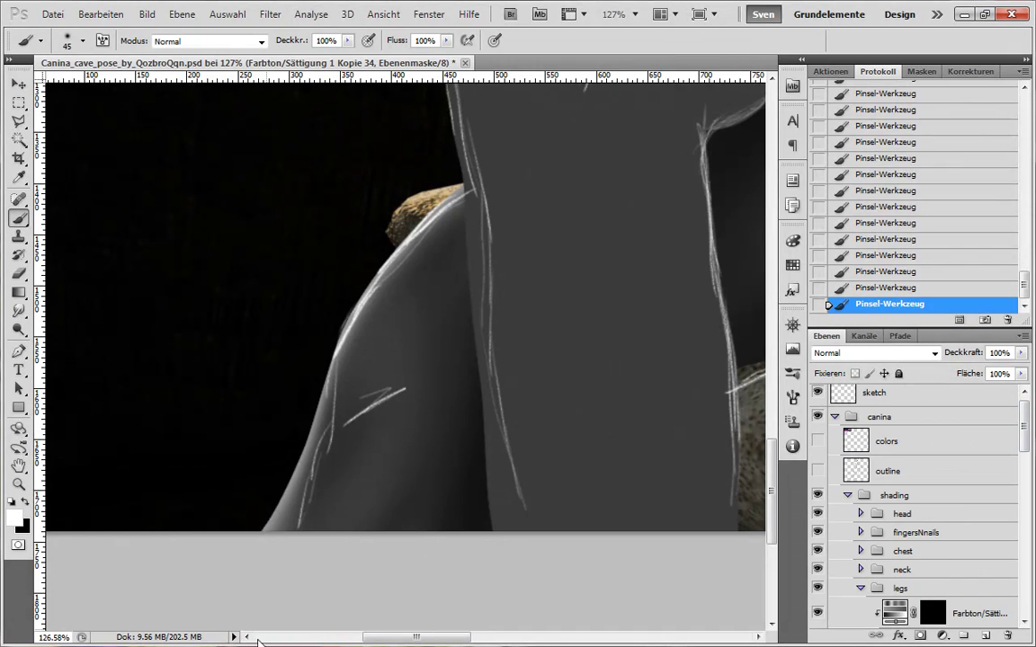
left_click(818, 393)
left_click_drag(440, 482, 354, 506)
key("x")
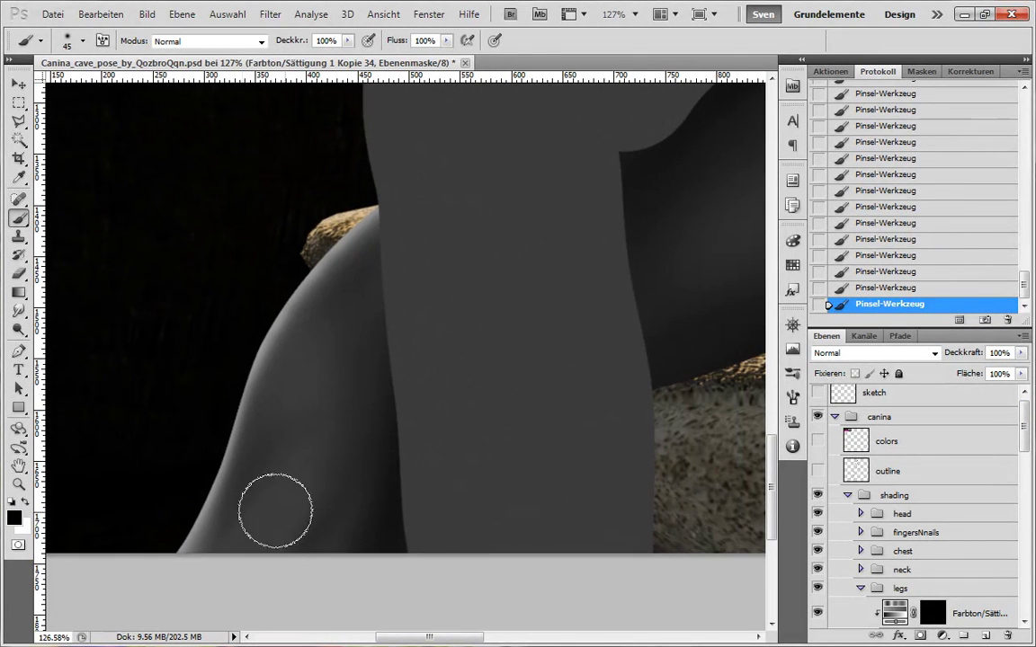
- Select the left leg's copy 33 mask and paint a soft, broad highlight on the calf with a 70 px white brush
mouse_move(1024, 442)
left_mouse_down()
mouse_move(1028, 518)
mouse_move(1027, 493)
left_mouse_up()
left_click(933, 604)
key("bracketright")
key("bracketright")
key("bracketright")
left_click_drag(293, 386, 305, 331)
- Reselect the copy 34 mask, retouch the middle of the calf with a 30 px black brush, and save the document
scroll(980, 512, "down", 2)
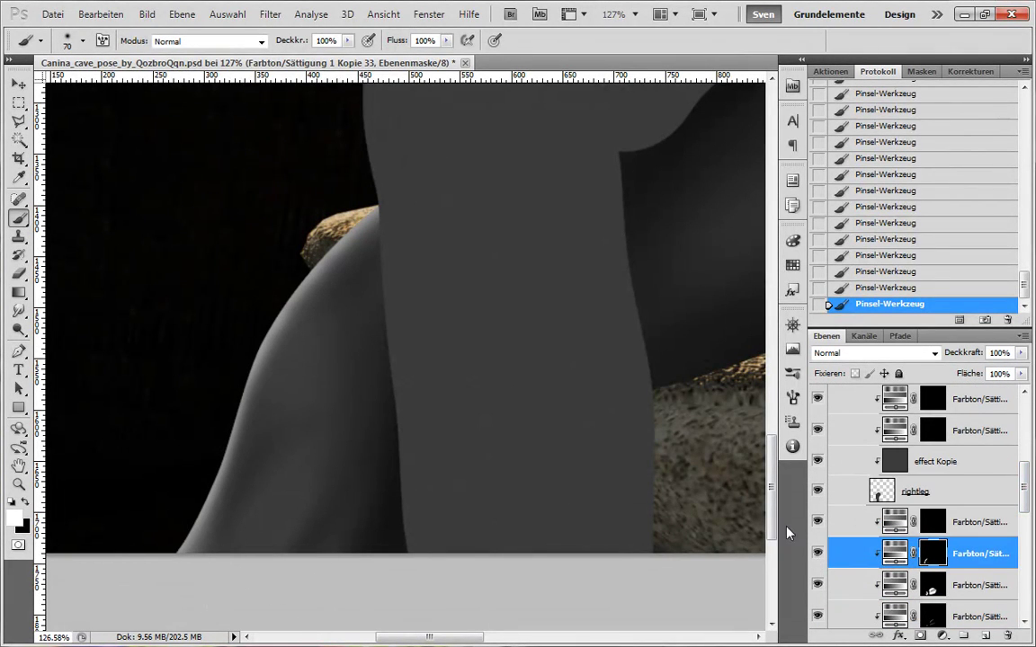
left_click(936, 592)
key("x")
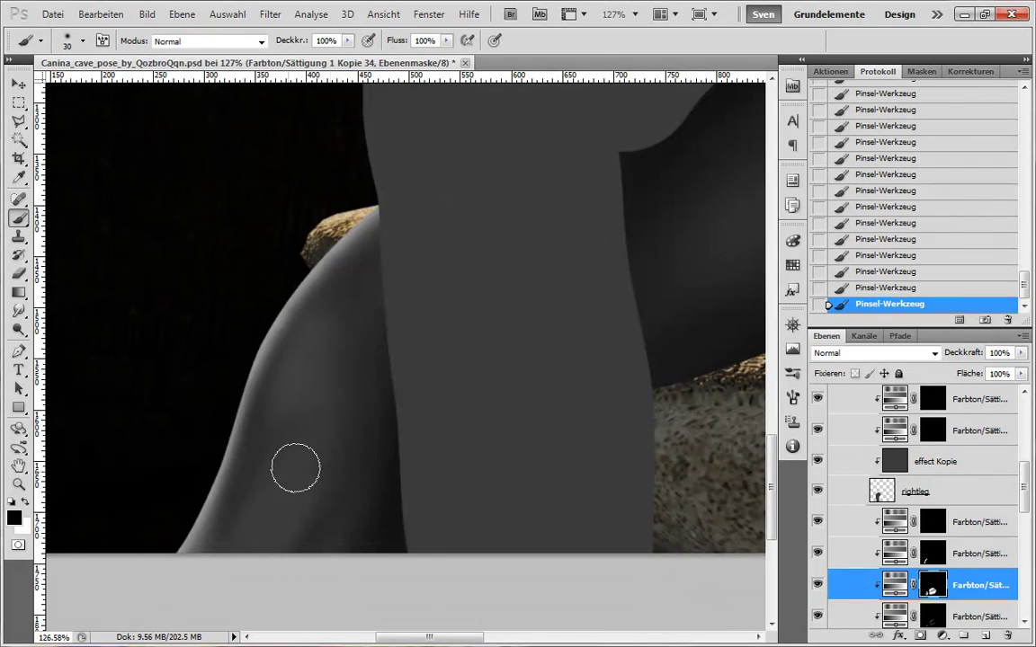
scroll(294, 468, "down", 1)
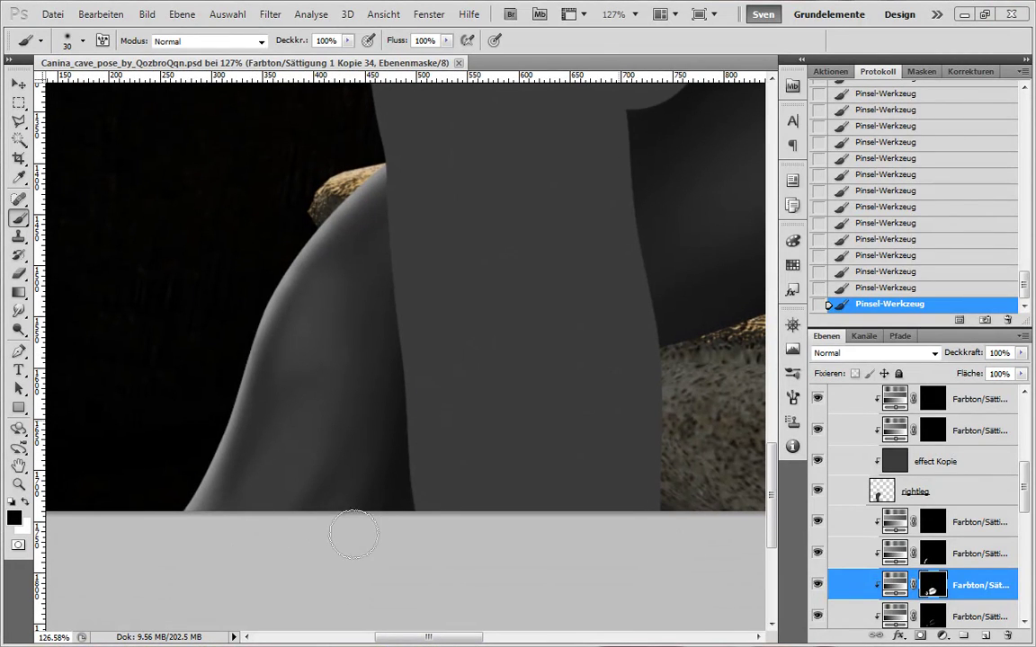
- Smooth the lower calf's shadow beside the right leg on the copy 34 mask with a brush enlarged to 70 px
key("bracketright")
key("bracketright")
key("bracketright")
key("bracketright")
key("bracketright")
key("bracketright")
key("bracketright")
key("bracketright")
key("bracketright")
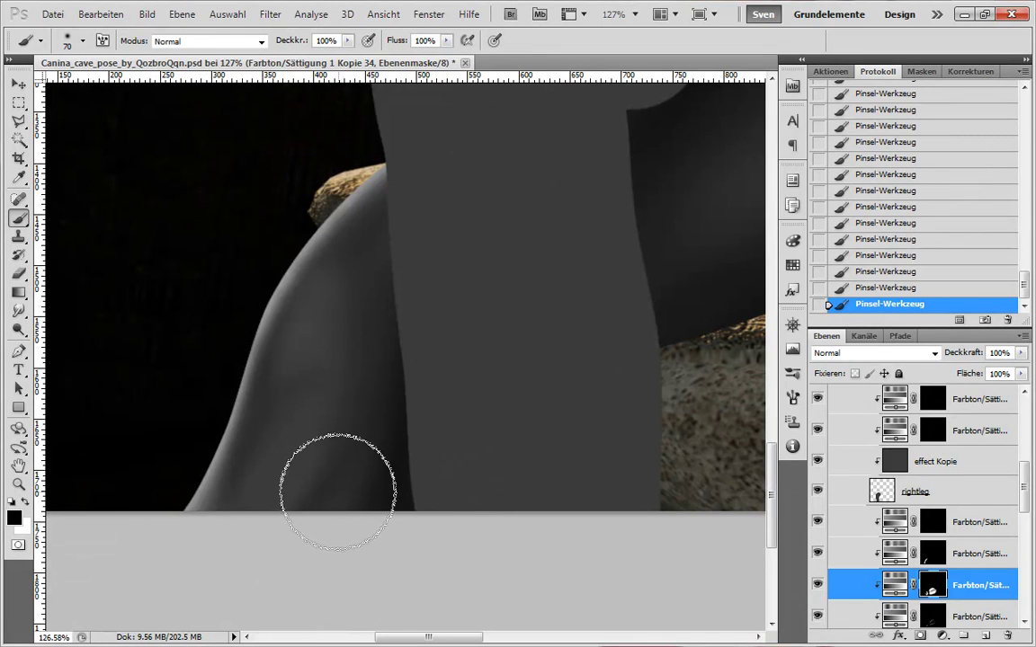
key("x")
key("x")
scroll(309, 587, "down", 3)
scroll(312, 575, "up", 4)
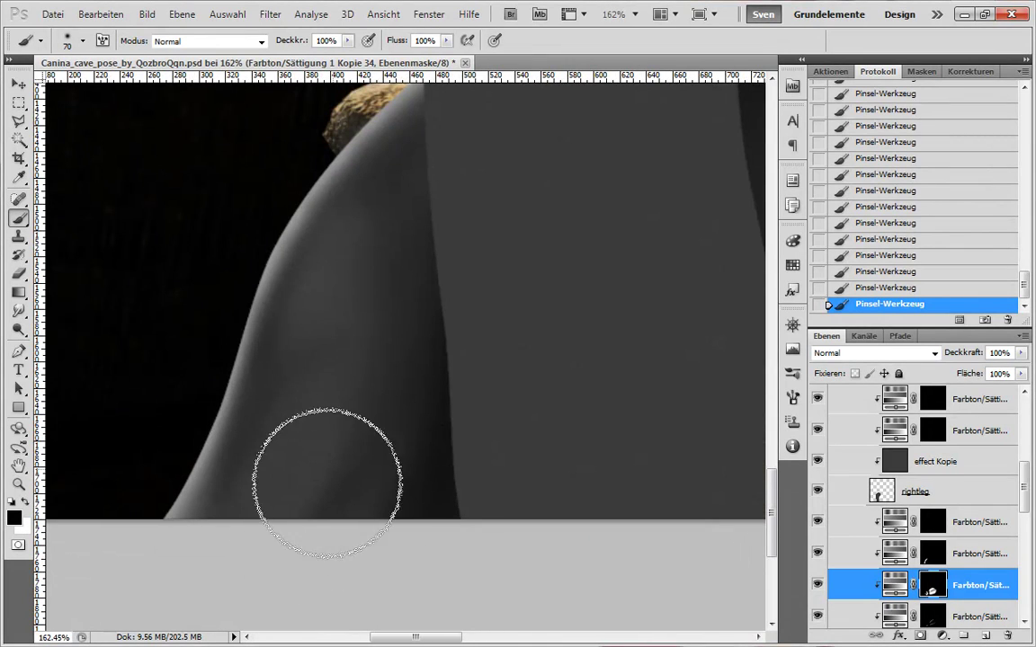
scroll(326, 483, "down", 2)
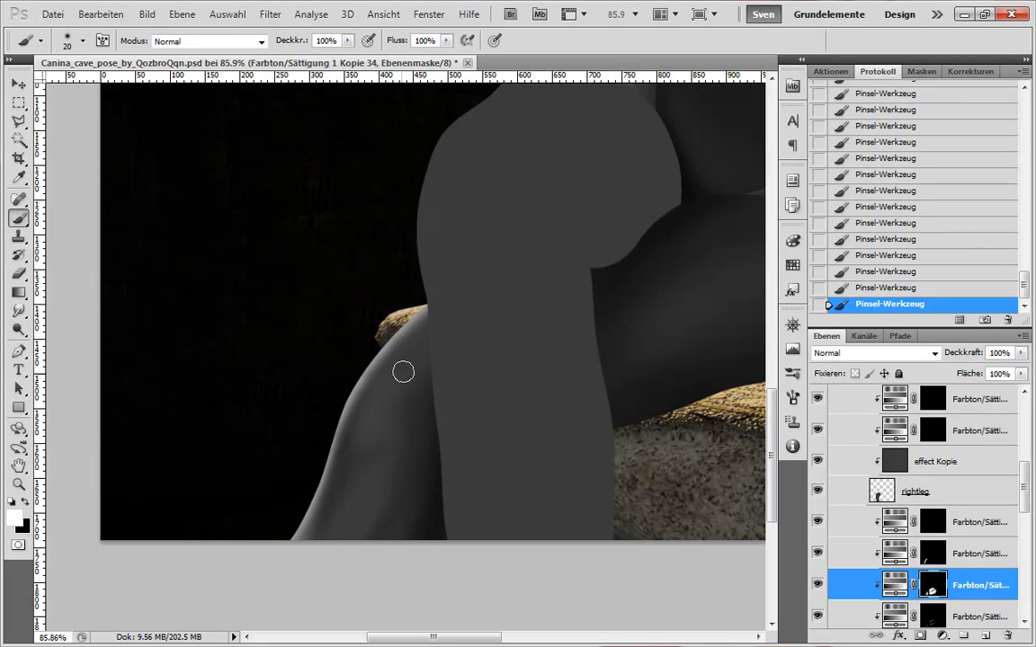
- Touch up the calf's upper end on the copy 33 mask at 35 px and on the copy 34 mask at 45 px
left_click(933, 555)
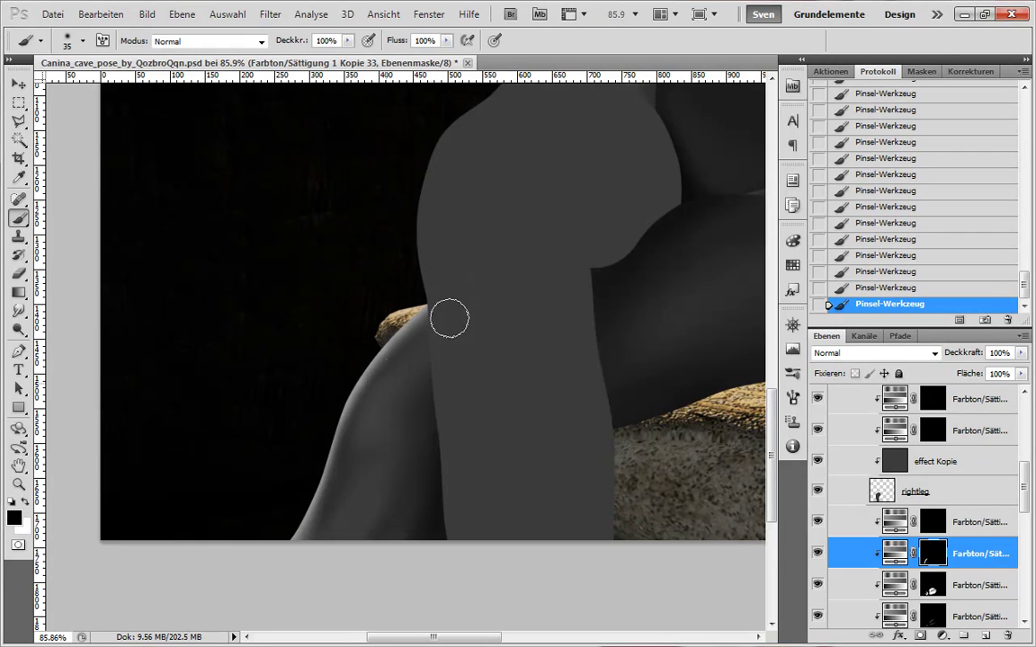
left_click(933, 585)
key("bracketright")
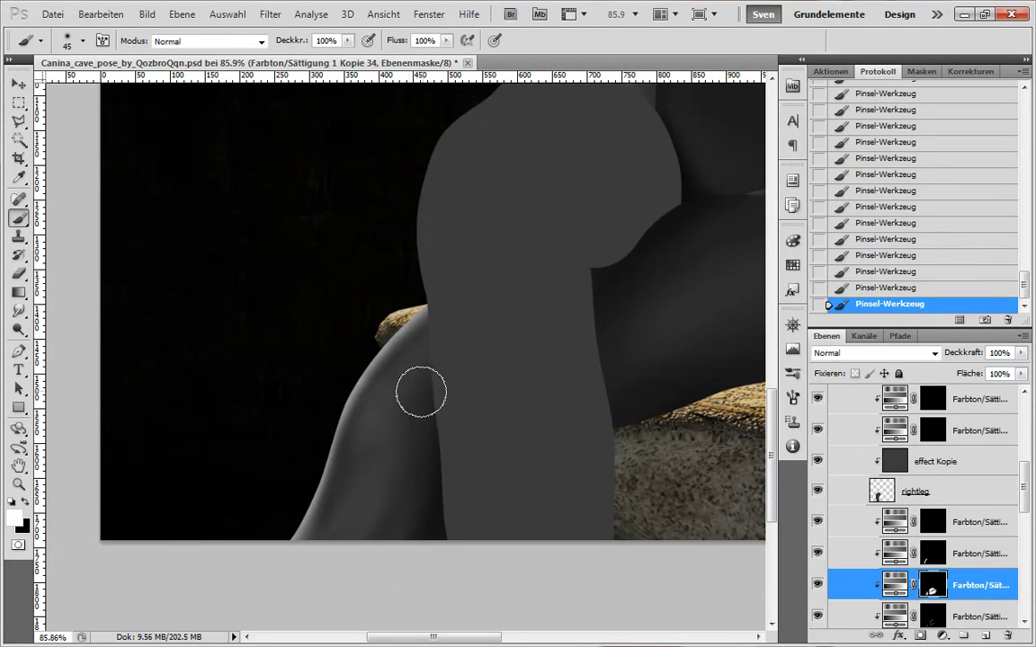
scroll(465, 509, "down", 6)
scroll(298, 561, "up", 5)
key("x")
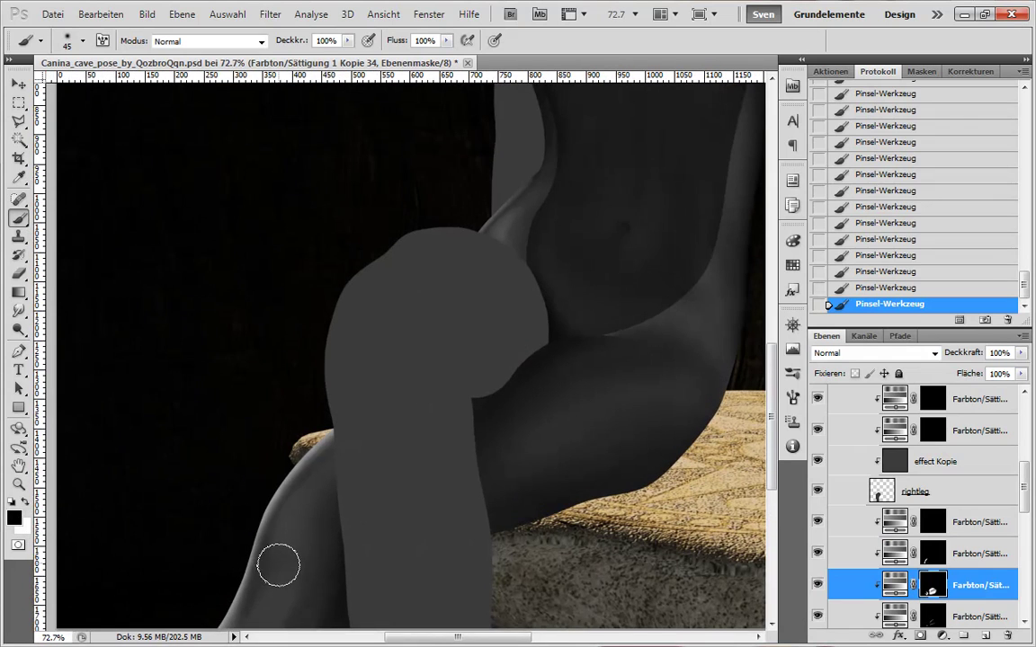
left_click_drag(345, 572, 347, 546)
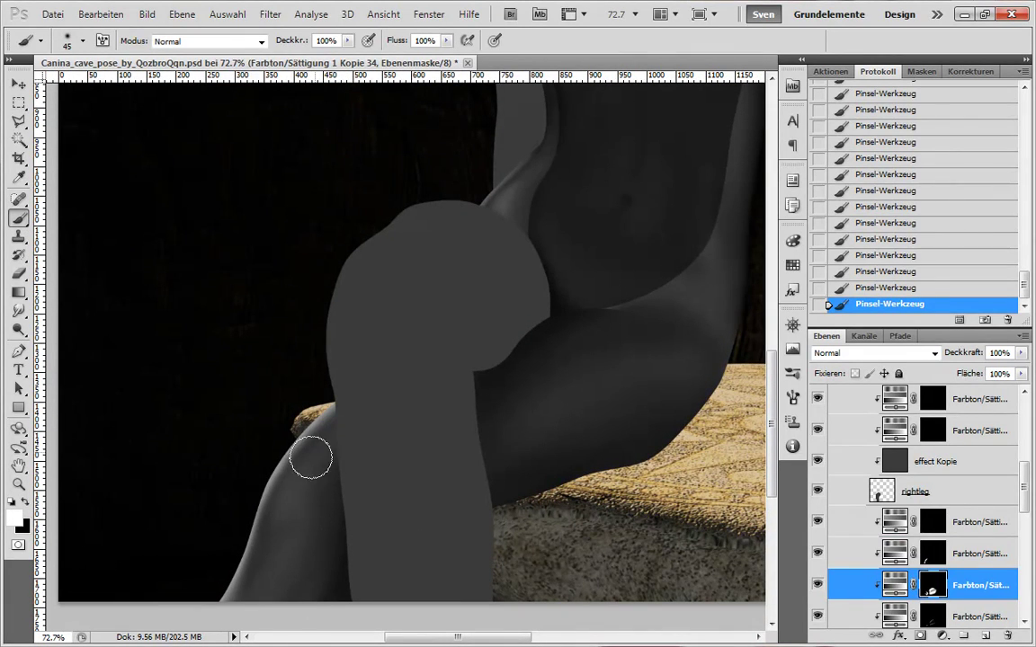
left_click_drag(420, 513, 423, 478)
left_click_drag(492, 467, 406, 500)
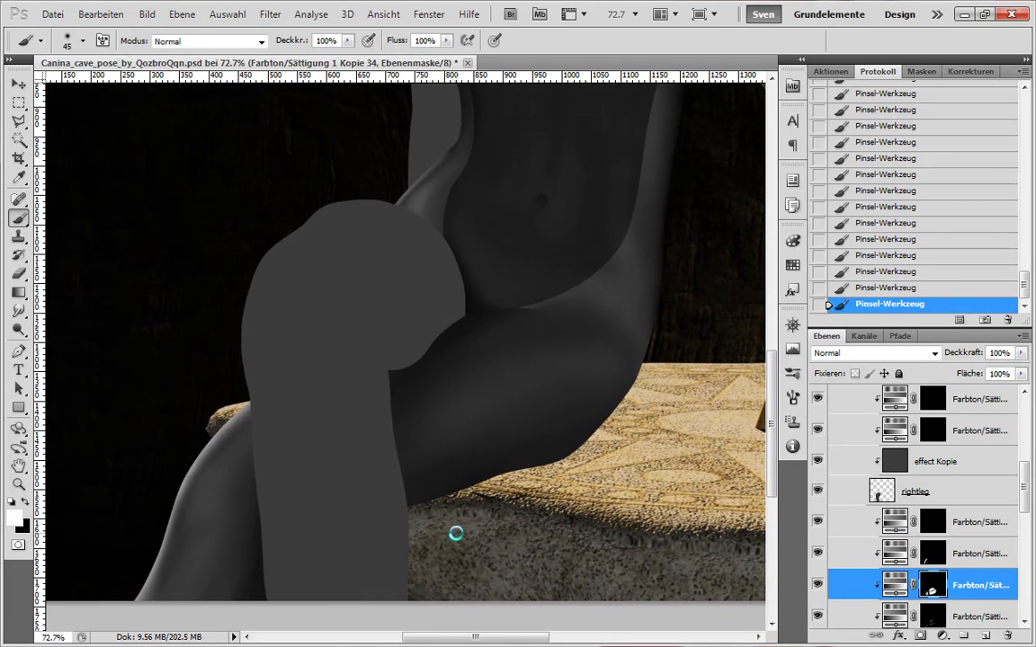
- Toggle a layer's visibility to identify it, then delete that layer
left_click(817, 473)
left_click_drag(1029, 496, 1024, 469)
left_click(847, 477)
key("Delete")
- Select the right leg's copy 38 mask and paint a shadow below the knee and down the calf's back edge with a 45 px brush
left_click(939, 522)
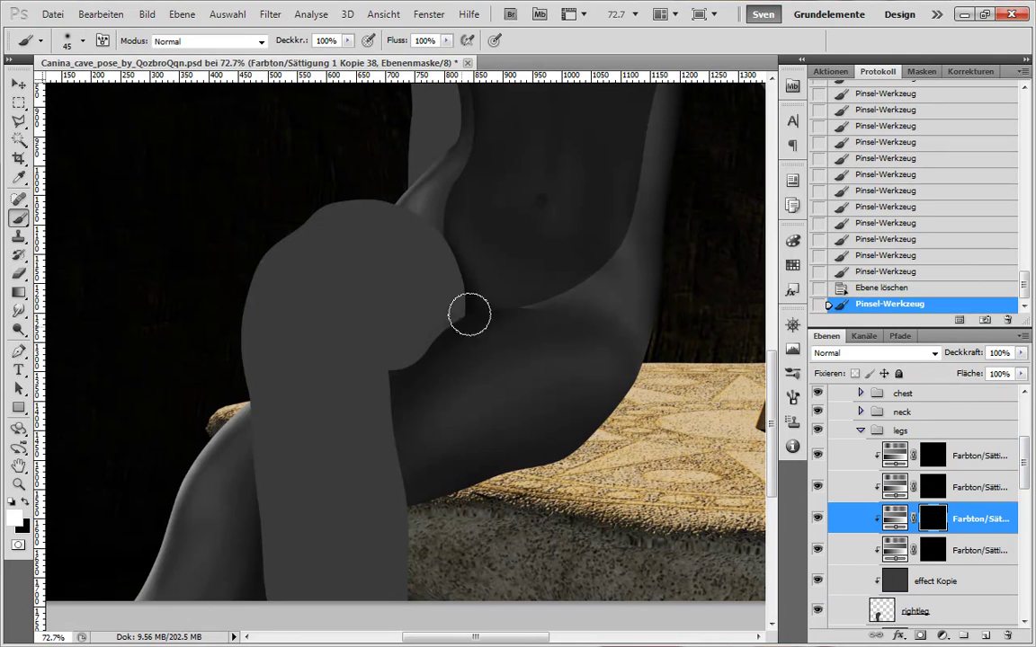
left_click_drag(470, 315, 406, 418)
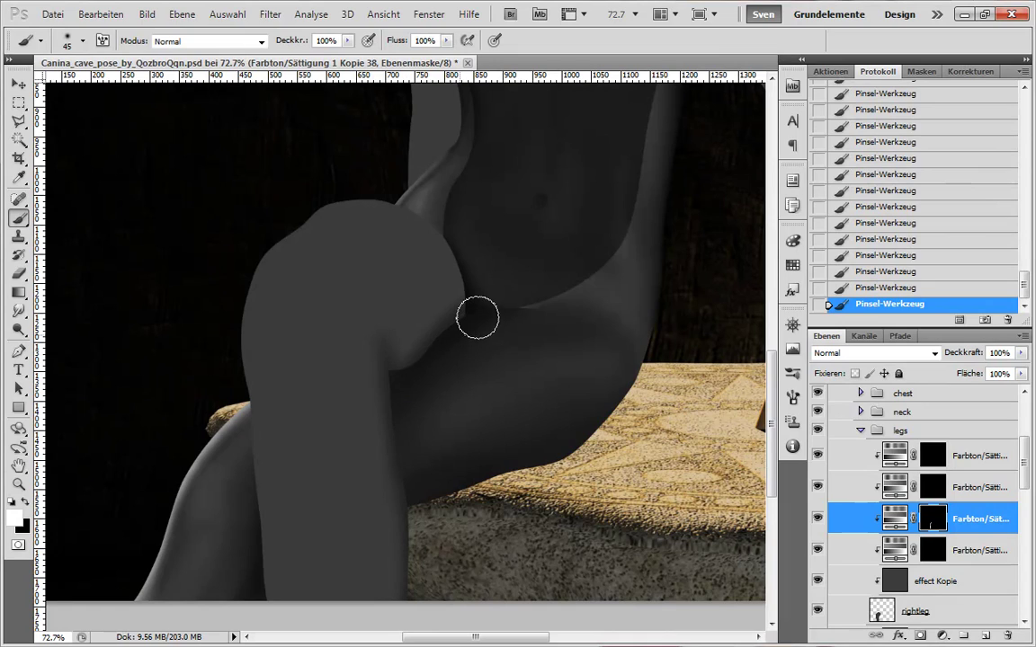
scroll(413, 486, "up", 5)
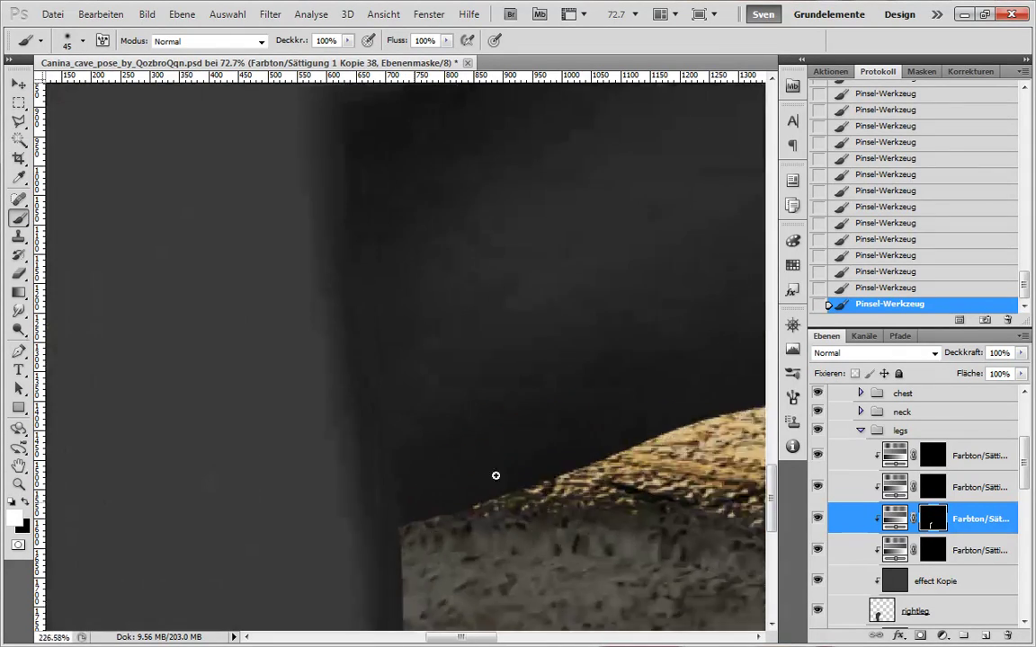
- Toggle the rightleg and head layers to check the leg area, load and invert the head layer's selection, and deselect
left_click(818, 611)
scroll(666, 503, "down", 4)
left_click_drag(1023, 468, 1023, 508)
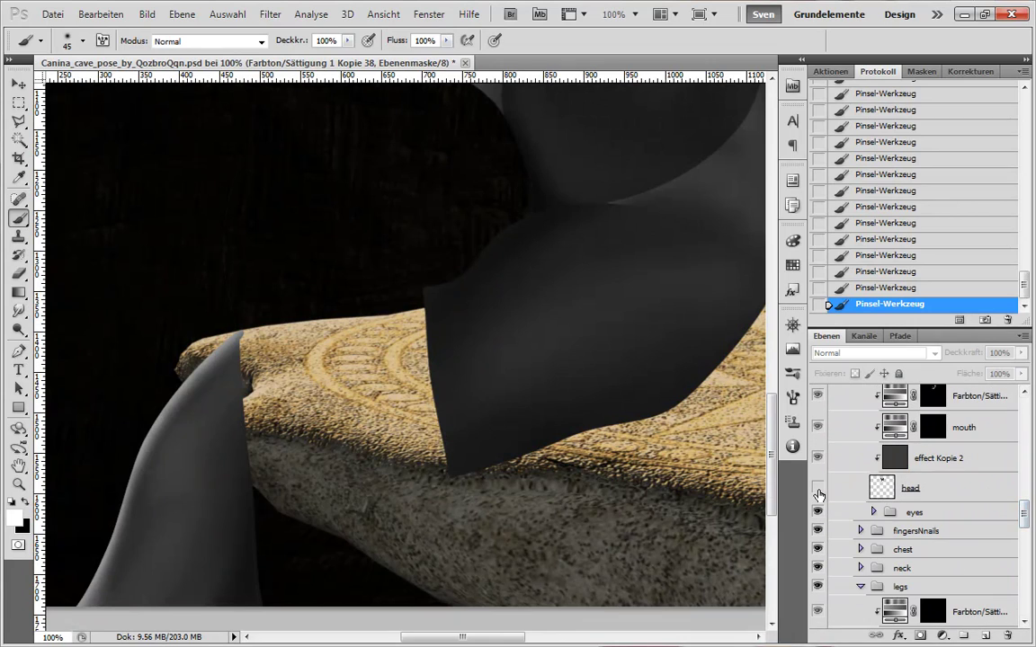
left_click(894, 491)
scroll(651, 431, "down", 4)
left_click_drag(701, 230, 546, 481)
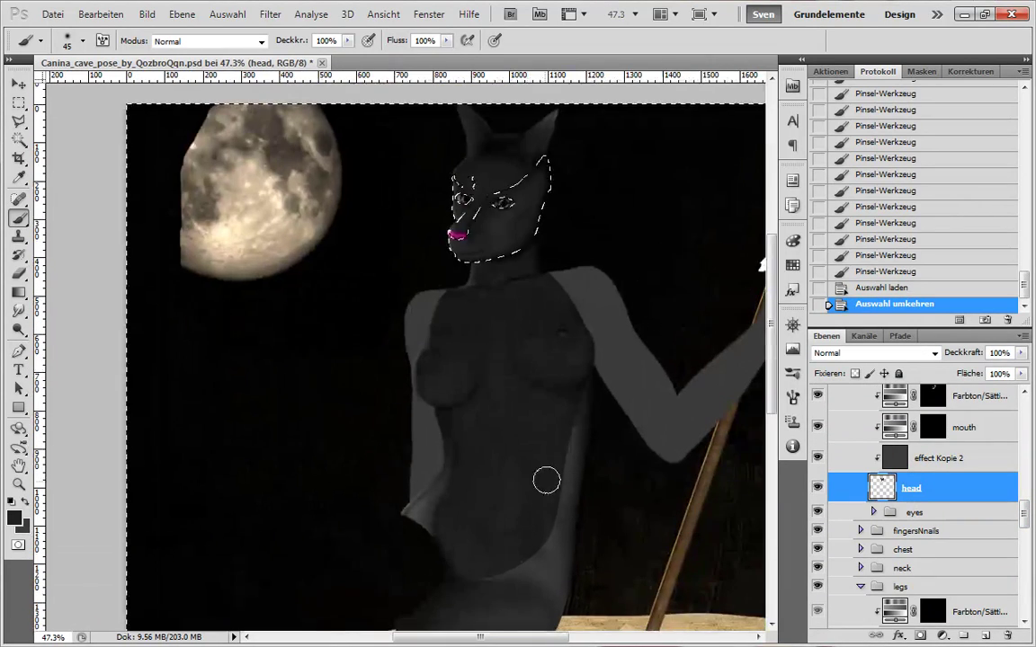
key("ctrl+d")
- Clear the lower part of the head layer with a rectangular selection, deselect, and toggle the layer's visibility to check
key("m")
left_click_drag(121, 304, 748, 623)
key("Delete")
key("ctrl+d")
left_click_drag(363, 114, 502, 380)
left_click(816, 490)
left_click(816, 490)
- Collapse the head group, toggle the rightleg layer, and reselect the right leg's copy 38 mask
left_click_drag(474, 601, 527, 435)
left_click_drag(1025, 509, 1026, 486)
left_click(861, 474)
left_click(818, 575)
scroll(454, 492, "up", 4)
left_click_drag(571, 509, 544, 374)
left_click(978, 483)
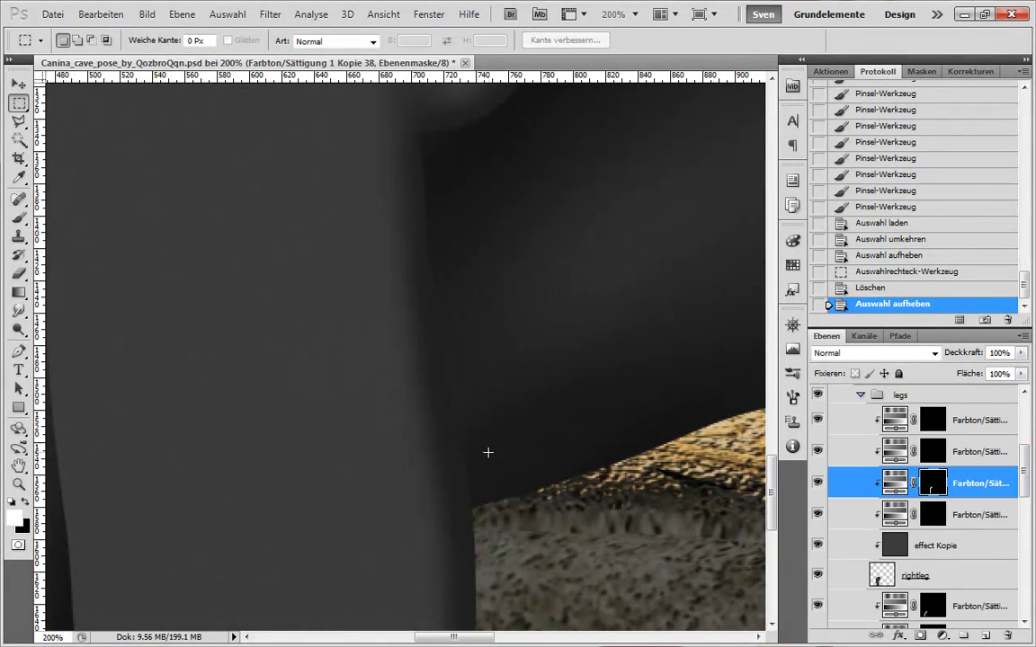
- Retouch the shadow on the right calf's back edge with a 20 px brush, toggling the rightleg layer to compare the contour
key("b")
key("x")
left_click(483, 426)
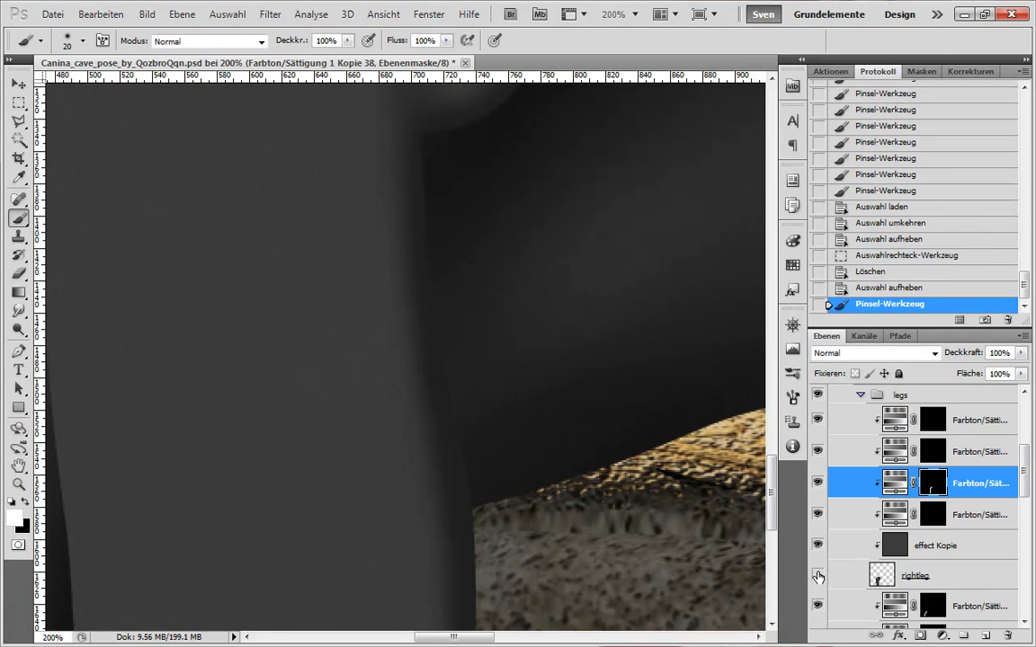
left_click(817, 575)
left_click(817, 575)
left_click(458, 425)
mouse_move(482, 498)
left_mouse_down()
mouse_move(620, 486)
mouse_move(557, 514)
left_mouse_up()
left_click(818, 576)
left_click(819, 575)
left_click(819, 575)
left_click(818, 576)
- Try painting the right calf's back edge on the rightleg layer with a smaller brush, and step back in the history
left_click(891, 585)
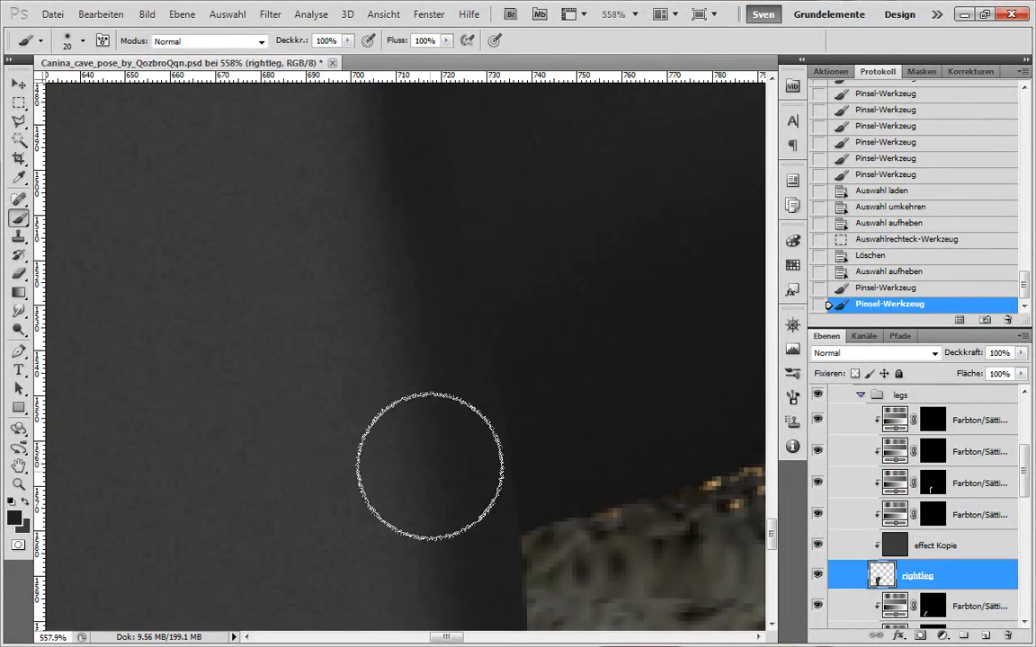
right_click(452, 502)
double_click(428, 217)
key("bracketleft")
key("bracketleft")
key("bracketleft")
left_click_drag(472, 361, 506, 560)
left_click(888, 289)
left_click(900, 273)
left_click(903, 257)
left_click(897, 289)
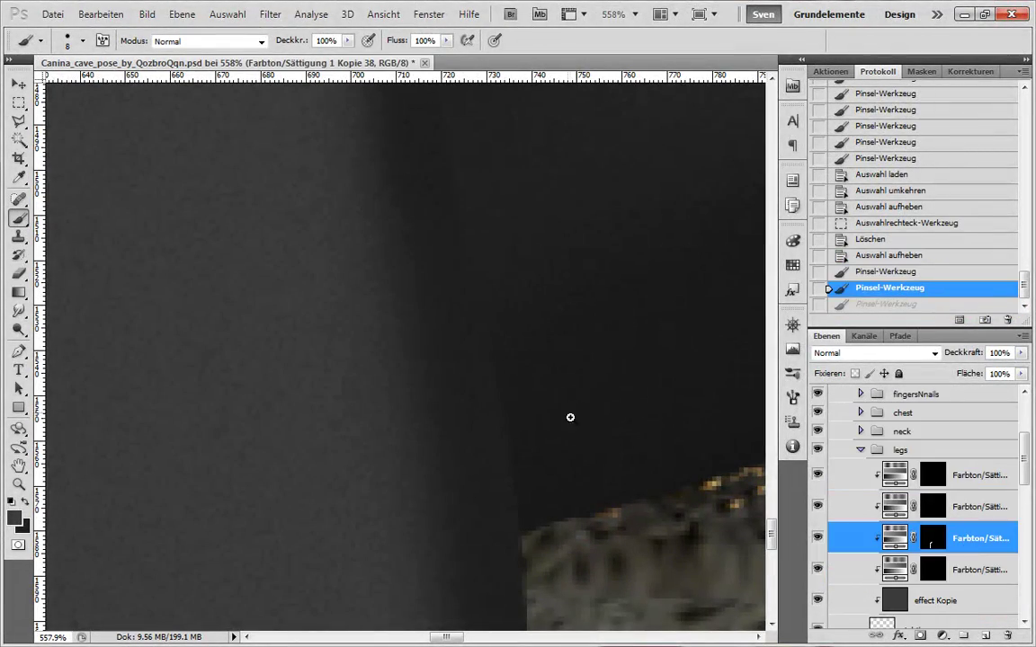
- Reselect the copy 38 mask and paint the shadow along the right calf's back edge with an 8 px white brush
left_click_drag(570, 417, 506, 417)
left_click(933, 538)
left_click_drag(630, 503, 601, 503)
left_click_drag(625, 504, 606, 305)
left_click_drag(536, 279, 533, 212)
left_click_drag(538, 207, 539, 493)
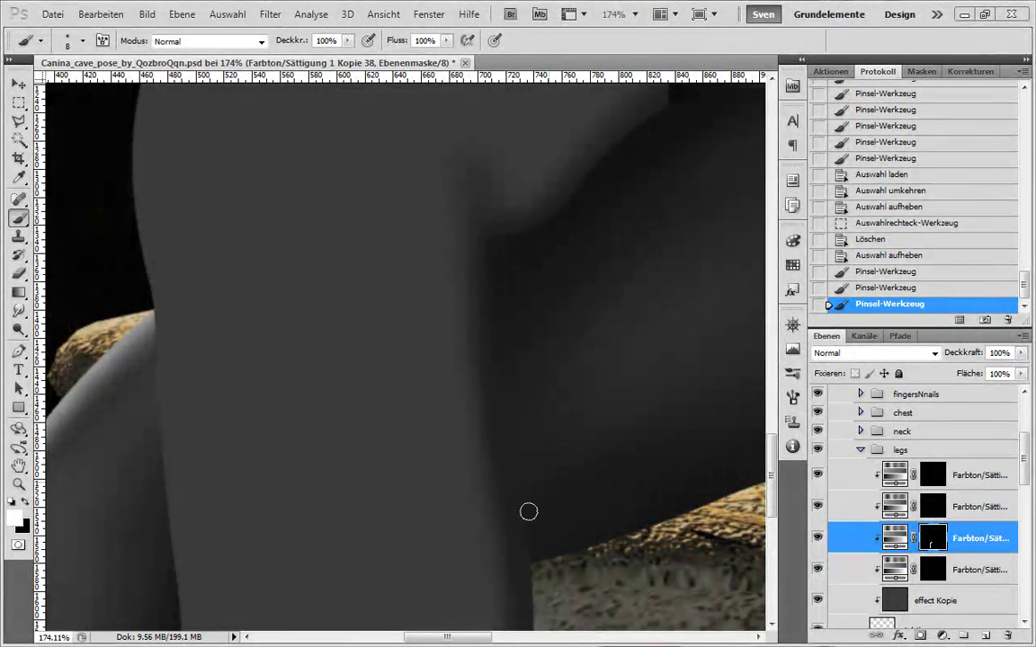
left_click_drag(544, 514, 566, 453)
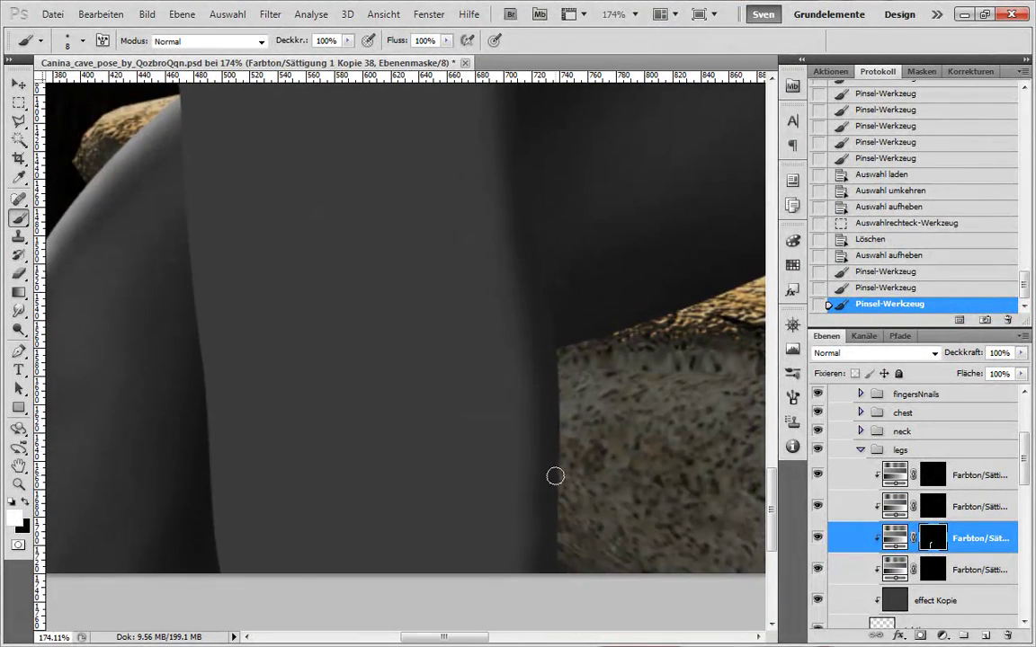
- Paint a shadow along the right shin's front edge and up around the knee on the copy 38 mask with a 35 px brush
mouse_move(173, 268)
left_mouse_down()
mouse_move(218, 583)
mouse_move(227, 364)
mouse_move(183, 270)
left_mouse_up()
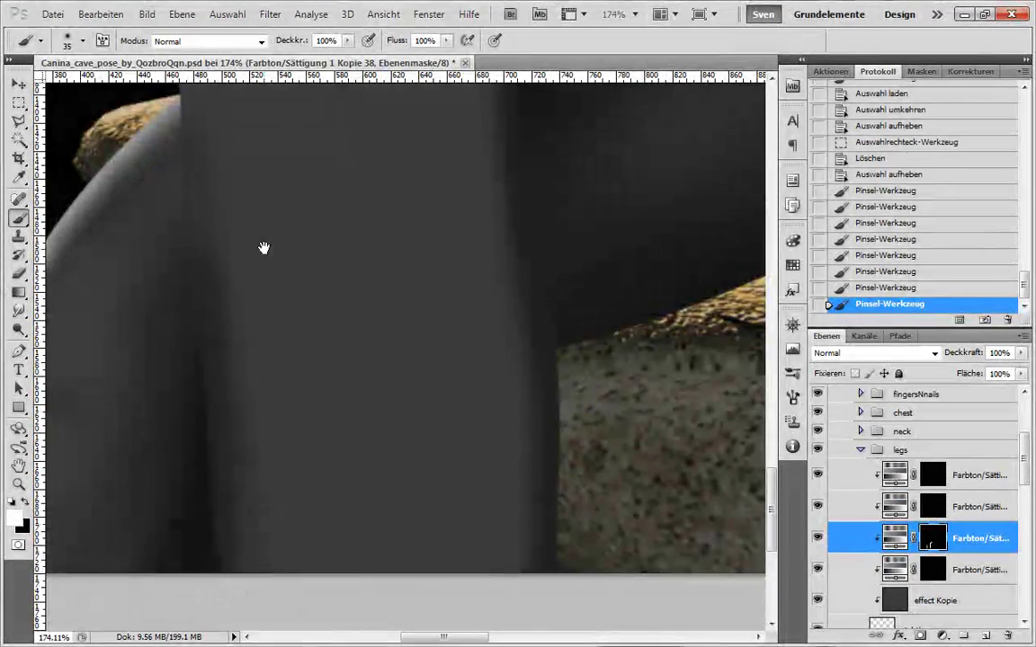
left_click_drag(264, 246, 256, 481)
left_click_drag(132, 304, 129, 256)
mouse_move(201, 481)
left_mouse_down()
mouse_move(172, 219)
mouse_move(216, 539)
left_mouse_up()
left_click_drag(233, 280, 295, 483)
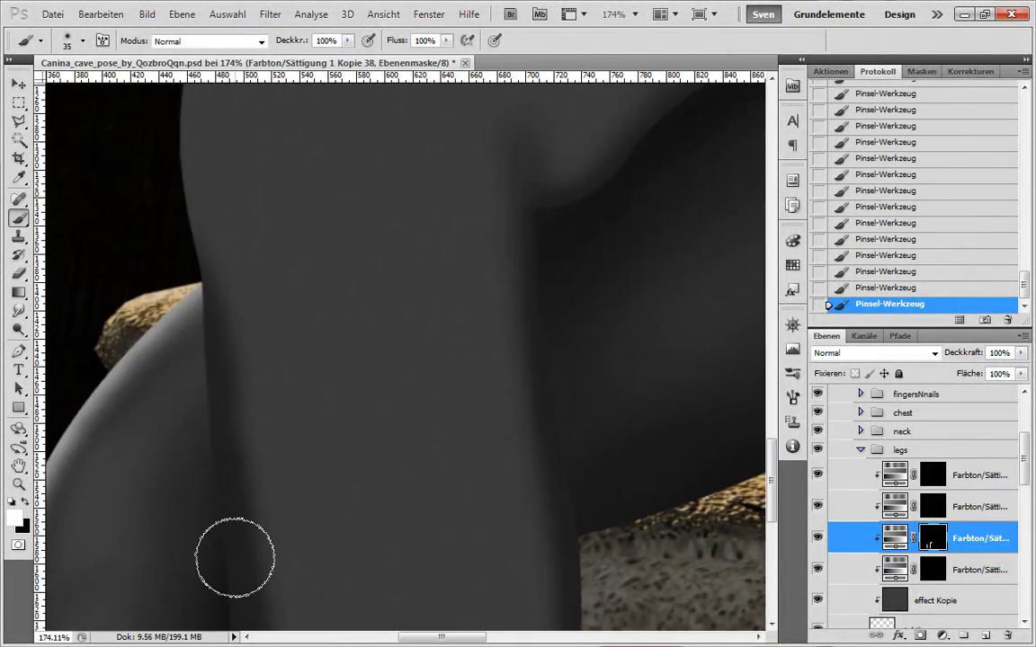
left_click_drag(222, 274, 204, 424)
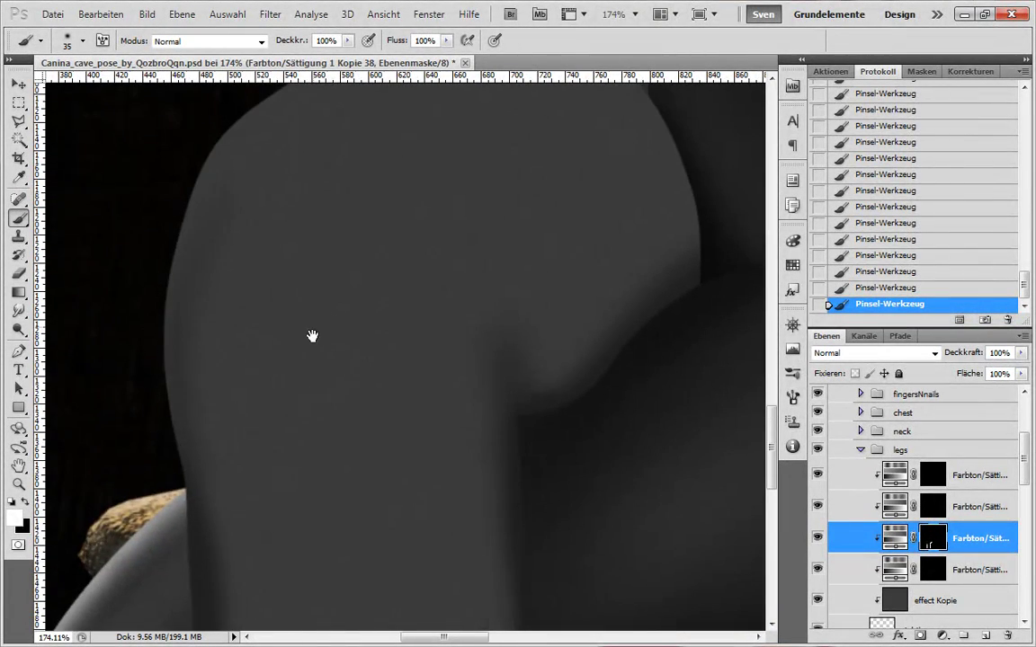
left_click_drag(312, 336, 300, 406)
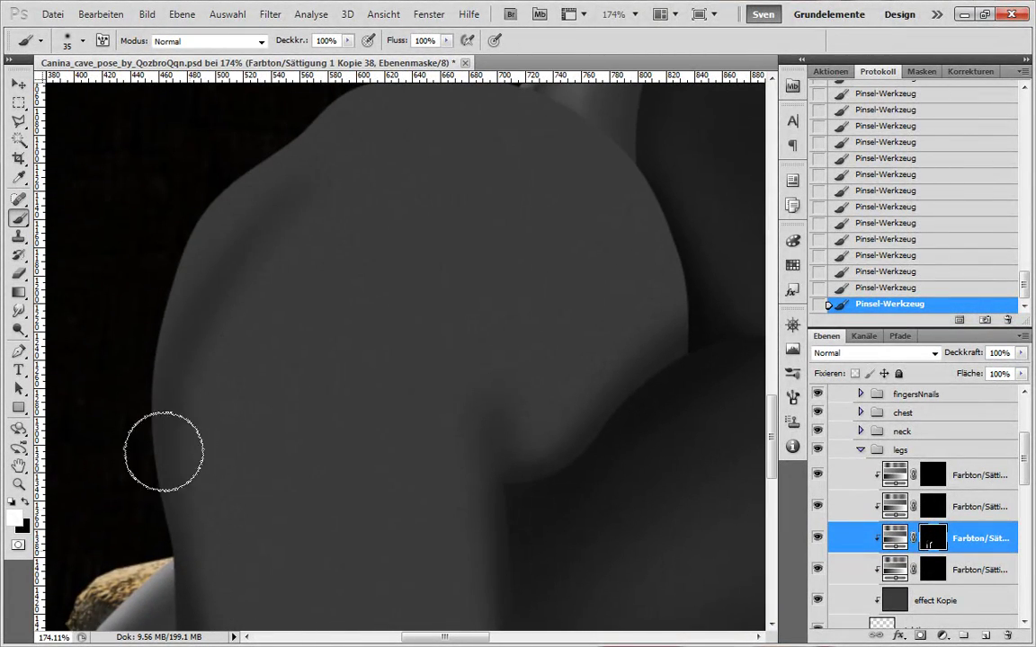
- Select the right leg's copy 37 mask and paint a highlight along the knee's outer upper edge with a 35 px brush
left_click(923, 499)
key("x")
left_click_drag(144, 355, 175, 232)
left_click_drag(289, 248, 255, 405)
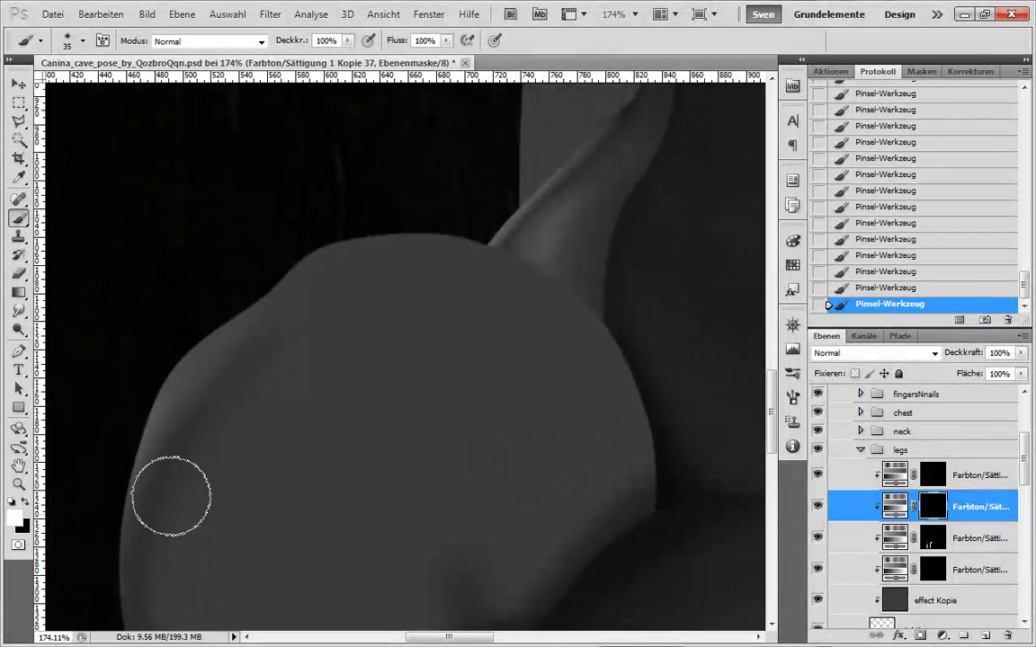
left_click_drag(230, 324, 215, 359)
left_click_drag(252, 311, 110, 463)
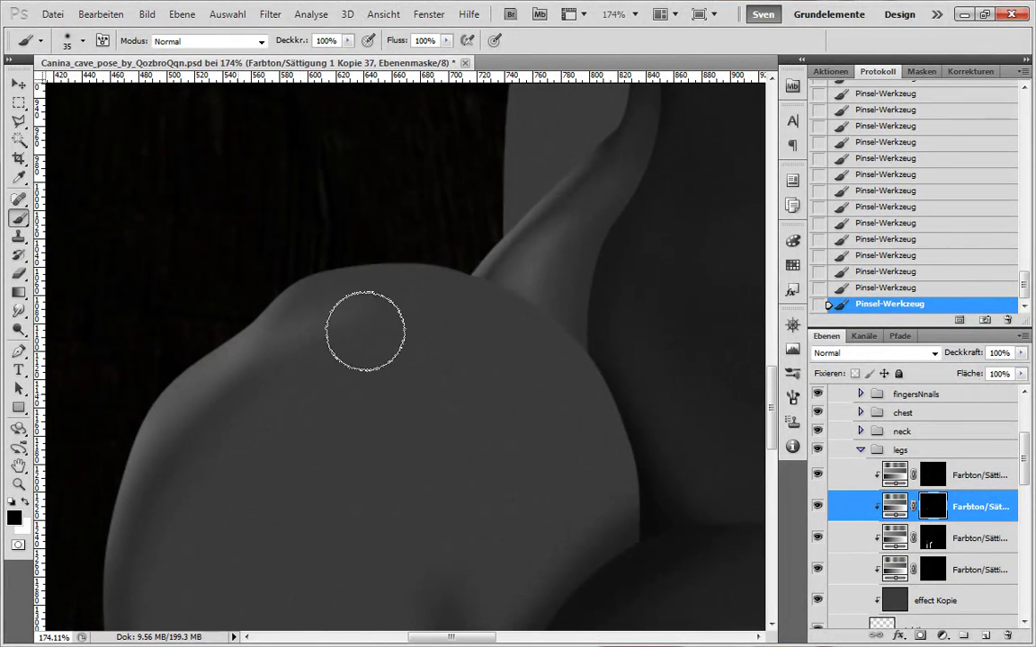
- Extend the highlight across the knee's upper edge toward the arm on the copy 37 mask with a 35 px brush
mouse_move(368, 251)
left_mouse_down()
mouse_move(225, 274)
mouse_move(581, 344)
mouse_move(100, 481)
mouse_move(562, 297)
left_mouse_up()
left_click_drag(367, 273, 453, 338)
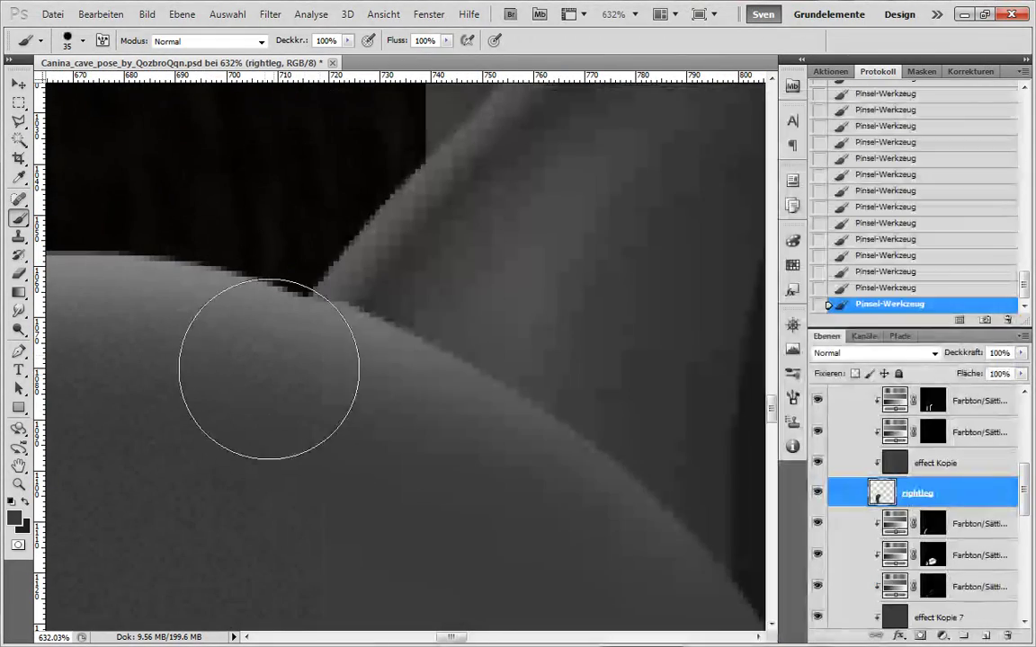
scroll(416, 451, "down", 5)
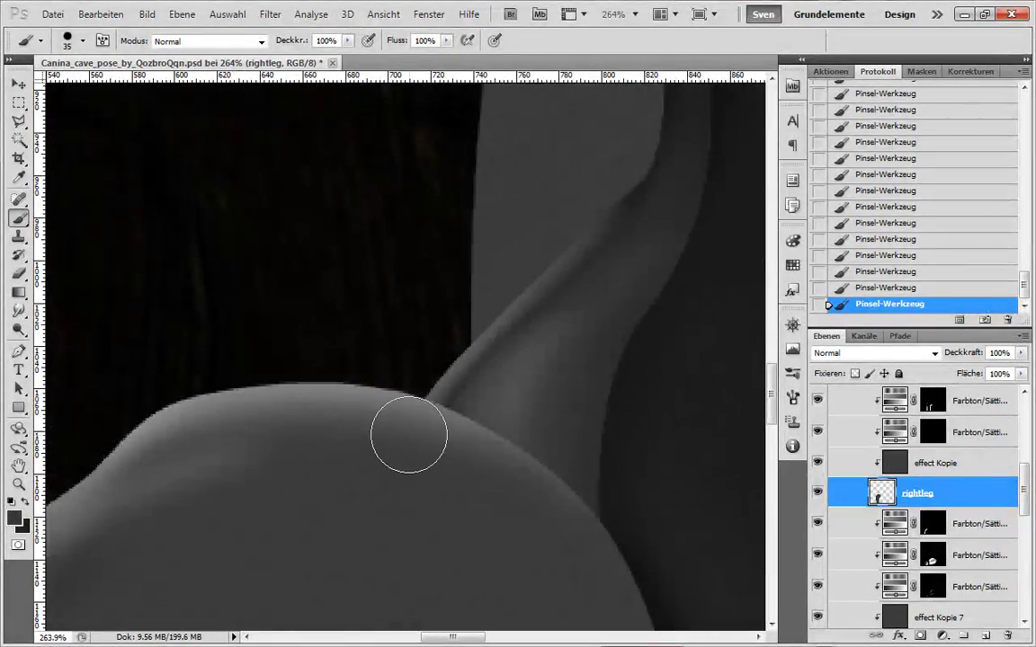
- Clean up the knee's outline beside the arm on the rightleg layer with a 2 px eraser and a 35 px brush
scroll(486, 446, "up", 2)
key("e")
scroll(436, 342, "up", 2)
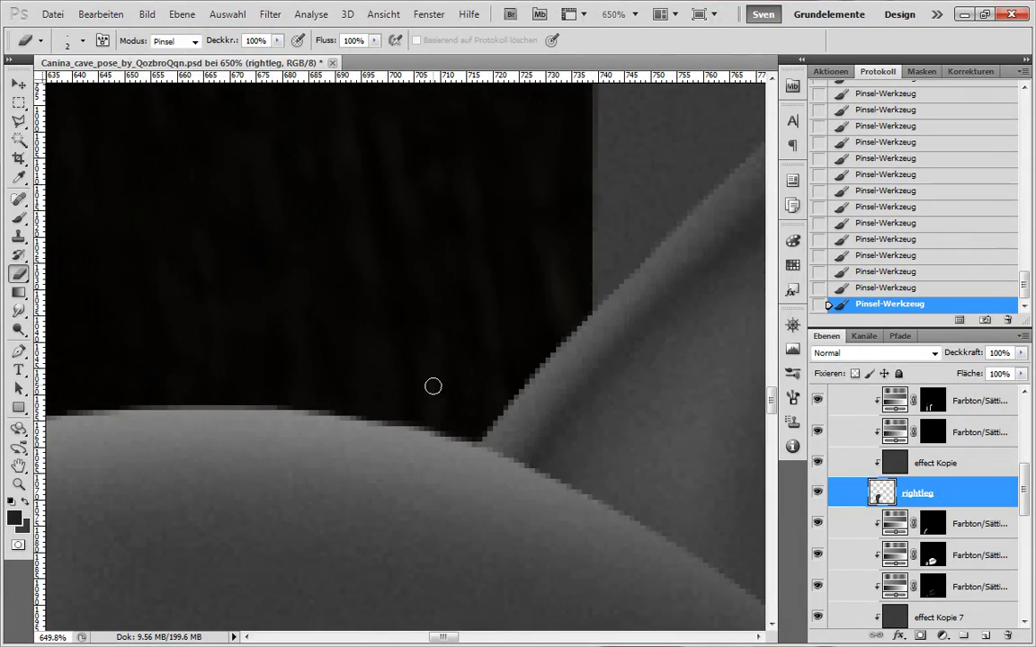
scroll(518, 524, "down", 5)
scroll(488, 495, "up", 5)
key("b")
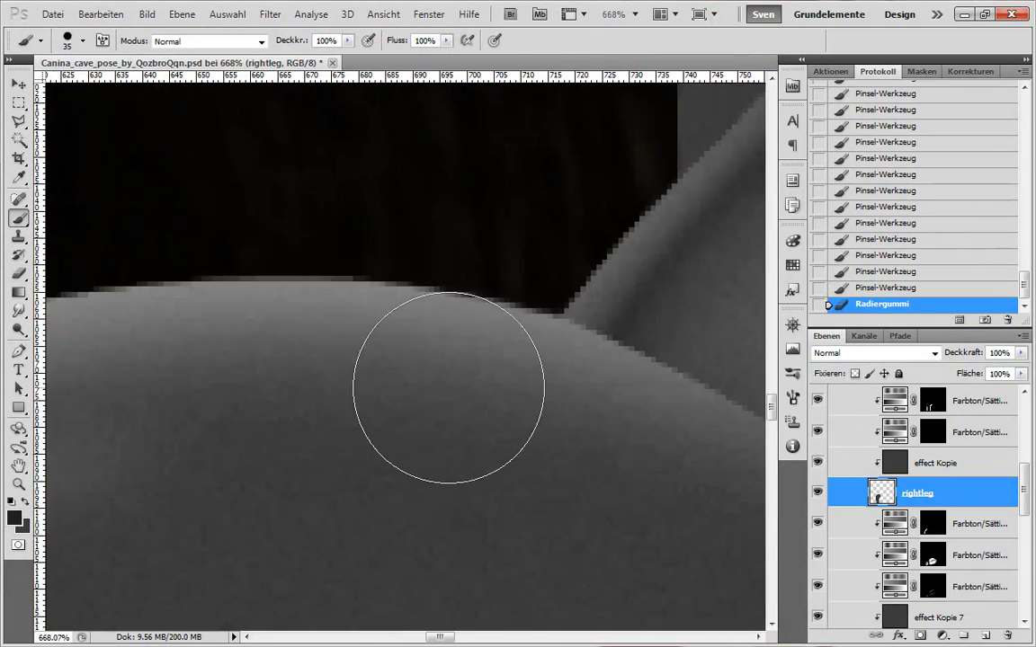
left_click_drag(448, 389, 494, 423)
left_click_drag(467, 405, 517, 448)
left_click_drag(490, 430, 531, 471)
scroll(532, 476, "down", 5)
- Reselect the copy 37 mask and paint a fine highlight at the dip below the knee's top with a 10 px white brush
left_click_drag(1025, 494, 1025, 468)
left_click(932, 481)
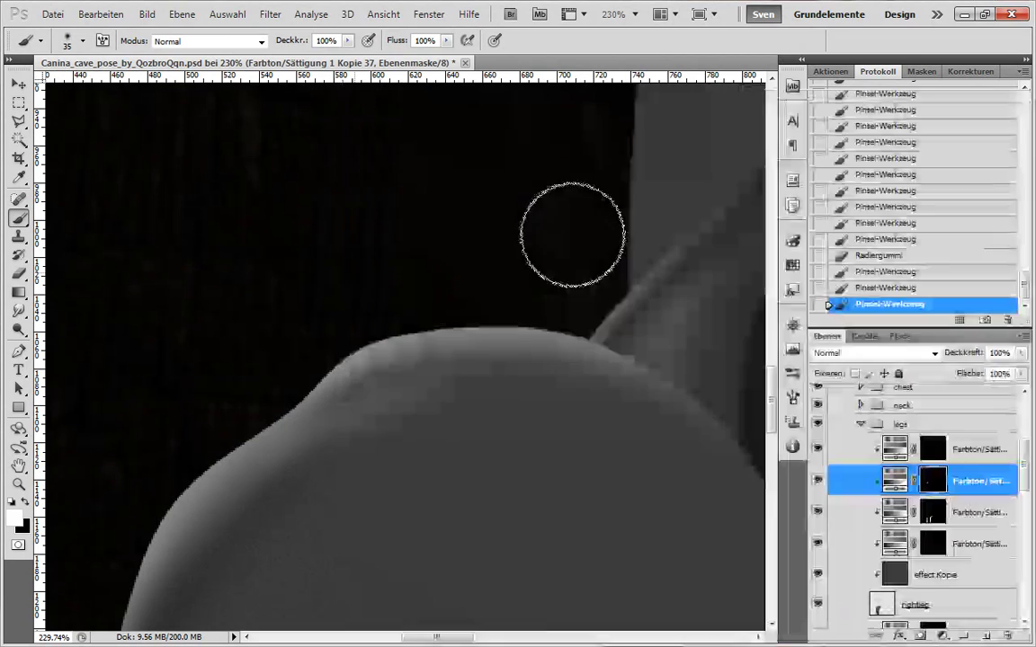
key("bracketleft")
key("bracketleft")
key("bracketleft")
mouse_move(362, 410)
left_mouse_down()
mouse_move(411, 396)
mouse_move(319, 413)
left_mouse_up()
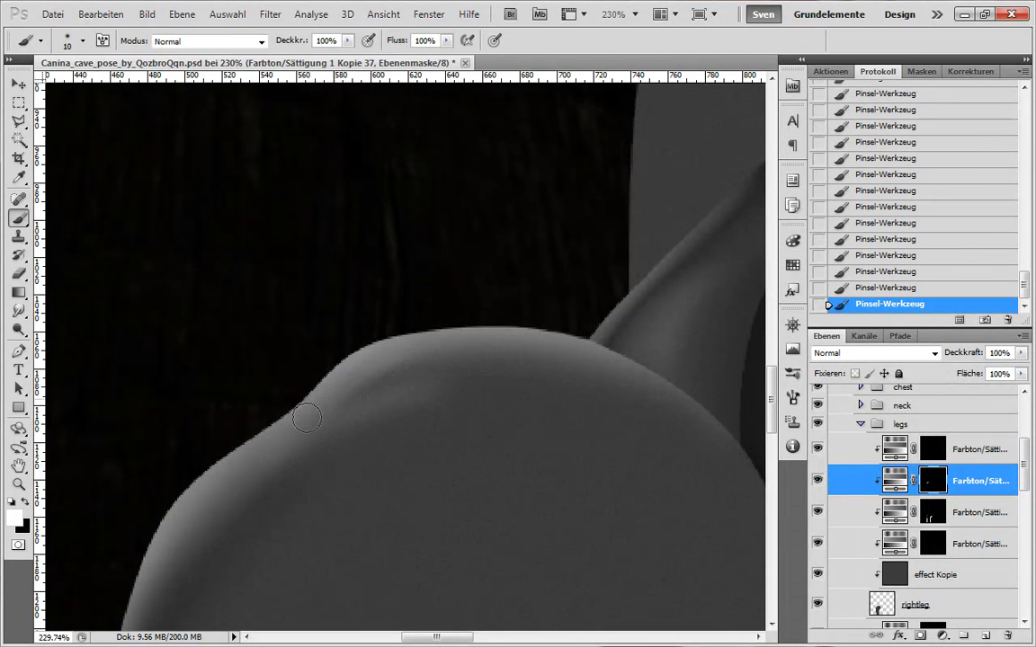
- Brighten the outer edge from the knee's top down to the upper shin on the copy 37 mask with a 30 px brush
key("bracketright")
key("bracketright")
mouse_move(543, 303)
left_mouse_down()
mouse_move(183, 488)
mouse_move(192, 534)
left_mouse_up()
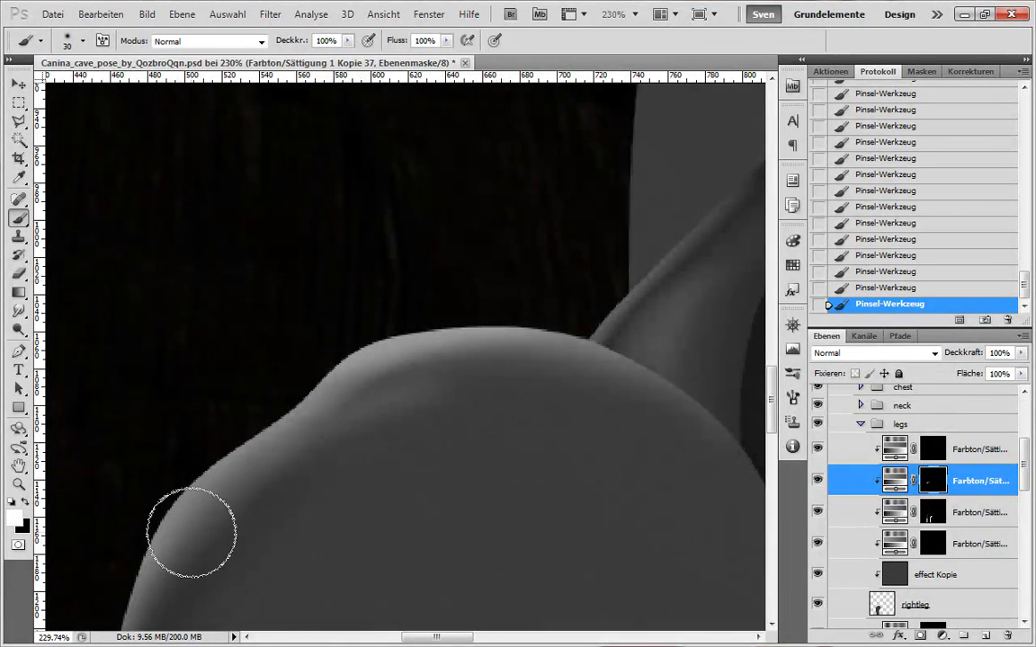
scroll(659, 389, "down", 5)
- Shape a highlight streak just below the knee's top, trimming its lower side with a 15 px black brush
scroll(528, 340, "up", 3)
key("bracketleft")
key("bracketleft")
key("bracketleft")
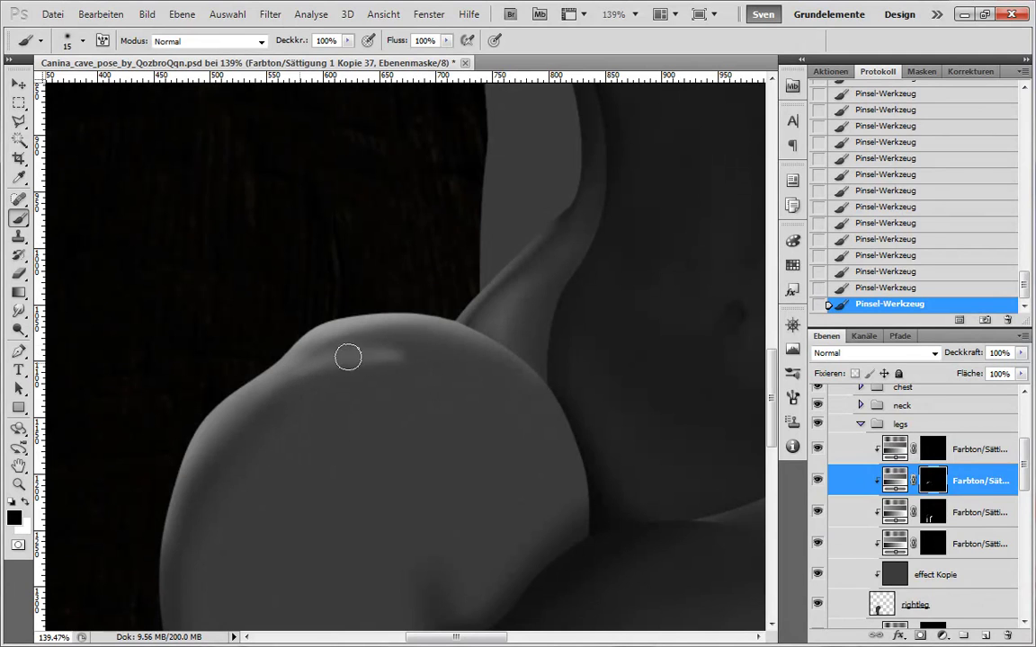
left_click_drag(413, 375, 322, 375)
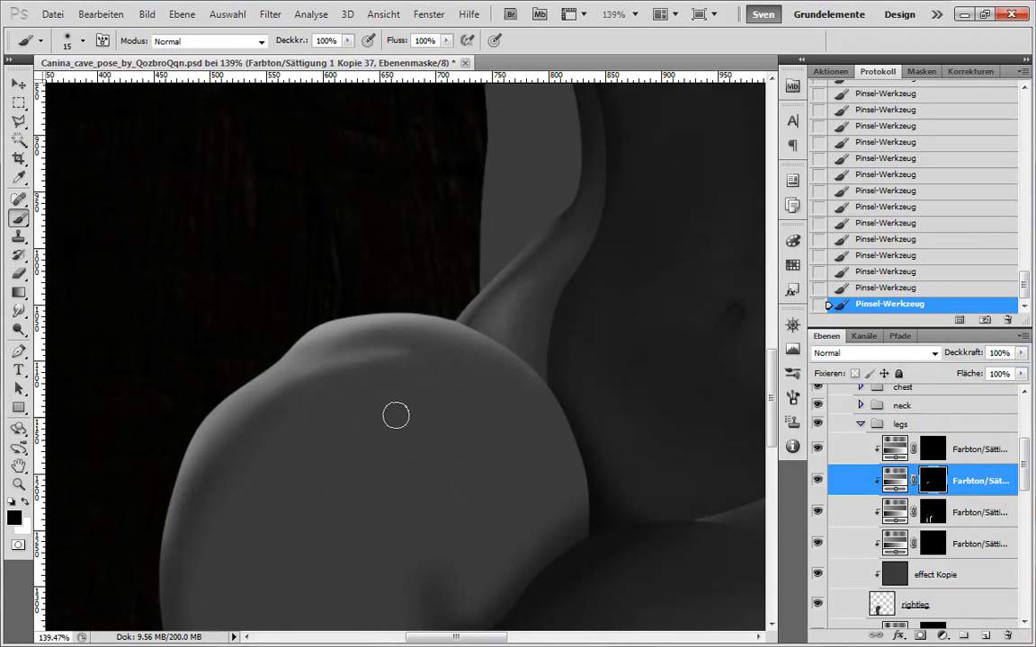
scroll(396, 415, "down", 8)
left_click_drag(439, 450, 431, 450)
- Select the copy 38 mask and paint a shadow around the knee's rear side and inner crease with a 70 px white brush
key("]")
key("]")
key("]")
key("]")
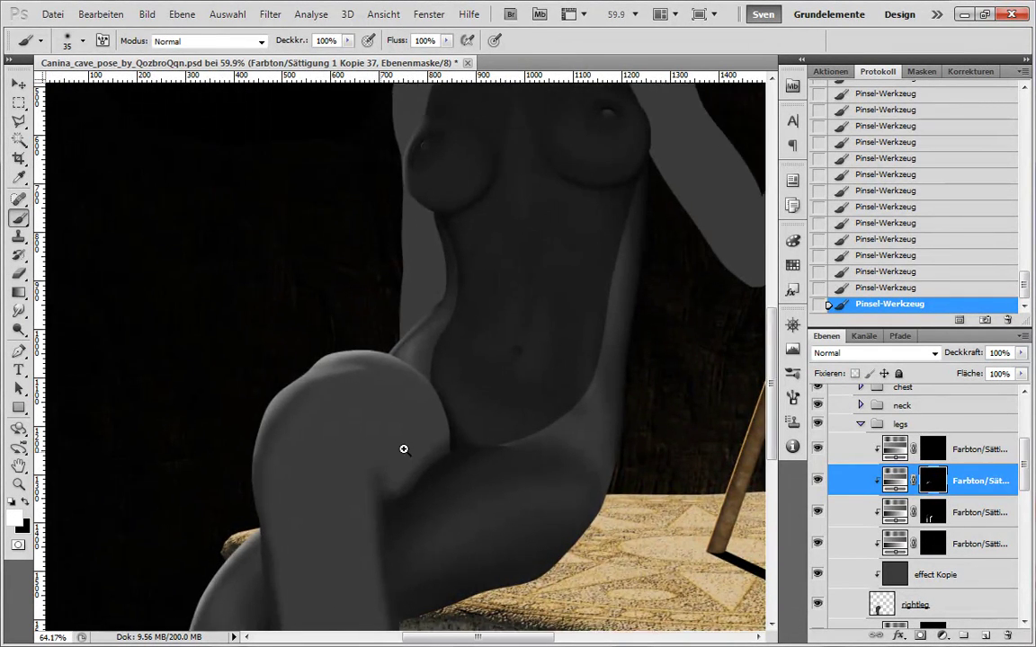
scroll(405, 446, "up", 3)
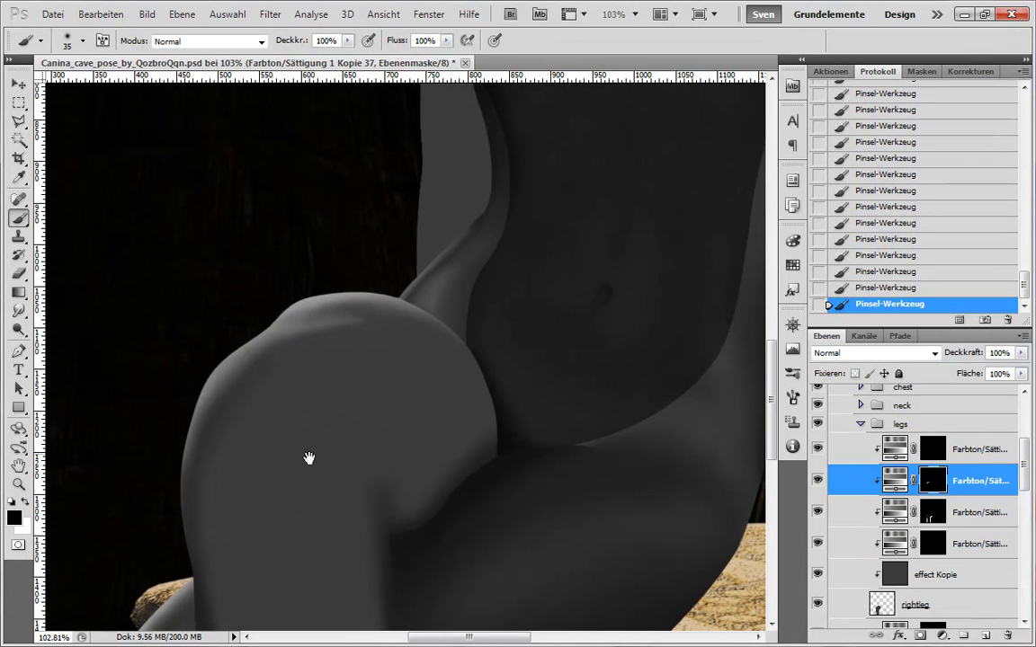
left_click_drag(309, 459, 320, 436)
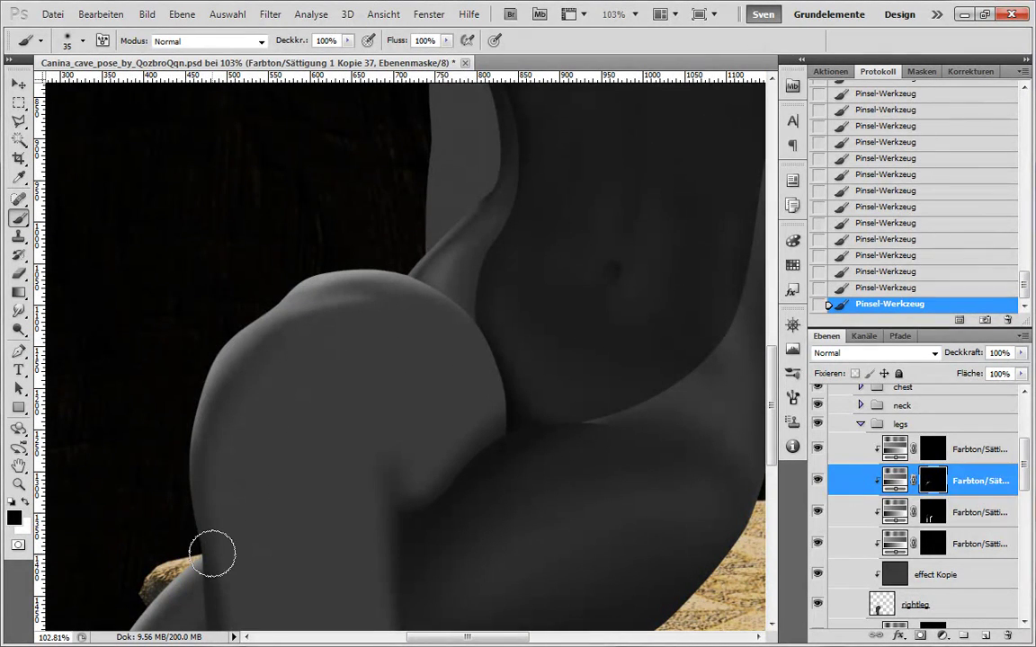
key("alt+bracketleft")
key("x")
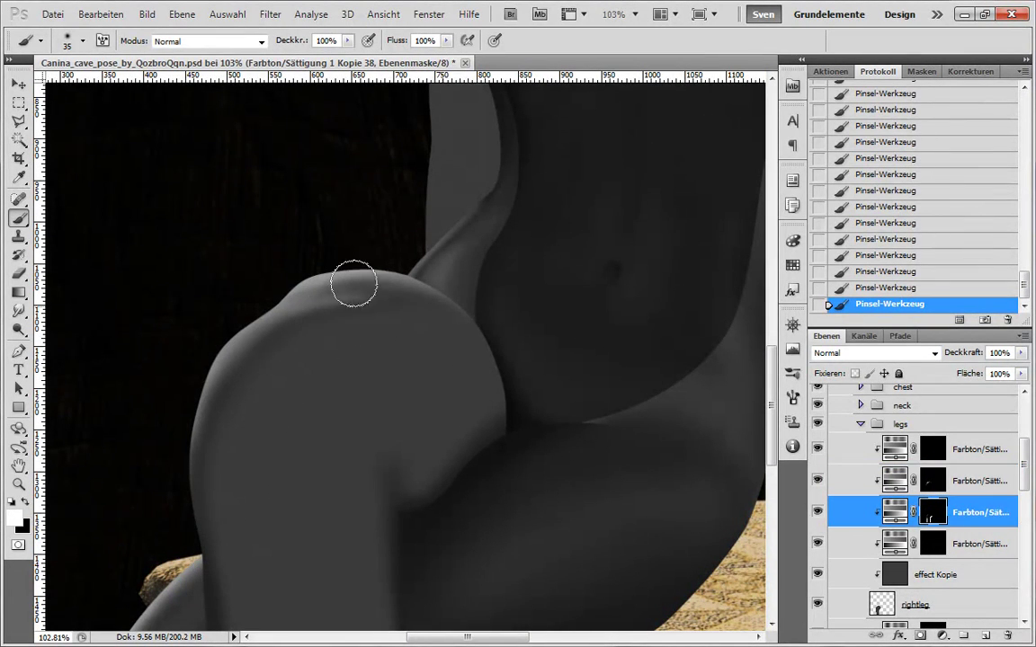
key("bracketright")
key("bracketright")
key("bracketright")
key("bracketright")
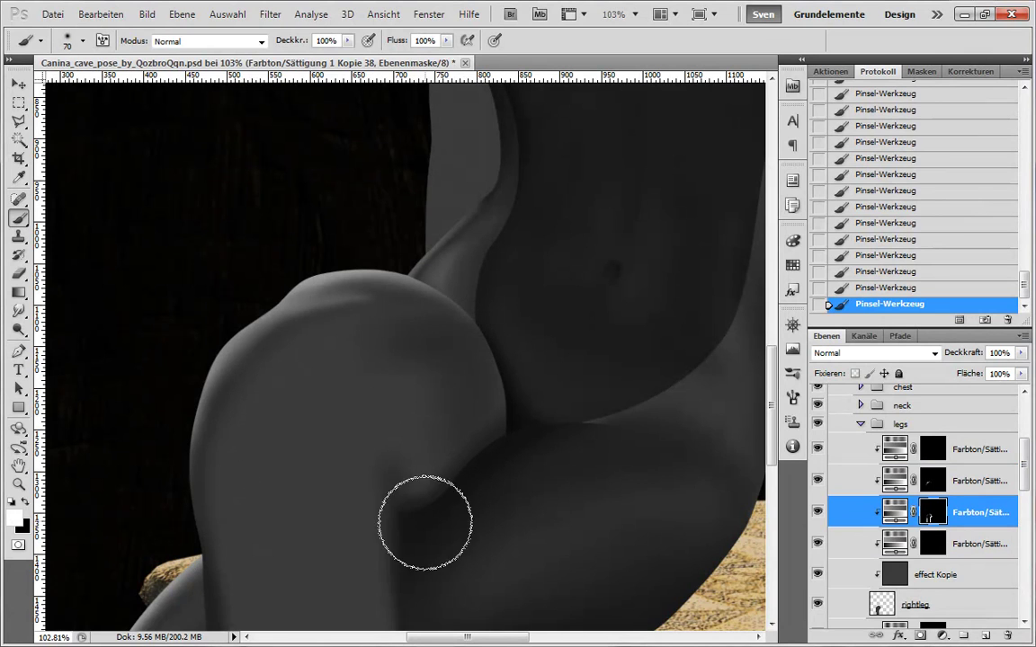
mouse_move(397, 423)
left_mouse_down()
mouse_move(426, 460)
mouse_move(421, 502)
left_mouse_up()
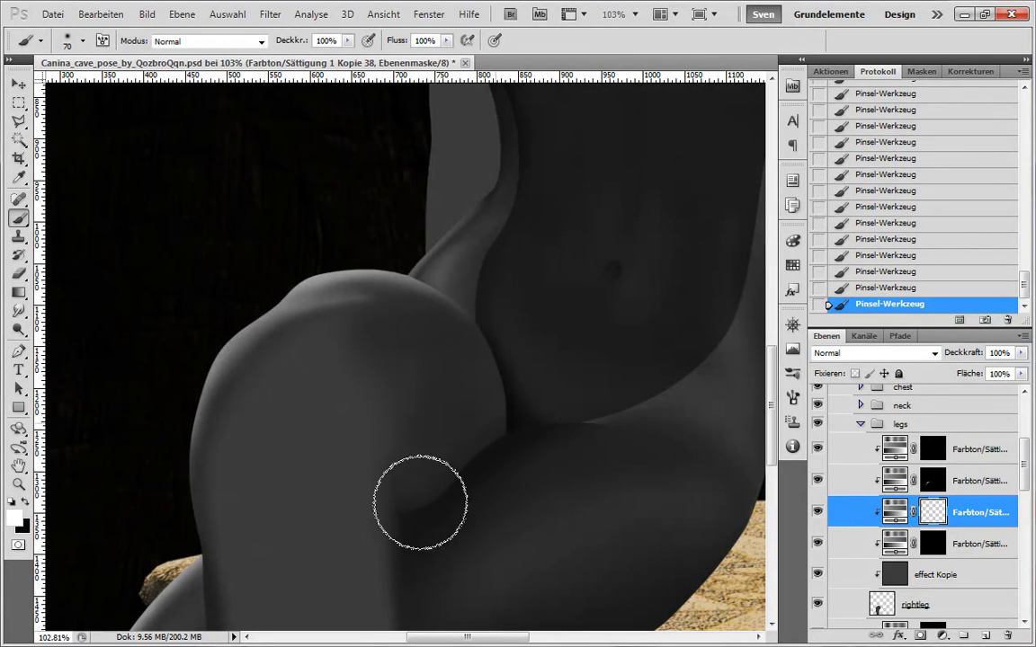
left_click_drag(473, 337, 415, 351)
key("ctrl+i")
- Extend the shadow over the knee and down to the shin's front edge with a brush of up to 70 px
key("bracketleft")
key("bracketleft")
key("bracketleft")
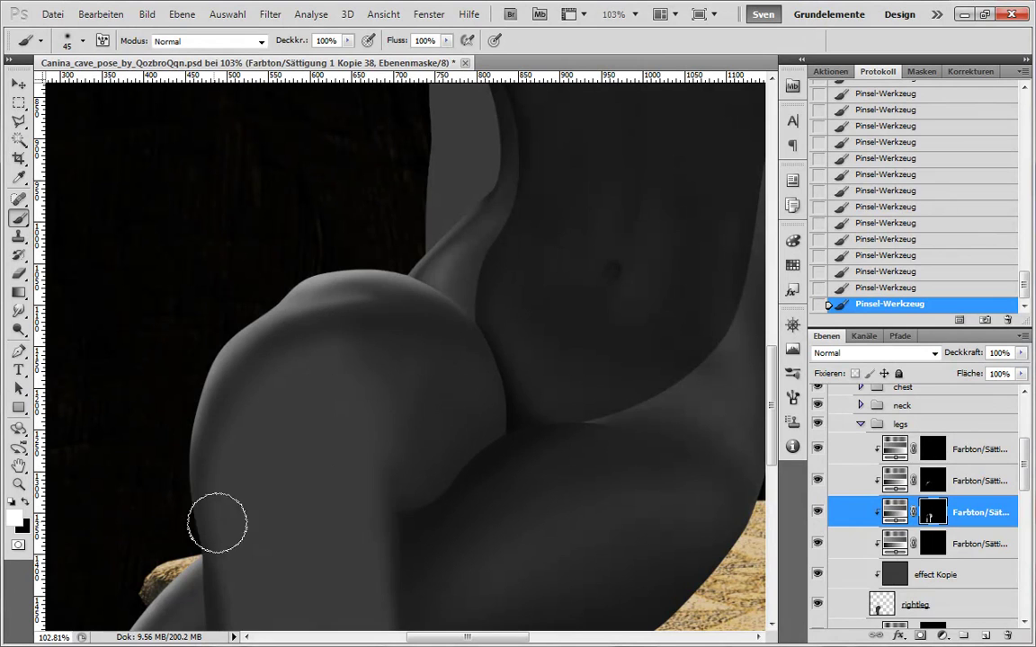
key("bracketright")
key("bracketright")
key("bracketright")
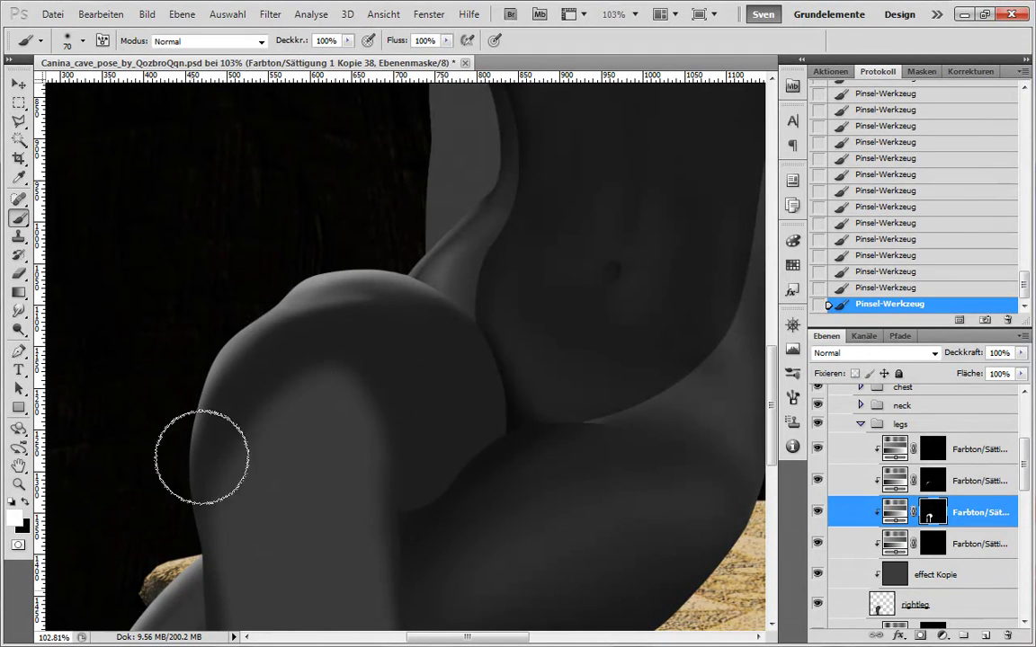
- Paint a shadow from the knee's crease down the calf's back edge on the copy 38 mask with the 70 px brush
left_click_drag(481, 510, 460, 402)
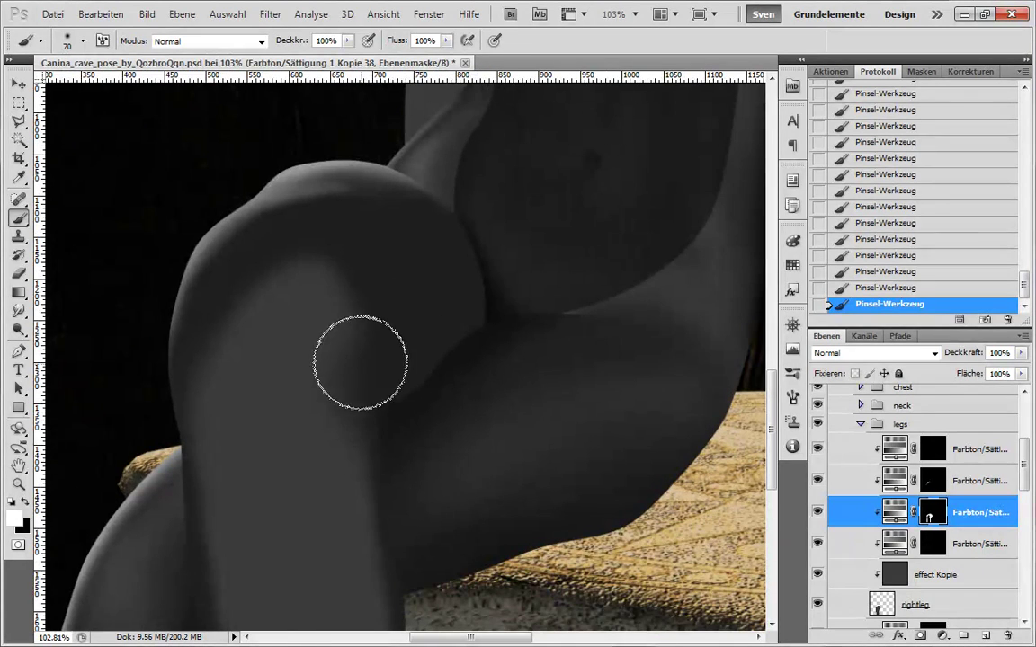
left_click_drag(433, 543, 405, 411)
left_click_drag(347, 294, 351, 486)
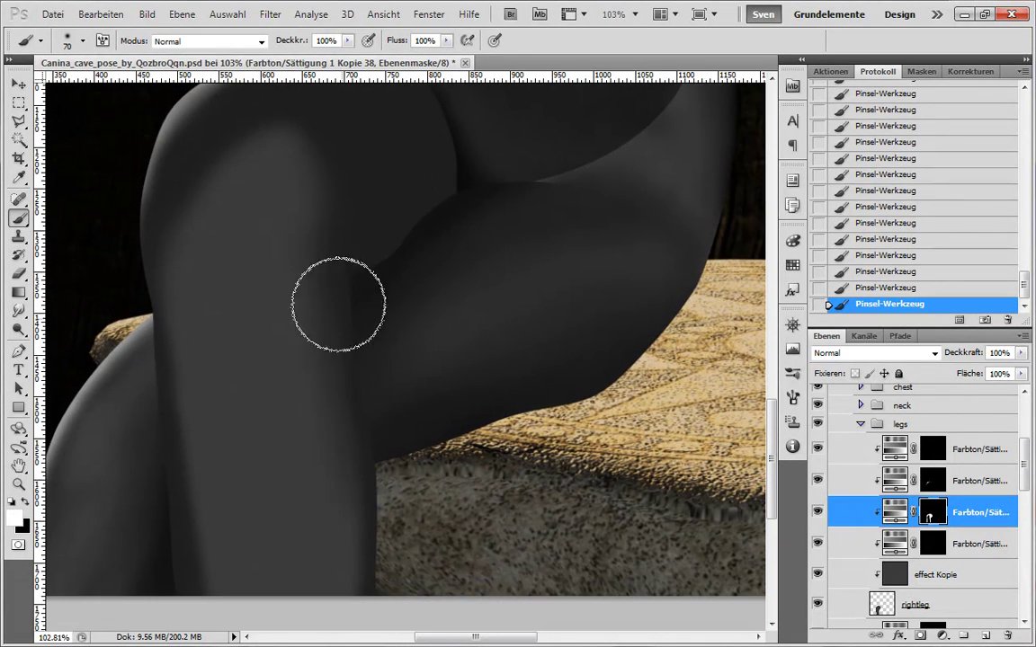
- Toggle the leg layers' visibility and display the figure against the plain magenta backdrop
scroll(374, 472, "up", 3)
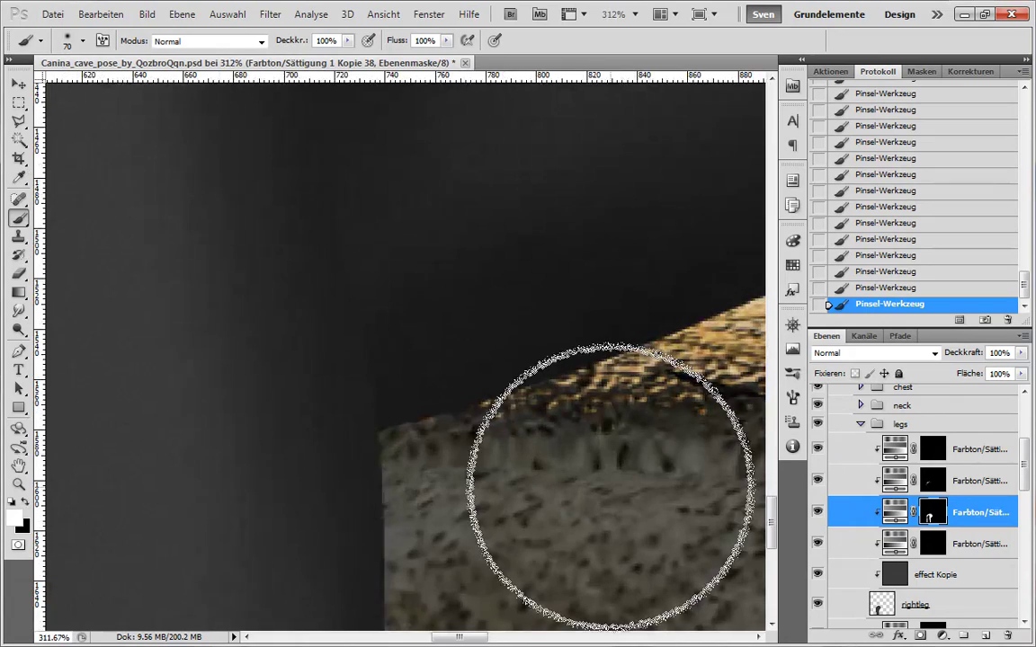
left_click(817, 425)
left_click(817, 424)
scroll(889, 529, "down", 4)
left_click(818, 530)
left_click(817, 529)
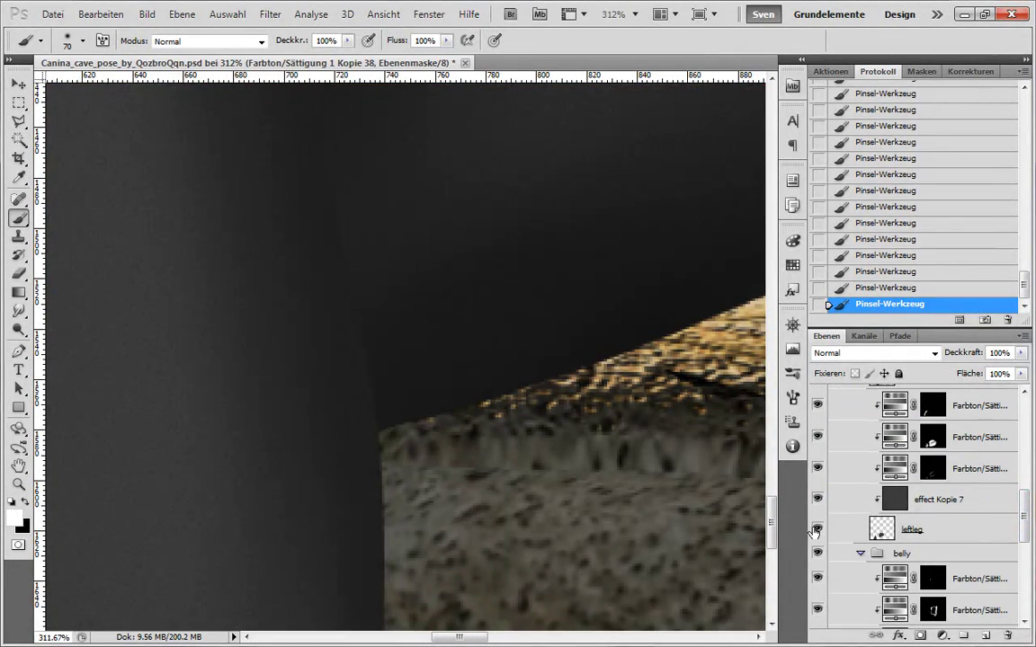
scroll(817, 532, "up", 2)
left_click(818, 562)
mouse_move(1024, 497)
left_mouse_down()
mouse_move(1023, 611)
mouse_move(1023, 488)
left_mouse_up()
left_click(817, 585)
left_click(817, 523)
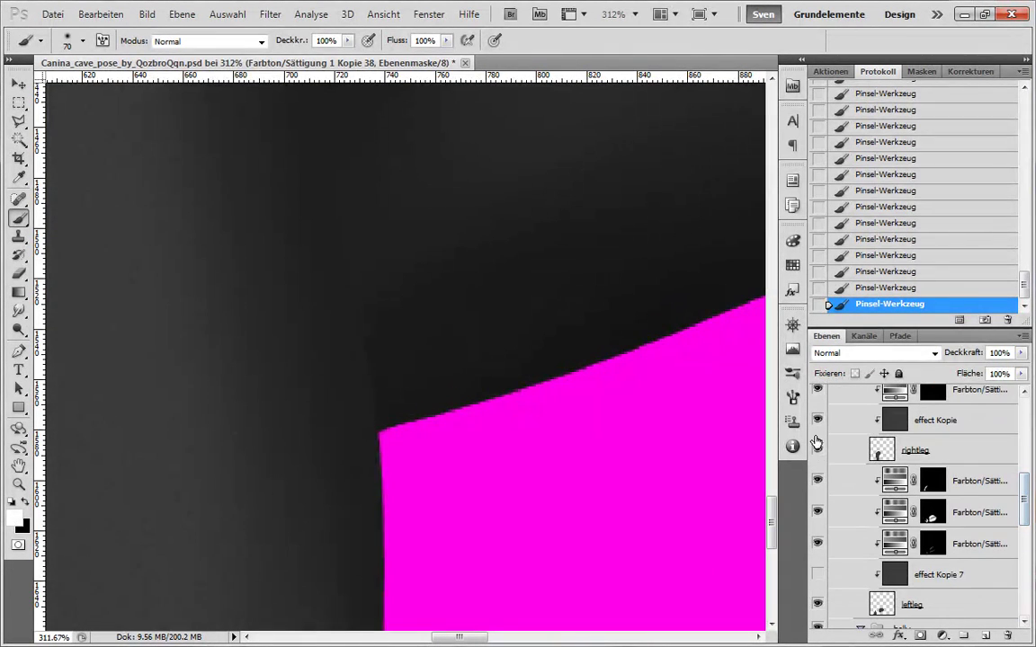
- Toggle the rightleg, leftleg and left-leg shading layers to examine where the calf overlaps the thigh's lower corner
left_click(817, 448)
left_click(817, 448)
left_click(817, 605)
left_click(817, 605)
left_click(817, 513)
left_click(817, 512)
left_click(817, 450)
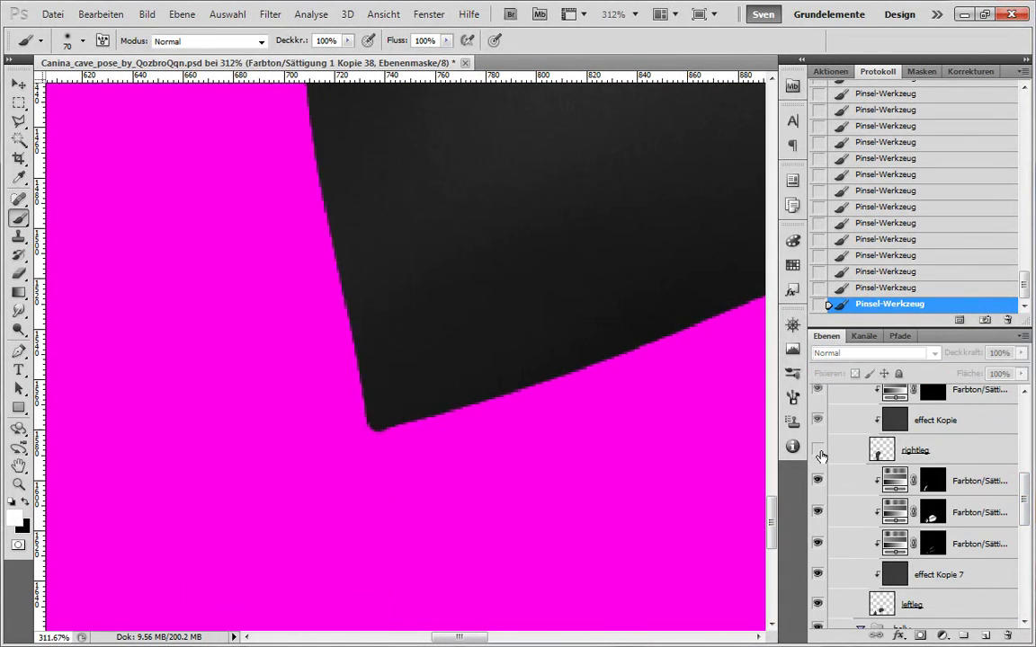
left_click(817, 450)
- Try touching up the thigh's lower corner on the leftleg layer with an 8 px brush, and step back in the history
left_click(939, 611)
key("bracketleft")
key("bracketleft")
key("bracketleft")
key("bracketleft")
key("bracketleft")
key("bracketleft")
key("bracketleft")
key("bracketleft")
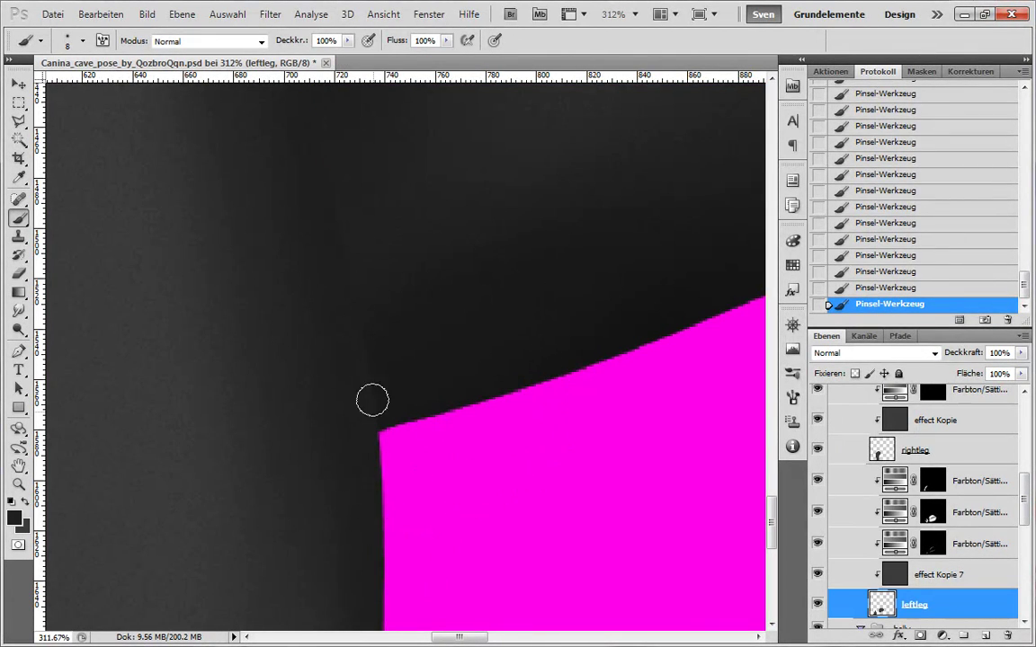
left_click(885, 289)
- Select the rightleg layer and smooth the calf's back edge where it meets the thigh with a 5 px brush
left_click(915, 493)
left_click_drag(1024, 490, 1023, 514)
left_click(818, 545)
left_click(818, 546)
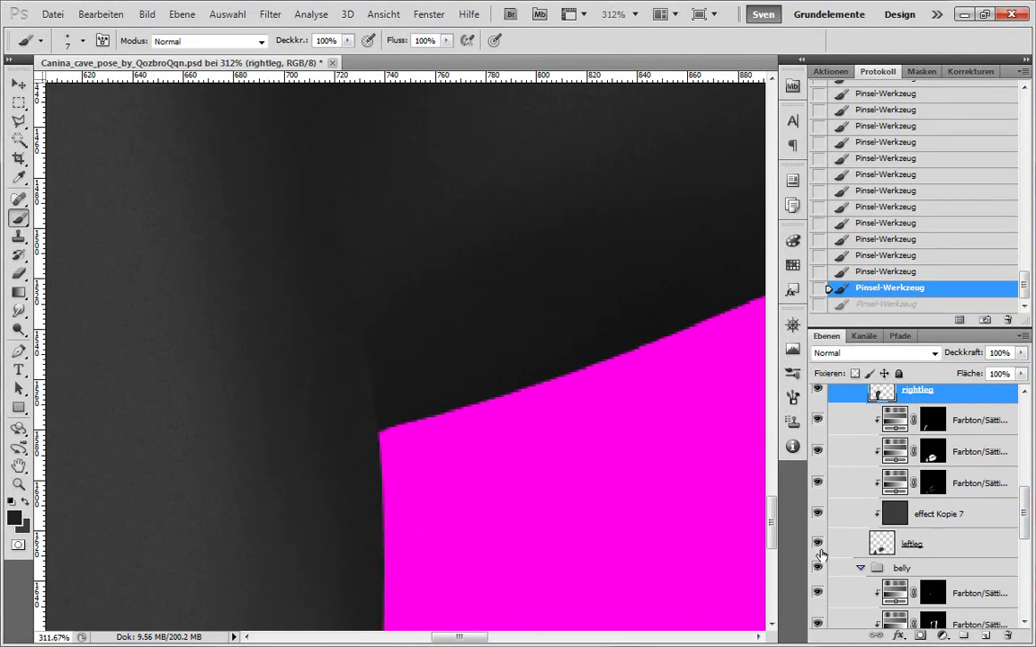
left_click(888, 304)
left_click(889, 288)
left_click(989, 493)
scroll(812, 459, "down", 1)
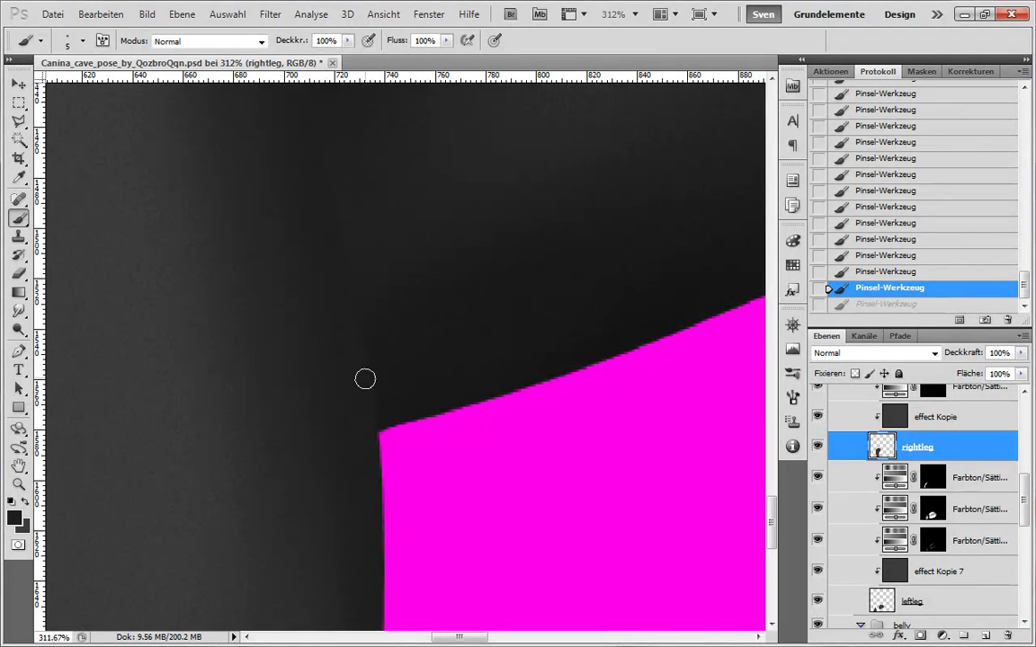
left_click_drag(342, 305, 376, 423)
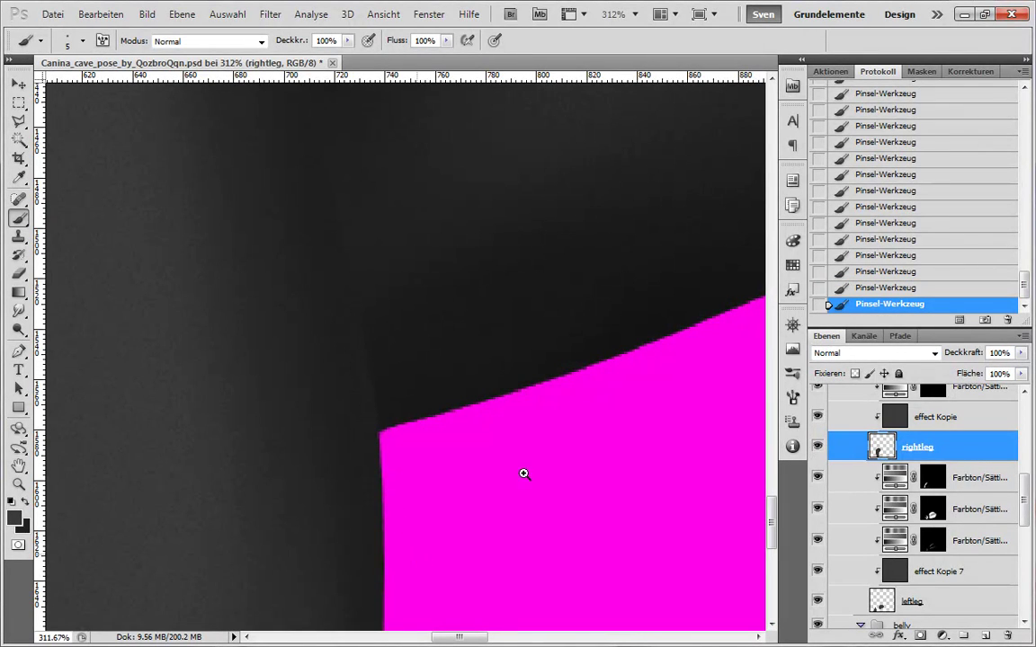
left_click_drag(523, 474, 525, 532)
left_click(816, 516)
left_click(816, 518)
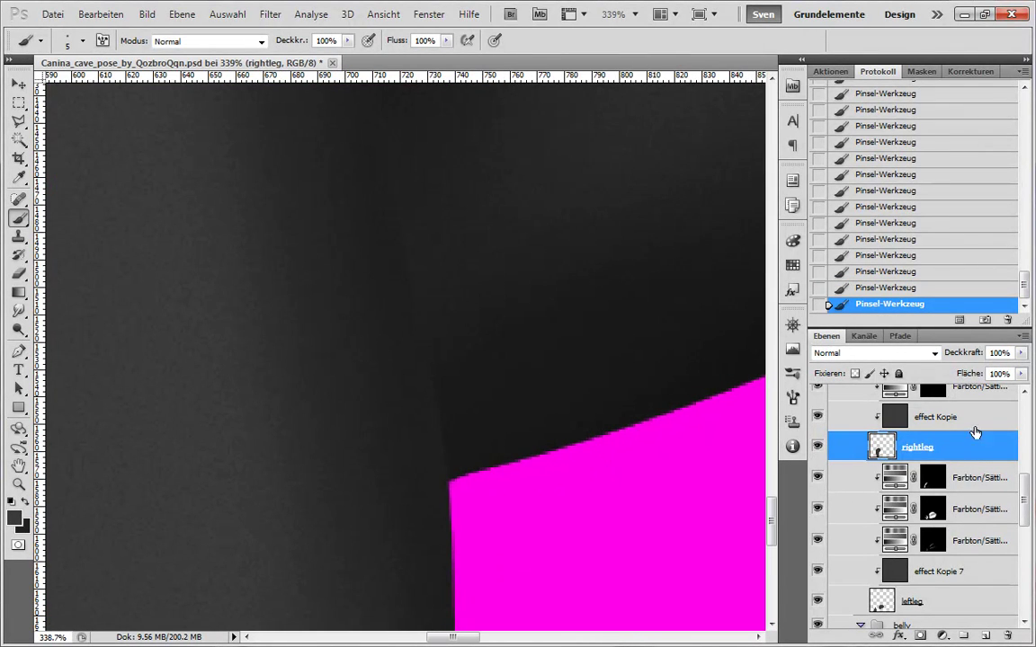
- Try darkening the calf's back edge on the copy 39 mask with a 9 px brush, and clear the entire mask
scroll(976, 433, "up", 5)
left_click(933, 504)
key("x")
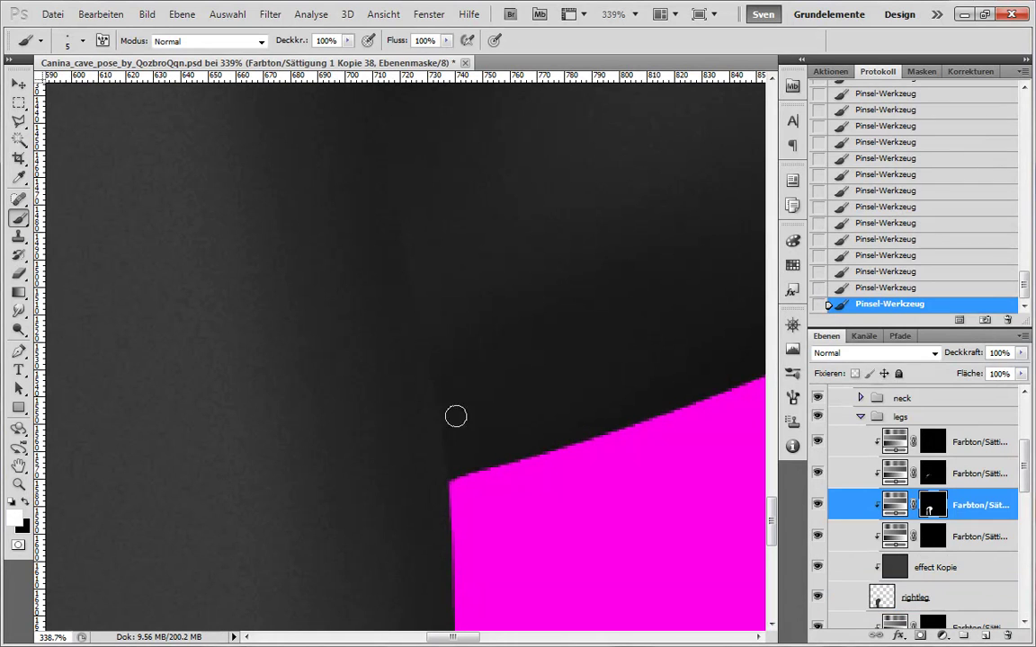
key("alt+bracketleft")
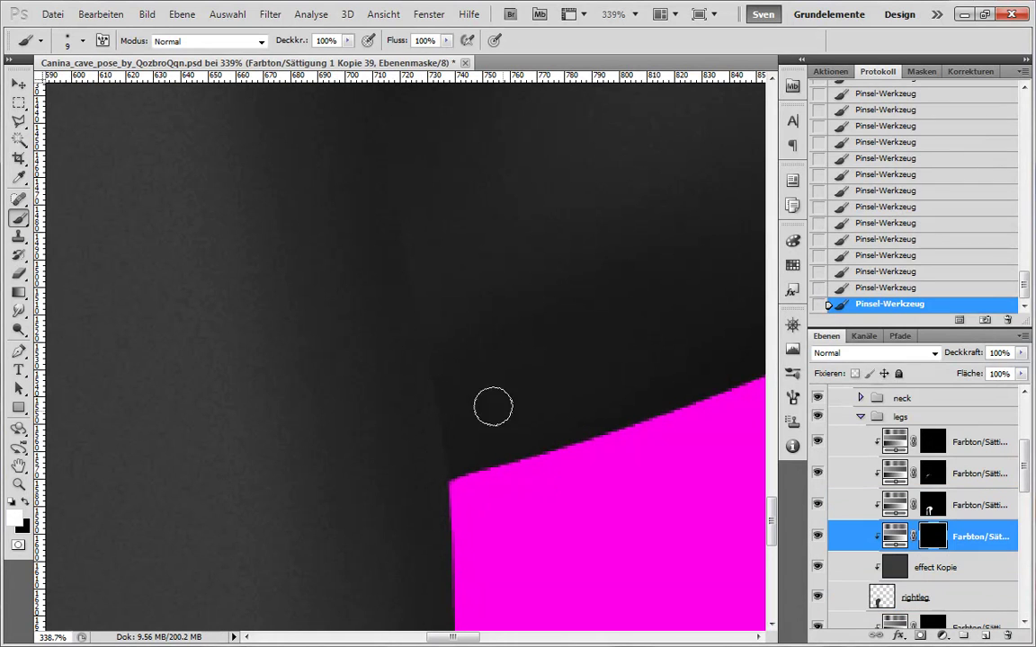
scroll(701, 486, "down", 4)
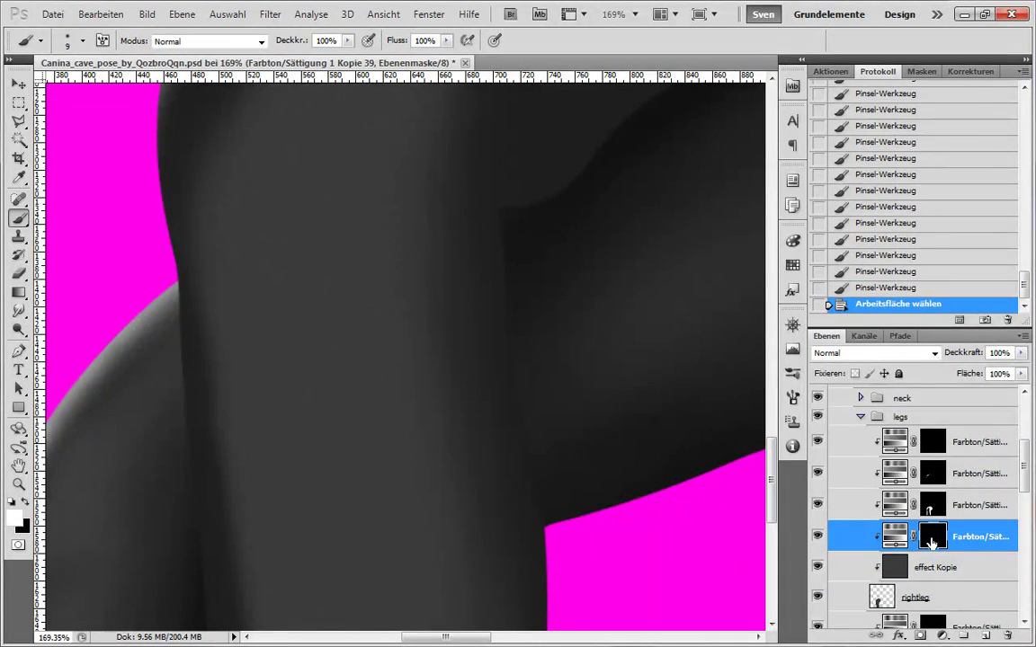
key("Delete")
- Return to the copy 38 mask, clear the selection and shade the lower shin's front edge with a 70 px white brush
key("alt+bracketright")
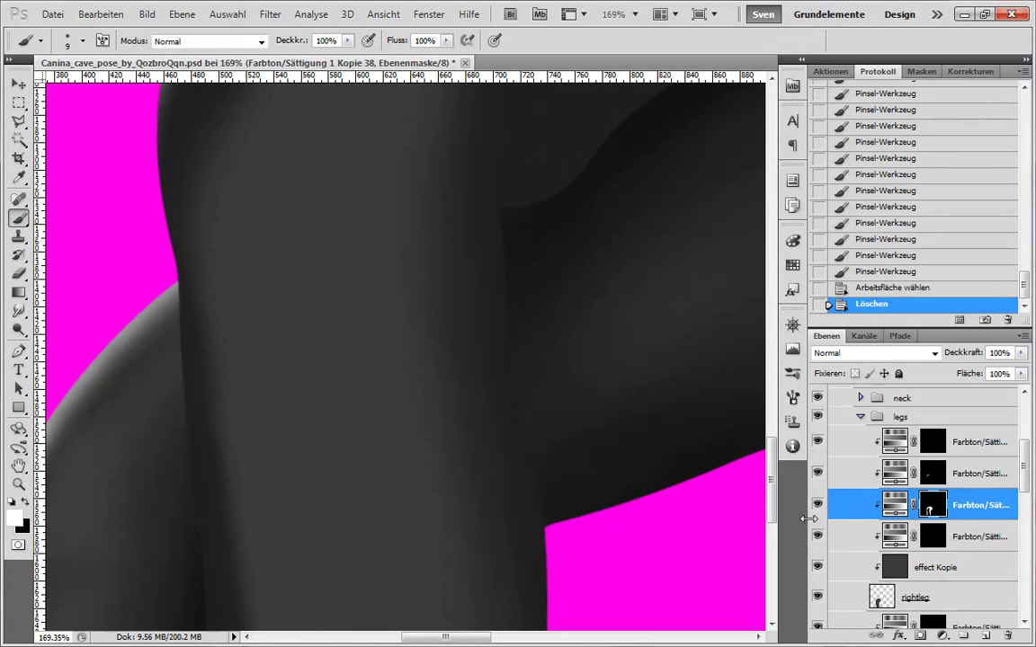
left_click_drag(544, 595, 520, 462)
left_click(221, 590)
key("ctrl+d")
left_click_drag(221, 591, 219, 505)
key("bracketright")
key("bracketright")
key("bracketright")
key("bracketright")
key("bracketright")
key("bracketright")
key("bracketright")
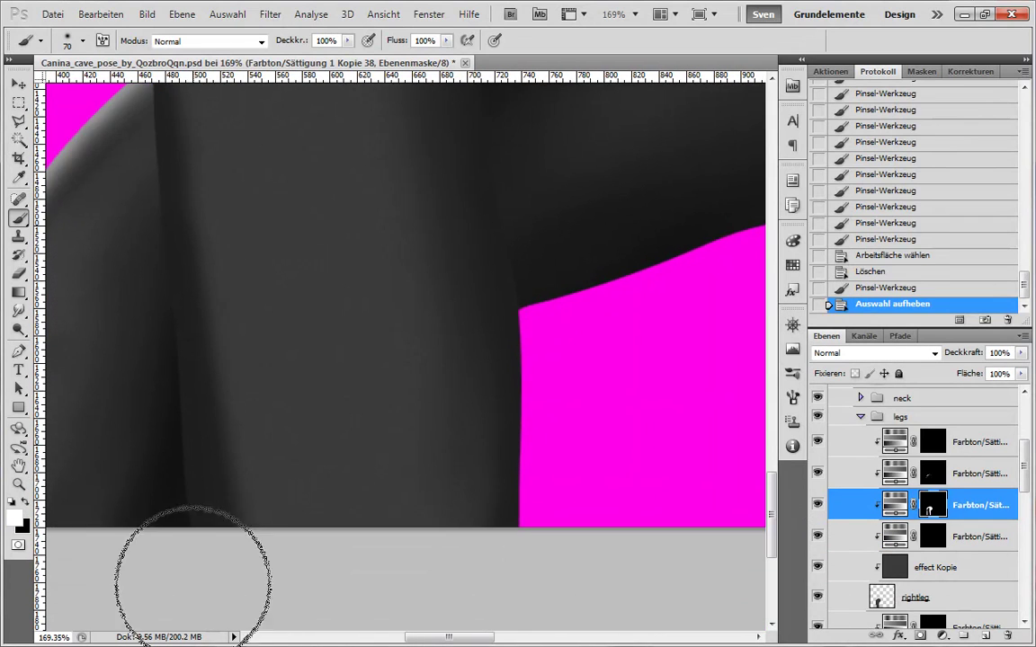
left_click(191, 584)
scroll(497, 336, "down", 5)
- Shade the lower leg's surface on the copy 38 mask with the 70 px brush, alternating white and black
left_click_drag(496, 336, 428, 492)
key("x")
left_click_drag(405, 423, 405, 480)
mouse_move(335, 562)
left_mouse_down()
mouse_move(314, 386)
mouse_move(289, 418)
mouse_move(393, 570)
mouse_move(392, 512)
left_mouse_up()
key("x")
left_click_drag(386, 503, 392, 568)
left_click_drag(393, 562, 392, 449)
mouse_move(392, 432)
left_mouse_down()
mouse_move(396, 319)
mouse_move(392, 404)
left_mouse_up()
left_click_drag(390, 413, 391, 504)
left_click_drag(390, 531, 391, 489)
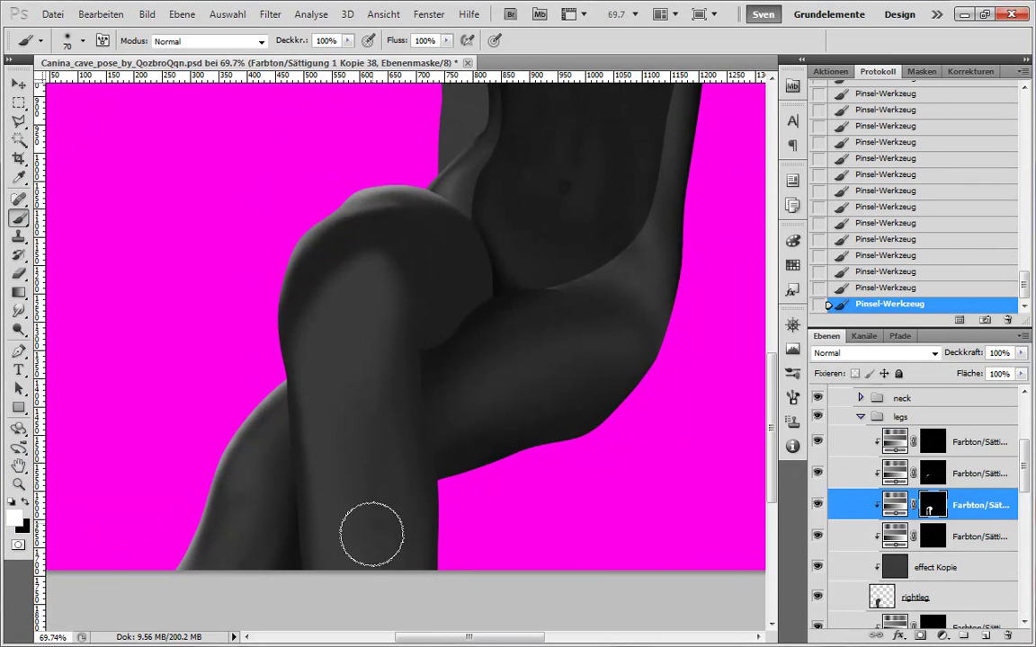
- Spread the shadow over the remaining light area of the knee and upper shin, and switch the brush to black
mouse_move(390, 330)
left_mouse_down()
mouse_move(384, 239)
mouse_move(326, 311)
left_mouse_up()
mouse_move(369, 237)
left_mouse_down()
mouse_move(392, 312)
mouse_move(349, 303)
left_mouse_up()
key("x")
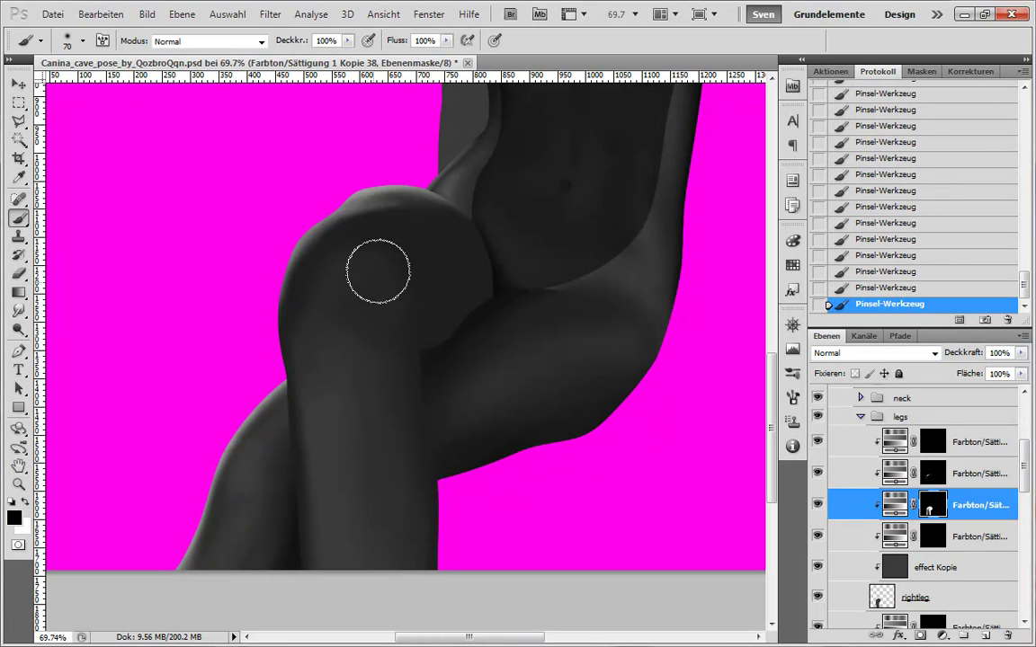
- Place the copy 44 Hue/Saturation layer directly above effect Kopie, name it "detail", and select the copy 39 mask for painting
key("x")
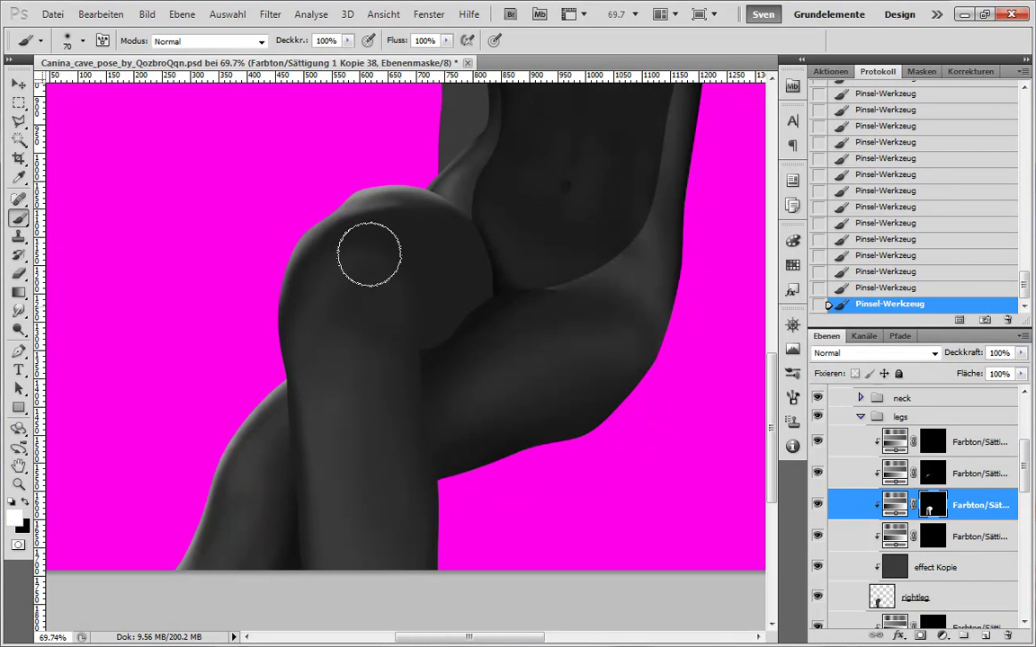
scroll(486, 490, "up", 3)
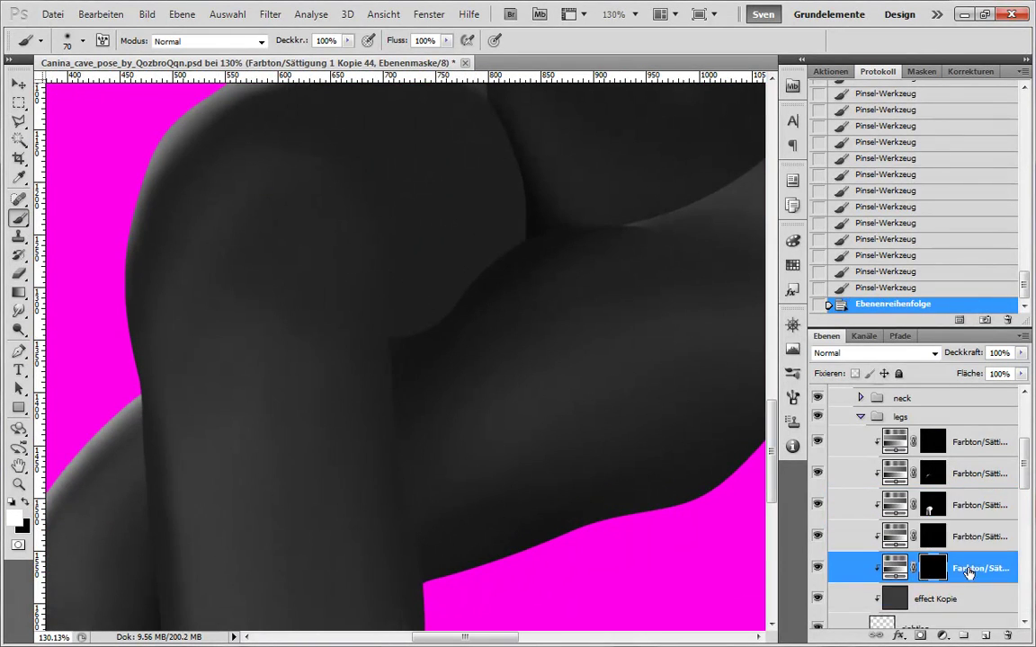
key("alt+bracketright")
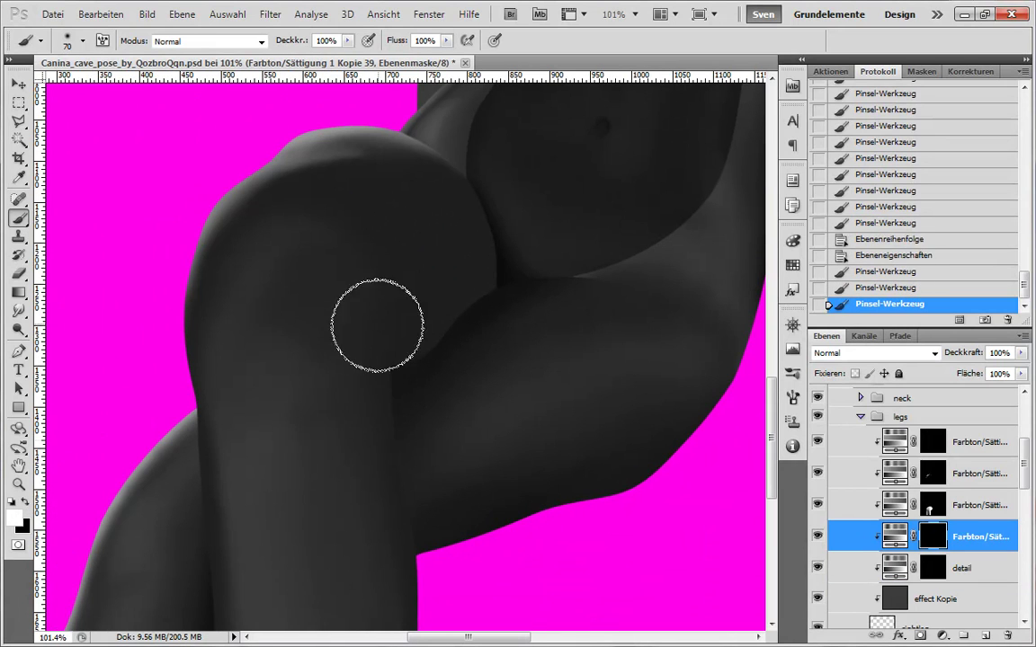
- Try shading the knee and upper shin on the copy 39 mask with the 70 px brush, alternating black and white
scroll(254, 312, "down", 1)
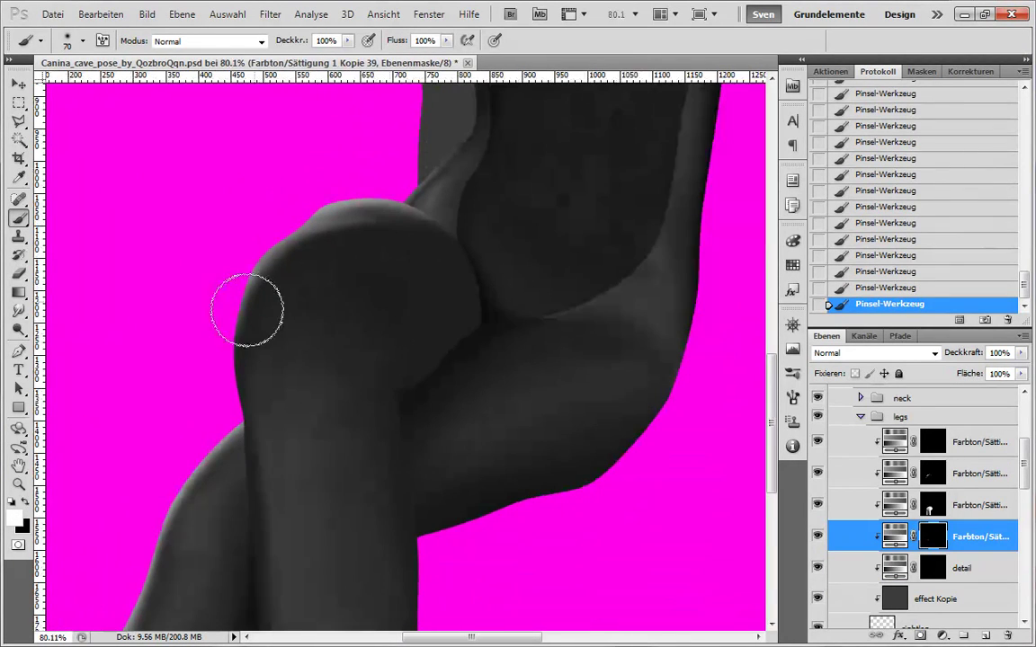
key("x")
scroll(356, 493, "down", 3)
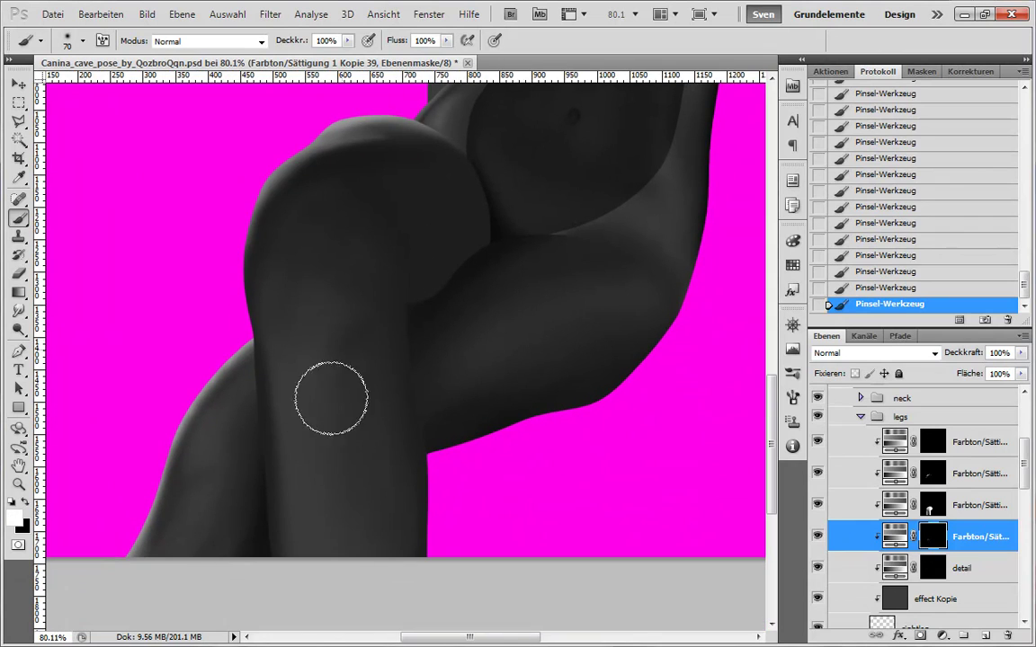
key("x")
left_click_drag(367, 307, 358, 349)
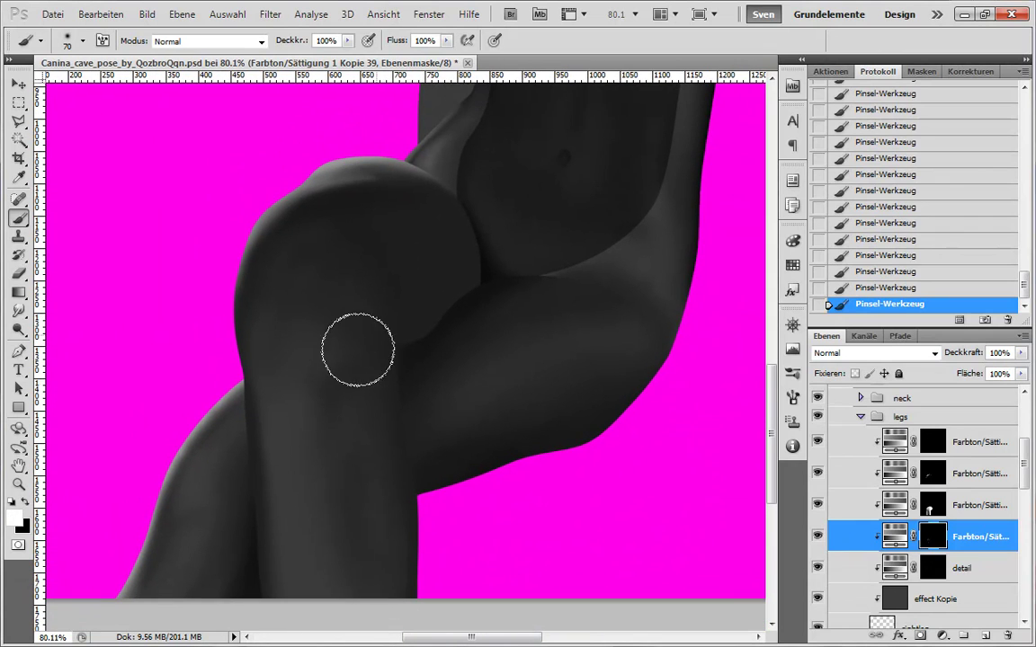
- Compare the leg with the sketch layer, undo the last strokes and rework the area below the knee with a 40 px brush
left_click_drag(1023, 454, 1023, 400)
left_click(817, 401)
left_click(816, 405)
key("bracketleft")
key("bracketleft")
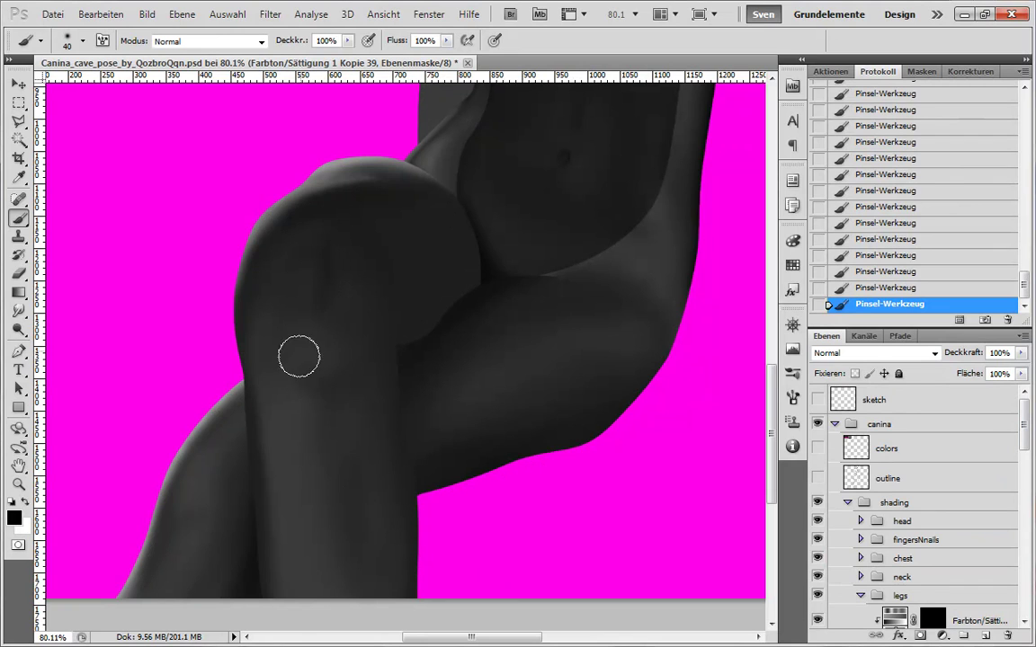
key("ctrl+alt+z")
key("ctrl+alt+z")
mouse_move(294, 360)
left_mouse_down()
mouse_move(344, 367)
mouse_move(337, 340)
left_mouse_up()
- Blend the shadow across the knee and shin on the copy 39 mask with a 90 px brush, switching between black and white
scroll(437, 549, "down", 1)
key("bracketright")
key("bracketright")
key("bracketright")
key("bracketright")
key("bracketright")
key("x")
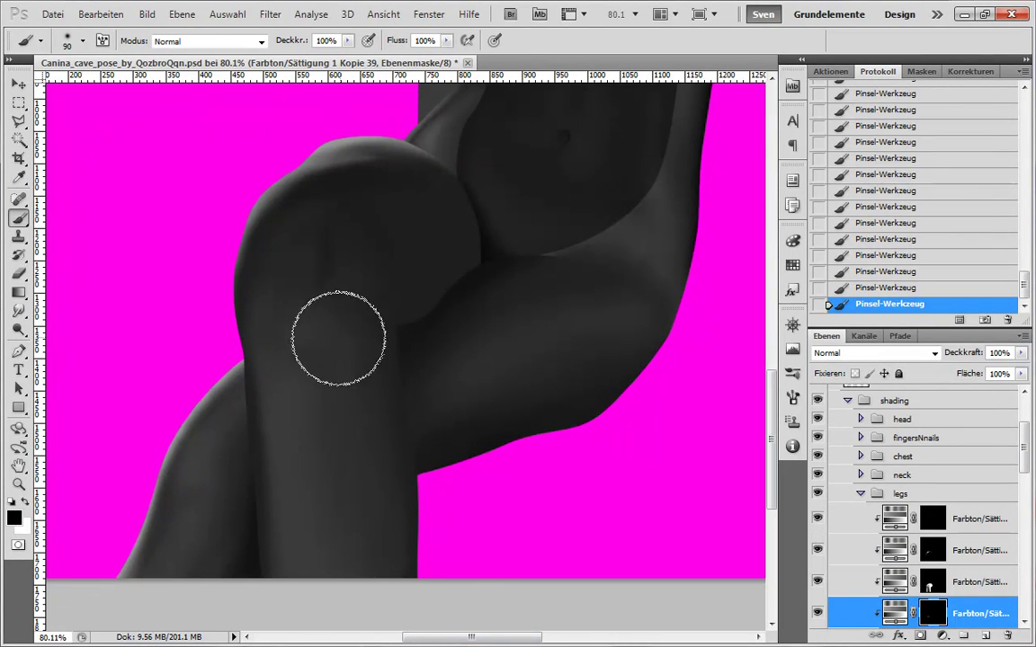
key("x")
scroll(438, 493, "down", 3)
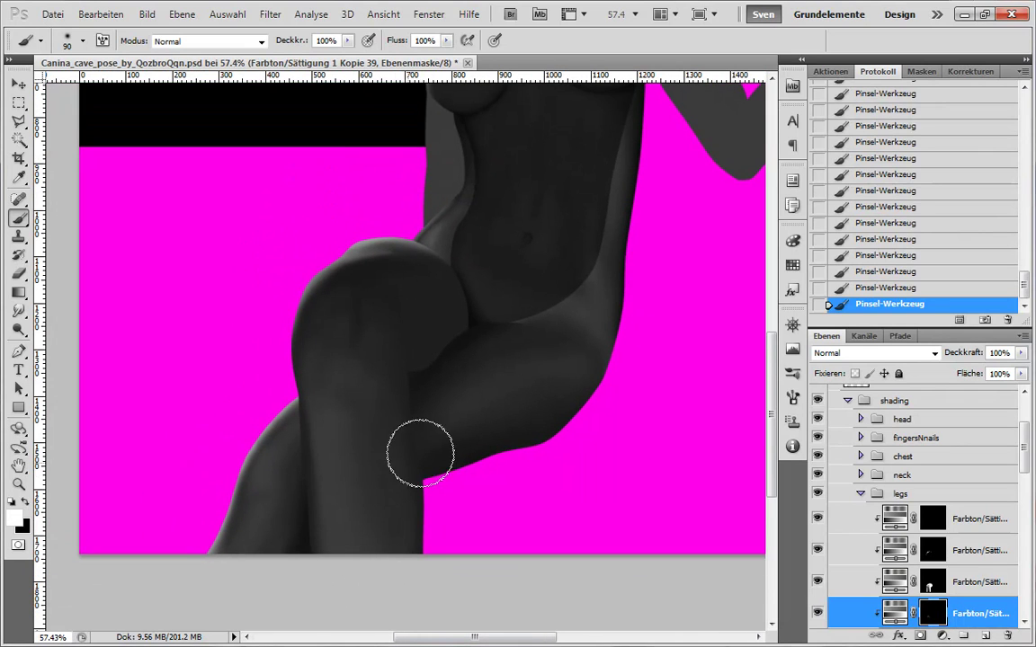
scroll(412, 449, "up", 2)
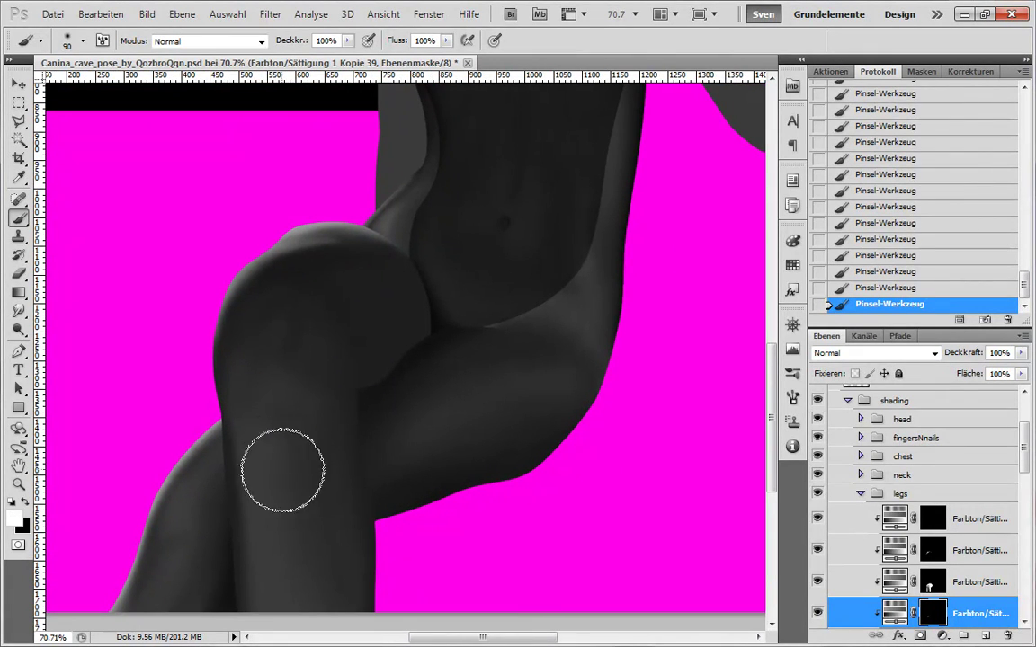
- Lighten the lower shin on the copy 39 mask with a 50 px black brush
key("bracketleft")
key("bracketleft")
key("bracketleft")
key("bracketleft")
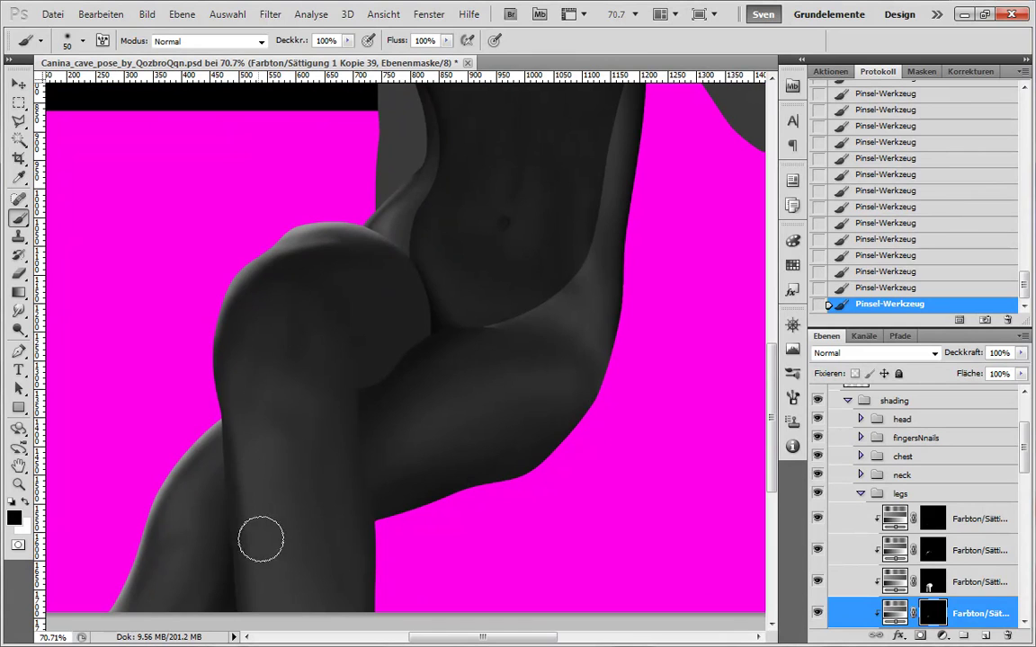
key("x")
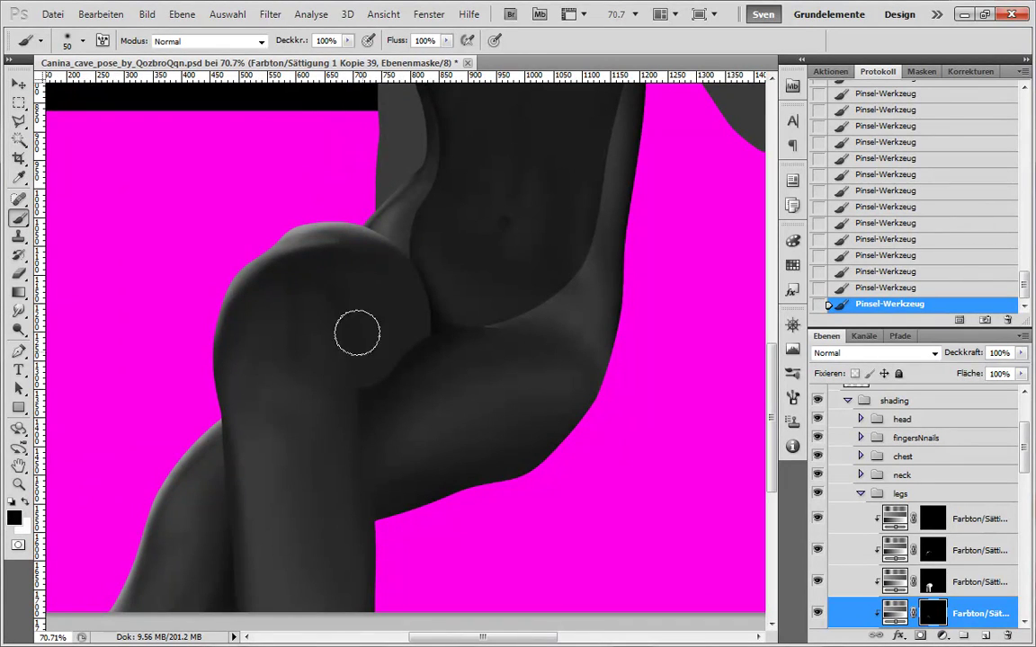
- Darken the knee's side facing the belly on the copy 39 mask with a 100 px white brush
key("x")
key("bracketright")
key("bracketright")
key("bracketright")
key("bracketright")
key("bracketright")
mouse_move(339, 268)
left_mouse_down()
mouse_move(378, 269)
mouse_move(374, 299)
left_mouse_up()
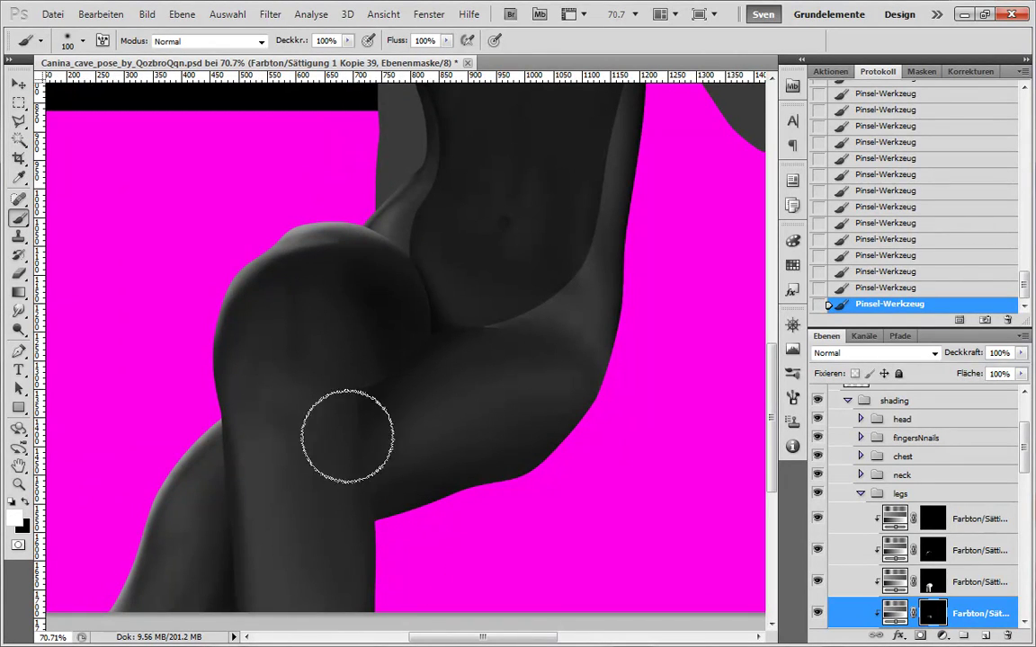
- Paint over the knee's dark side with the 100 px black brush and clear the entire copy 39 mask
left_click_drag(1026, 453, 1026, 472)
key("x")
mouse_move(430, 326)
left_mouse_down()
mouse_move(439, 293)
mouse_move(303, 296)
left_mouse_up()
left_click_drag(356, 368, 328, 288)
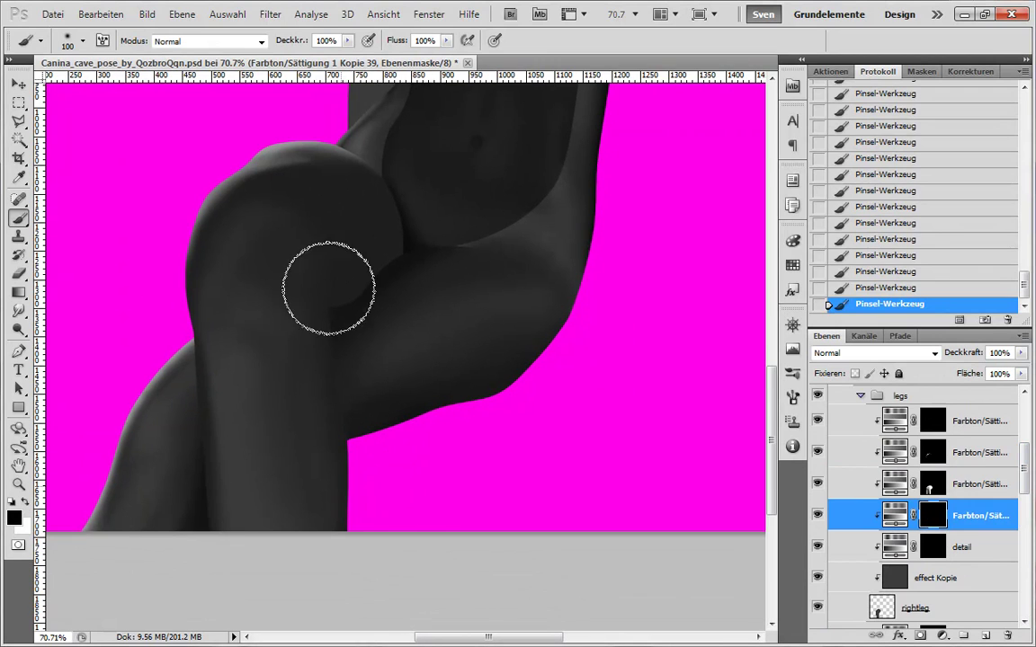
key("ctrl+a")
key("x")
key("Delete")
key("ctrl+d")
- Return to the copy 38 mask and shade the shin up to the knee with a 50 px brush
left_click(867, 484)
key("bracketleft")
key("bracketleft")
key("bracketleft")
key("bracketleft")
key("bracketleft")
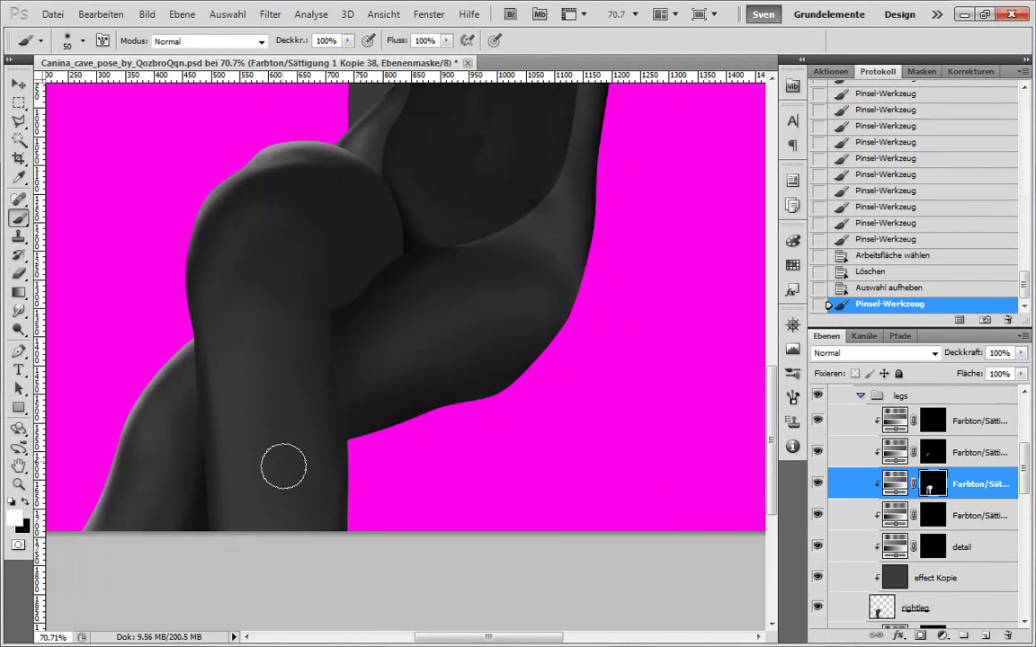
mouse_move(283, 467)
left_mouse_down()
mouse_move(264, 335)
mouse_move(273, 381)
mouse_move(259, 381)
left_mouse_up()
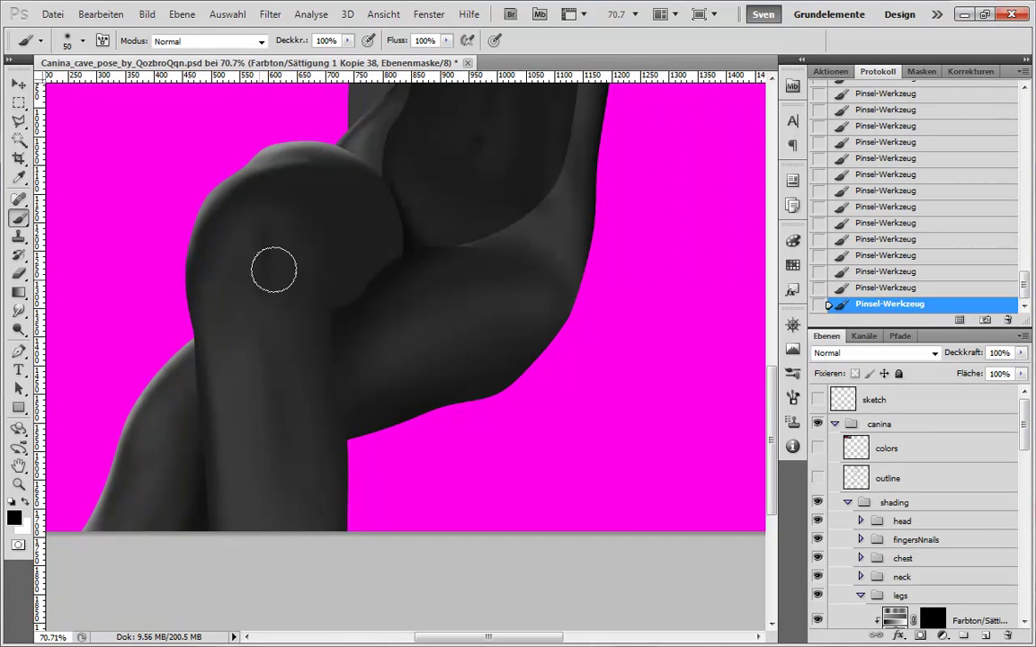
- Rework the shading on the knee and upper shin of the copy 38 mask with white brushes of 90, 45 and 70 px
key("bracketright")
key("bracketright")
key("bracketright")
key("bracketright")
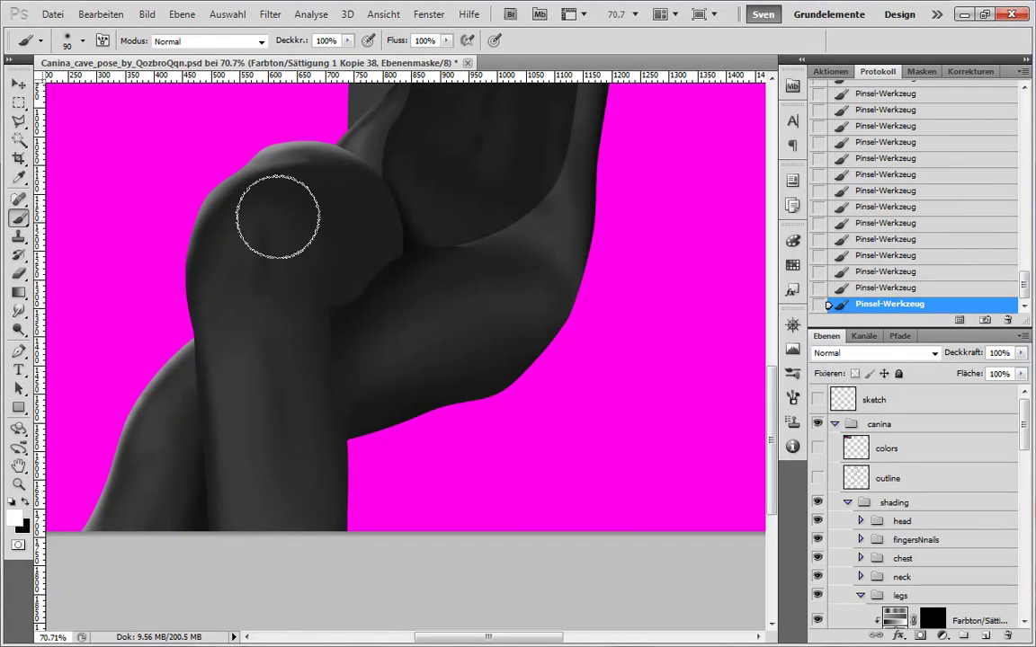
key("bracketleft")
key("bracketleft")
key("bracketleft")
key("bracketleft")
key("bracketleft")
key("x")
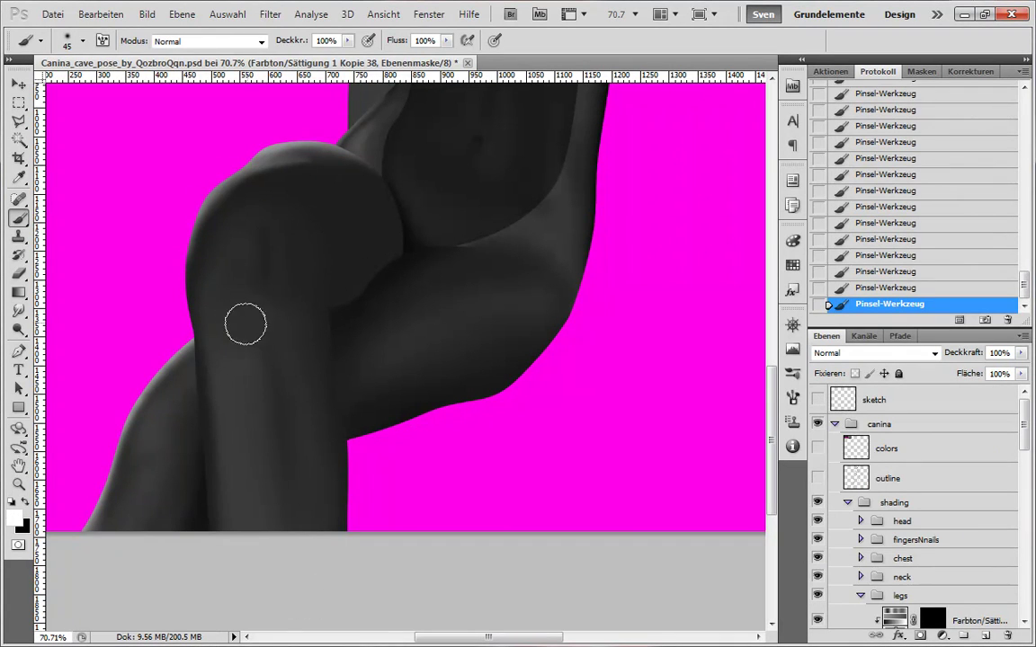
key("bracketright")
key("bracketright")
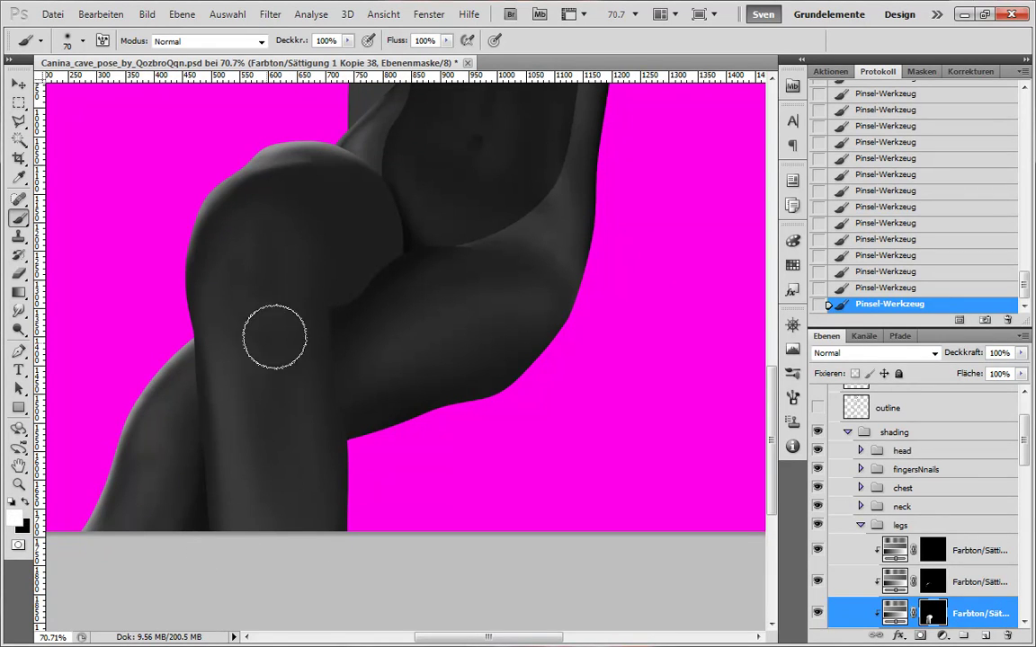
- Try reshaping the knee's highlight with a 50 px brush and revert the last five brush strokes
key("x")
key("bracketleft")
key("bracketleft")
key("x")
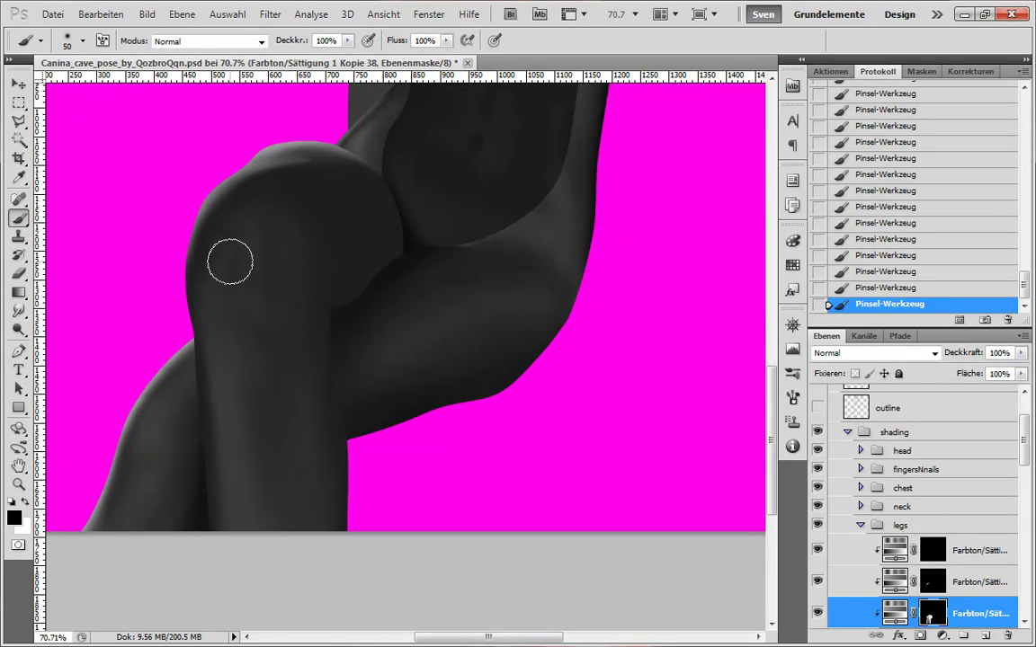
key("x")
left_click(903, 258)
left_click(904, 222)
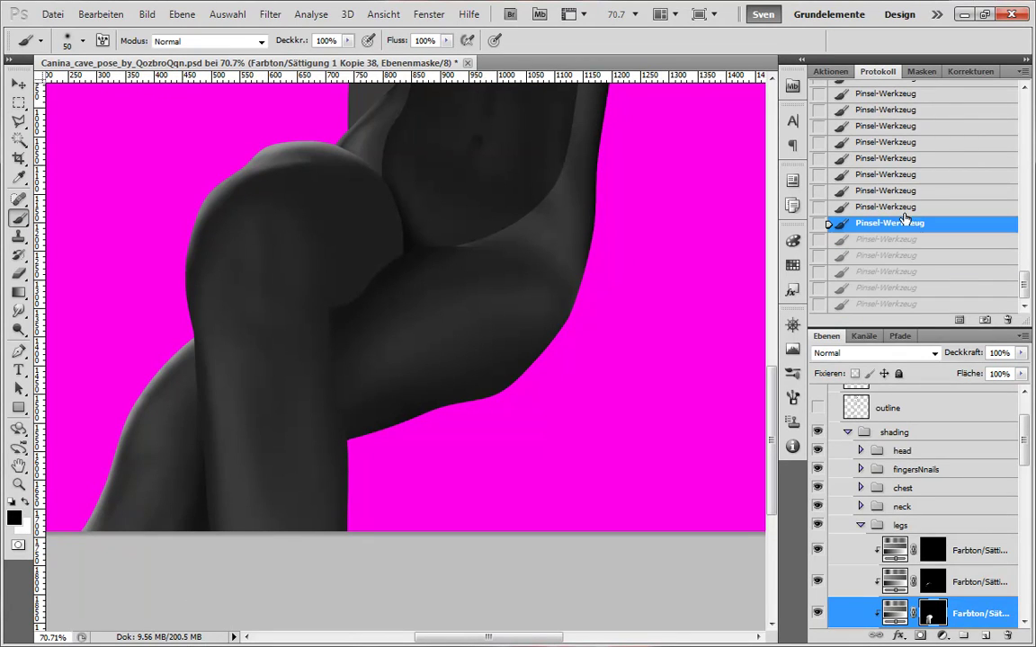
- Lighten a vertical band along the knee and shin with a 50 px black brush, undoing and repainting the last two strokes
left_click_drag(267, 219, 293, 353)
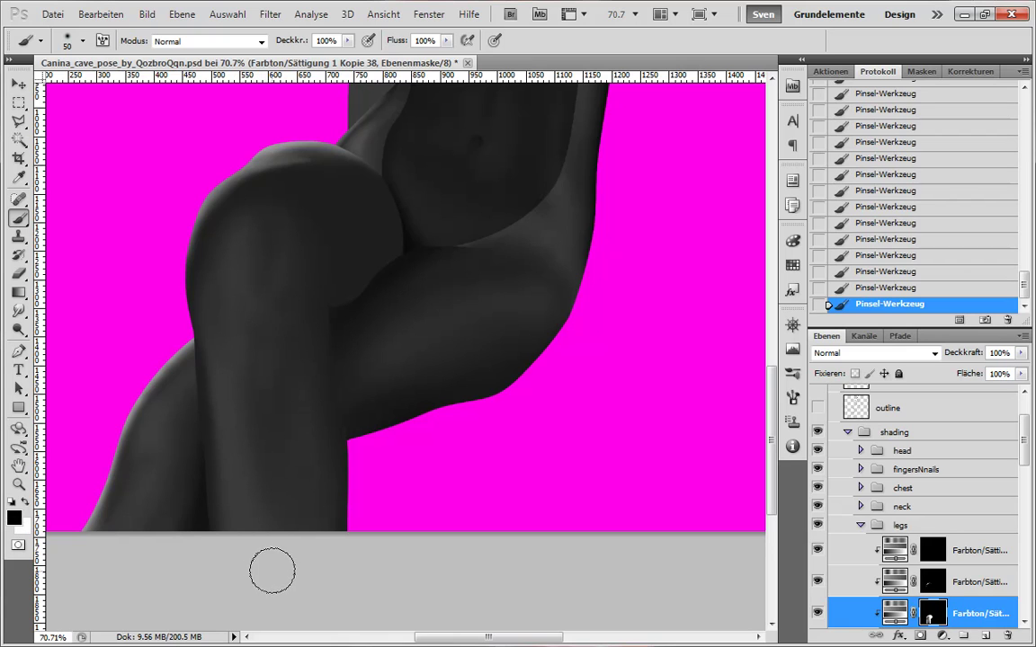
left_click_drag(266, 495, 287, 360)
key("ctrl+alt+z")
key("ctrl+alt+z")
left_click_drag(278, 475, 298, 344)
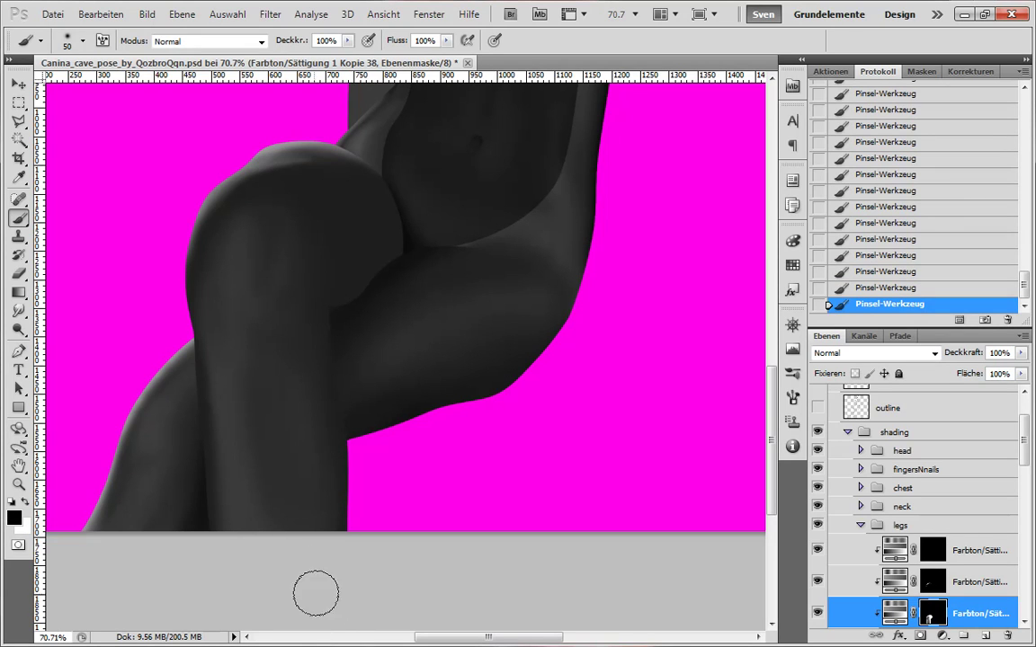
- Soften the lower leg's highlight on the copy 38 mask with a 90 px white brush and save the document
key("bracketright")
key("bracketright")
key("bracketright")
key("bracketright")
key("x")
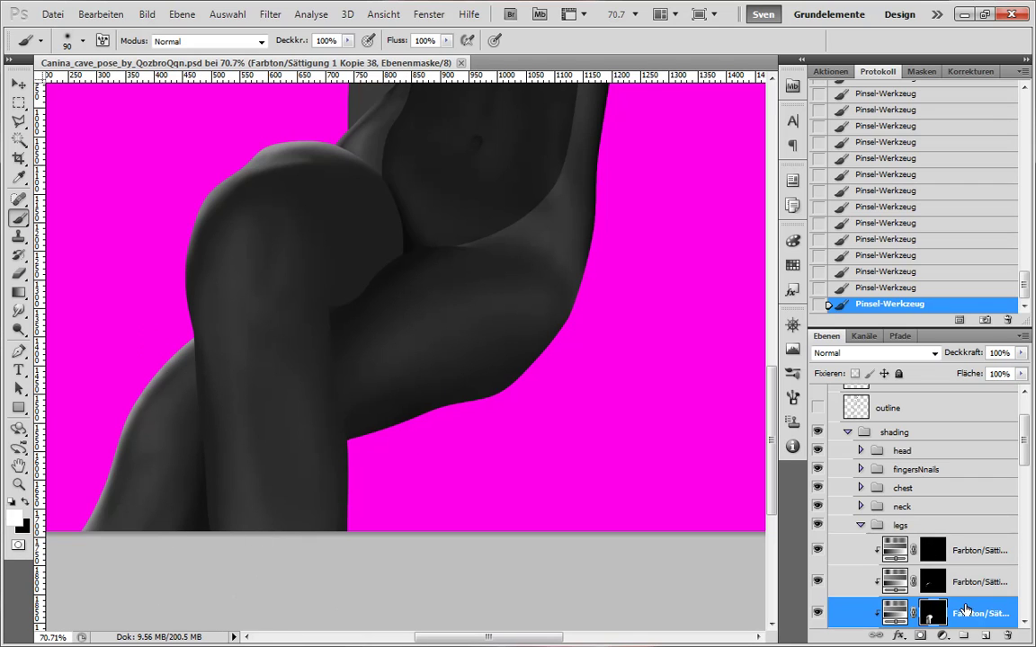
- Refine the highlight on the knee and shin of the copy 38 mask with a 60 px brush, alternating white and black
key("bracketleft")
key("bracketleft")
key("bracketleft")
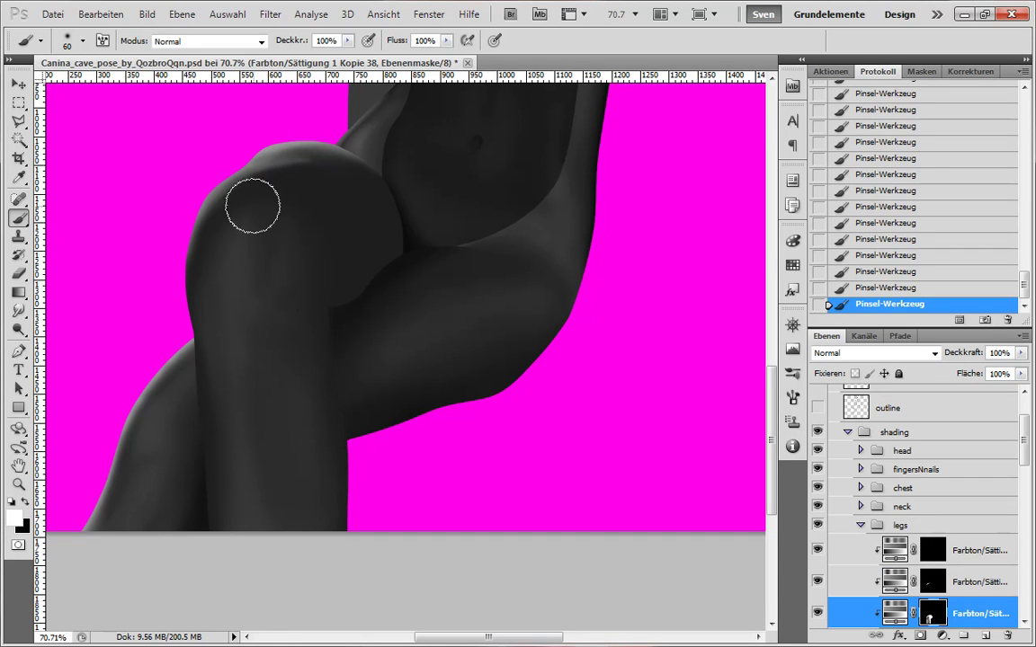
key("x")
key("ctrl+i")
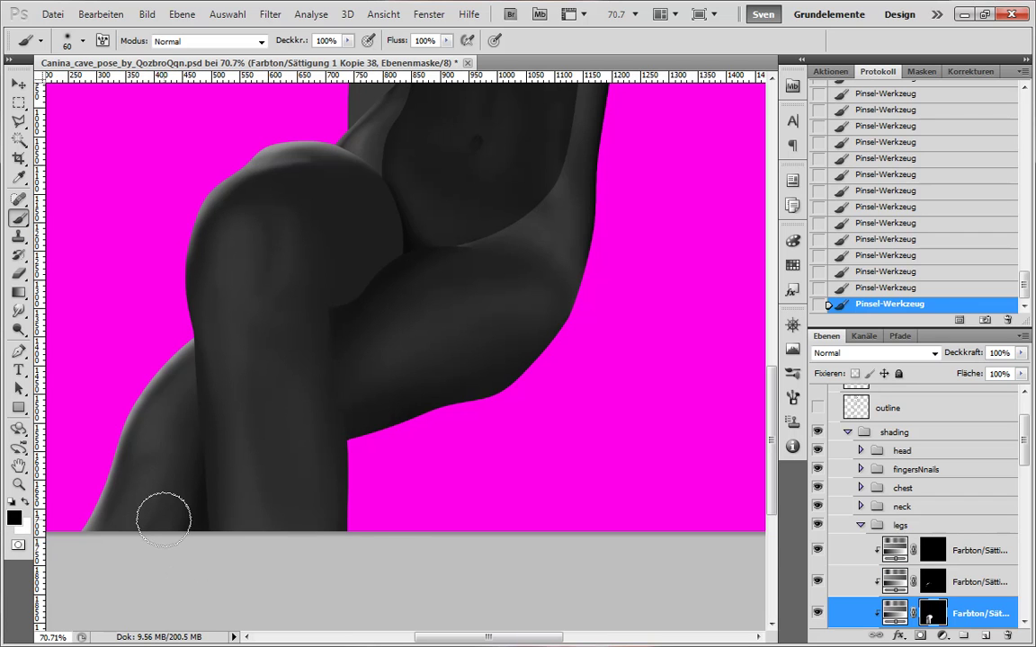
scroll(480, 456, "down", 3)
scroll(303, 534, "up", 2)
key("x")
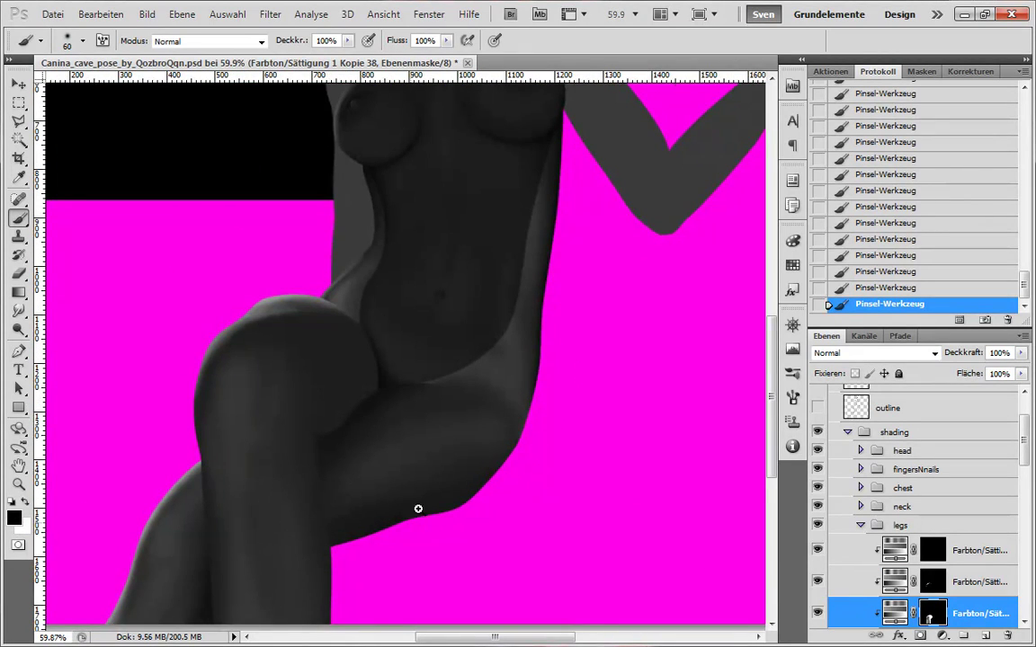
- Switch to the copy 39 mask and darken the shin's back edge below the thigh with the 60 px white brush
scroll(494, 387, "down", 1)
mouse_move(477, 446)
left_mouse_down()
mouse_move(494, 387)
mouse_move(478, 511)
mouse_move(578, 378)
left_mouse_up()
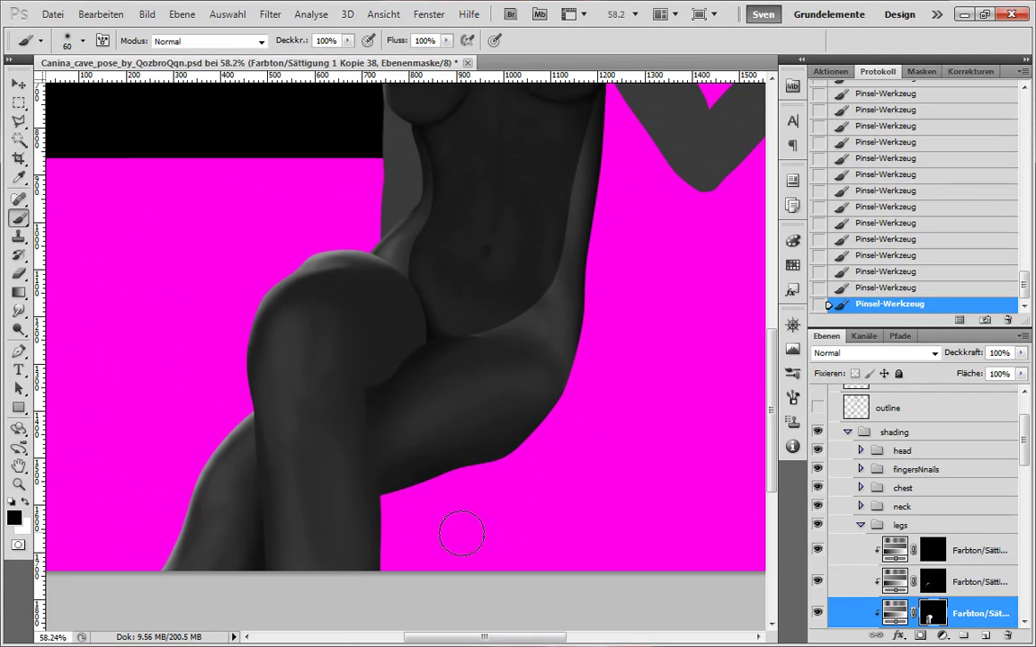
left_click_drag(447, 497, 451, 472)
scroll(441, 473, "up", 2)
left_click_drag(1025, 461, 1024, 485)
left_click(933, 529)
key("x")
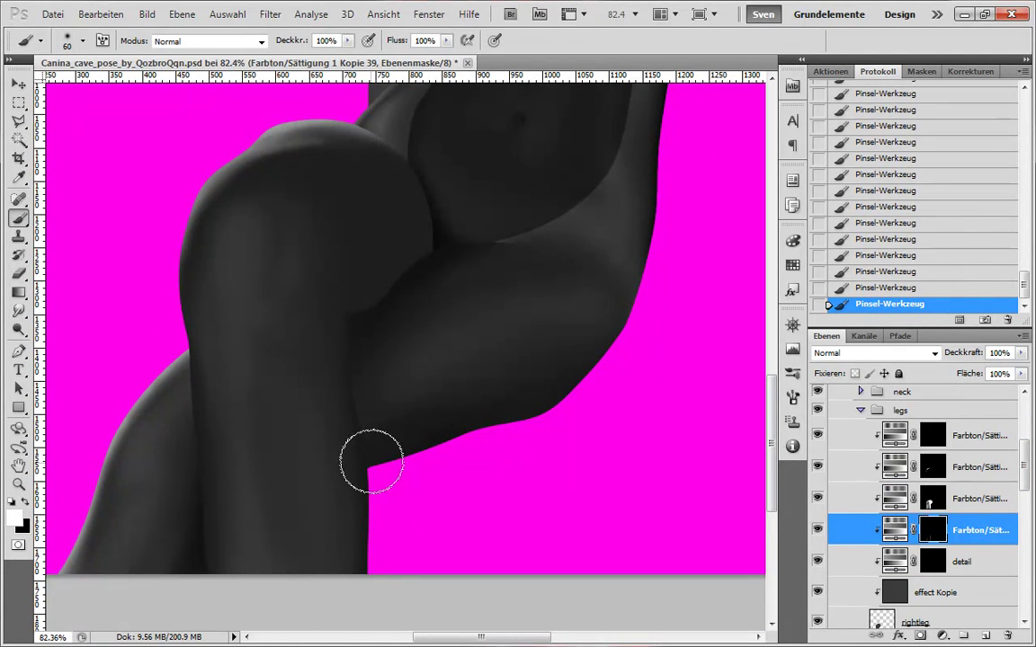
- Deepen the shadow in the crease between knee and thigh on the copy 39 mask with a 40 px white brush
scroll(502, 196, "up", 8)
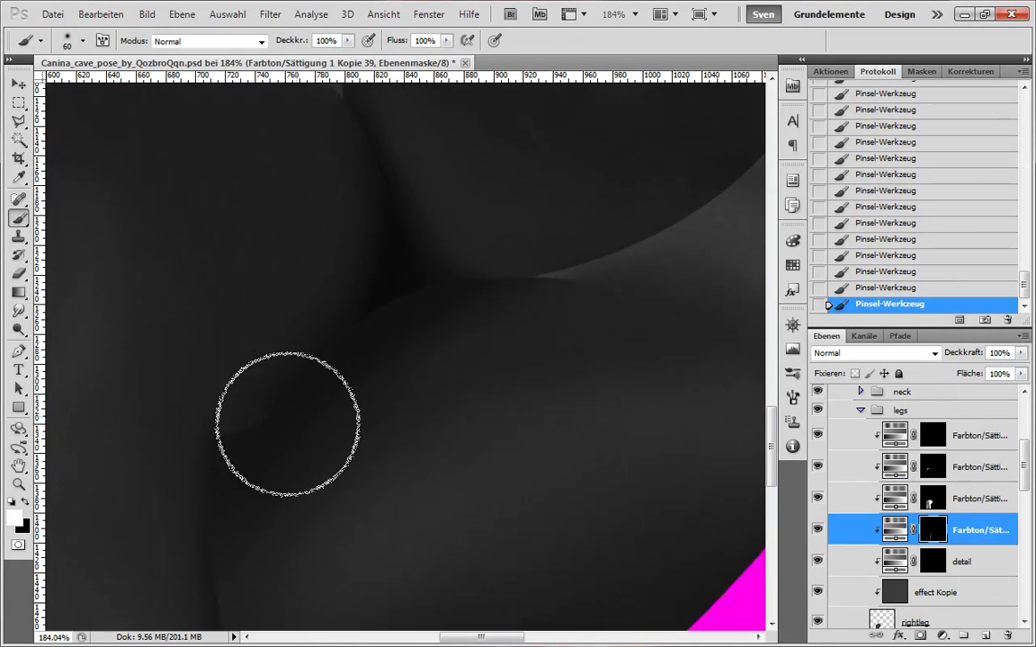
key("bracketleft")
key("bracketleft")
mouse_move(290, 388)
left_mouse_down()
mouse_move(231, 433)
mouse_move(274, 394)
left_mouse_up()
left_click_drag(381, 312, 367, 449)
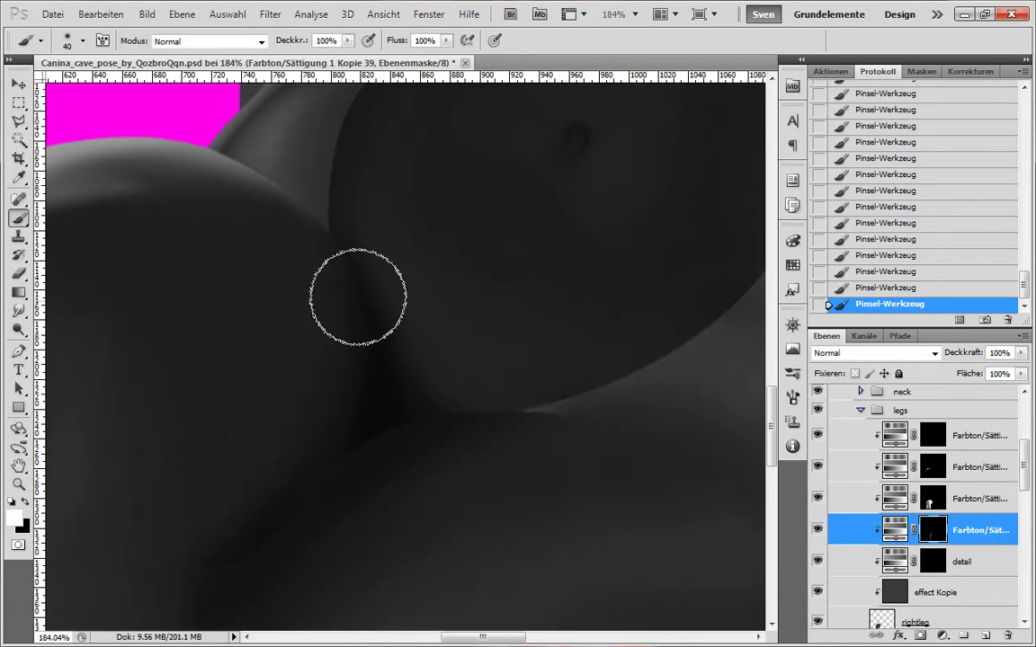
- Spread the crease shadow over the knee's side facing the belly with 60 px and 40 px white brushes
key("numbersign")
key("numbersign")
scroll(319, 436, "left", 3)
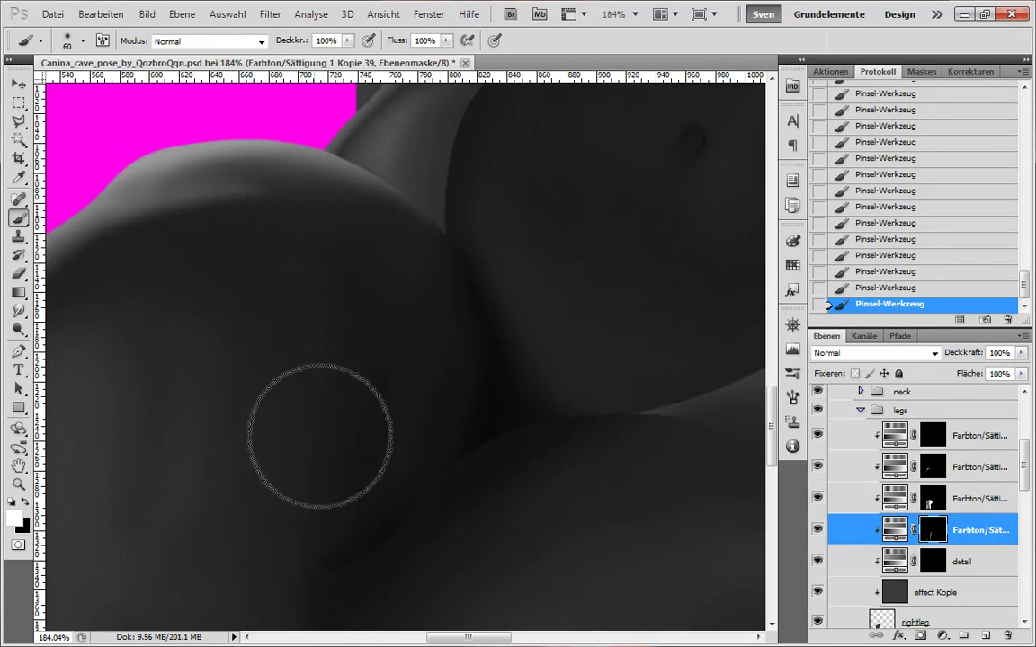
key("odiaeresis")
key("odiaeresis")
scroll(481, 308, "left", 2)
scroll(608, 437, "down", 8)
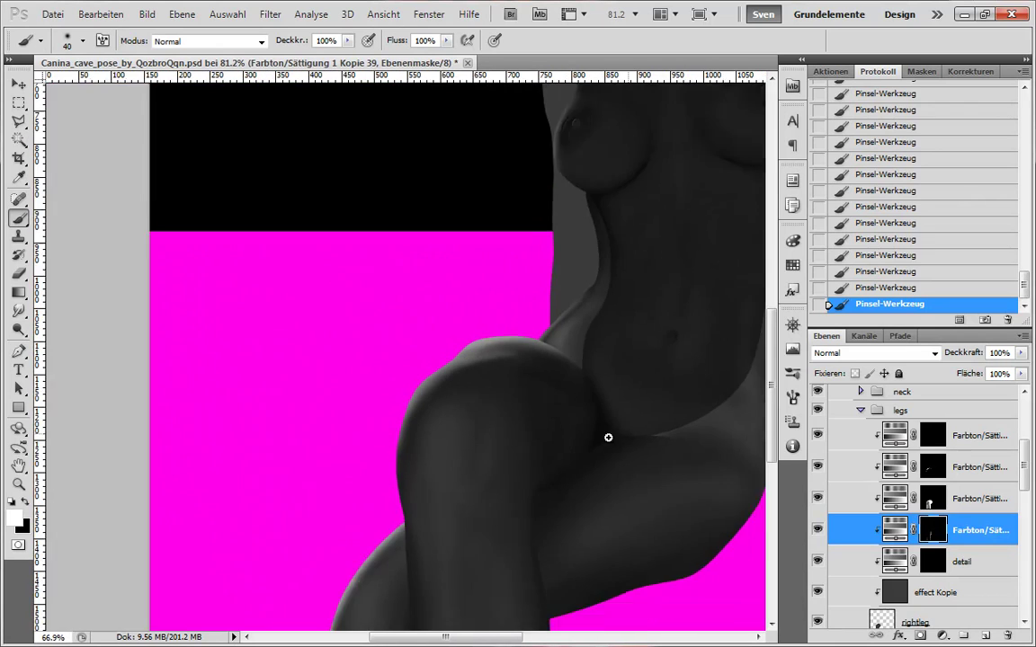
left_click_drag(608, 438, 621, 433)
- Blend the dark side of the knee on the copy 39 mask with a 70 px white brush
key("numbersign")
key("numbersign")
key("numbersign")
left_click_drag(652, 495, 555, 410)
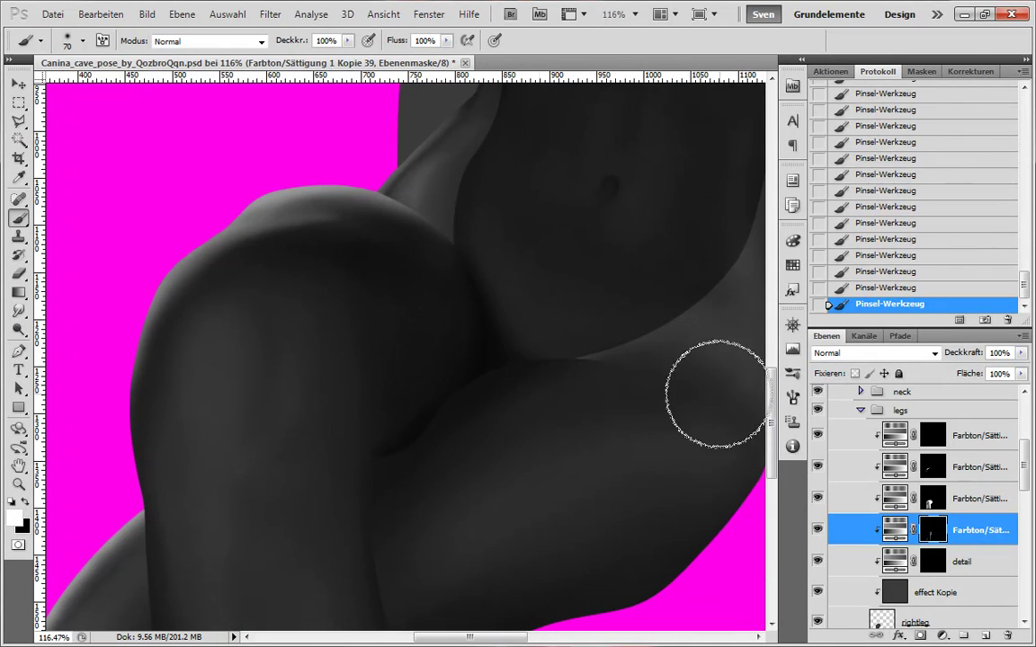
- Rework the shadow on the knee's edge beside the belly on the copy 37 mask with 25 px black and 50 px white brushes
key("x")
key("bracketleft")
key("bracketleft")
key("bracketleft")
key("bracketleft")
key("bracketleft")
key("bracketleft")
key("bracketleft")
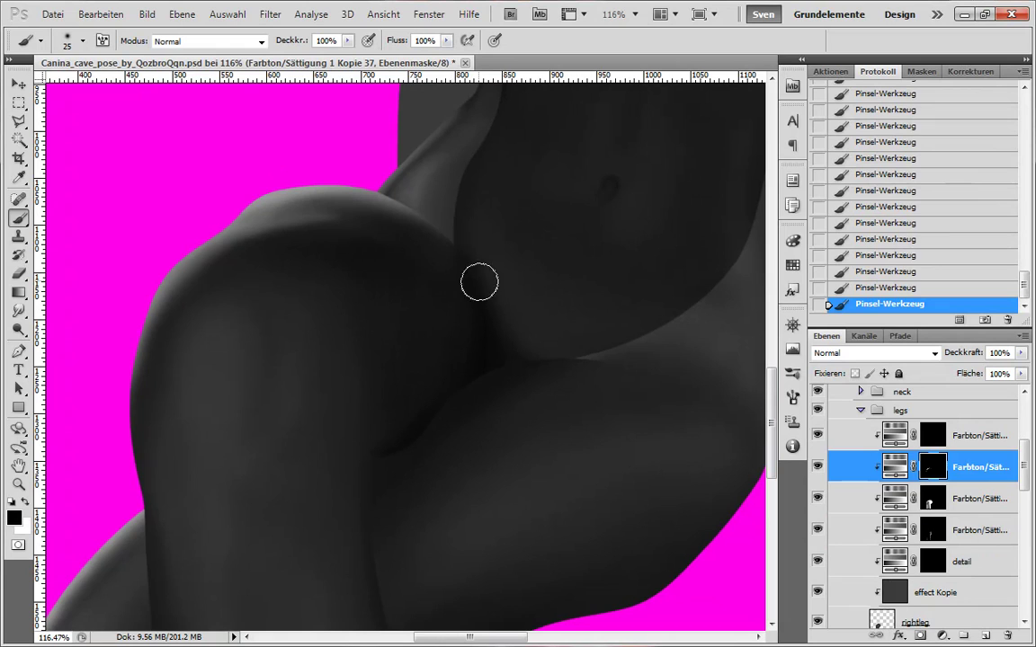
left_click(959, 494)
key("x")
left_click(921, 471)
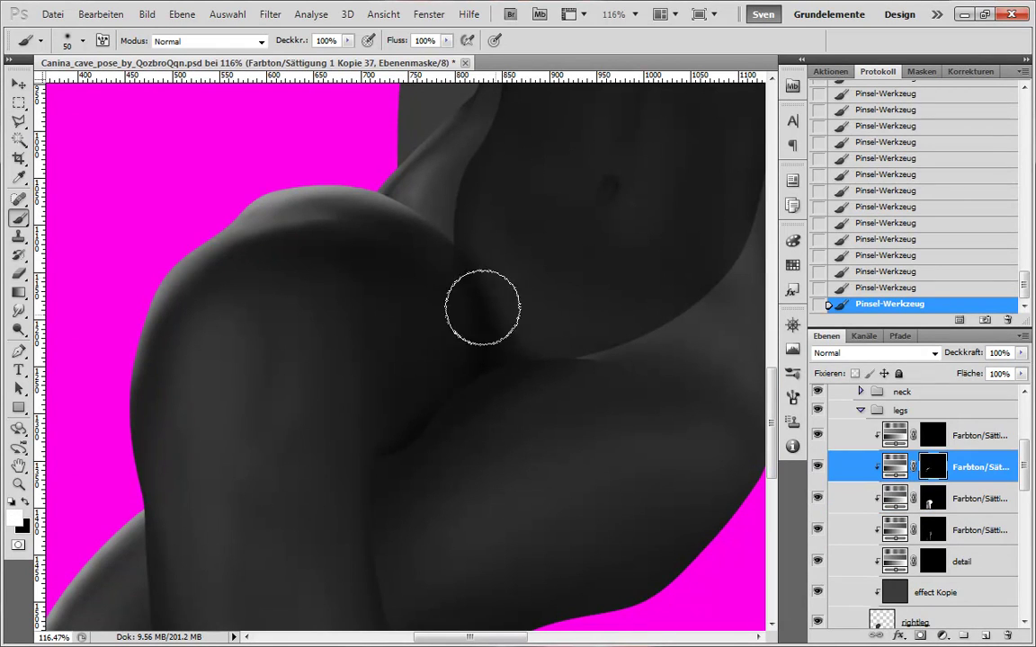
- Darken the knee's edge facing the belly on the copy 39 mask with a 60 px white brush
key("alt+bracketleft")
key("alt+bracketleft")
key("bracketright")
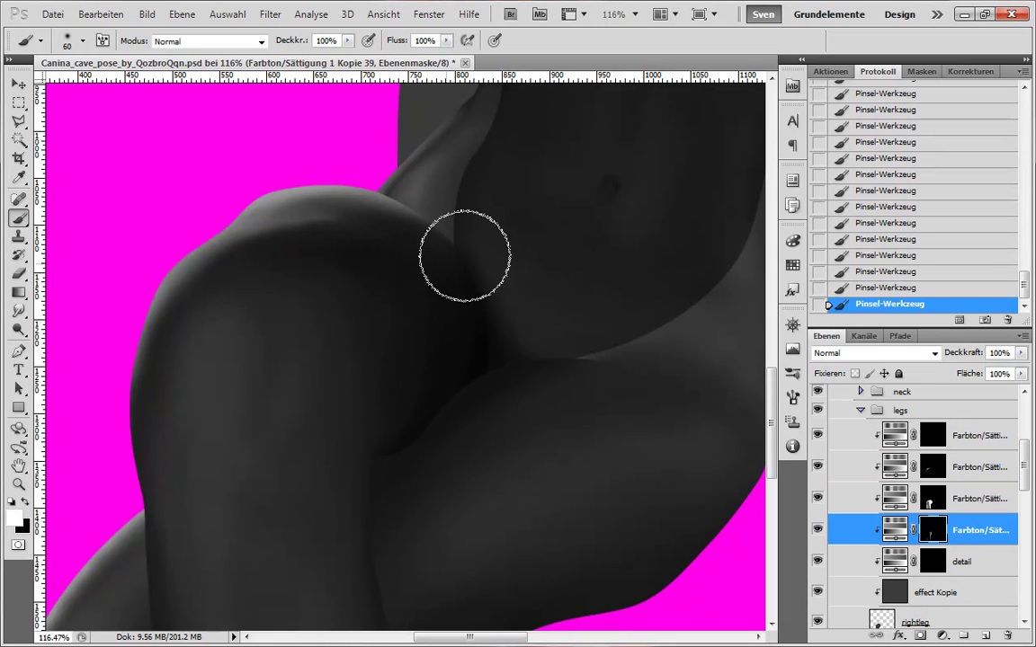
- Darken the left thigh along the crease behind the knee on the copy 35 mask with the 60 px white brush
scroll(573, 360, "down", 1)
scroll(930, 530, "down", 3)
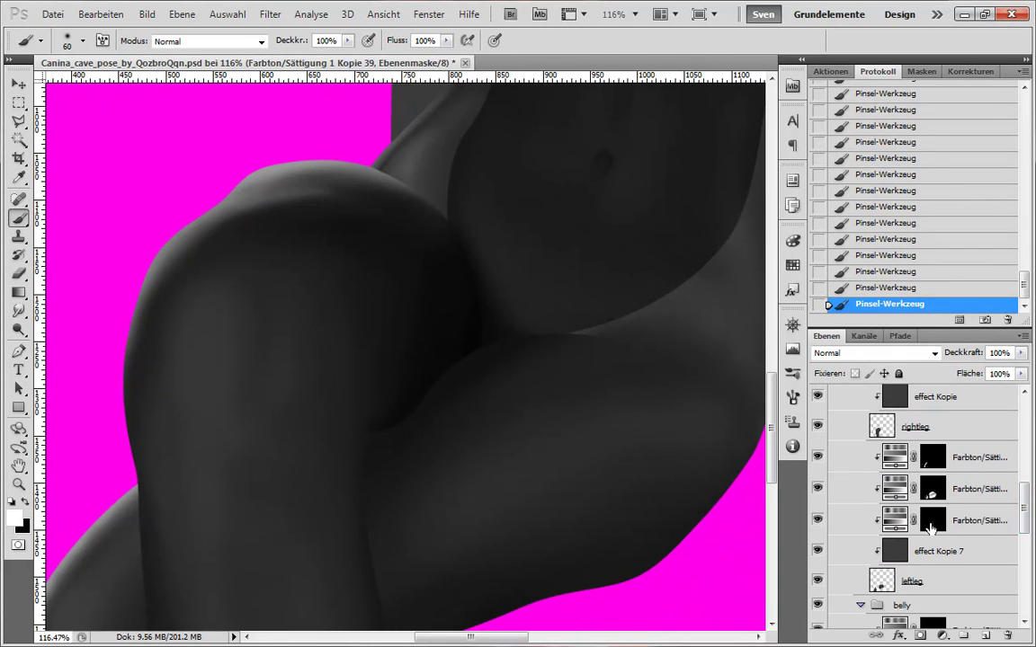
left_click(931, 530)
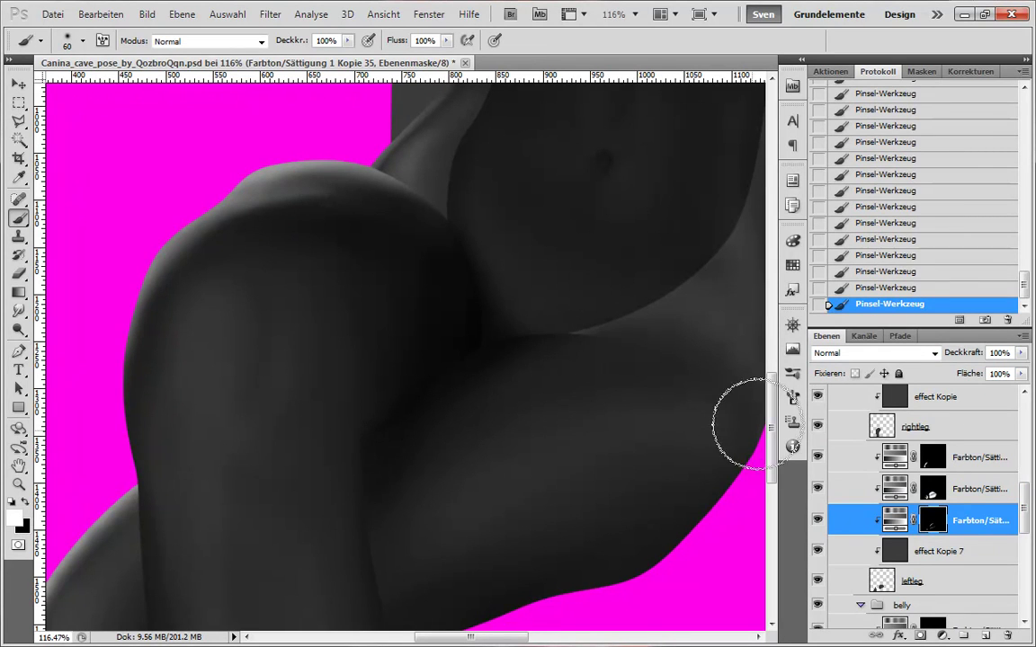
scroll(591, 529, "down", 2)
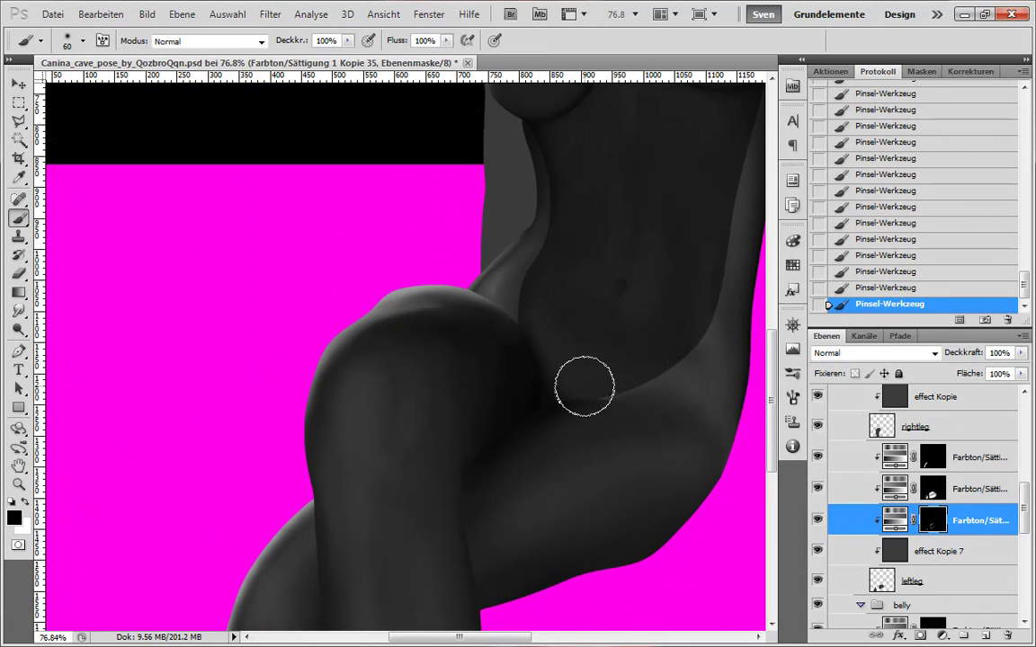
- Refine the shadow where the right shin meets the thigh on the copy 39 mask with a 40 px brush
scroll(574, 395, "up", 3)
left_click_drag(592, 446, 582, 353)
left_click_drag(1024, 509, 1030, 479)
left_click(935, 478)
left_click_drag(428, 546, 419, 459)
key("bracketleft")
key("bracketleft")
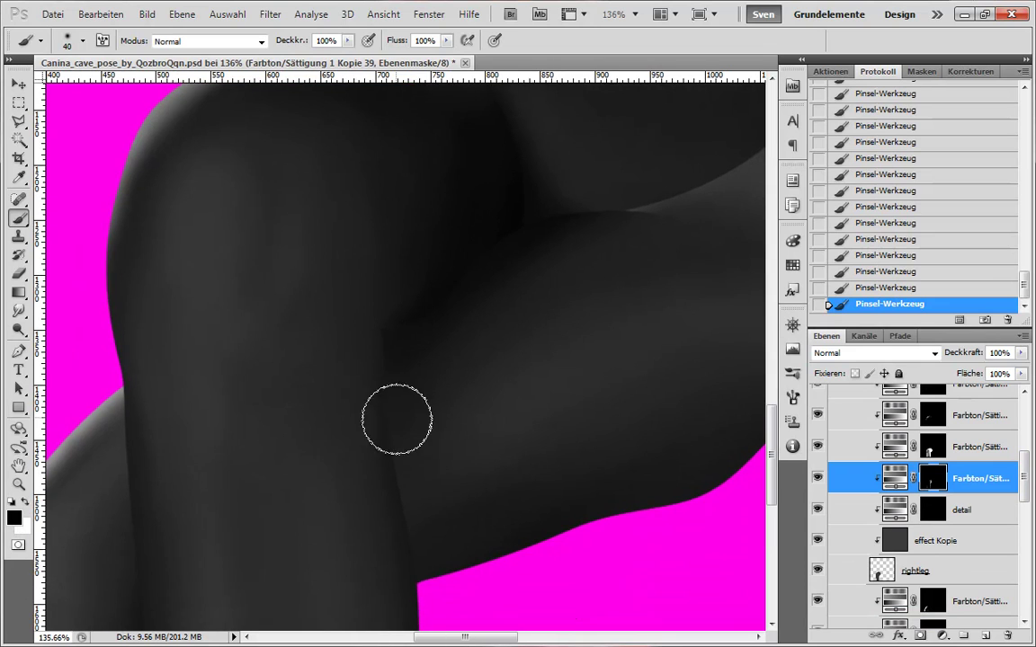
left_click_drag(387, 420, 381, 277)
key("x")
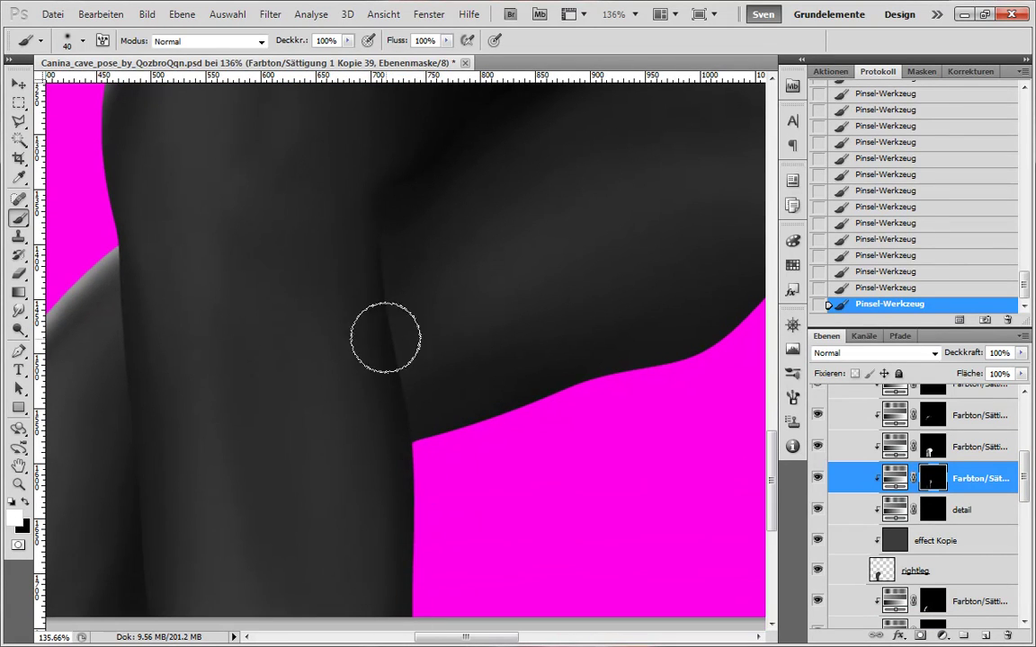
- Shade the right shin's back edge below the thigh on the copy 39 mask with 40 px black and white brushes
key("x")
scroll(562, 497, "left", 3)
scroll(562, 497, "right", 4)
left_click_drag(438, 509, 513, 409)
key("x")
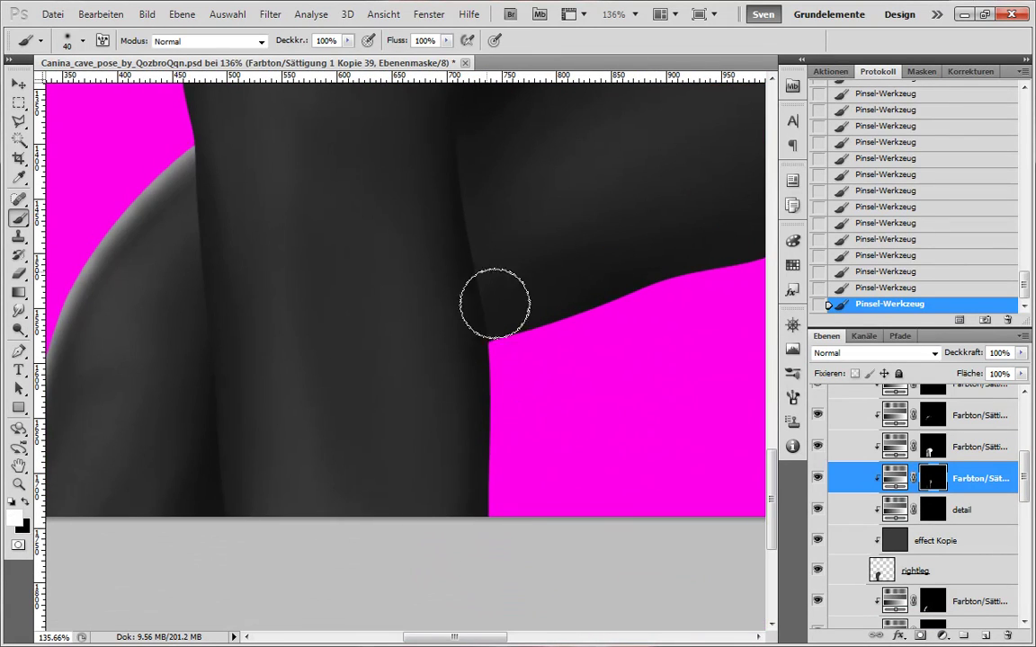
left_click(494, 304)
left_click_drag(495, 306, 492, 467)
key("x")
mouse_move(520, 375)
left_mouse_down()
mouse_move(499, 432)
mouse_move(526, 485)
left_mouse_up()
- Draw a thin crease line at the back of the right knee on the detail mask with a 3 px white brush
scroll(502, 330, "up", 3)
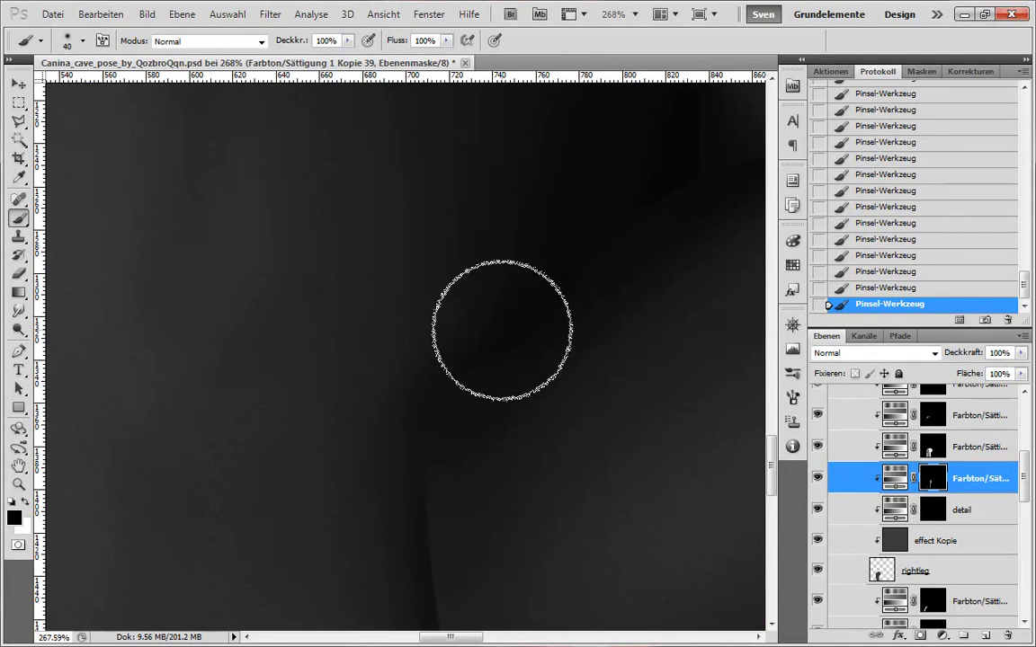
key("alt+bracketleft")
key("bracketleft")
key("bracketleft")
key("bracketleft")
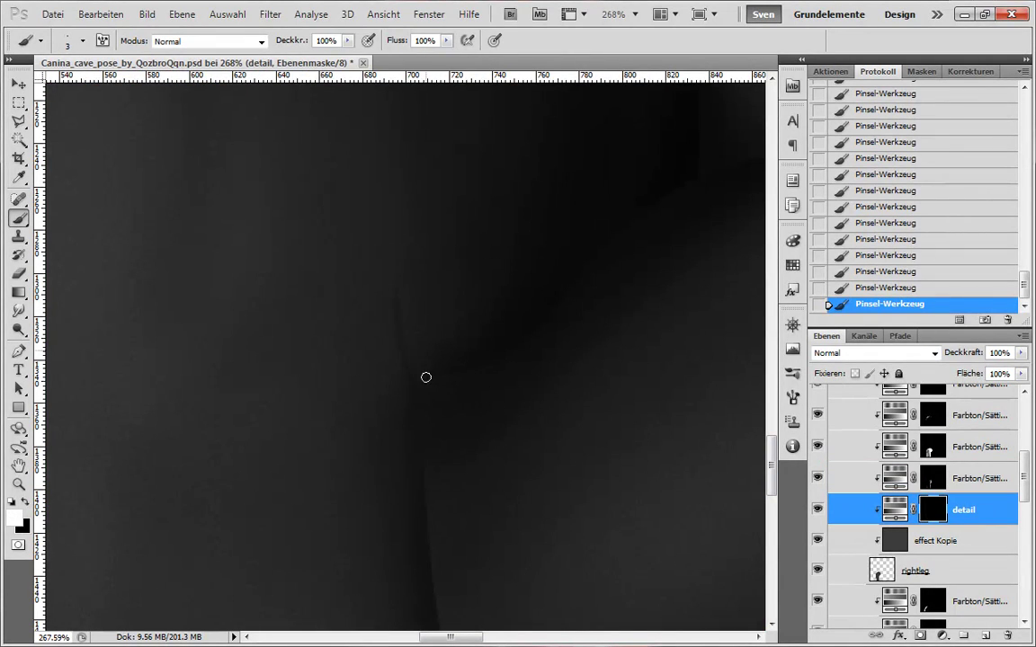
scroll(540, 475, "down", 4)
scroll(511, 445, "up", 3)
key("x")
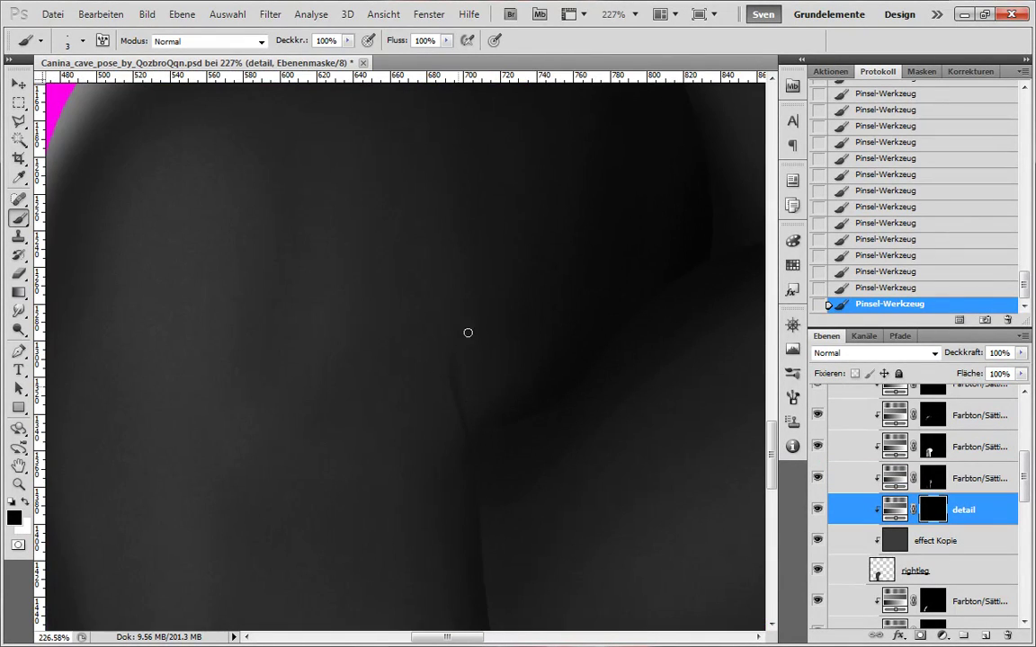
- Soften the shading around the knee crease on the copy 39 mask with 9 px and 25 px black brushes
key("alt+bracketright")
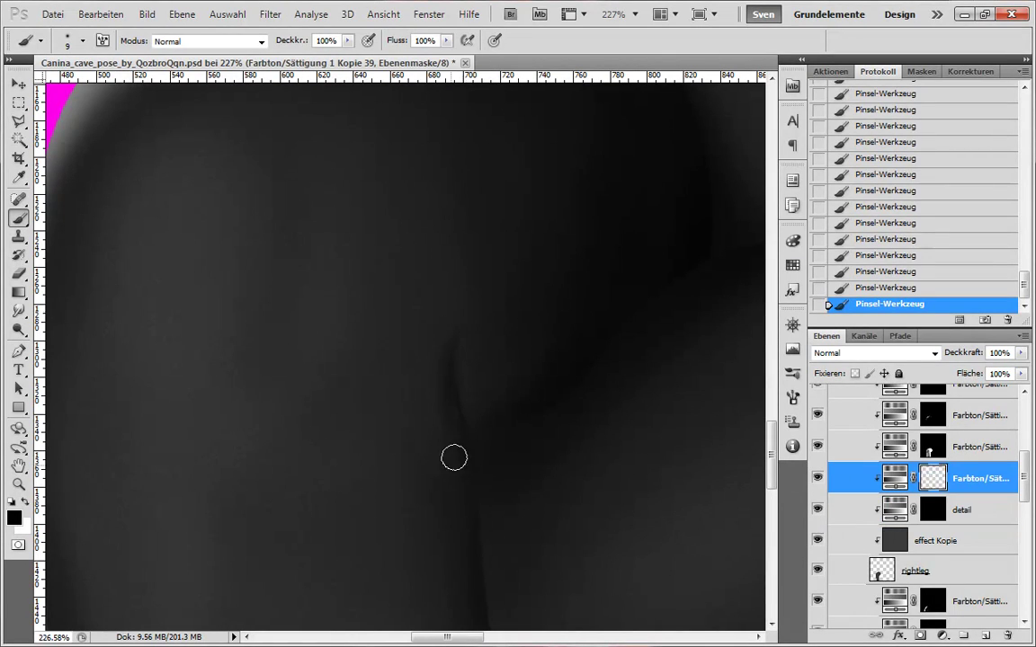
scroll(402, 393, "down", 2)
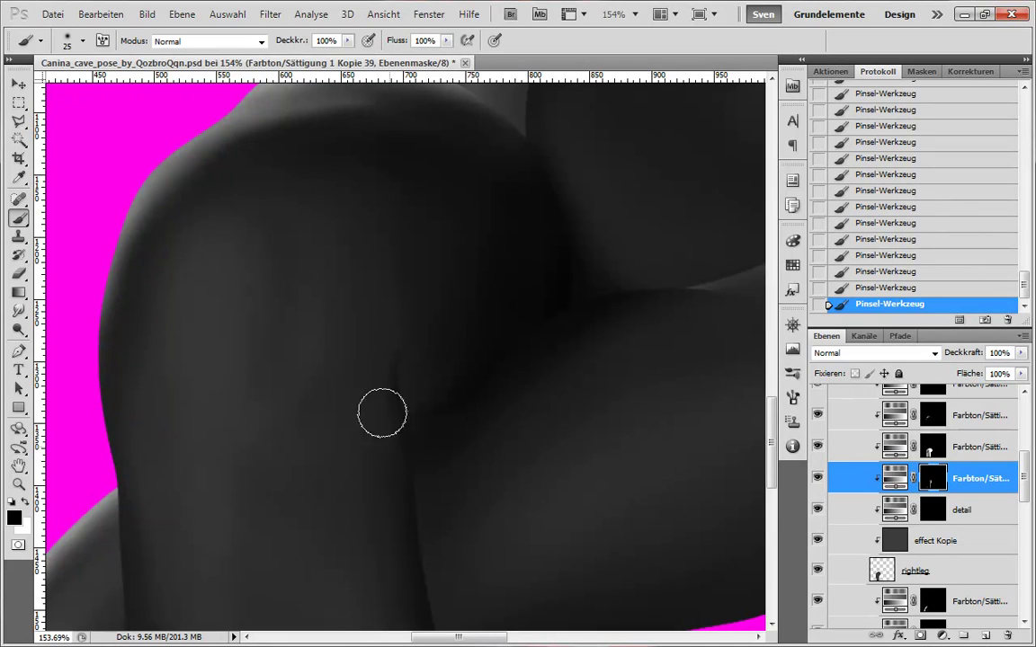
scroll(382, 413, "down", 2)
scroll(372, 312, "up", 3)
- Add and blend small fold lines at the knee crease on the detail mask with 7 px black and 10 px white brushes
key("alt+bracketleft")
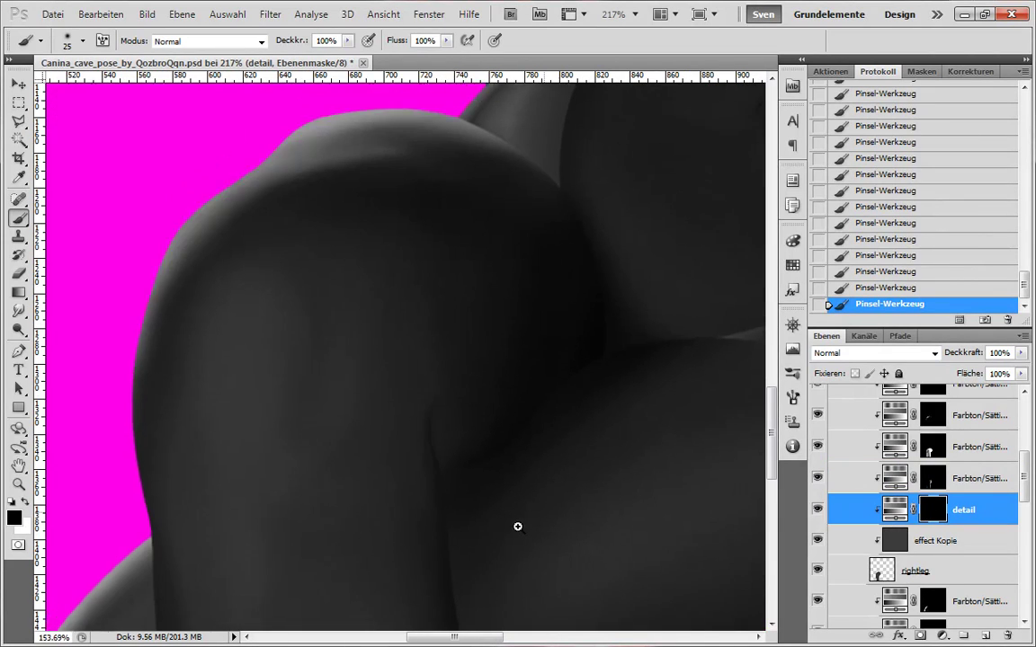
scroll(517, 526, "down", 2)
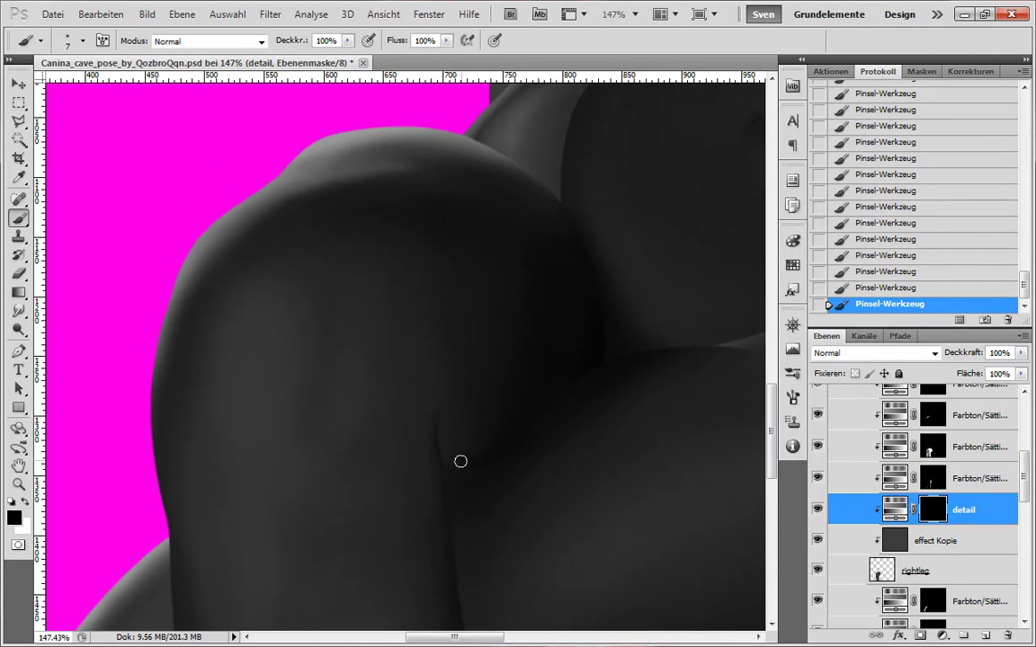
key("x")
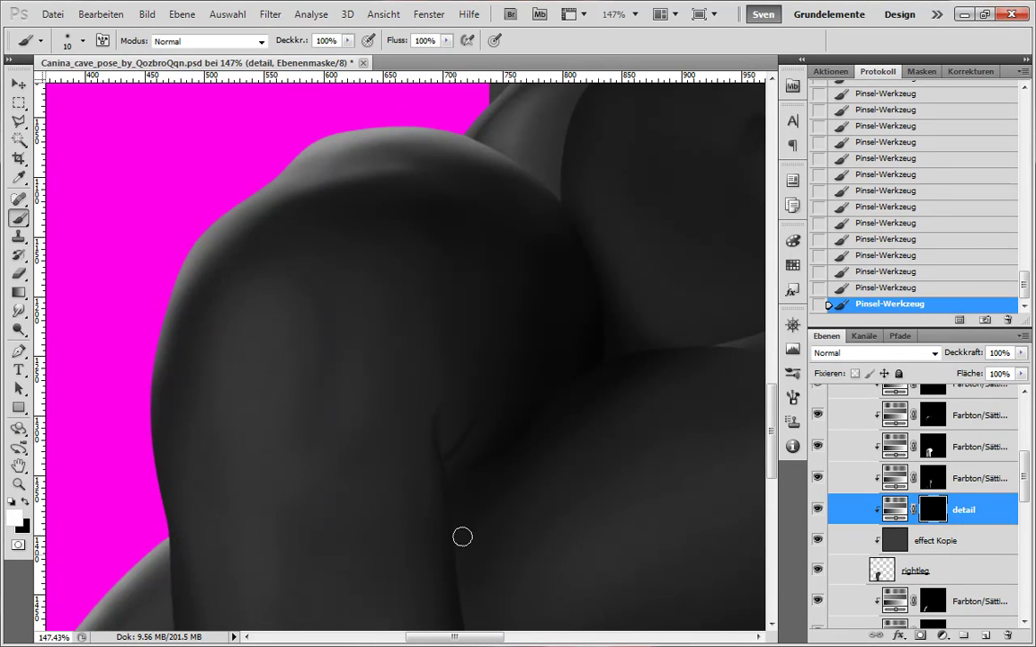
scroll(449, 460, "right", 2)
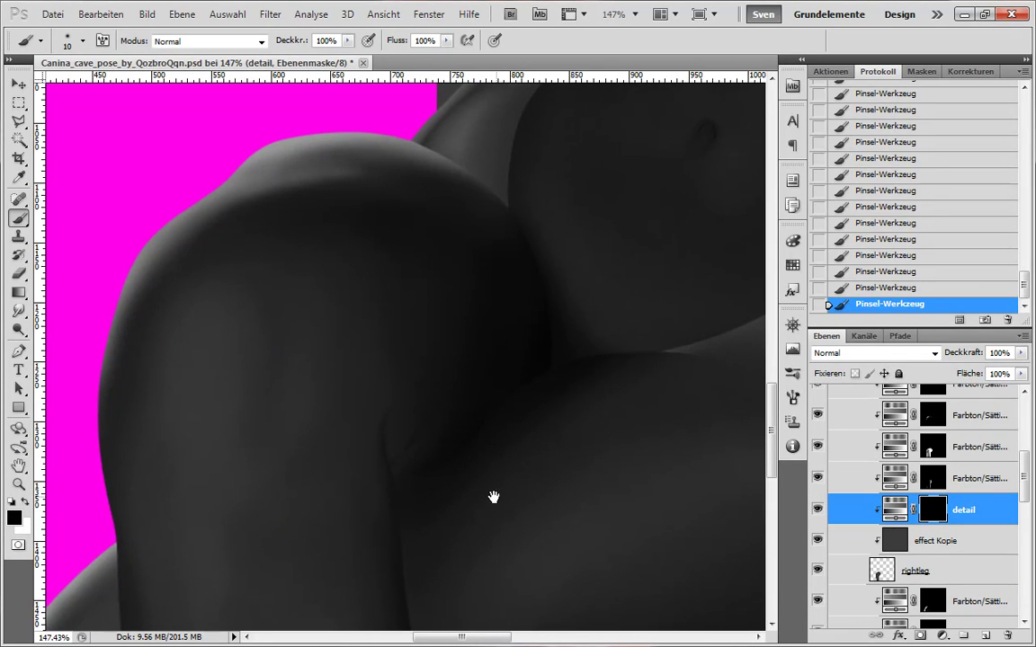
left_click_drag(493, 497, 457, 505)
left_click_drag(500, 475, 581, 481)
scroll(494, 444, "down", 3)
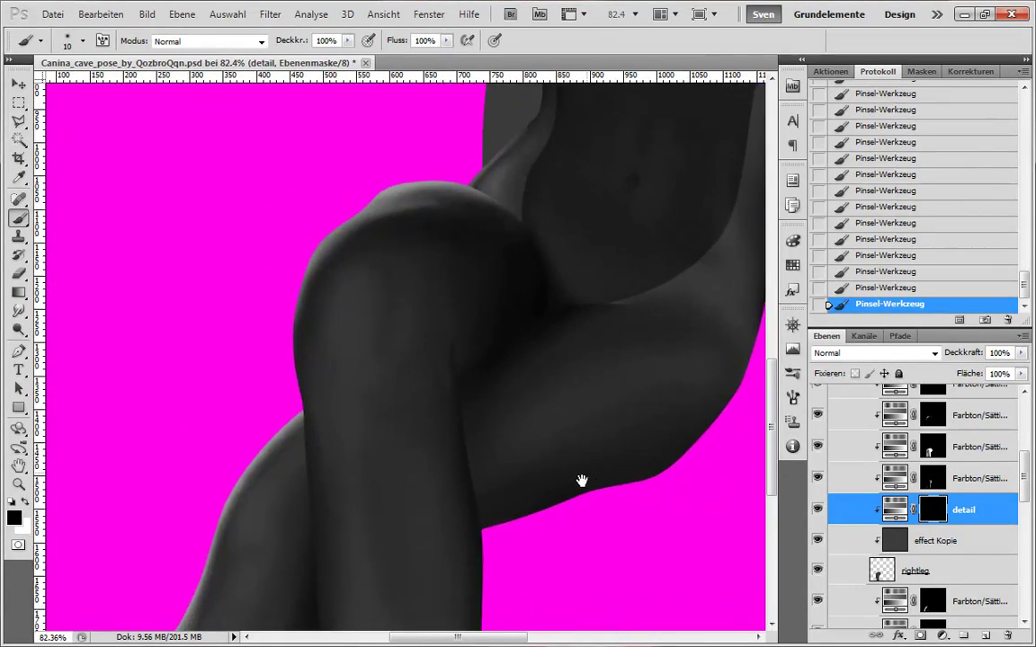
- Add fine skin texture to the right knee and upper shin on the detail mask with a 1 px white brush
scroll(432, 420, "up", 3)
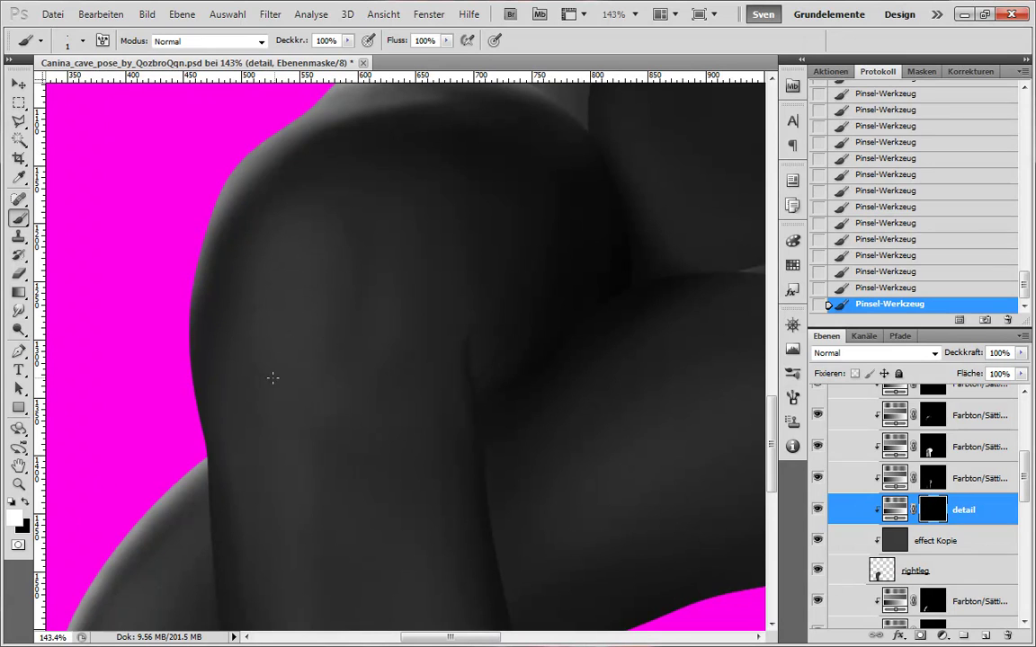
scroll(235, 374, "up", 1)
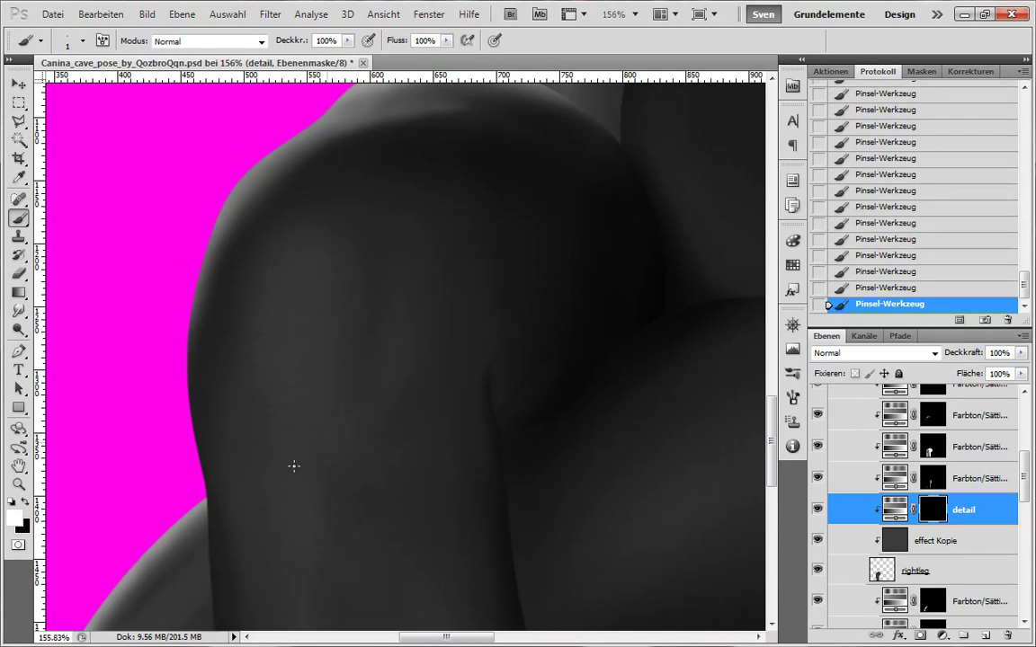
key("x")
left_click_drag(454, 450, 488, 452)
scroll(375, 246, "down", 5)
left_click_drag(404, 531, 433, 486)
- Copy the detail adjustment layer into the left leg's layers above effect Kopie 7 and clear the copy's mask to black
scroll(328, 484, "up", 8)
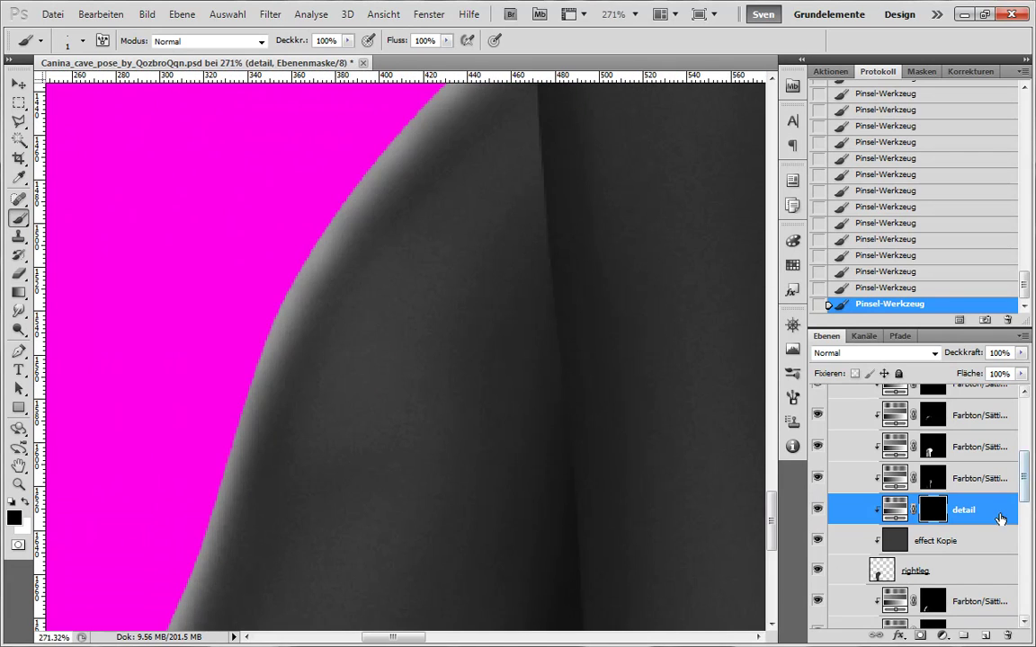
left_click_drag(998, 512, 994, 574)
key("ctrl+a")
key("x")
key("Delete")
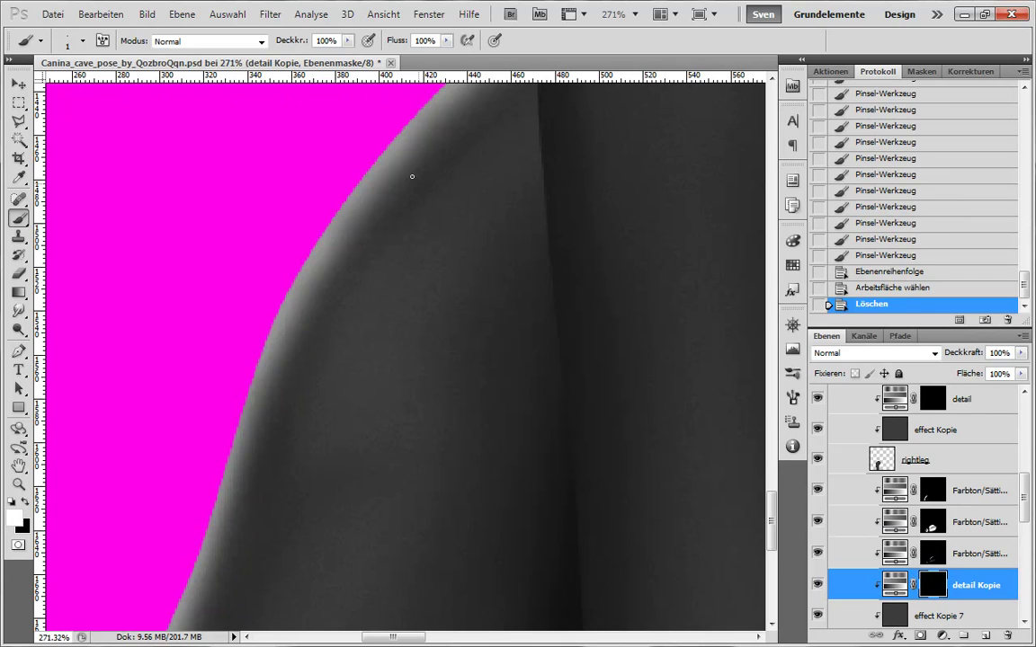
- Dot fine skin texture over the left shin on the copied detail mask with the 1 px white brush
left_click(412, 177)
left_click(401, 206)
left_click(396, 252)
left_click(377, 365)
left_click(374, 367)
left_click(362, 354)
left_click(373, 324)
left_click(436, 252)
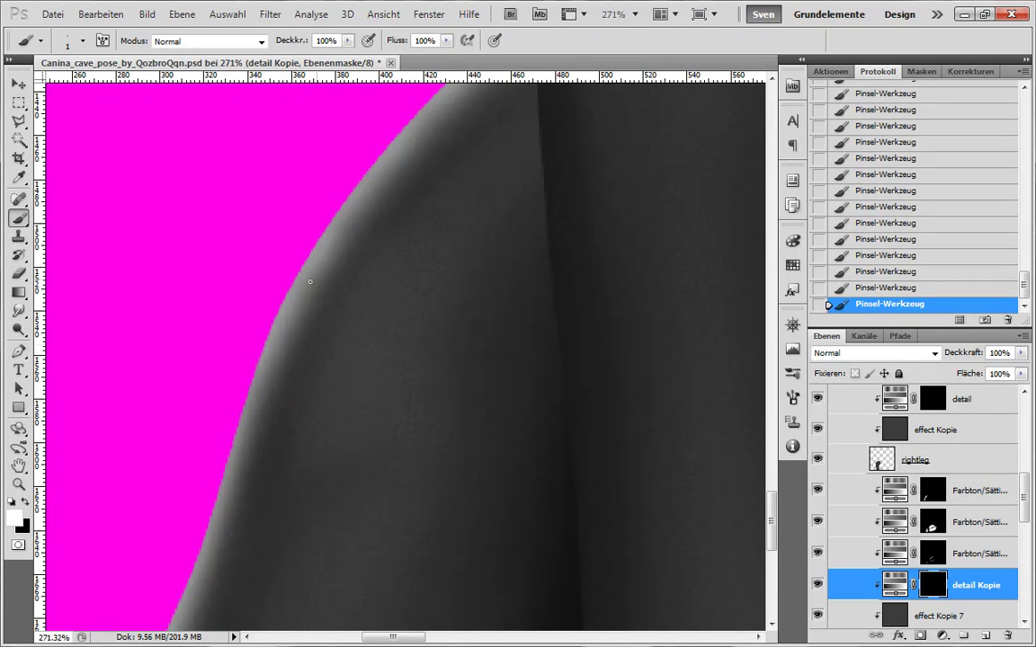
scroll(350, 400, "down", 4)
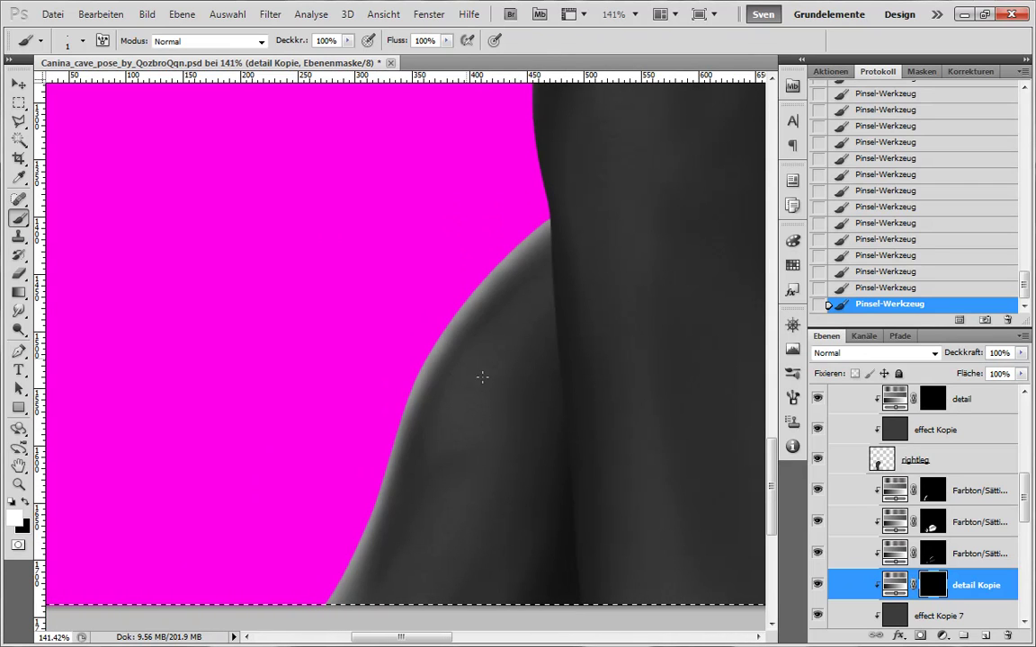
scroll(645, 474, "down", 5)
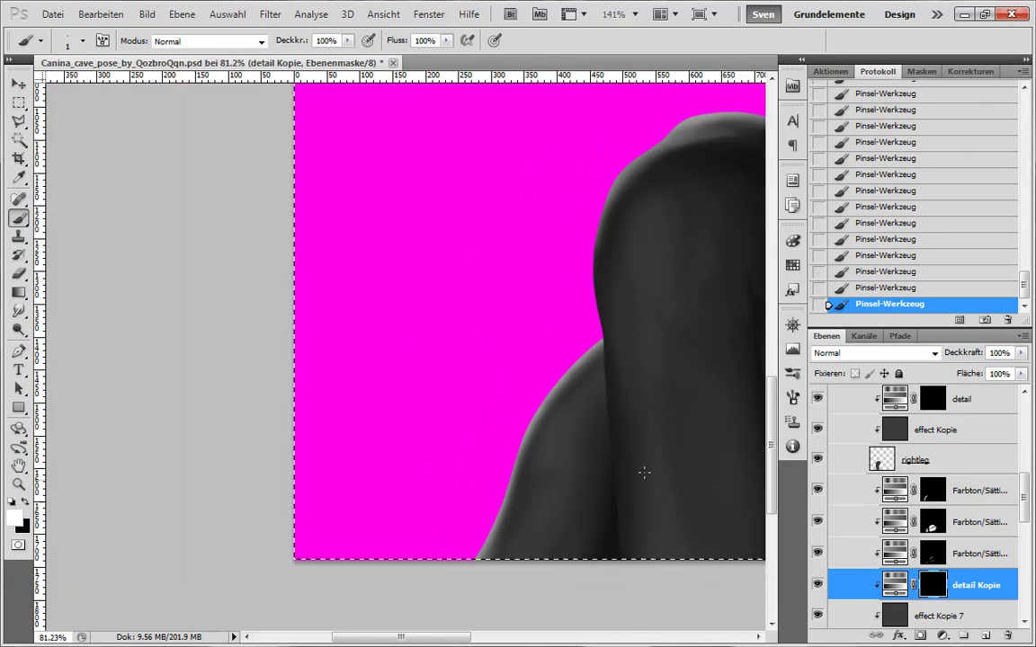
scroll(462, 518, "up", 4)
left_click_drag(649, 472, 577, 407)
scroll(577, 406, "down", 3)
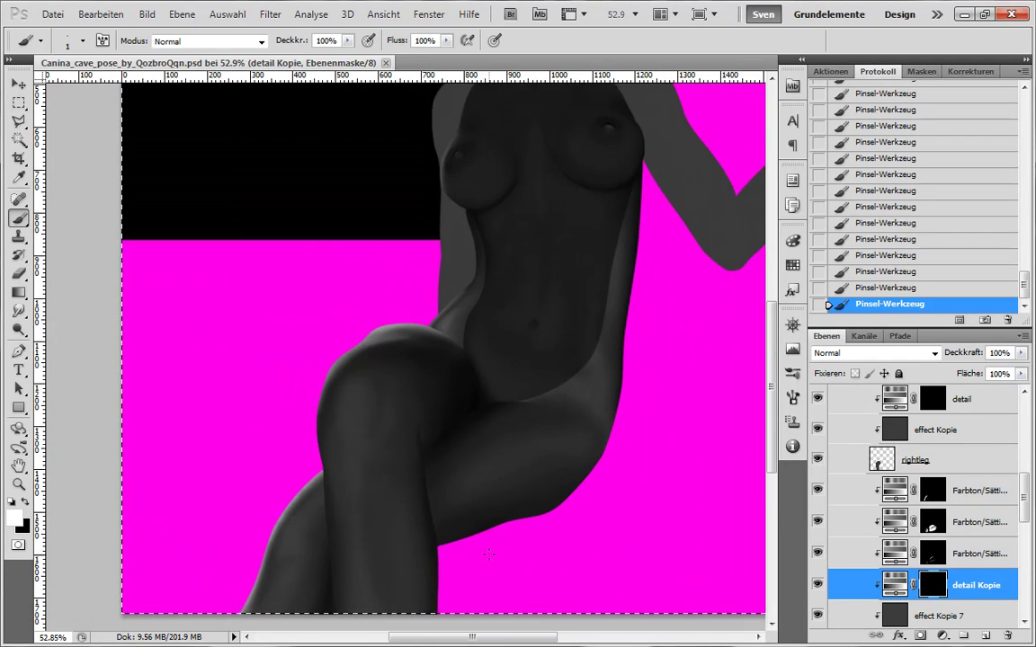
- Expand the arms group to show its Hue/Saturation layers
scroll(927, 511, "up", 5)
left_click(861, 481)
left_click(860, 500)
scroll(899, 512, "down", 3)
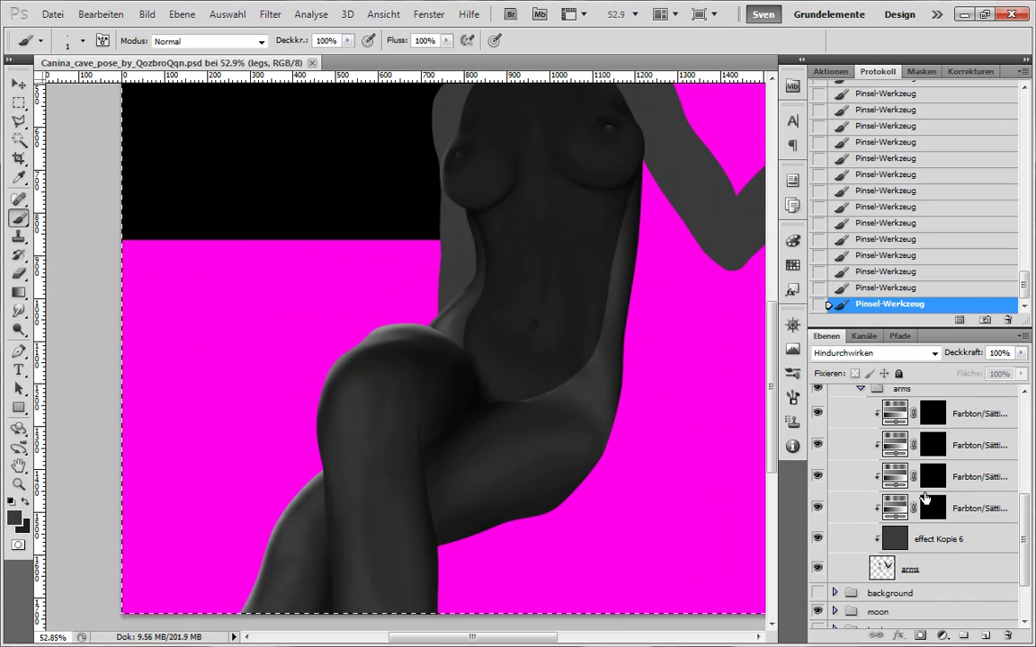
scroll(509, 440, "down", 2)
scroll(589, 450, "up", 2)
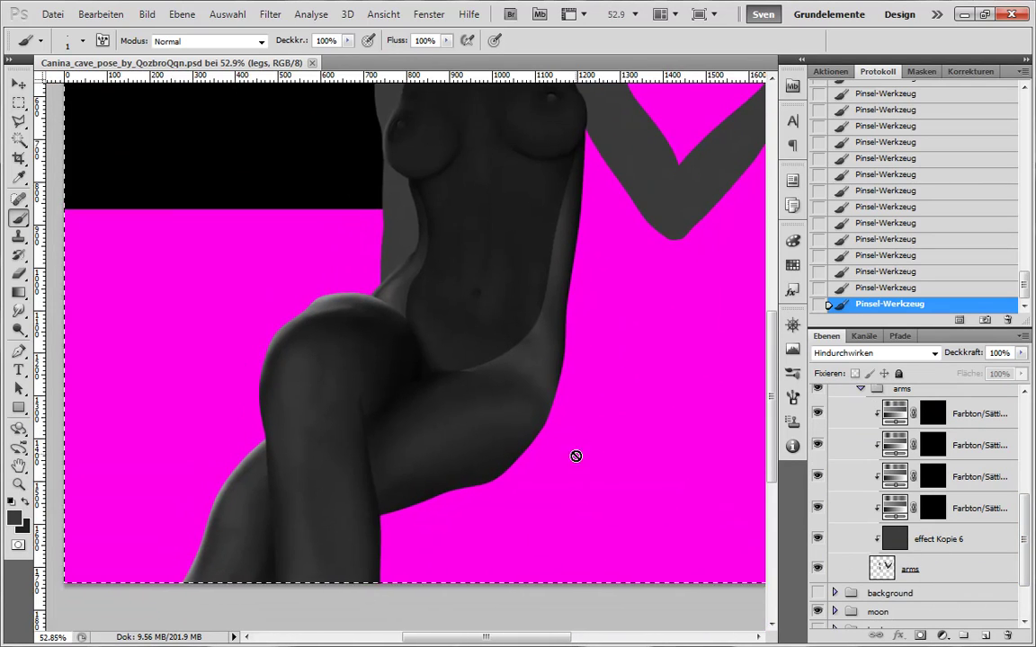
- Darken the top of the left thigh below the belly on the copy 35 mask with a 90 px white brush
scroll(575, 455, "up", 3)
scroll(996, 474, "up", 3)
left_click(817, 625)
left_click(817, 625)
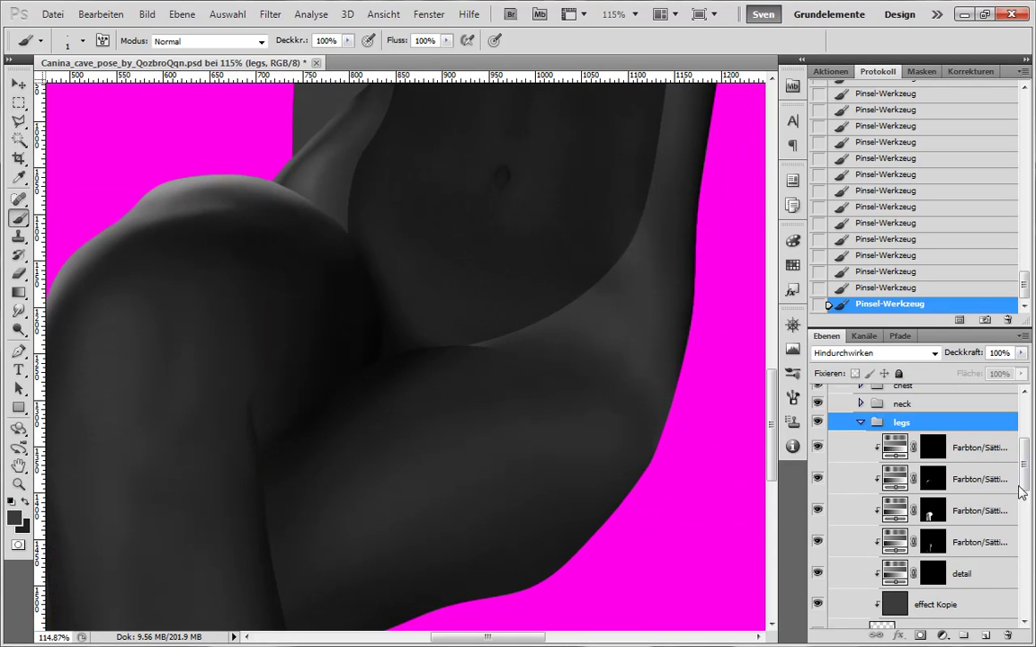
left_click_drag(1022, 486, 1022, 542)
left_click(933, 481)
key("bracketright")
key("bracketright")
key("bracketright")
key("bracketright")
key("bracketright")
key("bracketright")
key("bracketright")
key("bracketright")
key("bracketright")
key("bracketright")
key("bracketright")
key("bracketright")
key("bracketright")
key("bracketright")
key("bracketright")
key("bracketright")
mouse_move(356, 431)
left_mouse_down()
mouse_move(380, 413)
mouse_move(342, 441)
left_mouse_up()
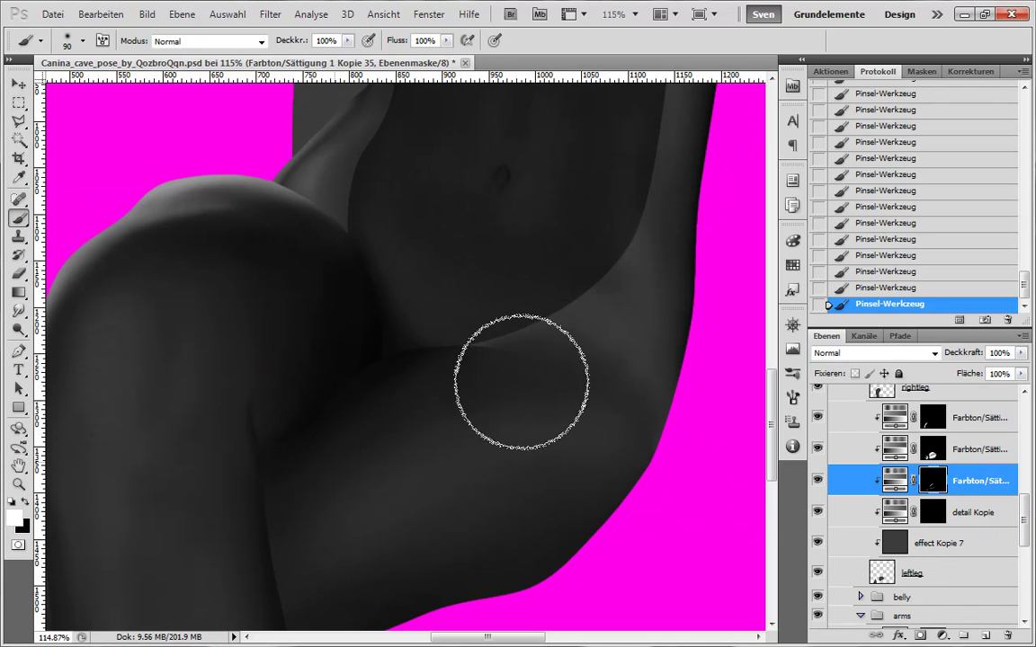
- Balance the left thigh's shading towards the hip and belly on the copy 35 mask with 90 px black and white brushes
key("x")
left_click_drag(557, 384, 606, 426)
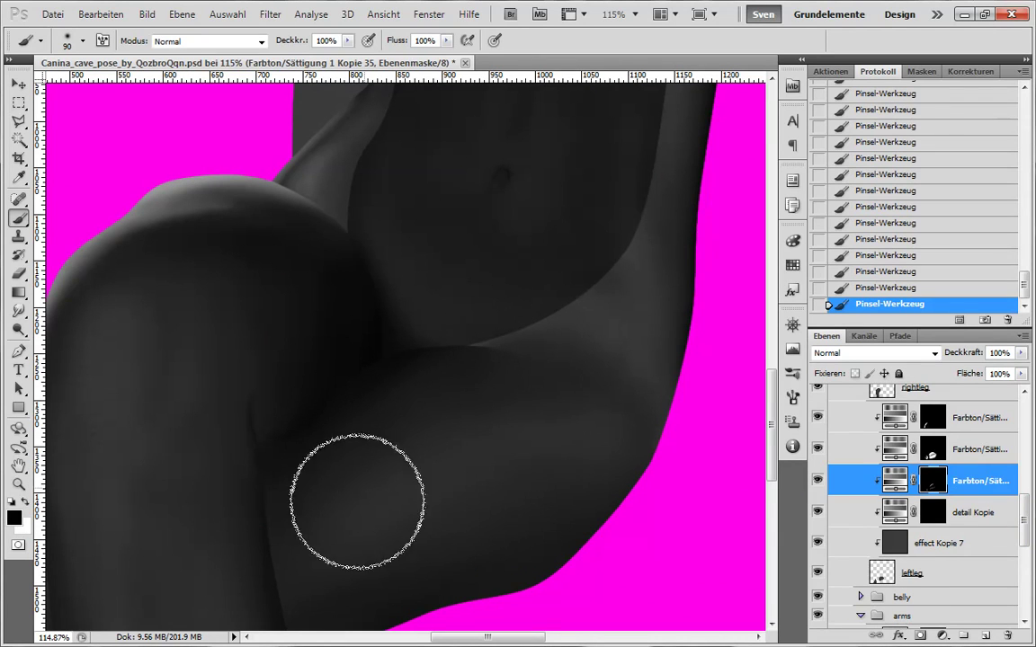
key("x")
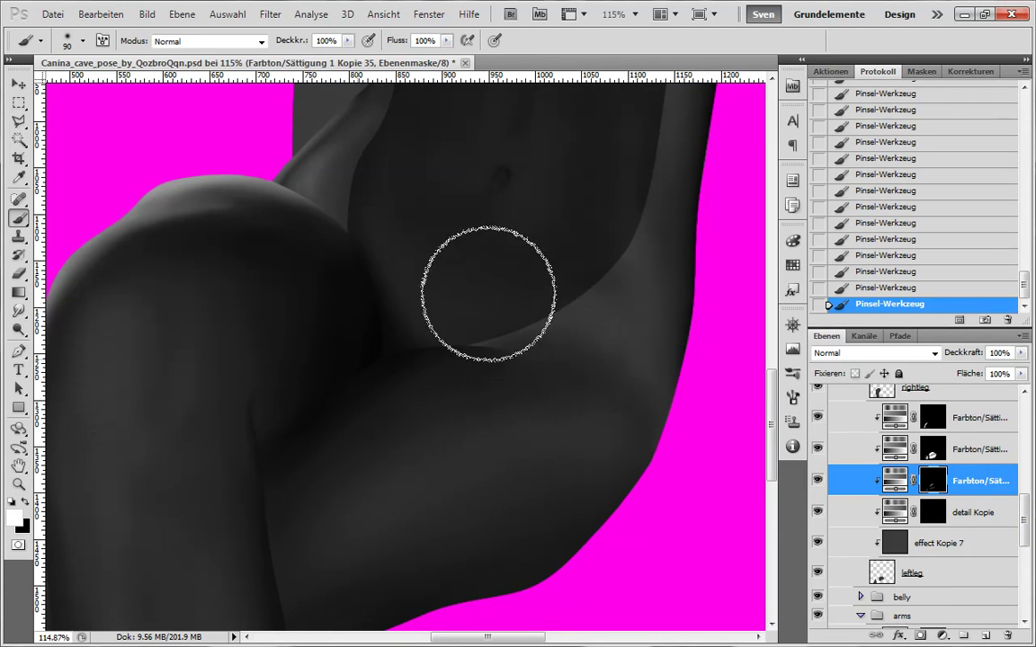
scroll(606, 468, "down", 8)
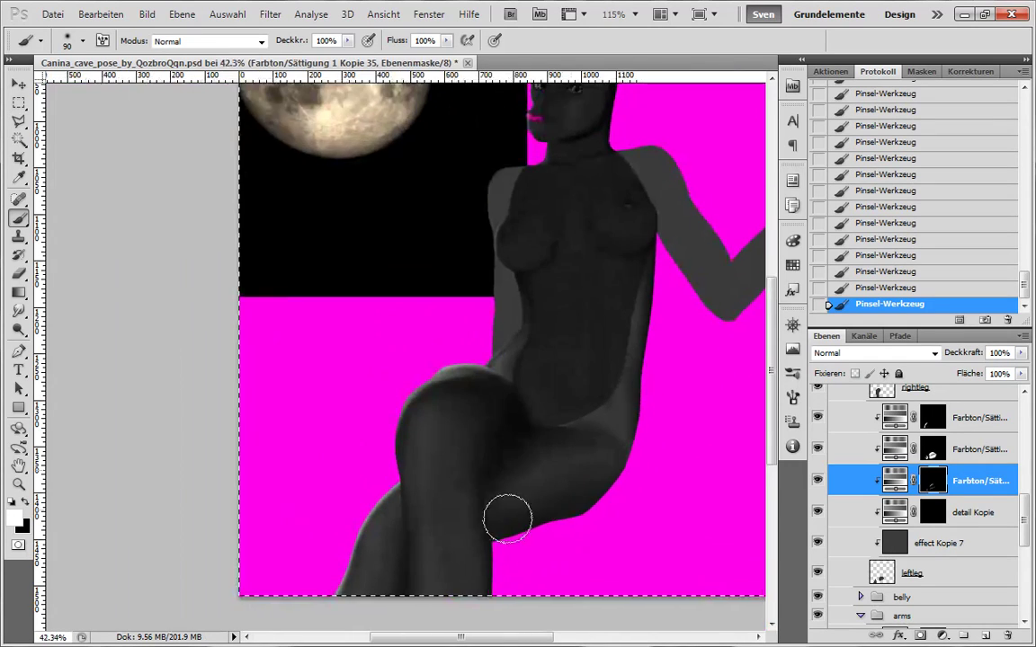
scroll(599, 475, "up", 4)
left_click_drag(598, 475, 545, 511)
scroll(535, 452, "up", 3)
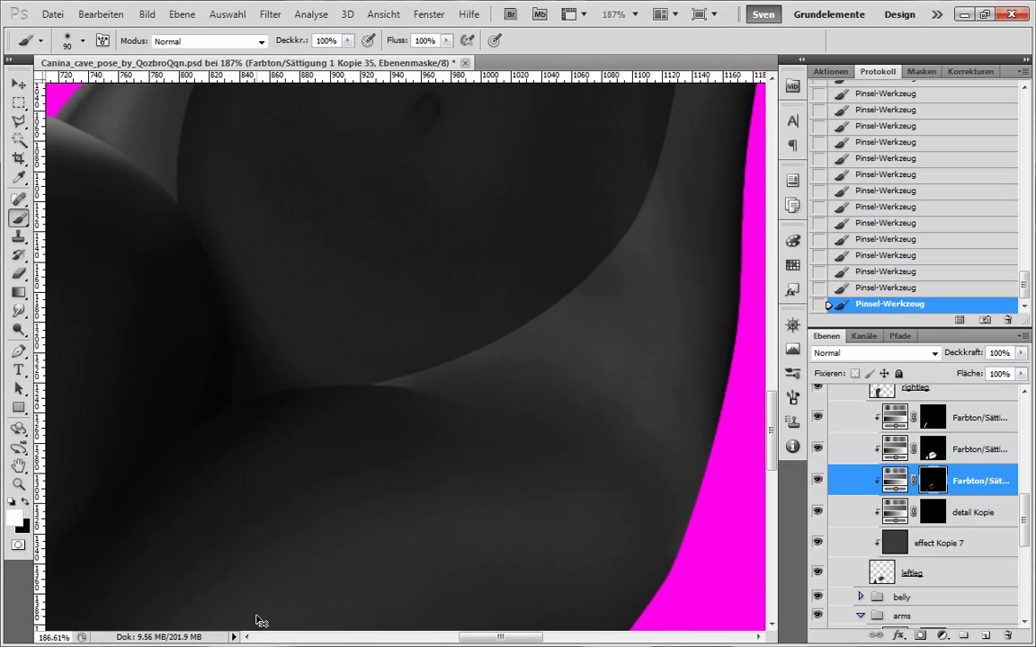
scroll(471, 602, "down", 3)
- Collapse the legs group and lighten the arm behind the torso on the arms group's copy 41 mask with the 90 px white brush
left_click_drag(446, 363, 376, 522)
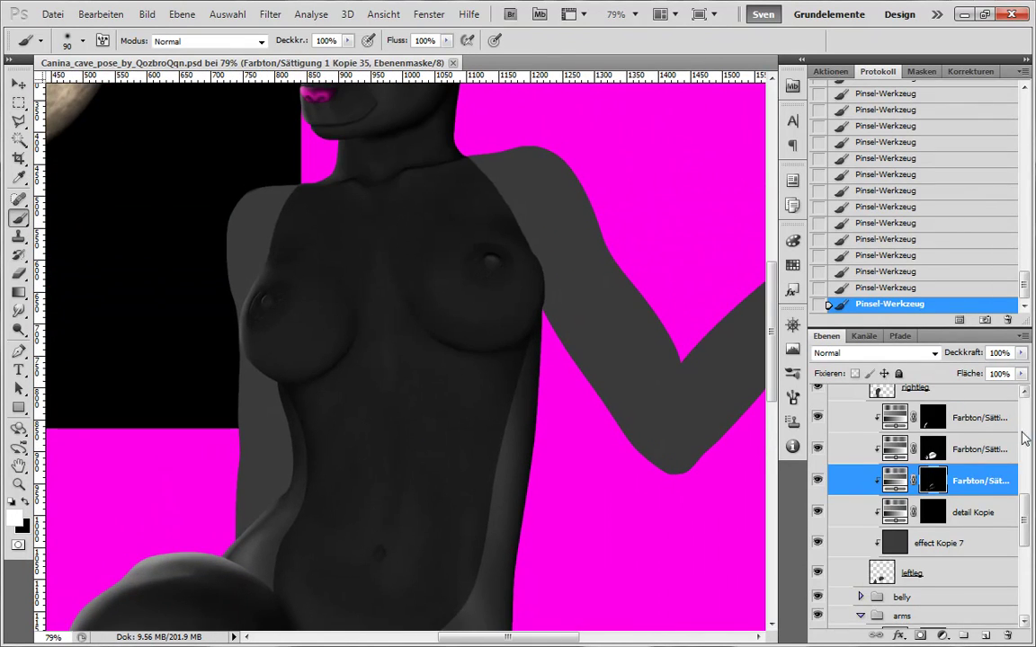
left_click(1024, 440)
left_click(861, 394)
left_click(978, 518)
mouse_move(372, 388)
left_mouse_down()
mouse_move(289, 493)
mouse_move(294, 421)
mouse_move(334, 456)
mouse_move(297, 419)
mouse_move(314, 478)
mouse_move(284, 399)
mouse_move(284, 506)
mouse_move(256, 519)
left_mouse_up()
key("alt+bracketright")
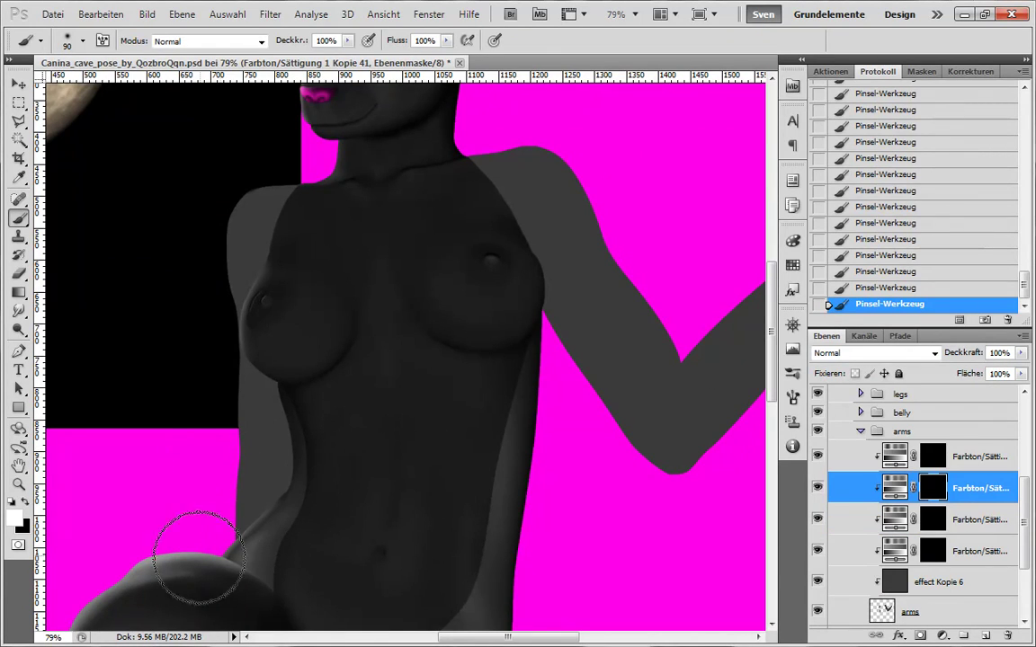
mouse_move(232, 184)
left_mouse_down()
mouse_move(327, 178)
mouse_move(308, 158)
left_mouse_up()
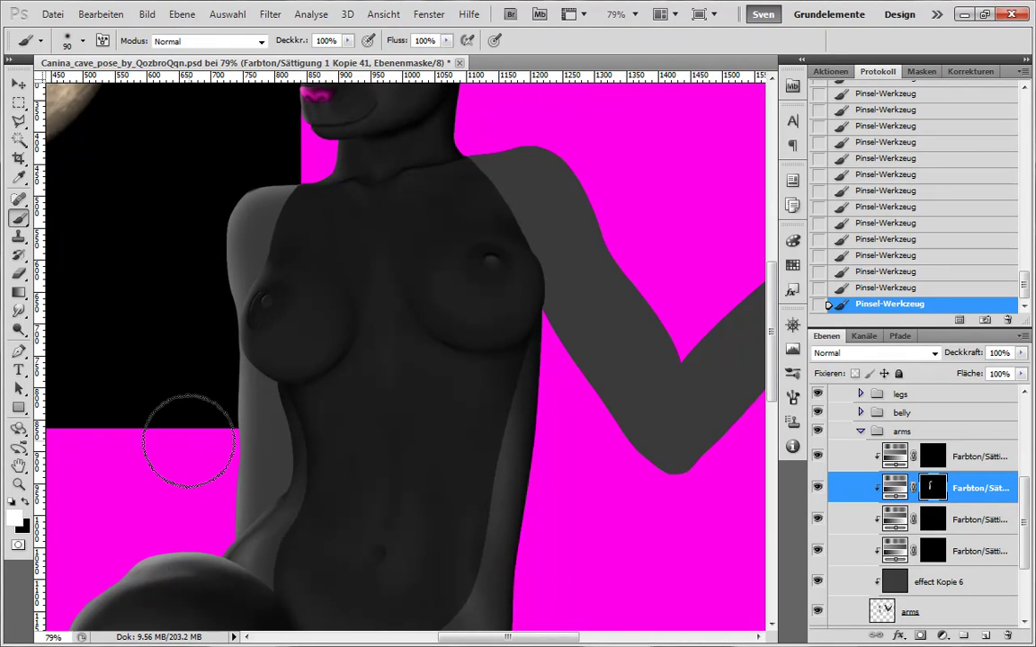
- Reduce the lightening at the shoulder beside the chest on the copy 41 mask with a 50 px black brush
key("x")
key("bracketleft")
key("bracketleft")
key("bracketleft")
key("bracketleft")
left_click_drag(307, 211, 269, 216)
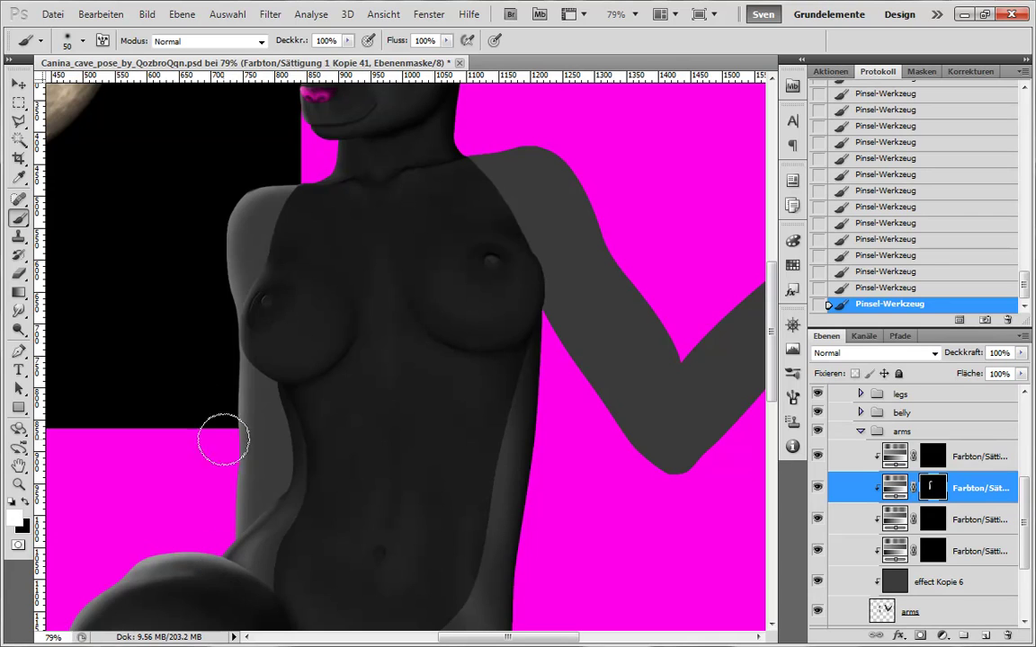
- Refine the upper-arm shading on the Farbton/Sättigung 1 Kopie 41 mask with alternating white and black strokes of a 50 px brush
left_click(284, 395)
key("x")
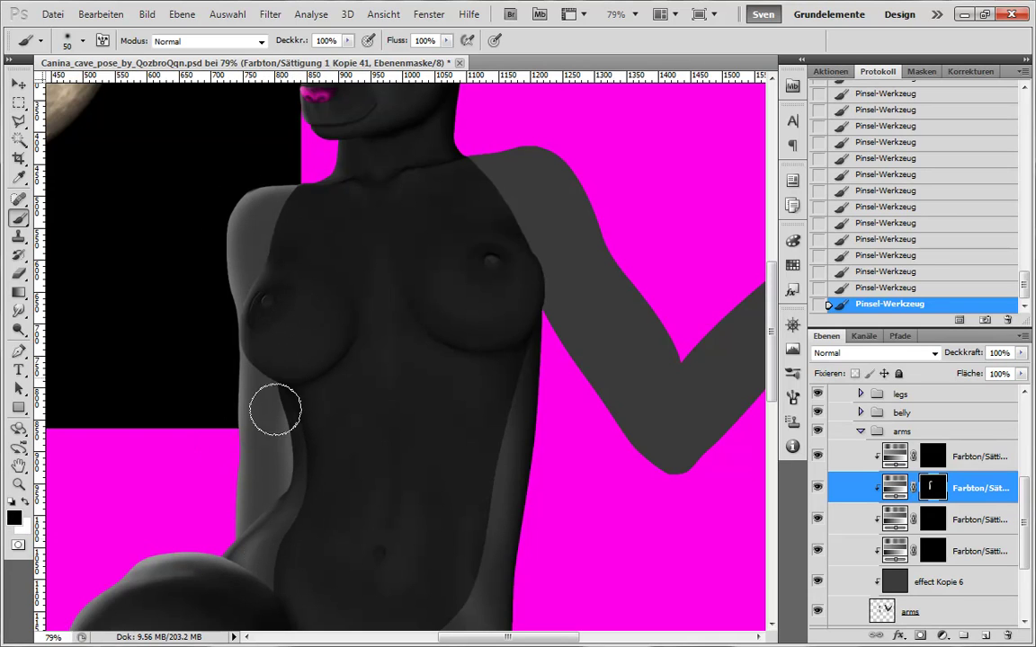
key("x")
key("x")
key("x")
key("x")
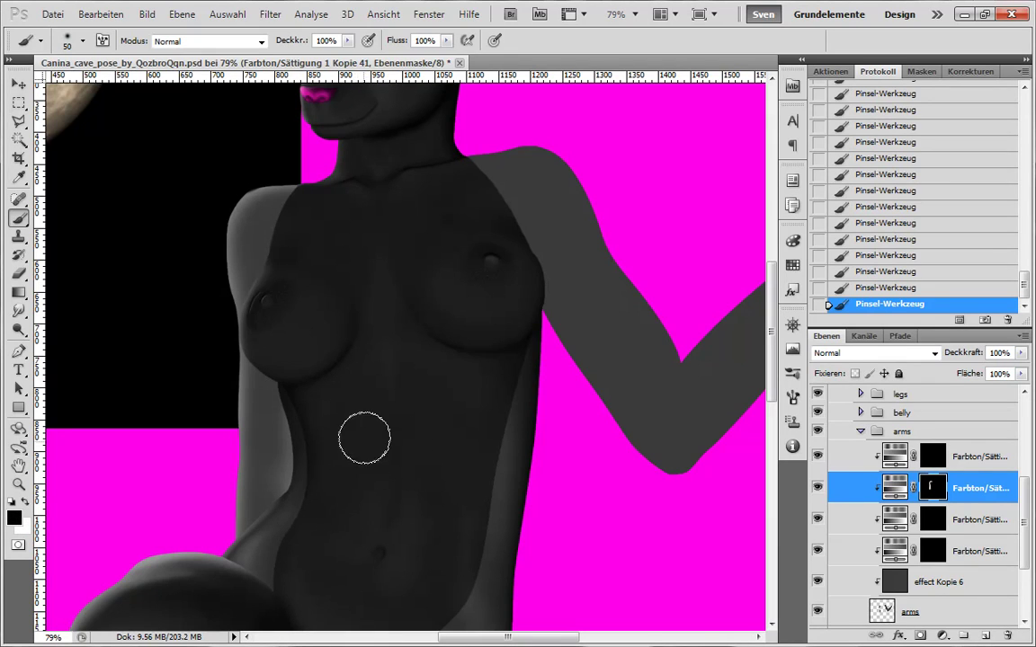
- Switch to the Farbton/Sättigung 1 Kopie 42 mask in the arms group and show the outline layer around the shoulder
key("alt+bracketleft")
key("x")
left_click_drag(1023, 520, 1020, 440)
left_click(818, 479)
scroll(250, 218, "up", 6)
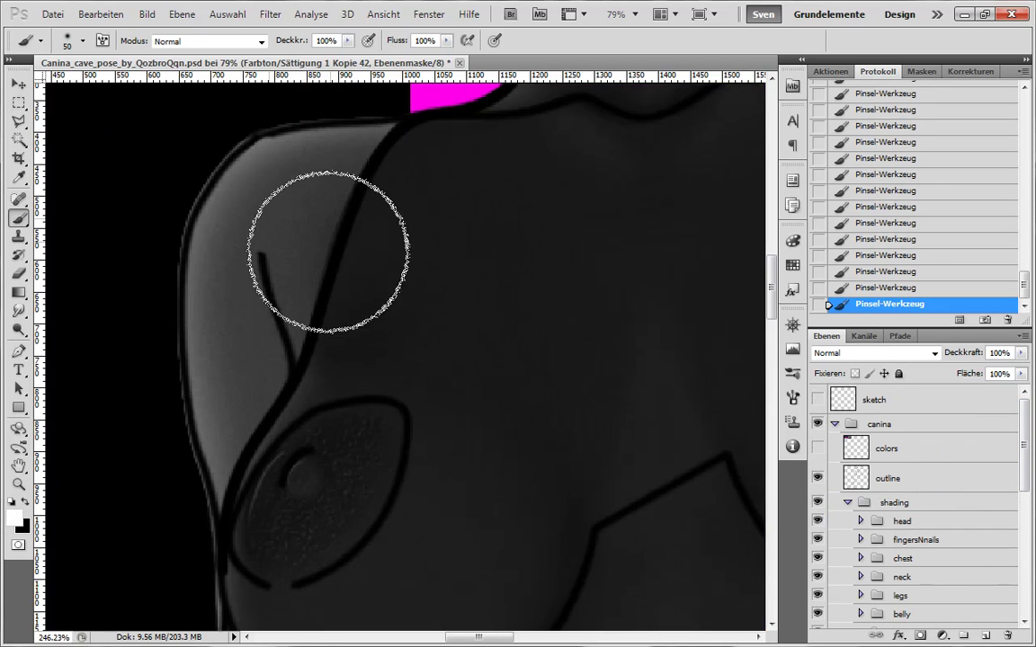
- Paint the inner shoulder shadow in white on the Kopie 42 mask using 15 and 25 px brushes
key("bracketleft")
key("bracketleft")
key("bracketleft")
key("bracketleft")
key("bracketleft")
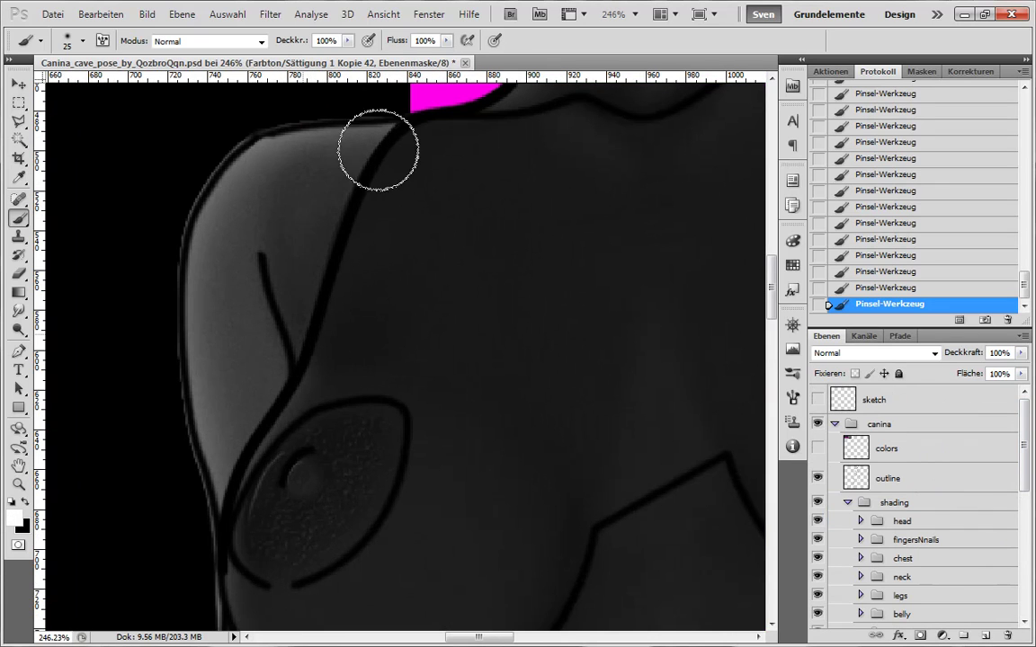
key("bracketleft")
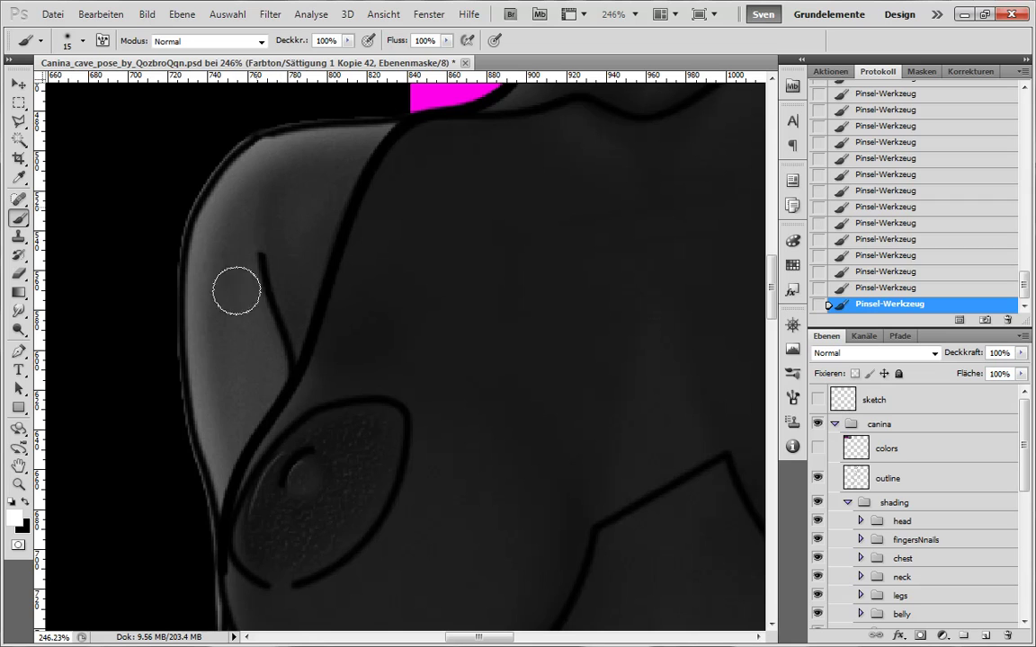
key("bracketright")
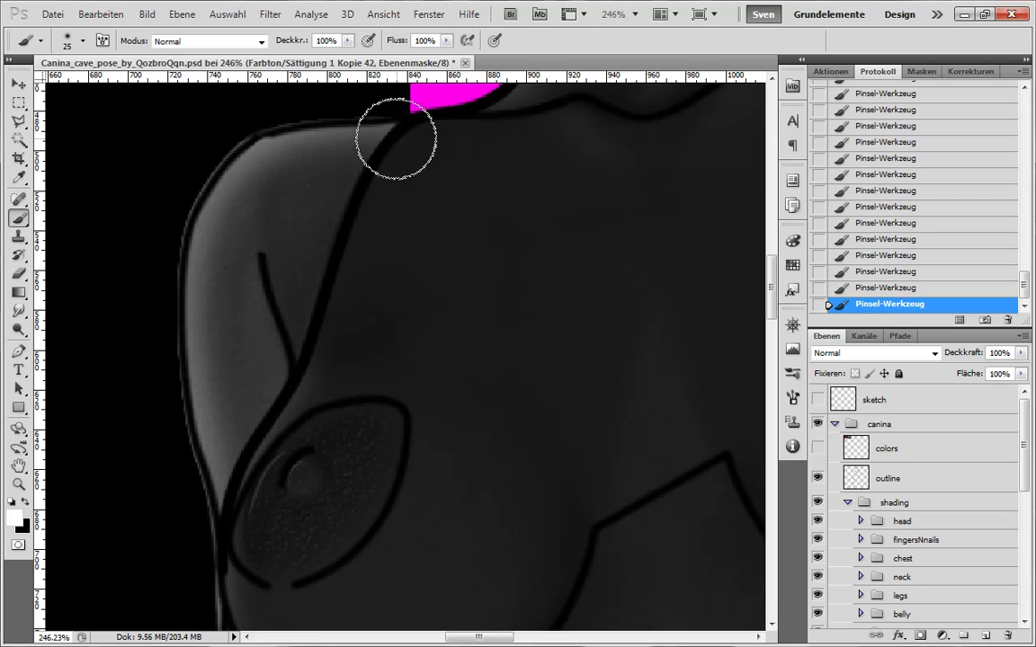
- Hide the outline layer and refine the armpit shadow on the Kopie 42 mask, reducing the brush to 9 px
left_click(816, 478)
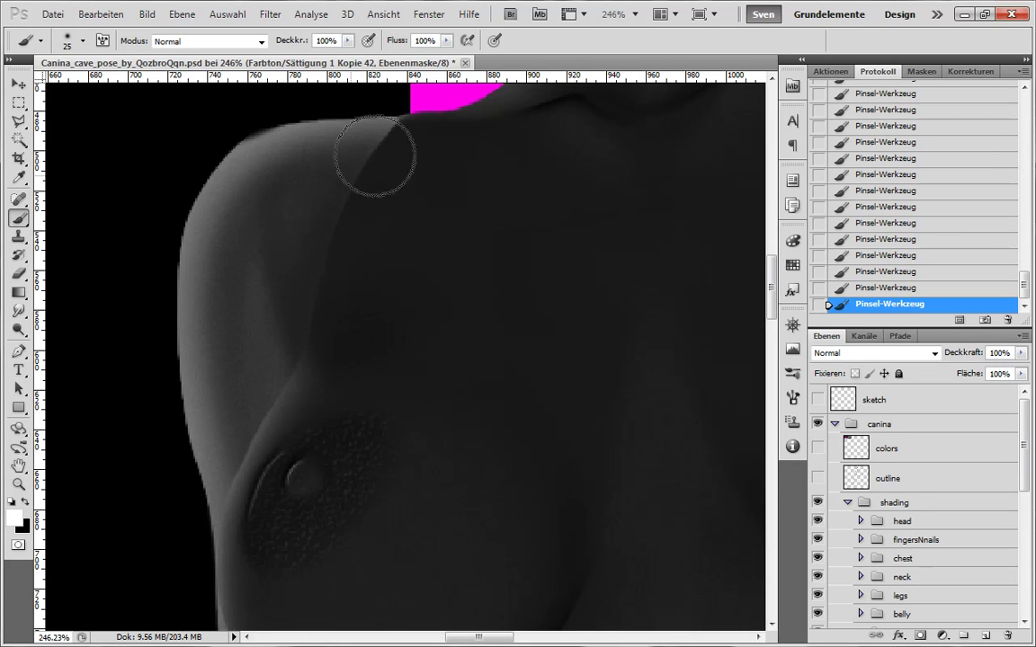
key("x")
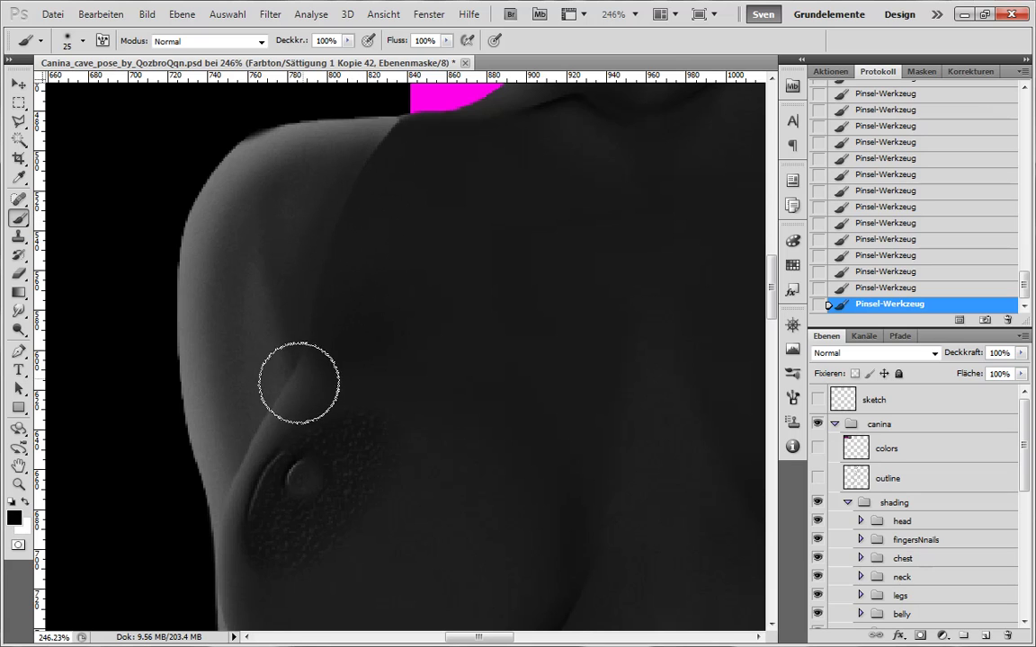
key("x")
key("bracketleft")
key("bracketleft")
key("bracketleft")
key("bracketleft")
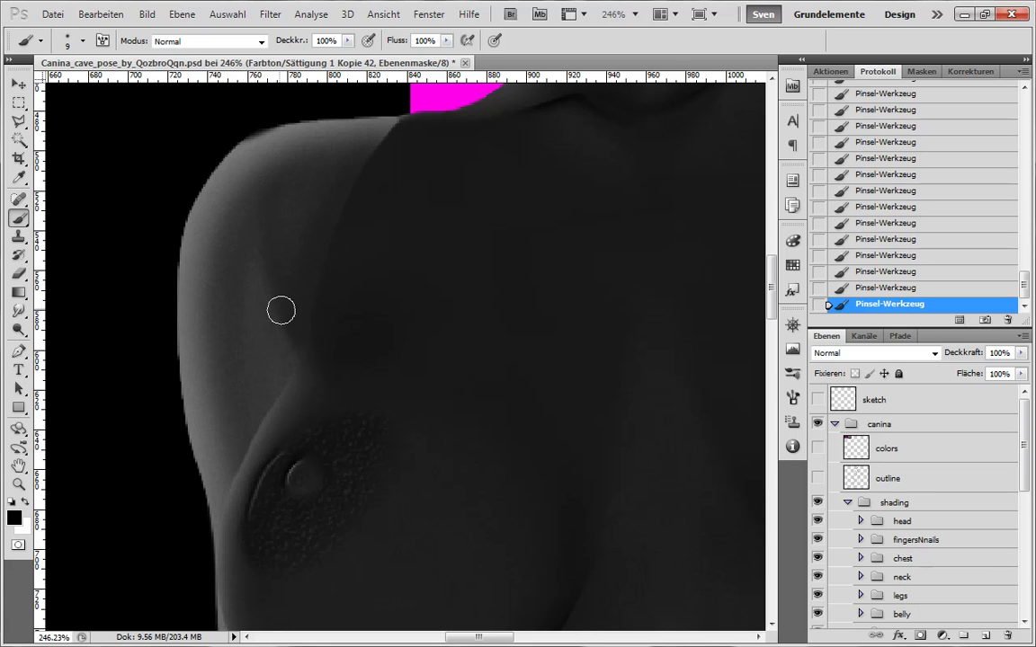
- Expand the chest group and retouch its Farbton/Sättigung 1 Kopie 25 mask beside the armpit with a 25 px black brush
scroll(1012, 486, "down", 1)
left_click(861, 490)
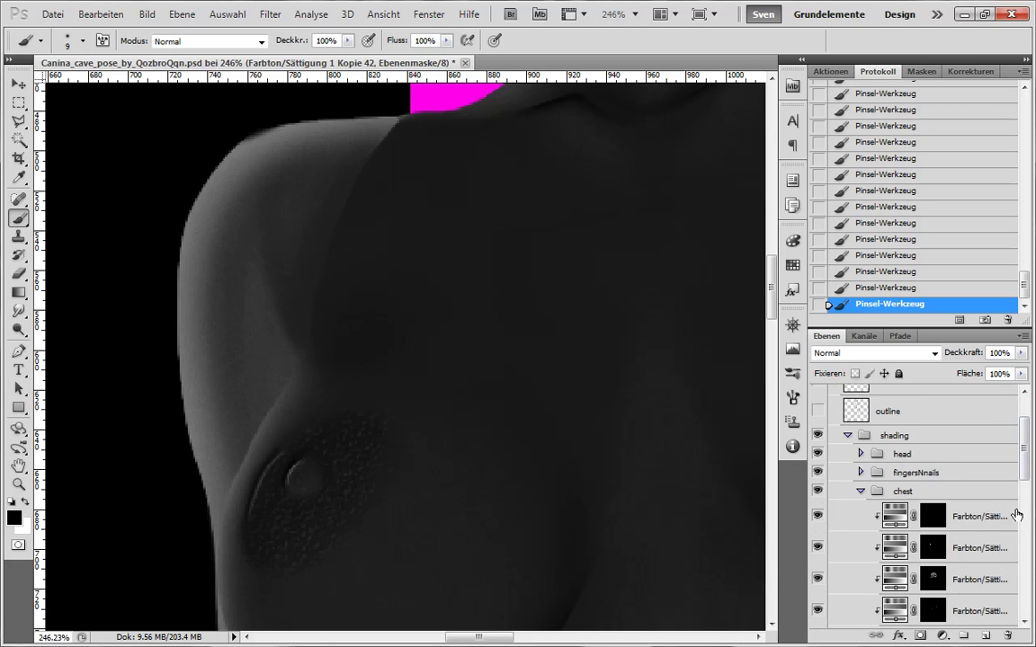
scroll(1017, 514, "down", 1)
left_click(982, 477)
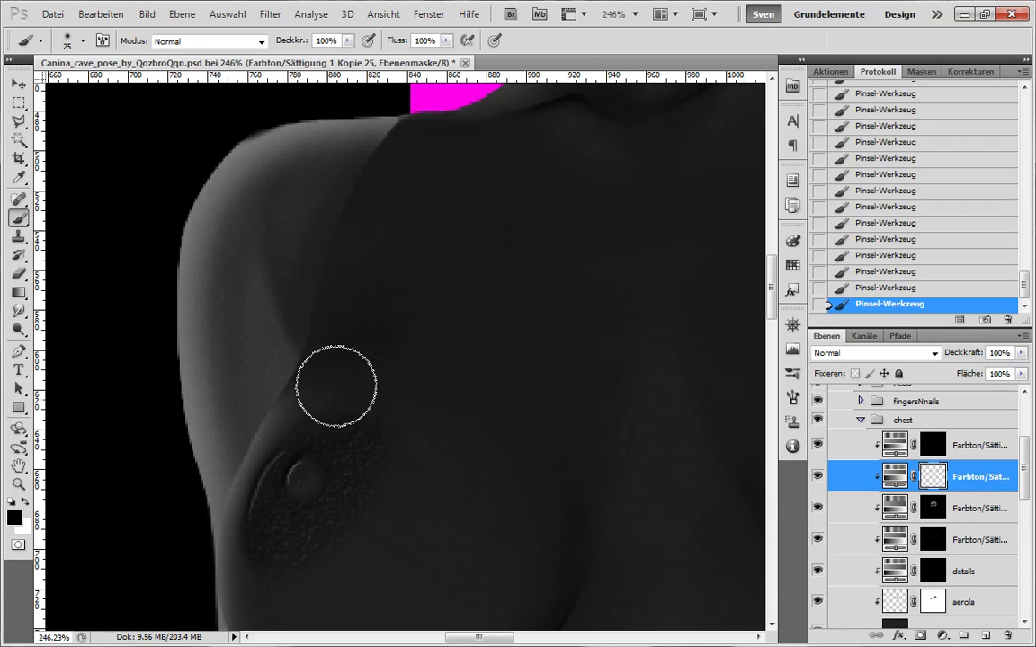
- Collapse the chest group and reshape the armpit shadow on the arms' Kopie 42 mask with 10 and 20 px brushes
left_click(860, 420)
left_click(987, 518)
left_click(932, 548)
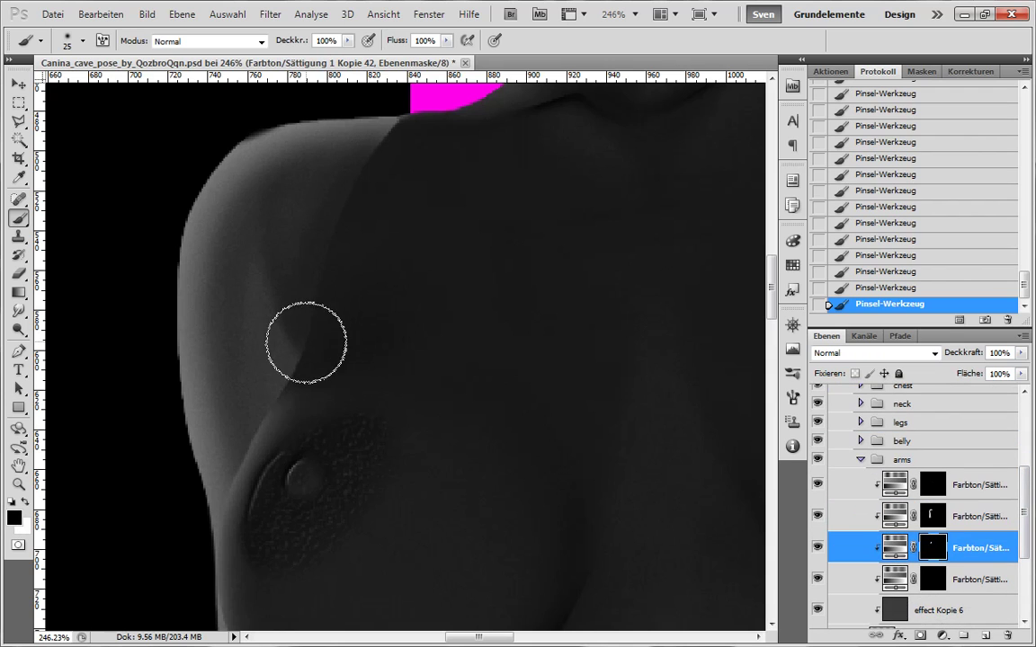
key("[")
key("[")
key("x")
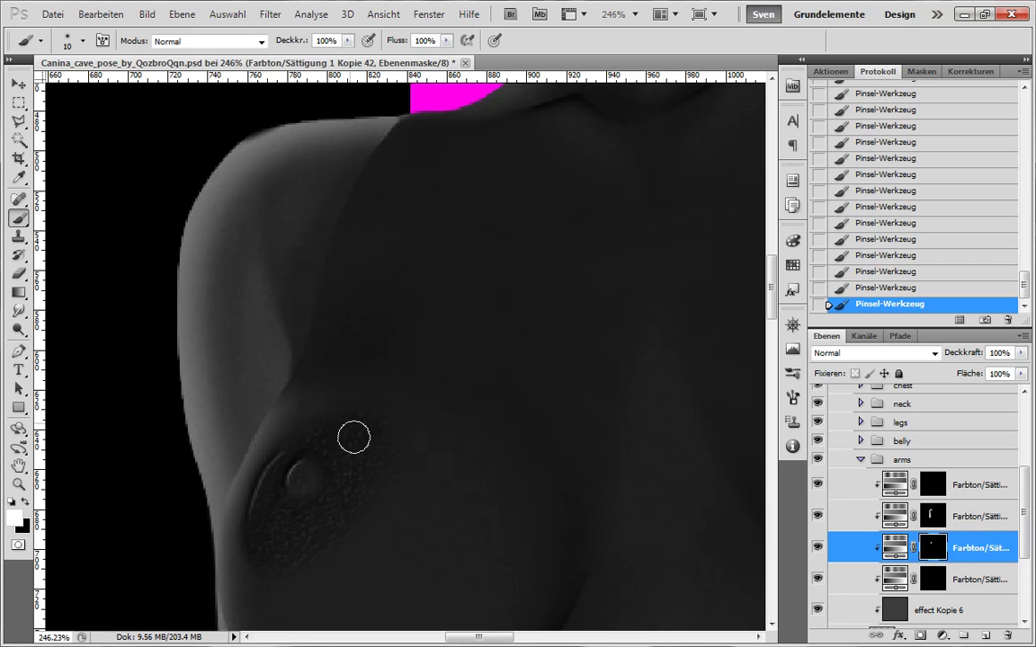
key("bracketright")
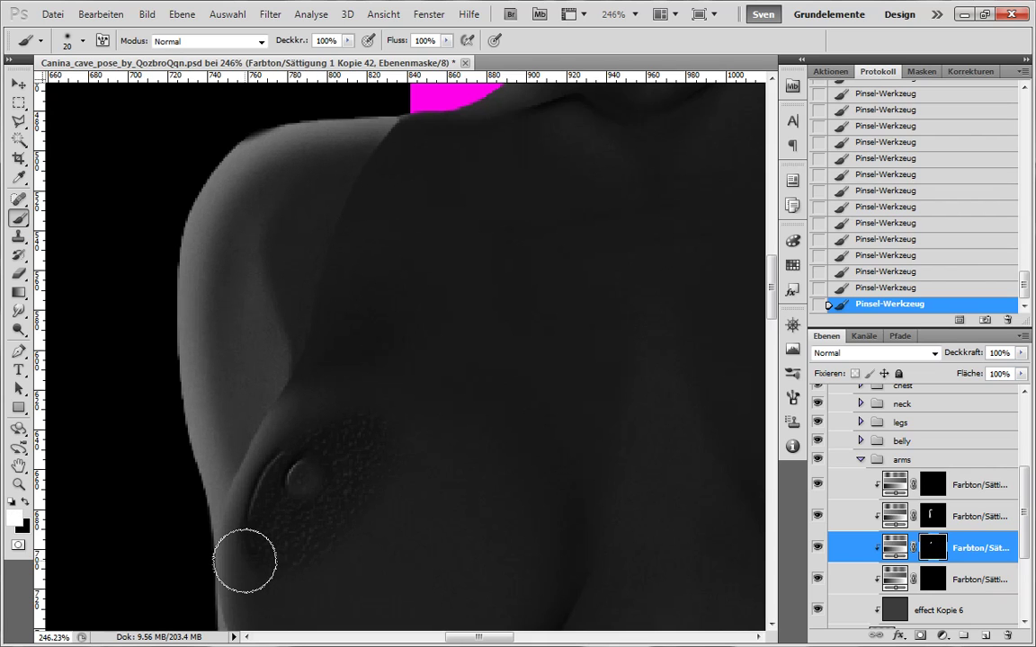
- Paint black over the armpit edge on the chest group's Farbton/Sättigung 1 Kopie 28 mask with a 20 px brush
scroll(908, 400, "up", 5)
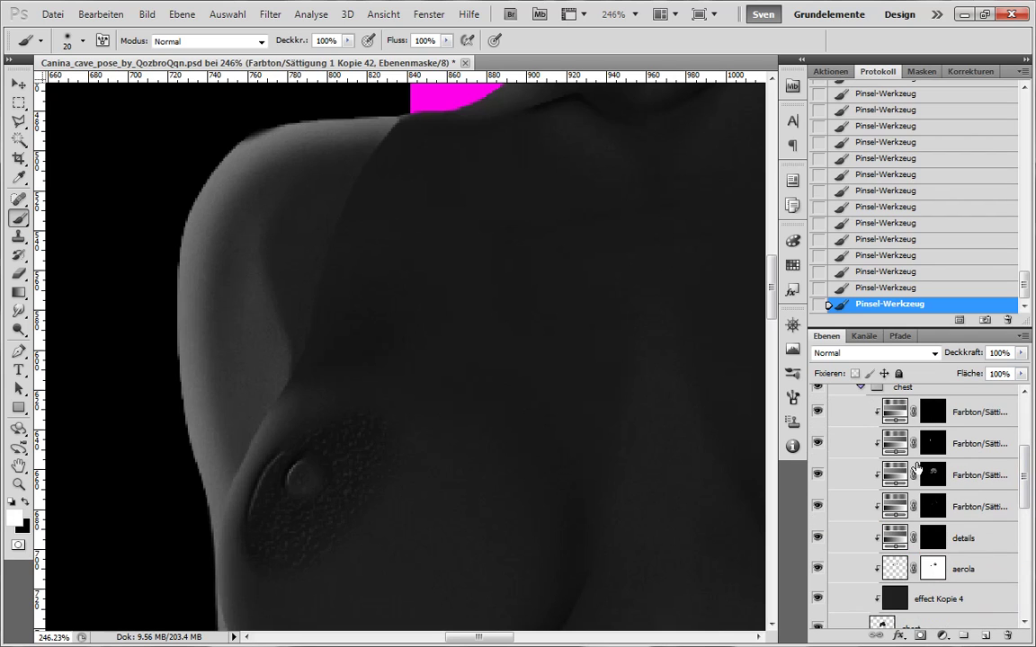
left_click(932, 506)
key("x")
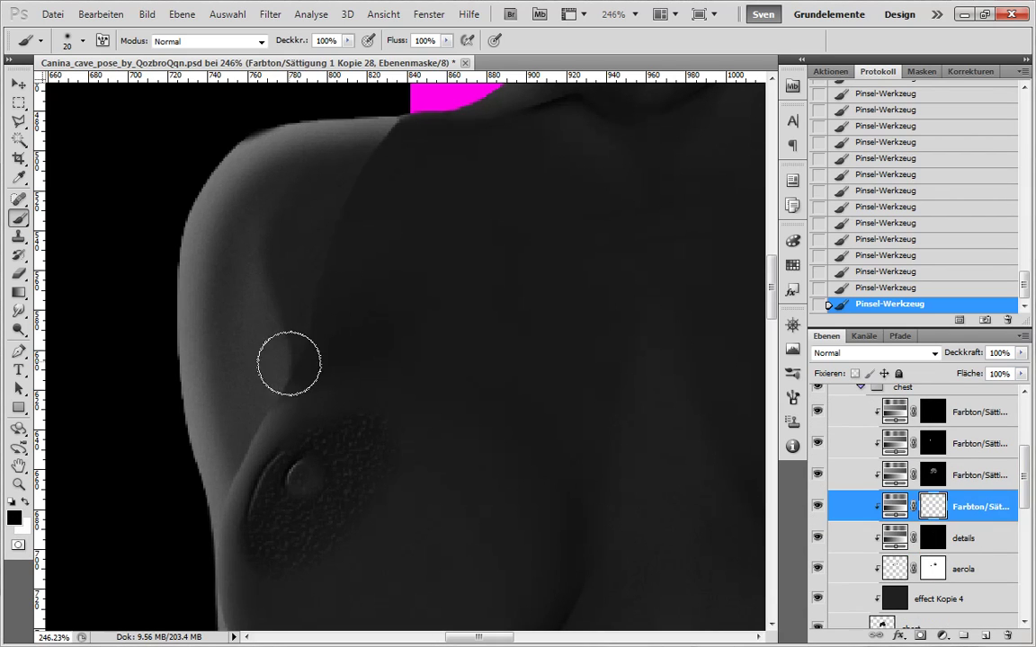
- Adjust the shading next to the armpit on the chest's Farbton/Sättigung 1 Kopie 26 mask with white and black strokes at 20 px
left_click(933, 488)
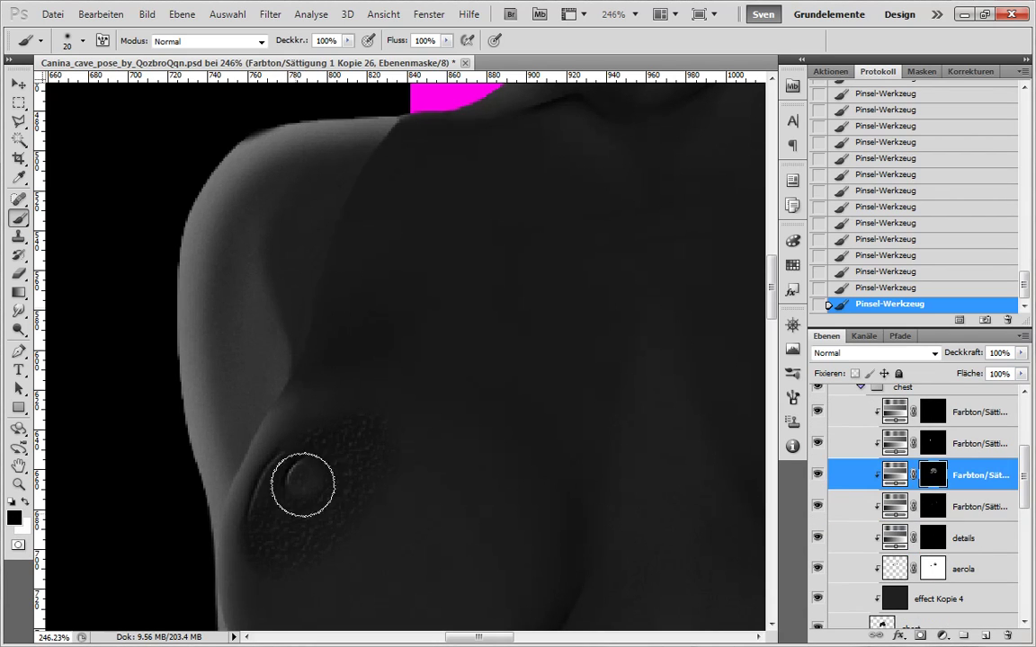
key("x")
left_click_drag(276, 405, 325, 341)
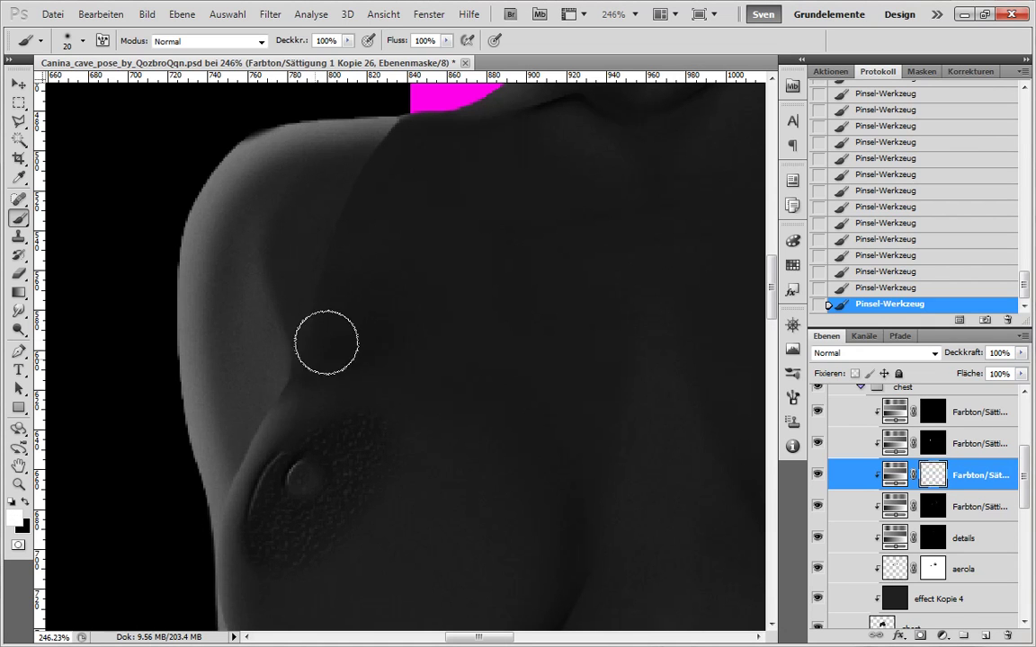
key("x")
mouse_move(256, 406)
left_mouse_down()
mouse_move(318, 328)
mouse_move(374, 340)
left_mouse_up()
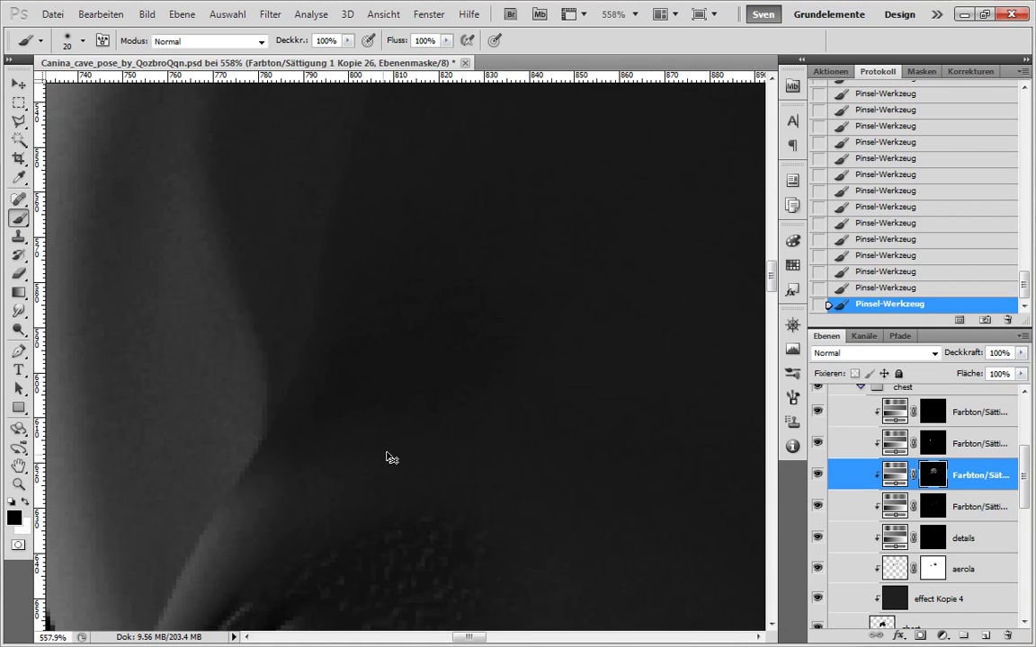
- Erase stray edge pixels of the chest layer where the shoulder meets the neck, using a 2 px eraser
scroll(395, 447, "down", 4)
scroll(548, 191, "up", 5)
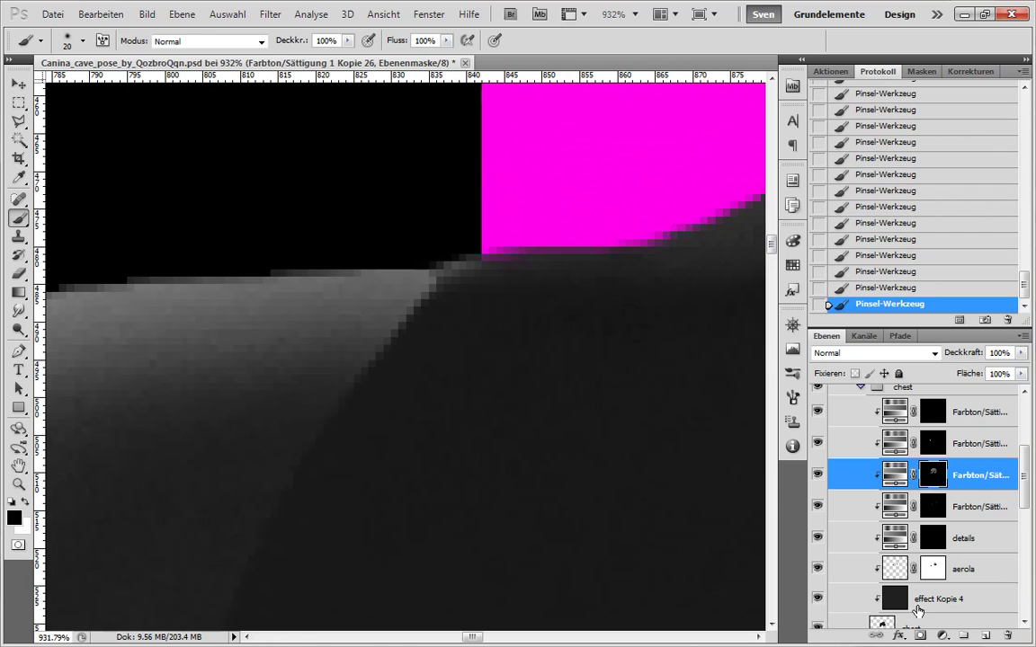
left_click(824, 619)
key("e")
scroll(581, 420, "down", 3)
scroll(546, 348, "up", 3)
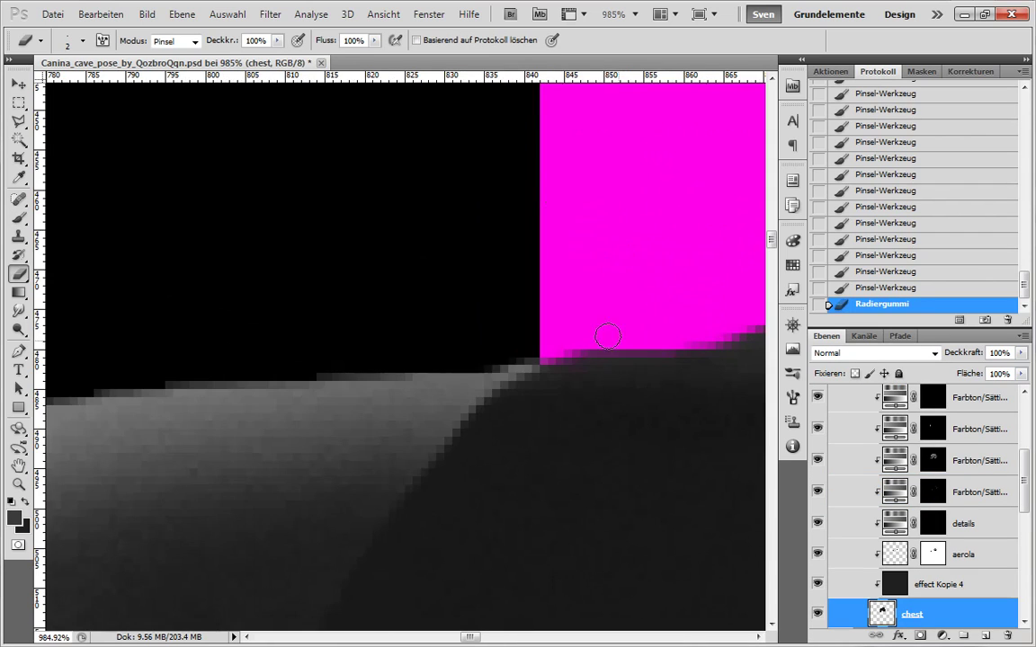
left_click(631, 333)
left_click(620, 336)
scroll(513, 342, "down", 3)
left_click_drag(471, 347, 497, 273)
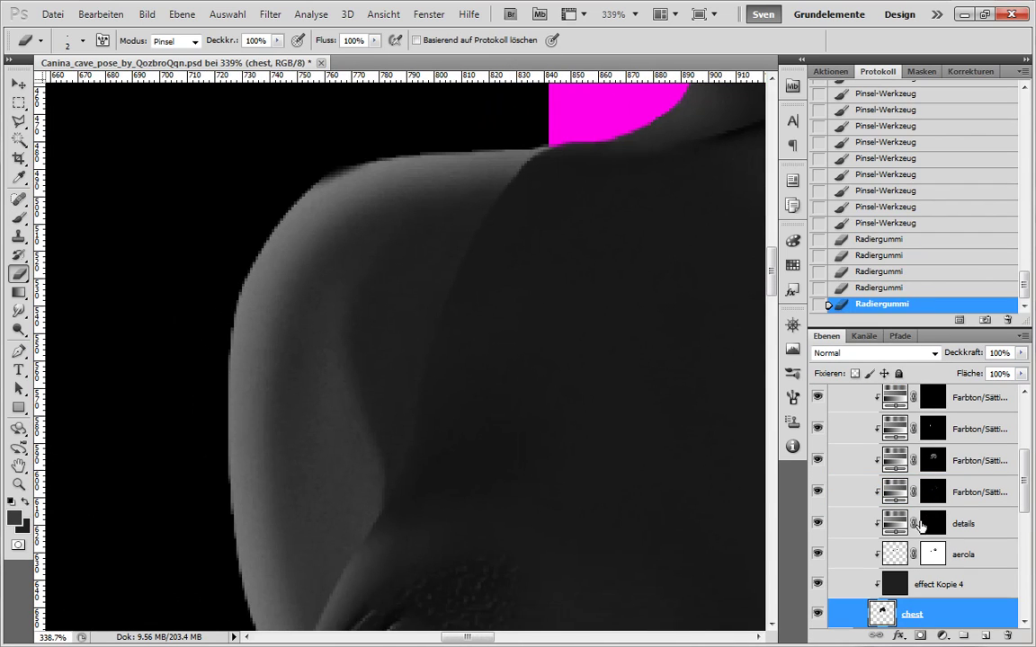
- Touch up the armpit edge on the chest's Kopie 26 mask with a 5 px eraser, alternating black and white
left_click(937, 463)
key("x")
mouse_move(381, 524)
left_mouse_down()
mouse_move(412, 454)
mouse_move(396, 508)
left_mouse_up()
key("bracketright")
key("bracketright")
key("bracketright")
key("x")
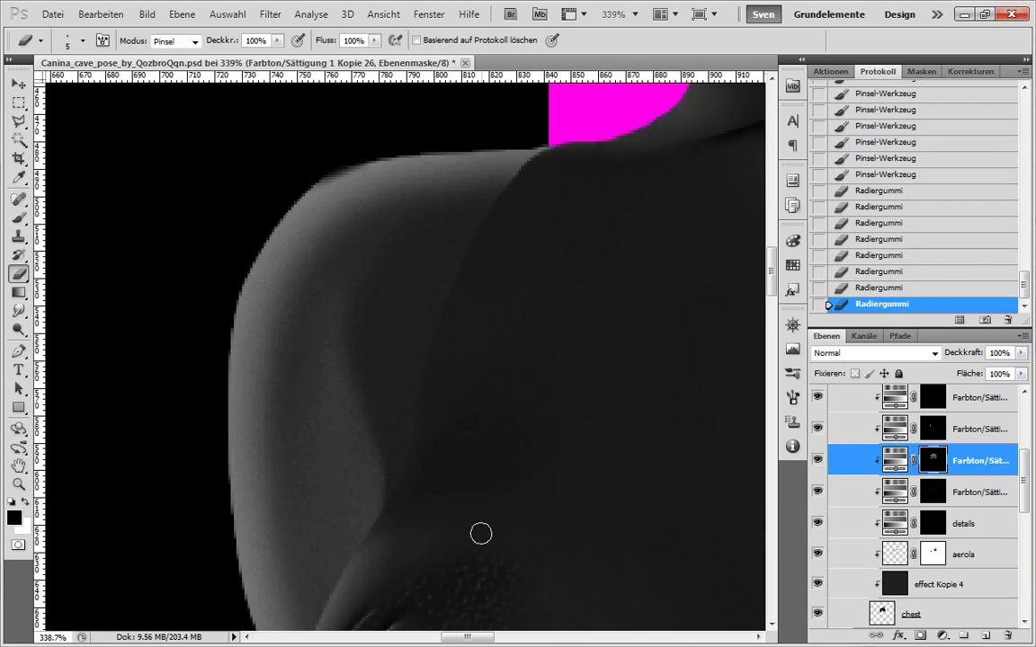
key("x")
left_click_drag(408, 461, 376, 543)
key("x")
left_click_drag(400, 437, 392, 441)
left_click(391, 441)
- Select the chest layer and toggle its visibility off and on to check its edge against the arm
left_click(908, 615)
left_click(817, 618)
left_click(817, 618)
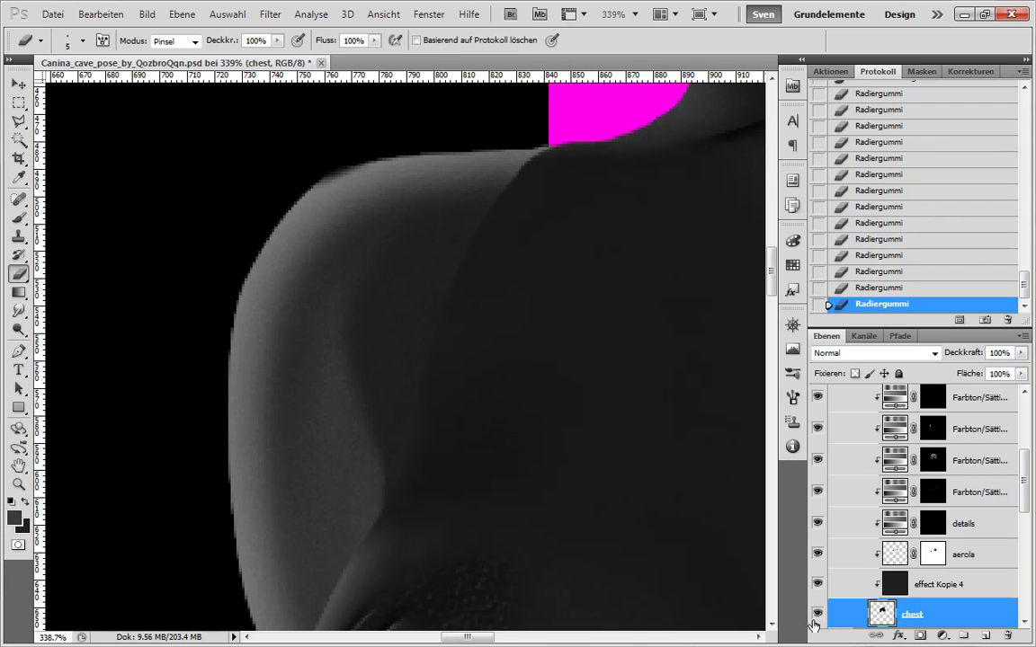
- Erase along the chest-to-arm edge on the Kopie 26 mask with a 9 px eraser
left_click(932, 462)
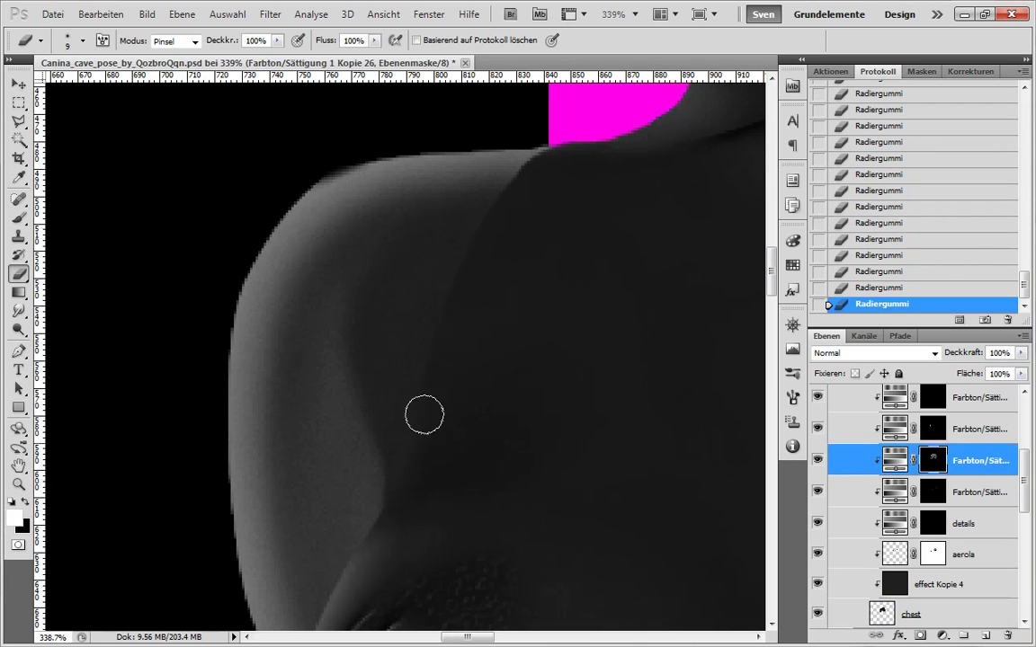
left_click_drag(424, 415, 396, 507)
key("x")
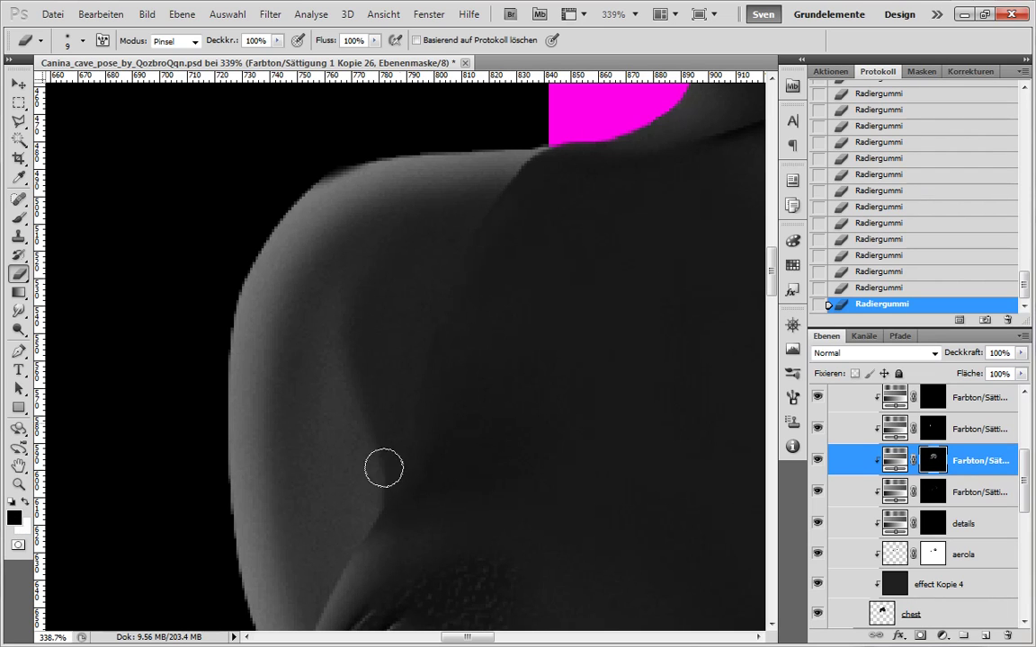
- Blend the chest edge from armpit to shoulder on the Kopie 26 mask with a 9 px brush in black and white
key("b")
key("bracketleft")
key("bracketleft")
mouse_move(433, 386)
left_mouse_down()
mouse_move(457, 264)
mouse_move(439, 348)
left_mouse_up()
mouse_move(439, 348)
left_mouse_down()
mouse_move(458, 359)
mouse_move(457, 514)
left_mouse_up()
left_click_drag(465, 279, 503, 197)
mouse_move(497, 205)
left_mouse_down()
mouse_move(456, 247)
mouse_move(476, 231)
left_mouse_up()
key("x")
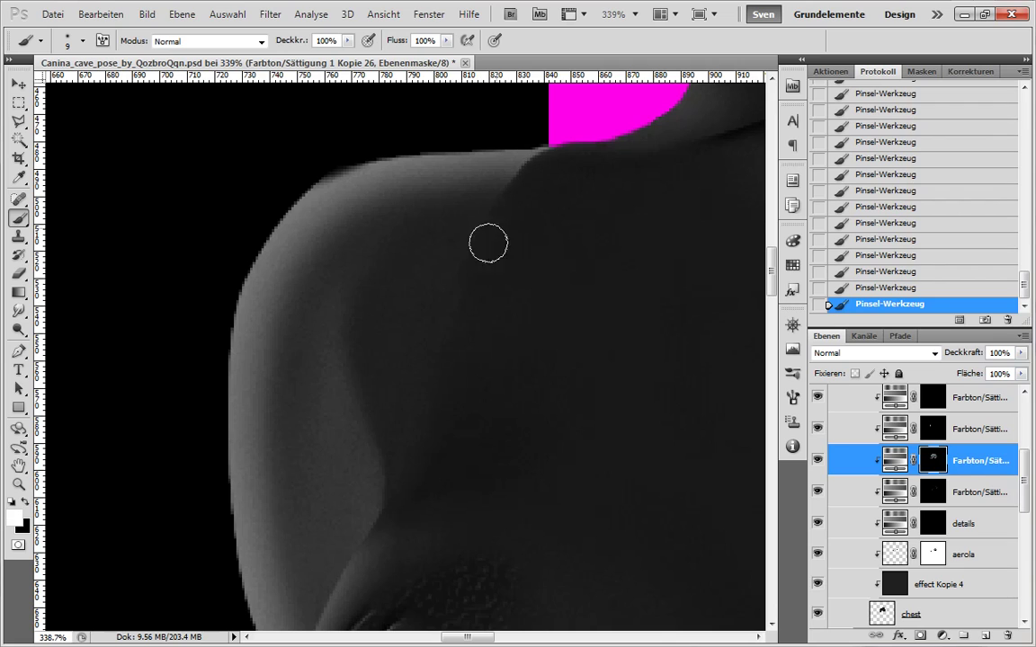
key("x")
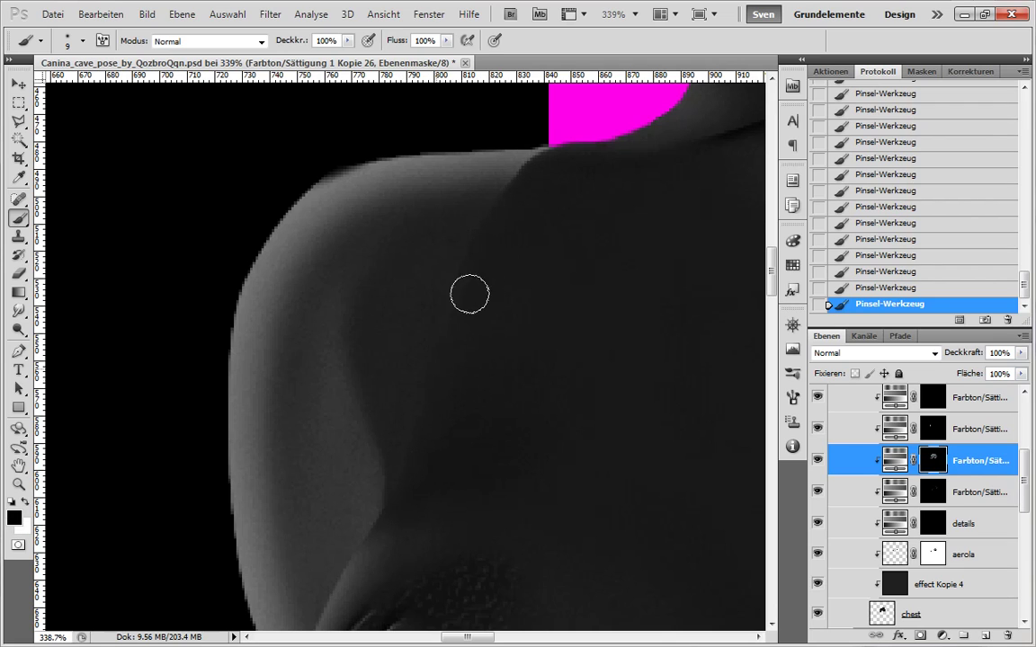
scroll(456, 432, "down", 3)
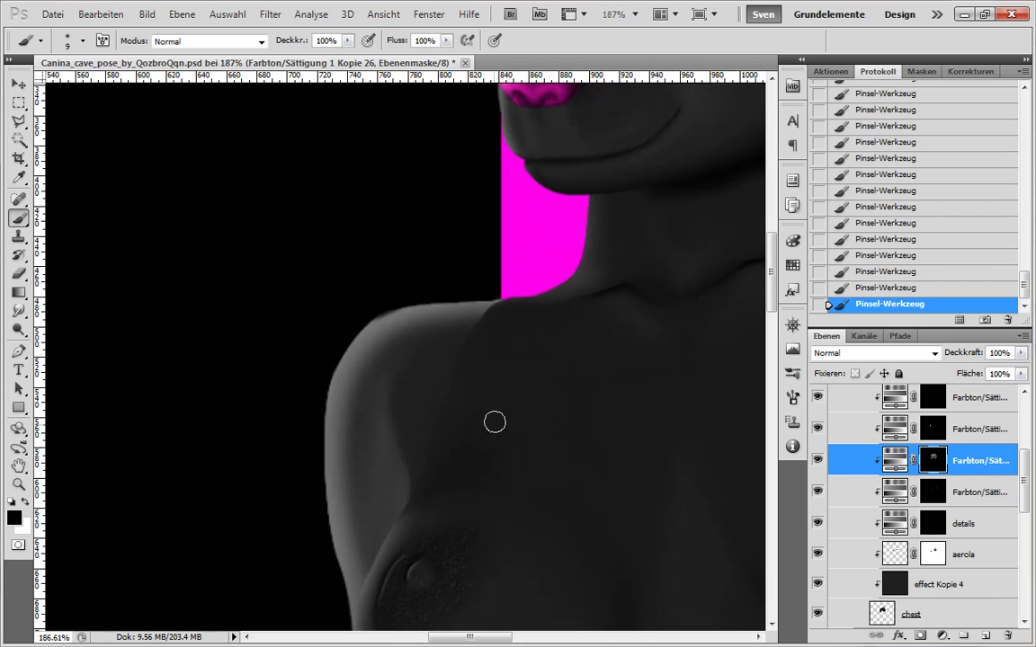
- Soften the chest-to-shoulder transition on the Kopie 26 mask with broad white and black strokes of a 50 px brush
key("bracketright")
key("bracketright")
key("bracketright")
key("bracketright")
key("bracketright")
key("x")
left_click_drag(413, 540, 449, 428)
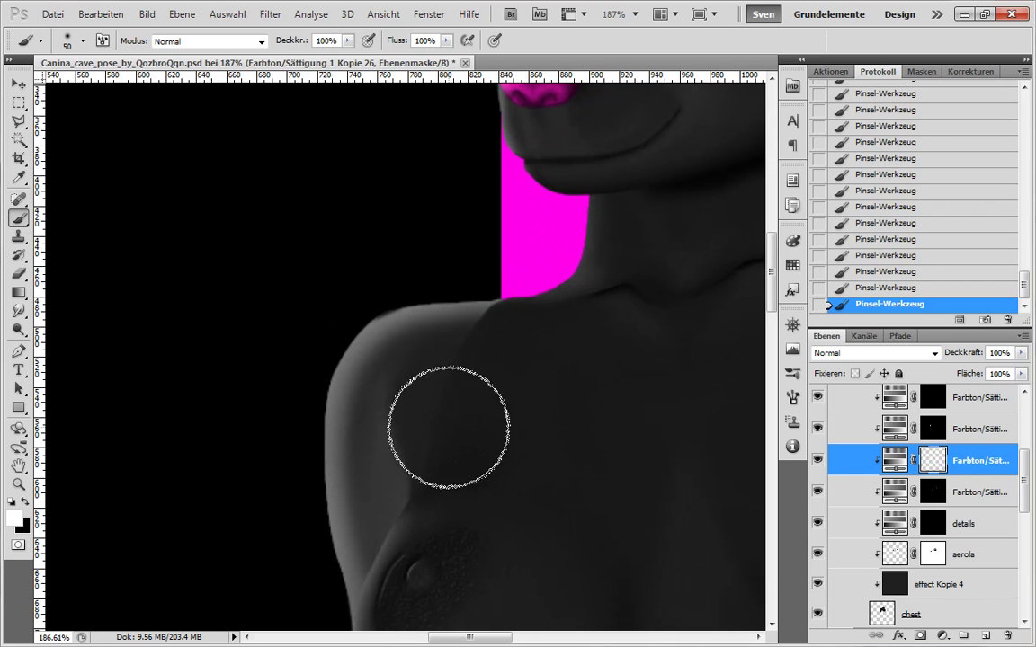
key("x")
left_click_drag(485, 495, 450, 468)
- Undo the last brush stroke on the chest's Kopie 26 mask
scroll(988, 570, "down", 5)
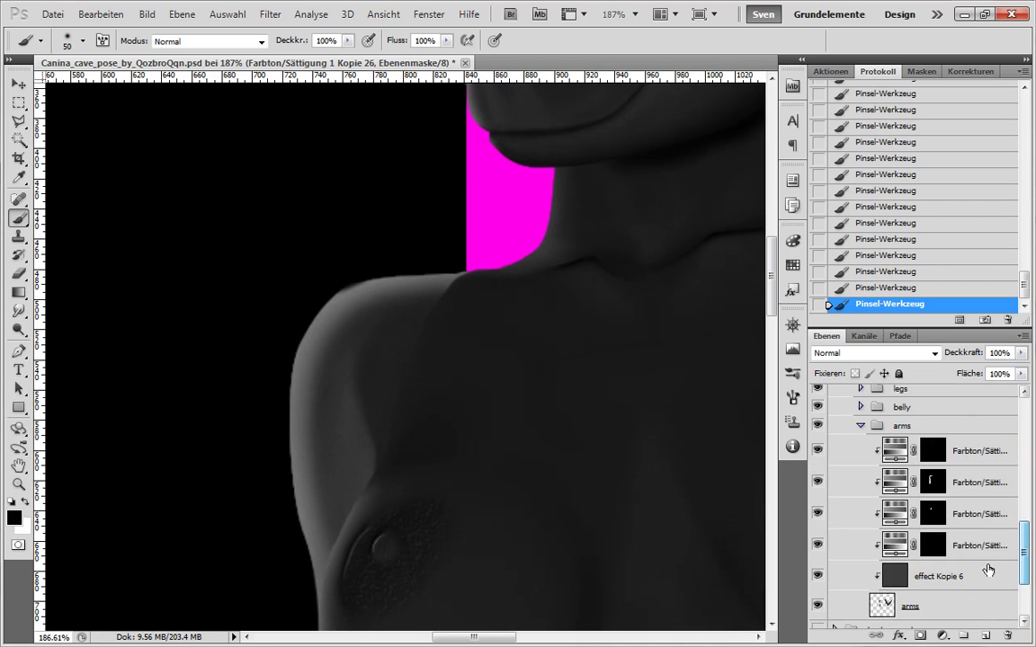
left_click(937, 491)
key("x")
key("ctrl+z")
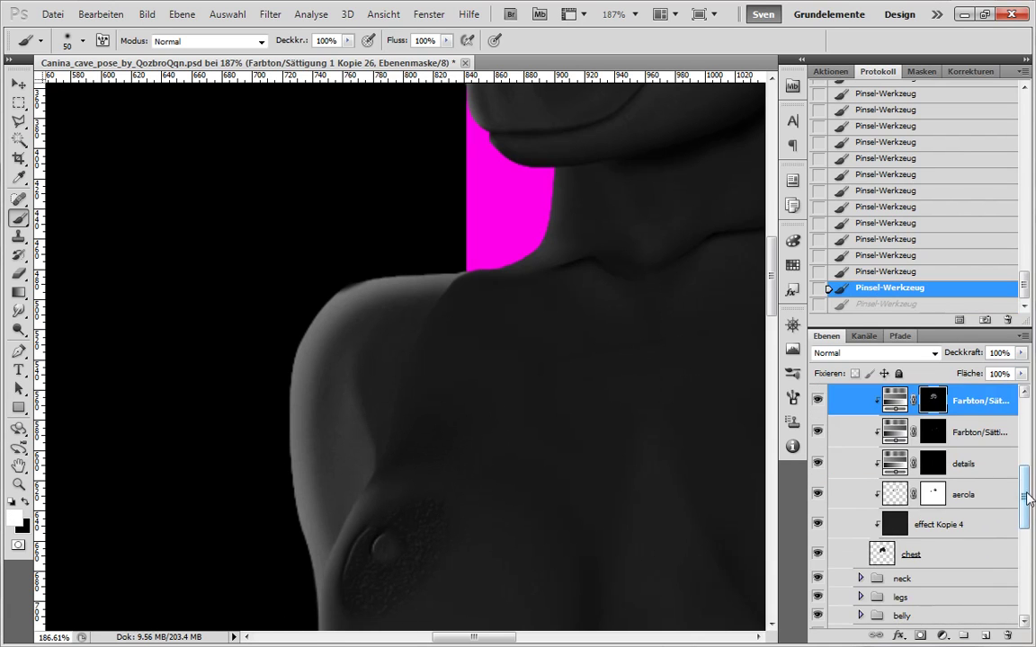
- Try darkening the armpit crease on the Kopie 26 mask with a 9 px white brush, and undo the stroke
left_click_drag(1026, 500, 1025, 558)
left_click(937, 498)
left_click_drag(422, 462, 369, 404)
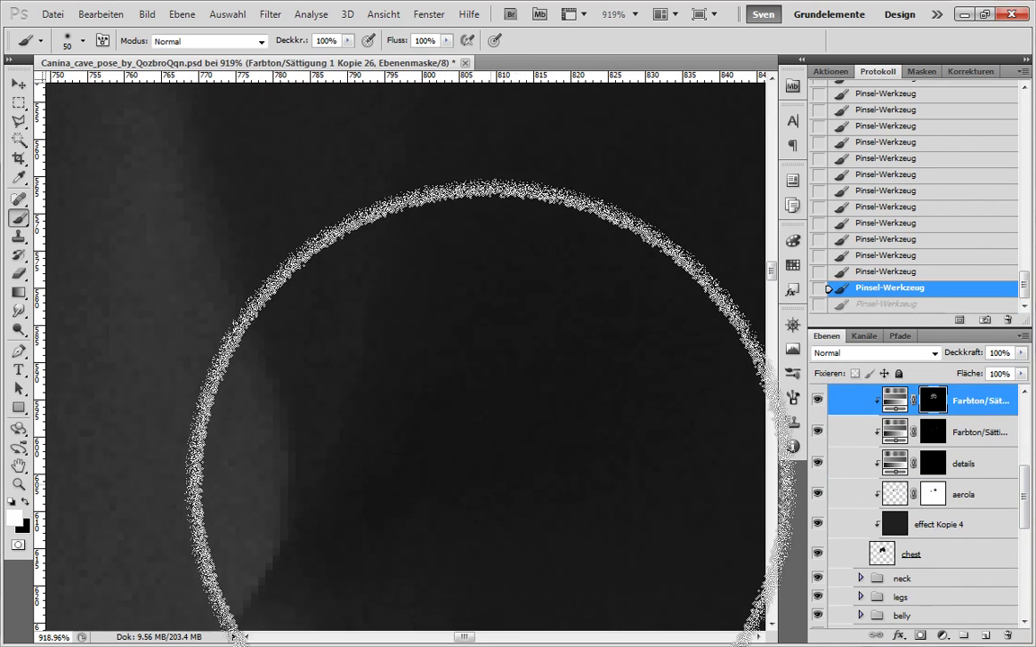
key("bracketleft")
key("bracketleft")
key("bracketleft")
key("bracketleft")
key("bracketleft")
key("bracketleft")
key("bracketleft")
key("bracketleft")
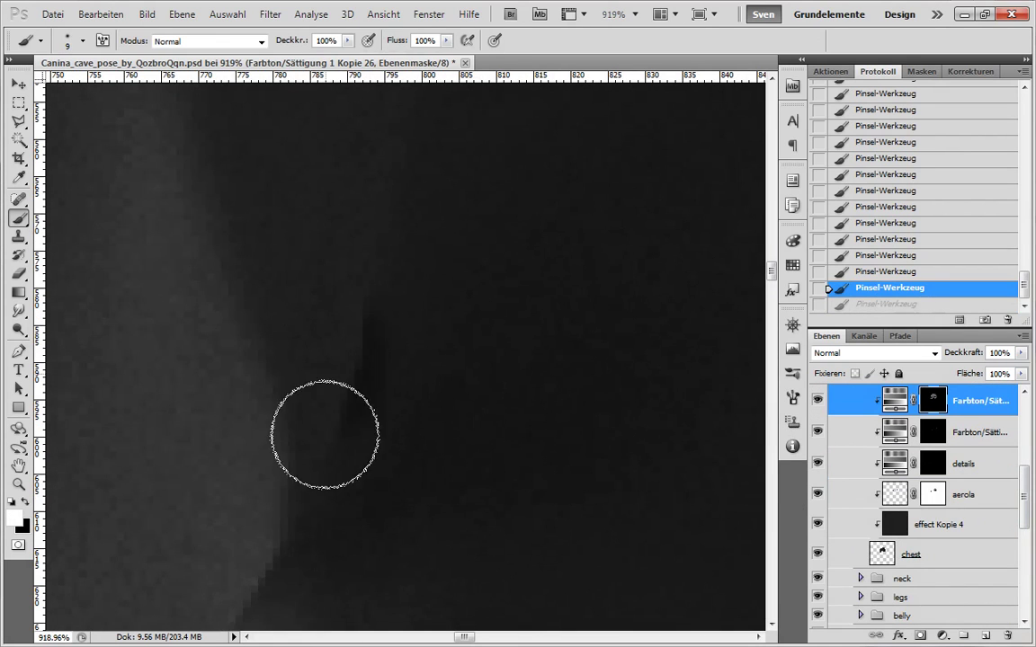
left_click_drag(323, 435, 332, 475)
key("ctrl+z")
- Touch up the armpit crease on the arms group's Kopie 42 and Kopie 43 masks with a 9 px brush in white and black
scroll(971, 504, "down", 5)
left_click(972, 513)
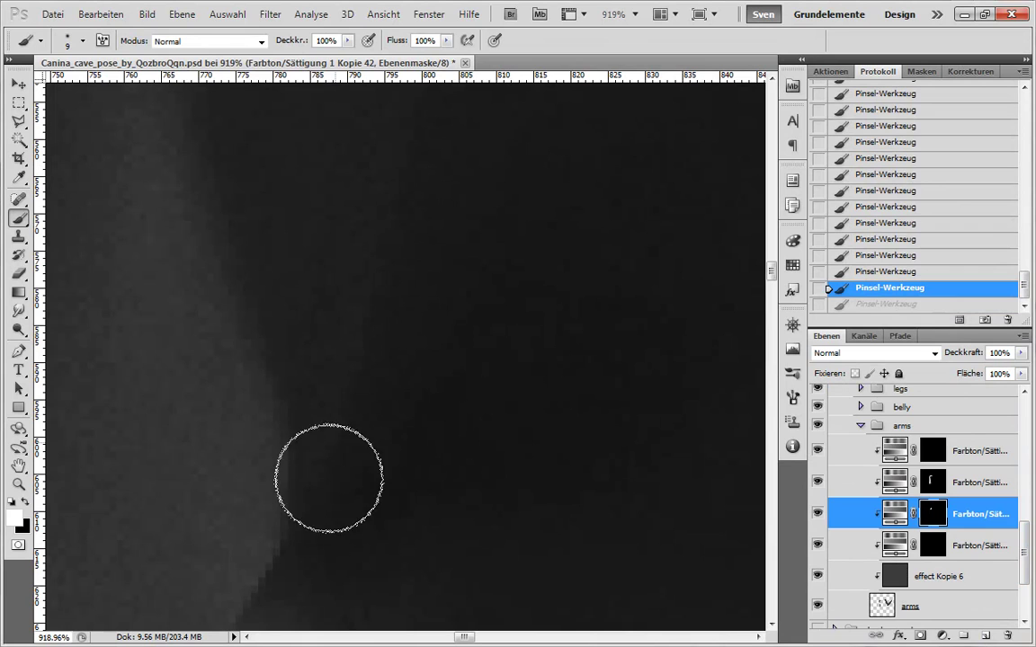
left_click(333, 399)
left_click(934, 549)
scroll(485, 371, "down", 3)
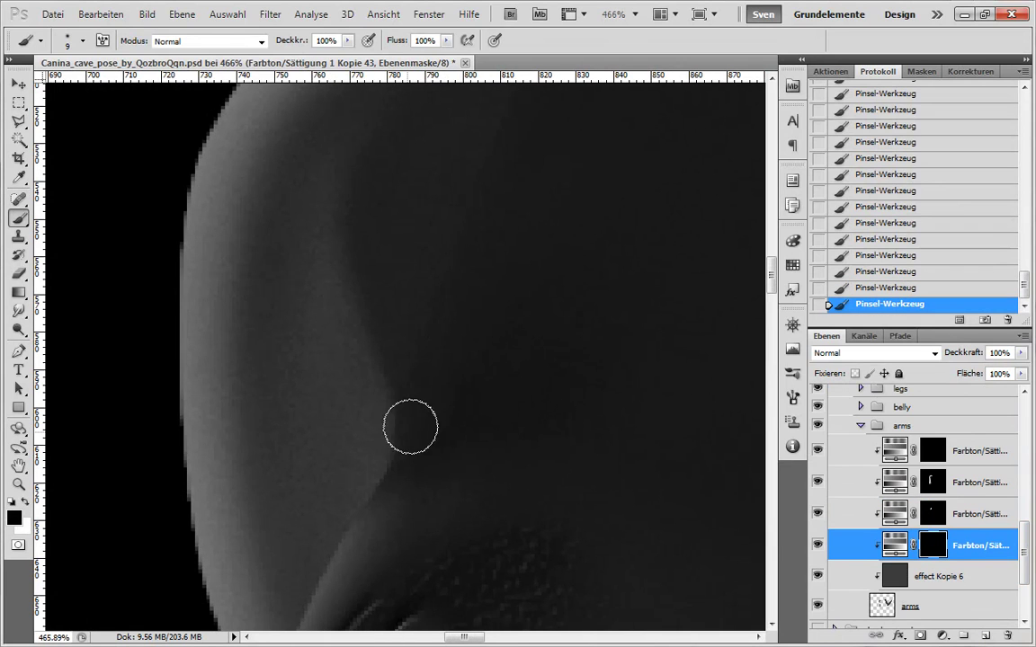
scroll(418, 409, "down", 2)
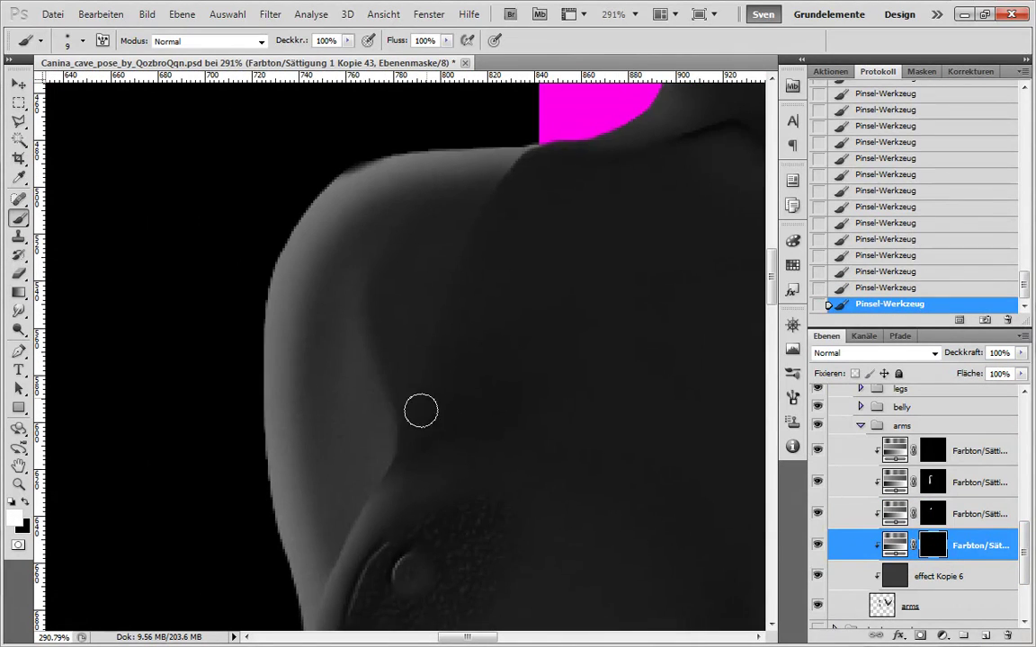
scroll(492, 442, "up", 4)
key("x")
- Check the effect of the chest's Kopie 26 mask and blend the chest edge at the armpit with a 9 px brush
left_click_drag(1024, 551, 1025, 481)
left_click(972, 485)
left_click(815, 488)
left_click(816, 488)
left_click(930, 457)
left_click(931, 455, "shift")
left_click(931, 455, "shift")
key("x")
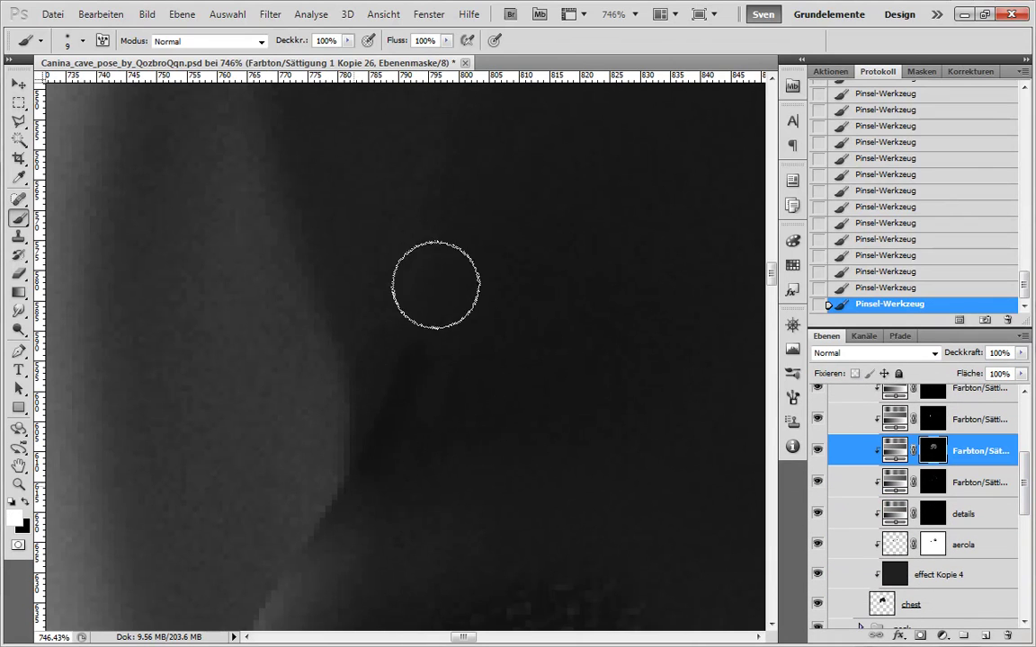
left_click_drag(437, 269, 349, 490)
key("x")
left_click(897, 272)
key("x")
- Refine the arm's armpit edge on the Kopie 43 mask with black and white strokes of a 9 px and an 8 px brush
scroll(502, 525, "down", 4)
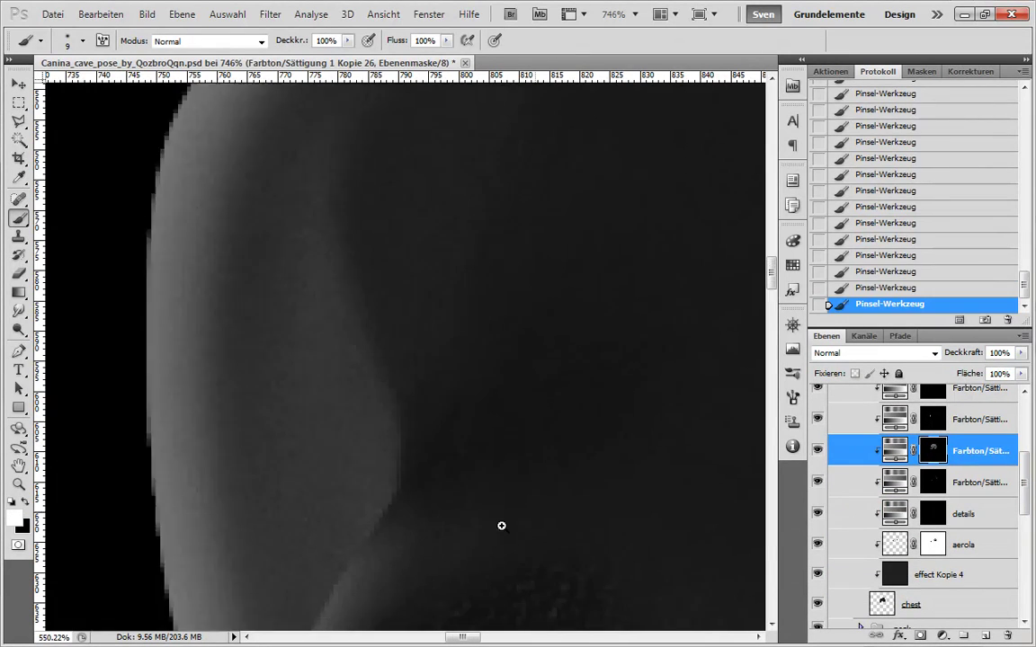
left_click_drag(1023, 505, 1021, 558)
scroll(1021, 555, "down", 1)
left_click(971, 551)
scroll(347, 493, "up", 3)
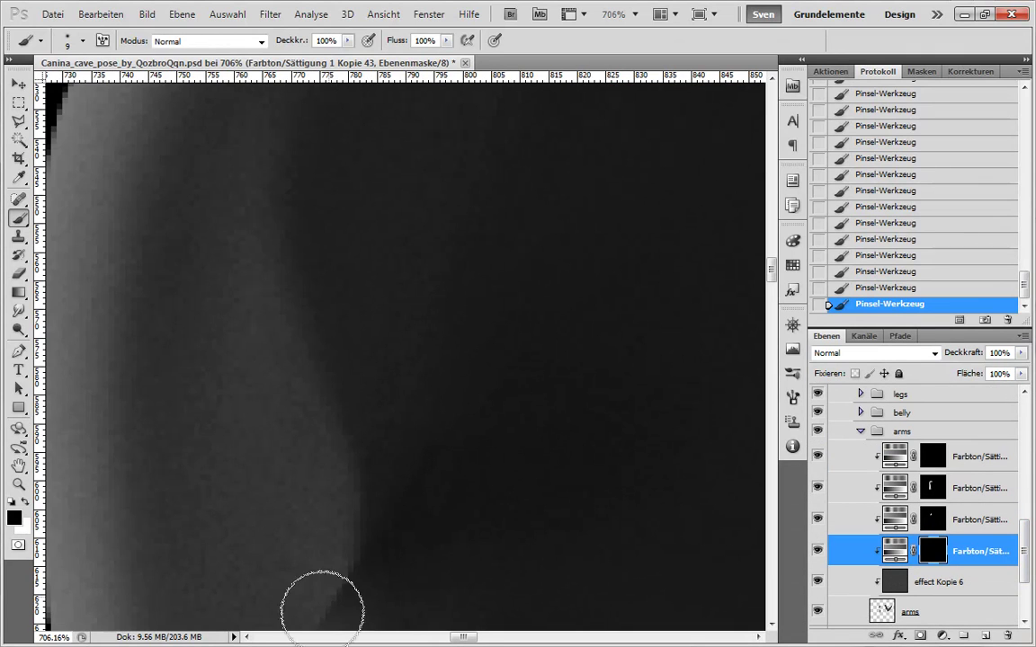
scroll(448, 485, "down", 2)
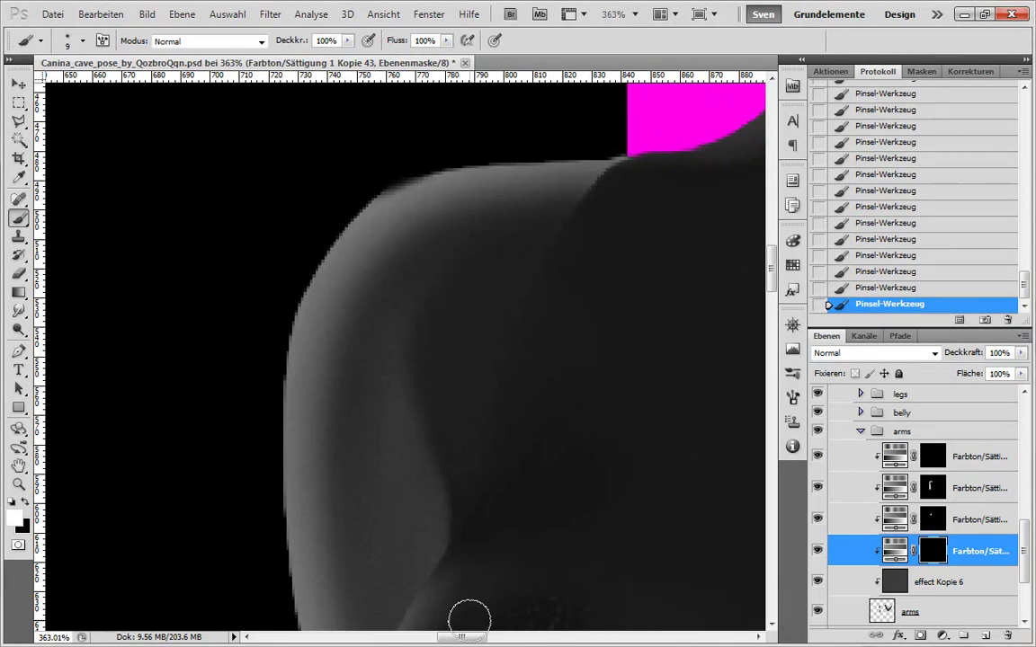
key("bracketright")
key("bracketright")
key("x")
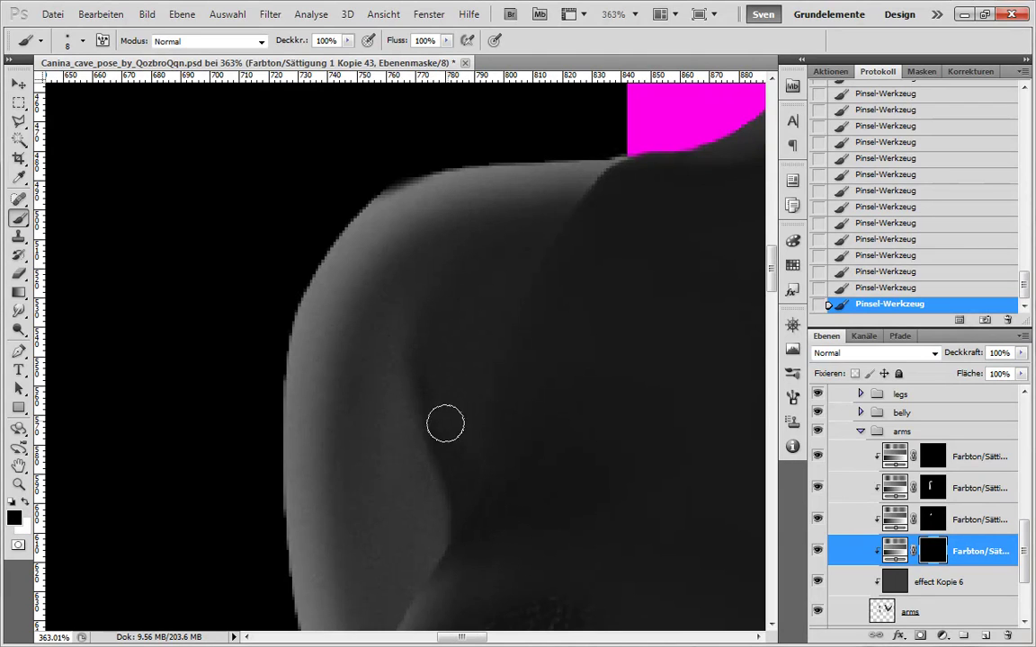
key("x")
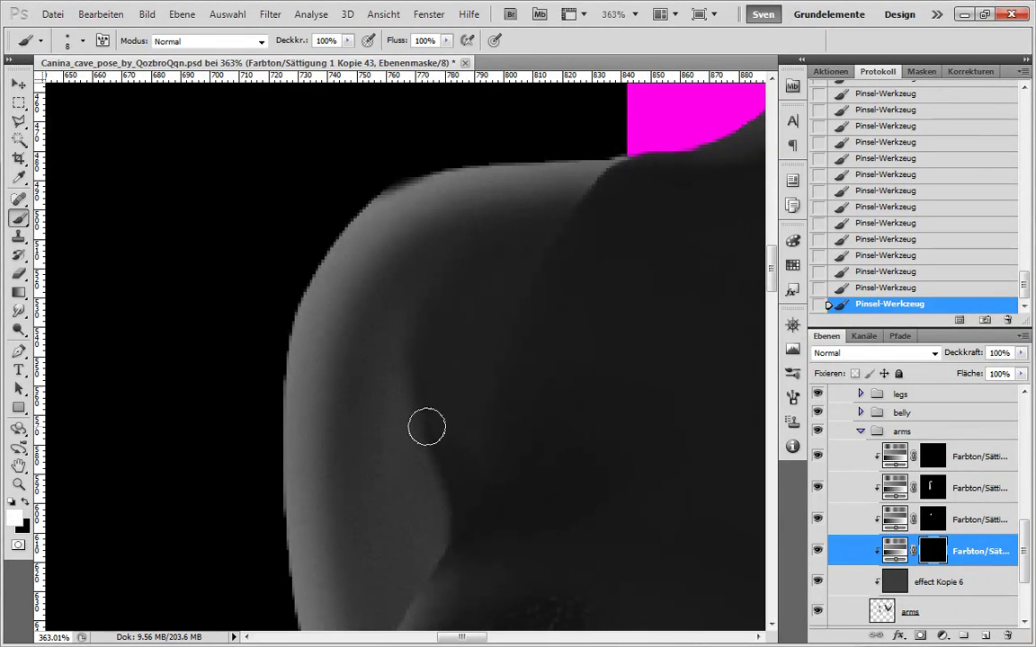
key("x")
- Smooth the chest side of the armpit crease on the Kopie 26 mask with an 8 px white brush
left_click_drag(1024, 559, 1023, 499)
left_click(978, 451)
key("x")
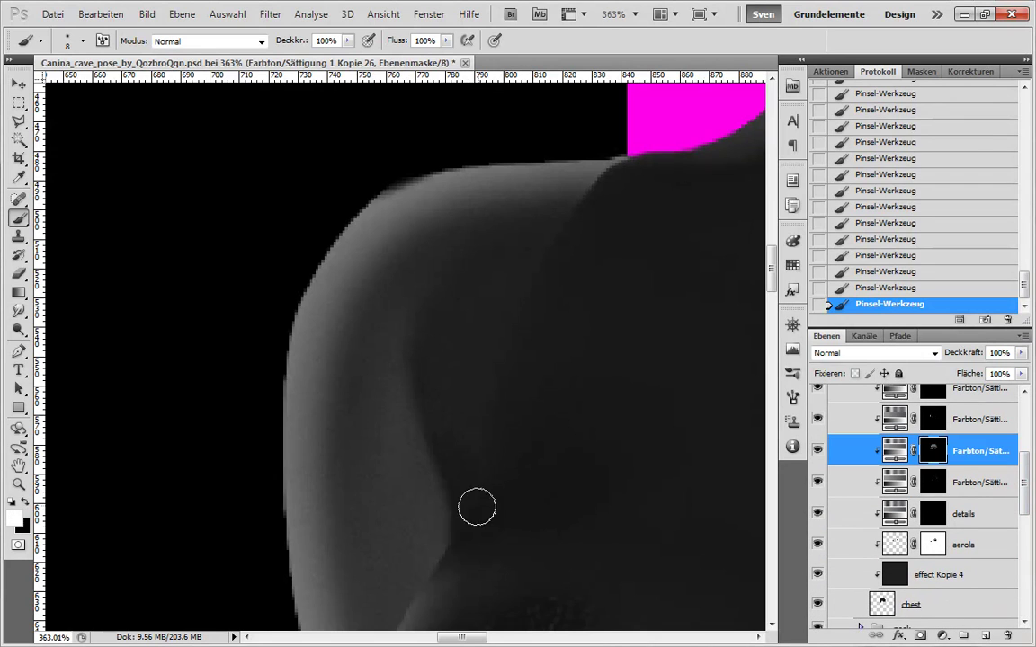
scroll(451, 433, "down", 3)
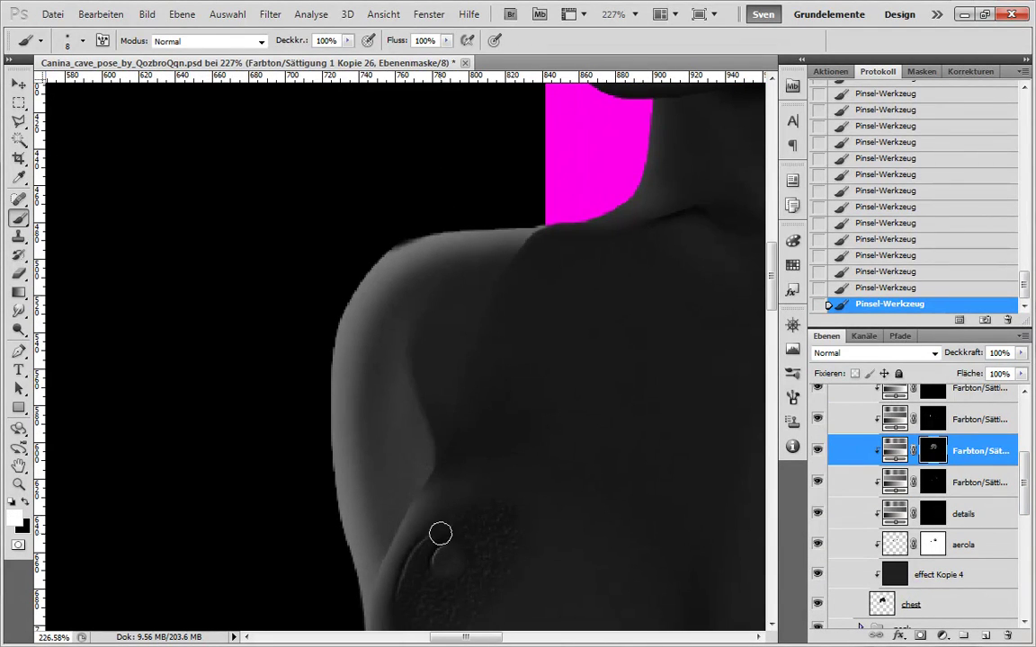
scroll(477, 508, "up", 3)
scroll(513, 472, "down", 3)
- Darken the inner upper arm beside the armpit on the Kopie 42 mask with 35 px and 20 px white brushes
left_click_drag(1027, 506, 1027, 578)
left_click(971, 527)
key("bracketright")
key("bracketright")
key("bracketright")
key("bracketright")
key("bracketright")
key("bracketright")
key("bracketright")
left_click_drag(560, 273, 521, 388)
scroll(504, 463, "up", 3)
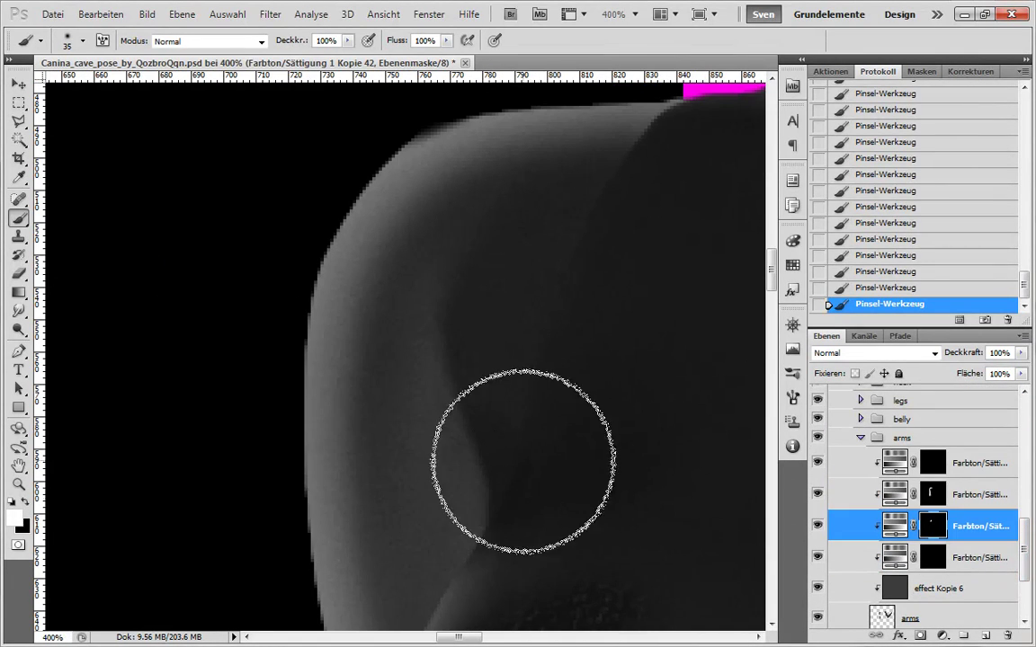
key("bracketleft")
key("bracketleft")
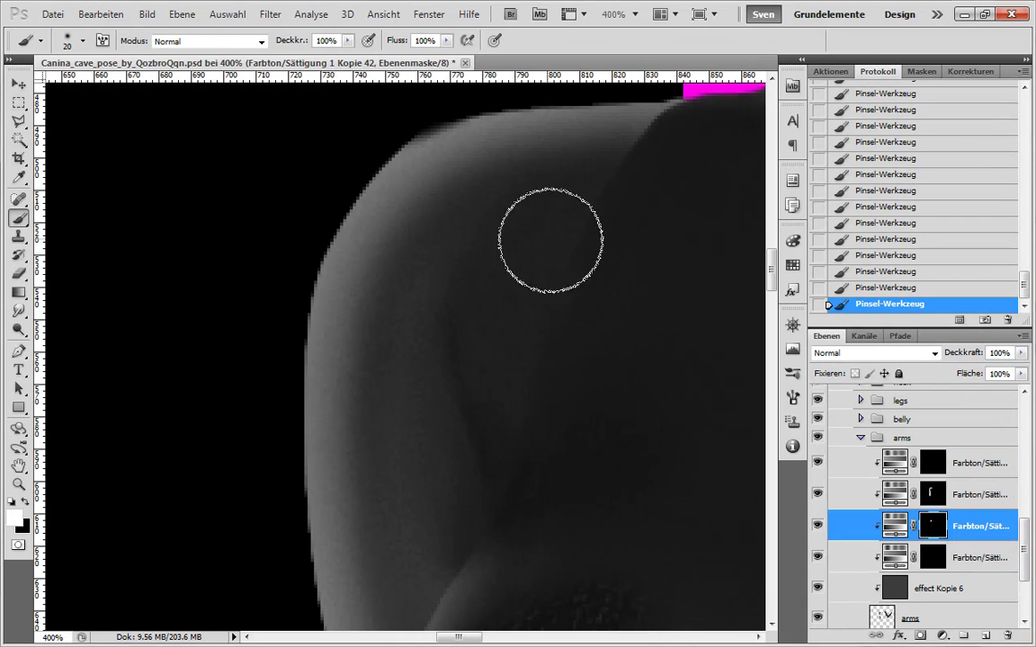
scroll(485, 549, "down", 3)
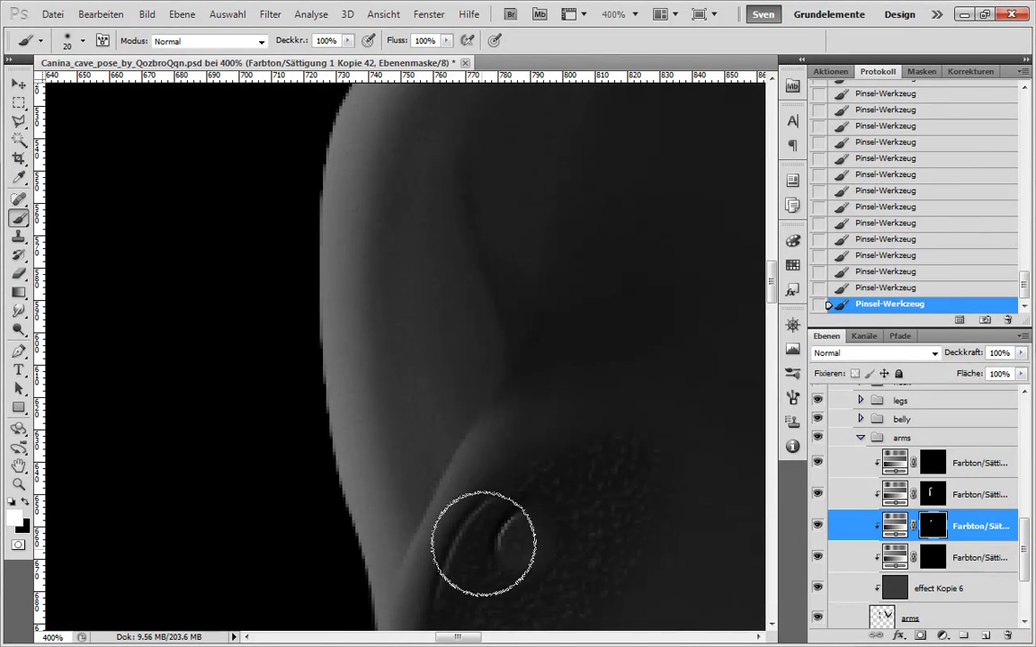
mouse_move(426, 167)
left_mouse_down()
mouse_move(395, 231)
mouse_move(393, 194)
left_mouse_up()
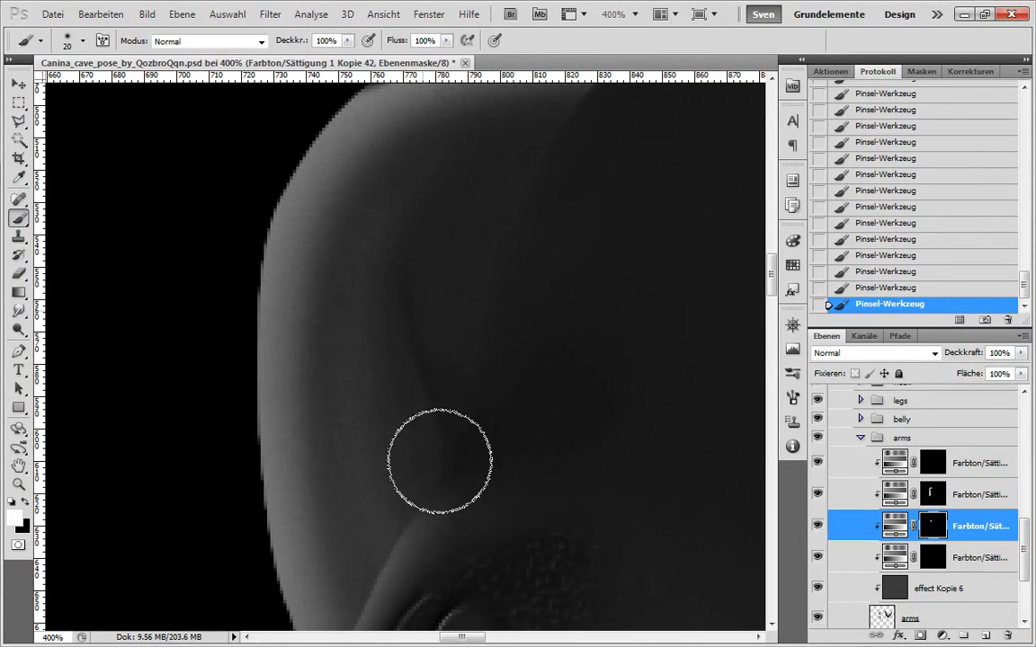
scroll(417, 504, "down", 3)
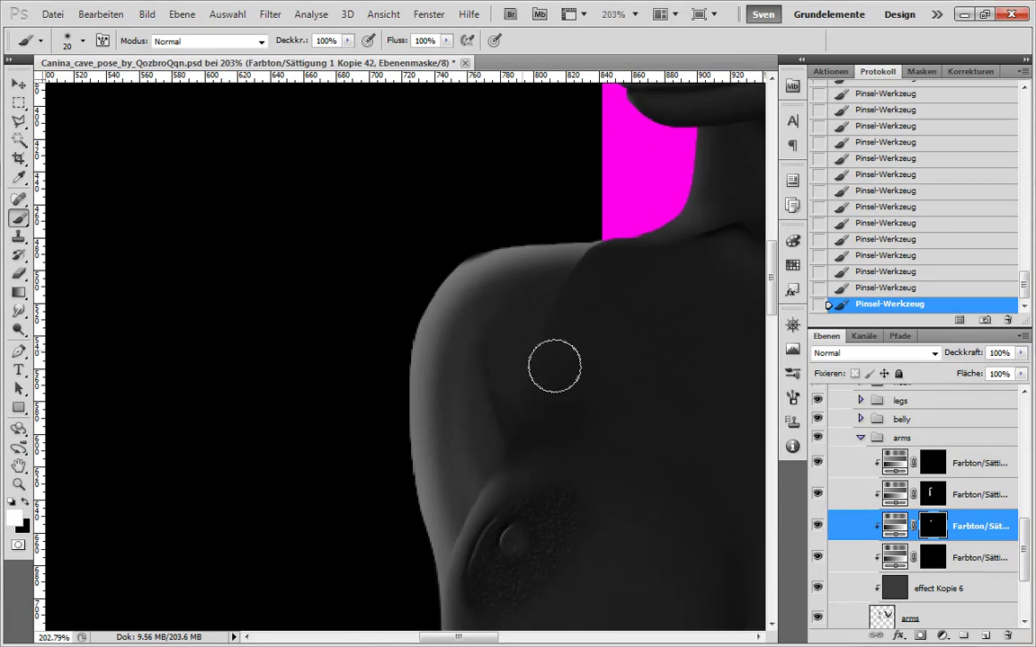
- Soften the fold between inner arm and chest on the Kopie 43 mask with 8 px and 15 px brushes in white and black
left_click(935, 557)
scroll(405, 370, "up", 3)
key("bracketleft")
key("bracketleft")
key("bracketleft")
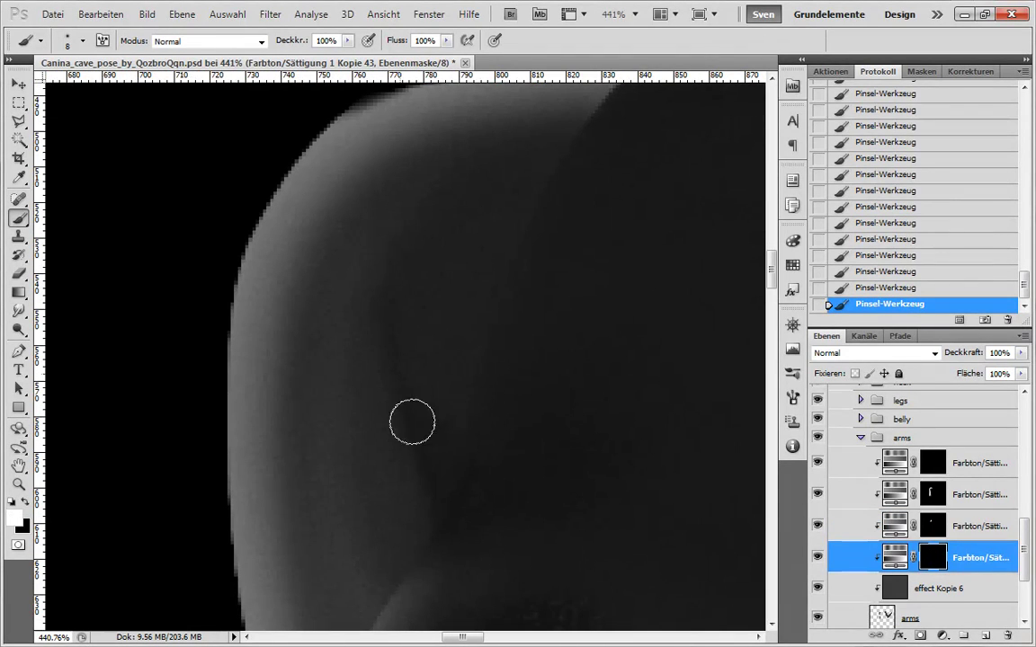
key("x")
key("x")
key("x")
scroll(544, 433, "down", 3)
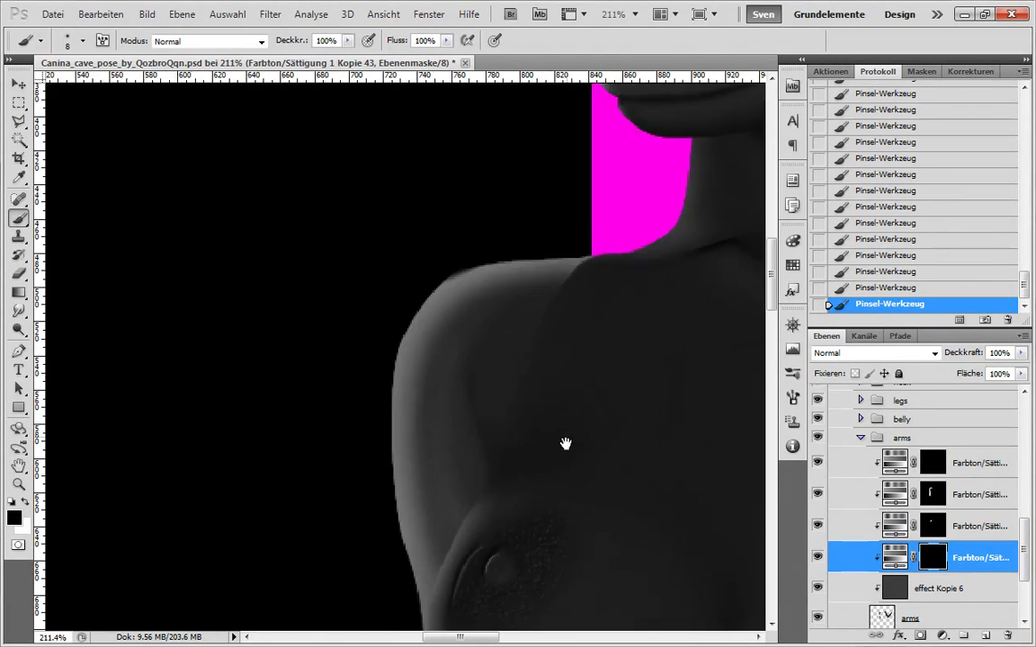
scroll(564, 443, "up", 2)
key("x")
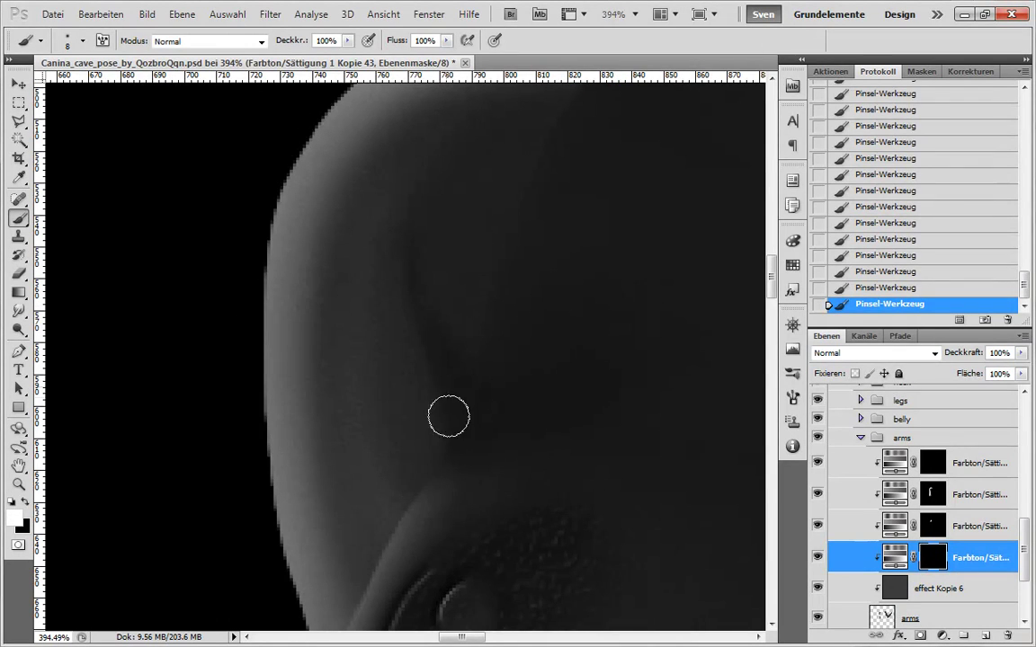
key("x")
left_click_drag(569, 456, 432, 458)
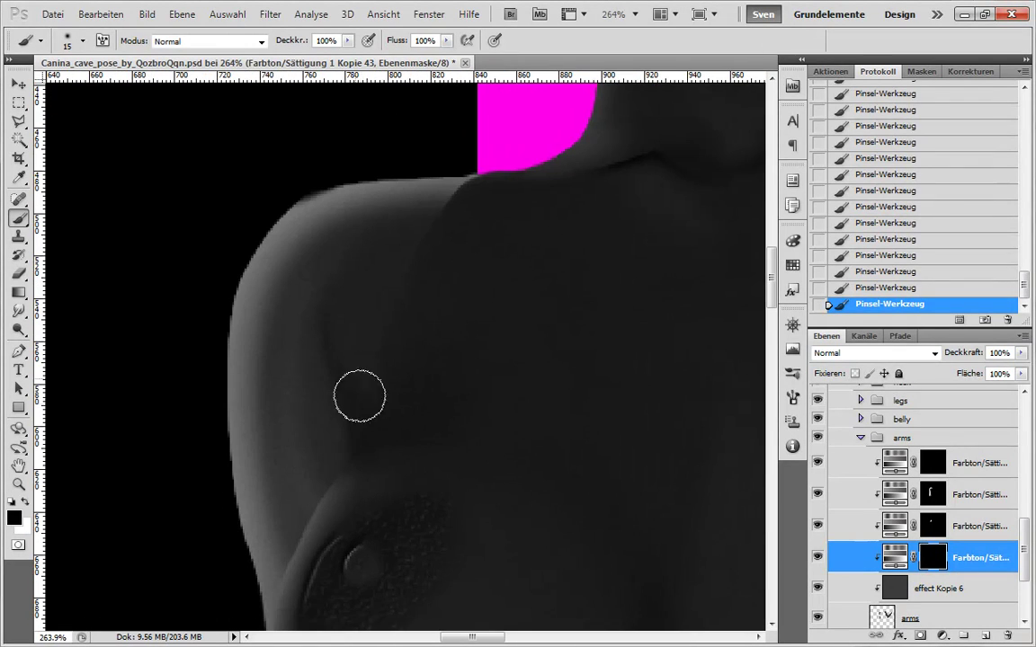
scroll(469, 381, "down", 2)
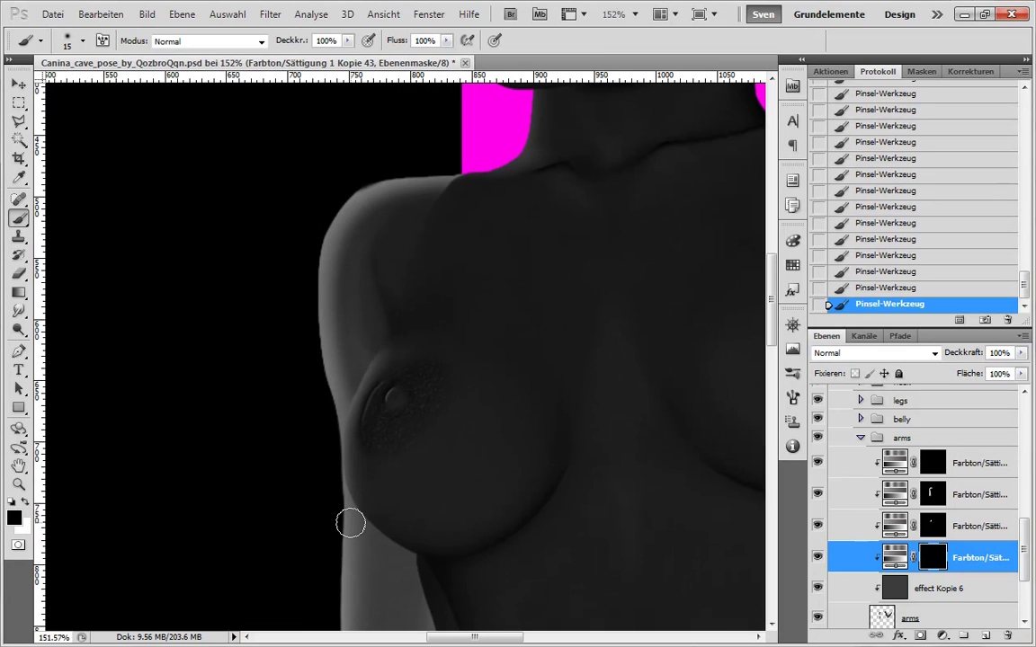
- Tone down the rim light along the shoulder and upper arm on the Kopie 41 mask with a 25 px brush in black and white
key("alt+bracketright")
key("alt+bracketright")
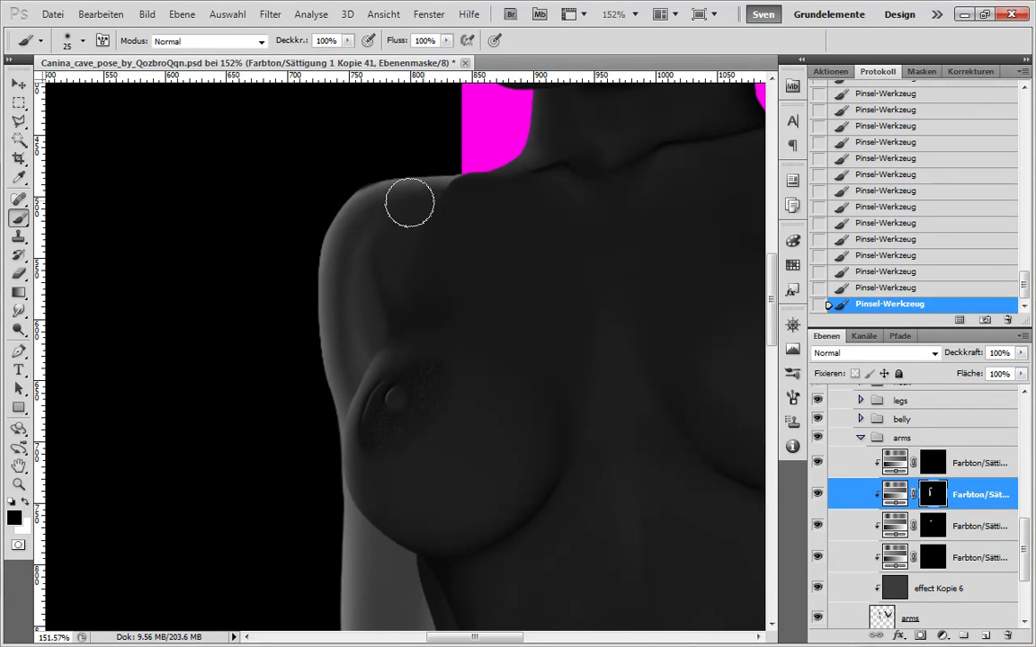
key("x")
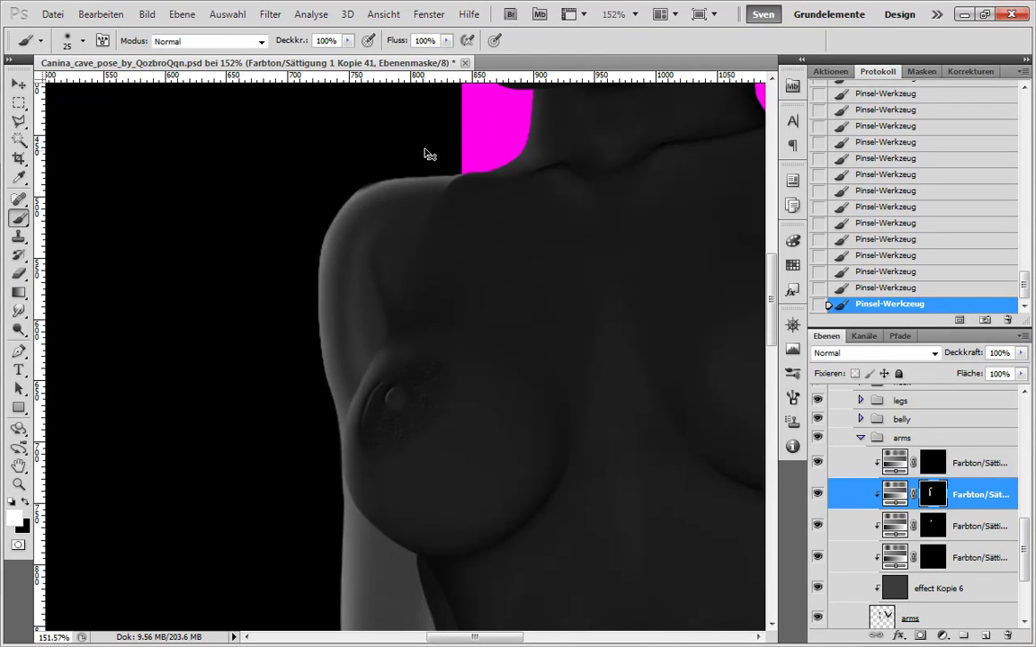
- Smooth the shoulder's outer contour on the arms layer with a 3 px dark grey brush
left_click_drag(427, 149, 313, 263)
left_click_drag(1024, 547, 1024, 557)
left_click(946, 587)
key("bracketleft")
key("bracketleft")
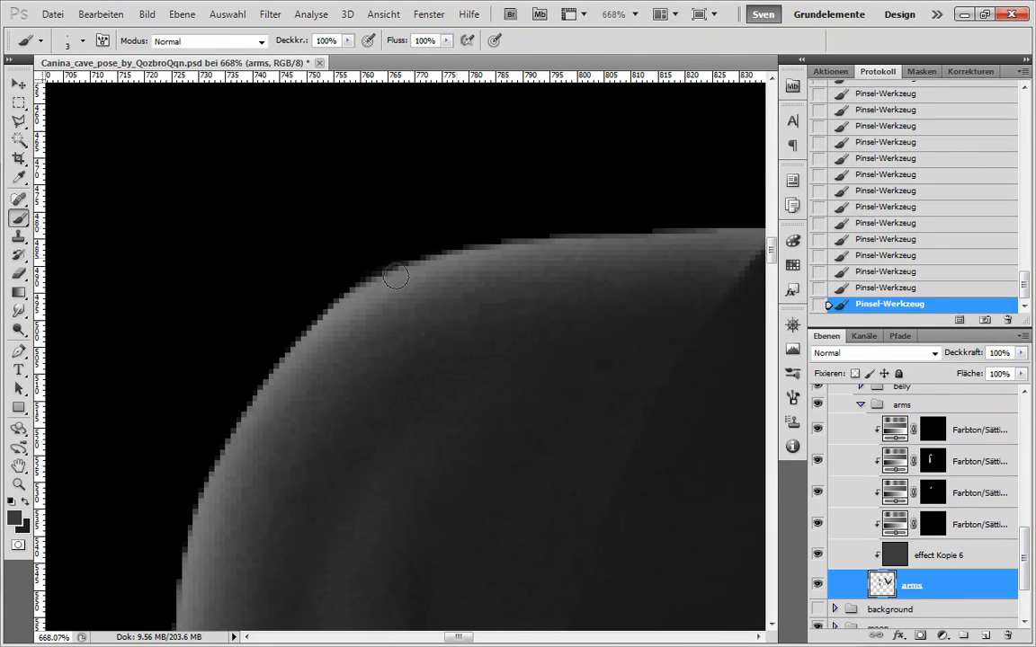
scroll(459, 385, "down", 5)
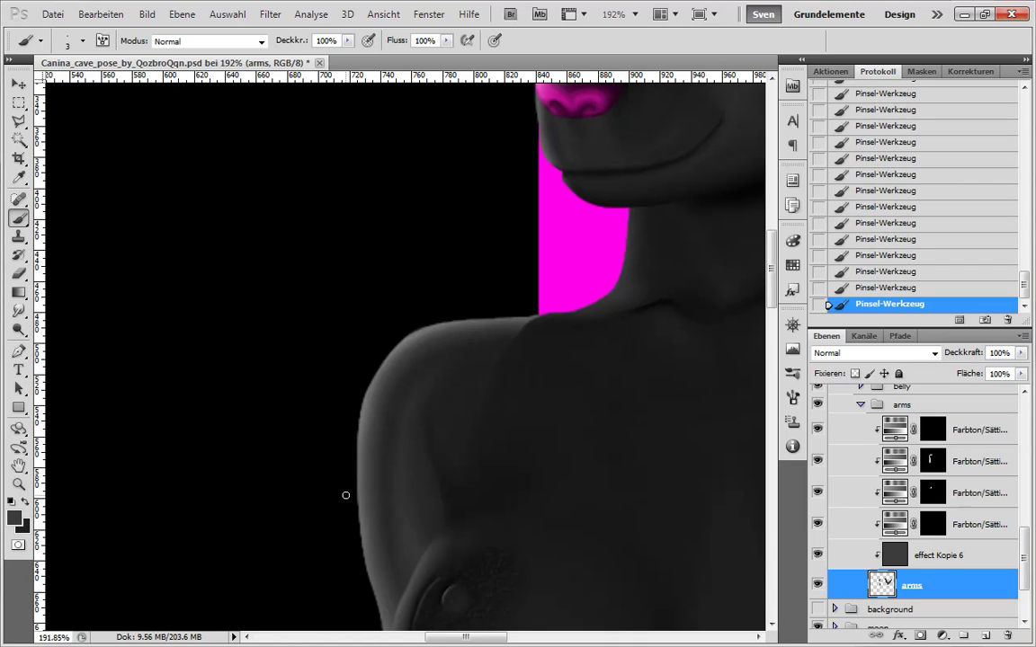
left_click_drag(471, 492, 420, 434)
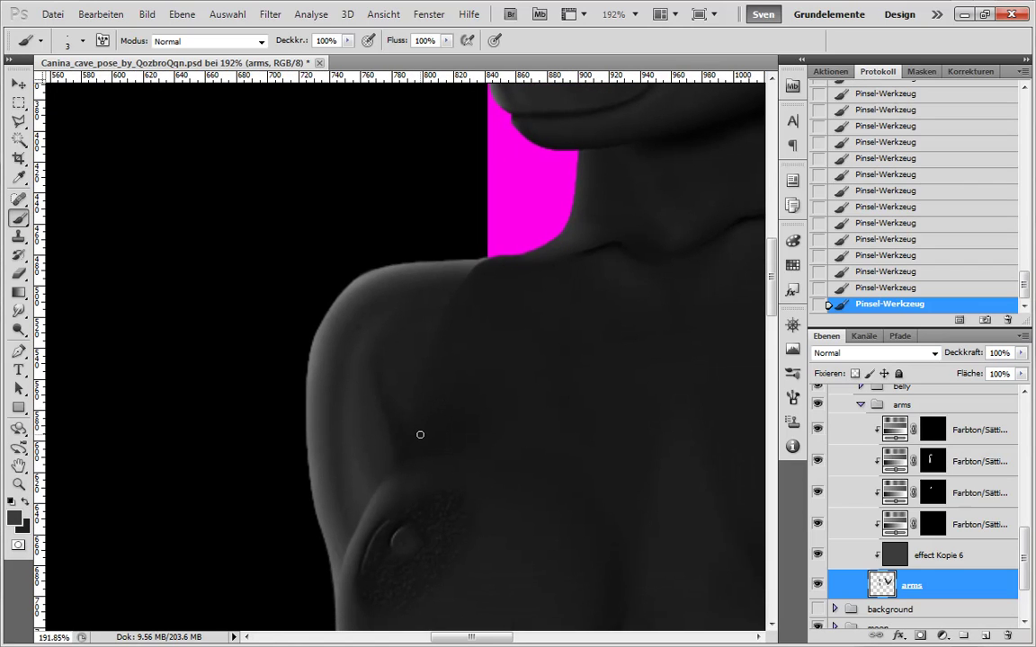
- Adjust the upper arm shading on the Kopie 42 mask with 10 px and 9 px brushes in white and black
left_click(930, 491)
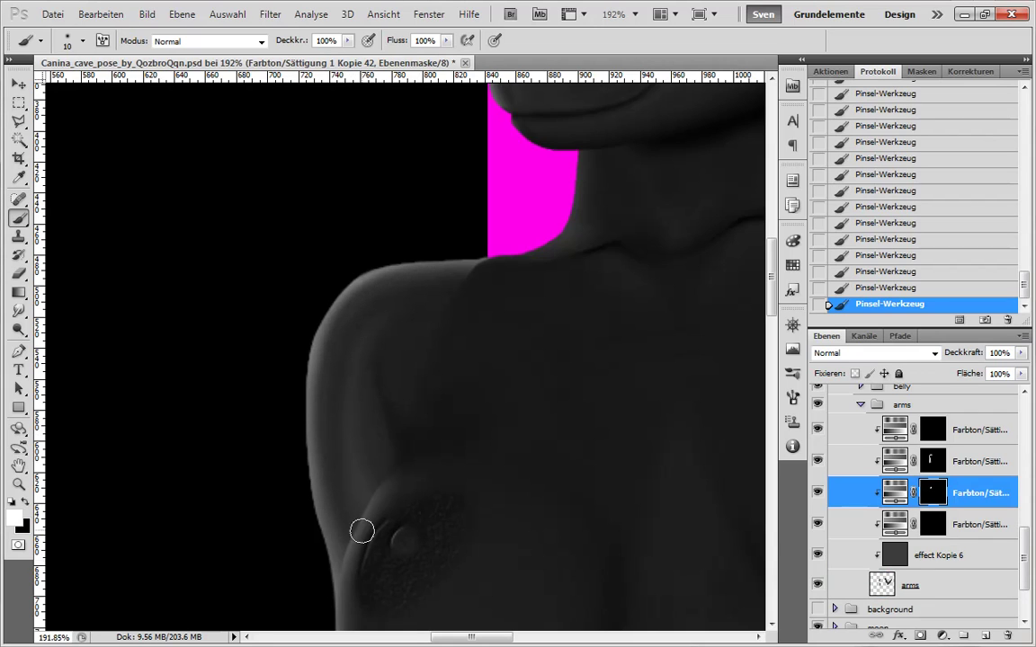
key("x")
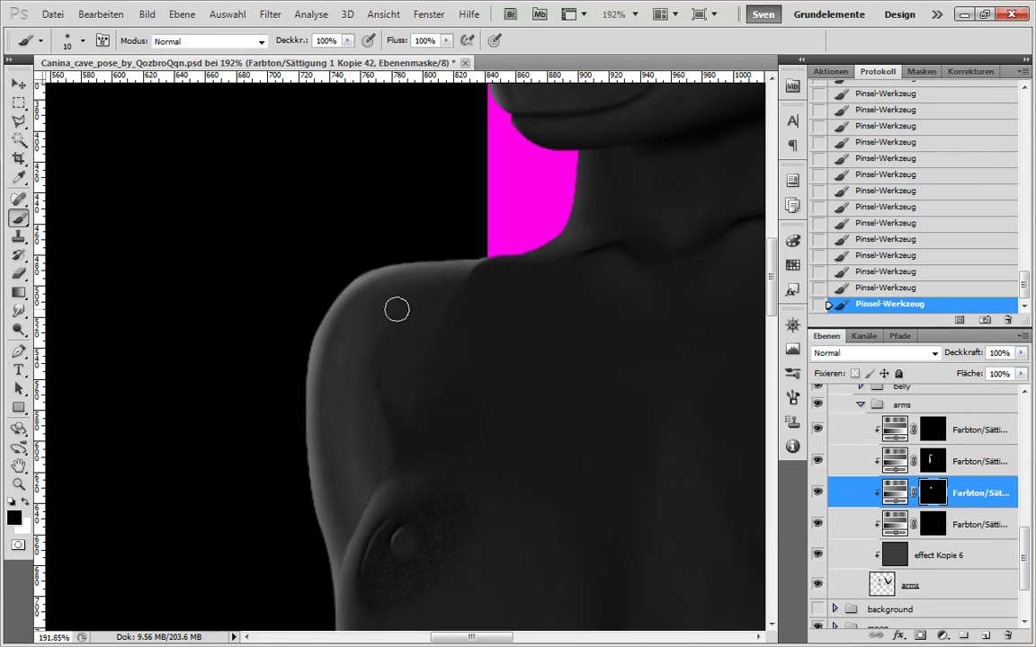
key("x")
key("bracketright")
key("bracketright")
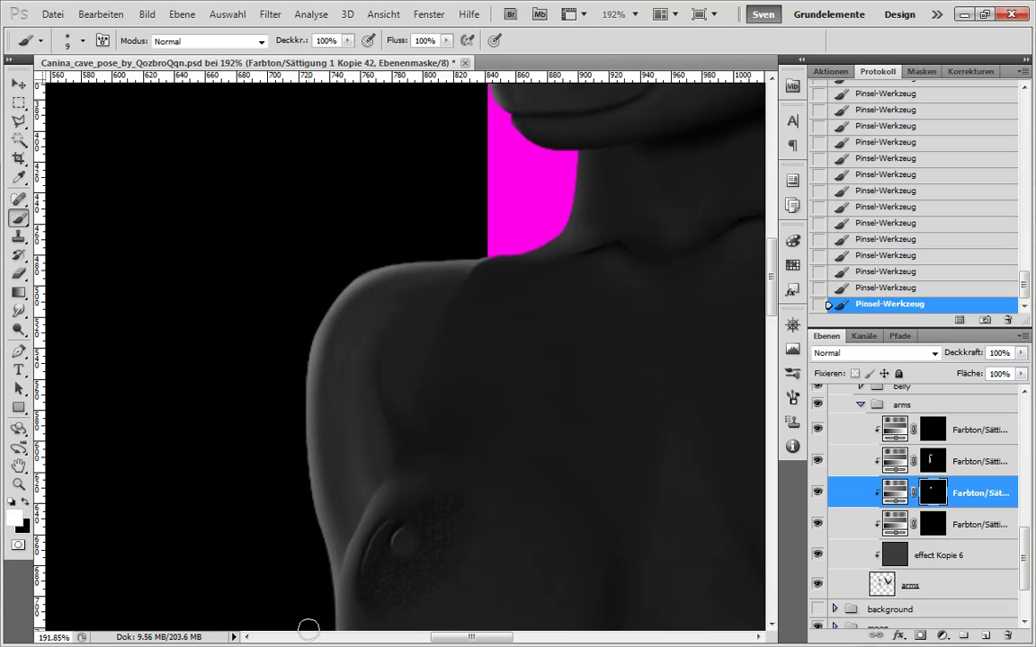
- Even out the shading across the shoulder on the Kopie 42 mask with a 25 px brush in black and white
key("x")
key("bracketright")
key("bracketright")
key("bracketright")
key("bracketright")
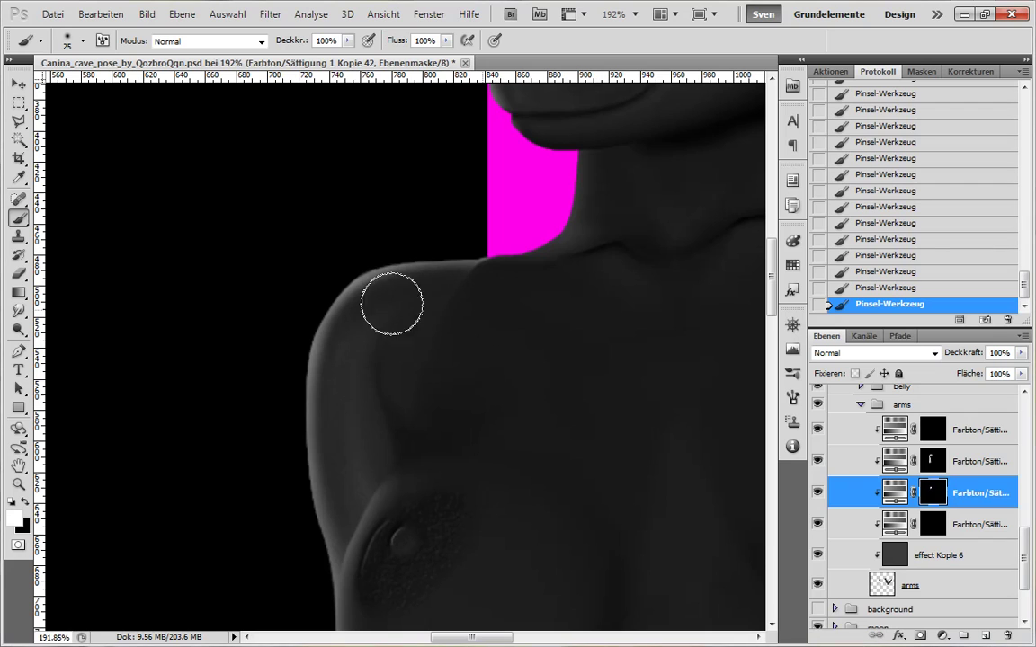
key("x")
key("x")
key("x")
key("x")
key("x")
key("x")
left_click_drag(474, 277, 453, 271)
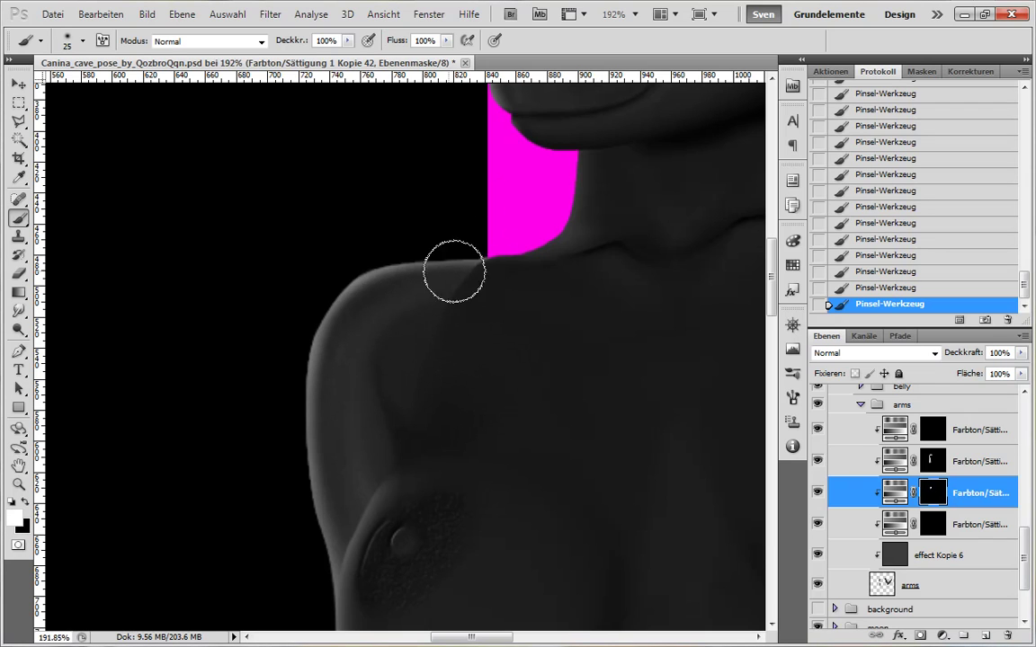
scroll(462, 303, "down", 2)
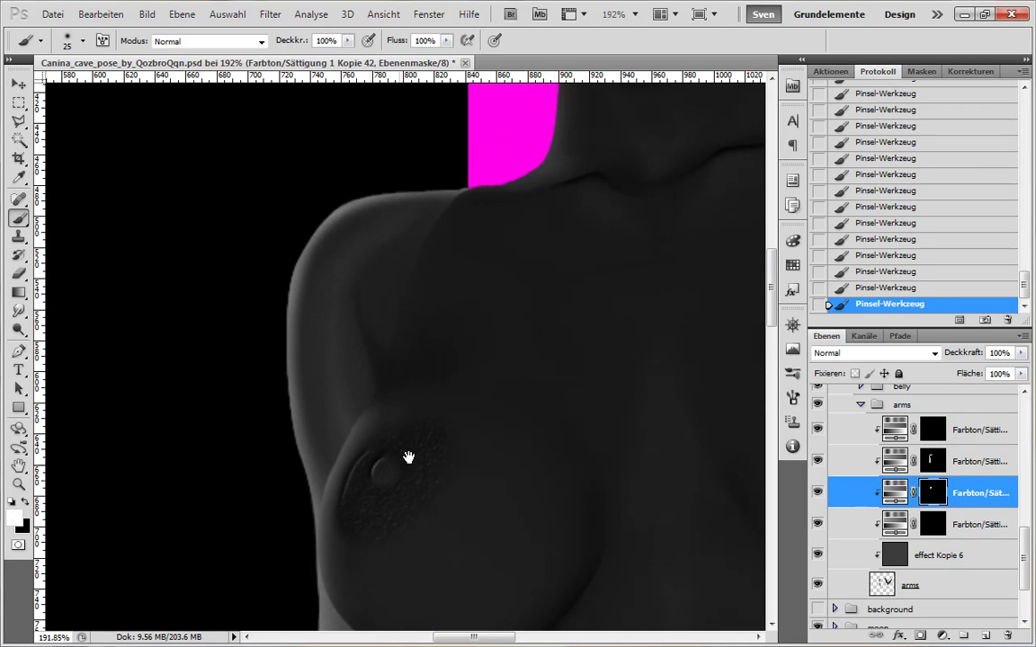
- Shade the arm below the chest on the Farbton/Sättigung 1 Kopie 42 mask with 35 px and 15 px white brushes
scroll(406, 455, "down", 3)
scroll(387, 422, "down", 2)
scroll(393, 422, "down", 3)
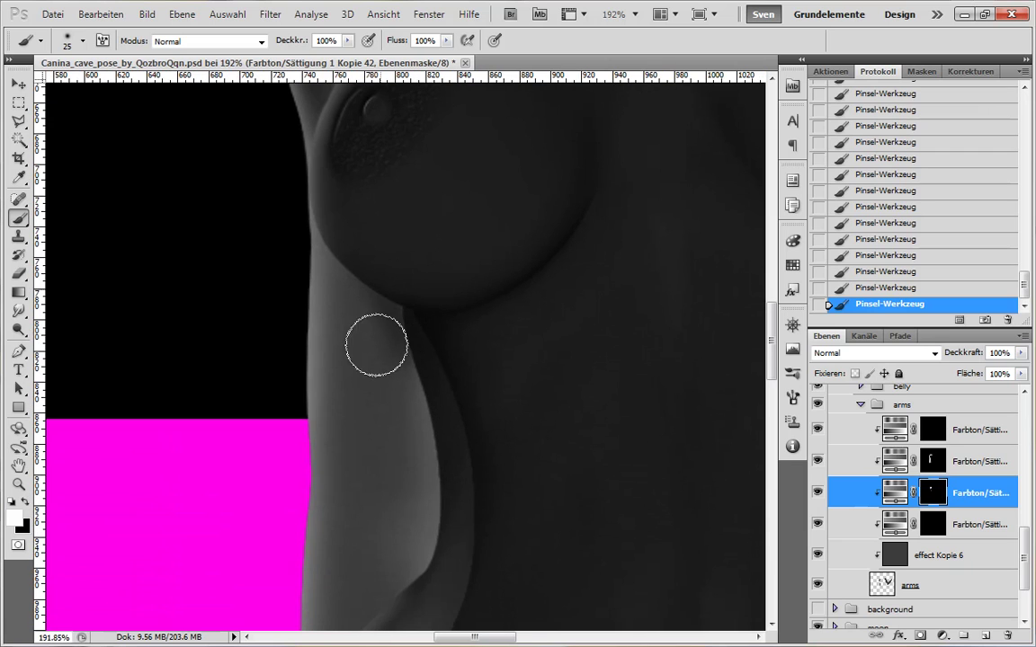
key("bracketright")
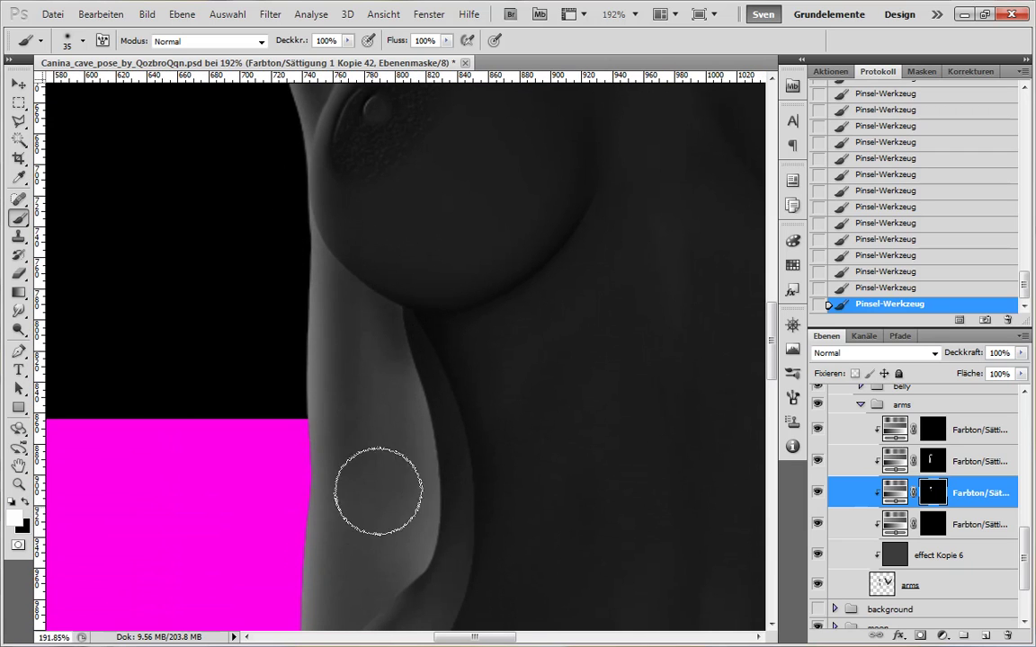
scroll(377, 490, "down", 3)
key("bracketleft")
key("bracketleft")
key("bracketleft")
key("bracketleft")
key("bracketleft")
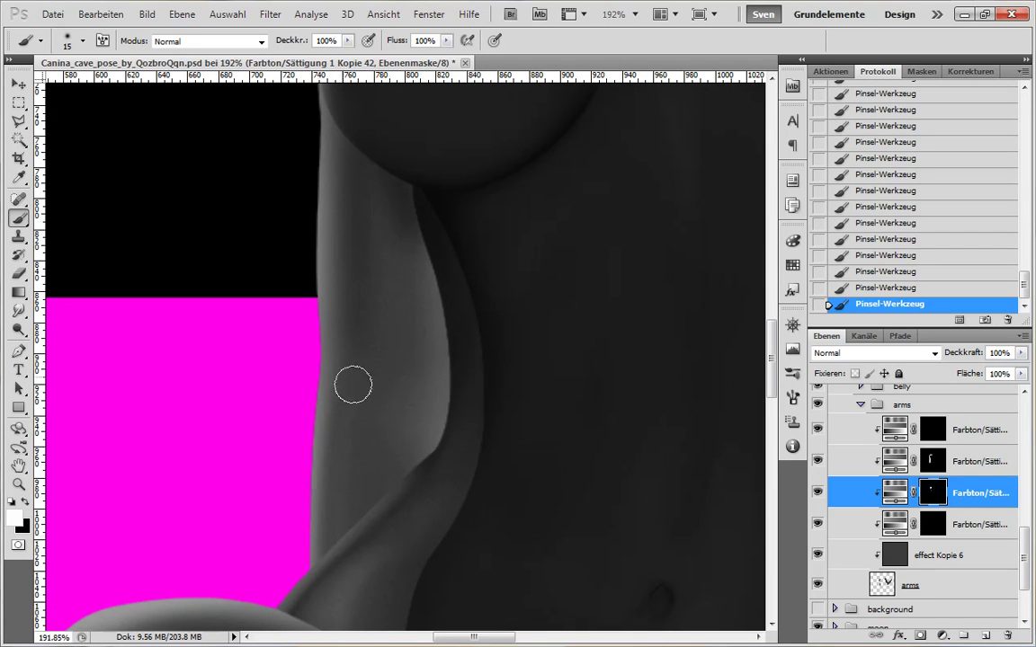
left_click_drag(337, 439, 331, 315)
left_click_drag(338, 78, 331, 214)
left_click(18, 84)
left_click_drag(63, 214, 31, 286)
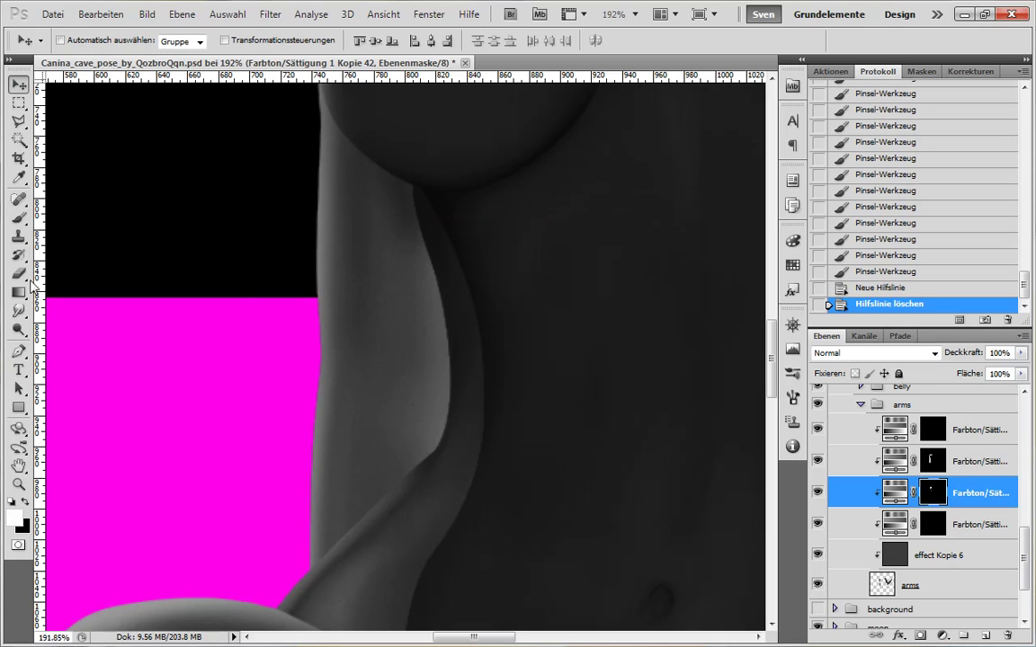
- Return to the Brush tool and hide the rulers around the canvas
left_click(19, 219)
left_click(580, 15)
left_click(580, 20)
left_click(580, 16)
left_click(567, 67)
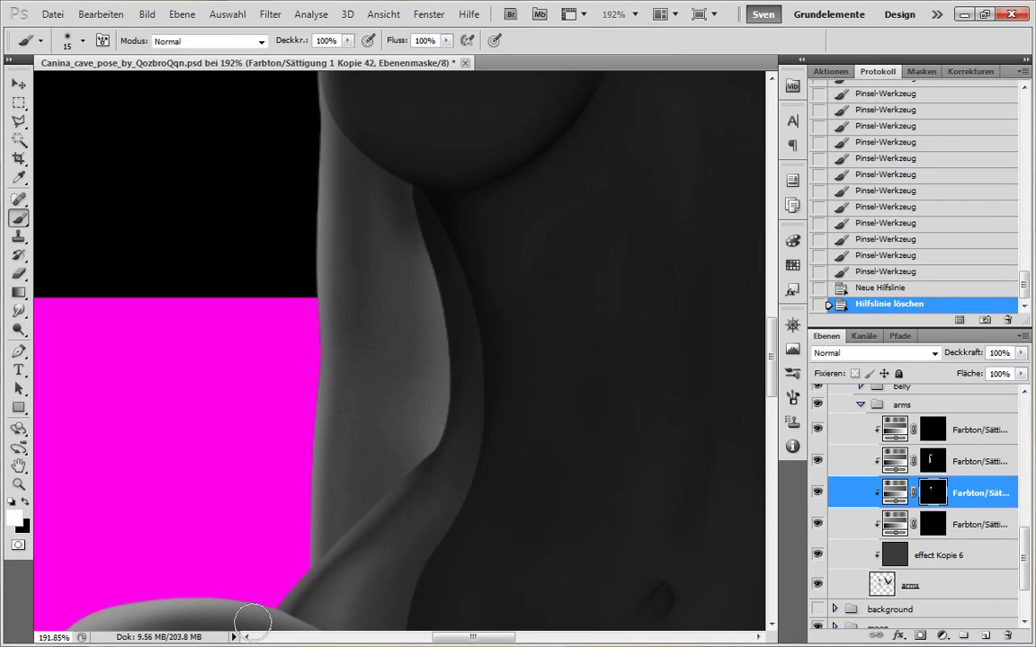
- Build up soft shading down the middle of the arm on the Kopie 42 mask with white brushes from 15 to 60 px
left_click(342, 378)
key("bracketright")
key("bracketright")
key("bracketright")
key("bracketright")
key("bracketright")
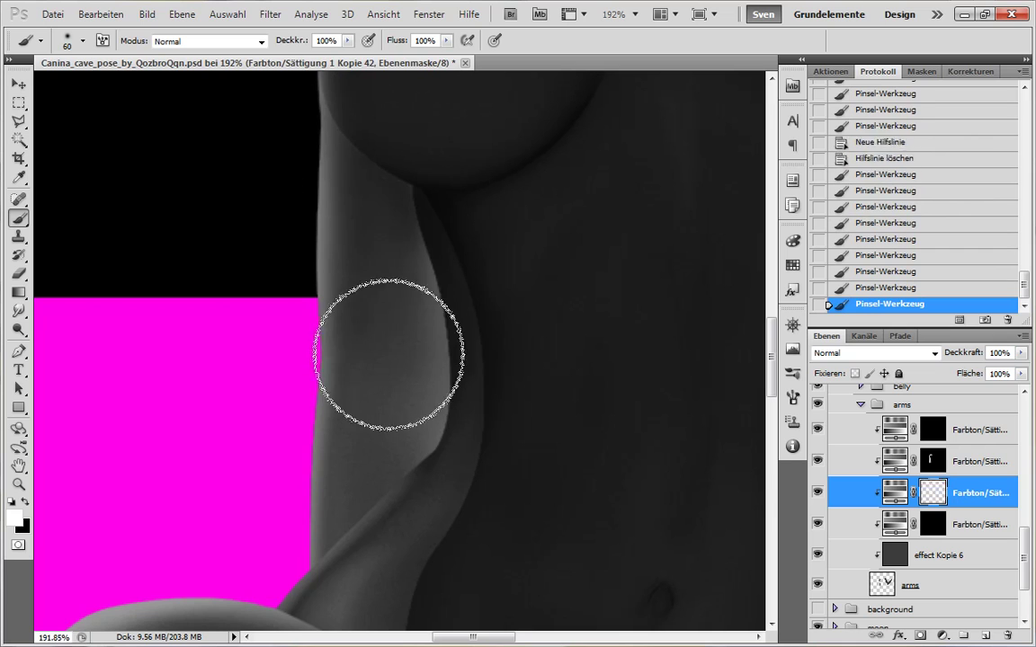
- Refine the arm's shading above the elbow on the Kopie 42 mask with 60 px black and 30 px white brushes
key("x")
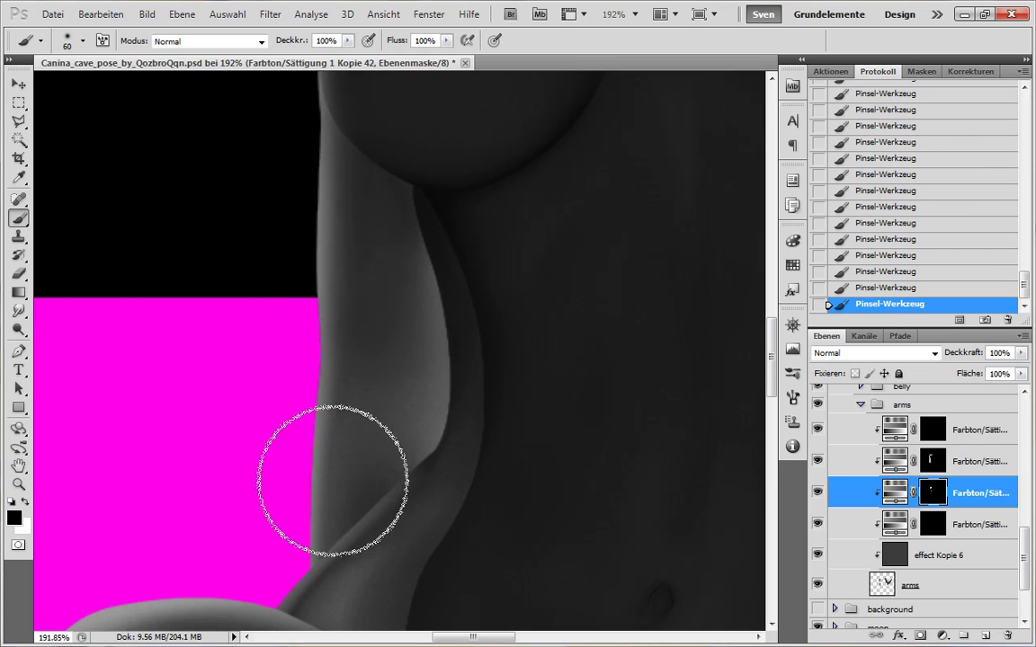
key("bracketleft")
key("bracketleft")
key("bracketleft")
key("x")
mouse_move(357, 194)
left_mouse_down()
mouse_move(321, 350)
mouse_move(389, 352)
left_mouse_up()
mouse_move(389, 352)
left_mouse_down()
mouse_move(338, 291)
mouse_move(387, 349)
left_mouse_up()
left_click_drag(391, 353, 418, 240)
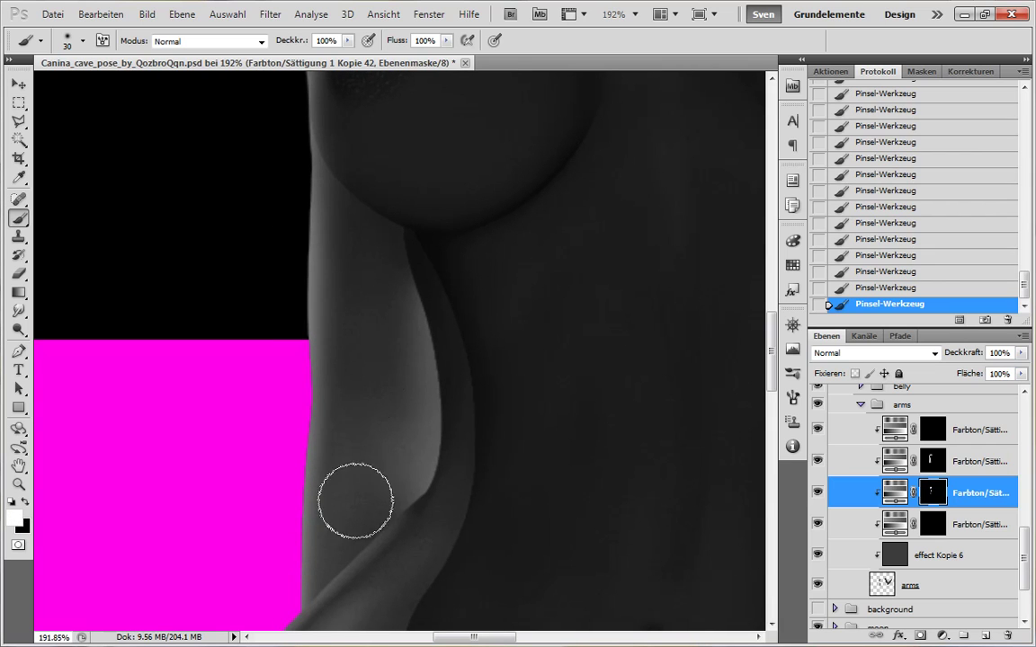
- Balance light and dark along the arm's inner side on the Kopie 42 mask with a 30 px brush in black and white
left_click_drag(504, 493, 506, 454)
key("x")
key("x")
key("x")
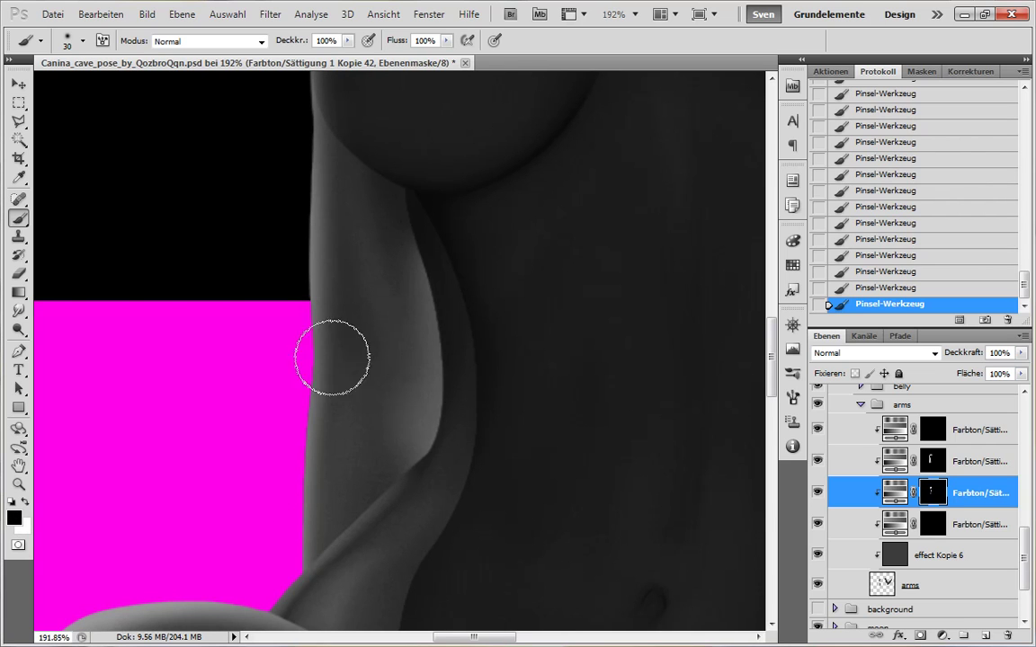
key("x")
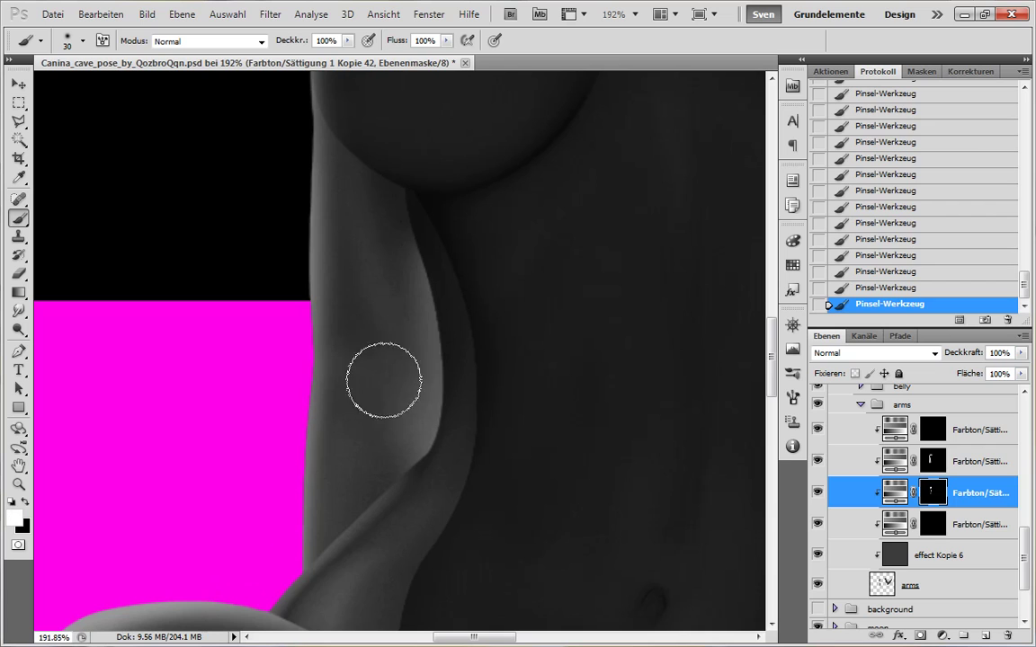
key("x")
key("alt+bracketright")
key("alt+bracketleft")
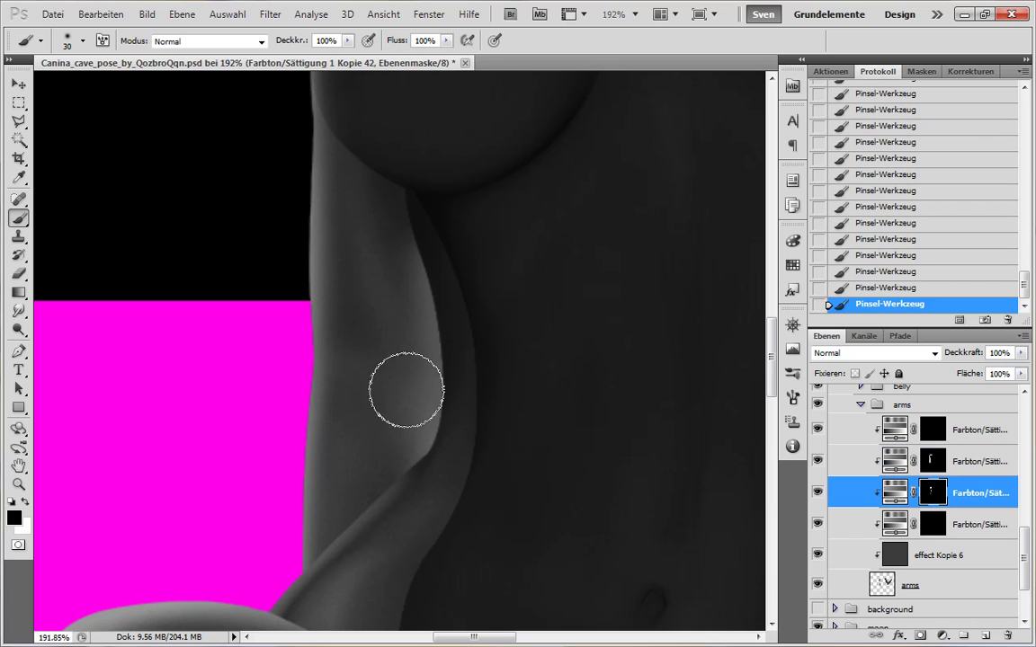
- Duplicate the lowest Farbton/Sättigung layer of the arms group directly above effect Kopie 6, rename it details, and target its mask
key("ctrl+0")
left_click_drag(364, 320, 451, 483)
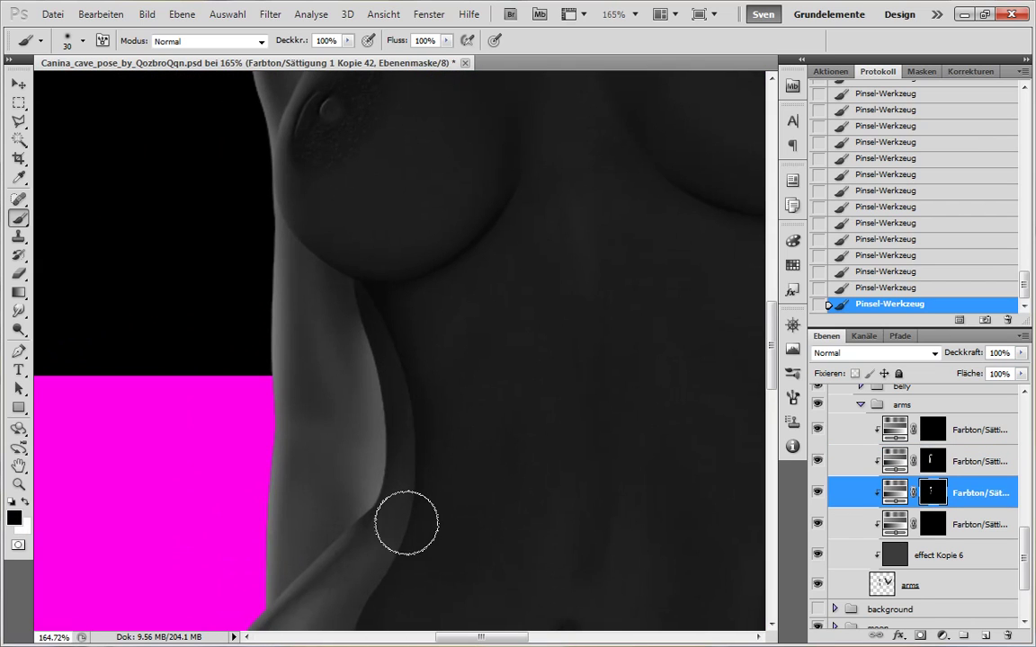
left_click_drag(978, 526, 950, 545)
double_click(967, 553)
type("details")
key("Return")
left_click(933, 556)
- Paint thin muscle and fold lines down the arm on the details mask with a 5 px brush
key("bracketleft")
key("bracketleft")
key("bracketleft")
key("bracketleft")
key("bracketleft")
key("bracketleft")
key("bracketleft")
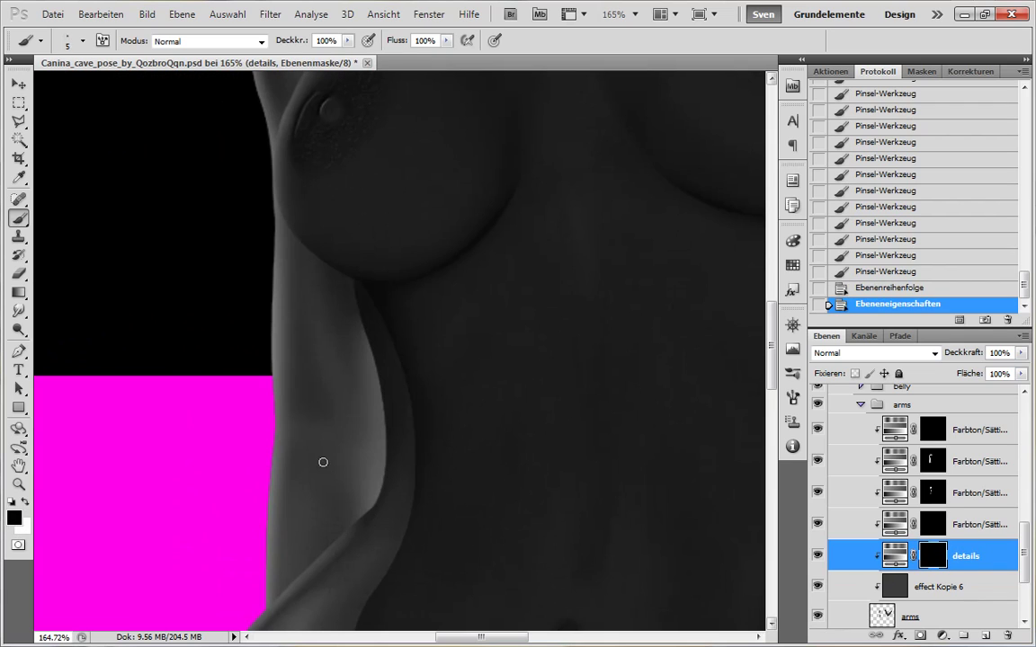
left_click_drag(351, 561, 339, 522)
left_click_drag(332, 485, 324, 439)
left_click_drag(329, 435, 321, 378)
left_click_drag(315, 347, 309, 310)
mouse_move(302, 284)
left_mouse_down()
mouse_move(296, 256)
mouse_move(301, 292)
left_mouse_up()
- Refine the fine arm lines with a 3 px brush, alternating between the Kopie 42, Kopie 41 and details masks
key("alt+bracketright")
key("alt+bracketright")
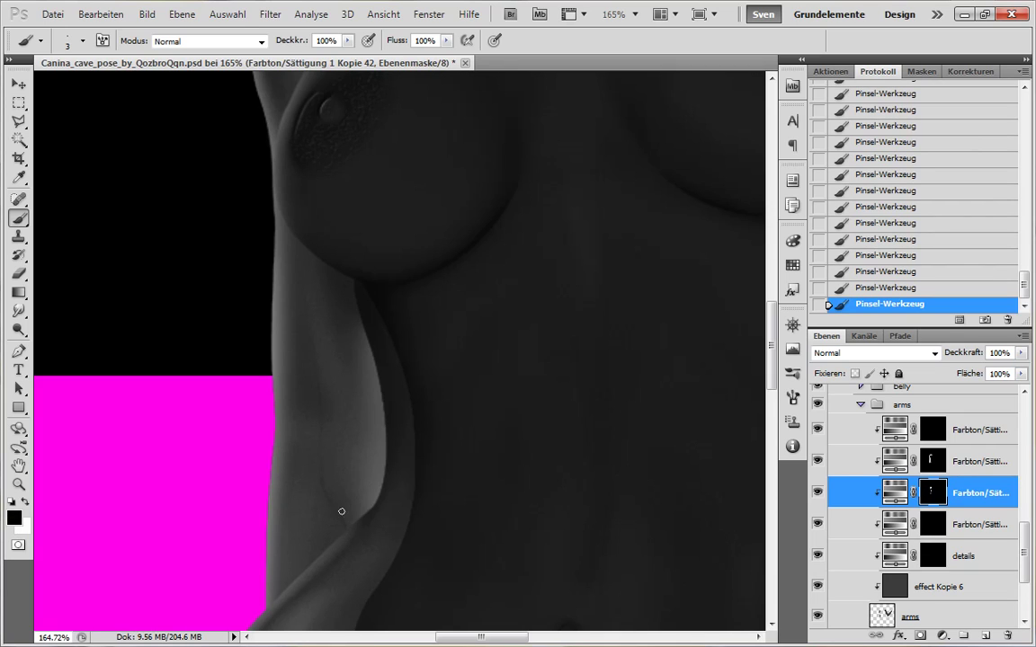
key("alt+bracketleft")
key("alt+bracketleft")
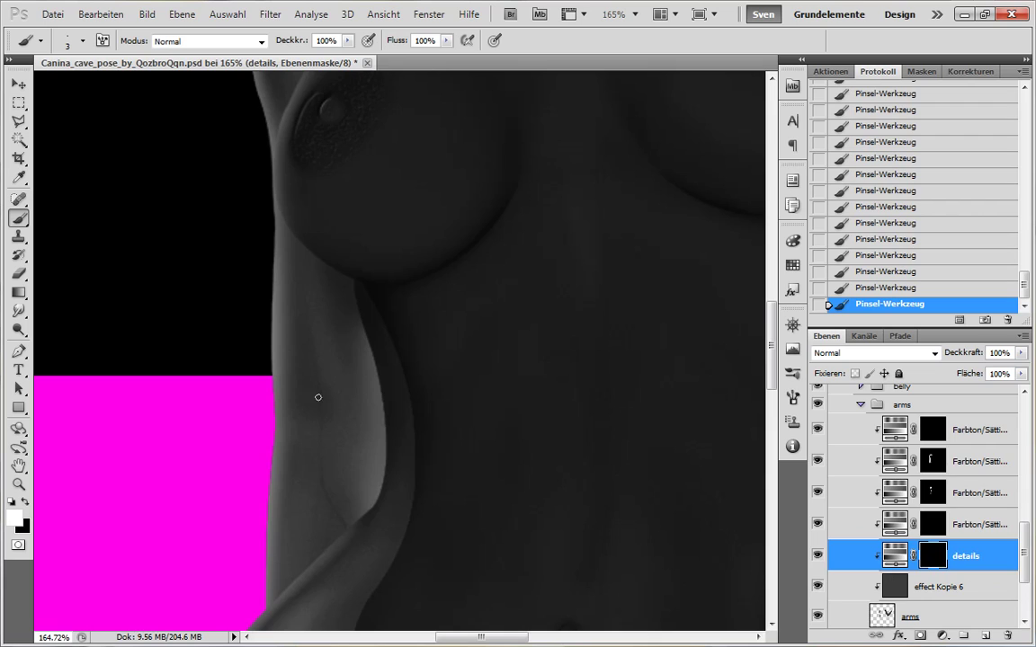
key("alt+bracketright")
key("alt+bracketright")
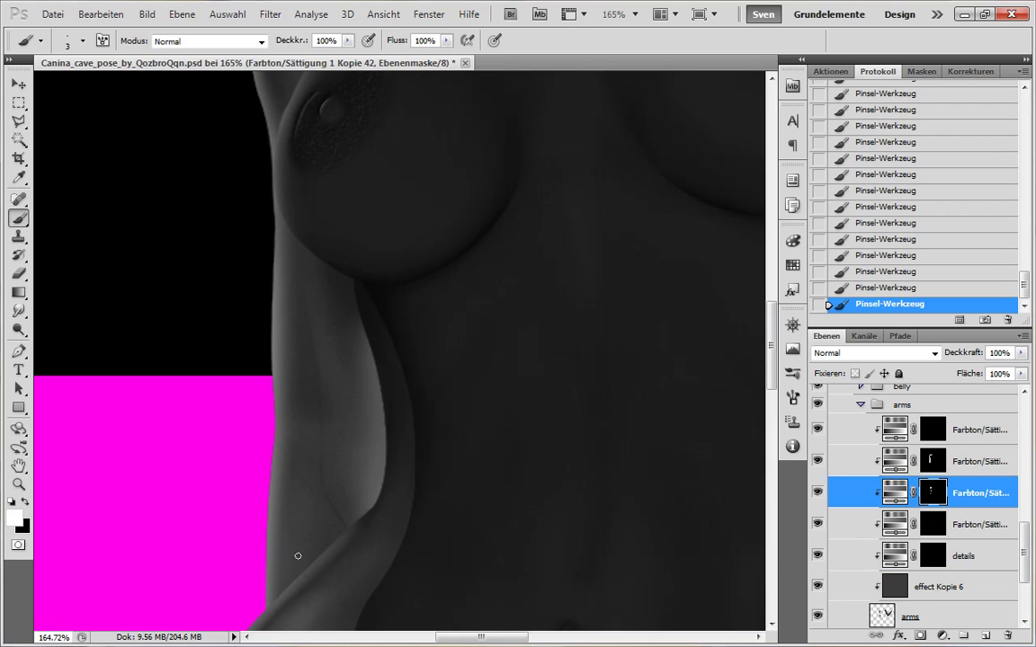
key("alt+bracketright")
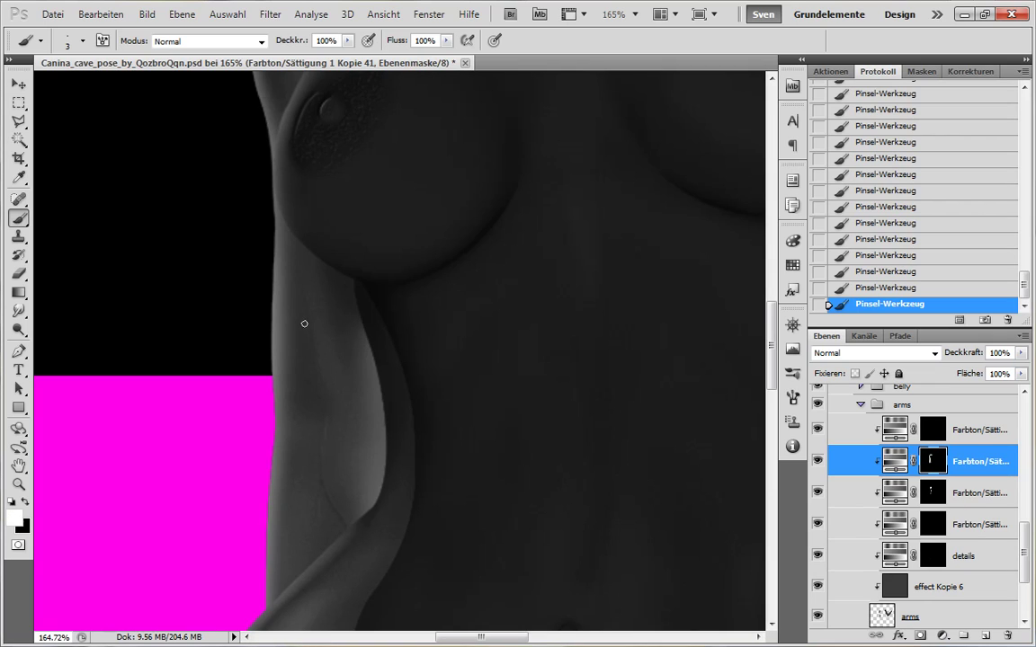
key("alt+bracketleft")
key("alt+bracketleft")
key("alt+bracketleft")
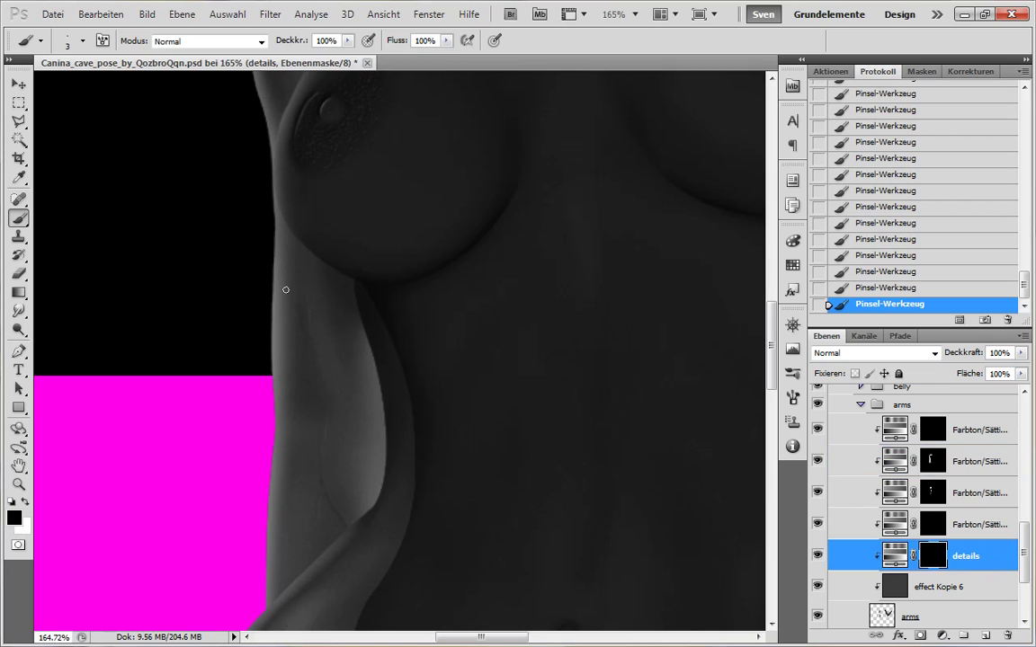
- Touch up the arm beneath the chest on the Kopie 43 mask with a 5 px brush and undo the last stroke
key("alt+bracketright")
key("bracketright")
key("bracketright")
key("alt+bracketright")
left_click_drag(298, 328, 294, 292)
key("ctrl+z")
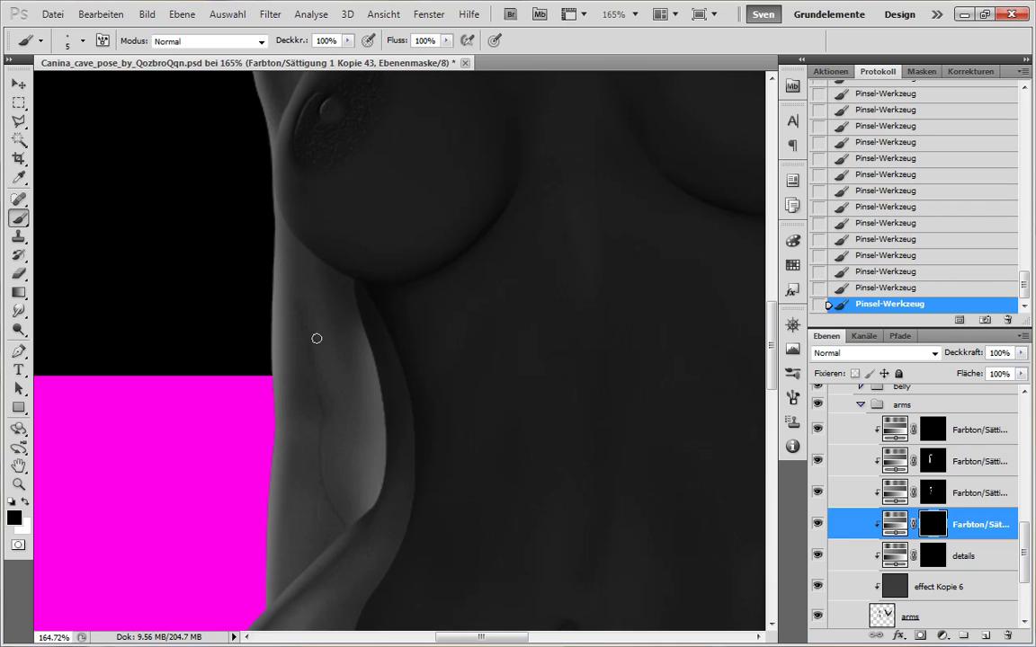
- Examine the arm's new details and shading against the whole torso at several zoom levels
scroll(521, 522, "down", 5)
scroll(521, 522, "up", 4)
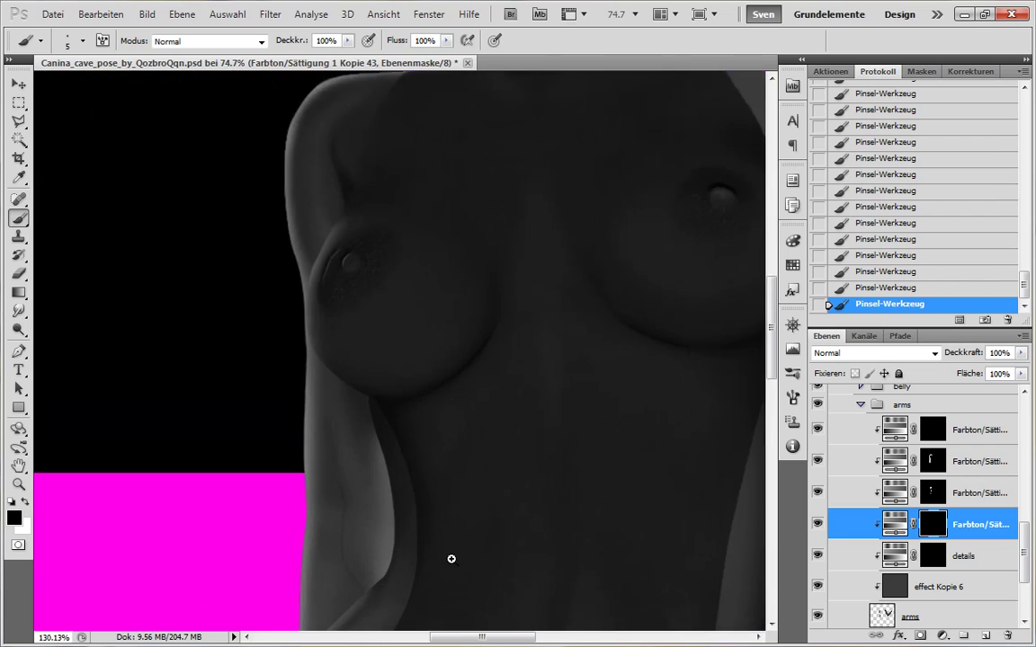
key("ctrl+1")
left_click_drag(461, 543, 482, 502)
key("alt+bracketleft")
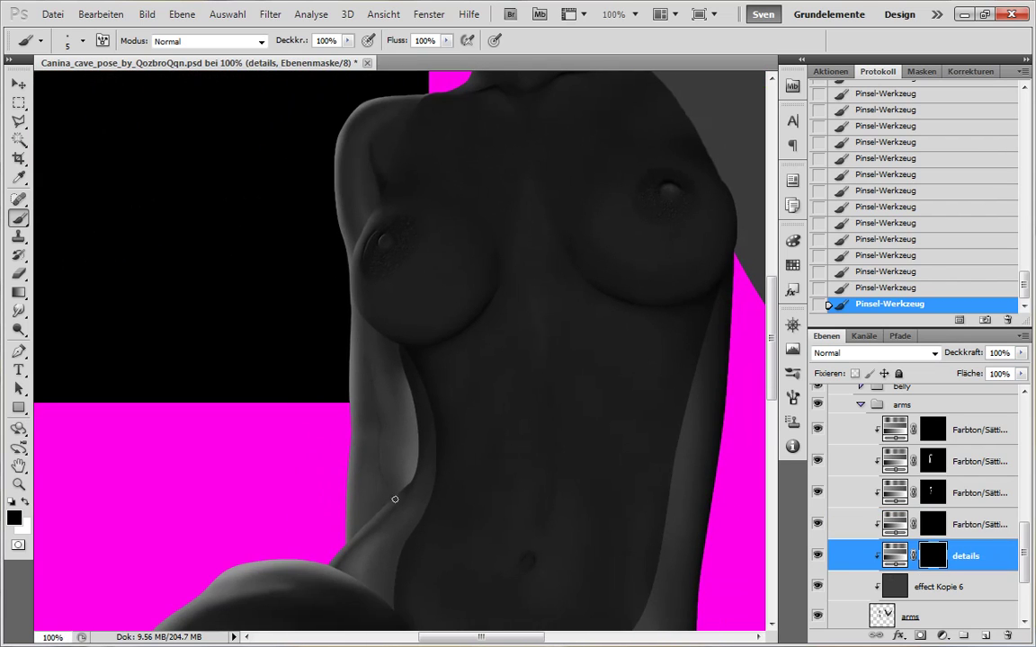
key("alt+bracketright")
key("alt+bracketright")
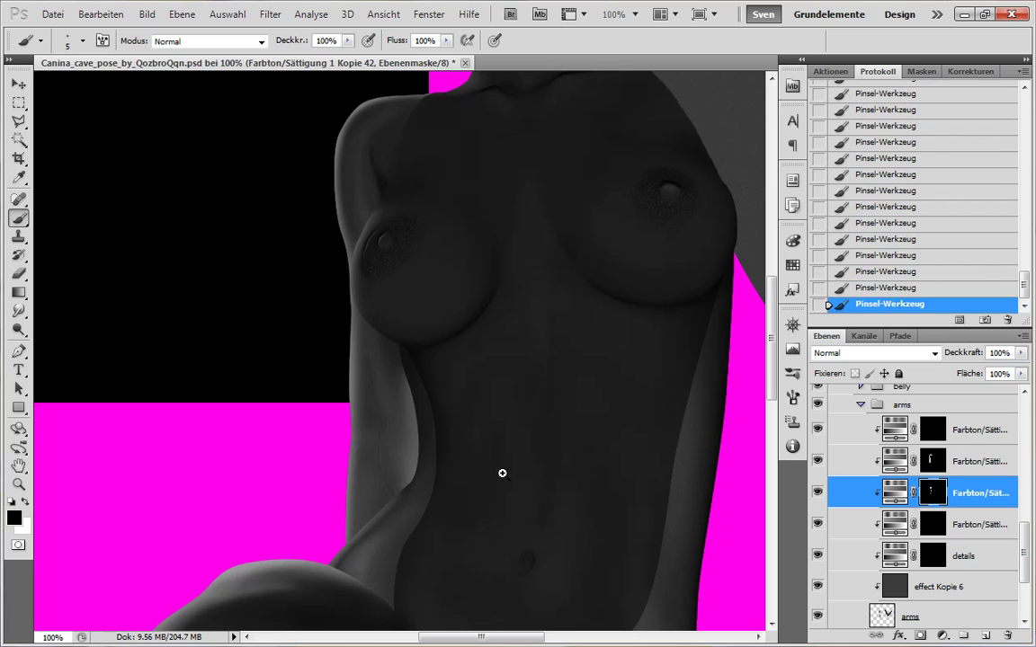
scroll(468, 430, "up", 2)
key("x")
scroll(389, 351, "up", 5)
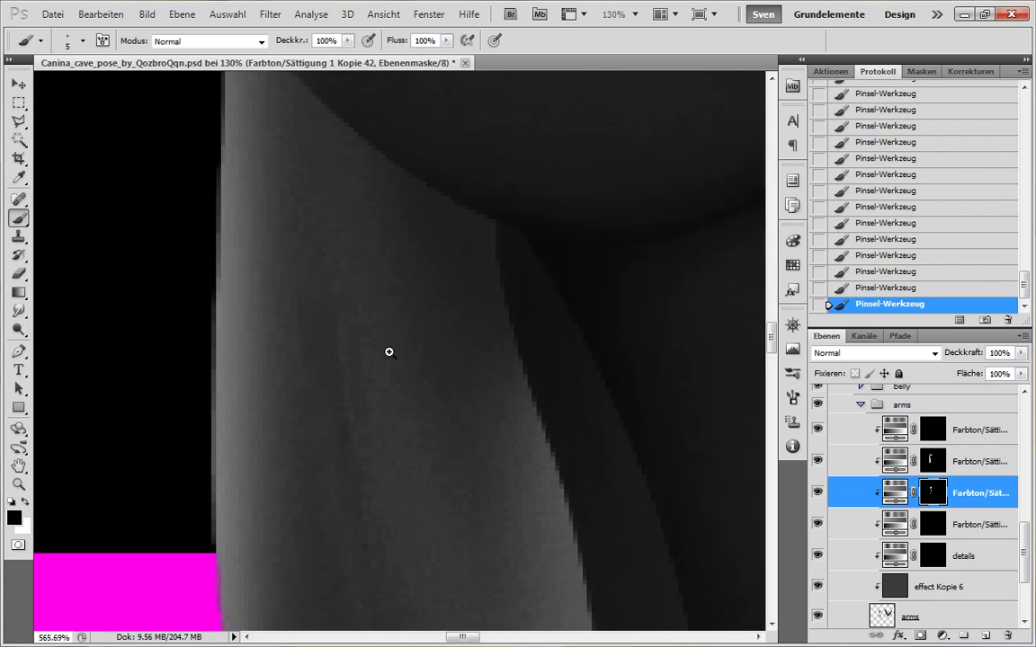
scroll(304, 357, "down", 4)
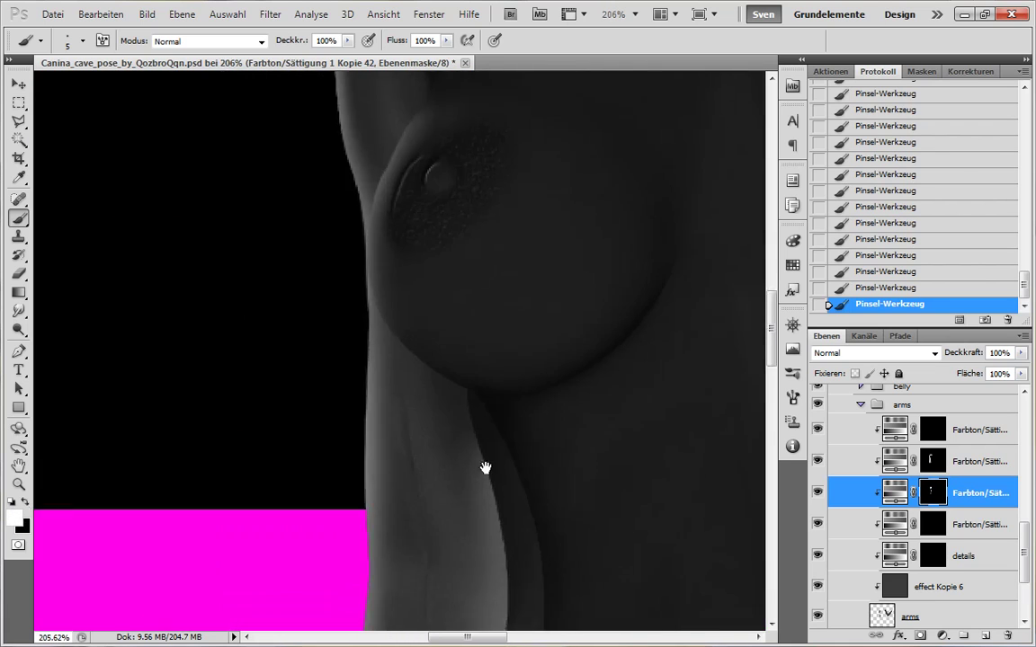
scroll(348, 356, "down", 3)
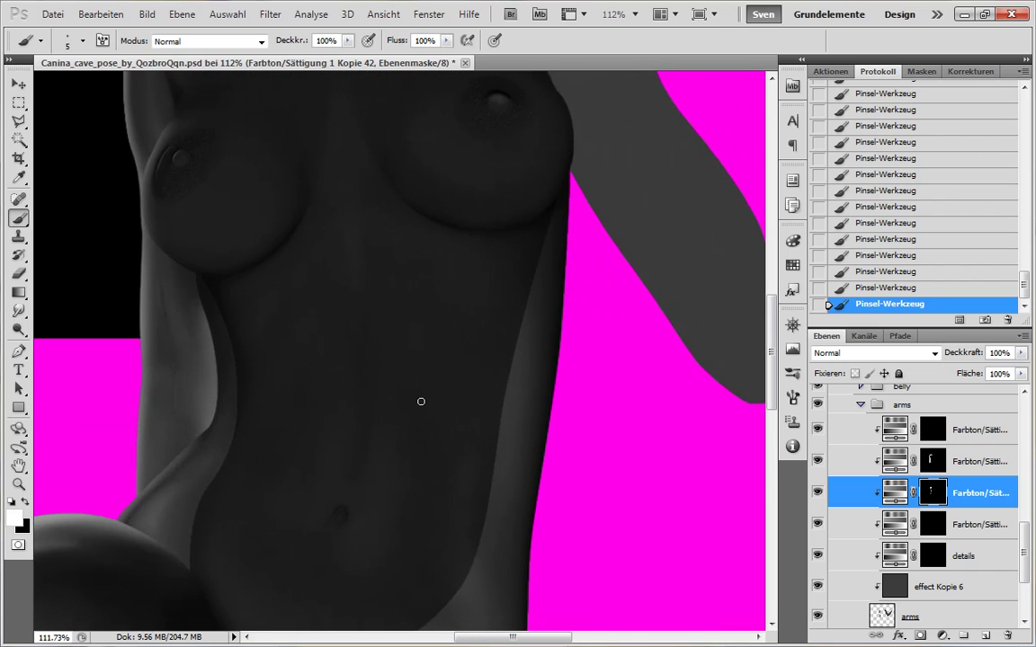
left_click_drag(528, 280, 539, 369)
left_click_drag(476, 485, 561, 406)
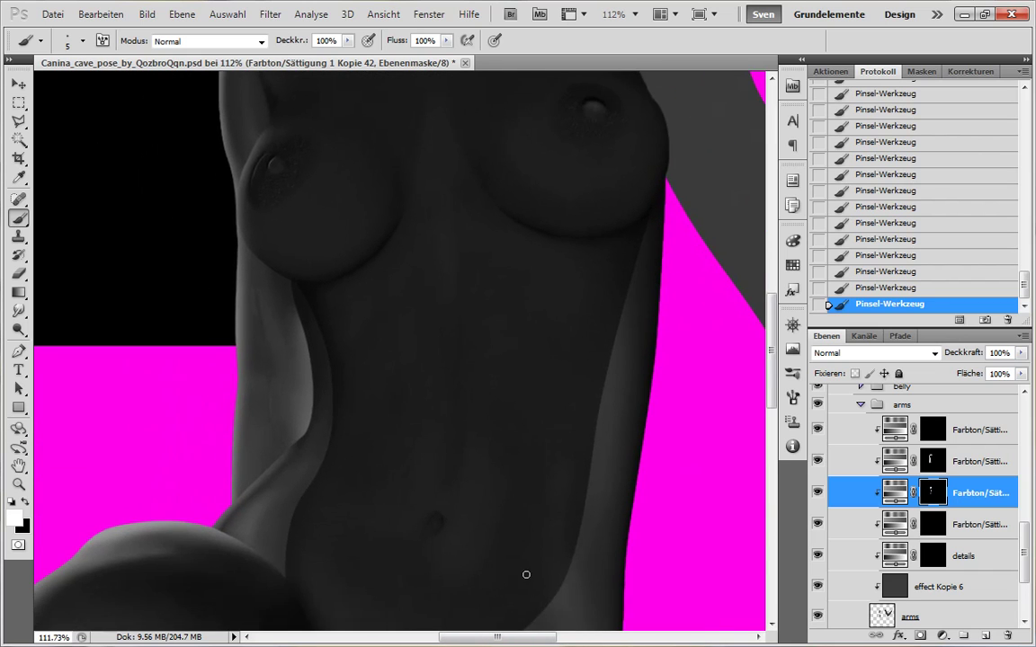
- Shade the arm beside the waist on the Kopie 43 mask with 35 px and 20 px white brushes
left_click(978, 524)
key("]")
key("]")
key("]")
key("]")
key("]")
key("]")
scroll(278, 476, "up", 3)
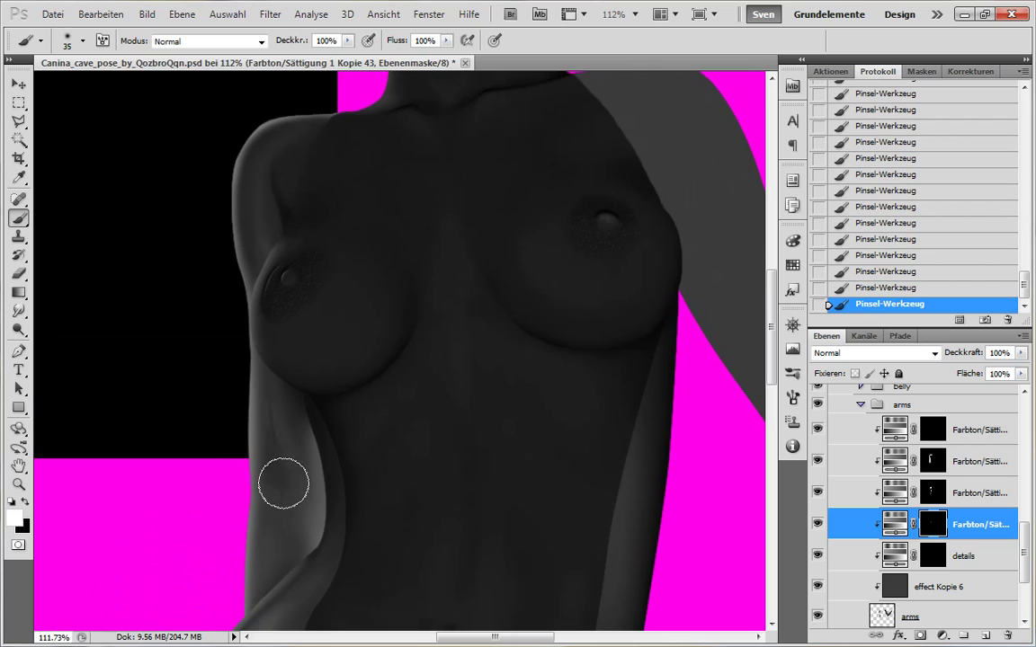
scroll(431, 340, "down", 2)
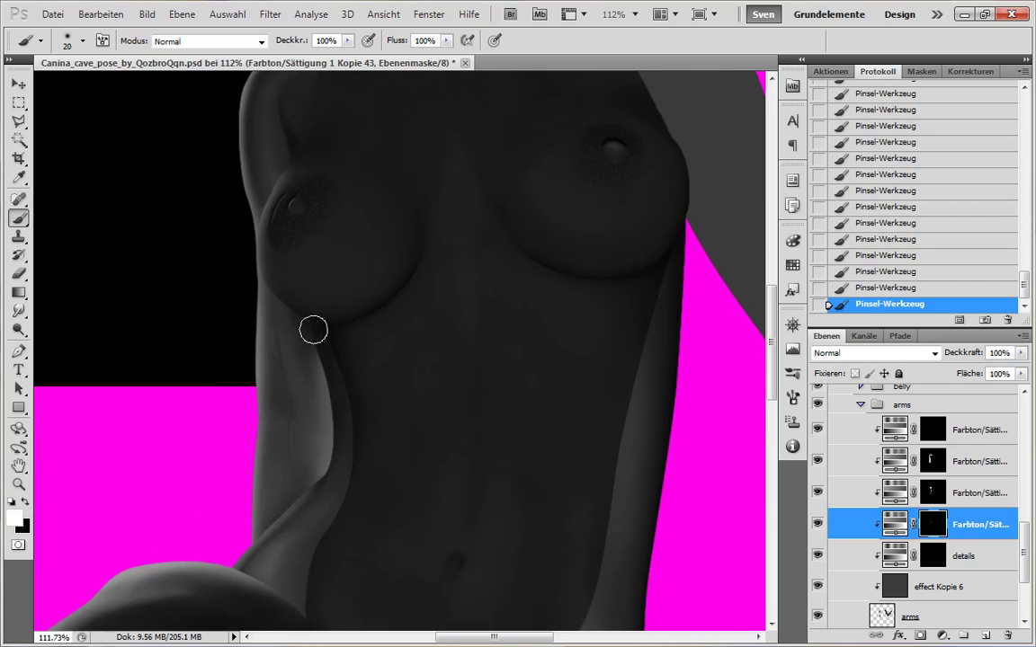
- Soften the arm's outer shading on the Kopie 42 mask with 35 px and 9 px brushes in black and white
scroll(430, 437, "down", 3)
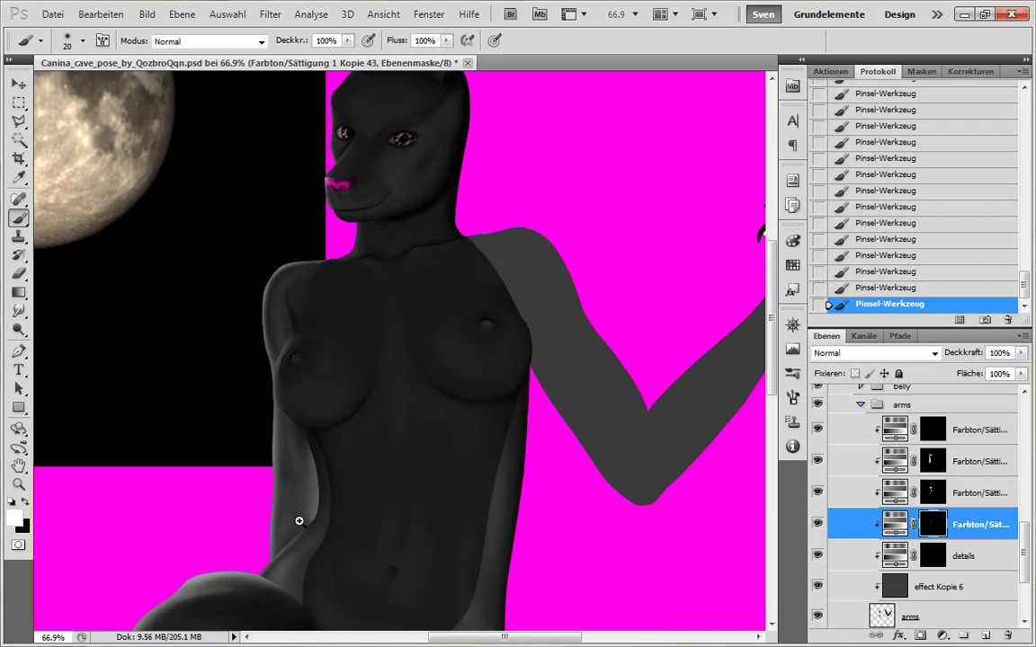
left_click_drag(299, 522, 449, 483)
left_click(976, 493)
key("bracketright")
key("bracketright")
key("bracketright")
left_click_drag(233, 303, 191, 257)
mouse_move(420, 419)
left_mouse_down()
mouse_move(310, 423)
mouse_move(387, 409)
left_mouse_up()
key("x")
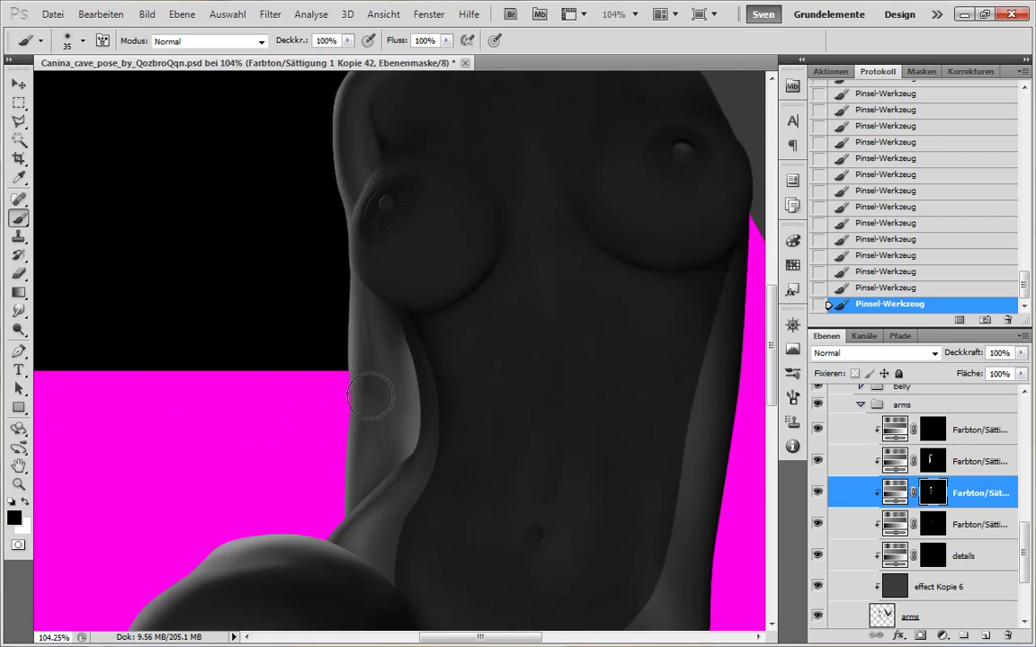
key("x")
key("bracketleft")
key("bracketleft")
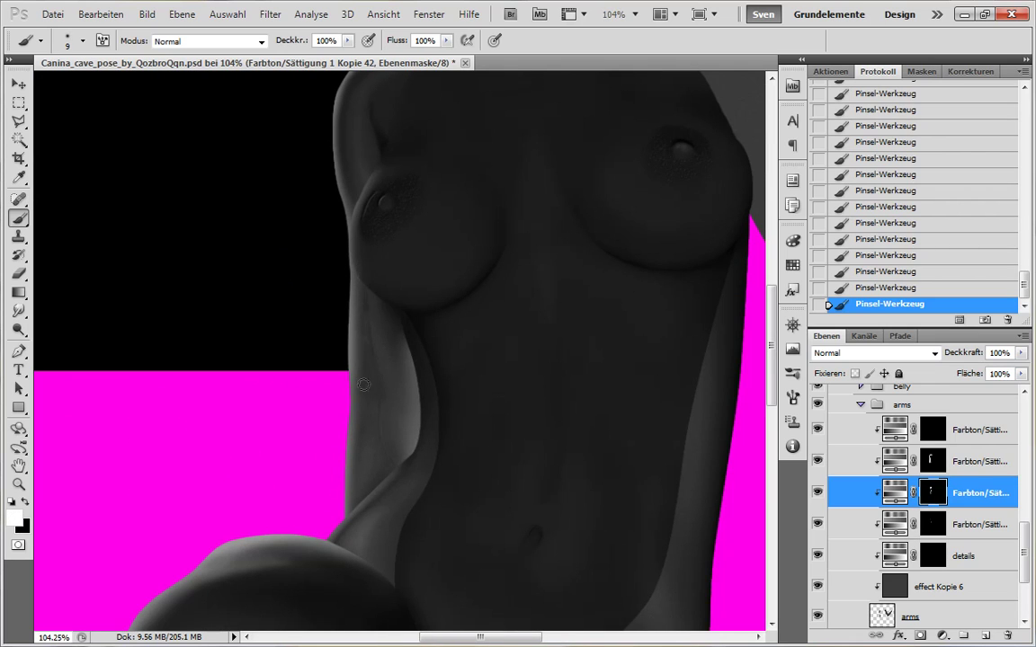
- Step back to an earlier history state and rework the arm's outer edge on the Kopie 41 mask with a 15 px brush
left_click(904, 255)
left_click_drag(363, 289, 362, 280)
key("alt+bracketright")
key("x")
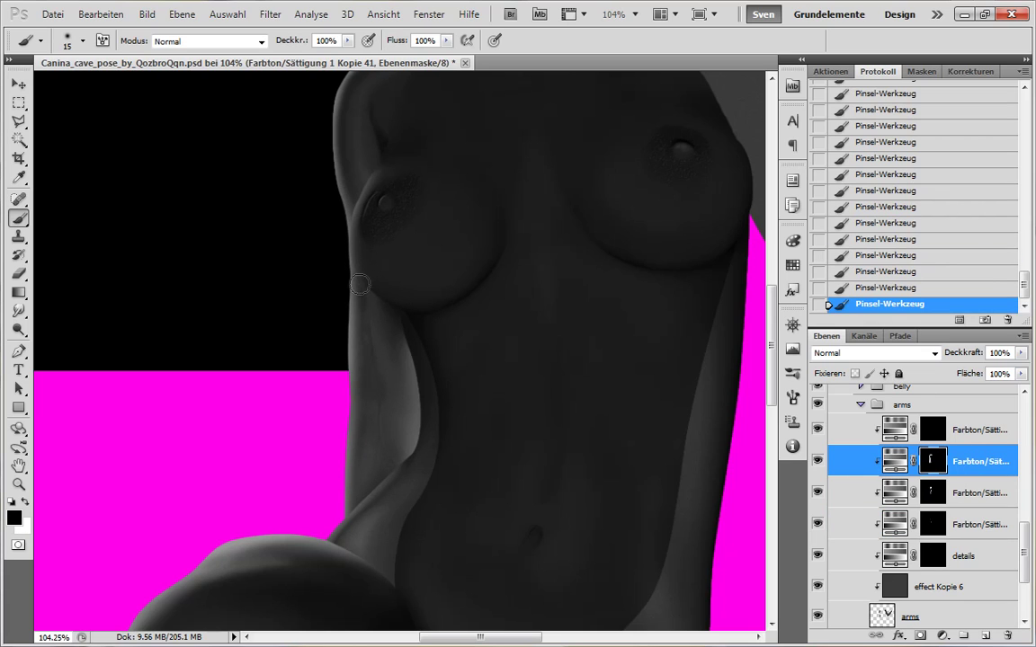
left_click_drag(353, 258, 343, 203)
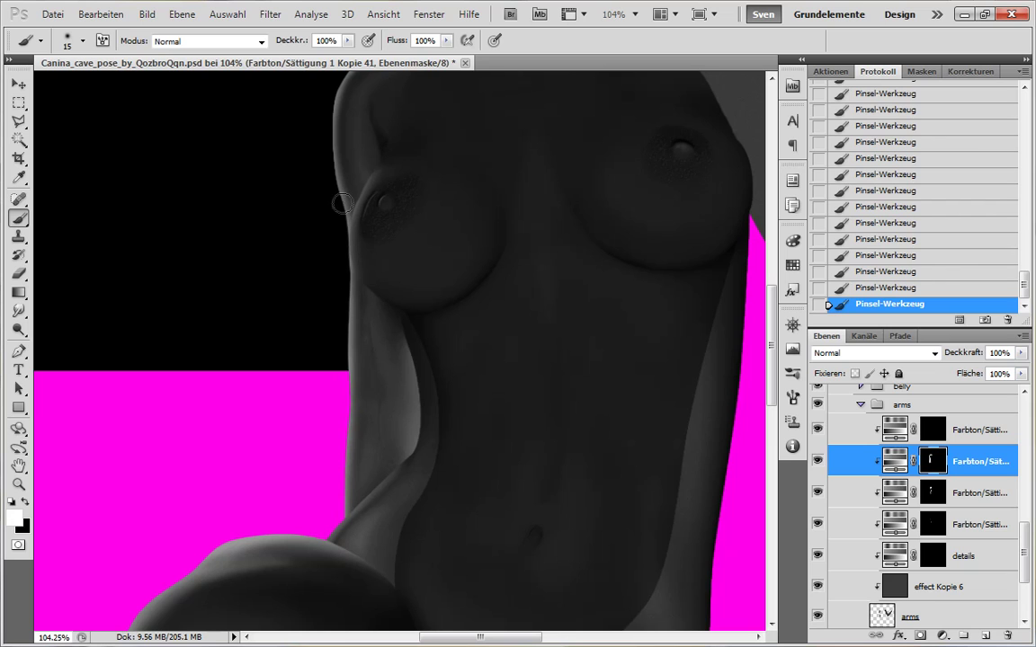
left_click_drag(341, 441, 316, 467)
left_click_drag(395, 379, 356, 461)
- Touch up the shading where the shoulder meets the chest on the chest group's Kopie 25 mask with a 15 px brush
scroll(354, 118, "up", 8)
left_click_drag(461, 324, 412, 378)
left_click_drag(1024, 552, 1025, 473)
left_click(979, 446)
scroll(307, 316, "down", 5)
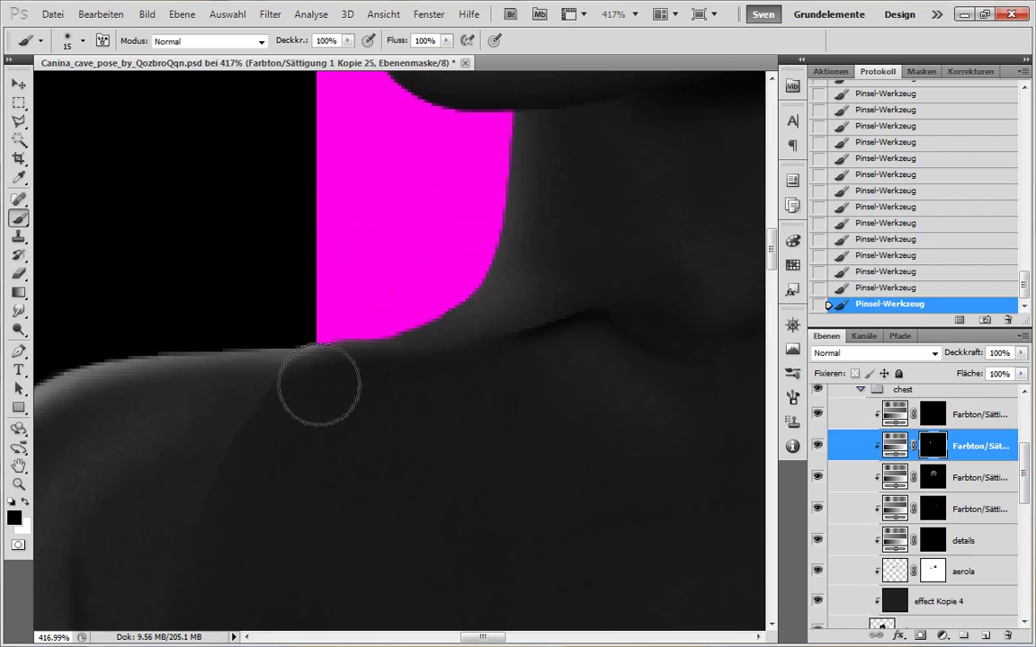
key("x")
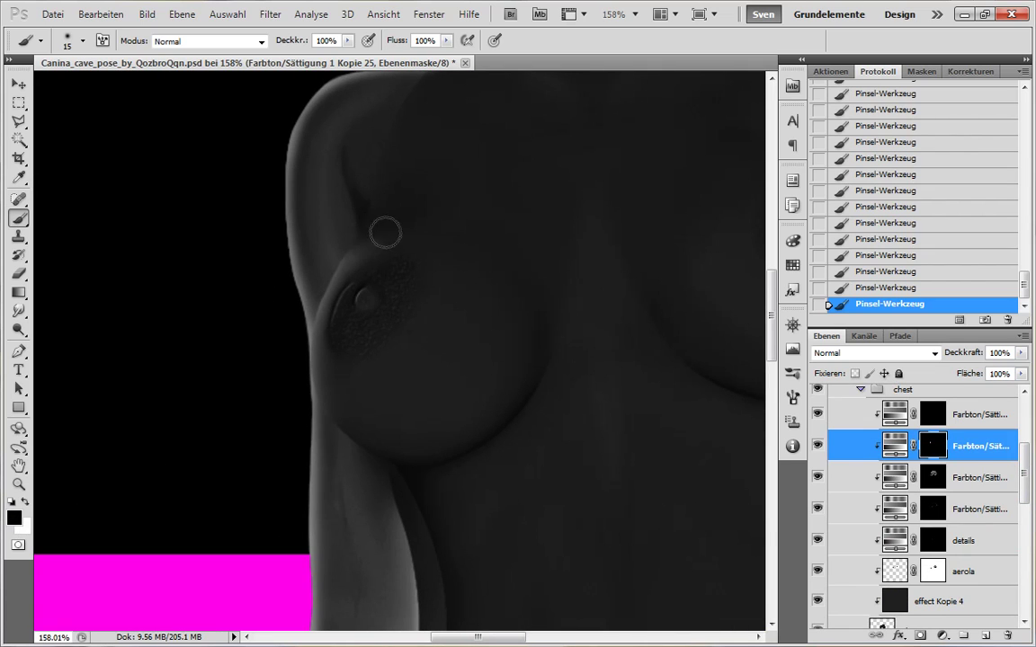
scroll(462, 439, "down", 3)
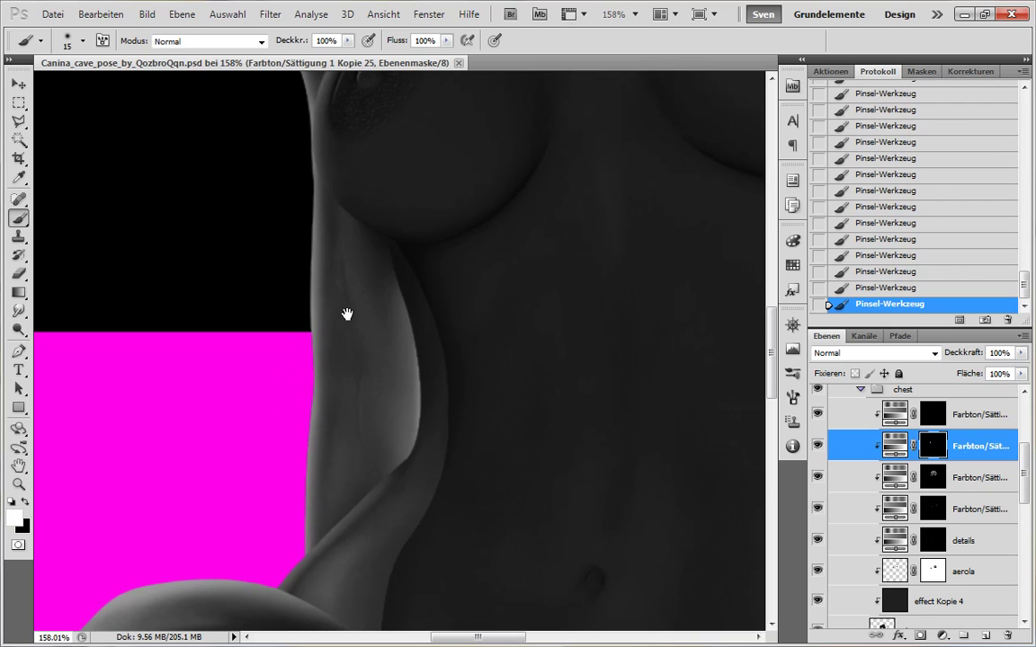
left_click_drag(438, 342, 458, 369)
right_click(457, 370)
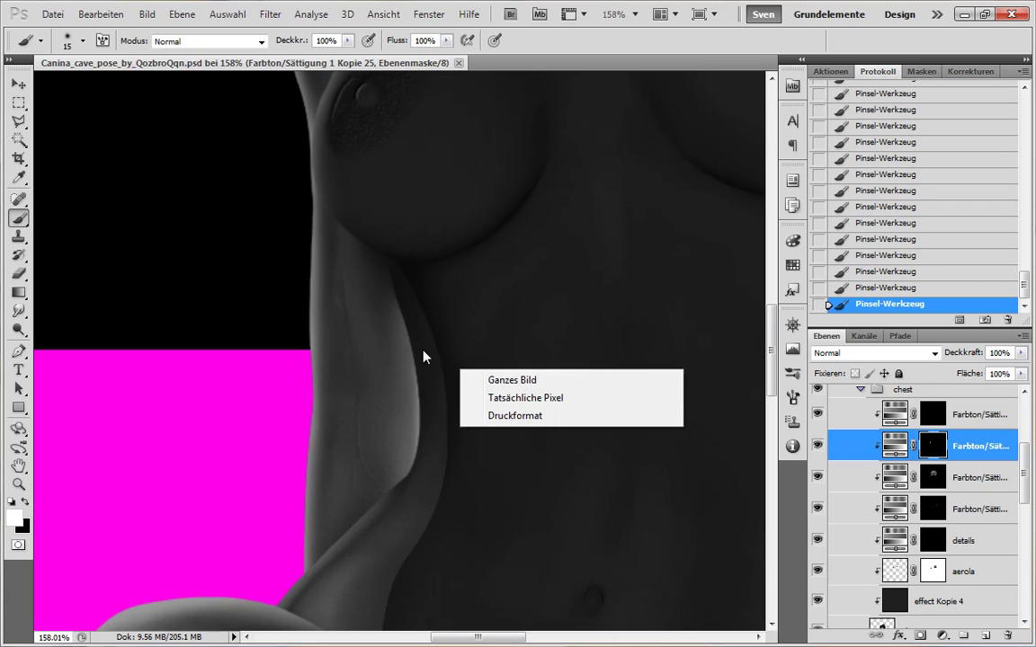
left_click_drag(491, 364, 498, 366)
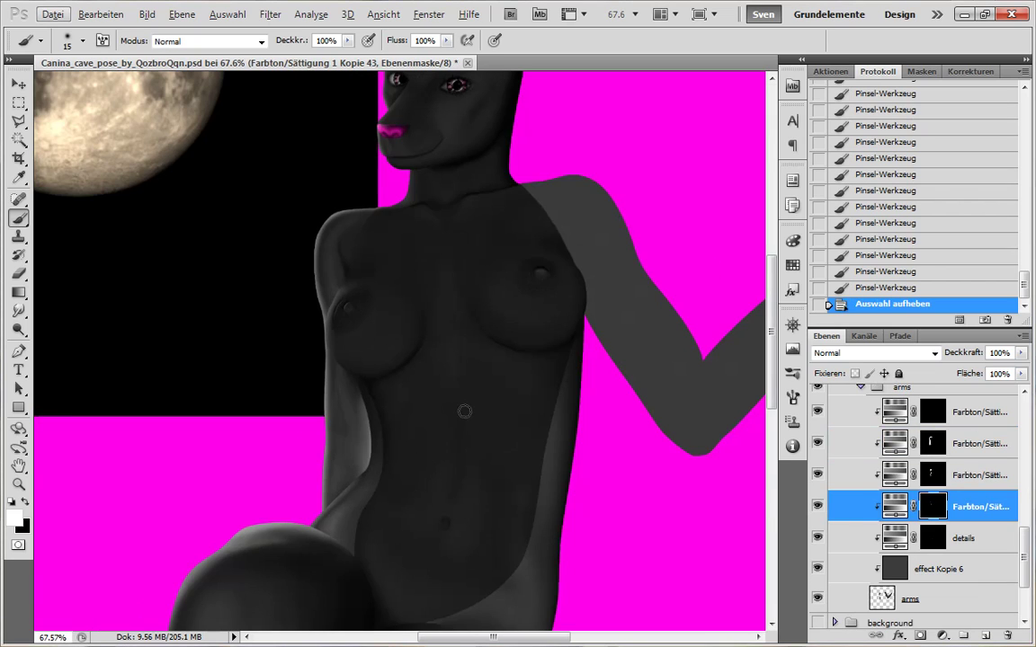
- Show the line art over the other, still unshaded arm and target the Kopie 42 mask in the arms group
left_click_drag(643, 213, 509, 316)
scroll(581, 360, "up", 5)
left_click(966, 480)
mouse_move(1024, 555)
left_mouse_down()
mouse_move(1024, 426)
mouse_move(1025, 576)
left_mouse_up()
left_click(818, 478)
left_click(900, 479)
left_click(933, 488)
- Darken the arm along the chest outline on the Kopie 42 mask with a white brush starting at 20 px
scroll(428, 383, "up", 5)
key("bracketright")
key("bracketright")
key("bracketright")
key("bracketright")
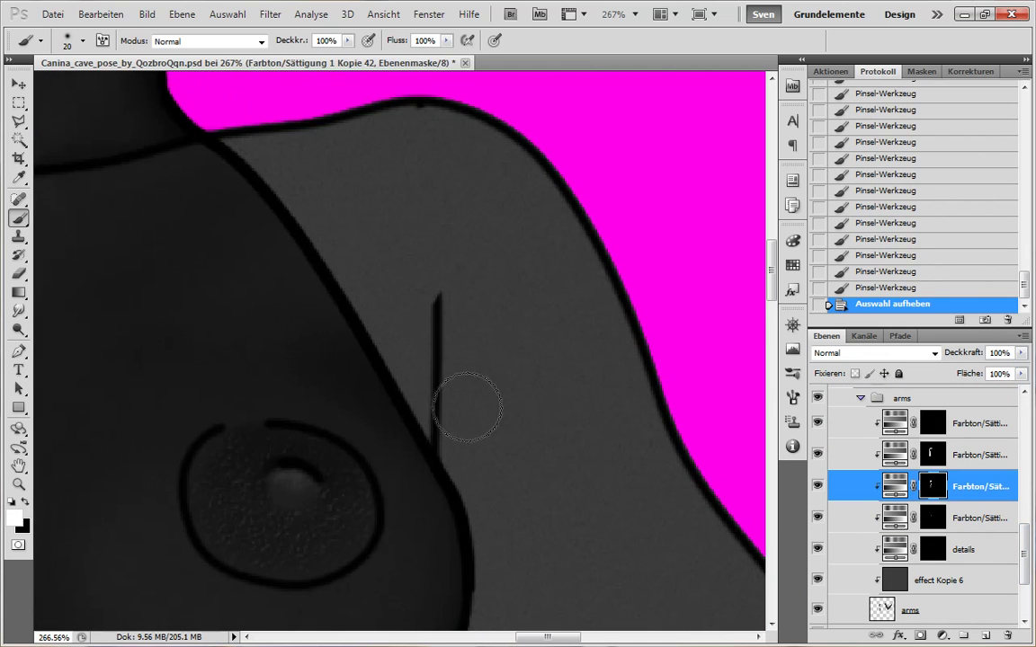
left_click_drag(247, 219, 383, 453)
key("bracketright")
key("bracketright")
mouse_move(361, 356)
left_mouse_down()
mouse_move(429, 344)
mouse_move(419, 351)
mouse_move(418, 318)
left_mouse_up()
- Shade around the armpit line and the front of the shoulder on the Kopie 42 mask with 30 px and 40 px white brushes
key("bracketleft")
key("bracketleft")
key("bracketleft")
key("bracketleft")
key("bracketleft")
left_click_drag(403, 367, 405, 326)
mouse_move(404, 326)
left_mouse_down()
mouse_move(383, 410)
mouse_move(414, 397)
mouse_move(421, 339)
left_mouse_up()
key("bracketright")
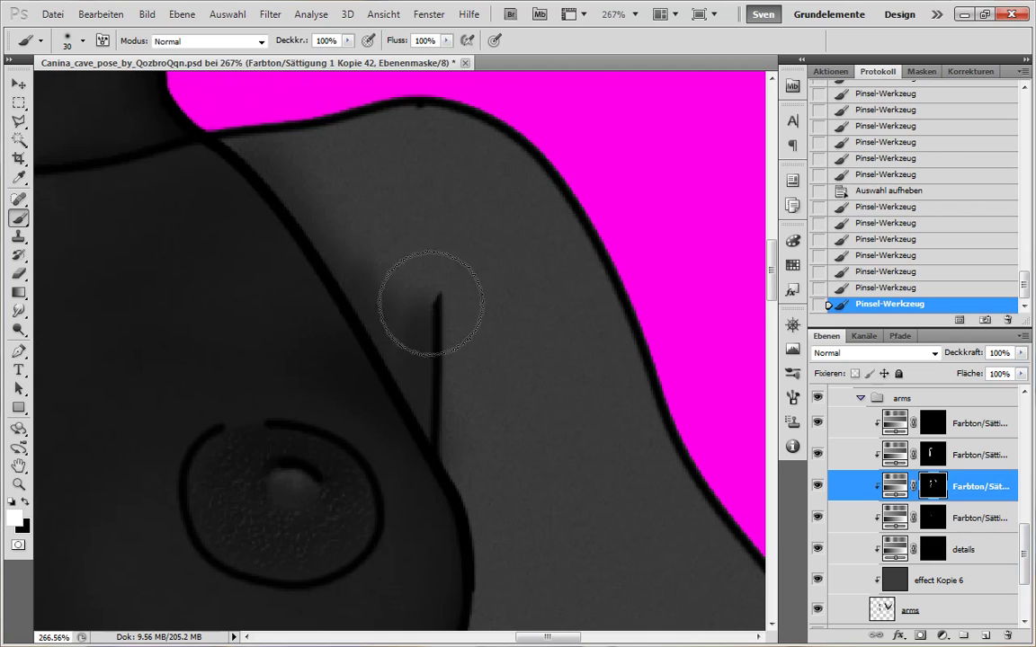
key("bracketright")
mouse_move(390, 271)
left_mouse_down()
mouse_move(341, 243)
mouse_move(370, 433)
mouse_move(440, 398)
mouse_move(430, 411)
mouse_move(317, 224)
mouse_move(324, 186)
mouse_move(247, 143)
mouse_move(201, 158)
mouse_move(369, 283)
mouse_move(410, 261)
left_mouse_up()
- Extend the shading over the shoulder and down its outer edge with a 40 px brush, and hide the line art
key("x")
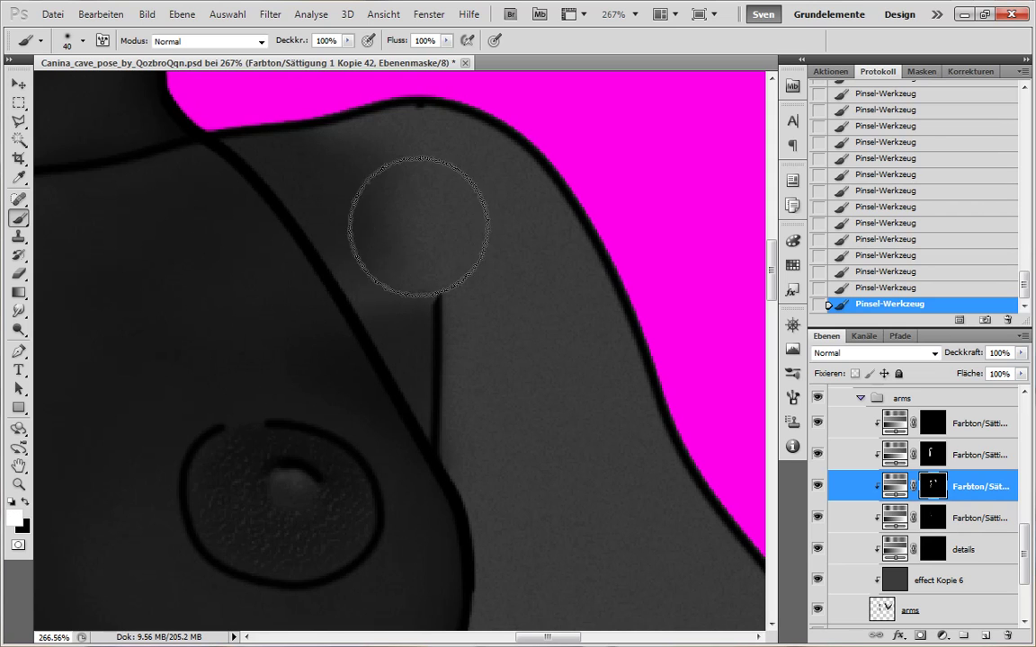
key("x")
mouse_move(458, 325)
left_mouse_down()
mouse_move(433, 238)
mouse_move(395, 230)
mouse_move(508, 254)
mouse_move(583, 217)
mouse_move(626, 282)
mouse_move(505, 143)
mouse_move(324, 177)
left_mouse_up()
key("x")
mouse_move(1024, 551)
left_mouse_down()
mouse_move(1024, 450)
mouse_move(1026, 554)
left_mouse_up()
left_click(818, 419)
key("x")
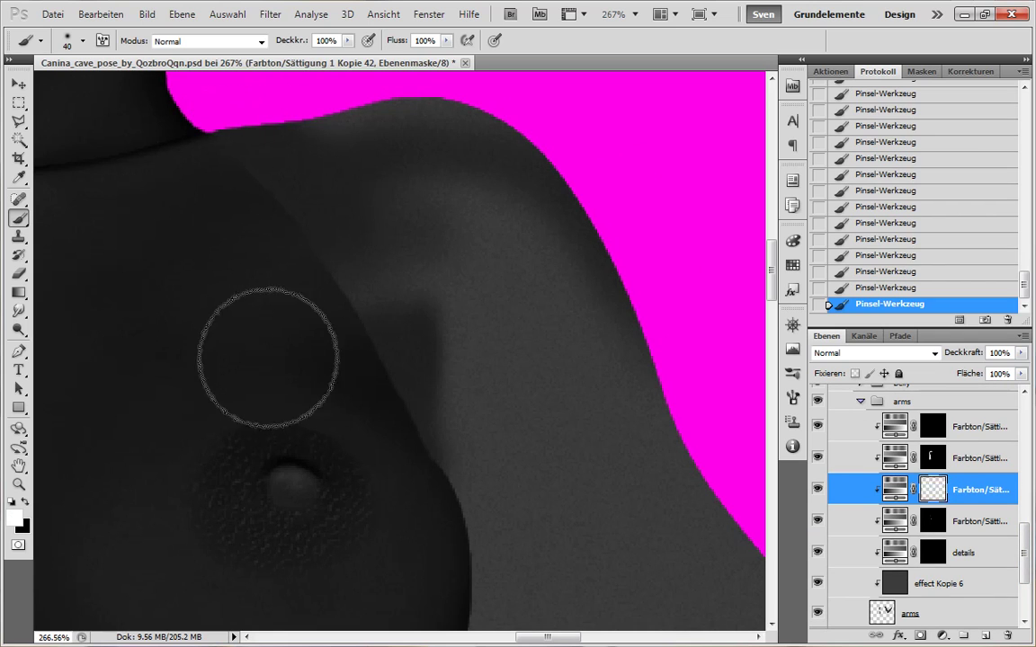
- Paint a highlight on top of the shoulder on the Kopie 41 mask with a 40 px white brush
left_click(937, 459)
left_click_drag(439, 155, 415, 246)
left_click_drag(511, 178, 374, 171)
key("x")
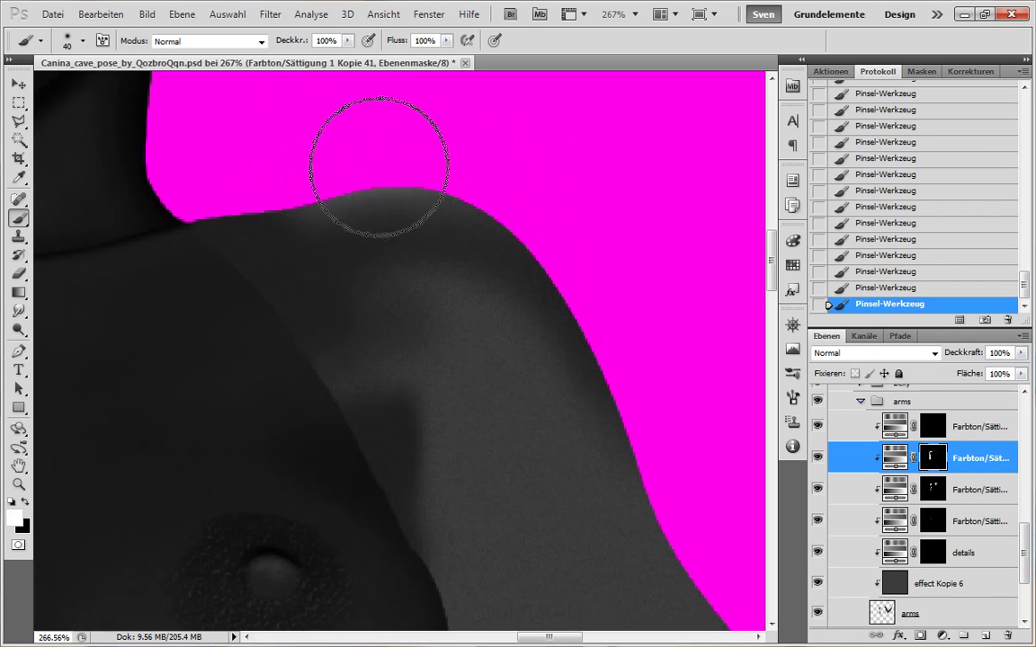
- Soften the shoulder's shading in black on the Kopie 42 mask and lighten the upper arm in white on the Kopie 41 mask
key("alt+bracketleft")
key("x")
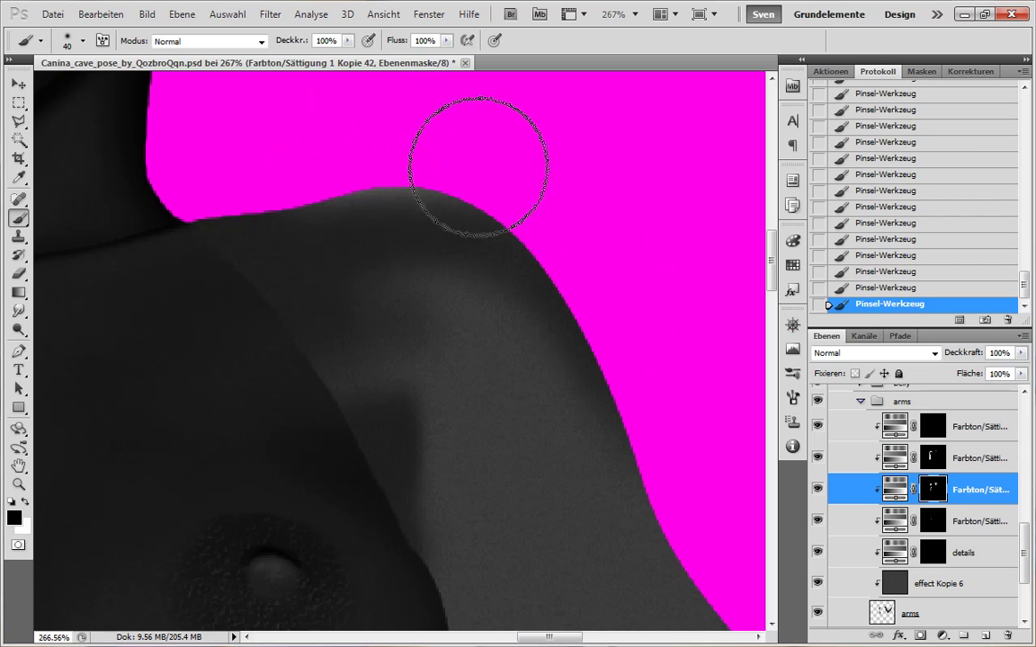
key("alt+bracketright")
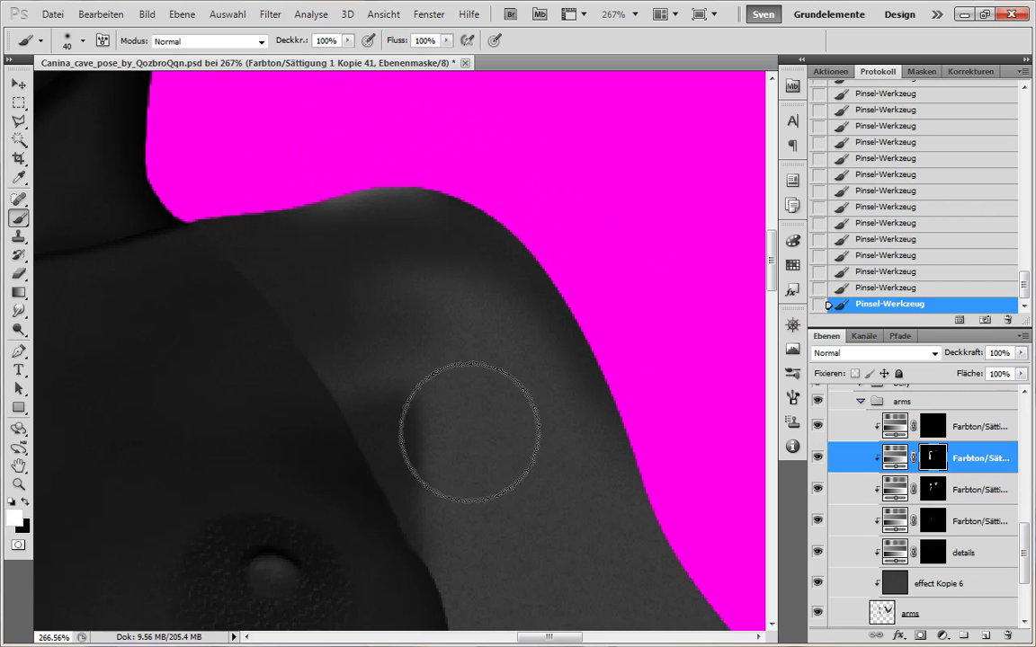
left_click_drag(469, 432, 394, 444)
left_click_drag(486, 484, 486, 393)
left_click_drag(540, 468, 536, 436)
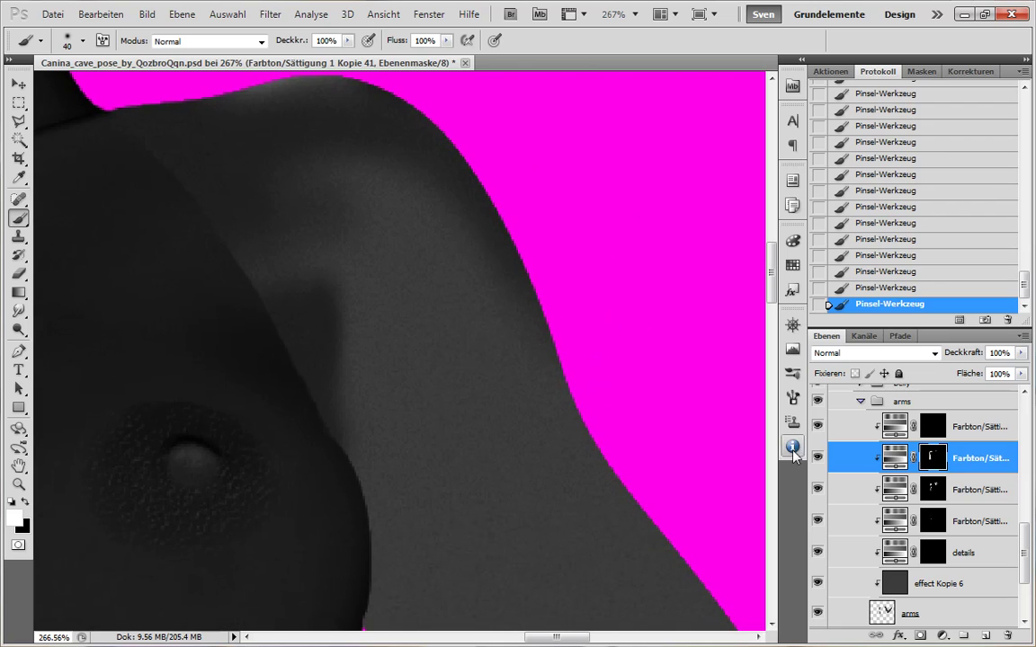
- Darken the inner arm along the breast's edge below the armpit on the Kopie 42 mask with a 25 px white brush
left_click(936, 492)
key("bracketleft")
key("bracketleft")
key("bracketleft")
key("bracketleft")
key("bracketleft")
key("bracketright")
key("bracketright")
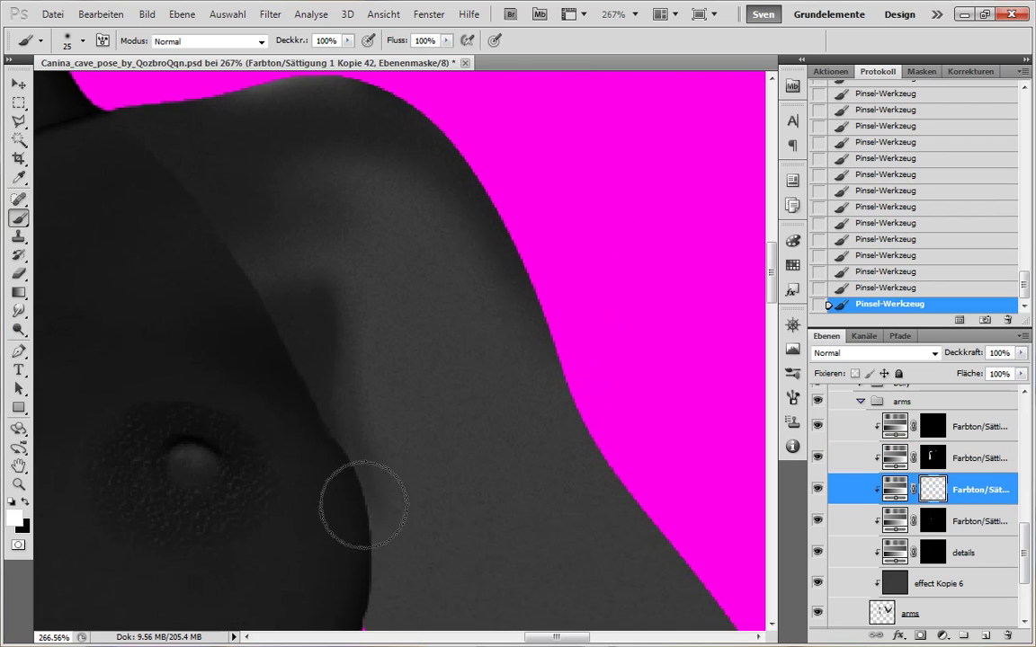
left_click_drag(316, 454, 300, 348)
- Refine the crease between arm and chest with a 9 px brush and deepen the armpit on the Kopie 43 mask at 20 px
key("alt+bracketleft")
key("alt+bracketleft")
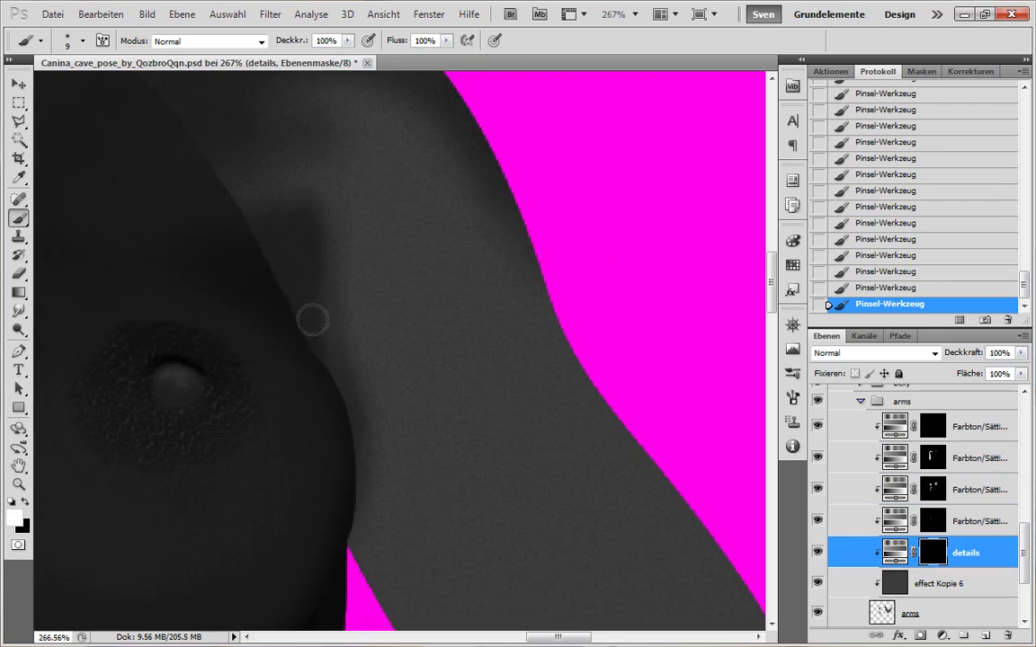
key("alt+bracketright")
key("bracketright")
key("bracketright")
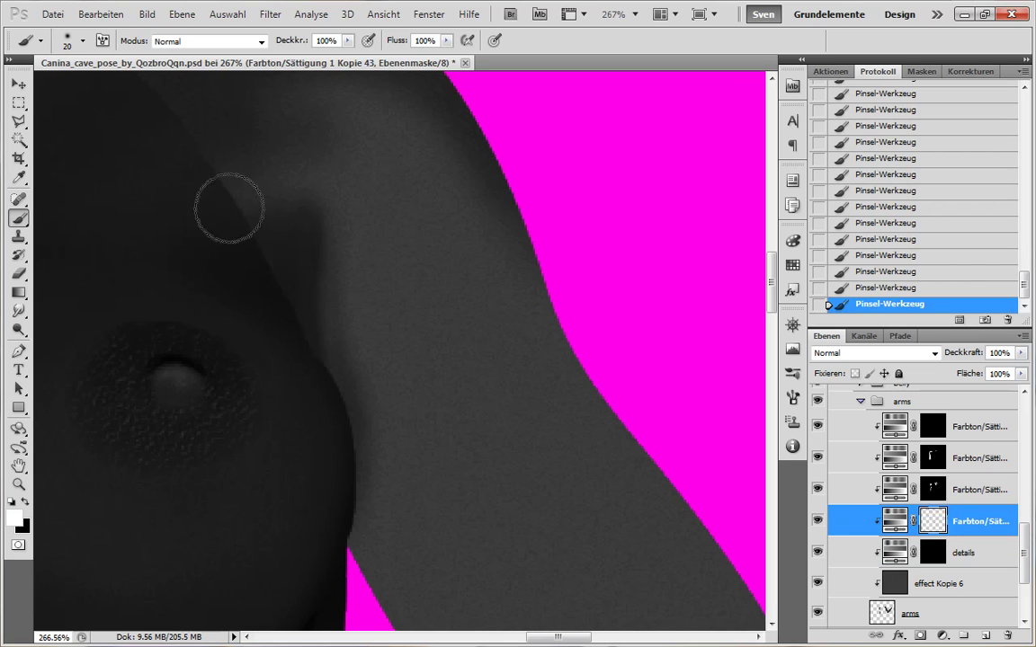
mouse_move(306, 246)
left_mouse_down()
mouse_move(331, 327)
mouse_move(333, 197)
mouse_move(266, 244)
mouse_move(245, 219)
mouse_move(312, 204)
left_mouse_up()
key("x")
key("x")
scroll(312, 343, "down", 3)
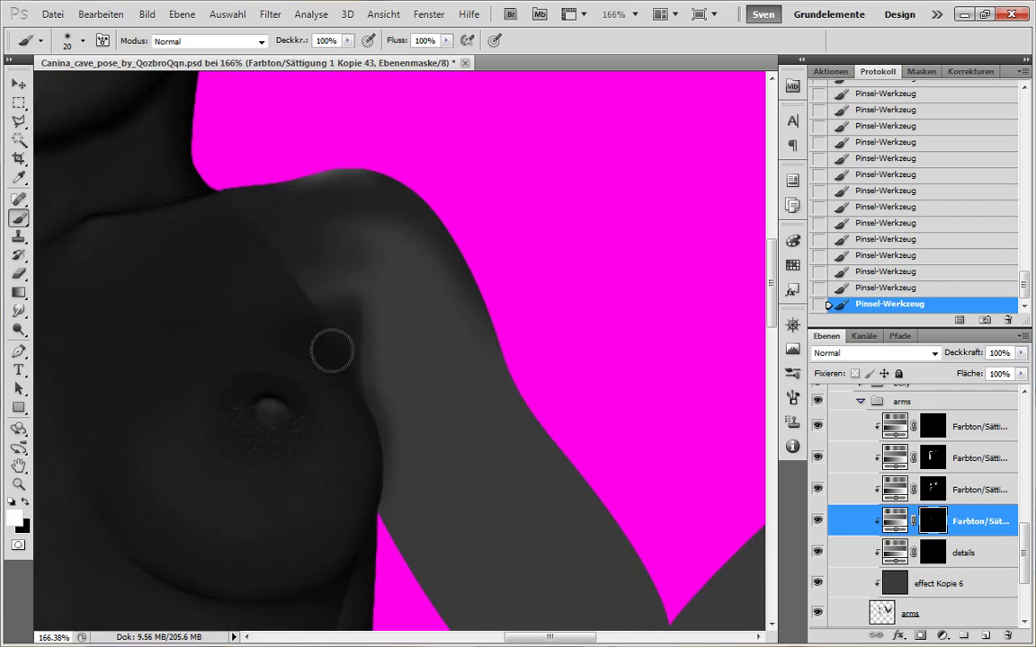
- Blend the armpit shadow and continue the shading down the upper arm on the Kopie 42 mask with 20 px and 35 px brushes
key("alt+bracketright")
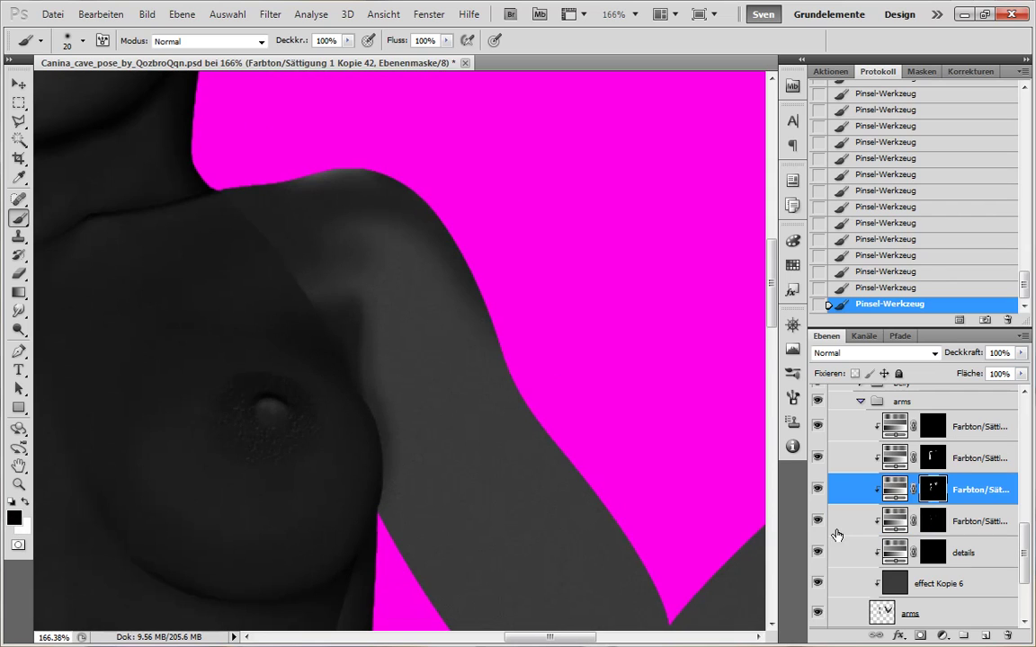
key("x")
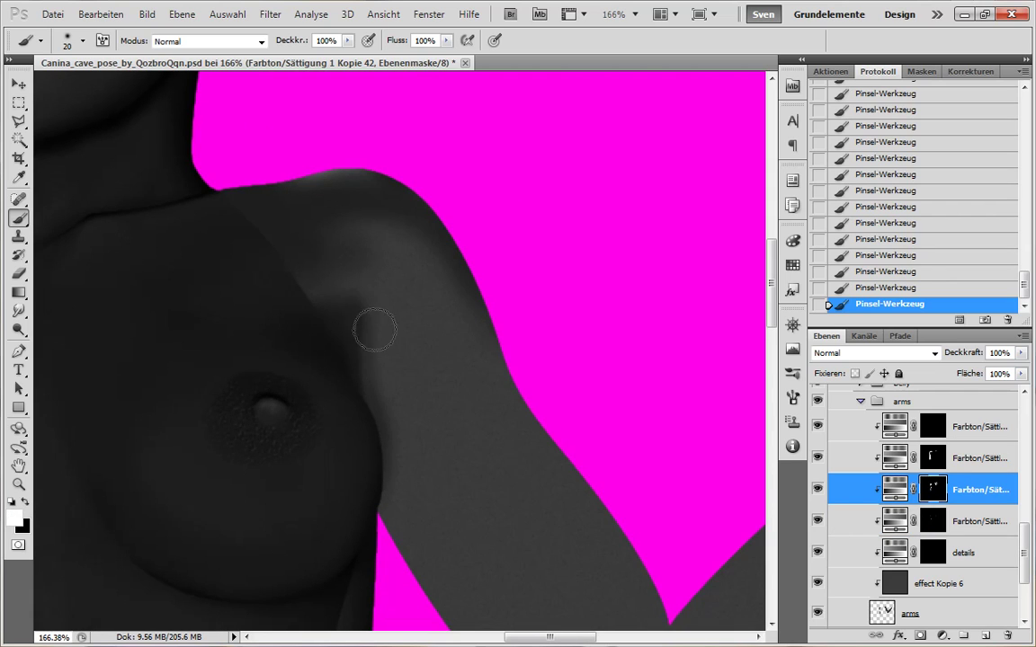
left_click_drag(425, 457, 394, 391)
left_click_drag(339, 288, 351, 358)
left_click_drag(422, 476, 375, 400)
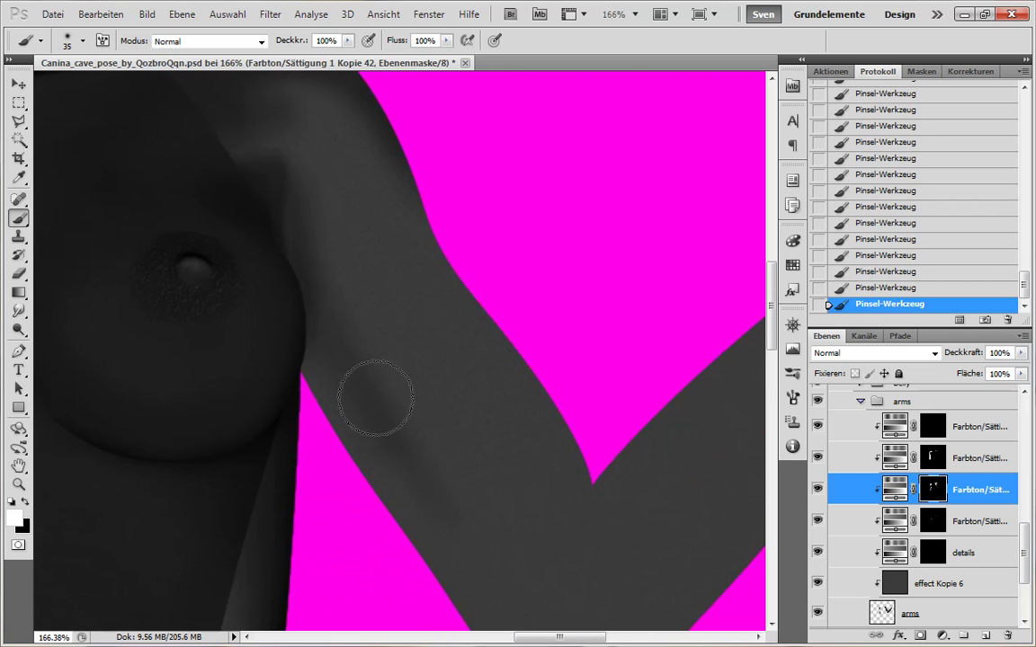
- Trim the armpit shadow's edge on the Kopie 43 and Kopie 42 masks, reducing the black brush to 20 px
scroll(294, 207, "up", 3)
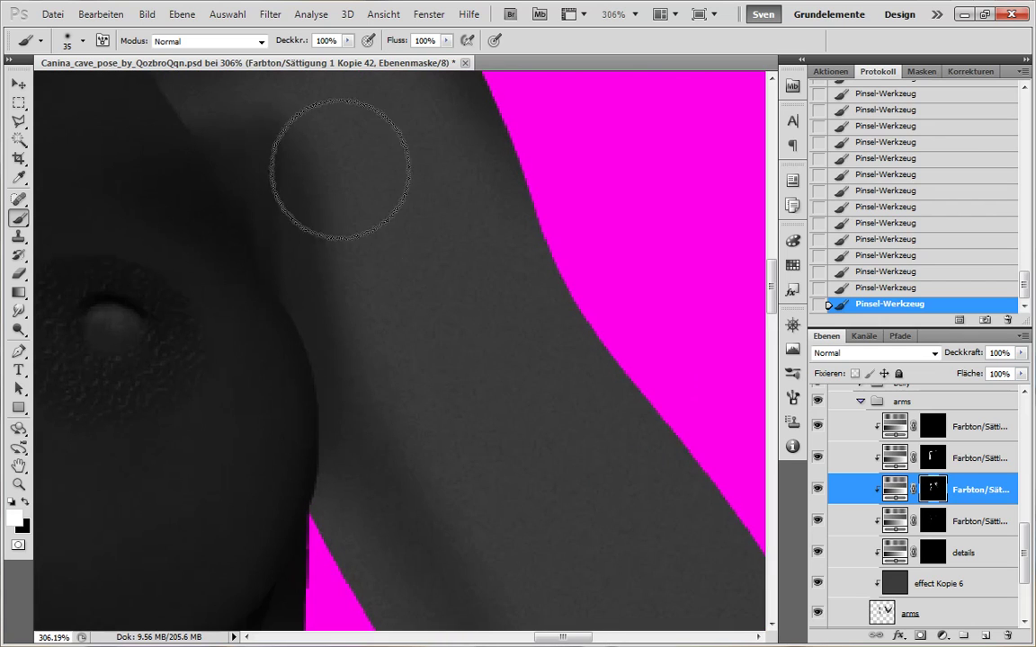
key("alt+bracketleft")
key("x")
key("bracketleft")
key("bracketleft")
key("bracketleft")
key("alt+bracketright")
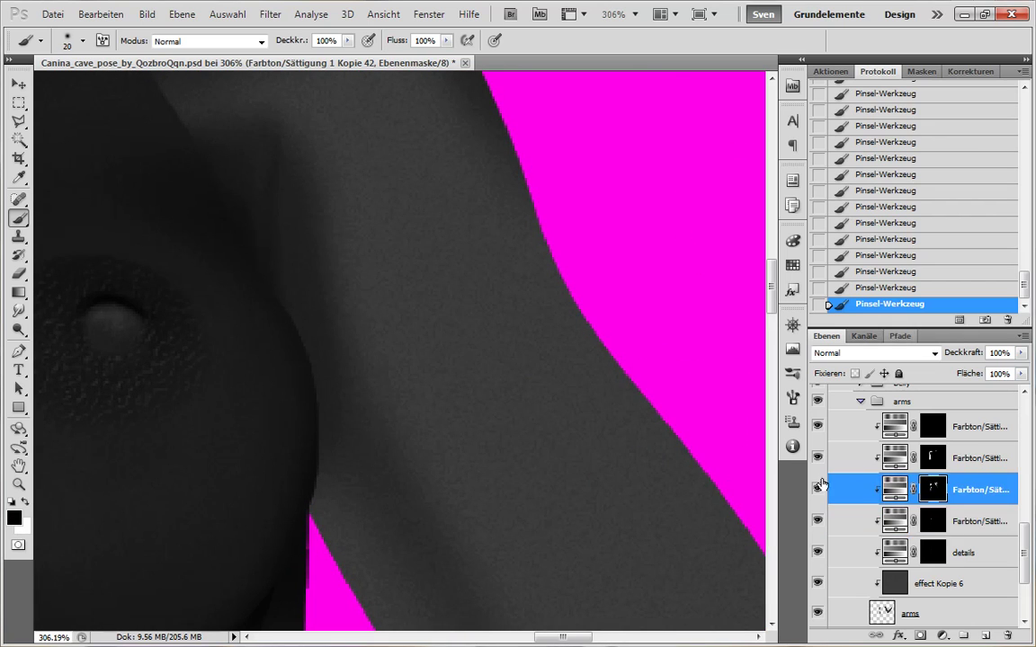
- Paint a soft muscle line along the upper arm on the Kopie 42 mask and blend it with 15 px and 25 px brushes
key("x")
key("bracketright")
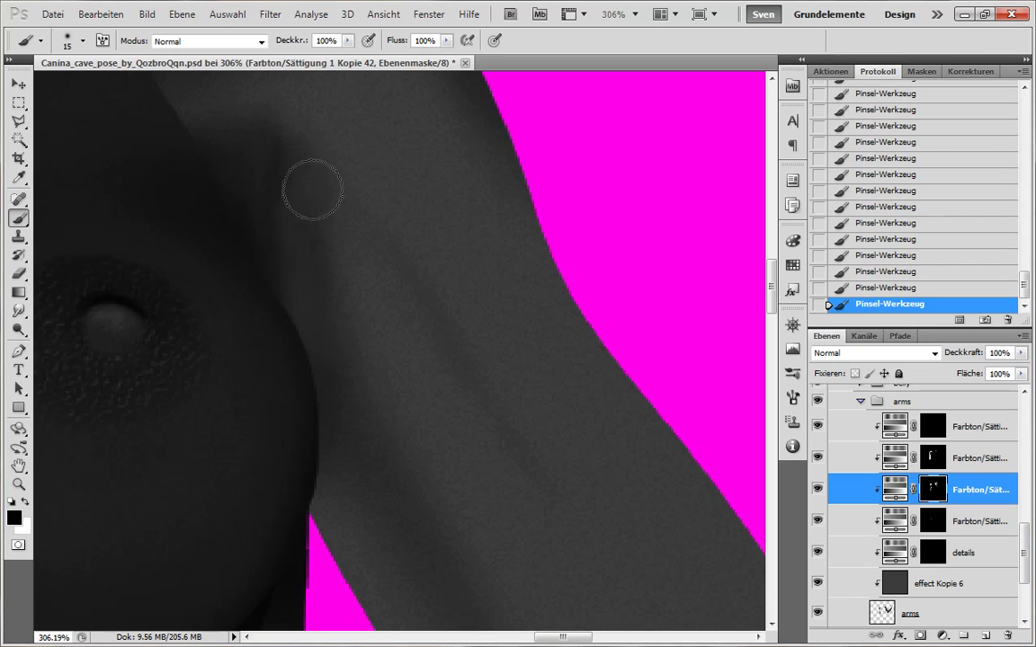
key("x")
key("bracketright")
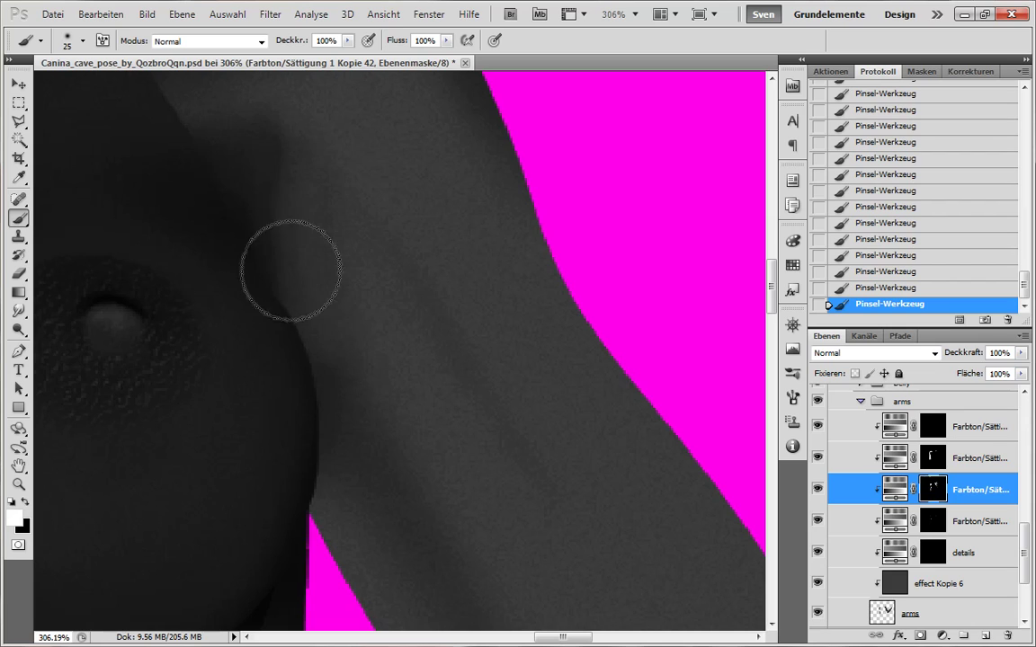
- Touch up the chest edge beside the armpit on the Kopie 43 and details masks with an 8 px black brush
key("bracketleft")
key("bracketleft")
key("bracketleft")
key("bracketleft")
key("bracketleft")
key("alt+bracketleft")
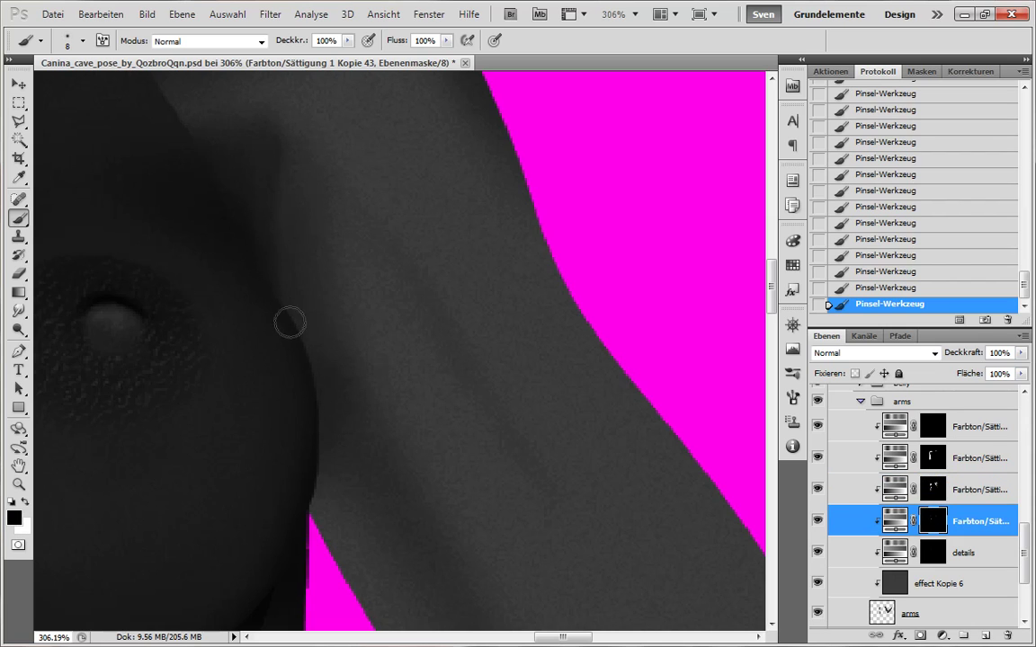
left_click(926, 552)
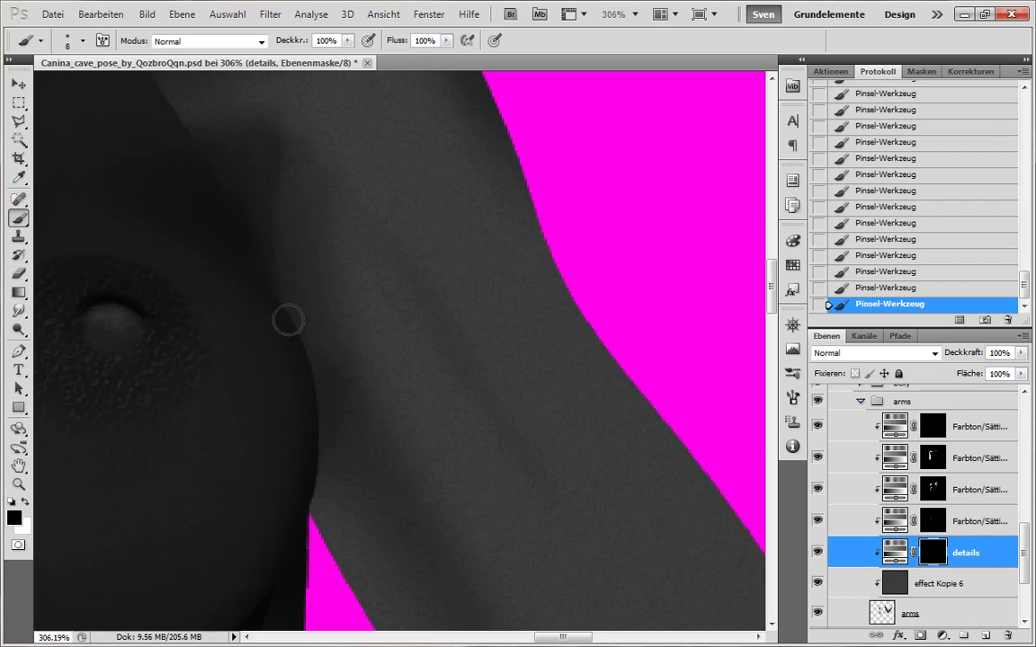
- Deepen and smooth the armpit hollow on the Kopie 43 mask with a 20 px white brush
left_click(931, 522)
key("x")
key("x")
key("bracketright")
key("bracketright")
key("bracketright")
key("bracketright")
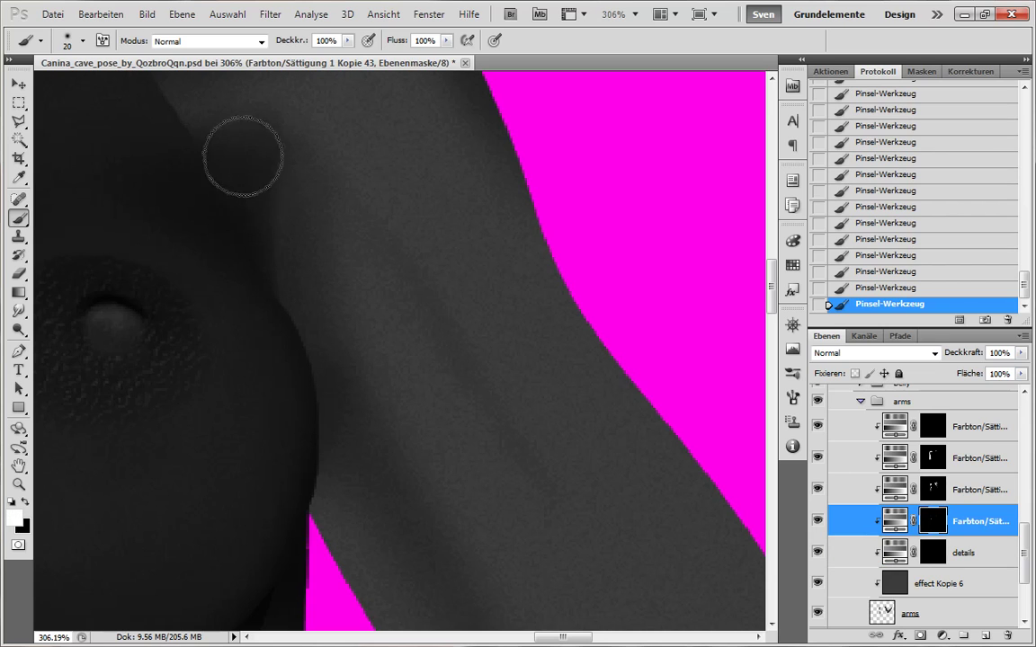
- Model the front of the shoulder above the armpit on the Kopie 42 mask with a 20 px brush in black and white
left_click_drag(284, 234, 432, 439)
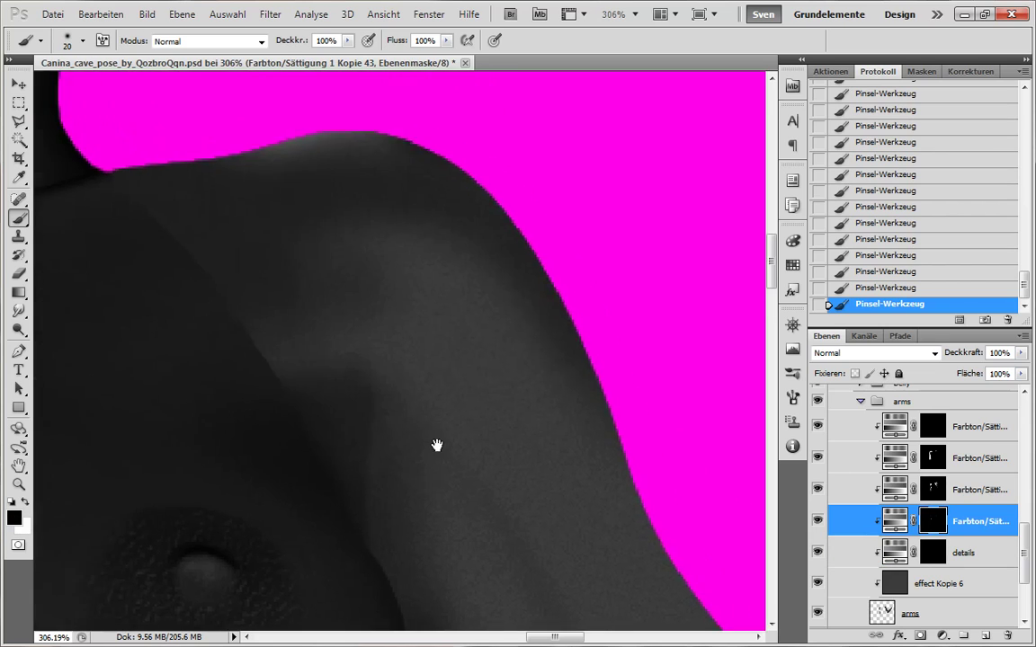
key("alt+bracketright")
key("x")
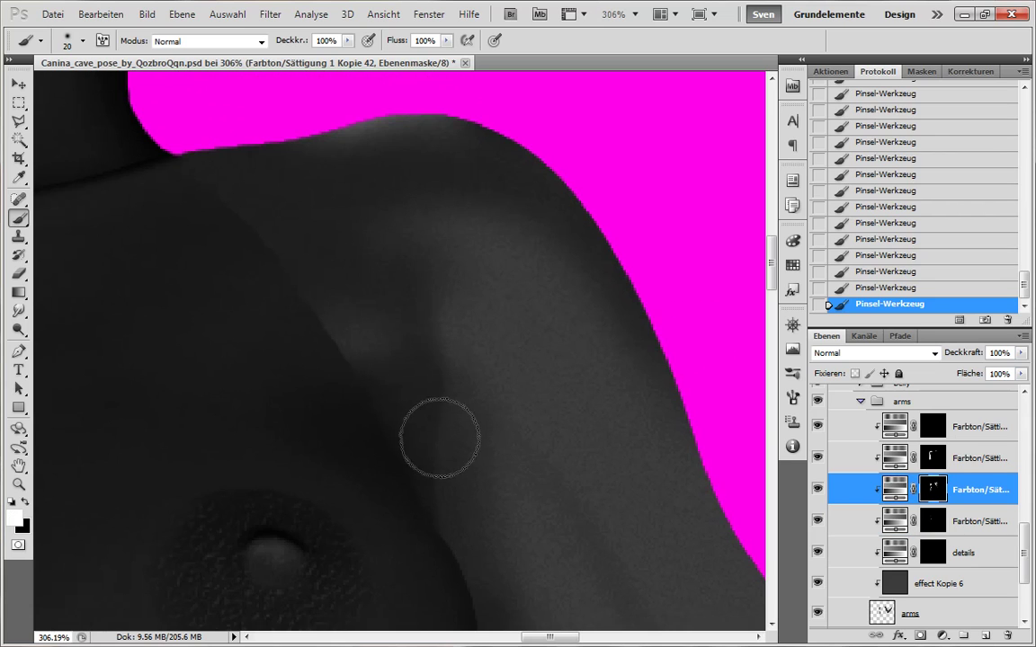
key("x")
key("x")
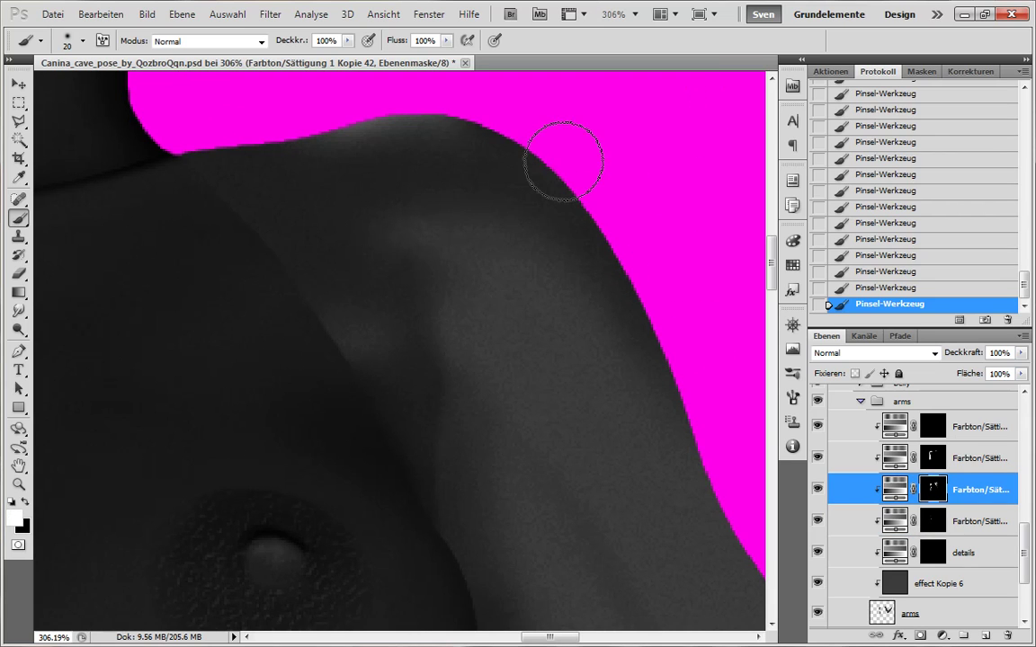
- Rework the shading along the shoulder's outer contour on the Kopie 42 mask with a 30 px brush in white and black
key("bracketright")
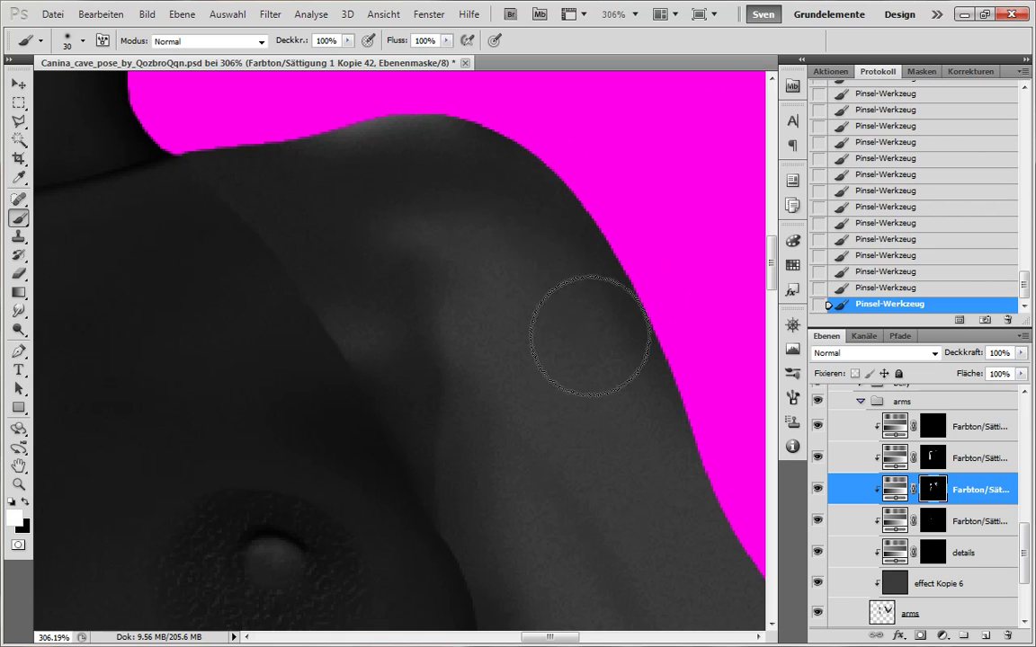
key("x")
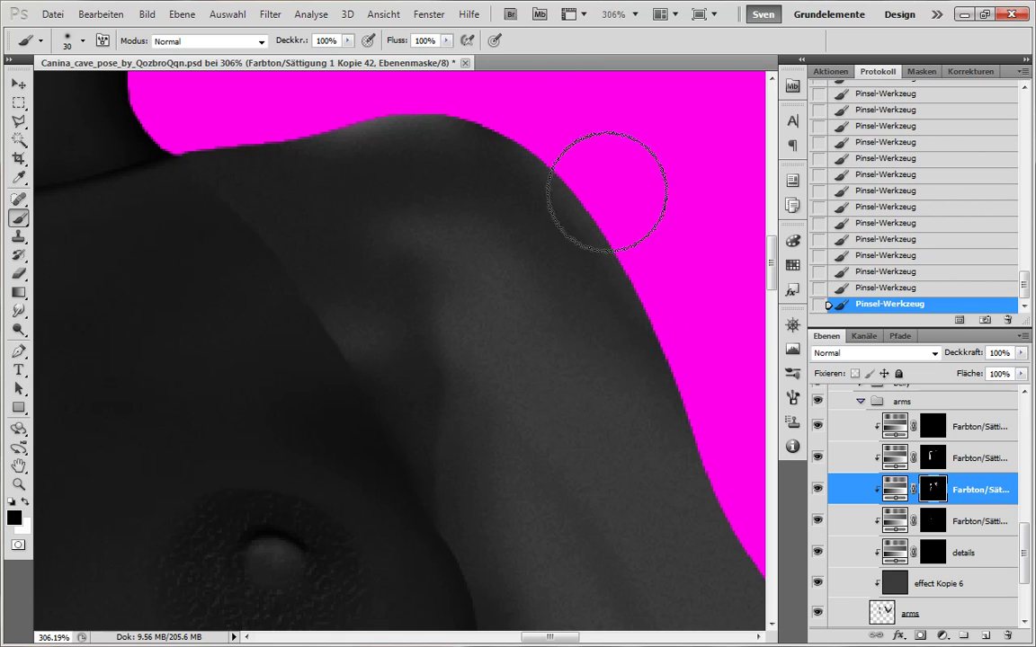
left_click_drag(487, 113, 483, 128)
key("x")
key("x")
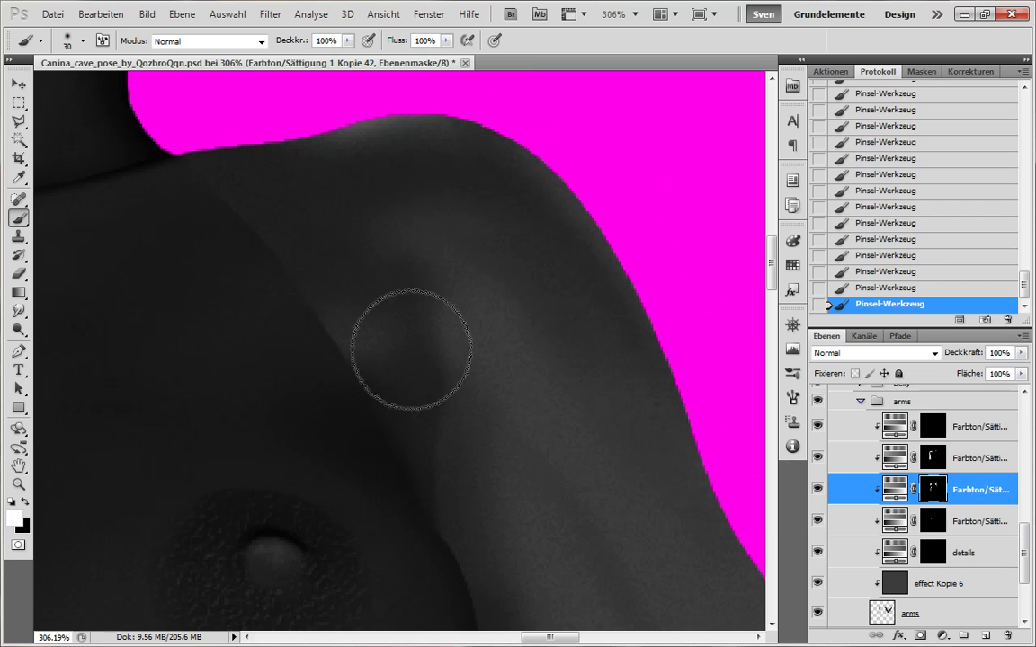
- Blend the shoulder's front into the upper arm on the Kopie 42 mask with 30 px and 15 px brushes
key("x")
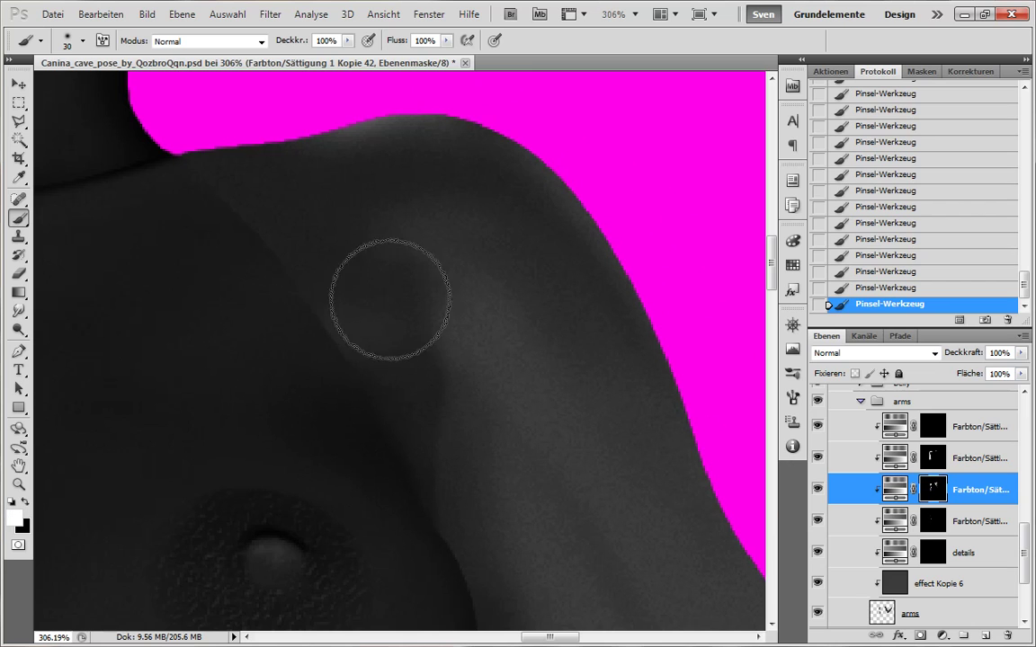
mouse_move(546, 486)
left_mouse_down()
mouse_move(402, 460)
mouse_move(411, 467)
left_mouse_up()
key("bracketleft")
key("bracketleft")
key("bracketleft")
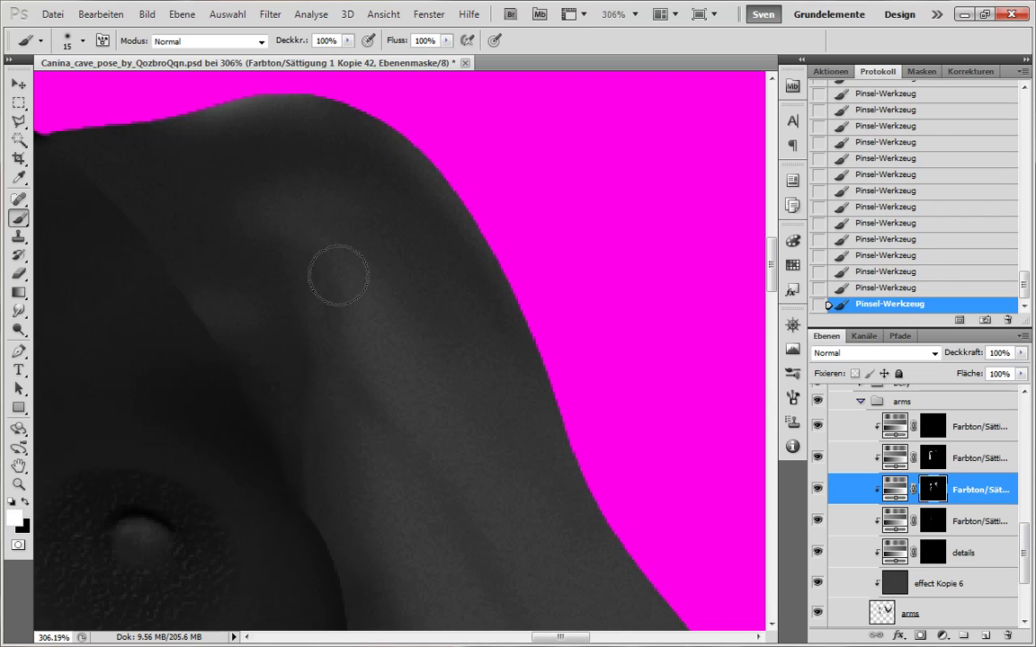
- Shade the inner side of the raised upper arm on the Kopie 42 mask with a 45 px brush in white and black
left_click_drag(393, 492, 367, 382)
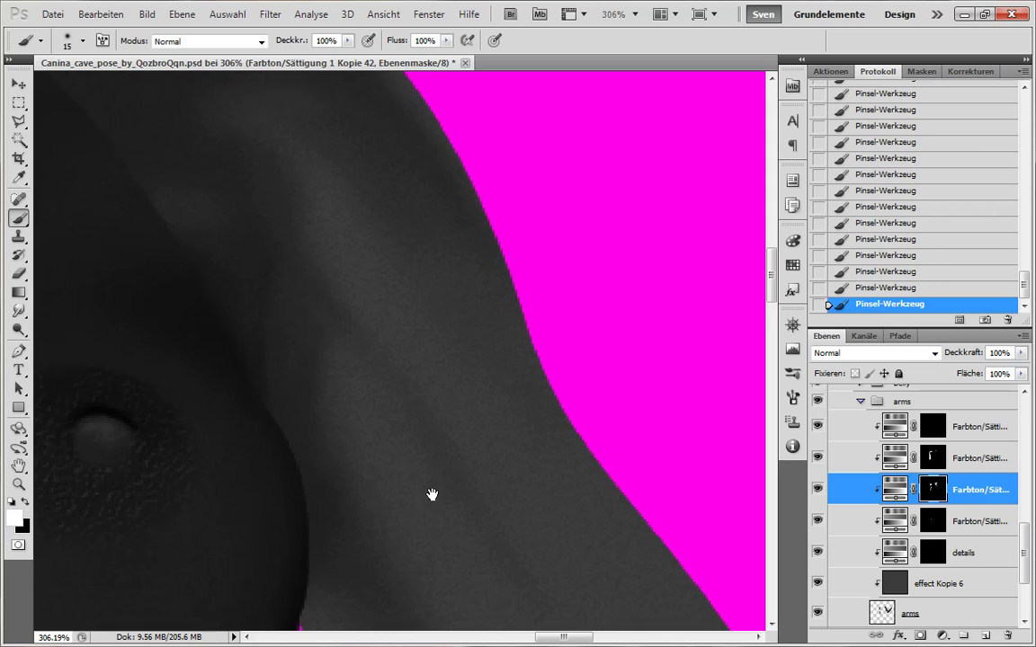
left_click_drag(432, 494, 358, 396)
key("bracketright")
key("bracketright")
key("bracketright")
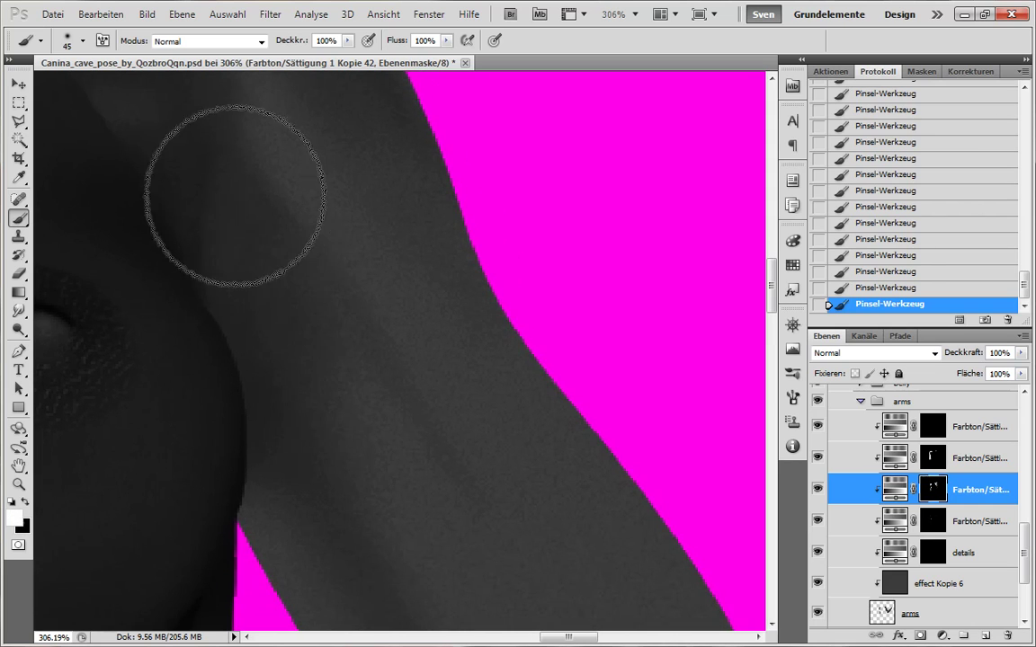
key("x")
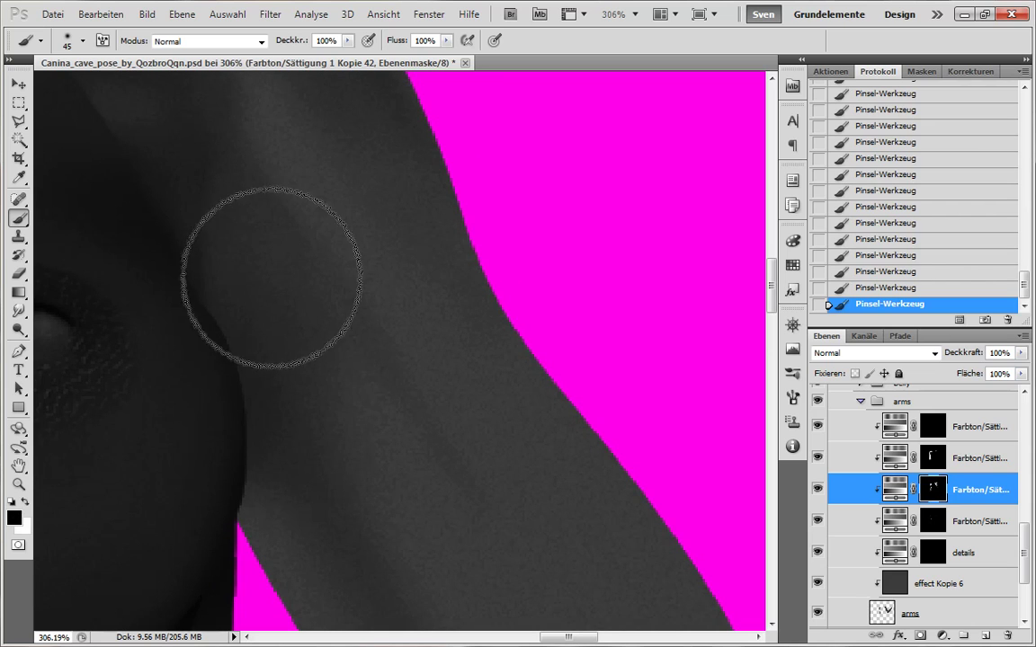
key("x")
left_click_drag(393, 318, 326, 330)
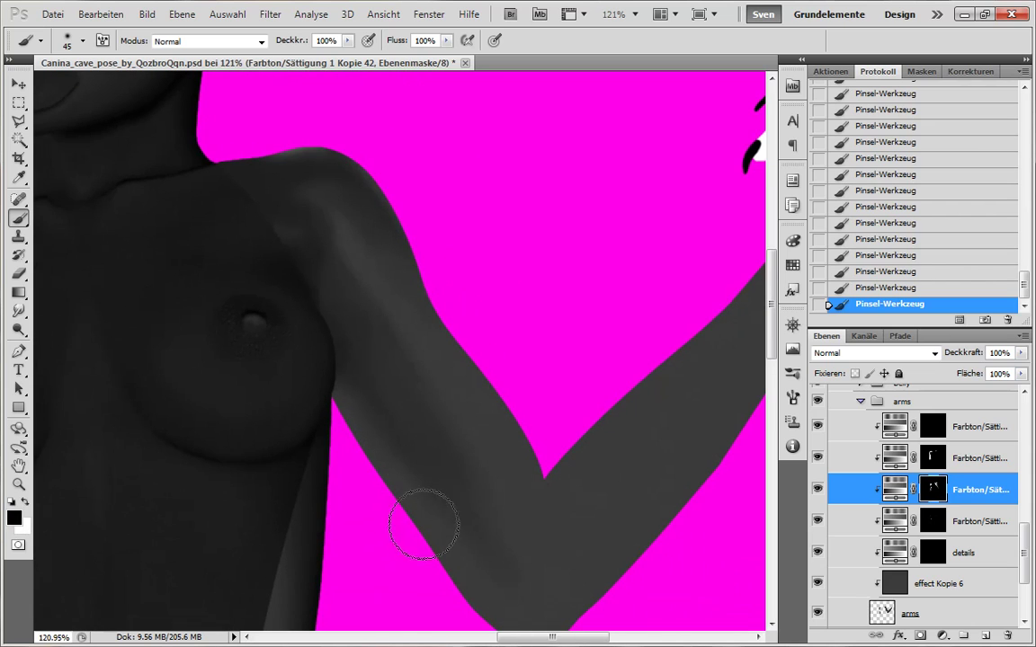
- Extend the shading down the upper arm to the elbow on the Kopie 42 mask with 45 px and 40 px brushes in white and black
key("x")
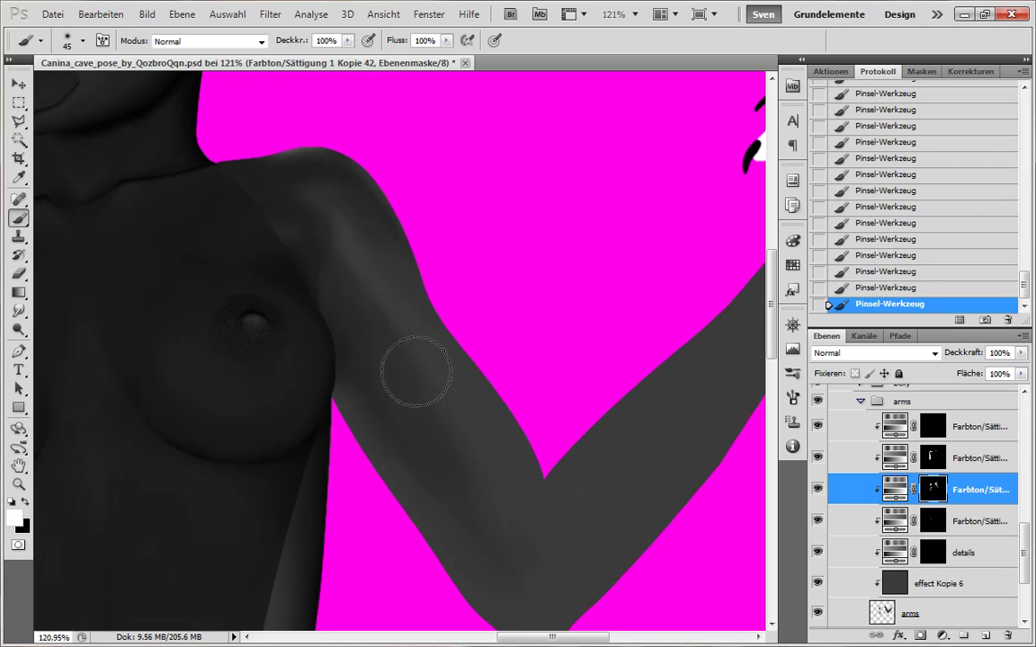
scroll(504, 609, "down", 2)
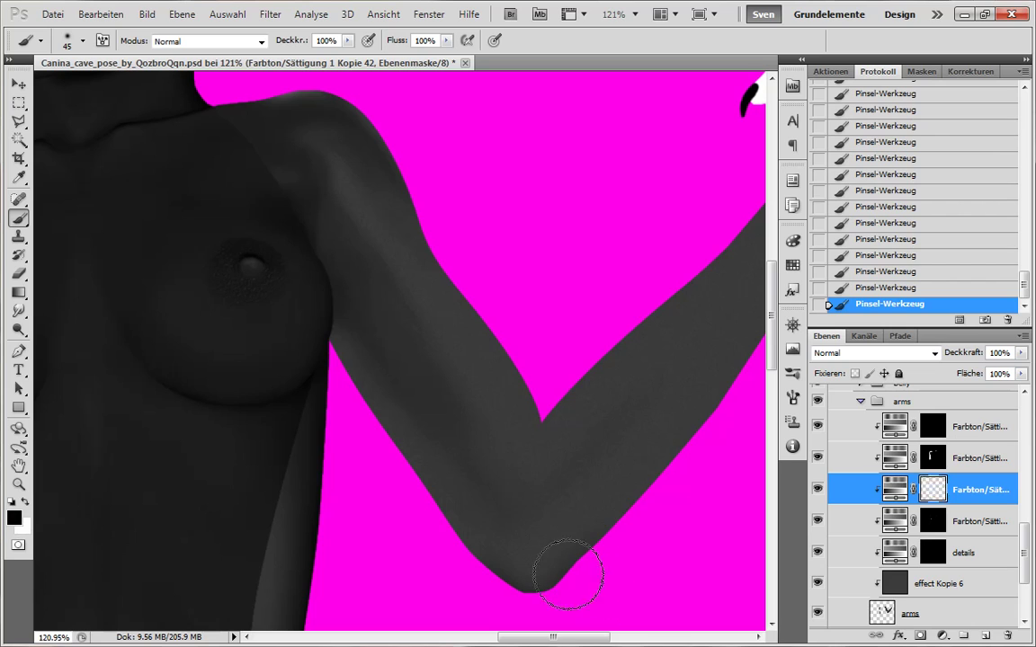
key("x")
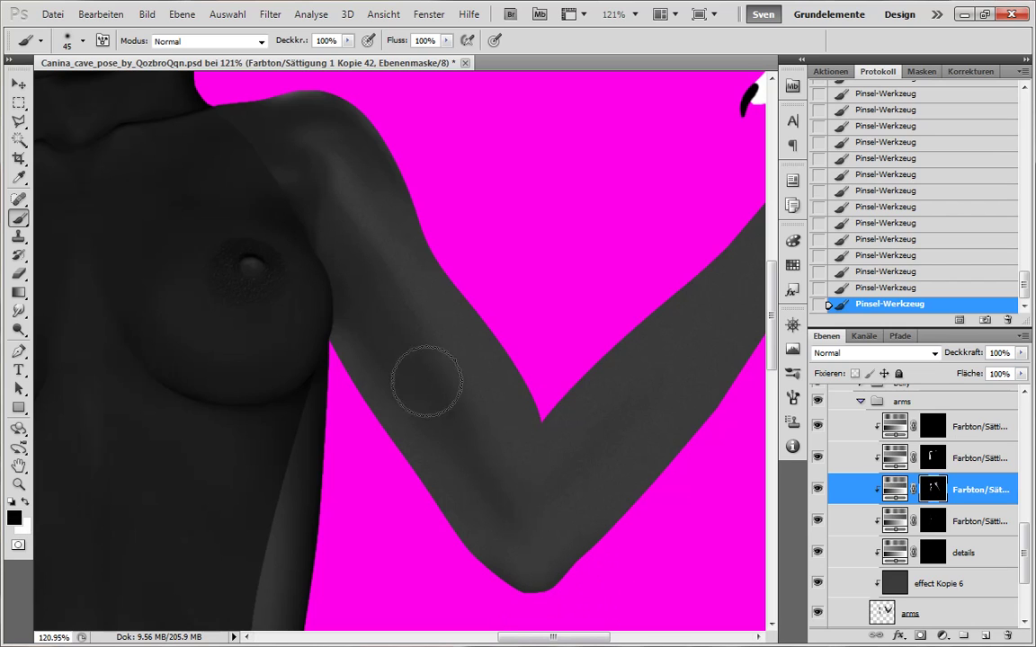
key("x")
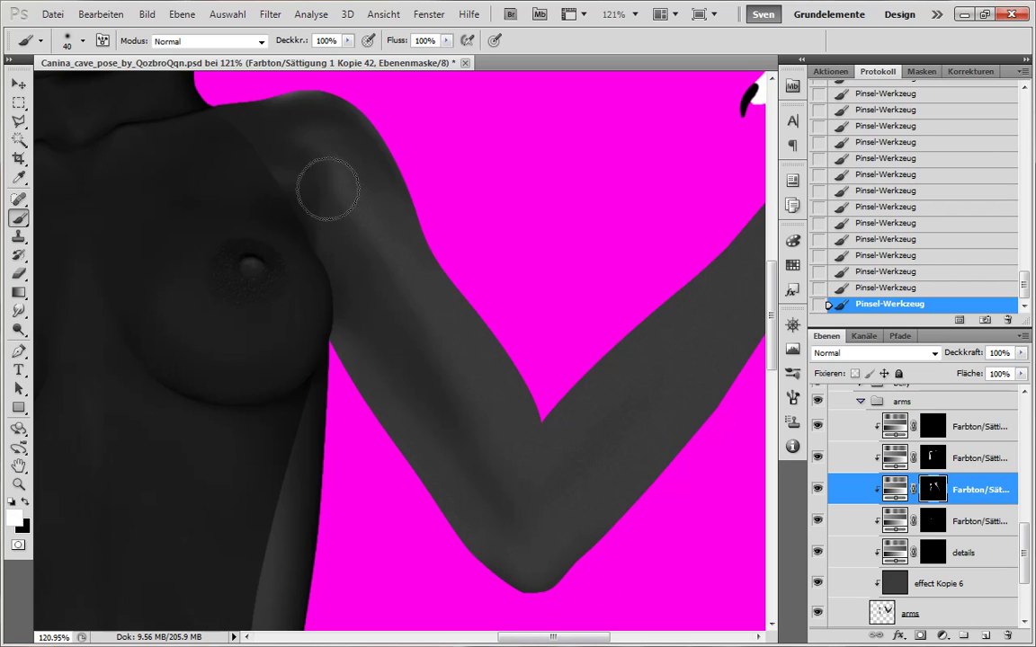
- Soften the chest's edge against the shoulder on the chest group's Kopie 26 mask with a 20 px black brush
left_click(274, 148, "ctrl")
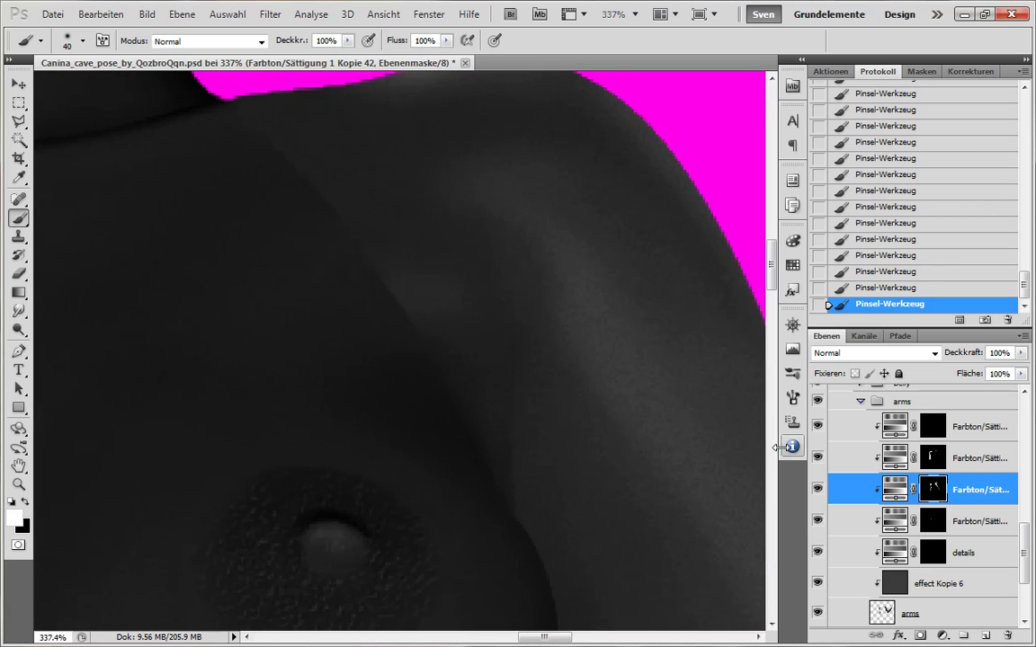
scroll(1029, 533, "up", 1)
left_click_drag(1030, 533, 1028, 457)
left_click(933, 474)
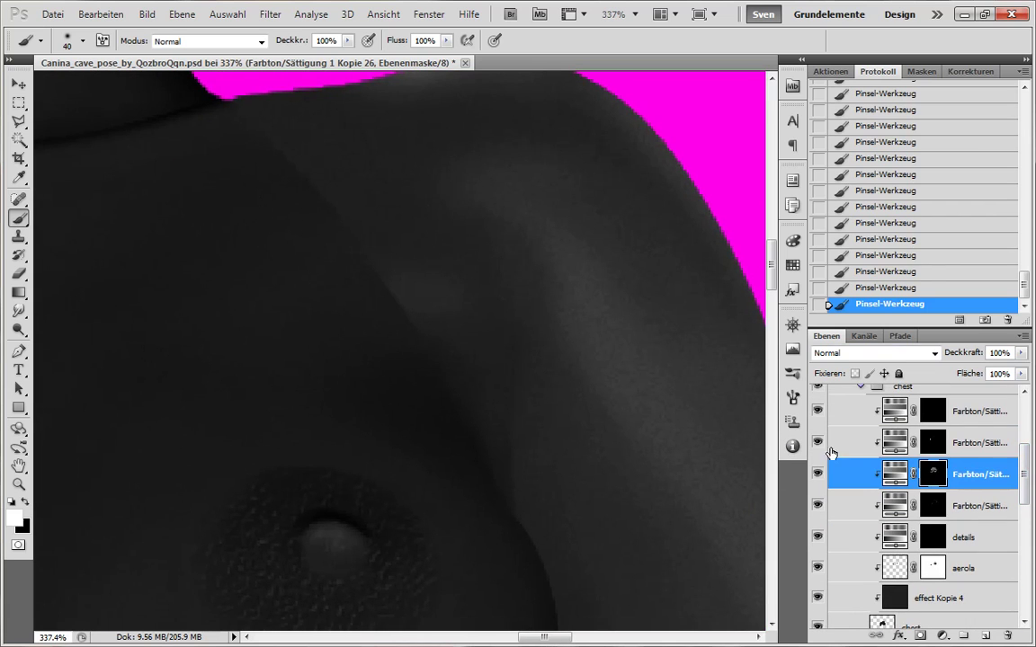
key("x")
key("bracketleft")
key("bracketleft")
mouse_move(404, 302)
left_mouse_down()
mouse_move(427, 317)
mouse_move(392, 342)
left_mouse_up()
- Touch up the chest beside the shoulder seam on the chest group's Kopie 28 mask with a 15 px black brush
left_click(845, 504)
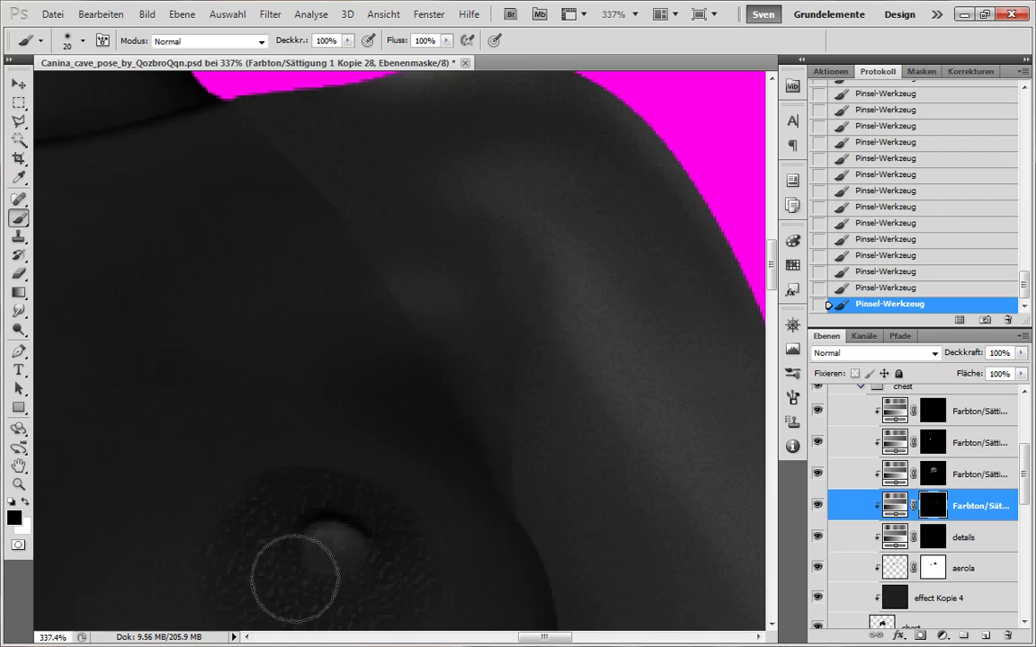
key("bracketleft")
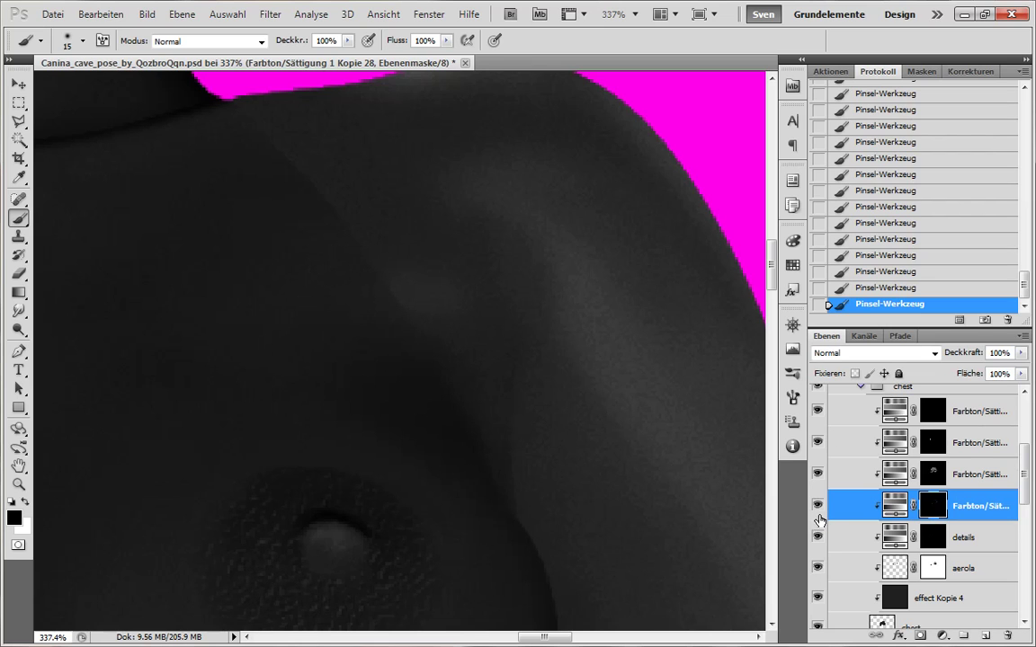
scroll(558, 421, "down", 7)
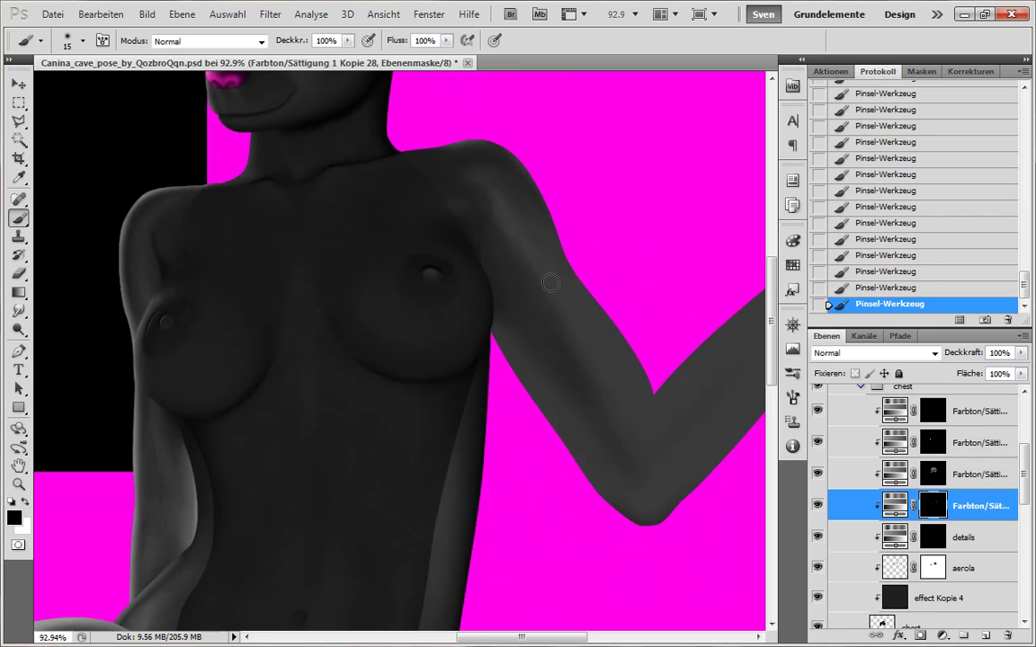
- Deepen the upper arm's shading beside the breast on the arms group's Kopie 42 mask with a 15 px white brush
left_click_drag(556, 505, 493, 534)
left_click_drag(1024, 492, 1025, 582)
left_click(939, 458)
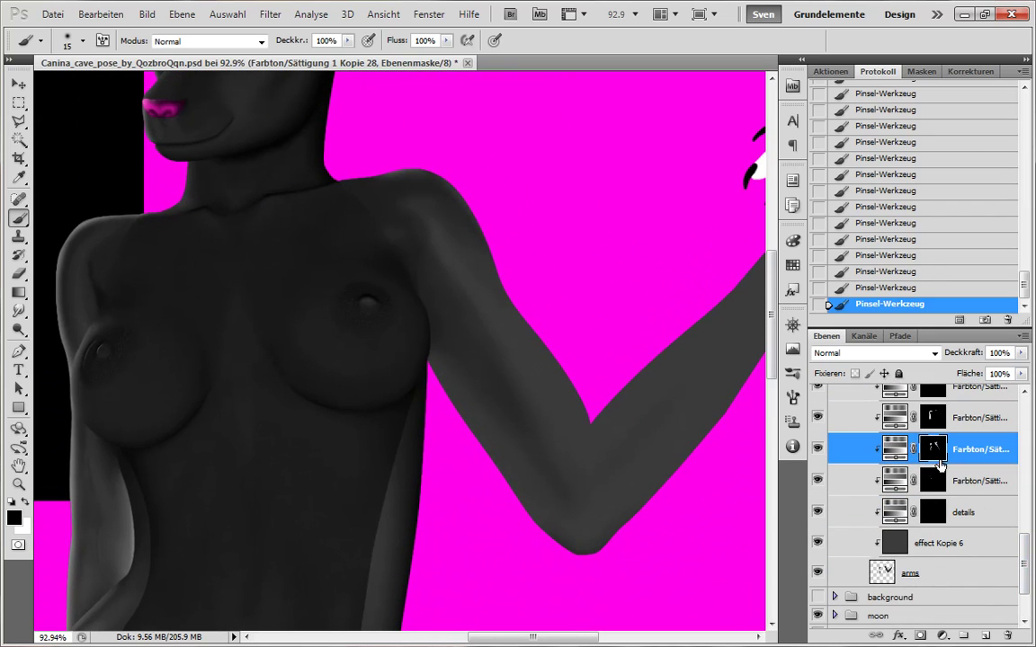
scroll(434, 368, "up", 3)
key("x")
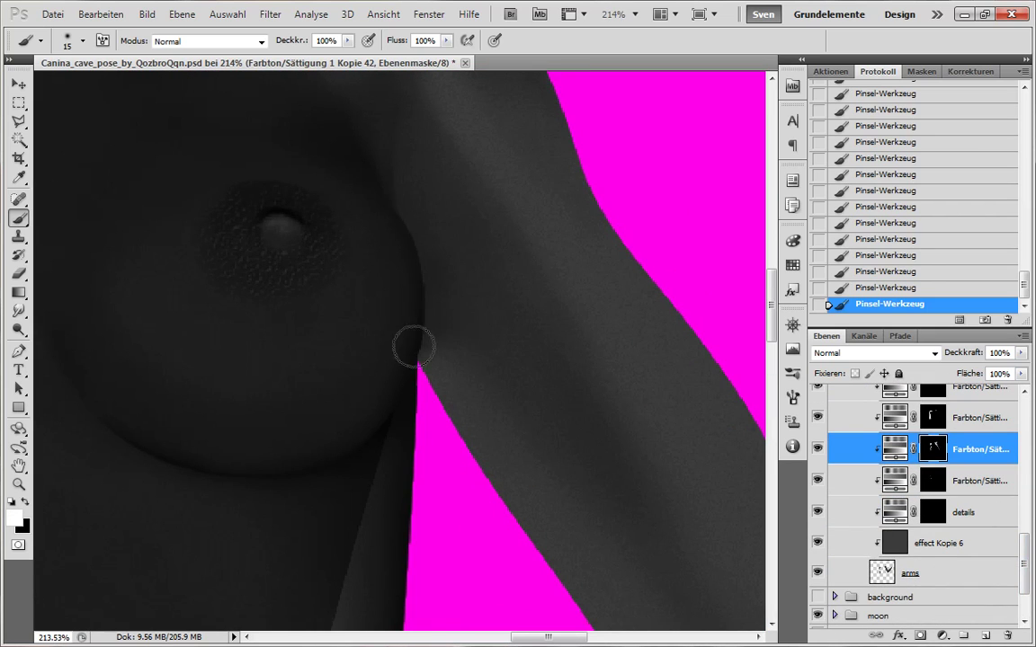
- Paint a rim highlight along the upper arm's lower edge on the Kopie 41 mask with 25 px and 10 px white brushes
key("alt+bracketright")
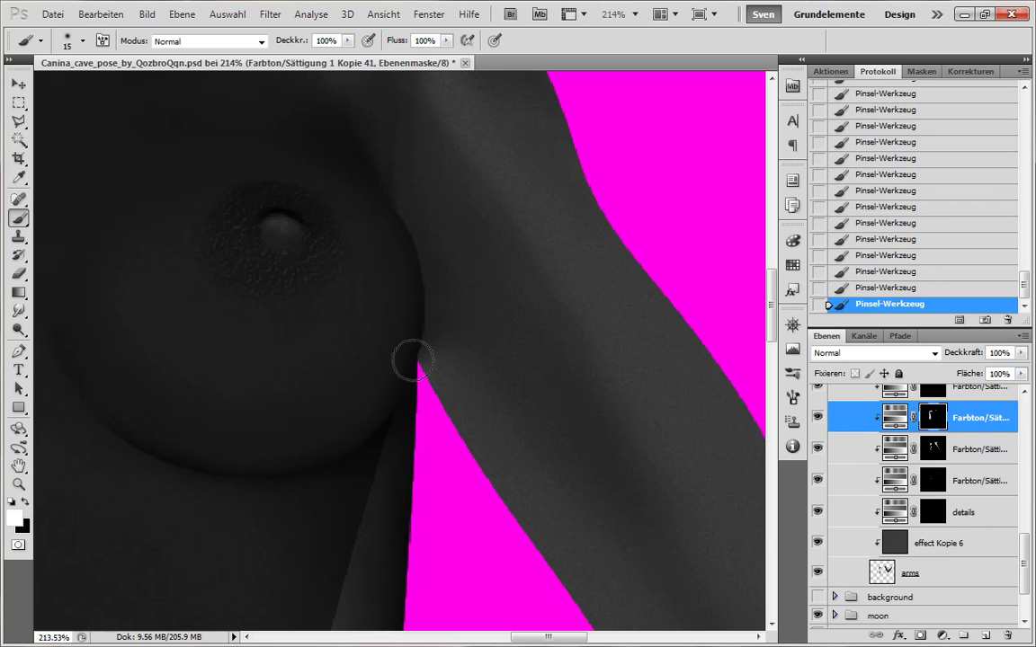
mouse_move(352, 315)
left_mouse_down()
mouse_move(537, 532)
mouse_move(444, 407)
left_mouse_up()
left_click_drag(444, 406, 292, 215)
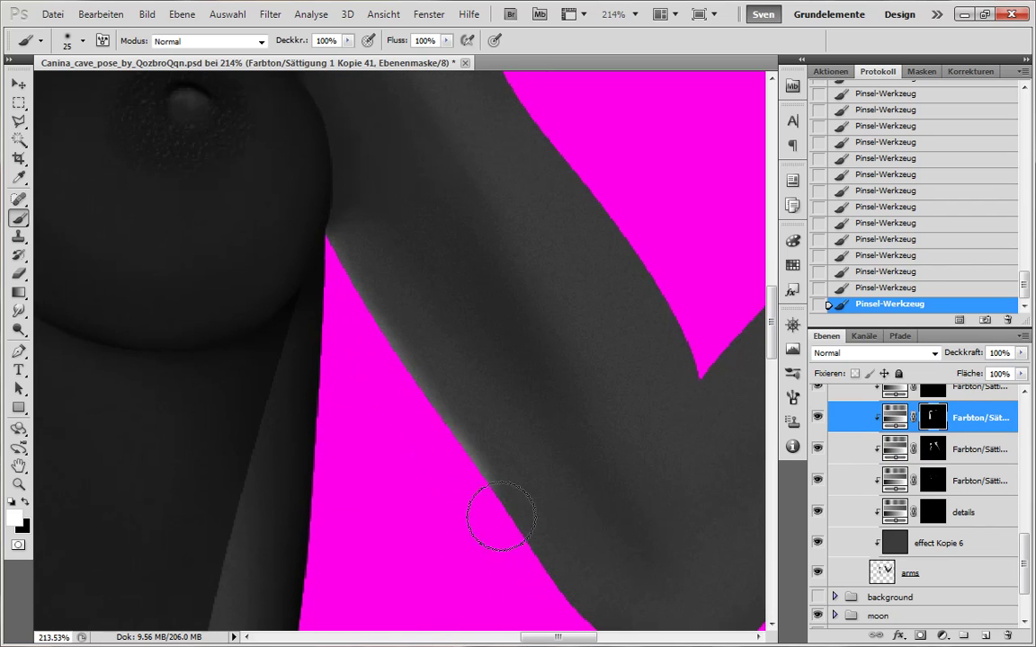
left_click_drag(501, 516, 320, 202)
mouse_move(522, 440)
left_mouse_down()
mouse_move(372, 321)
mouse_move(363, 302)
left_mouse_up()
left_click_drag(363, 427, 317, 571)
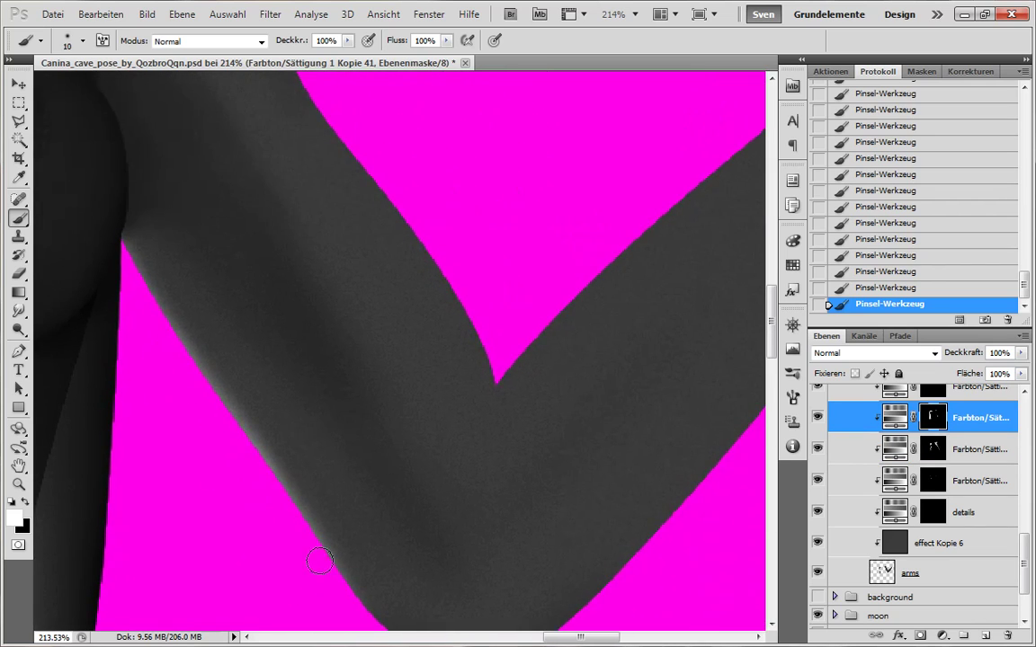
- Paint a rim highlight along the forearm's upper edge from elbow to wrist on the Kopie 41 mask with a 15 px white brush
mouse_move(631, 430)
left_mouse_down()
mouse_move(635, 351)
mouse_move(577, 482)
left_mouse_up()
mouse_move(549, 274)
left_mouse_down()
mouse_move(578, 266)
mouse_move(666, 180)
left_mouse_up()
left_click_drag(660, 232, 392, 473)
left_click_drag(569, 231, 355, 451)
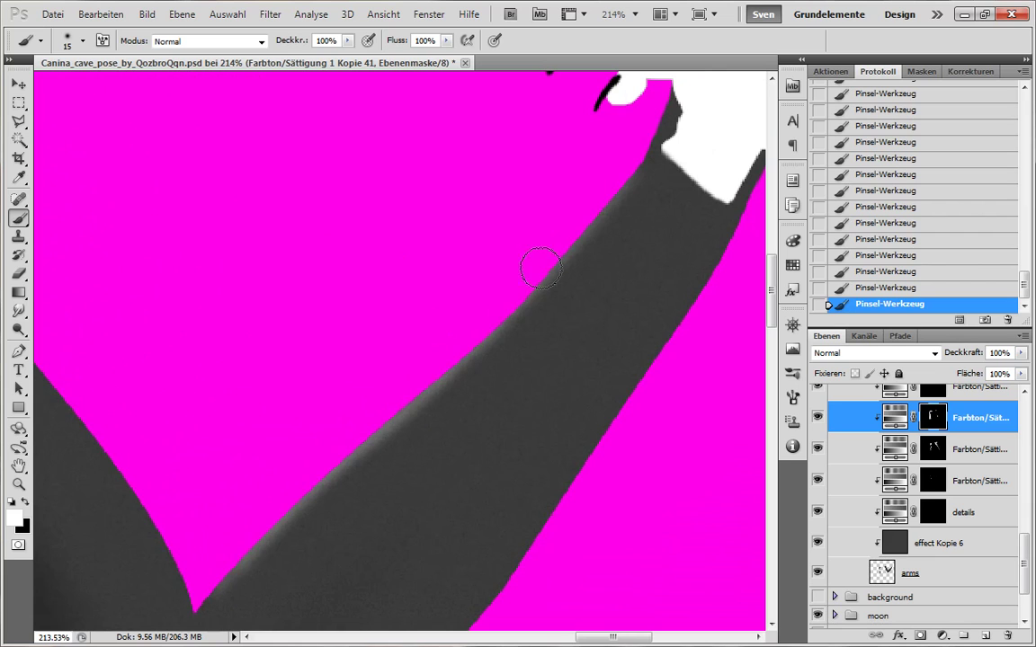
left_click_drag(585, 277, 595, 224)
scroll(551, 307, "down", 3)
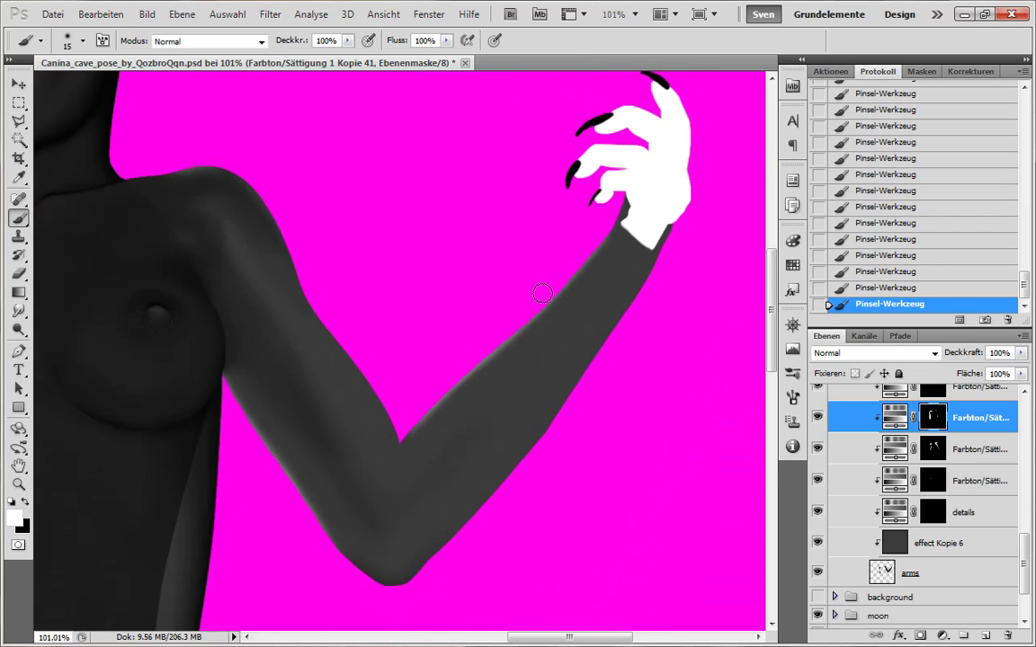
- Expand the background group and make it visible behind the character
left_click_drag(1025, 558, 1023, 584)
left_click(835, 523)
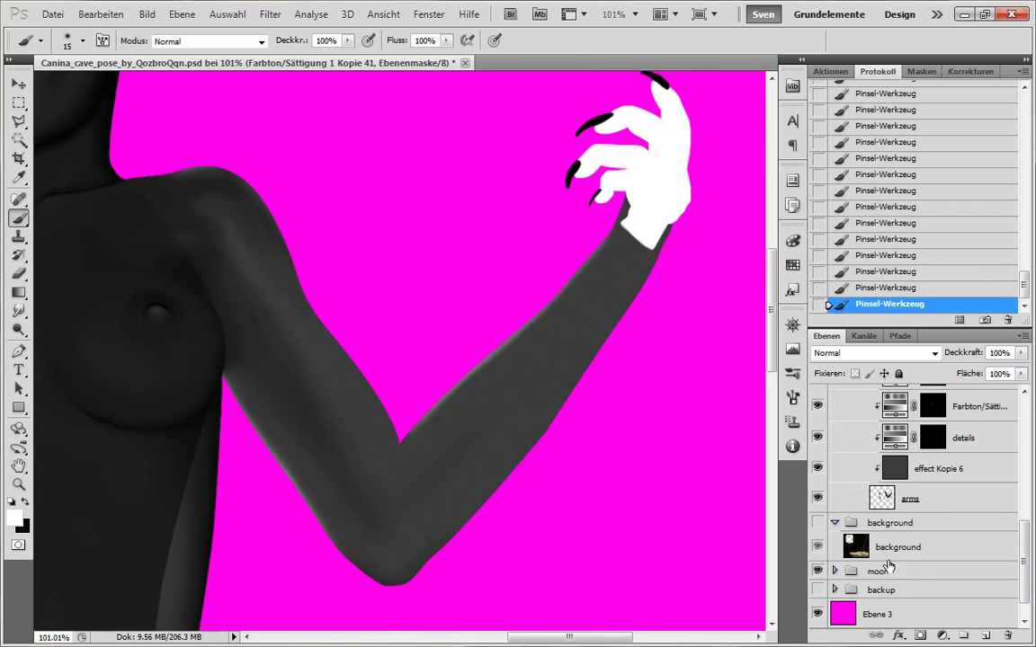
left_click(817, 523)
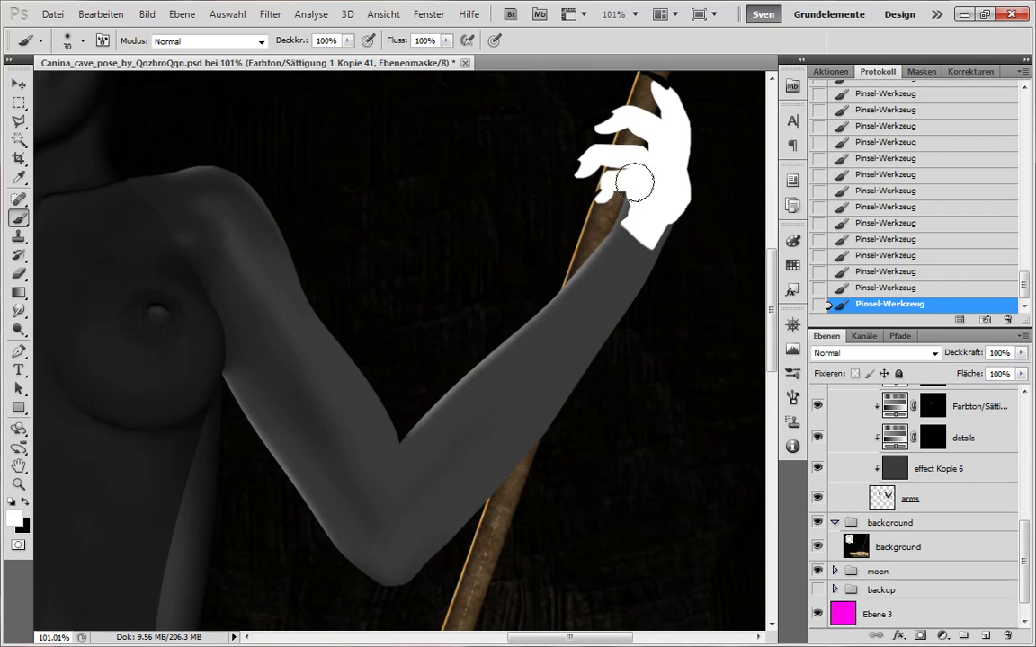
- Refine the rim highlight around the elbow crease on the Kopie 41 mask with 20 px and 10 px brushes
left_click_drag(1025, 550, 1028, 502)
left_click(967, 511)
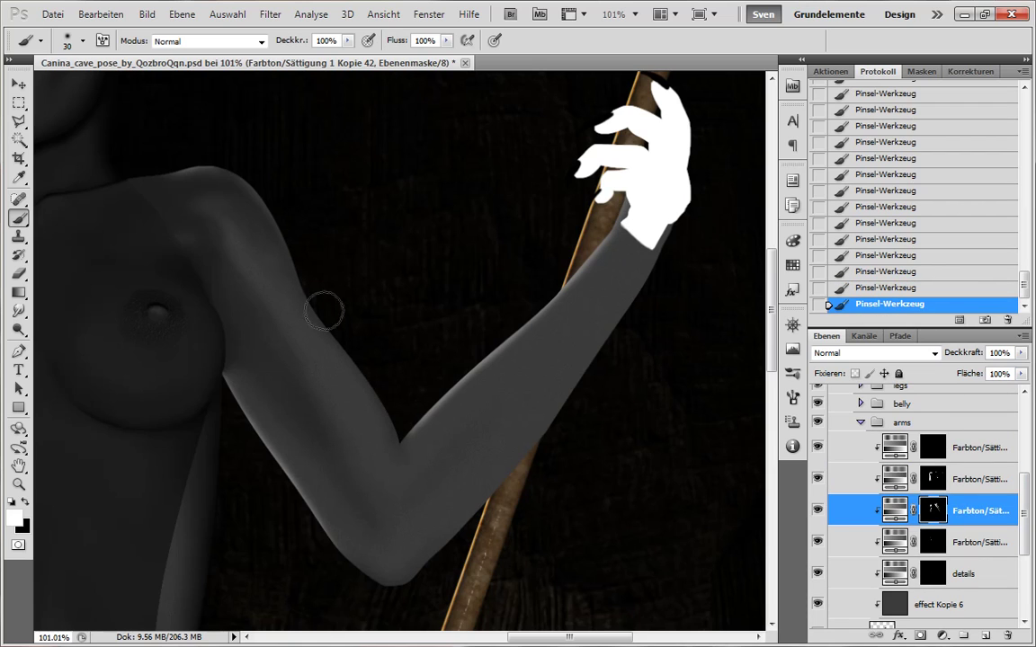
key("bracketleft")
key("alt+bracketright")
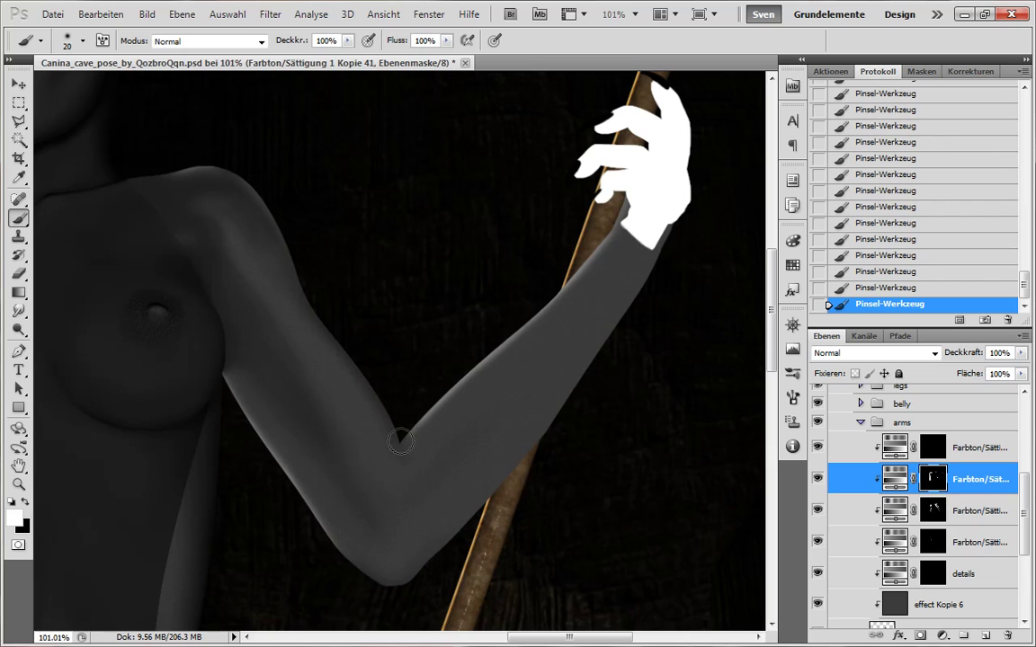
left_click_drag(403, 471, 443, 426)
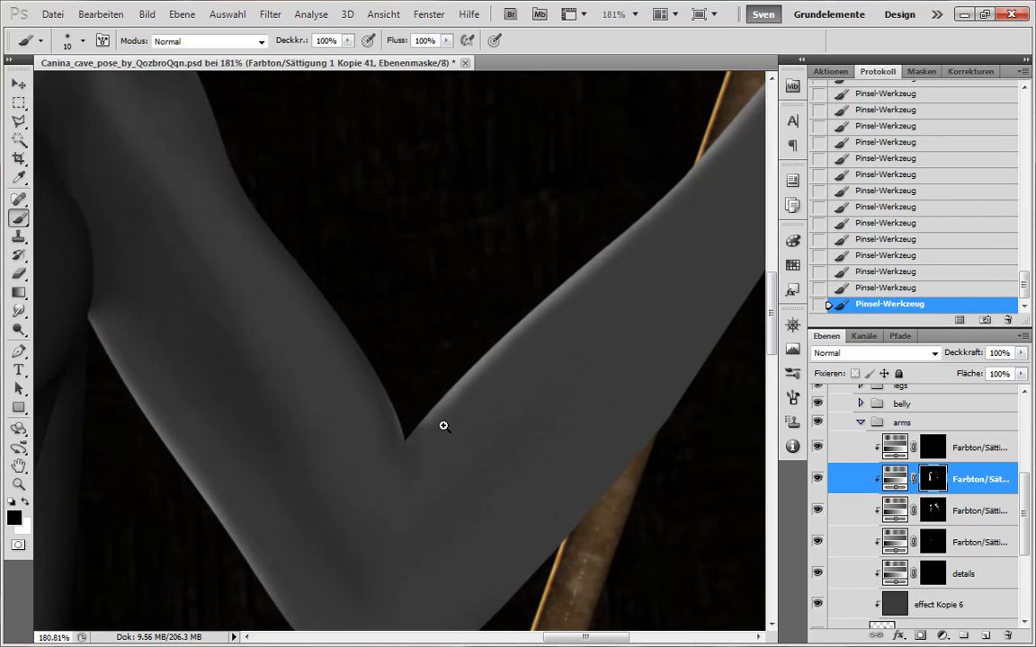
- Shade the elbow crease and the area below the forearm's upper rim on the Kopie 42 mask with a 20 px brush
key("x")
key("alt+bracketleft")
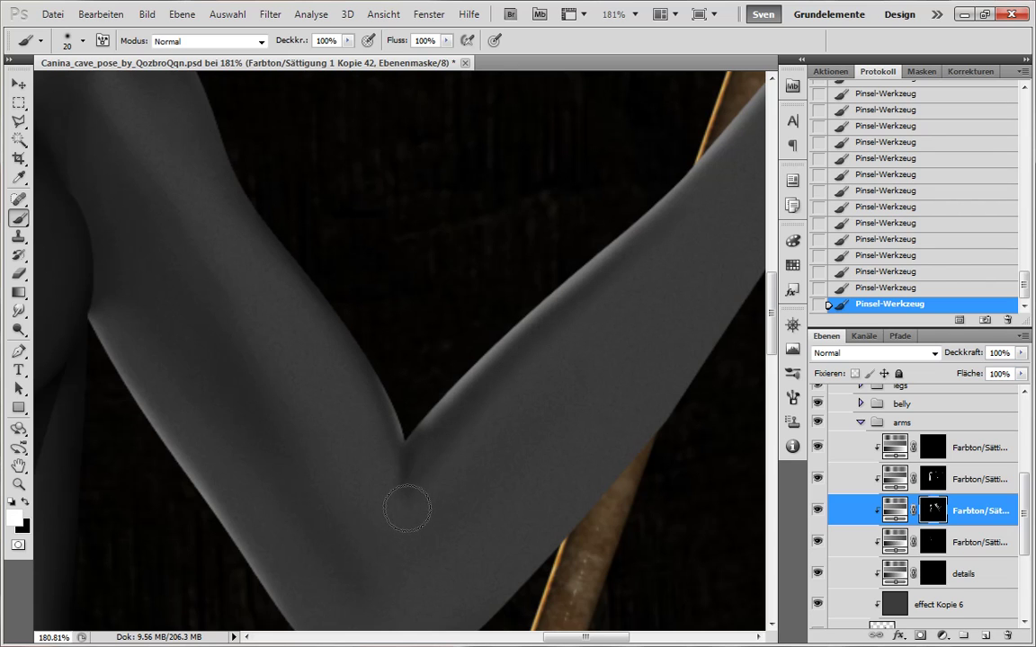
scroll(453, 515, "down", 3)
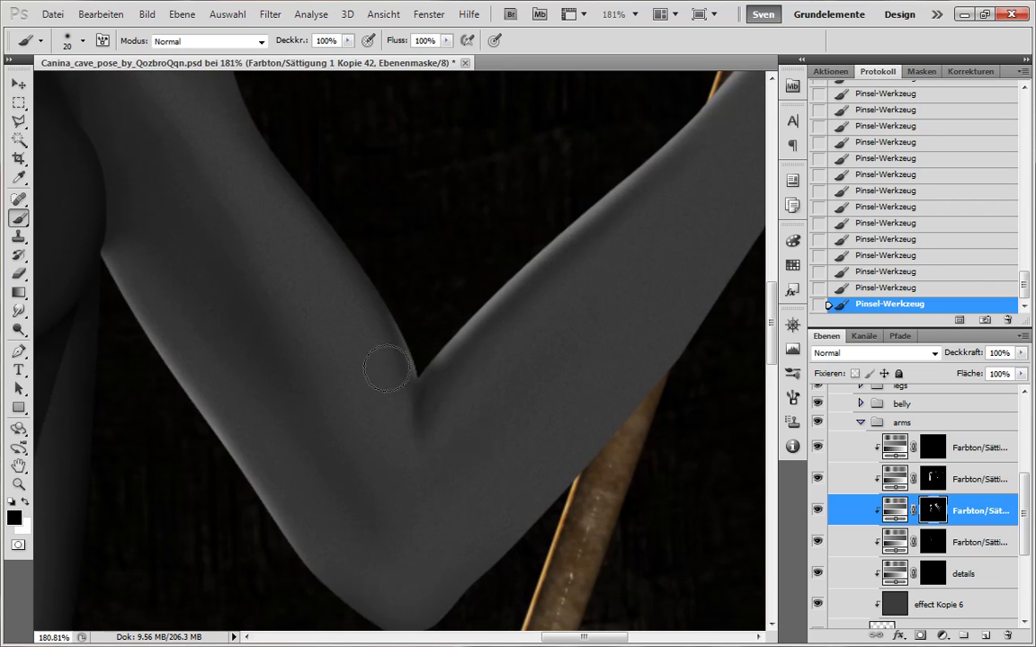
- Draw the fine fold line in the elbow crease on the details mask with a 5 px white brush
key("alt+bracketleft")
key("alt+bracketleft")
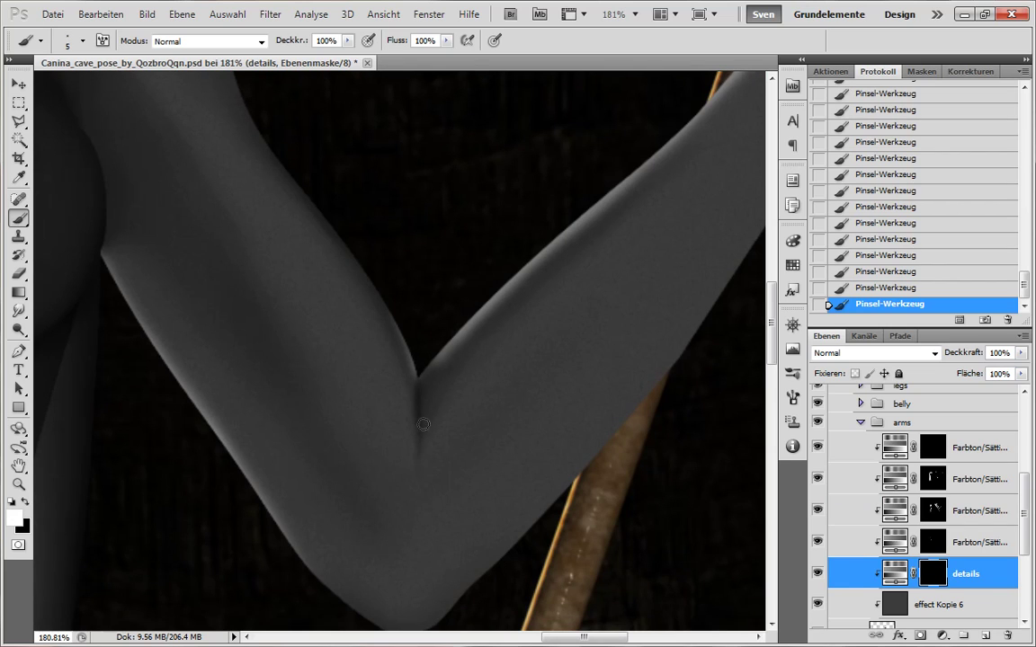
key("bracketright")
- Darken and refine the elbow fold on the Kopie 43 mask with small 6 to 9 px brushes in white and black
key("alt+bracketright")
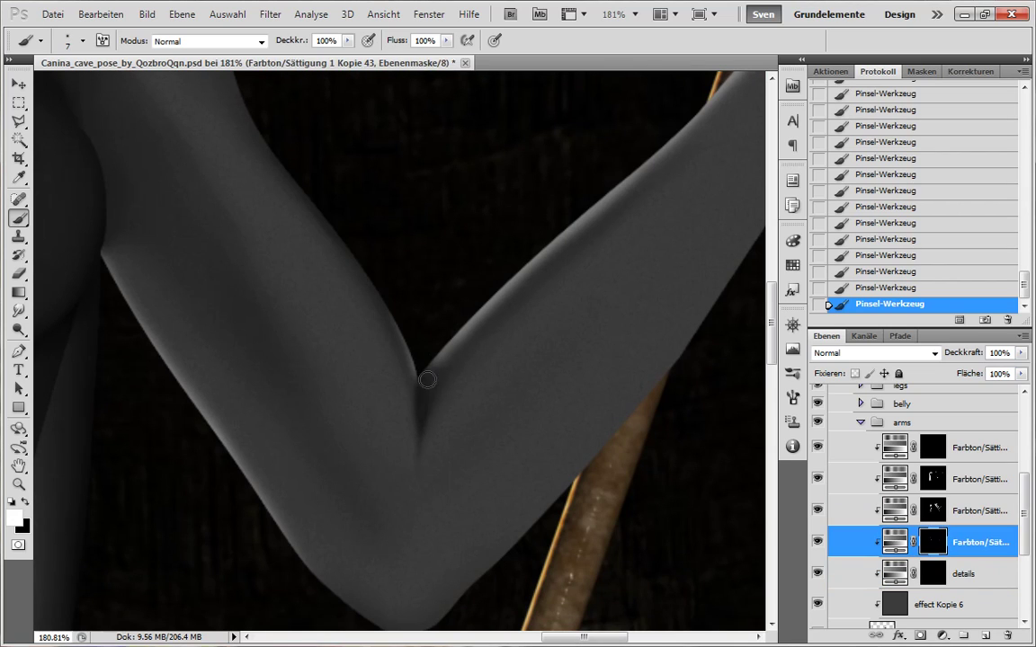
key("x")
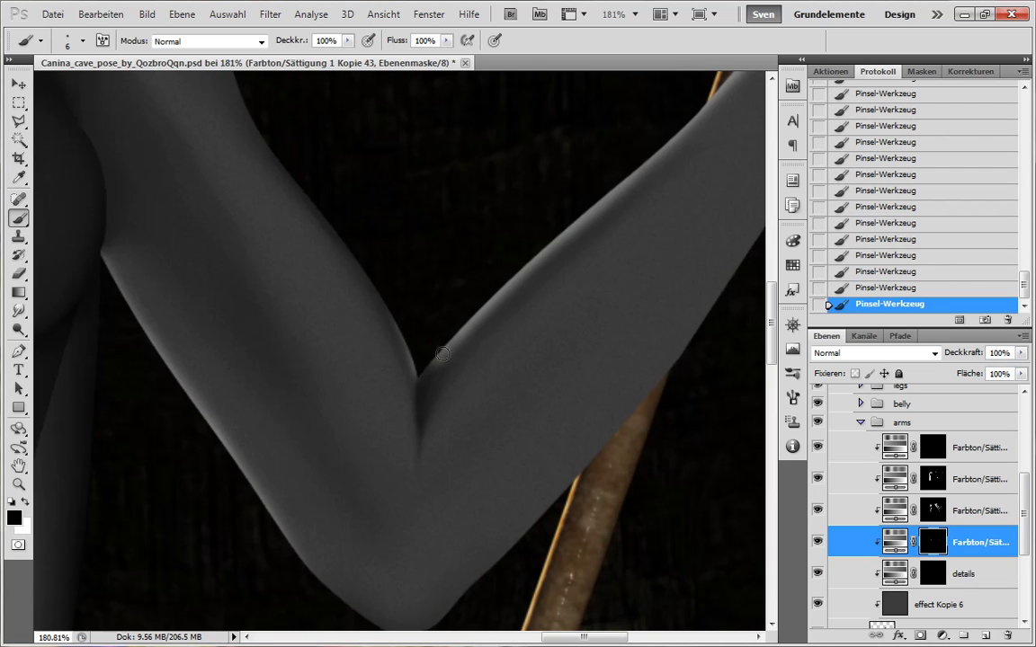
key("x")
key("alt+bracketright")
key("alt+bracketright")
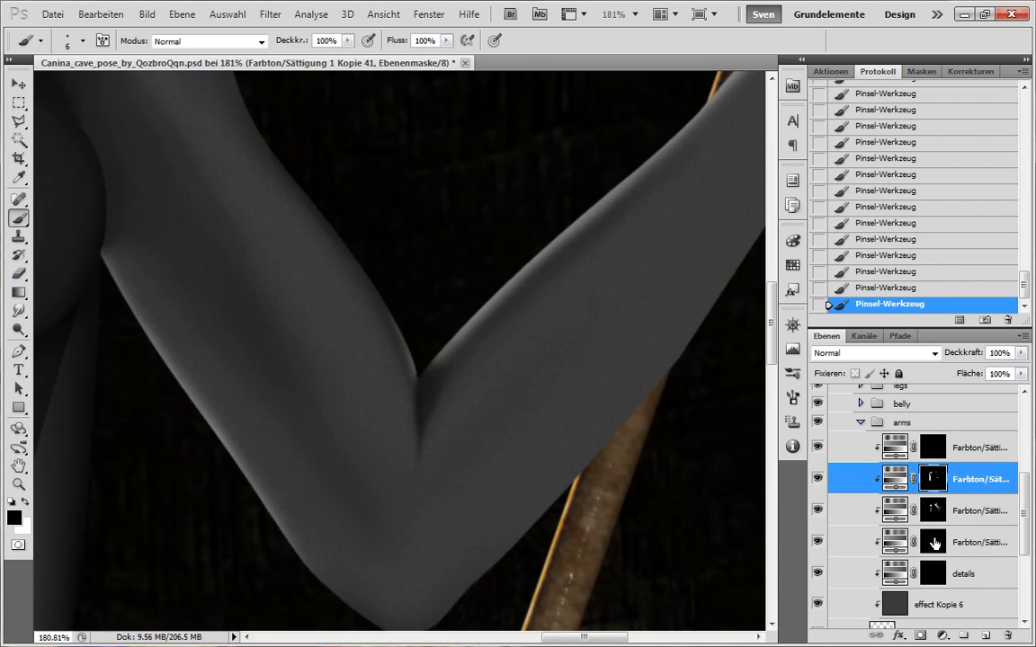
left_click(934, 542)
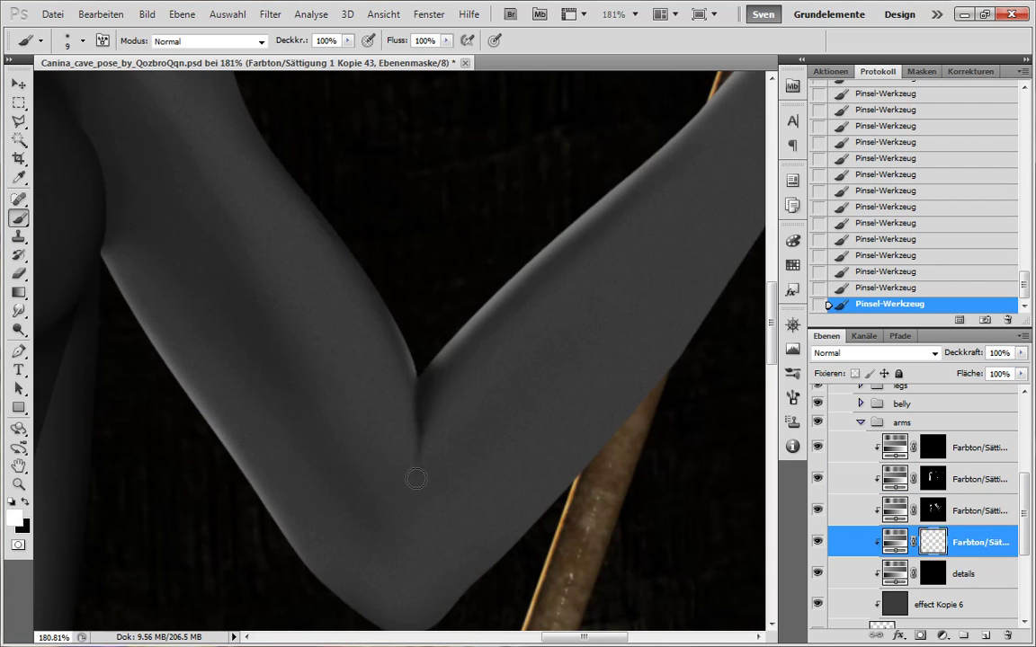
key("x")
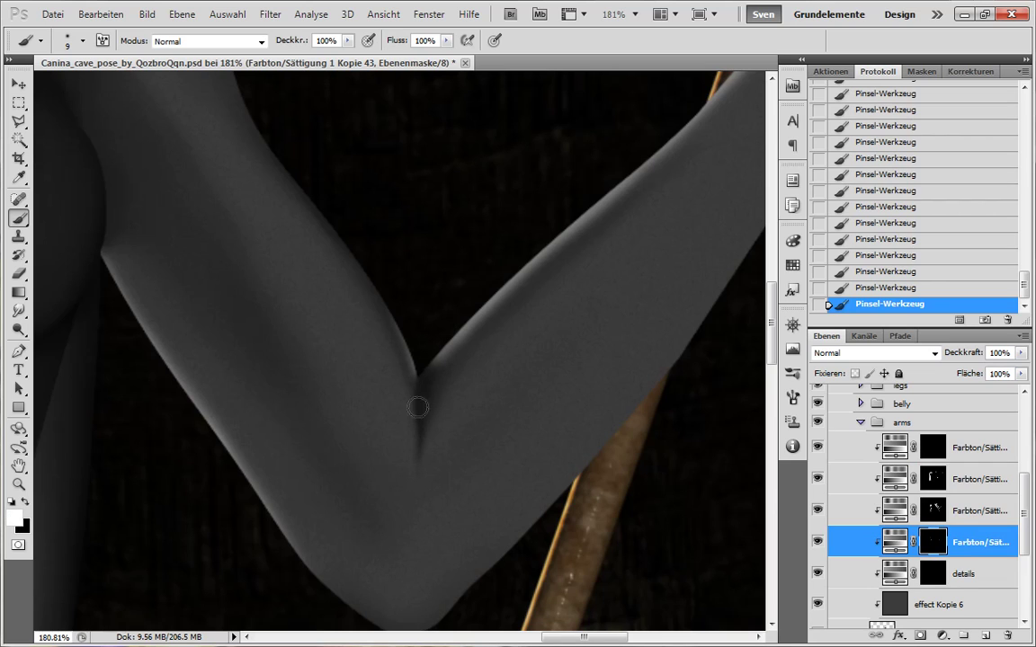
- Shade the forearm and the area around the elbow fold on the Kopie 42 mask with a 45 px white brush
key("alt+bracketright")
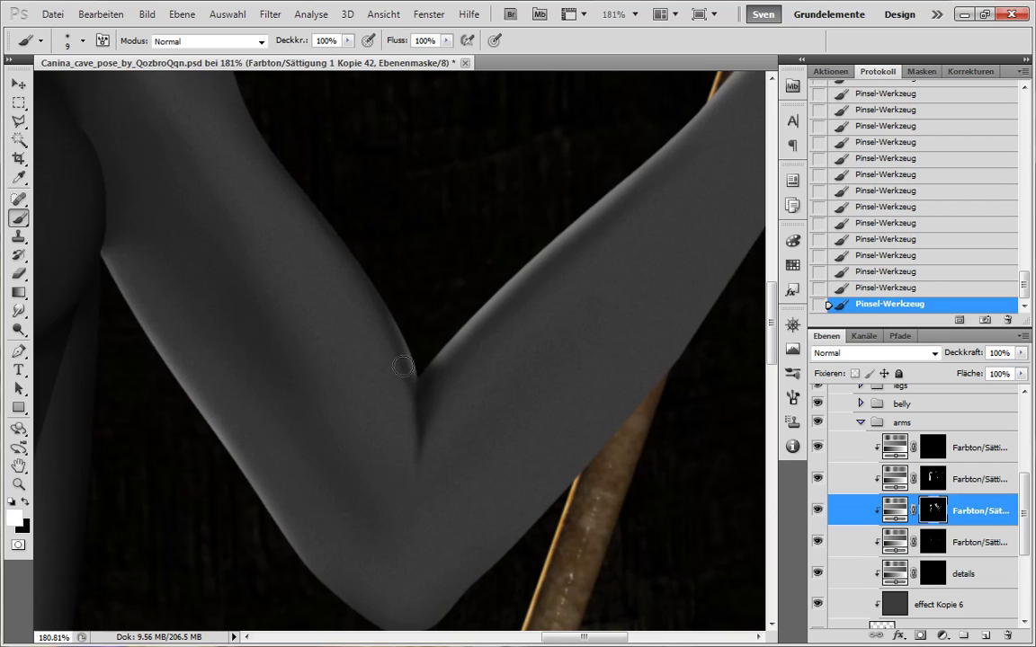
key("bracketright")
key("bracketright")
key("bracketright")
key("bracketright")
key("bracketright")
key("bracketright")
key("bracketright")
key("bracketright")
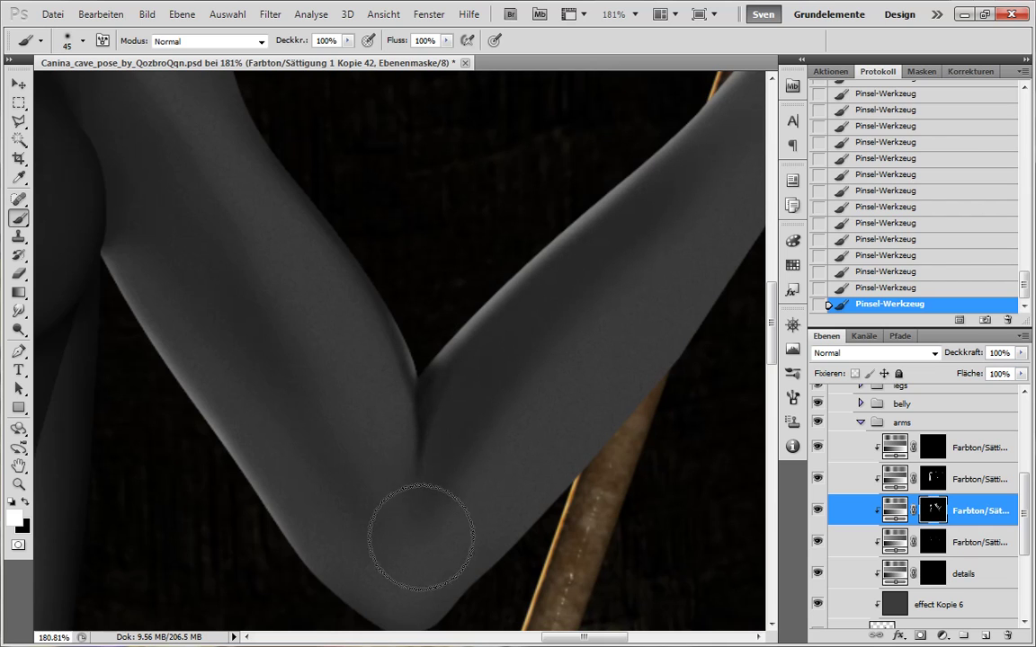
- Shade the upper arm and forearm on the Kopie 42 mask with a soft white brush enlarged from 45 to 80 px
scroll(259, 270, "up", 10)
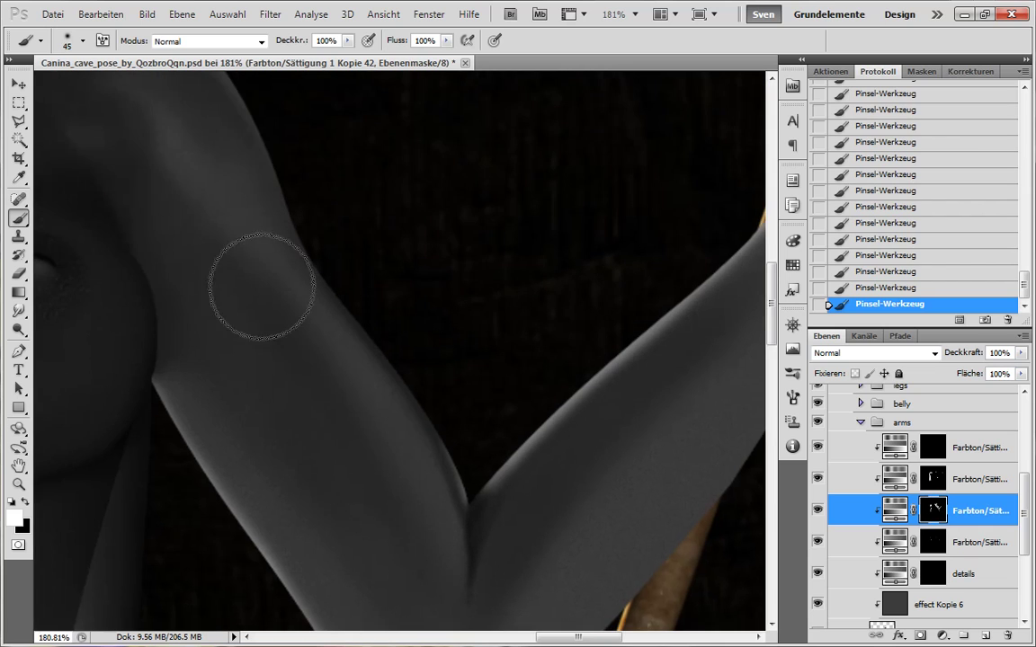
scroll(237, 286, "down", 10)
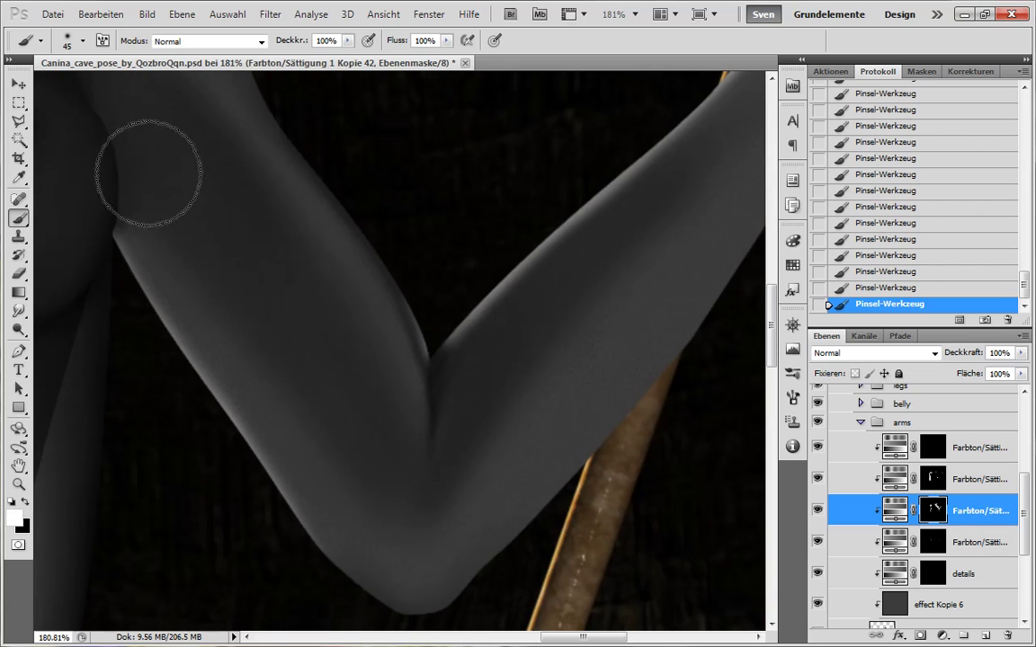
left_click_drag(390, 451, 376, 401)
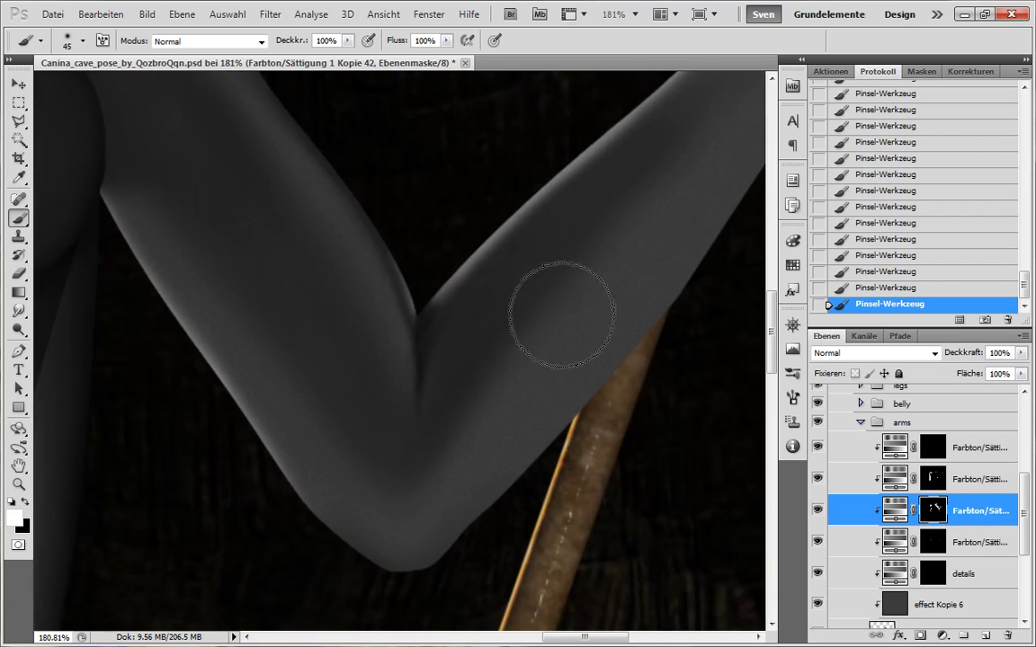
left_click_drag(170, 110, 291, 306)
left_click_drag(544, 580, 488, 403)
key("bracketright")
key("bracketright")
key("bracketright")
key("bracketright")
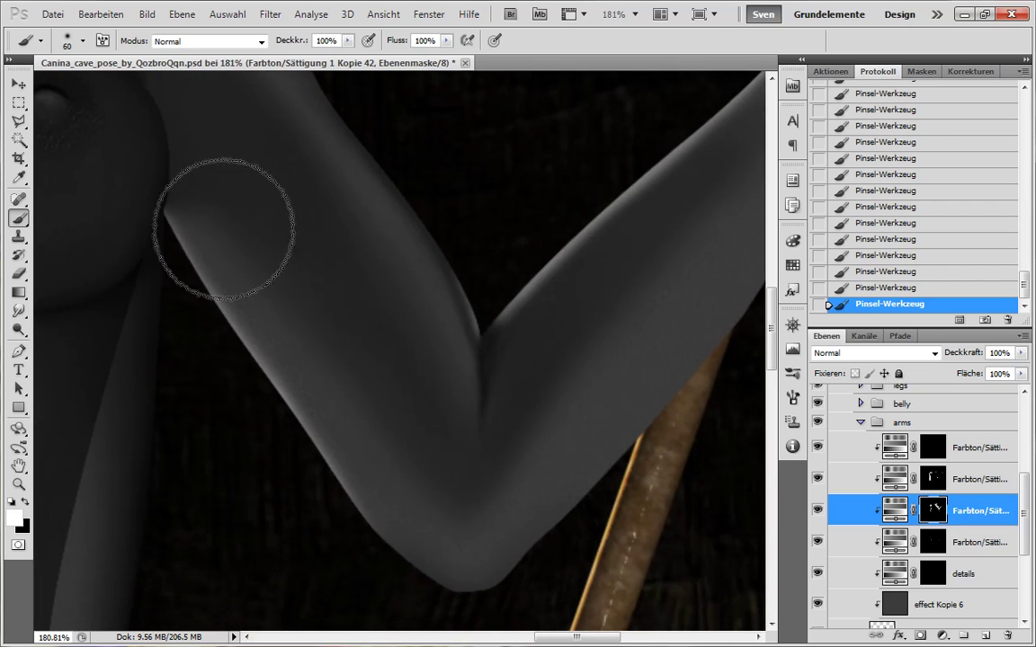
left_click_drag(322, 338, 427, 481)
left_click_drag(670, 274, 543, 364)
left_click_drag(524, 439, 563, 428)
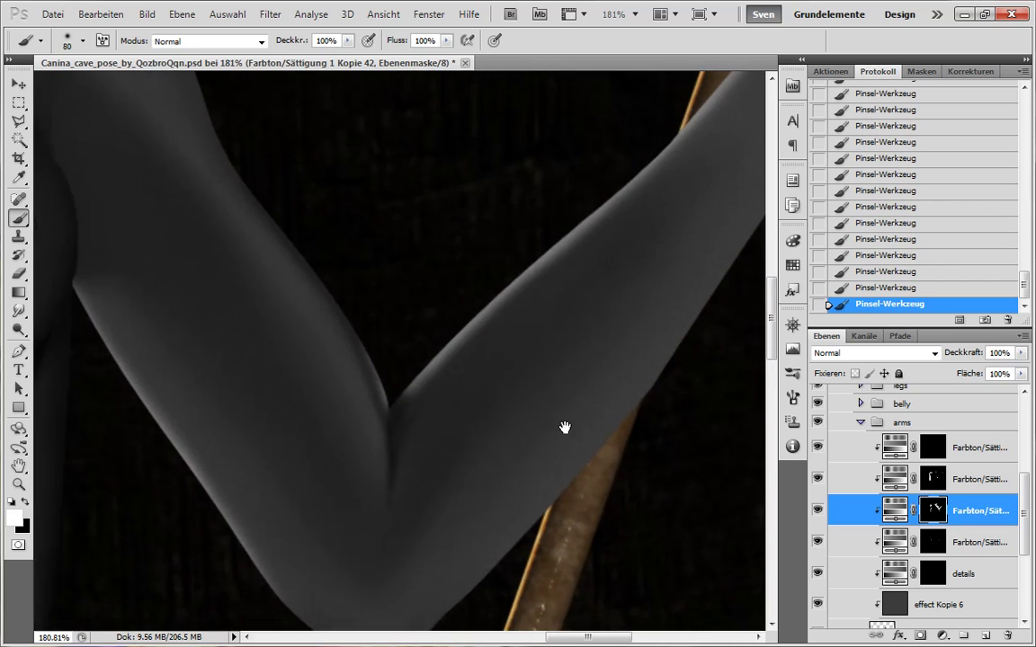
- Touch up the upper arm's outer edge near the elbow on the details mask with a 2 px white brush
scroll(548, 387, "down", 10)
scroll(486, 381, "up", 8)
key("x")
key("bracketleft")
key("bracketleft")
key("bracketleft")
key("bracketleft")
key("alt+bracketleft")
key("alt+bracketleft")
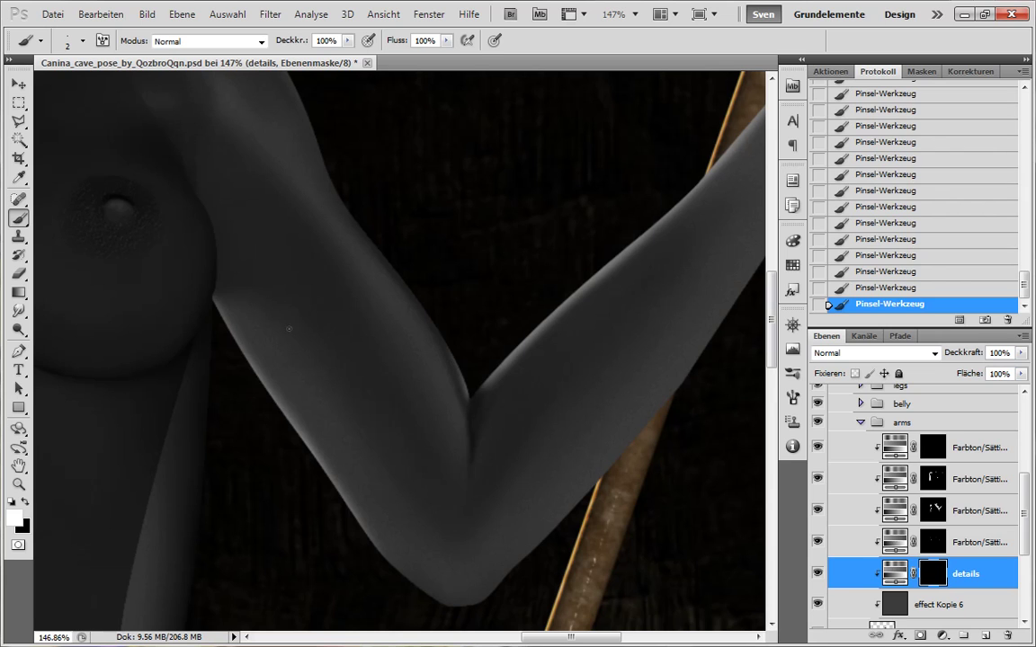
- Shade the forearm's lower edge and the elbow on the Kopie 42 and Kopie 41 masks with 30 and 80 px white brushes
key("alt+bracketright")
key("alt+bracketright")
key("alt+bracketright")
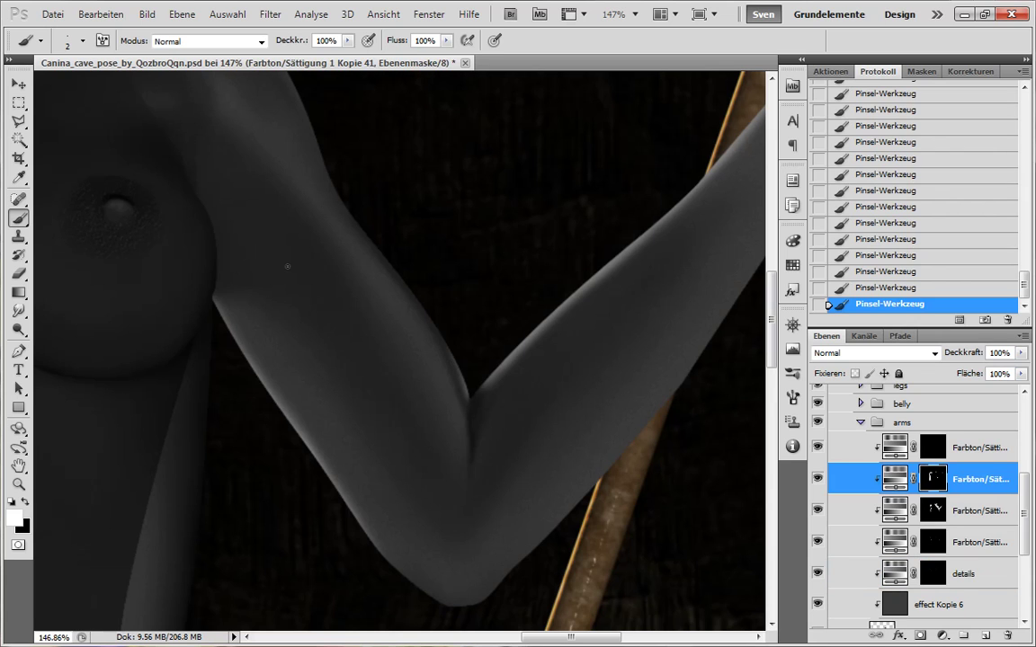
scroll(553, 452, "down", 2)
scroll(589, 472, "down", 5)
scroll(582, 514, "up", 4)
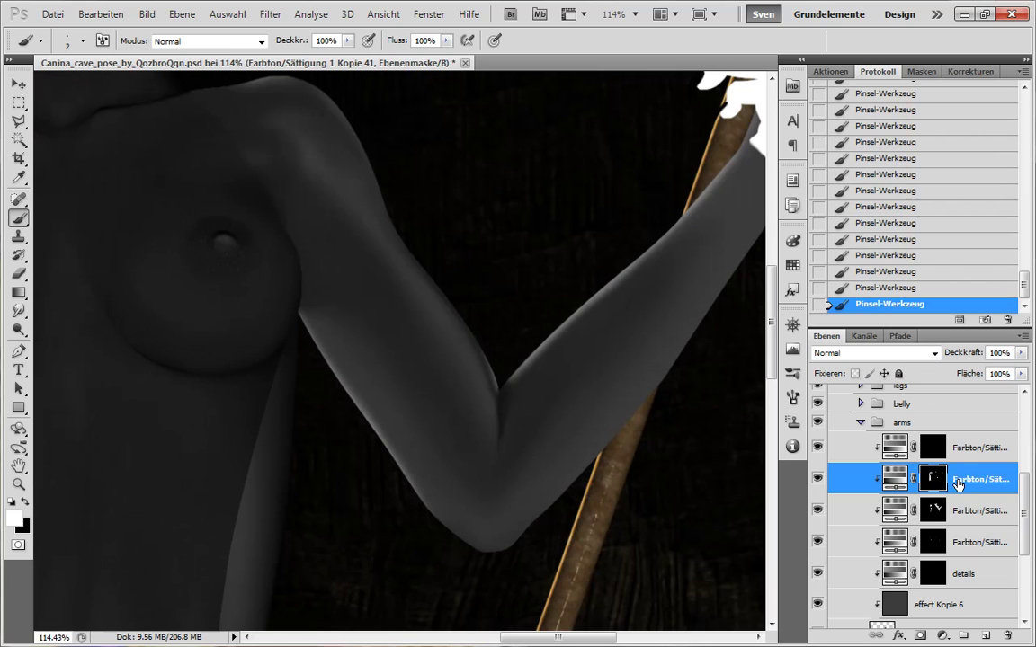
left_click(932, 547)
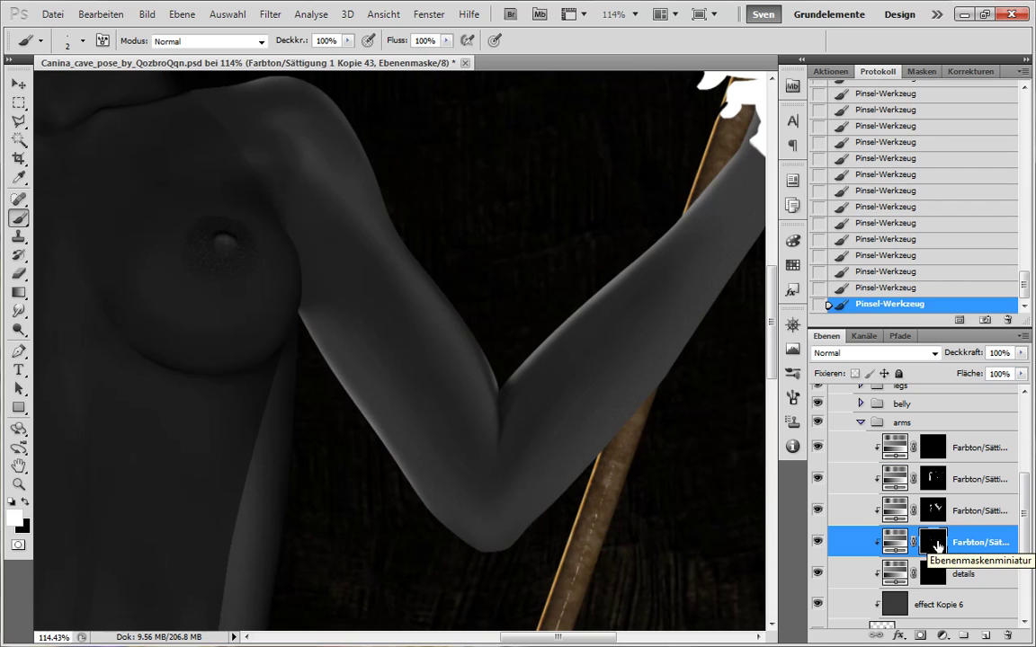
key("alt+bracketright")
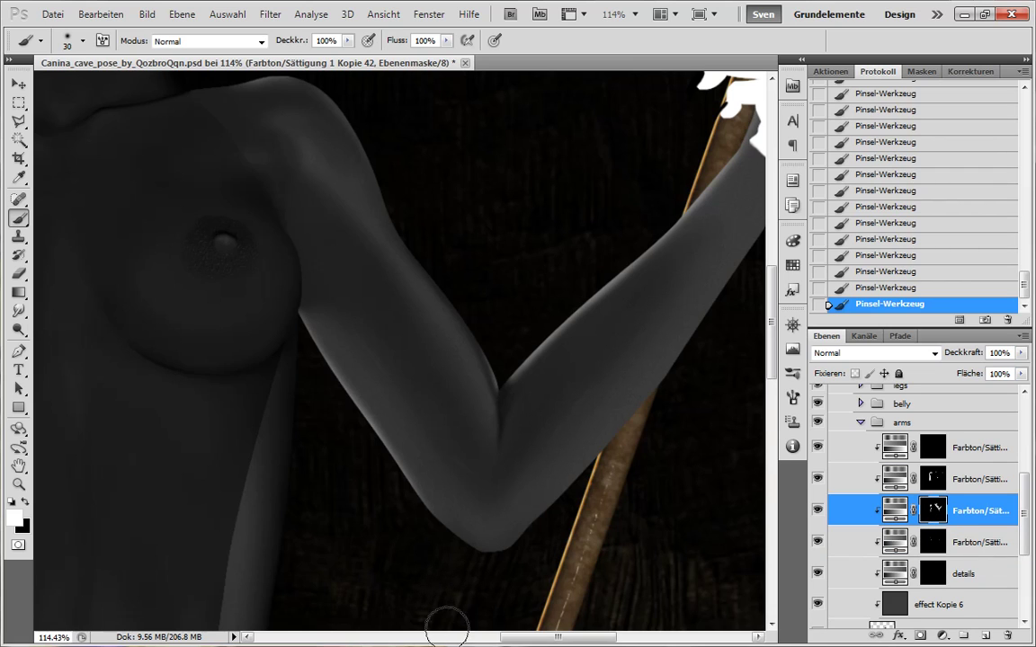
key("x")
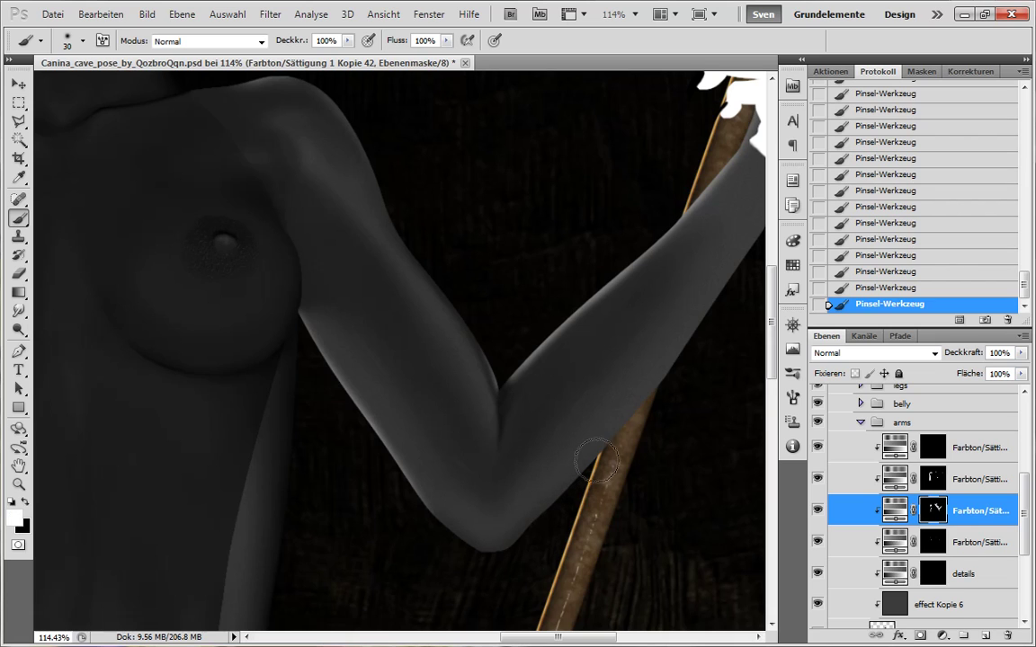
key("alt+bracketright")
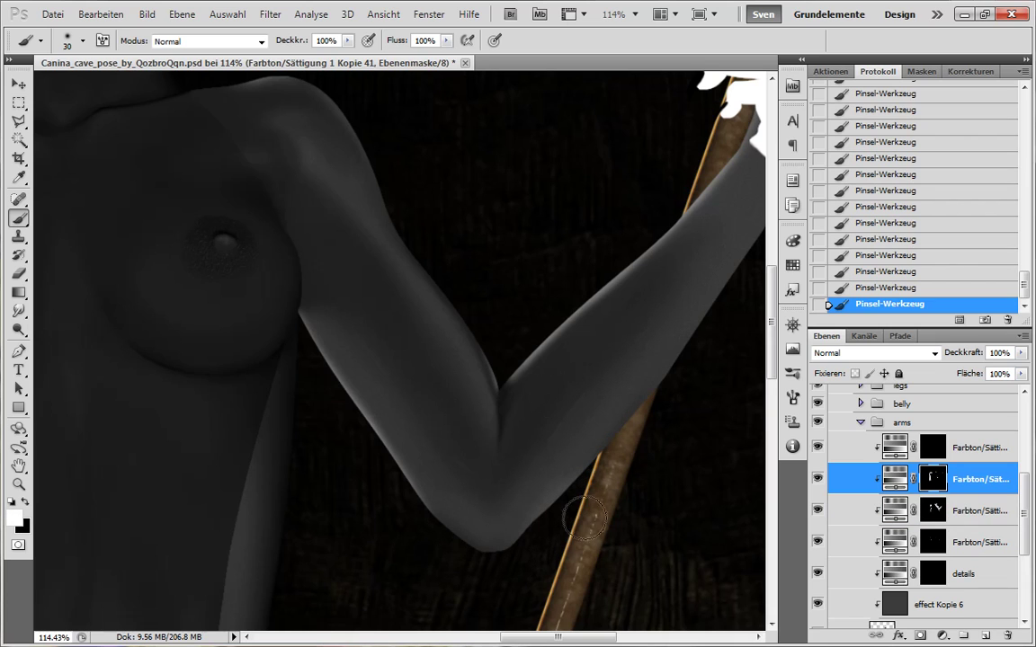
key("bracketright")
key("bracketright")
key("bracketright")
key("bracketright")
key("bracketright")
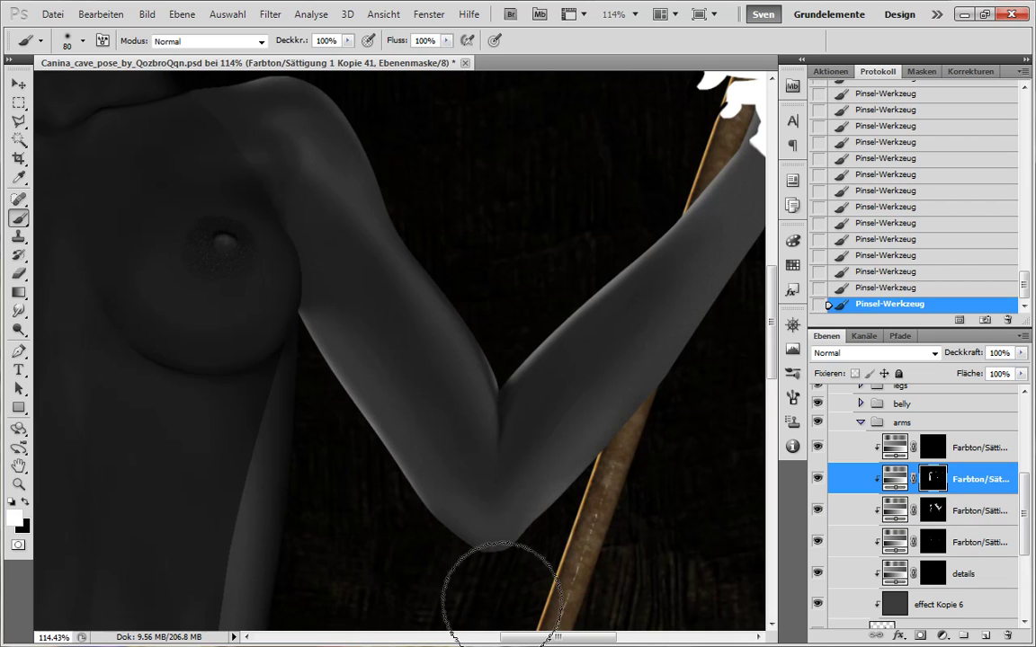
left_click_drag(599, 368, 521, 405)
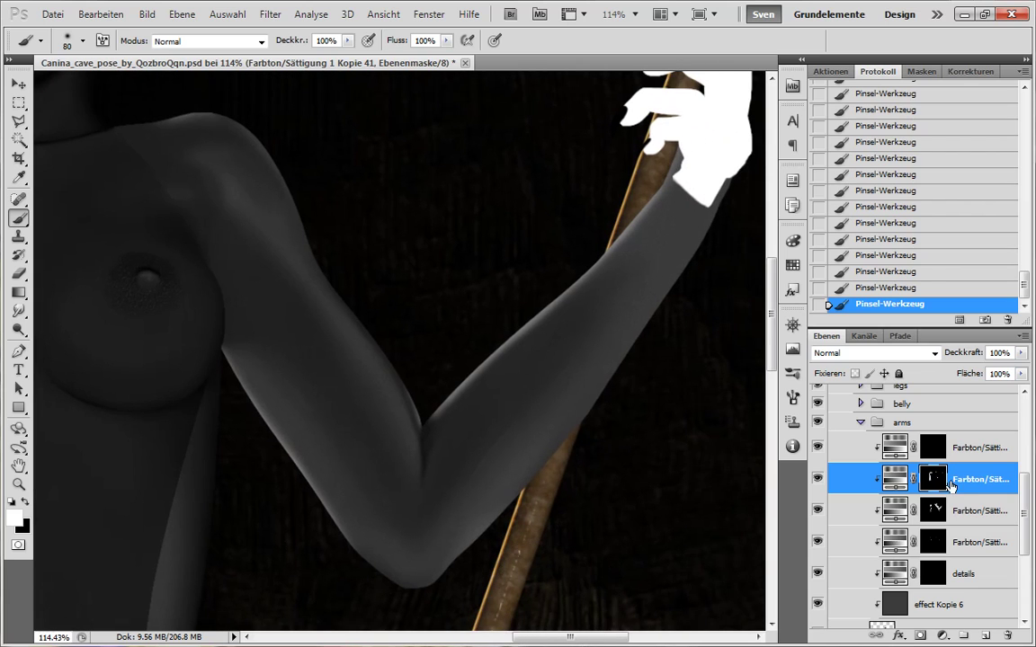
- Soften the upper arm's outer edge down to the elbow on the Kopie 42 mask with a 25 px brush, alternating black and white
left_click(935, 510)
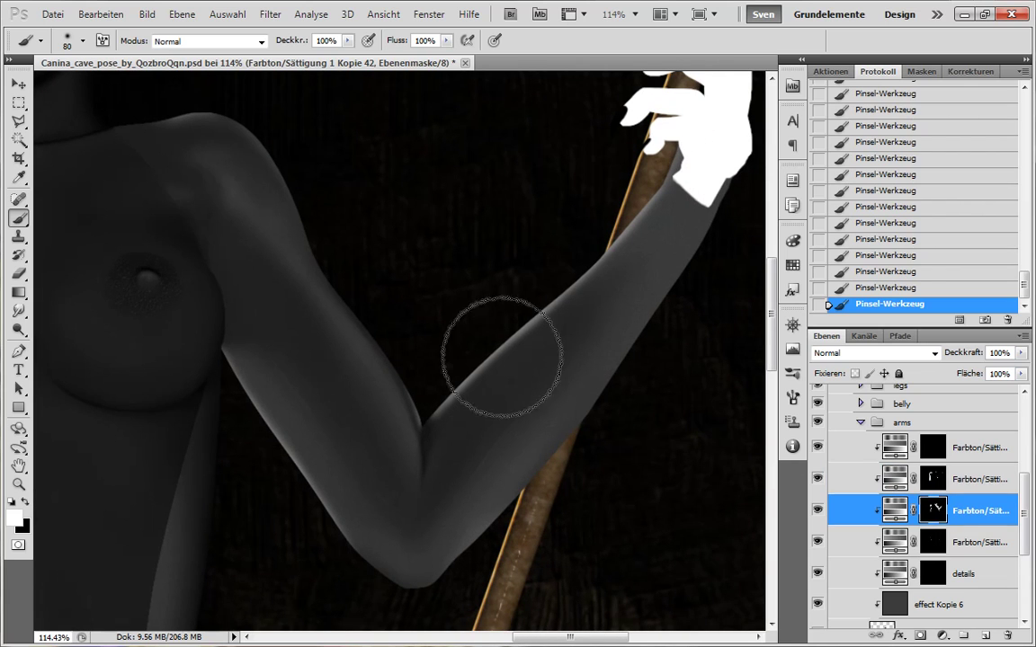
key("bracketleft")
key("bracketleft")
key("bracketleft")
key("bracketleft")
key("bracketleft")
key("bracketleft")
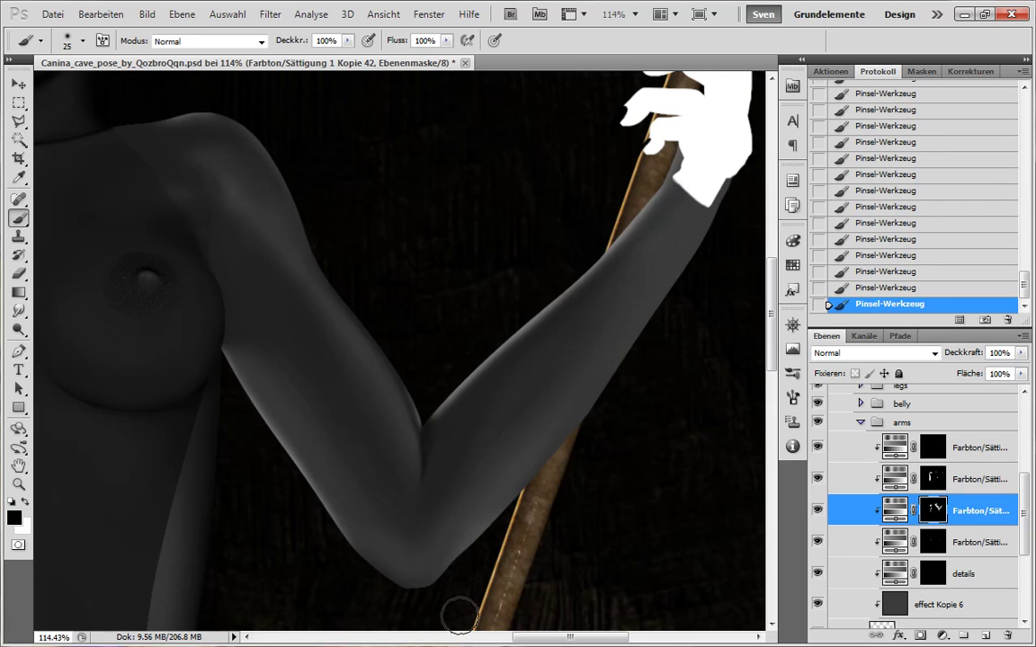
key("x")
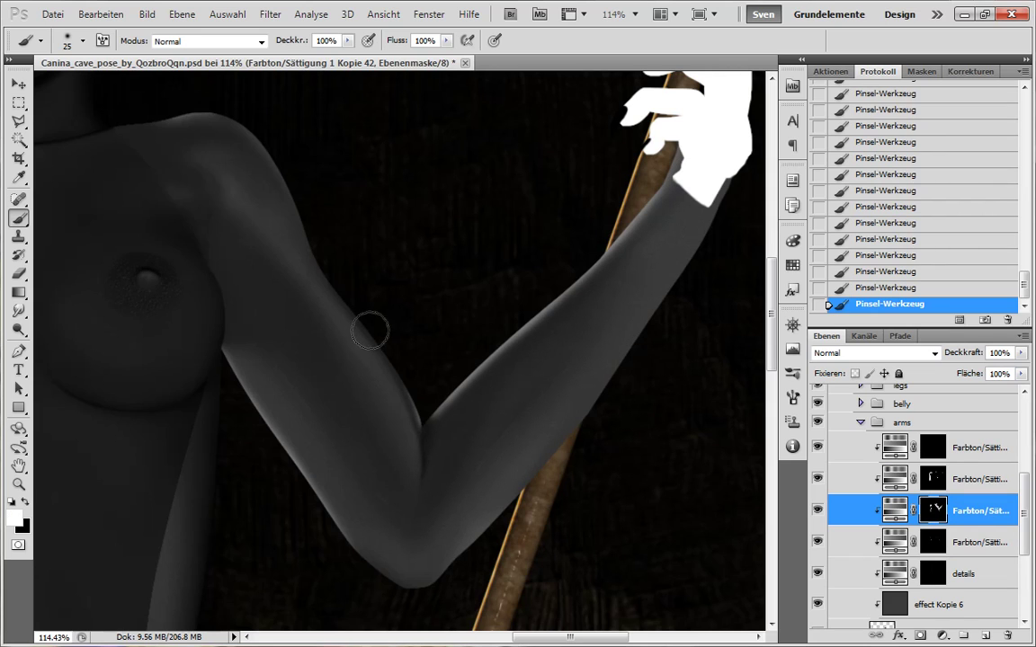
key("x")
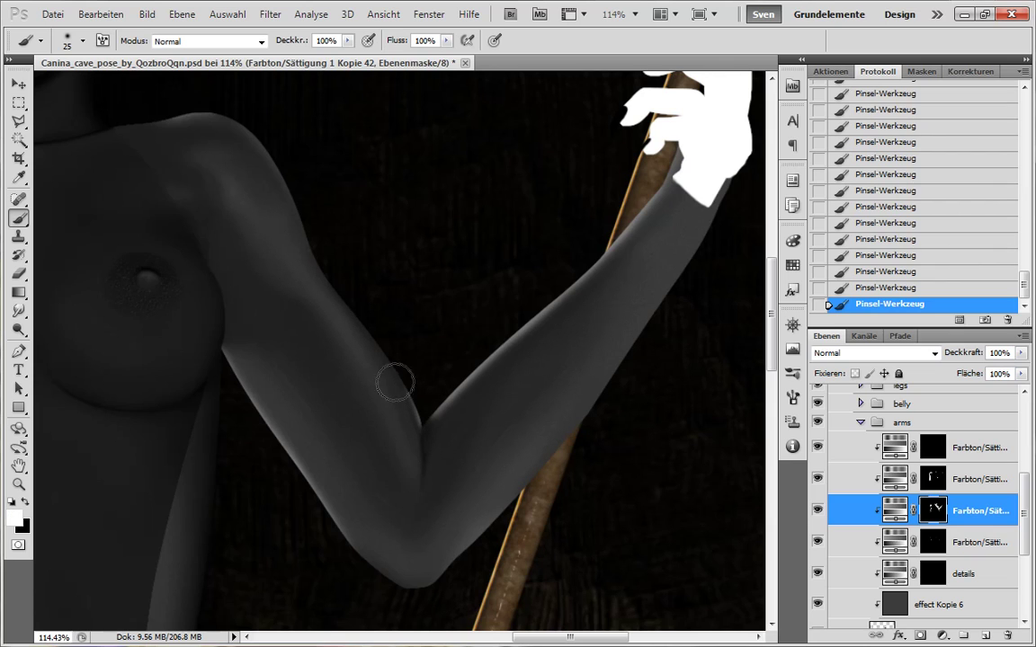
key("x")
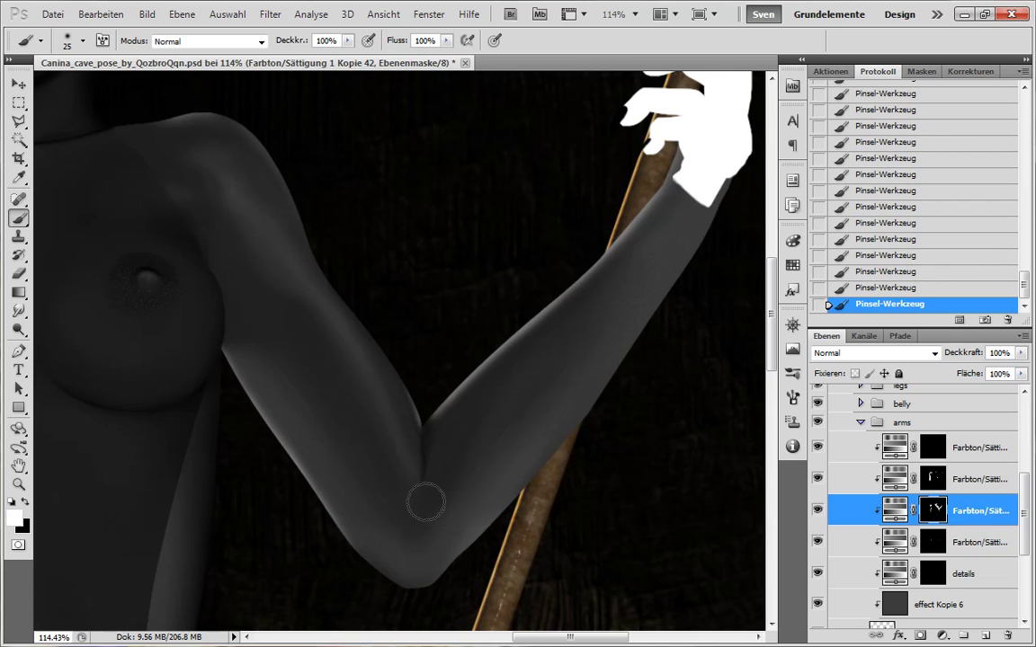
- Blend the shading around the elbow and lower upper arm on the Kopie 42 mask with an 80 px brush in black and white
scroll(531, 394, "down", 2)
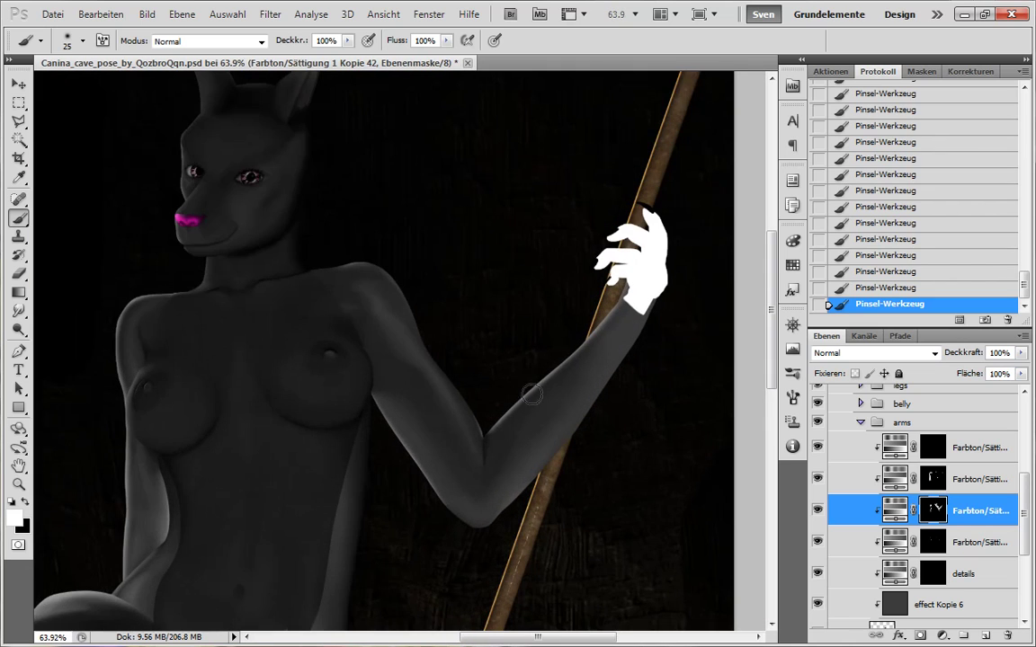
key("]")
key("]")
key("]")
key("]")
key("]")
key("]")
key("x")
key("x")
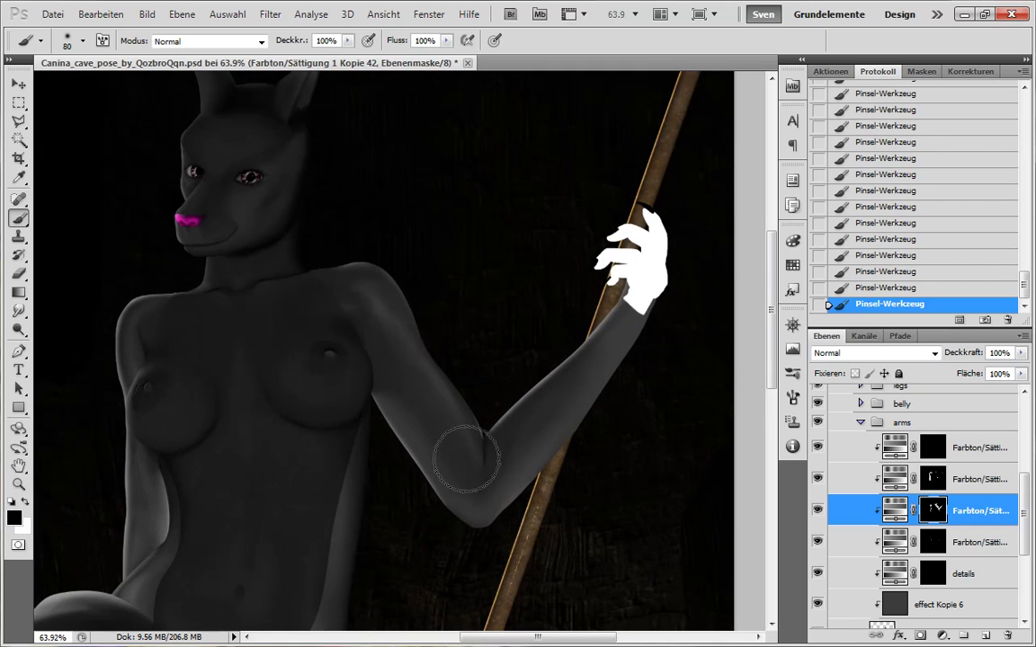
- Balance light and shadow on the upper arm from shoulder to elbow on the Kopie 42 mask with a 50 px brush in black and white
key("x")
key("bracketleft")
key("bracketleft")
key("bracketleft")
key("x")
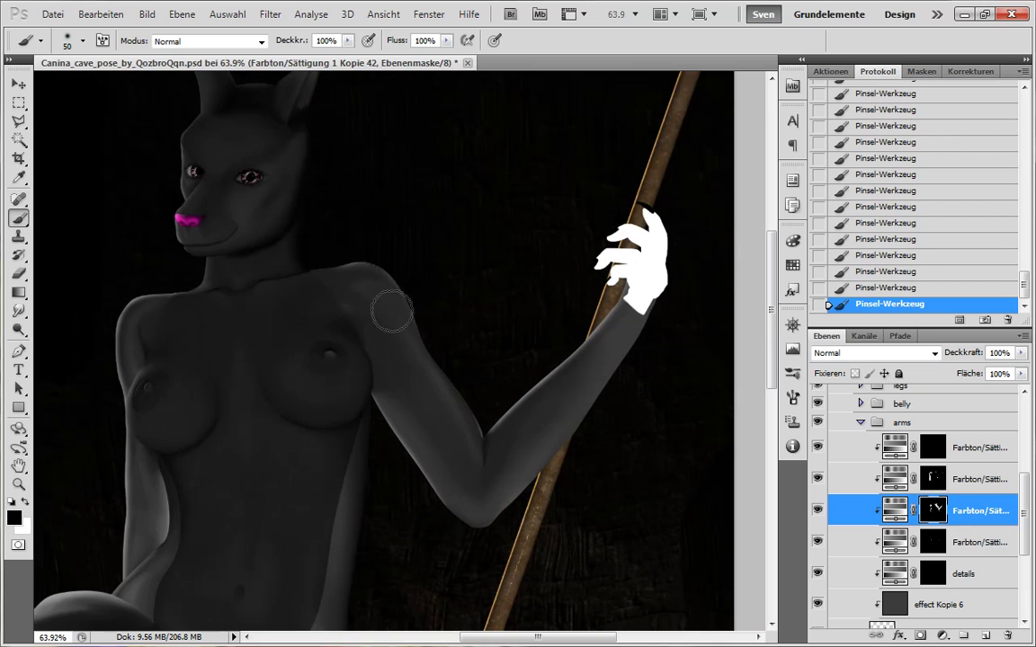
key("x")
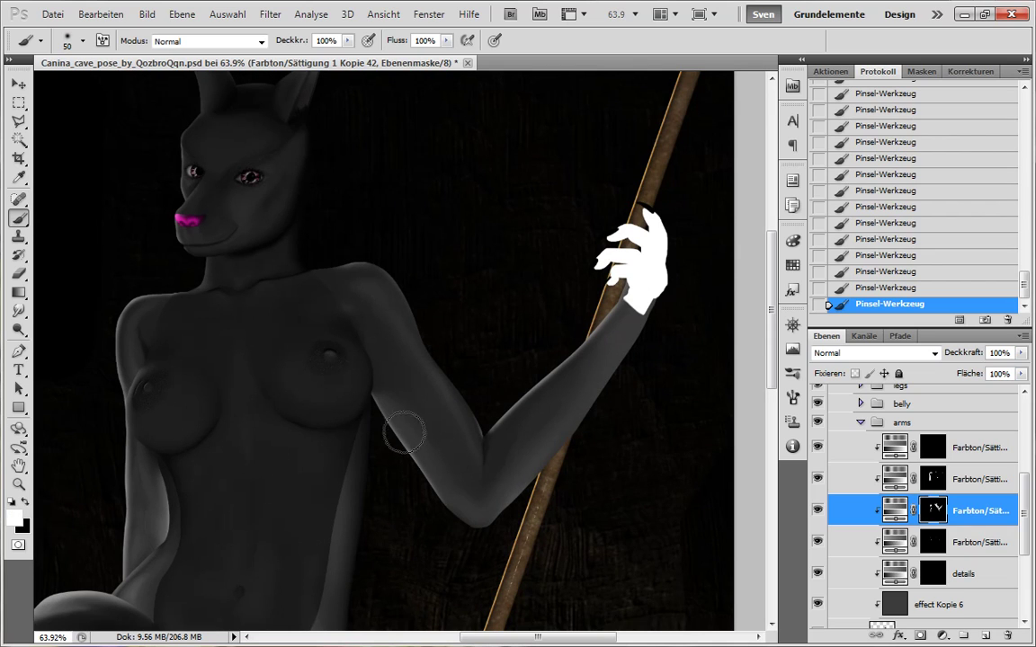
key("x")
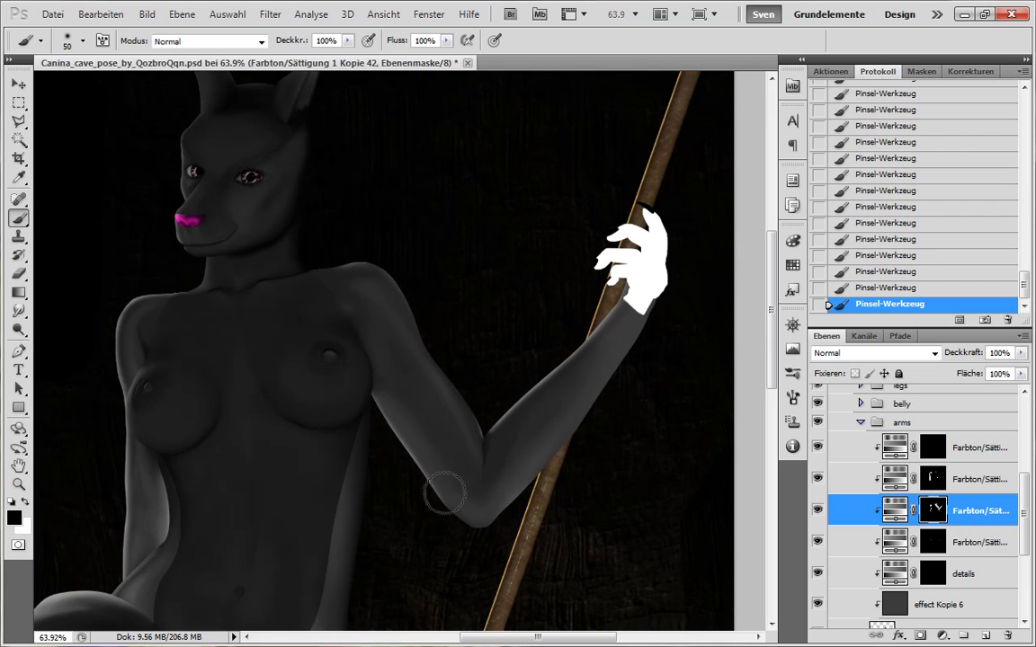
key("x")
- Refine the upper arm's outer contour on the Kopie 42 mask with a 35 px brush and small 7 and 4 px brushes
scroll(373, 319, "up", 5)
left_click_drag(478, 361, 435, 362)
key("bracketleft")
key("bracketleft")
key("bracketleft")
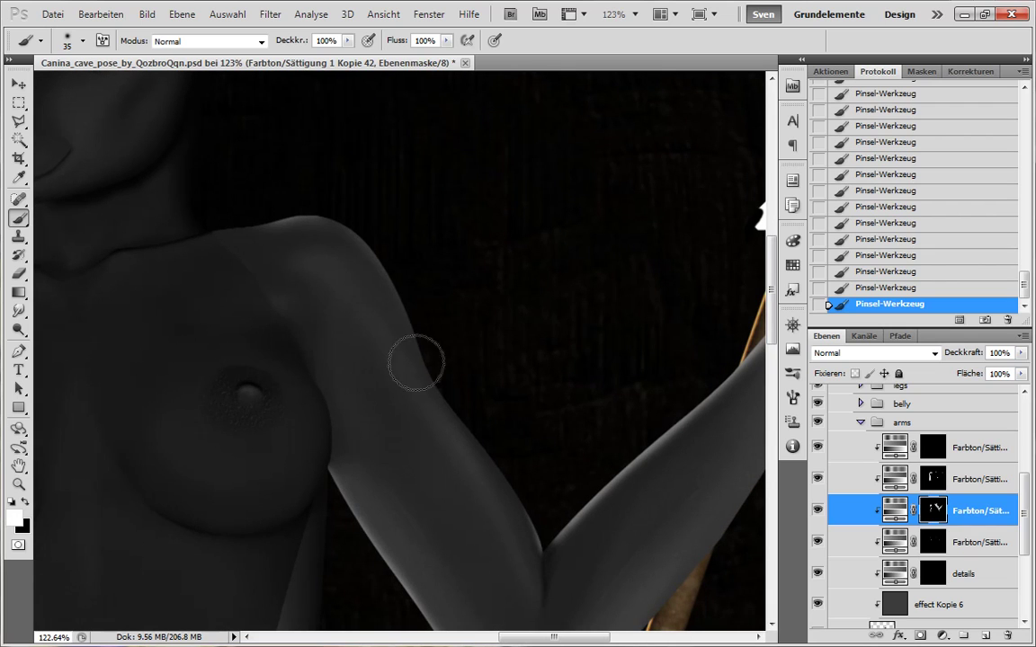
key("x")
left_click_drag(467, 451, 428, 432)
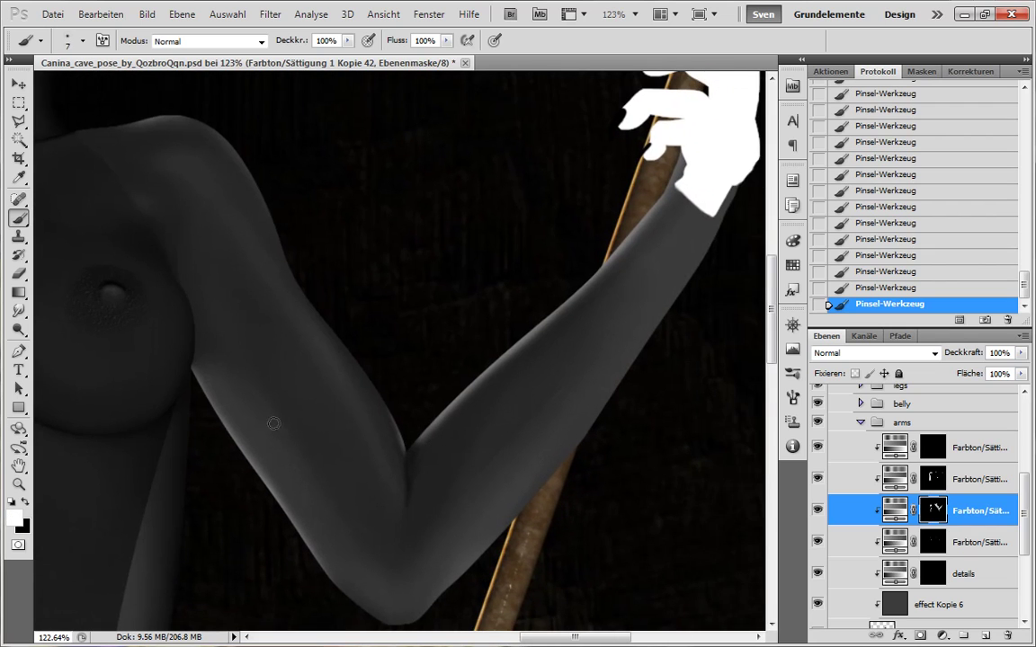
scroll(540, 411, "down", 2)
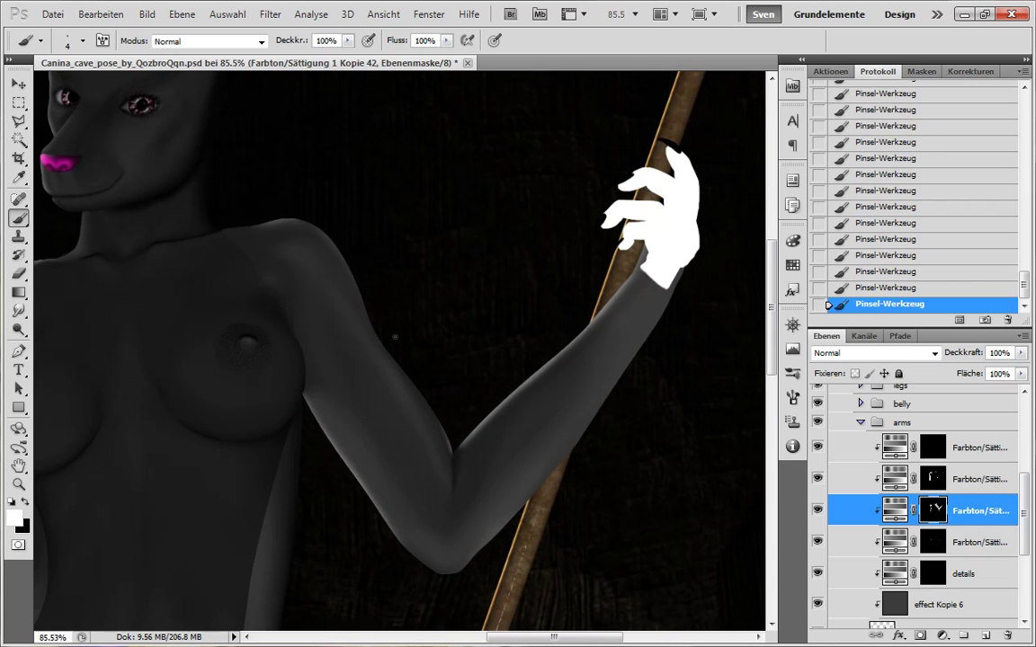
- Shade the forearm from the elbow to the wrist on the Kopie 43 mask with 40 and 50 px white brushes
left_click(938, 481)
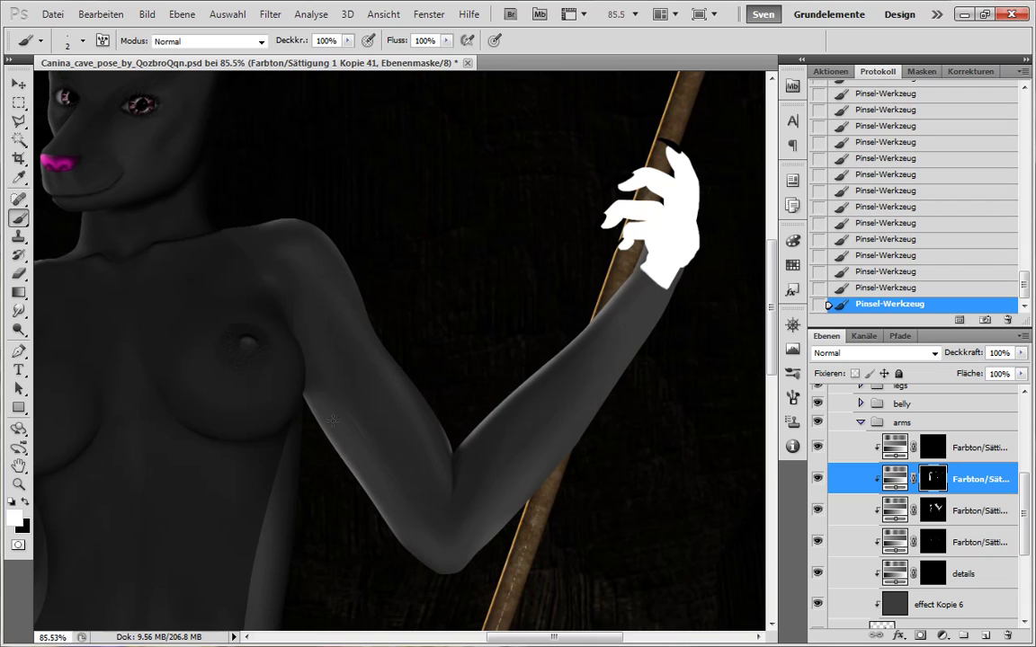
left_click(935, 544)
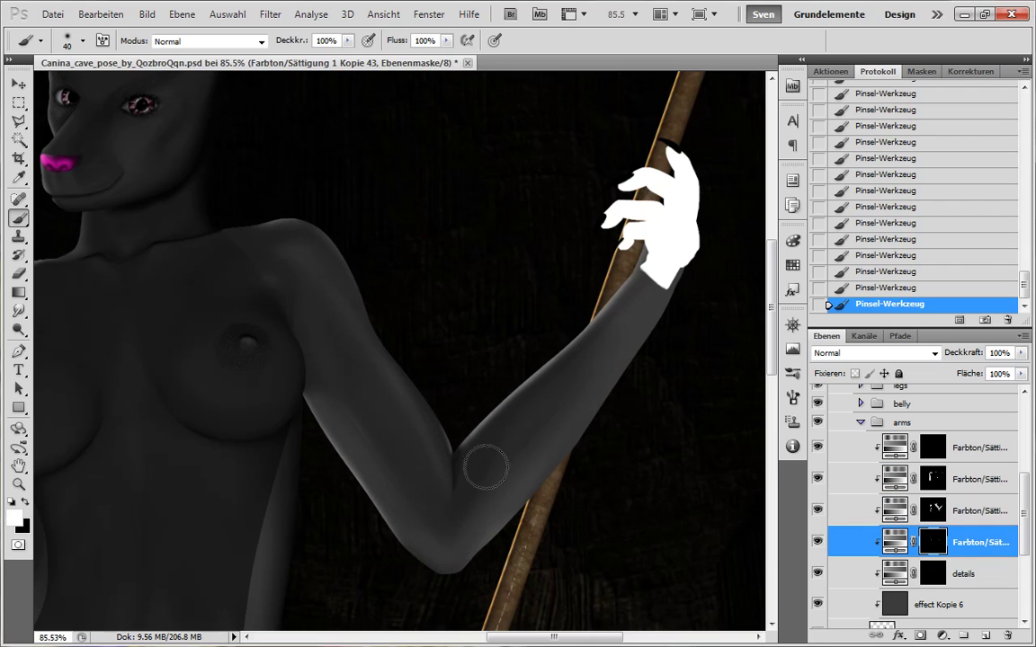
left_click_drag(485, 467, 610, 315)
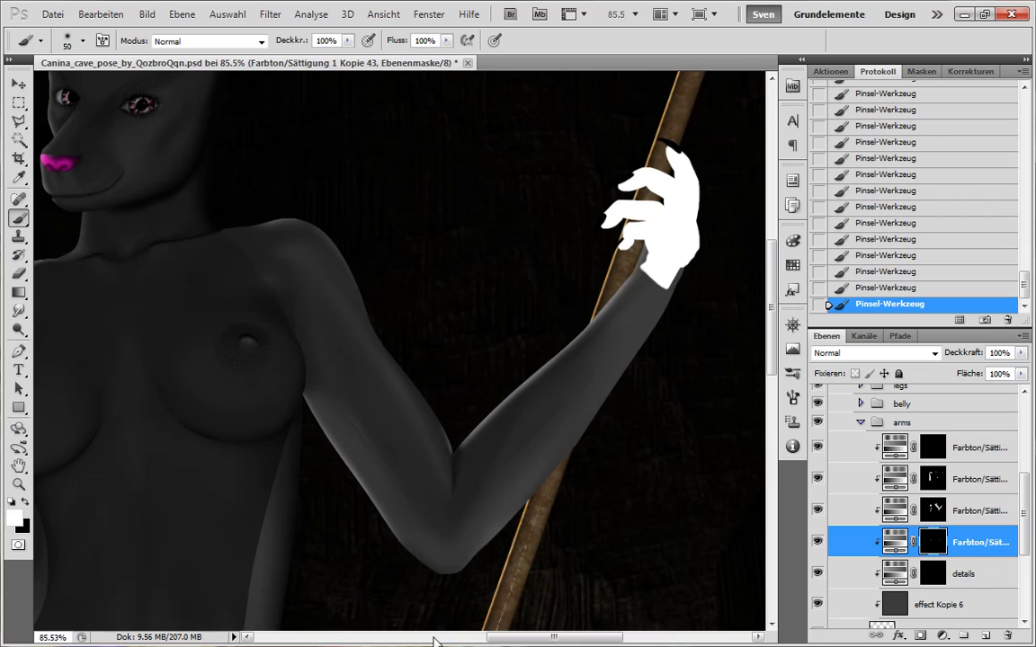
key("x")
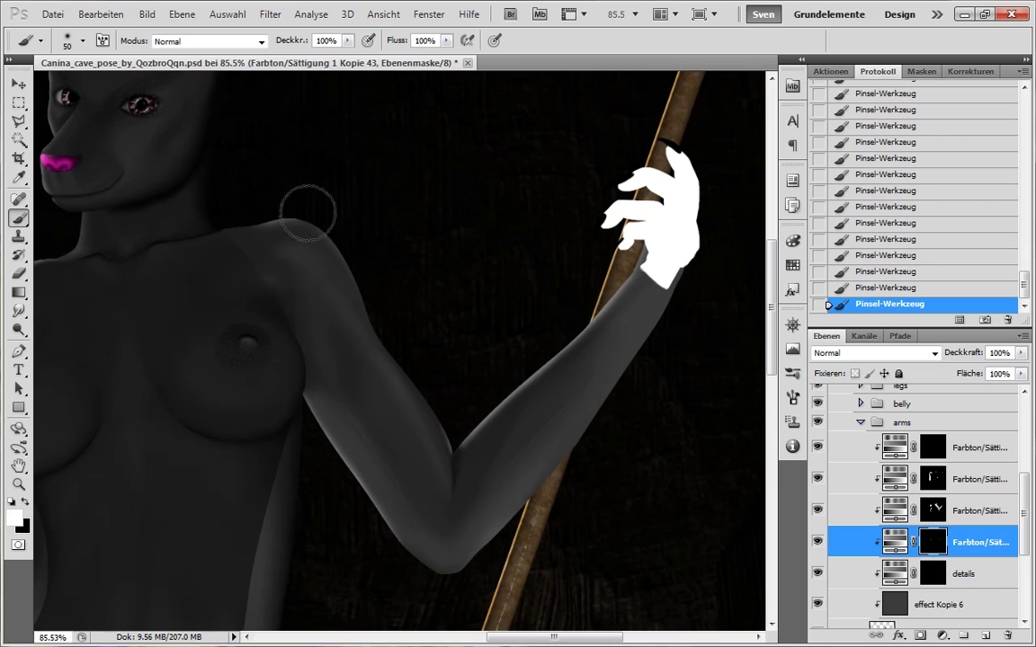
key("x")
left_click_drag(603, 485, 517, 490)
mouse_move(588, 615)
left_mouse_down()
mouse_move(606, 471)
mouse_move(663, 324)
mouse_move(637, 337)
left_mouse_up()
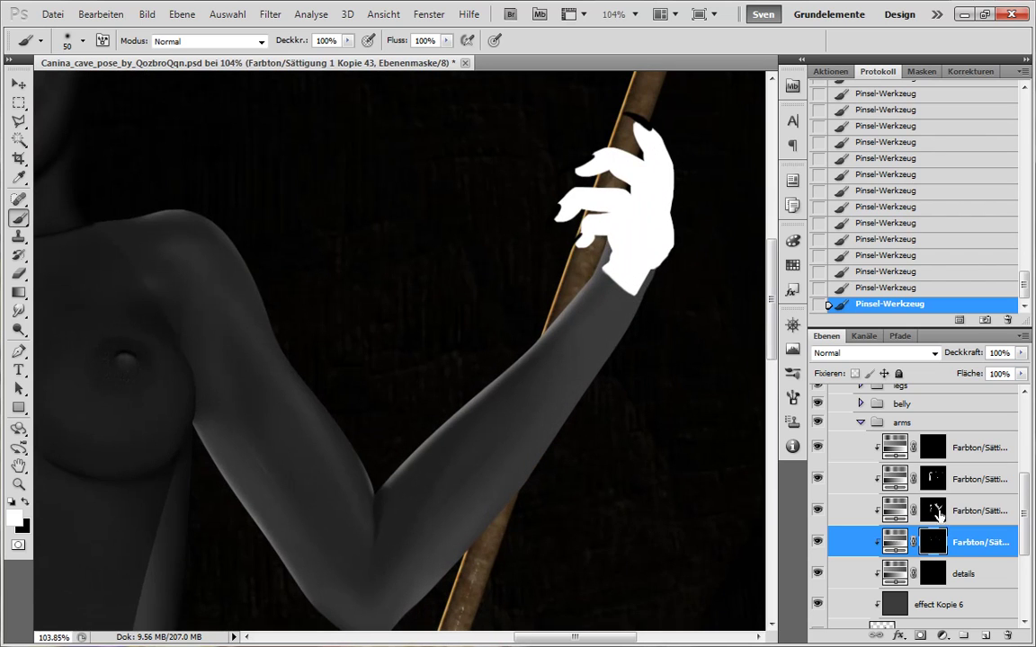
- Darken the forearm's lower side up to the wrist on the Kopie 42 mask with a 50 px white brush and save the document
key("alt+bracketright")
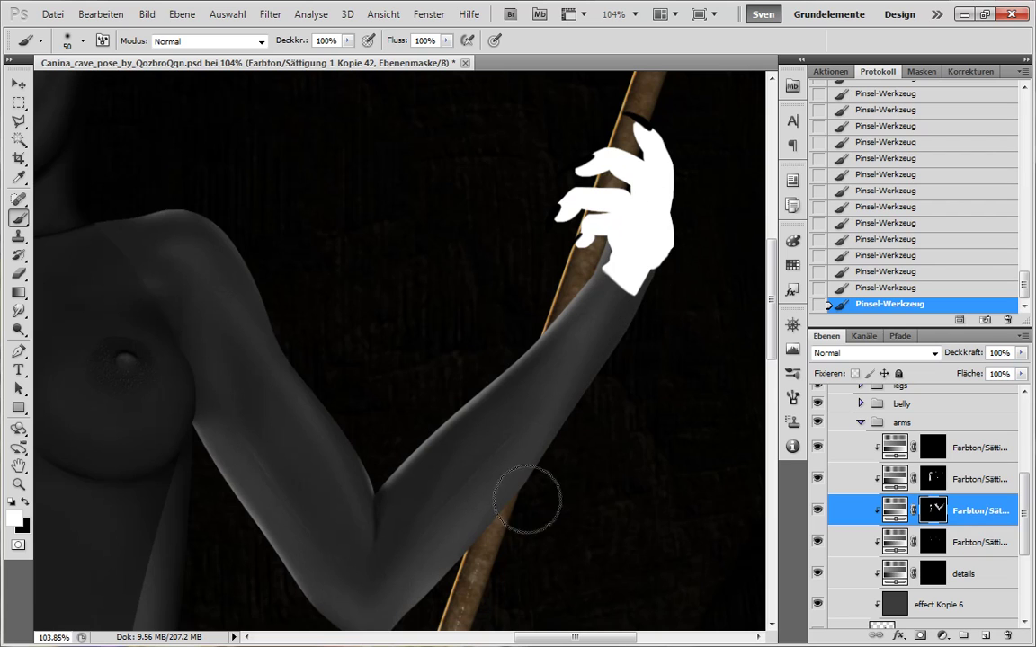
key("ctrl+s")
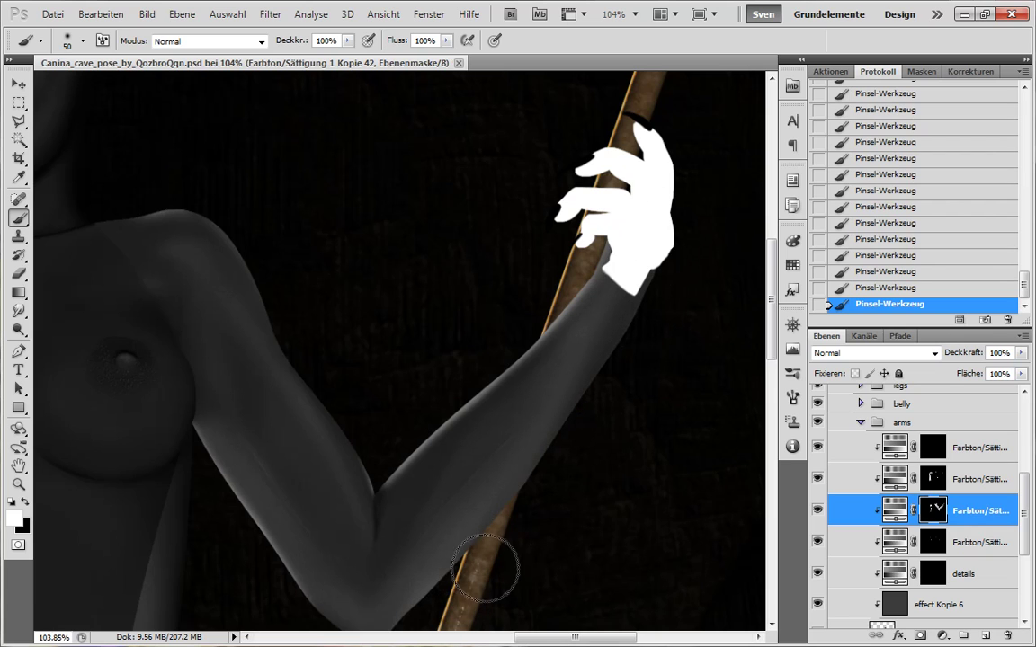
scroll(854, 521, "down", 5)
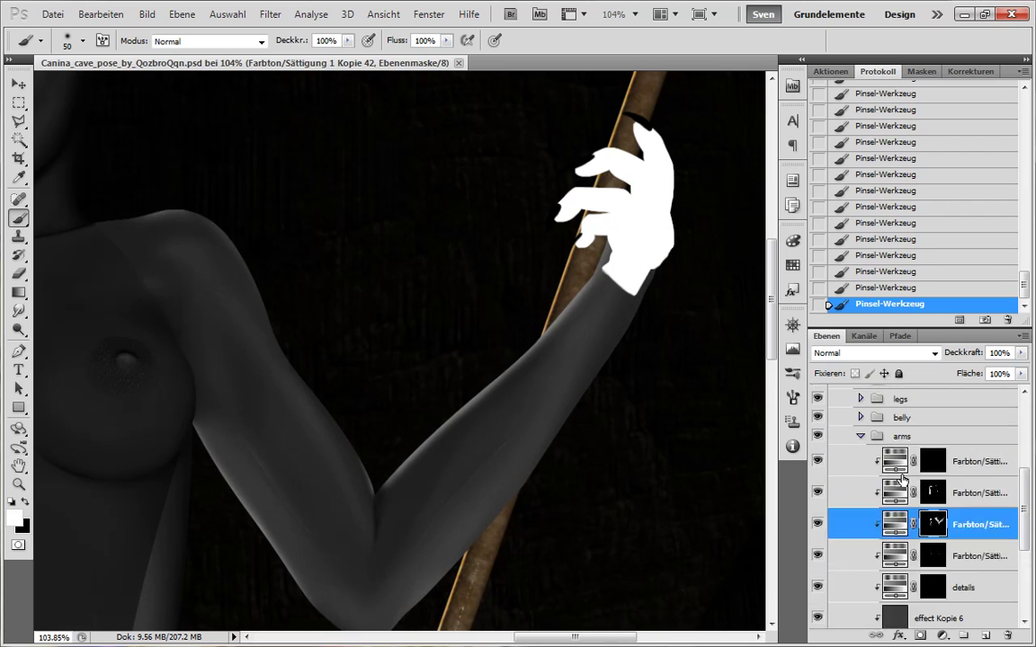
- Collapse the arms group, hide the canina group and make the background layer active
left_click(860, 527)
scroll(854, 504, "up", 10)
left_click(835, 425)
left_click(817, 425)
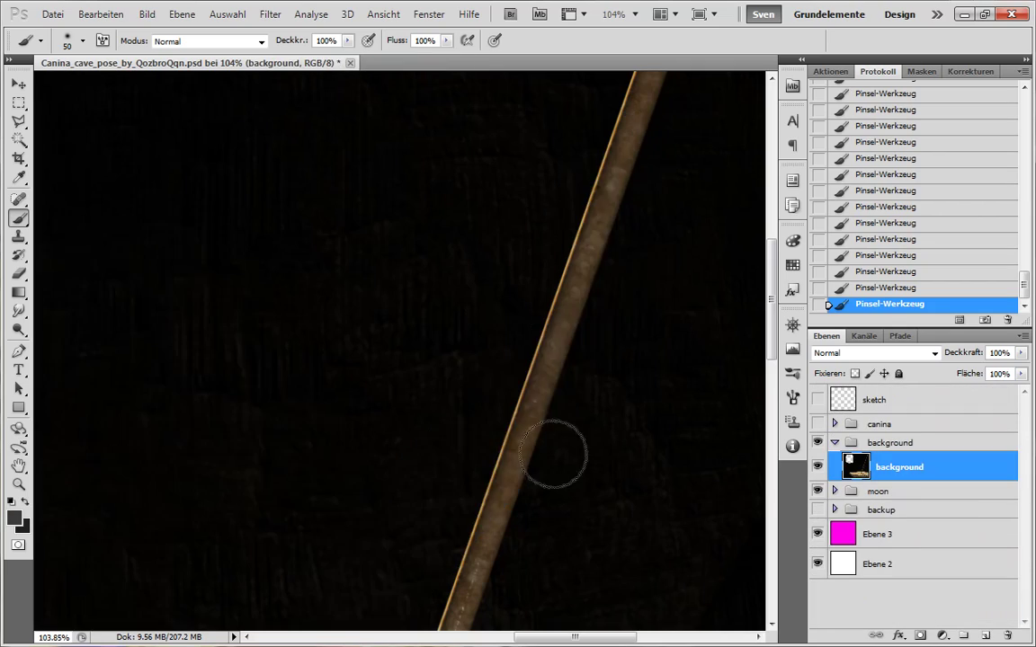
- Try to select the rod on the background layer with the Magic Wand at a tolerance of 50, including its bright edge
key("w")
scroll(550, 453, "down", 5)
left_click(544, 453)
scroll(548, 495, "up", 4)
scroll(549, 508, "up", 10)
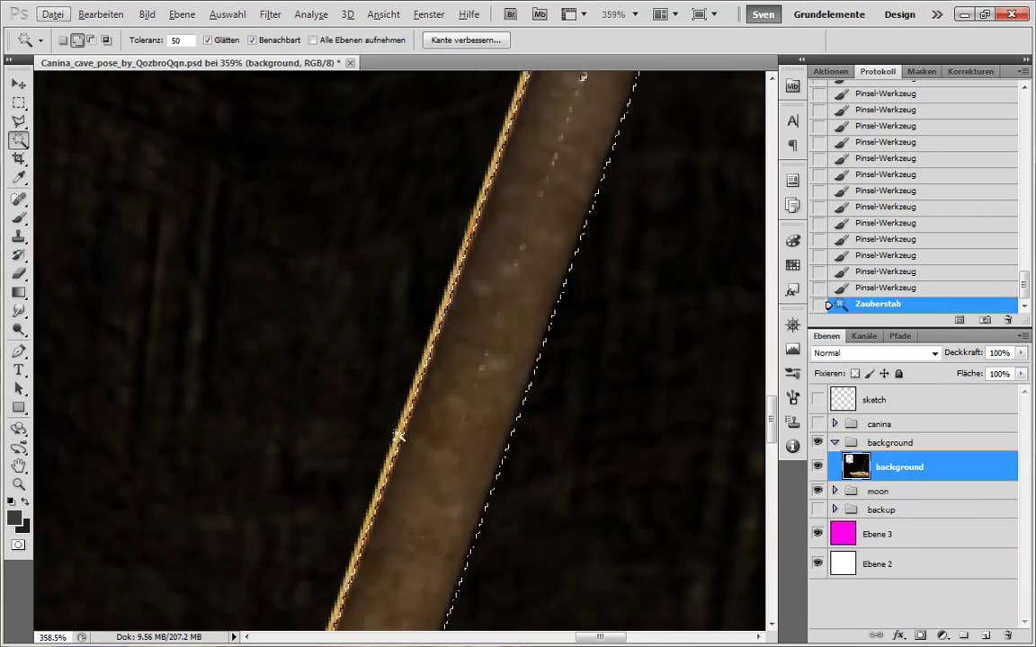
left_click(396, 430, "shift")
left_click(396, 432, "shift")
left_click(393, 470, "shift")
scroll(449, 405, "down", 8)
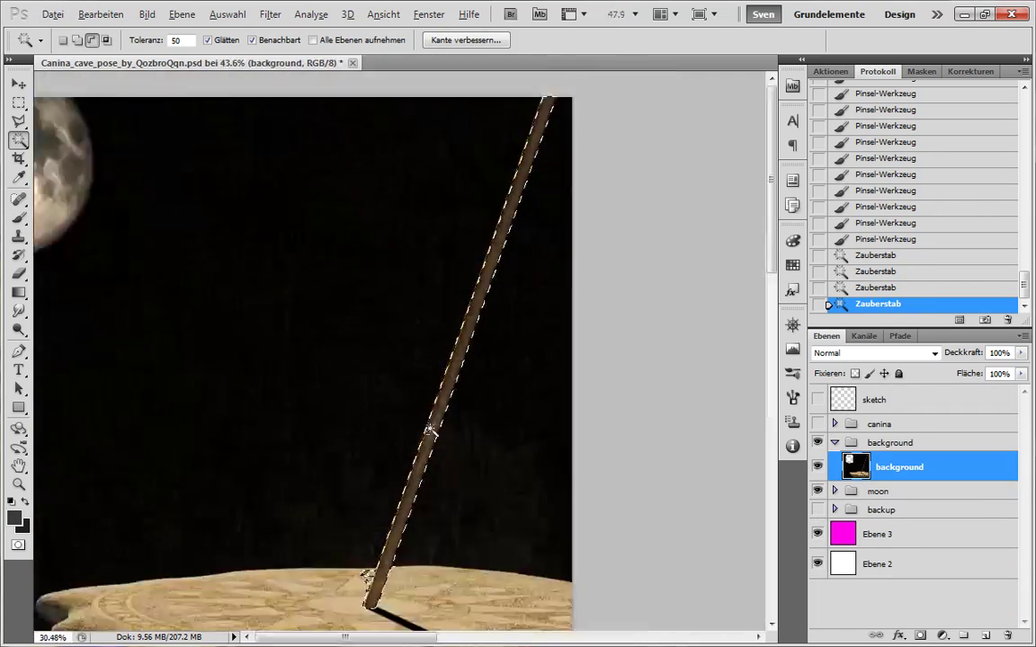
key("ctrl+d")
scroll(616, 502, "up", 3)
scroll(616, 502, "up", 2)
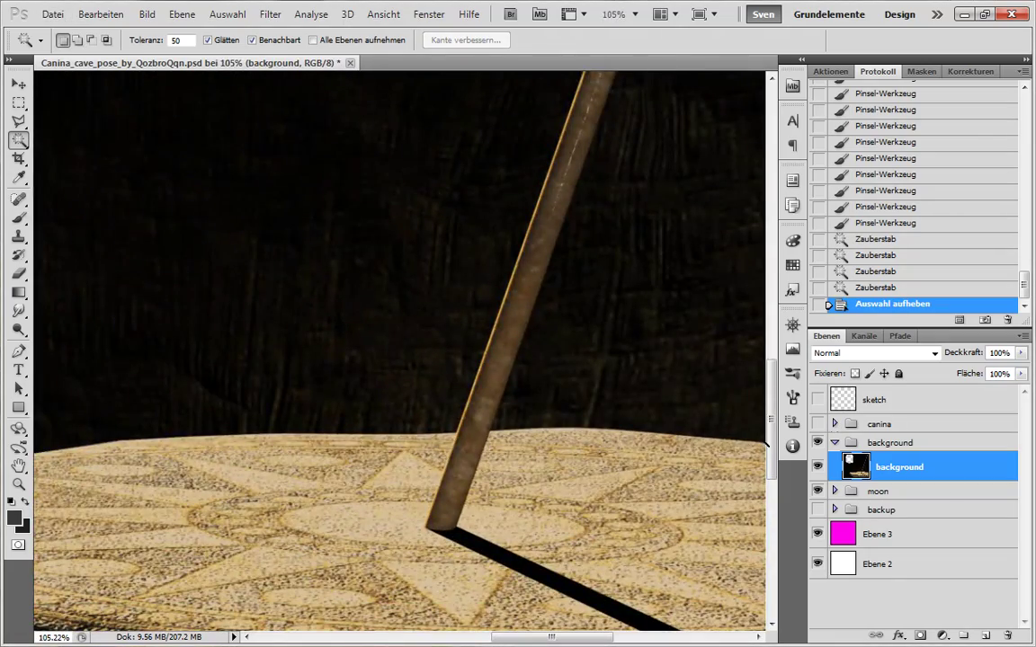
scroll(667, 452, "down", 5)
scroll(669, 451, "up", 3)
scroll(576, 506, "up", 3)
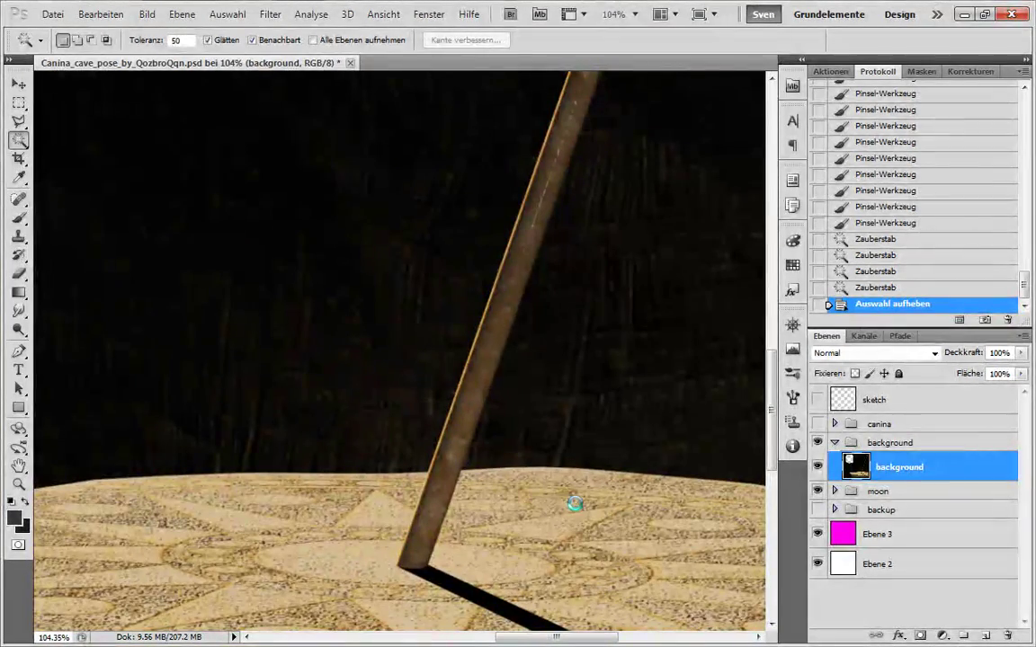
- Create a new empty path for the rod's outline
key("b")
left_click(900, 336)
left_click(985, 635)
- Try to trace the rod's rounded lower end with the Pen tool and a curved anchor point, and delete that outline
key("p")
scroll(410, 578, "up", 5)
left_click(368, 532)
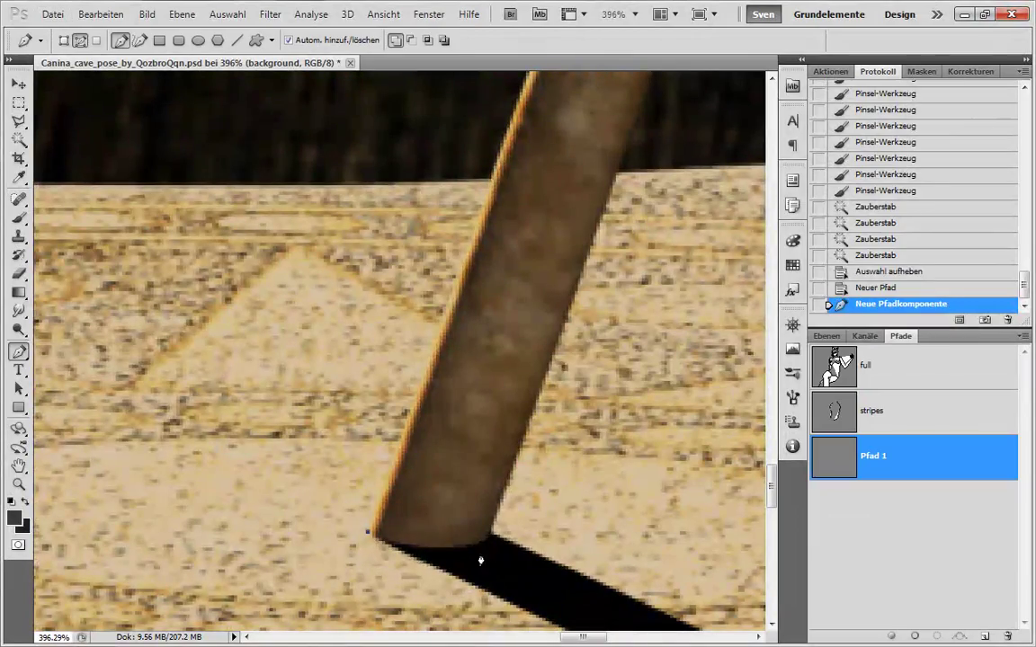
left_click(490, 532)
left_click(443, 532)
key("a")
left_click_drag(444, 533, 429, 548)
key("ctrl+z")
key("shift+a")
left_click_drag(456, 548, 477, 550)
left_click_drag(430, 548, 429, 548)
left_click_drag(475, 550, 429, 548)
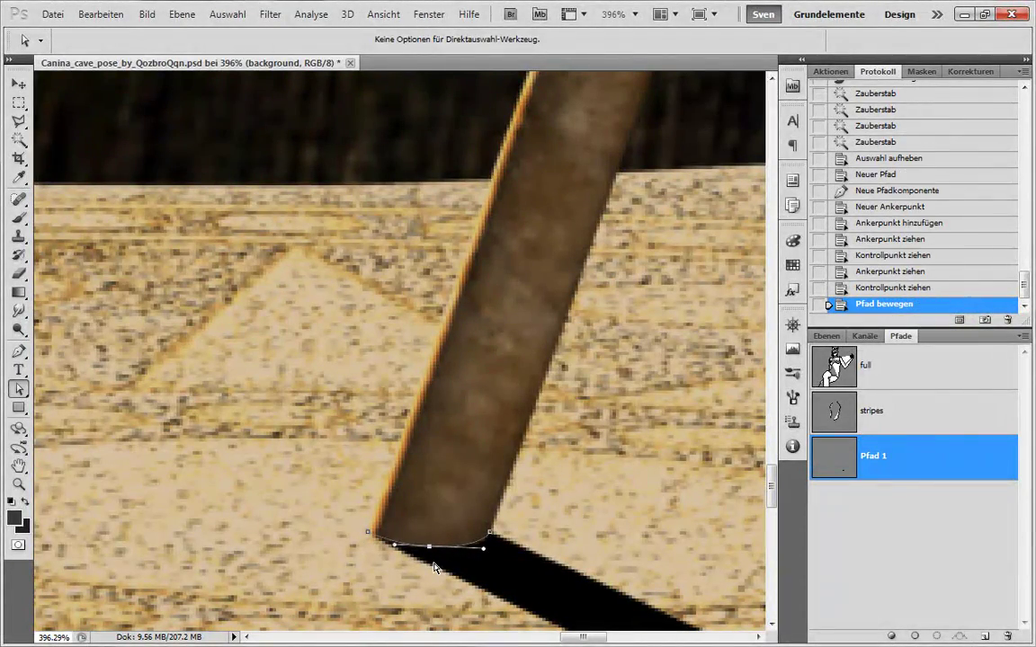
key("Delete")
- Start the rod outline along its bright edge, from just below the forearm up to just under the hand, and align the upper anchor
left_click(827, 337)
scroll(419, 370, "down", 5)
scroll(539, 364, "up", 3)
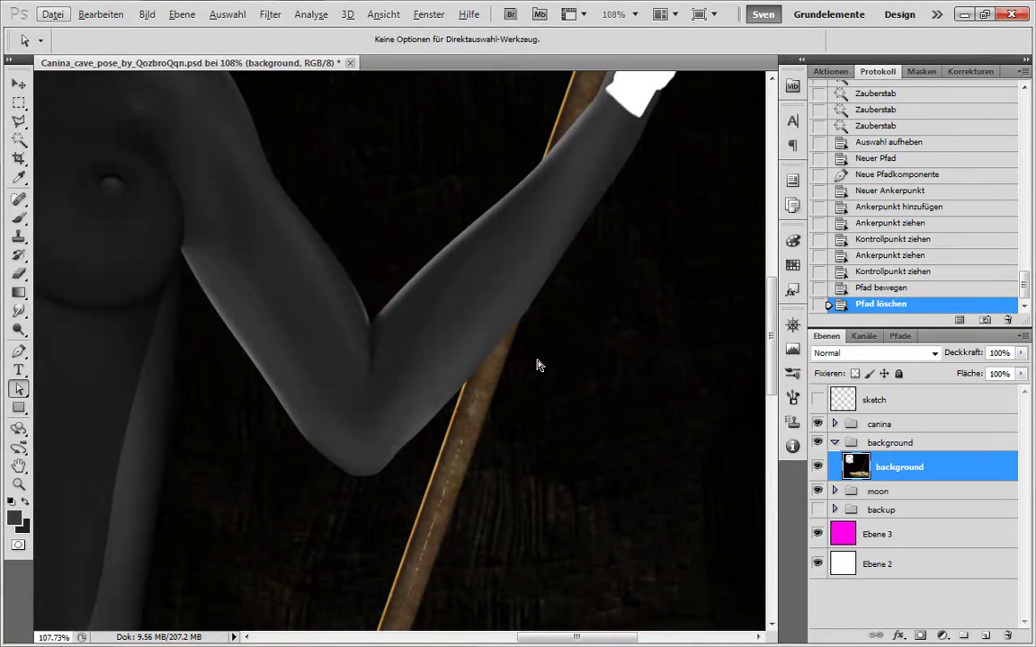
key("p")
left_click(445, 432)
left_click(560, 104)
left_click(558, 106, "ctrl")
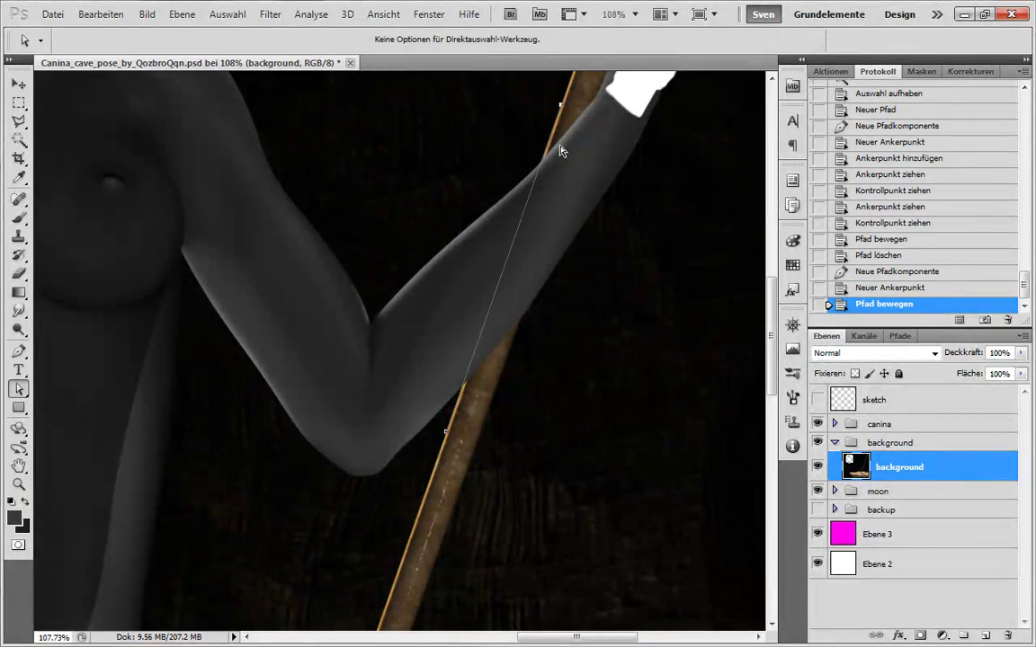
scroll(676, 380, "up", 3)
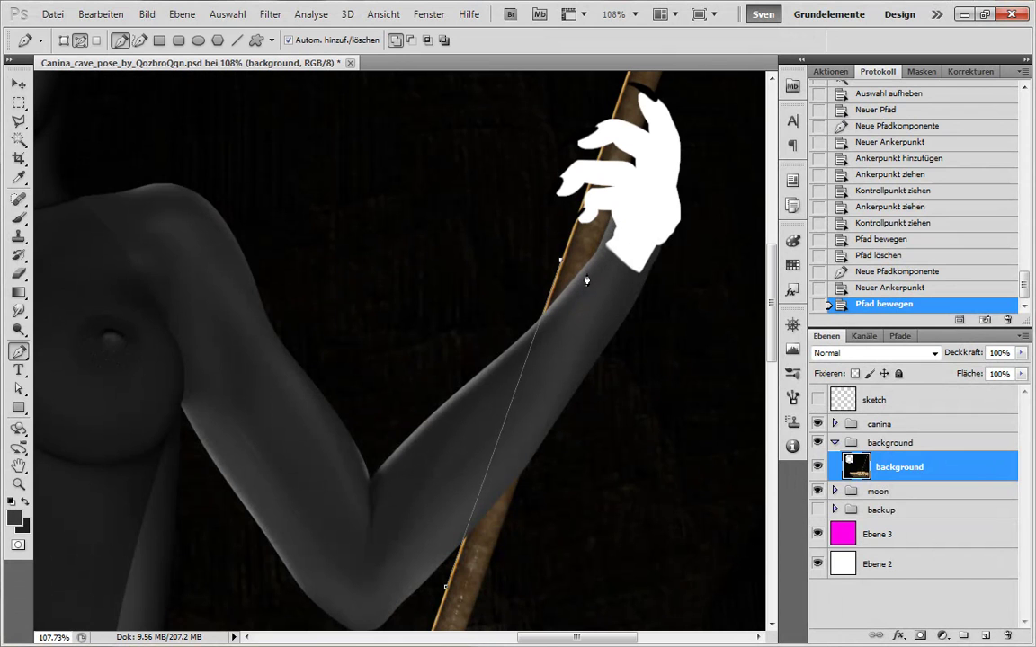
key("F5")
key("F5")
key("a")
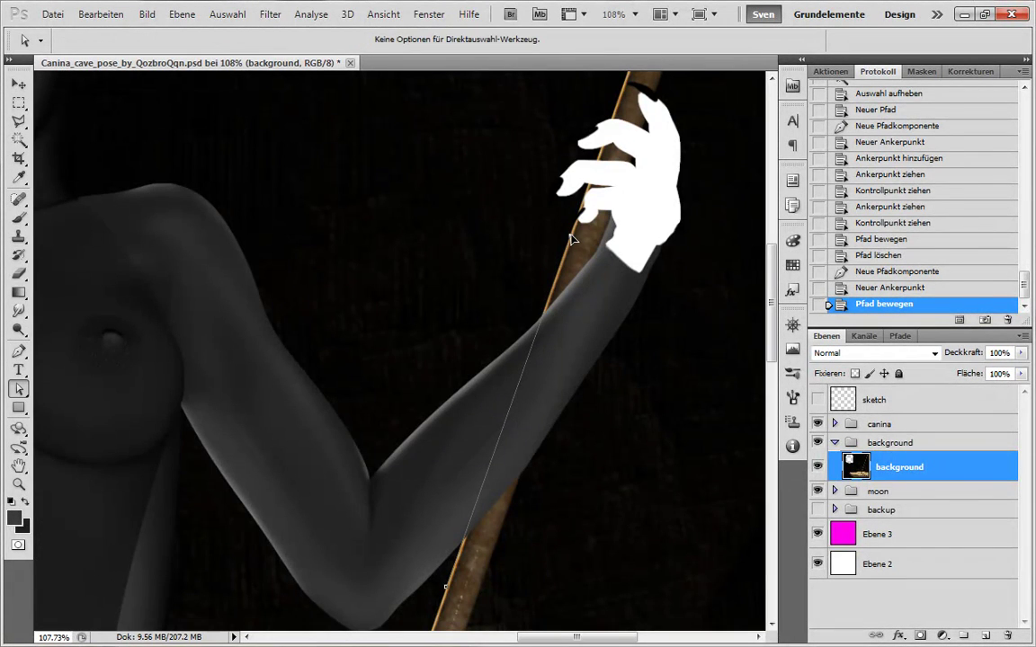
left_click_drag(570, 235, 572, 233)
scroll(590, 296, "up", 1)
scroll(587, 295, "up", 7)
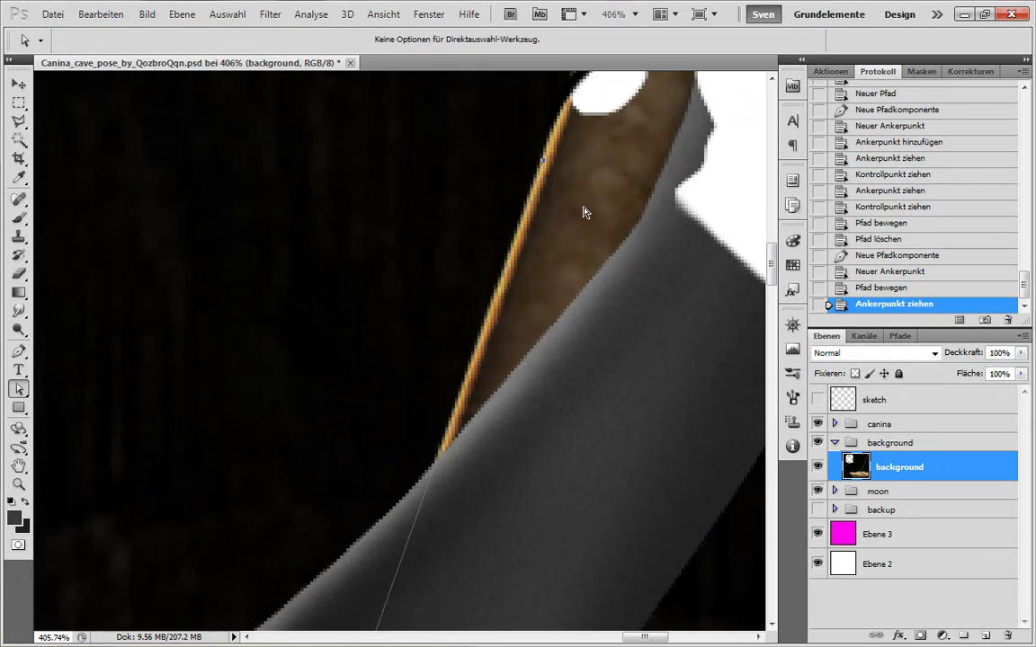
- Complete the closed four-point outline along the rod's opposite edge and fit its lower corner to the bright edge
key("p")
left_click(652, 197)
scroll(652, 197, "down", 6)
scroll(562, 357, "up", 8)
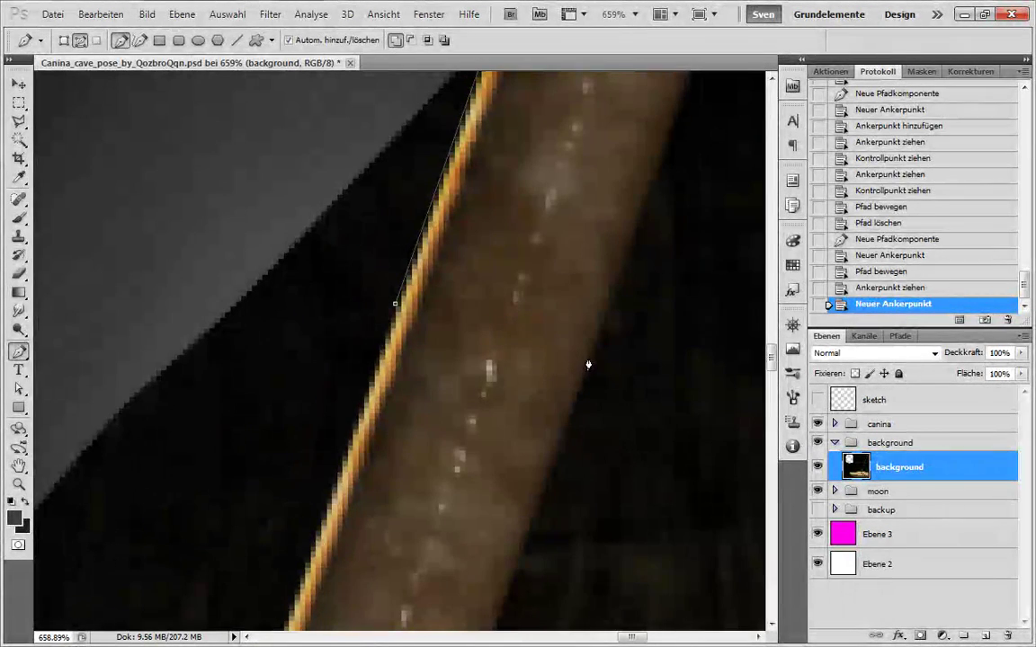
left_click(589, 360)
left_click(394, 304)
key("a")
left_click_drag(395, 305, 399, 307)
scroll(486, 325, "down", 10)
scroll(490, 328, "up", 3)
- Load the rod outline as a selection with the character hidden, and make the canina group active
left_click(817, 425)
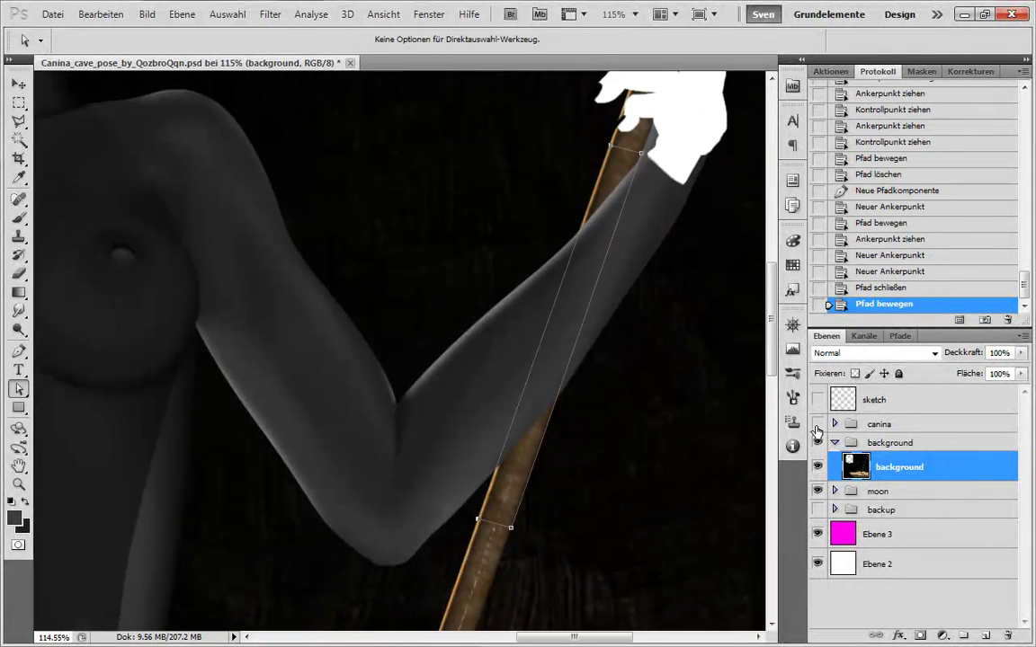
left_click(817, 425)
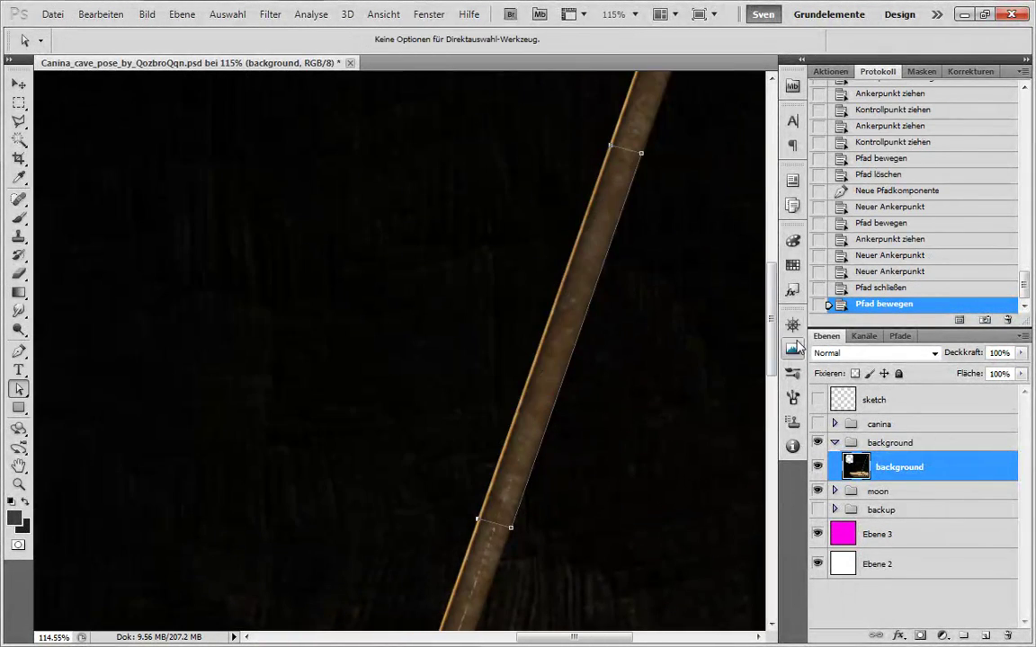
left_click(899, 336)
left_click(843, 360, "ctrl")
left_click(832, 337)
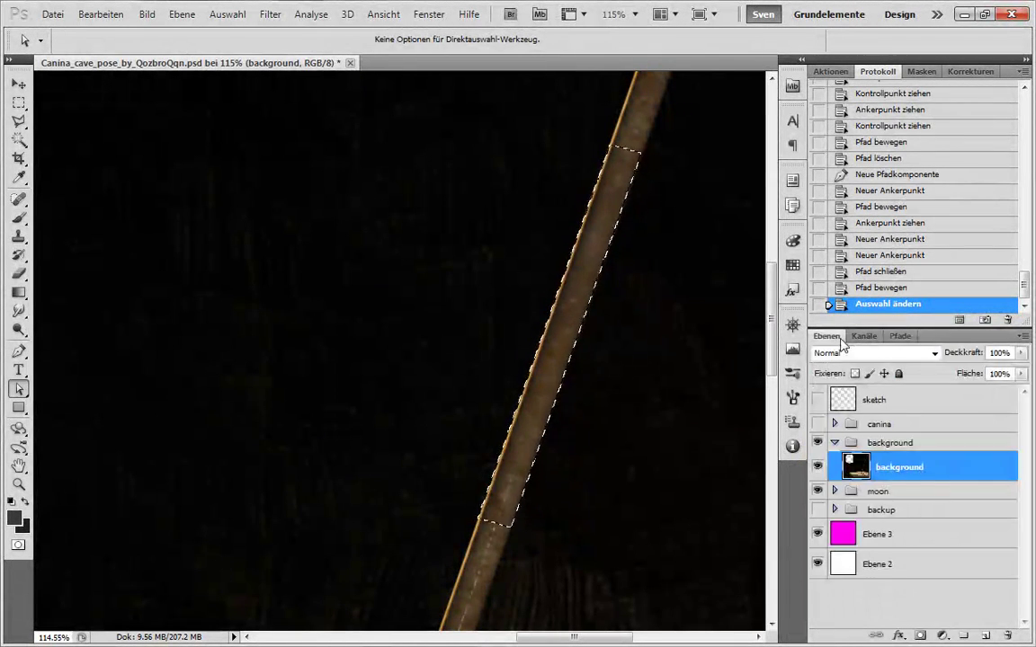
left_click(834, 443)
left_click(879, 425)
left_click(963, 636)
left_click(1008, 636)
key("Return")
- Create a new layer above the canina group and name it rod
left_click(986, 636)
left_click(817, 454)
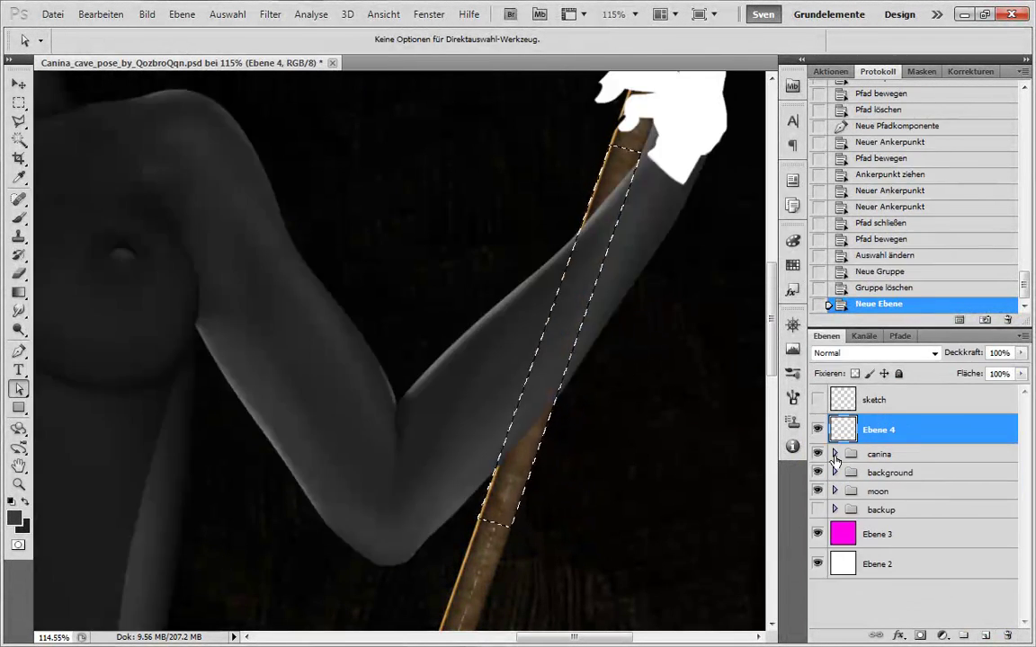
left_click(817, 454)
double_click(878, 430)
type("rod")
key("Return")
- Paste the copied rod section in place on the rod layer and show the canina group to compare the overlap
key("ctrl+shift+v")
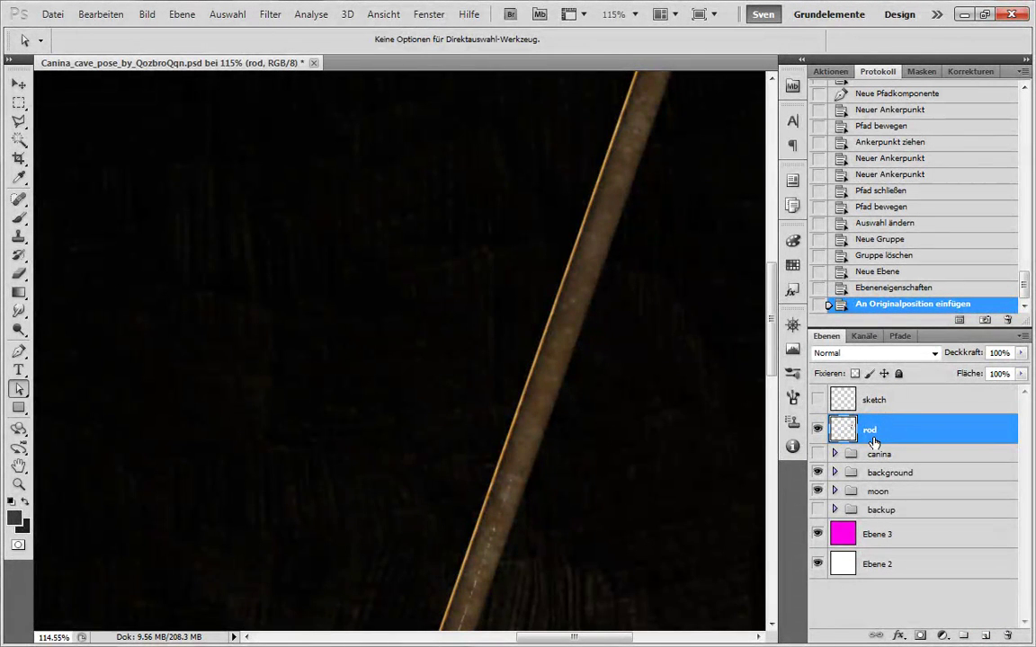
left_click(817, 454)
left_click(823, 430)
left_click(823, 428)
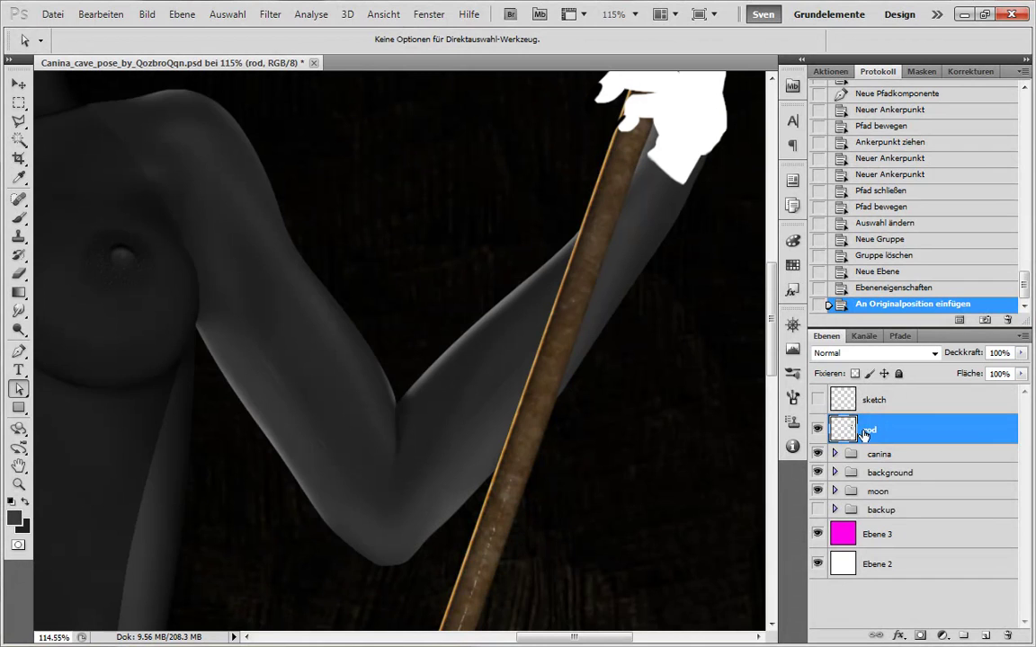
- Add a Farbton/Sättigung adjustment clipped to the rod layer with Helligkeit -100, and invert its mask to black
left_click(943, 636)
left_click(899, 455)
left_click_drag(894, 216, 814, 217)
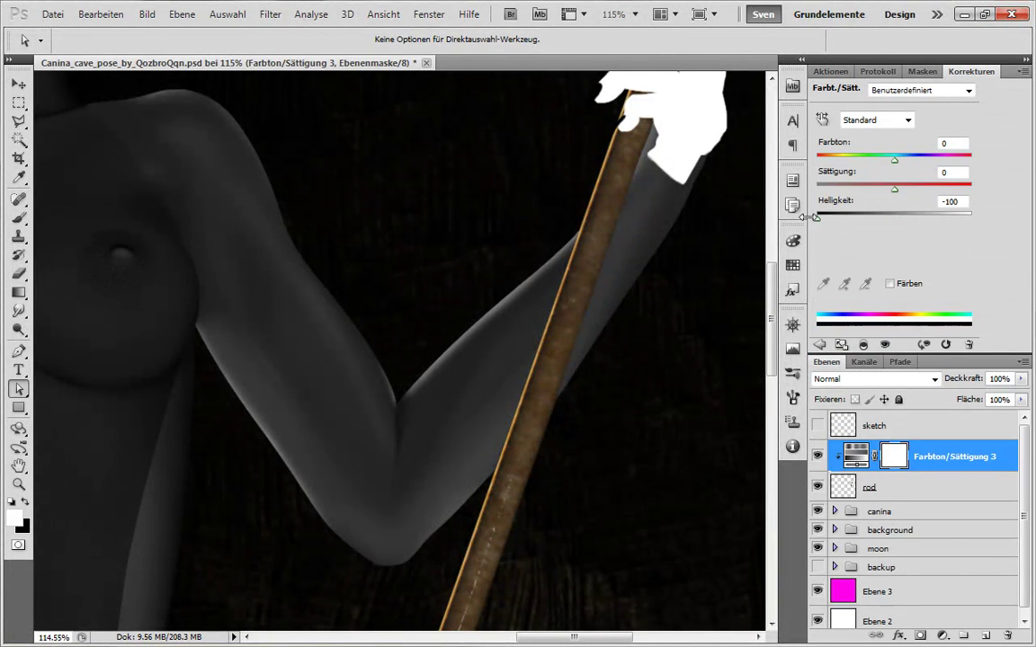
key("ctrl+i")
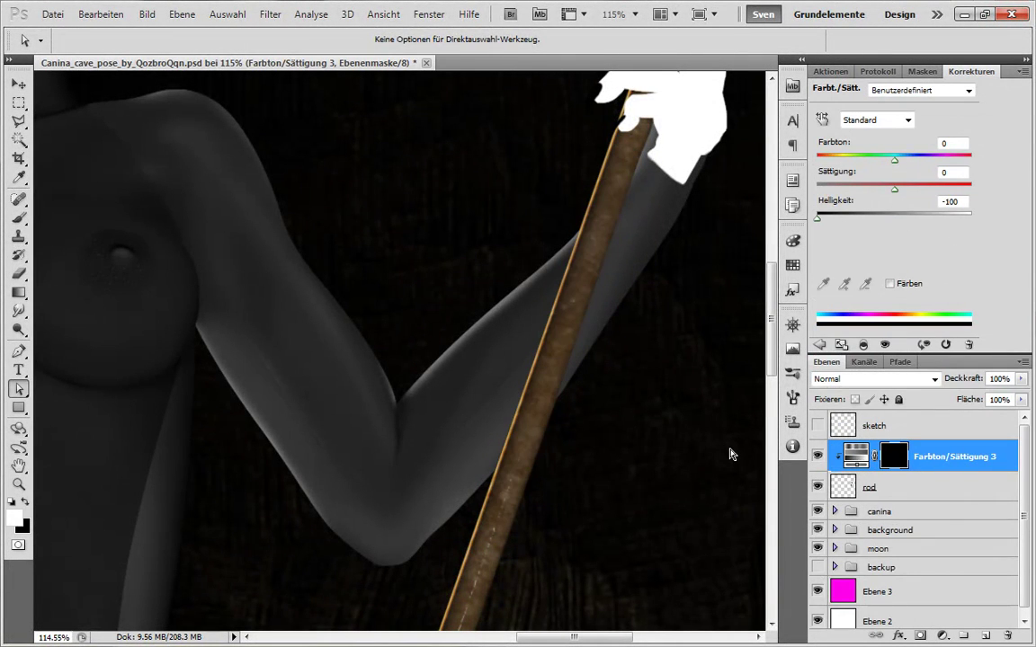
- Try shading the rod's edge over the forearm on the Farbton/Sättigung 3 mask with a 50 px white brush, and paint it back in black
key("b")
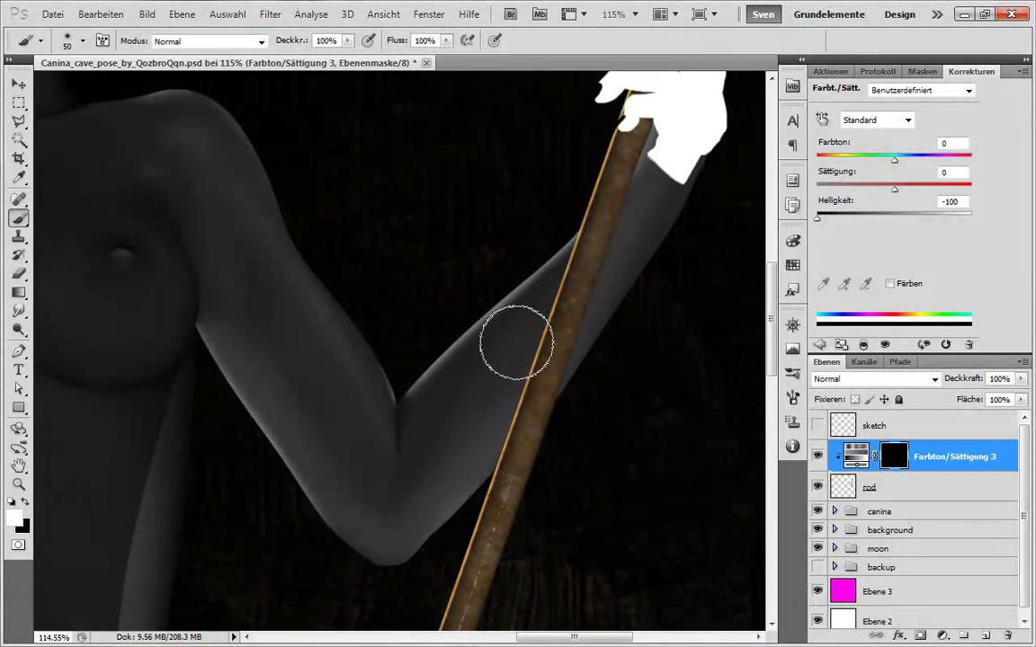
mouse_move(504, 410)
left_mouse_down()
mouse_move(459, 472)
mouse_move(514, 378)
left_mouse_up()
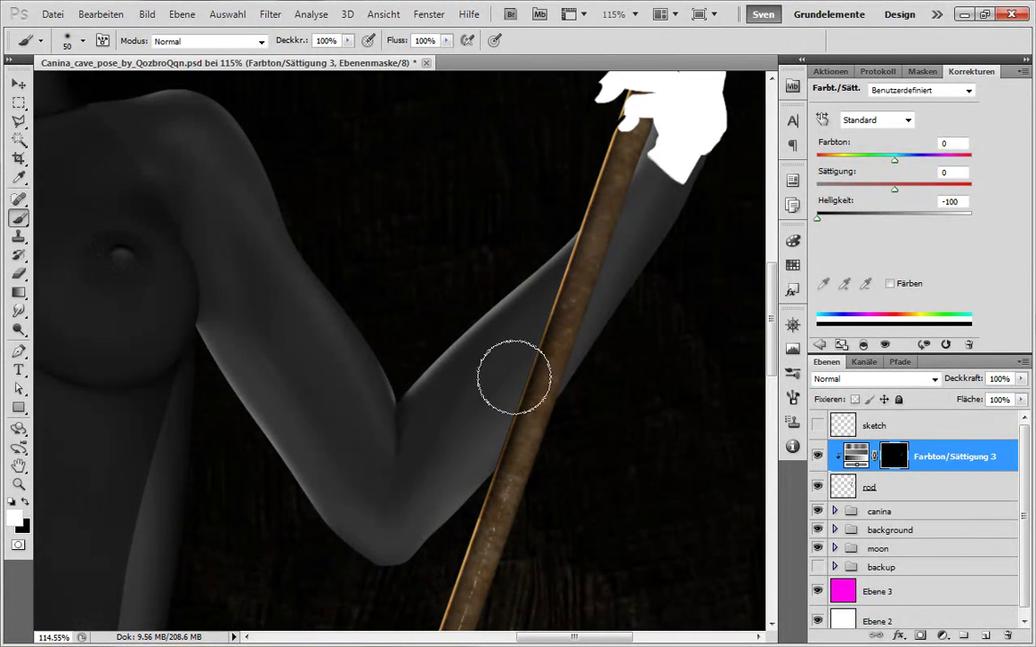
mouse_move(500, 474)
left_mouse_down()
mouse_move(483, 432)
mouse_move(508, 414)
mouse_move(461, 498)
mouse_move(502, 416)
mouse_move(470, 525)
left_mouse_up()
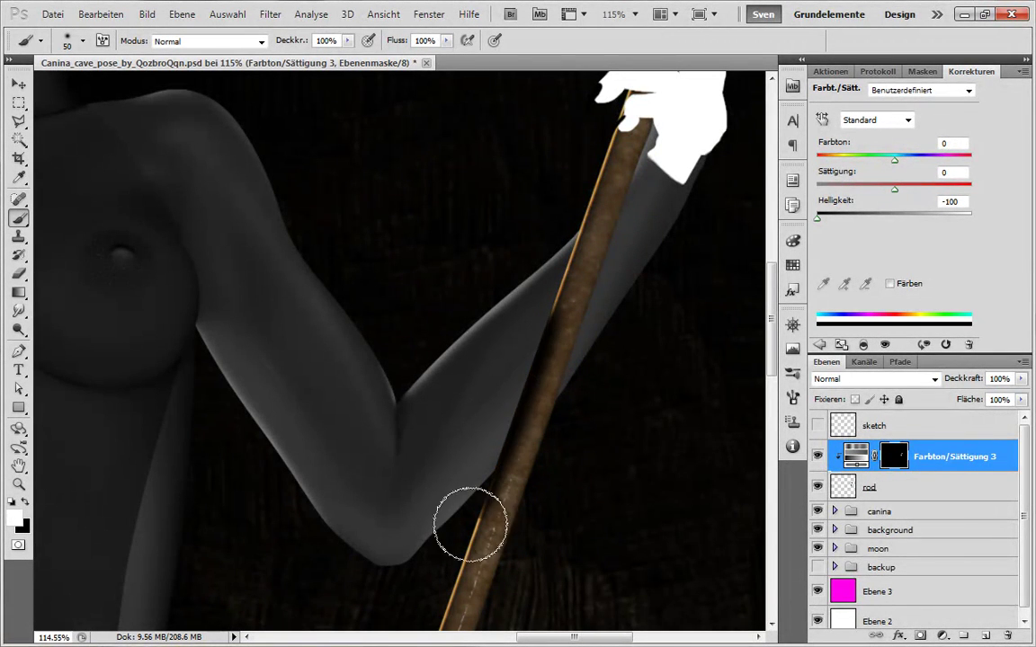
left_click_drag(584, 457, 536, 439)
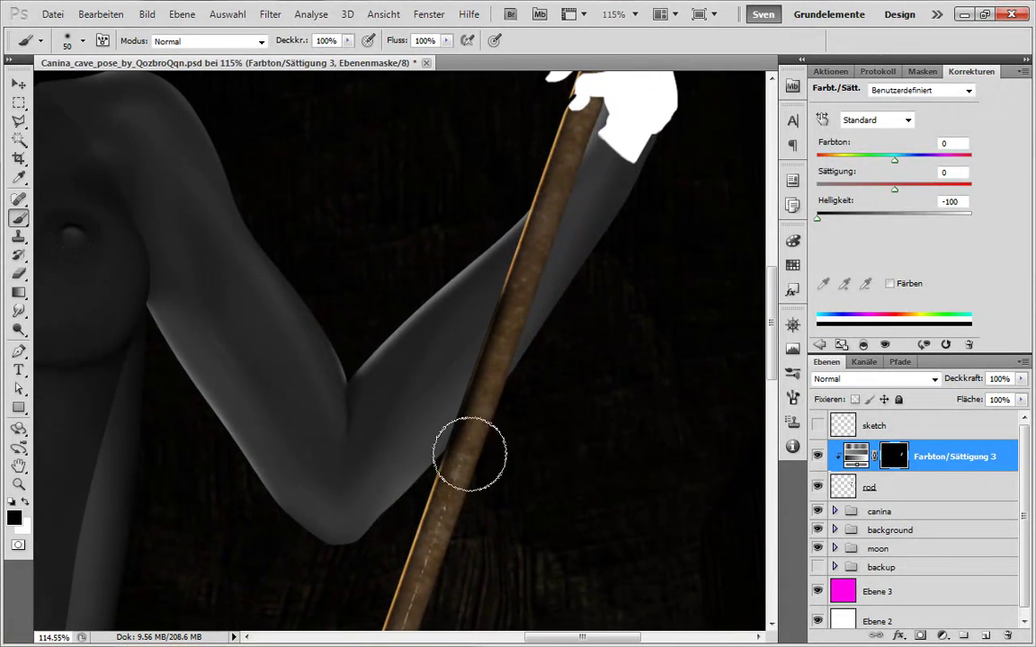
key("x")
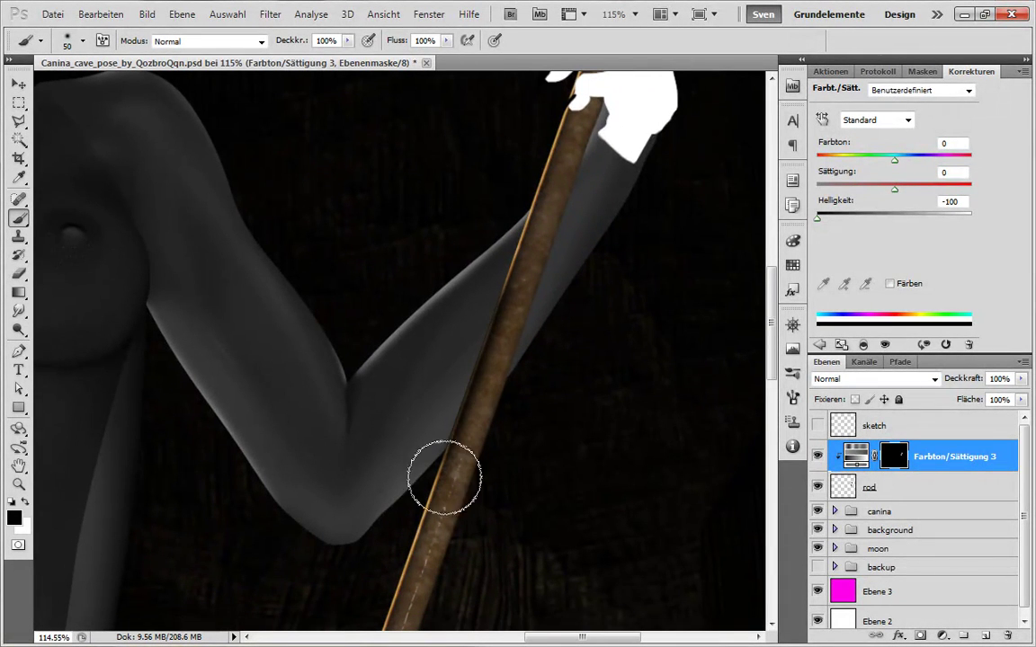
left_click_drag(441, 478, 499, 358)
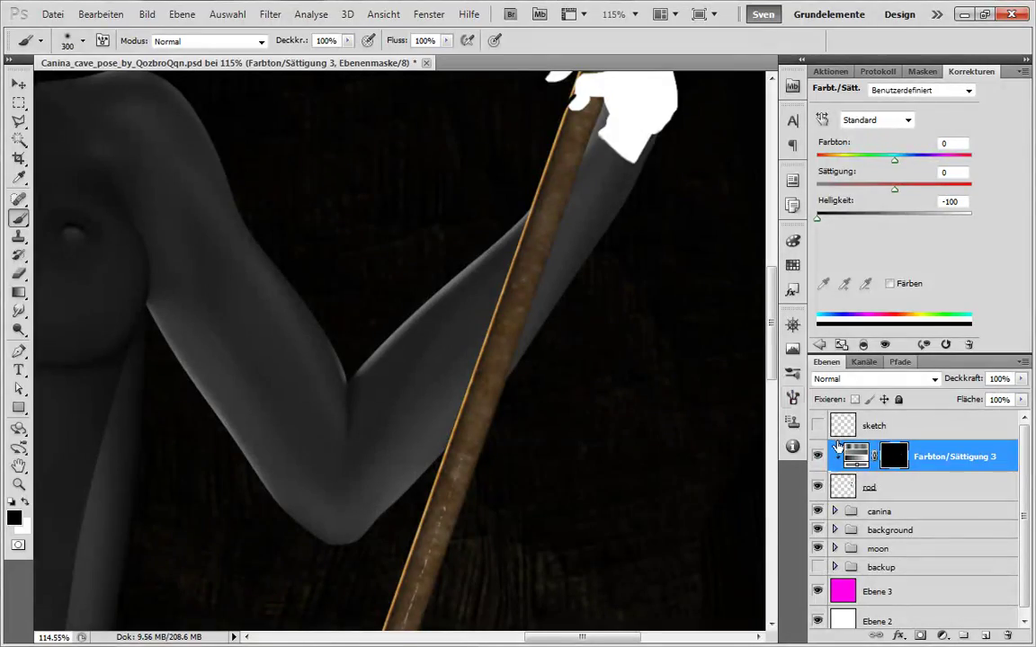
- Try darkening the rod over the forearm with large white brushes of 250 and 125 px on the Farbton/Sättigung 3 mask
key("bracketleft")
key("x")
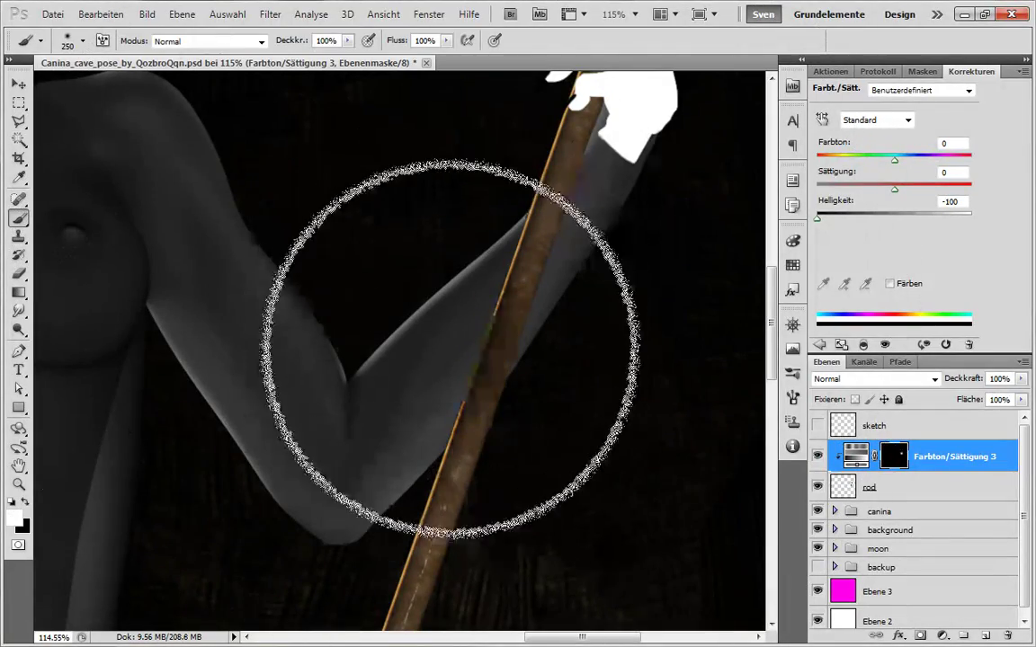
left_click(877, 71)
key("bracketleft")
key("bracketleft")
key("bracketleft")
key("bracketleft")
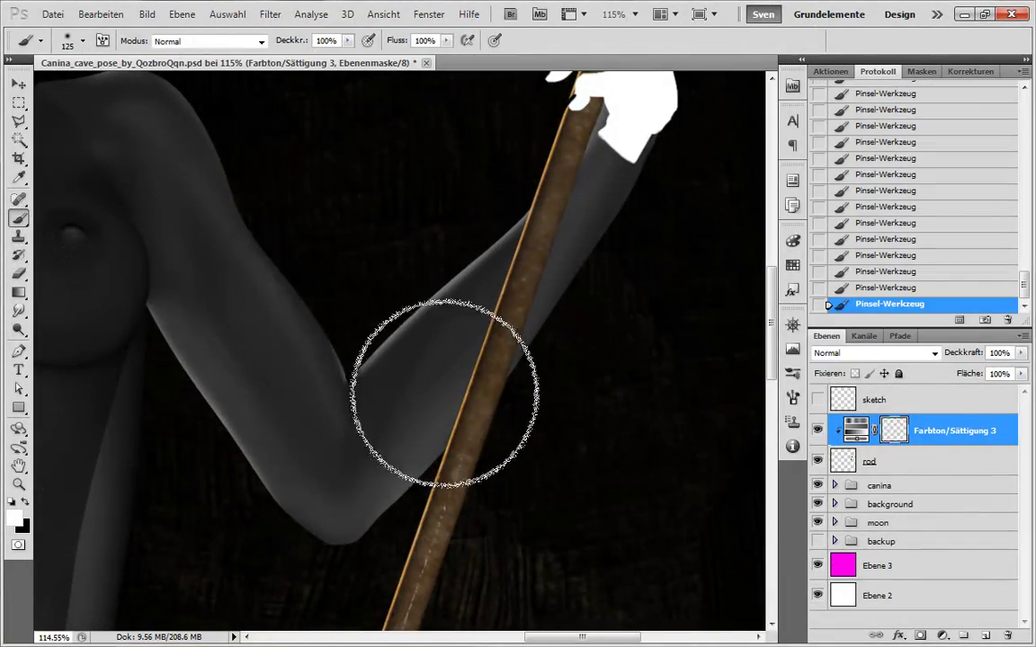
key("ctrl+i")
- Paint a shadow along the rod's bright edge where it crosses the forearm, using small white brushes of 7 and 15 px on the mask
key("bracketleft")
key("bracketleft")
key("bracketleft")
key("bracketleft")
key("bracketleft")
key("bracketleft")
key("bracketleft")
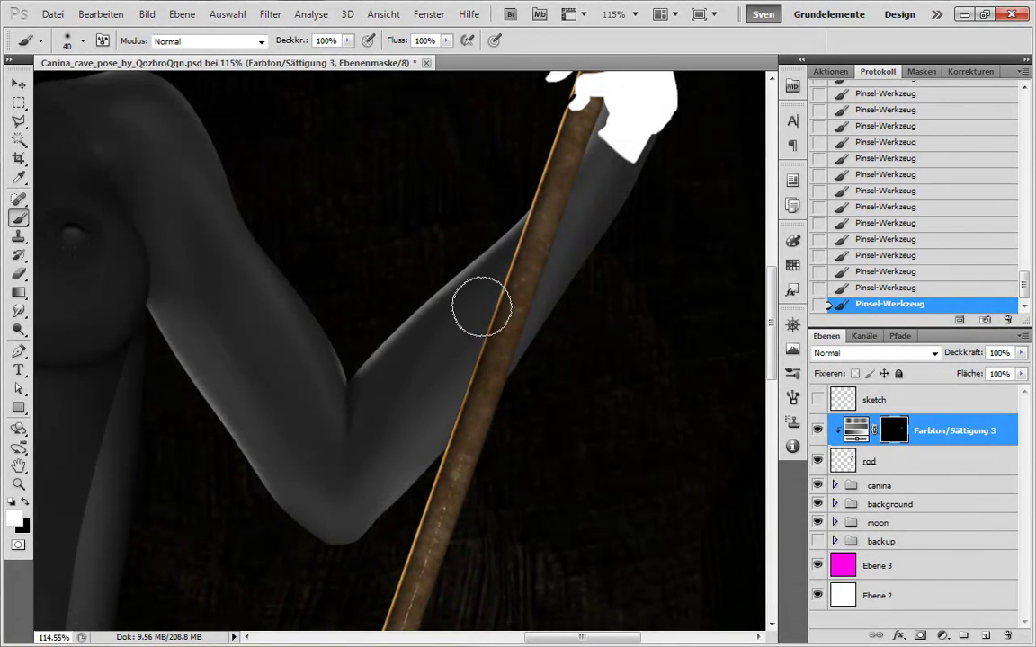
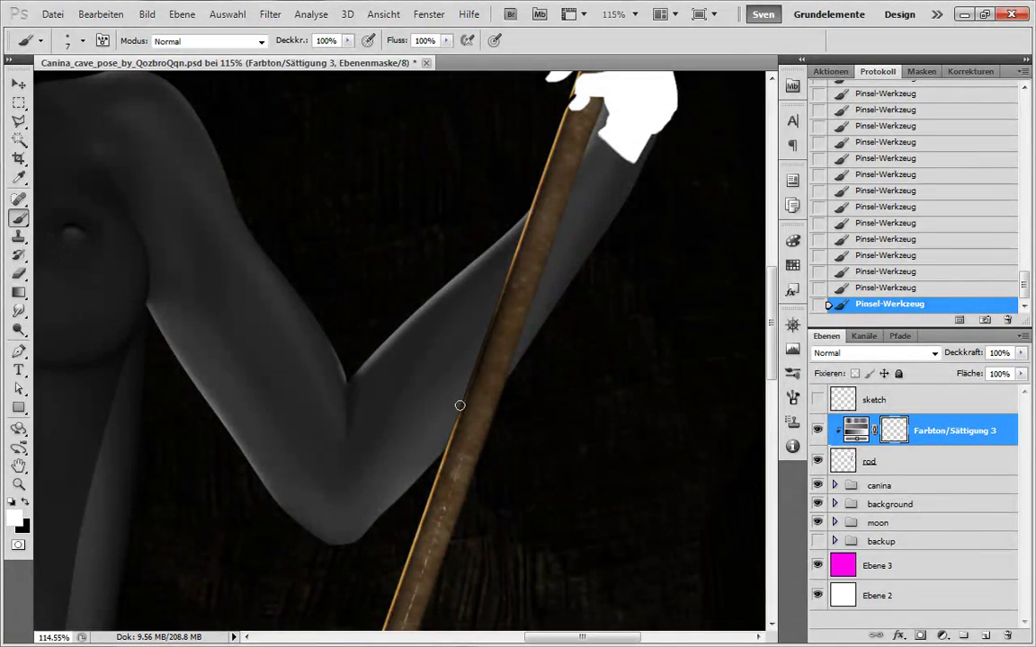
scroll(537, 479, "down", 5)
scroll(534, 495, "up", 3)
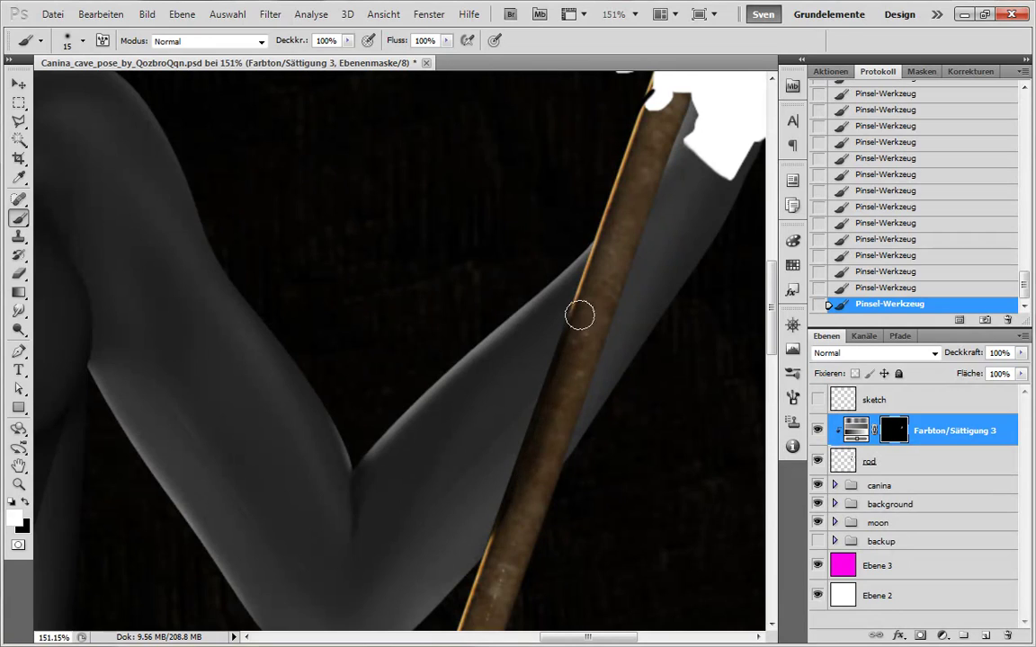
mouse_move(541, 481)
left_mouse_down()
mouse_move(535, 516)
mouse_move(561, 395)
mouse_move(590, 361)
mouse_move(544, 447)
mouse_move(537, 529)
left_mouse_up()
- Soften and narrow the rod's shadow over the forearm on the Farbton/Sättigung 3 mask with a 35 px black brush
key("bracketright")
key("bracketright")
key("bracketright")
key("bracketright")
key("bracketright")
key("bracketright")
key("bracketright")
key("bracketright")
key("bracketright")
key("bracketright")
key("bracketright")
key("x")
key("bracketleft")
key("bracketleft")
key("bracketleft")
key("bracketleft")
key("bracketleft")
key("bracketleft")
key("bracketleft")
key("bracketleft")
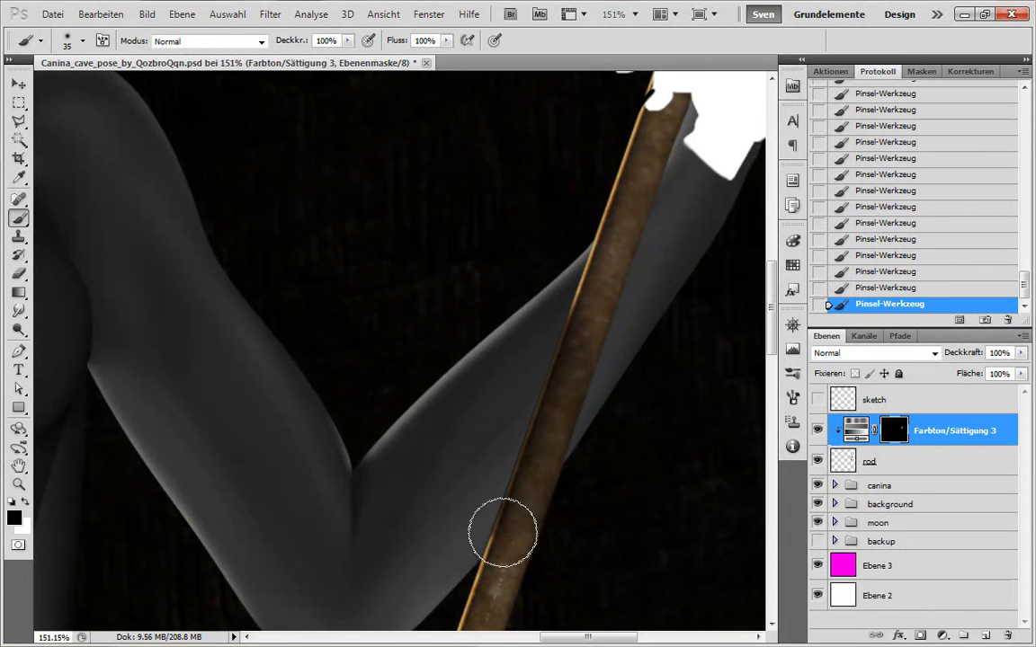
key("x")
key("x")
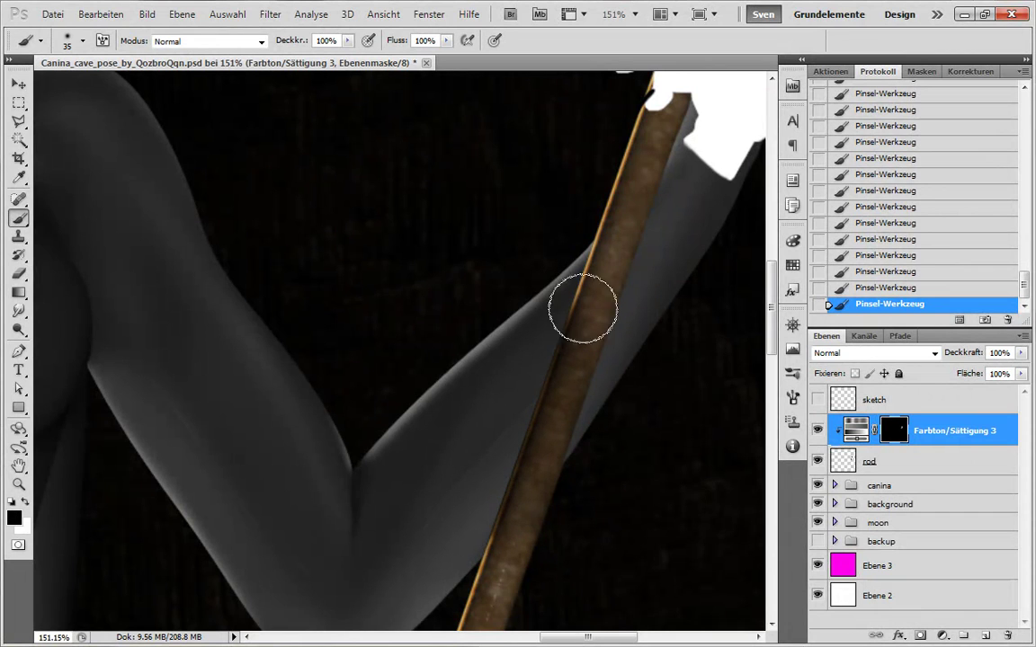
scroll(539, 504, "up", 3)
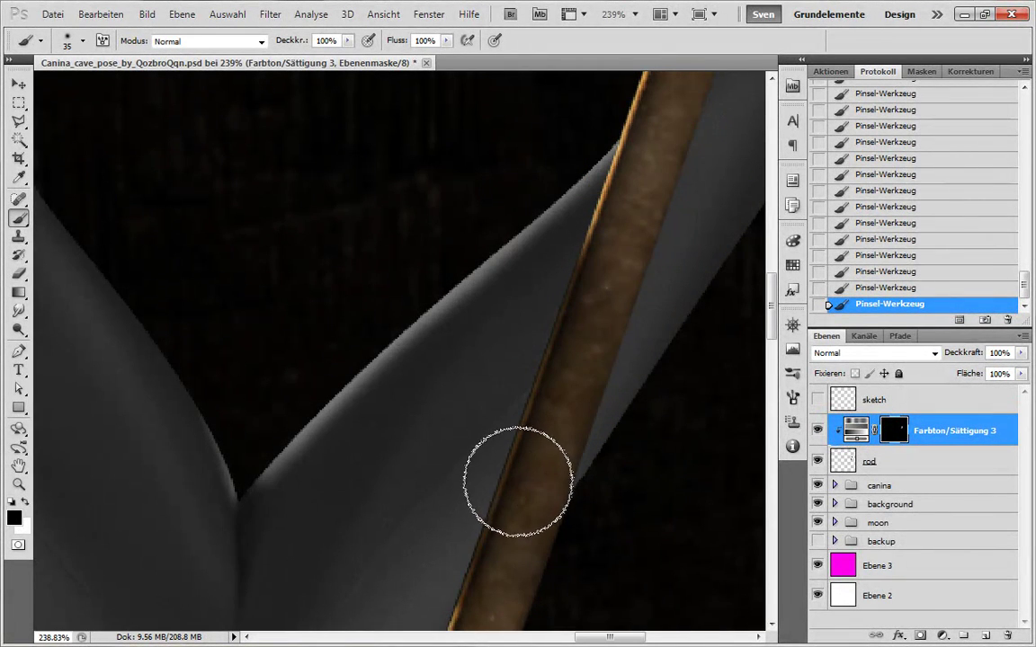
- Darken the rod's bright edge over the forearm on the Farbton/Sättigung 3 mask with a 10 px white brush
key("w")
left_click(518, 481)
key("ctrl+d")
key("b")
key("x")
left_click_drag(478, 559, 462, 584)
mouse_move(459, 589)
left_mouse_down()
mouse_move(446, 608)
mouse_move(460, 574)
left_mouse_up()
left_click_drag(463, 568, 473, 541)
left_click_drag(474, 537, 515, 414)
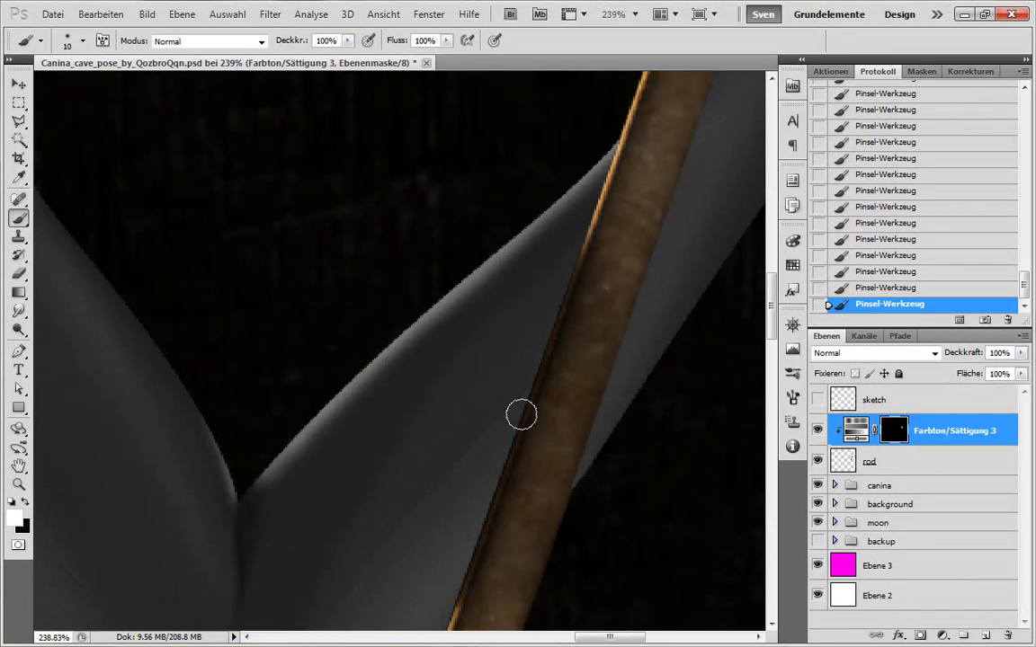
scroll(620, 406, "down", 3)
left_click_drag(636, 393, 534, 405)
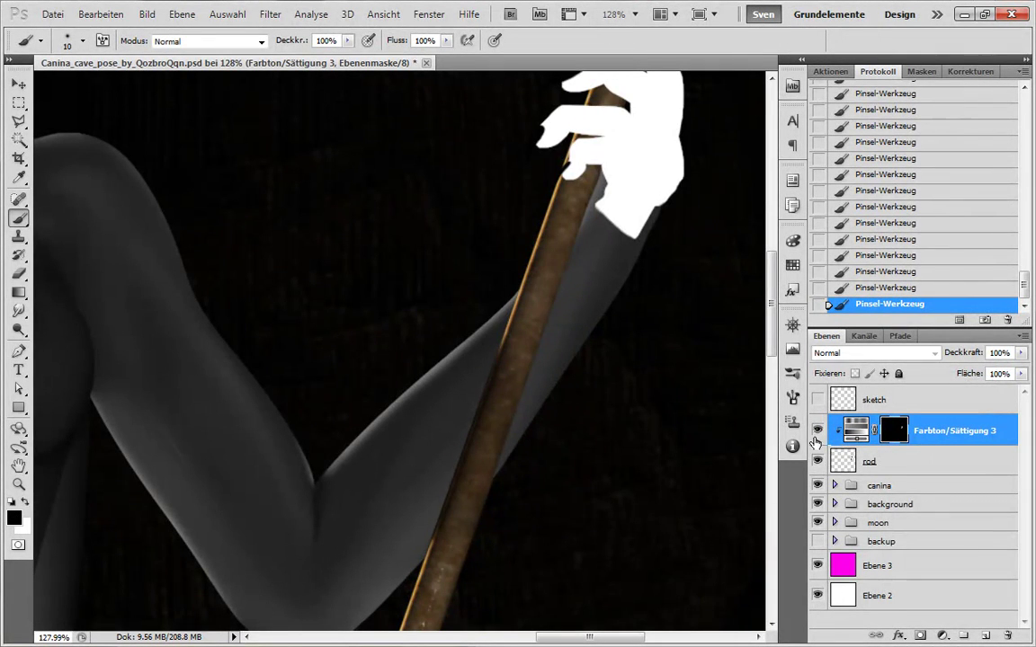
- Extend the shadow along the rod's bright edge just below the forearm with white brushes of 25 and 15 px on the mask
key("bracketright")
key("bracketright")
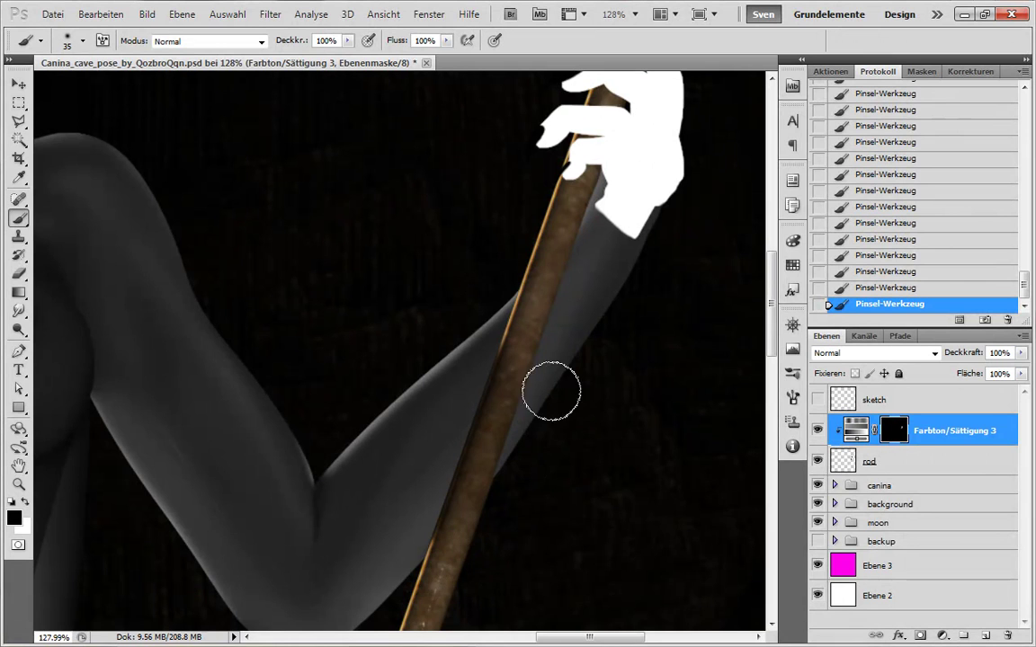
scroll(550, 388, "down", 5)
scroll(508, 549, "up", 5)
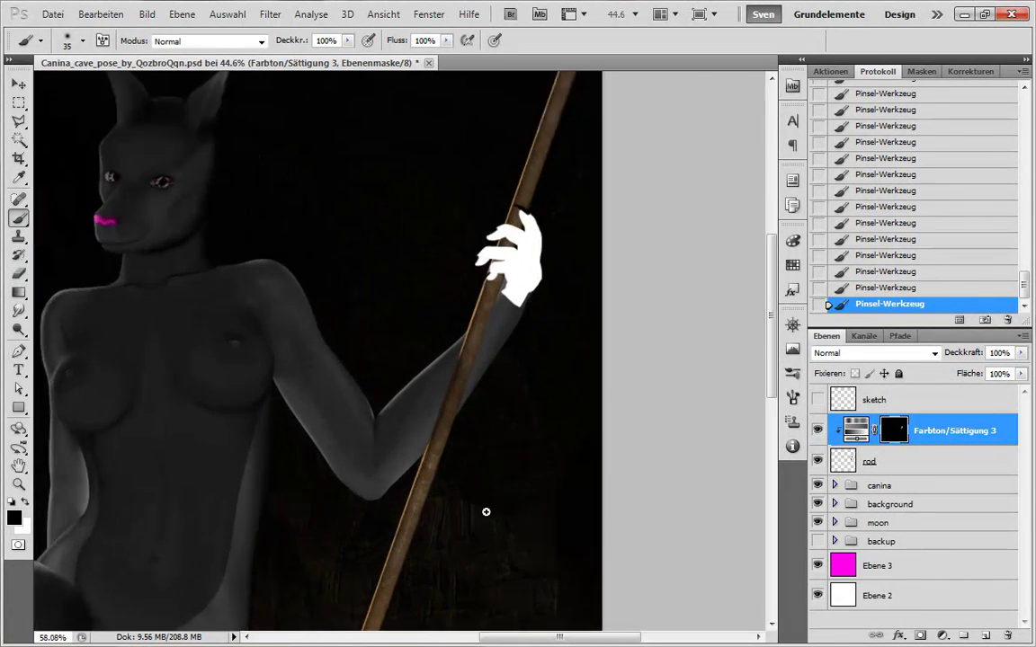
key("x")
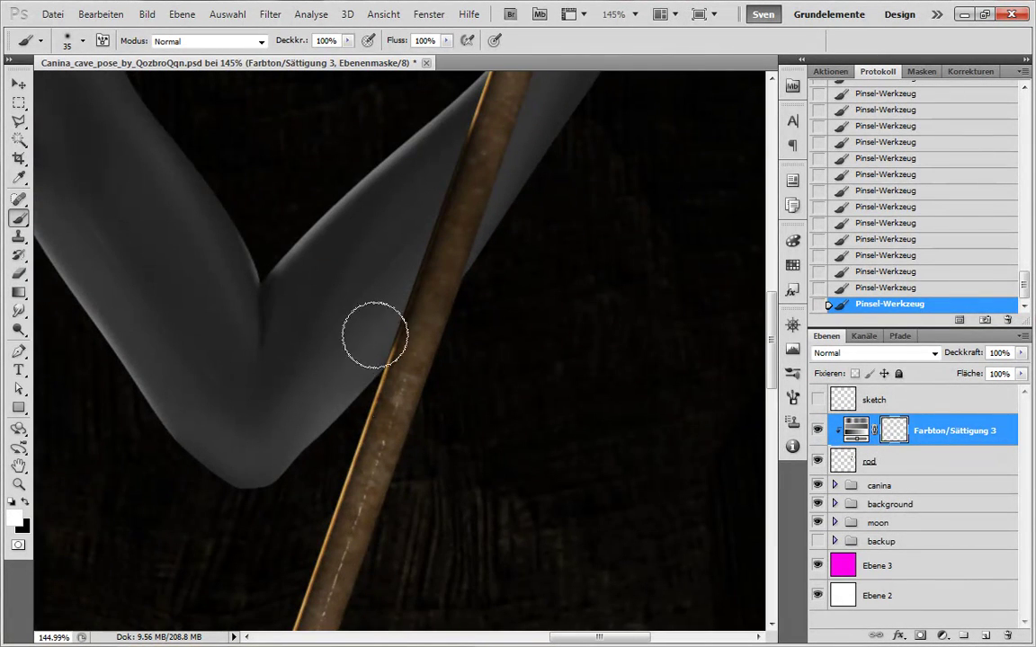
key("bracketleft")
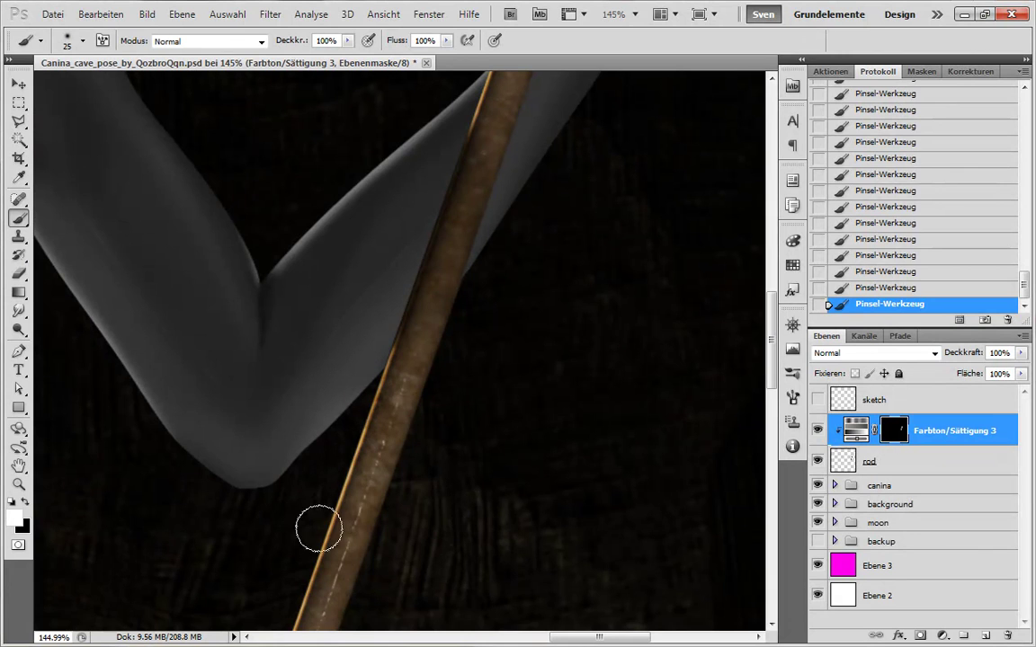
mouse_move(319, 529)
left_mouse_down()
mouse_move(347, 424)
mouse_move(307, 538)
mouse_move(353, 412)
left_mouse_up()
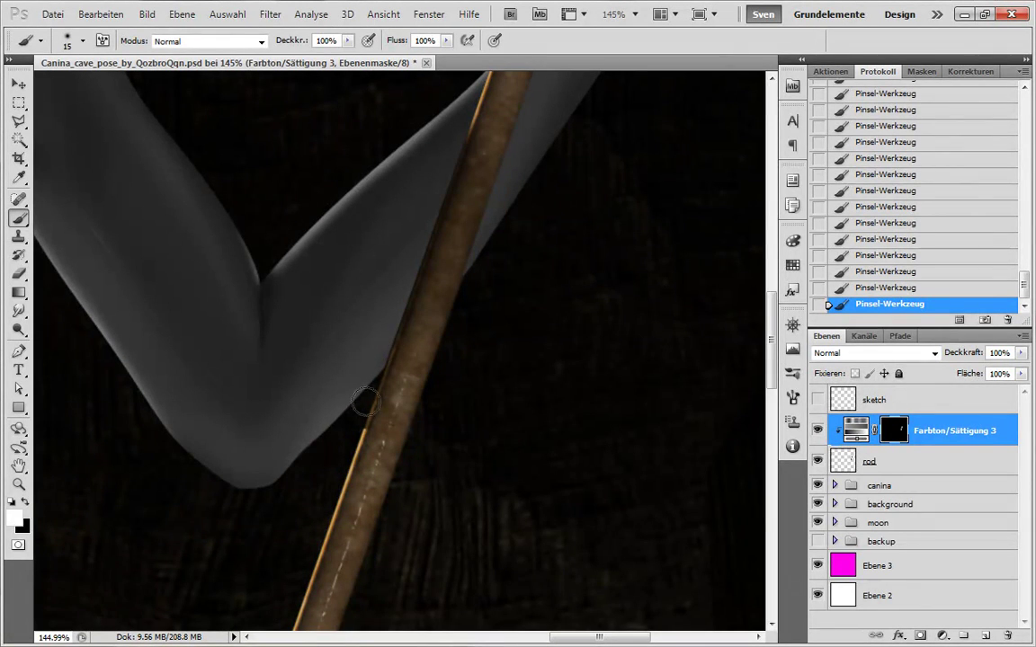
left_click_drag(363, 415, 382, 368)
left_click_drag(468, 314, 438, 391)
left_click_drag(442, 440, 437, 387)
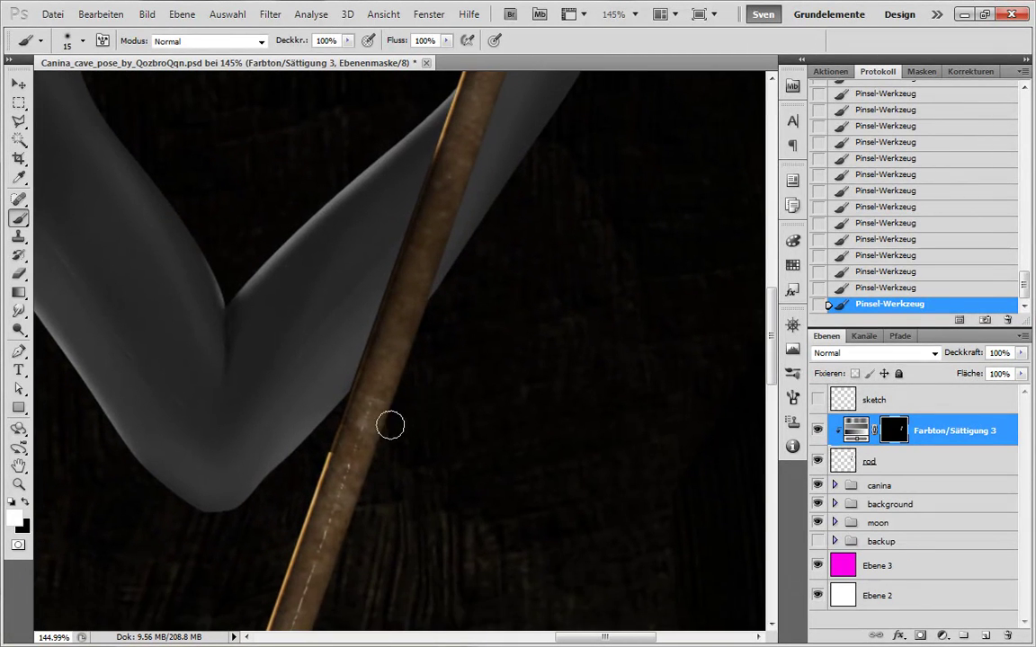
key("bracketright")
key("bracketright")
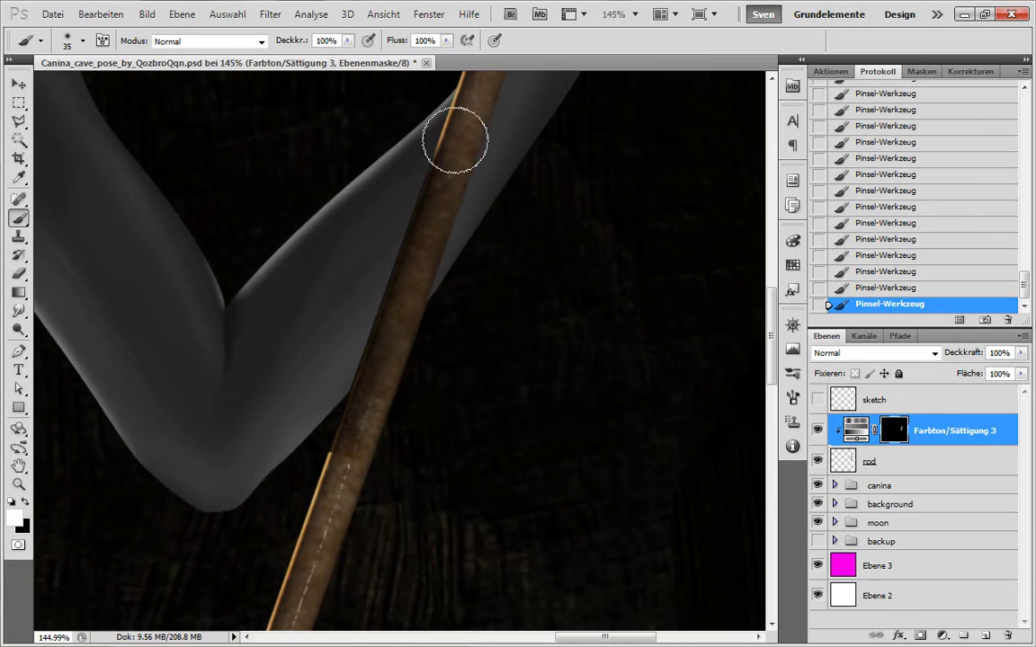
- Move the rod-shaped Pfad 1 down along the rod to the section below the elbow
left_click(899, 336)
left_click(887, 454)
scroll(453, 308, "down", 1)
scroll(456, 302, "down", 5)
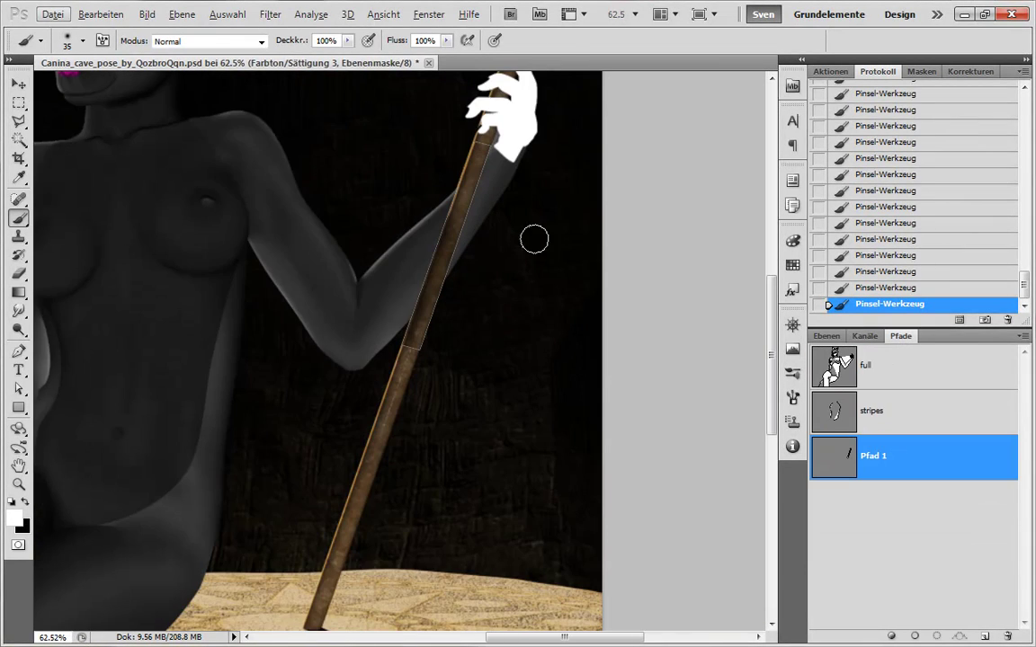
key("a")
left_click(460, 228)
scroll(360, 424, "up", 5)
left_click_drag(479, 276, 346, 568)
scroll(402, 484, "down", 1)
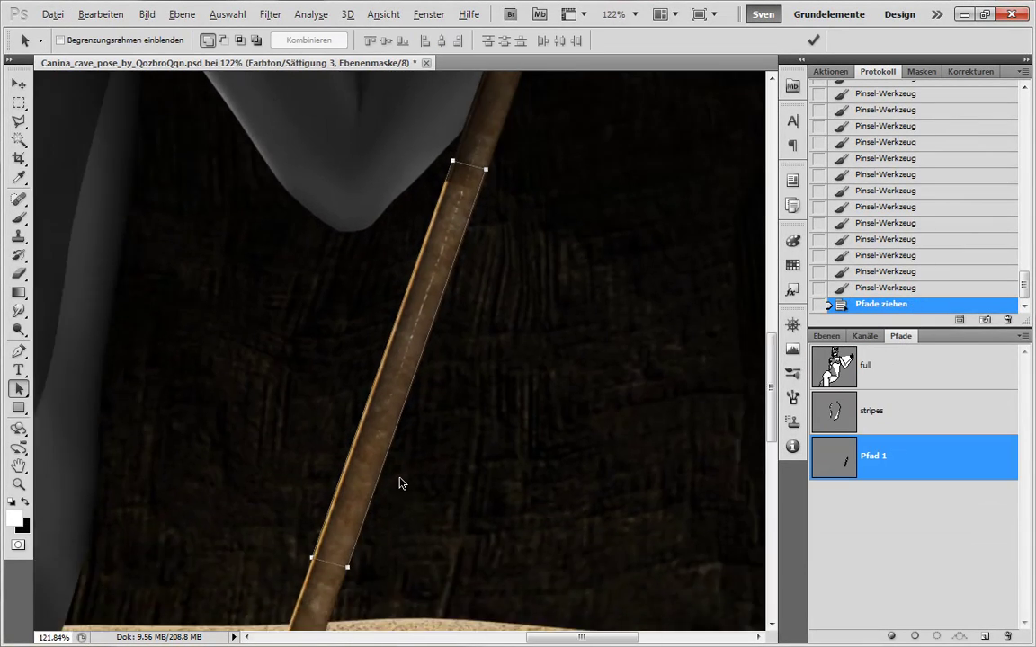
- Nudge the whole path slightly to the right so it lines up with the rod
scroll(479, 135, "up", 8)
key("v")
key("Right")
left_click(18, 219)
key("ctrl+z")
key("a")
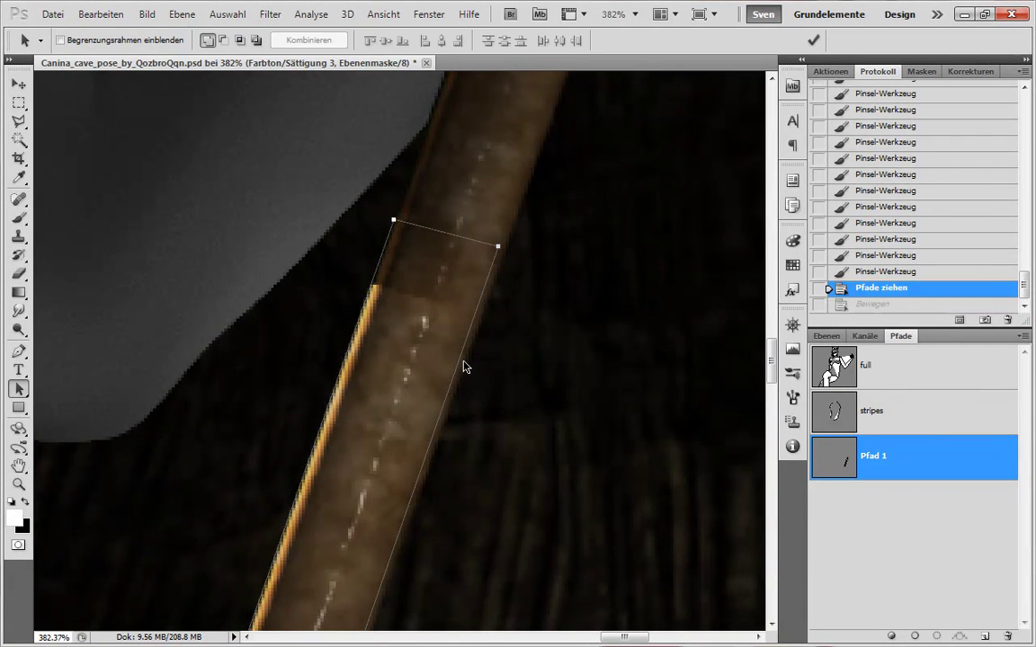
key("Right")
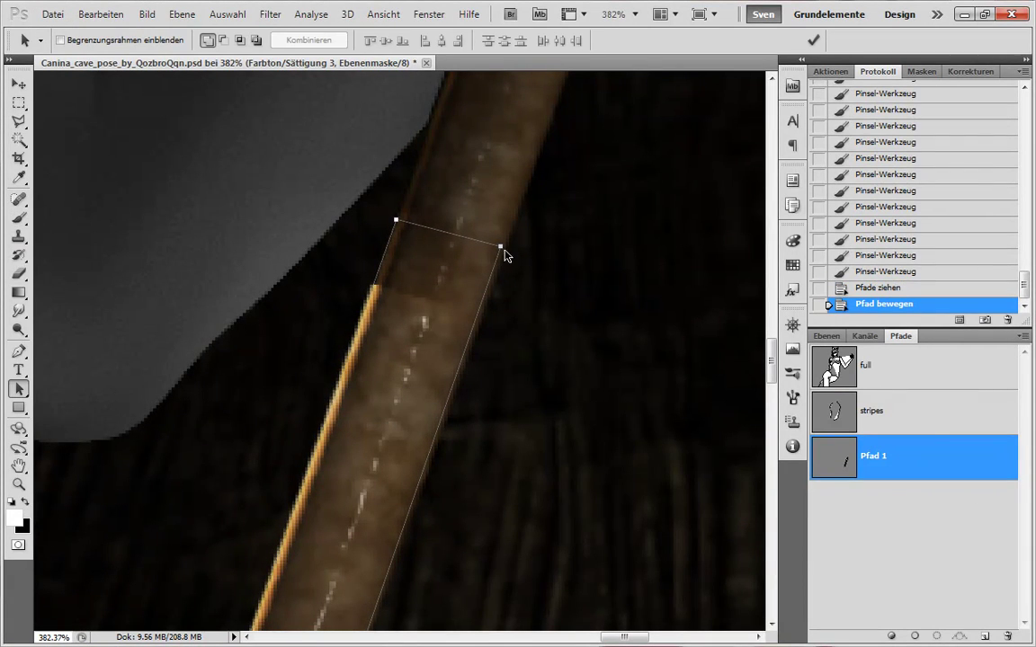
- Fit the path's two upper anchor points to the rod's outer edges
key("shift+a")
left_click(505, 253)
left_click_drag(501, 246, 503, 247)
scroll(481, 371, "down", 5)
scroll(395, 407, "down", 1)
scroll(394, 396, "up", 4)
scroll(395, 394, "down", 2)
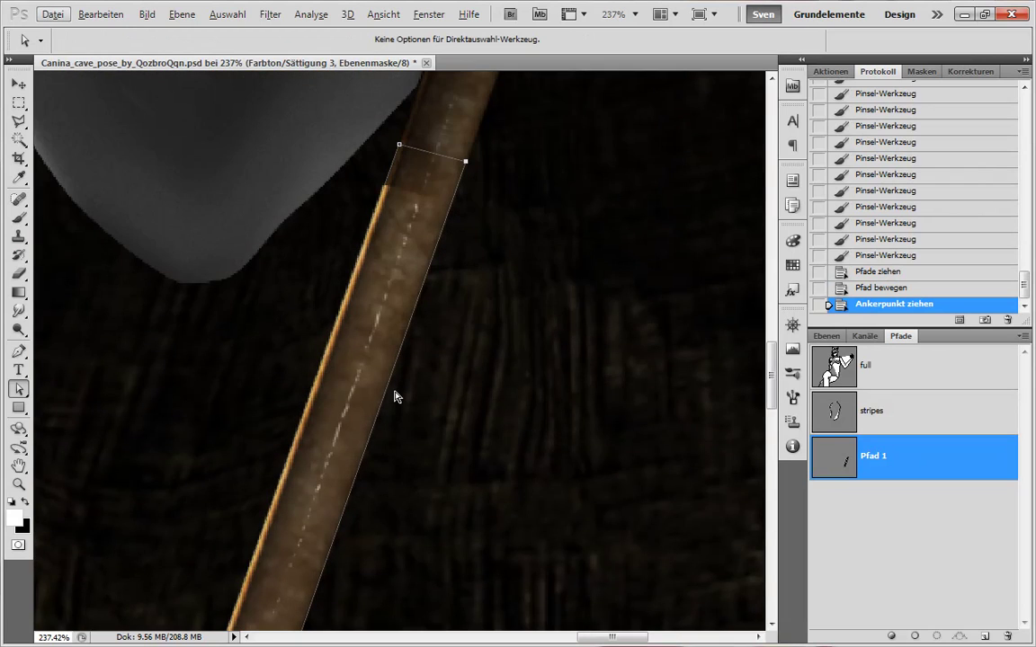
left_click_drag(401, 145, 396, 146)
scroll(405, 216, "down", 4)
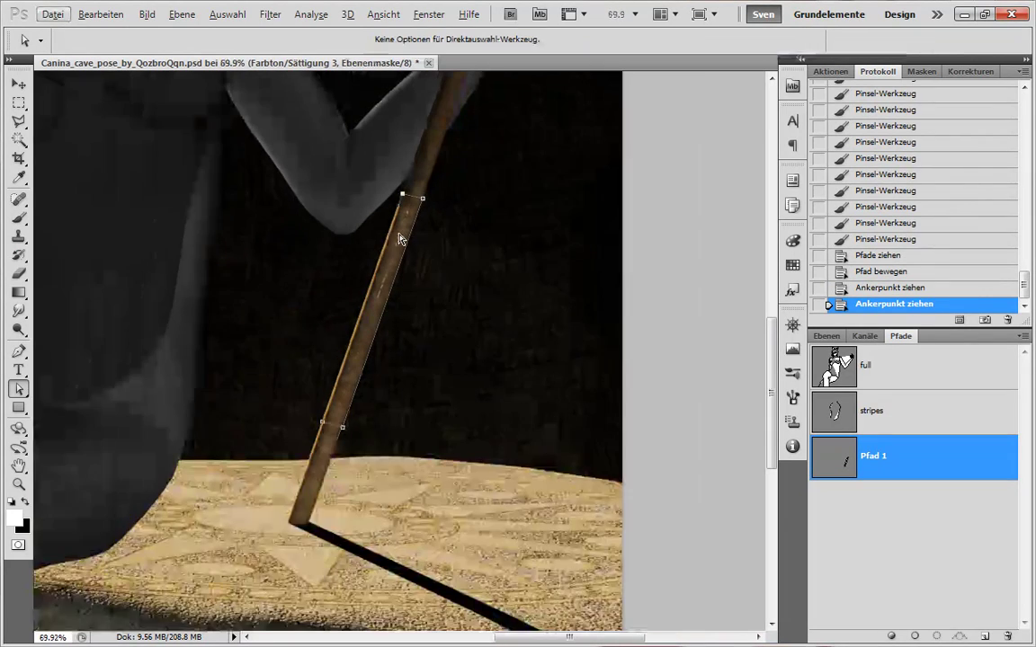
- Turn Pfad 1 into a selection and copy the enclosed rod section from the background layer
left_click(938, 635)
left_click(827, 336)
left_click(835, 504)
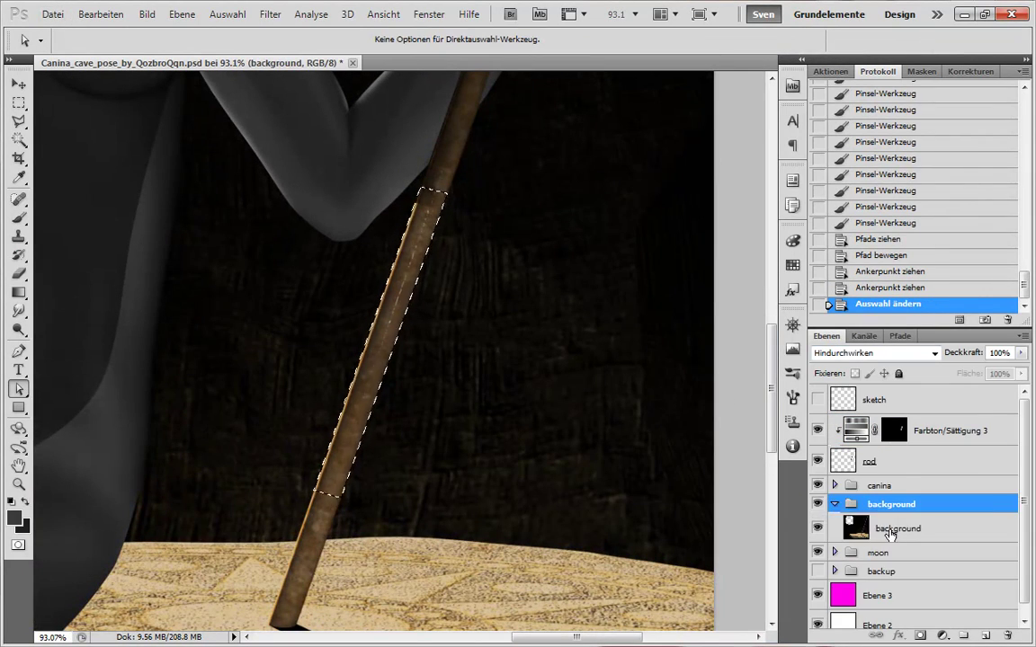
left_click(892, 531)
left_click(897, 464)
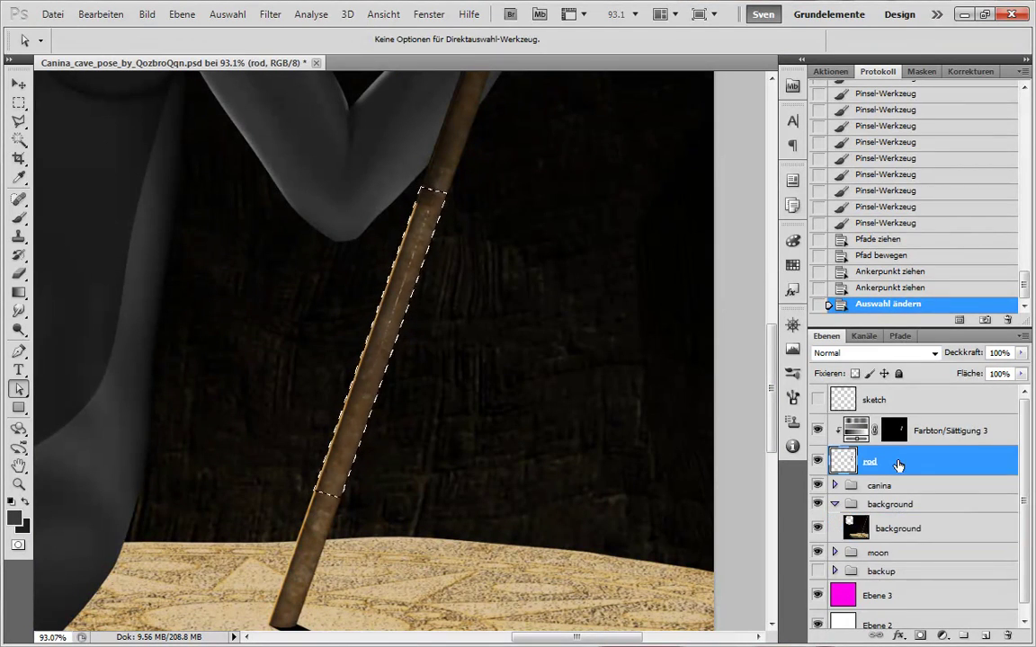
- Paste the rod section in place on a new layer beneath rod and merge it into rod, keeping Farbton/Sättigung 3 clipped
key("ctrl+shift+alt+n")
left_click_drag(908, 469, 902, 500)
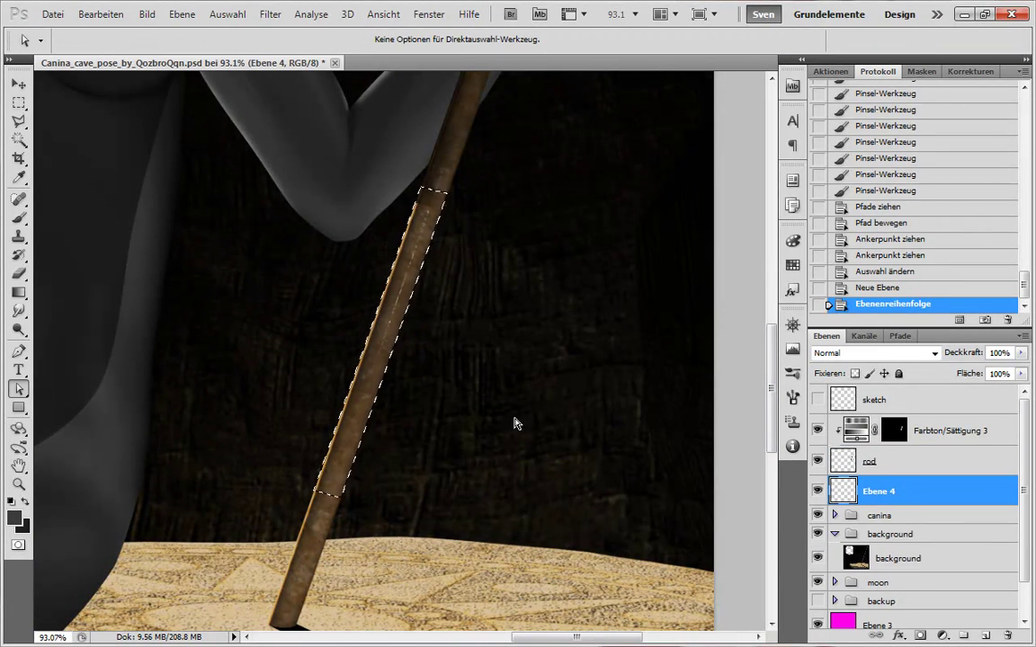
key("ctrl+shift+v")
left_click(883, 461, "shift")
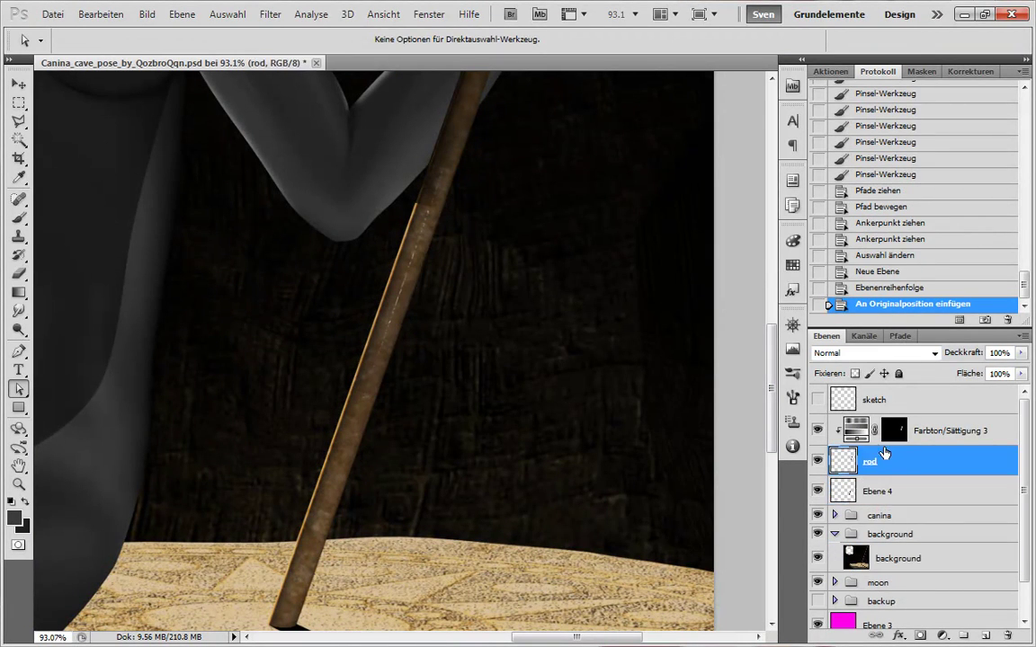
key("ctrl+e")
- Paint the shadow further down the rod below the elbow on the Farbton/Sättigung 3 mask with a 35 px white brush
left_click_drag(538, 344, 562, 417)
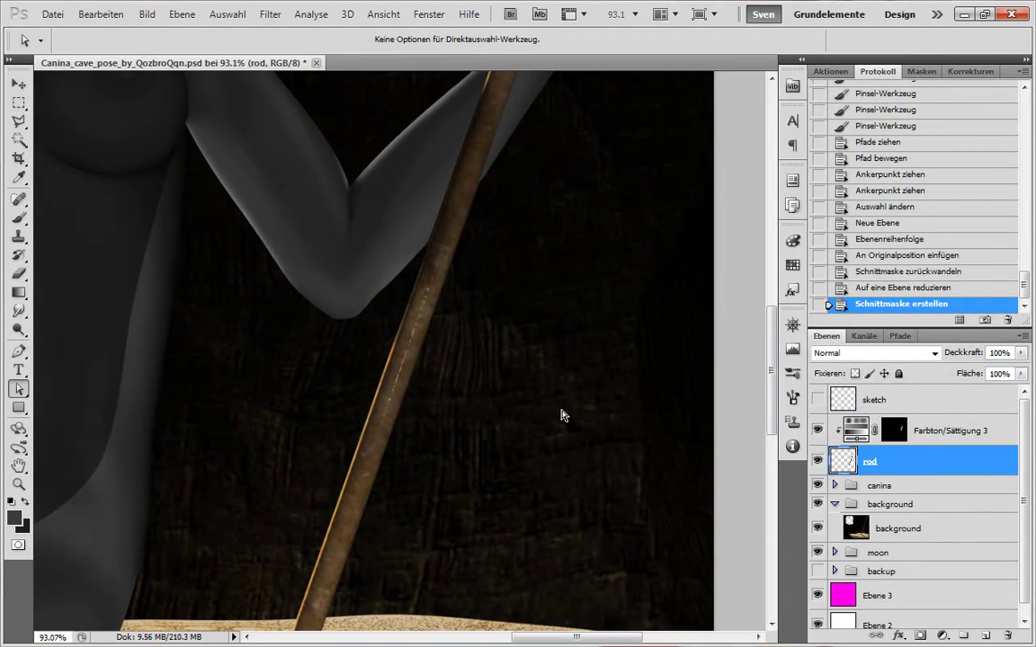
scroll(506, 395, "up", 5)
left_click(918, 433)
key("b")
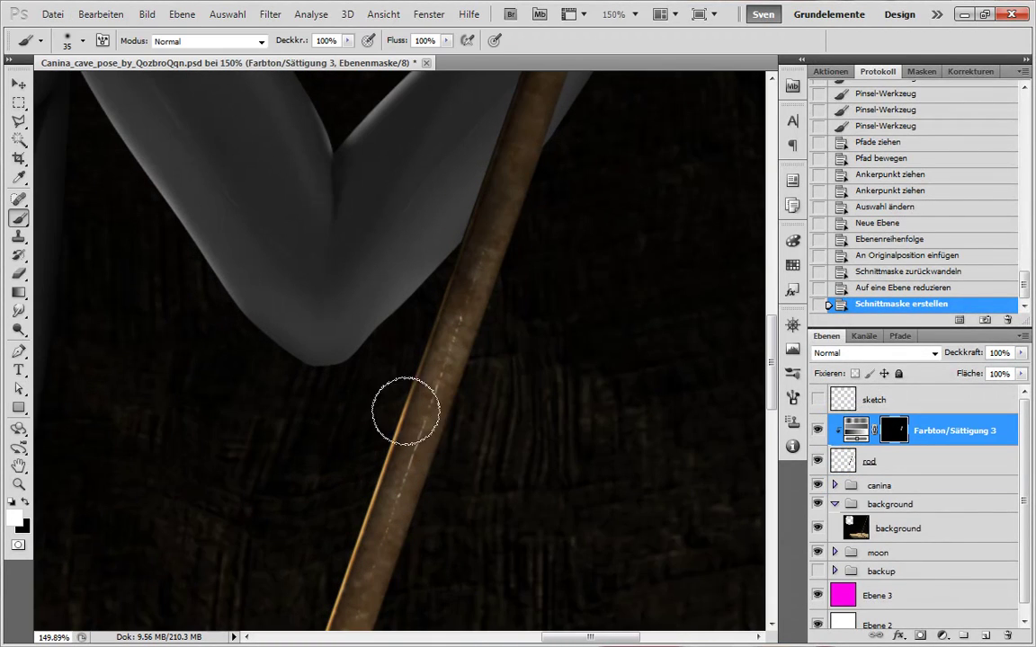
left_click_drag(404, 410, 426, 315)
left_click_drag(426, 314, 437, 268)
mouse_move(438, 268)
left_mouse_down()
mouse_move(457, 179)
mouse_move(444, 212)
left_mouse_up()
left_click_drag(444, 211, 428, 243)
left_click_drag(429, 243, 376, 410)
mouse_move(476, 189)
left_mouse_down()
mouse_move(484, 148)
mouse_move(439, 313)
mouse_move(459, 319)
mouse_move(409, 407)
mouse_move(432, 366)
mouse_move(447, 251)
left_mouse_up()
scroll(519, 405, "down", 5)
left_click_drag(518, 404, 445, 471)
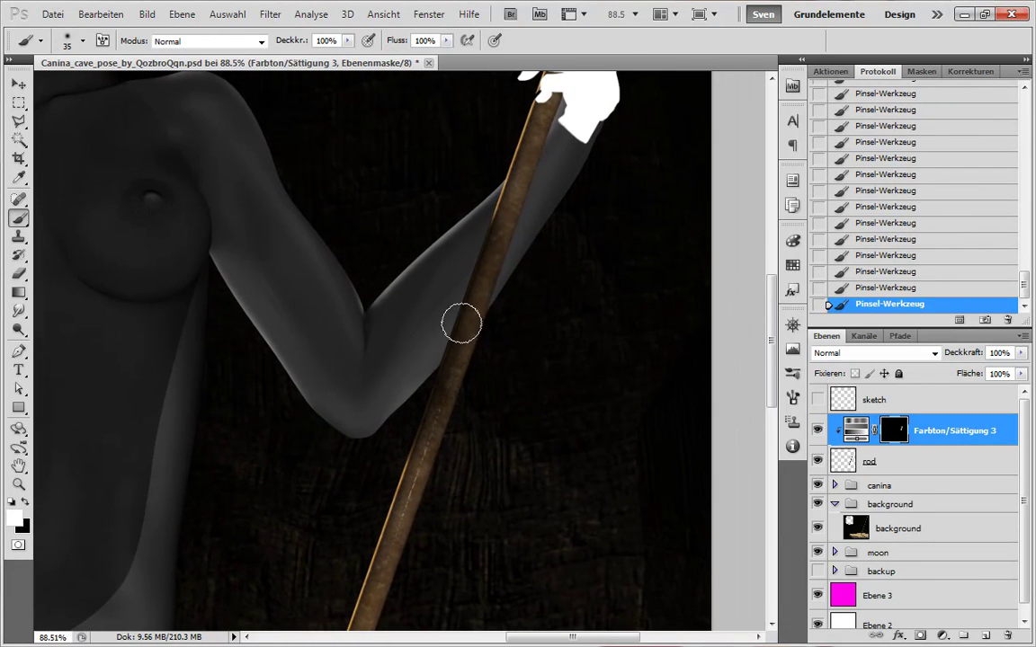
- Refine the rod's shadow below the forearm on the mask with a 15 px white and a 40 px black brush
key("x")
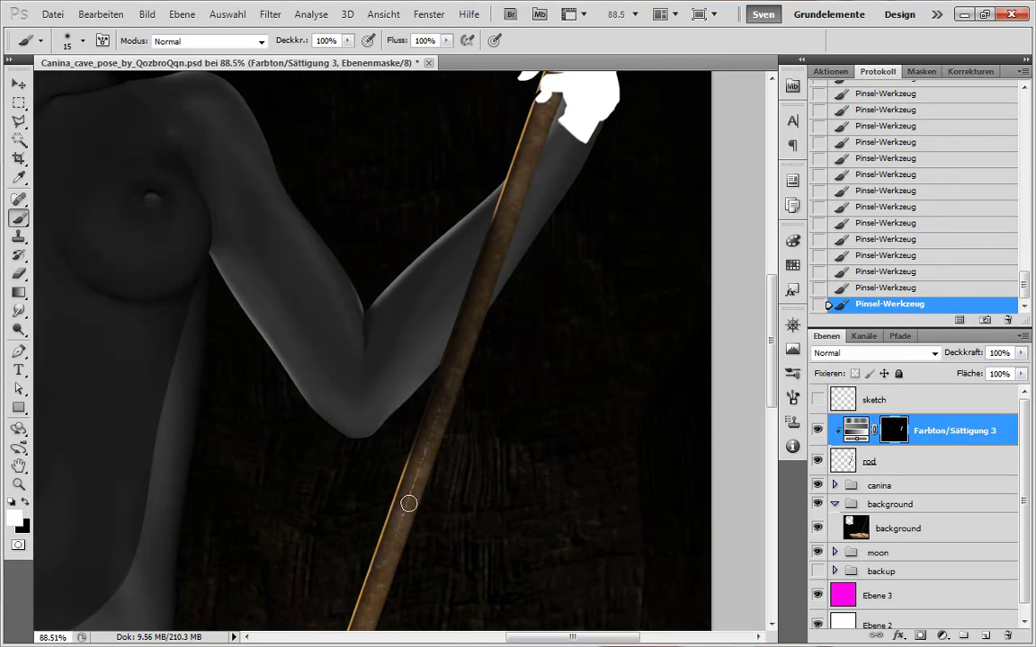
left_click_drag(609, 450, 590, 502)
key("x")
key("bracketright")
key("bracketright")
key("bracketright")
key("bracketright")
key("bracketright")
left_click_drag(522, 476, 587, 231)
- Compare the latest brush strokes on the rod through the history states and examine the shadow in the whole picture
left_click(881, 289)
left_click(886, 274)
left_click(887, 257)
left_click(890, 303)
left_click(893, 288)
left_click(890, 303)
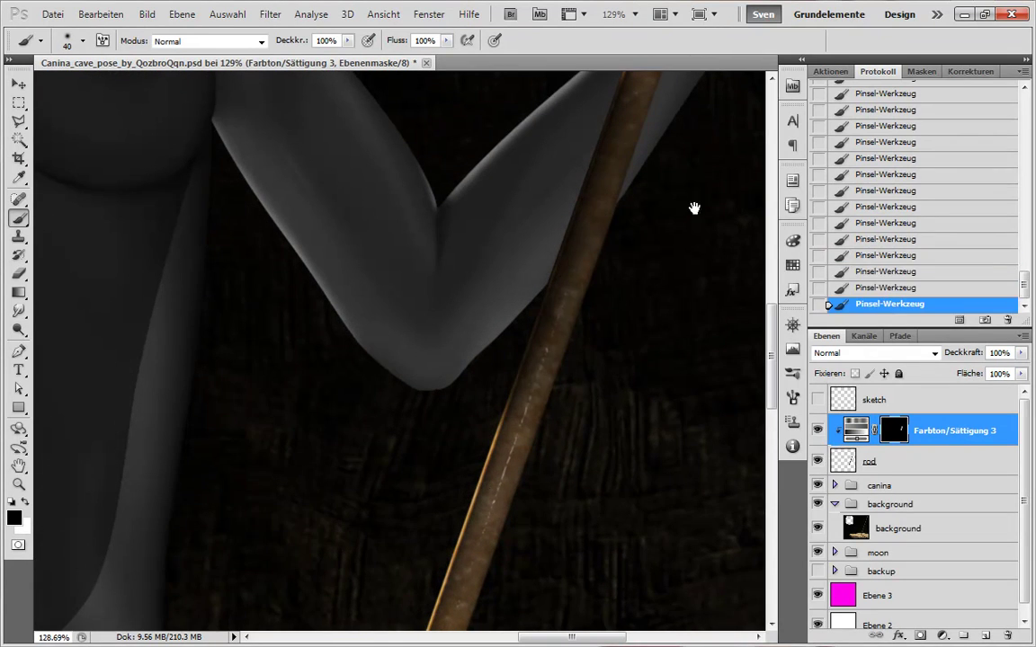
left_click_drag(693, 207, 624, 324)
left_click_drag(599, 441, 549, 447)
scroll(549, 446, "down", 4)
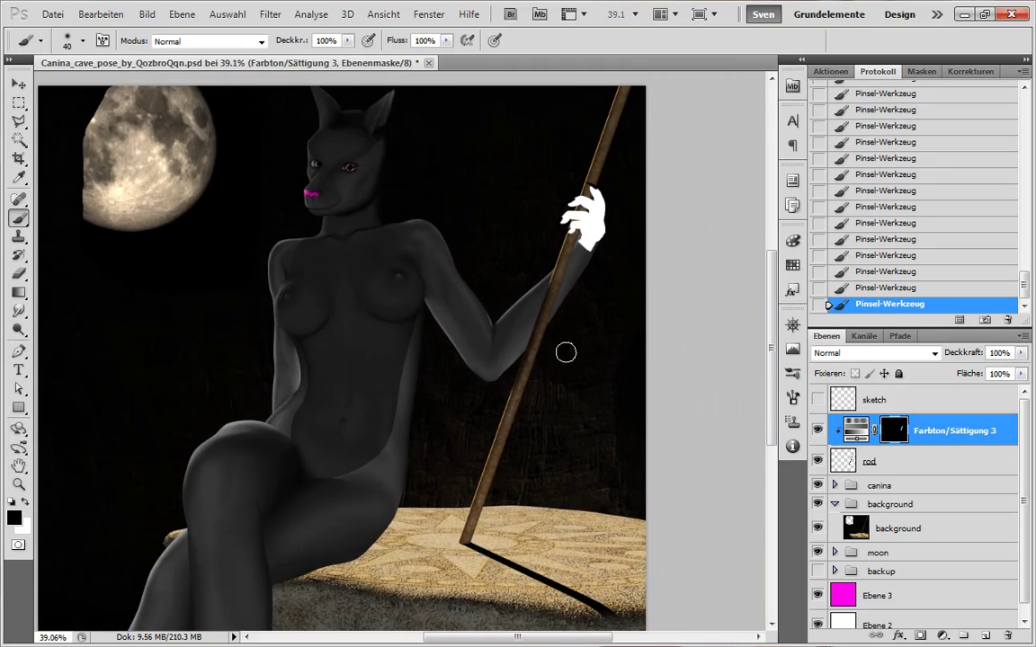
scroll(524, 403, "down", 1)
scroll(553, 399, "up", 2)
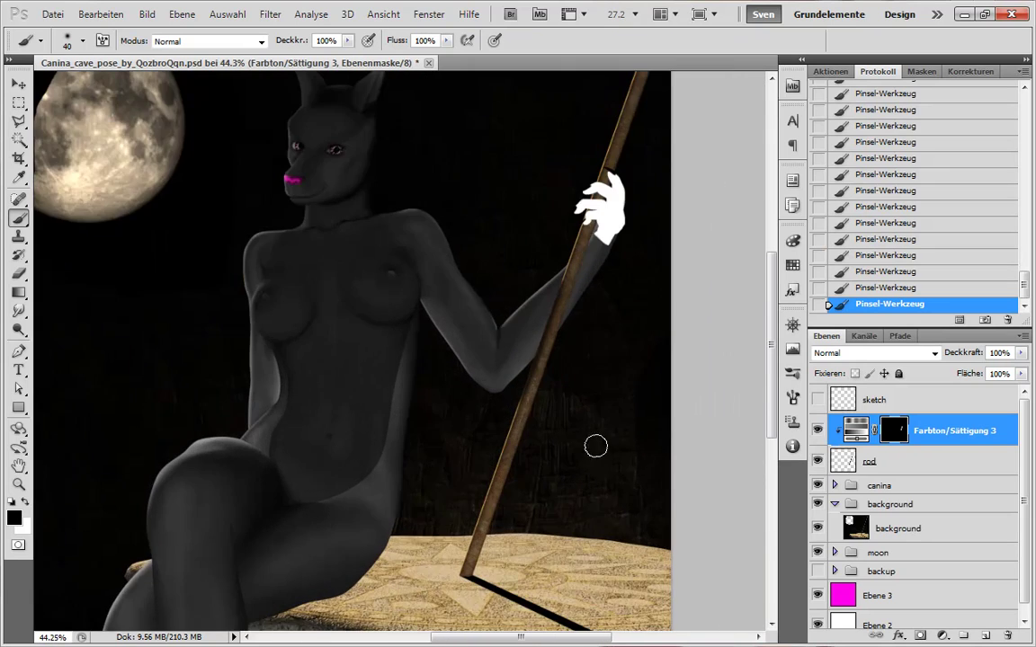
scroll(567, 489, "up", 1)
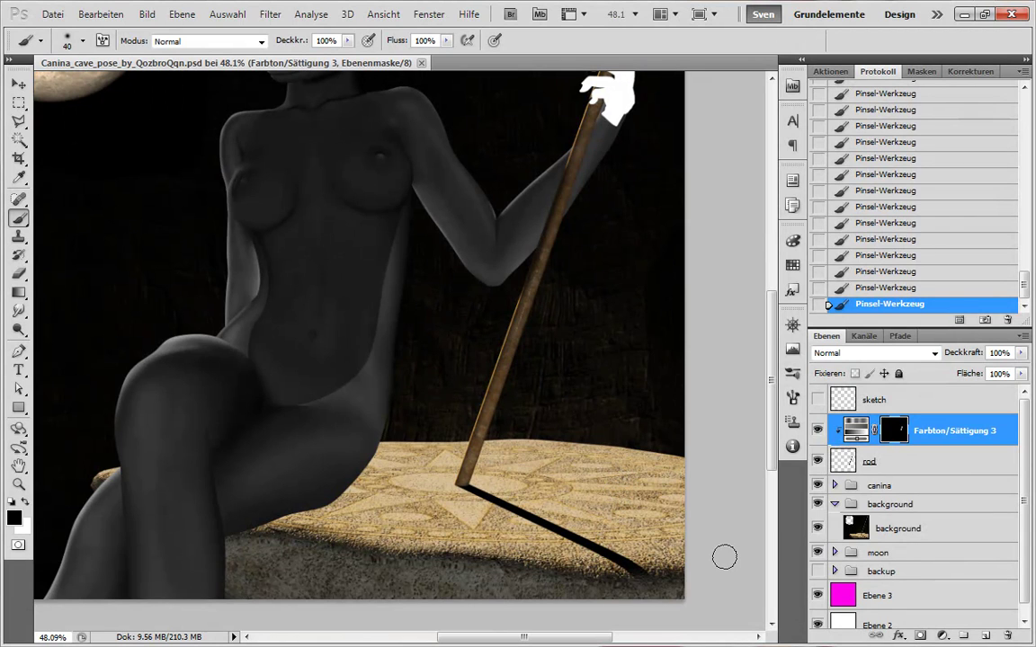
left_click_drag(570, 208, 493, 386)
scroll(486, 373, "up", 2)
- Shade the forearm behind the rod on the Farbton/Sättigung 1 Kopie 41 mask with a 40 px brush, alternating black and white
left_click(834, 486)
left_click_drag(1027, 466, 1027, 500)
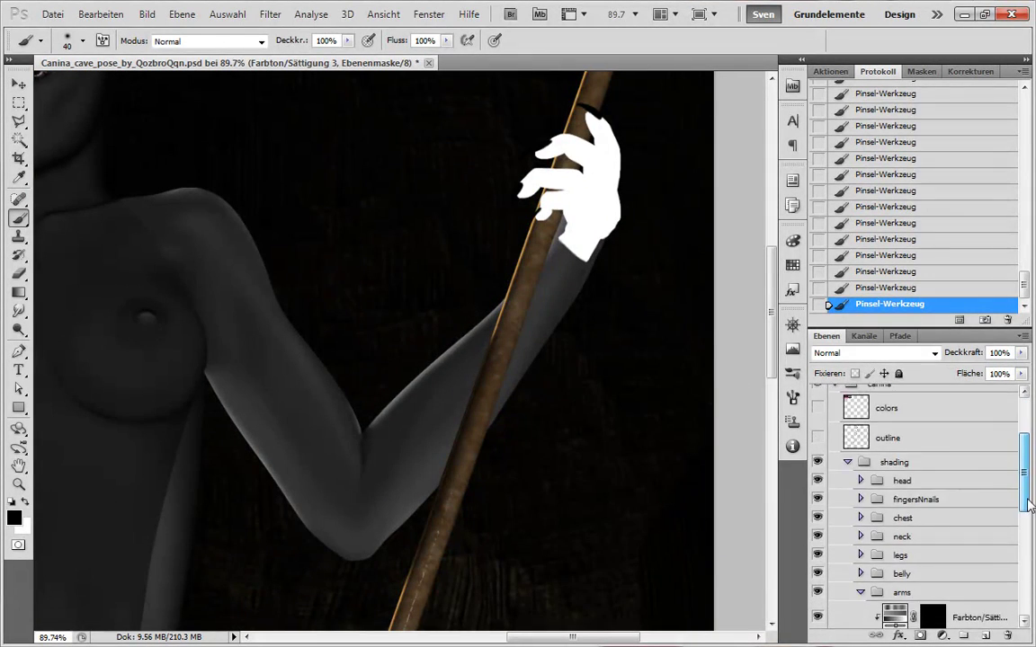
scroll(1027, 507, "up", 3)
key("x")
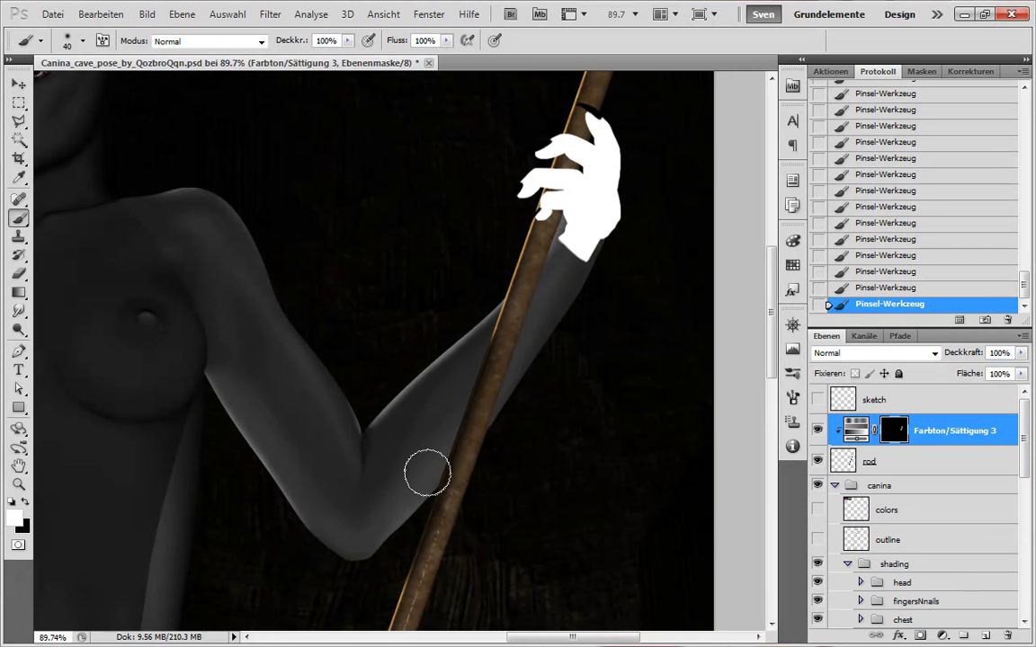
scroll(485, 554, "up", 3)
left_click_drag(493, 423, 520, 412)
scroll(485, 554, "down", 3)
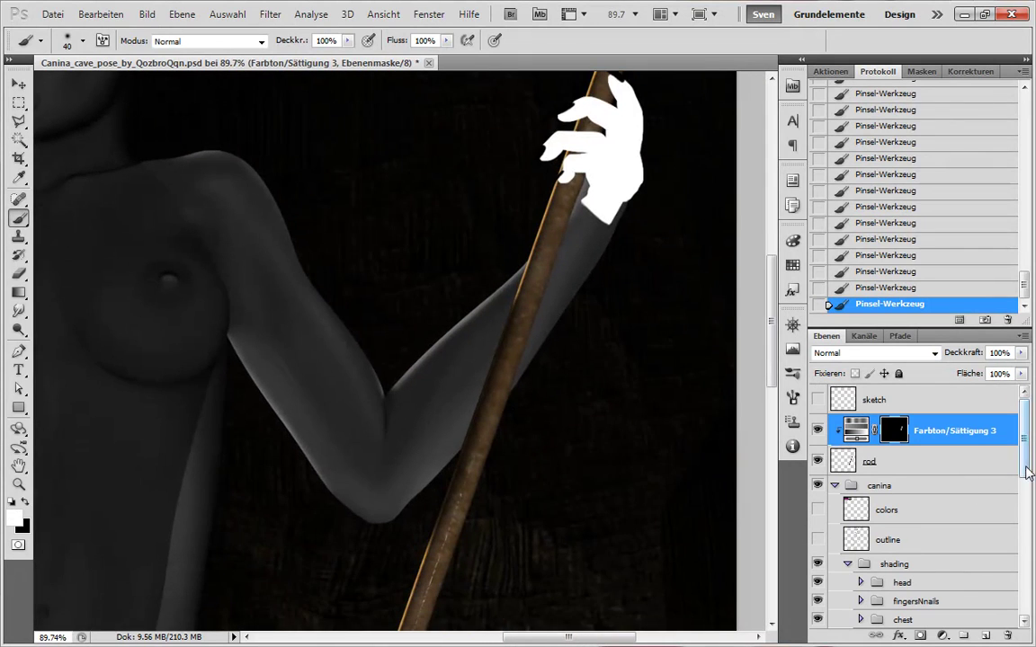
left_click_drag(1025, 467, 1010, 559)
left_click(932, 448)
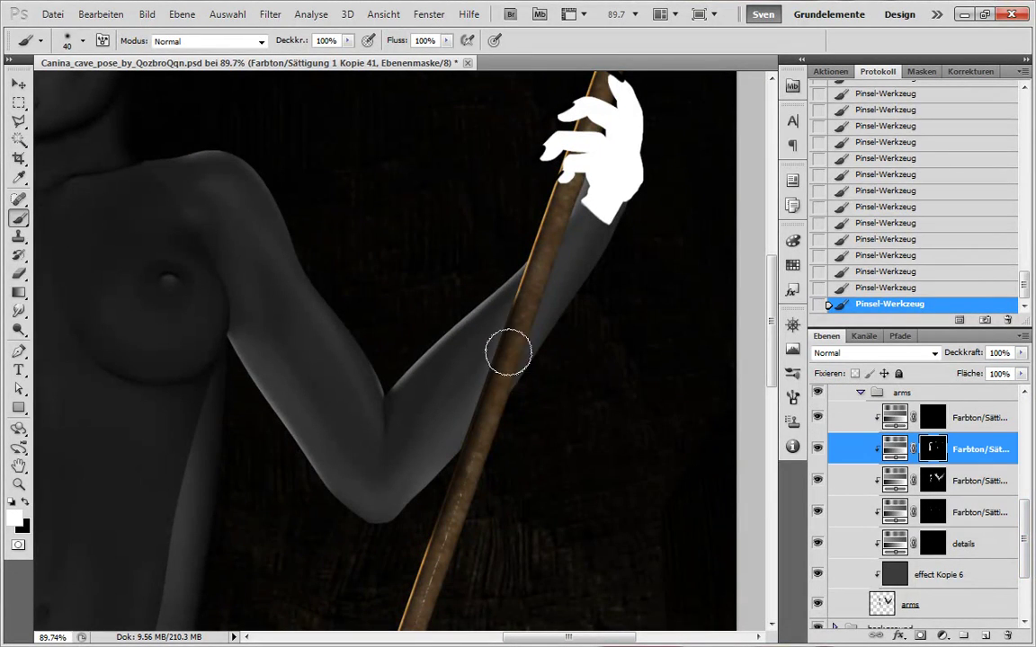
key("x")
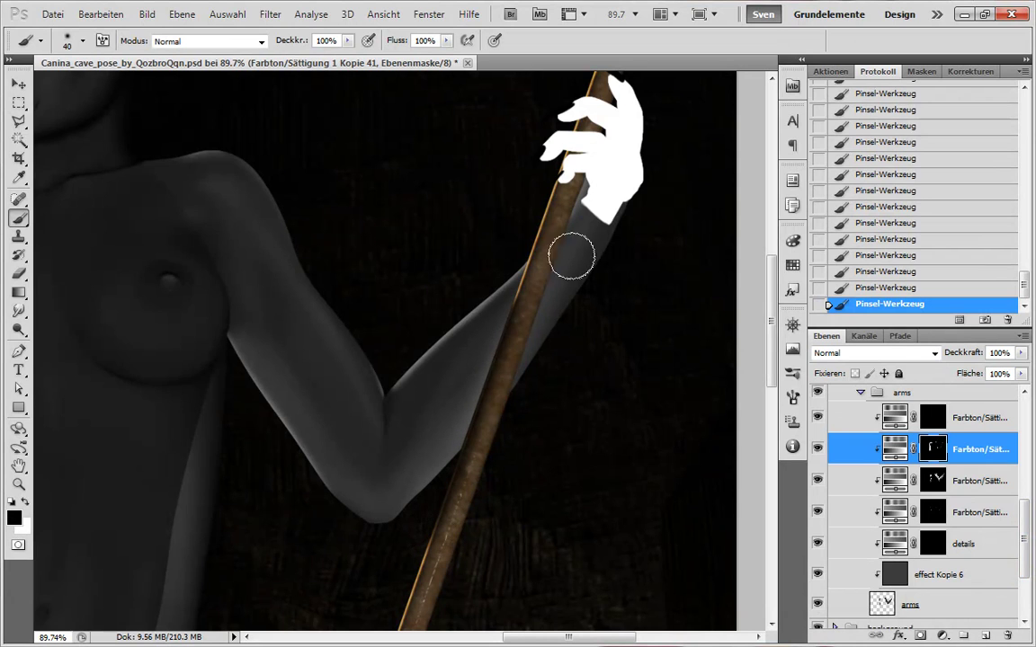
key("x")
key("x")
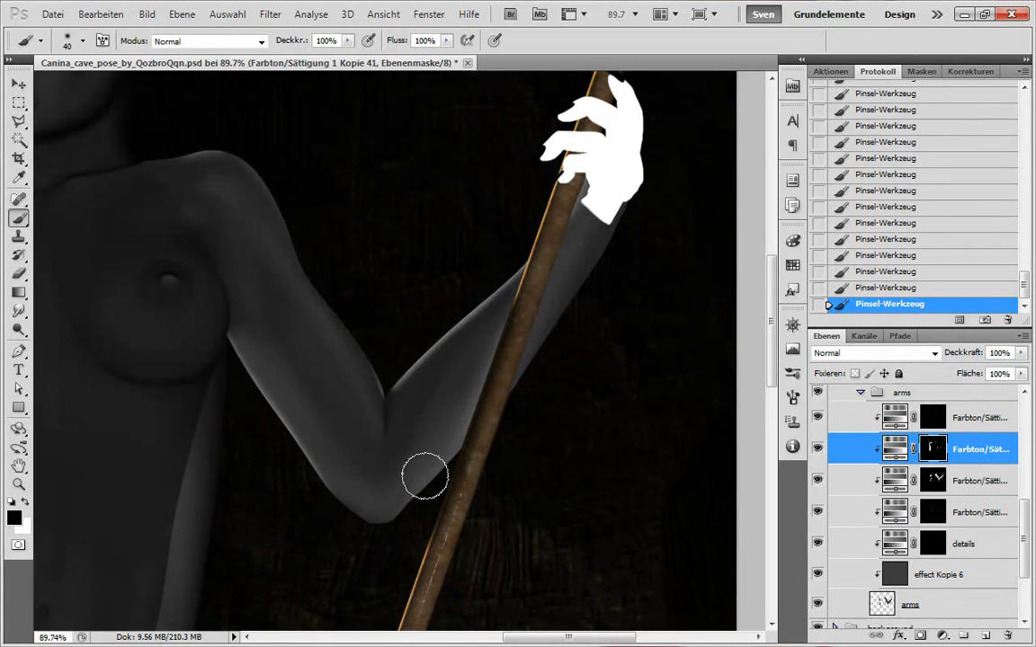
key("x")
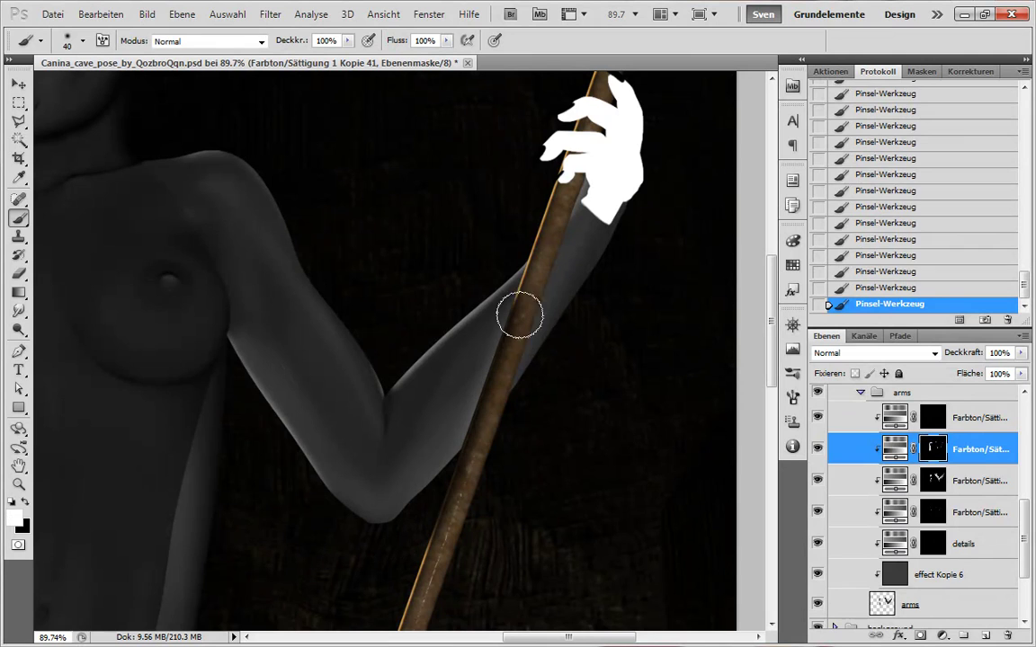
- Paint a small crease below the wrist beside the rod on the Farbton/Sättigung 1 Kopie 42 mask with a 9 px white brush
left_click(844, 490)
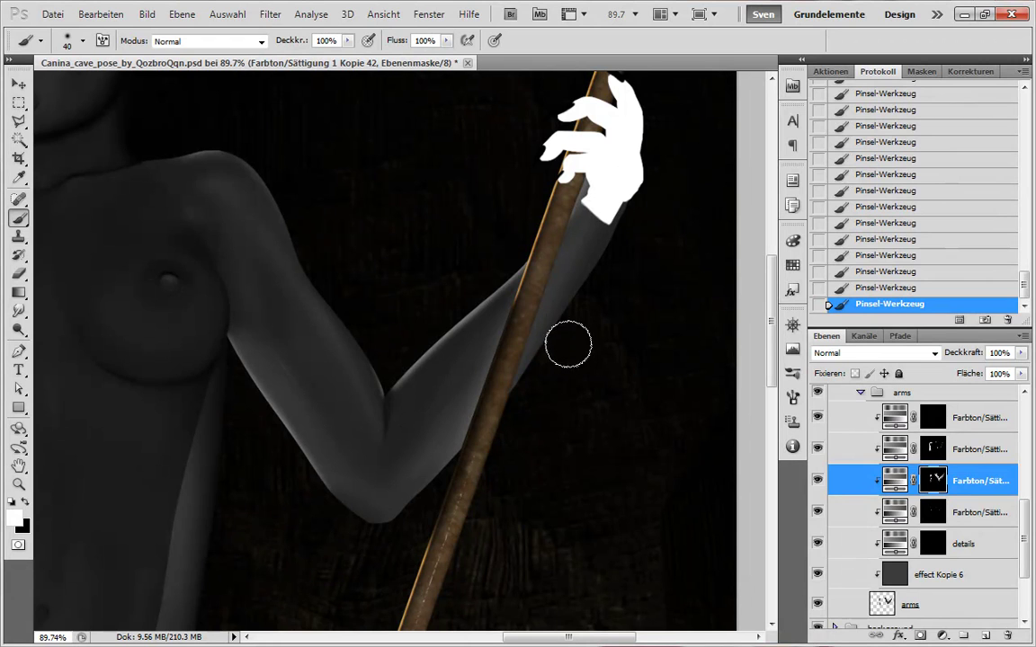
left_click_drag(659, 317, 582, 396)
scroll(578, 439, "up", 4)
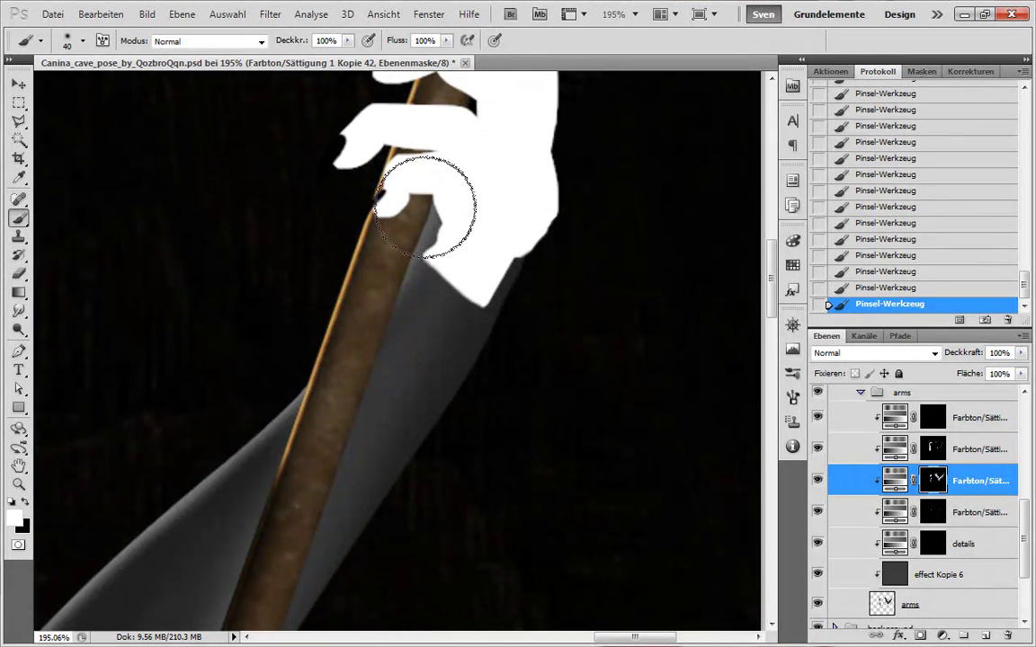
key("bracketleft")
key("bracketleft")
key("bracketleft")
key("bracketleft")
key("bracketleft")
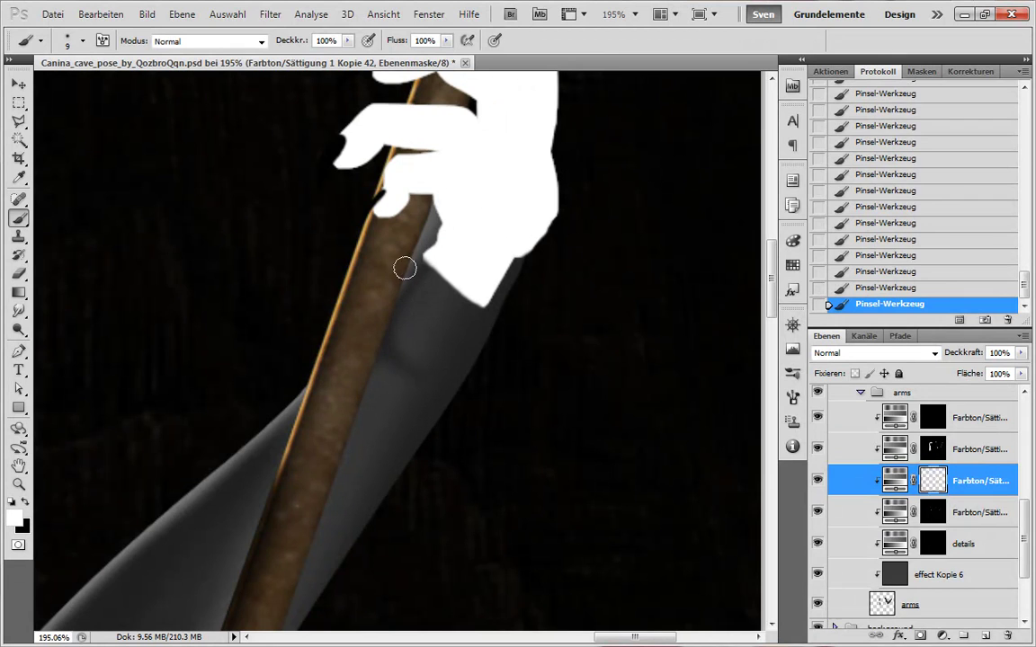
- Refine the crease and wrist edge on the Farbton/Sättigung 1 Kopie 41 and Kopie 42 masks with a 9 px brush in black and white
left_click(933, 448)
key("x")
key("bracketleft")
key("bracketleft")
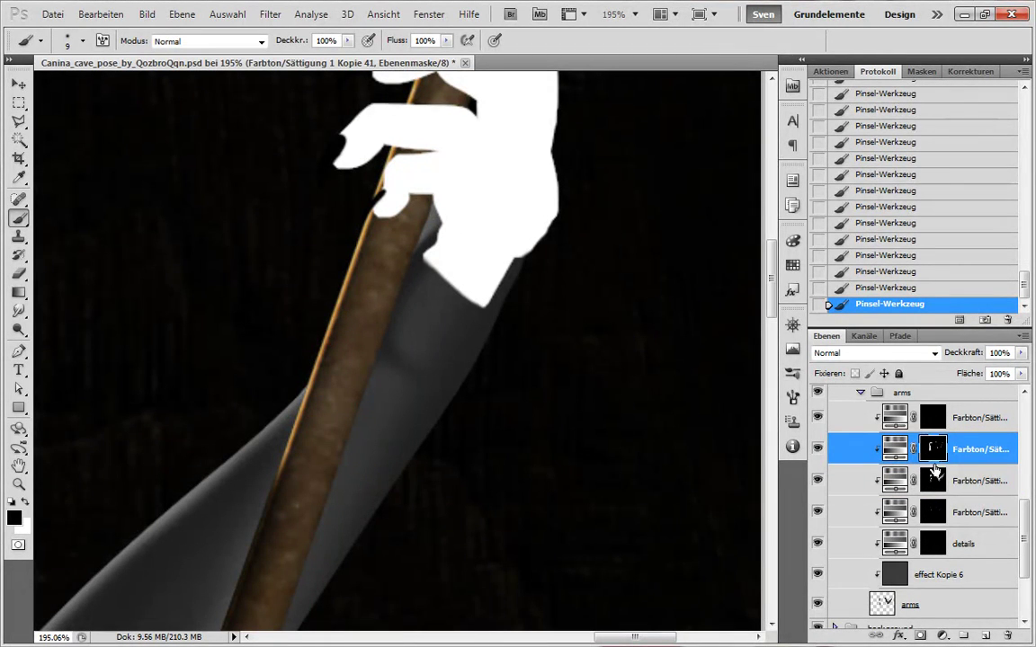
left_click(933, 476)
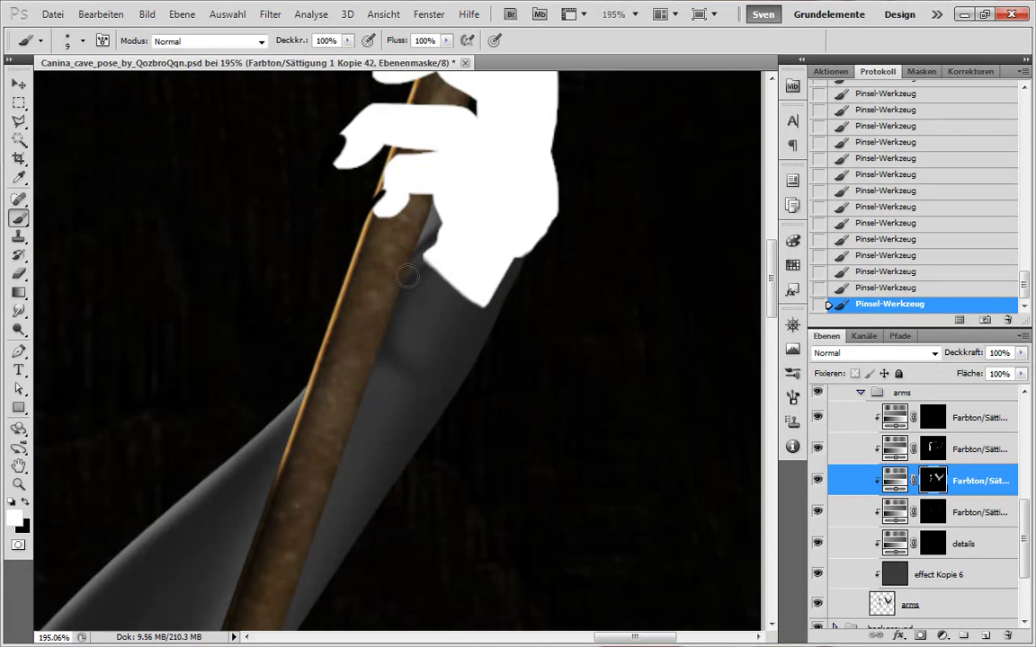
mouse_move(407, 276)
left_mouse_down()
mouse_move(414, 282)
mouse_move(429, 251)
left_mouse_up()
key("x")
key("x")
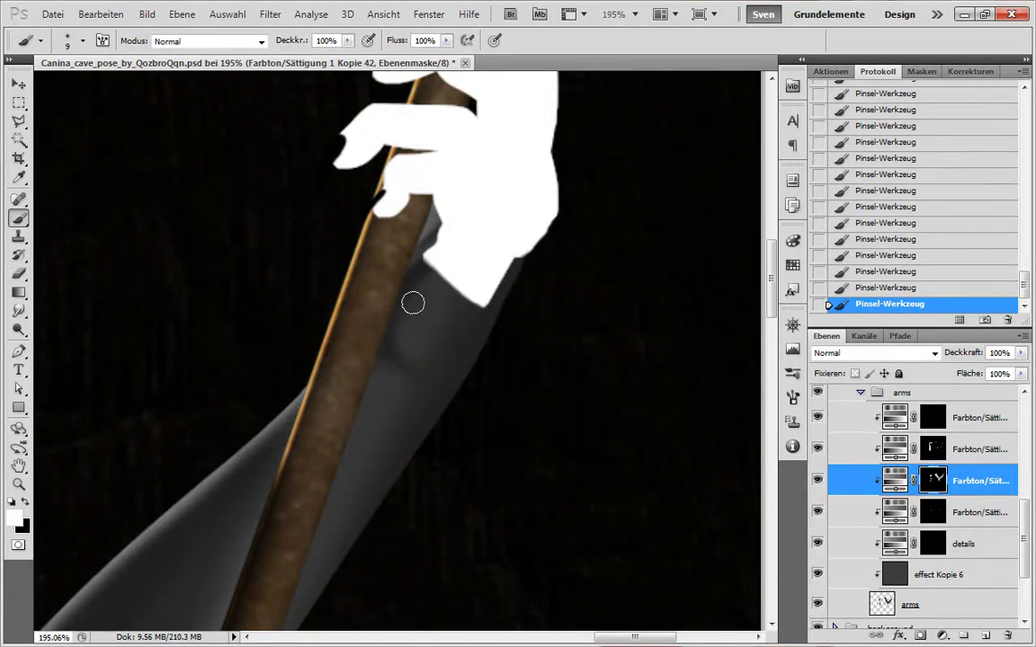
left_click_drag(443, 361, 406, 423)
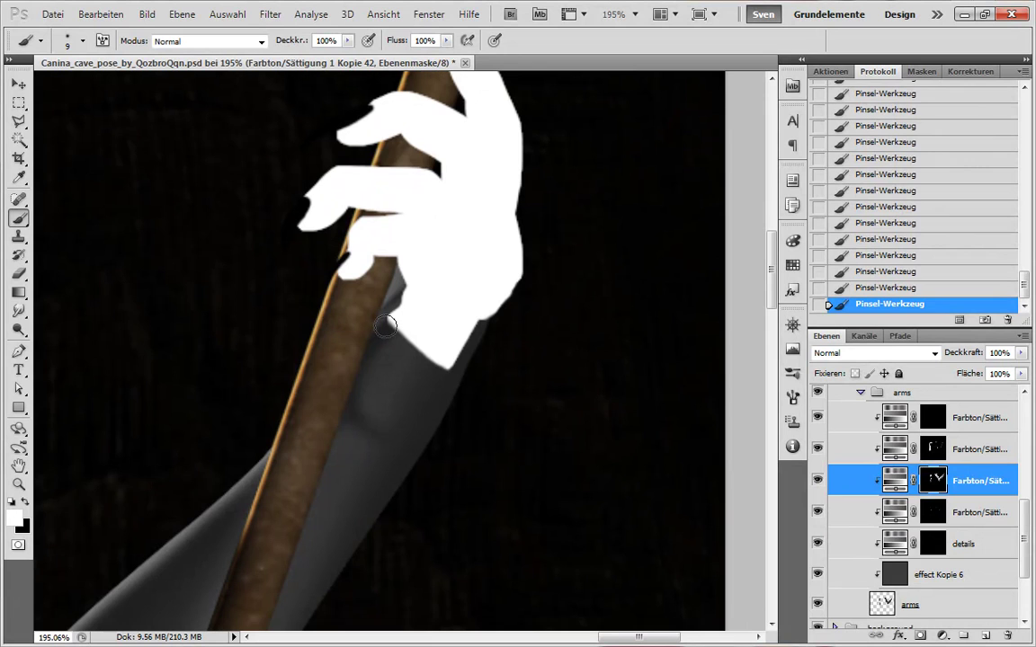
key("x")
mouse_move(371, 438)
left_mouse_down()
mouse_move(395, 466)
mouse_move(405, 444)
mouse_move(431, 428)
mouse_move(385, 445)
left_mouse_up()
left_click(880, 191)
left_click(908, 144)
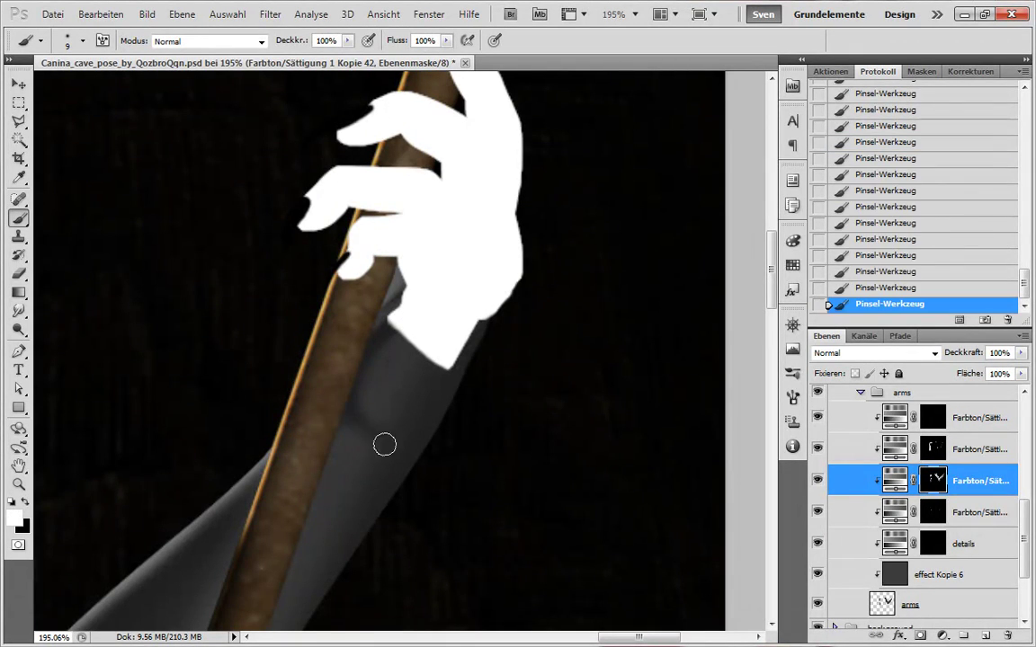
- Darken the forearm's outer edge below the hand on the arms group's details mask with a 20 px white brush
left_click(1001, 550)
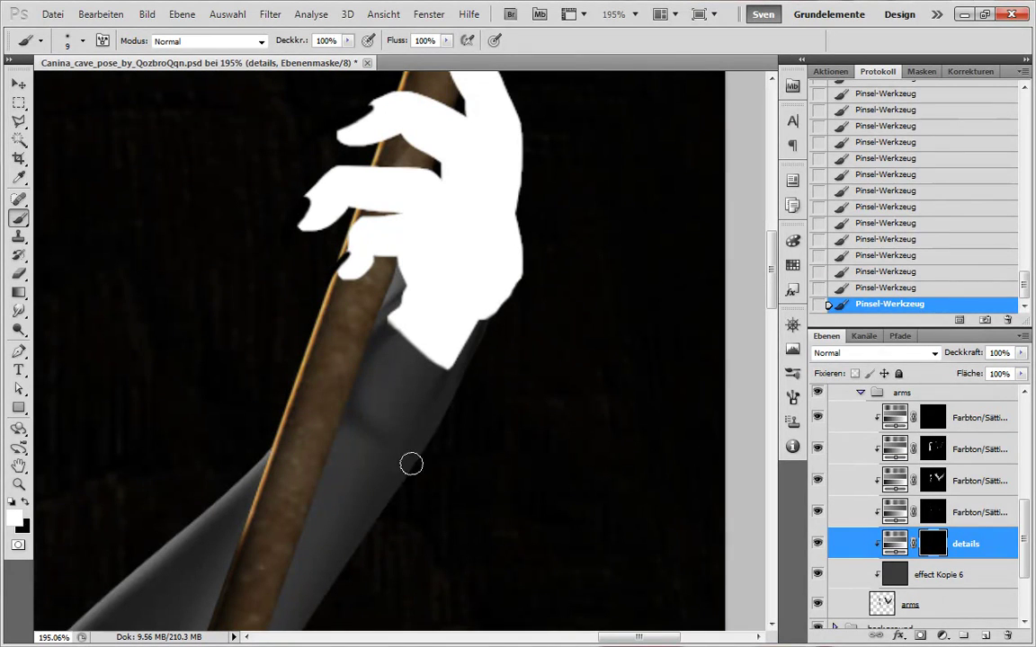
key("]")
key("]")
left_click_drag(437, 433, 468, 380)
left_click_drag(546, 339, 498, 367)
left_click_drag(498, 367, 505, 367)
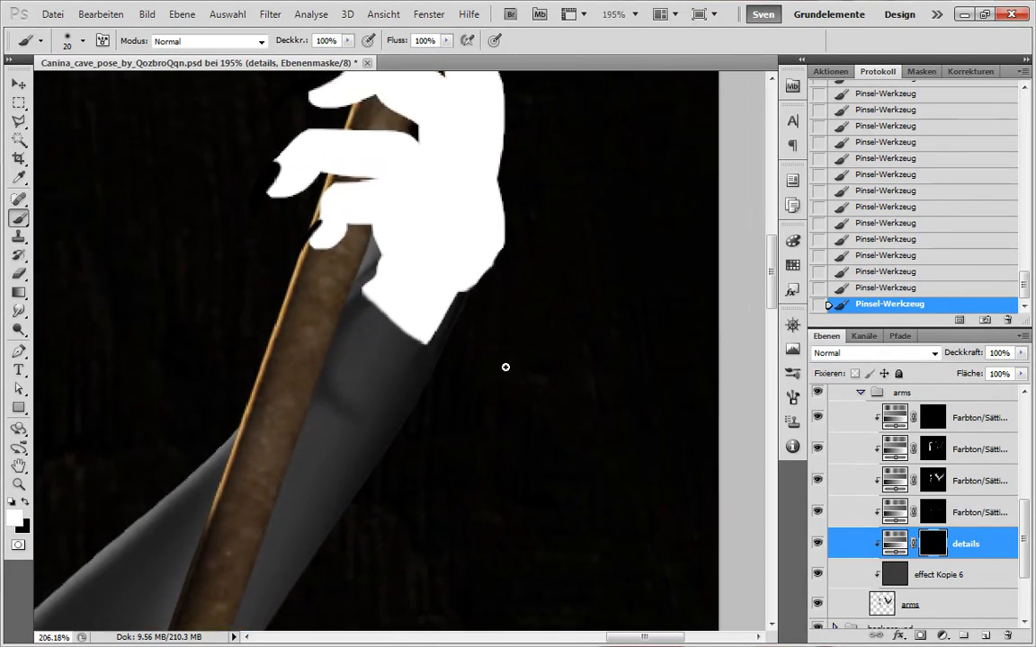
- Touch up the dark wrist edge beside the hand on the details mask with a 5 px black brush
scroll(485, 364, "up", 2)
key("bracketleft")
key("bracketleft")
key("bracketleft")
key("bracketleft")
key("bracketleft")
key("bracketleft")
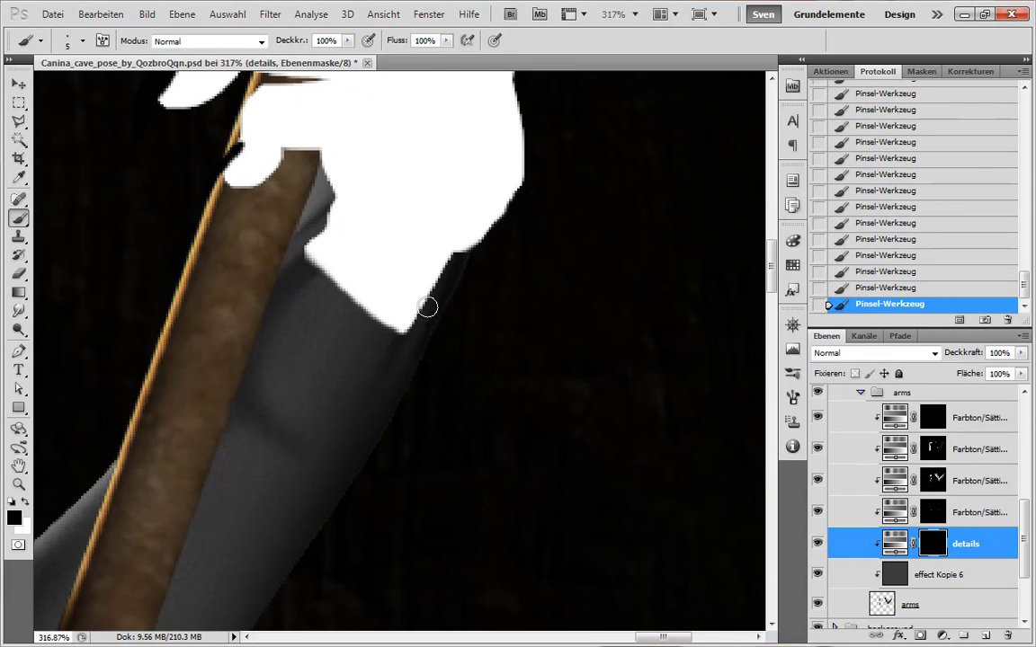
scroll(497, 416, "down", 3)
scroll(436, 583, "up", 2)
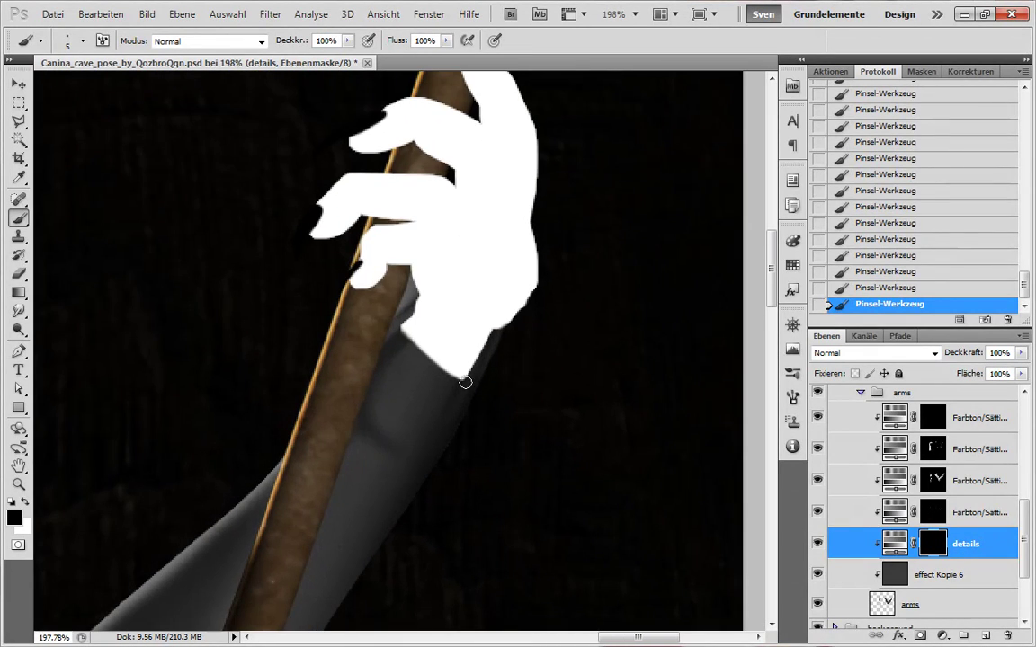
- Extend the shadow along the forearm's outer edge on the details mask with a 30 px white brush
key("l")
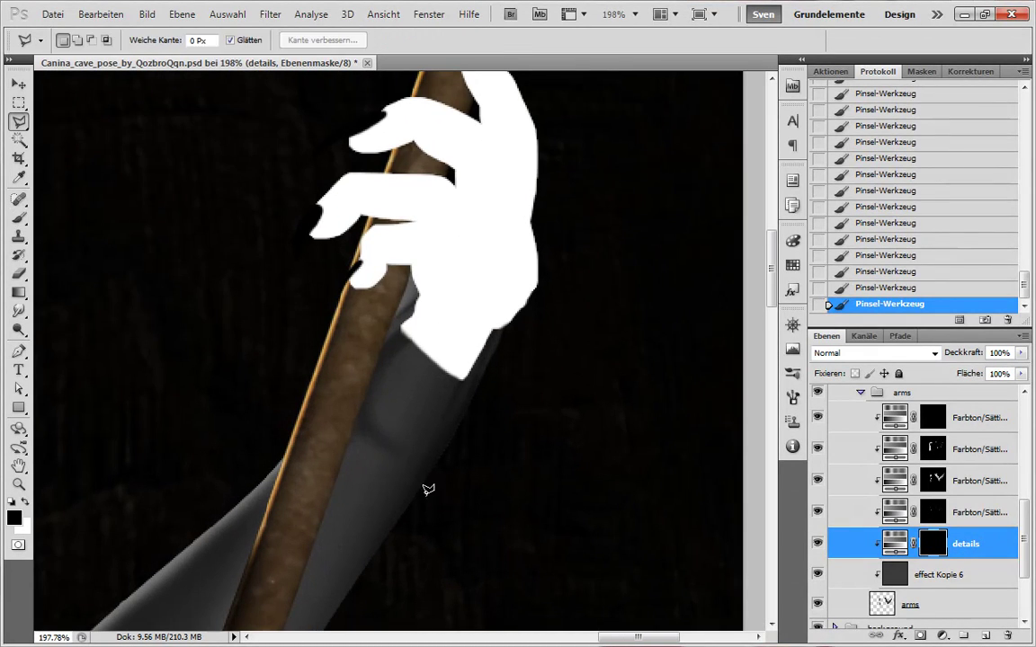
key("b")
key("bracketright")
key("bracketright")
key("bracketright")
key("bracketright")
key("bracketright")
key("bracketright")
key("bracketright")
key("x")
mouse_move(488, 474)
left_mouse_down()
mouse_move(515, 408)
mouse_move(541, 407)
left_mouse_up()
left_click_drag(542, 408, 447, 468)
left_click_drag(438, 583, 476, 504)
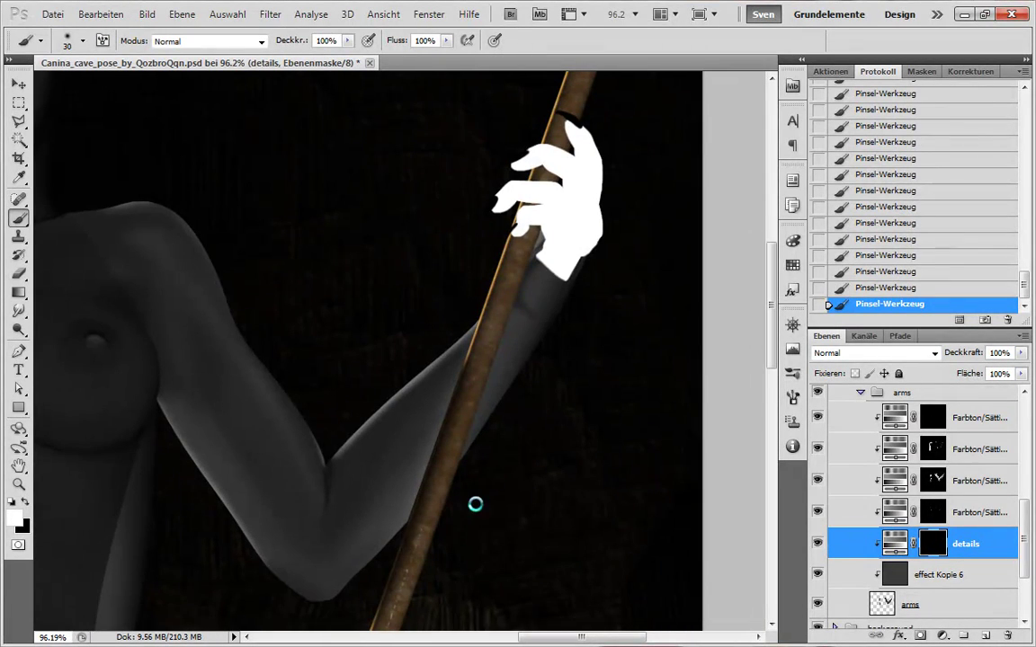
scroll(504, 422, "up", 4)
mouse_move(557, 370)
left_mouse_down()
mouse_move(465, 503)
mouse_move(529, 418)
left_mouse_up()
scroll(544, 382, "down", 1)
- Darken the forearm below the wrist on the Farbton/Sättigung 1 Kopie 42 mask with a 45 px white brush
left_click(937, 481)
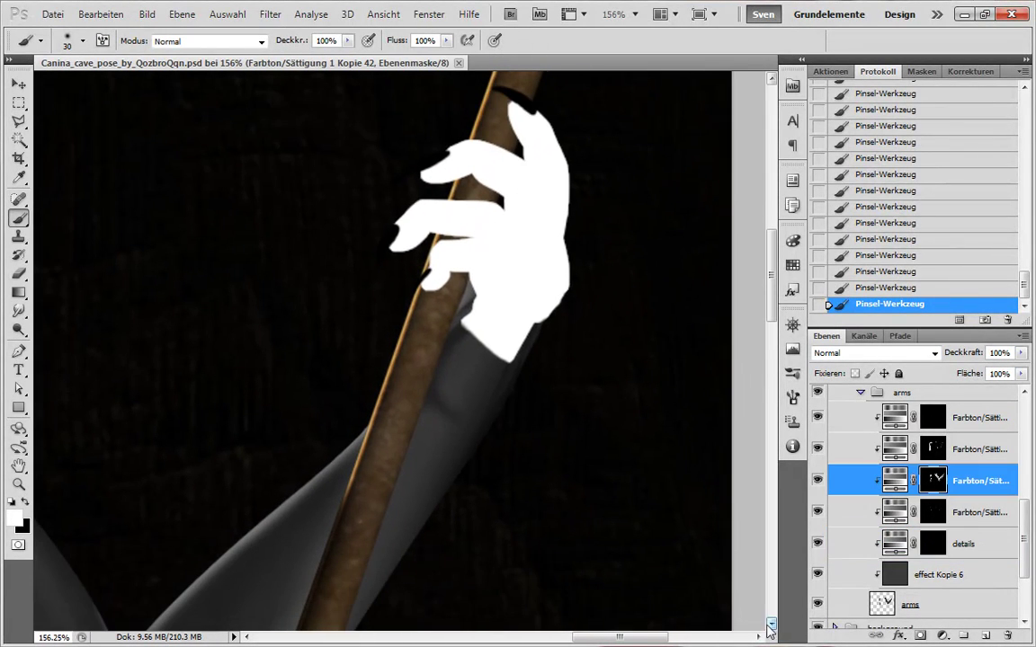
key("bracketright")
key("bracketright")
key("bracketright")
key("bracketright")
key("bracketright")
key("bracketright")
key("bracketright")
mouse_move(423, 425)
left_mouse_down()
mouse_move(399, 519)
mouse_move(445, 436)
mouse_move(466, 363)
left_mouse_up()
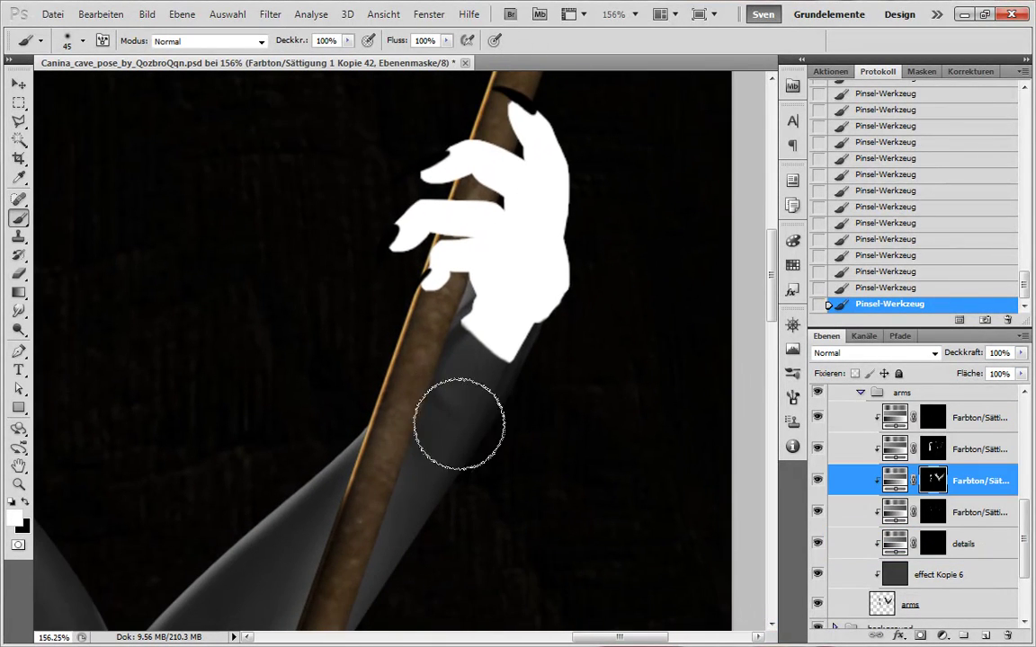
left_click_drag(406, 538, 463, 412)
key("bracketleft")
key("bracketleft")
key("bracketleft")
key("bracketleft")
key("bracketleft")
key("ctrl+i")
scroll(502, 412, "down", 2)
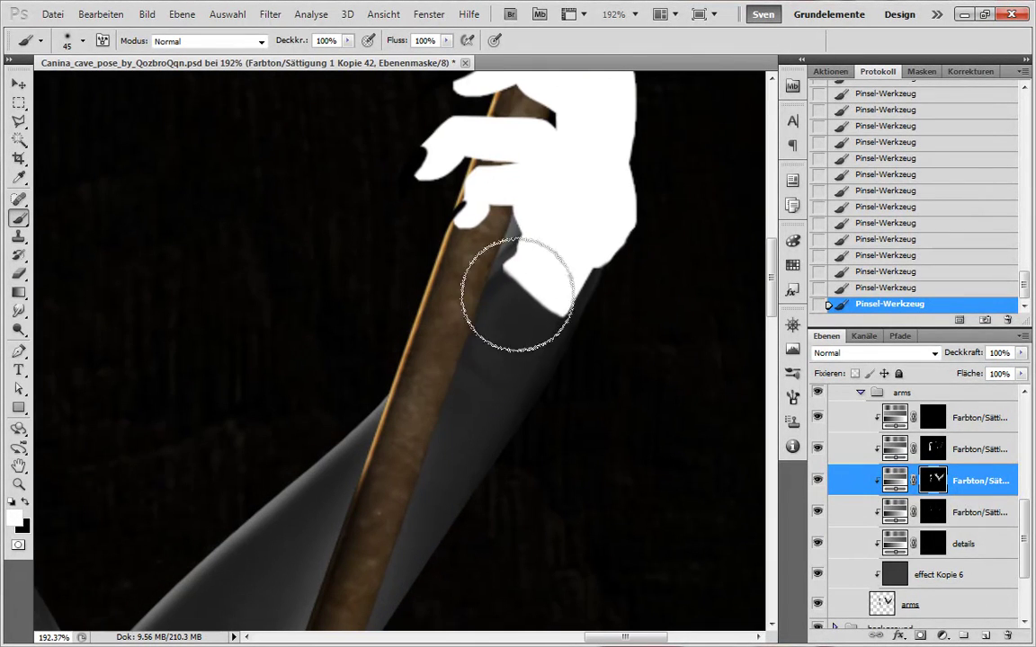
scroll(526, 304, "up", 3)
- Touch up the forearm crease beside the rod on the details mask with a 6 px black brush
left_click(922, 554)
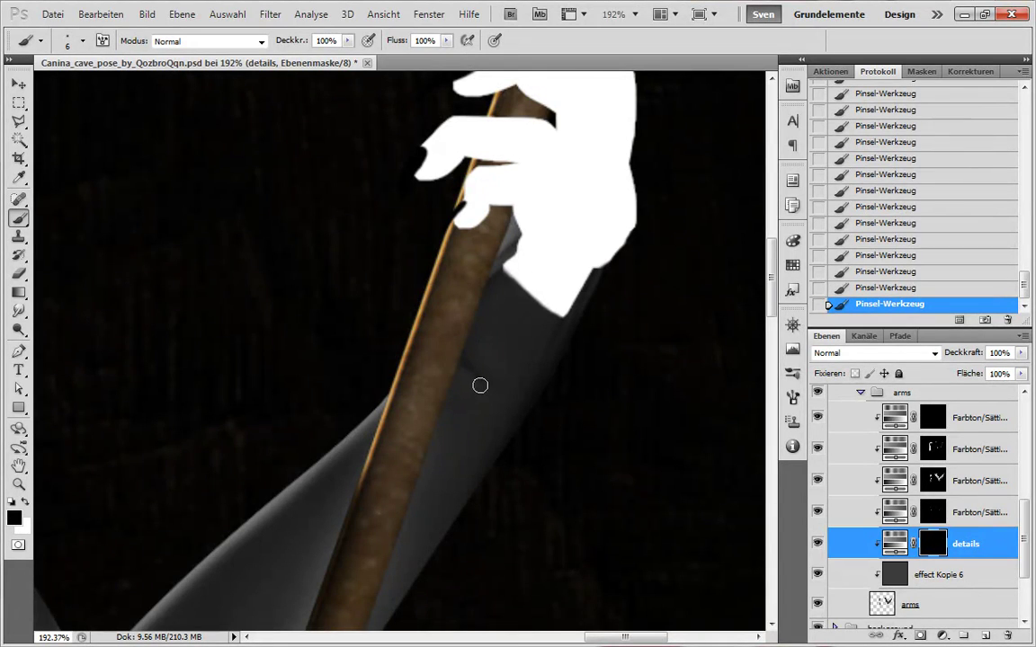
scroll(478, 383, "down", 5)
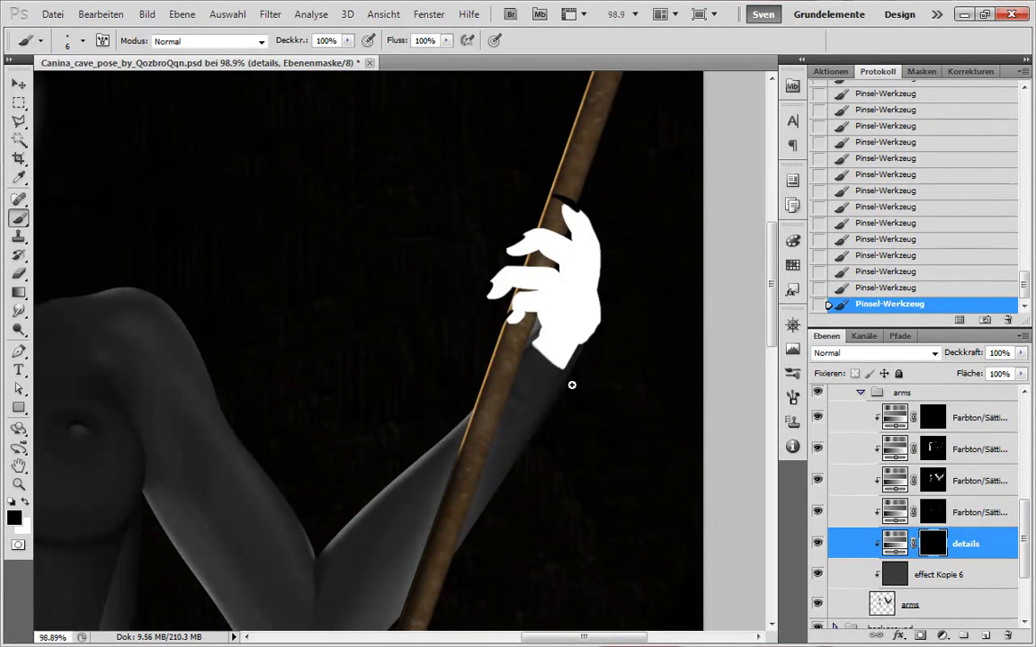
scroll(572, 385, "up", 6)
- Refine the shading along the forearm's outer edge on the Farbton/Sättigung 1 Kopie 42 mask with a 10 px brush in black and white
left_click(934, 482)
left_click_drag(502, 424, 492, 475)
left_click(897, 288)
key("]")
key("]")
key("]")
key("]")
left_click(933, 481)
left_click(508, 470)
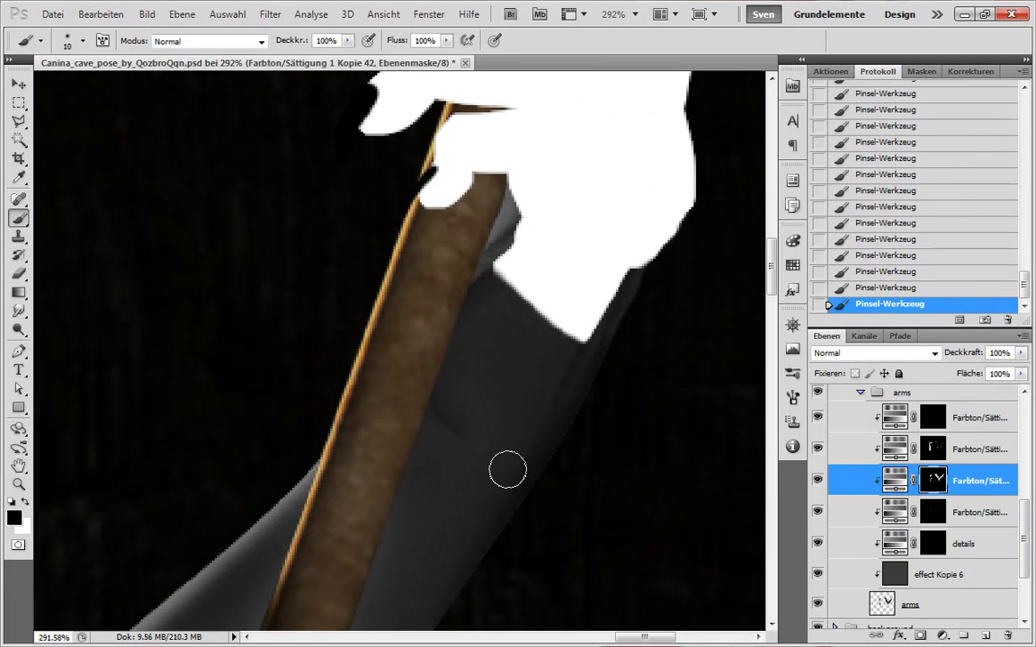
key("x")
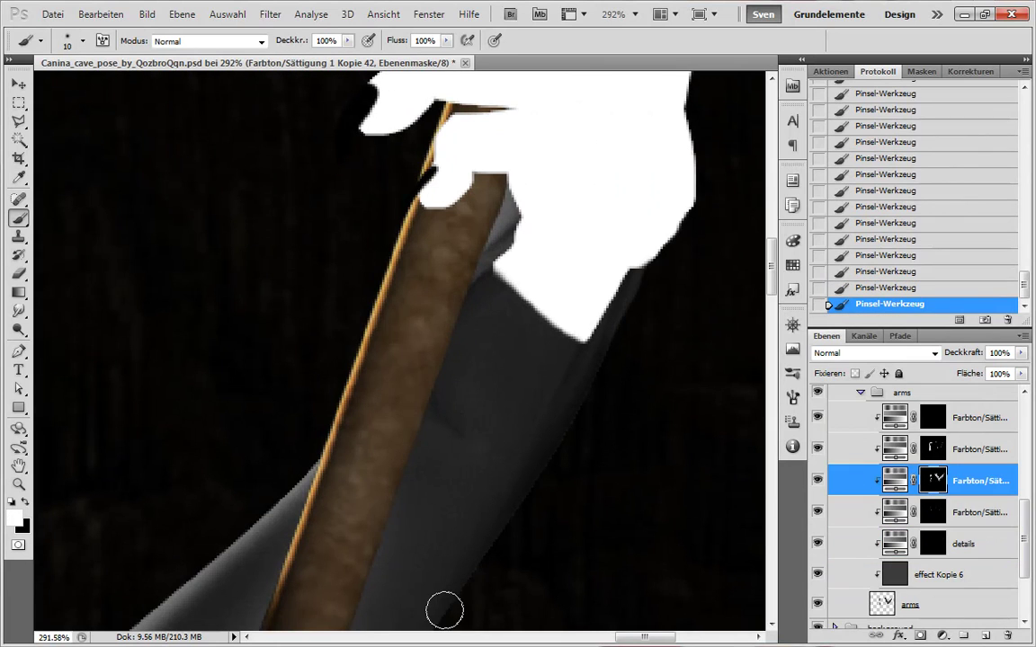
key("x")
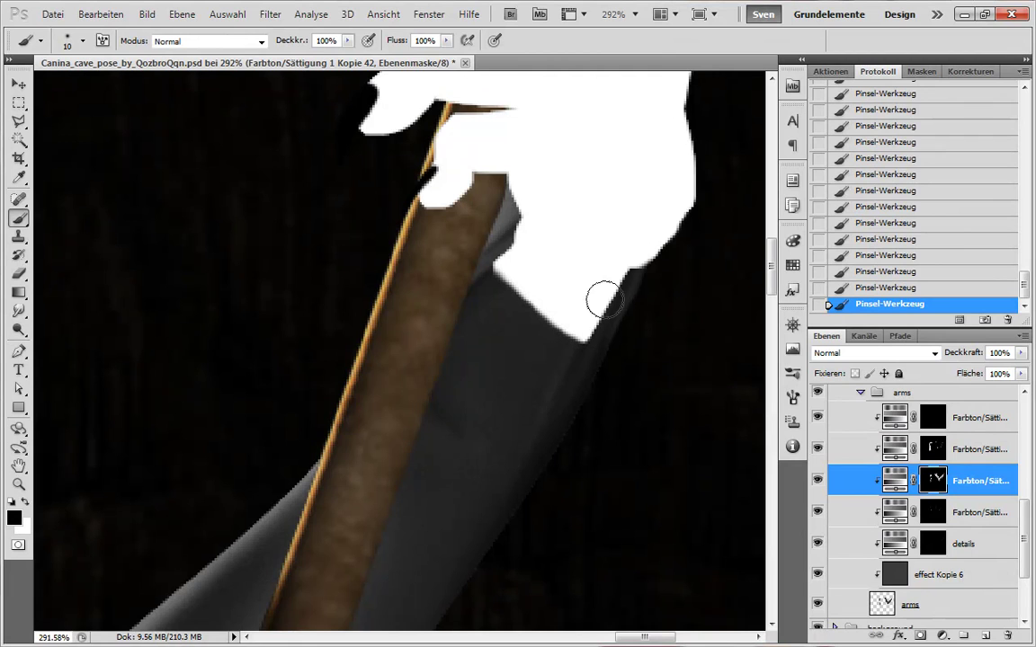
- Delete the unused topmost Farbton/Sättigung layer from the arms group
scroll(598, 451, "down", 5)
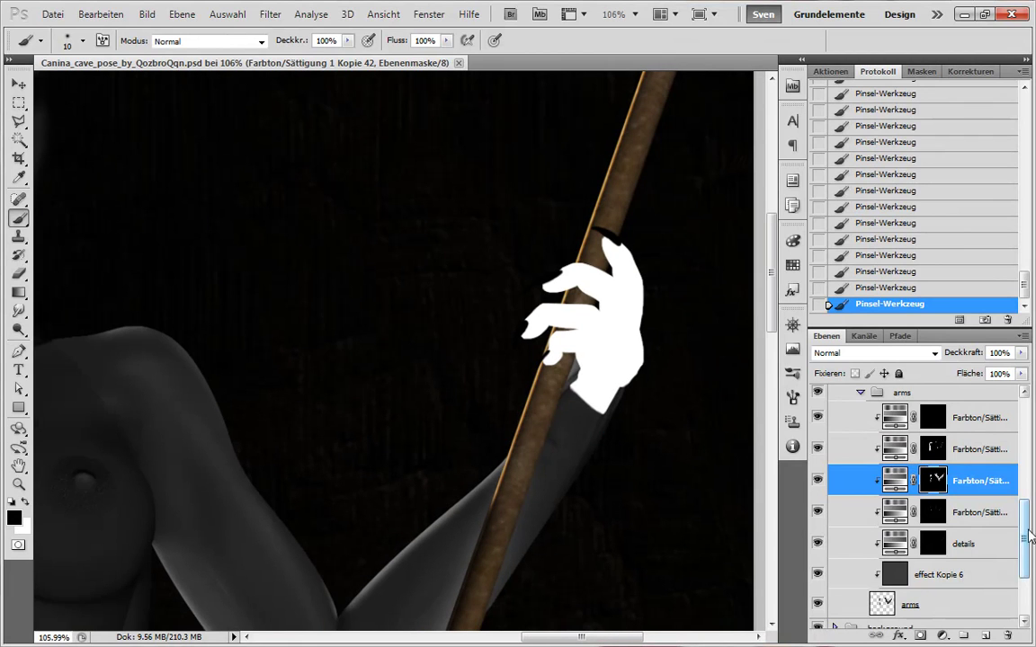
scroll(1025, 536, "up", 1)
scroll(555, 472, "down", 3)
left_click_drag(978, 452, 1008, 635)
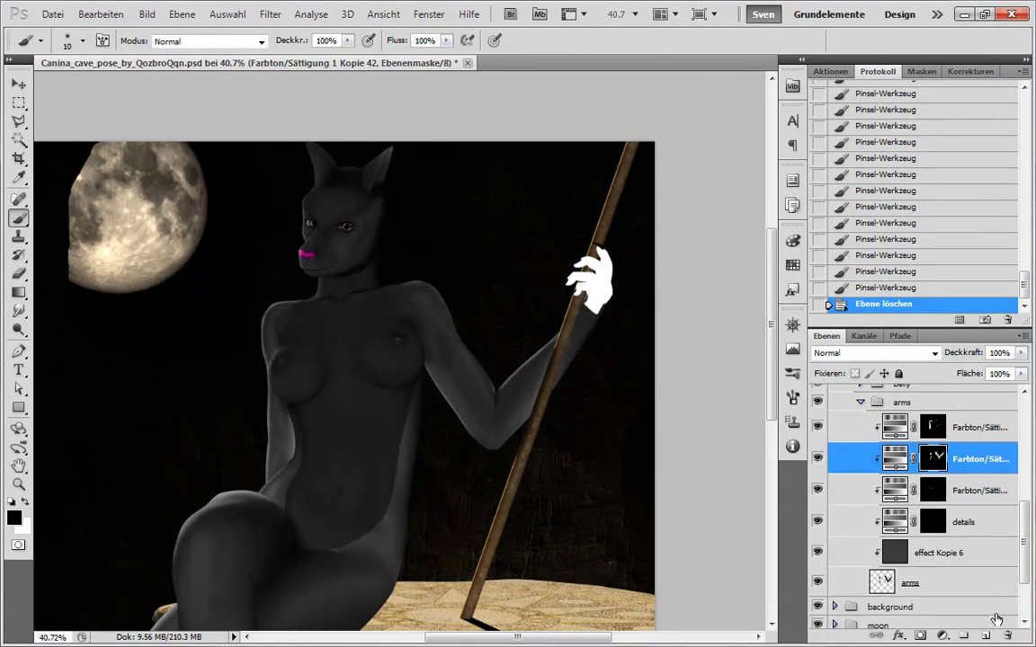
- Copy the chest group's four Farbton/Sättigung layers into the fingersNnails group, above both the fingers and nails layers
left_click(861, 423)
mouse_move(1027, 539)
left_mouse_down()
mouse_move(1025, 511)
mouse_move(1029, 525)
left_mouse_up()
left_click(861, 480)
left_click(861, 558)
left_click(982, 530)
left_click(982, 437, "shift")
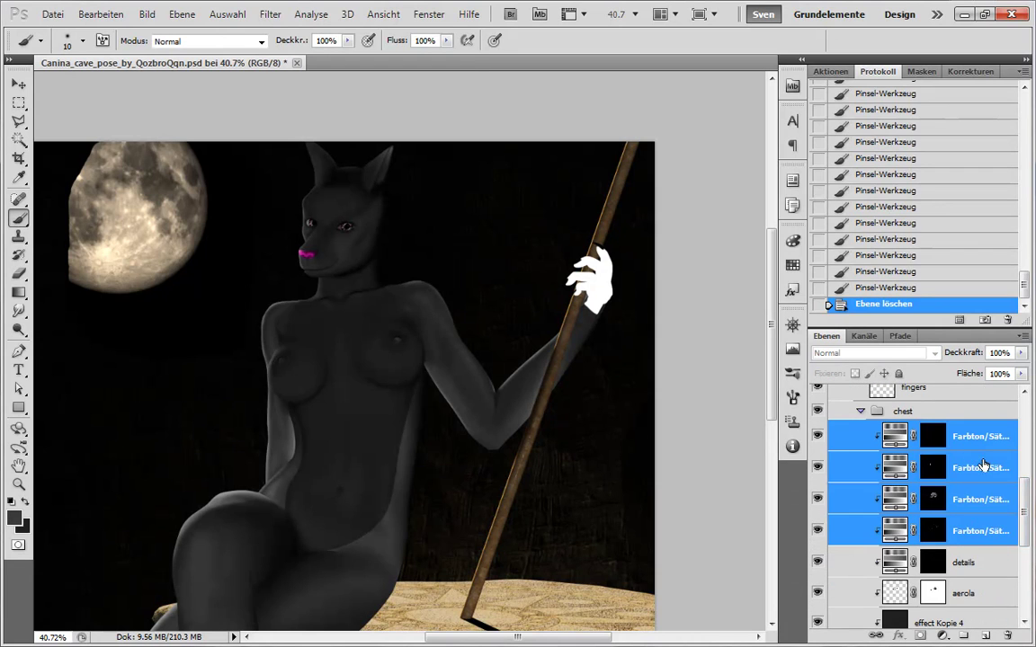
mouse_move(982, 465)
left_mouse_down()
mouse_move(983, 480)
mouse_move(979, 467)
left_mouse_up()
left_click_drag(989, 510, 984, 435)
key("ctrl+z")
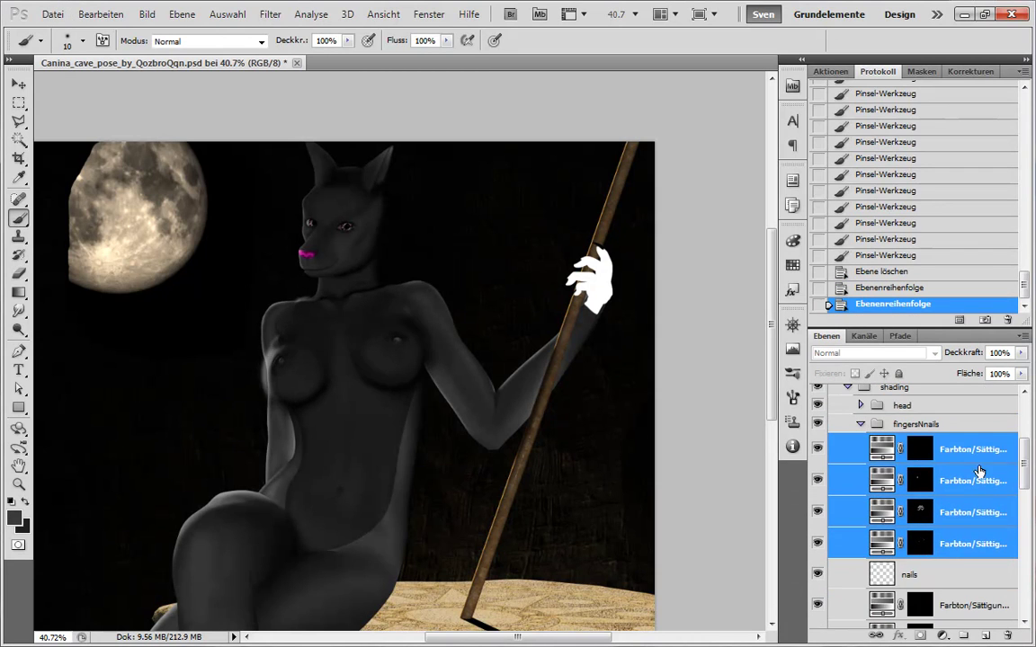
- Delete the two middle Farbton/Sättigung copies above the nails layer
left_click(982, 478)
left_click(990, 514, "shift")
left_click_drag(990, 515, 1008, 635)
- Select the whole canvas and clear the masks of the two remaining Farbton/Sättigung copies above nails to black
key("ctrl+a")
key("x")
key("Delete")
left_click(925, 399)
key("Delete")
- Clip the Farbton/Sättigung copies to the nails and fingers layers and clear the masks of the fingers copies to black
left_click(936, 440, "alt")
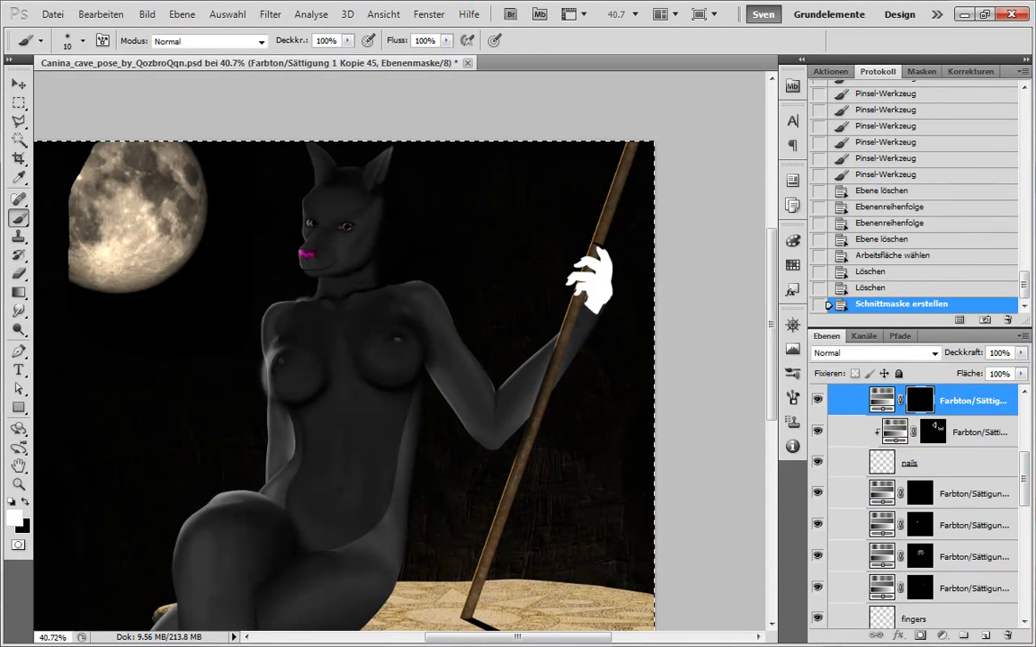
left_click(939, 409, "alt")
left_click(948, 596, "alt")
left_click(951, 565, "alt")
left_click(952, 534, "alt")
left_click(951, 503, "alt")
left_click(977, 442)
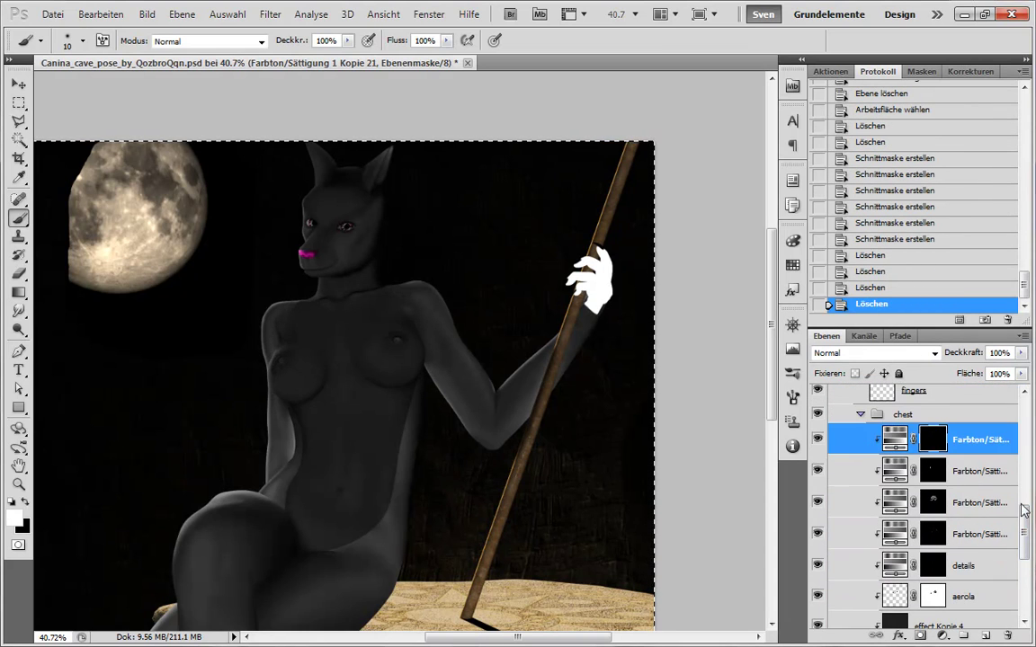
- Collapse the chest group and delete the surplus Farbton/Sättigung copy above the fingers layer
mouse_move(1025, 537)
left_mouse_down()
mouse_move(1026, 482)
mouse_move(1026, 518)
left_mouse_up()
left_click(861, 563)
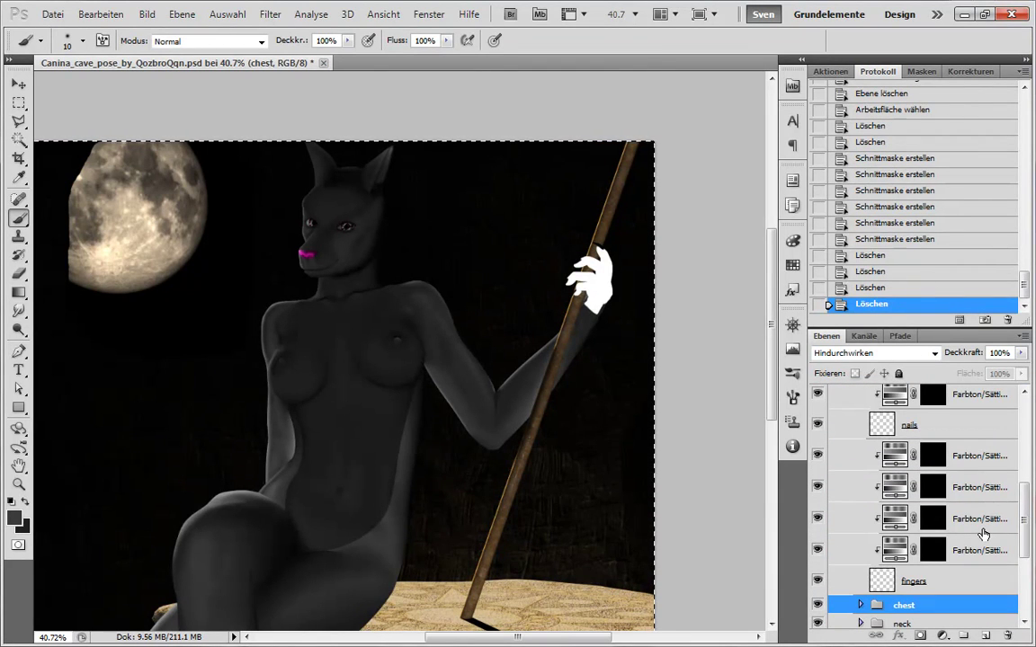
left_click(983, 533)
scroll(605, 283, "up", 6)
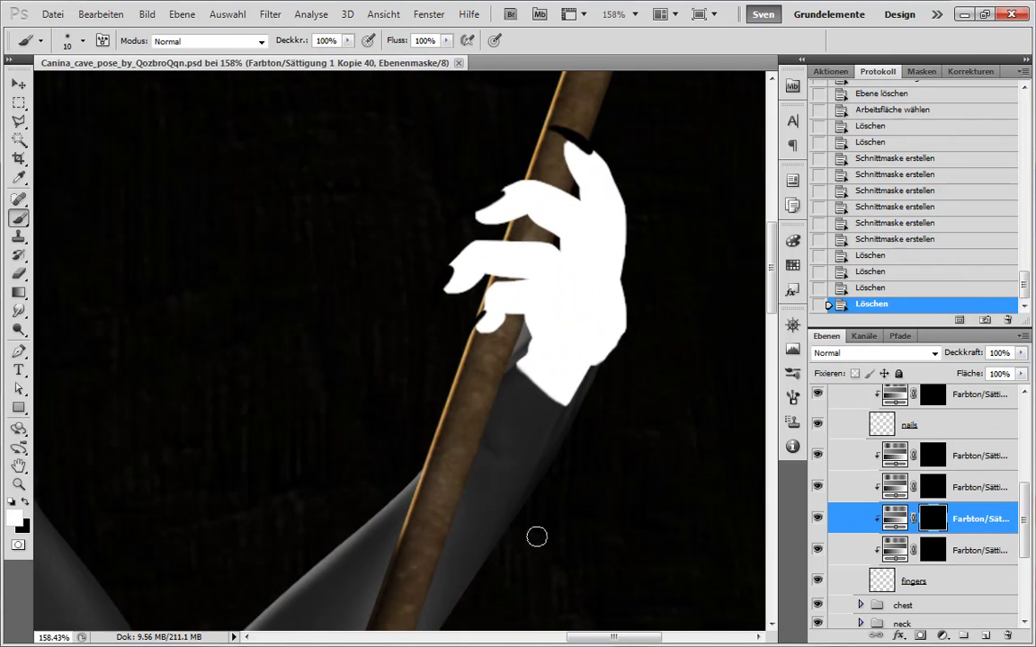
left_click(962, 493, "shift")
key("Delete")
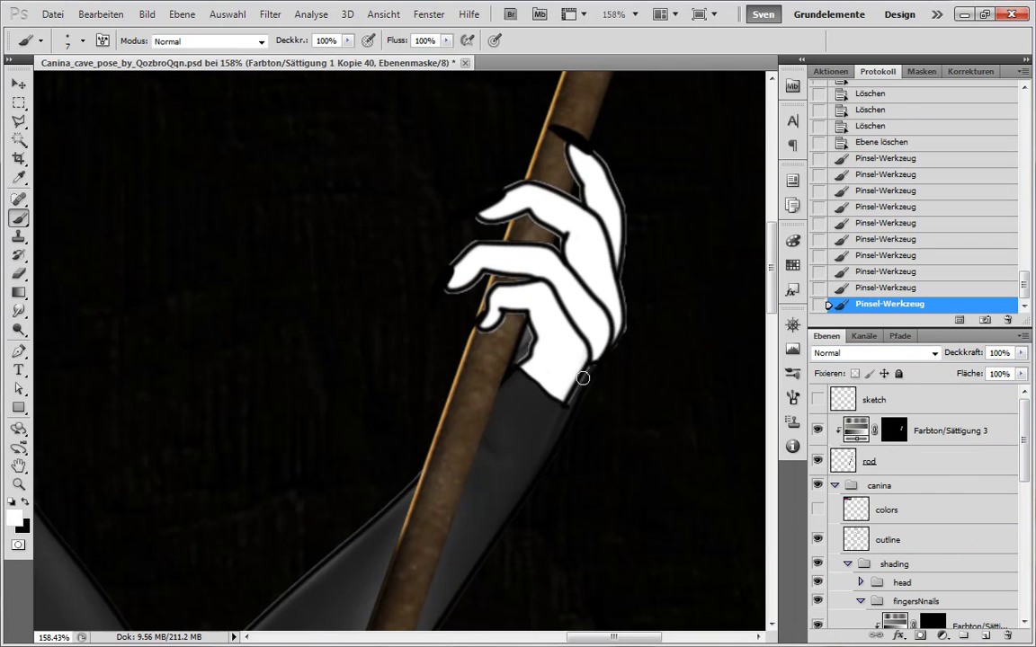
- Place a Farbton/Sättigung copy directly above the fingers layer, rename it details and activate its mask
mouse_move(583, 378)
left_mouse_down()
mouse_move(578, 341)
mouse_move(576, 370)
left_mouse_up()
left_click_drag(1024, 443, 974, 541)
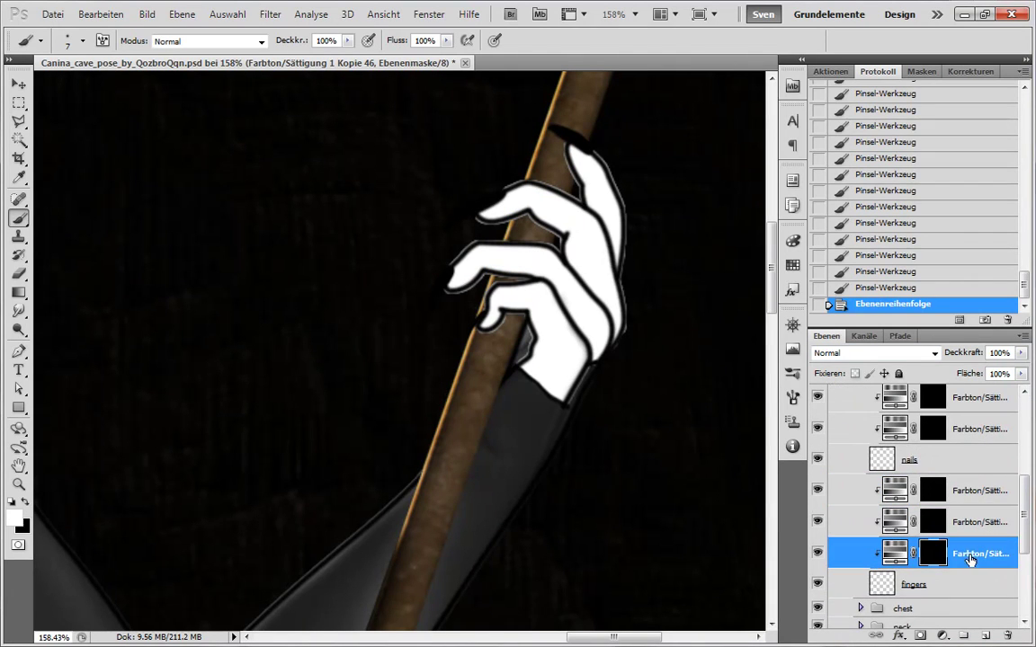
double_click(969, 558)
type("details")
key("Return")
scroll(571, 399, "up", 5)
left_click(933, 553)
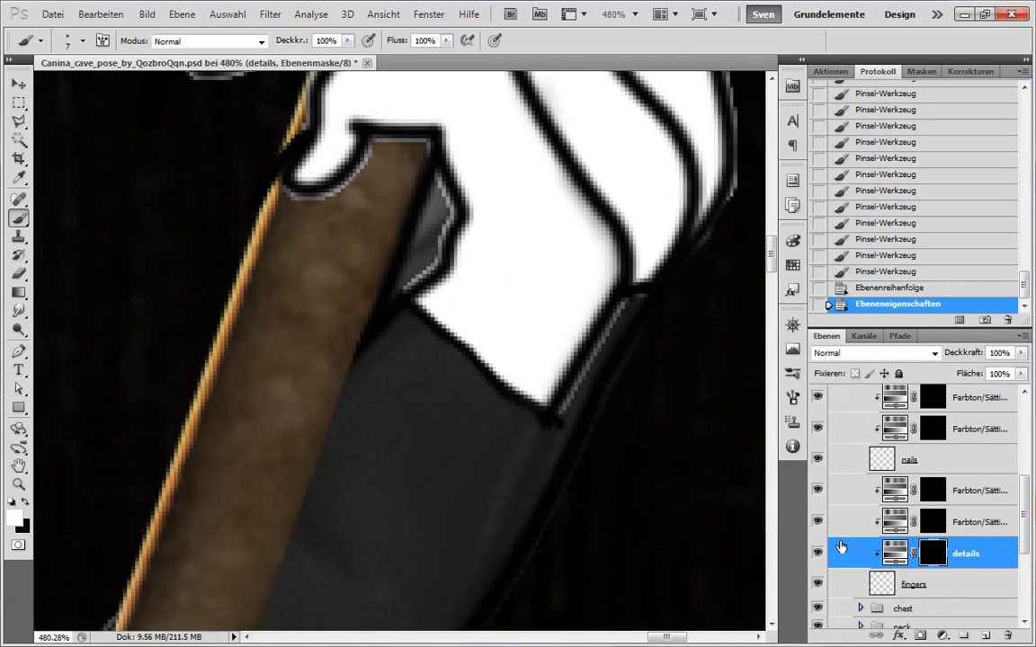
- Trace the edges of the lowest finger and the palm on the details mask, and hide the outline layer
left_click_drag(559, 396, 585, 351)
left_click_drag(601, 324, 624, 285)
left_click_drag(643, 215, 616, 366)
left_click_drag(589, 386, 517, 274)
mouse_move(503, 252)
left_mouse_down()
mouse_move(465, 192)
mouse_move(396, 200)
left_mouse_up()
left_click_drag(319, 205, 279, 297)
scroll(968, 430, "up", 10)
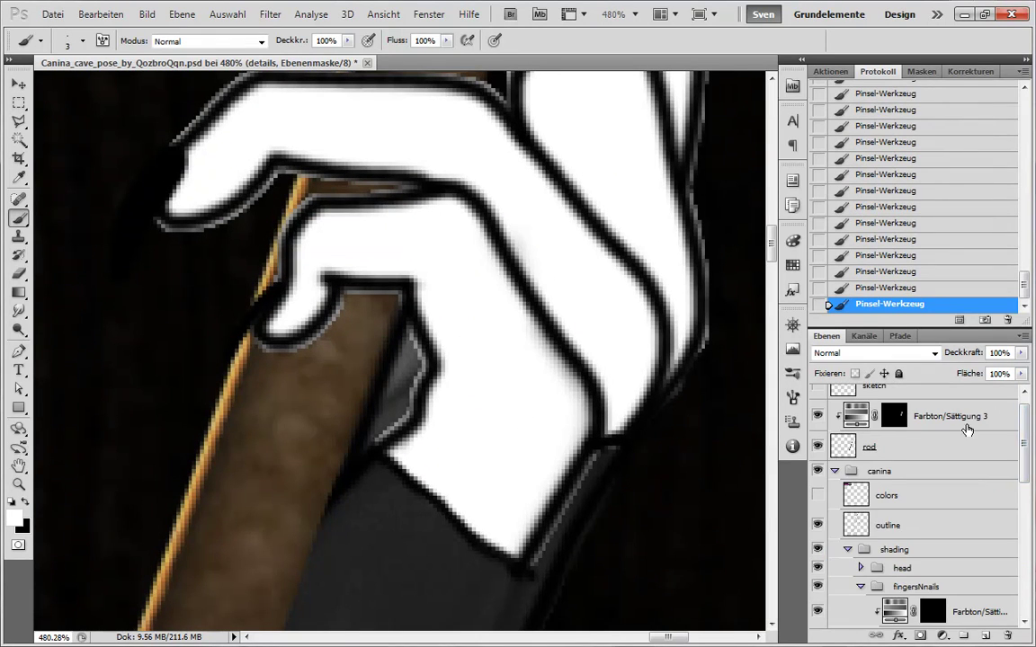
scroll(956, 468, "down", 10)
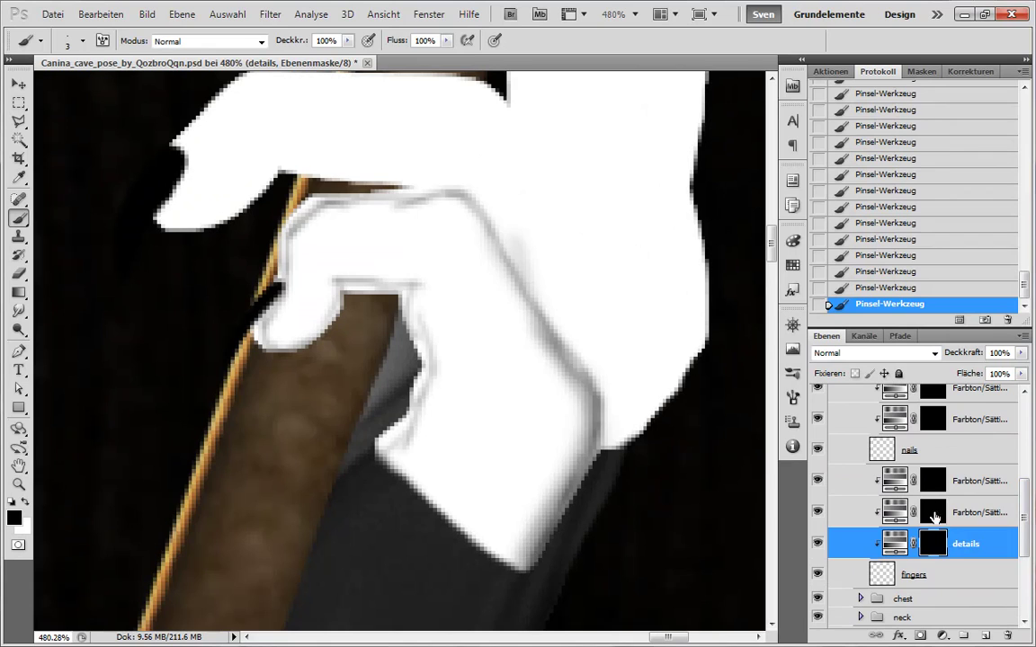
- Refine the line along the palm's outer edge on the details mask, alternating black and white with a small brush
left_click(935, 483)
key("Delete")
left_click(933, 544)
key("x")
key("x")
mouse_move(571, 481)
left_mouse_down()
mouse_move(571, 490)
mouse_move(582, 449)
mouse_move(538, 531)
left_mouse_up()
key("x")
left_click(879, 273)
left_click_drag(583, 481, 557, 532)
mouse_move(527, 568)
left_mouse_down()
mouse_move(571, 501)
mouse_move(581, 437)
left_mouse_up()
key("x")
key("x")
mouse_move(552, 484)
left_mouse_down()
mouse_move(522, 538)
mouse_move(598, 384)
left_mouse_up()
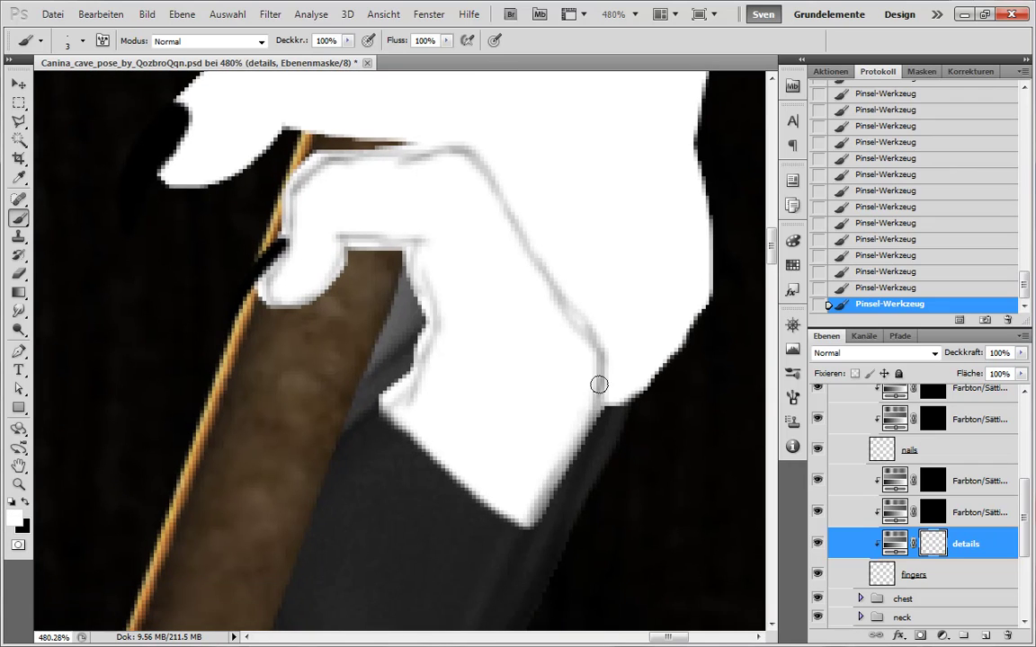
- Redraw the dividing line from the lowest finger's knuckle to the wrist on the details mask with a 3 px brush
key("x")
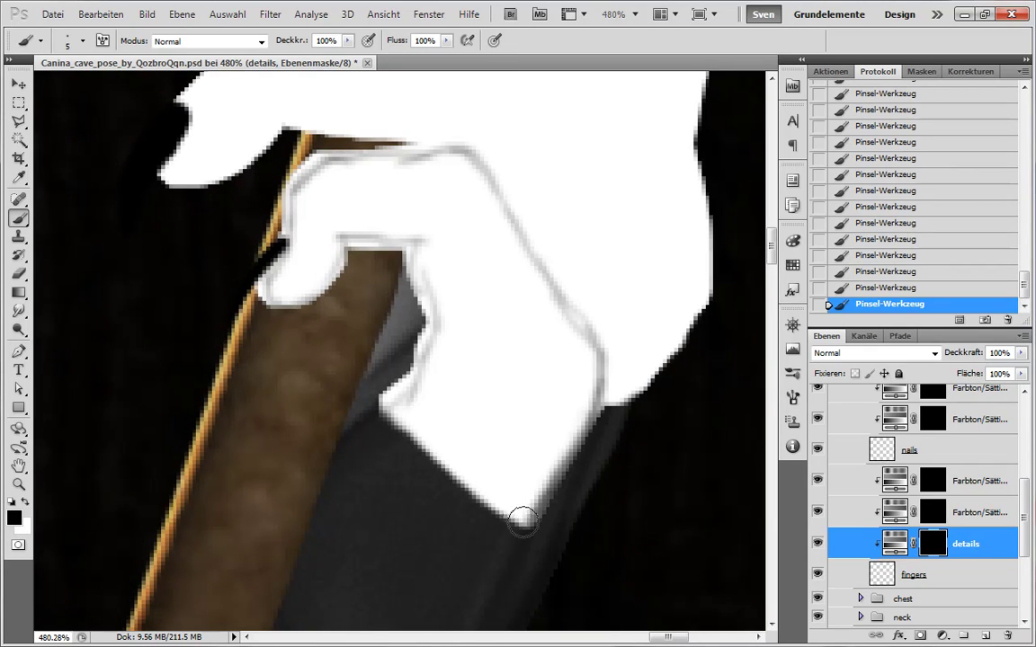
key("x")
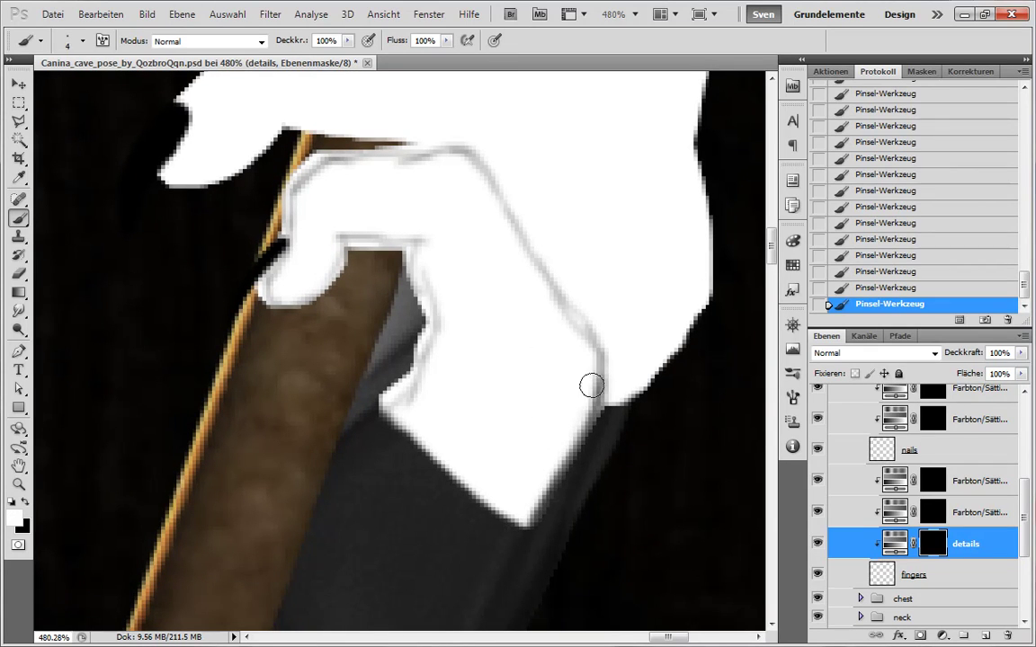
key("bracketleft")
left_click(863, 288)
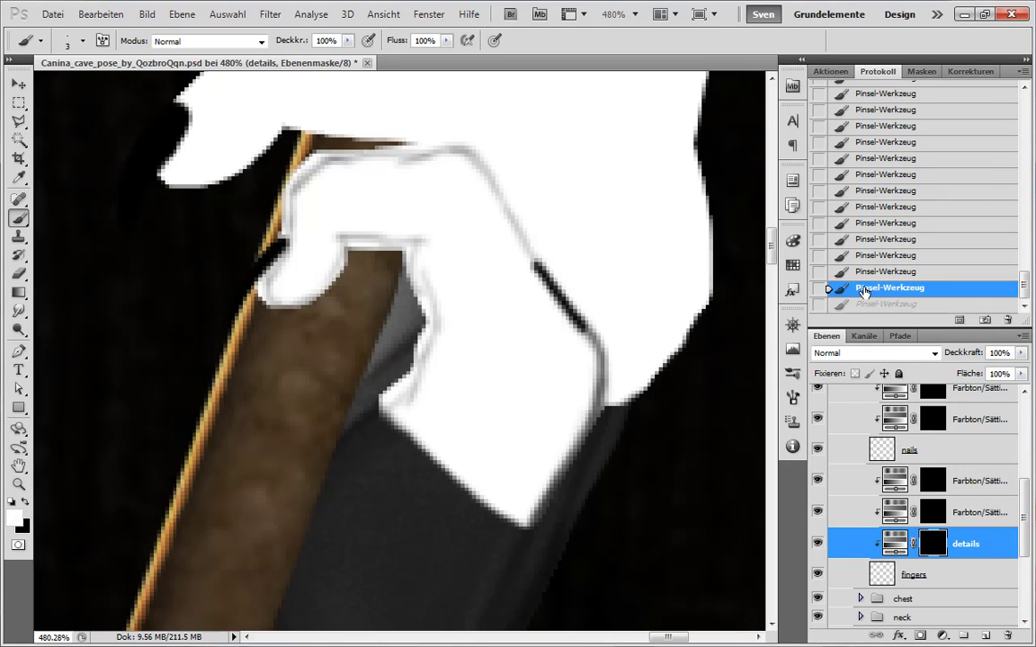
left_click(865, 273)
left_click_drag(516, 220, 578, 319)
left_click(886, 285)
left_click_drag(517, 228, 584, 325)
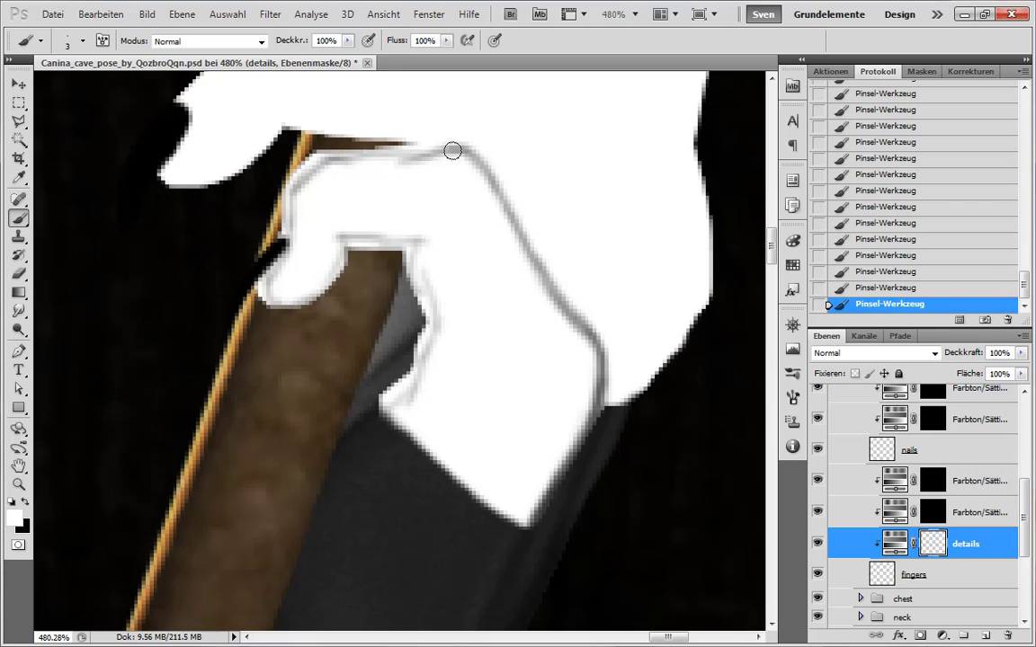
- Darken the line along the upper and outer edge of the lowest finger on the details mask
left_click_drag(362, 152, 322, 153)
left_click_drag(279, 231, 311, 153)
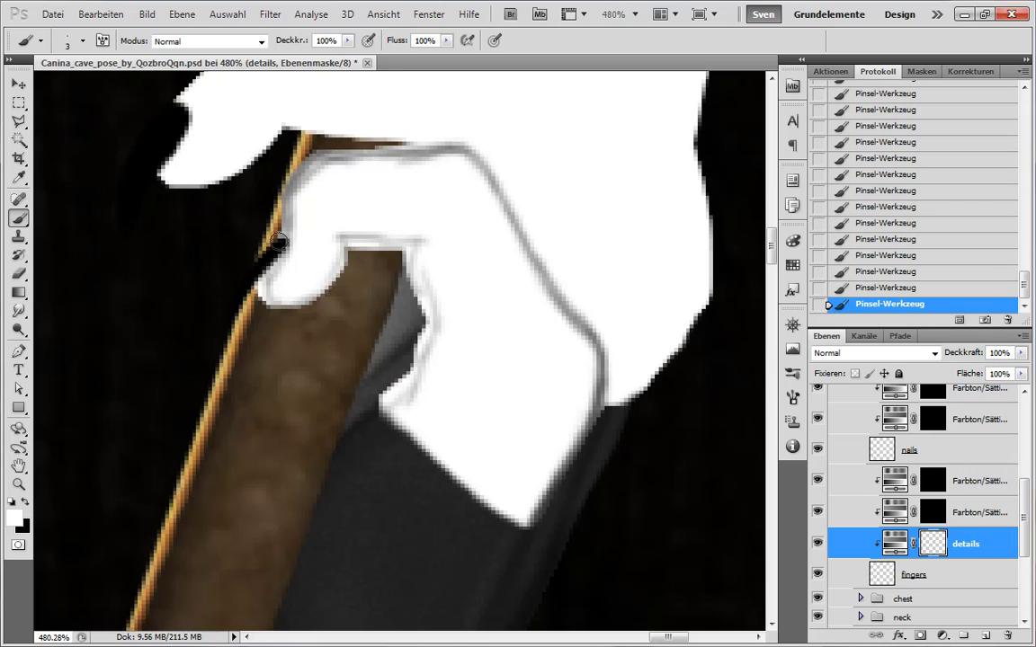
key("x")
key("x")
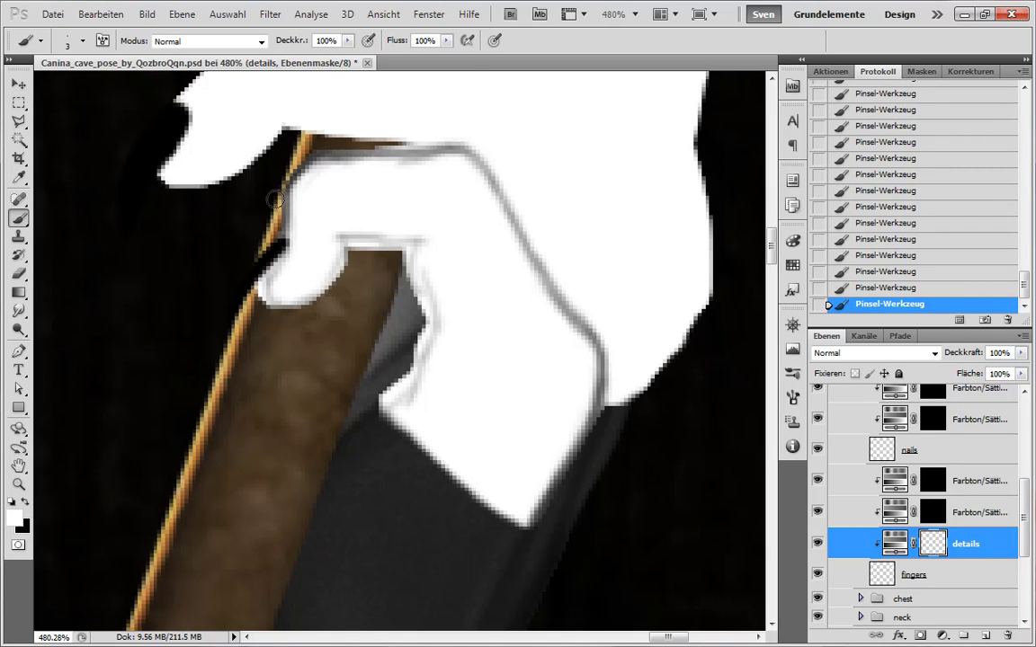
- Shade the bent lowest finger and its fingertip on the upper Farbton/Sättigung mask, stepping back over unwanted strokes
key("alt+bracketright")
key("alt+bracketright")
mouse_move(322, 173)
left_mouse_down()
mouse_move(283, 259)
mouse_move(255, 291)
mouse_move(295, 294)
mouse_move(303, 243)
mouse_move(344, 256)
left_mouse_up()
mouse_move(270, 313)
left_mouse_down()
mouse_move(278, 261)
mouse_move(329, 224)
mouse_move(347, 238)
mouse_move(346, 266)
mouse_move(316, 218)
mouse_move(418, 240)
left_mouse_up()
left_click(902, 271)
left_click(902, 256)
scroll(503, 347, "down", 5)
key("x")
key("[")
key("[")
key("[")
scroll(404, 317, "up", 5)
key("]")
key("]")
key("]")
key("]")
mouse_move(366, 316)
left_mouse_down()
mouse_move(419, 293)
mouse_move(367, 286)
mouse_move(385, 347)
mouse_move(432, 316)
mouse_move(374, 332)
mouse_move(428, 291)
left_mouse_up()
key("ctrl+z")
- Draw the line along the lowest finger's underside above the rod on the details mask with a 4 px brush
left_click(966, 544)
key("x")
key("[")
key("[")
left_click_drag(462, 276, 565, 294)
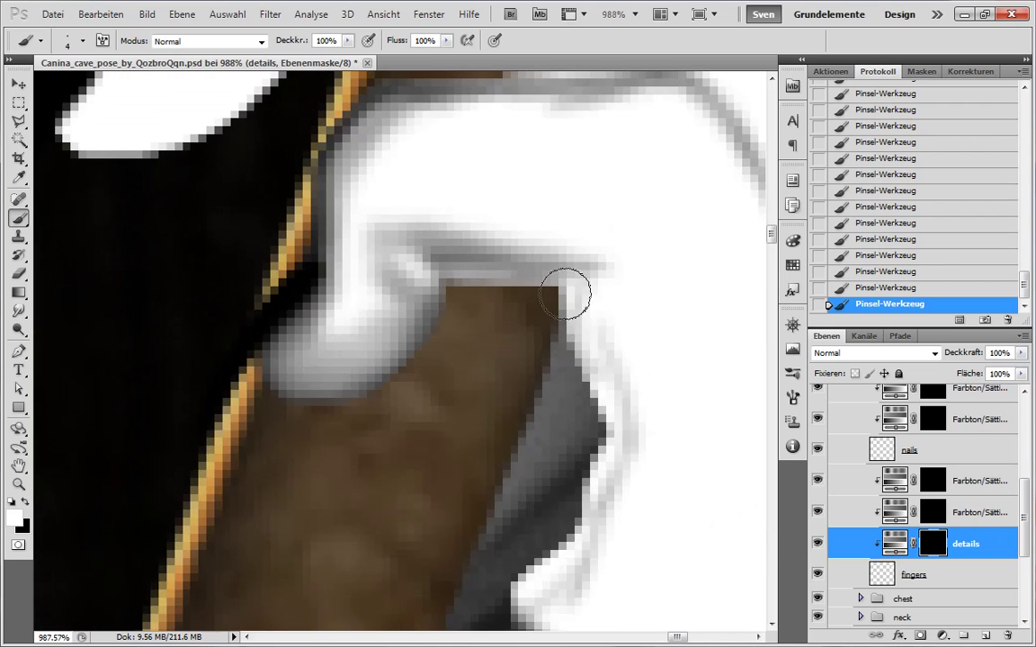
- Soften the shading under the lowest finger and at its tip on the upper Farbton/Sättigung mask with 7 and 9 px brushes
key("]")
key("]")
key("]")
key("]")
key("]")
left_click(933, 481)
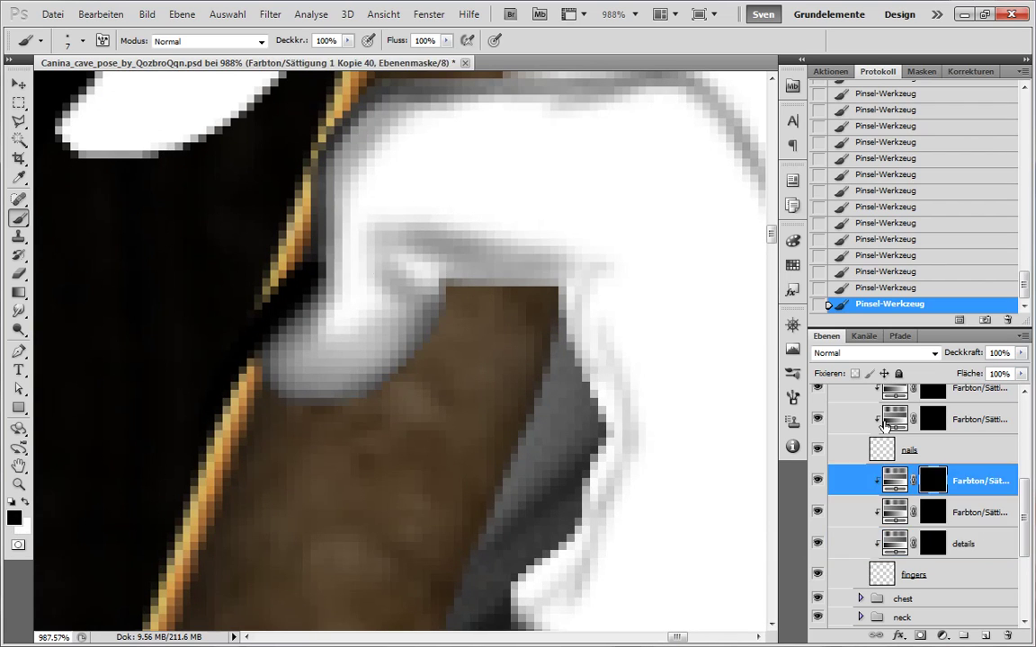
mouse_move(507, 243)
left_mouse_down()
mouse_move(534, 257)
mouse_move(546, 180)
left_mouse_up()
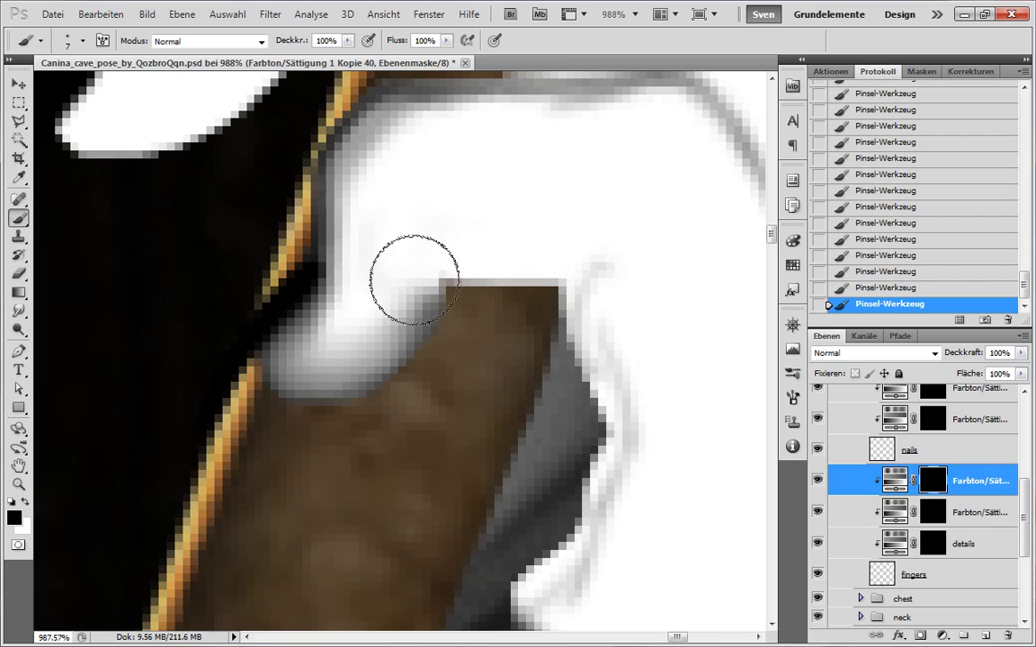
key("x")
key("]")
key("]")
left_click_drag(347, 324, 387, 300)
- Paint a thin crease under the lowest finger on the details mask with a 2 px brush
left_click(932, 542)
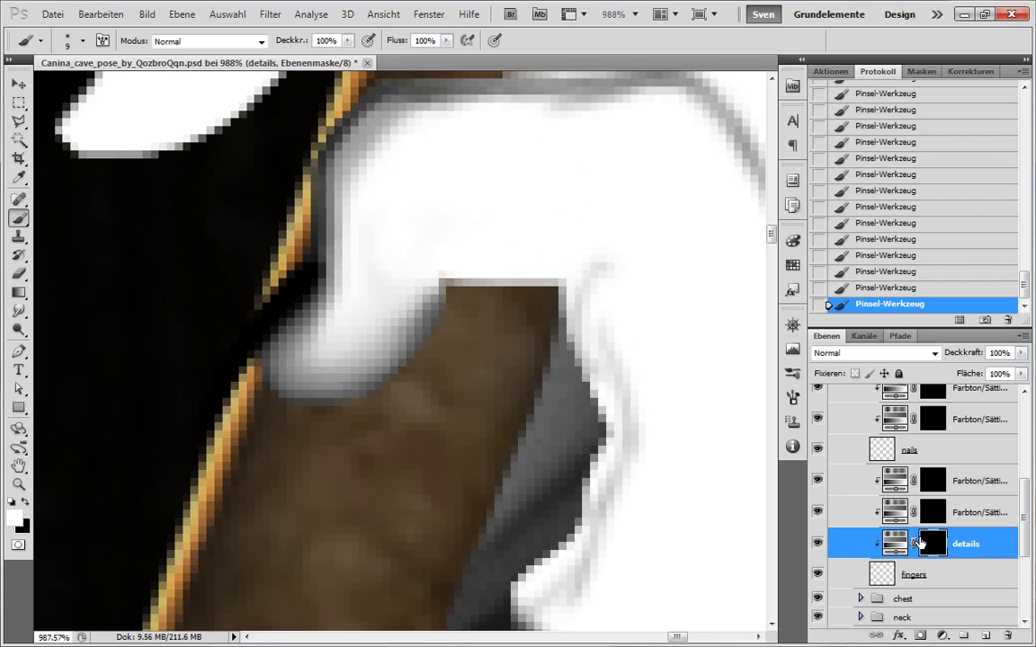
key("[")
key("[")
key("[")
key("[")
key("[")
key("[")
key("[")
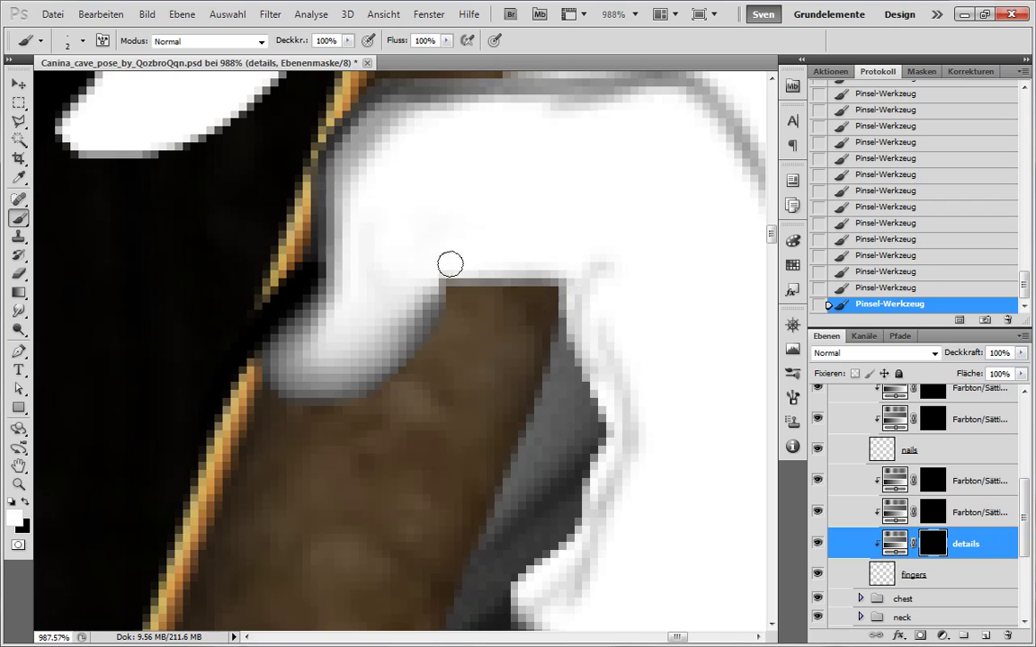
mouse_move(417, 255)
left_mouse_down()
mouse_move(502, 257)
mouse_move(533, 275)
mouse_move(434, 263)
left_mouse_up()
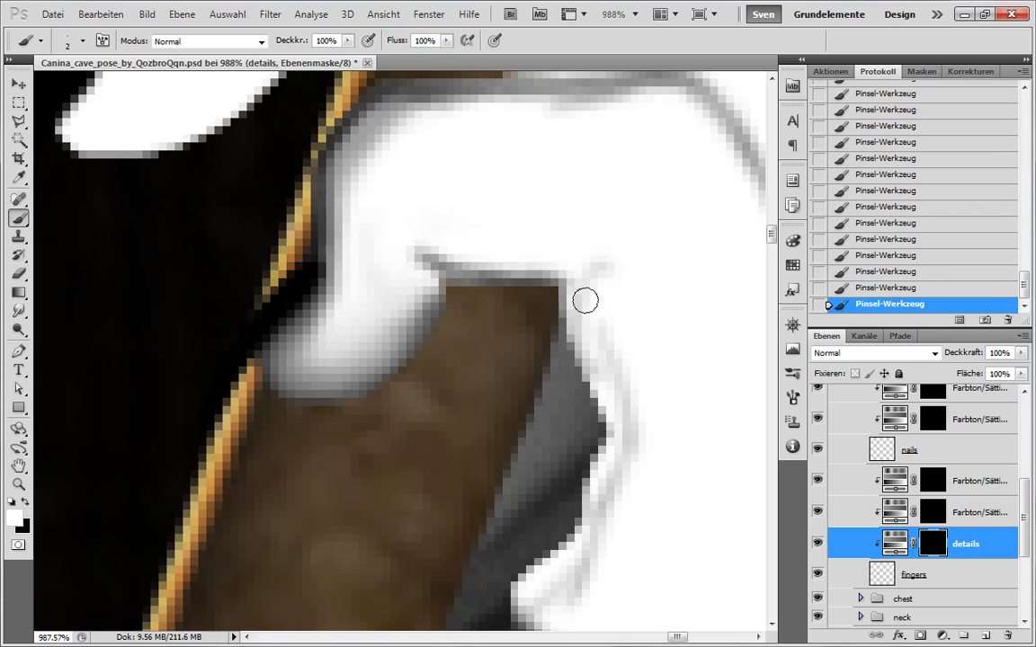
- Outline the upper part of the palm's inner edge beside the rod on the details mask, undoing and repainting the last strokes
mouse_move(555, 275)
left_mouse_down()
mouse_move(582, 268)
mouse_move(615, 371)
left_mouse_up()
key("x")
key("x")
mouse_move(574, 273)
left_mouse_down()
mouse_move(571, 315)
mouse_move(594, 400)
left_mouse_up()
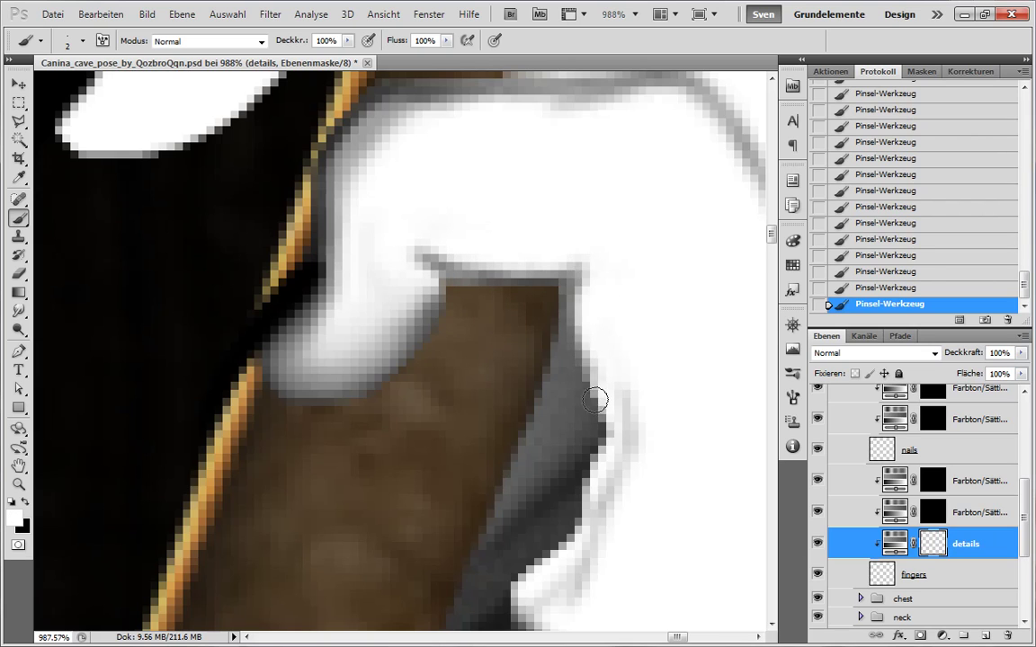
key("ctrl+alt+z")
key("ctrl+alt+z")
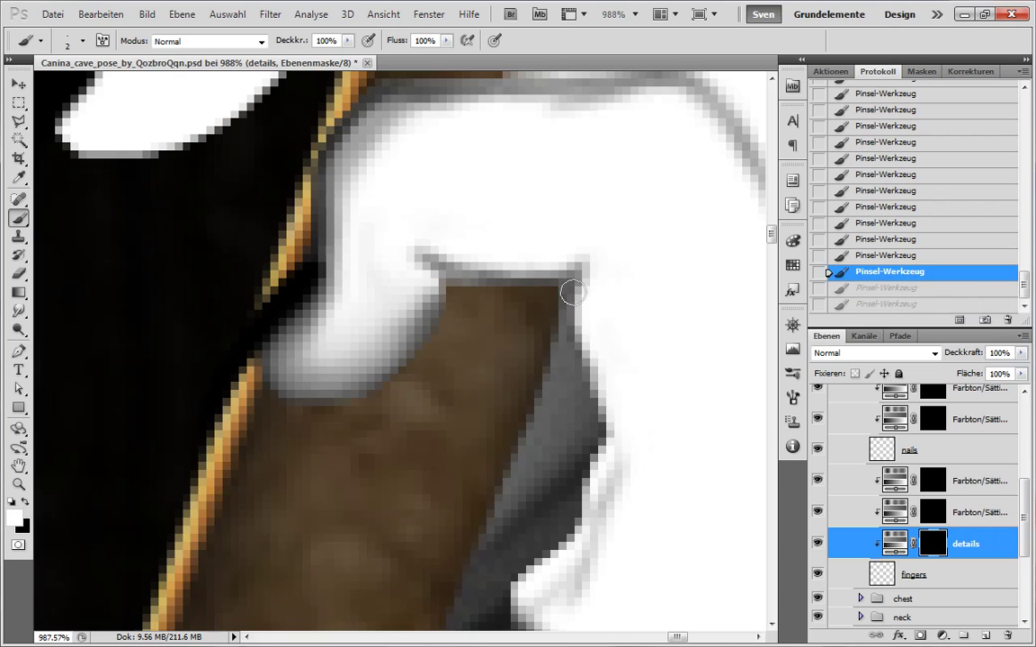
mouse_move(572, 292)
left_mouse_down()
mouse_move(574, 360)
mouse_move(599, 407)
mouse_move(563, 463)
mouse_move(548, 287)
mouse_move(457, 280)
mouse_move(506, 282)
mouse_move(583, 355)
mouse_move(611, 432)
left_mouse_up()
mouse_move(593, 371)
left_mouse_down()
mouse_move(620, 440)
mouse_move(551, 321)
left_mouse_up()
key("x")
mouse_move(545, 315)
left_mouse_down()
mouse_move(511, 400)
mouse_move(547, 333)
left_mouse_up()
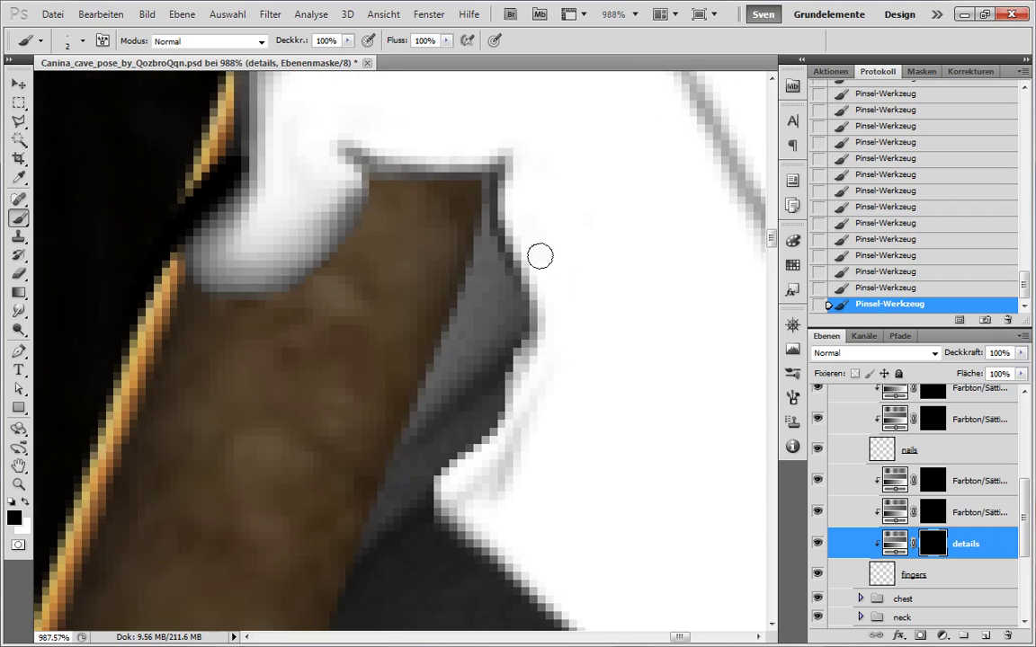
- Clean up the lower part of the palm's inner edge on the details mask and retrace it with a 3 px brush
left_click_drag(528, 413, 481, 497)
key("x")
left_click_drag(536, 324, 454, 472)
left_click_drag(449, 486, 481, 454)
key("ctrl+alt+z")
key("ctrl+alt+z")
key("ctrl+alt+z")
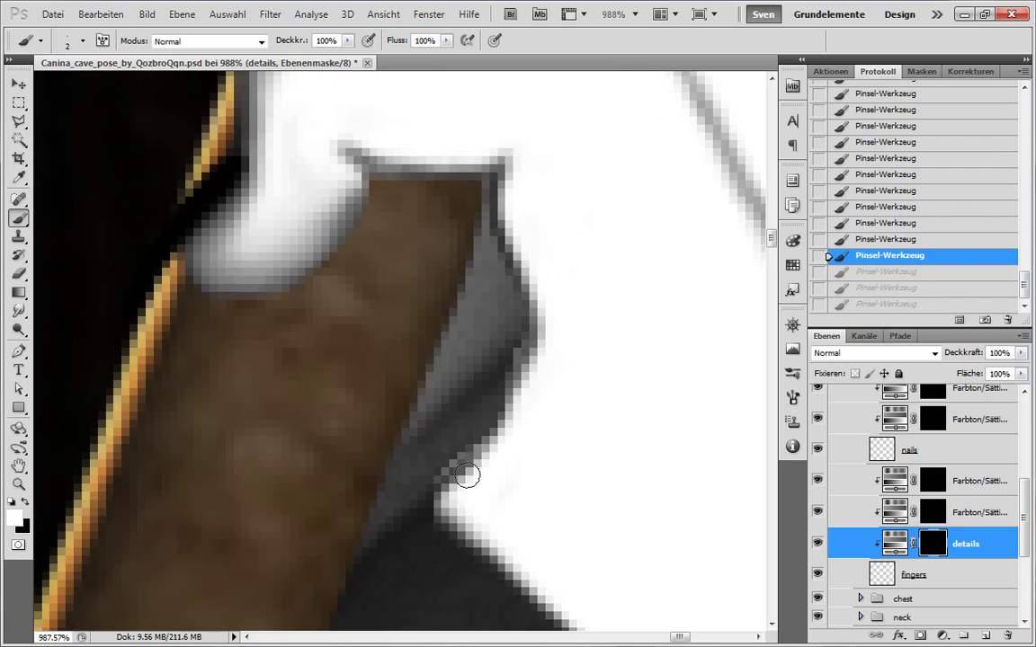
key("bracketright")
left_click_drag(441, 495, 534, 335)
mouse_move(534, 334)
left_mouse_down()
mouse_move(418, 489)
mouse_move(529, 347)
mouse_move(578, 402)
left_mouse_up()
- Thin the dividing line near the wrist and strengthen the lowest finger's upper edge on the details mask
scroll(527, 370, "down", 4)
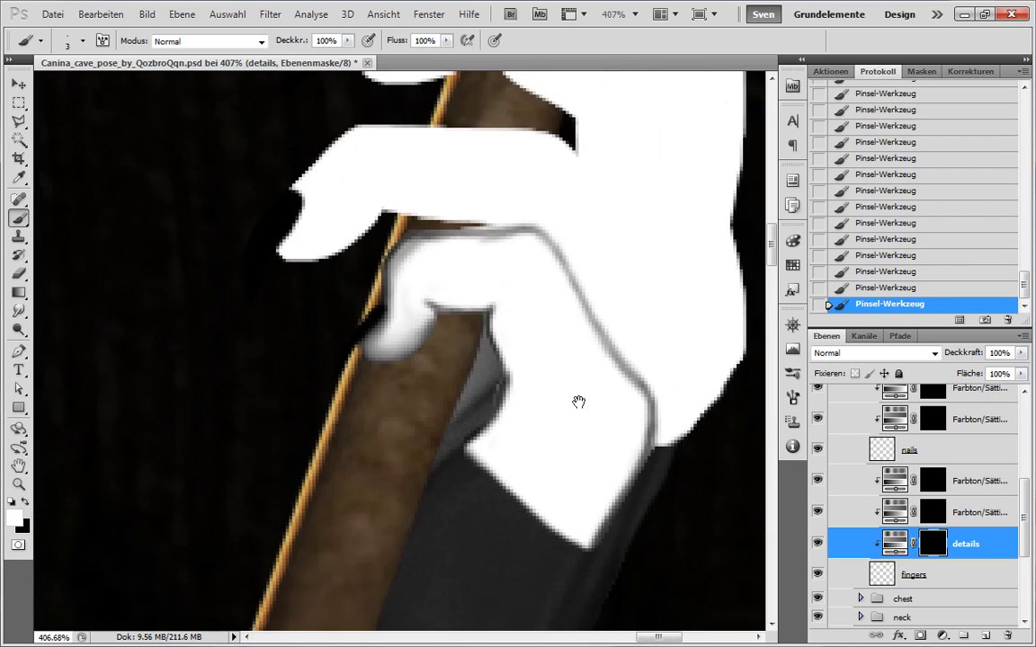
scroll(579, 402, "up", 3)
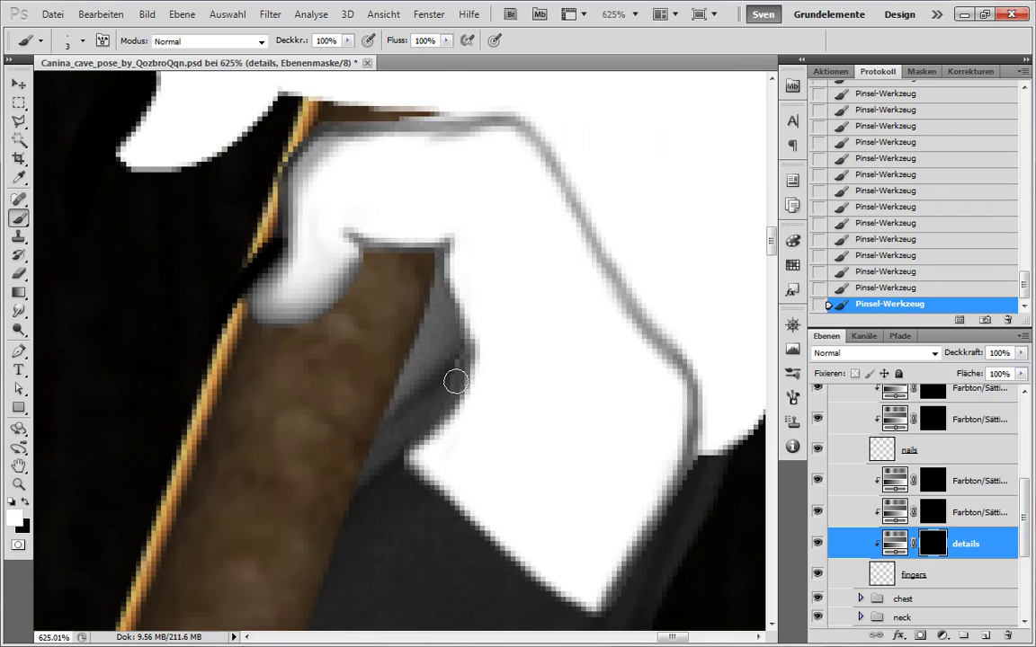
key("x")
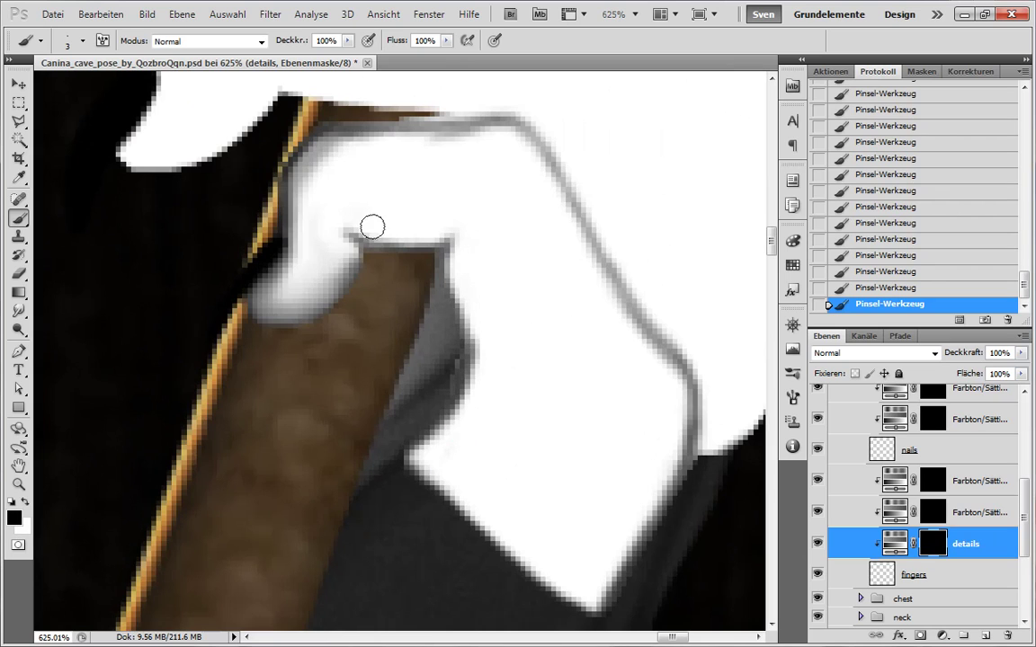
mouse_move(691, 375)
left_mouse_down()
mouse_move(670, 499)
mouse_move(651, 504)
mouse_move(676, 454)
left_mouse_up()
key("x")
mouse_move(279, 235)
left_mouse_down()
mouse_move(364, 111)
mouse_move(337, 111)
mouse_move(486, 110)
left_mouse_up()
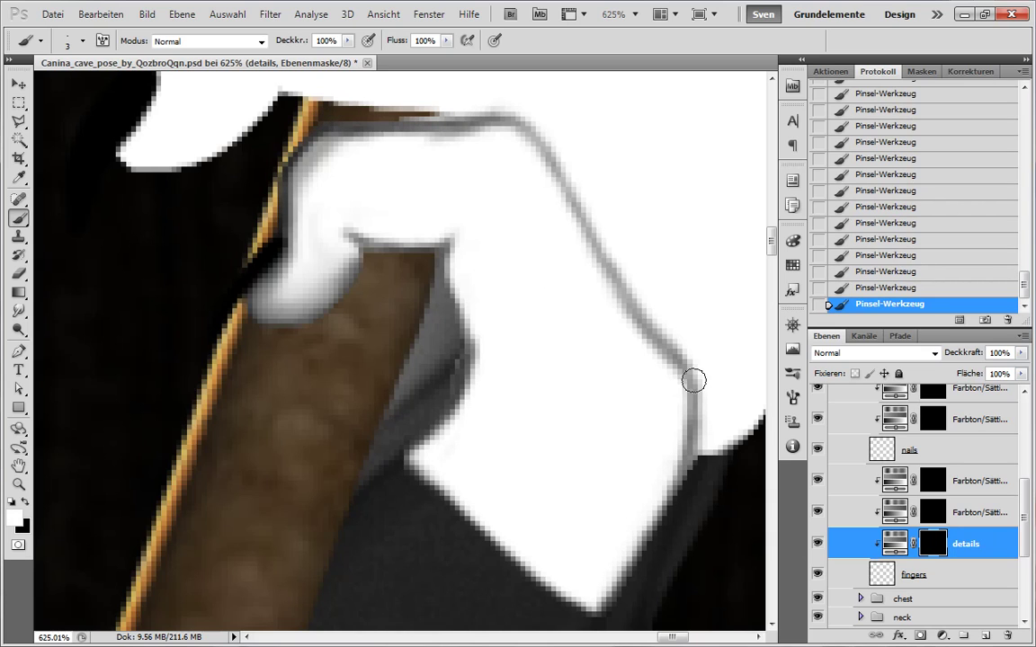
- Add faint shading to the knuckle and back of the hand on the upper Farbton/Sättigung mask with a 6 px brush
left_click(919, 481)
key("bracketright")
key("bracketright")
key("bracketright")
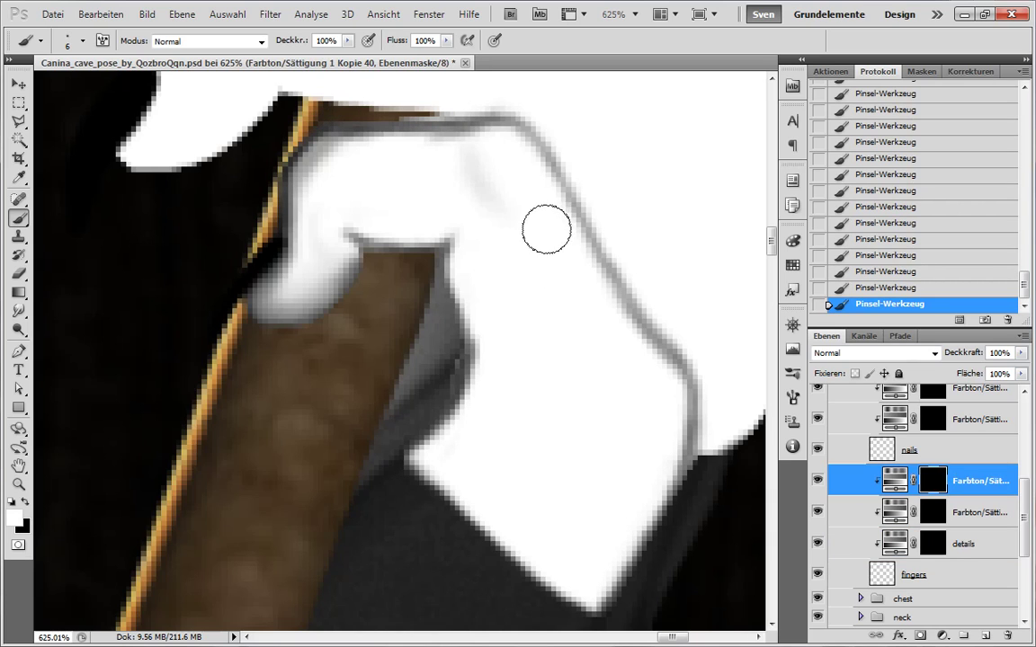
left_click_drag(604, 366, 605, 485)
left_click_drag(622, 466, 573, 417)
left_click_drag(607, 307, 559, 361)
- Deselect the canvas and add broad soft shading across the back of the hand with a larger brush
key("bracketright")
key("bracketright")
key("bracketright")
key("bracketright")
key("bracketright")
mouse_move(520, 237)
left_mouse_down()
mouse_move(465, 195)
mouse_move(516, 280)
mouse_move(490, 248)
left_mouse_up()
key("ctrl+d")
scroll(517, 349, "down", 1)
mouse_move(508, 337)
left_mouse_down()
mouse_move(425, 461)
mouse_move(435, 452)
mouse_move(444, 478)
left_mouse_up()
left_click_drag(459, 544, 444, 434)
mouse_move(444, 433)
left_mouse_down()
mouse_move(409, 368)
mouse_move(500, 391)
left_mouse_up()
- Shade under the lowest finger and along the palm's inner edge on the upper Farbton/Sättigung mask with a 7 px brush
scroll(361, 411, "down", 10)
scroll(360, 411, "up", 4)
key("bracketleft")
key("bracketleft")
key("bracketleft")
key("bracketleft")
key("bracketleft")
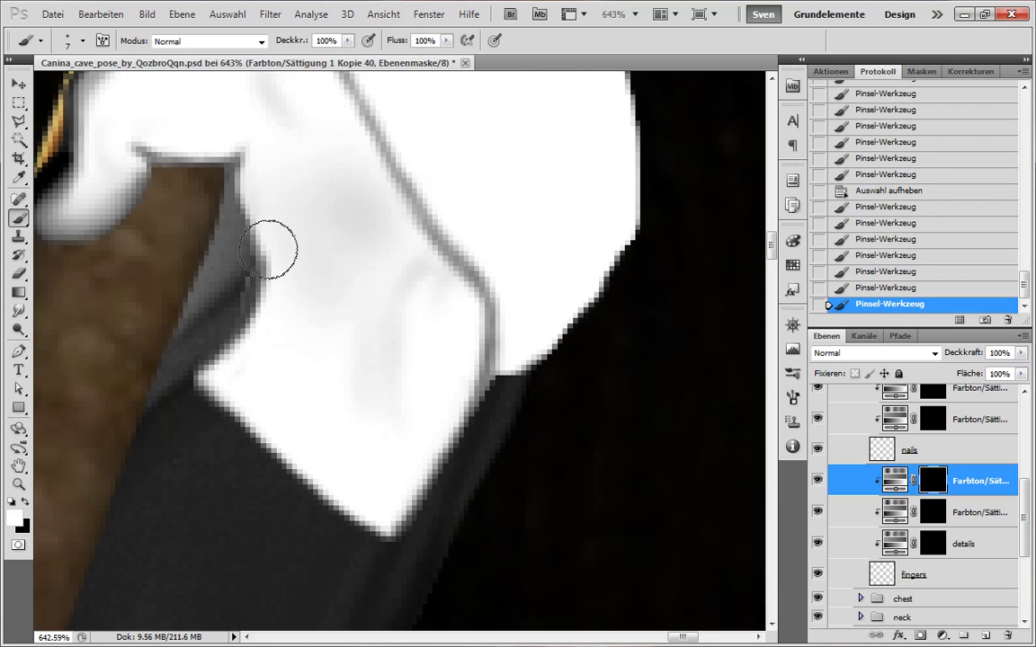
left_click_drag(271, 246, 276, 221)
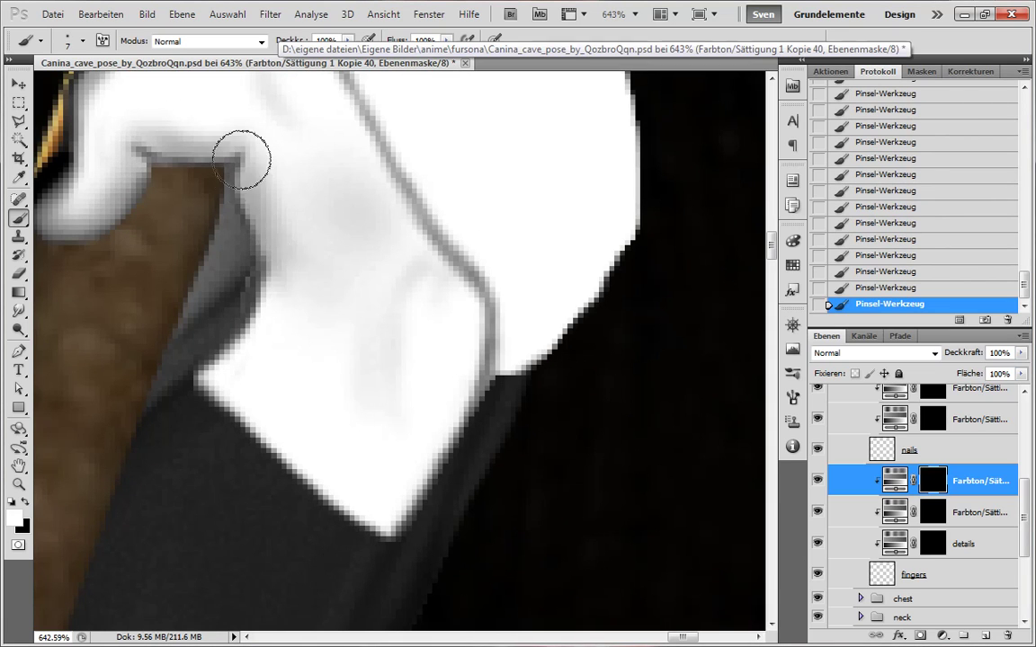
- Erase the dark line along the palm's inner edge from the details mask
key("alt+bracketleft")
key("alt+bracketleft")
key("x")
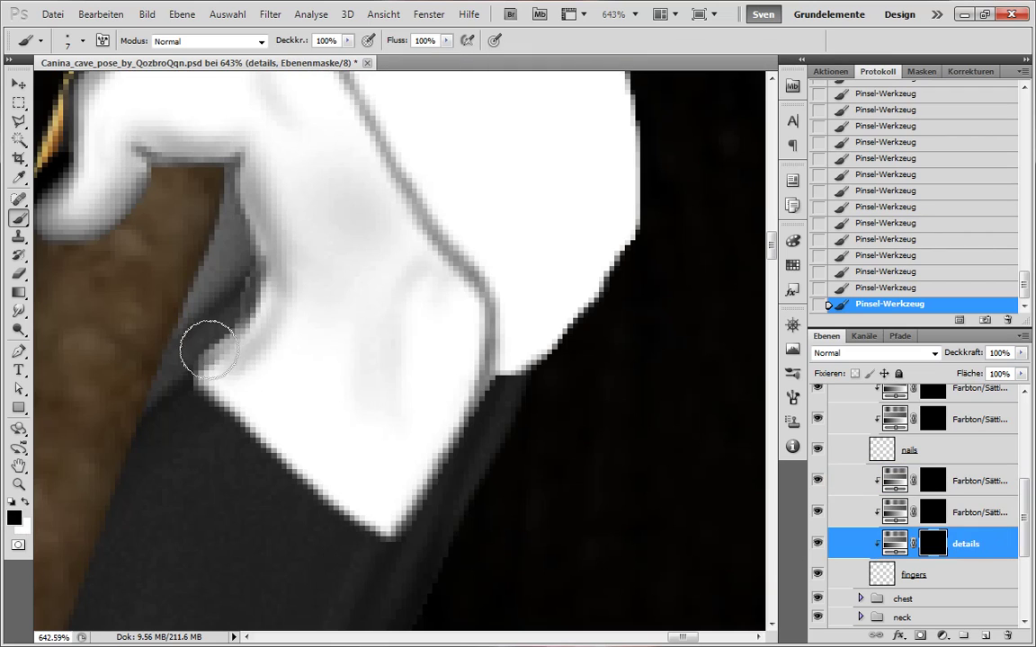
key("x")
mouse_move(240, 425)
left_mouse_down()
mouse_move(234, 306)
mouse_move(209, 336)
mouse_move(241, 224)
left_mouse_up()
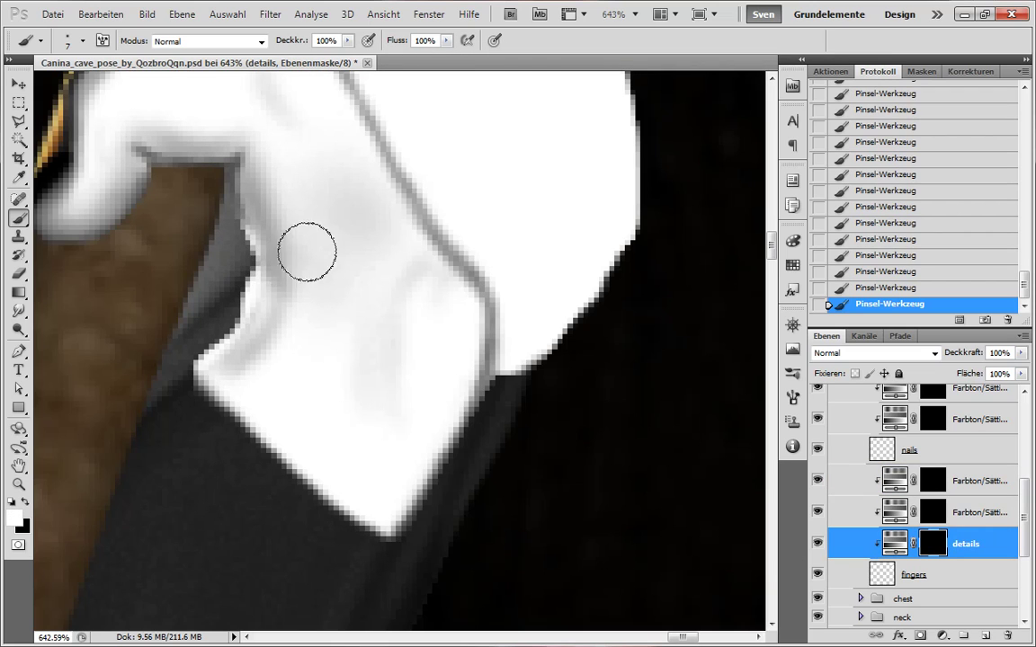
- Deepen the shading along the palm's inner edge and redraw its dark line on the details mask with a 2 px brush
left_click(899, 470)
mouse_move(223, 280)
left_mouse_down()
mouse_move(277, 278)
mouse_move(189, 335)
left_mouse_up()
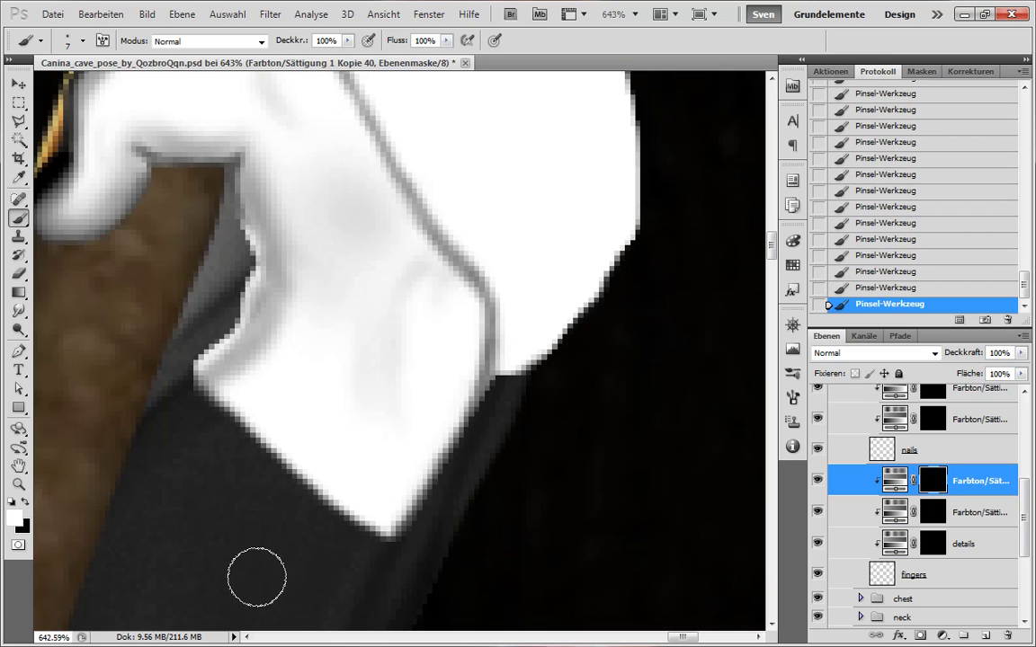
key("alt+bracketleft")
key("alt+bracketleft")
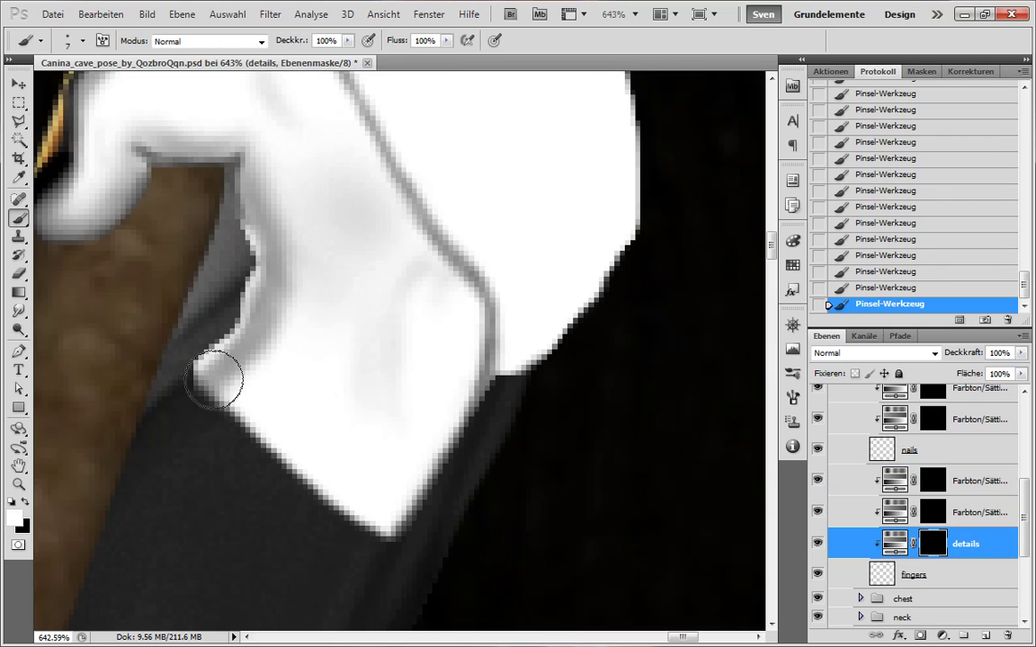
key("bracketleft")
key("bracketleft")
key("bracketleft")
key("bracketleft")
key("bracketleft")
left_click_drag(247, 320, 270, 353)
mouse_move(267, 237)
left_mouse_down()
mouse_move(220, 185)
mouse_move(261, 219)
left_mouse_up()
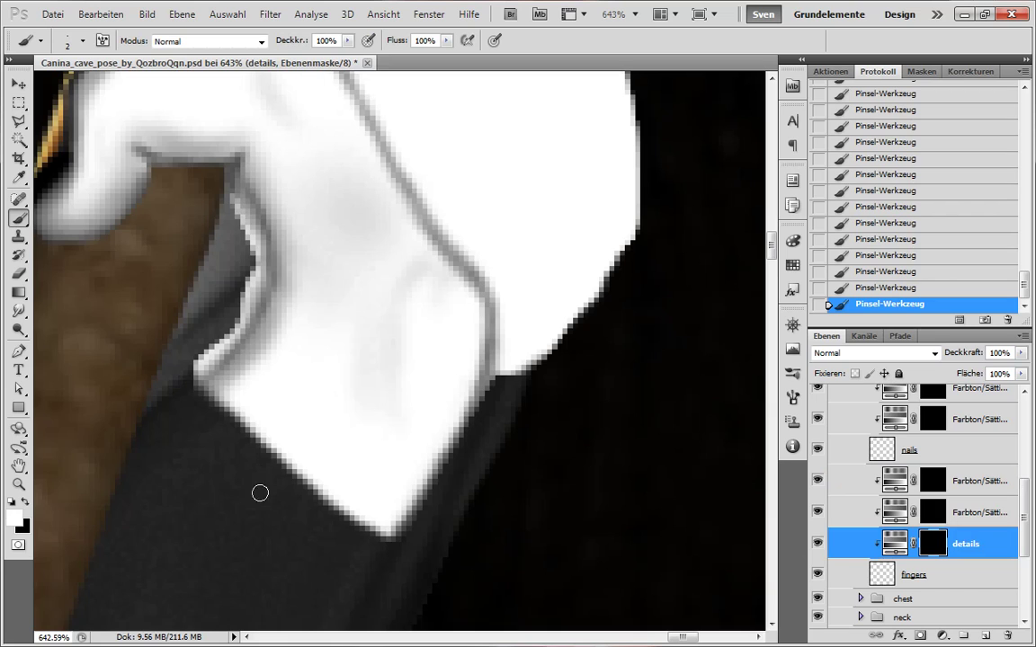
mouse_move(223, 374)
left_mouse_down()
mouse_move(261, 286)
mouse_move(263, 312)
left_mouse_up()
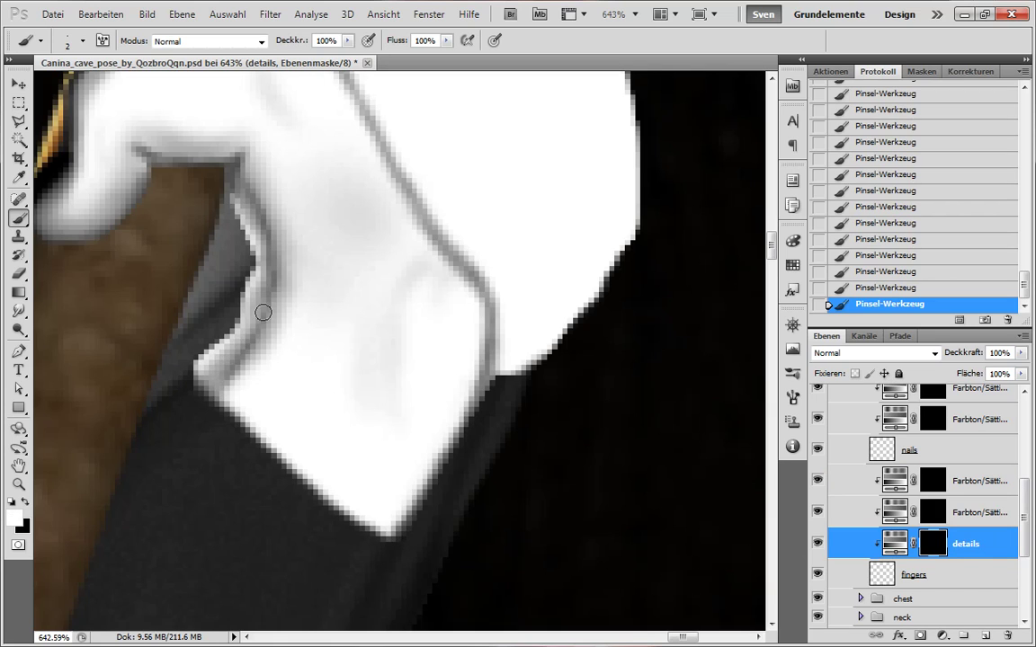
- Shade the arm just below the palm on the arms group's Farbton/Sättigung masks with 5 px and 8 px brushes
left_click_drag(1024, 519, 1024, 556)
left_click(860, 597)
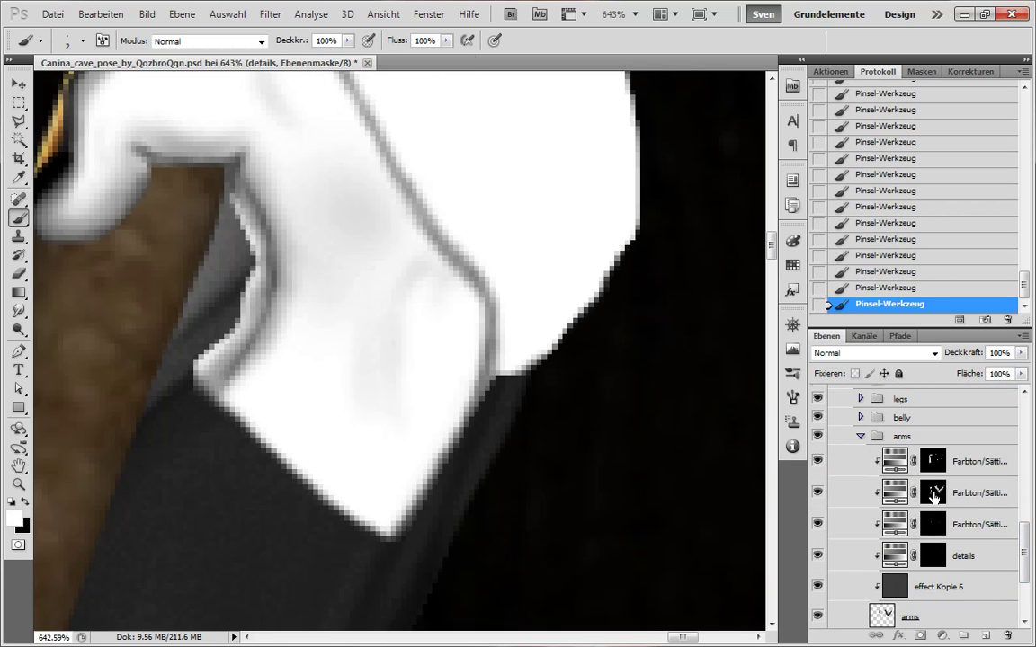
left_click(935, 495)
key("alt+bracketleft")
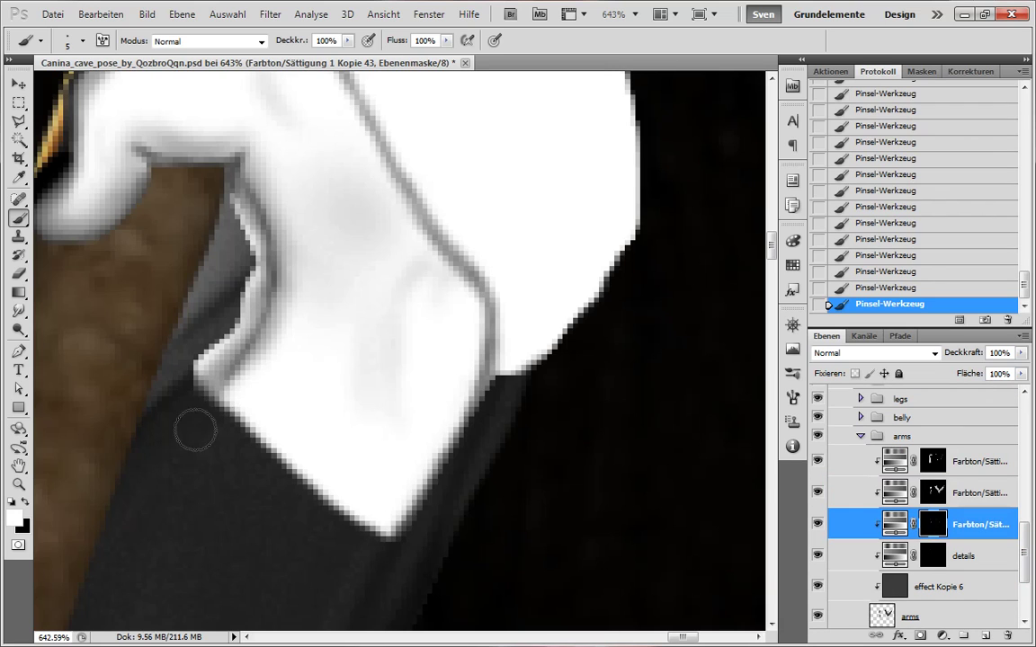
scroll(282, 493, "down", 2)
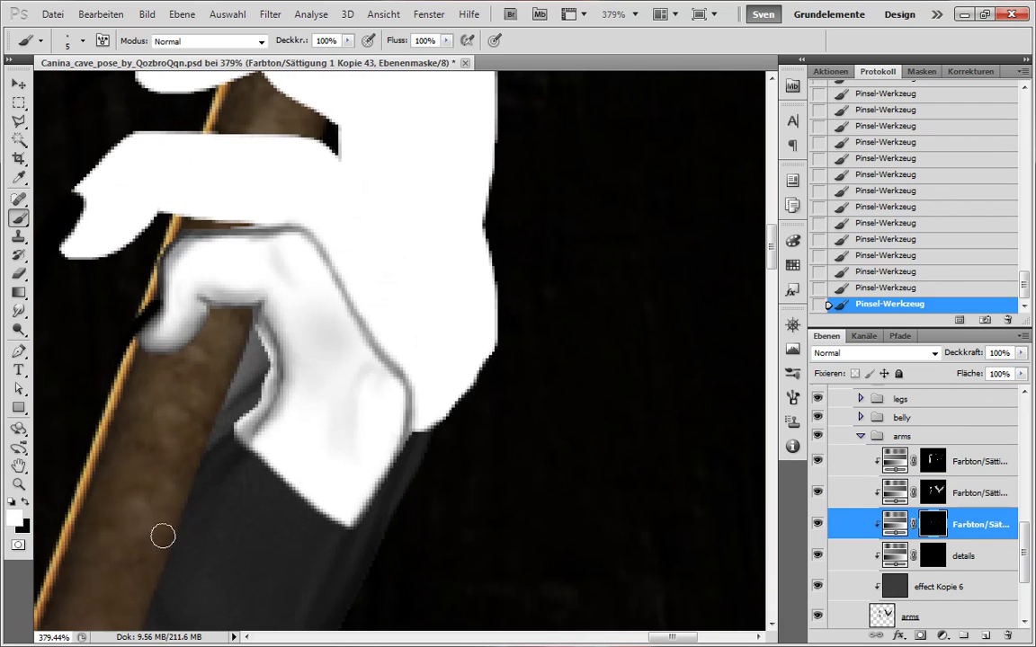
left_click_drag(1024, 550, 1024, 497)
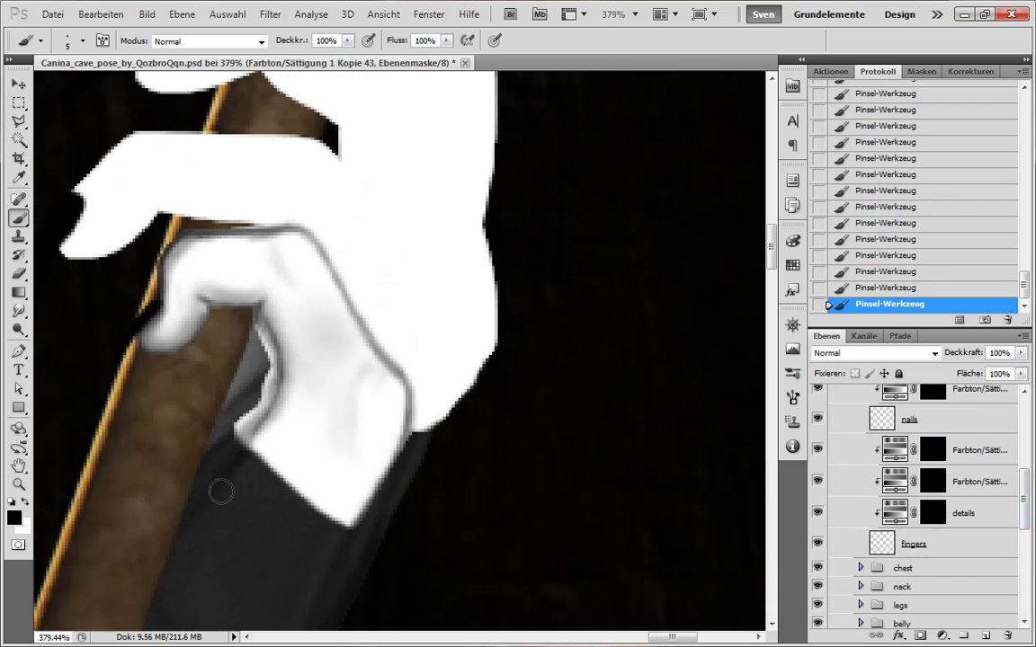
scroll(252, 532, "down", 3)
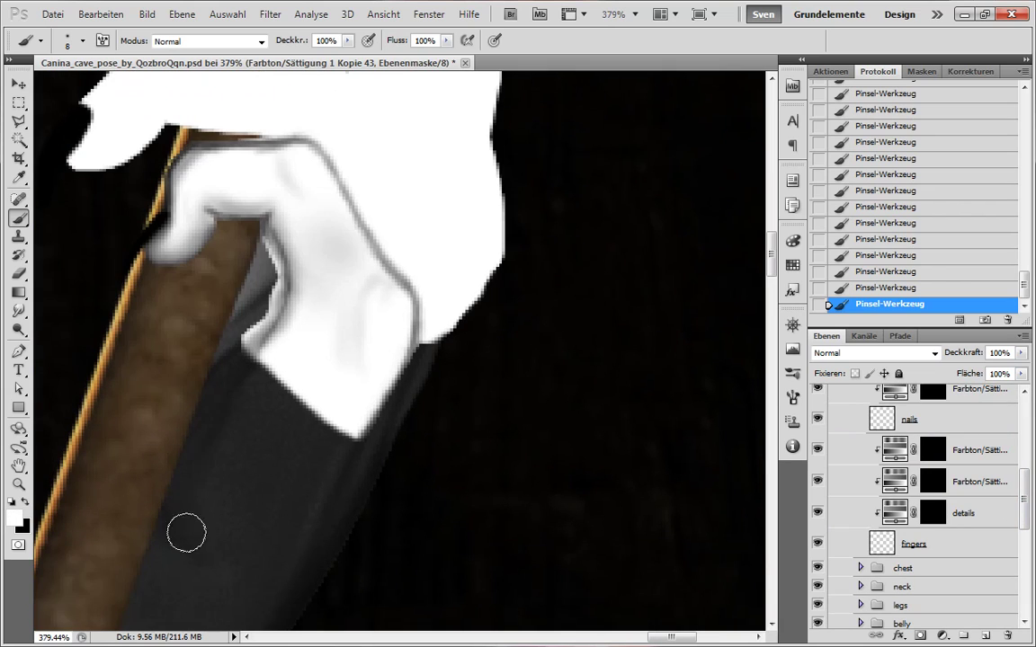
scroll(997, 463, "up", 2)
key("bracketleft")
key("bracketleft")
key("bracketleft")
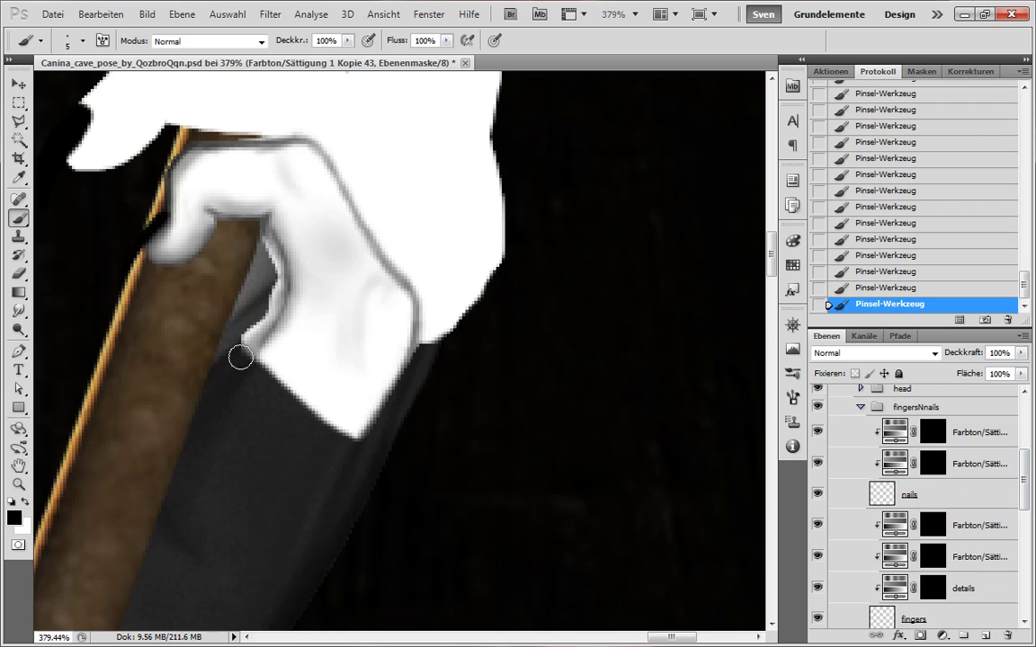
key("alt+bracketleft")
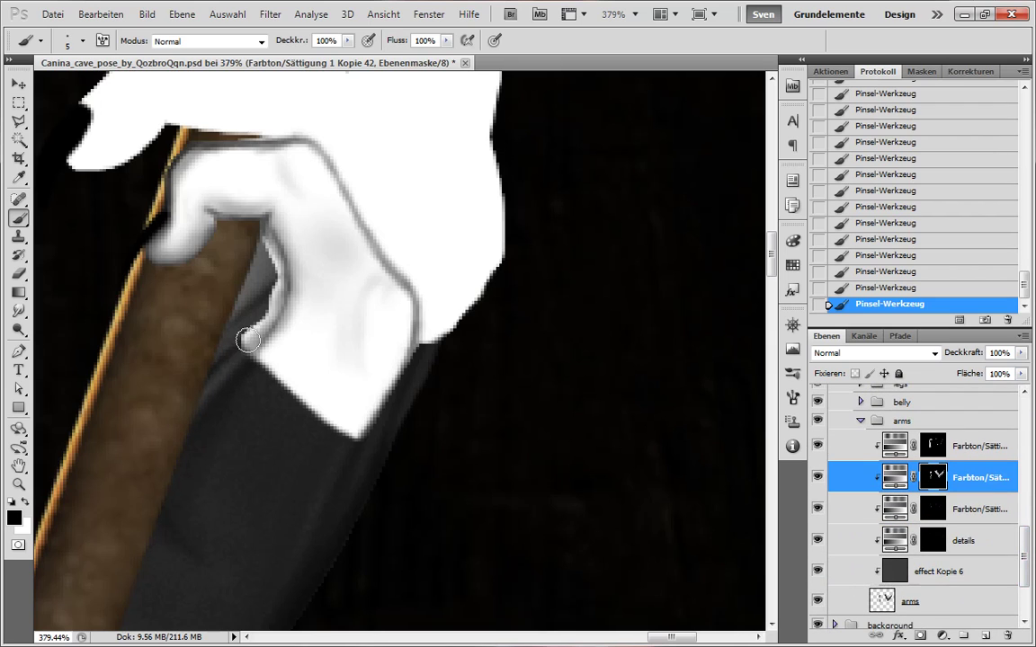
- Adjust the shading along the palm's inner edge and the lowest finger's outer edge on the fingers' lower Farbton/Sättigung mask at 5 px
mouse_move(1025, 552)
left_mouse_down()
mouse_move(1027, 470)
mouse_move(1025, 486)
left_mouse_up()
left_click(935, 520)
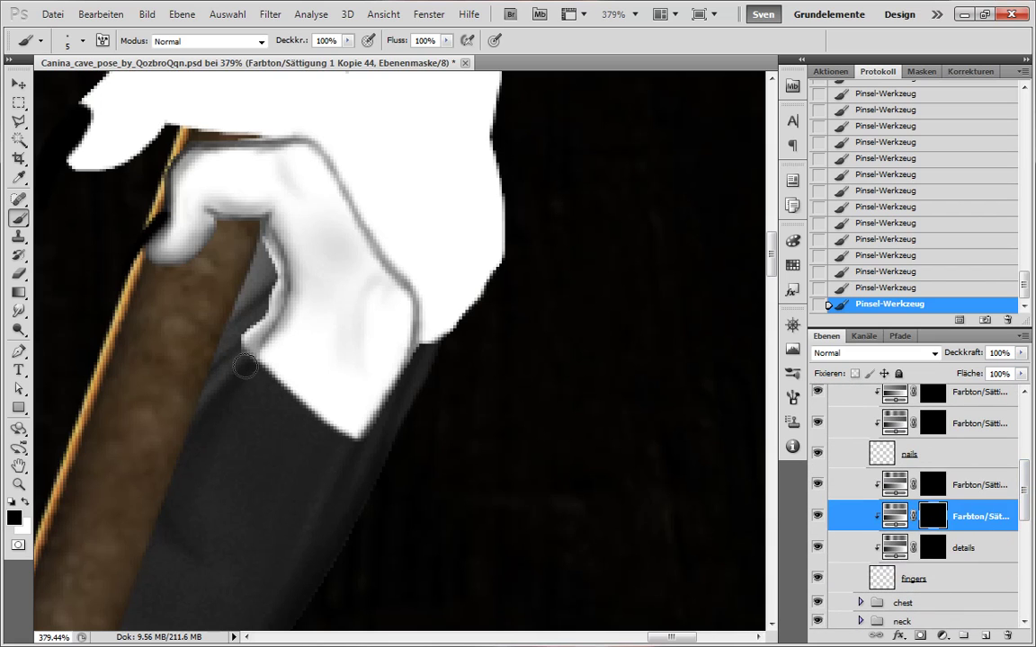
key("x")
mouse_move(264, 329)
left_mouse_down()
mouse_move(223, 393)
mouse_move(263, 345)
mouse_move(273, 232)
left_mouse_up()
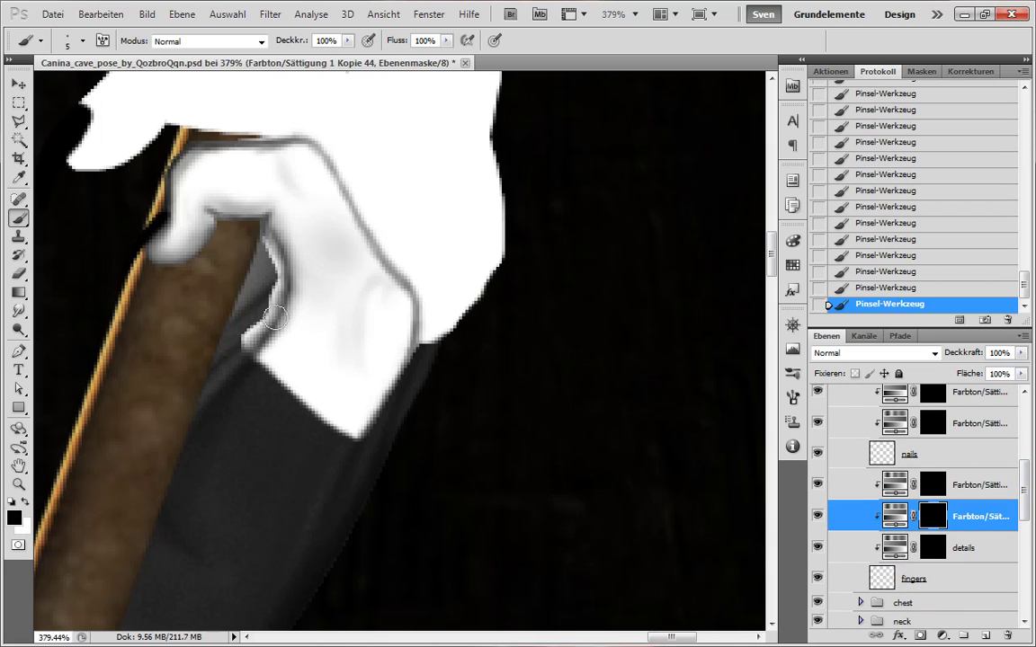
scroll(382, 320, "down", 4)
scroll(393, 316, "up", 4)
key("x")
mouse_move(265, 252)
left_mouse_down()
mouse_move(254, 257)
mouse_move(261, 285)
left_mouse_up()
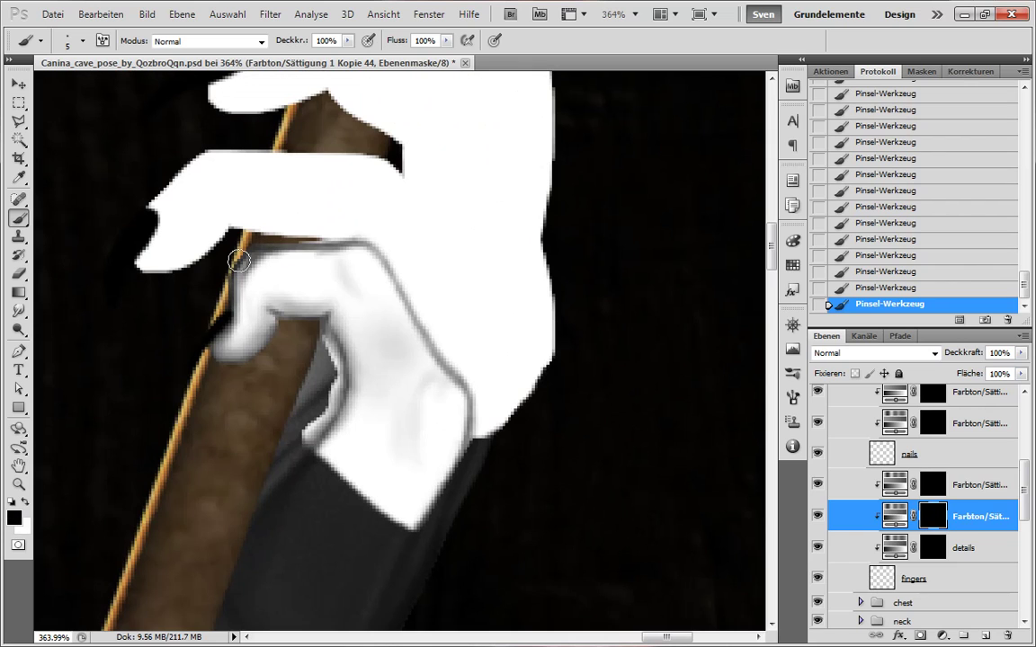
- Soften the dark outline along the back of the hand and the top of the lowest finger on the details mask
left_click(932, 553)
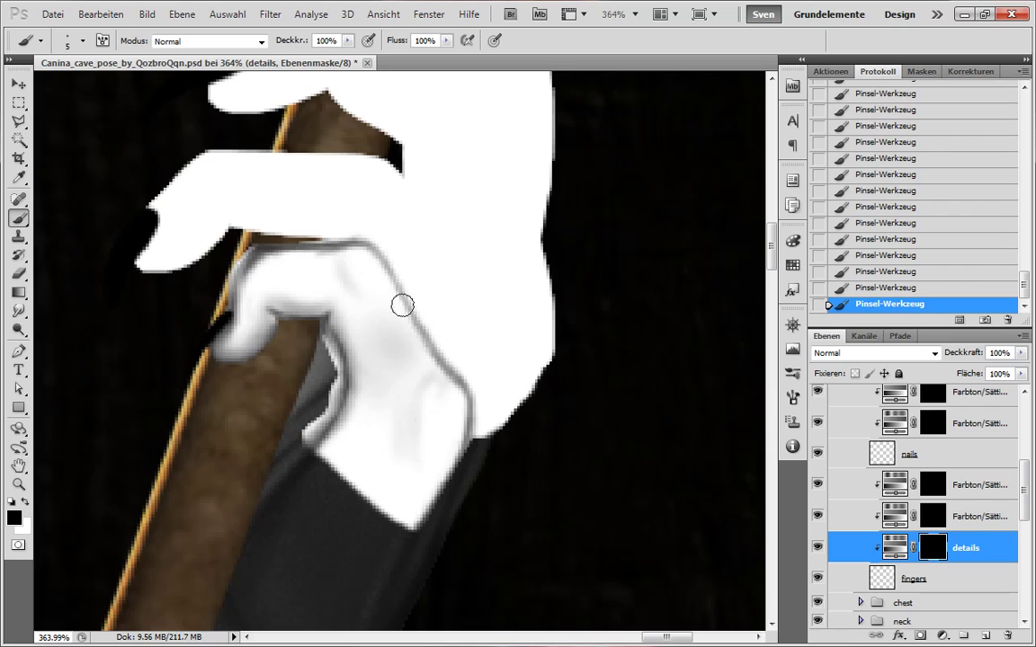
left_click_drag(401, 305, 418, 341)
mouse_move(406, 265)
left_mouse_down()
mouse_move(369, 251)
mouse_move(314, 254)
left_mouse_up()
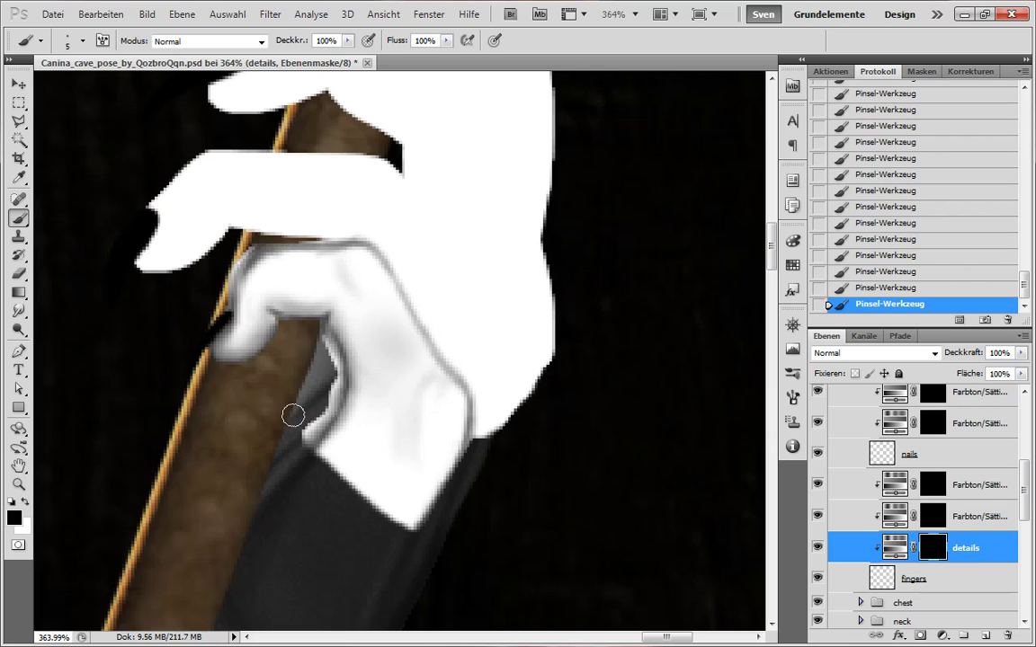
- Shade the top and tip of the lowest finger on the upper Farbton/Sättigung mask with a 7 px brush
key("alt+bracketright")
key("alt+bracketright")
key("x")
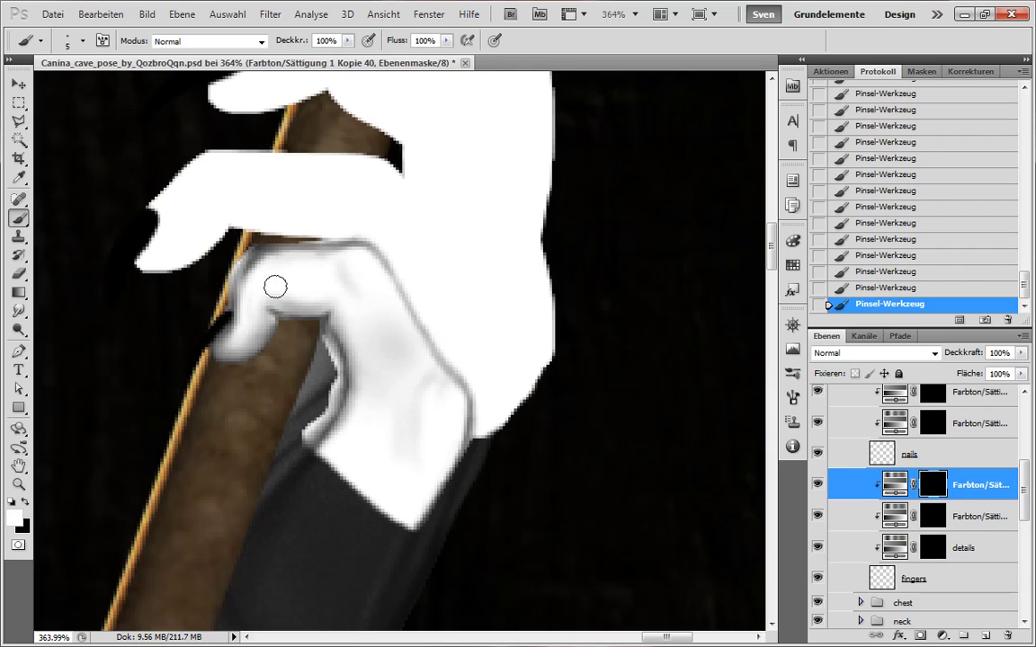
key("bracketright")
mouse_move(278, 272)
left_mouse_down()
mouse_move(311, 287)
mouse_move(321, 279)
mouse_move(235, 326)
mouse_move(345, 304)
mouse_move(302, 257)
mouse_move(376, 333)
left_mouse_up()
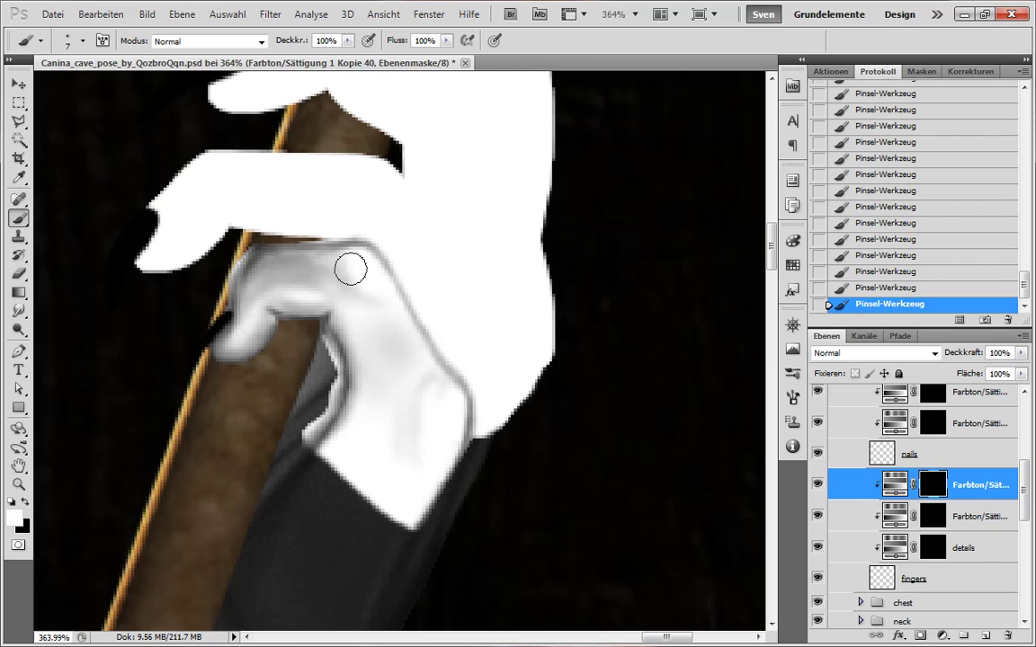
key("x")
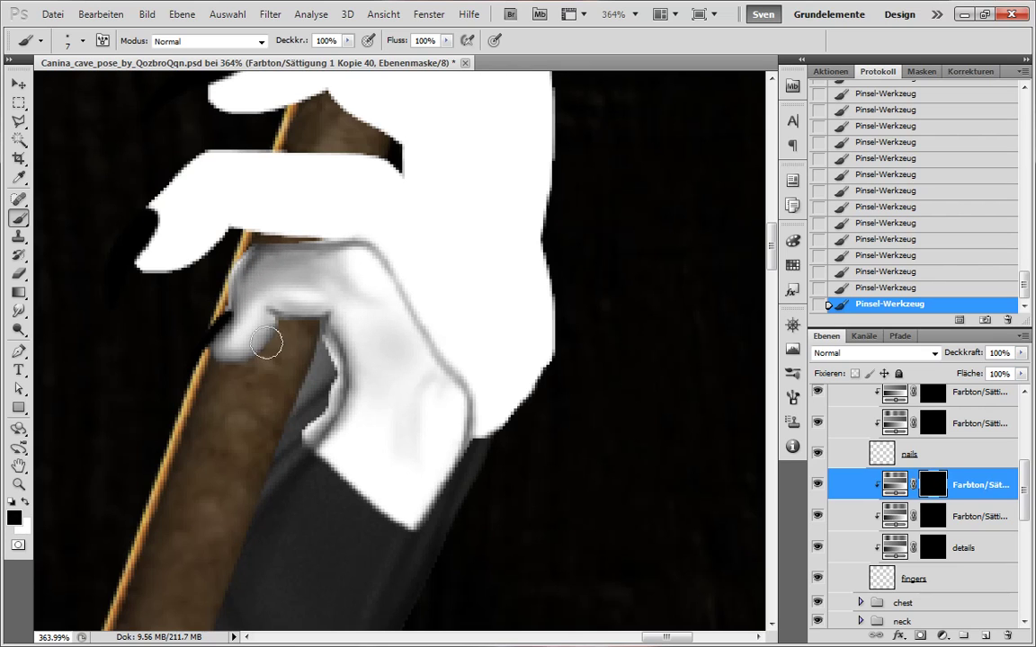
- Refine the lowest finger's outer edge on the lower Farbton/Sättigung mask and the details mask with a 3 px brush
key("alt+bracketleft")
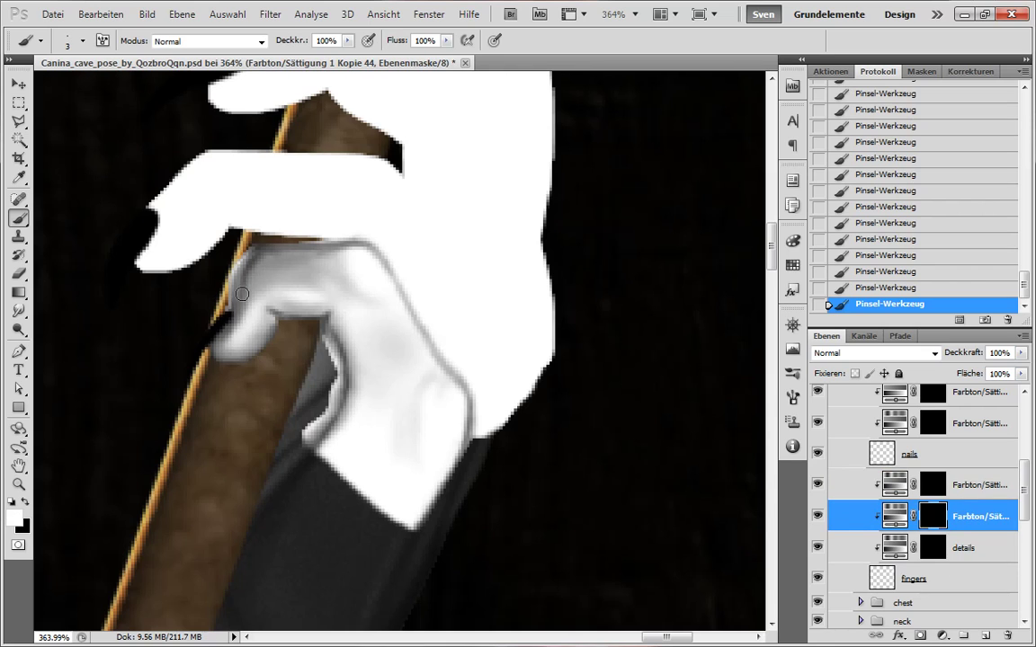
key("x")
key("alt+bracketleft")
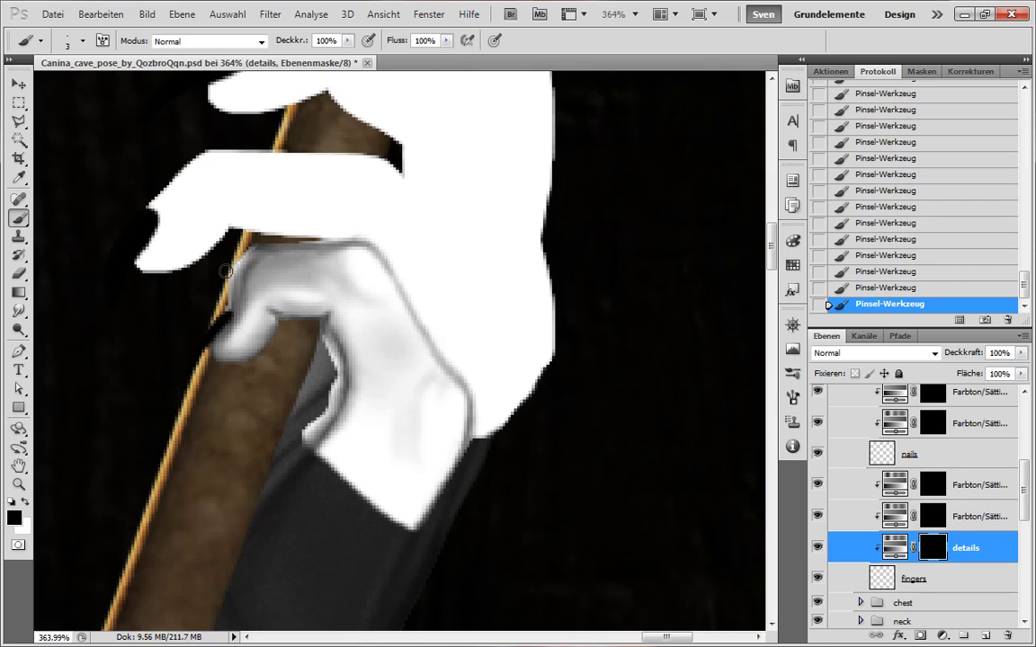
- Darken the lowest finger down to its tip on the upper Farbton/Sättigung mask with a 5 px brush
key("alt+bracketright")
key("alt+bracketright")
key("x")
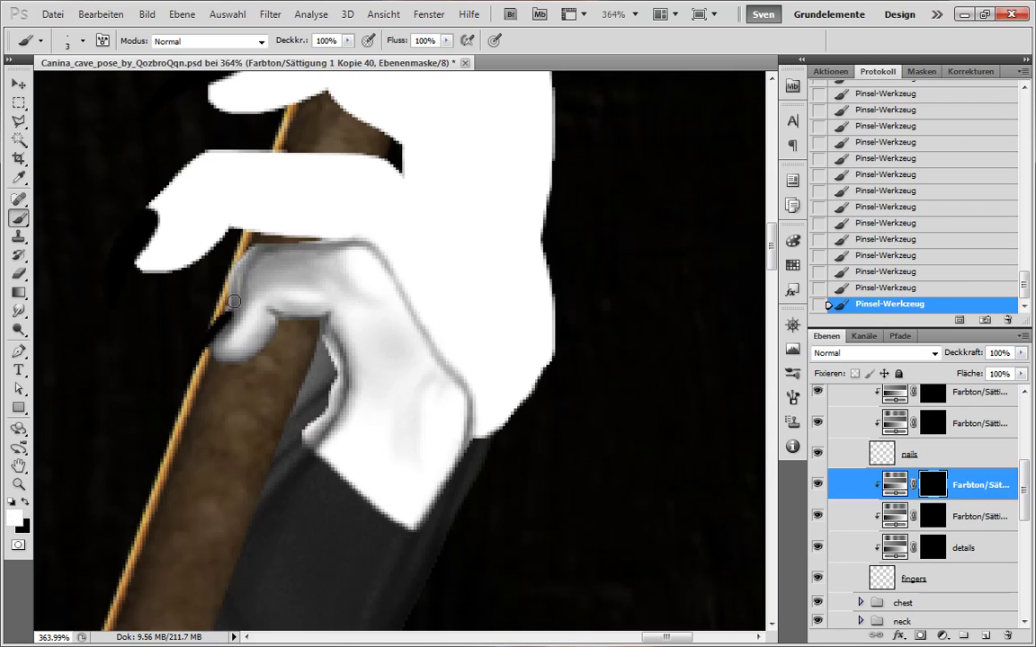
key("ctrl+i")
key("x")
left_click_drag(250, 289, 259, 337)
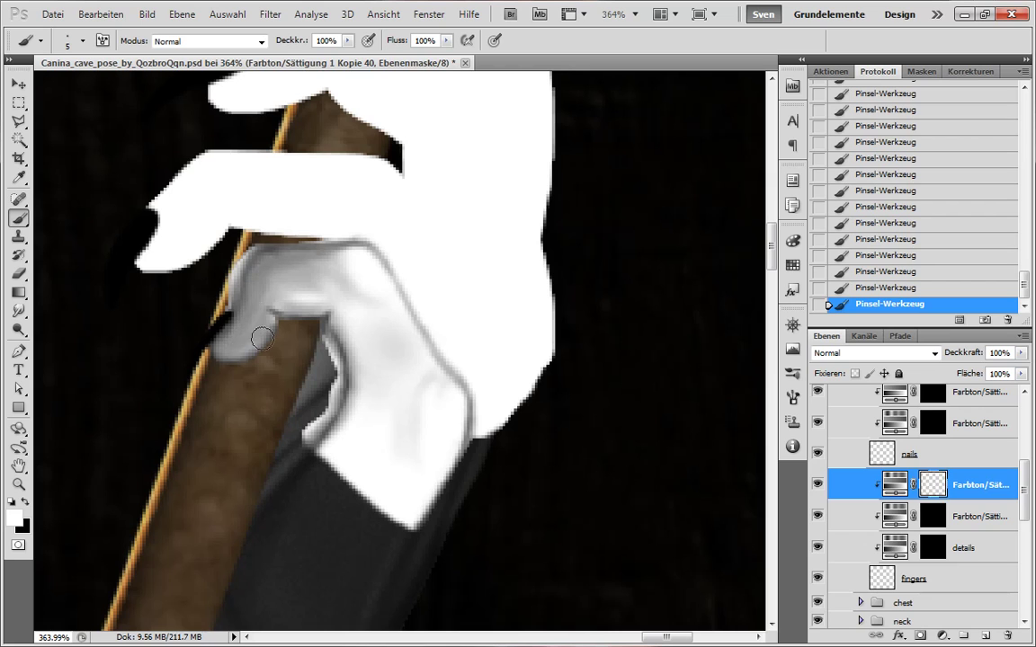
scroll(423, 368, "down", 5)
scroll(377, 406, "up", 7)
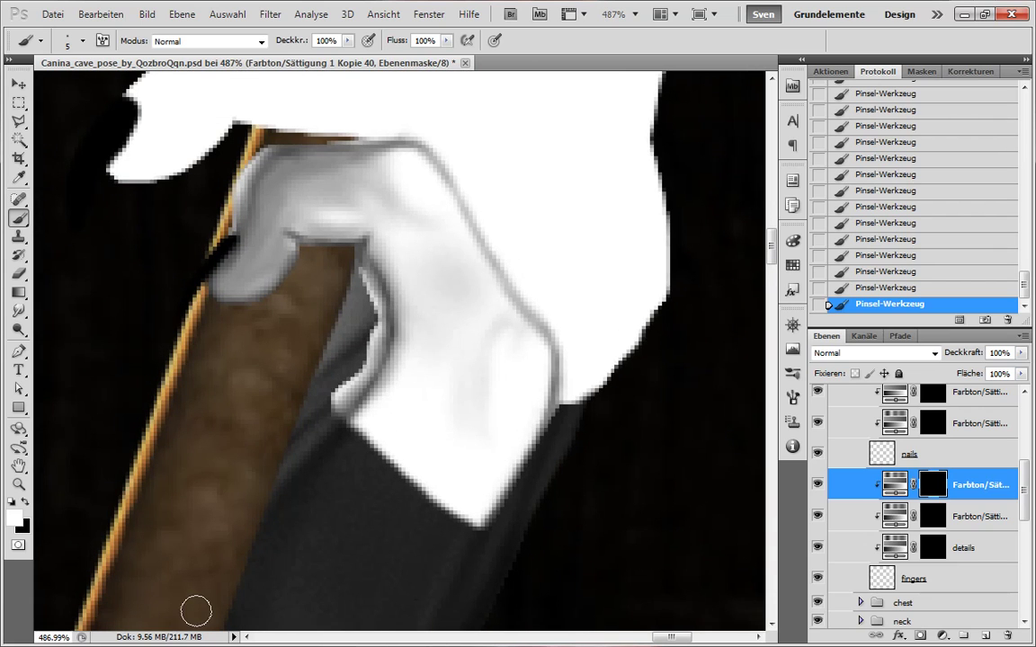
- Fill the fingers' entire upper Farbton/Sättigung mask with white and deselect the canvas
key("ctrl+a")
key("x")
key("Delete")
key("ctrl+x")
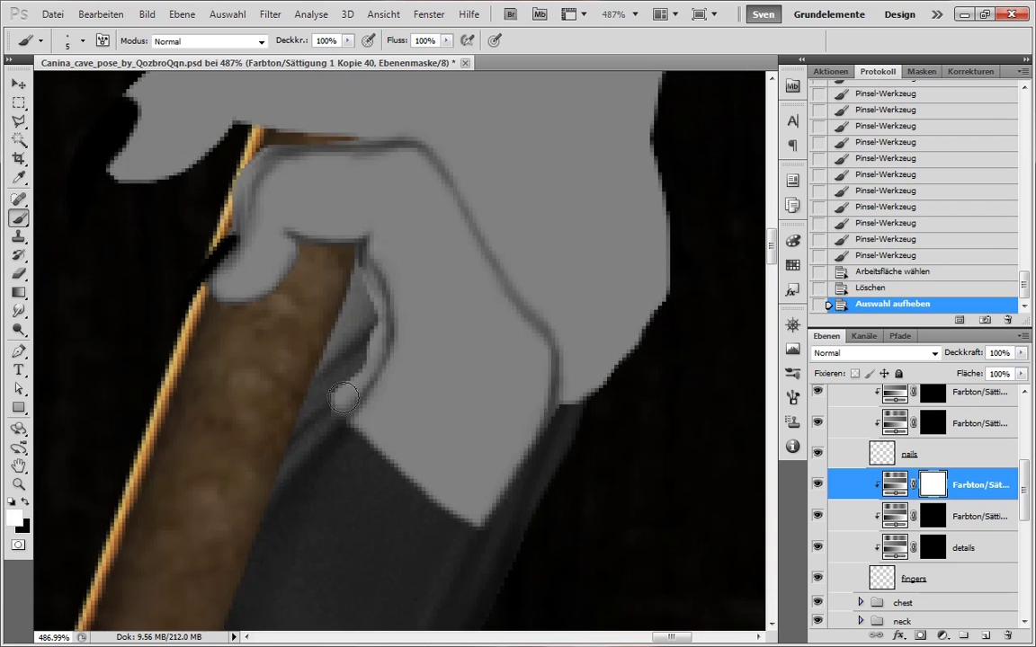
- Paint bright rims along the palm's inner edge and the lowest finger's outer edge in black on the upper Farbton/Sättigung mask
key("x")
mouse_move(343, 397)
left_mouse_down()
mouse_move(365, 353)
mouse_move(344, 366)
left_mouse_up()
left_click_drag(314, 297, 244, 381)
left_click_drag(148, 305, 183, 252)
left_click_drag(183, 252, 164, 292)
mouse_move(164, 292)
left_mouse_down()
mouse_move(152, 314)
mouse_move(184, 250)
left_mouse_up()
left_click_drag(184, 250, 167, 292)
mouse_move(169, 285)
left_mouse_down()
mouse_move(200, 234)
mouse_move(166, 301)
left_mouse_up()
left_click_drag(164, 306, 173, 255)
- Compare the hand with the details layer hidden and shown, and shade the lowest fingertip on the lower Farbton/Sättigung mask
left_click(817, 547)
left_click(817, 548)
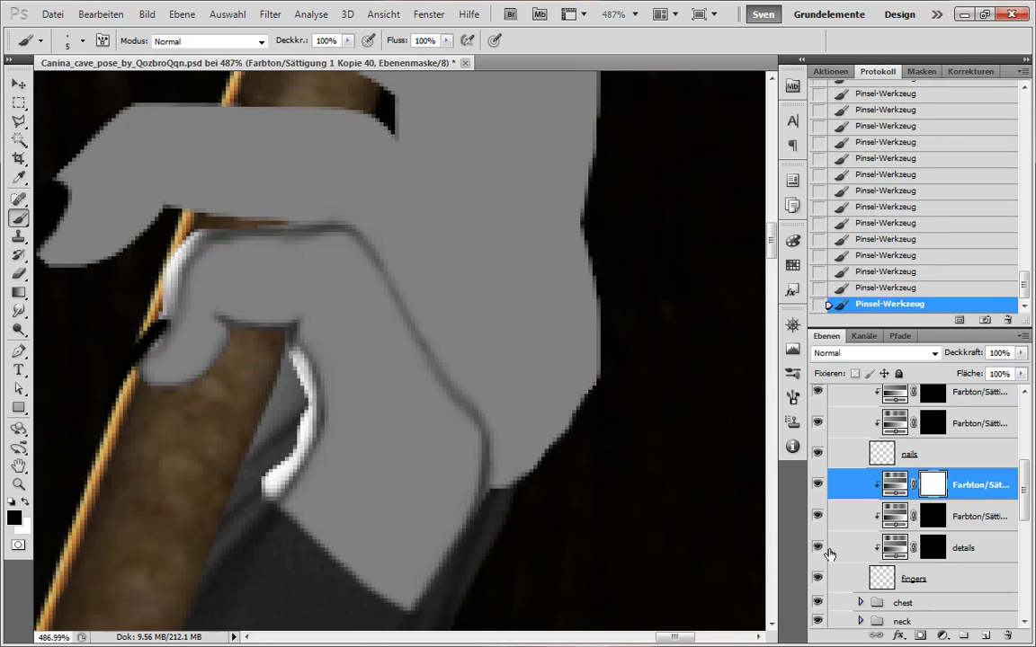
left_click(828, 552)
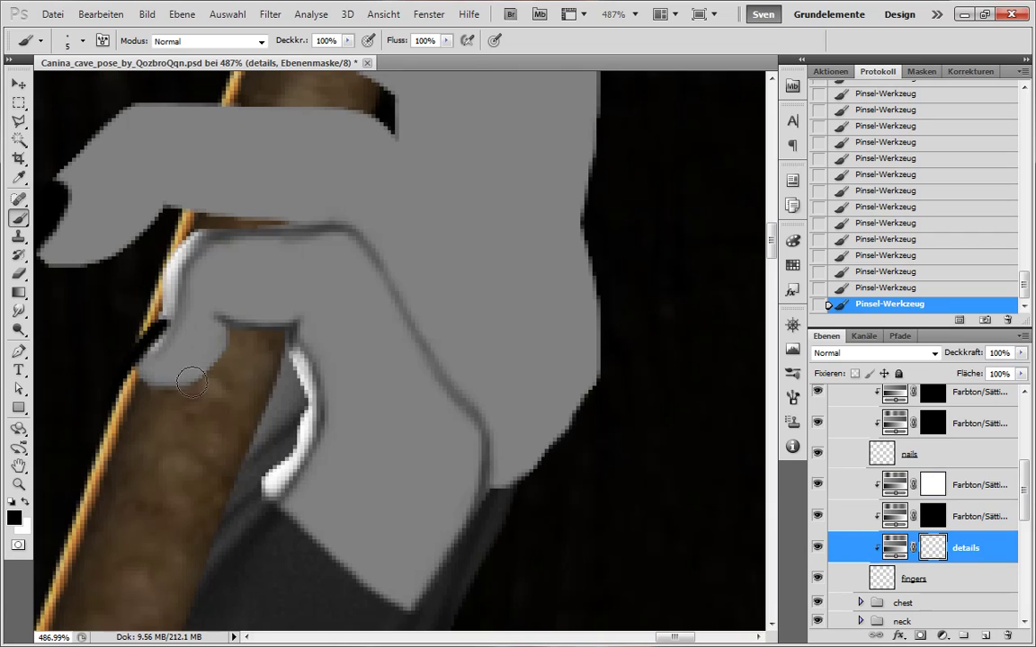
left_click(833, 516)
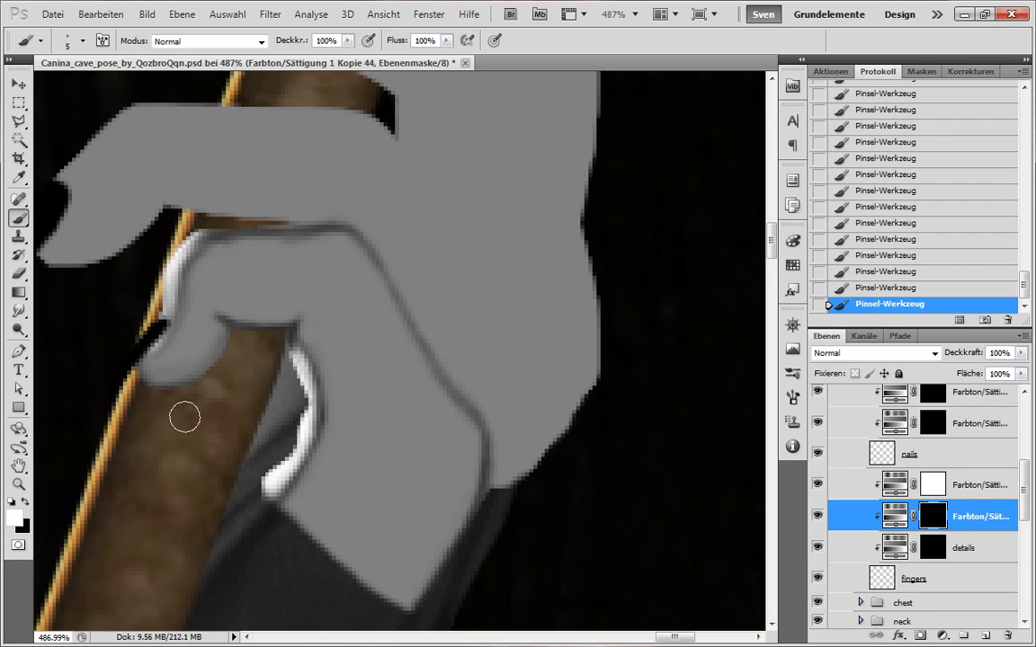
key("x")
left_click(932, 486)
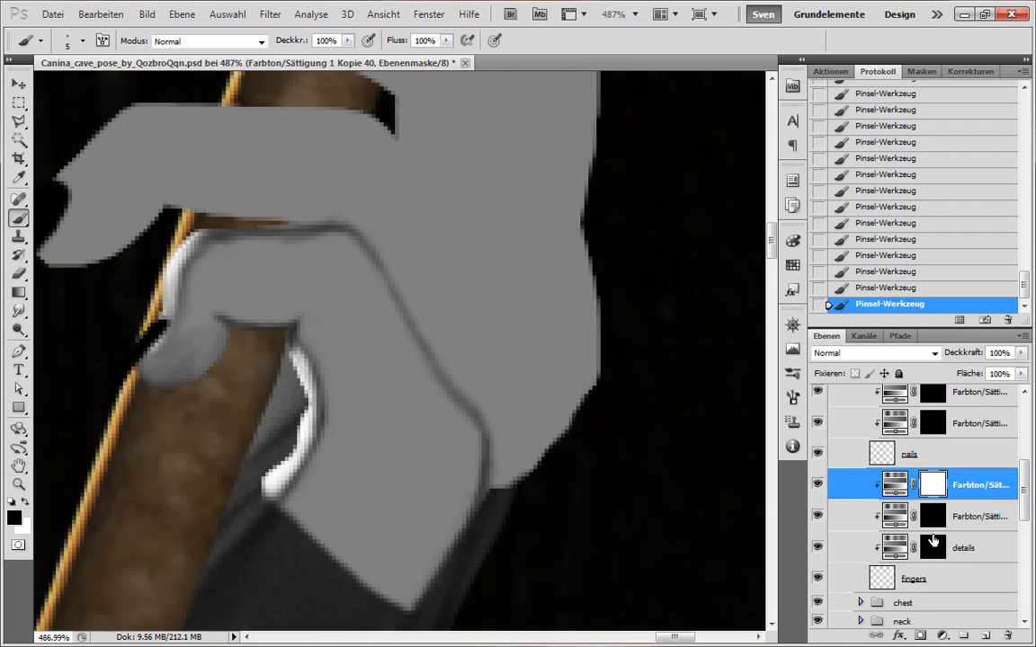
- Erase the dark outline over the lowest finger's bright rim on the details mask and revert the last few brush strokes
left_click(933, 542)
left_click_drag(163, 286, 144, 347)
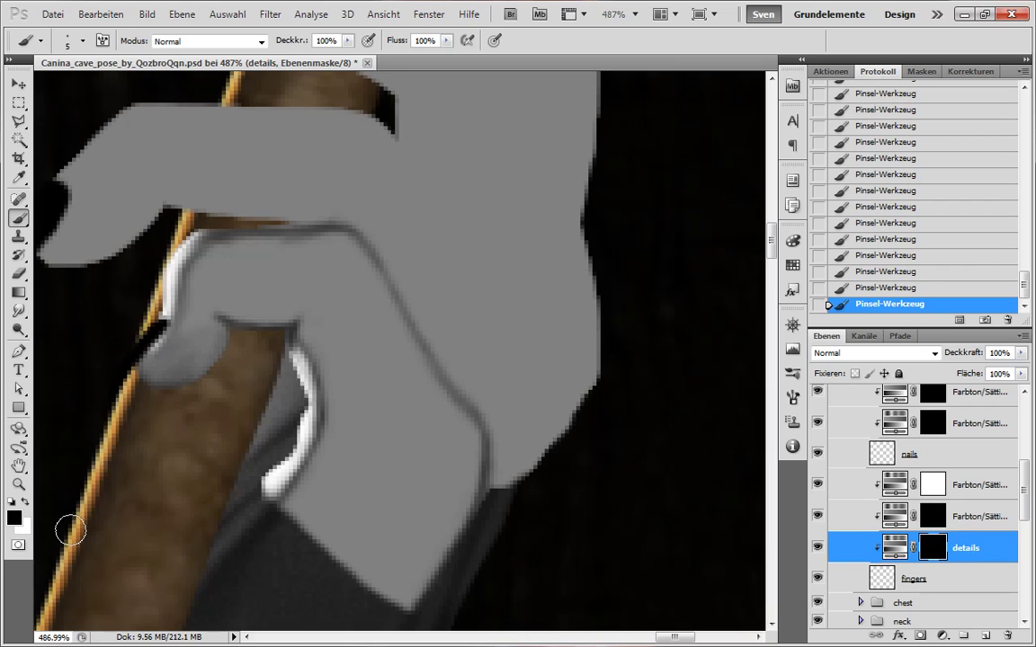
key("x")
left_click(908, 256)
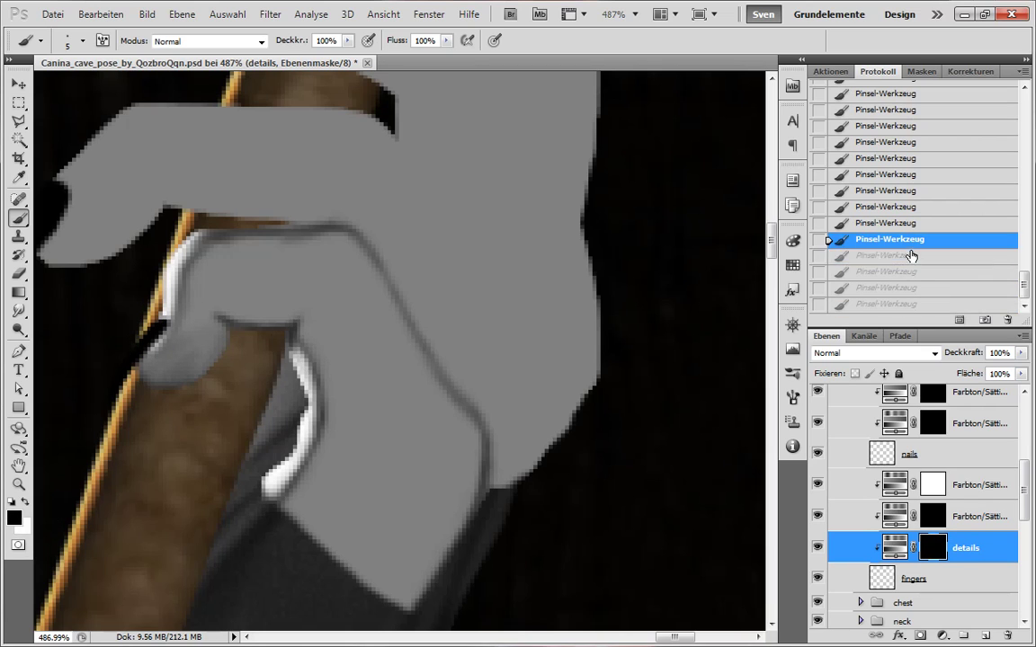
key("x")
- Brighten the crease beneath the lowest finger on the upper Farbton/Sättigung mask and check it with the details layer hidden
left_click(225, 322)
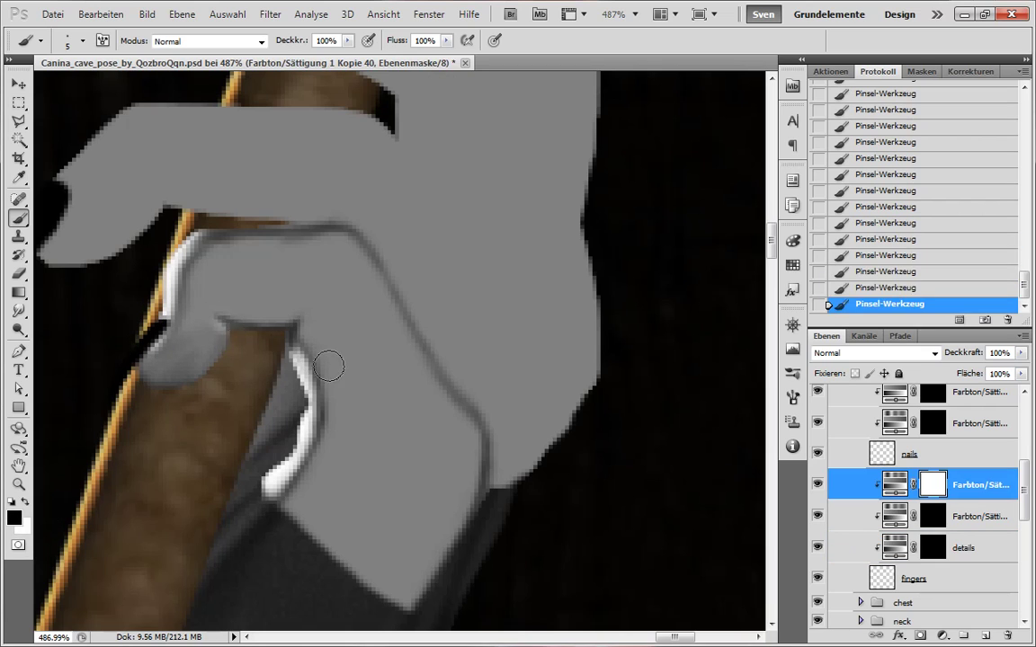
left_click(846, 547)
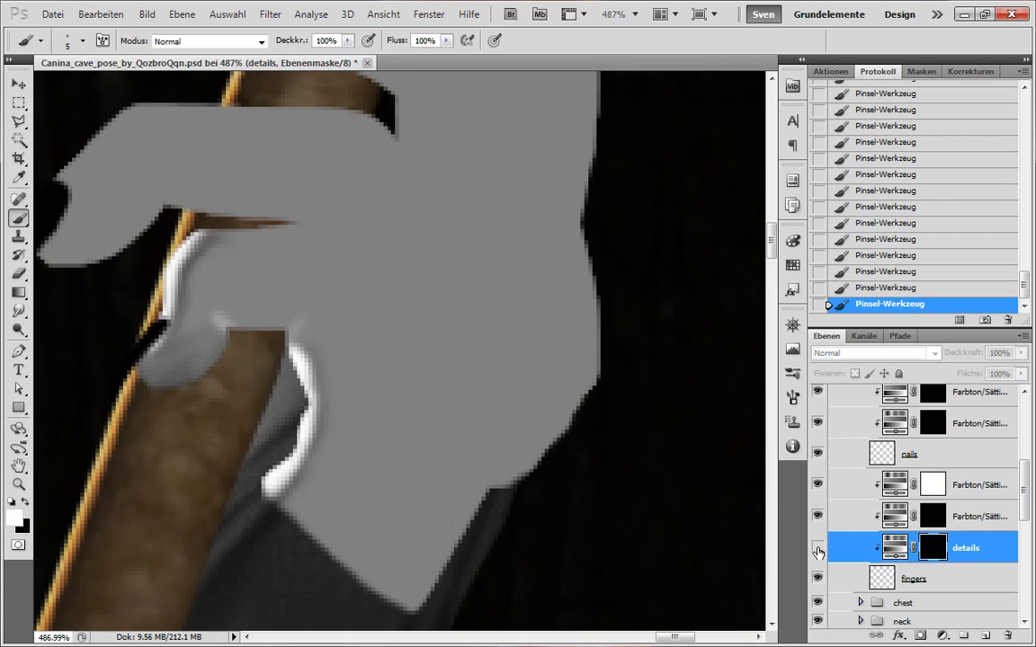
key("x")
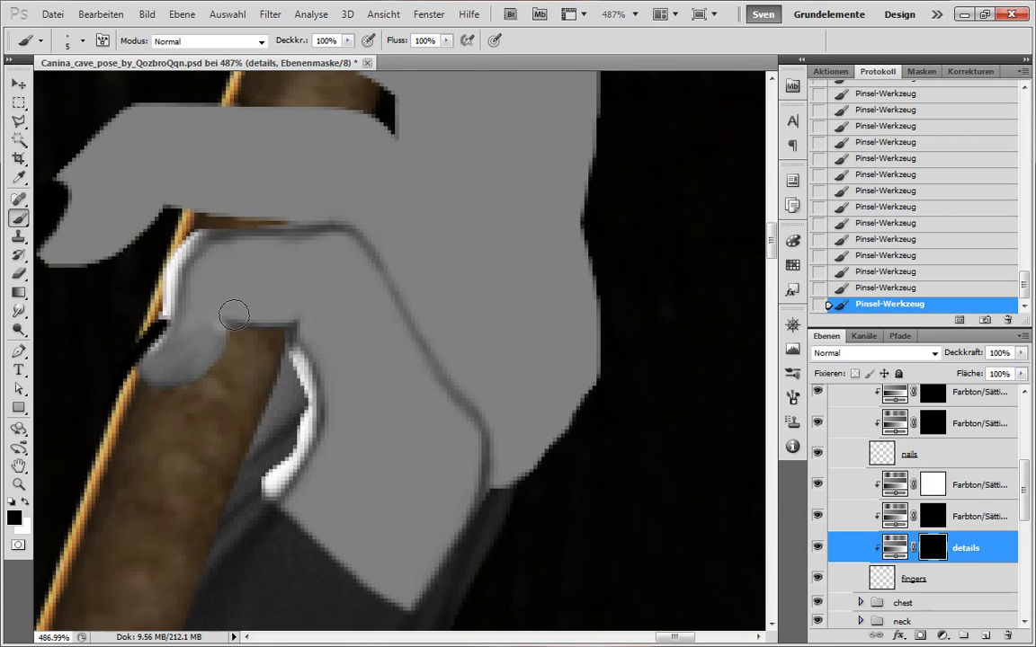
- Erase the dark line beneath the lowest finger from the details mask and switch to white on the upper Farbton/Sättigung mask
left_click(980, 514)
key("x")
left_click(937, 549)
mouse_move(232, 318)
left_mouse_down()
mouse_move(278, 319)
mouse_move(274, 363)
mouse_move(223, 305)
left_mouse_up()
left_click(932, 523)
left_click(933, 490)
key("x")
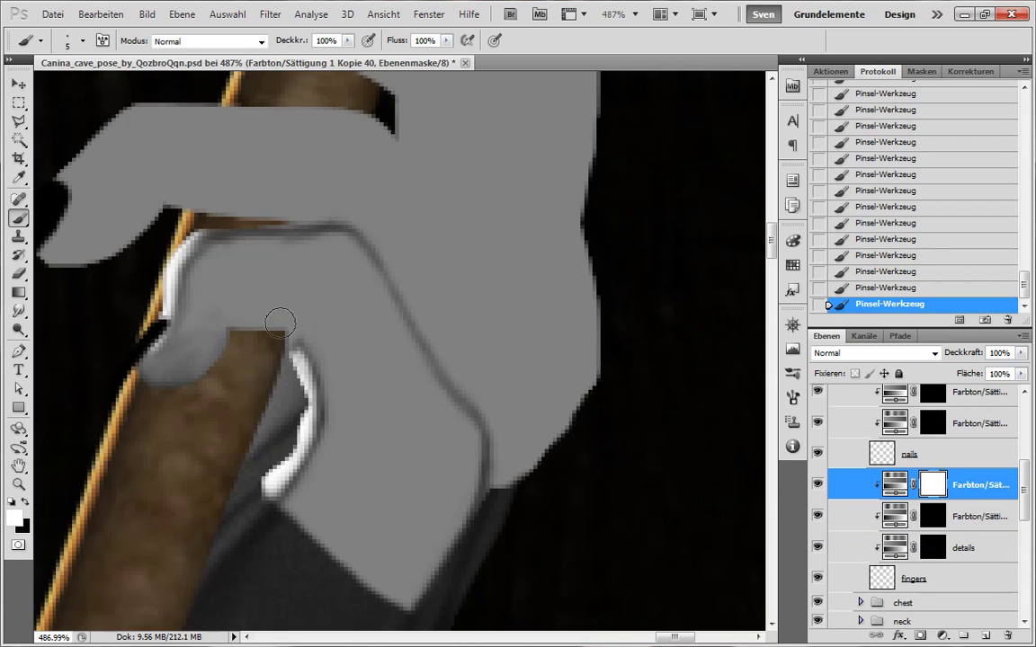
- Hide the details layer and compare the hand with the lower Farbton/Sättigung layer's shading hidden and shown
key("alt+[")
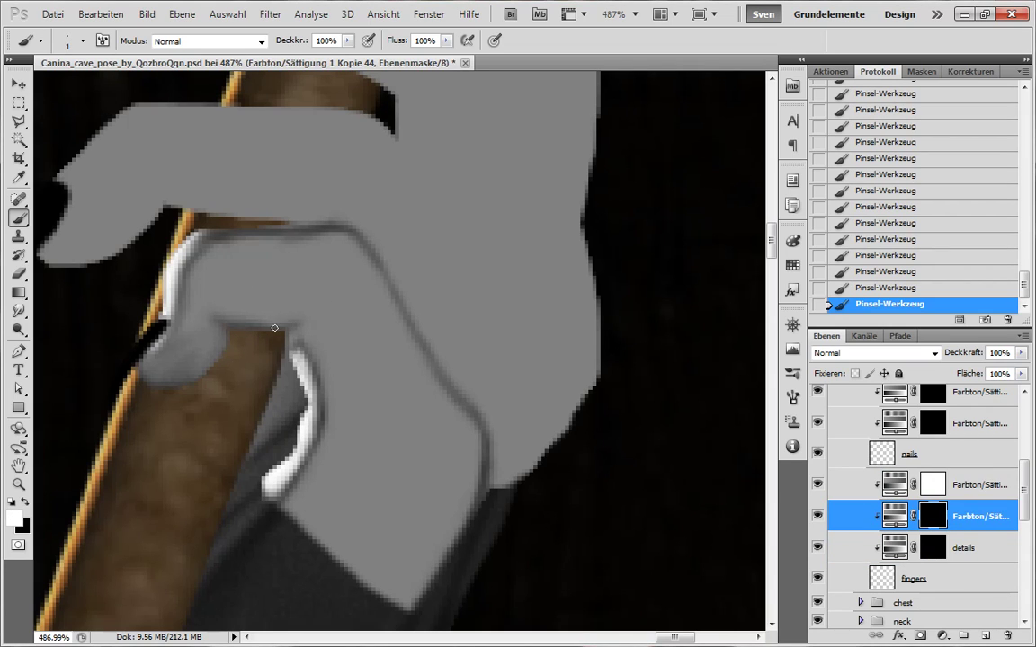
left_click(817, 550)
left_click(817, 519)
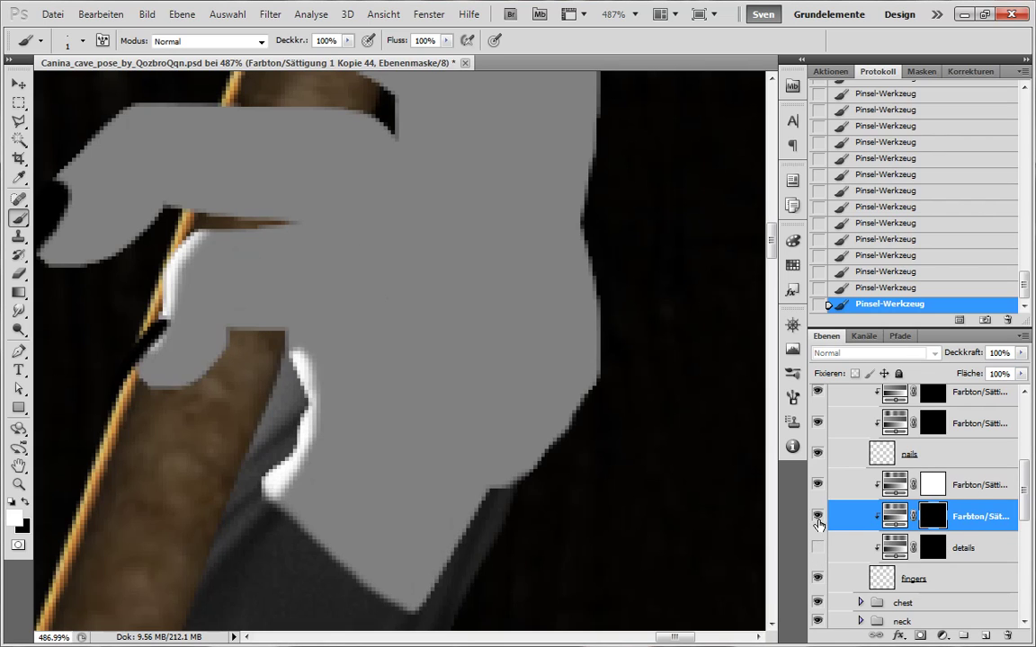
left_click(818, 519)
- Paint a soft shadow beside the palm's bright rim on the lower Farbton/Sättigung mask with a 4 px white brush
key("x")
key("x")
key("]")
key("]")
key("]")
left_click_drag(312, 352, 306, 362)
key("x")
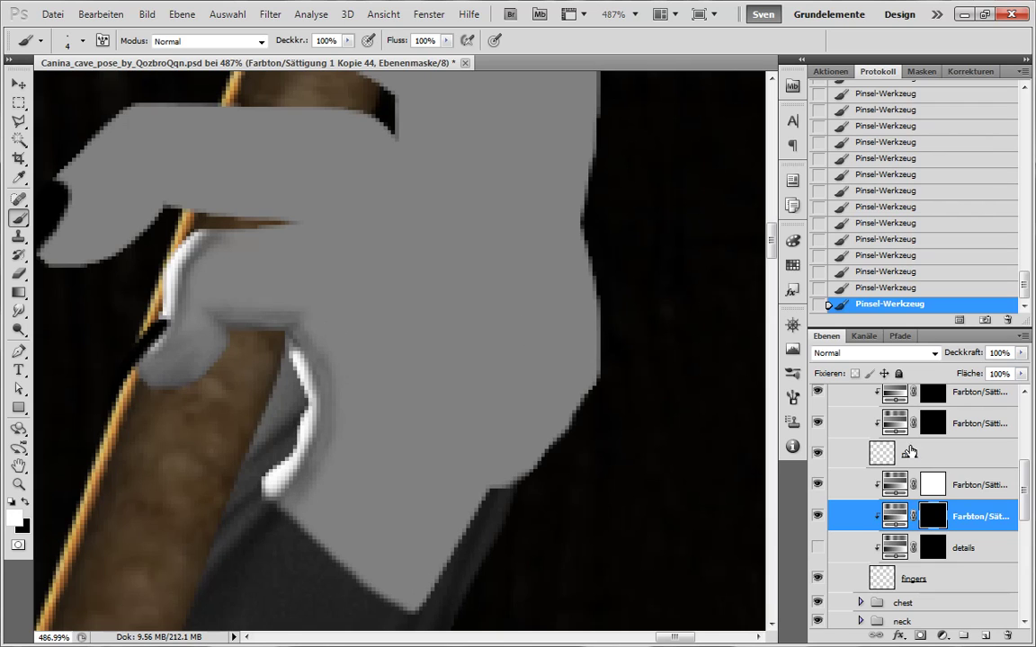
- Darken the lowest fingertip on the lower Farbton/Sättigung mask with a 9 px white brush
key("x")
key("alt+bracketright")
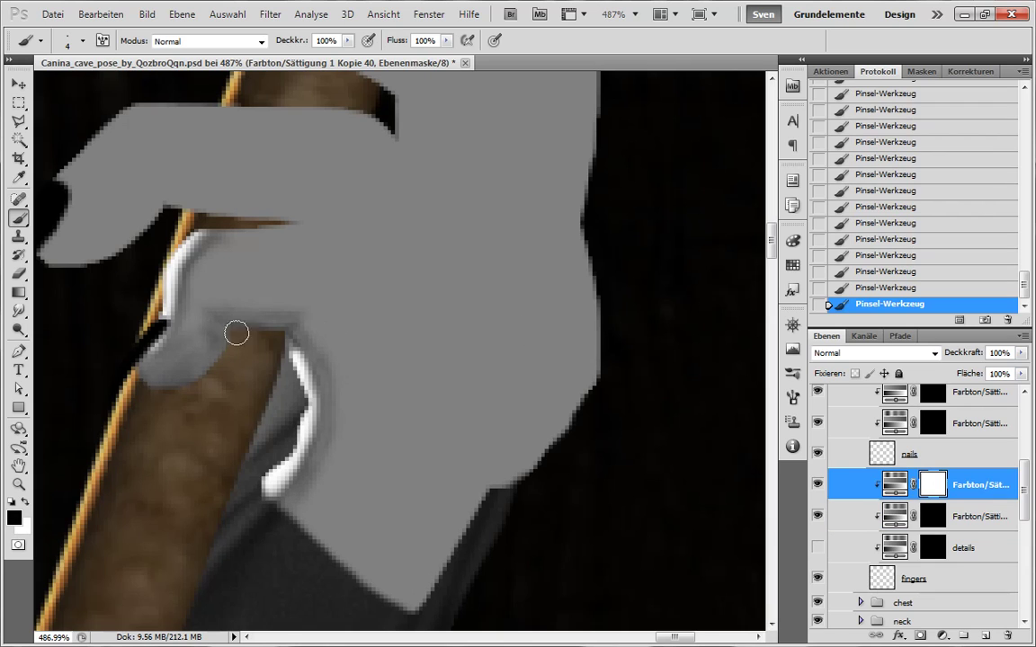
key("alt+bracketleft")
key("bracketright")
key("bracketright")
key("bracketright")
key("bracketright")
key("bracketright")
mouse_move(209, 356)
left_mouse_down()
mouse_move(144, 370)
mouse_move(155, 384)
left_mouse_up()
key("x")
key("x")
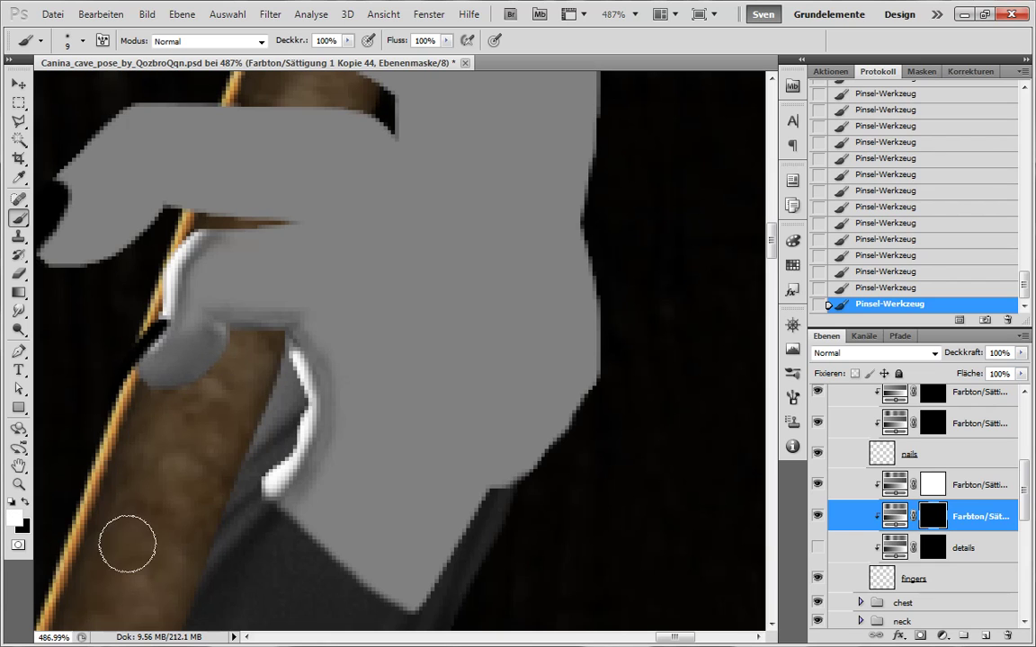
- Shade the lowest finger inside its bright rim and along its lower edge, and reduce the brush to 1 px
mouse_move(202, 234)
left_mouse_down()
mouse_move(222, 266)
mouse_move(183, 338)
mouse_move(187, 331)
left_mouse_up()
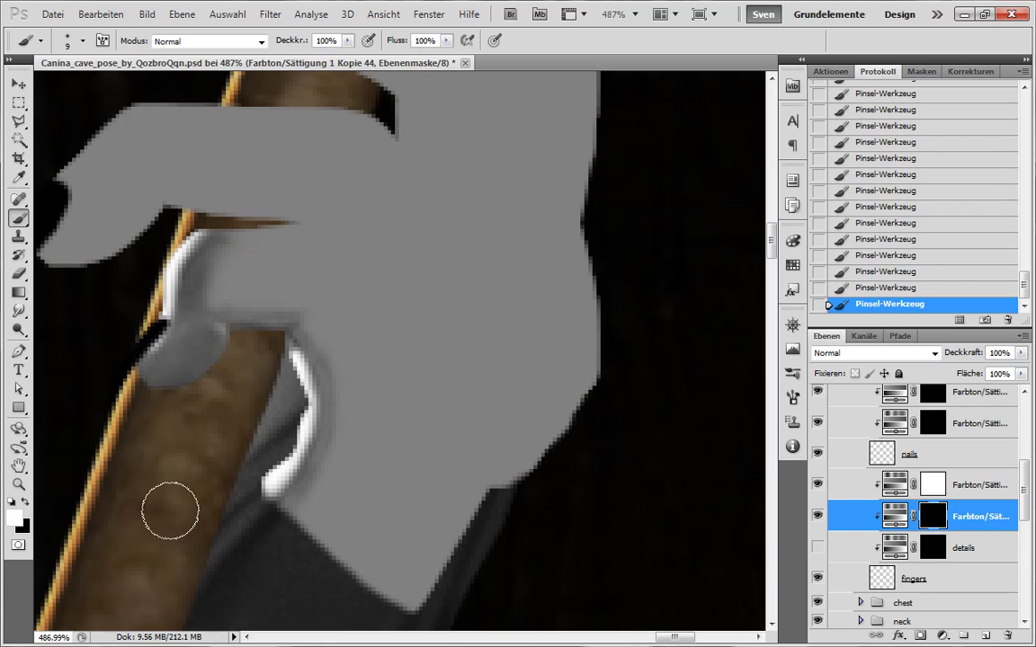
mouse_move(219, 289)
left_mouse_down()
mouse_move(200, 288)
mouse_move(273, 312)
left_mouse_up()
key("x")
key("x")
key("bracketleft")
key("bracketleft")
key("bracketleft")
key("bracketleft")
key("bracketleft")
key("bracketleft")
key("bracketleft")
key("bracketleft")
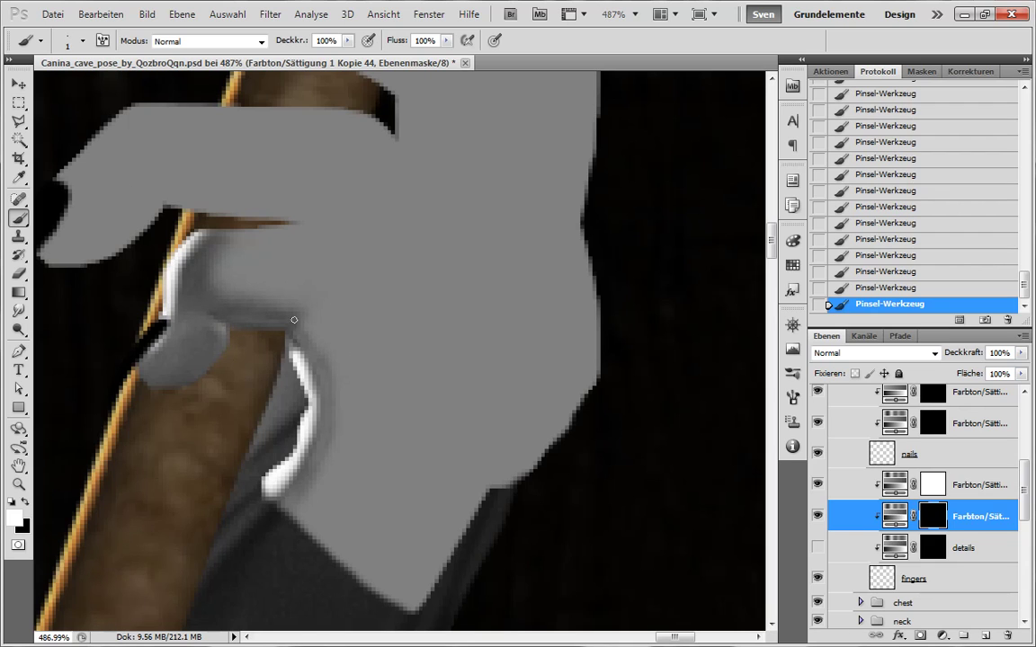
- Show the details layer and paint soft shading on the lower finger's knuckle with an 8 px brush on the Farbton/Sättigung 1 Kopie 44 mask
key("bracketright")
key("bracketright")
key("bracketright")
left_click(818, 547)
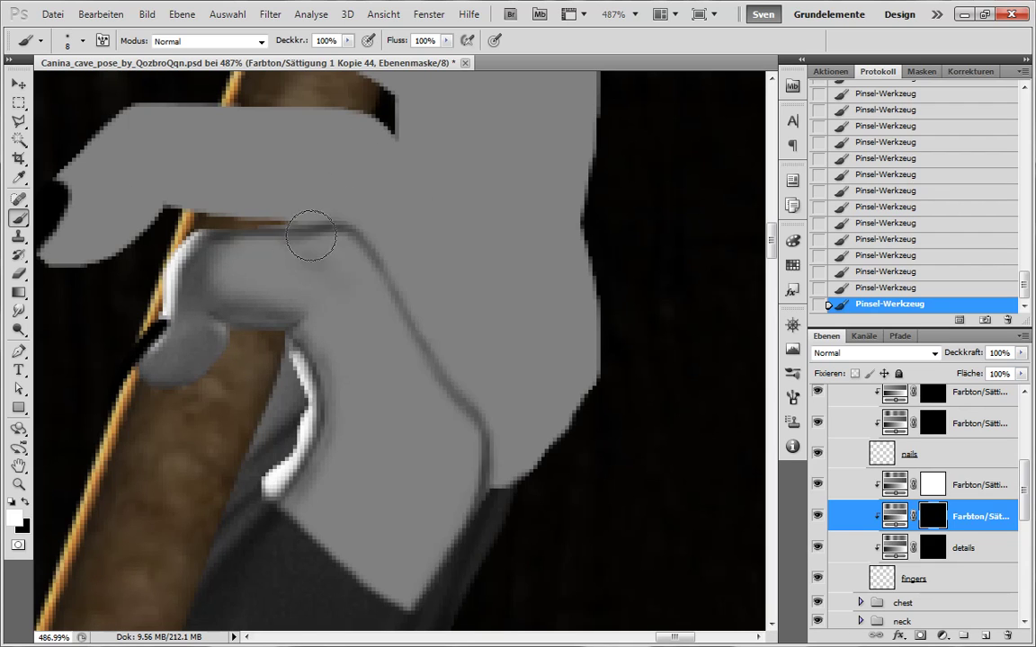
mouse_move(266, 251)
left_mouse_down()
mouse_move(223, 255)
mouse_move(278, 261)
mouse_move(335, 294)
left_mouse_up()
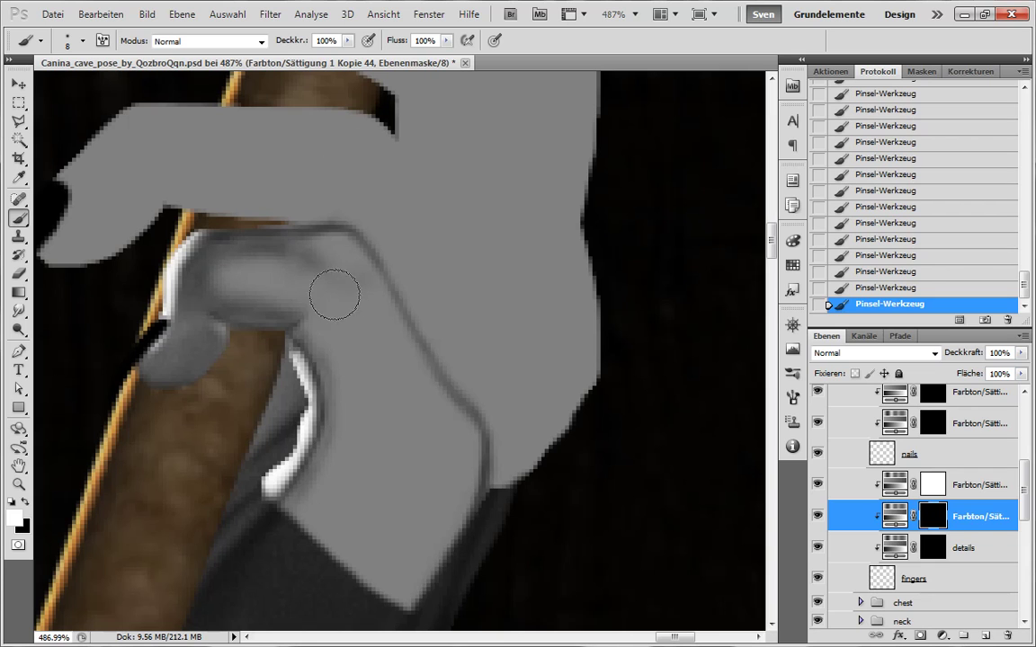
- Create a new clipped layer directly above the fingers layer and fill it with white
left_click(966, 572)
key("ctrl+shift+alt+n")
key("ctrl+BackSpace")
key("alt+BackSpace")
- Add uniform, monochromatic noise with a strength of 5% to the white layer
left_click(270, 15)
mouse_move(315, 198)
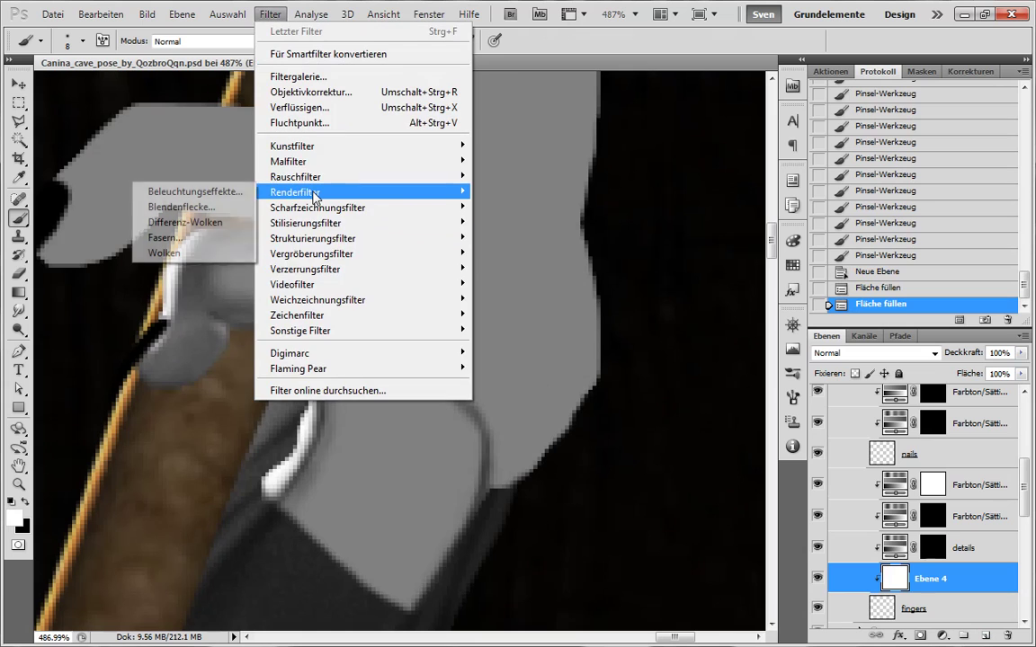
mouse_move(297, 176)
left_click(180, 208)
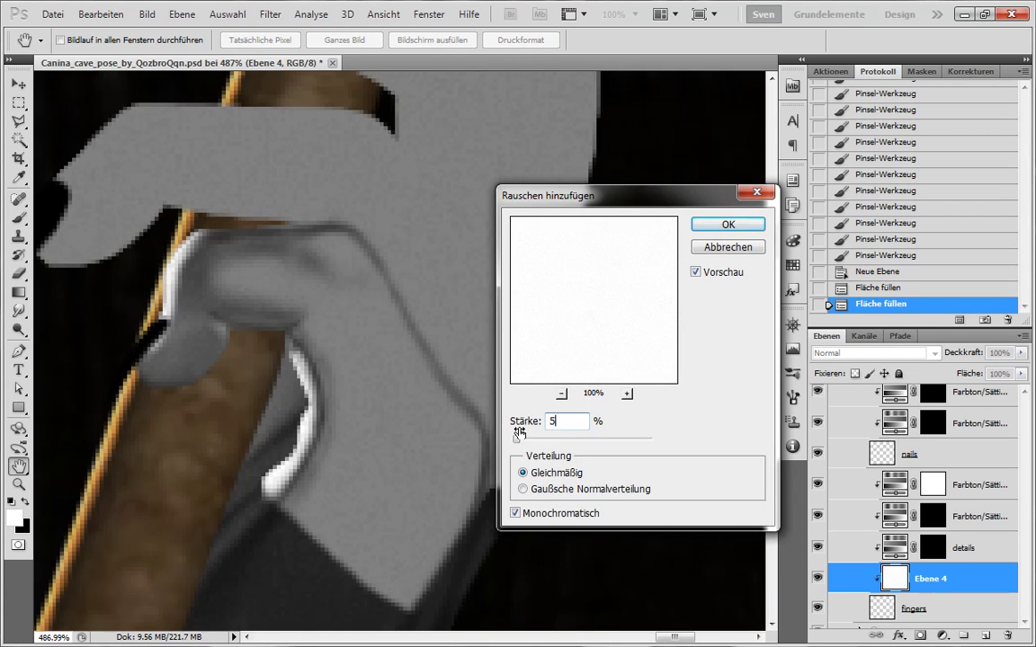
key("Return")
key("b")
scroll(425, 396, "down", 2)
scroll(290, 440, "up", 2)
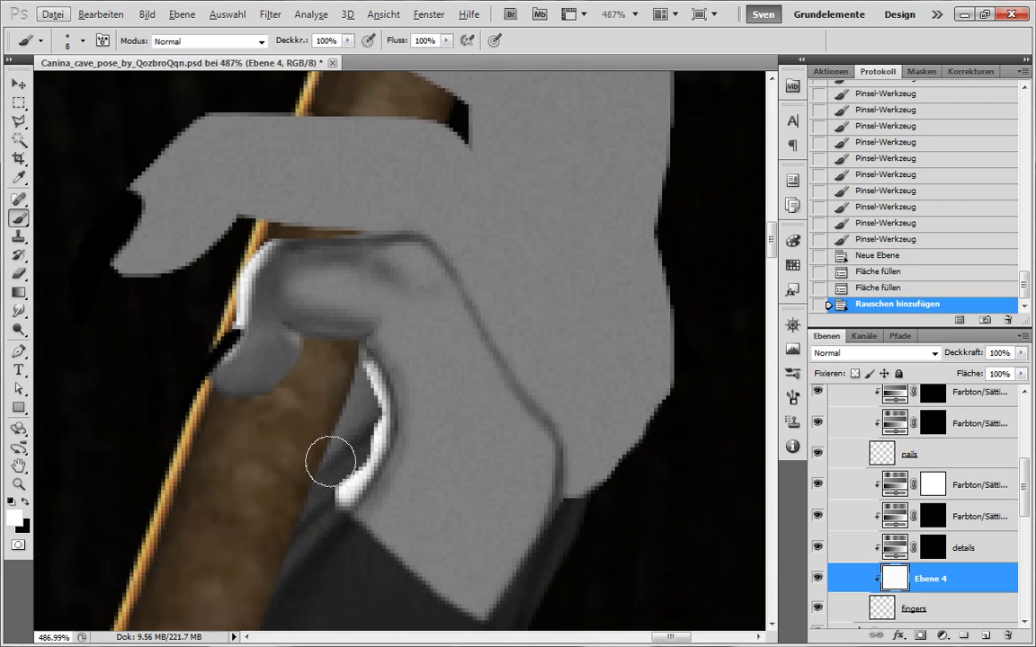
- Rename the noise layer as effect
double_click(931, 578)
type("effect")
key("Return")
- Darken the crease behind the lower finger's knuckle with repeated strokes on the fingers' Farbton/Sättigung 1 Kopie 44 mask
left_click(980, 516)
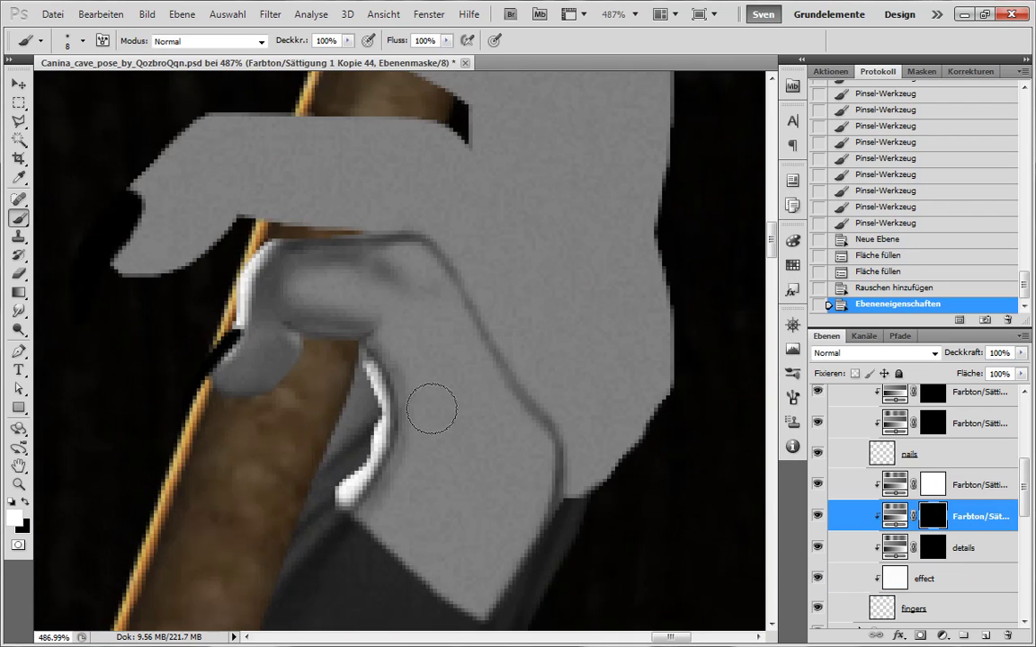
left_click_drag(406, 272, 439, 300)
left_click_drag(410, 277, 431, 300)
left_click_drag(409, 277, 426, 298)
left_click_drag(407, 275, 422, 293)
left_click_drag(405, 273, 436, 305)
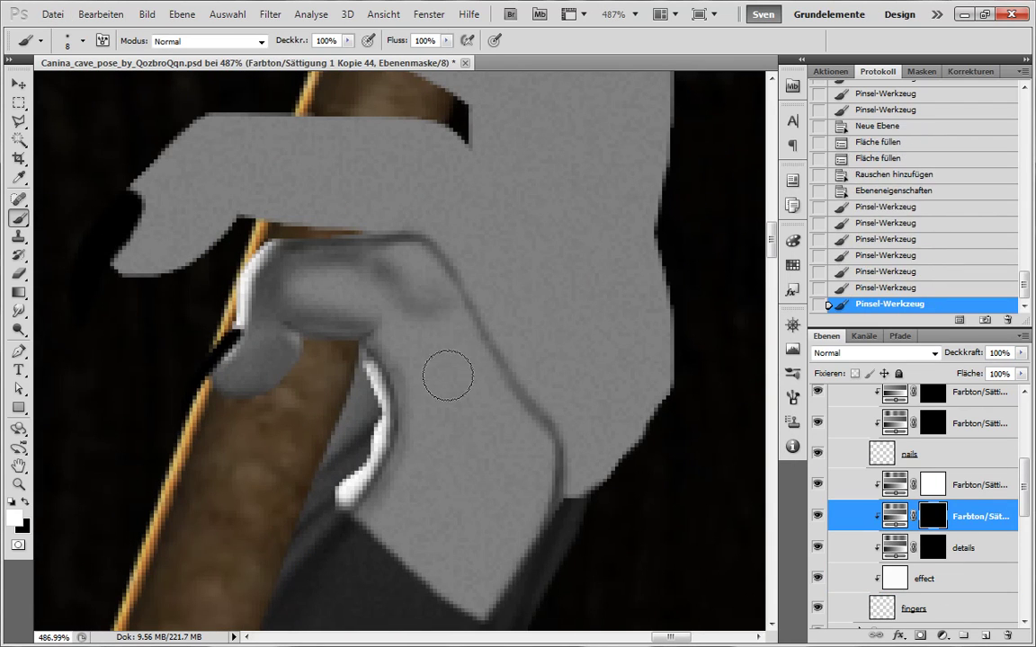
- Shade the finger's underside, the inner hand edge along the bright rim and the area behind the knuckle
mouse_move(359, 255)
left_mouse_down()
mouse_move(340, 291)
mouse_move(367, 315)
left_mouse_up()
left_click_drag(371, 347, 390, 387)
left_click_drag(378, 356, 393, 404)
left_click_drag(392, 396, 386, 450)
left_click_drag(391, 431, 369, 485)
left_click_drag(409, 298, 487, 352)
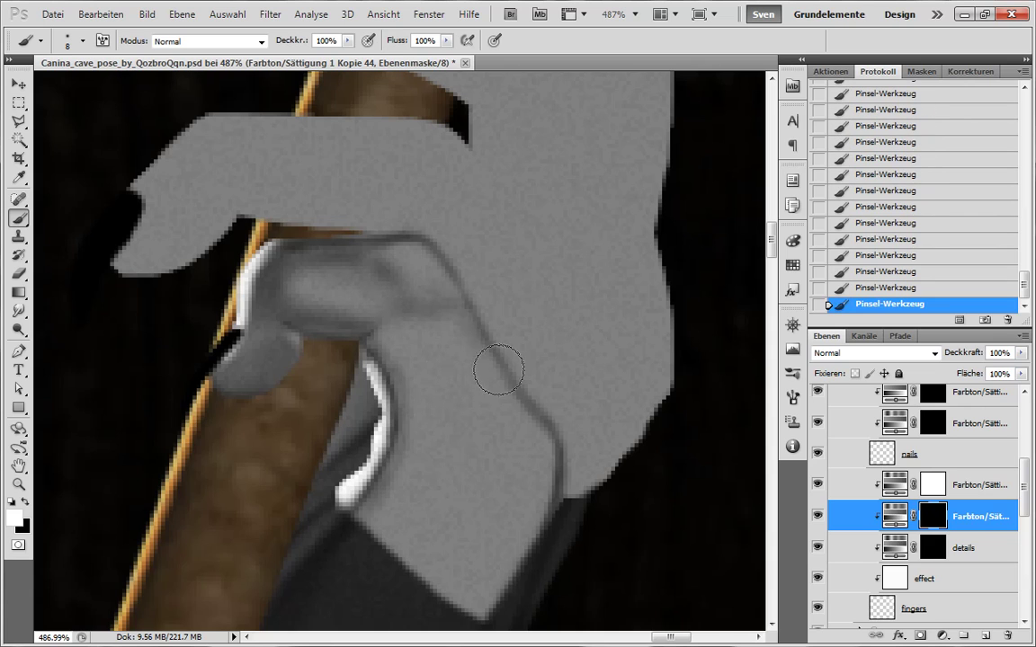
- Compare the hand with the details layer hidden and shown, and soften its guide lines in black on the details mask
left_click(819, 549)
left_click(818, 550)
left_click(867, 549)
key("x")
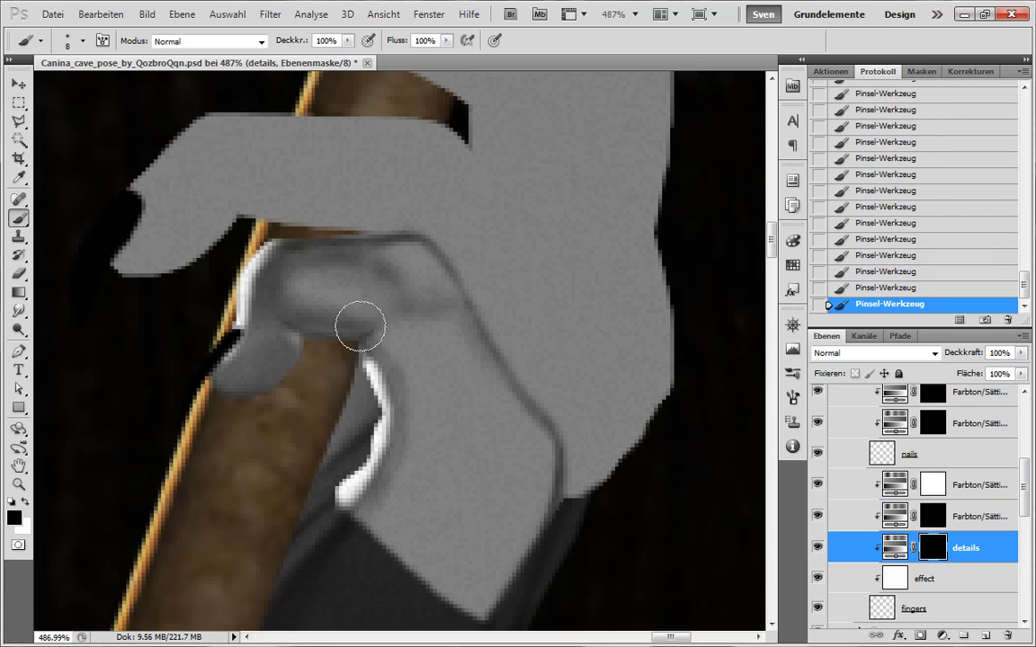
key("alt+bracketright")
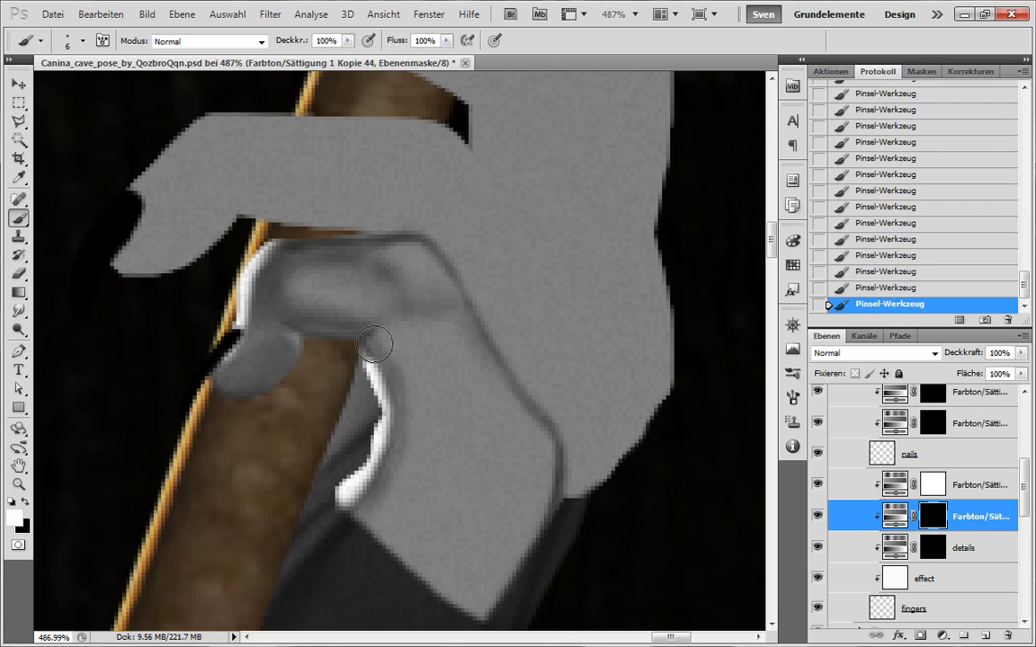
- Refine the shading beside the hand's bright inner rim with a 7 px brush on the Kopie 44 mask, alternating white and black
key("bracketright")
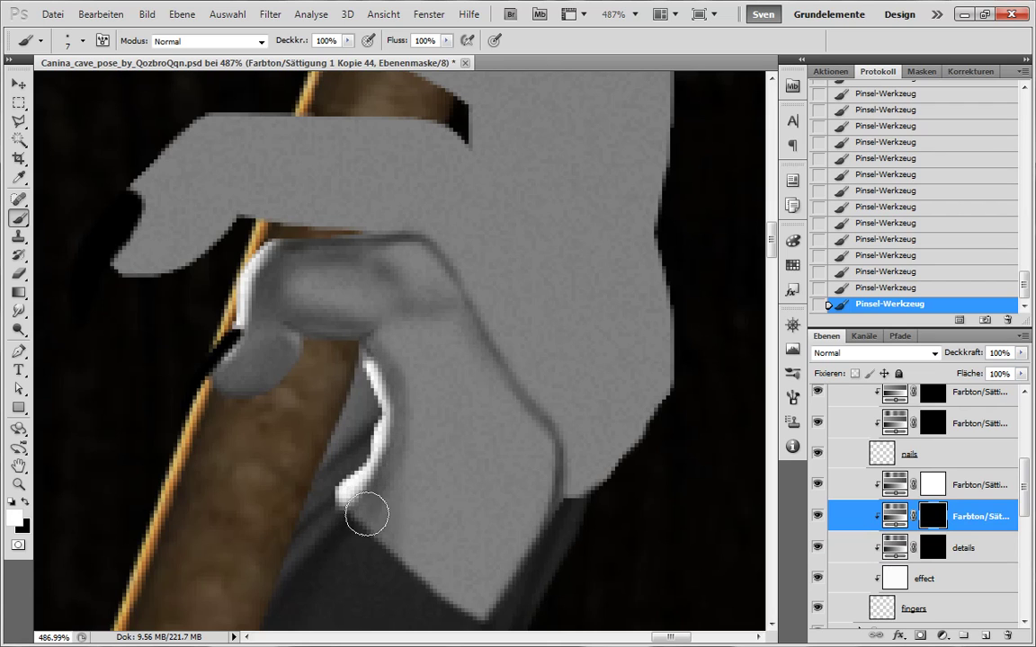
key("x")
left_click_drag(401, 446, 359, 395)
key("x")
key("x")
key("x")
key("x")
left_click_drag(471, 522, 451, 473)
- Touch up the arm shading beneath the hand and darken the palm's lower inner edge on the fingers' Kopie 44 mask
left_click_drag(1025, 506, 1025, 584)
left_click(933, 455)
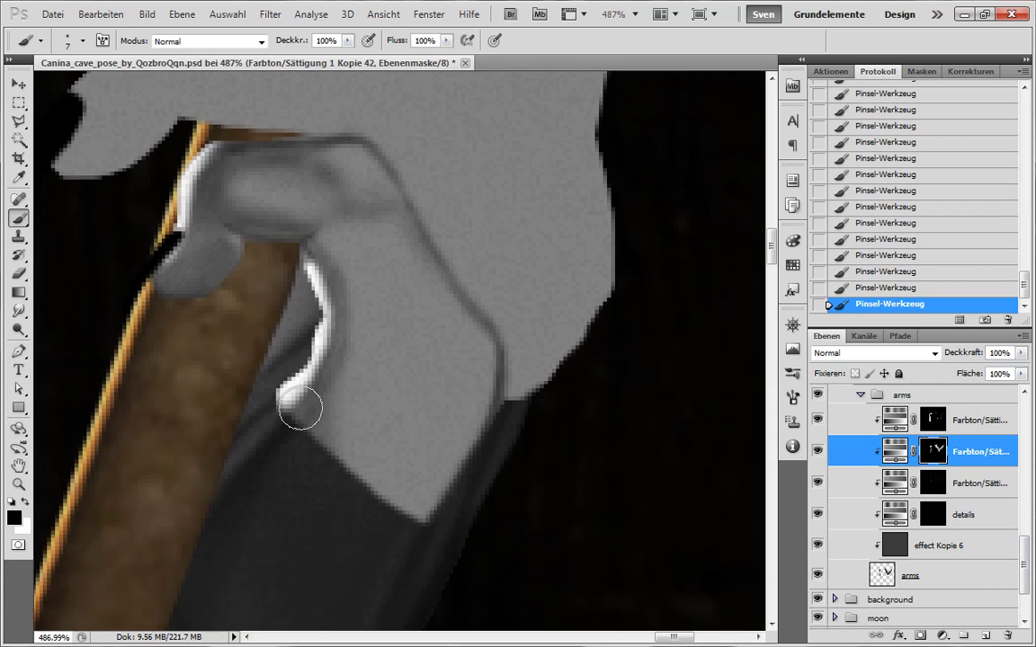
key("x")
left_click(936, 485)
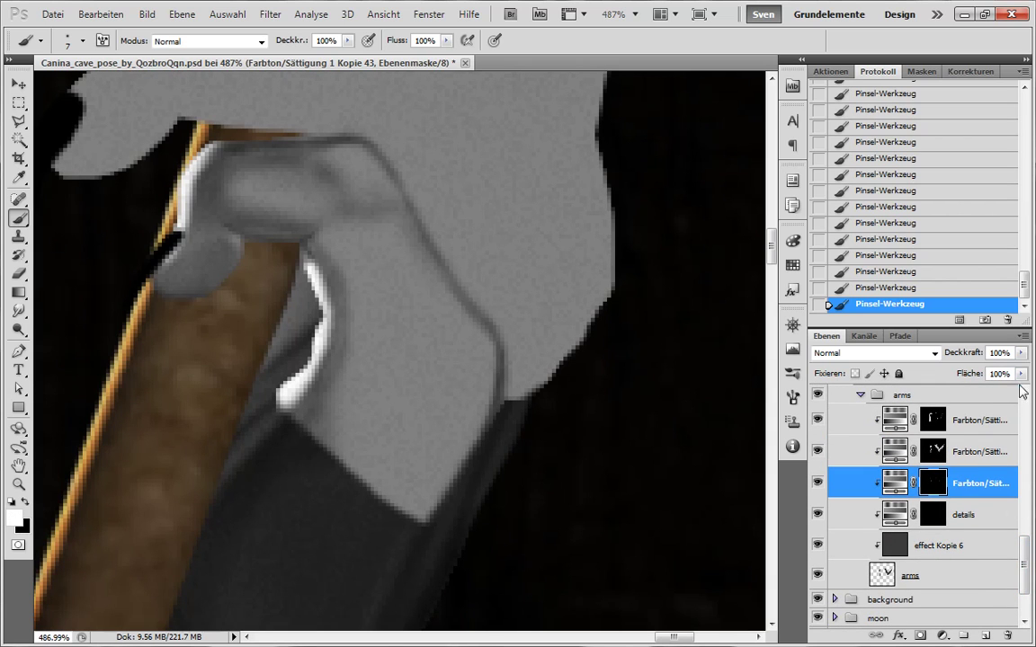
left_click_drag(1024, 565, 1024, 494)
left_click(935, 487)
left_click_drag(341, 462, 324, 393)
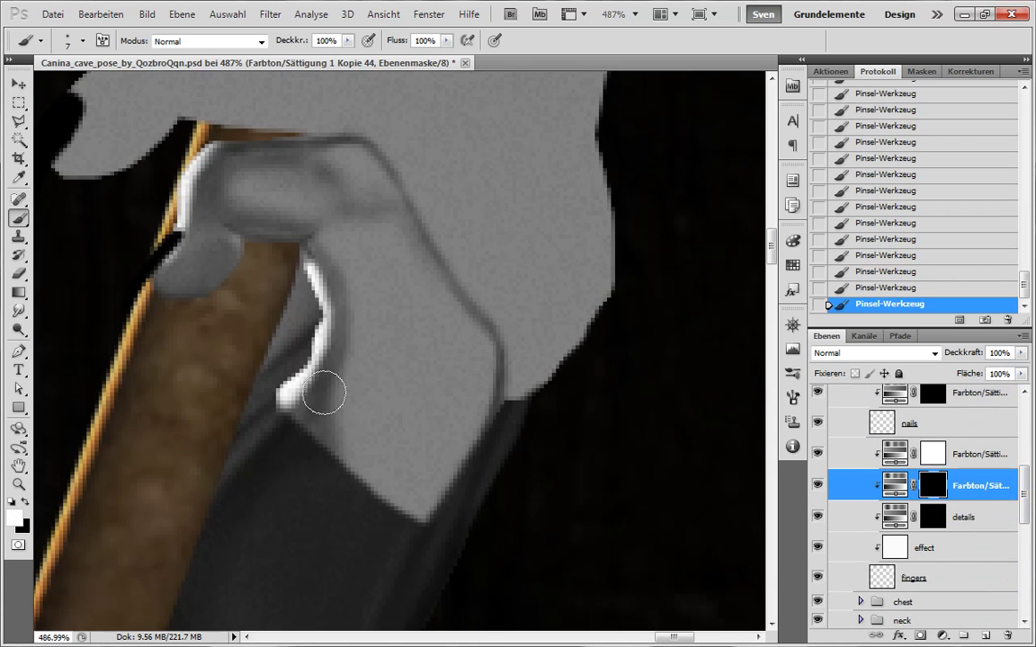
- Clean up the wrist's outer edge and paint a thin dark crease down the back of the hand on the Kopie 44 mask
key("x")
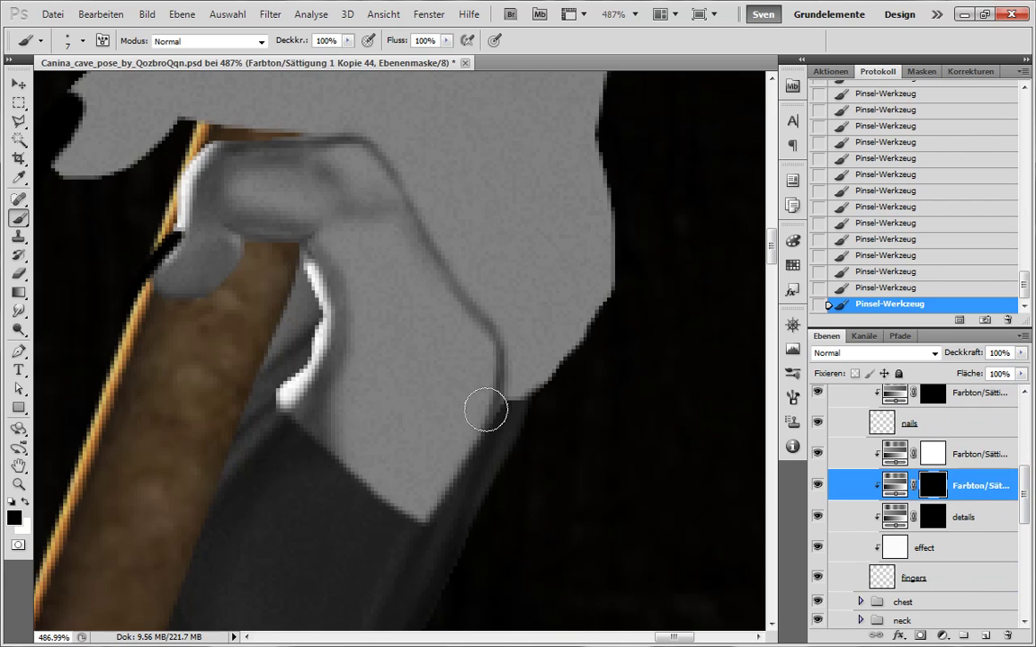
key("x")
key("alt+bracketleft")
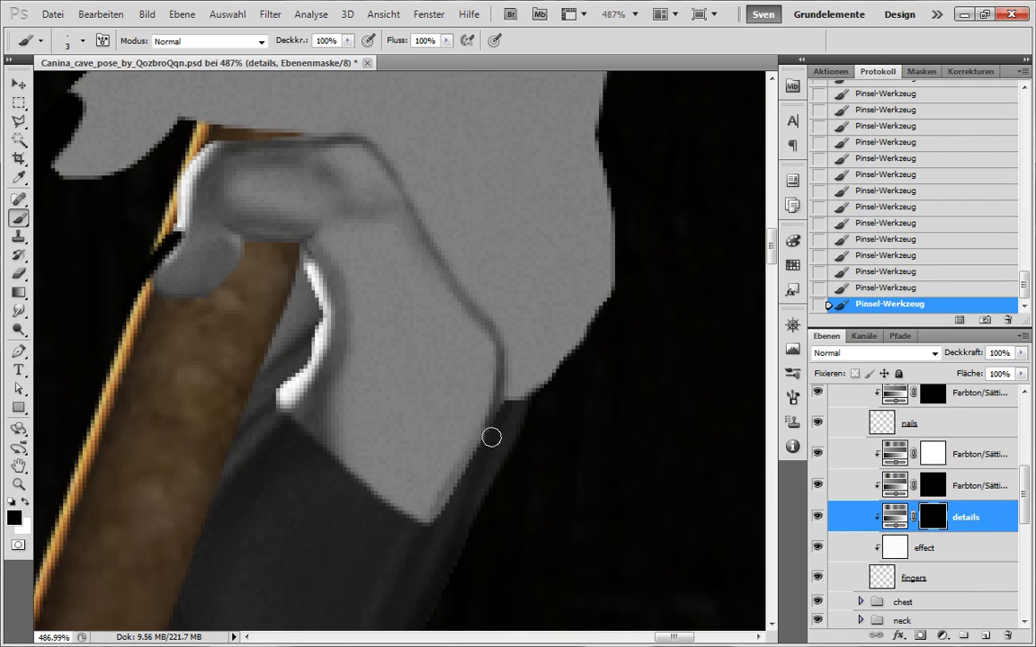
key("alt+bracketright")
key("x")
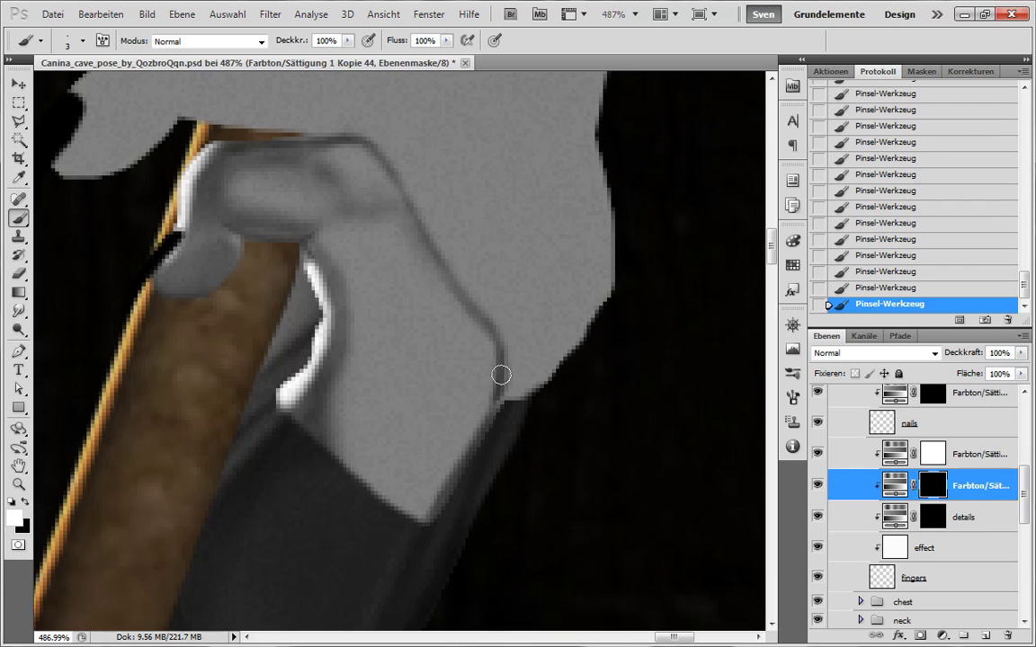
mouse_move(464, 357)
left_mouse_down()
mouse_move(453, 359)
mouse_move(496, 447)
left_mouse_up()
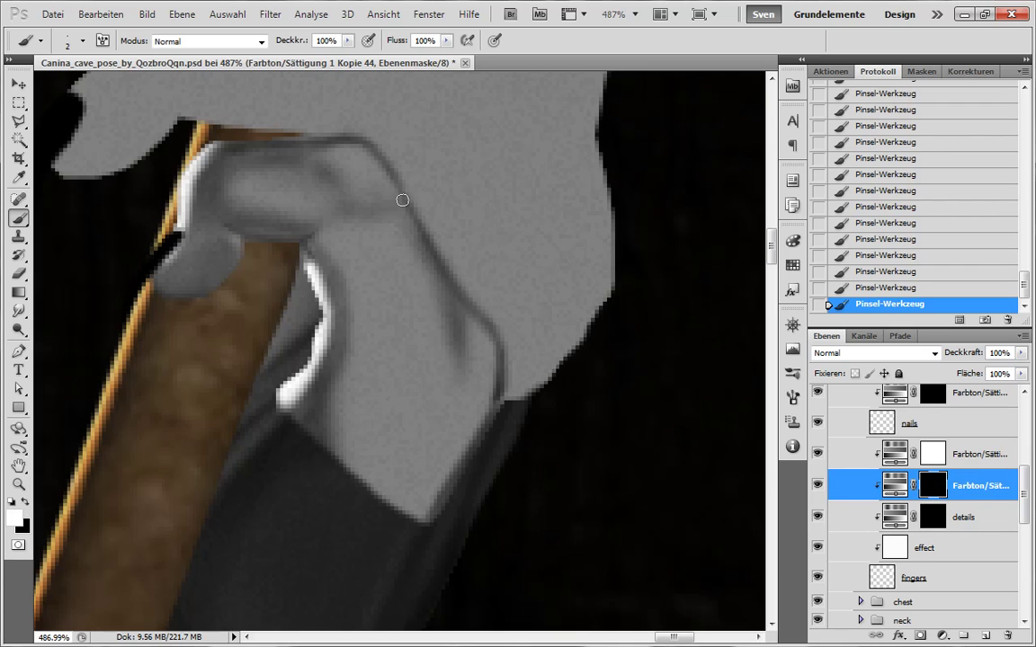
- Toggle the details layer for comparison and clear its entire mask to remove the painted guide lines
left_click(818, 517)
left_click(817, 517)
left_click(817, 518)
left_click(817, 518)
left_click(932, 517)
key("ctrl+a")
key("Delete")
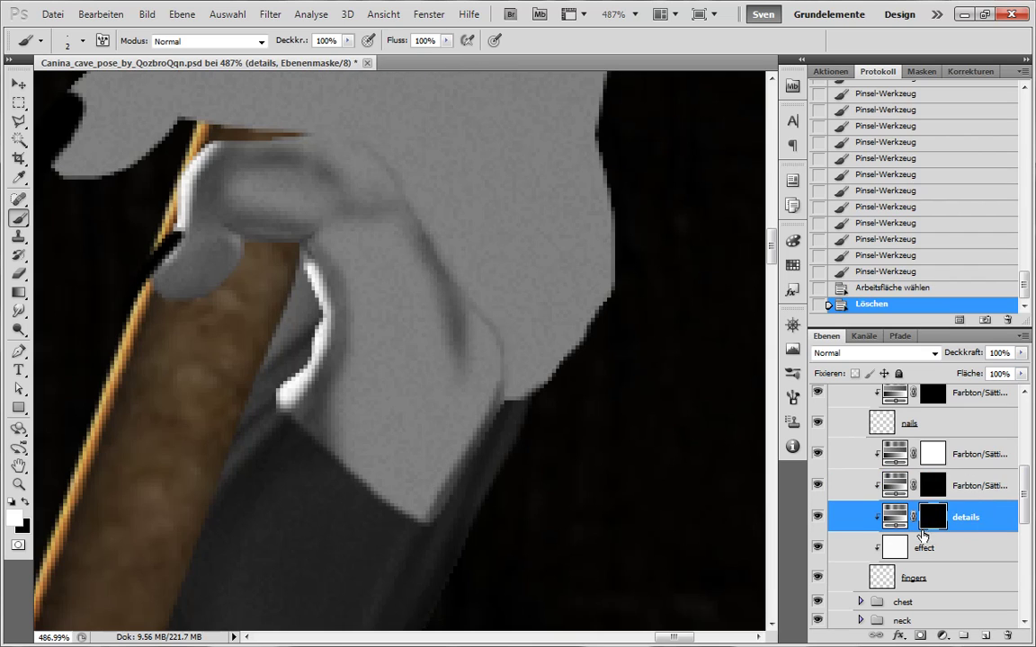
- Paint a thin dark outline around the wrist bump and up to the knuckle with a 2 px brush on the Kopie 44 mask
left_click(832, 484)
left_click_drag(460, 292, 475, 311)
left_click_drag(473, 308, 491, 329)
left_click_drag(490, 325, 504, 387)
left_click_drag(503, 369, 500, 396)
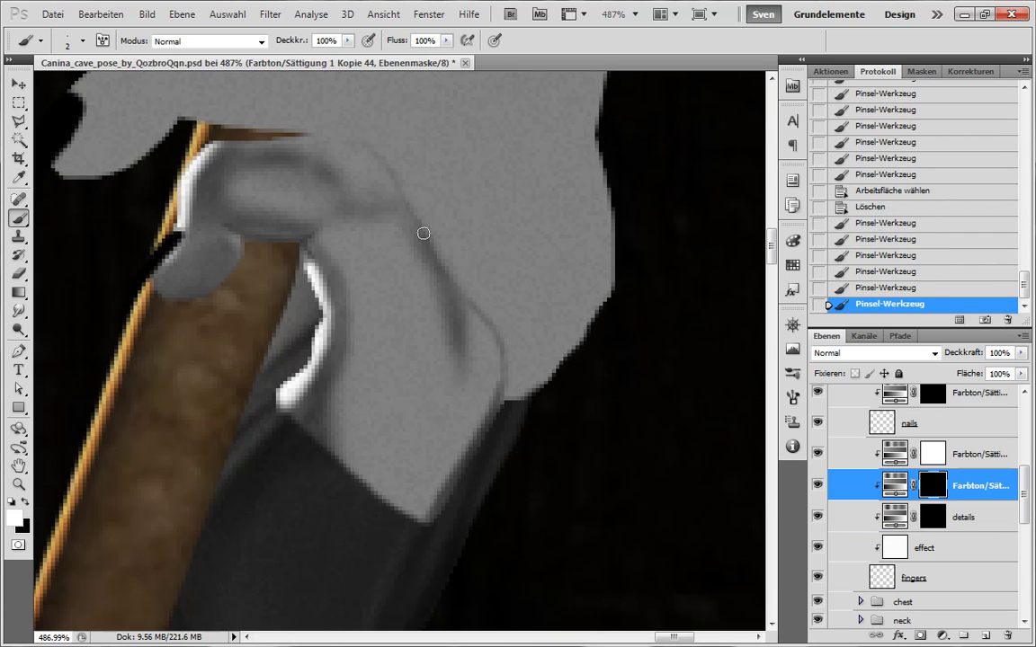
left_click_drag(423, 232, 439, 259)
mouse_move(410, 210)
left_mouse_down()
mouse_move(383, 216)
mouse_move(435, 245)
mouse_move(406, 207)
mouse_move(379, 107)
left_mouse_up()
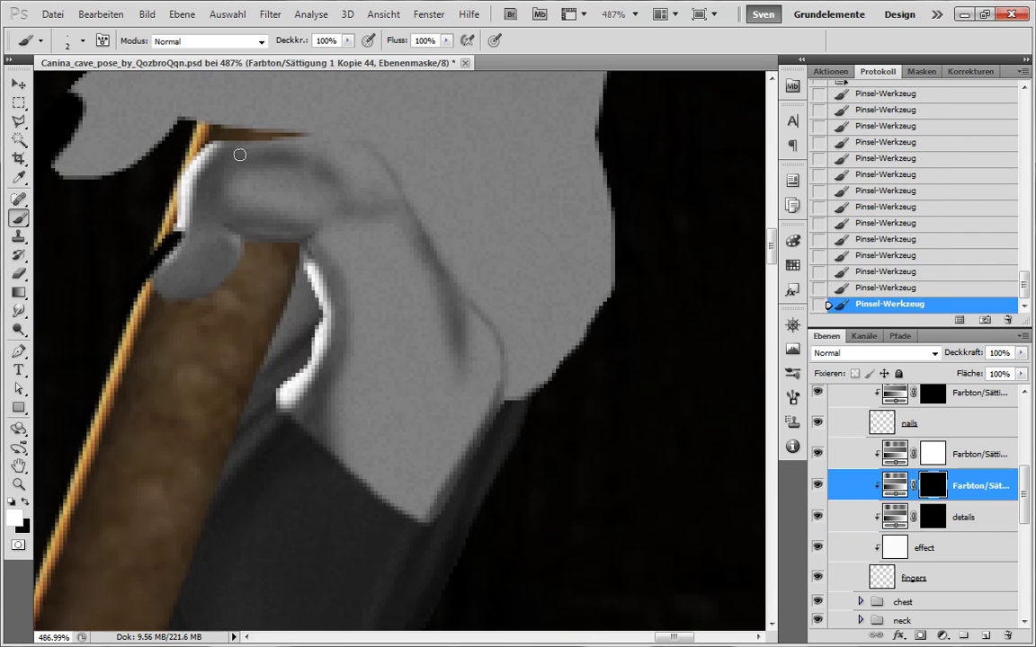
- Compare earlier brush-stroke states in the history and return to the latest state
left_click(933, 272)
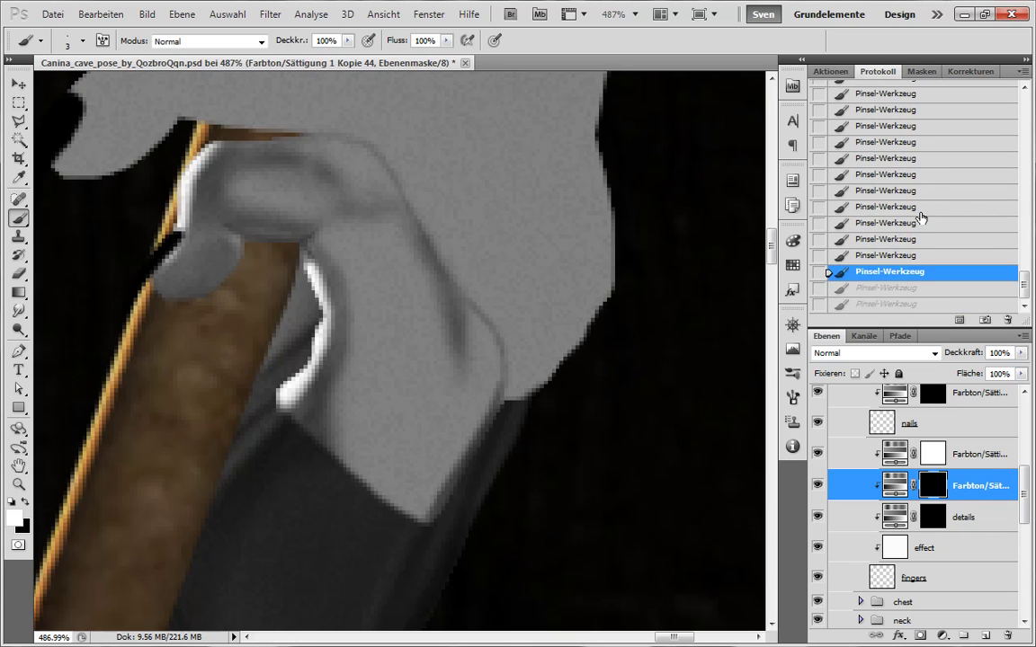
left_click(918, 190)
left_click(915, 175)
left_click(915, 190)
mouse_move(1025, 293)
left_mouse_down()
mouse_move(1030, 268)
mouse_move(1026, 293)
left_mouse_up()
left_click(910, 134)
left_click(908, 304)
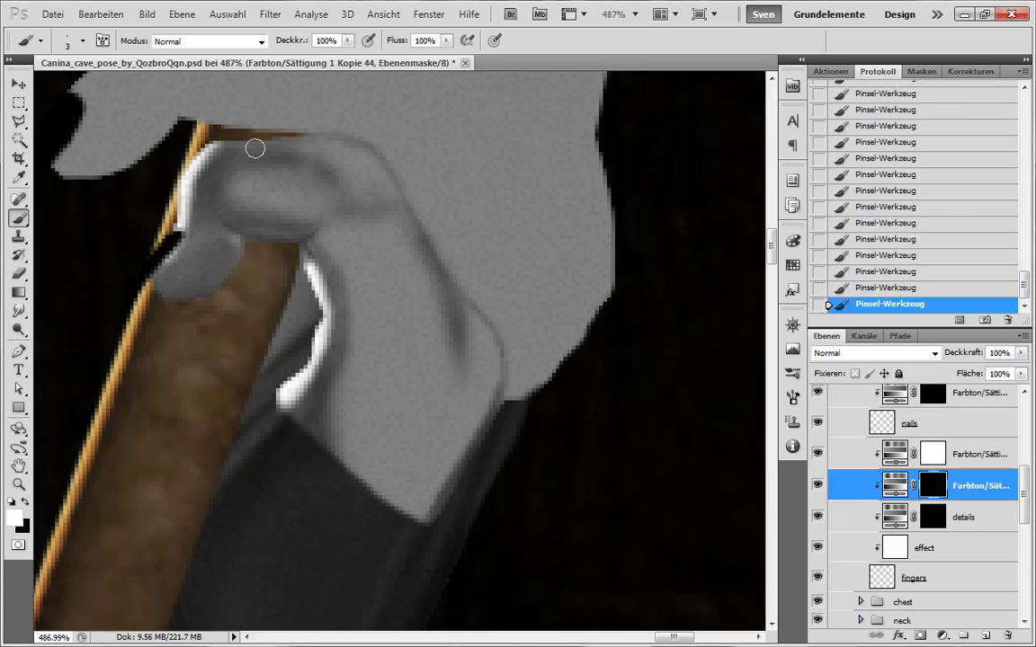
- Darken the finger's upper edge and knuckle contour with a 3 px brush, and broaden the shading with a 7 px brush
left_click_drag(299, 141, 329, 138)
left_click_drag(300, 139, 364, 147)
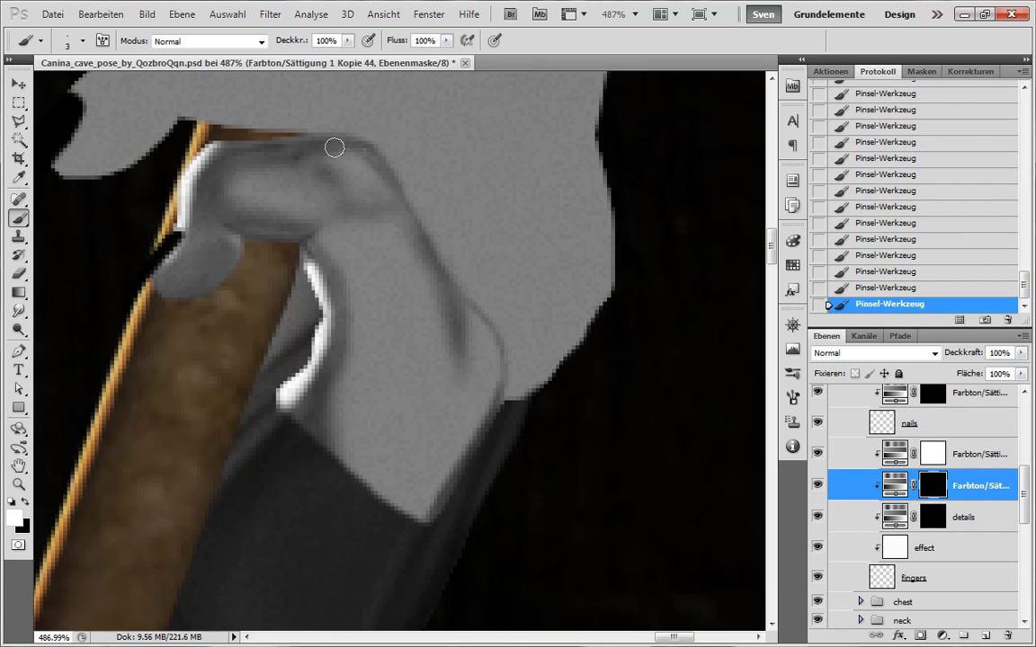
key("bracketright")
key("bracketright")
key("bracketright")
key("bracketright")
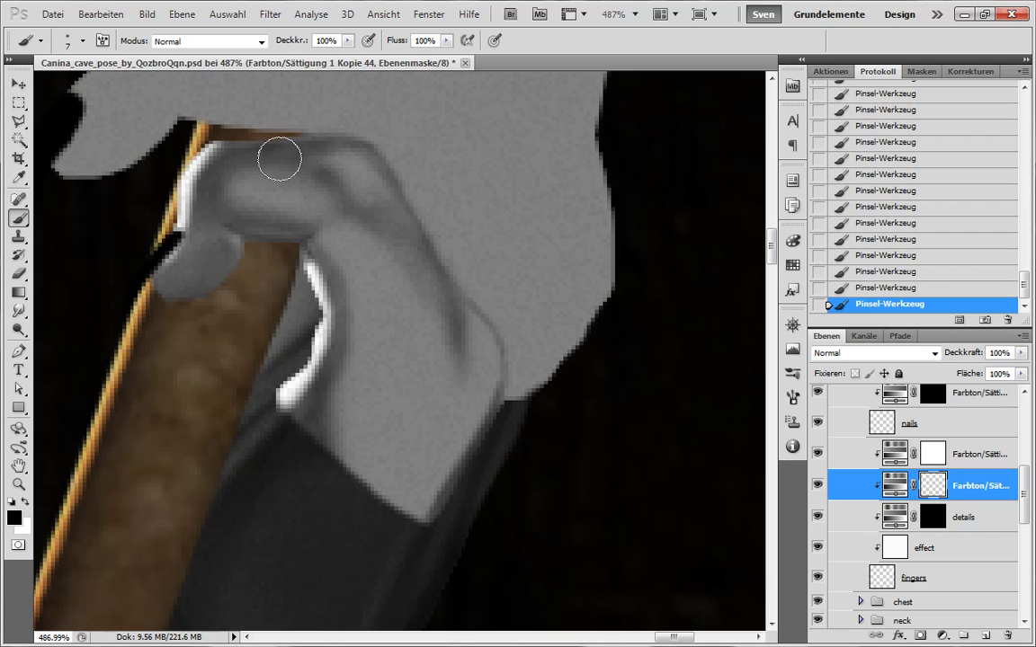
- Paint highlights on the knuckle and wrist bump in black with a 5 px brush on the Farbton/Sättigung 1 Kopie 40 mask
key("alt+bracketright")
key("x")
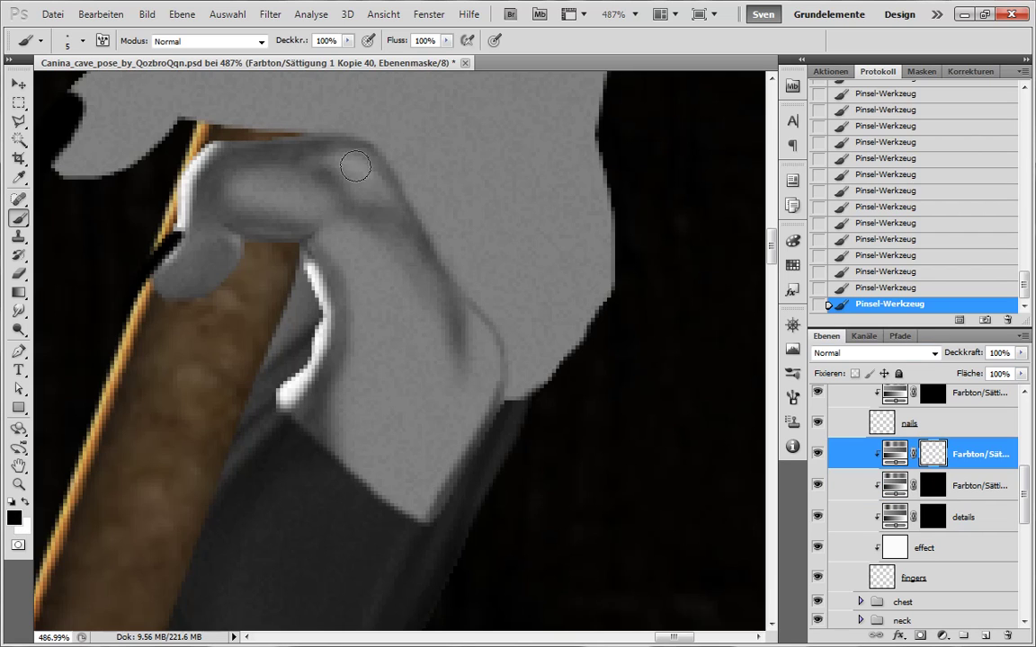
key("alt+bracketleft")
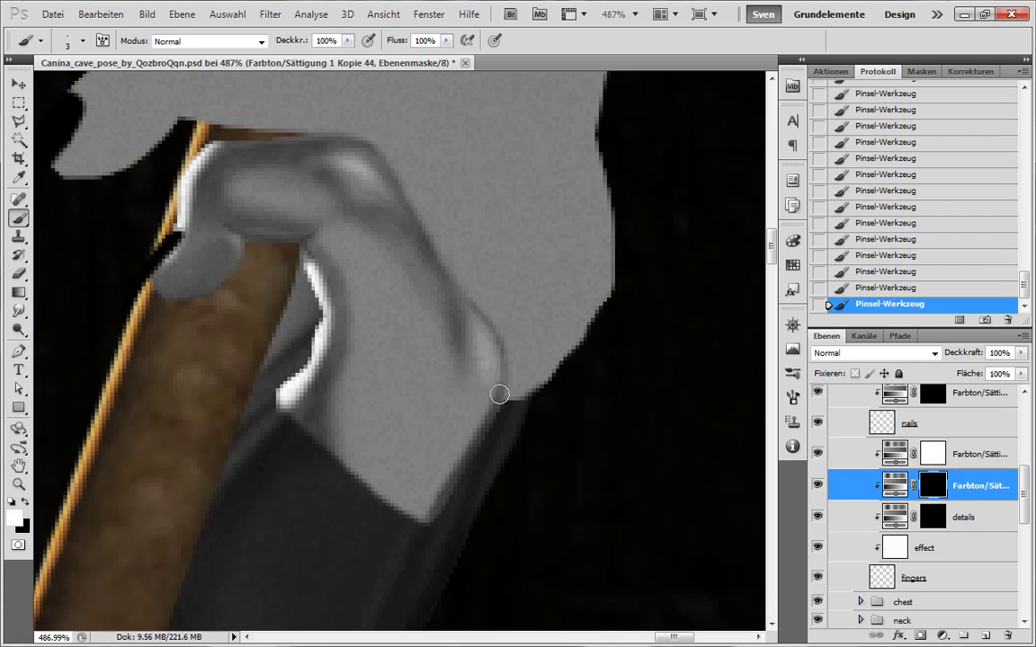
- Darken the wrist's outer edge and the area around the wrist bump with an 8 px brush on the Kopie 44 mask
key("x")
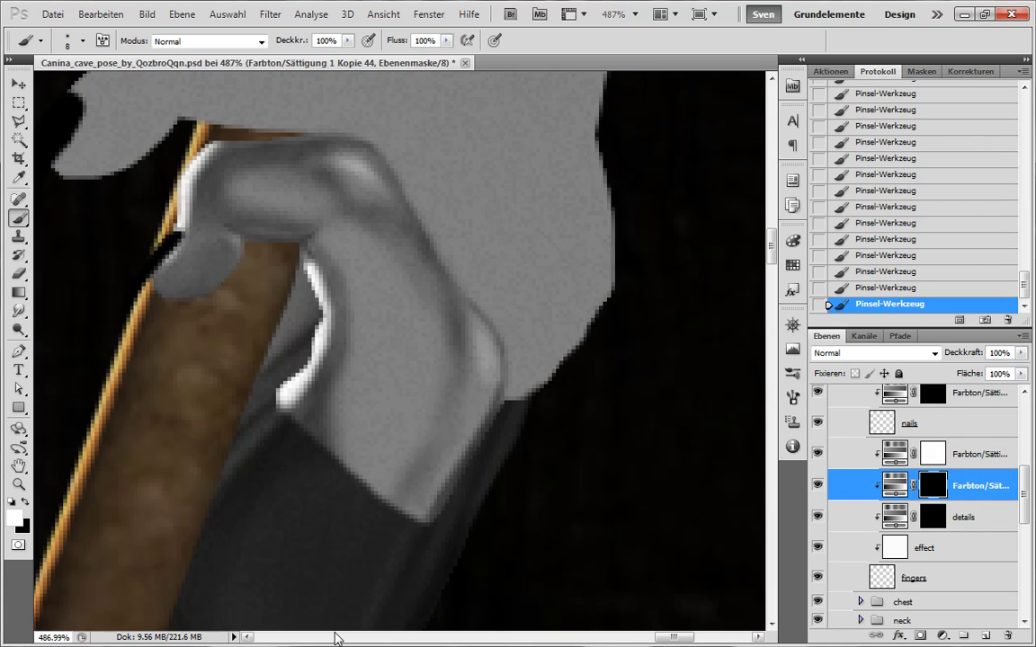
key("x")
mouse_move(457, 389)
left_mouse_down()
mouse_move(448, 418)
mouse_move(453, 356)
left_mouse_up()
key("x")
key("x")
key("x")
key("x")
mouse_move(438, 435)
left_mouse_down()
mouse_move(385, 490)
mouse_move(468, 398)
mouse_move(431, 499)
mouse_move(457, 394)
mouse_move(459, 469)
mouse_move(471, 469)
mouse_move(474, 432)
mouse_move(496, 402)
left_mouse_up()
key("x")
left_click_drag(500, 489, 518, 407)
key("x")
key("x")
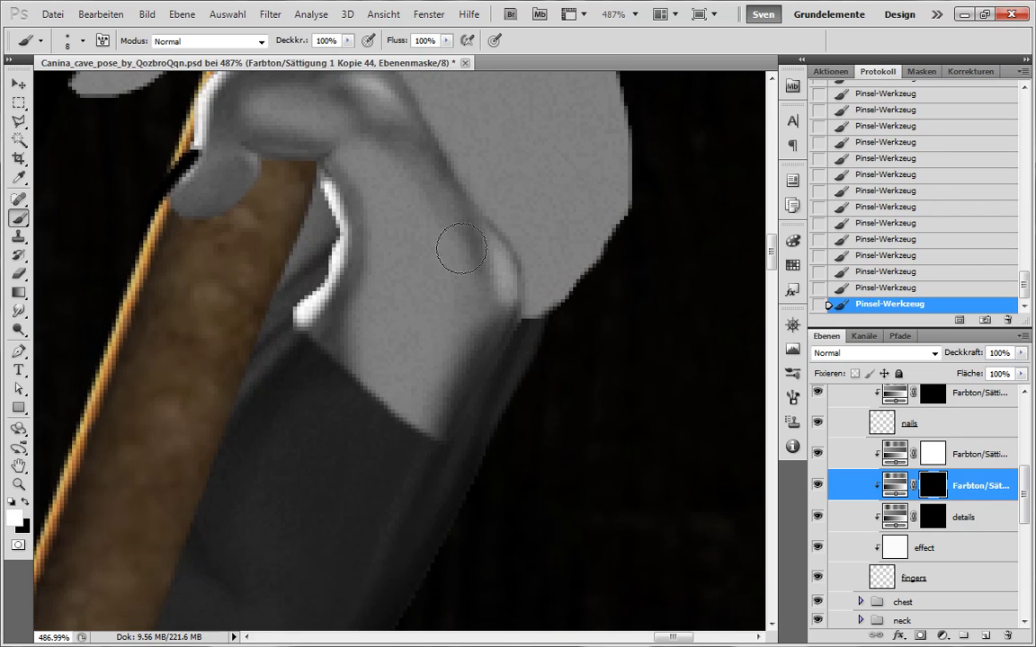
- Blend the hand's lower edge into the dark arm with soft shading strokes
left_click_drag(575, 300, 543, 371)
mouse_move(337, 399)
left_mouse_down()
mouse_move(394, 499)
mouse_move(391, 532)
mouse_move(418, 497)
mouse_move(402, 466)
left_mouse_up()
key("x")
left_click_drag(497, 452, 456, 483)
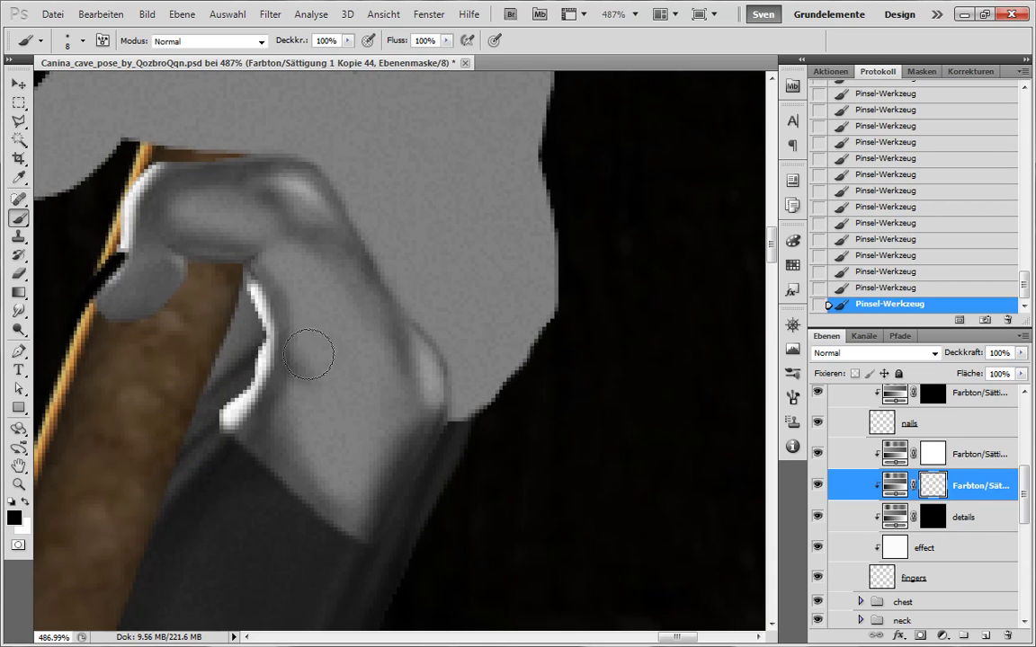
- Paint and soften shading on the palm beside the bright rim with a 6 px brush, and check the whole hand
key("bracketleft")
key("bracketleft")
key("x")
left_click_drag(323, 396, 358, 503)
key("x")
key("x")
left_click_drag(308, 363, 454, 510)
key("x")
key("x")
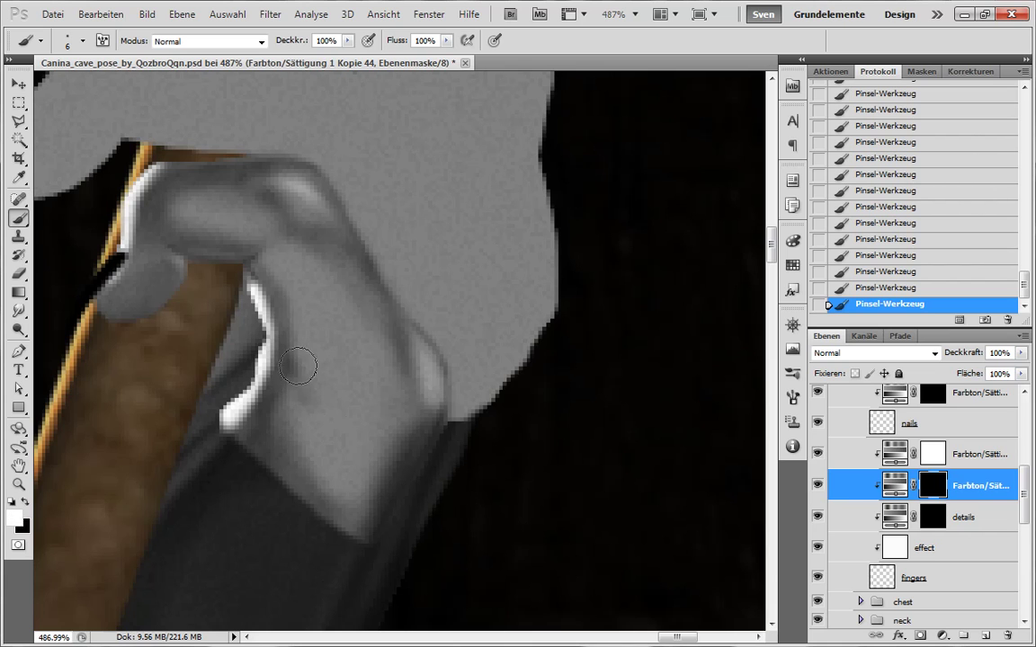
key("x")
scroll(405, 469, "down", 1)
key("x")
key("x")
scroll(508, 458, "down", 15)
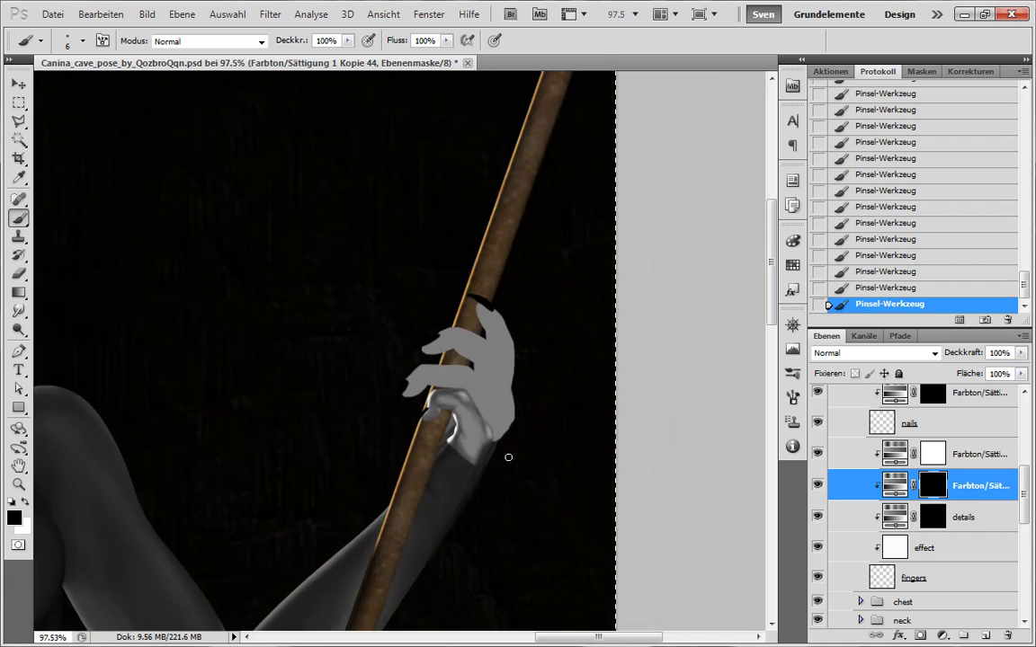
- Brighten the finger and the middle of the hand in black with a 20 px brush on the Kopie 40 mask
scroll(508, 458, "up", 6)
key("x")
left_click(932, 454)
key("x")
key("bracketright")
key("bracketright")
key("bracketright")
key("bracketright")
key("bracketright")
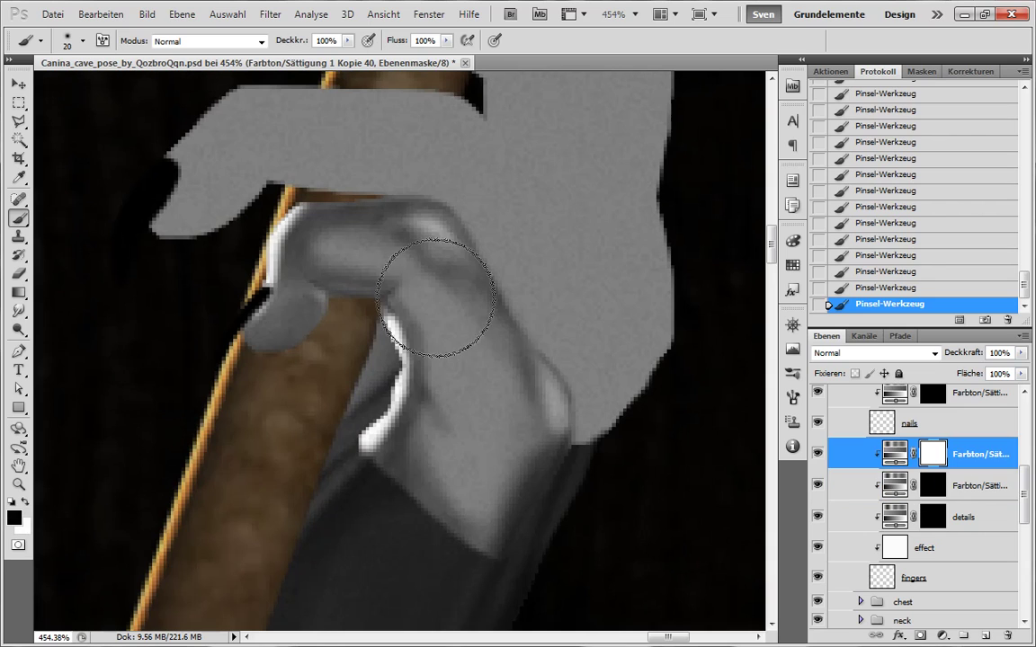
left_click_drag(338, 252, 431, 382)
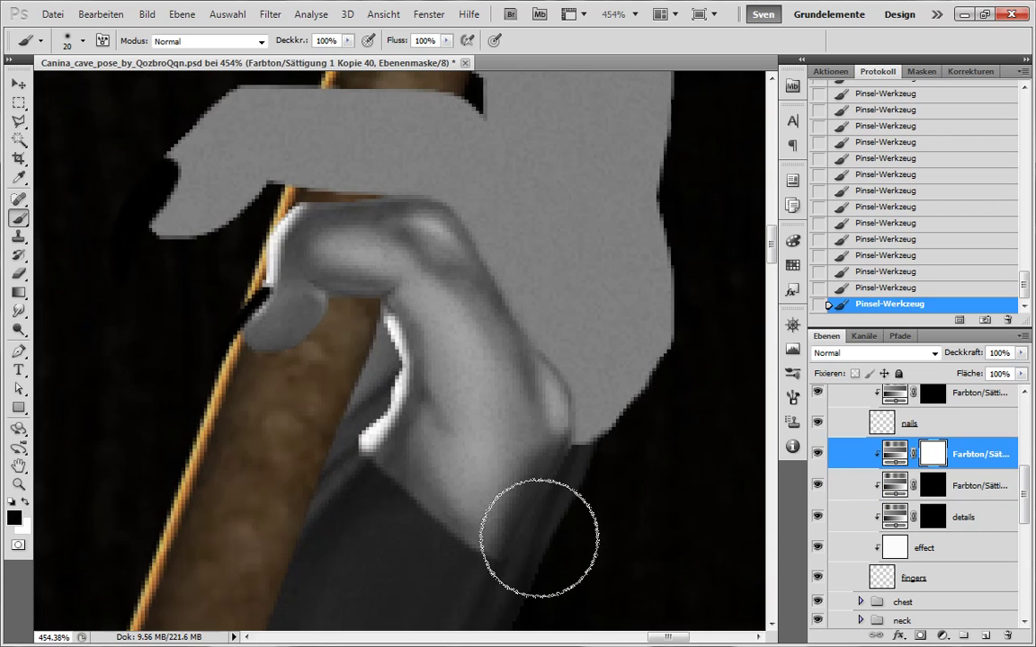
- Reduce the brush to 8 px, show the outline layer over the hand, and select the details layer's mask
key("bracketleft")
key("bracketleft")
key("bracketleft")
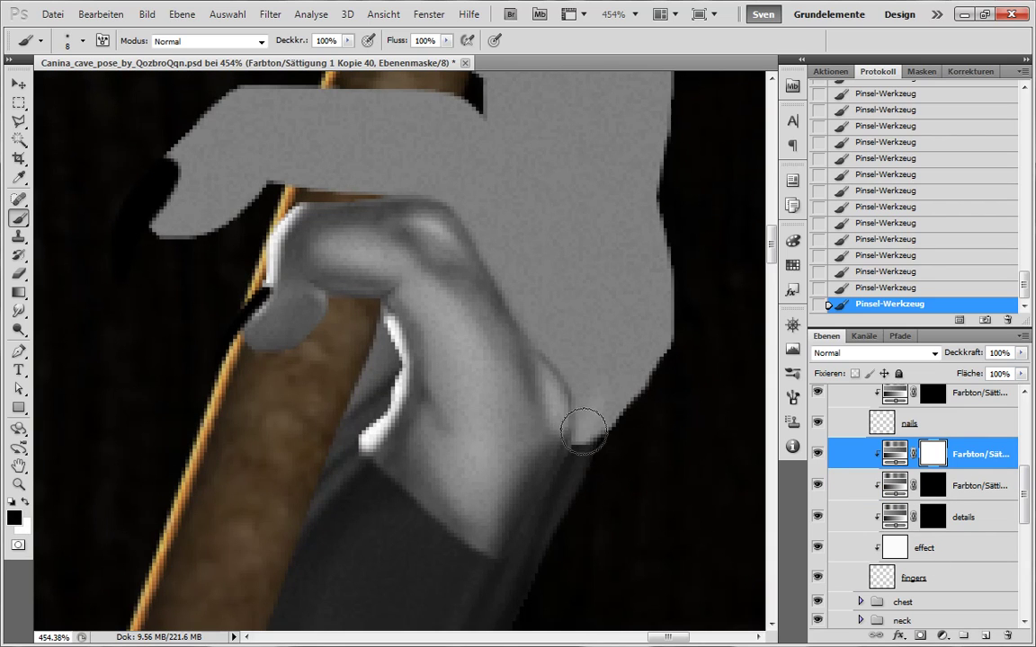
scroll(836, 488, "up", 6)
left_click(818, 540)
mouse_move(1024, 432)
left_mouse_down()
mouse_move(1024, 525)
mouse_move(1024, 504)
left_mouse_up()
left_click(965, 491)
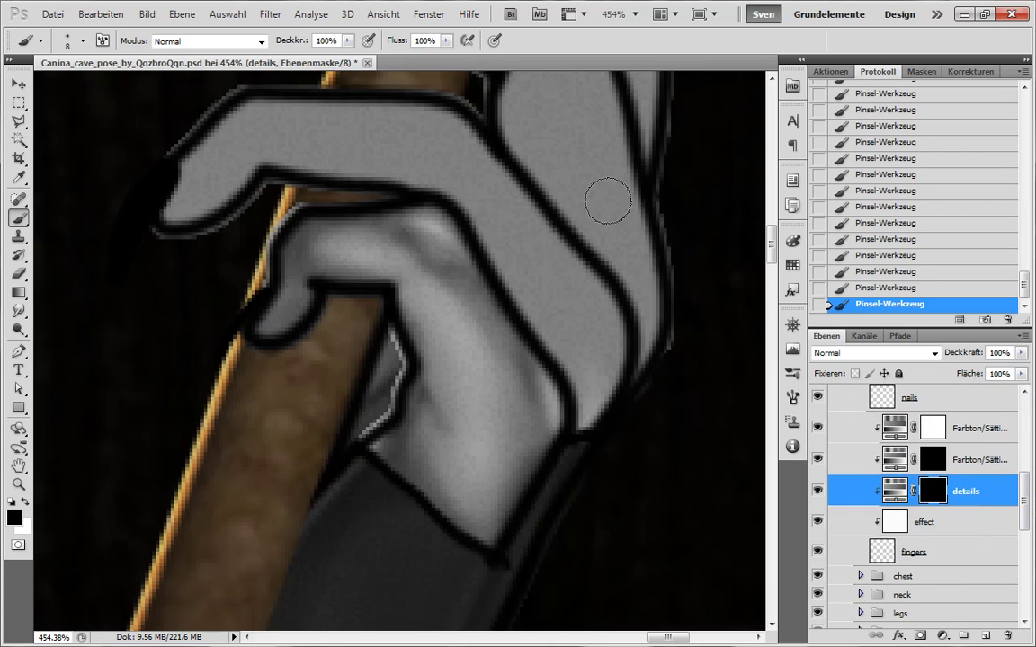
- Trace the outlines separating the lower fingers in white with a 1 px brush on the details mask
key("x")
key("bracketleft")
key("bracketleft")
key("bracketleft")
key("bracketleft")
key("bracketleft")
key("bracketleft")
key("bracketleft")
left_click_drag(603, 207, 632, 305)
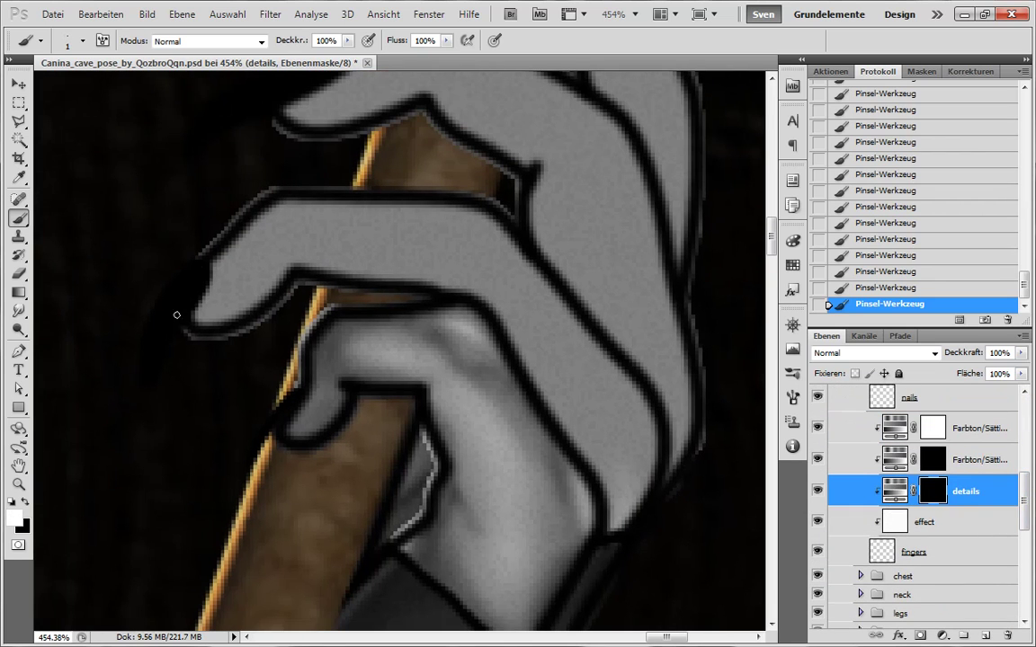
- Trace the upper fingers' outlines on the details mask and hide the outline layer
scroll(283, 257, "up", 3)
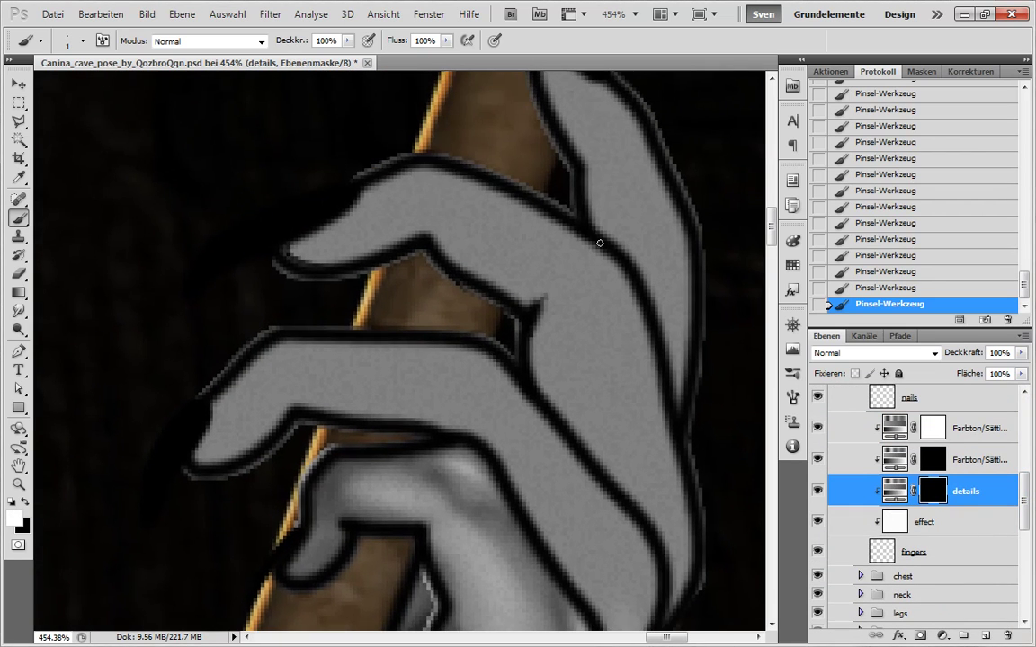
scroll(557, 203, "up", 2)
scroll(500, 151, "right", 1)
scroll(542, 319, "down", 2)
scroll(542, 319, "right", 1)
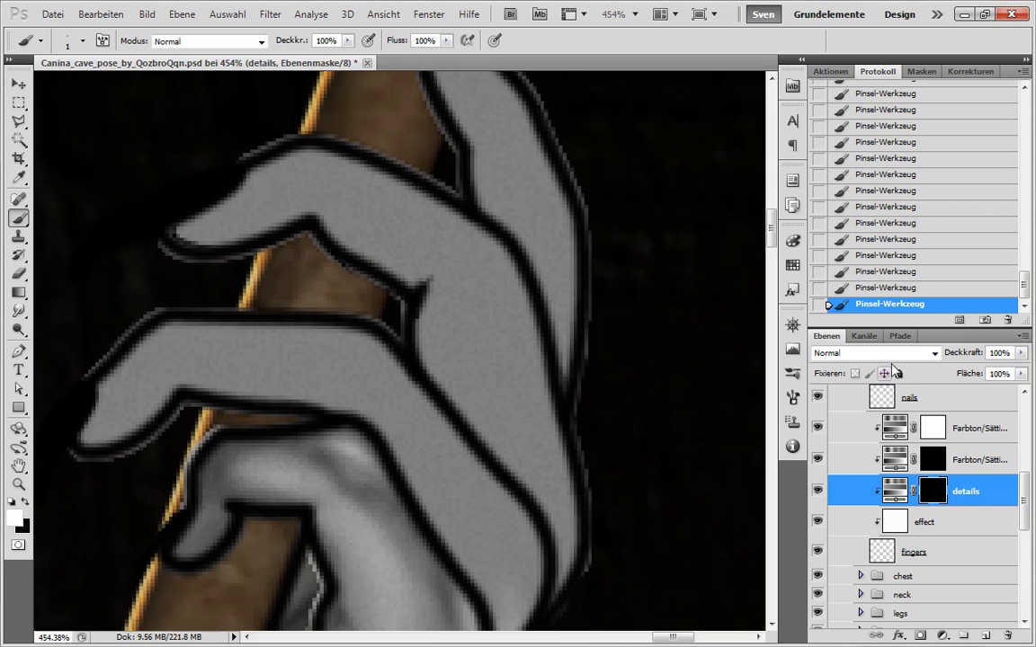
left_click_drag(1023, 494, 1022, 388)
left_click(817, 541)
scroll(571, 343, "down", 2)
scroll(572, 343, "right", 1)
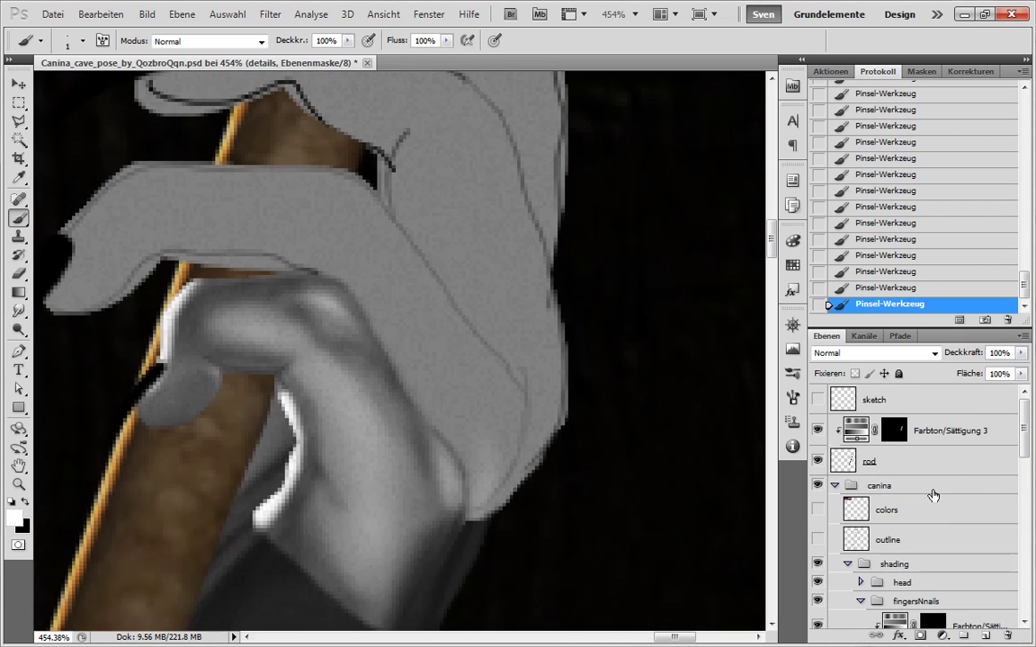
- Shade along the traced line at the middle finger's base with a 5 px brush on the Kopie 44 mask
left_click(1024, 504)
left_click(934, 510)
left_click_drag(481, 517, 497, 478)
left_click_drag(485, 516, 522, 394)
key("x")
key("x")
mouse_move(487, 508)
left_mouse_down()
mouse_move(520, 397)
mouse_move(510, 443)
left_mouse_up()
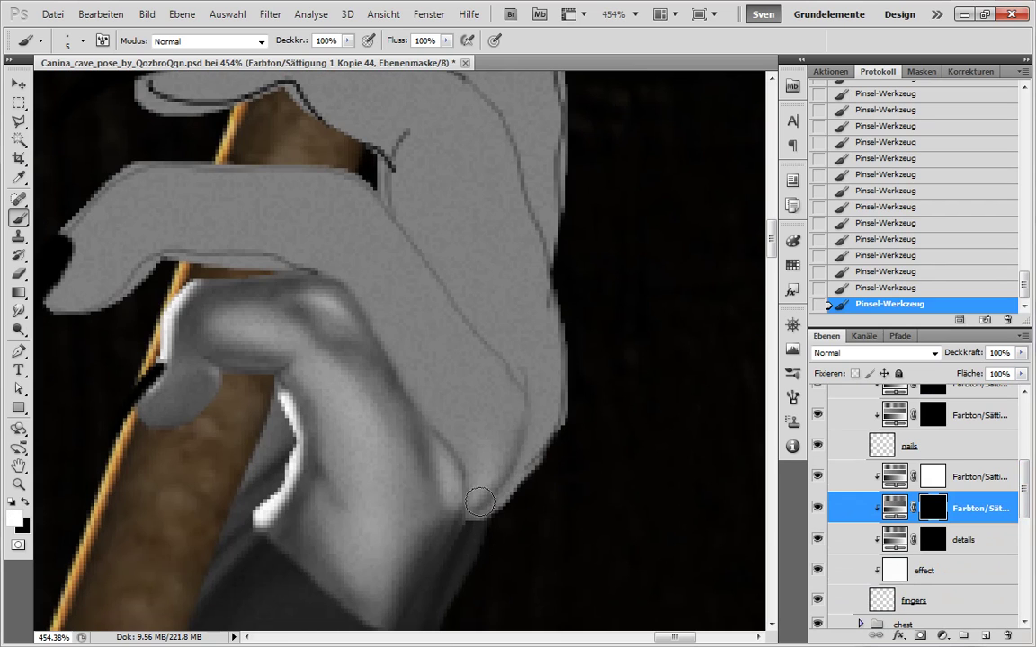
key("x")
left_click_drag(480, 490, 467, 543)
key("x")
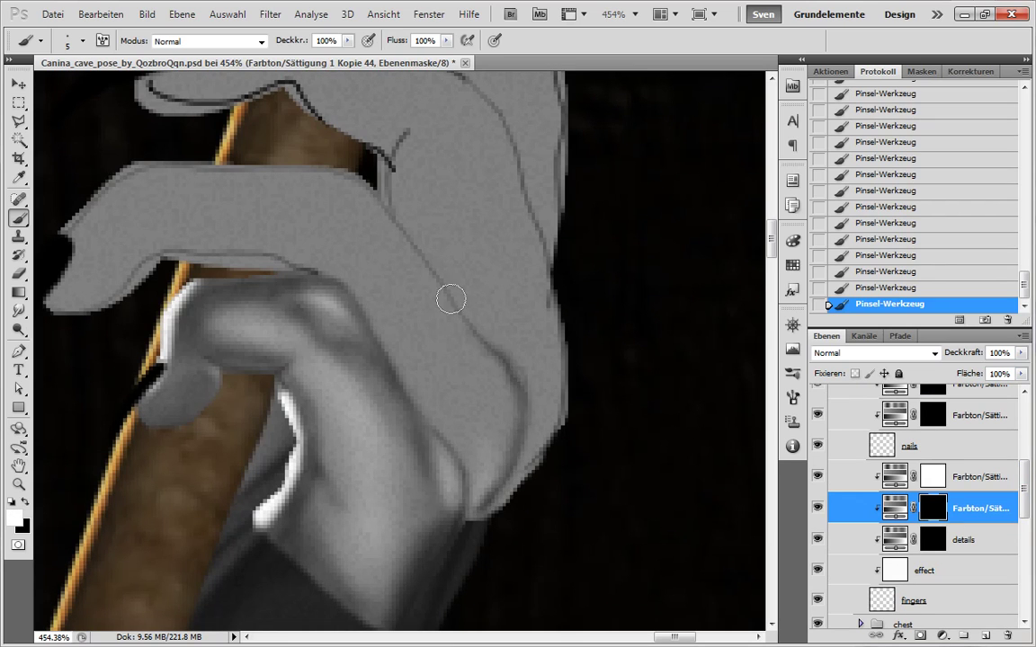
- Soften the traced knuckle line in black on the details mask and refine its shading with a 1 px white brush on the Kopie 44 mask
key("alt+comma")
key("x")
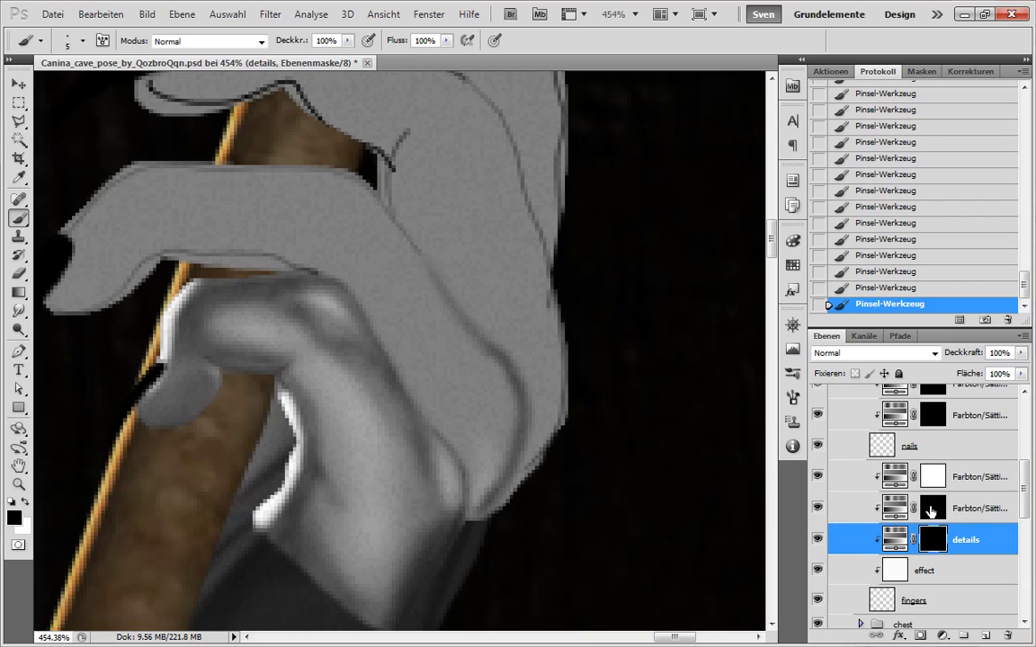
left_click(924, 506)
key("x")
key("bracketleft")
key("bracketleft")
key("bracketleft")
key("bracketleft")
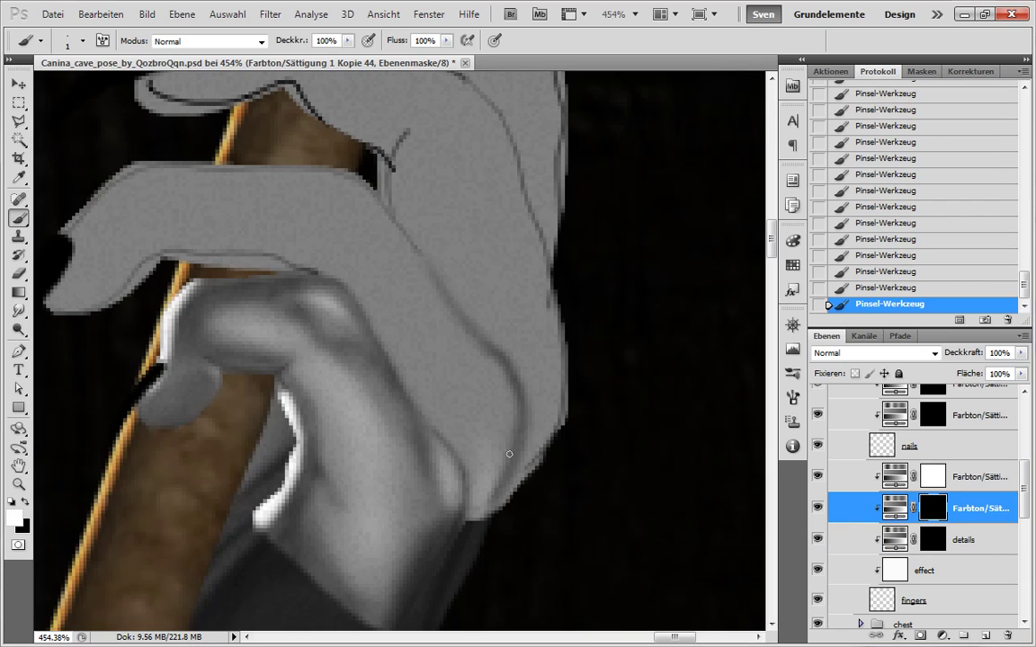
- Brighten the middle finger's upper tip edge and inner bend in black with a 6 px brush on the Kopie 40 mask
left_click(935, 481)
key("bracketright")
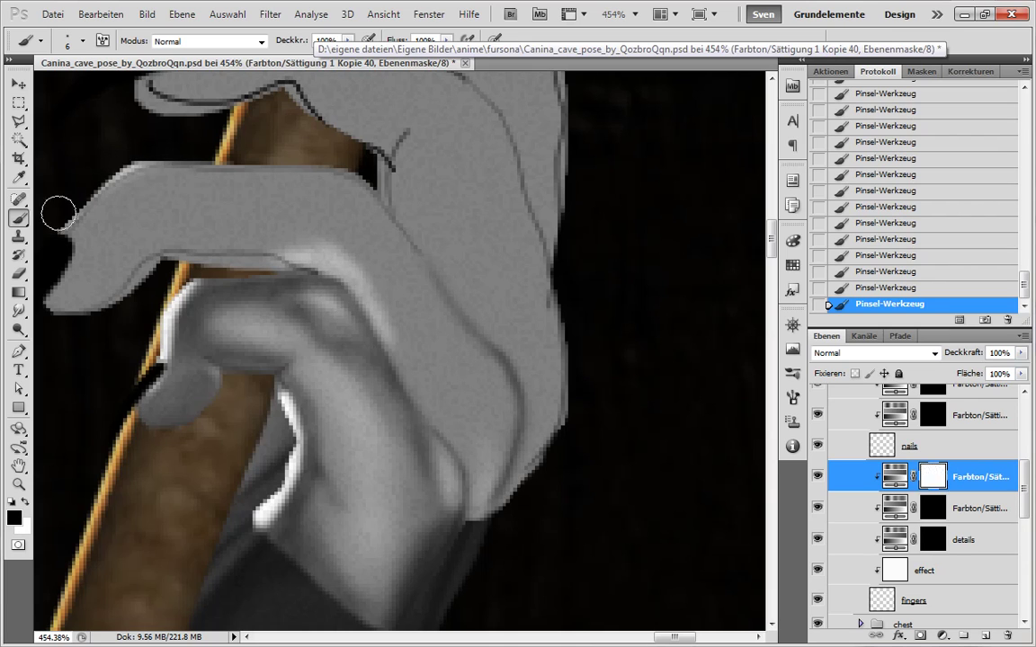
left_click_drag(58, 213, 135, 155)
left_click_drag(169, 178, 268, 137)
- Paint out the traced lines around the fingers' outer edges in black with a 6 px brush on the details mask
left_click(931, 537)
left_click_drag(204, 270, 250, 230)
left_click_drag(191, 205, 445, 139)
left_click_drag(283, 215, 378, 216)
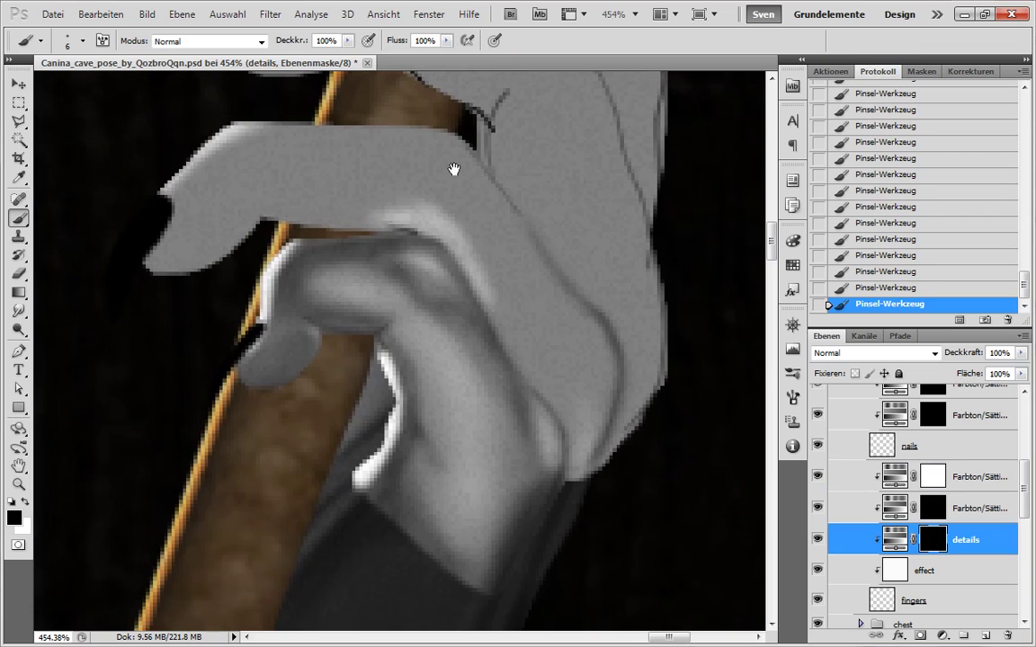
left_click_drag(454, 169, 356, 349)
mouse_move(208, 165)
left_mouse_down()
mouse_move(134, 250)
mouse_move(353, 162)
mouse_move(446, 211)
left_mouse_up()
left_click_drag(466, 136, 453, 250)
left_click_drag(392, 160, 453, 305)
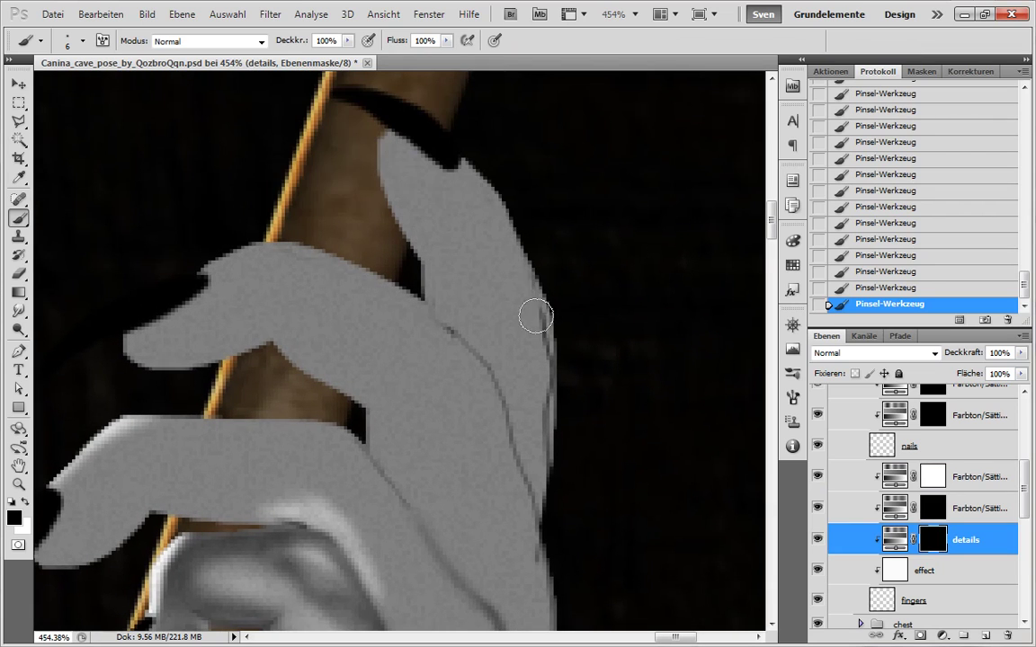
left_click_drag(444, 383, 467, 271)
- Brighten the lower edge of the middle finger's tip on the Kopie 40 mask
key("alt+bracketright")
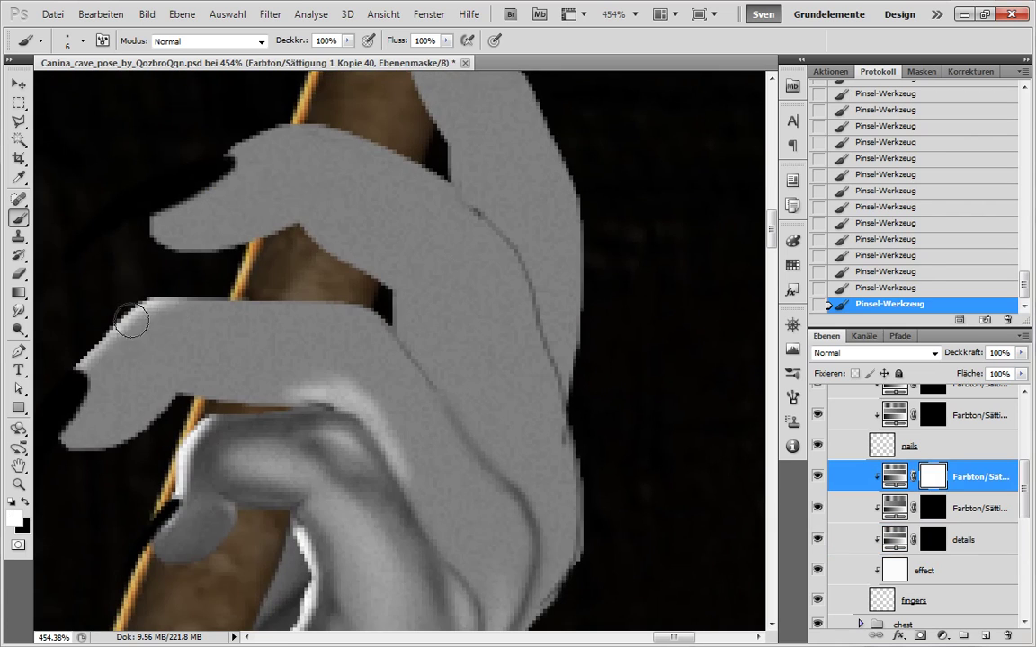
mouse_move(131, 450)
left_mouse_down()
mouse_move(225, 332)
mouse_move(251, 316)
left_mouse_up()
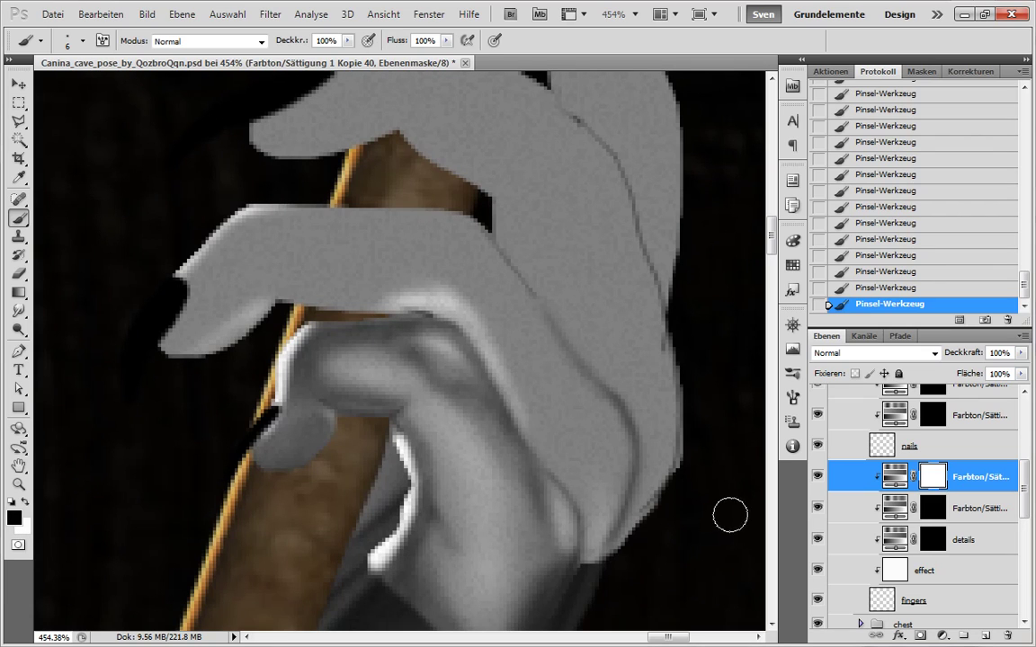
key("x")
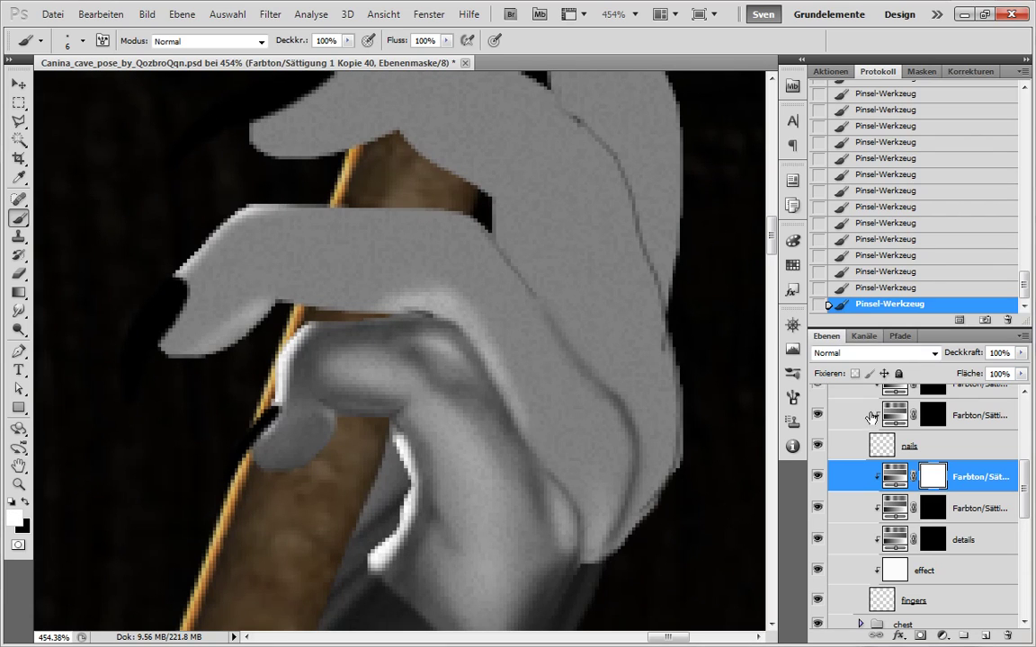
- Shade the middle finger's tip and upper side in white with a 7 px brush on the Kopie 44 mask
left_click(949, 504)
key("bracketright")
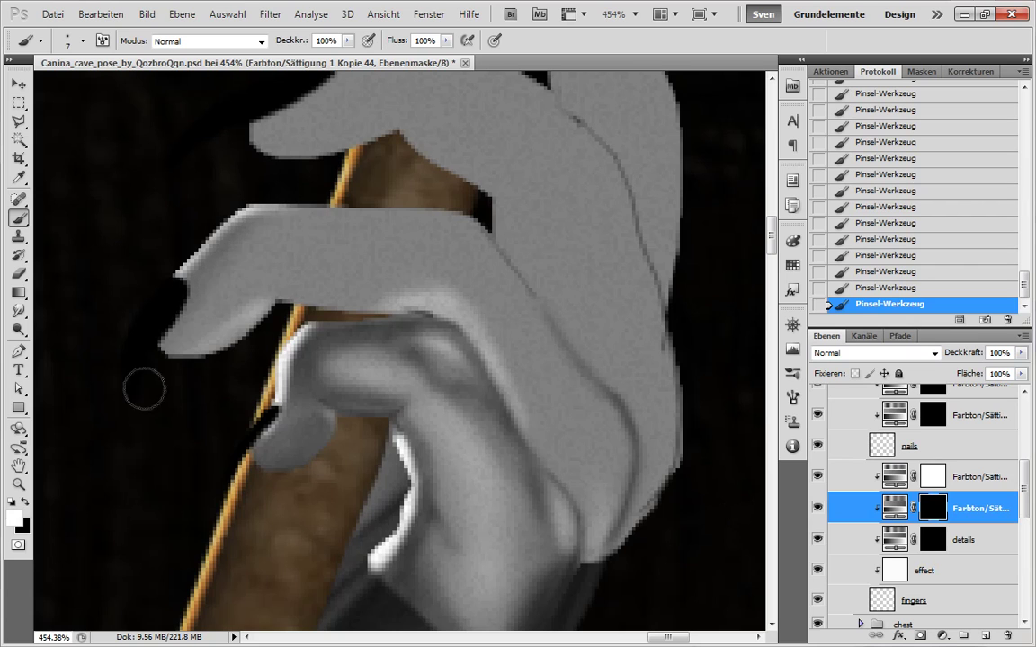
left_click_drag(194, 350, 263, 270)
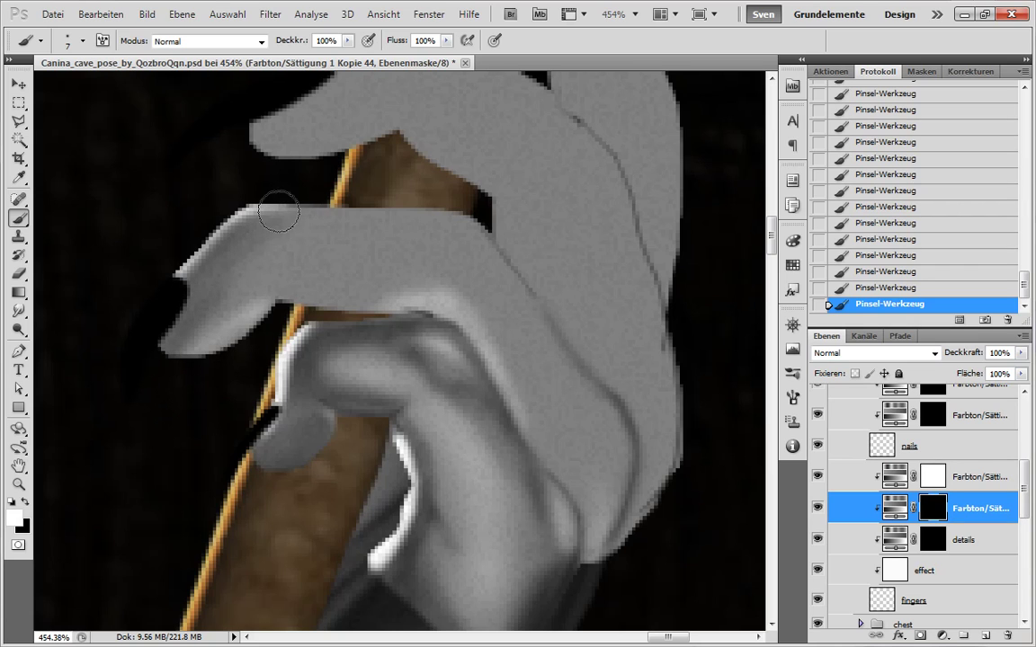
left_click_drag(395, 219, 458, 214)
left_click_drag(334, 222, 315, 229)
key("x")
key("x")
left_click_drag(455, 221, 379, 224)
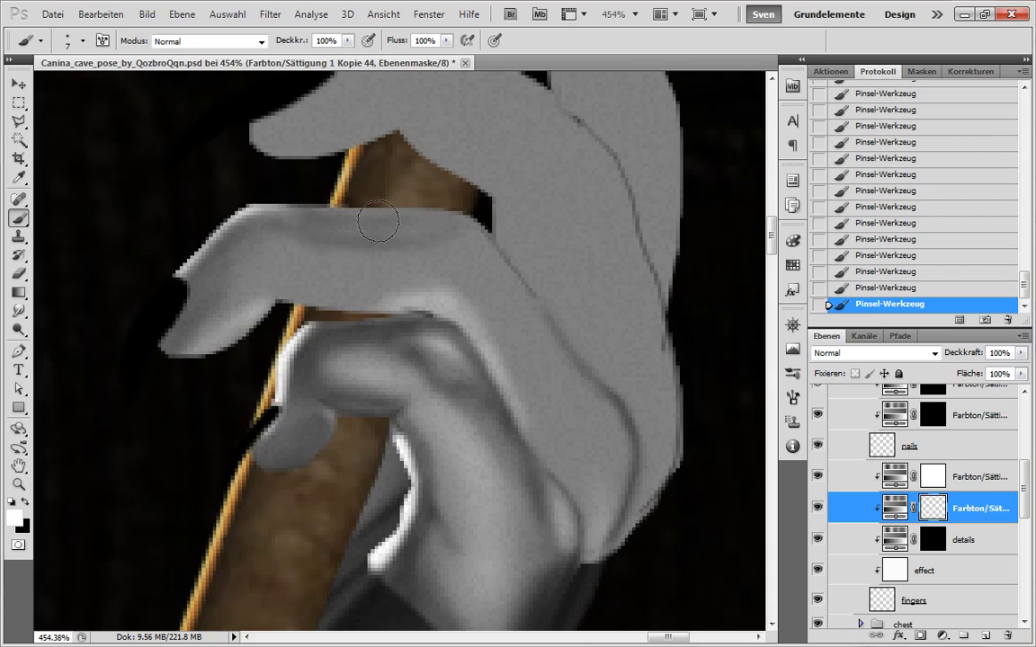
mouse_move(483, 270)
left_mouse_down()
mouse_move(428, 240)
mouse_move(483, 253)
mouse_move(458, 228)
left_mouse_up()
- Brighten the middle finger's knuckle on the Kopie 40 mask and shade around it and along the finger on the Kopie 44 mask
key("alt+bracketright")
key("x")
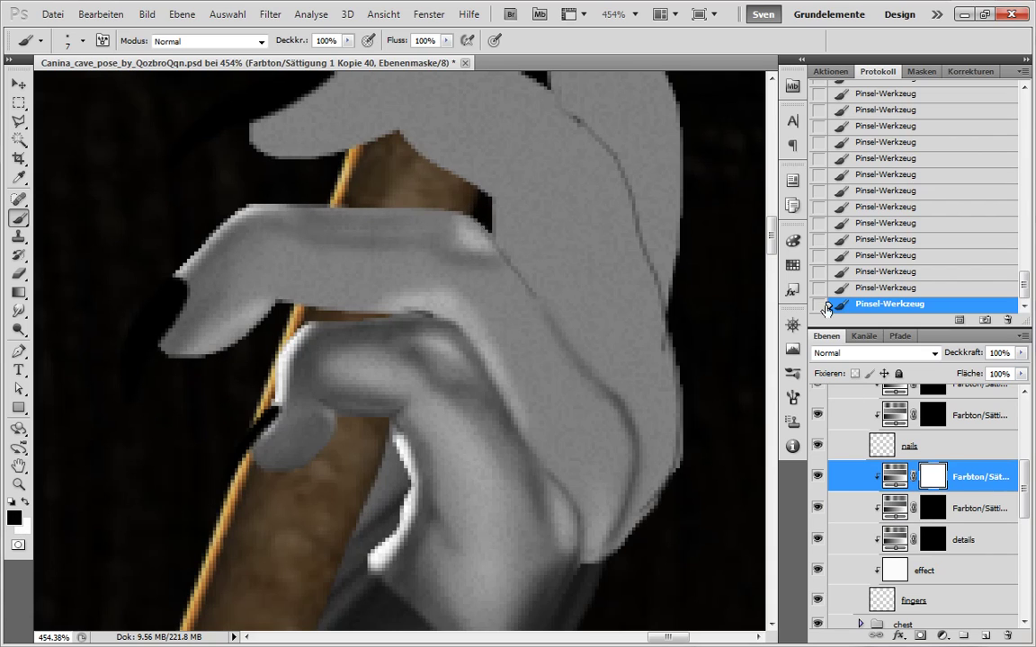
key("alt+bracketleft")
key("x")
left_click_drag(509, 300, 483, 283)
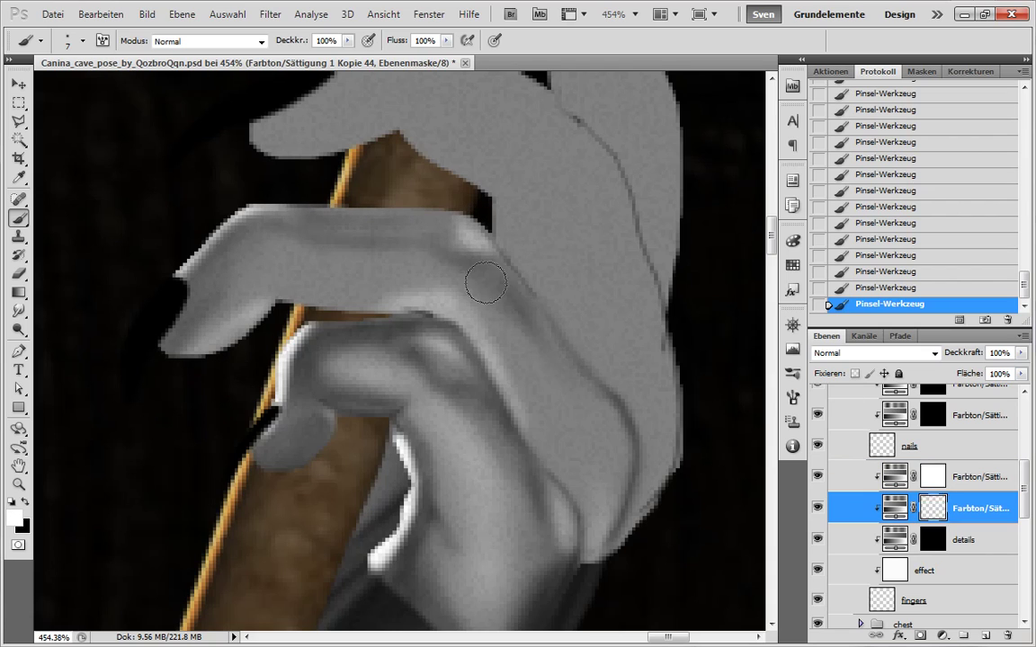
left_click_drag(337, 232, 394, 231)
mouse_move(207, 282)
left_mouse_down()
mouse_move(236, 286)
mouse_move(185, 339)
mouse_move(204, 289)
left_mouse_up()
- Darken the middle finger's lower edge and inner joint with a 3 to 4 px brush on the Kopie 44 mask
key("bracketleft")
key("bracketleft")
key("bracketleft")
key("bracketleft")
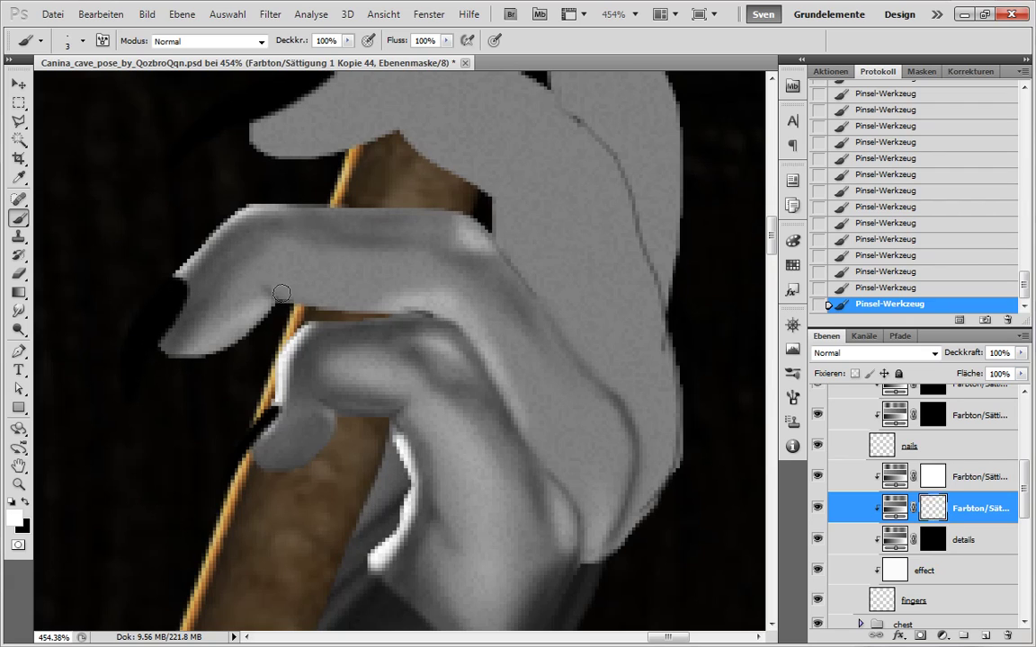
key("bracketright")
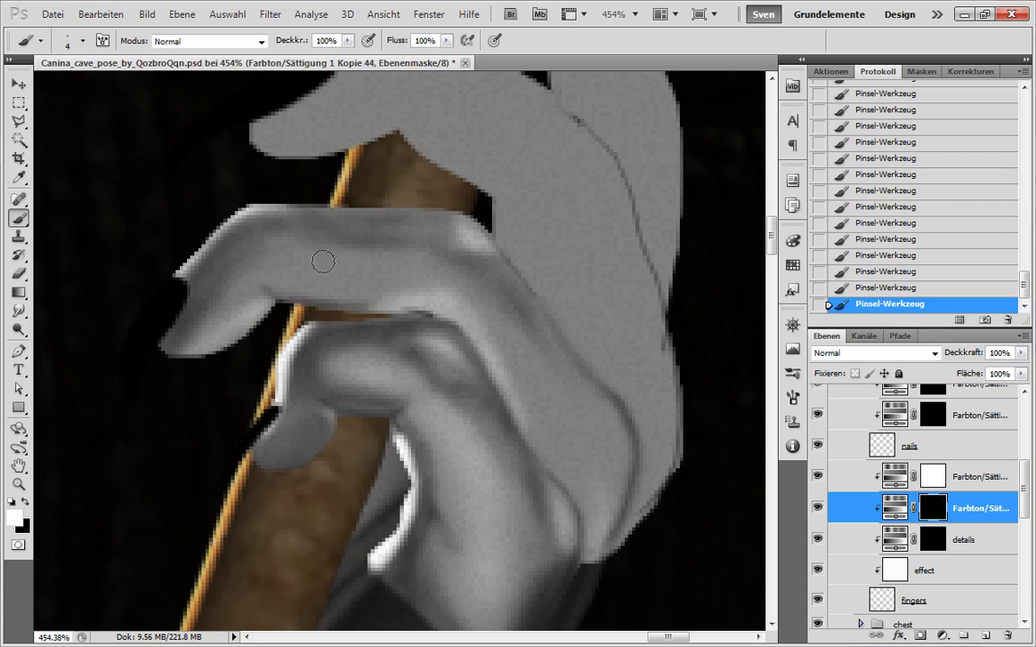
- Clean up the leftover lines beside the knuckle and under the finger's bend with a 4 px brush on the details mask
left_click(941, 532)
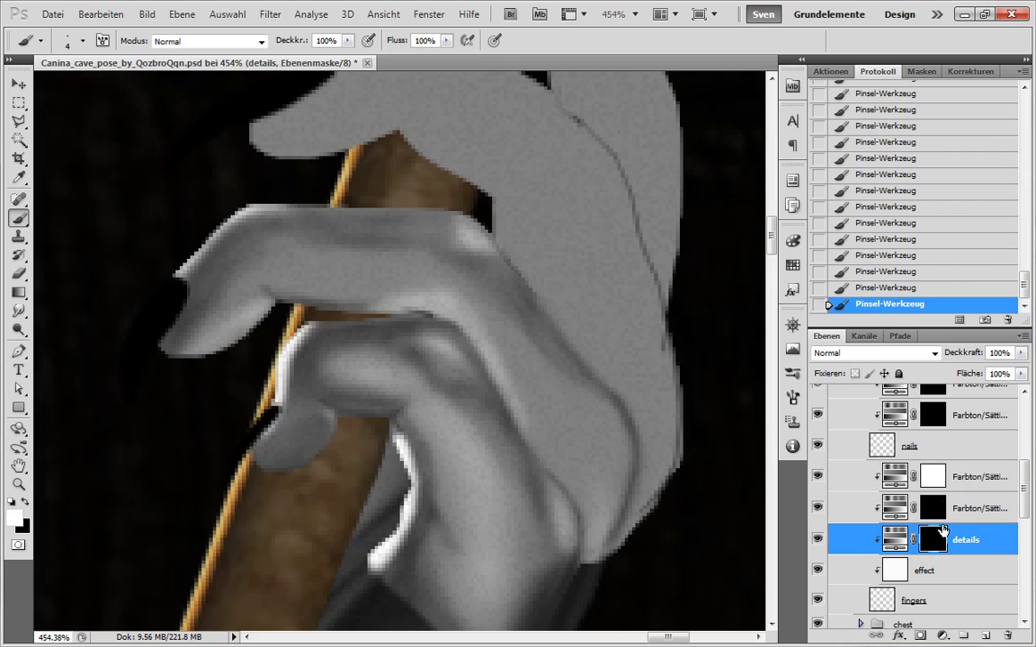
key("alt+bracketright")
key("x")
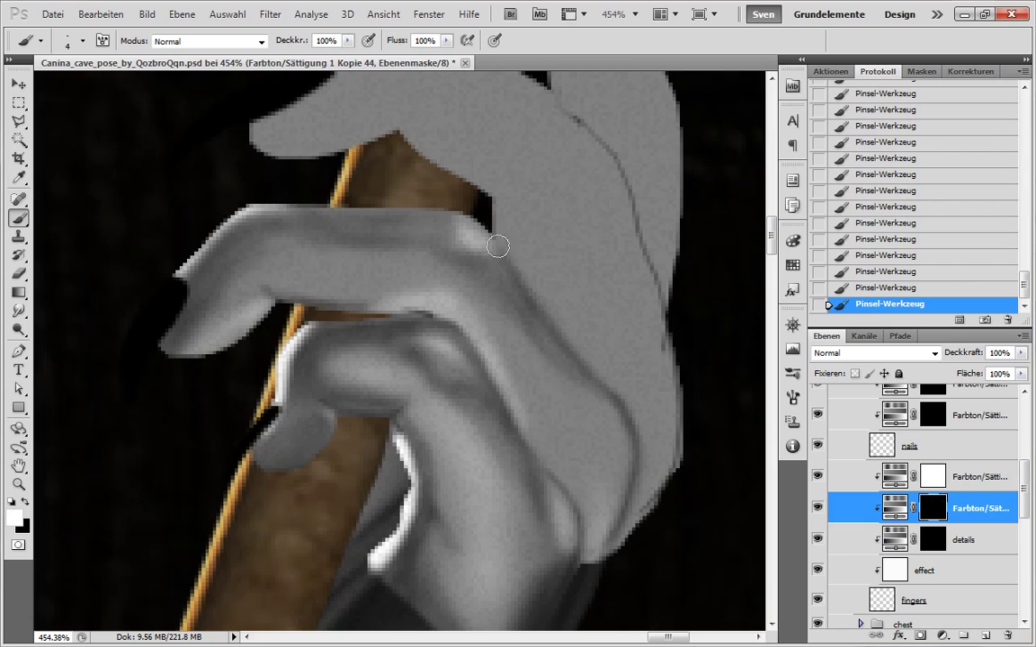
key("alt+bracketleft")
key("x")
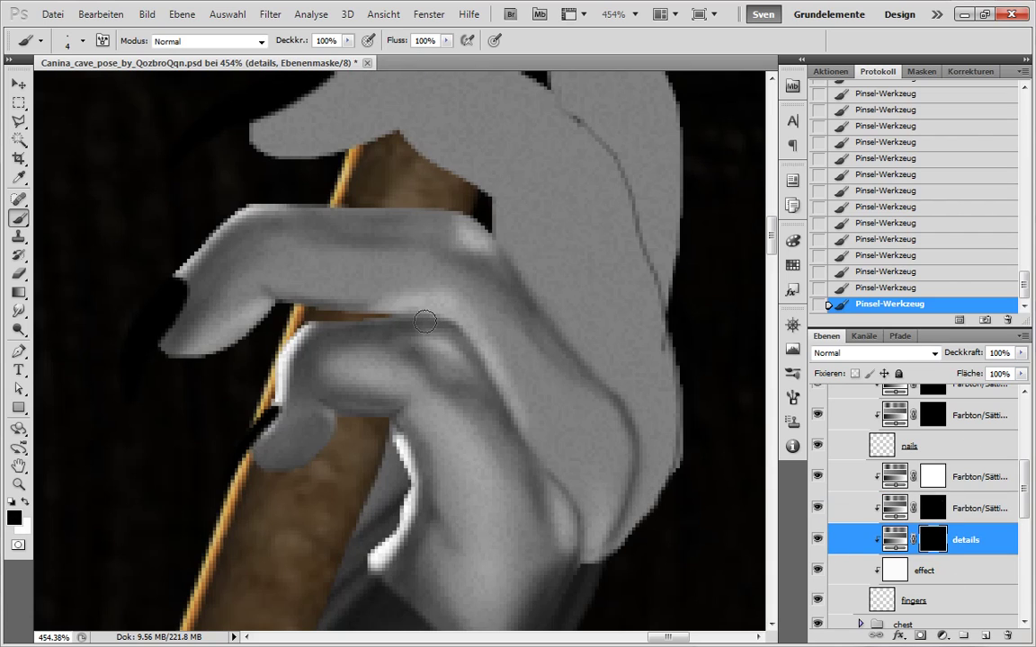
- Brighten the middle finger's lower edge on the Kopie 40 mask and shade toward its base with an 8 px brush on the Kopie 44 mask
key("alt+bracketright")
key("alt+bracketright")
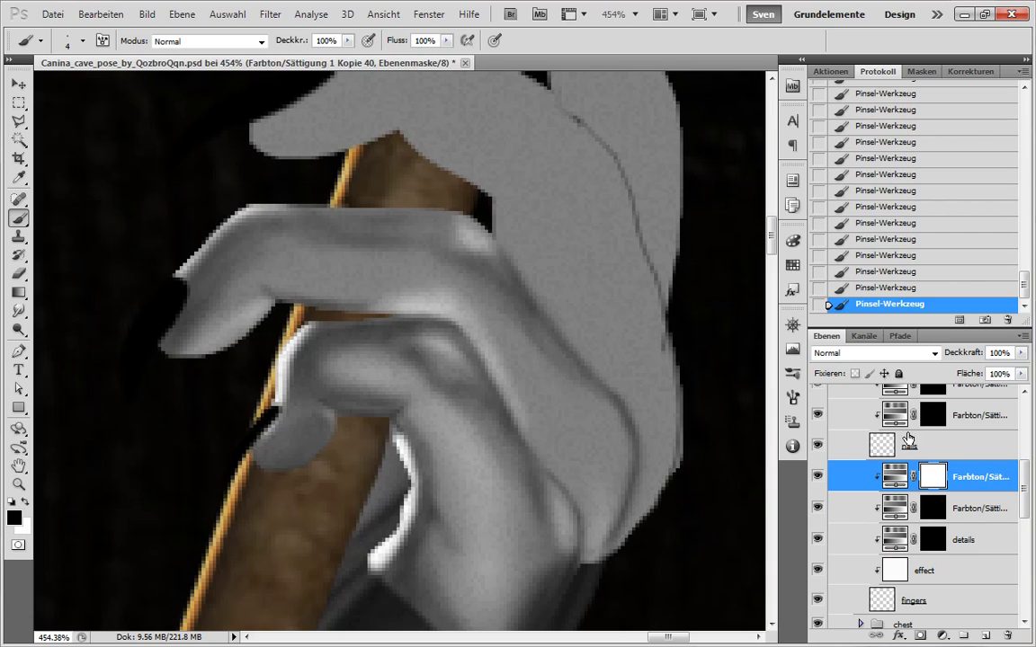
key("alt+bracketleft")
key("x")
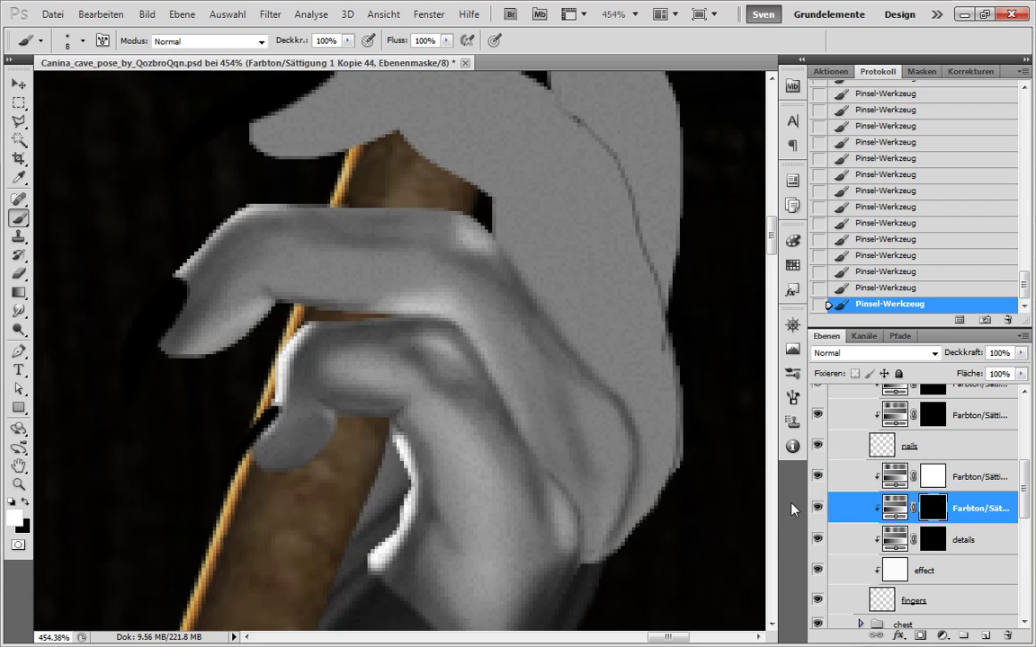
- Highlight the rounded base of the middle finger on the Kopie 40 mask and darken its surroundings on the Kopie 44 mask
left_click(933, 477)
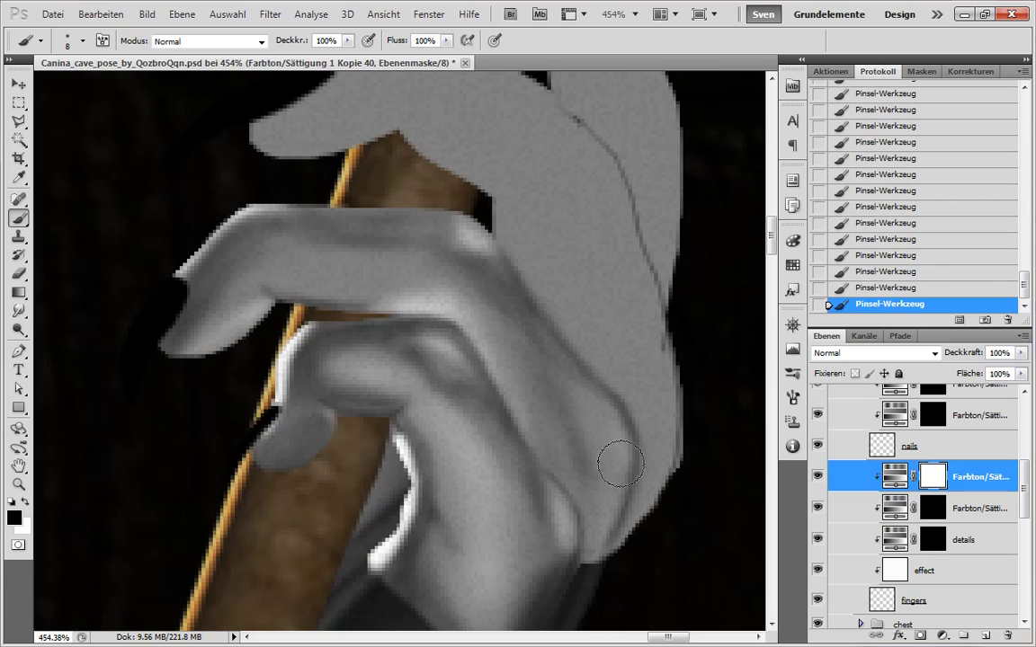
key("x")
left_click(935, 511)
key("x")
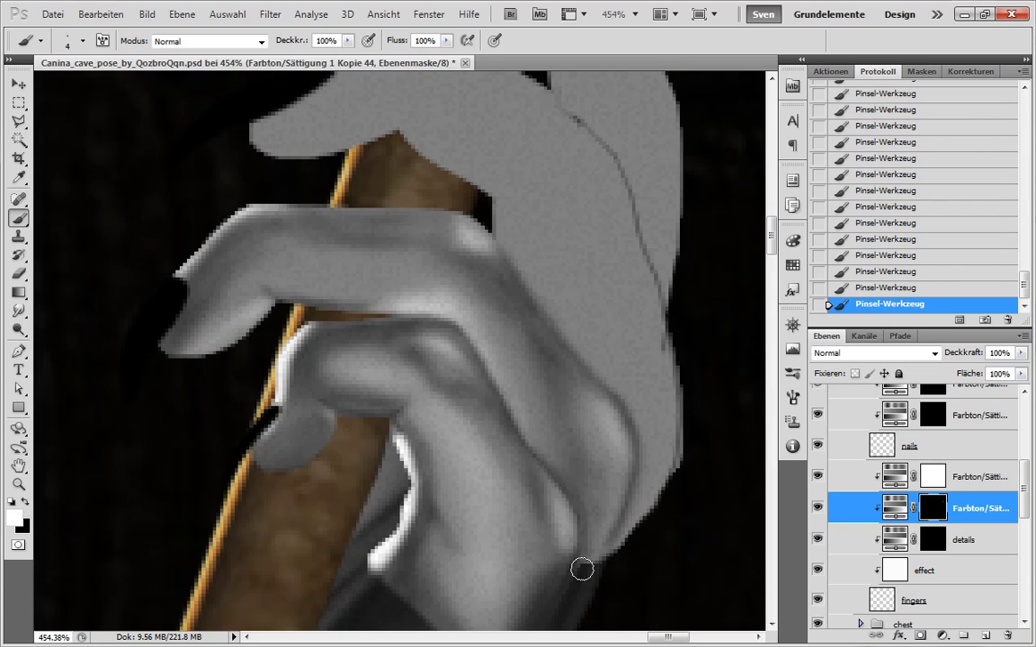
- Deepen the shadow along the middle finger's upper side with a 9 px brush on the Kopie 44 mask, and check the hand
key("x")
key("x")
key("bracketright")
key("bracketright")
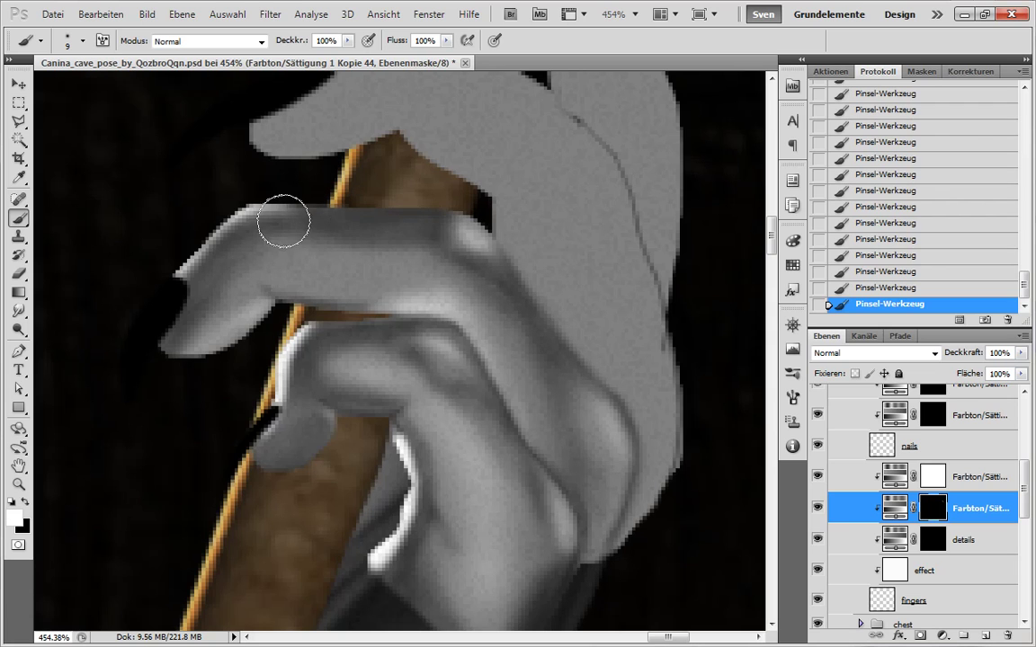
scroll(674, 318, "down", 8)
scroll(677, 319, "up", 7)
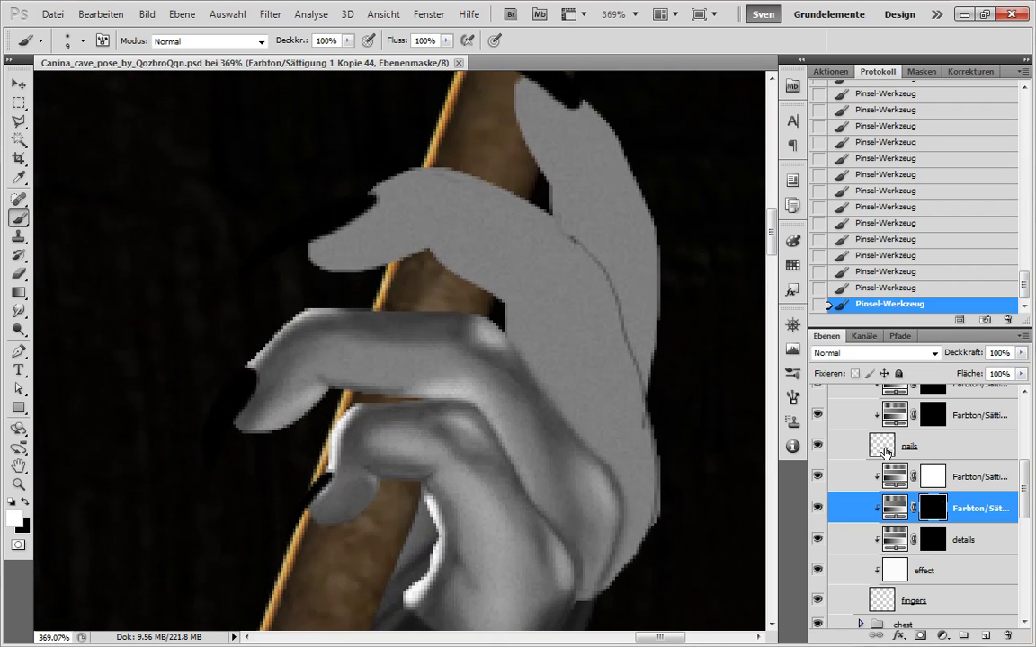
- Undo the last stroke on the Kopie 40 mask and touch up the hand's lower edge with a 6 px brush on the Kopie 44 mask
left_click(949, 478)
left_click_drag(756, 540, 705, 453)
key("bracketleft")
key("bracketleft")
key("bracketleft")
key("x")
key("ctrl+z")
left_click(965, 518)
mouse_move(546, 496)
left_mouse_down()
mouse_move(532, 548)
mouse_move(547, 481)
left_mouse_up()
key("x")
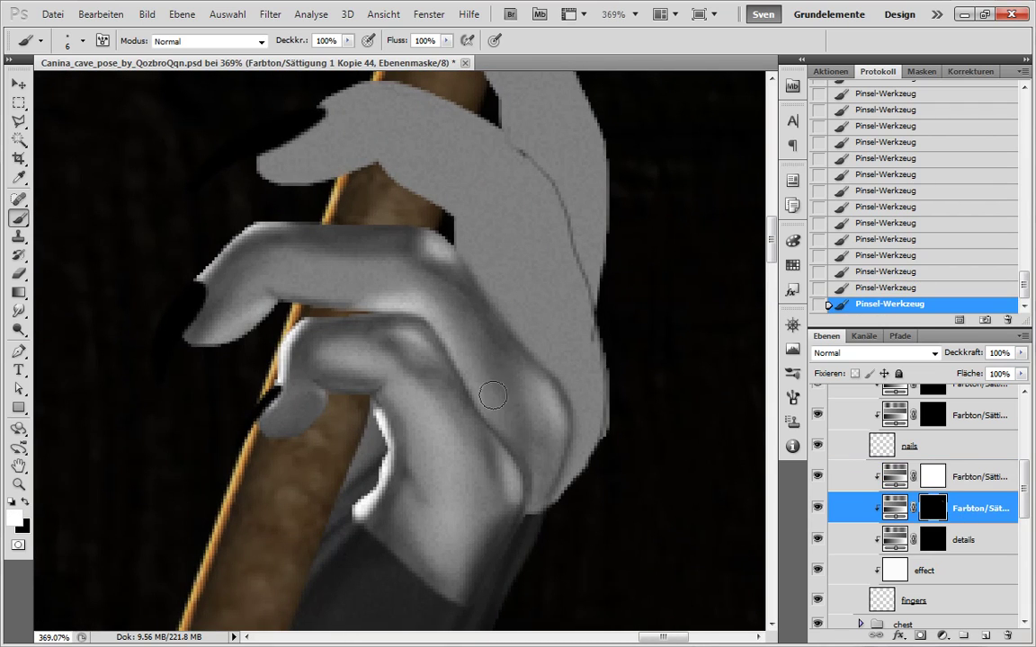
- Shade the middle finger and the hand's outer edge broadly with a 15 px brush on the Kopie 44 mask
key("bracketright")
key("bracketright")
key("bracketright")
key("bracketright")
left_click_drag(393, 272, 322, 281)
left_click_drag(576, 411, 504, 504)
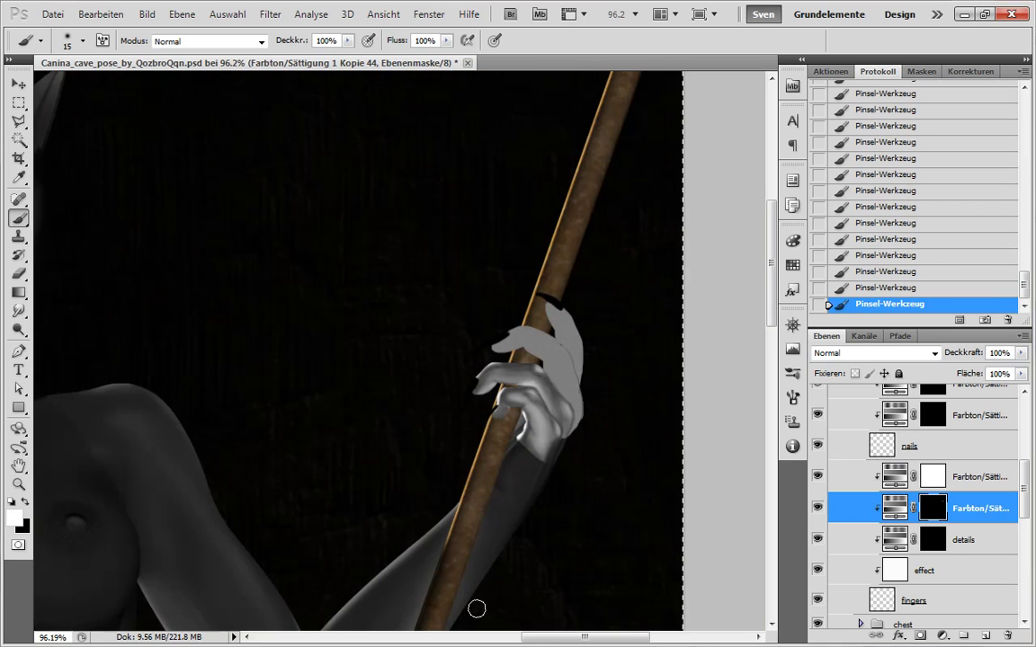
- Shade the tip of the second finger from the top on the Kopie 44 mask with 15 px and 7 px brushes
scroll(570, 411, "up", 4)
key("alt+bracketright")
key("x")
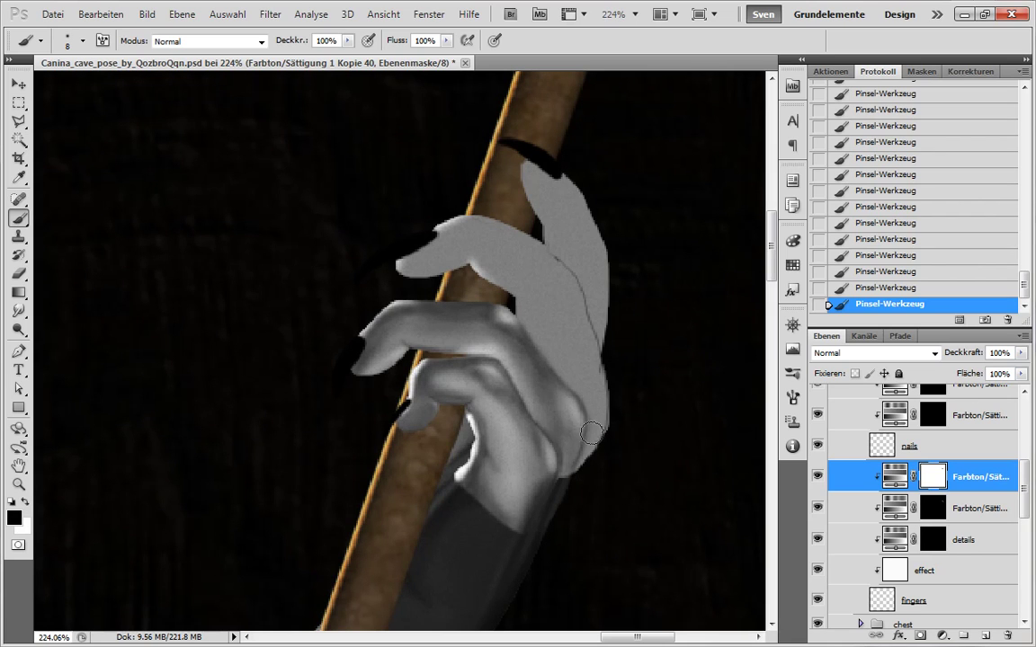
key("alt+bracketleft")
key("bracketright")
key("bracketright")
key("bracketright")
key("x")
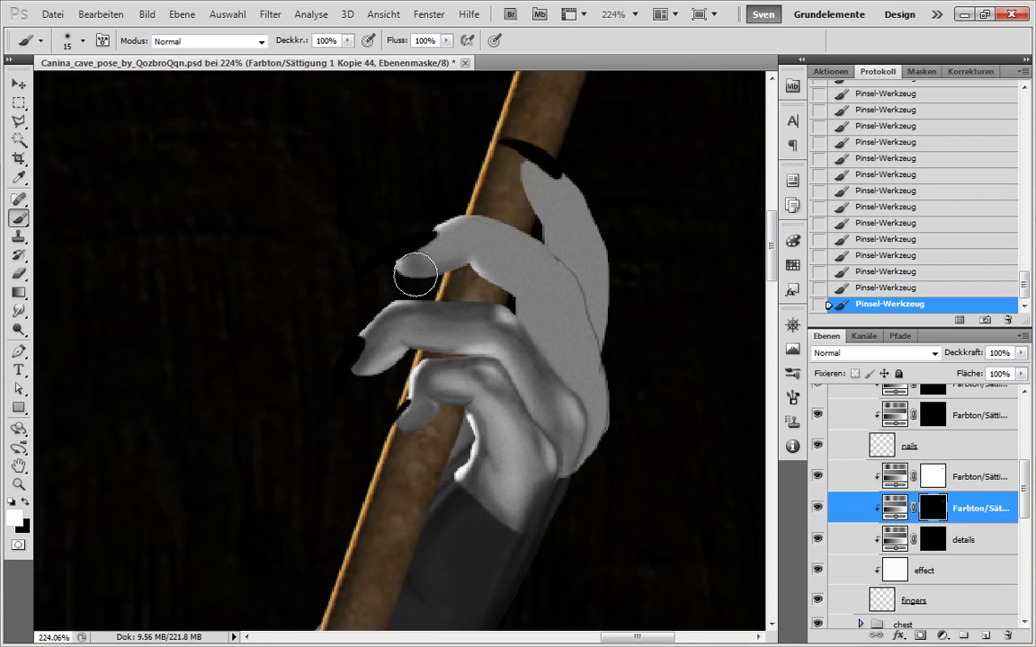
key("bracketleft")
key("bracketleft")
key("bracketleft")
key("bracketleft")
key("x")
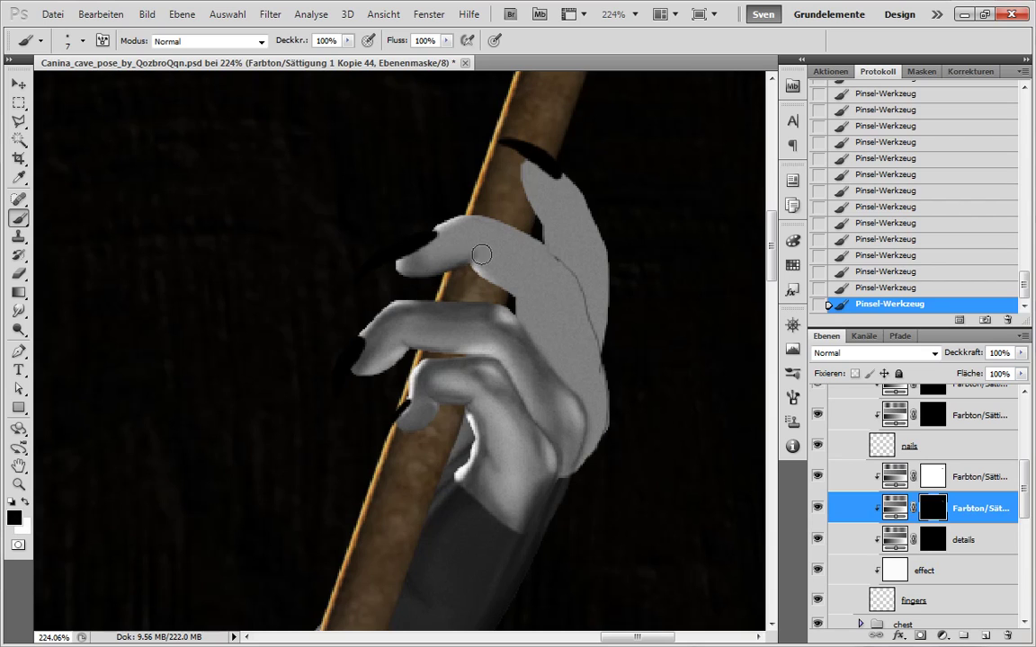
- Darken the upper edge of the second finger from its nail towards the knuckle on the Kopie 44 mask, down to a 4 px brush
key("x")
left_click_drag(441, 237, 497, 226)
key("x")
key("x")
key("x")
key("x")
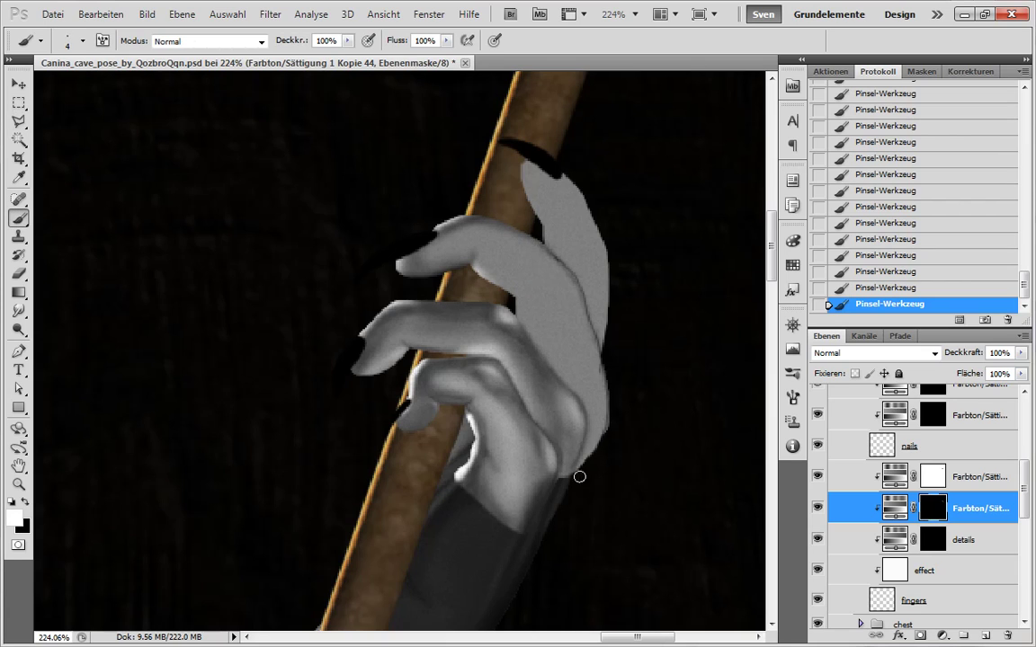
- Clear the whole mask of the details layer and deselect
left_click(843, 549)
key("ctrl+a")
key("Delete")
key("ctrl+d")
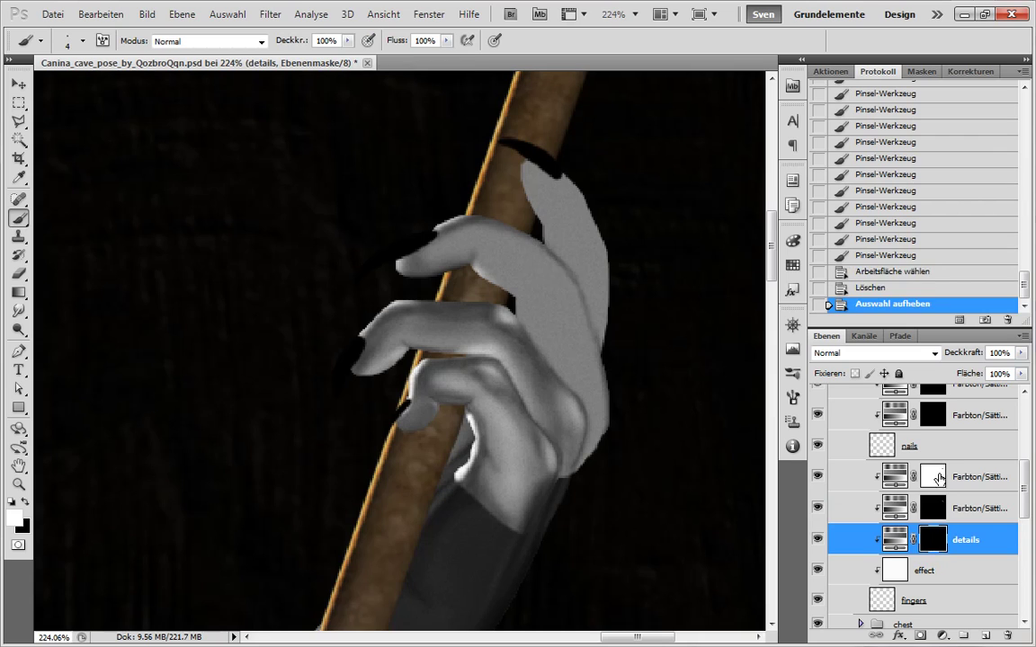
- Shade the boundary between the two upper fingers and the hand's outer edge on the Kopie 44 mask with 4 px and 6 px brushes
left_click(844, 501)
mouse_move(528, 241)
left_mouse_down()
mouse_move(583, 299)
mouse_move(601, 346)
left_mouse_up()
key("bracketright")
key("bracketright")
left_click_drag(606, 435, 577, 464)
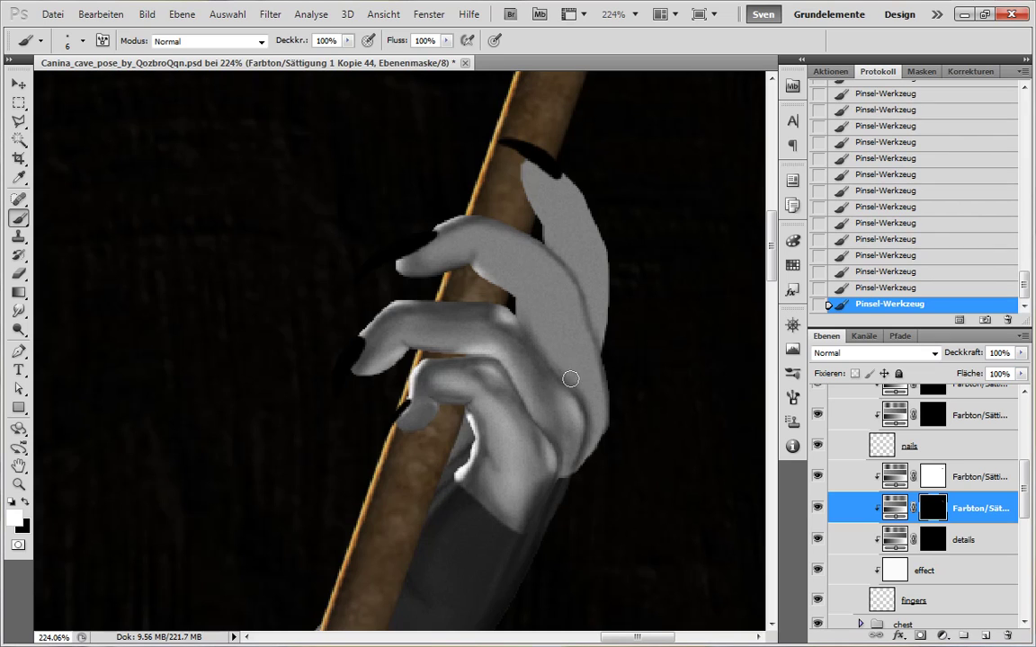
- Deepen the shadow along both sides of the second finger's lower section on the Kopie 44 mask with a 6 px brush
key("bracketleft")
key("bracketleft")
key("bracketleft")
key("bracketleft")
key("bracketleft")
key("bracketright")
key("bracketright")
key("bracketright")
key("bracketright")
key("x")
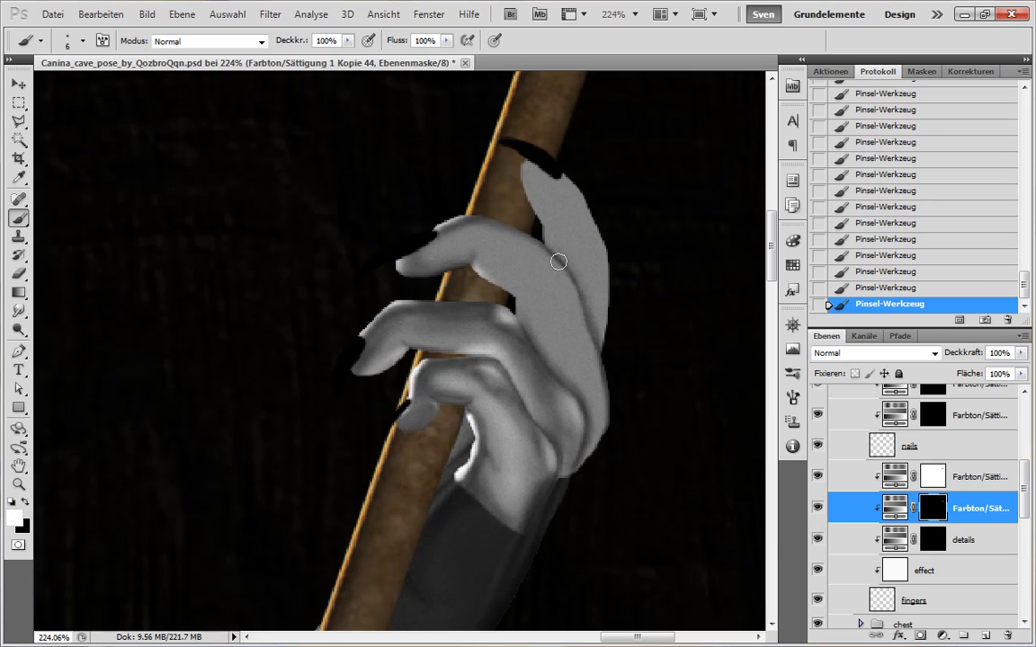
key("x")
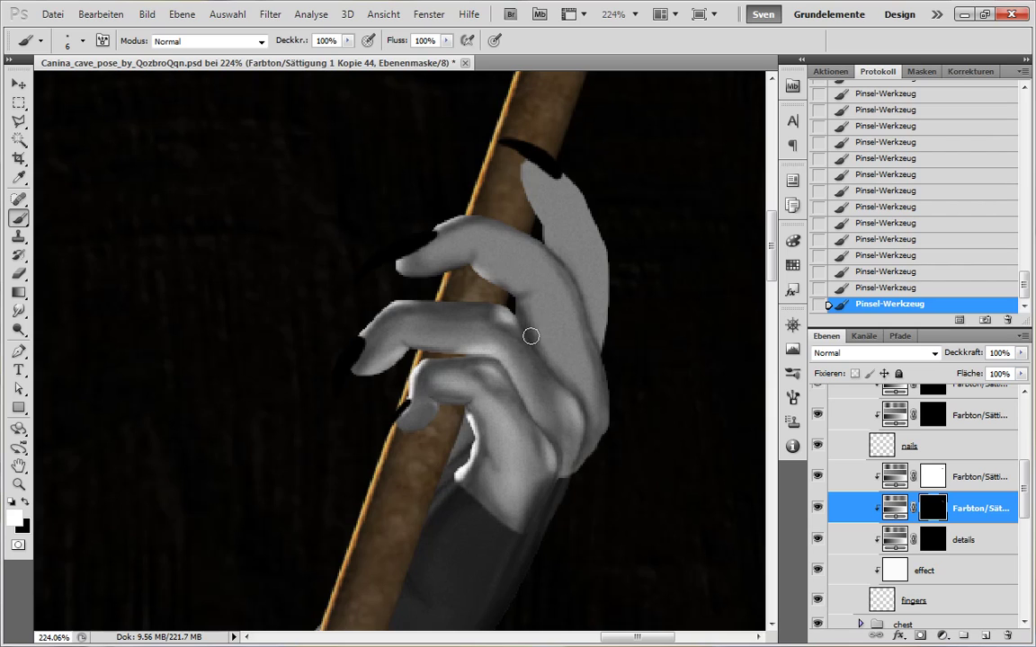
- Shade the second finger broadly from the knuckle to its base on the Kopie 44 mask with 20 px and 10 px brushes
key("x")
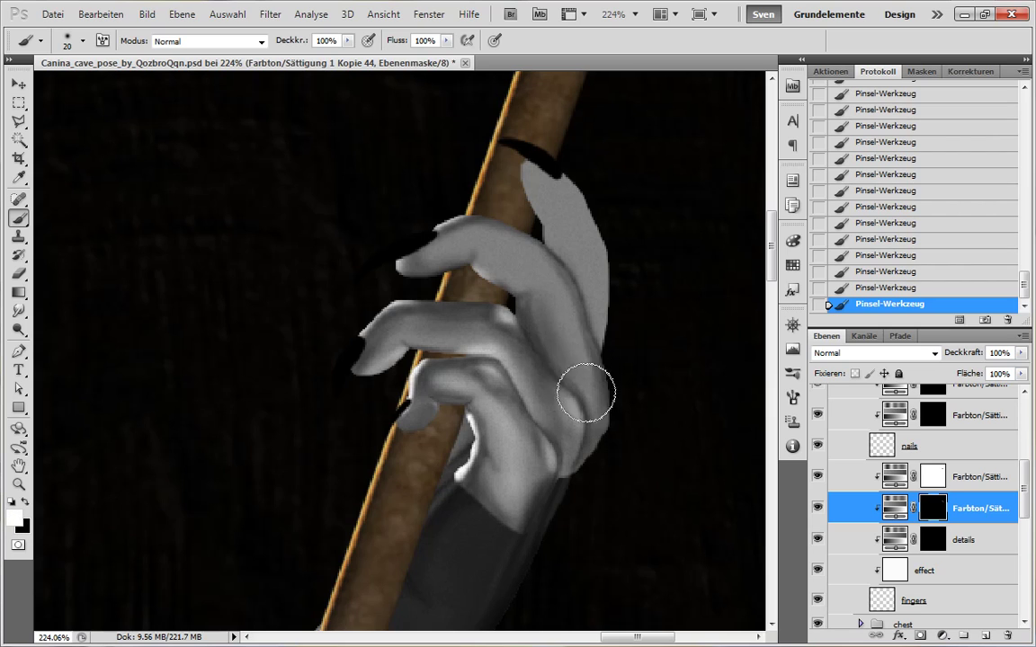
key("bracketright")
key("bracketright")
key("bracketright")
key("bracketright")
mouse_move(539, 295)
left_mouse_down()
mouse_move(549, 342)
mouse_move(589, 405)
left_mouse_up()
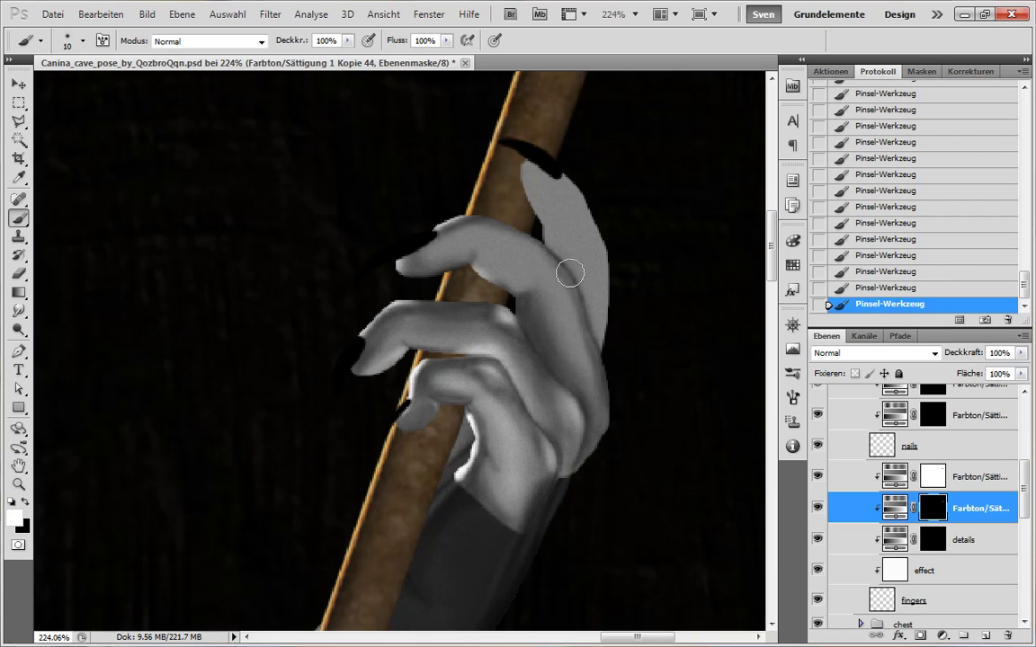
left_click_drag(578, 288, 592, 391)
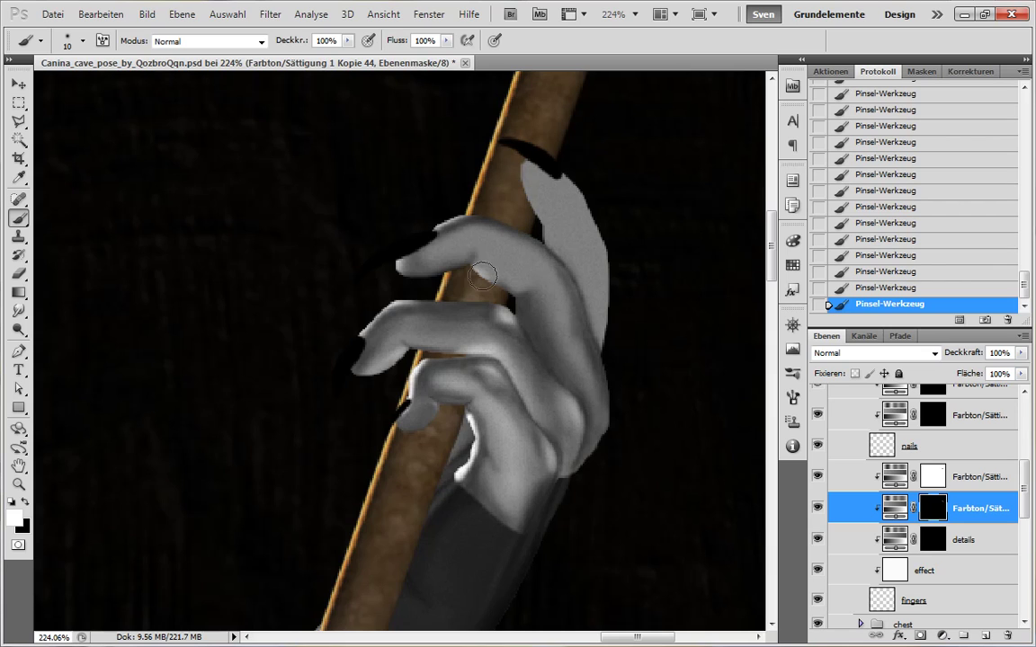
- Touch up the second finger's underside with a 6 px brush and shade its upper side with a 15 px brush on the Kopie 44 mask
key("x")
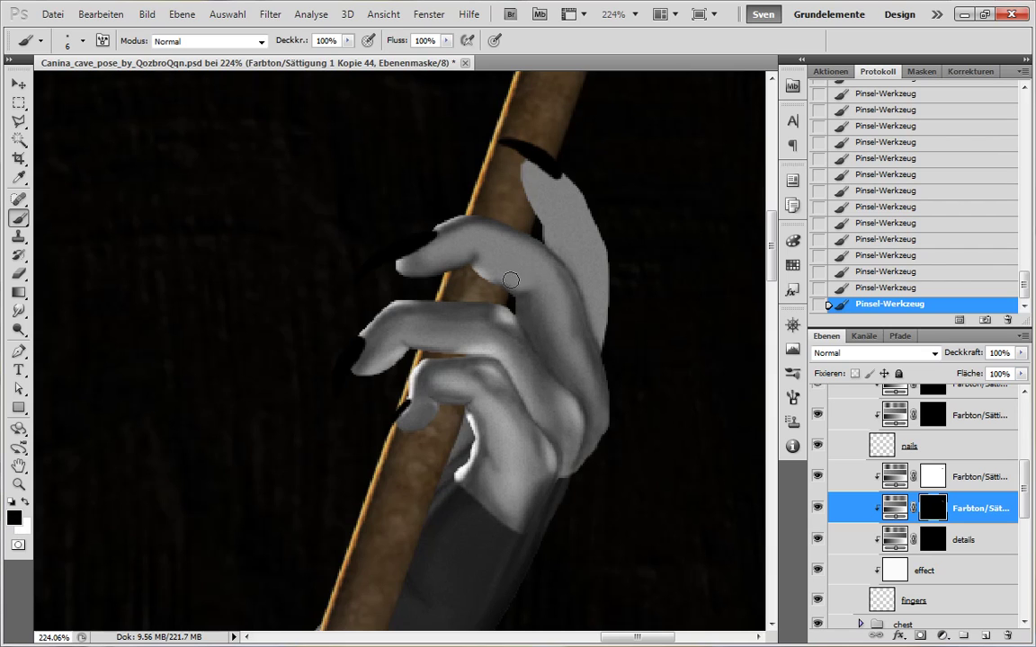
key("x")
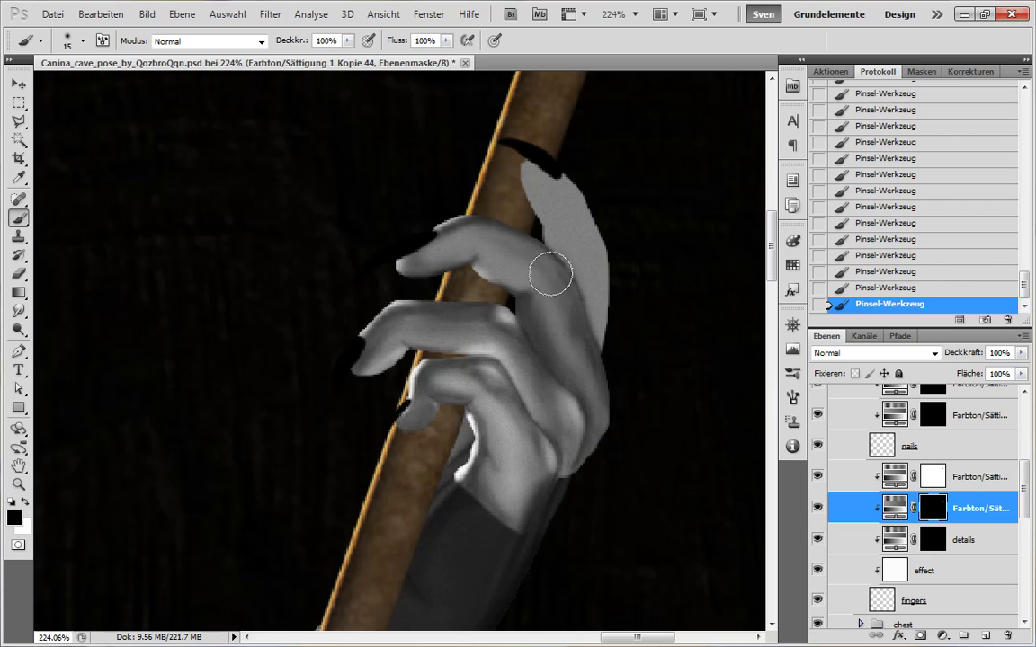
left_click_drag(465, 231, 430, 249)
mouse_move(556, 269)
left_mouse_down()
mouse_move(552, 277)
mouse_move(447, 230)
left_mouse_up()
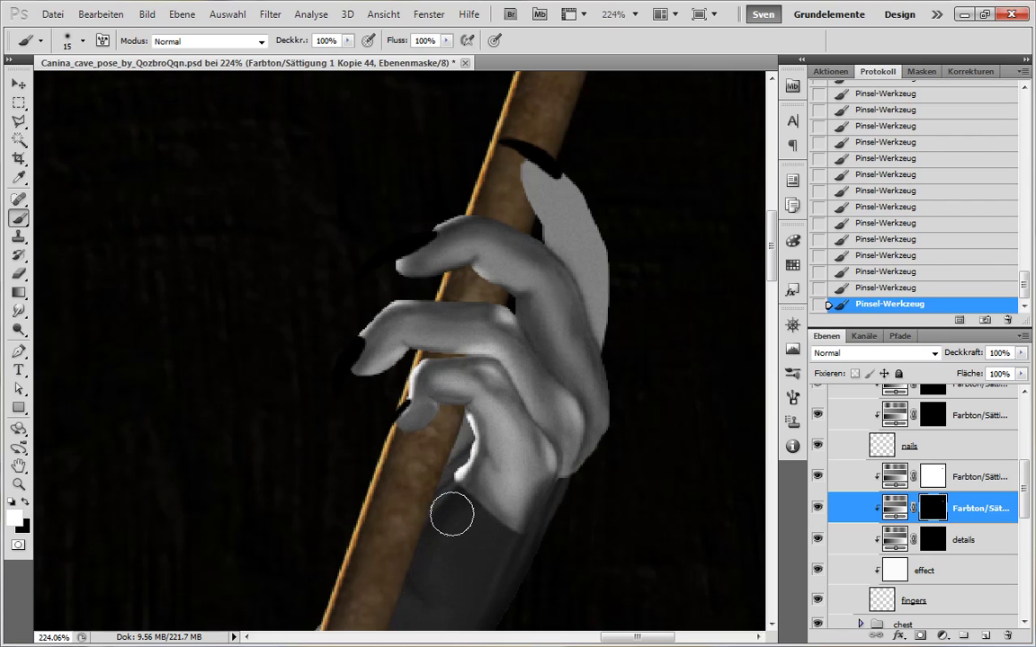
- Refine the shading around the second finger's knuckle and edges on the Kopie 44 mask with 6 px and 8 px brushes
key("bracketleft")
key("bracketleft")
key("bracketleft")
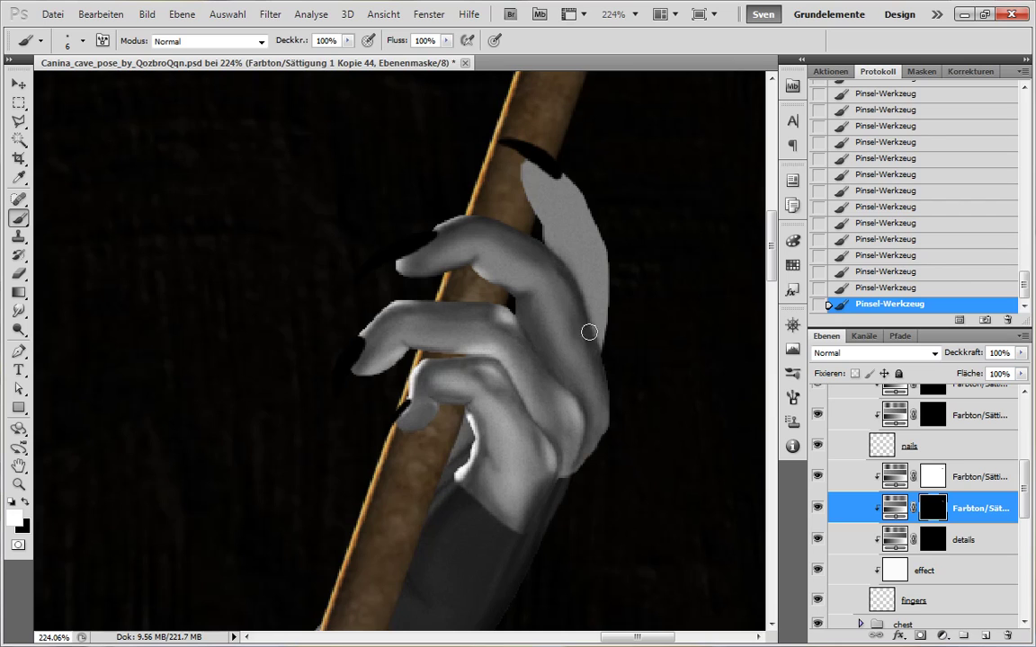
key("x")
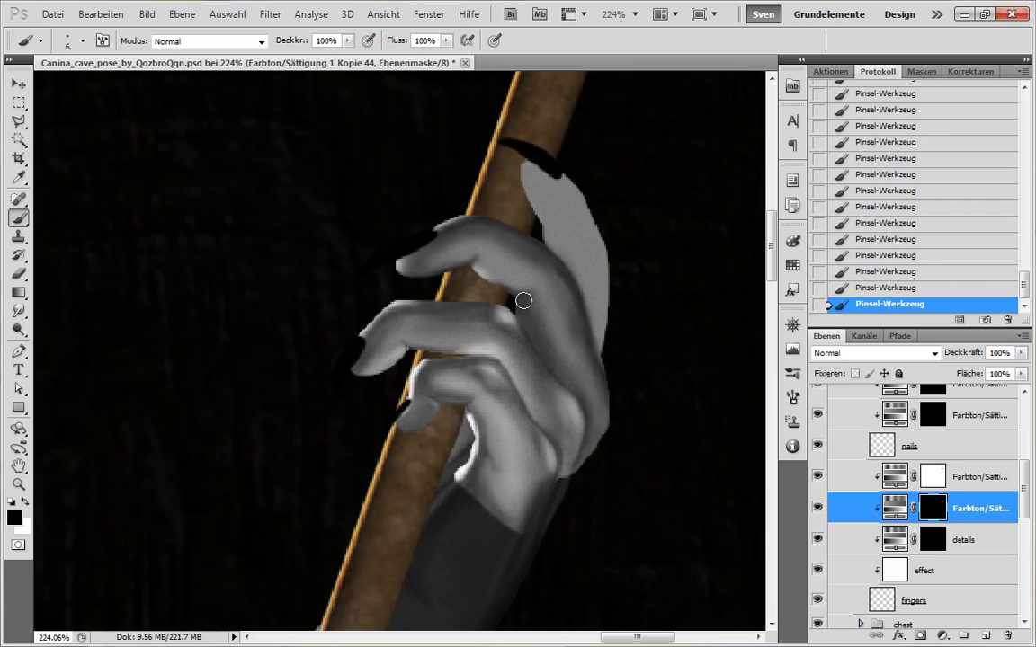
key("x")
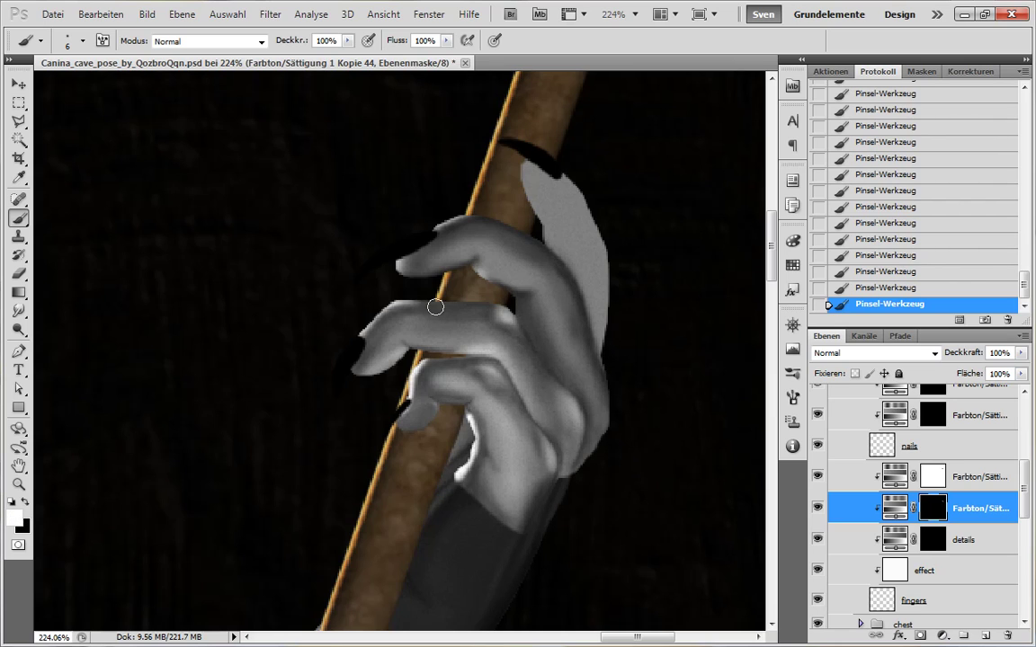
key("bracketright")
key("x")
key("x")
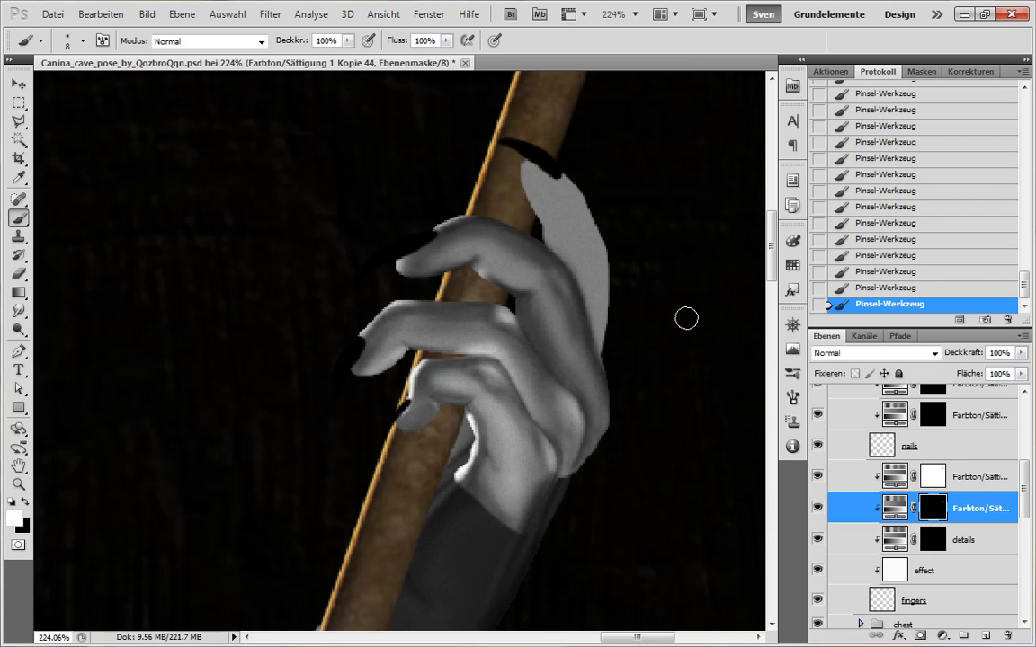
- Shade the staff-side edge of the topmost finger on the Kopie 44 mask with 8 px and 6 px brushes
left_click_drag(549, 265, 441, 303)
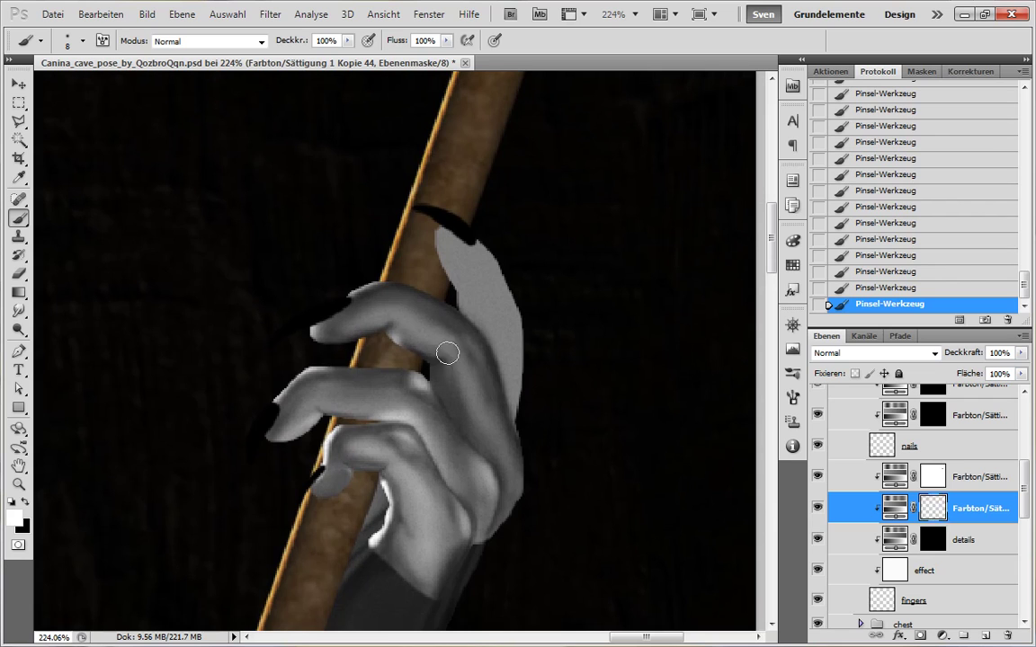
left_click_drag(553, 307, 534, 337)
left_click_drag(424, 259, 428, 326)
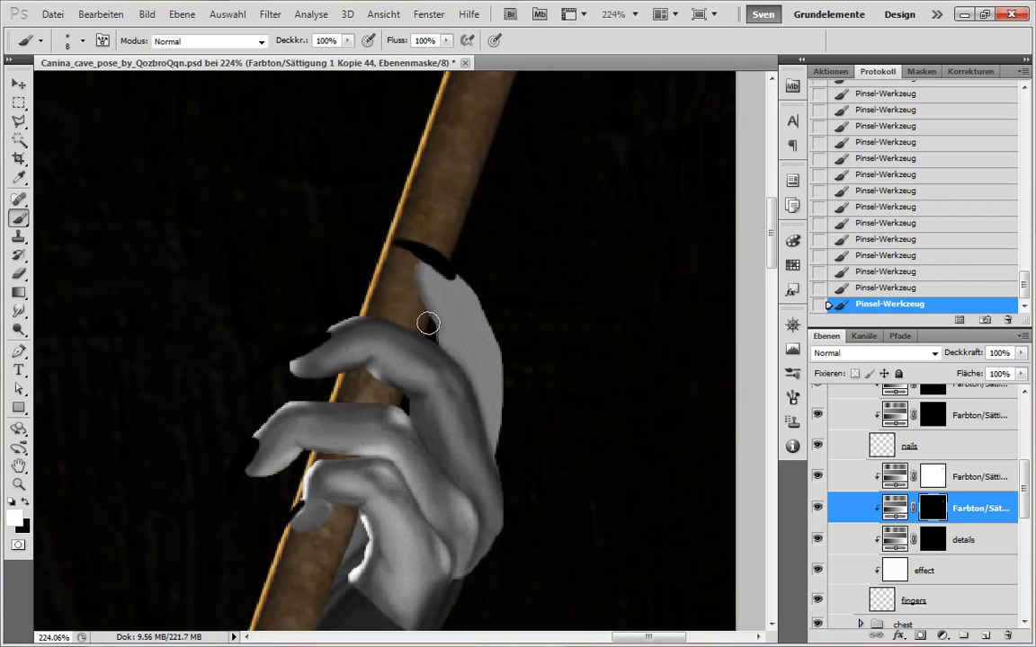
mouse_move(433, 262)
left_mouse_down()
mouse_move(441, 353)
mouse_move(441, 333)
mouse_move(471, 373)
mouse_move(434, 321)
mouse_move(431, 341)
mouse_move(471, 357)
left_mouse_up()
key("x")
key("x")
key("x")
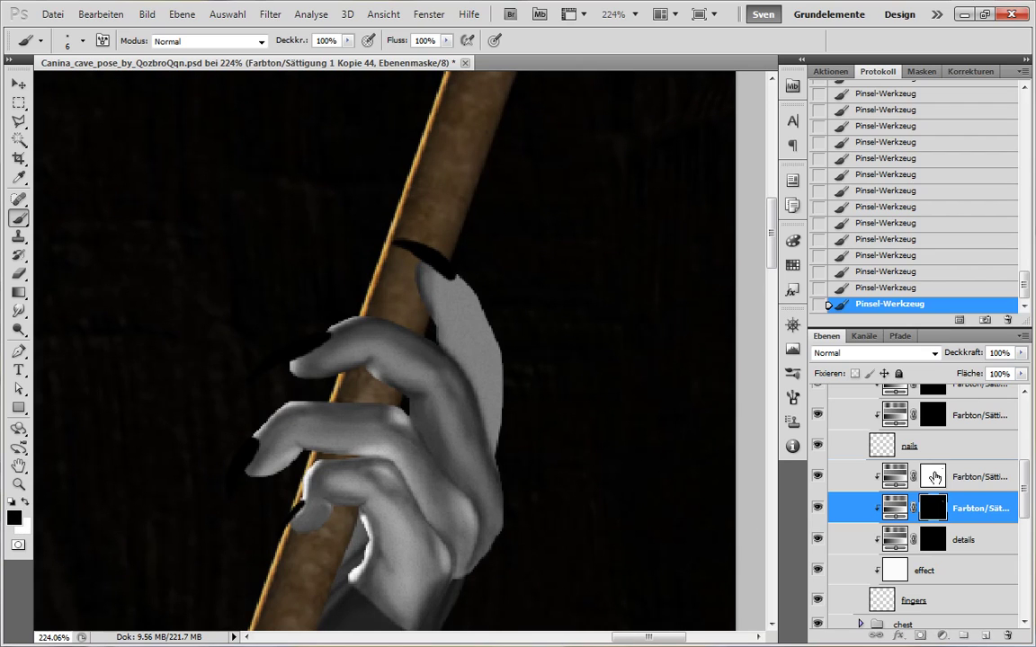
- Lighten the middle of the topmost finger on the Kopie 40 mask with a 9 px brush and tone down its outer side
key("alt+bracketright")
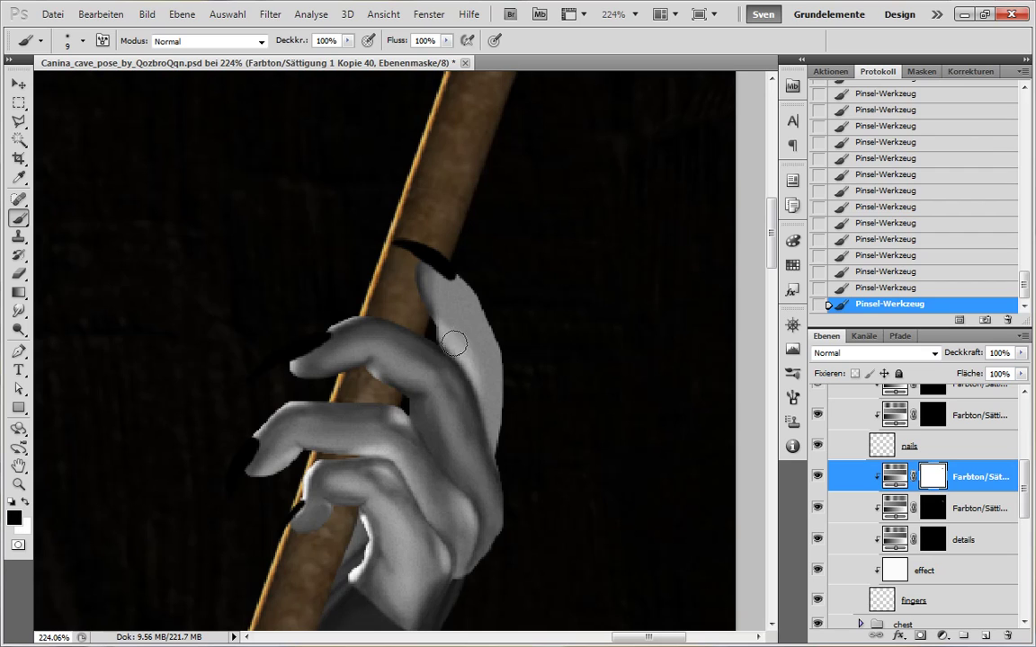
key("x")
key("x")
left_click_drag(482, 397, 477, 369)
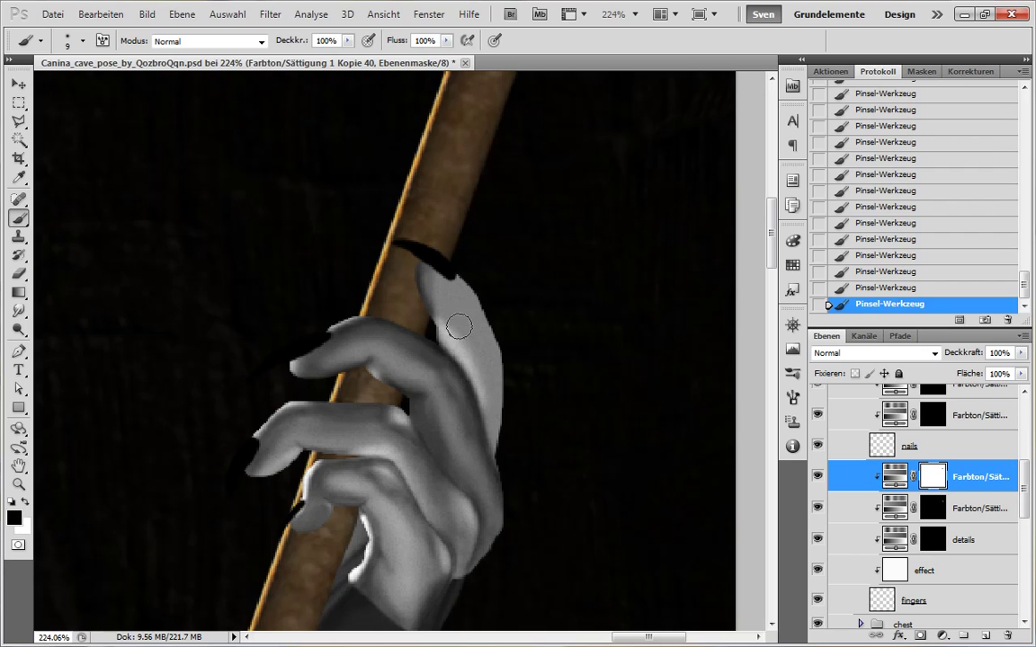
left_click_drag(457, 326, 489, 393)
key("x")
mouse_move(476, 348)
left_mouse_down()
mouse_move(437, 362)
mouse_move(494, 429)
left_mouse_up()
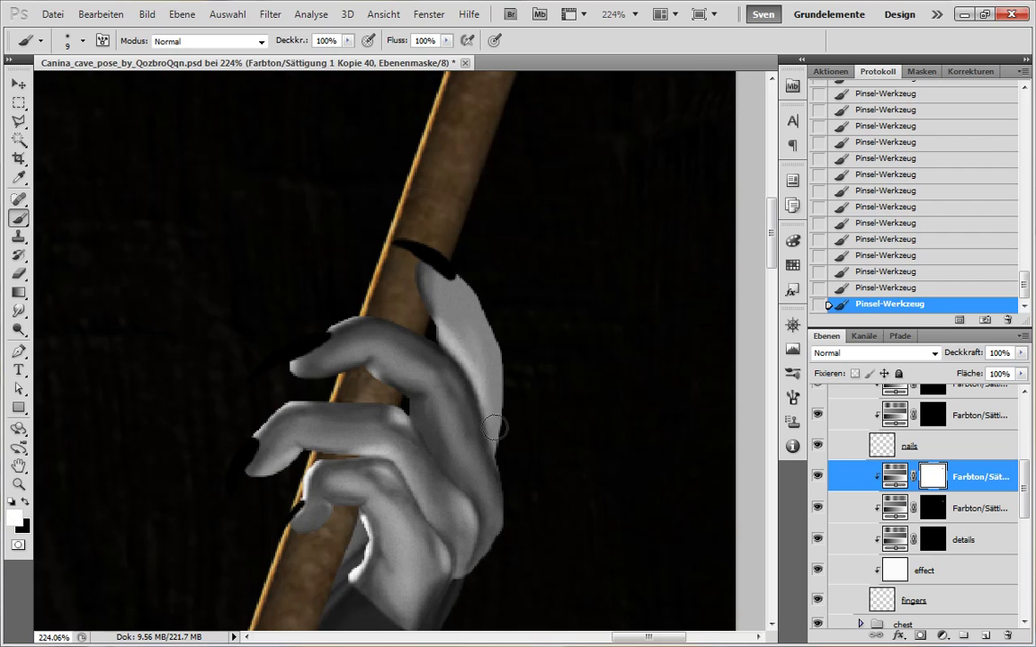
- Strengthen and trim the highlight on the topmost finger where it meets the second finger, using a 9 px brush on the Kopie 40 mask
key("x")
key("x")
left_click_drag(453, 321, 484, 377)
key("x")
key("x")
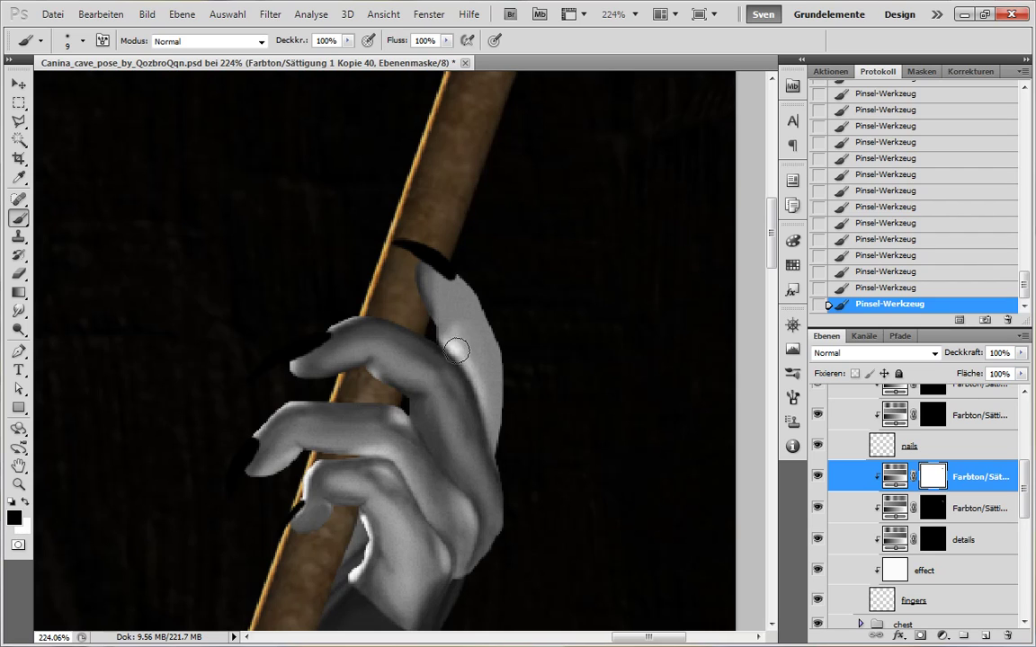
key("x")
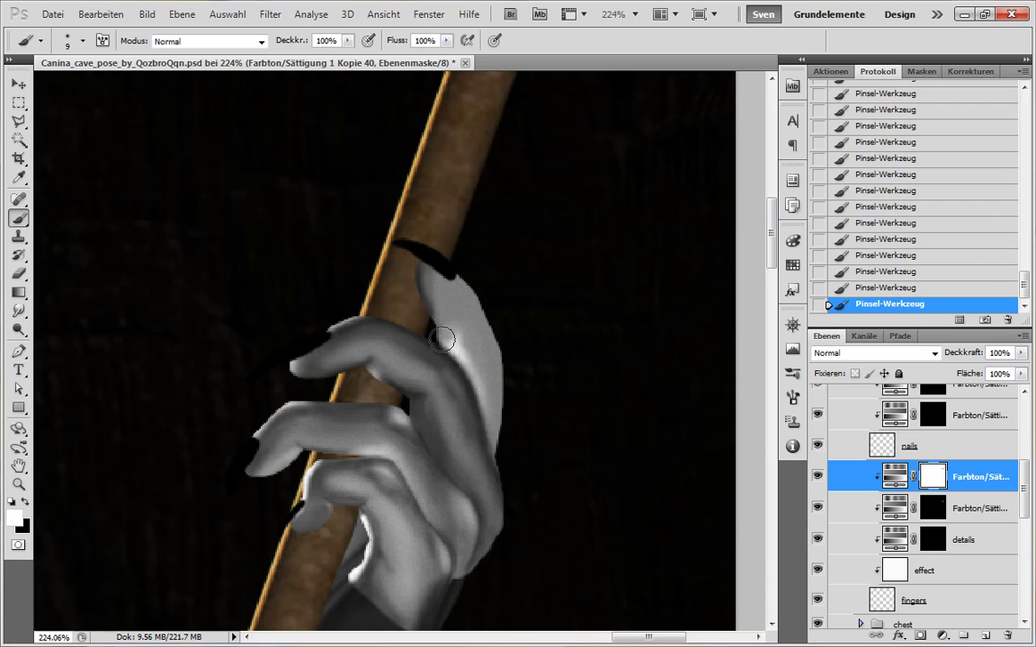
mouse_move(477, 359)
left_mouse_down()
mouse_move(422, 311)
mouse_move(447, 338)
left_mouse_up()
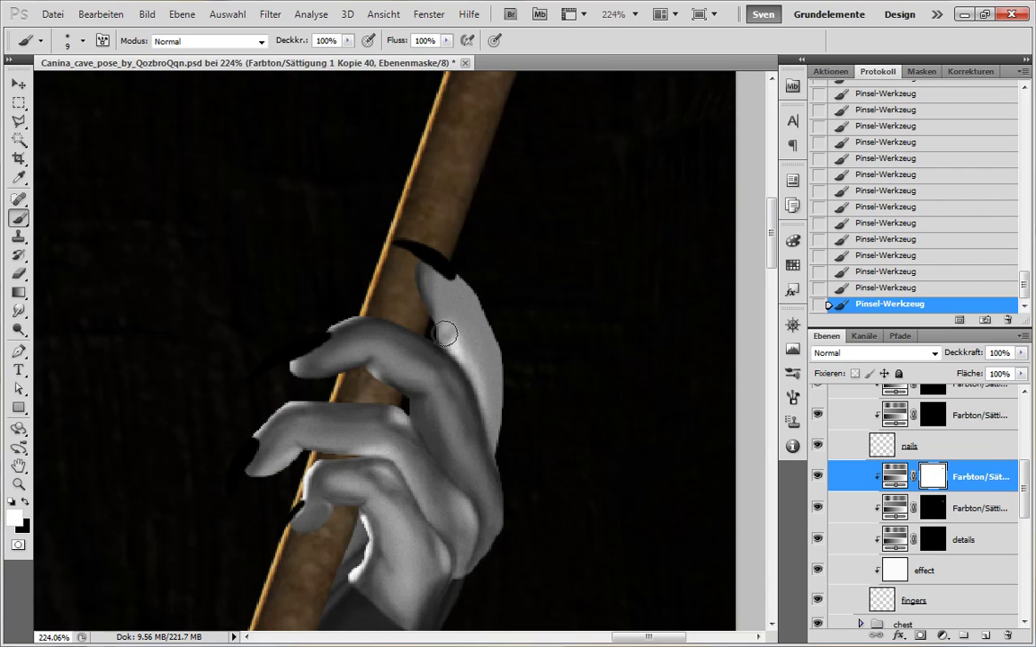
key("x")
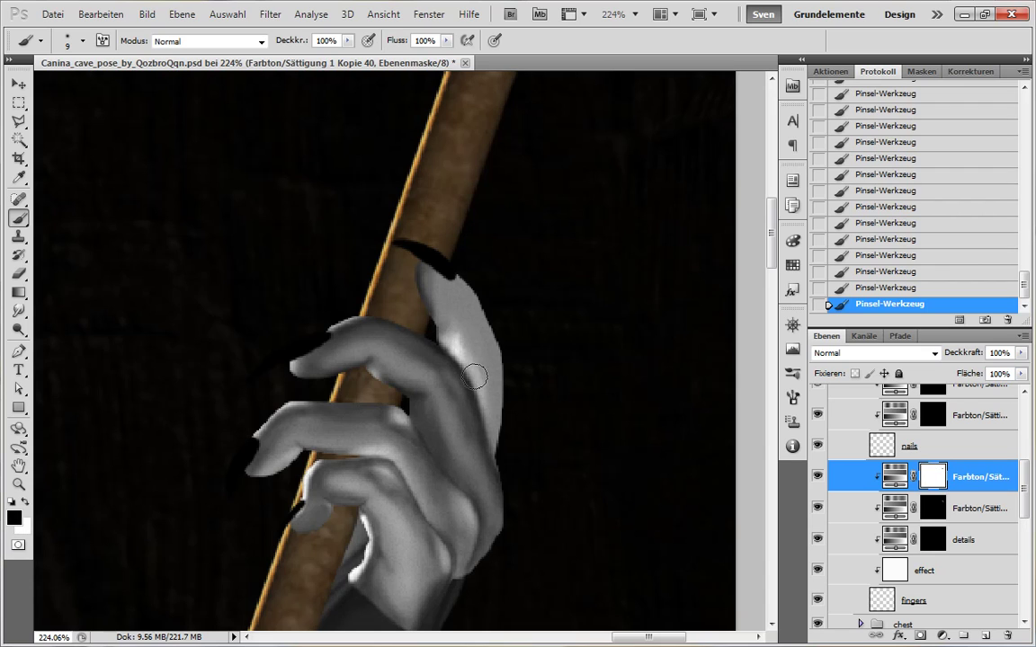
key("x")
key("x")
- Refine the topmost finger's highlight with a 4 px brush on the Kopie 40 mask and touch up its edge on the Kopie 44 mask
scroll(438, 322, "up", 5)
key("bracketleft")
key("bracketleft")
key("bracketleft")
key("bracketleft")
key("bracketleft")
key("x")
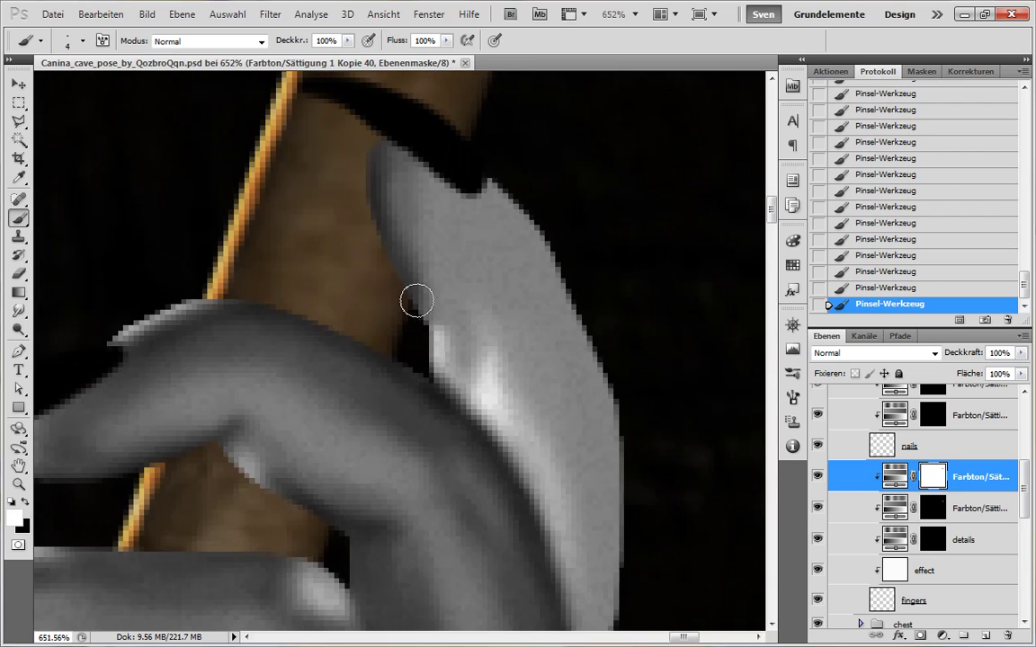
key("x")
left_click_drag(463, 351, 495, 421)
left_click(934, 514)
key("x")
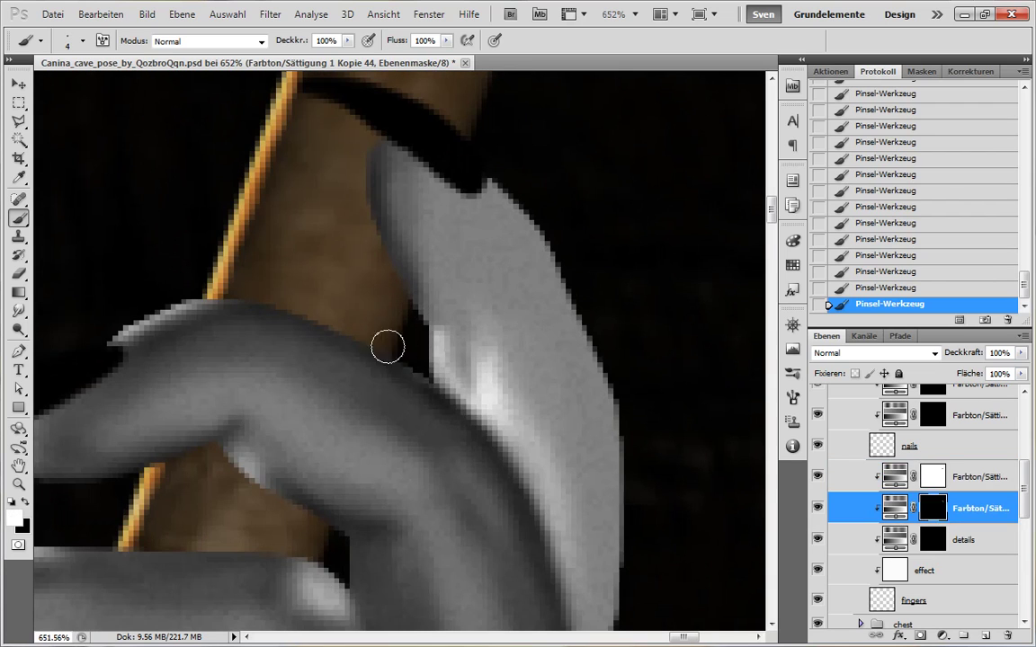
left_click(933, 481)
key("x")
- Try two more 4 px strokes along the topmost finger's highlight on the Kopie 40 mask, and undo them
left_click_drag(486, 354, 505, 392)
left_click(550, 471)
key("ctrl+alt+z")
key("ctrl+alt+z")
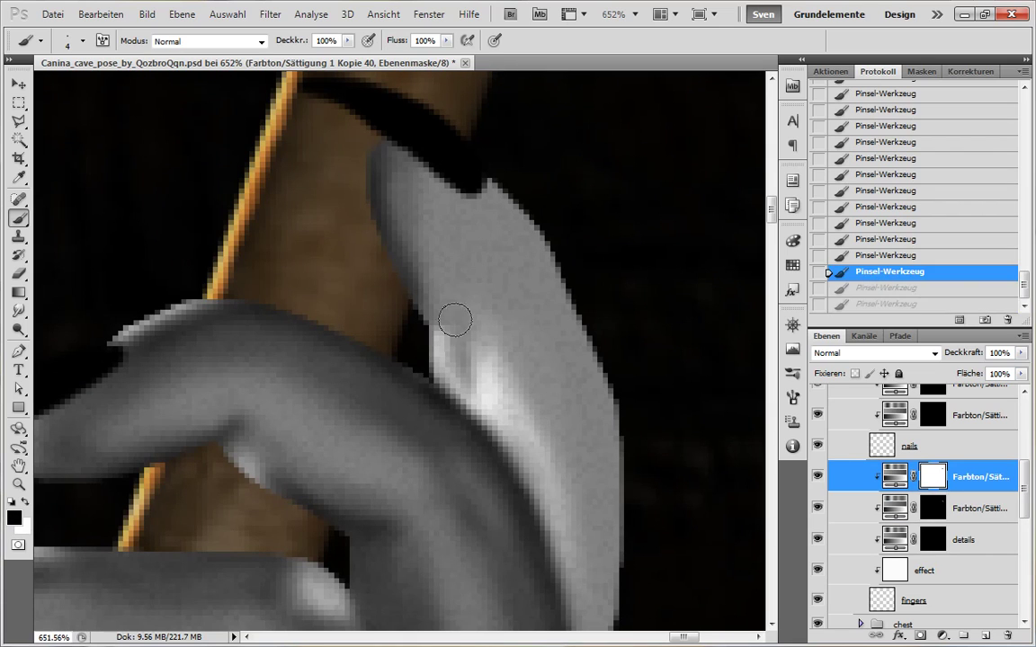
- Blend the topmost finger's highlight into the surrounding grey on the Kopie 40 mask with a 7 px brush
key("bracketright")
key("bracketright")
key("bracketright")
mouse_move(486, 323)
left_mouse_down()
mouse_move(481, 396)
mouse_move(431, 349)
mouse_move(474, 353)
left_mouse_up()
key("x")
key("x")
key("x")
scroll(495, 397, "down", 5)
key("x")
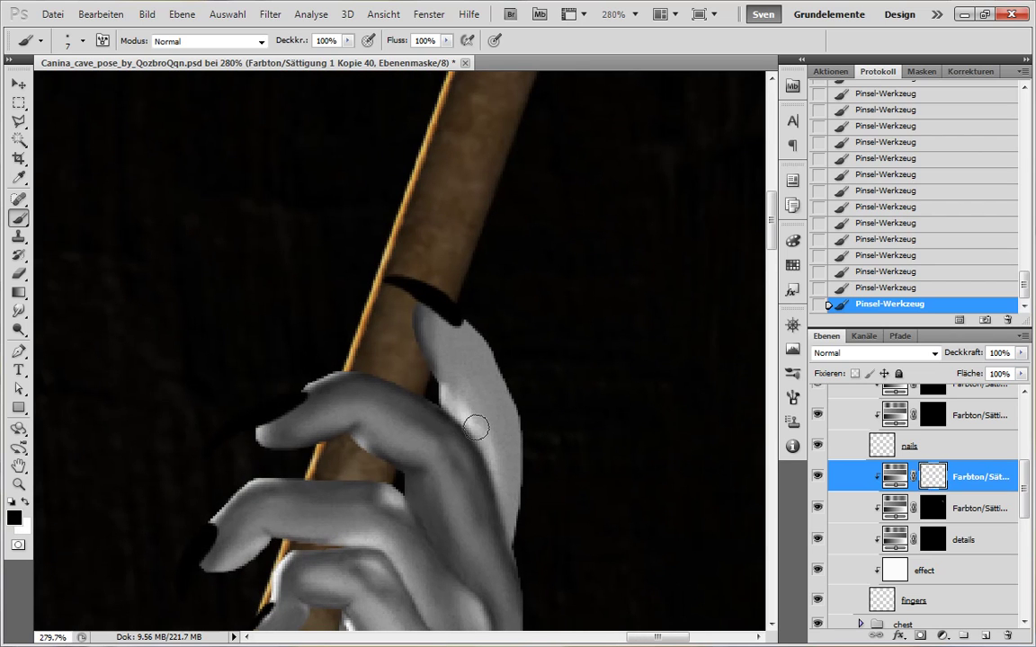
- Brighten the topmost finger's inner edge beside the staff on the Kopie 40 mask with a 4 px brush
scroll(428, 397, "up", 3)
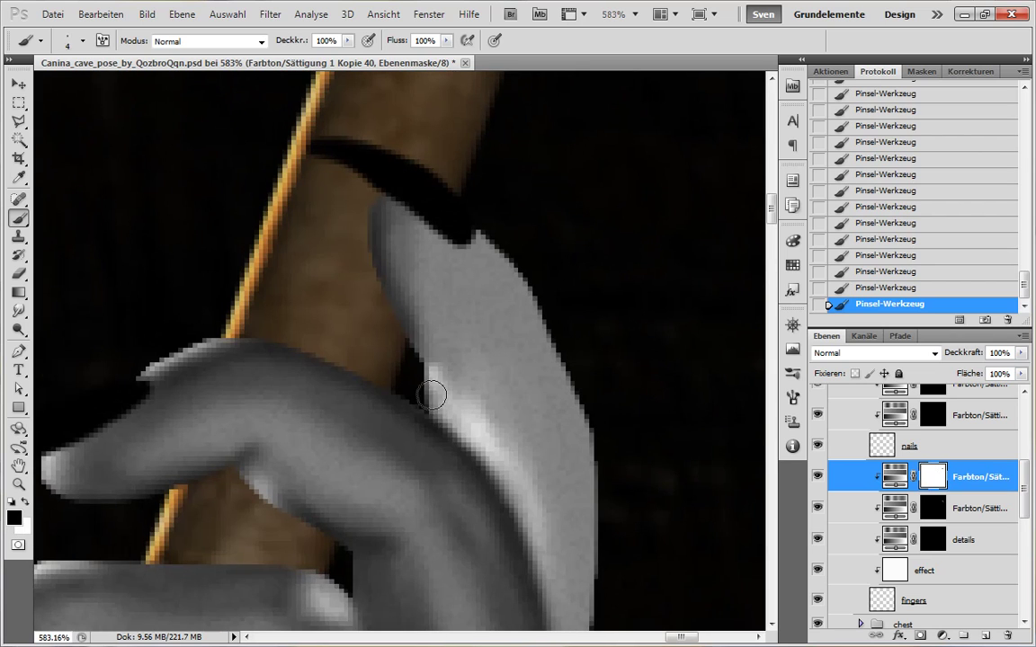
key("bracketleft")
key("bracketleft")
key("bracketleft")
key("bracketleft")
key("bracketleft")
key("x")
key("bracketright")
key("bracketright")
key("bracketright")
key("bracketright")
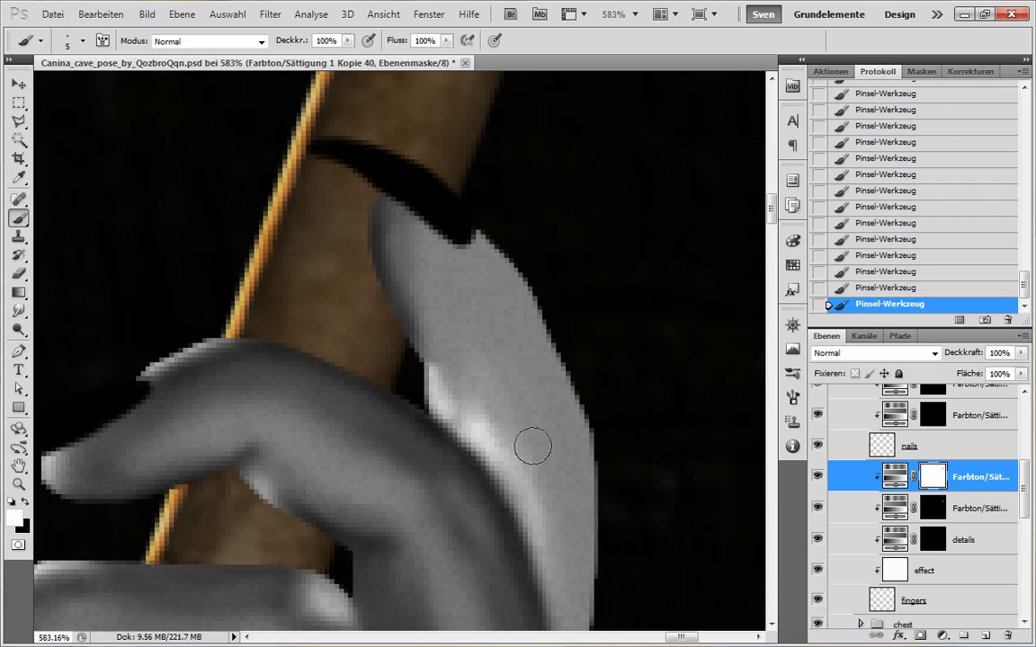
- Soften the inner-edge highlight of the topmost finger on the Kopie 40 mask with 5 px and 7 px brushes
mouse_move(448, 385)
left_mouse_down()
mouse_move(451, 425)
mouse_move(471, 426)
mouse_move(481, 500)
left_mouse_up()
key("x")
key("bracketright")
key("bracketright")
key("bracketright")
key("bracketright")
scroll(593, 464, "down", 3)
key("x")
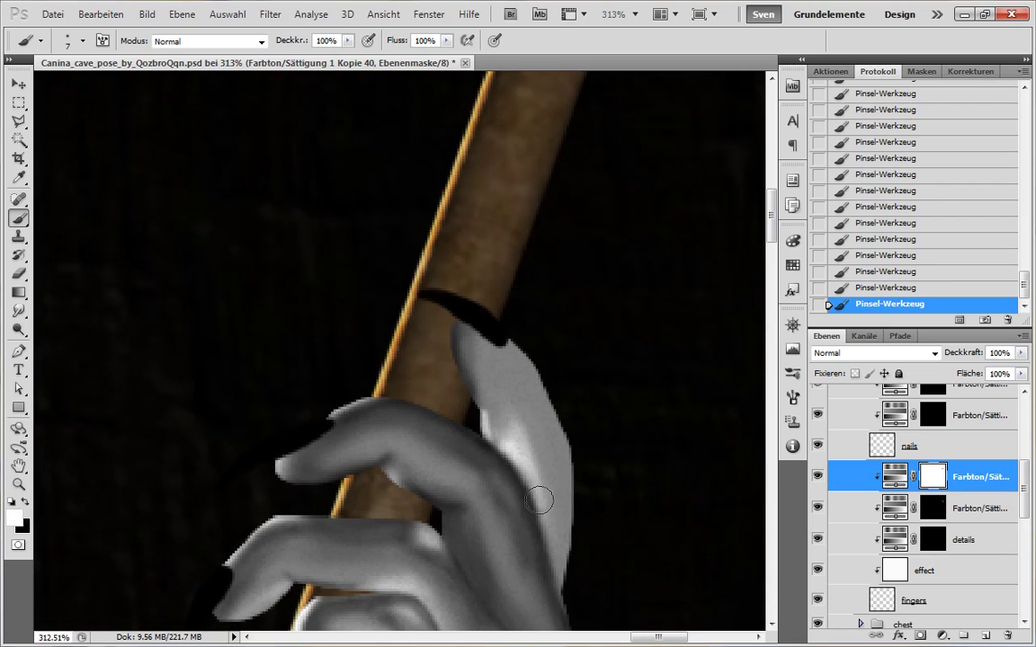
- Darken the lower outer edge of the topmost finger on the Kopie 44 mask with a 25 px brush
left_click(924, 518)
key("bracketright")
key("bracketright")
key("bracketright")
key("bracketright")
key("bracketright")
key("bracketright")
mouse_move(587, 463)
left_mouse_down()
mouse_move(562, 420)
mouse_move(569, 458)
left_mouse_up()
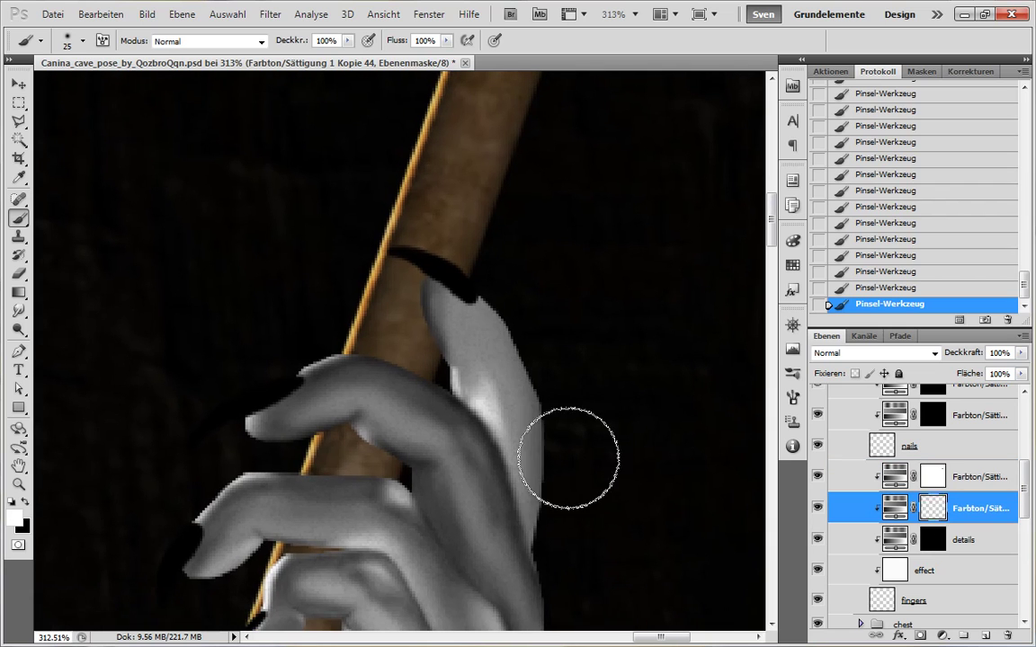
left_click_drag(580, 540, 558, 478)
- Deepen the outer-edge shadow at the middle of the topmost finger on the Kopie 44 mask with a 9 px brush
key("bracketleft")
key("bracketleft")
key("bracketleft")
key("bracketleft")
left_click_drag(528, 421, 534, 456)
left_click_drag(525, 407, 527, 428)
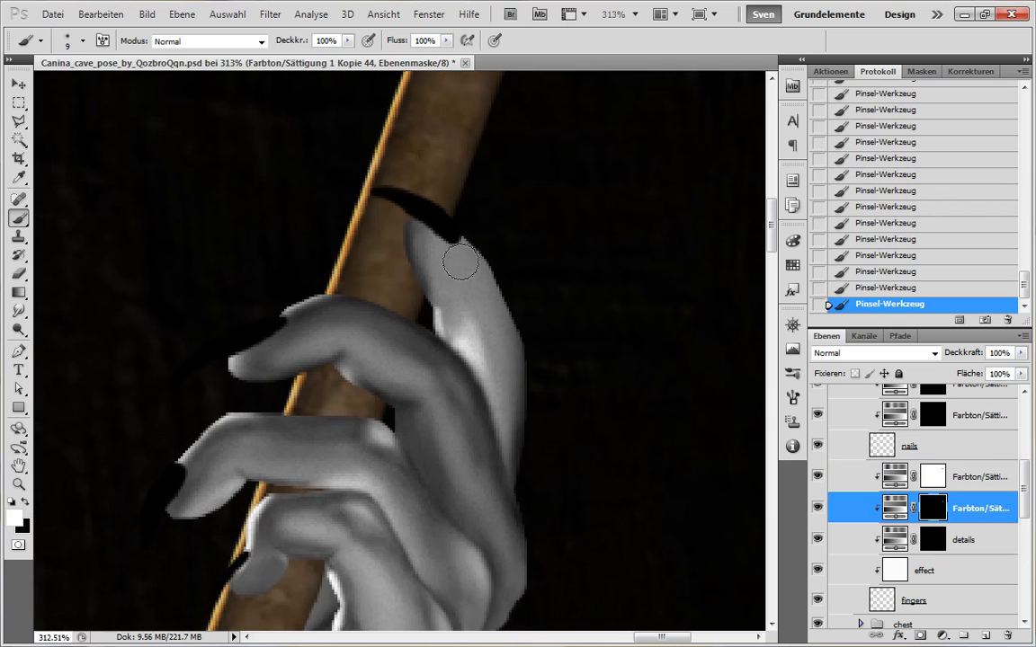
- Shade the topmost finger's outer side from the fingertip down to its base on the Kopie 44 mask, enlarging the brush
left_click_drag(481, 255, 499, 257)
mouse_move(455, 221)
left_mouse_down()
mouse_move(496, 280)
mouse_move(517, 373)
mouse_move(477, 259)
mouse_move(541, 410)
left_mouse_up()
key("bracketright")
key("bracketright")
key("bracketright")
key("bracketright")
left_click_drag(445, 172, 557, 423)
- Remove excess shading at the base of the topmost finger on the Kopie 44 mask with black and an 8 px brush
key("bracketleft")
key("bracketleft")
key("bracketleft")
key("x")
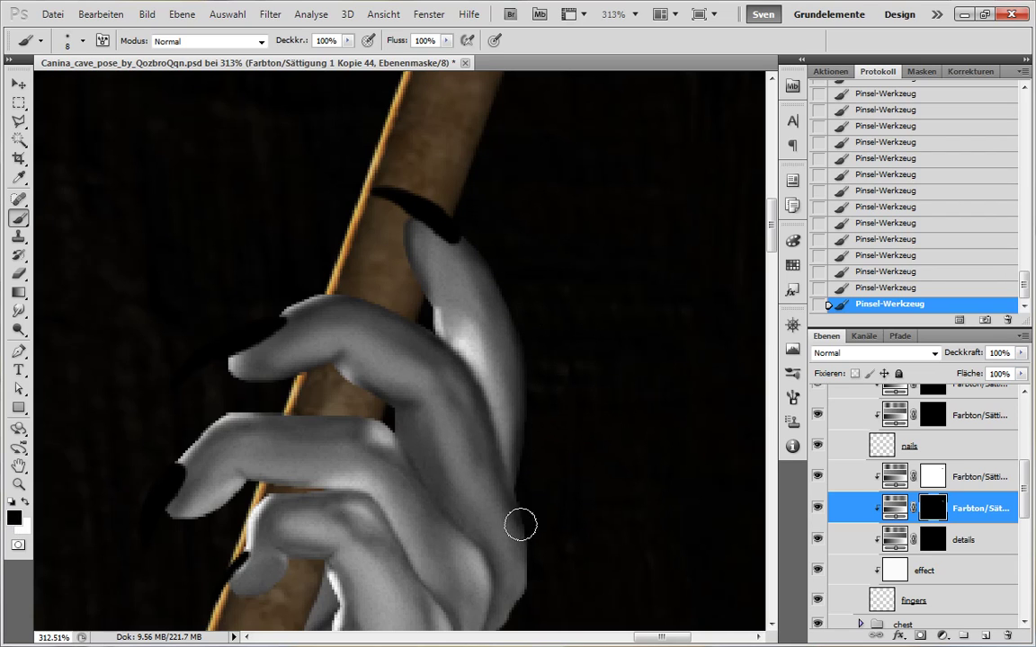
left_click_drag(521, 525, 530, 521)
- Darken the topmost finger from below the nail towards its middle on the Kopie 44 mask with white
key("x")
key("bracketleft")
key("bracketleft")
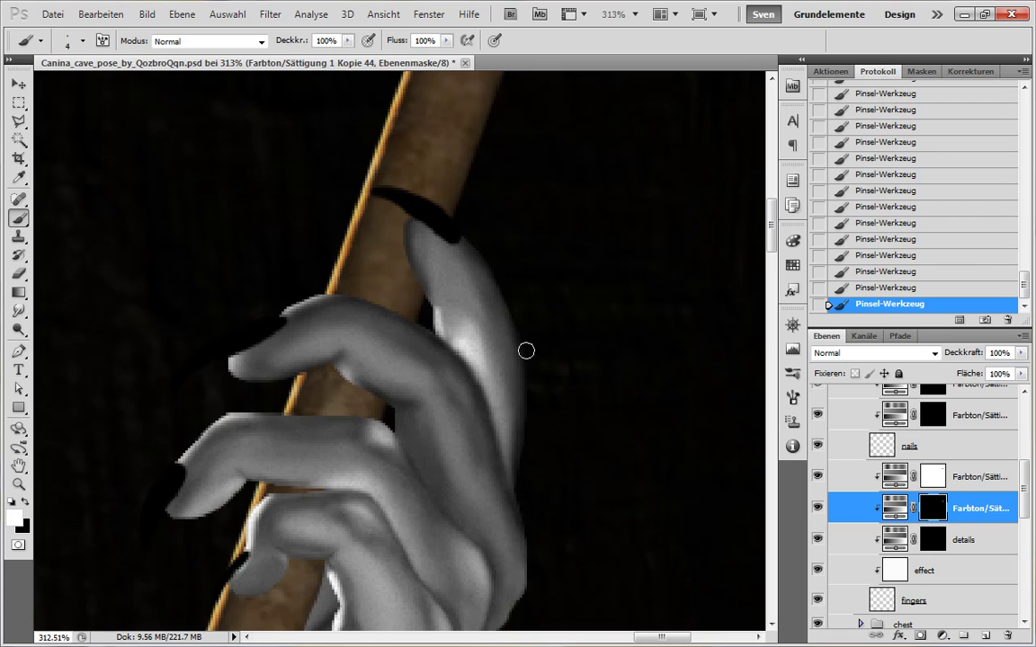
left_click_drag(435, 238, 477, 299)
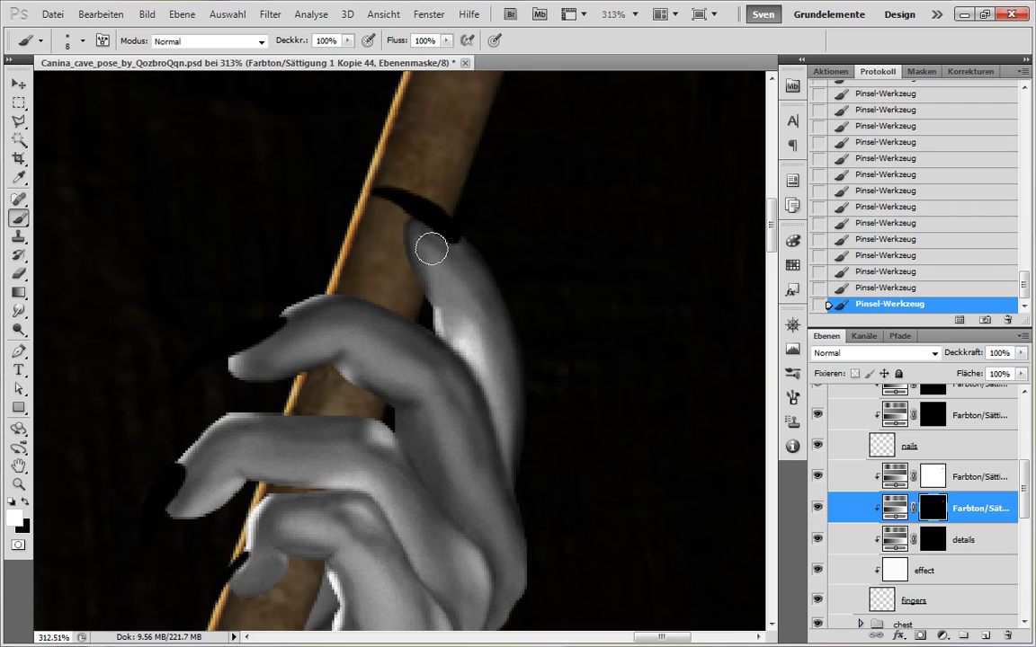
- Refine the shadow across the middle of the topmost finger on the Kopie 44 mask with a 5 px brush, alternating black and white
key("bracketleft")
key("bracketleft")
key("bracketleft")
key("x")
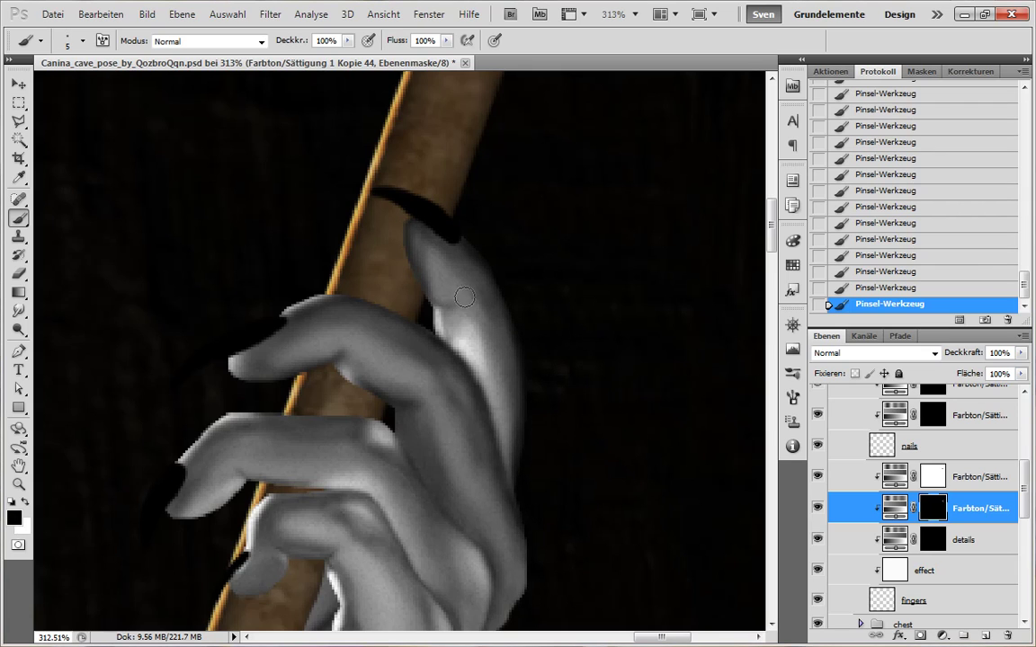
key("x")
mouse_move(450, 296)
left_mouse_down()
mouse_move(438, 289)
mouse_move(445, 264)
mouse_move(490, 315)
mouse_move(506, 316)
left_mouse_up()
key("x")
key("x")
key("x")
key("x")
key("x")
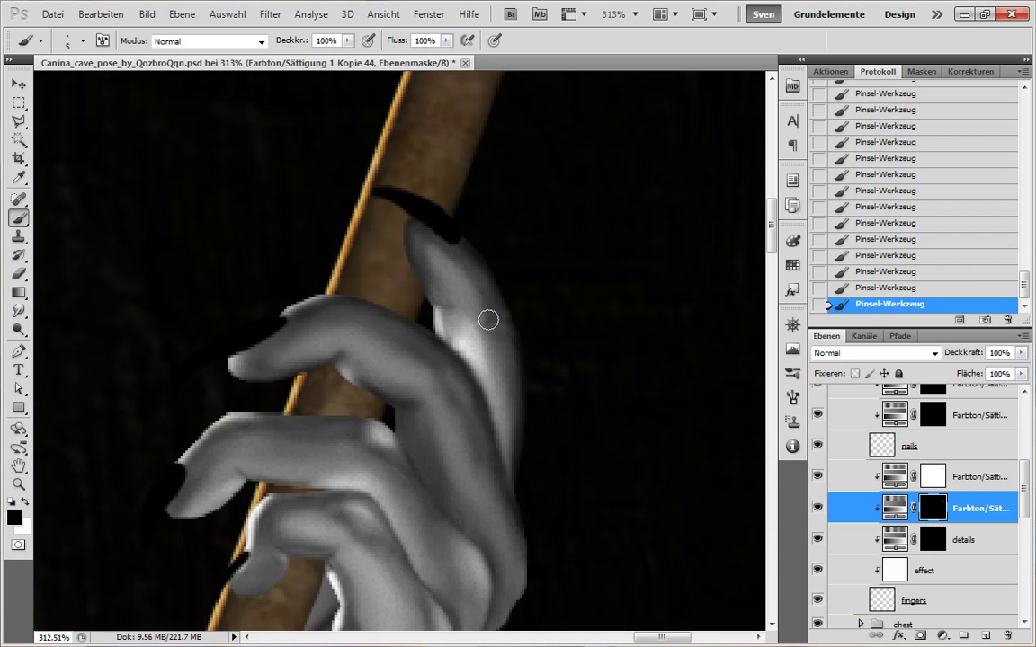
key("x")
key("x")
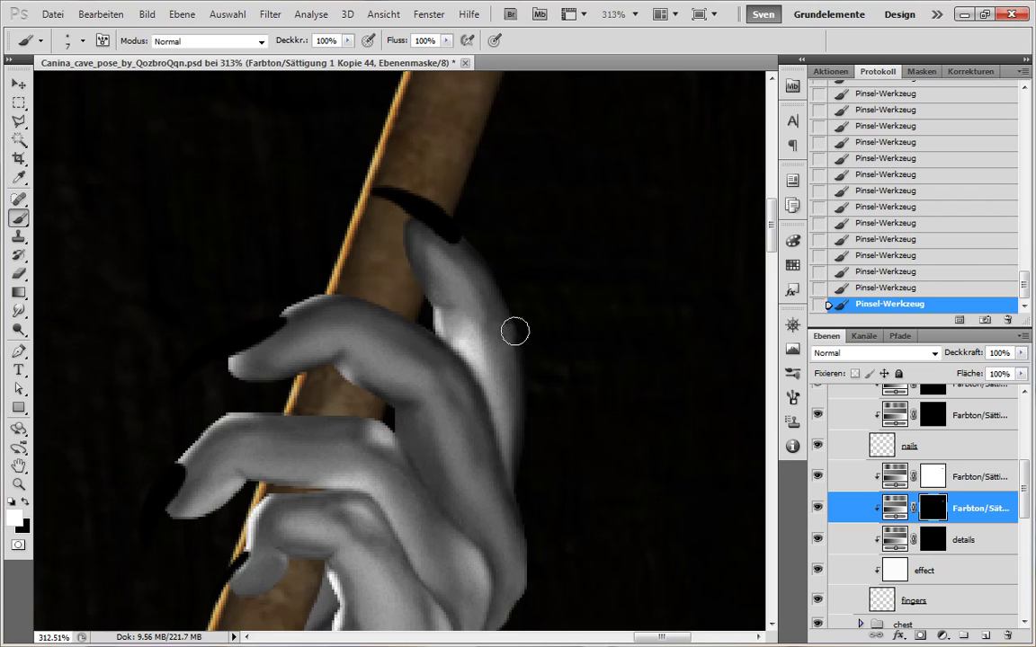
- Thin out the shadow along the topmost finger's outer edge on the Kopie 44 mask with an 8 px brush, and save the file
key("bracketright")
key("bracketright")
key("bracketright")
key("bracketright")
key("bracketright")
key("bracketright")
key("bracketright")
key("bracketleft")
key("bracketleft")
key("bracketleft")
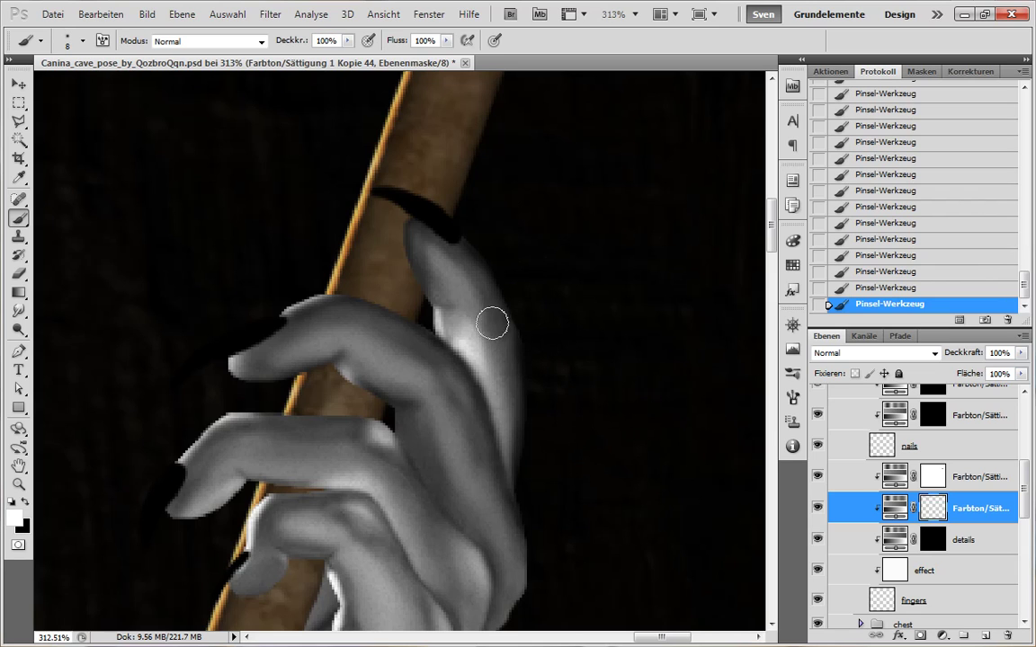
key("x")
key("x")
left_click_drag(520, 329, 516, 406)
key("x")
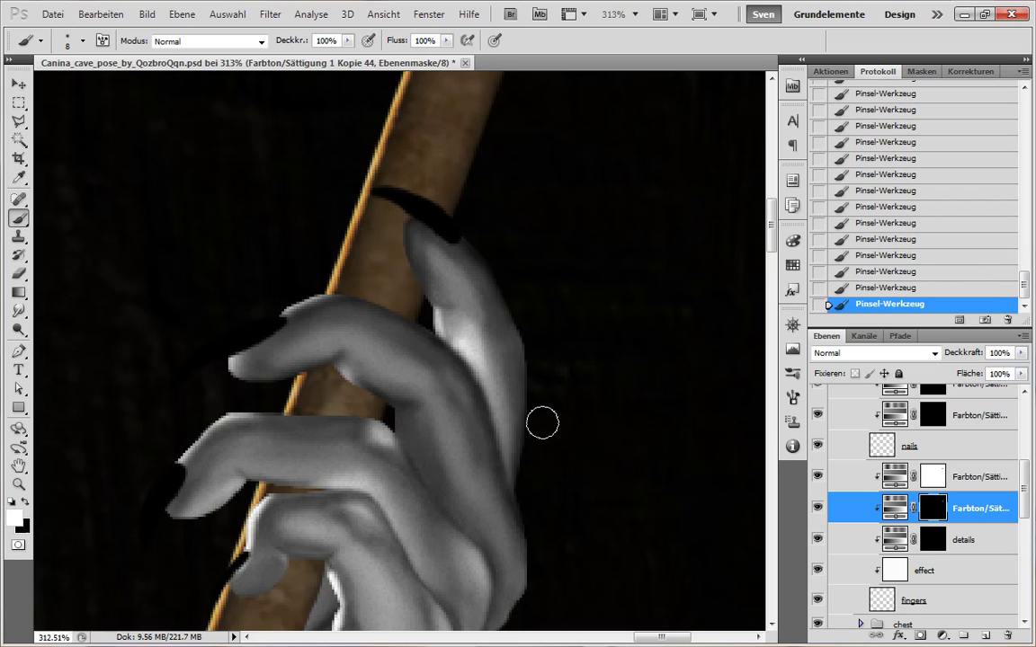
left_click_drag(551, 506, 576, 398)
key("ctrl+s")
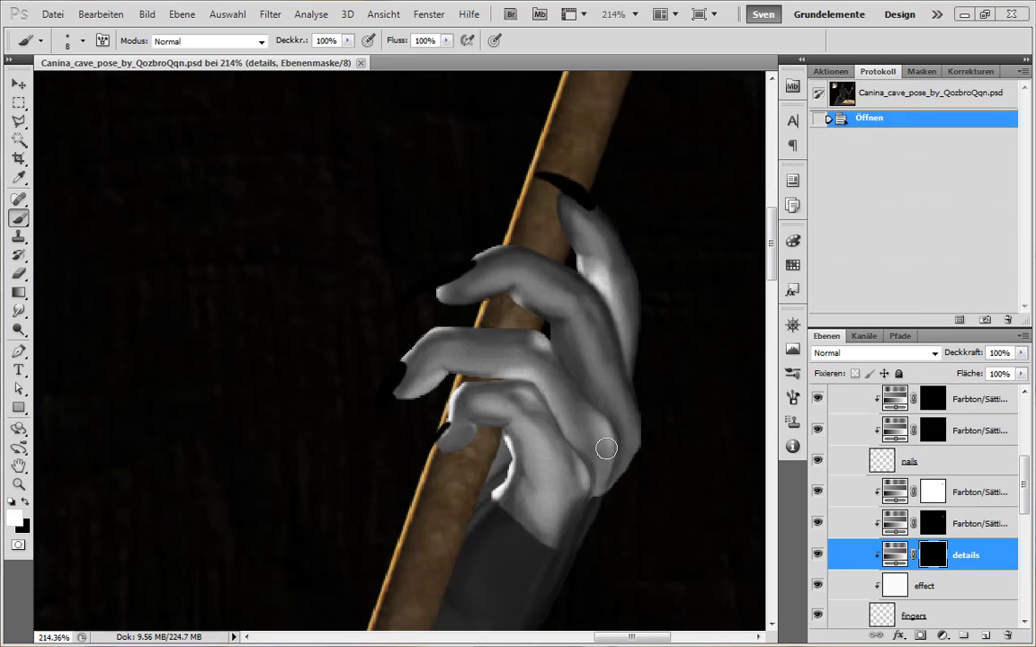
- Shade the bend of the third finger from the top on the Kopie 44 mask with a 9 px brush
left_click(933, 524)
key("]")
key("]")
key("]")
key("]")
key("]")
key("]")
key("]")
key("]")
mouse_move(548, 336)
left_mouse_down()
mouse_move(550, 345)
mouse_move(525, 326)
mouse_move(545, 336)
mouse_move(526, 340)
mouse_move(519, 326)
left_mouse_up()
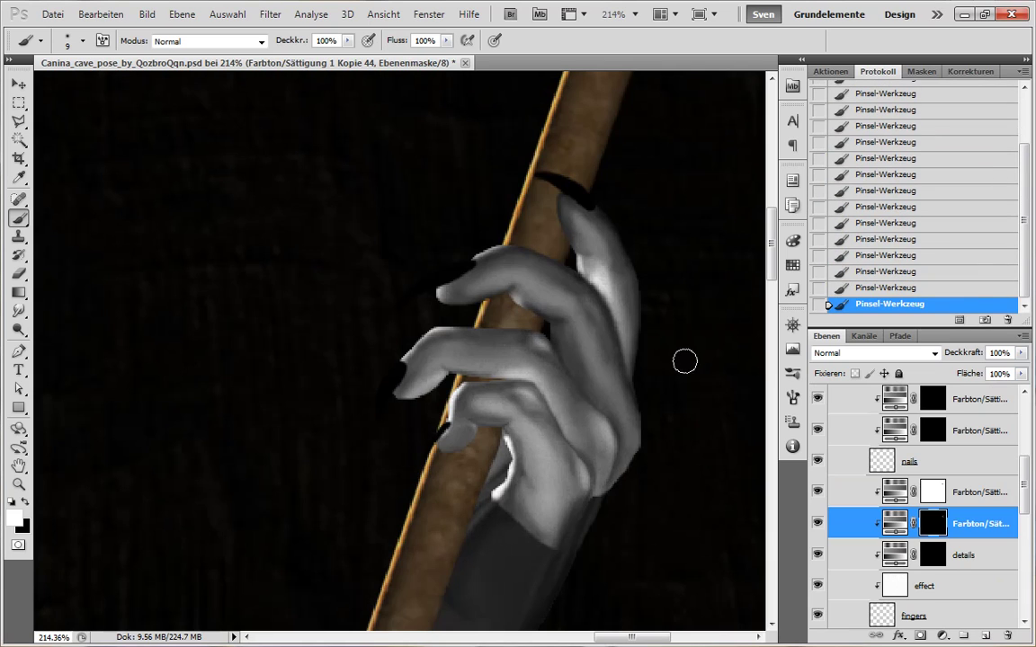
- Add fine 1 px lines to the fingers on the details mask, and shade the hand's lower outer edge on the Kopie 44 mask
left_click(933, 555)
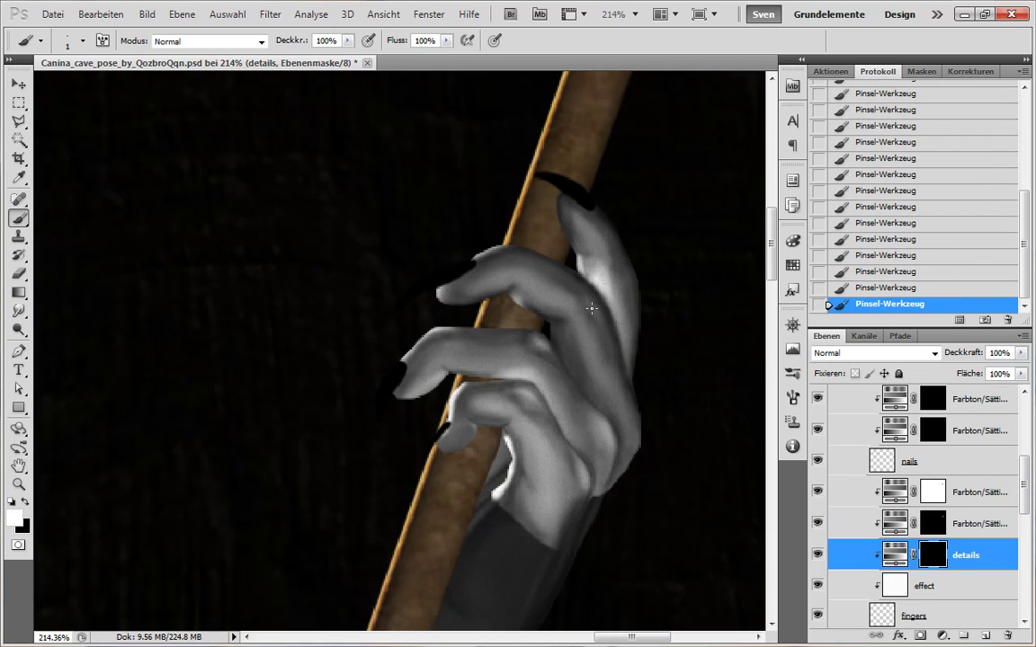
key("x")
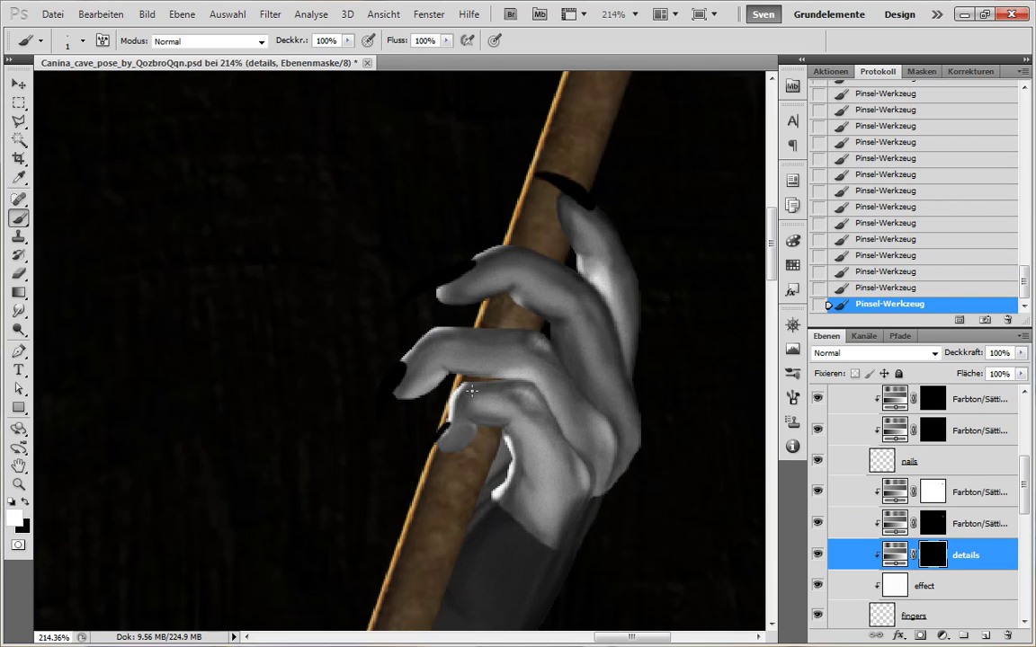
left_click_drag(450, 483, 464, 445)
left_click(890, 522)
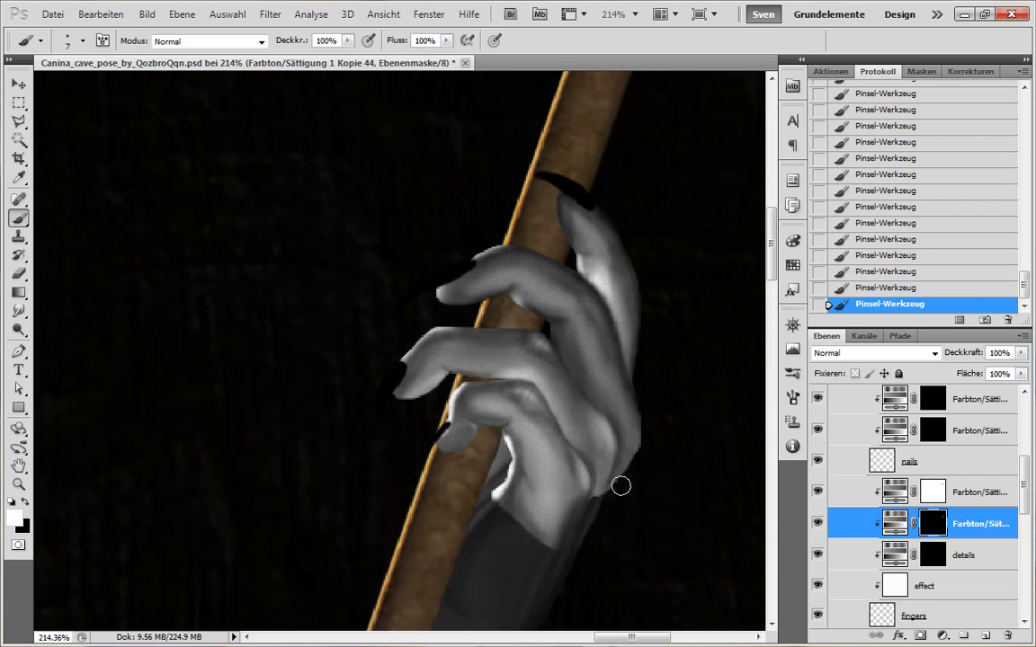
mouse_move(661, 456)
left_mouse_down()
mouse_move(645, 414)
mouse_move(634, 422)
left_mouse_up()
- Touch up the knuckle at the hand's outer side on the details mask with a 1 px brush
left_click(933, 557)
key("[")
key("[")
key("[")
key("[")
key("[")
key("[")
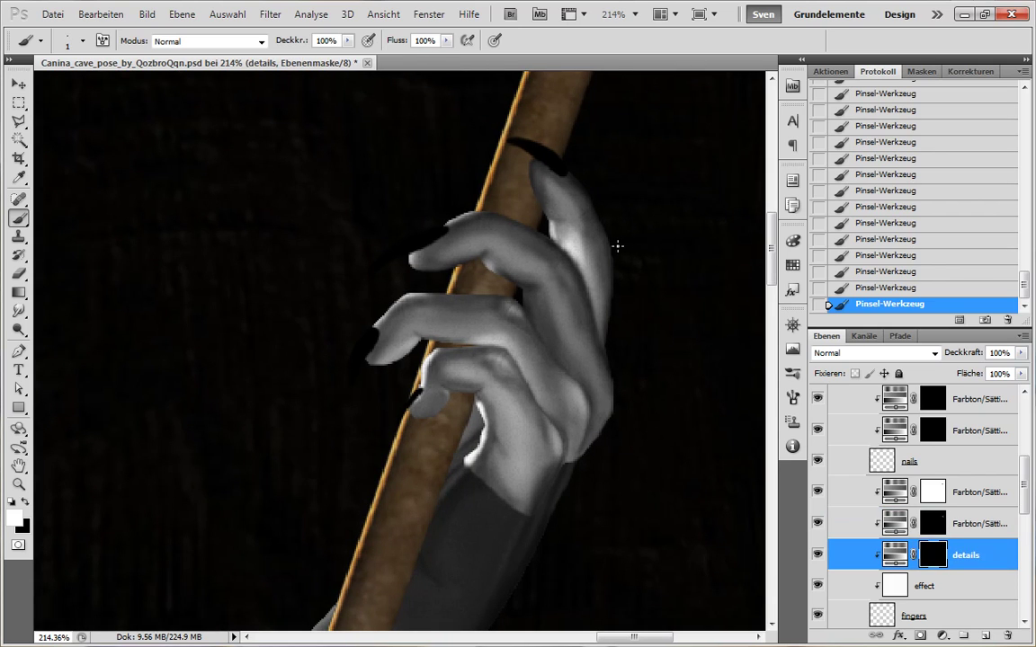
left_click_drag(575, 407, 576, 406)
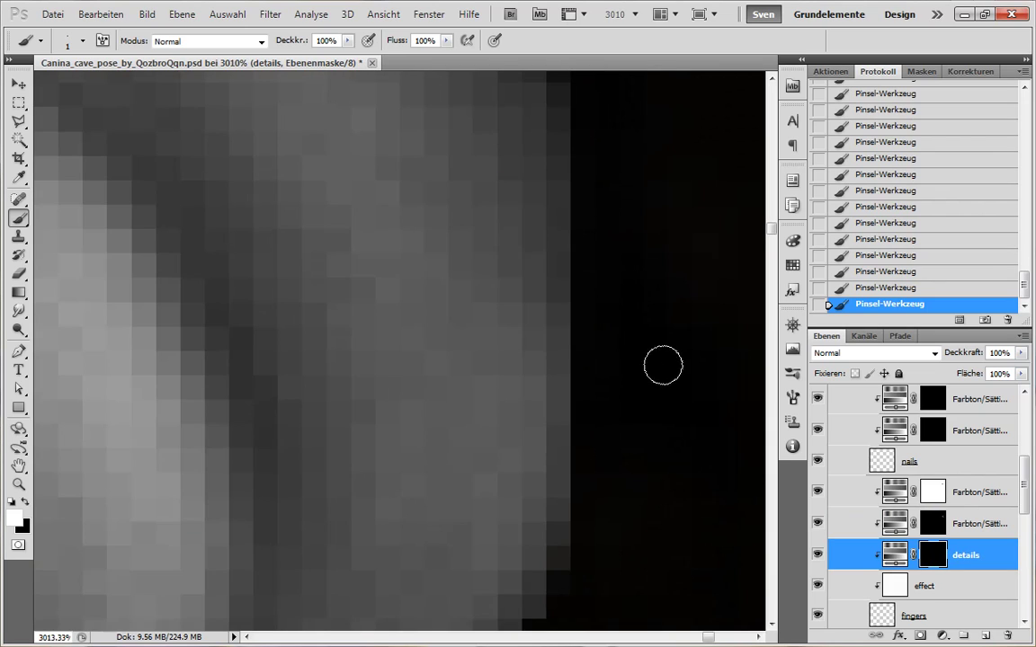
left_click(663, 369, "ctrl")
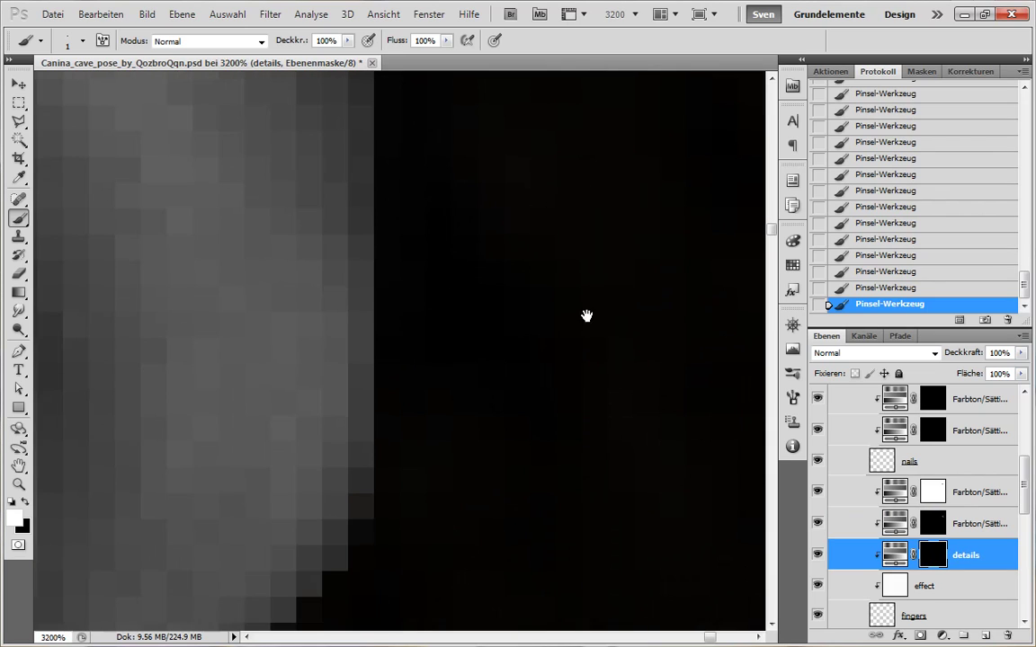
left_click_drag(741, 372, 546, 383)
key("v")
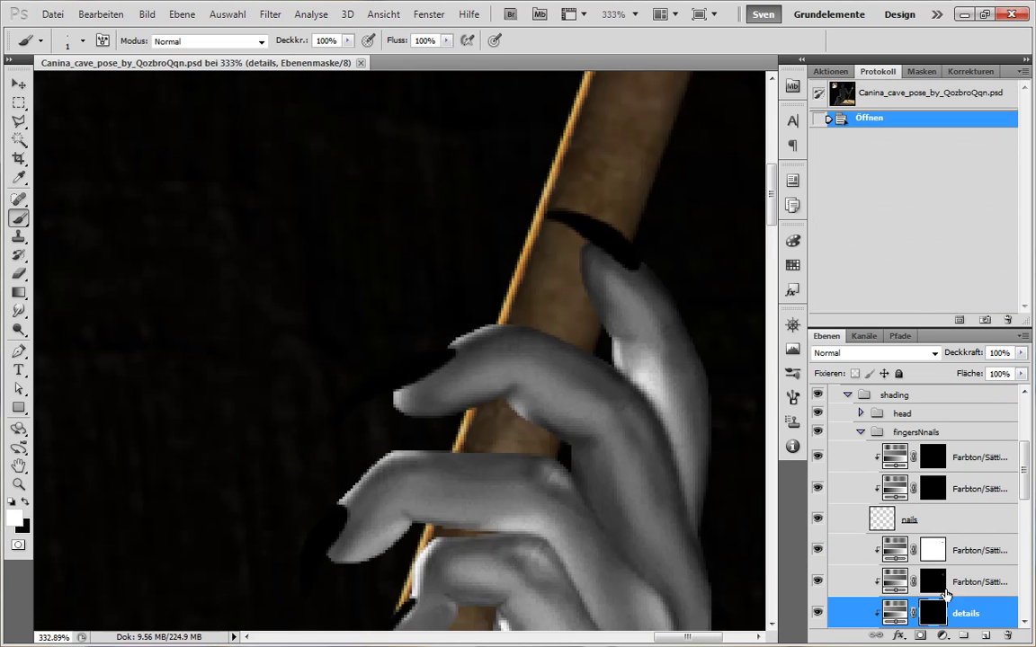
- Darken the bright underside of the second finger's bend on the Kopie 44 mask with 7 and 8 px brushes, and save the file
left_click(899, 576)
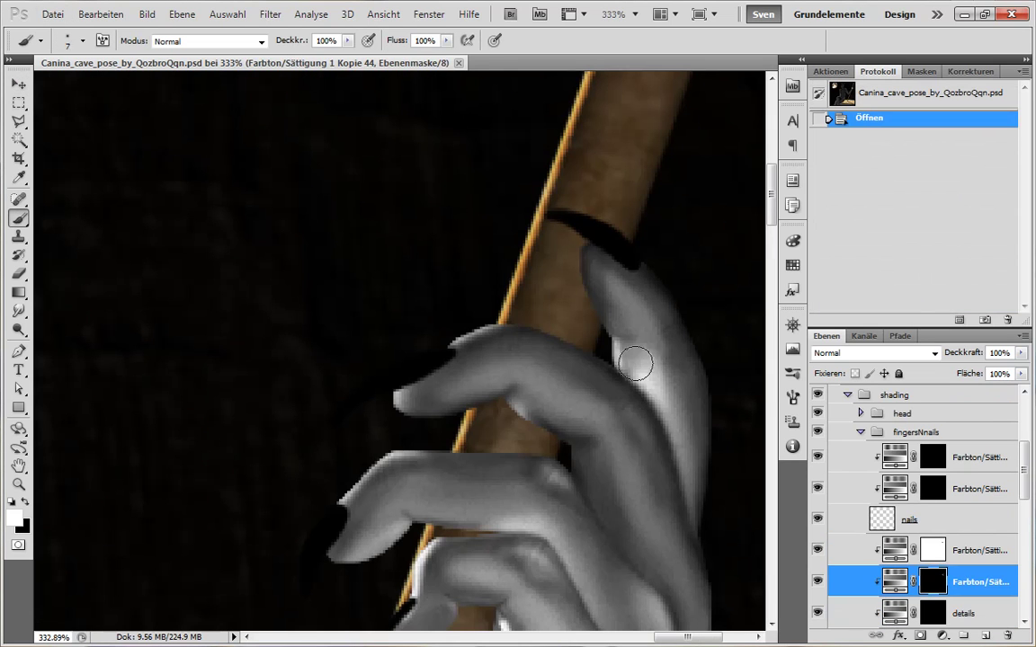
mouse_move(636, 359)
left_mouse_down()
mouse_move(530, 420)
mouse_move(517, 410)
left_mouse_up()
left_click_drag(515, 408, 503, 400)
left_click_drag(508, 403, 521, 416)
left_click_drag(521, 416, 532, 425)
left_click_drag(530, 425, 541, 434)
left_click_drag(638, 519, 677, 399)
key("ctrl+s")
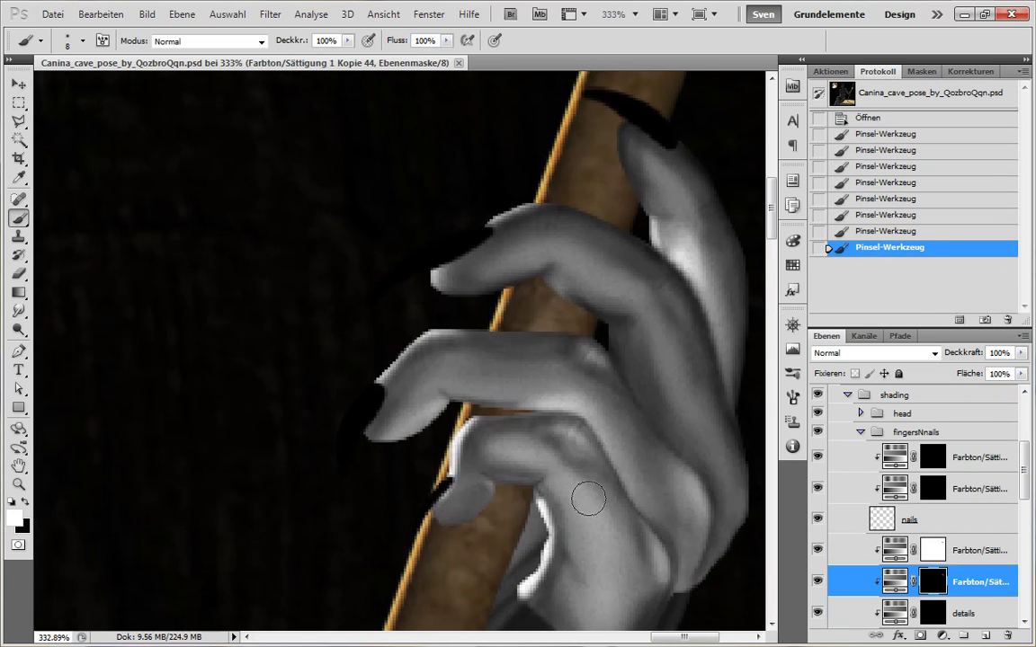
- Paint fine 1 px creases on the lowest finger and the second finger from the top on the details mask
left_click(966, 614)
key("bracketleft")
key("bracketleft")
key("bracketleft")
key("bracketleft")
key("bracketleft")
key("bracketleft")
key("bracketleft")
left_click_drag(471, 447, 464, 461)
left_click_drag(475, 449, 467, 463)
left_click_drag(478, 453, 470, 466)
left_click_drag(551, 213, 559, 226)
left_click_drag(474, 457, 467, 466)
left_click_drag(470, 457, 465, 467)
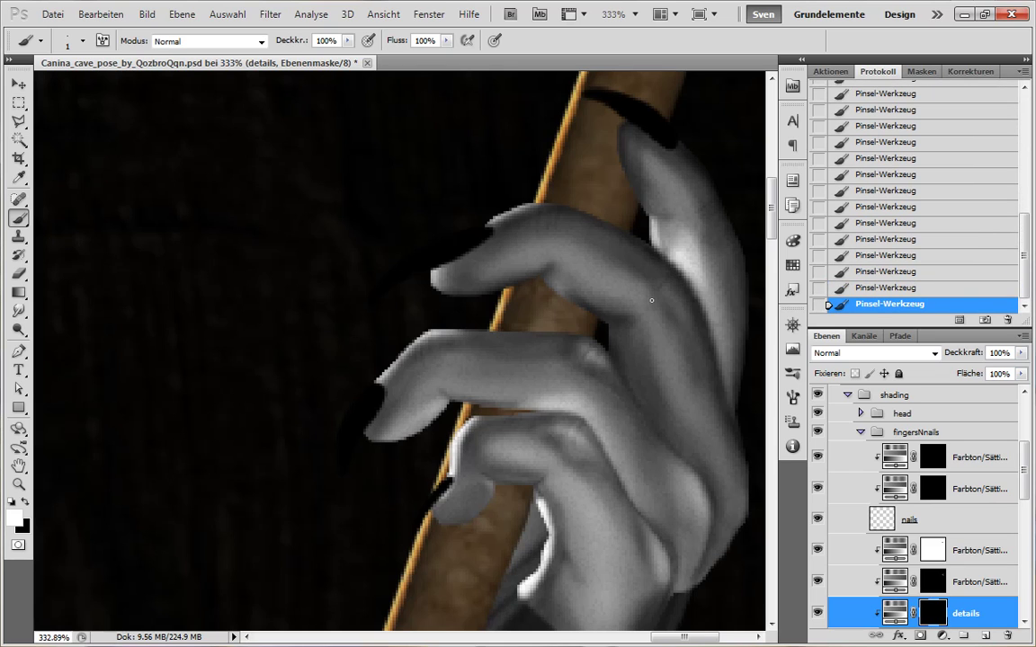
- Try to lighten the nails of the second and third fingers on the Kopie 48 mask with a 15 px brush
left_click_drag(758, 325, 588, 364)
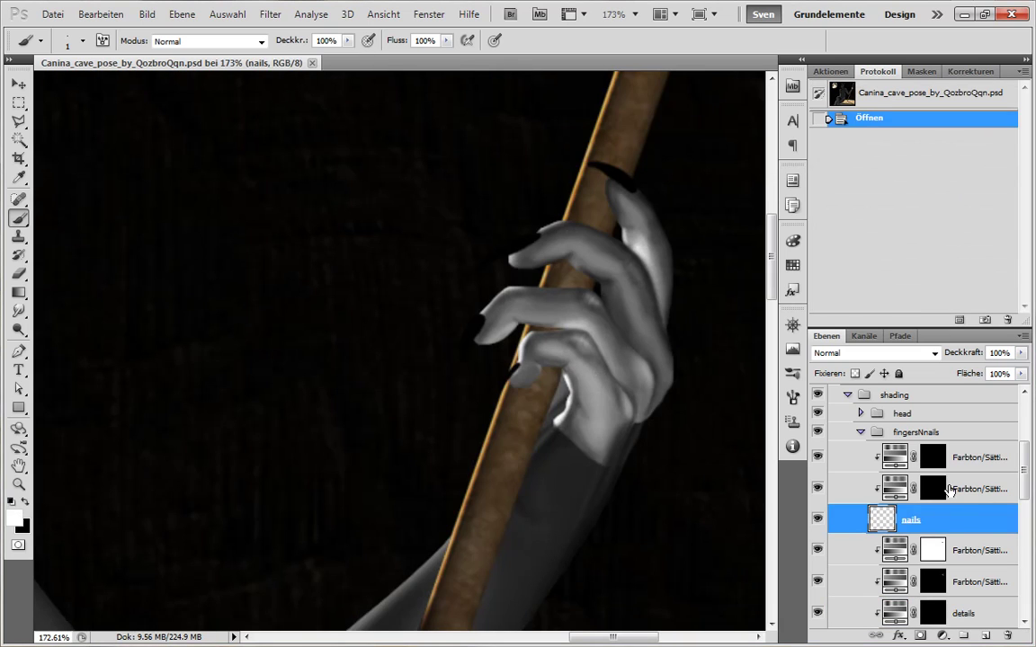
scroll(547, 380, "up", 3)
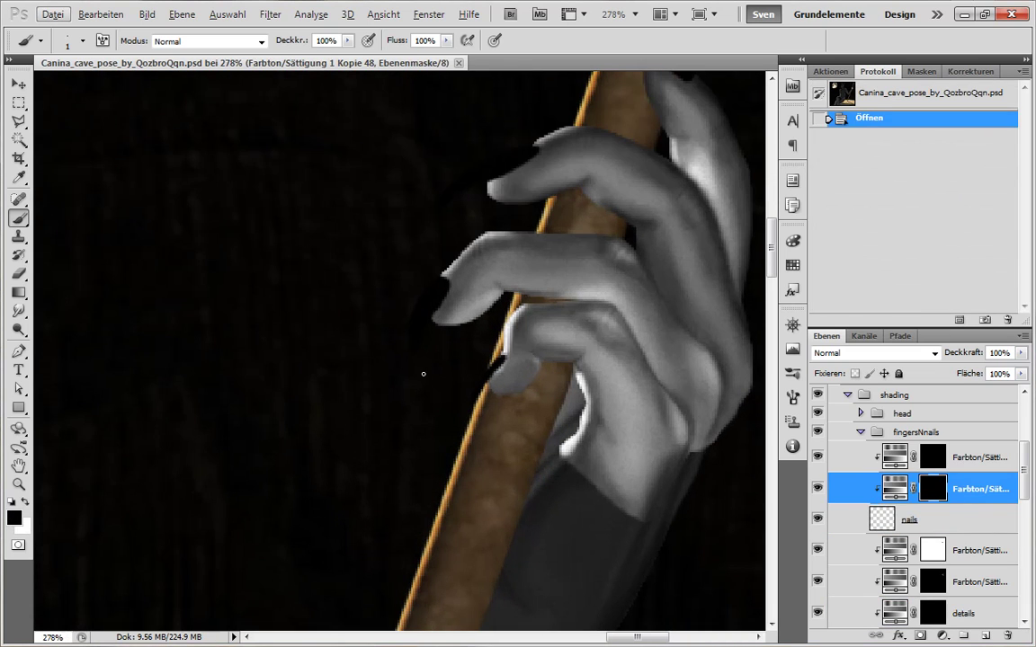
key("b")
key("Escape")
key("]")
key("]")
key("]")
key("]")
key("]")
key("]")
key("]")
key("]")
key("]")
key("]")
mouse_move(384, 189)
left_mouse_down()
mouse_move(404, 352)
mouse_move(451, 277)
left_mouse_up()
key("x")
mouse_move(450, 283)
left_mouse_down()
mouse_move(405, 376)
mouse_move(469, 248)
left_mouse_up()
left_click_drag(470, 248, 423, 320)
left_click_drag(422, 319, 467, 256)
- Delete the Kopie 48 hue/saturation layer above the nails layer and activate the Kopie 45 adjustment layer
left_click(960, 73)
left_click_drag(973, 513, 1008, 634)
left_click(965, 459)
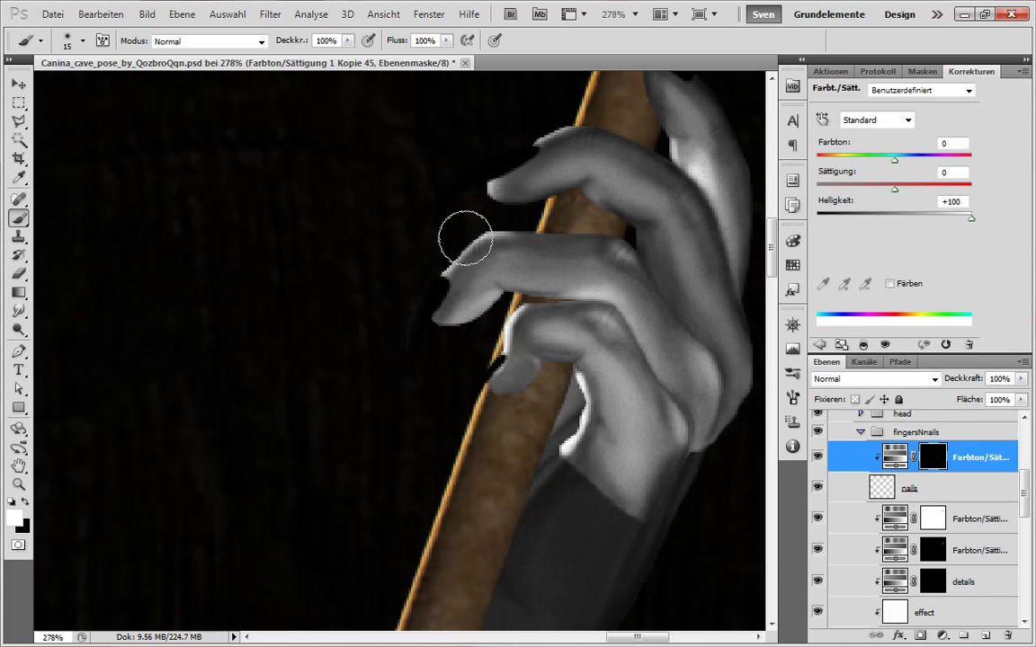
- Lighten the nails of the third and lowest fingers on the Kopie 45 mask with a 15 px brush
left_click_drag(465, 238, 372, 372)
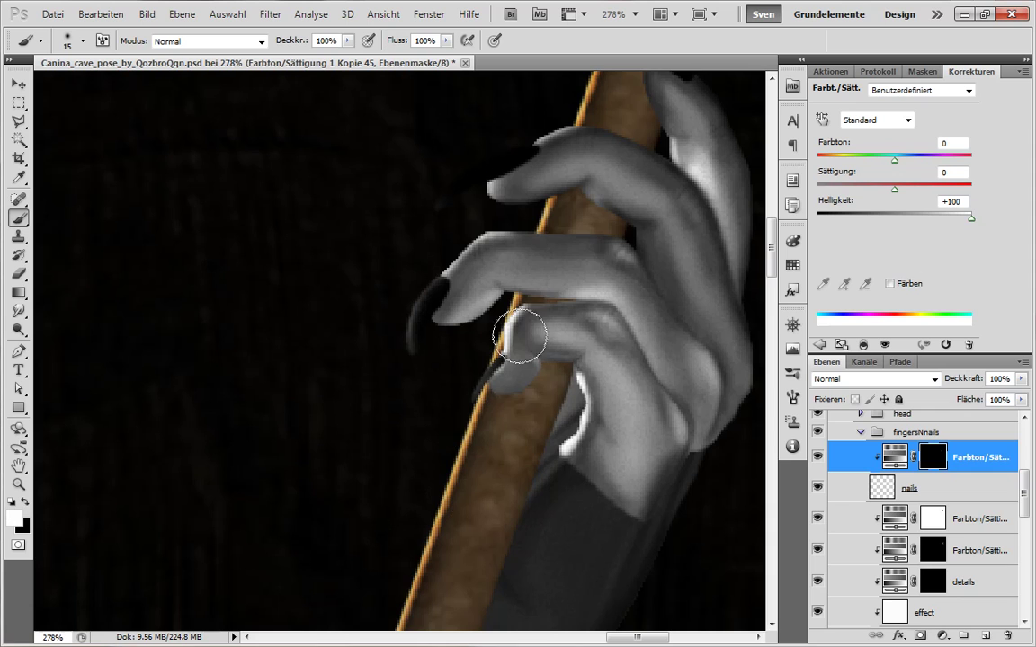
key("x")
key("x")
key("x")
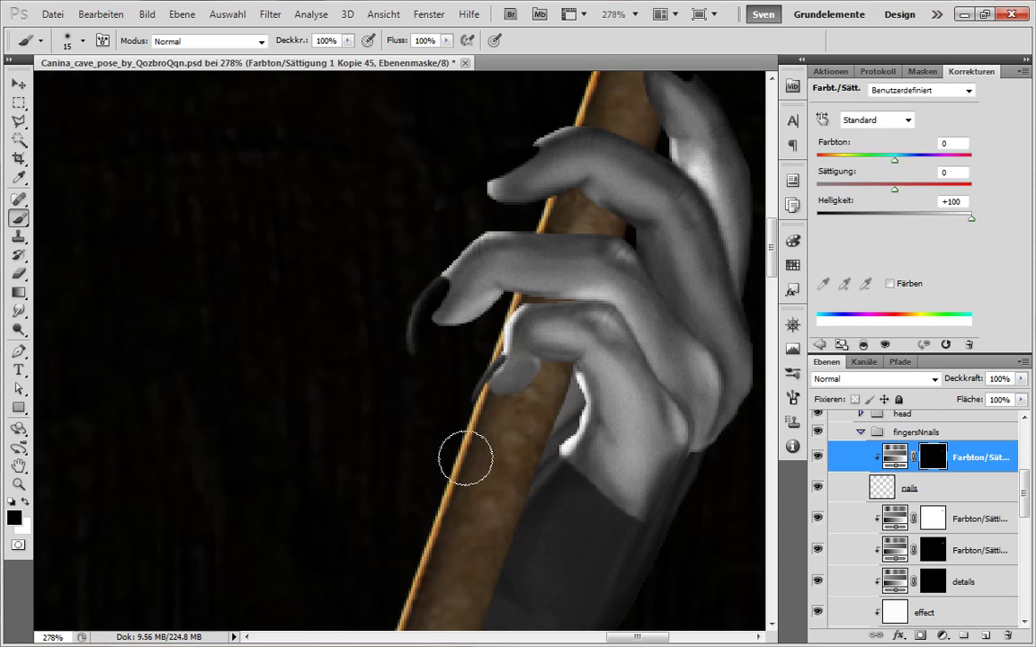
- Lighten the second finger's long nail on the Kopie 45 mask with white, and tone its highlight down with black
key("x")
left_click_drag(391, 226, 299, 317)
left_click_drag(432, 241, 304, 306)
key("x")
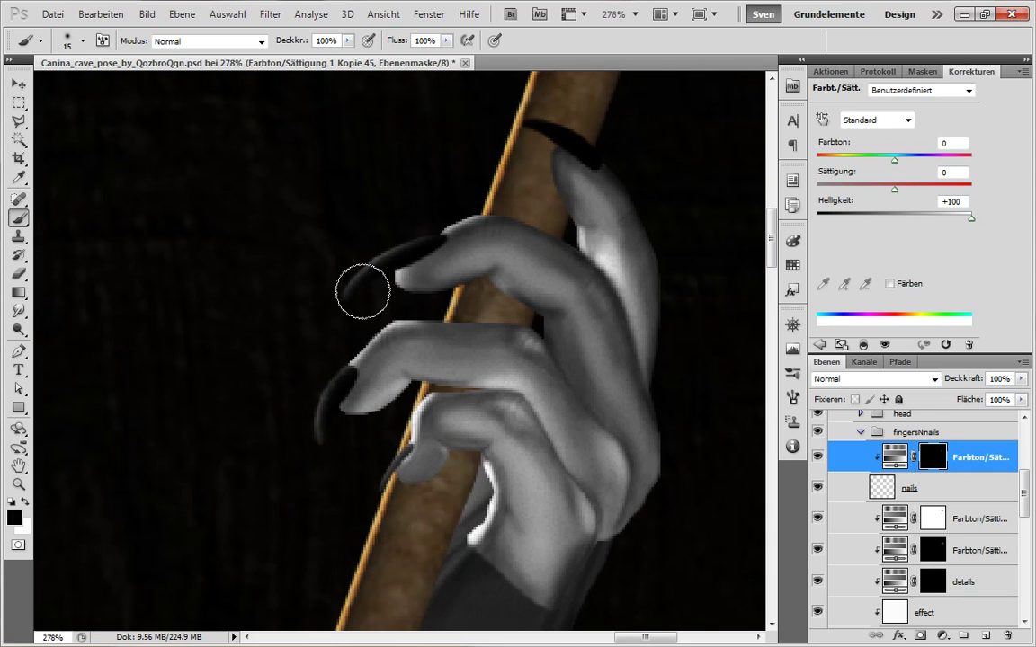
left_click_drag(363, 292, 405, 280)
key("x")
key("x")
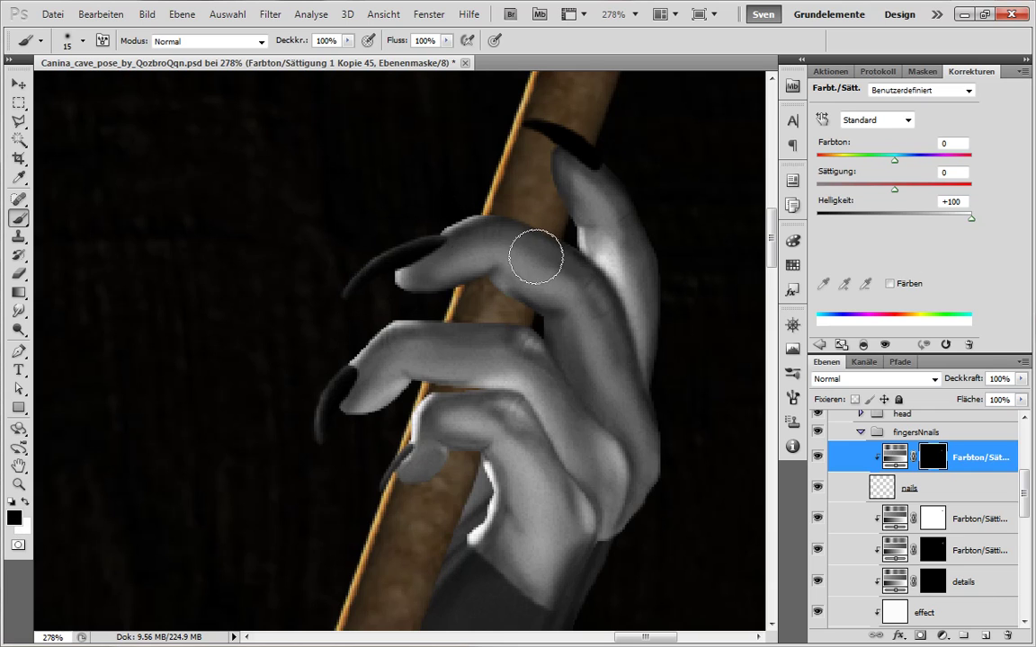
- Lighten the tip of the topmost finger's nail over the staff on the Kopie 45 mask with a 15 px brush
left_click_drag(538, 270, 511, 308)
key("x")
mouse_move(507, 200)
left_mouse_down()
mouse_move(455, 155)
mouse_move(483, 144)
left_mouse_up()
key("x")
key("x")
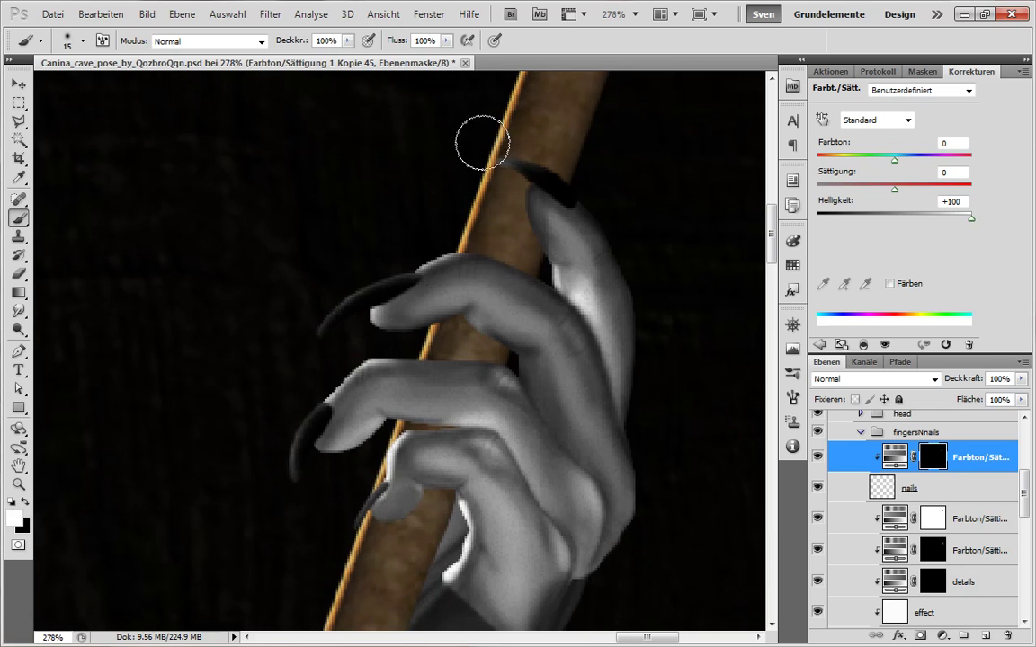
left_click_drag(504, 262, 567, 227)
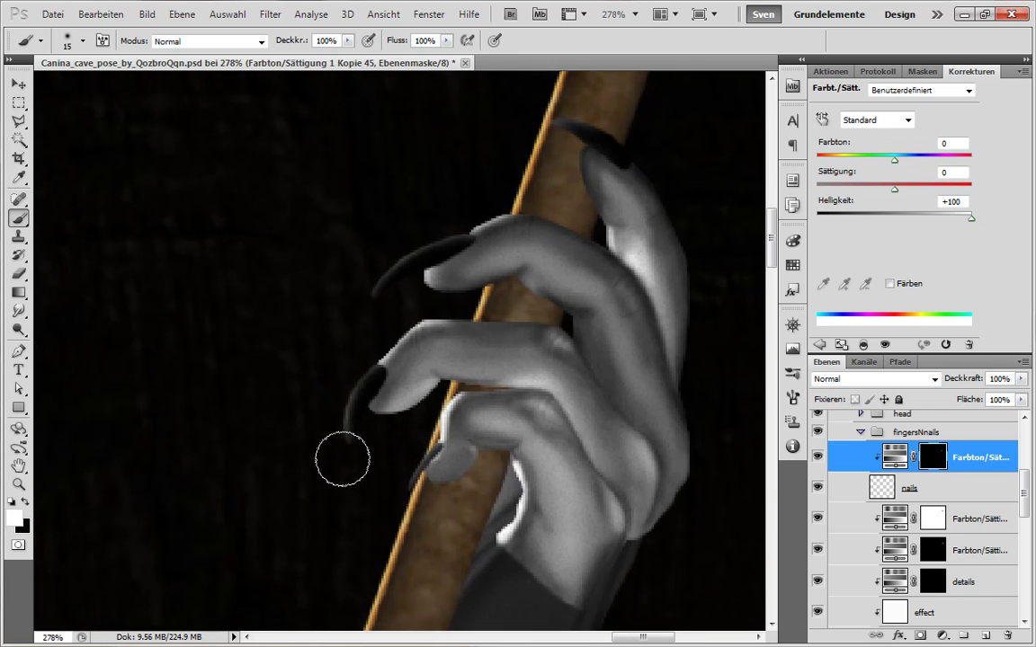
- Refine the third finger's nail highlight on the Kopie 45 mask with an 8 px brush, and check the whole figure
key("bracketleft")
key("bracketleft")
key("bracketleft")
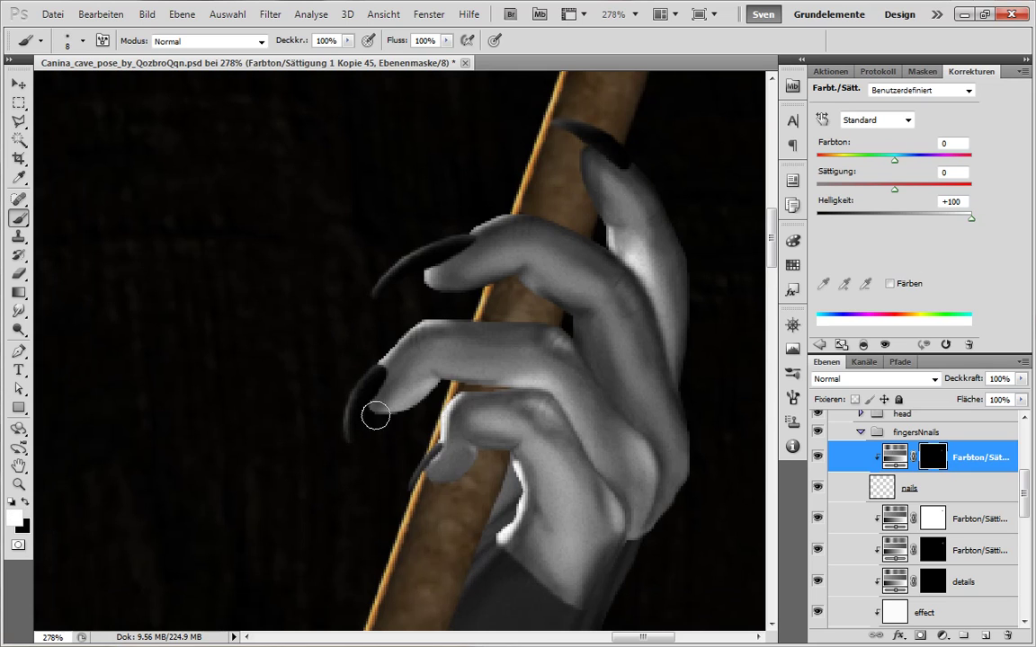
left_click_drag(375, 415, 376, 363)
scroll(478, 514, "down", 5)
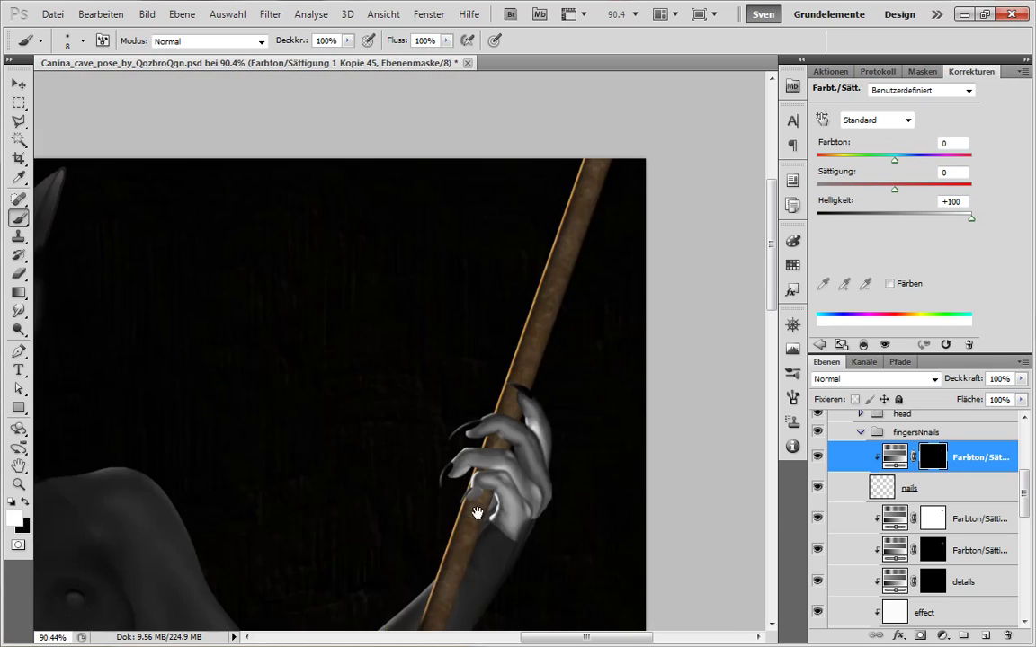
scroll(478, 514, "down", 2)
scroll(862, 502, "down", 3)
scroll(862, 501, "up", 5)
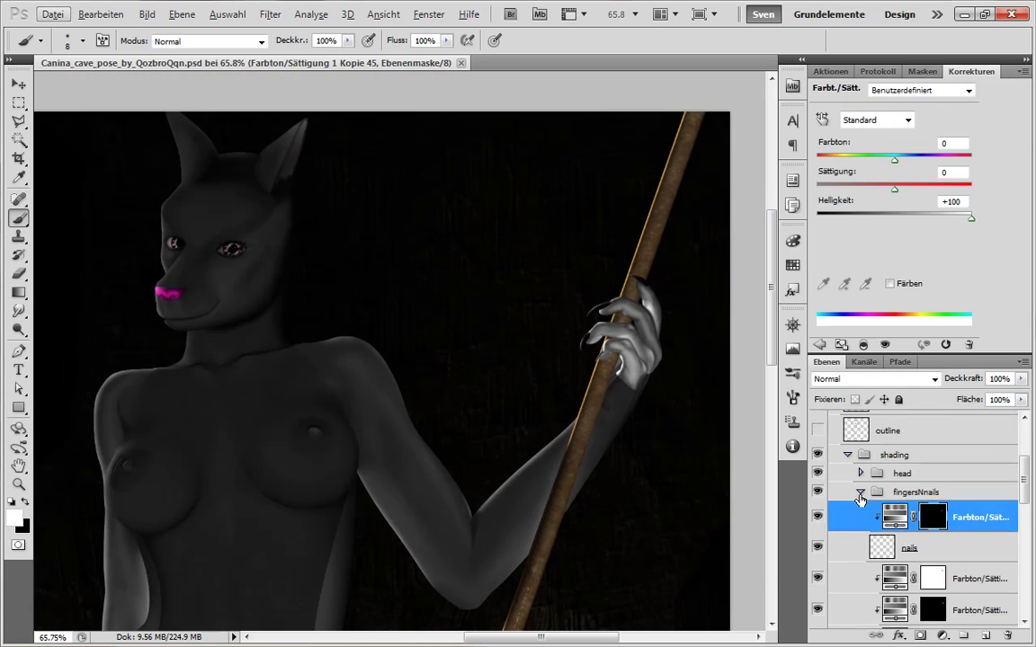
- Collapse the fingersNnails group and add a group named tail below the arms group inside shading
left_click(861, 492)
scroll(860, 557, "down", 6)
left_click(904, 586)
left_click(963, 636)
left_click_drag(889, 421, 924, 429)
left_click(860, 456)
mouse_move(911, 486)
left_mouse_down()
mouse_move(911, 524)
mouse_move(888, 515)
mouse_move(908, 497)
left_mouse_up()
double_click(907, 505)
type("tail")
key("Return")
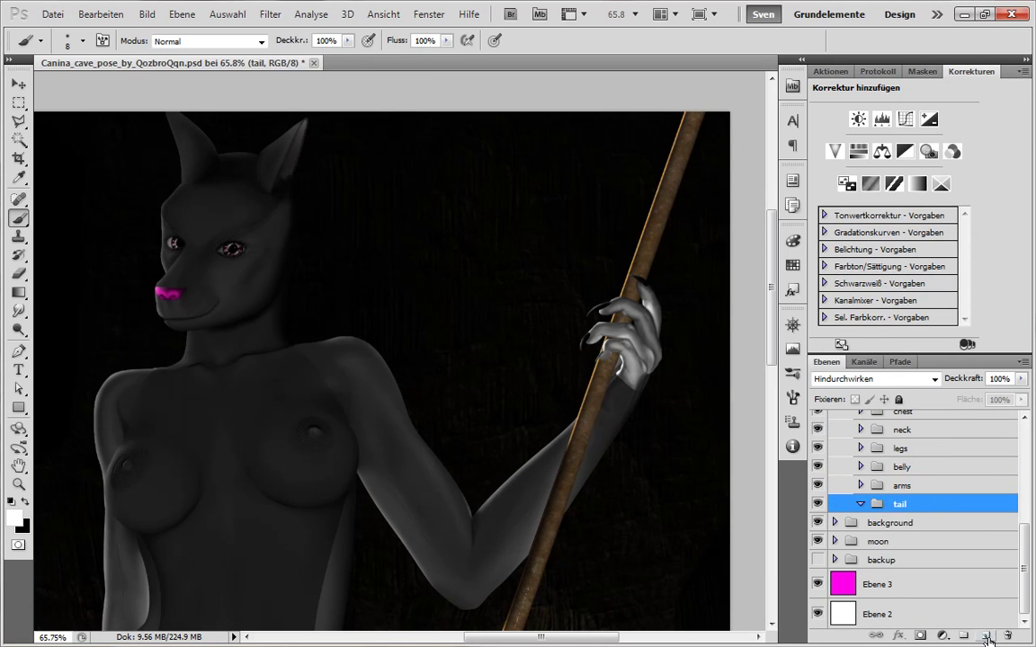
- Add a layer named sketch inside the tail group and choose a 7 px brush
left_click(987, 636)
double_click(919, 529)
type("sketch")
key("Return")
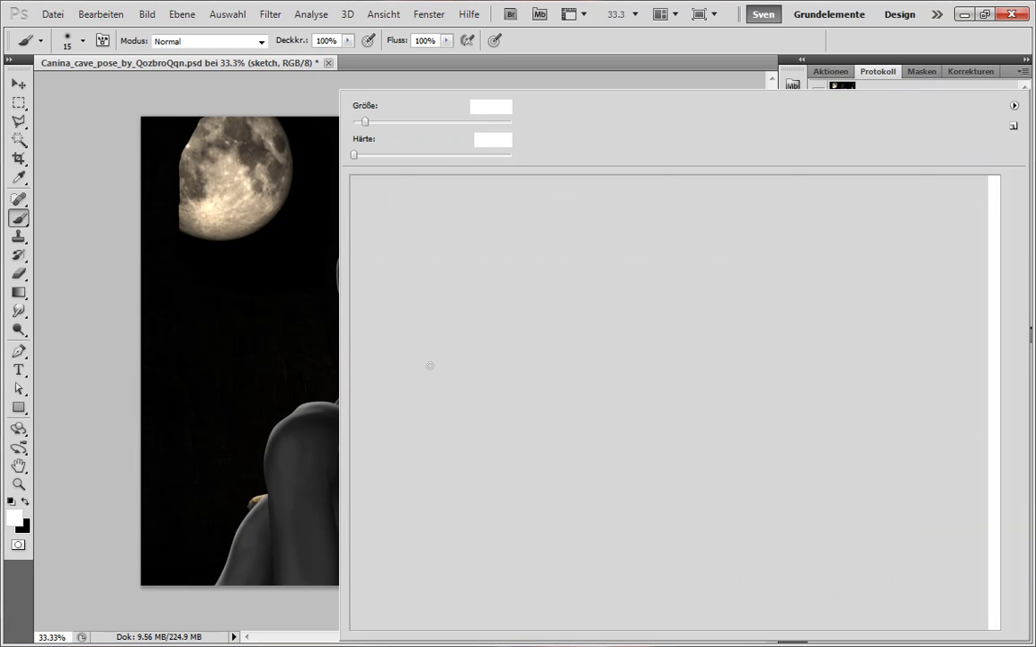
right_click(429, 365)
left_click(536, 572)
double_click(536, 572)
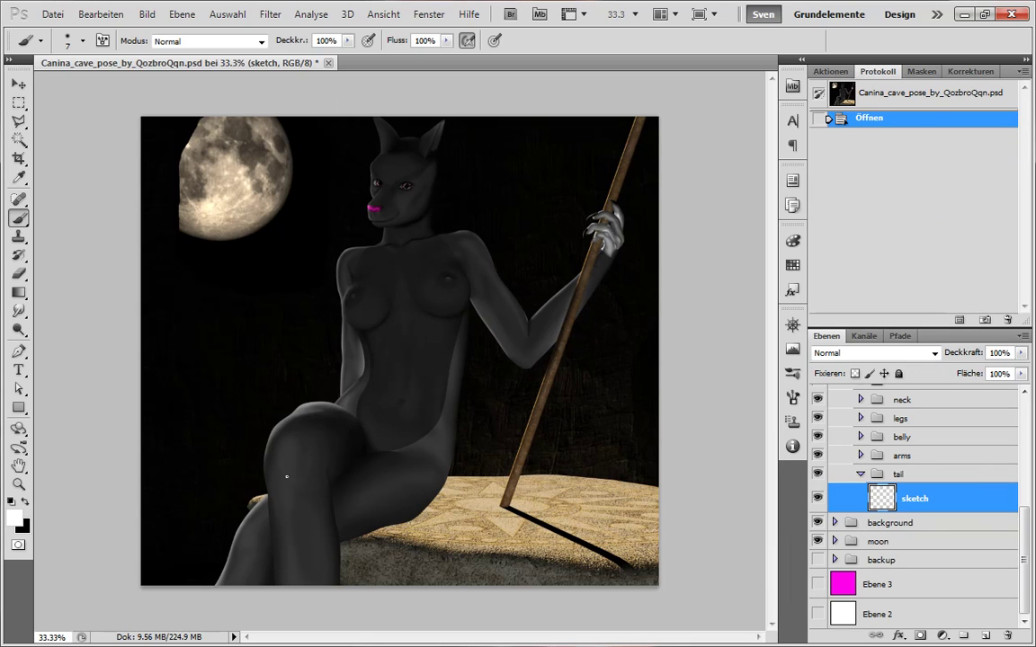
- Sketch the outline of a curved, upward-pointing tail beside the figure's legs with thin white strokes on the sketch layer
left_click_drag(286, 476, 329, 458)
left_click_drag(226, 499, 316, 416)
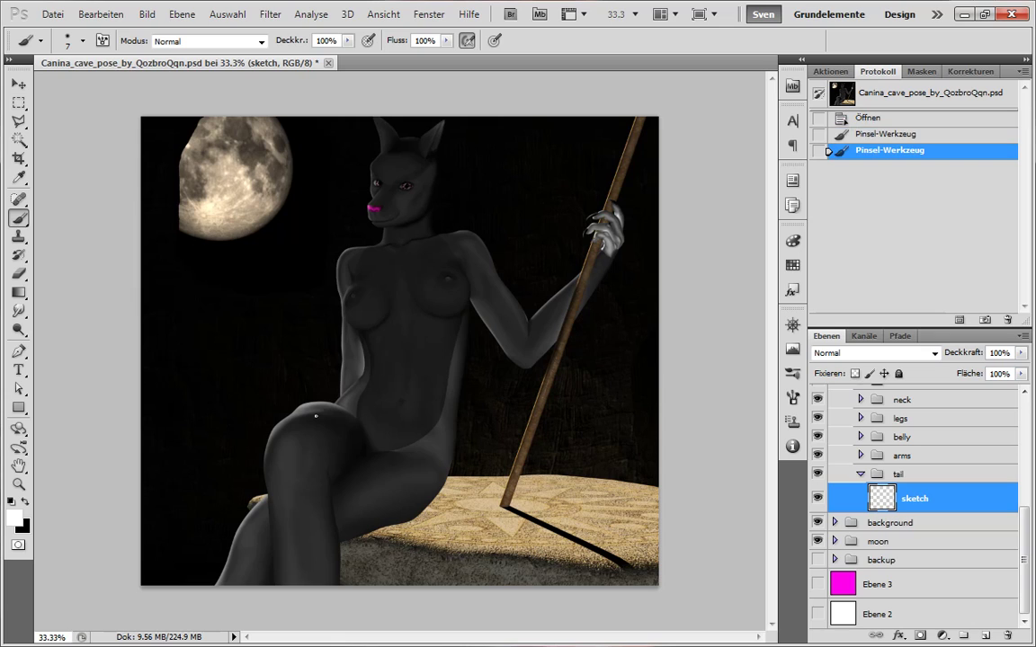
mouse_move(187, 426)
left_mouse_down()
mouse_move(183, 442)
mouse_move(186, 392)
left_mouse_up()
mouse_move(220, 537)
left_mouse_down()
mouse_move(376, 468)
mouse_move(386, 436)
mouse_move(326, 489)
mouse_move(206, 560)
mouse_move(285, 531)
left_mouse_up()
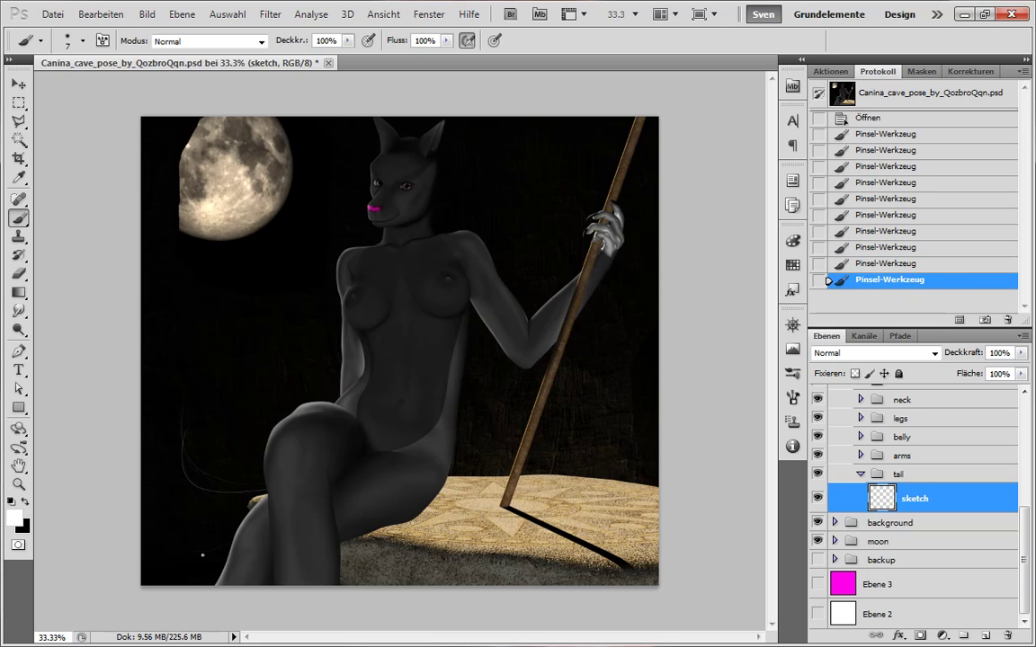
left_click_drag(202, 555, 181, 504)
left_click_drag(187, 401, 182, 454)
left_click_drag(149, 502, 166, 532)
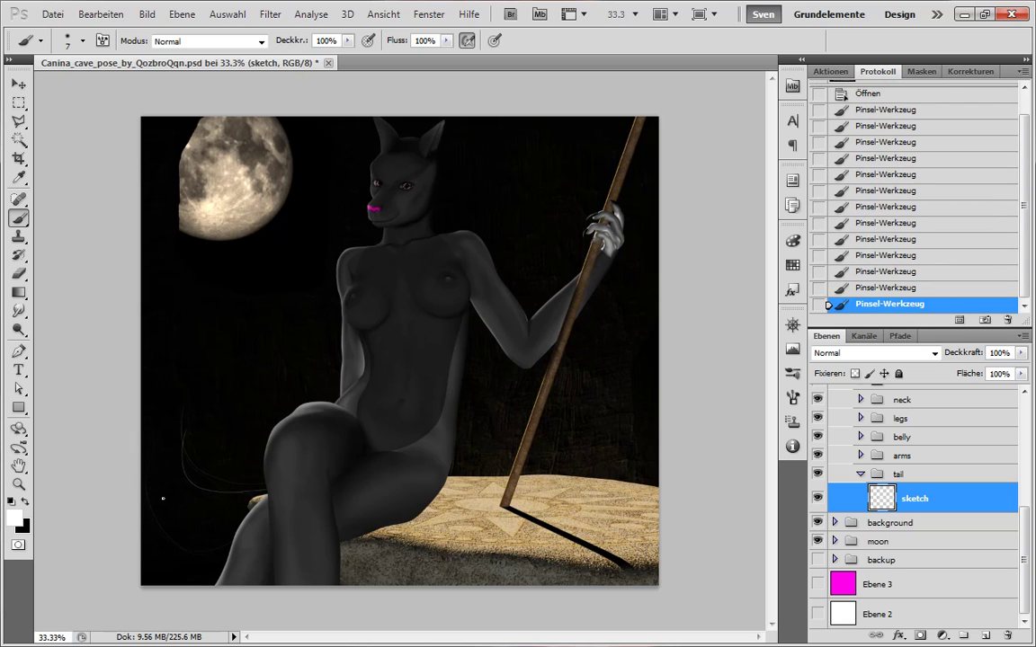
left_click_drag(186, 454, 213, 481)
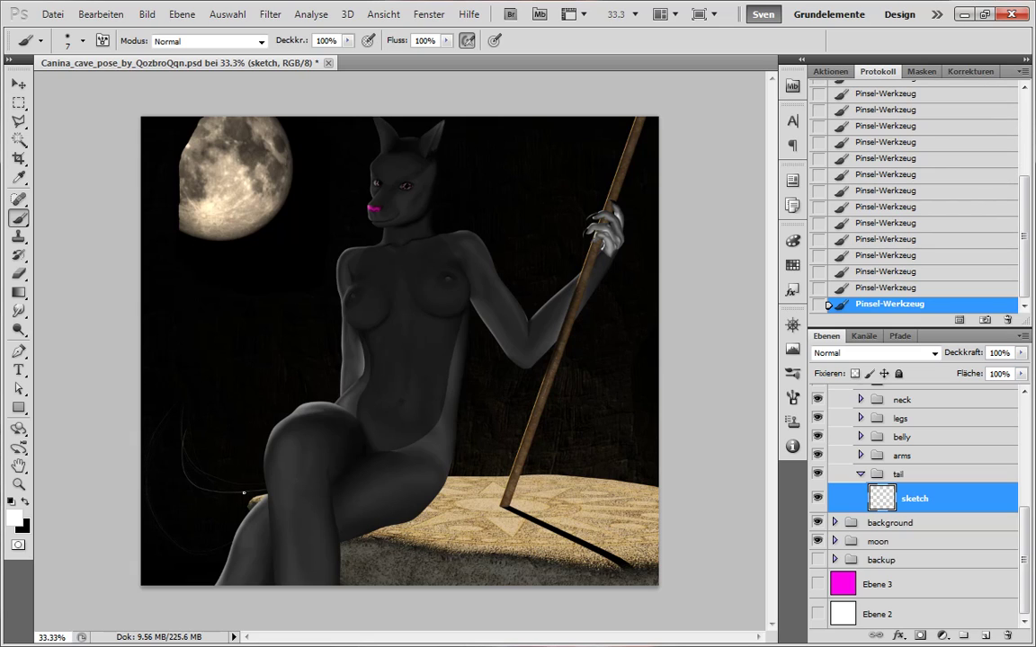
left_click_drag(205, 467, 220, 495)
left_click_drag(186, 407, 144, 503)
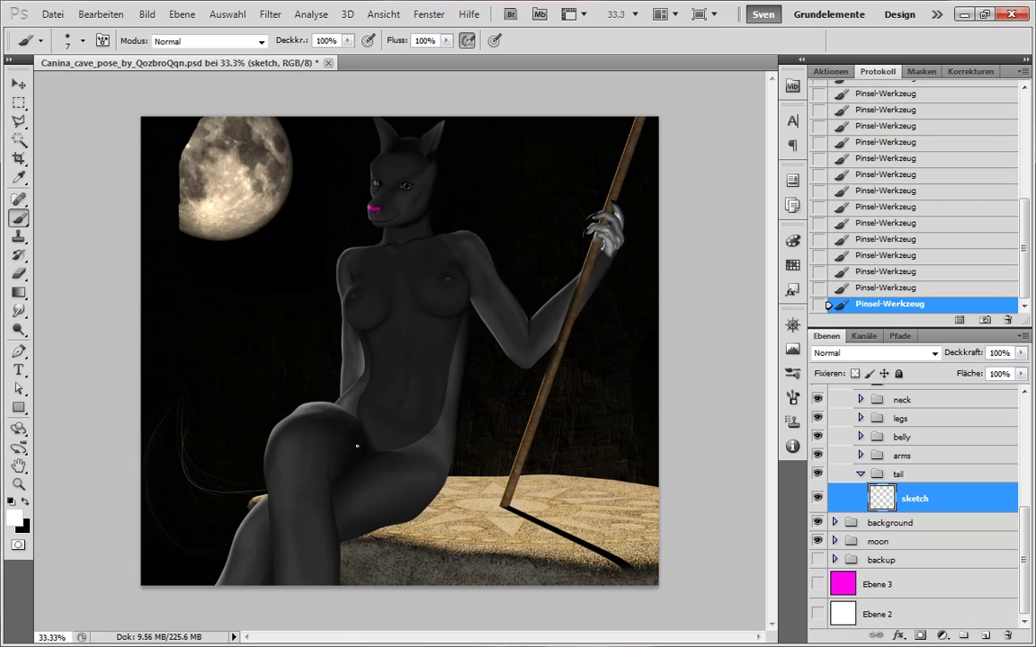
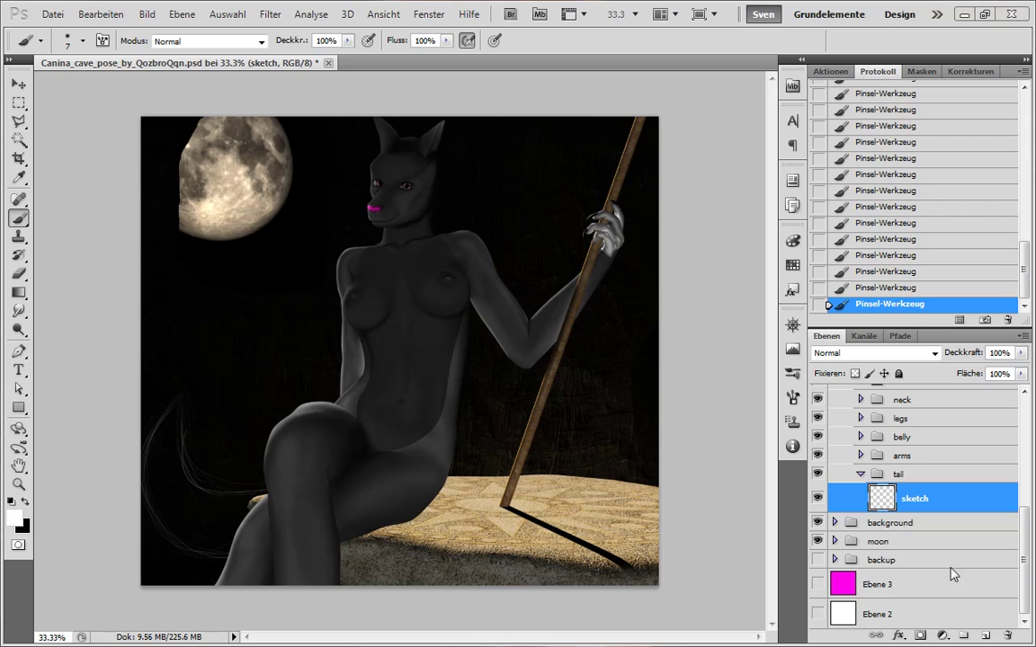
- Add a layer named tail directly below the sketch layer in the tail group
key("ctrl+shift+alt+n")
key("Return")
left_click_drag(883, 501, 856, 542)
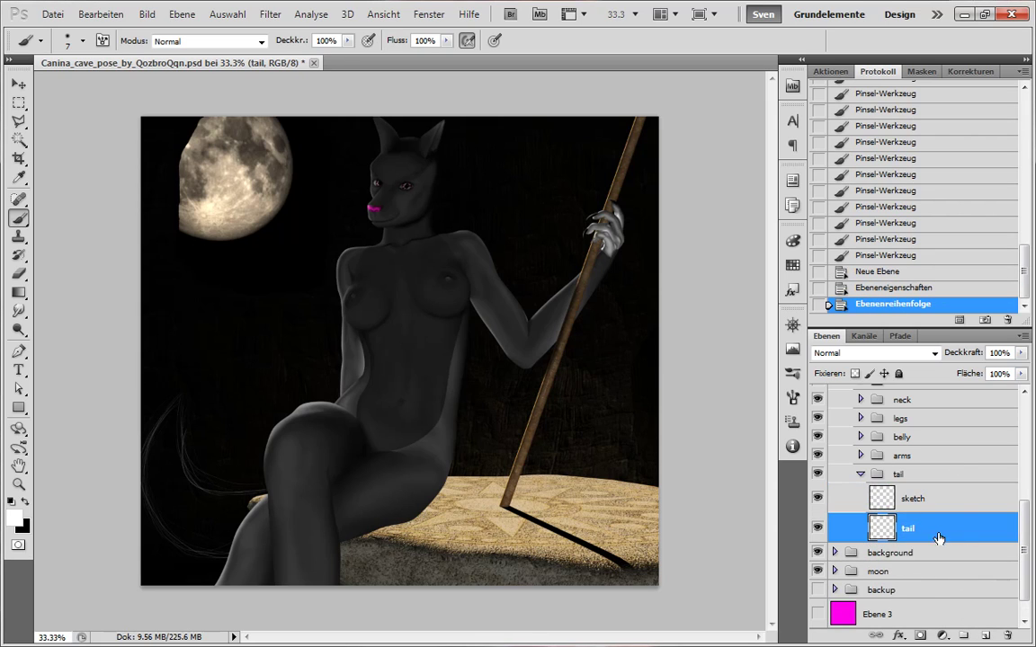
- Show the colors layer, sample the grey Tailhair swatch as the painting colour, and hide the layer again
scroll(863, 512, "up", 5)
left_click(818, 486)
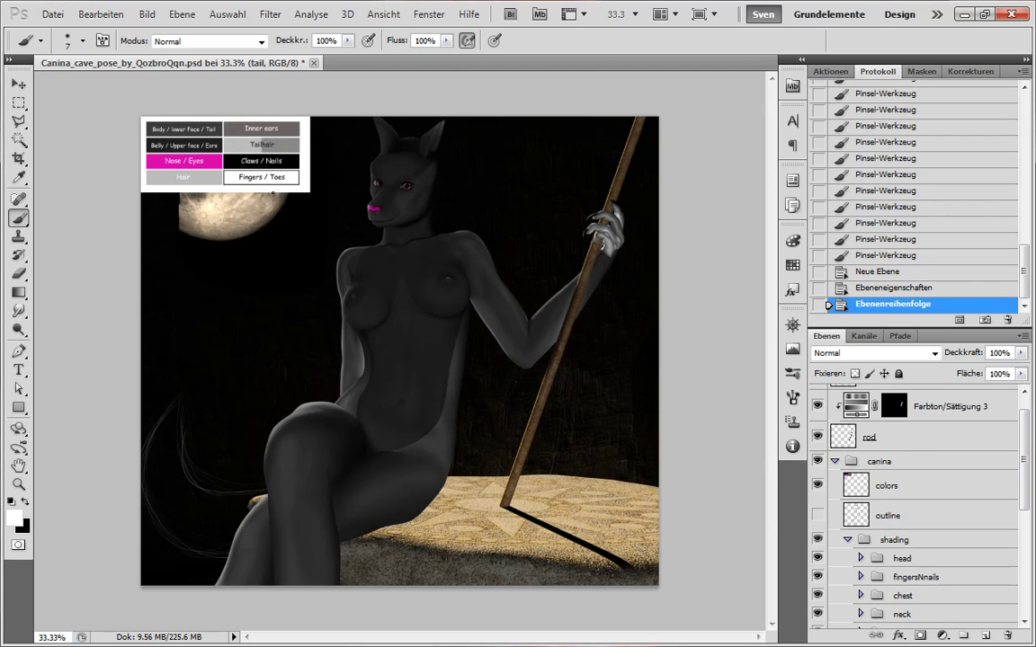
left_click(185, 173, "alt")
left_click(286, 147, "alt")
left_click(817, 486)
left_click_drag(1024, 458, 1024, 571)
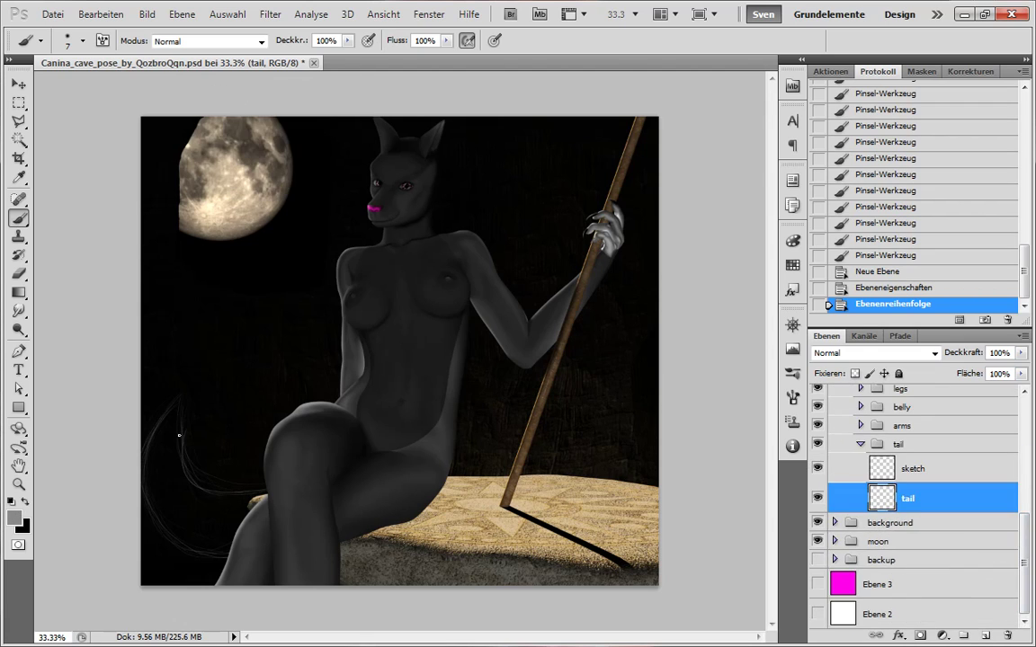
- Paint the tail's outer curve in grey on the tail layer, enlarging the brush to 25 px
left_click_drag(176, 409, 151, 458)
left_click_drag(151, 454, 163, 520)
left_click_drag(152, 437, 150, 505)
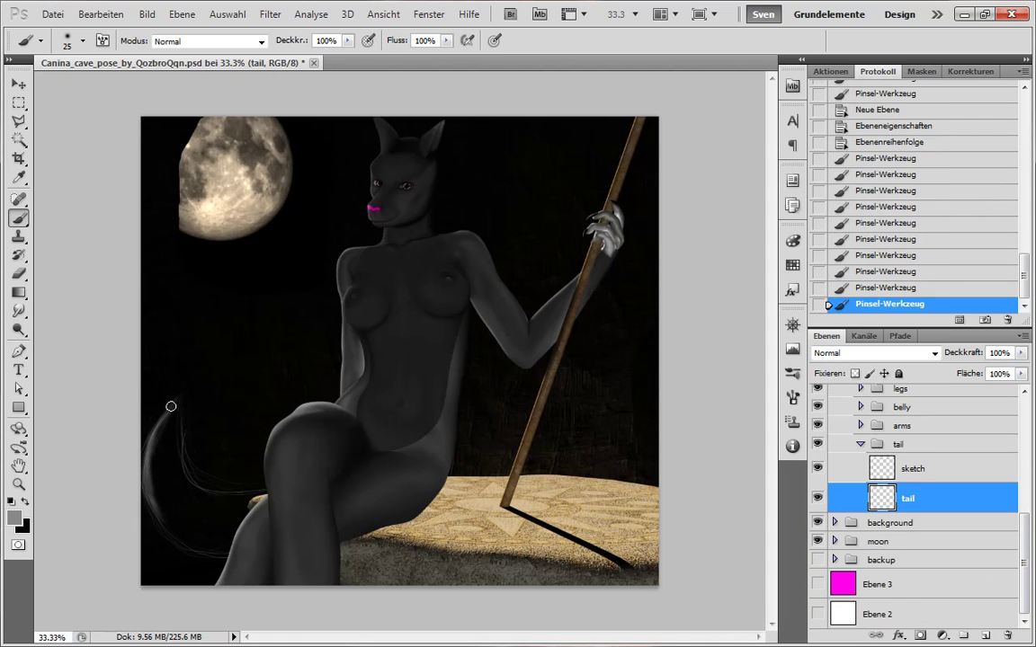
left_click_drag(178, 399, 154, 449)
left_click_drag(171, 414, 162, 516)
left_click_drag(163, 435, 160, 510)
key("period")
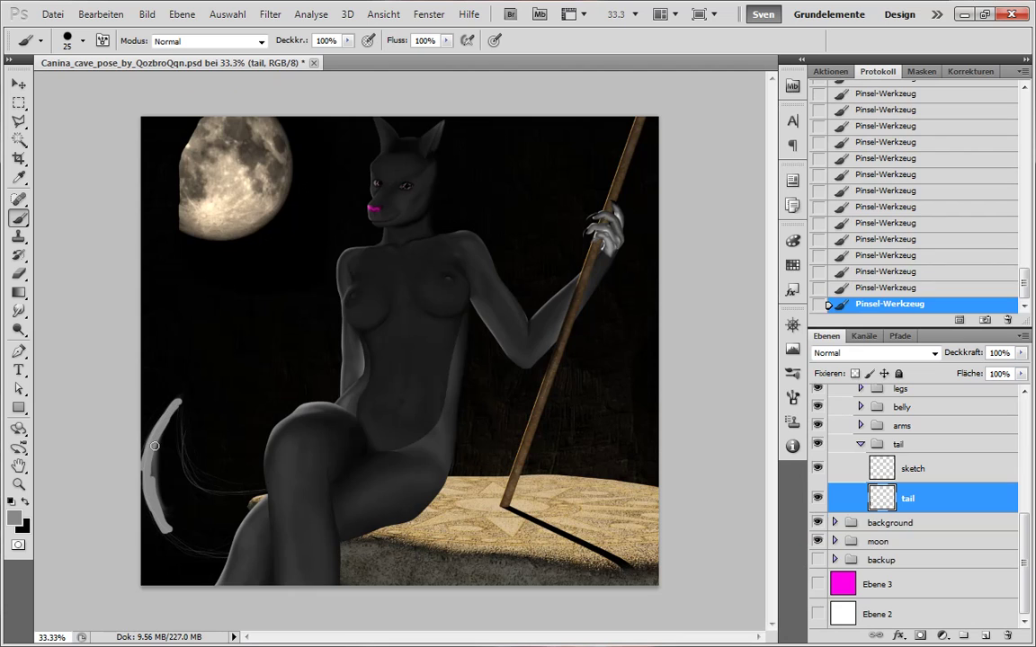
- Fill the rest of the sketched tail shape with grey, from the leg to the tip, on the tail layer
mouse_move(160, 520)
left_mouse_down()
mouse_move(190, 549)
mouse_move(231, 556)
left_mouse_up()
left_click_drag(214, 548, 145, 504)
mouse_move(178, 413)
left_mouse_down()
mouse_move(155, 460)
mouse_move(181, 539)
mouse_move(232, 539)
mouse_move(240, 504)
mouse_move(228, 516)
mouse_move(248, 537)
mouse_move(219, 549)
mouse_move(153, 467)
mouse_move(169, 508)
mouse_move(158, 451)
mouse_move(177, 404)
left_mouse_up()
left_click(891, 523)
left_click(906, 498)
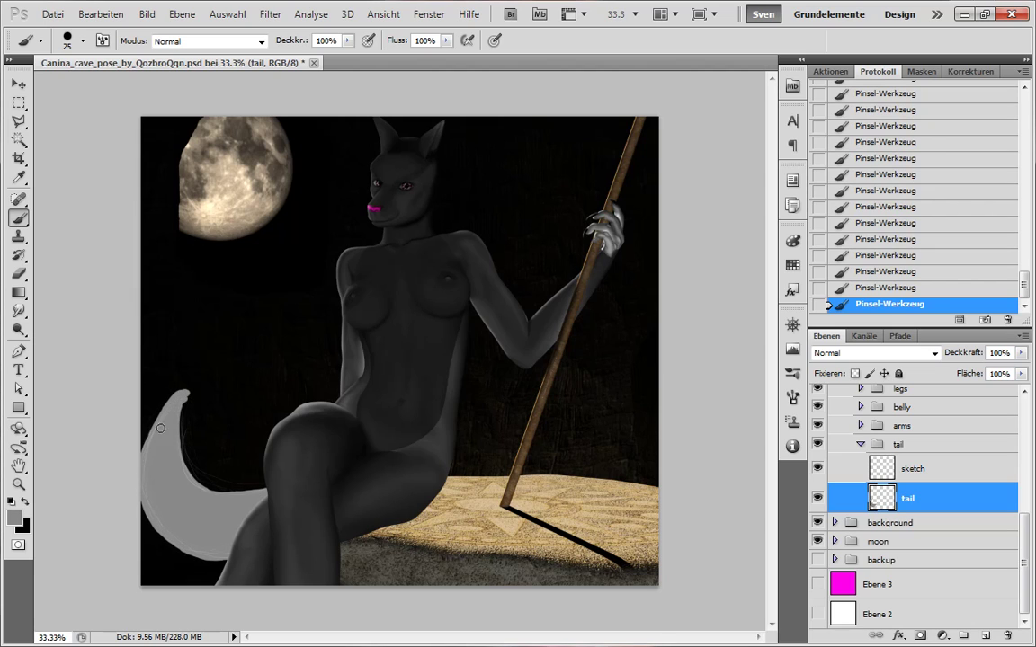
- Trim the tail's tip to a clean point with a 40 px eraser and hide the sketch layer
key("e")
left_click_drag(194, 392, 192, 401)
mouse_move(192, 394)
left_mouse_down()
mouse_move(196, 407)
mouse_move(192, 394)
left_mouse_up()
left_click_drag(194, 393, 193, 388)
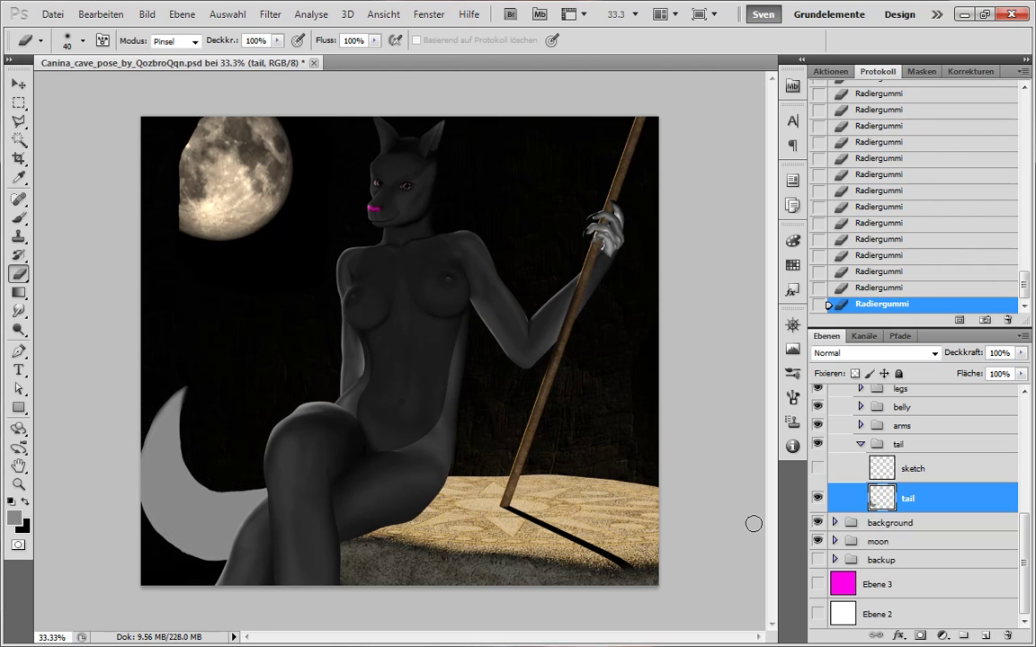
- Try a different position for the tail group in the layer stack
left_click(860, 444)
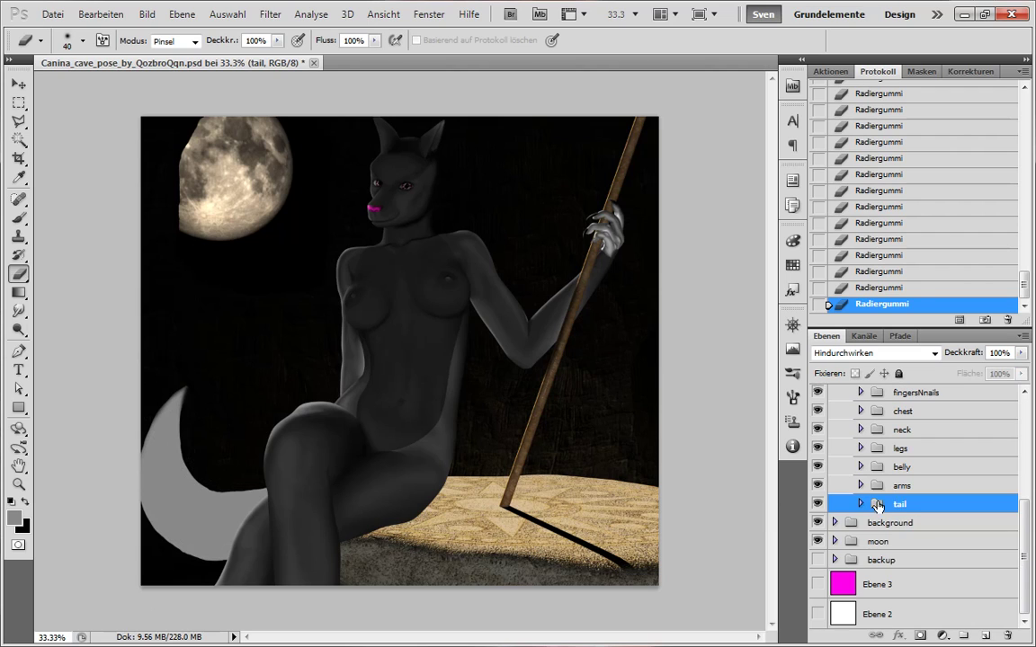
mouse_move(883, 503)
left_mouse_down()
mouse_move(870, 547)
mouse_move(868, 514)
left_mouse_up()
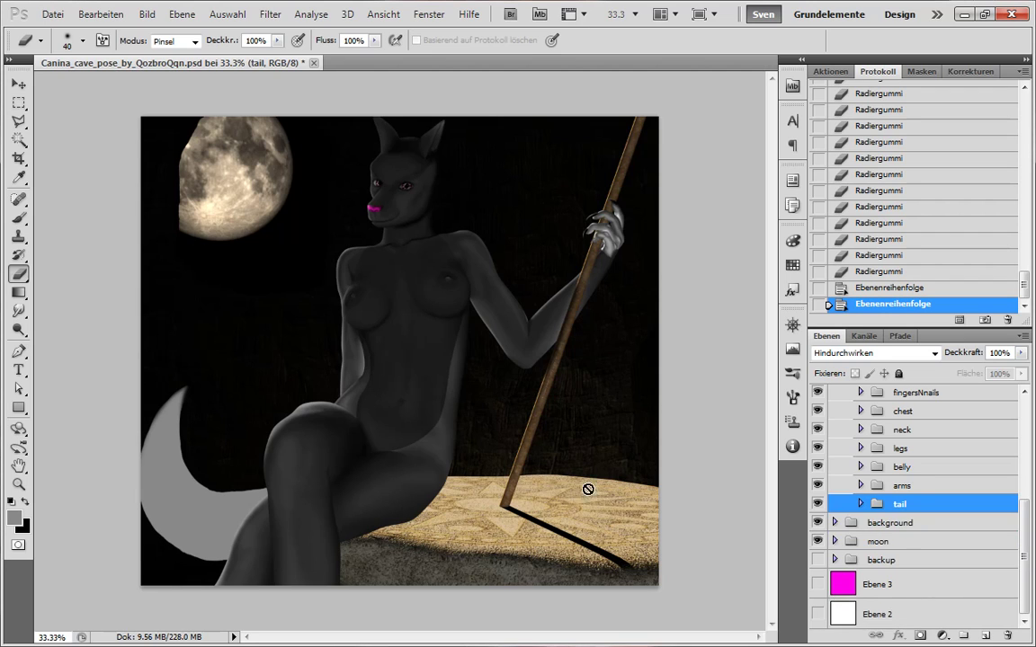
left_click(263, 496, "ctrl")
key("ctrl+z")
- Select the tail layer and choose a ragged 100 px fur brush for painting the tail's edges
left_click_drag(273, 490, 237, 509)
key("b")
left_click(218, 502, "ctrl")
left_click_drag(160, 455, 375, 427)
left_click_drag(126, 398, 128, 267)
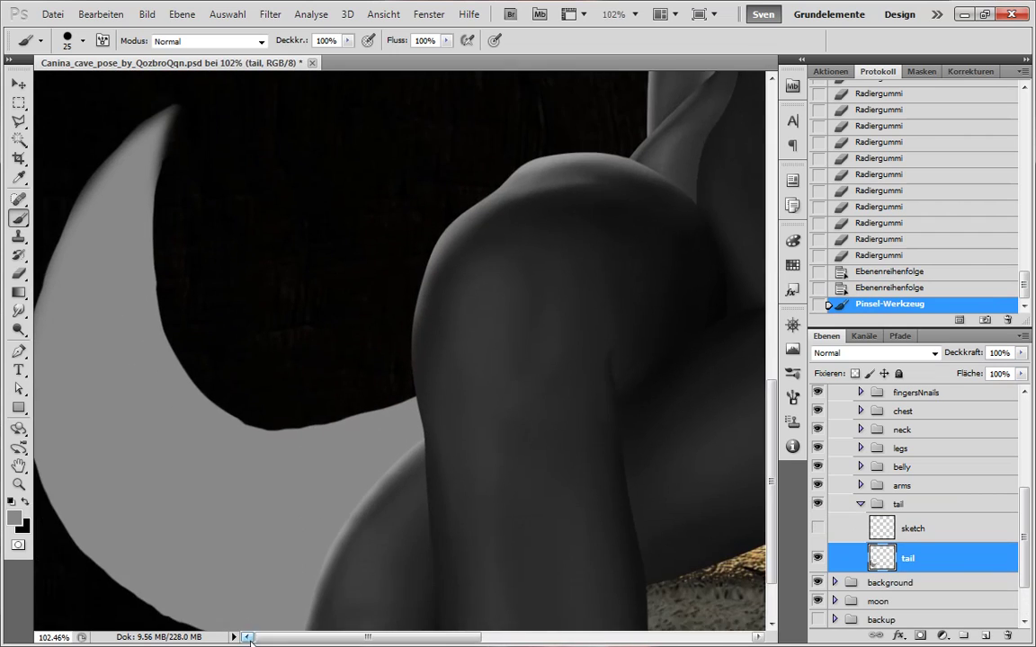
key("a")
mouse_move(229, 439)
left_mouse_down()
mouse_move(190, 348)
mouse_move(521, 342)
mouse_move(333, 508)
left_mouse_up()
mouse_move(360, 306)
left_mouse_down()
mouse_move(243, 315)
mouse_move(387, 314)
left_mouse_up()
key("b")
right_click(381, 381)
double_click(484, 564)
- Roughen the tail's upper outer edge and tip with short grey fur strokes using the 100 px brush
left_click_drag(278, 397, 286, 355)
left_click_drag(292, 364, 316, 301)
mouse_move(338, 270)
left_mouse_down()
mouse_move(295, 379)
mouse_move(333, 256)
left_mouse_up()
left_click_drag(331, 266, 382, 184)
left_click_drag(374, 207, 413, 162)
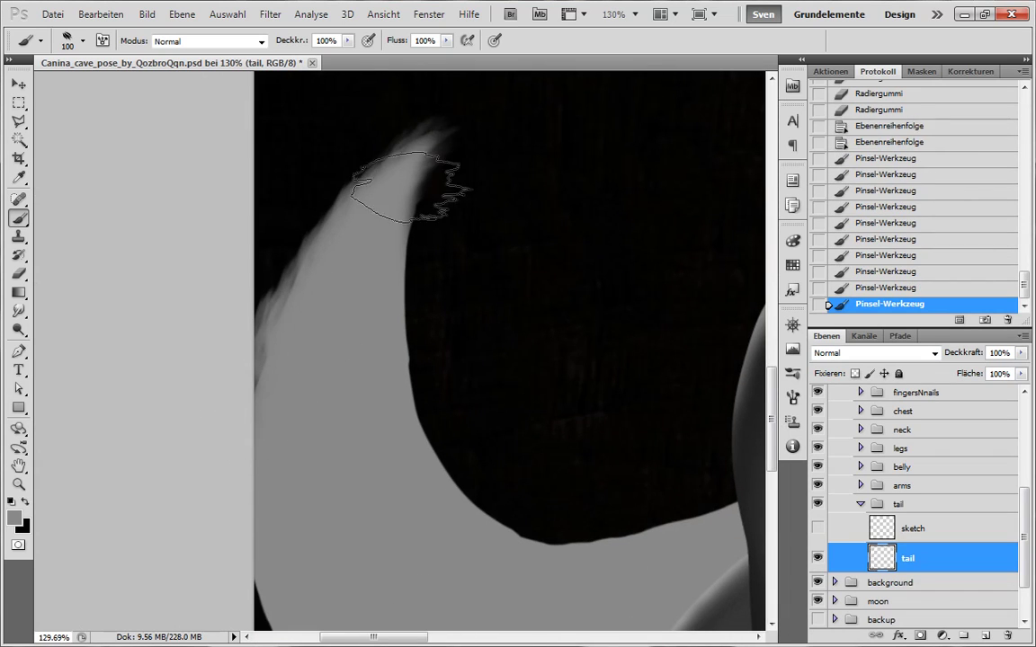
left_click_drag(281, 429, 337, 270)
- Add grey fur strokes along the upper part of the tail's inner edge
left_click_drag(477, 539, 395, 431)
left_click_drag(382, 404, 378, 310)
mouse_move(373, 315)
left_mouse_down()
mouse_move(395, 211)
mouse_move(397, 375)
mouse_move(474, 562)
mouse_move(363, 422)
mouse_move(497, 605)
mouse_move(393, 401)
mouse_move(399, 258)
left_mouse_up()
mouse_move(485, 530)
left_mouse_down()
mouse_move(373, 466)
mouse_move(357, 473)
left_mouse_up()
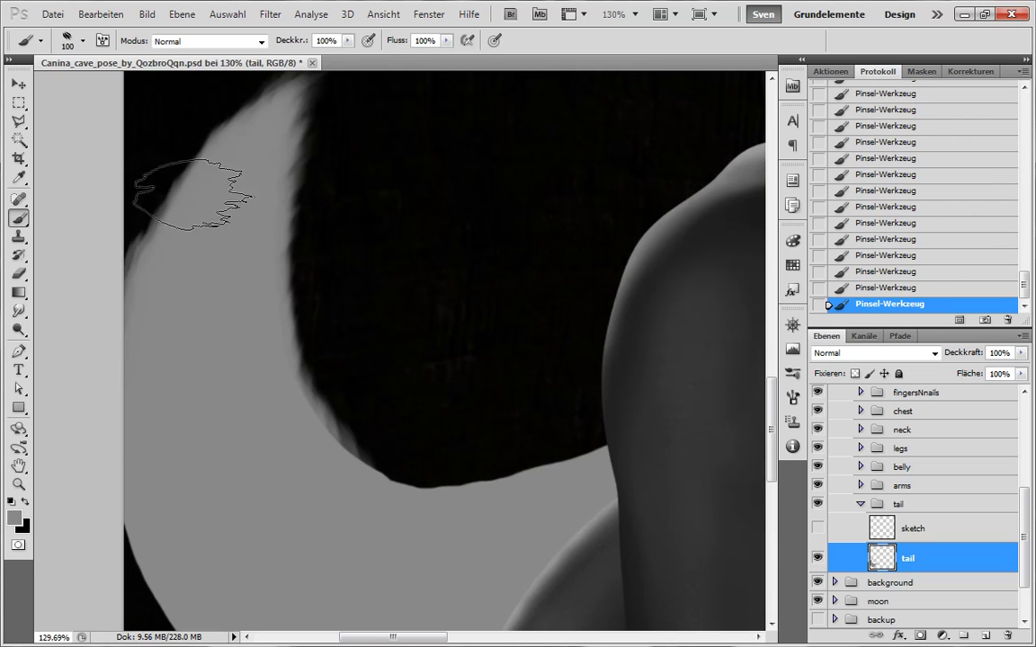
- Add grey fur strokes along the tail's lower outer edge down to the leg
left_click_drag(254, 618, 247, 527)
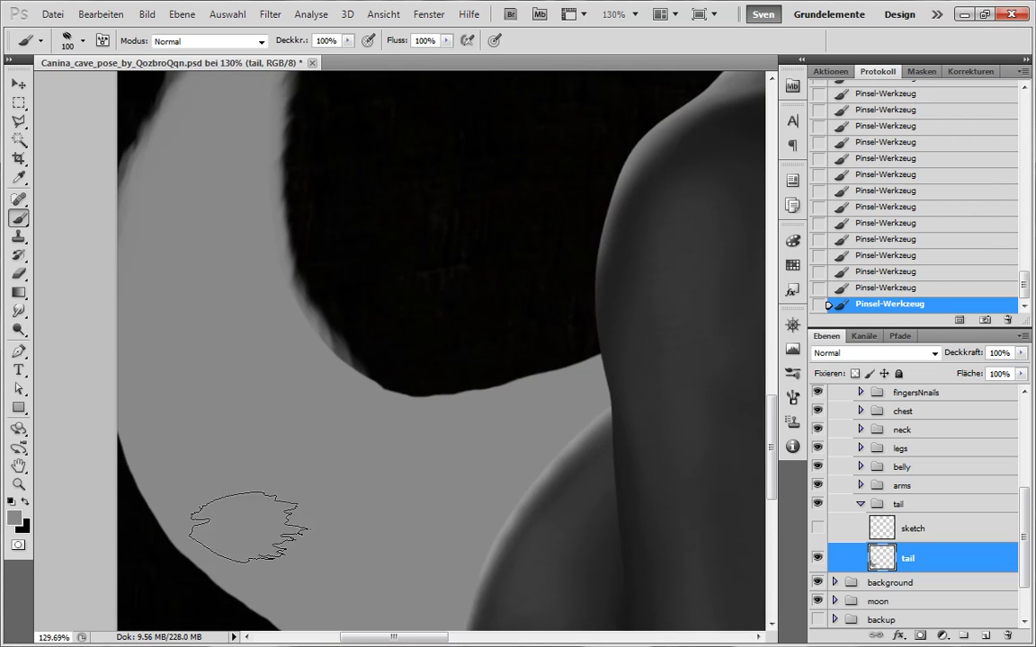
mouse_move(172, 514)
left_mouse_down()
mouse_move(145, 456)
mouse_move(162, 510)
mouse_move(273, 551)
mouse_move(312, 536)
mouse_move(208, 526)
mouse_move(330, 569)
mouse_move(451, 578)
mouse_move(268, 556)
mouse_move(208, 517)
left_mouse_up()
scroll(250, 404, "down", 2)
- Finish the grey fur on the tail's lower inner edge beside the knee and on its outer side, and save the document
mouse_move(606, 293)
left_mouse_down()
mouse_move(424, 333)
mouse_move(304, 292)
mouse_move(317, 305)
mouse_move(240, 199)
left_mouse_up()
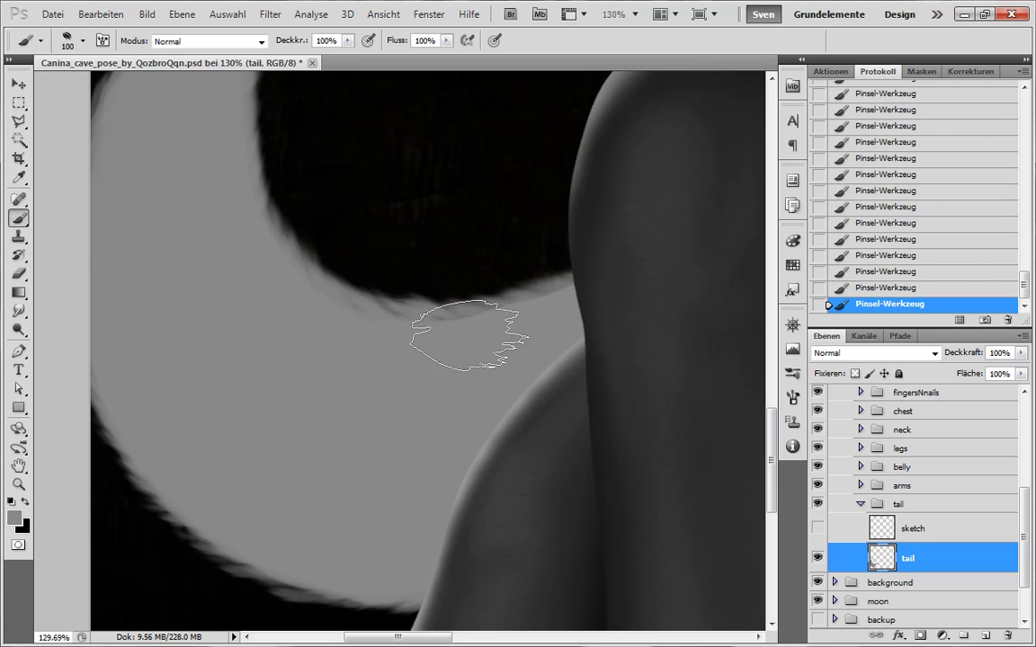
left_click_drag(504, 329, 396, 314)
mouse_move(622, 278)
left_mouse_down()
mouse_move(369, 315)
mouse_move(235, 97)
left_mouse_up()
left_click_drag(478, 321, 410, 323)
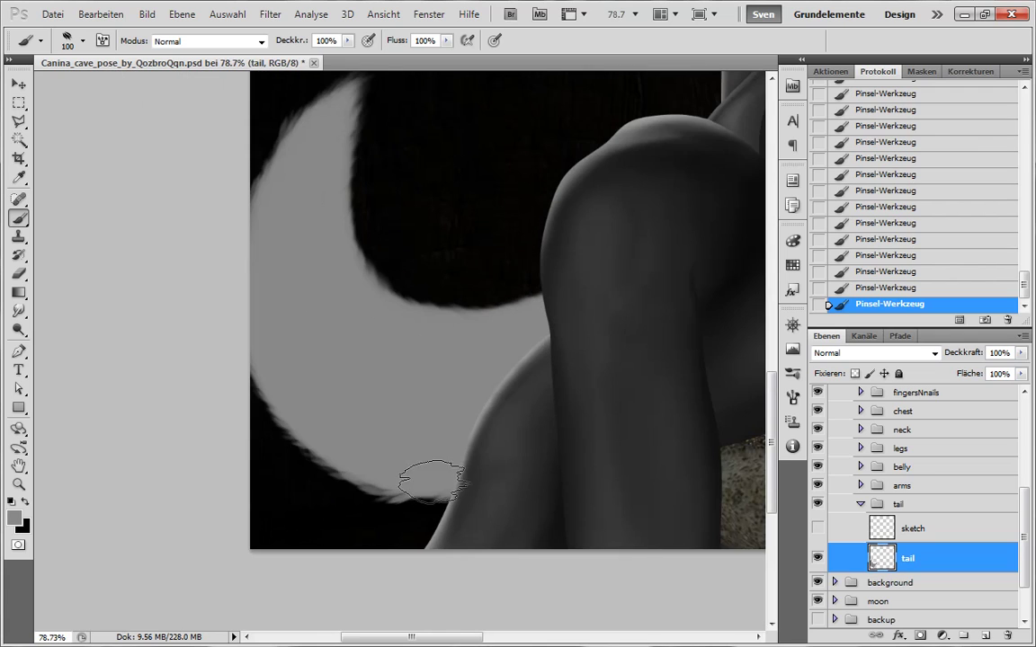
mouse_move(593, 340)
left_mouse_down()
mouse_move(539, 340)
mouse_move(579, 338)
left_mouse_up()
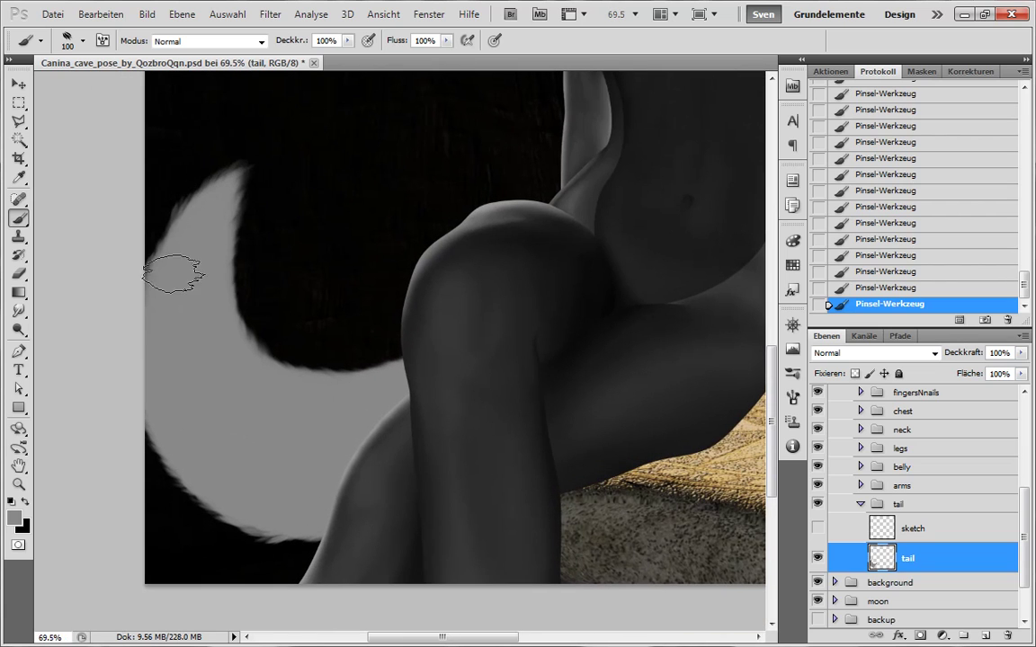
key("ctrl+s")
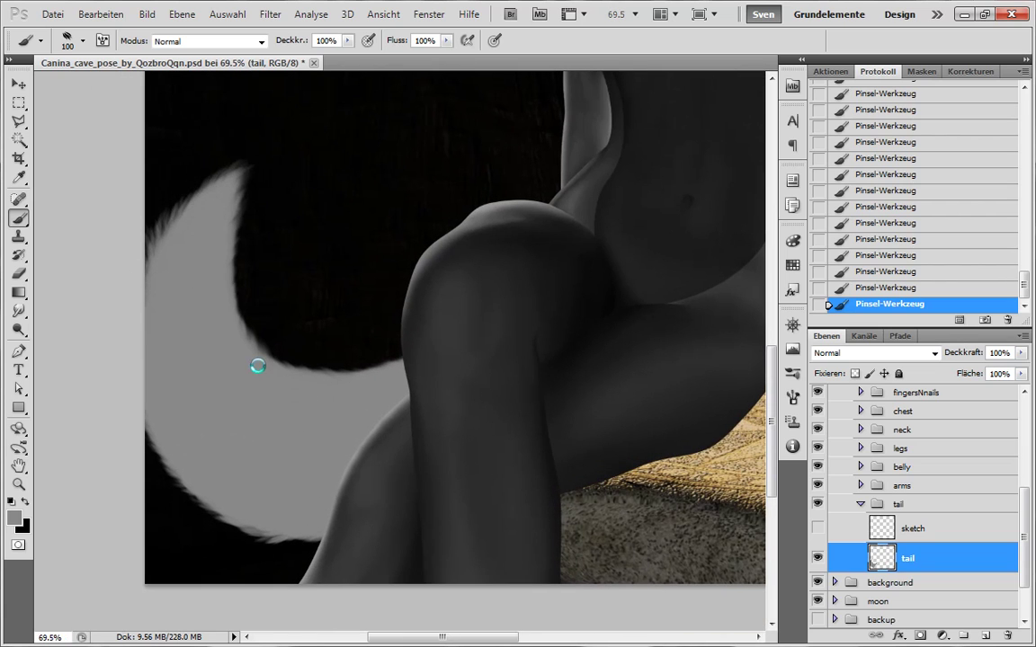
- Duplicate the tail layer, hide the copy, and reselect the original tail layer
key("x")
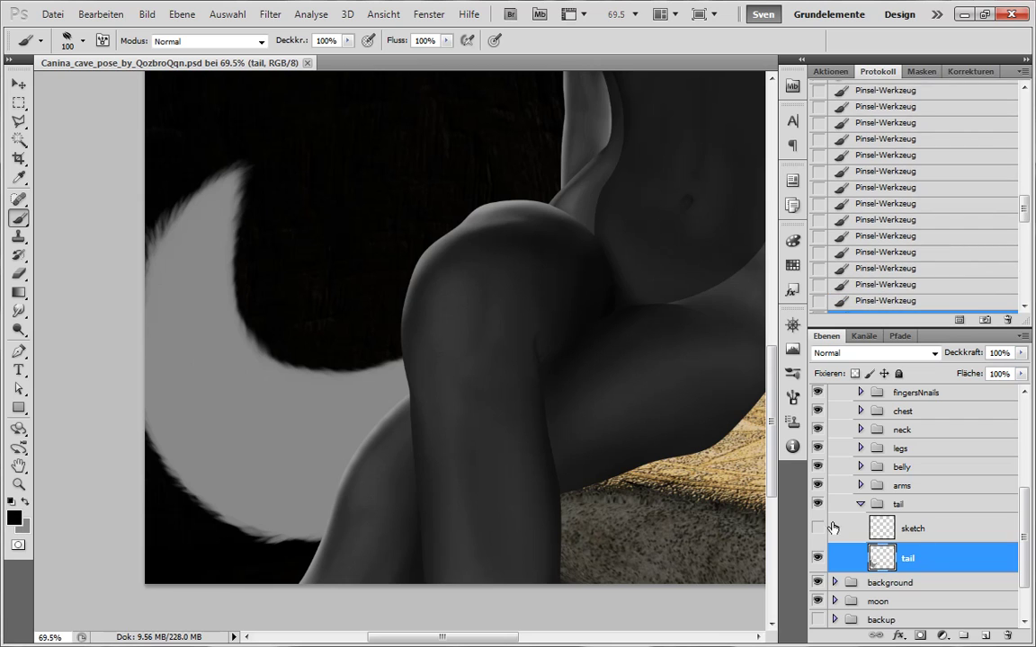
left_click_drag(931, 559, 931, 544)
left_click(819, 560, "alt")
left_click(819, 559, "alt")
left_click(818, 559)
left_click(951, 593)
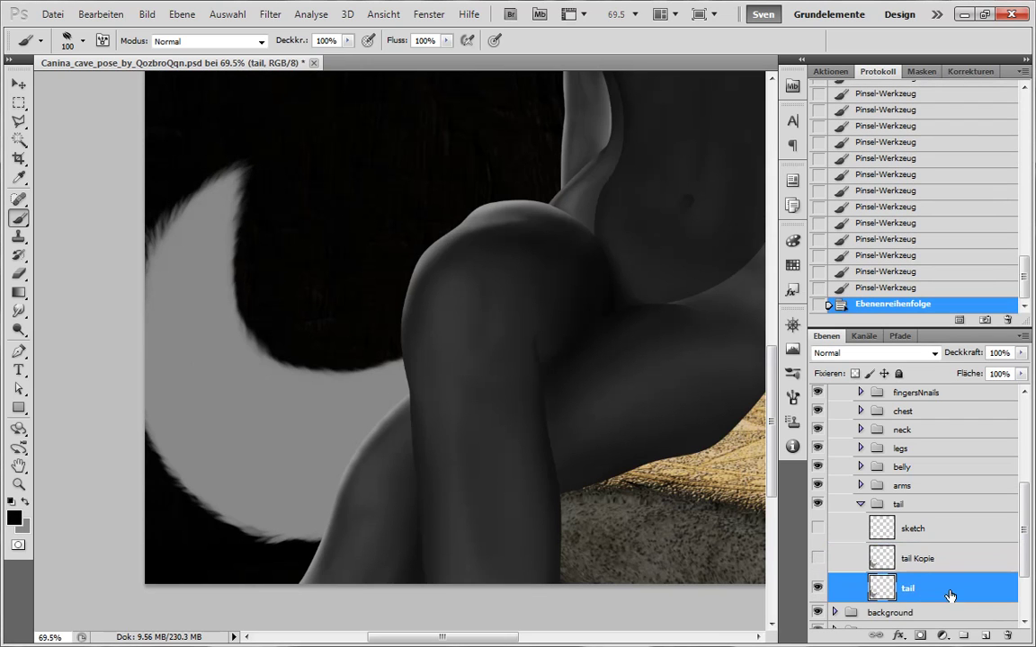
- Duplicate the tail layer again and rename the new copy tail2
left_click_drag(923, 594, 925, 576)
double_click(926, 593)
type("tail2")
key("Return")
left_click_drag(1024, 559, 1024, 567)
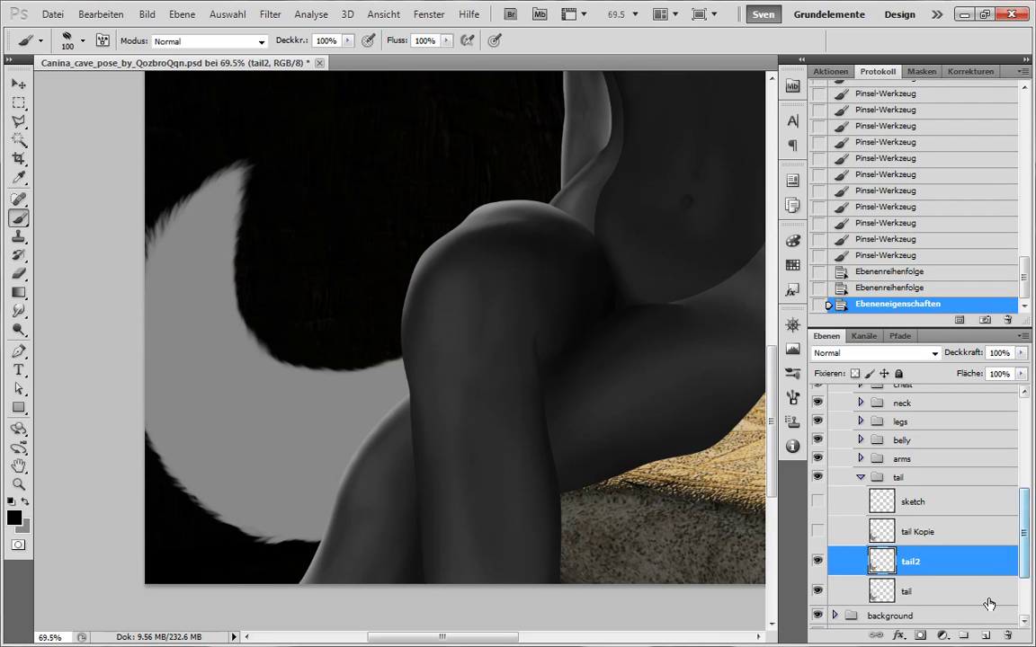
- Try shading the tail's lower edge on tail2 with black, and with the light Hair grey sampled from the colour chart
mouse_move(316, 510)
left_mouse_down()
mouse_move(266, 546)
mouse_move(259, 498)
mouse_move(342, 527)
mouse_move(290, 540)
mouse_move(289, 497)
mouse_move(266, 504)
mouse_move(198, 476)
mouse_move(133, 409)
left_mouse_up()
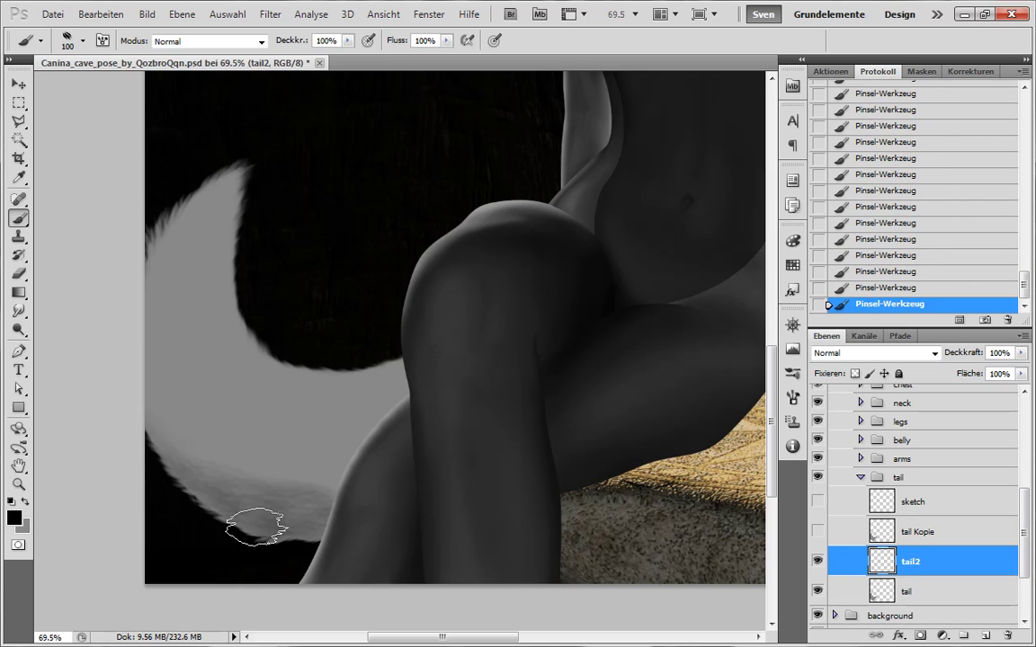
left_click_drag(1024, 532, 1023, 452)
left_click(818, 490)
scroll(391, 260, "down", 5)
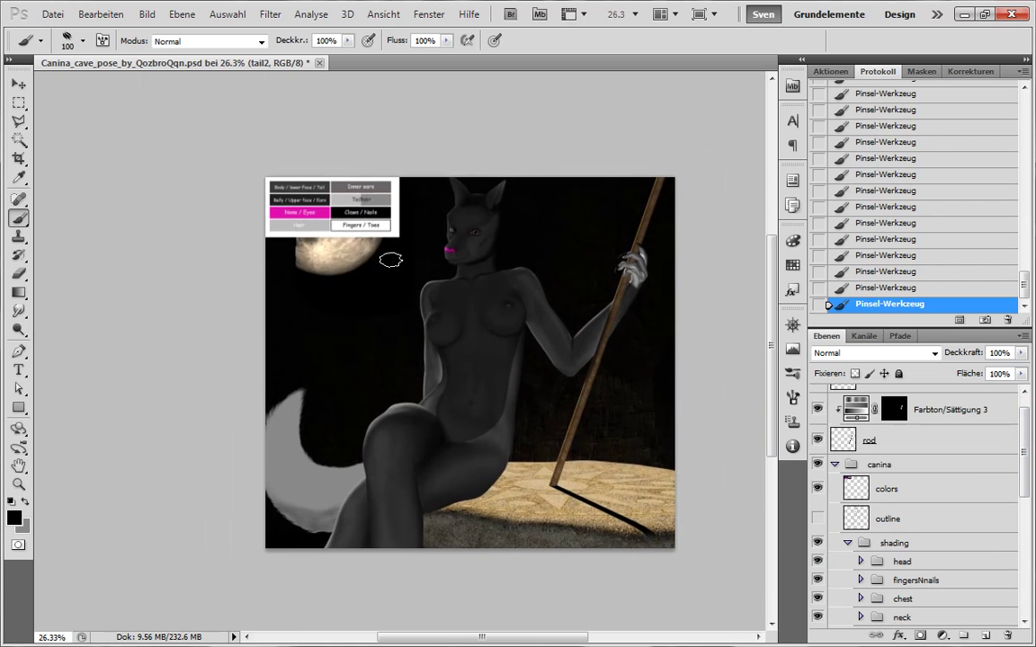
scroll(370, 371, "up", 7, "alt")
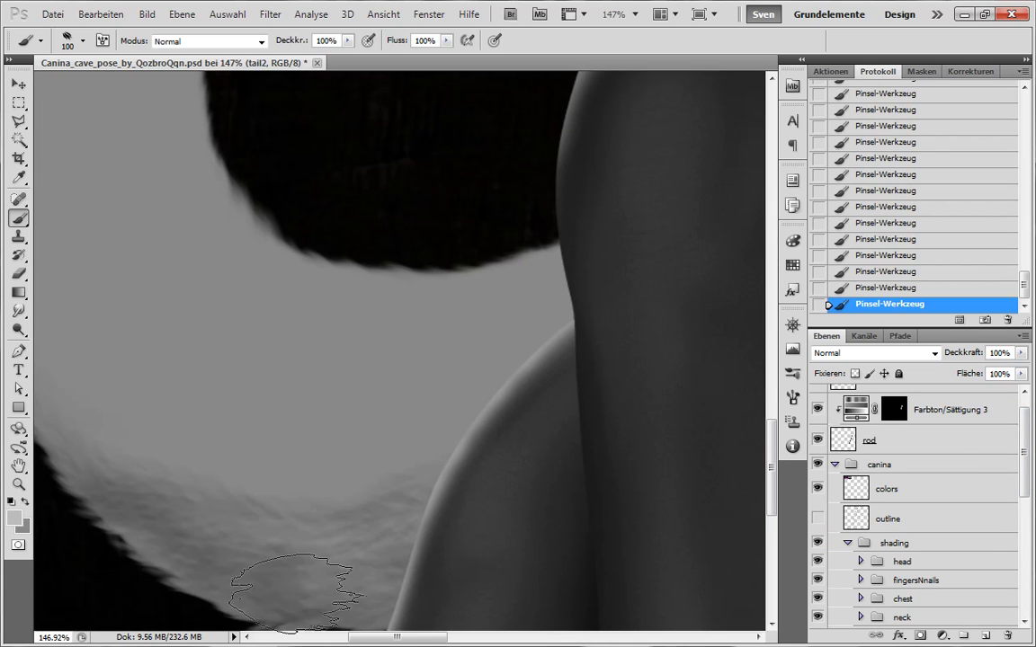
left_click_drag(423, 484, 476, 397)
- Clear the whole tail2 layer, try light grey fur strokes along the tail's lower edge, and clear them too
left_click_drag(1023, 488, 1023, 527)
key("ctrl+a")
key("Delete")
left_click_drag(482, 457, 443, 472)
left_click_drag(483, 485, 395, 514)
mouse_move(405, 503)
left_mouse_down()
mouse_move(359, 488)
mouse_move(274, 487)
left_mouse_up()
key("Delete")
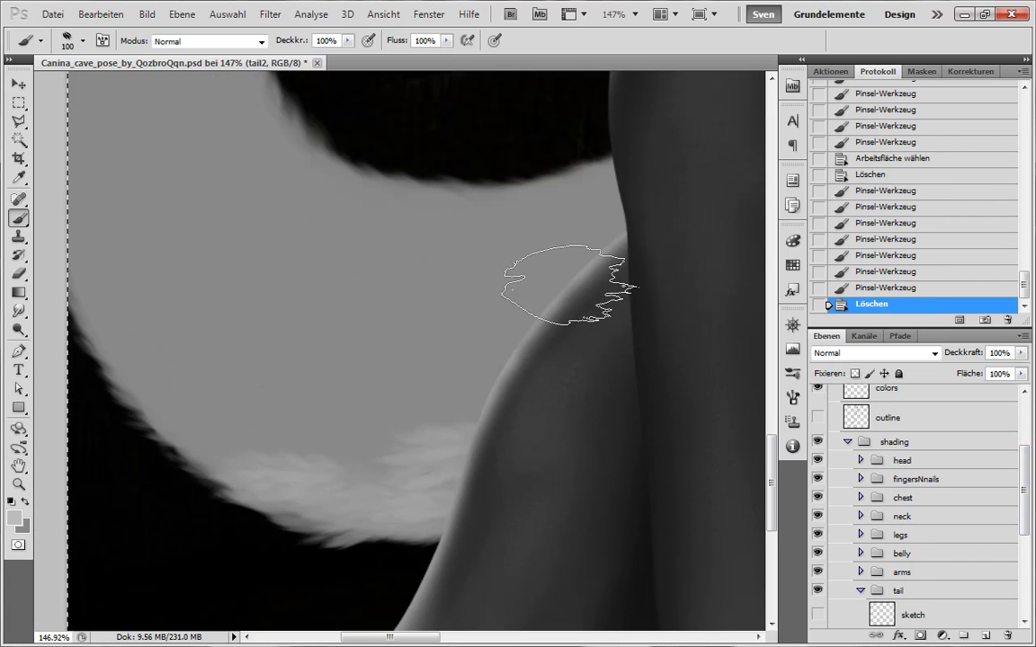
- Highlight the tail's tip and its upper outer and inner edges with white fur strokes on tail2
left_click_drag(462, 233, 503, 550)
key("d")
key("x")
left_click_drag(324, 319, 326, 370)
left_click_drag(300, 191, 337, 117)
mouse_move(292, 275)
left_mouse_down()
mouse_move(314, 193)
mouse_move(301, 328)
left_mouse_up()
mouse_move(310, 242)
left_mouse_down()
mouse_move(328, 201)
mouse_move(346, 260)
left_mouse_up()
left_click_drag(256, 198, 277, 176)
left_click_drag(189, 239, 149, 301)
left_click_drag(166, 261, 135, 315)
left_click_drag(310, 346, 302, 418)
mouse_move(310, 449)
left_mouse_down()
mouse_move(359, 522)
mouse_move(347, 513)
left_mouse_up()
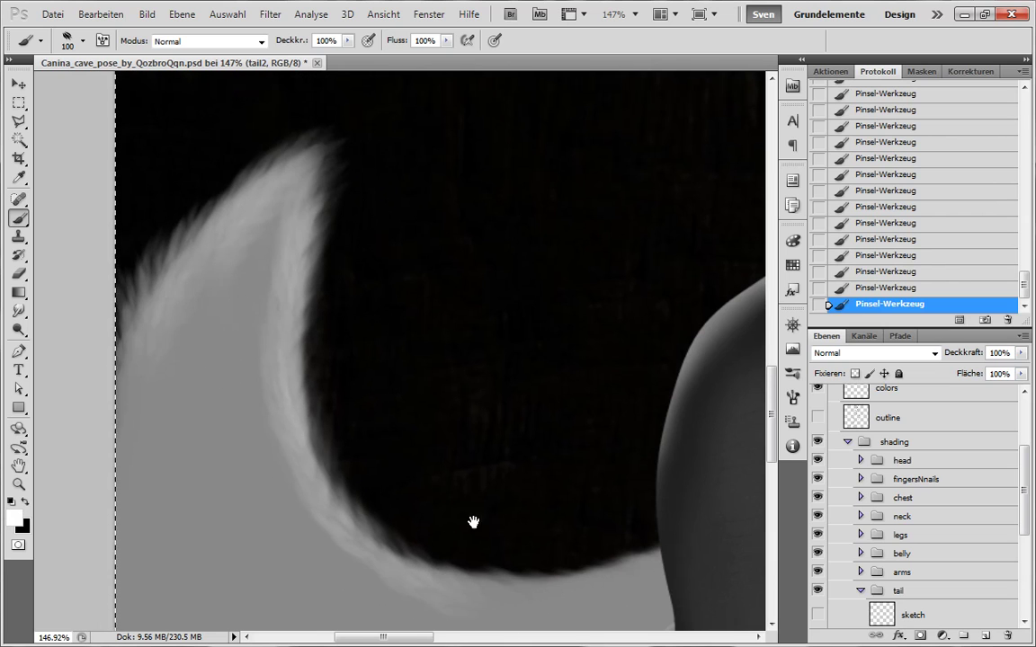
- Continue the white fur highlight along the tail's lower inner curve to the leg, and sample the tail's grey
left_click_drag(474, 523, 361, 403)
left_click_drag(310, 440, 427, 474)
mouse_move(427, 474)
left_mouse_down()
mouse_move(499, 470)
mouse_move(604, 442)
left_mouse_up()
left_click_drag(503, 466, 332, 434)
left_click_drag(546, 469, 616, 426)
mouse_move(575, 418)
left_mouse_down()
mouse_move(490, 393)
mouse_move(333, 387)
left_mouse_up()
left_click_drag(394, 222, 432, 306)
scroll(431, 306, "down", 5)
left_click(357, 484, "alt")
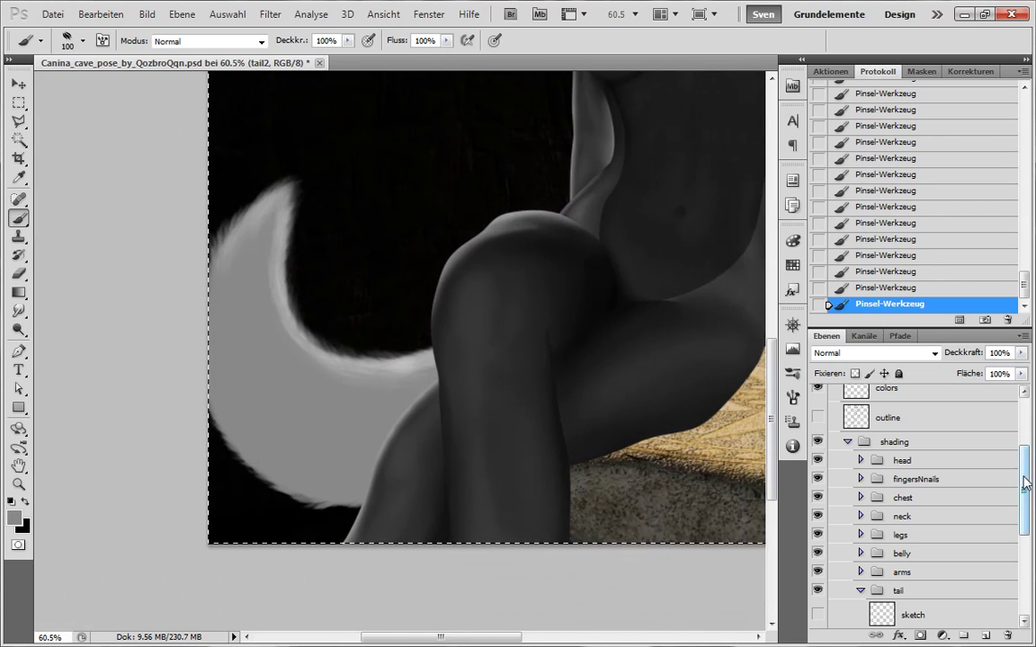
- Add a Hue/Saturation adjustment with lightness -100 above the tail layer, invert its mask to black, and clip it to tail
left_click_drag(1027, 483, 1026, 522)
left_click(935, 601)
left_click(942, 636)
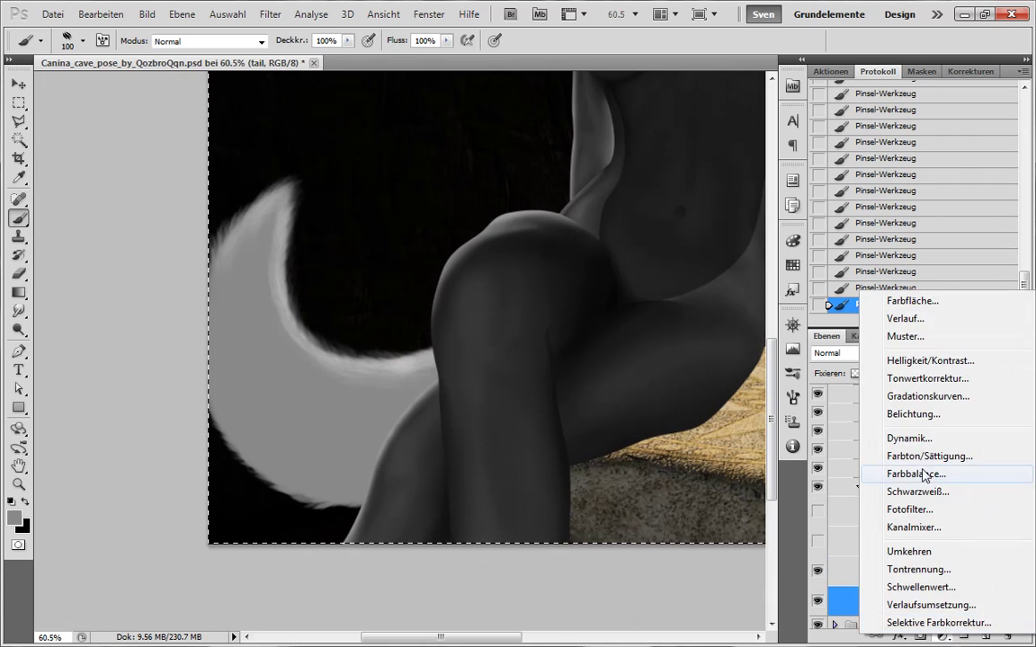
left_click(926, 456)
left_click_drag(894, 218, 801, 229)
key("ctrl+i")
scroll(942, 603, "down", 3)
left_click(944, 562, "alt")
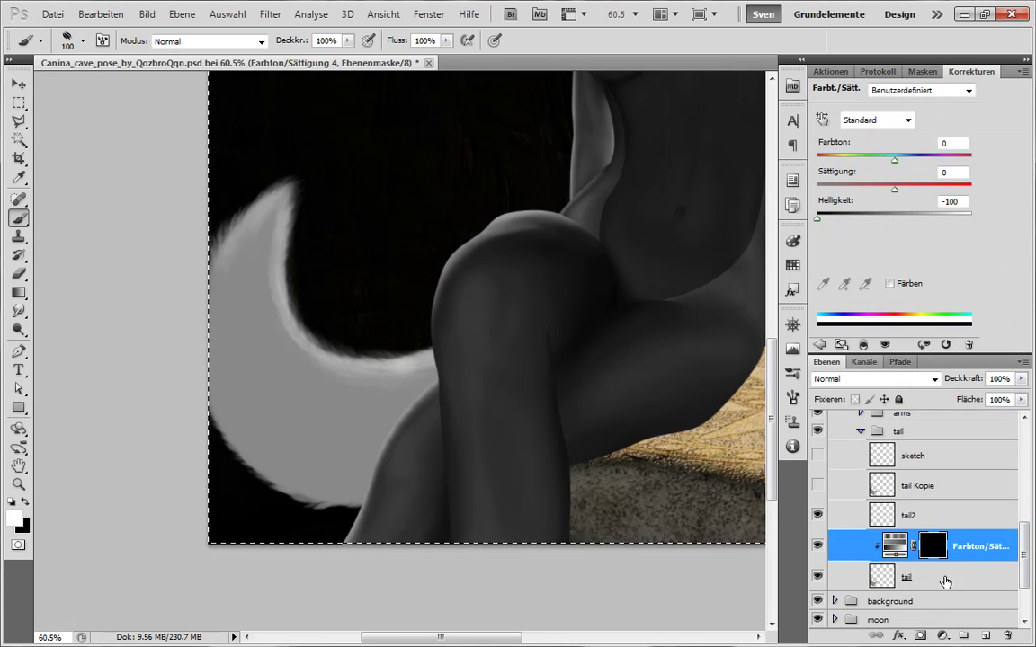
- Paint fur shadows along the inside of the tail's inner highlight on the adjustment mask with a 150 px brush
key("bracketright")
key("bracketright")
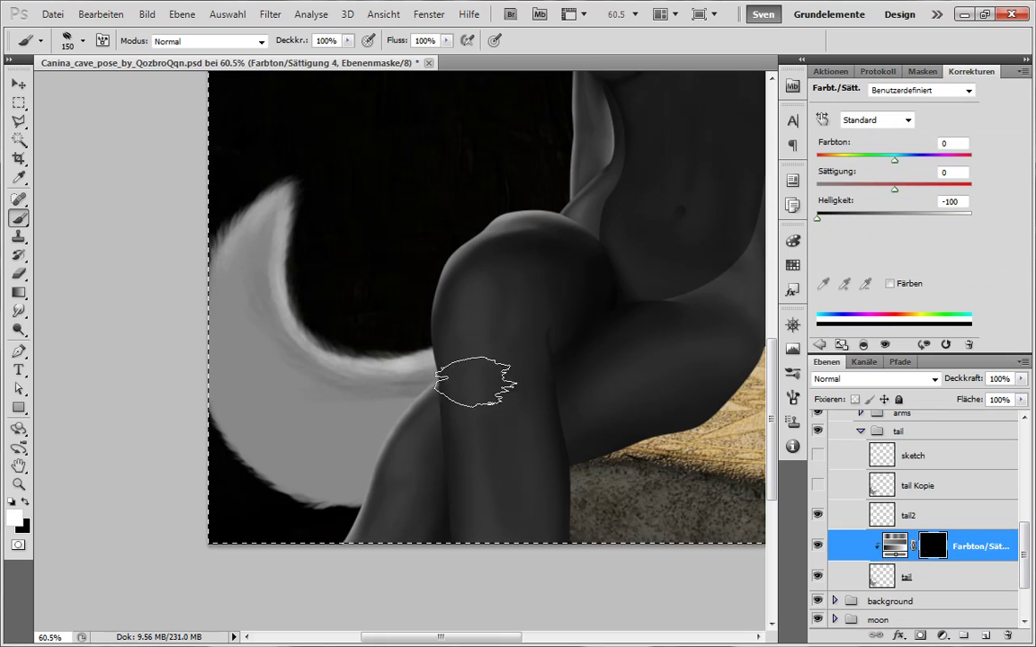
key("x")
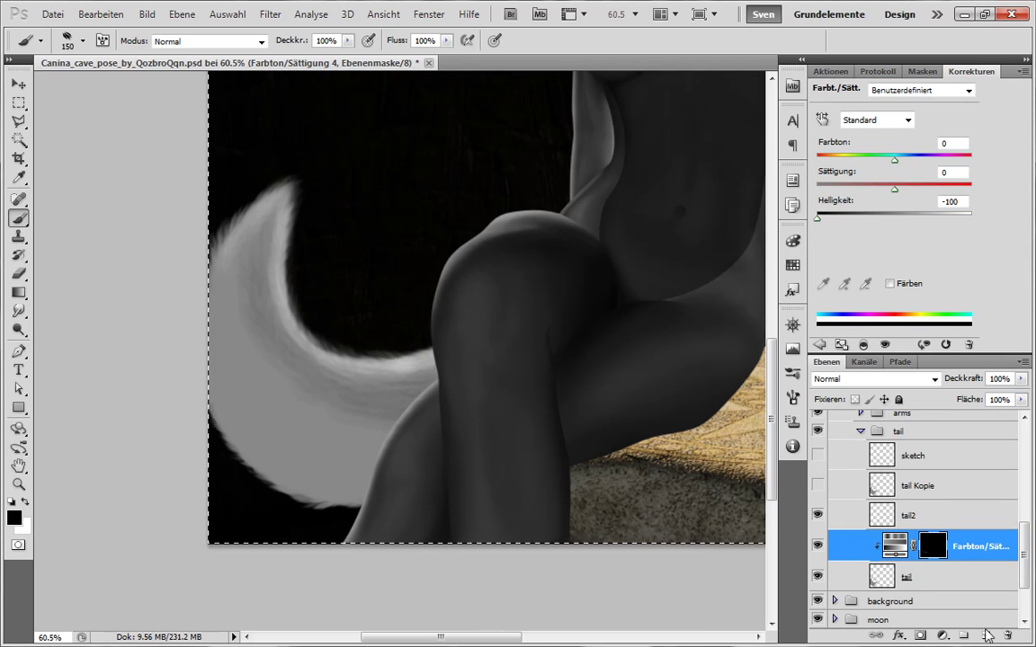
- Add a clipped layer named "2nd color" directly above tail, and rename the tail2 layer "tail highlight"
left_click(986, 636)
left_click_drag(935, 539, 931, 580)
double_click(928, 582)
type("2nd color")
key("Return")
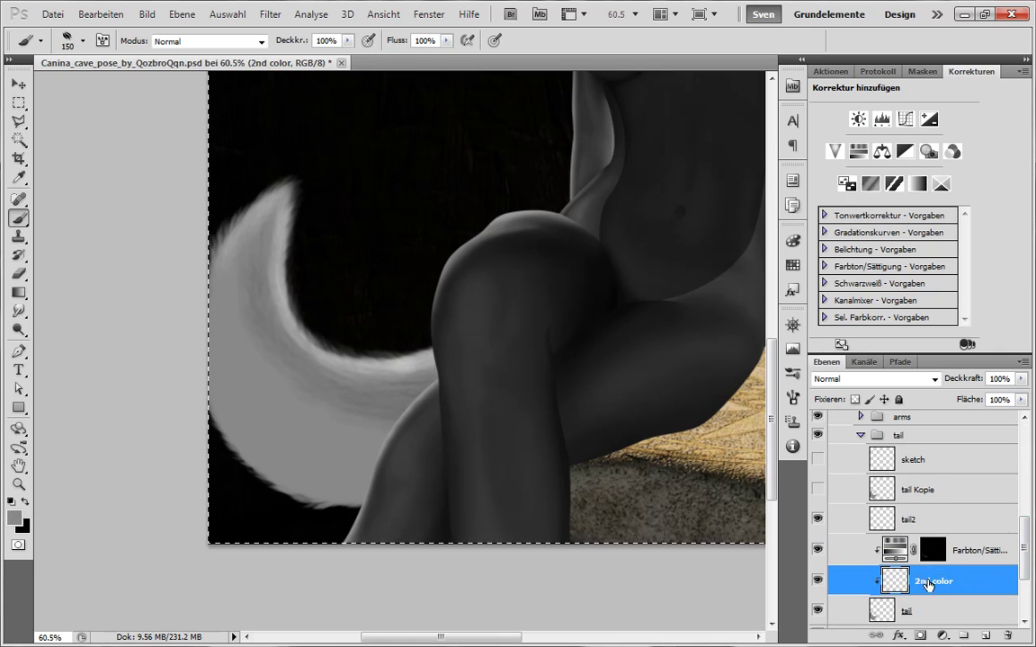
left_click(916, 521)
type("tail highli")
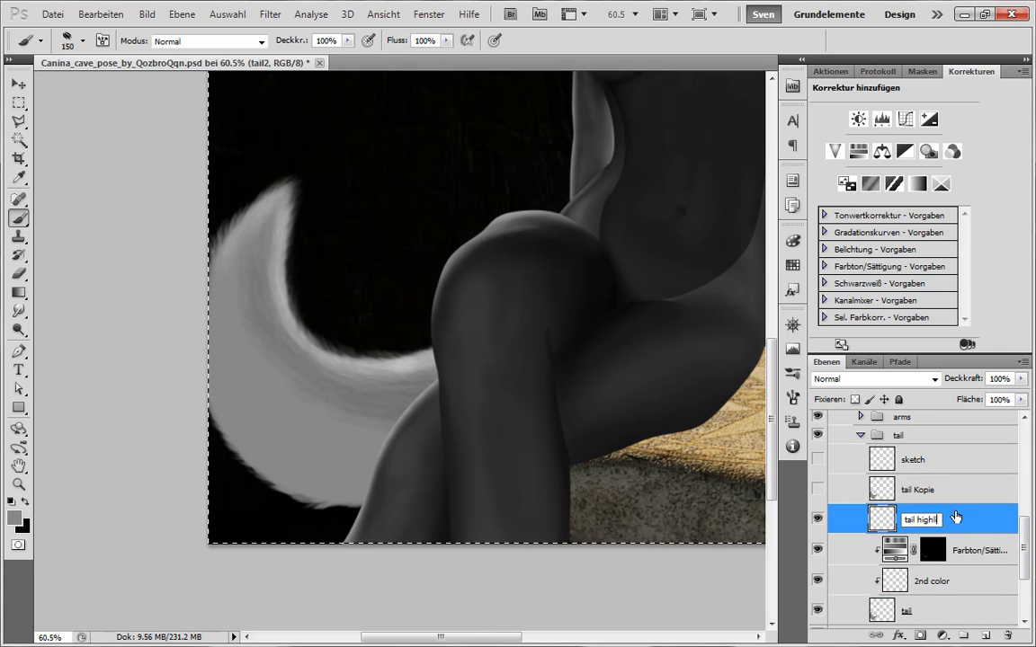
type("ght")
key("Return")
- Sample light grey from the colour chart and paint fur strokes through the tail's middle on 2nd color with a 124 px brush
left_click_drag(1024, 550, 1026, 469)
left_click_drag(771, 385, 771, 259)
left_click(396, 182, "alt")
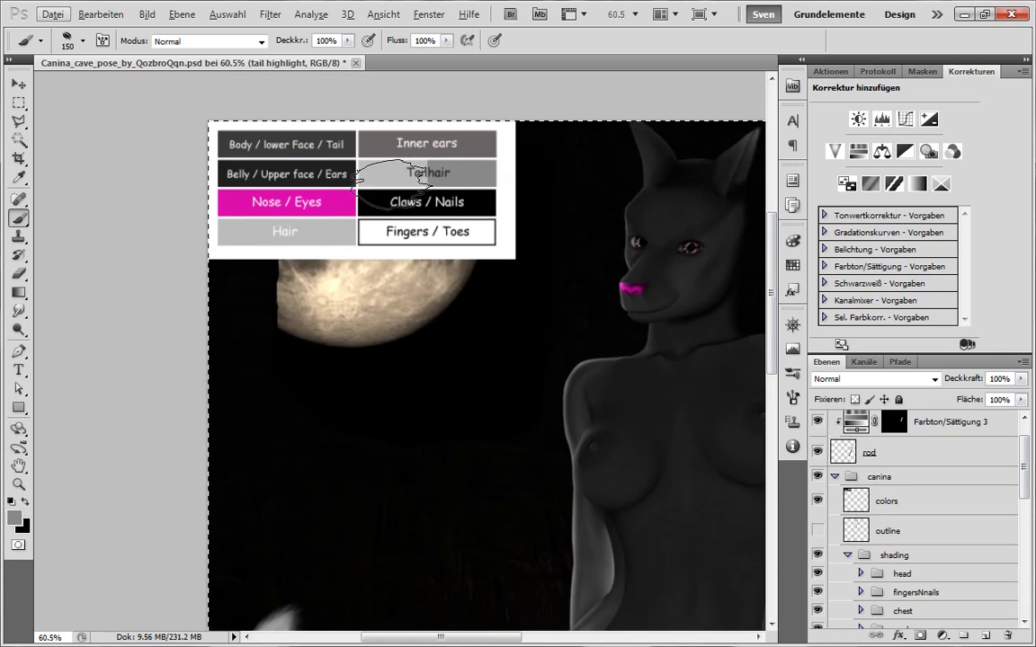
left_click(393, 184, "alt")
scroll(692, 297, "down", 10)
scroll(955, 517, "down", 5)
left_click(971, 578)
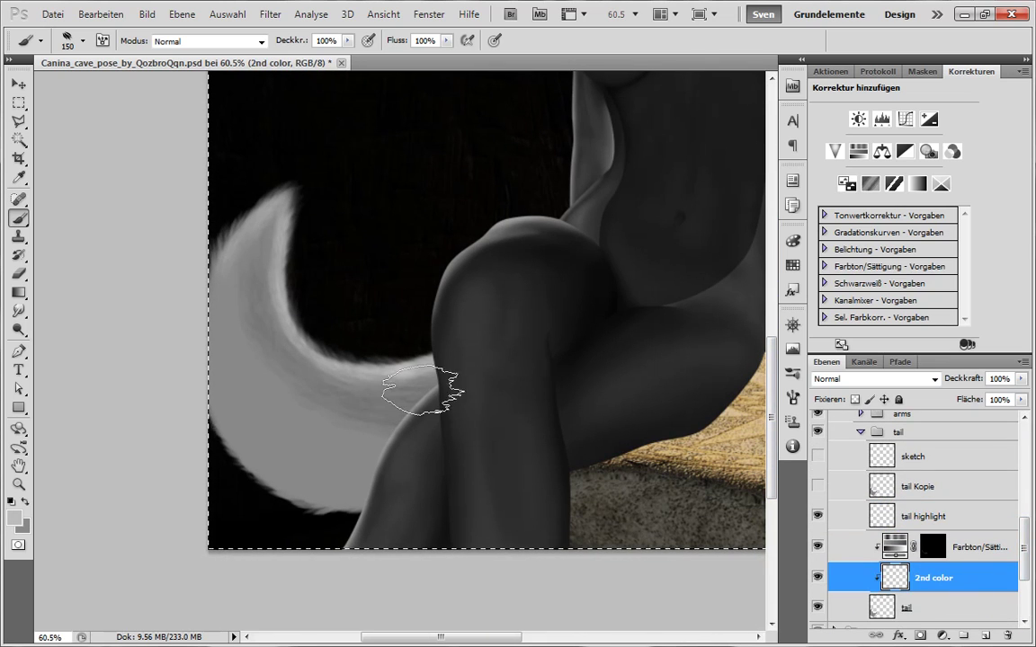
key("bracketleft")
key("bracketleft")
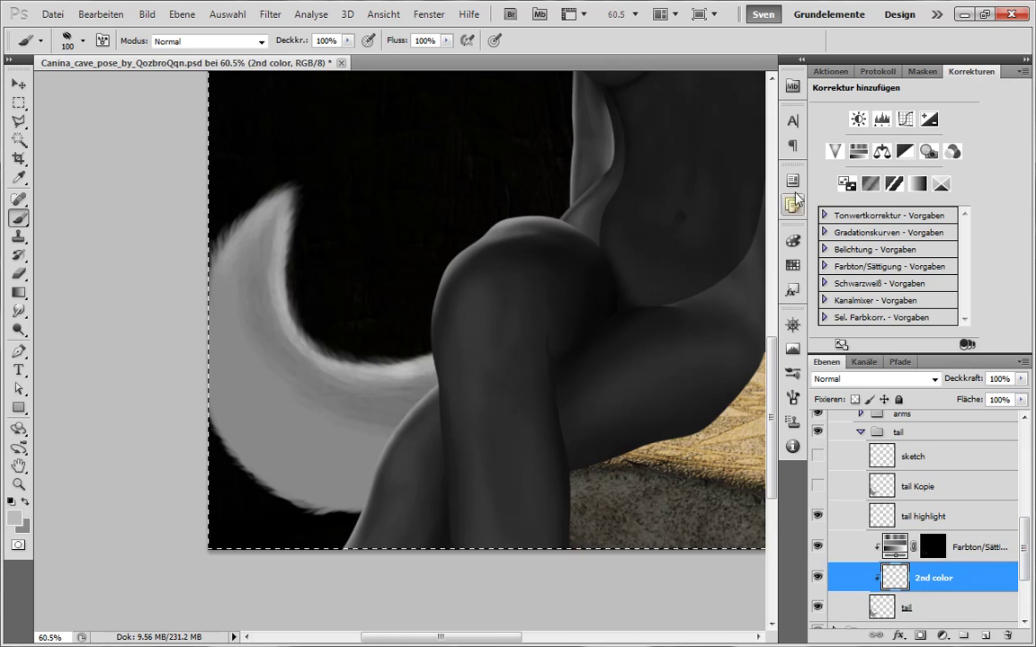
right_click(648, 323)
double_click(430, 562)
mouse_move(462, 402)
left_mouse_down()
mouse_move(251, 321)
mouse_move(256, 274)
left_mouse_up()
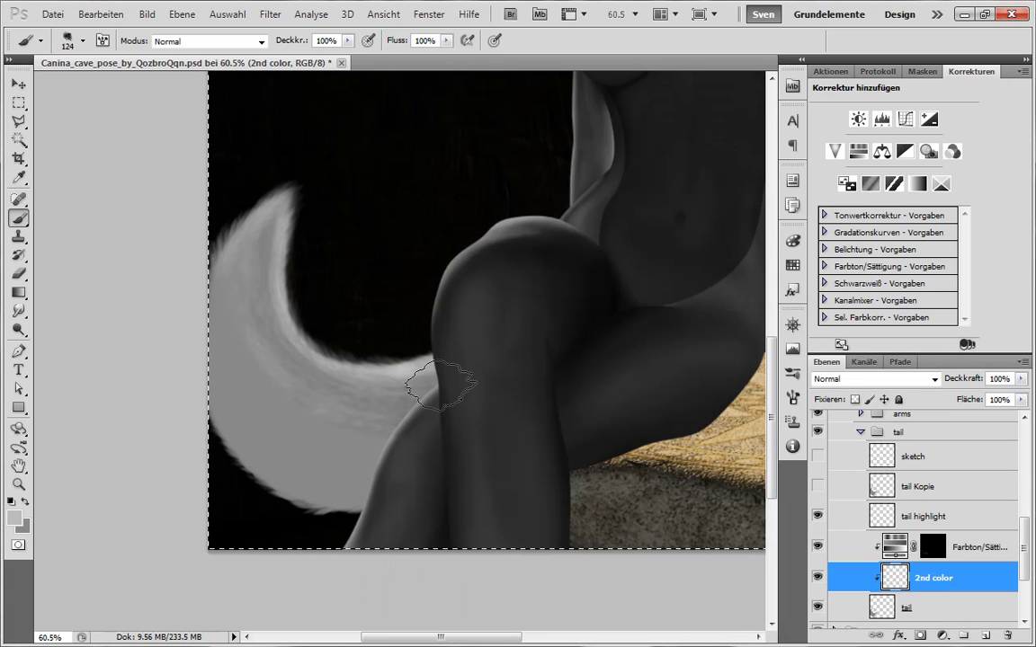
- Extend the tail's fur shading on the adjustment mask, and brush white fur along its lower outer edge on tail highlight
left_click(927, 549)
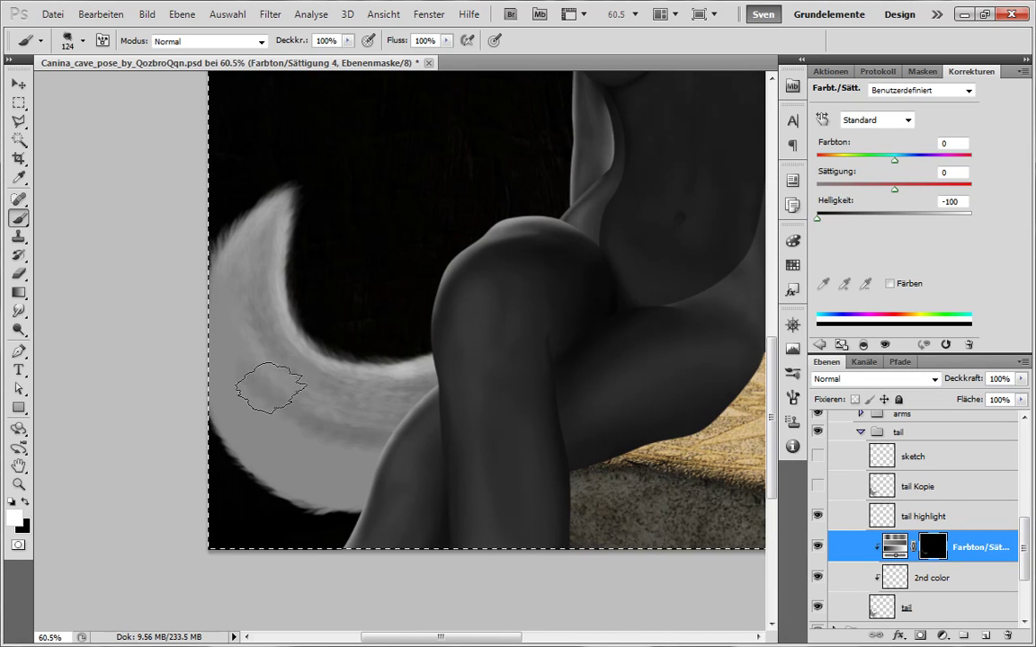
left_click(863, 516)
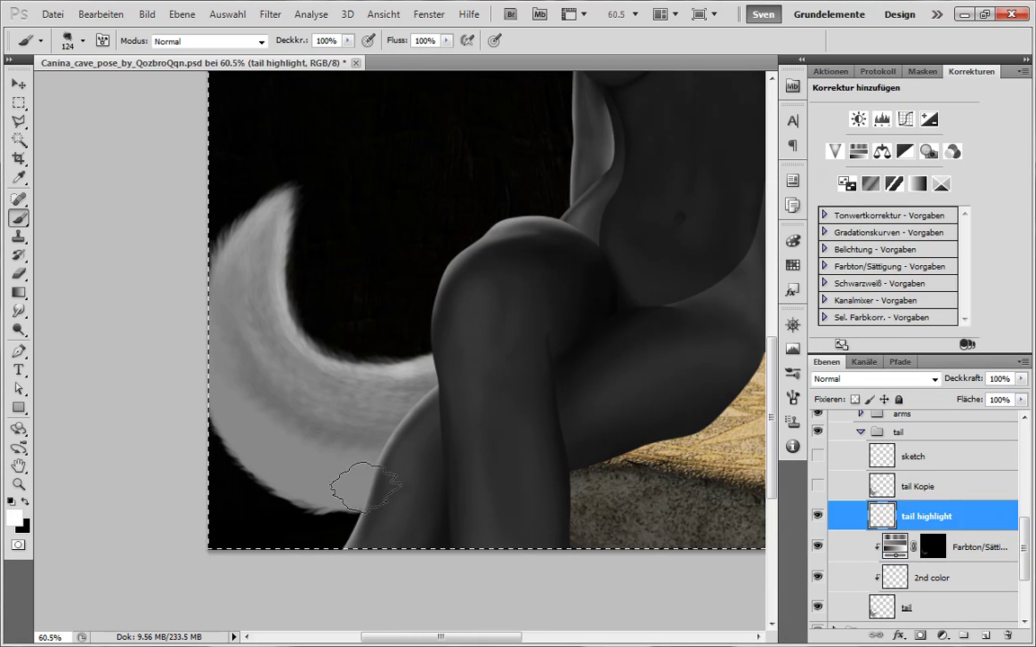
key("e")
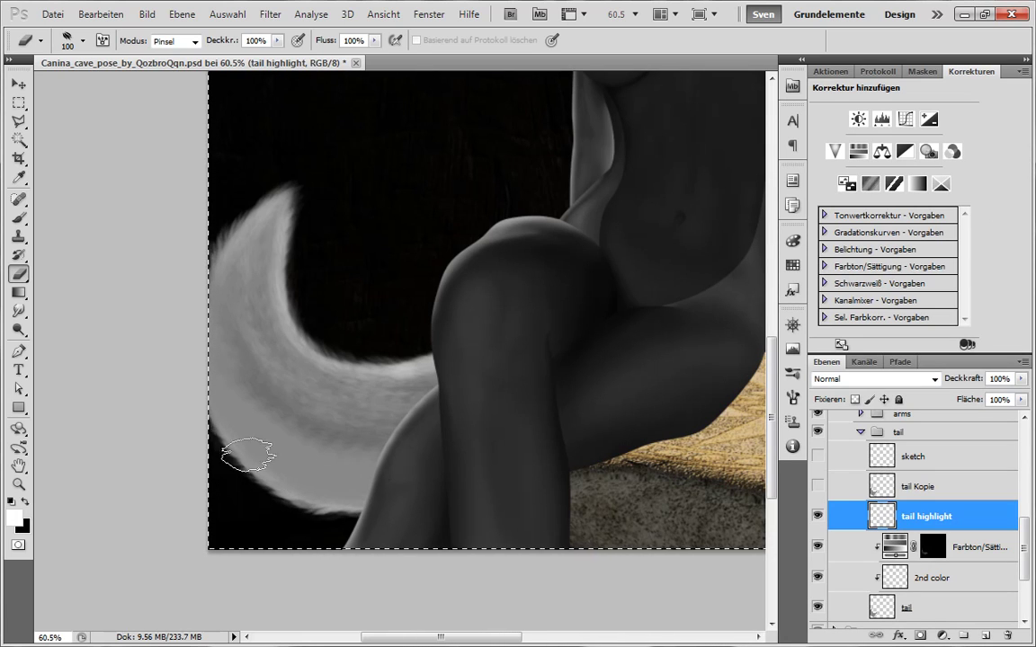
key("b")
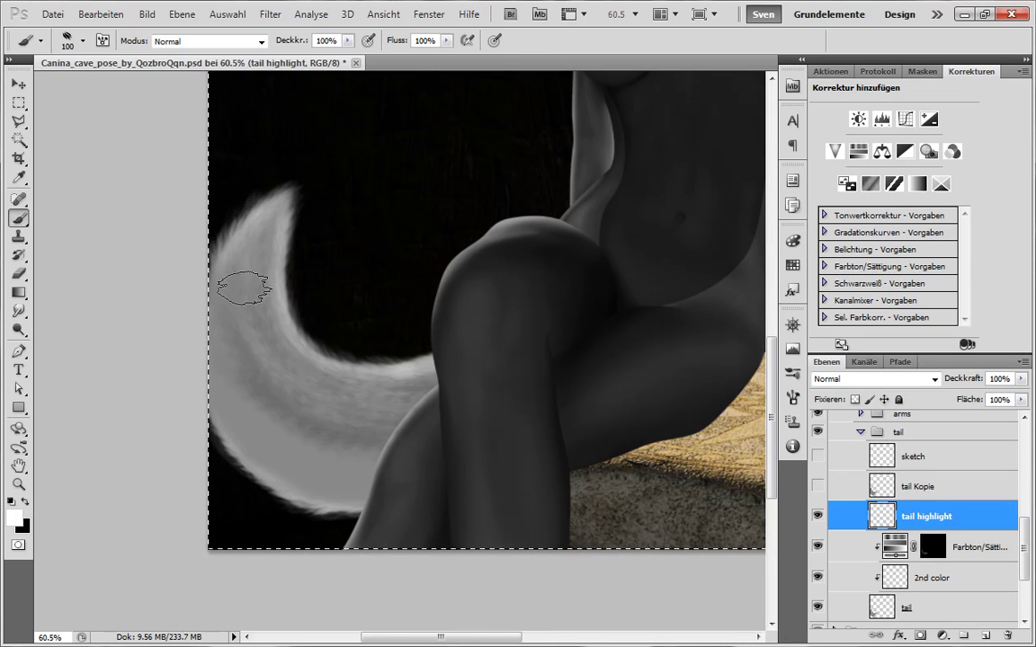
- Shade the tail's lower body on the adjustment mask with white and black fur strokes, enlarging the brush from 124 to 300 px
left_click(933, 546)
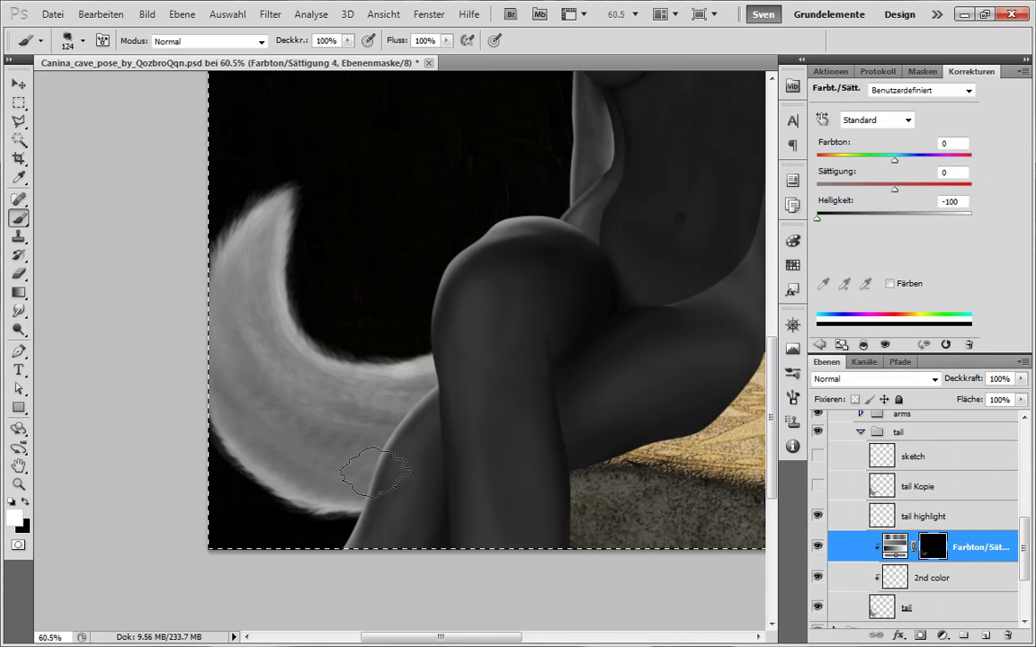
key("x")
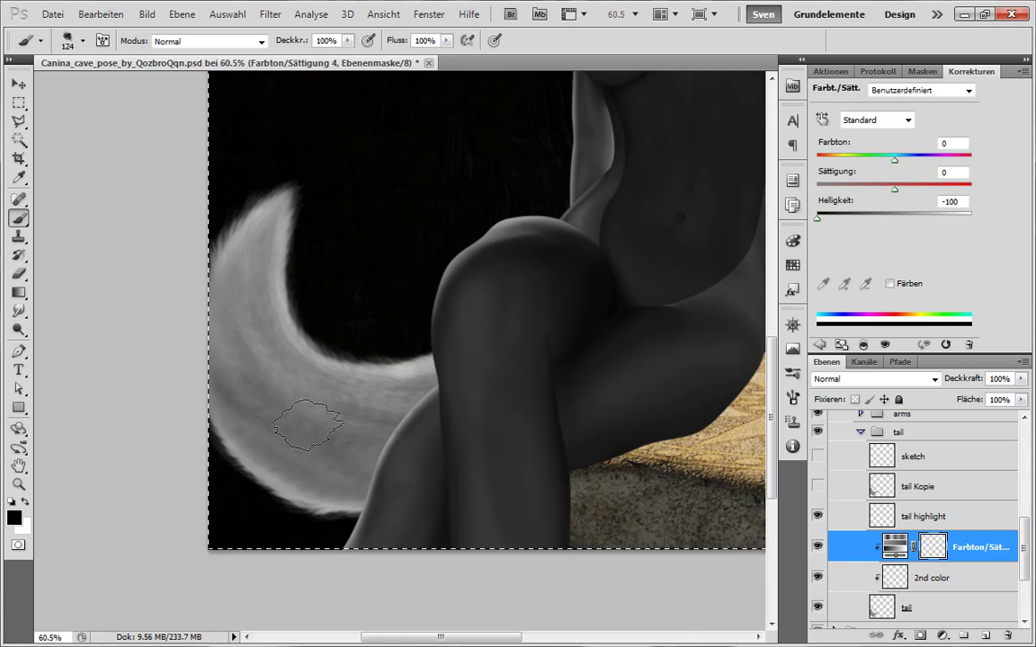
key("bracketright")
key("bracketright")
key("bracketright")
key("bracketright")
key("bracketright")
key("bracketright")
key("x")
key("bracketleft")
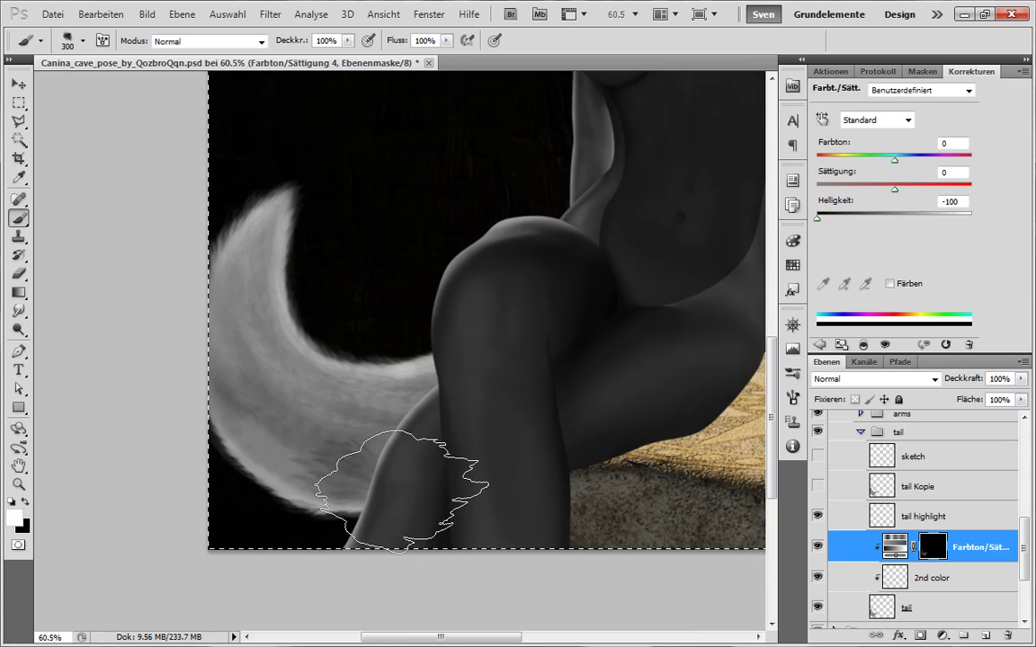
key("x")
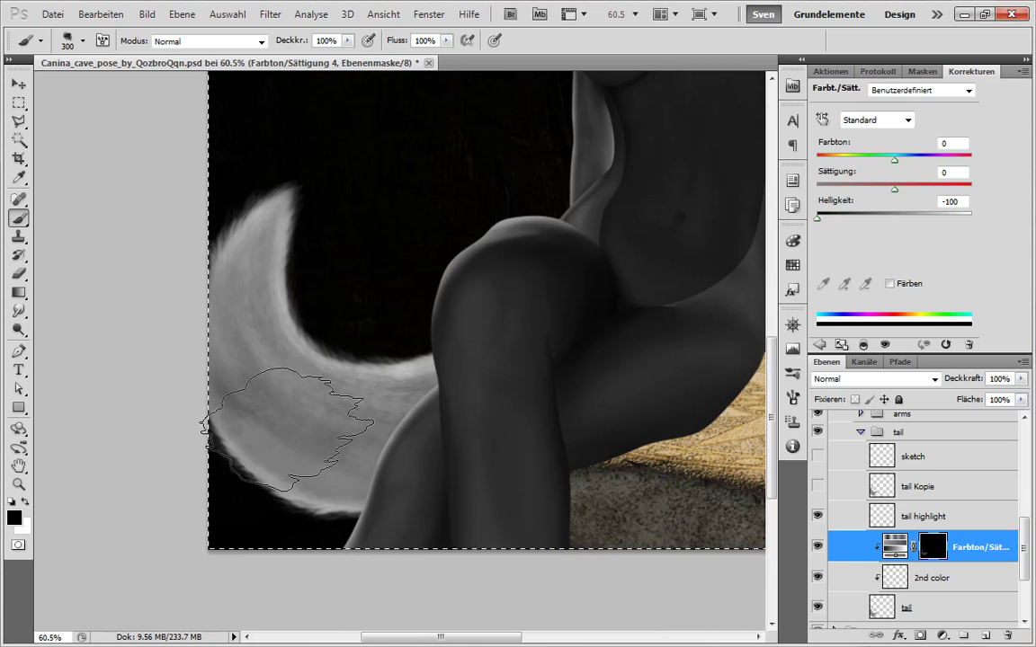
- Try a 215 px speckled brush tip in white on the adjustment mask, and revert to an earlier history state
right_click(701, 431)
double_click(814, 295)
key("x")
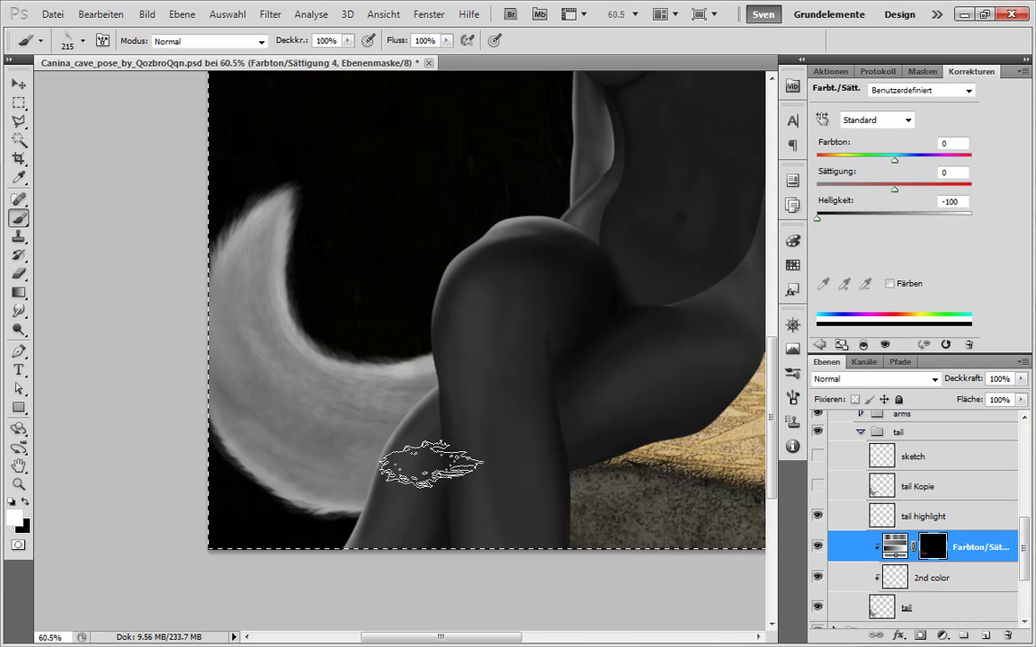
left_click(878, 71)
left_click(902, 254)
- Darken the tail's body on the adjustment mask with white strokes of a textured brush tip, enlarging it to 200 px
right_click(652, 312)
double_click(477, 560)
mouse_move(256, 441)
left_mouse_down()
mouse_move(272, 461)
mouse_move(342, 464)
left_mouse_up()
key("bracketright")
key("bracketright")
key("bracketright")
key("bracketright")
key("bracketright")
key("bracketright")
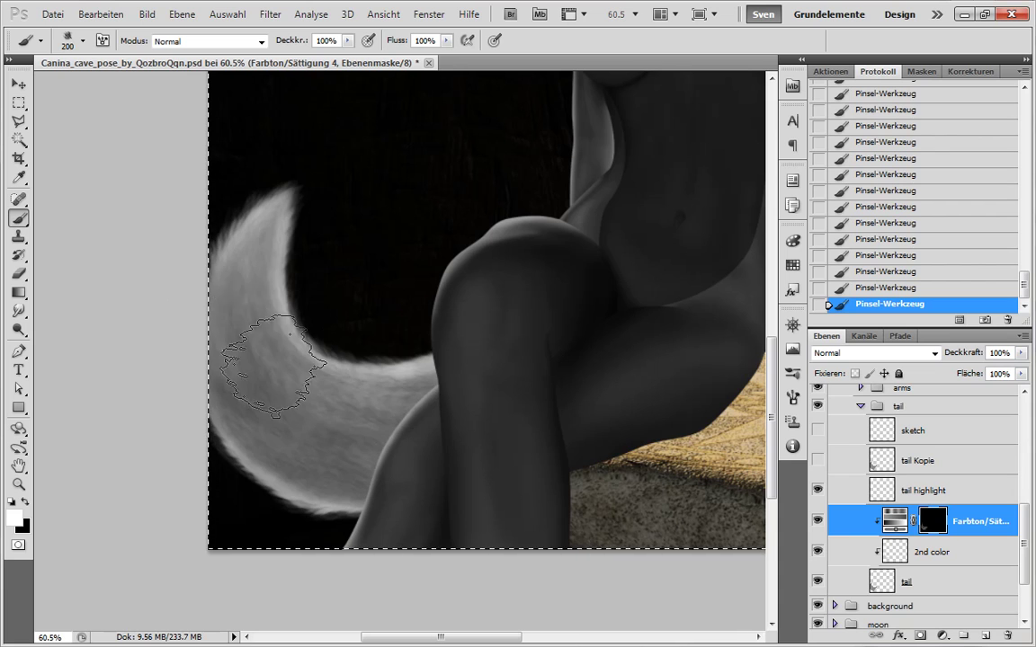
- Blend the tail's shading between the leg and outer edge with black and white 200 px strokes on the adjustment mask
left_click_drag(606, 331, 225, 598)
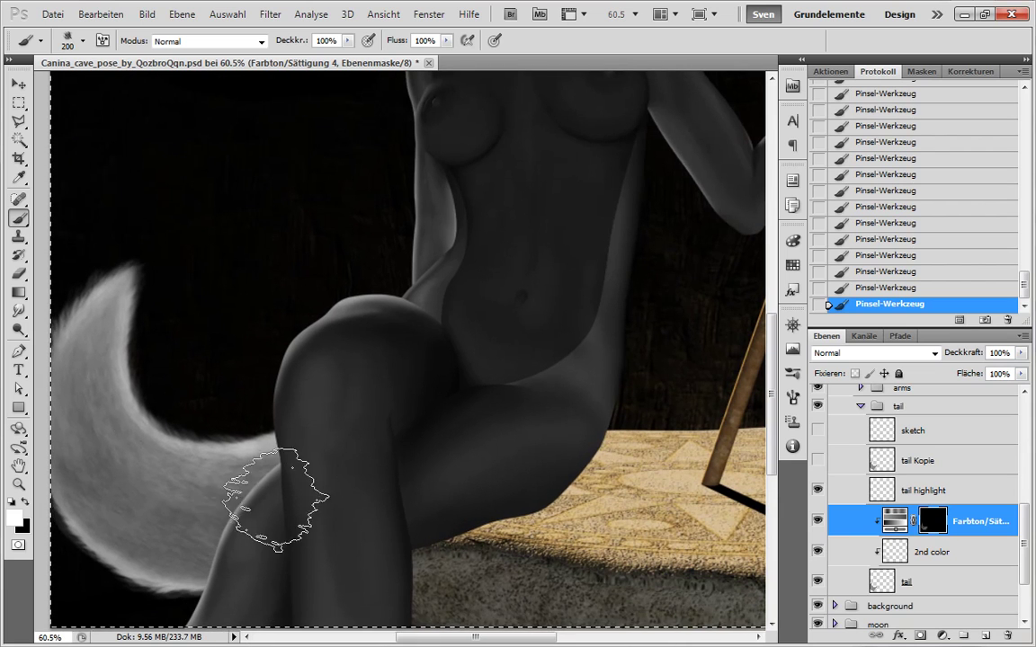
key("x")
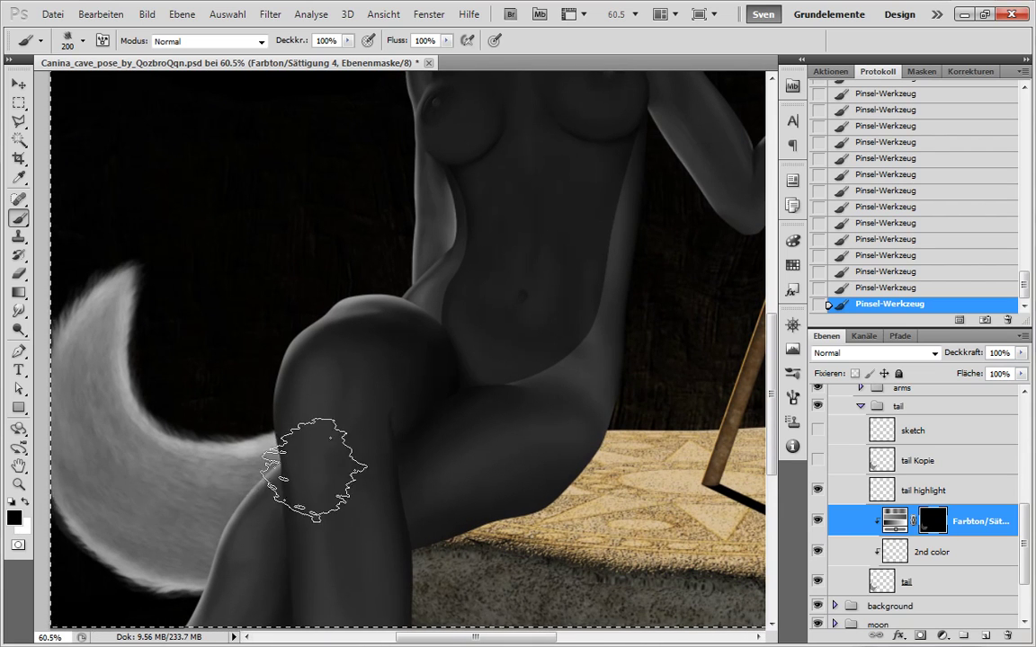
key("x")
left_click_drag(270, 452, 52, 358)
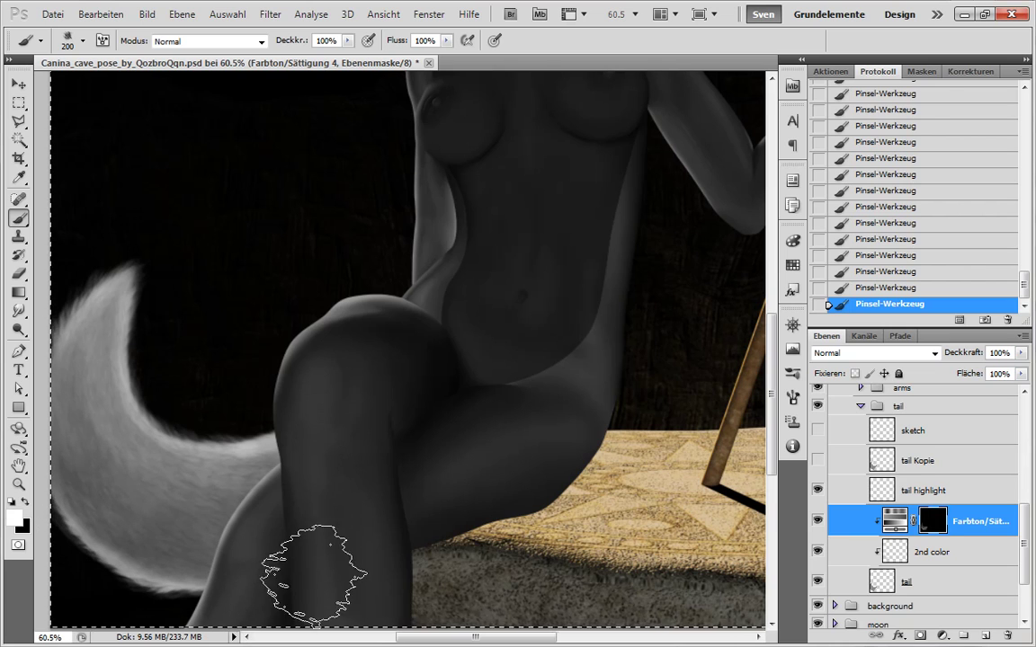
- Switch to the 100 px fur brush tip and rework the tail's fur shading on the mask, enlarging the brush to 250 px
right_click(314, 572)
double_click(871, 505)
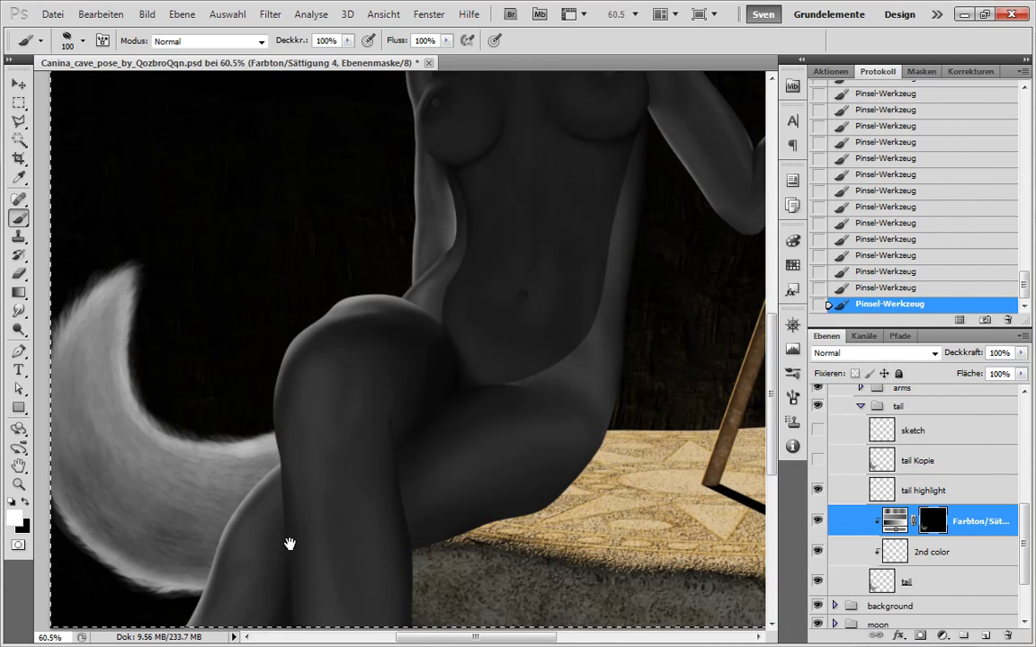
left_click_drag(291, 545, 368, 475)
scroll(456, 425, "down", 9)
scroll(284, 602, "up", 9)
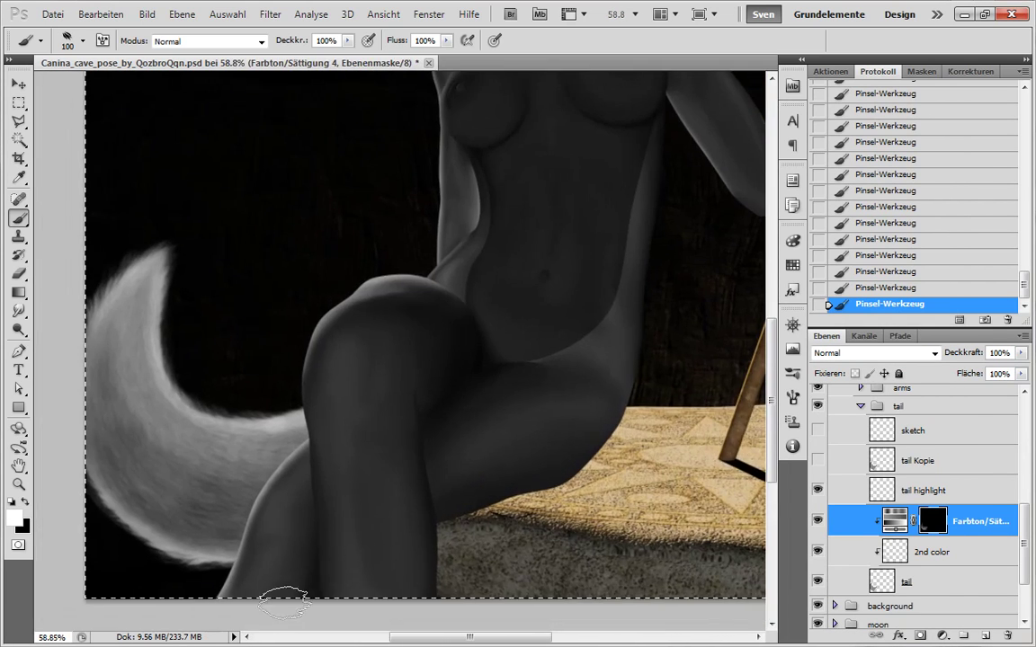
key("bracketright")
key("bracketright")
key("x")
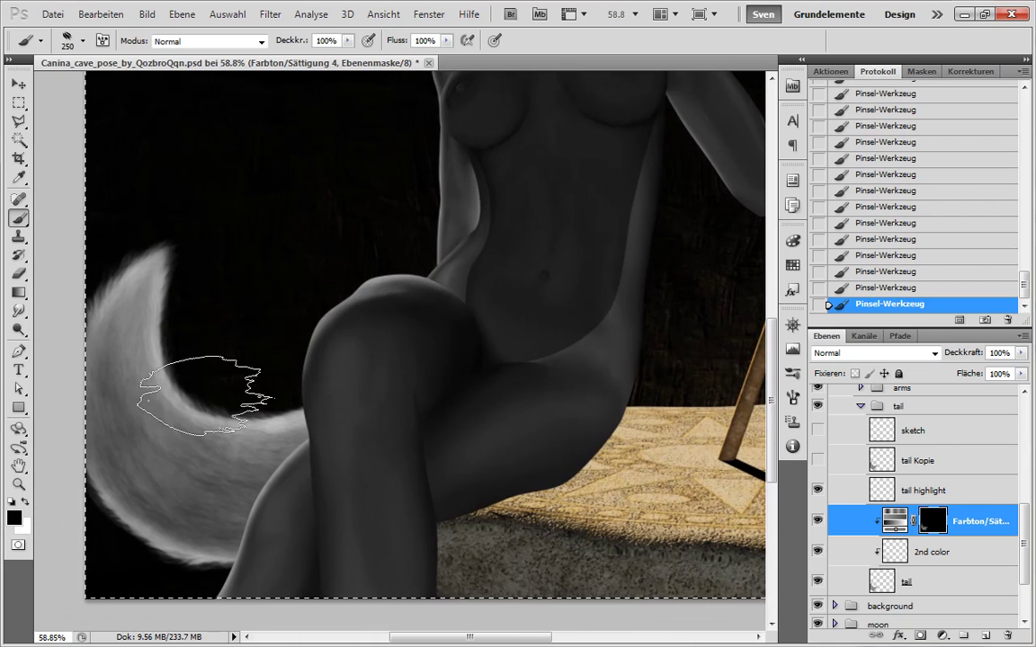
- Darken the lower tail beside the leg on the adjustment mask in white with a rough-edged 250 px brush tip
right_click(512, 420)
double_click(406, 566)
key("bracketright")
key("bracketright")
key("bracketright")
key("bracketright")
key("bracketright")
key("bracketright")
key("bracketright")
key("x")
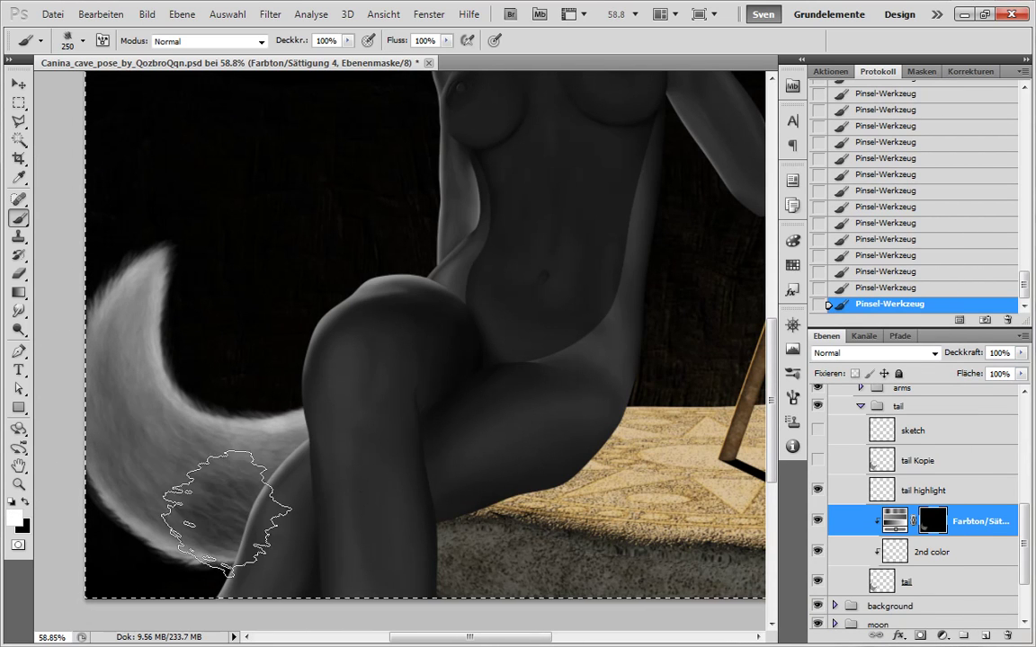
- Even out the dark patches in the tail's lower body with alternating black and white 250 px strokes on the mask
key("x")
left_click_drag(286, 491, 199, 504)
key("x")
key("x")
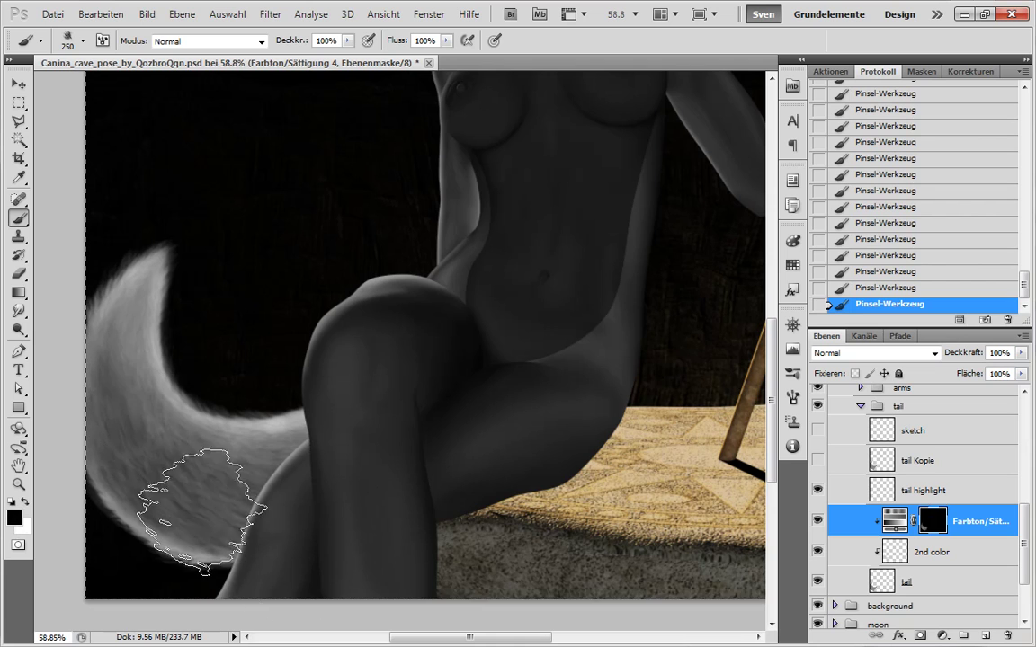
key("x")
left_click_drag(185, 440, 230, 457)
- Refine the fur texture across the tail's body with black and white strokes of a softer 200 px fur tip on the mask
right_click(357, 291)
double_click(449, 562)
key("bracketright")
key("bracketright")
key("bracketright")
key("bracketright")
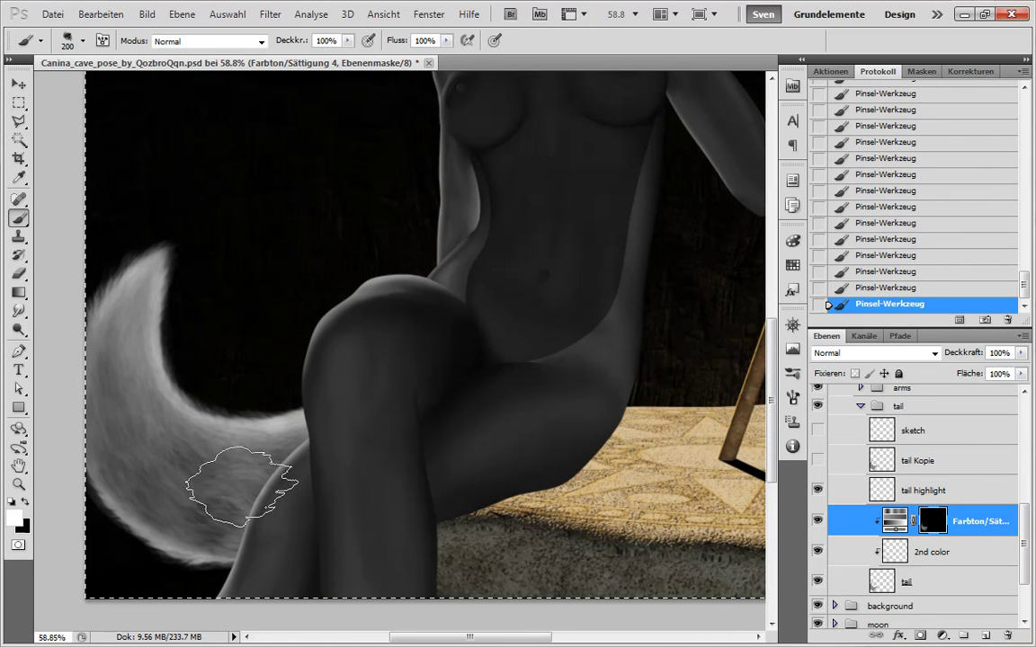
key("x")
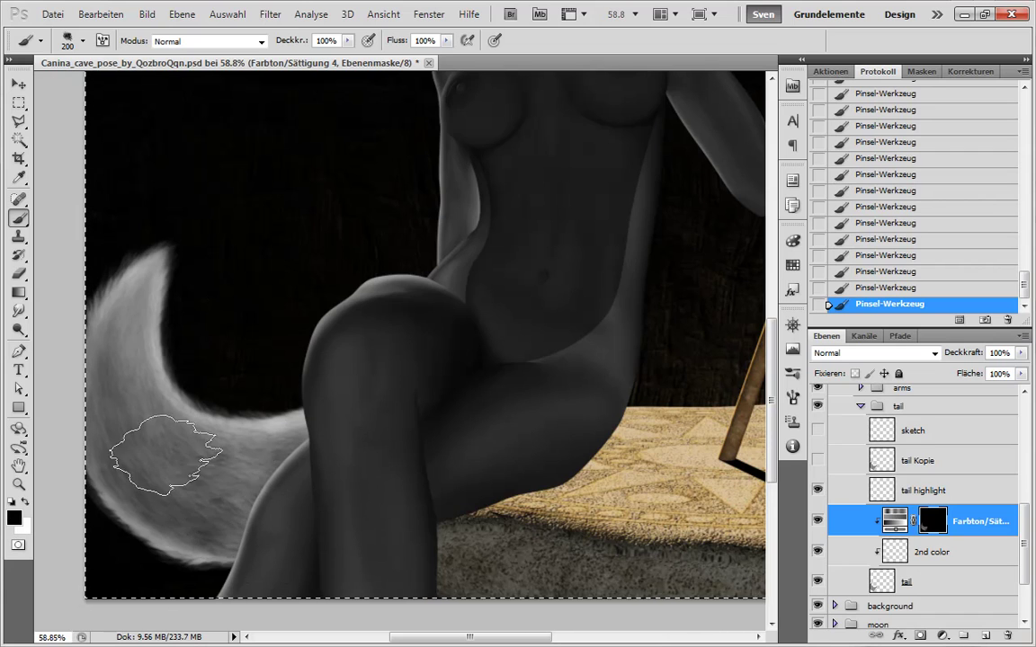
key("x")
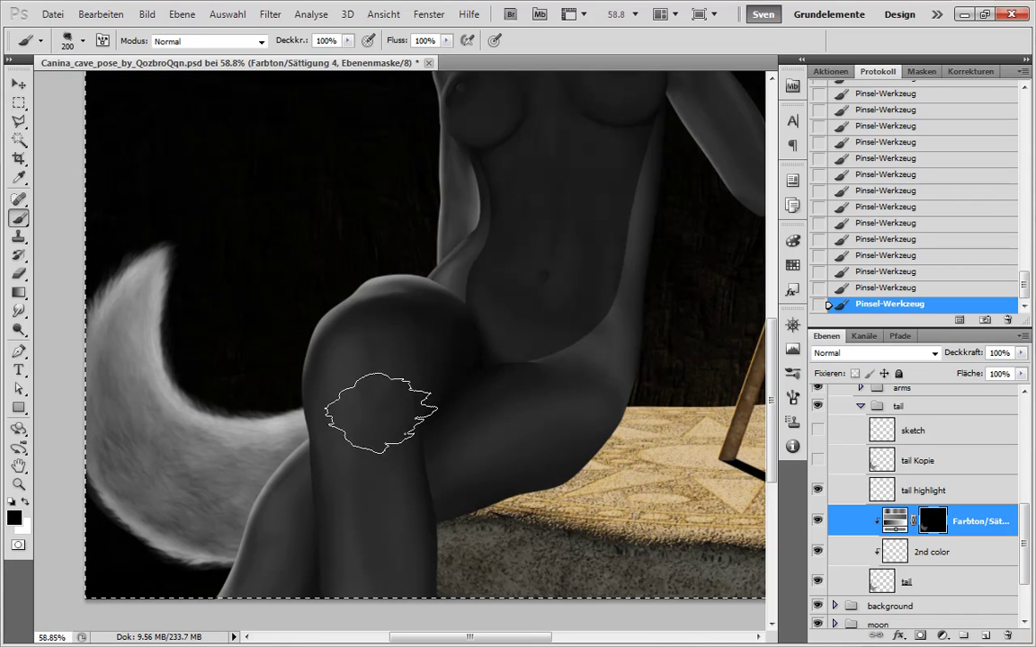
key("x")
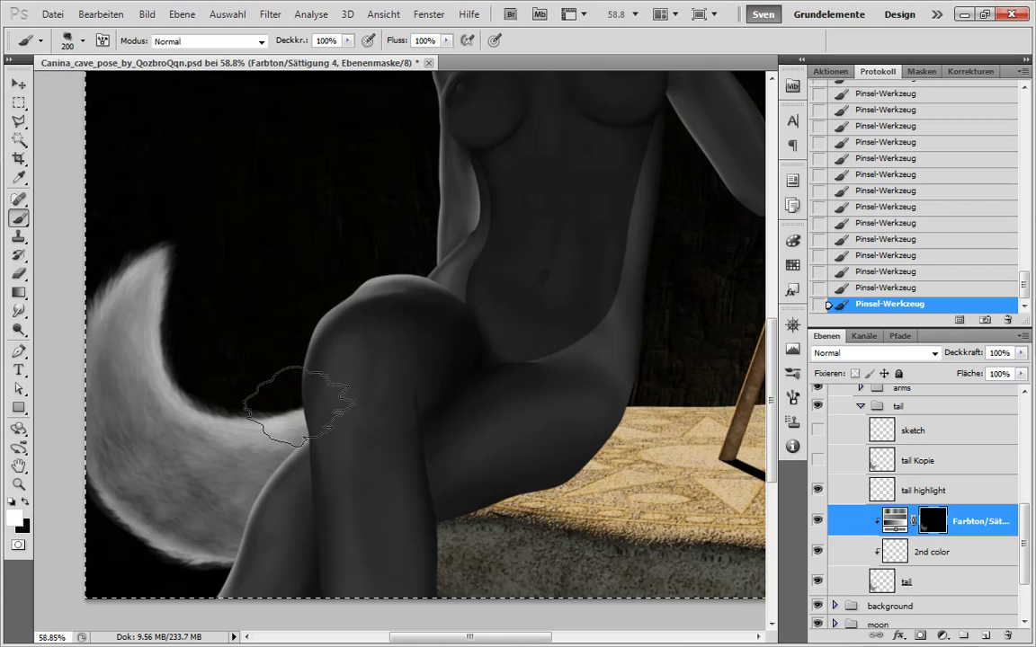
- Change to a coarser 200 px fur tip and touch up the shading from the tail's lower body up to its tip
right_click(266, 491)
double_click(432, 580)
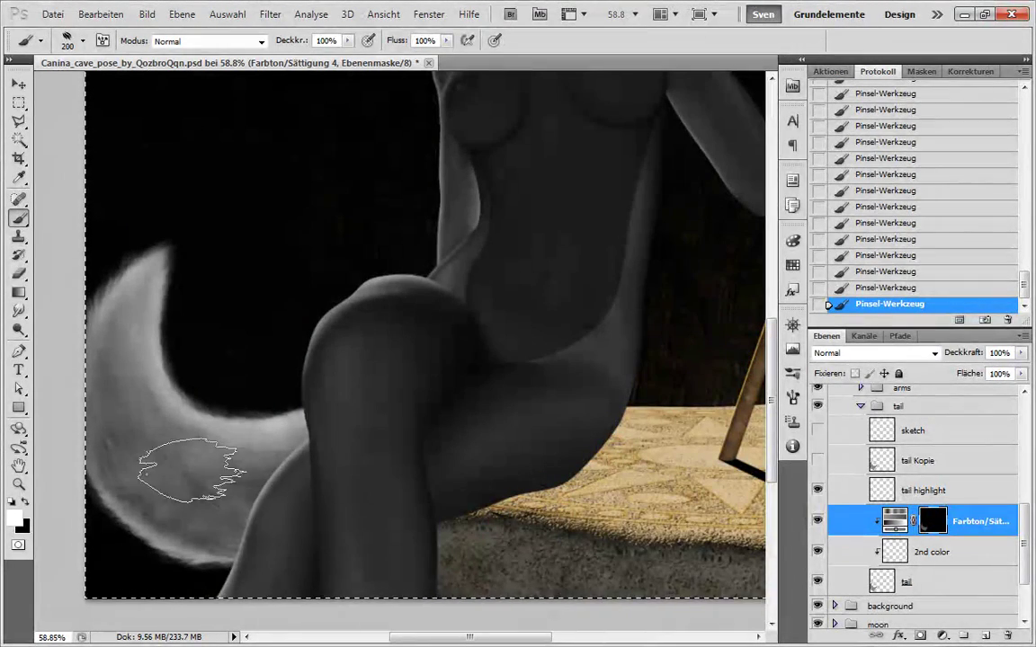
left_click_drag(343, 615, 366, 570)
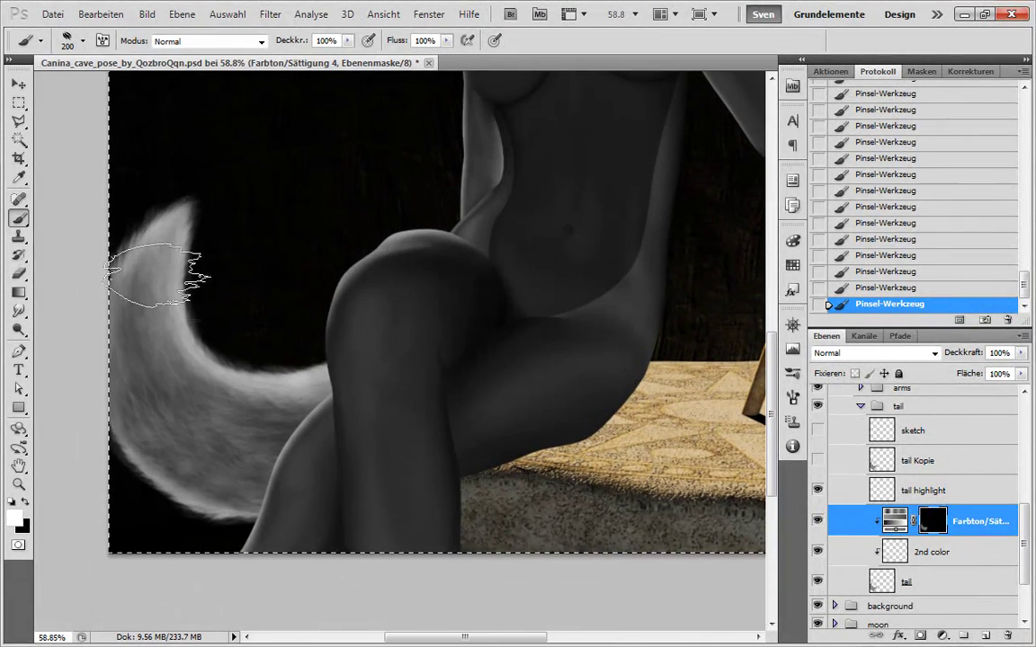
key("x")
key("x")
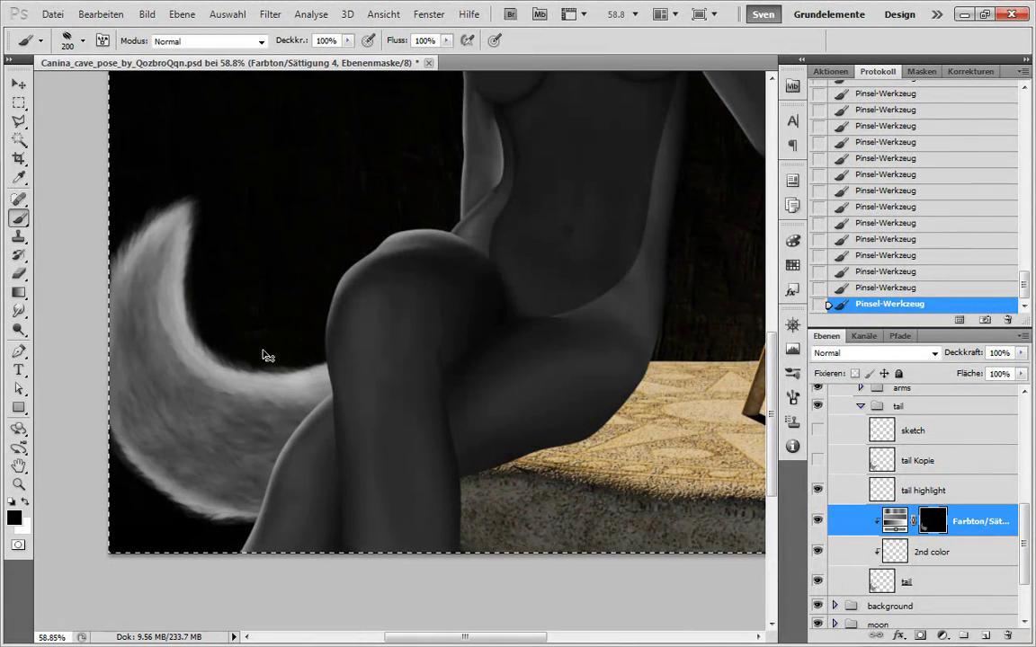
key("x")
key("x")
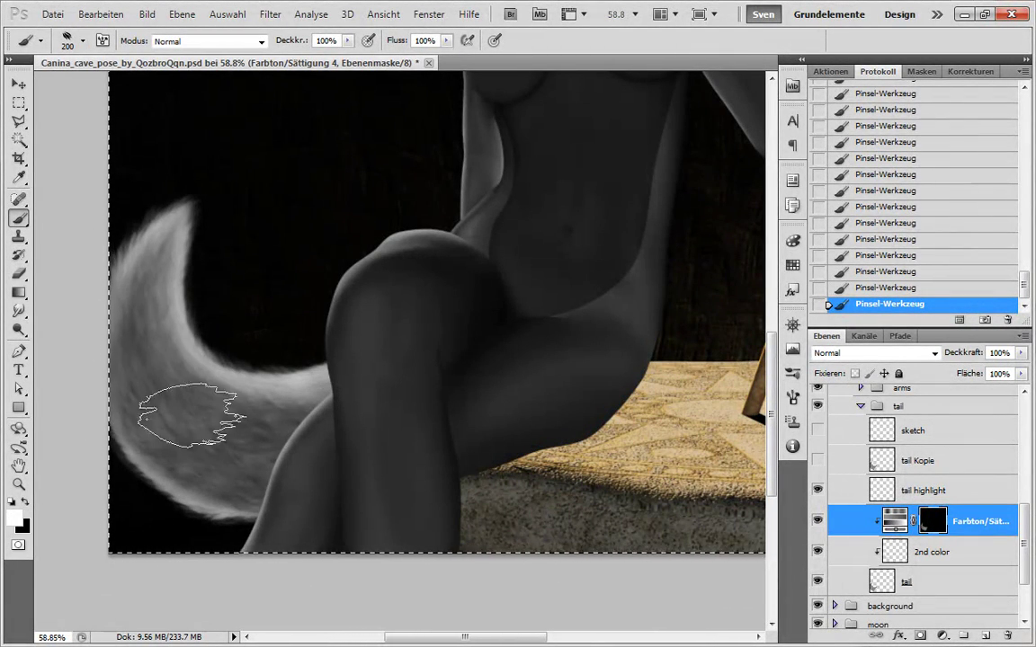
scroll(621, 194, "down", 3)
left_click_drag(620, 194, 400, 382)
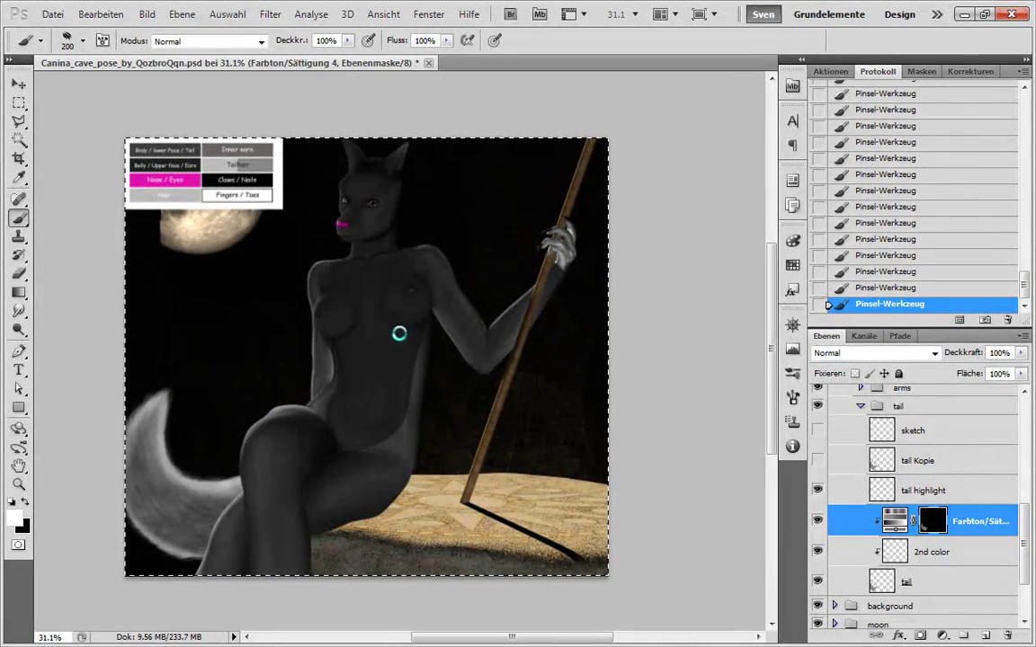
- Erase the second colour on the lower tail beside the leg on the 2nd color layer with a 500 px eraser tip
key("alt+bracketleft")
scroll(167, 501, "up", 3)
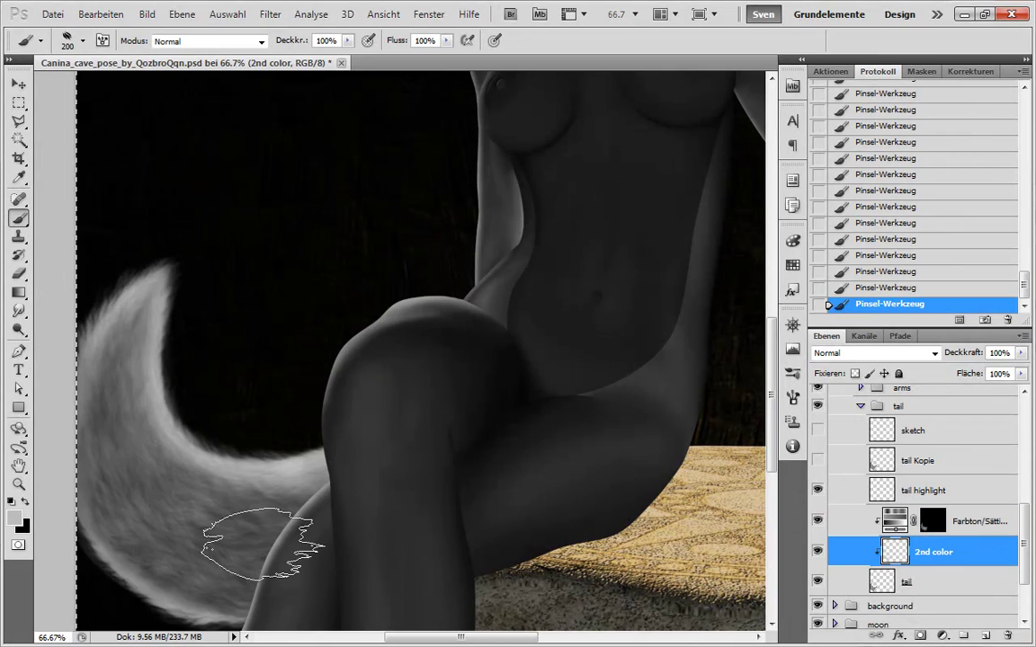
key("Delete")
key("ctrl+z")
key("e")
left_click(307, 547)
left_click(286, 547)
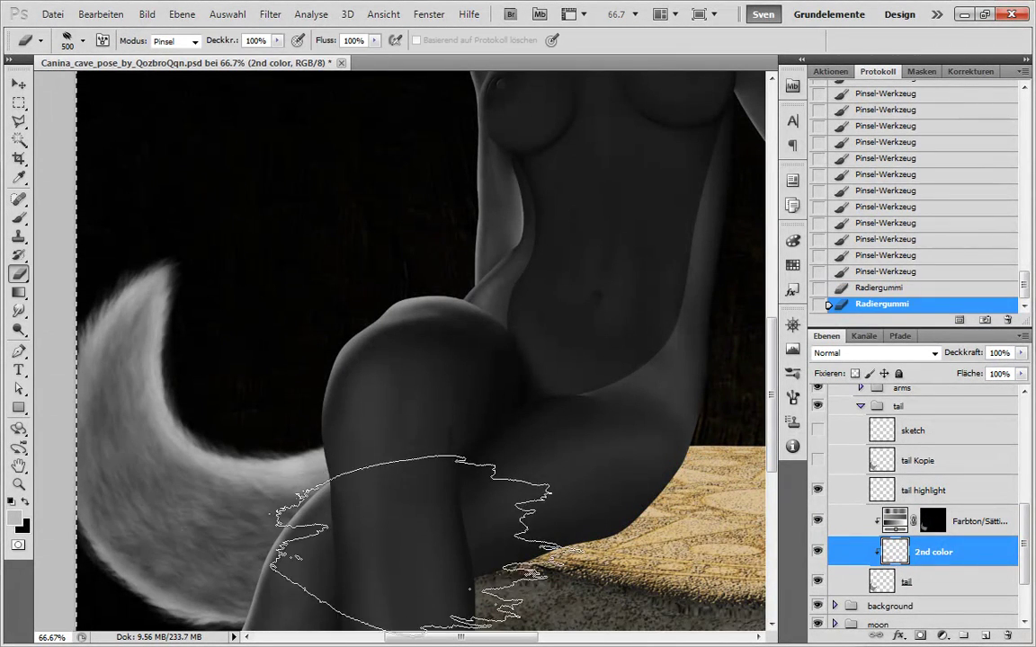
- Touch up the second colour beside the leg with light grey brush strokes on the 2nd color layer
key("x")
key("b")
key("x")
left_click(322, 508)
left_click(288, 562)
- Try to darken the lower tail beside the leg on the 2nd color layer with the Burn tool in the Tiefen range
left_click(19, 331)
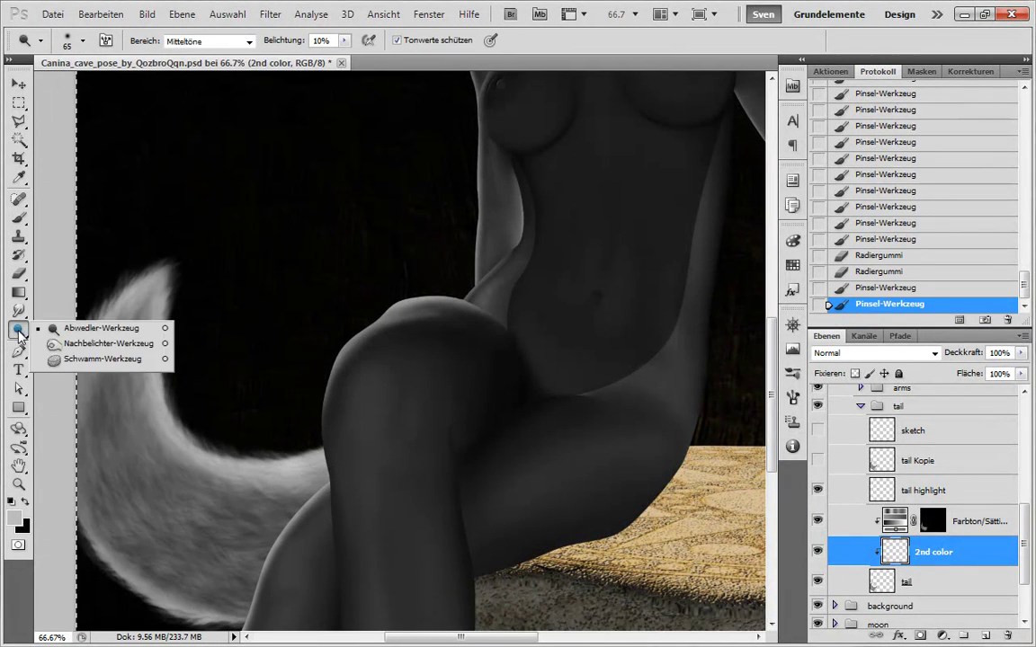
left_click(105, 345)
left_click(126, 386)
left_click(855, 289)
left_click_drag(330, 566, 250, 598)
mouse_move(250, 598)
left_mouse_down()
mouse_move(271, 549)
mouse_move(326, 587)
left_mouse_up()
left_click(249, 41)
left_click(236, 50)
mouse_move(297, 539)
left_mouse_down()
mouse_move(315, 518)
mouse_move(290, 548)
left_mouse_up()
mouse_move(290, 548)
left_mouse_down()
mouse_move(204, 569)
mouse_move(216, 604)
left_mouse_up()
left_click(886, 158)
- Try the 82 px Burn tool at 10% exposure on the Farbton/Sättigung mask beside the leg
left_click(931, 522)
left_click_drag(237, 594, 257, 580)
left_click_drag(252, 589, 292, 548)
left_click_drag(293, 549, 305, 537)
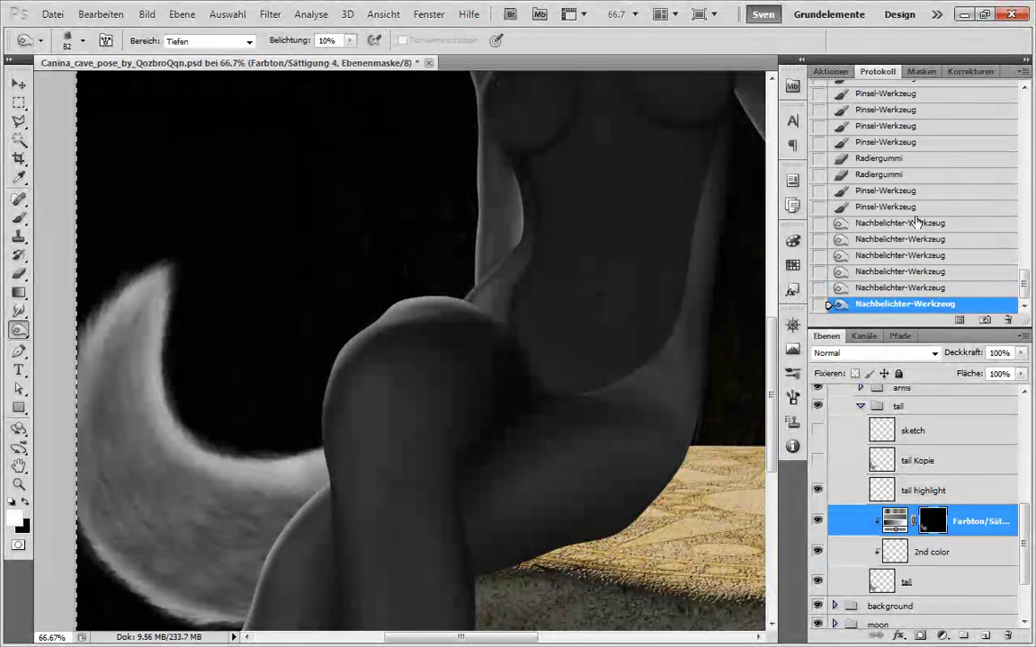
left_click(913, 208)
- Deepen the tail shadow beside the leg by dodging the Farbton/Sättigung mask at 124 px, Tiefen range and 100% exposure
left_click(931, 552)
left_click(19, 331)
left_click(101, 329)
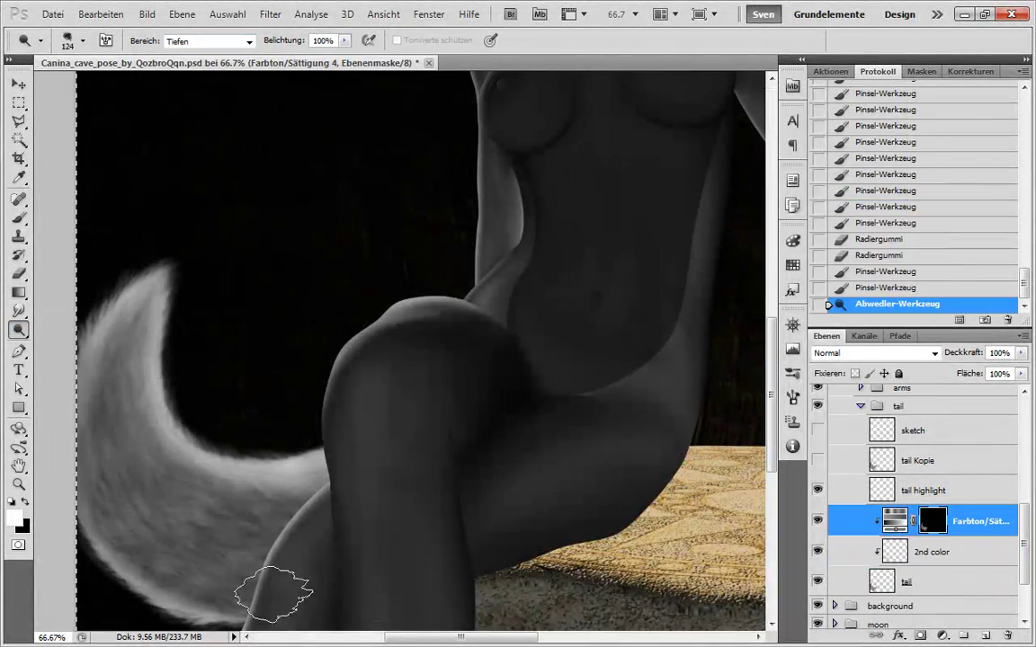
left_click_drag(278, 595, 301, 555)
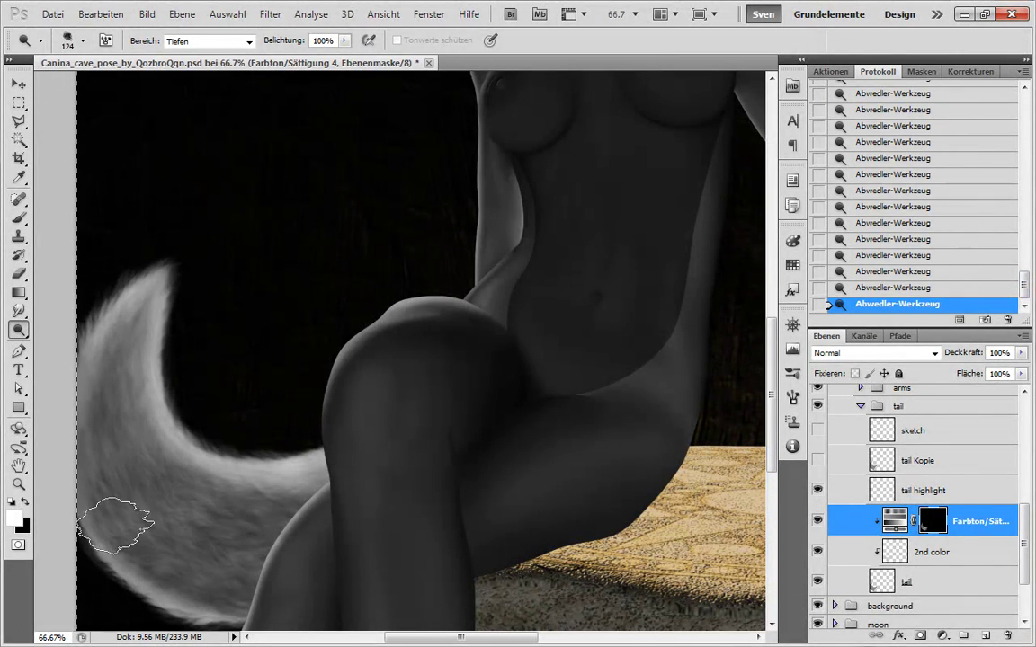
- Try dodging the mask across the lower tail in the Lichter range, and return to the earlier history state
right_click(19, 330)
left_click(67, 330)
left_click(216, 41)
left_click(198, 84)
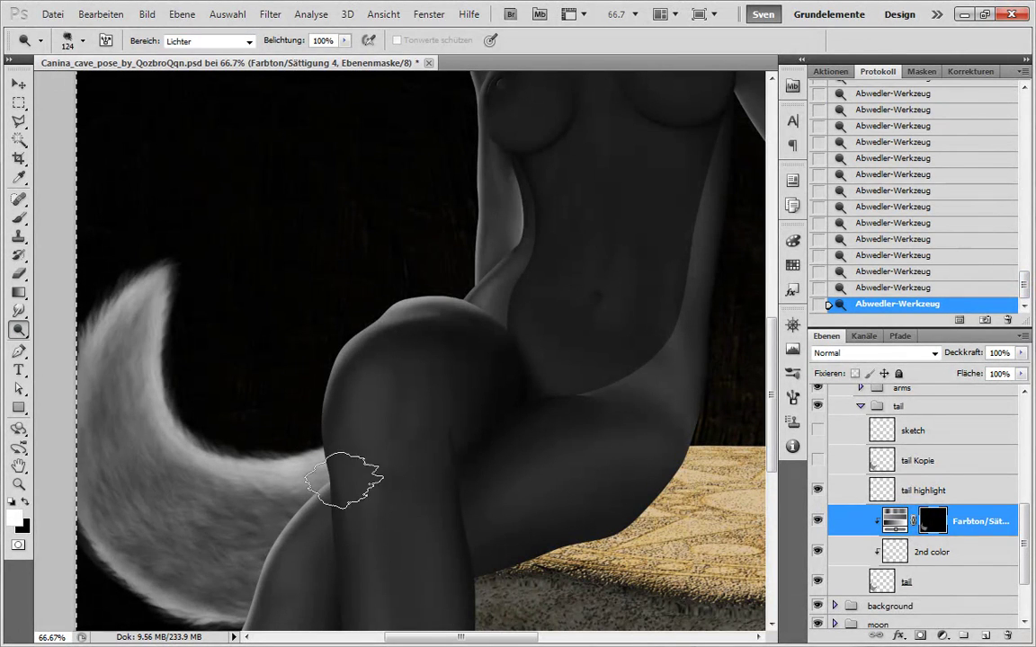
left_click(906, 272)
left_click(818, 273)
left_click_drag(144, 543, 196, 451)
left_click_drag(328, 562, 111, 439)
left_click(917, 224)
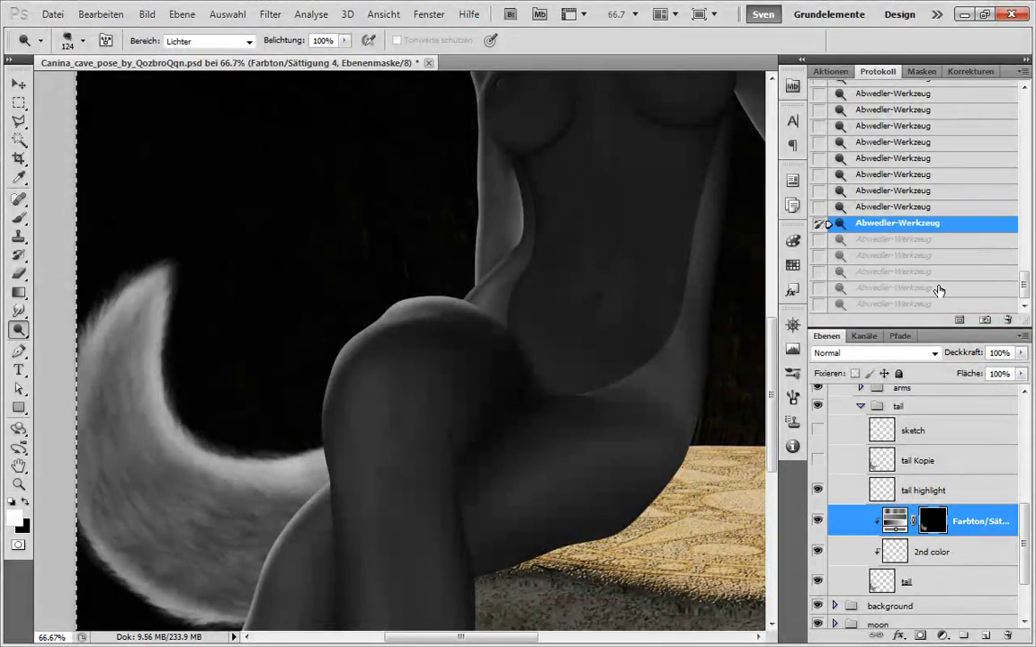
- Try burning the mask along the leg's edge in the Lichter range at 10% exposure, and revert the strokes
right_click(19, 334)
left_click(68, 345)
left_click(216, 41)
left_click(224, 85)
left_click(251, 608)
left_click(270, 589)
left_click(293, 570)
left_click(278, 550)
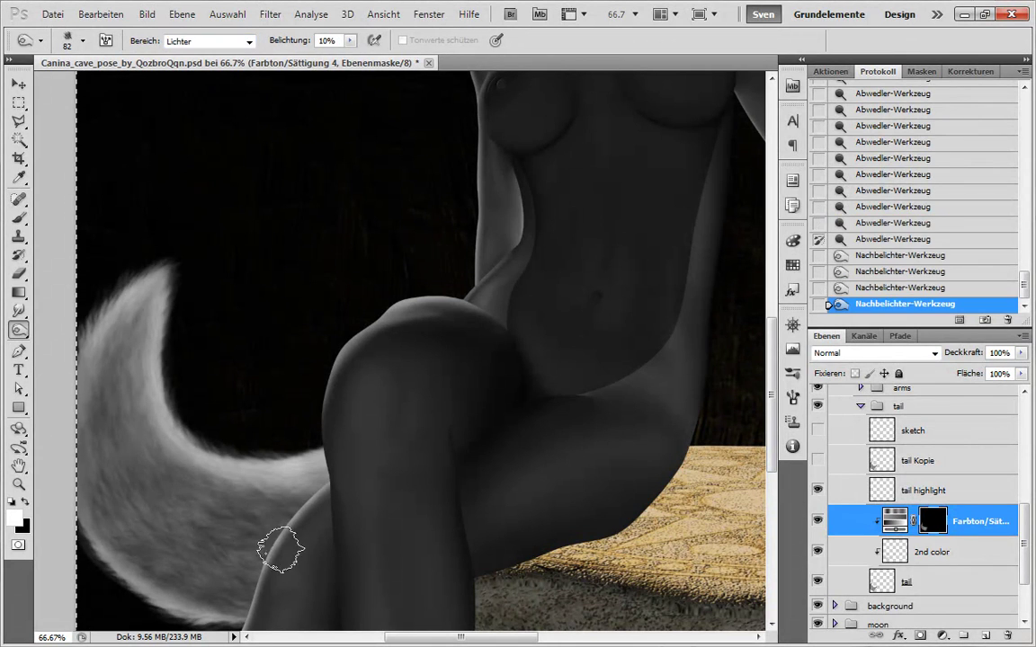
left_click(301, 530)
left_click(331, 510)
left_click(897, 208)
left_click(892, 304)
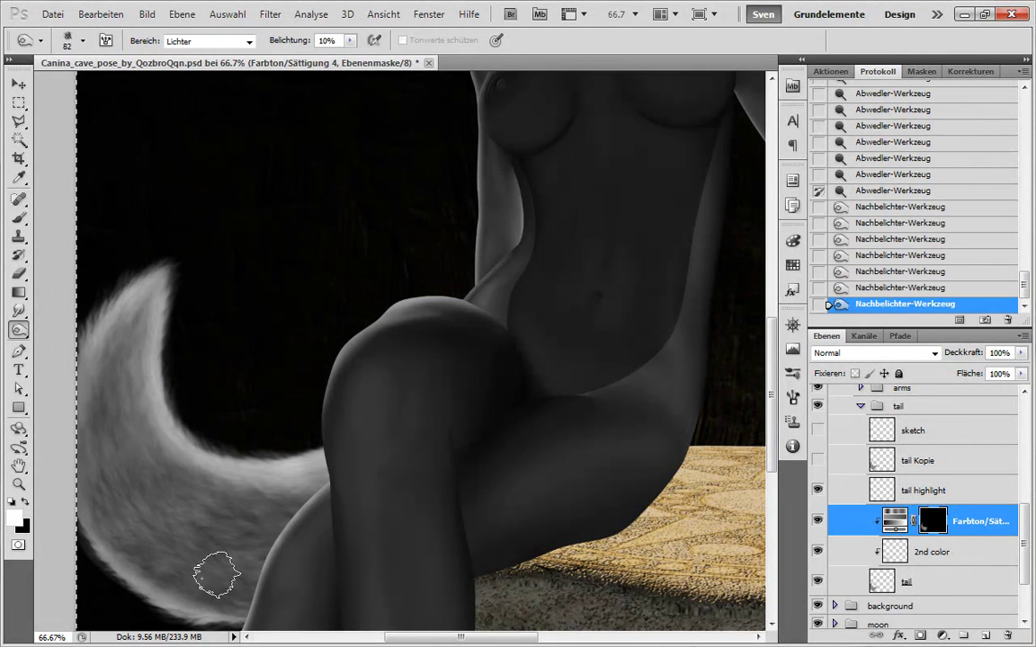
left_click(216, 575)
left_click(893, 175)
- Burn the adjustment mask along the leg's edge in the Lichter range at 100% exposure and compare it with the state before
left_click_drag(350, 40, 568, 43)
left_click(254, 608)
left_click(290, 587)
left_click(297, 564)
left_click(314, 539)
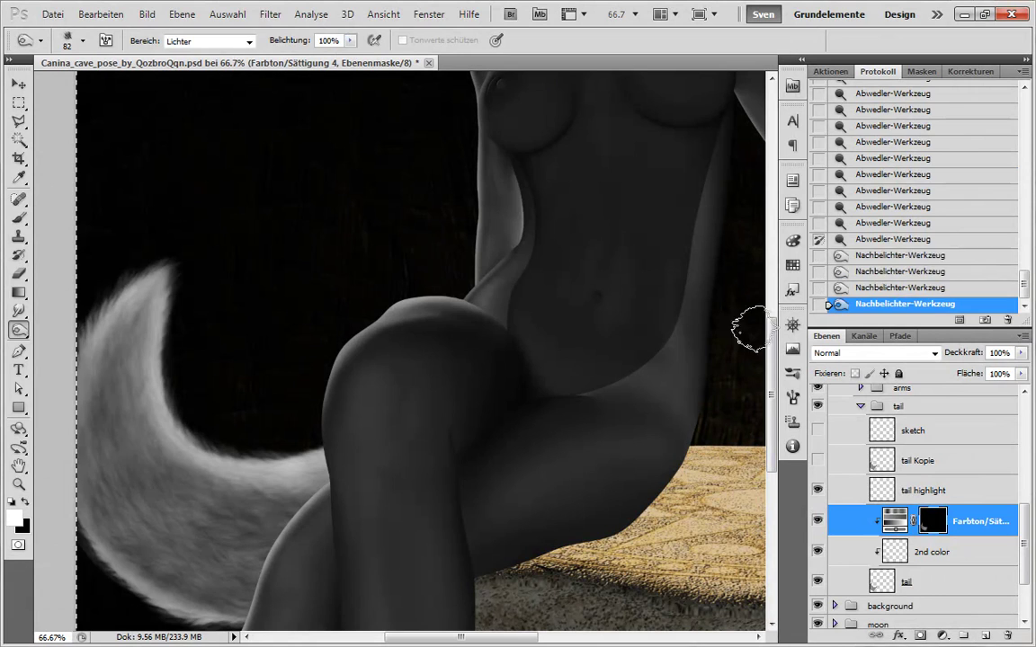
key("ctrl+z")
key("ctrl+z")
key("ctrl+z")
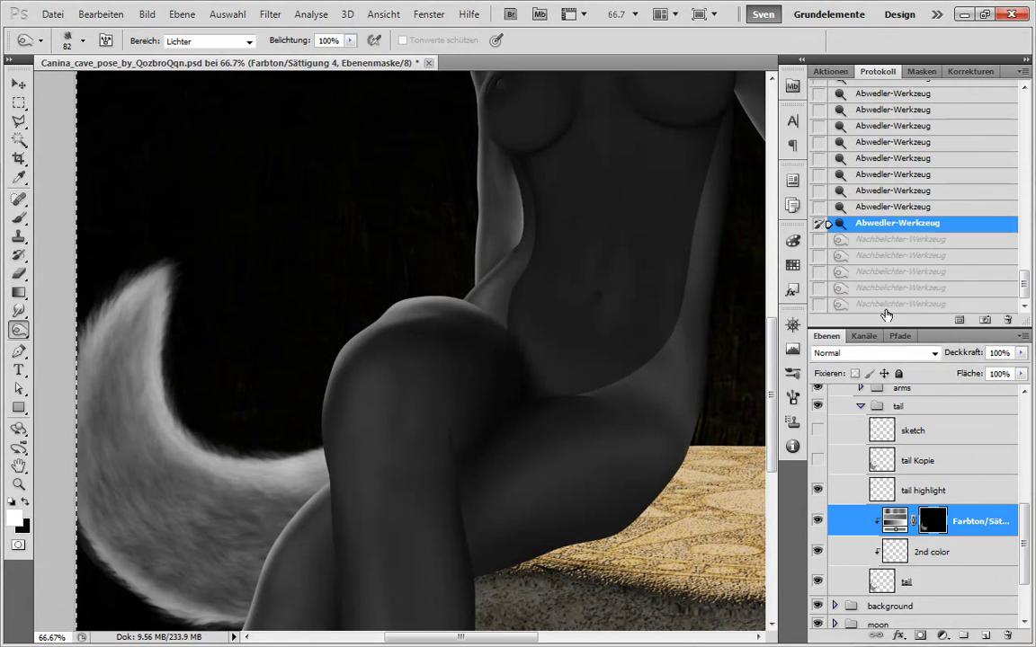
key("ctrl+z")
key("ctrl+0")
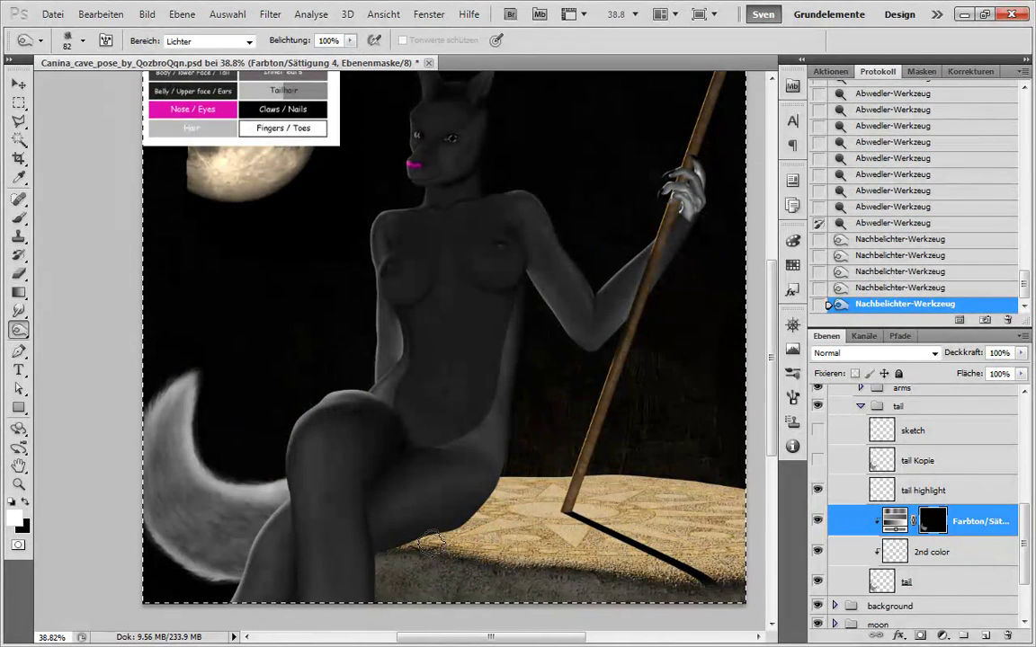
- Delete the tail Kopie layer from the tail group
left_click(960, 456)
left_click(964, 435)
left_click_drag(962, 462, 1008, 636)
- Move the tail's sketch layer up beside the main sketch layer and merge the two into one layer
left_click_drag(1026, 539, 1028, 428)
left_click(817, 509)
left_click(817, 401)
left_click(817, 401)
left_click_drag(1025, 480, 1026, 569)
mouse_move(939, 493)
left_mouse_down()
mouse_move(940, 416)
mouse_move(925, 413)
left_mouse_up()
left_click(926, 404, "ctrl")
right_click(928, 406)
left_click_drag(817, 401, 819, 430)
right_click(910, 388)
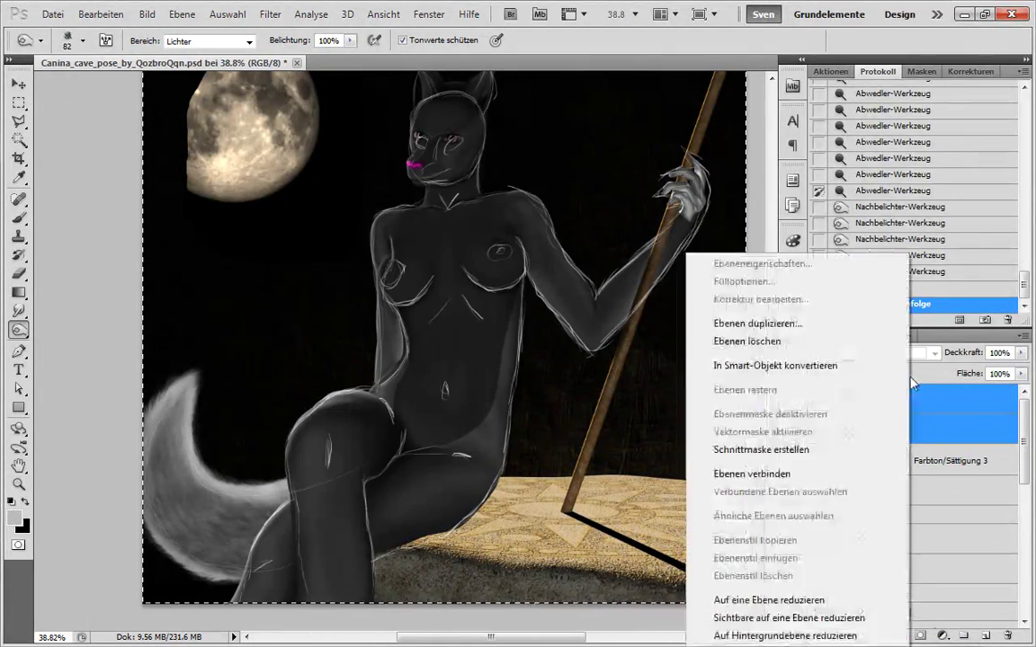
left_click(769, 600)
- Clear the selection and hide the tail group to work on the background layer at the rock behind the leg
scroll(1009, 585, "down", 10)
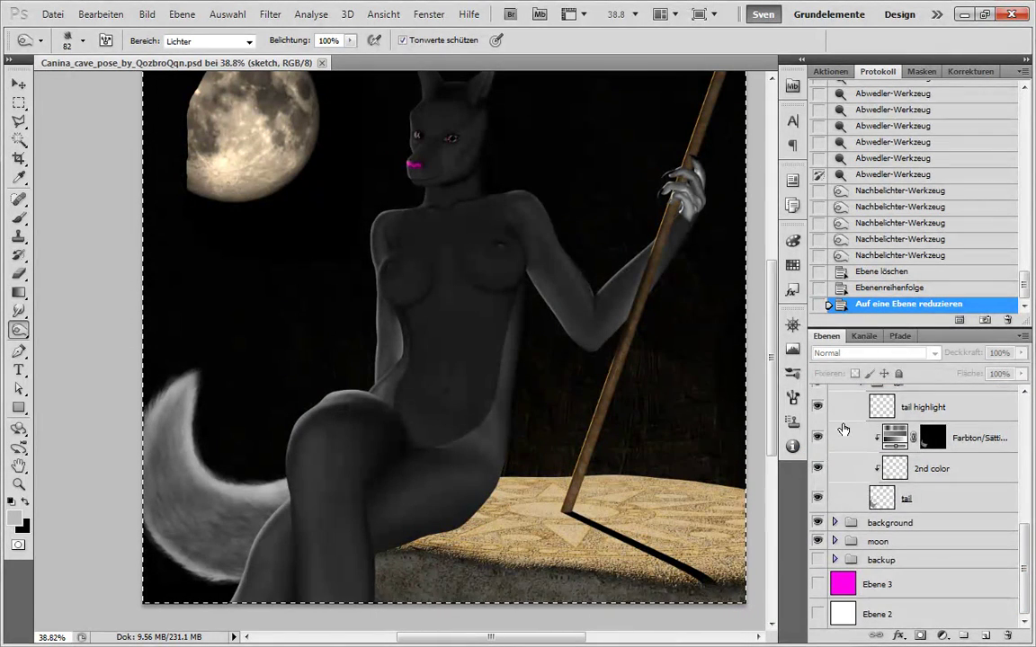
scroll(899, 450, "up", 3)
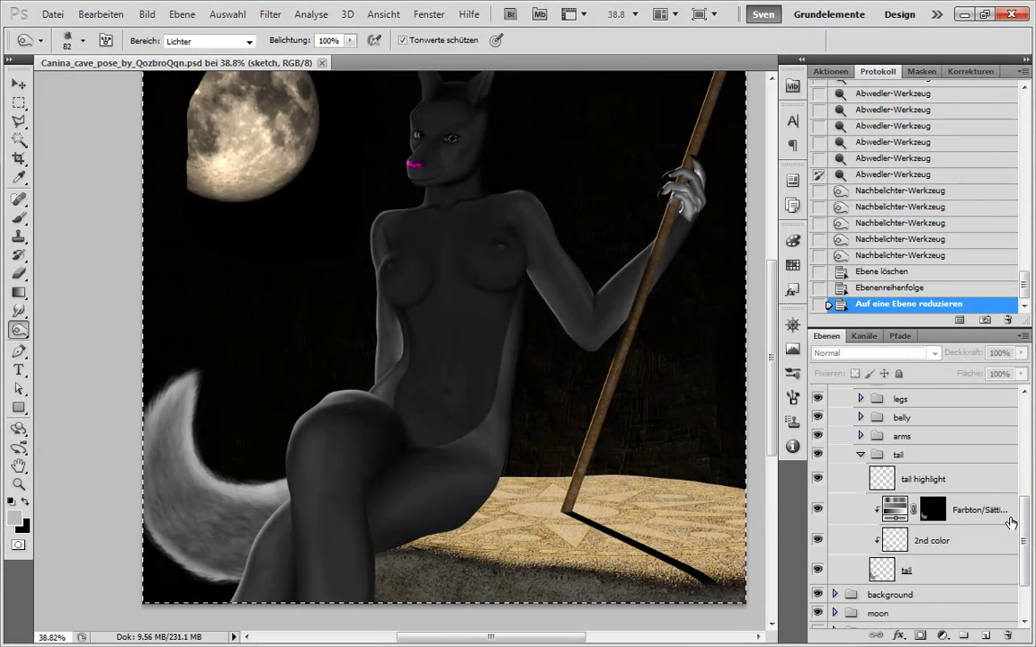
key("ctrl+d")
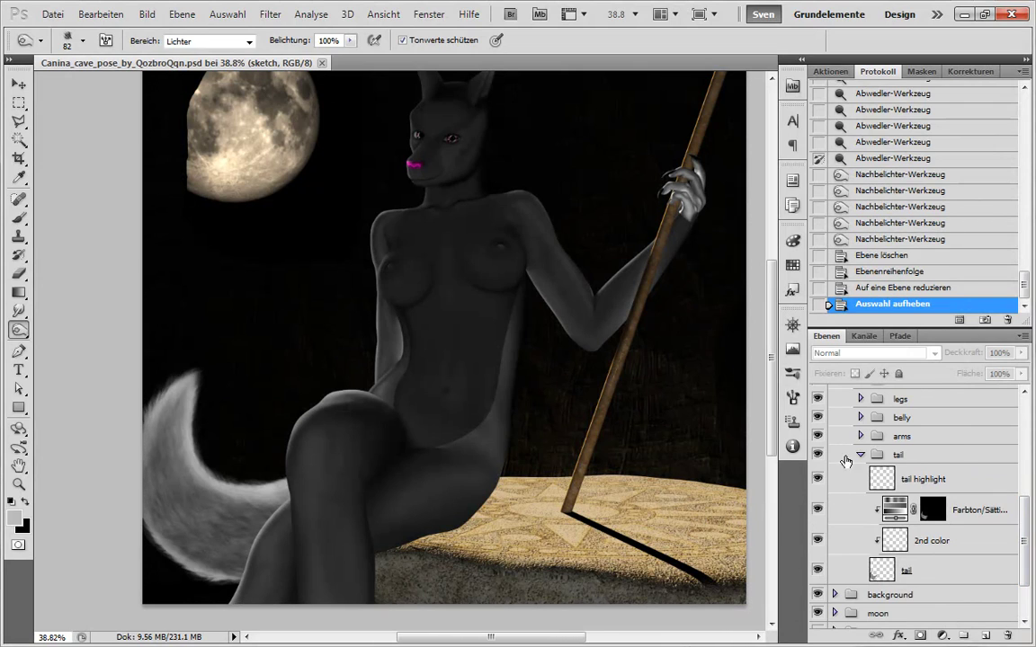
left_click(860, 455)
left_click(835, 523)
left_click(818, 546)
left_click(818, 546)
left_click(817, 504)
left_click(899, 547)
left_click_drag(259, 537, 425, 540)
- Paint a quick mask over the rock piece sticking out behind the leg on the background layer with a 5 px brush
key("b")
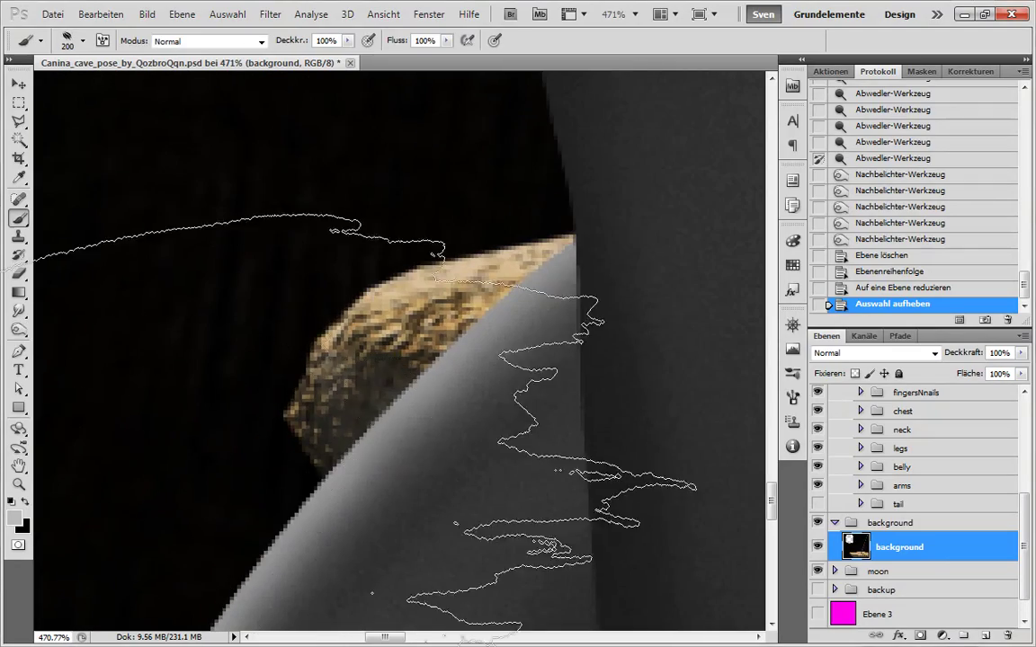
key("comma")
key("comma")
key("comma")
key("comma")
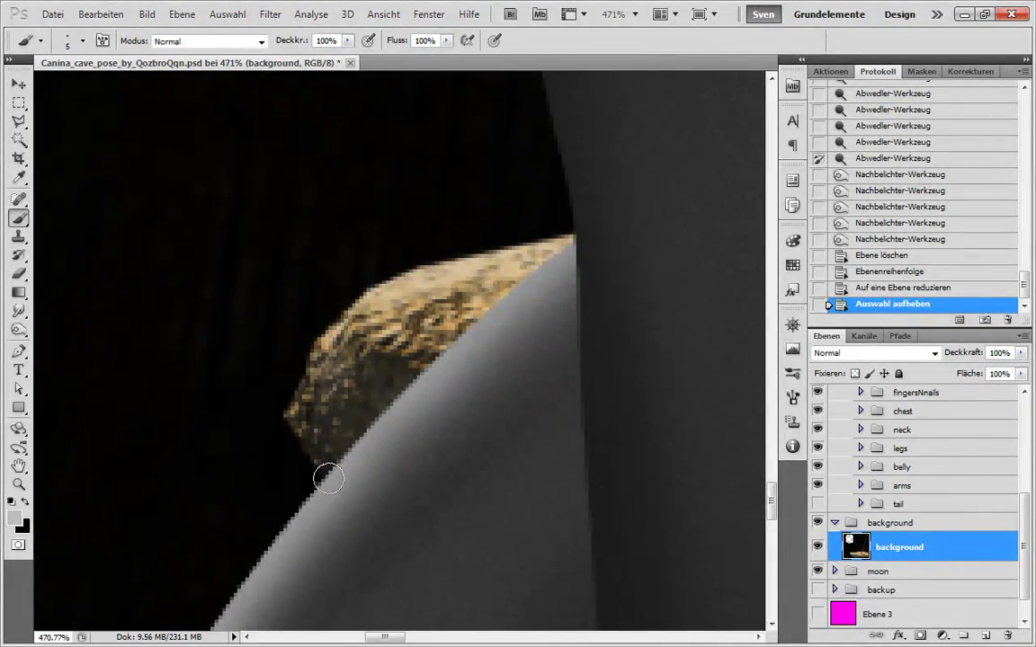
key("q")
left_click(584, 246)
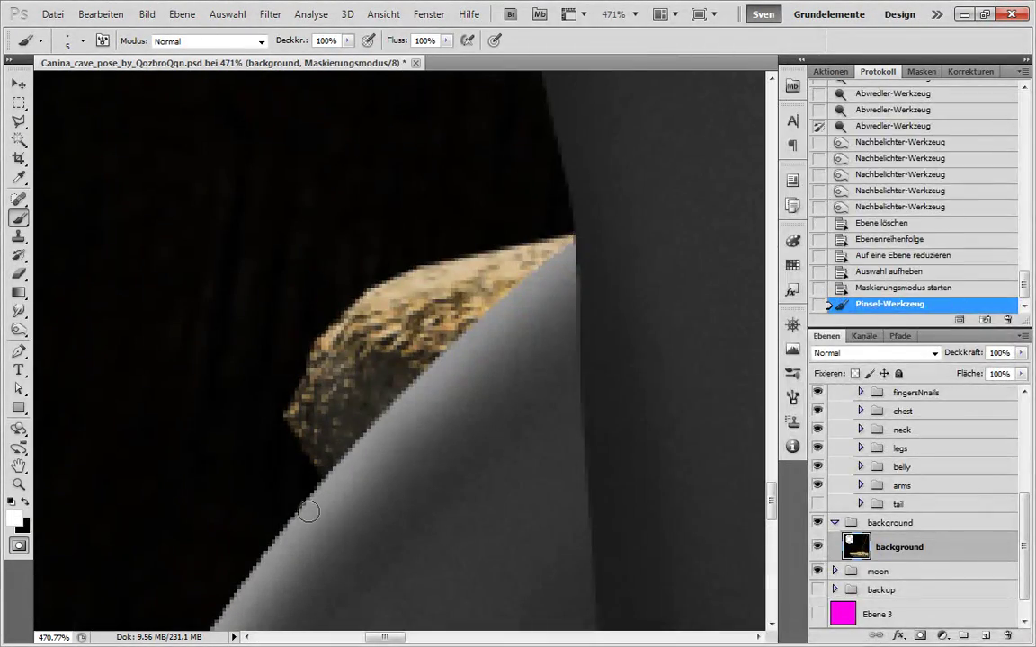
left_click(379, 350)
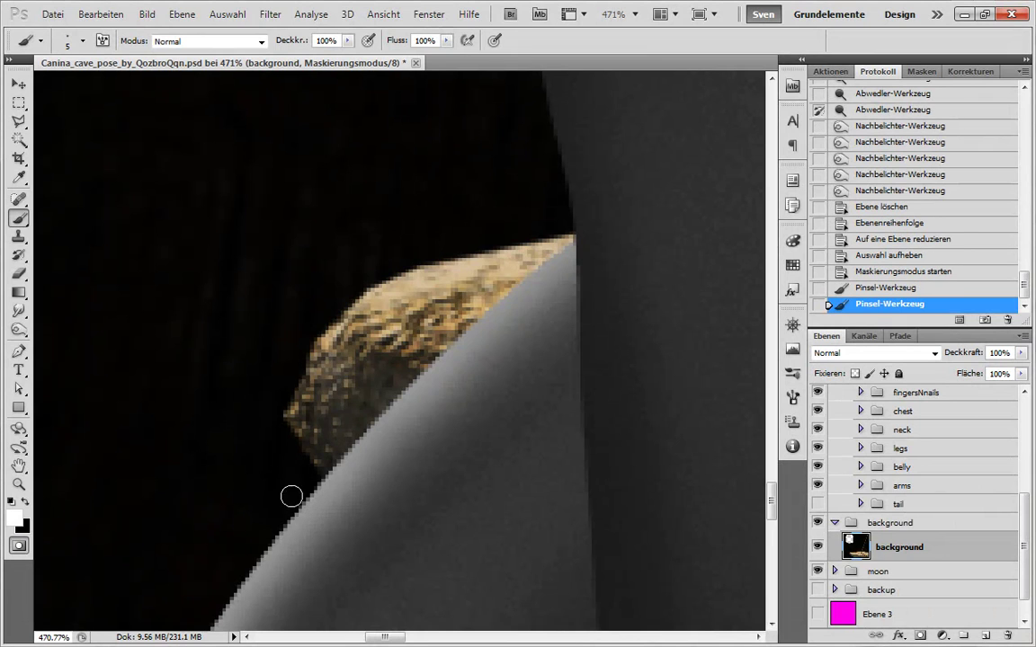
left_click(25, 550)
left_click(918, 253)
key("x")
mouse_move(409, 333)
left_mouse_down()
mouse_move(337, 401)
mouse_move(378, 340)
left_mouse_up()
left_click_drag(355, 346, 321, 425)
left_click_drag(315, 414, 342, 346)
mouse_move(313, 396)
left_mouse_down()
mouse_move(331, 343)
mouse_move(353, 320)
mouse_move(436, 278)
mouse_move(521, 257)
mouse_move(505, 257)
mouse_move(564, 257)
mouse_move(395, 350)
mouse_move(374, 292)
left_mouse_up()
mouse_move(301, 422)
left_mouse_down()
mouse_move(323, 454)
mouse_move(383, 425)
left_mouse_up()
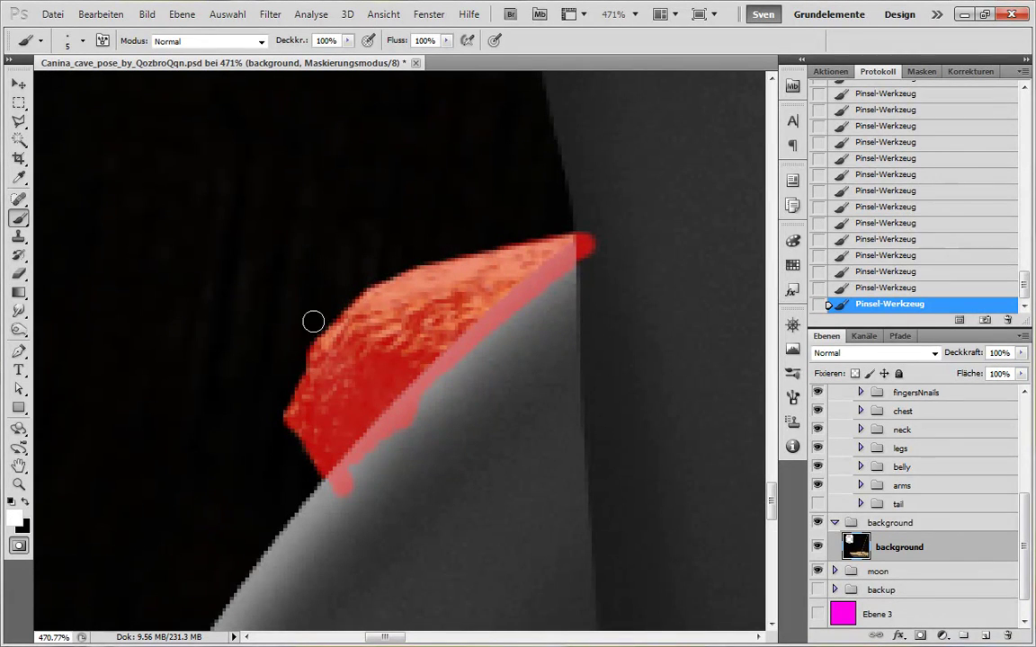
- Convert the mask into an inverted selection of the rock and refine its edge with Abrunden 2 and Kontrast 40%
left_click(19, 546)
key("ctrl+shift+i")
left_click(228, 15)
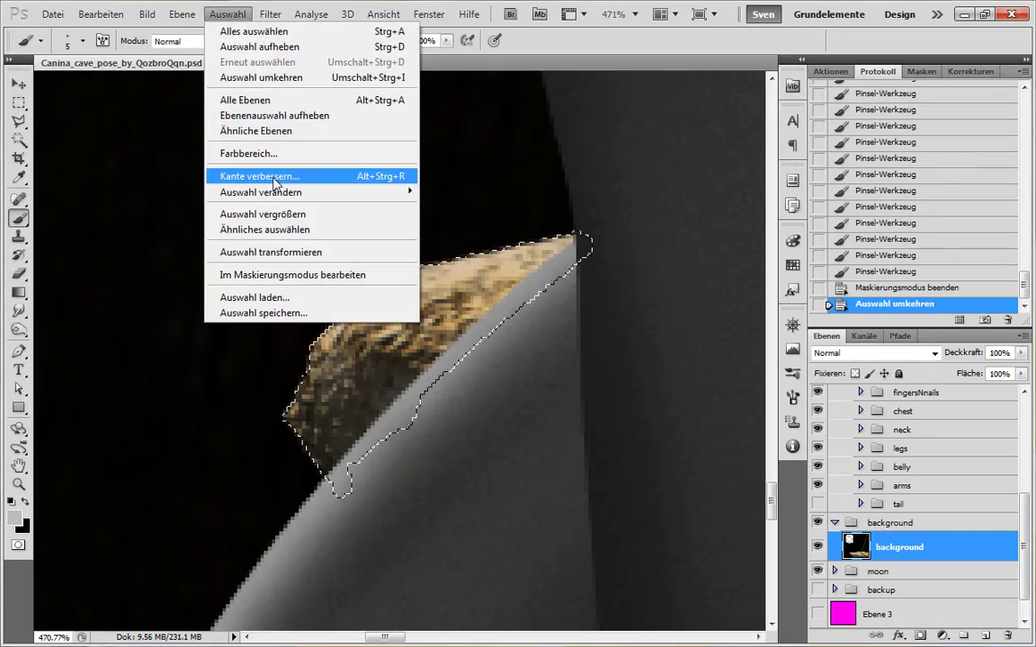
left_click(243, 175)
left_click_drag(90, 73, 647, 117)
left_click(711, 231)
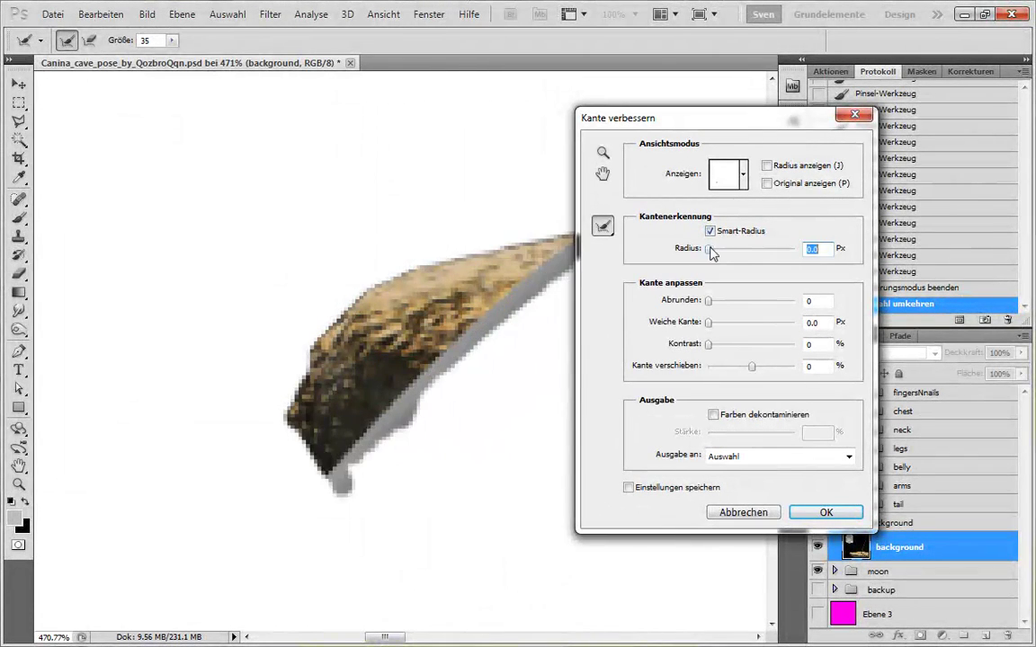
mouse_move(717, 249)
left_mouse_down()
mouse_move(732, 245)
mouse_move(707, 250)
left_mouse_up()
mouse_move(714, 303)
left_mouse_down()
mouse_move(730, 303)
mouse_move(710, 301)
left_mouse_up()
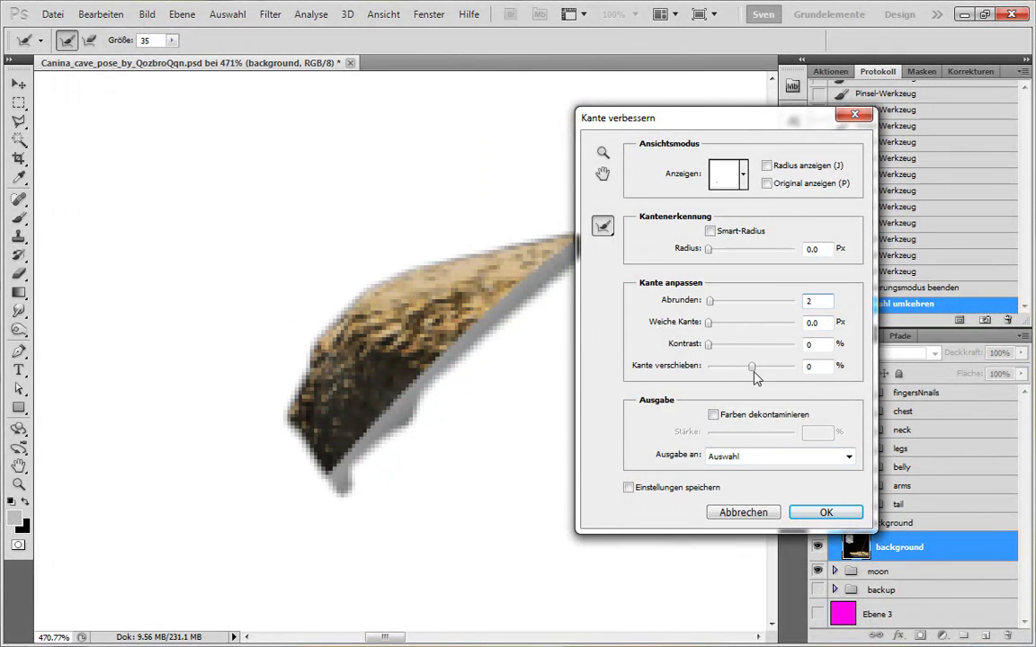
left_click_drag(761, 377, 751, 391)
left_click_drag(709, 344, 746, 352)
- Compare the refined rock edge with the original in different view modes and apply the refinement
left_click(766, 166)
left_click(766, 166)
left_click(766, 183)
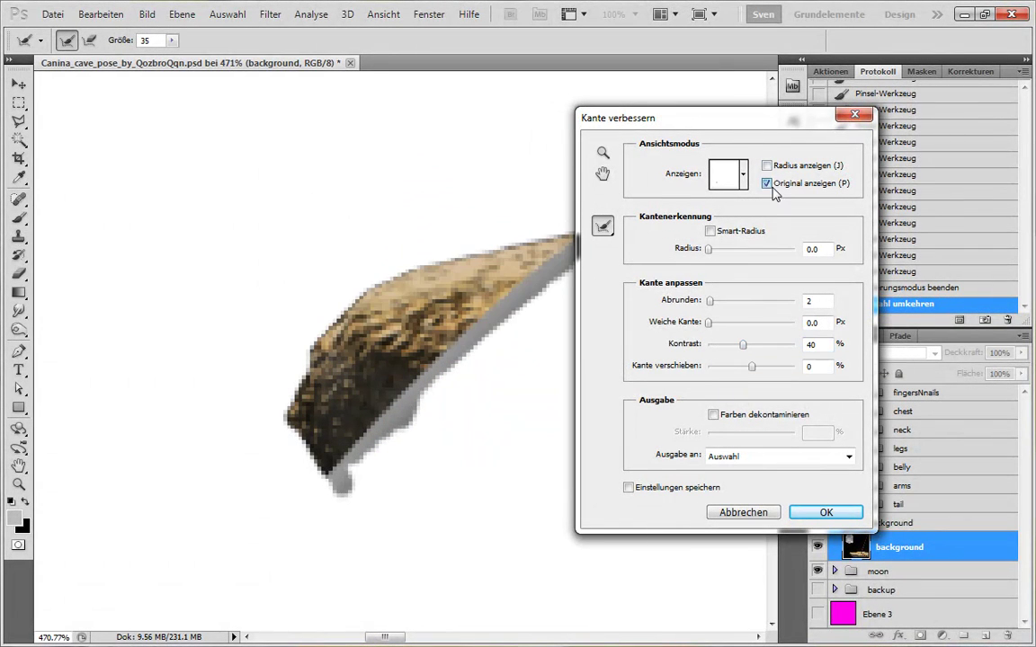
left_click(741, 174)
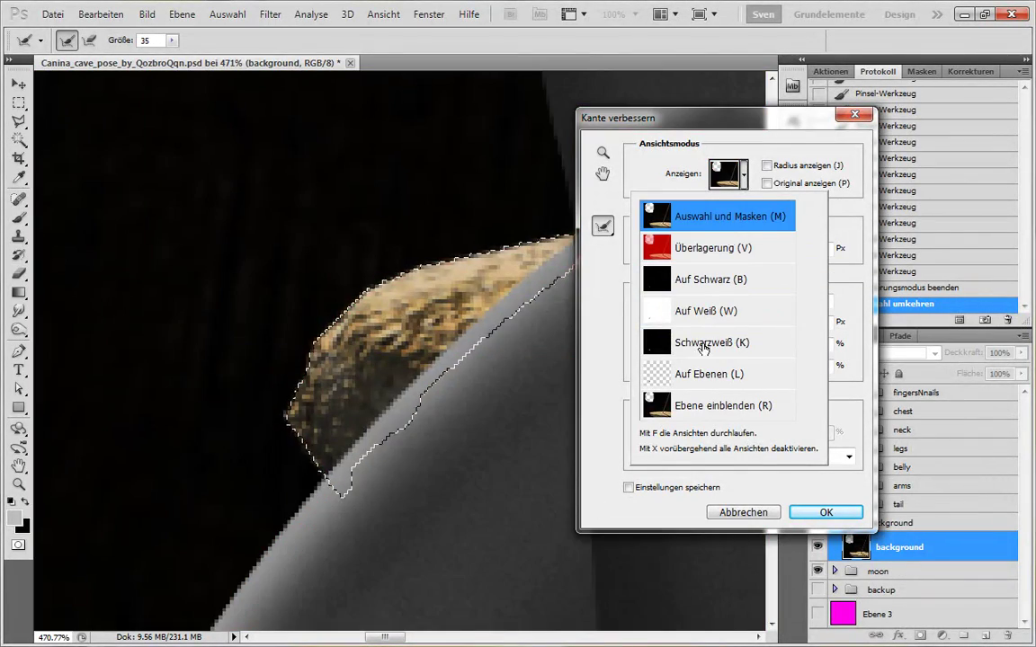
left_click(703, 346)
left_click(706, 312)
left_click(708, 405)
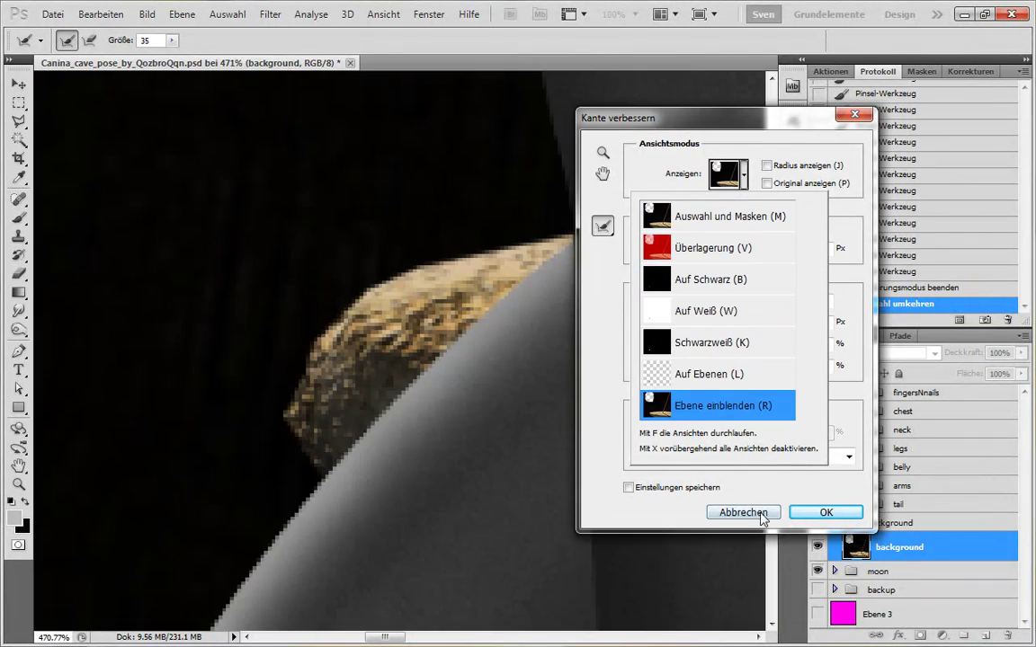
left_click(724, 283)
left_click(722, 311)
left_click(823, 521)
left_click(826, 513)
- Correct the rock selection at its pointed outer corner with a white 1 px brush in Quick Mask mode
scroll(434, 425, "up", 6)
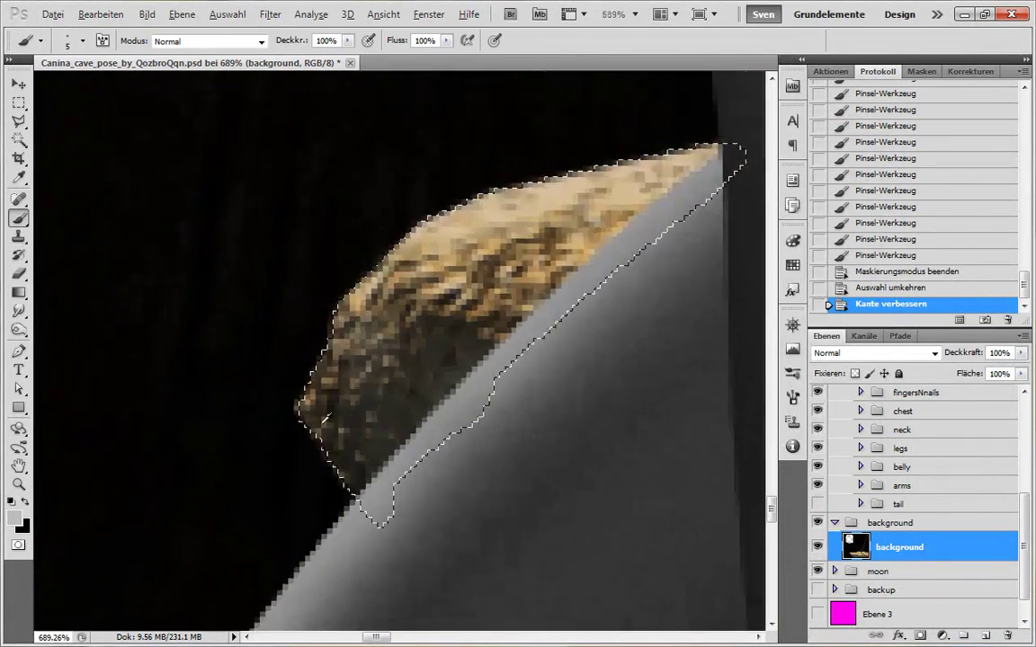
left_click(18, 546)
key("bracketleft")
key("bracketleft")
key("bracketleft")
left_click(315, 391)
key("bracketleft")
key("x")
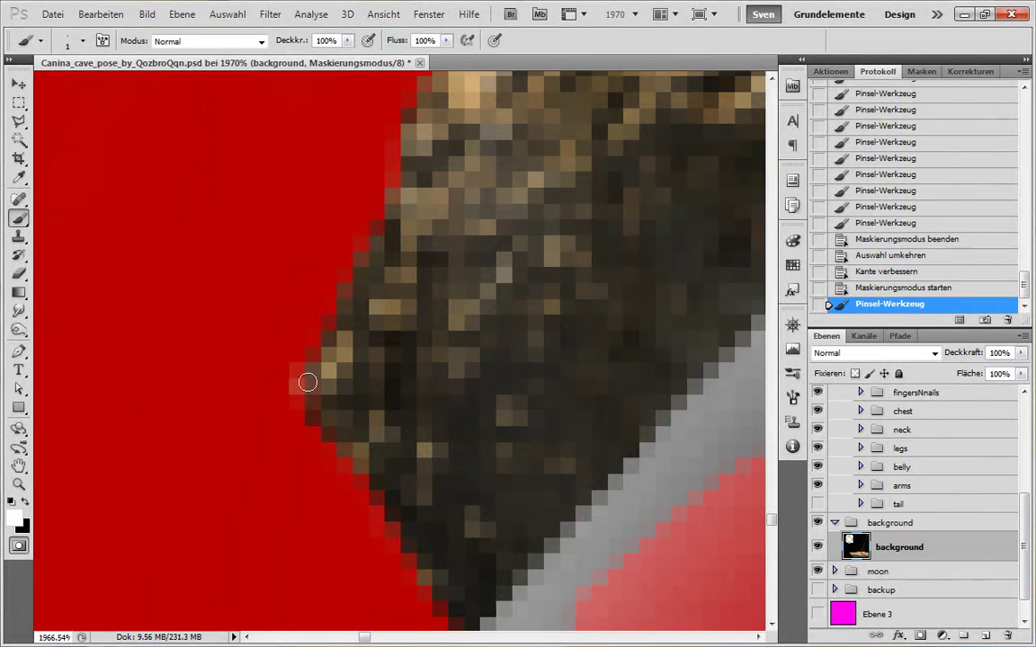
left_click_drag(297, 385, 299, 407)
left_click(333, 349)
left_click_drag(531, 400, 416, 446)
scroll(415, 446, "down", 1)
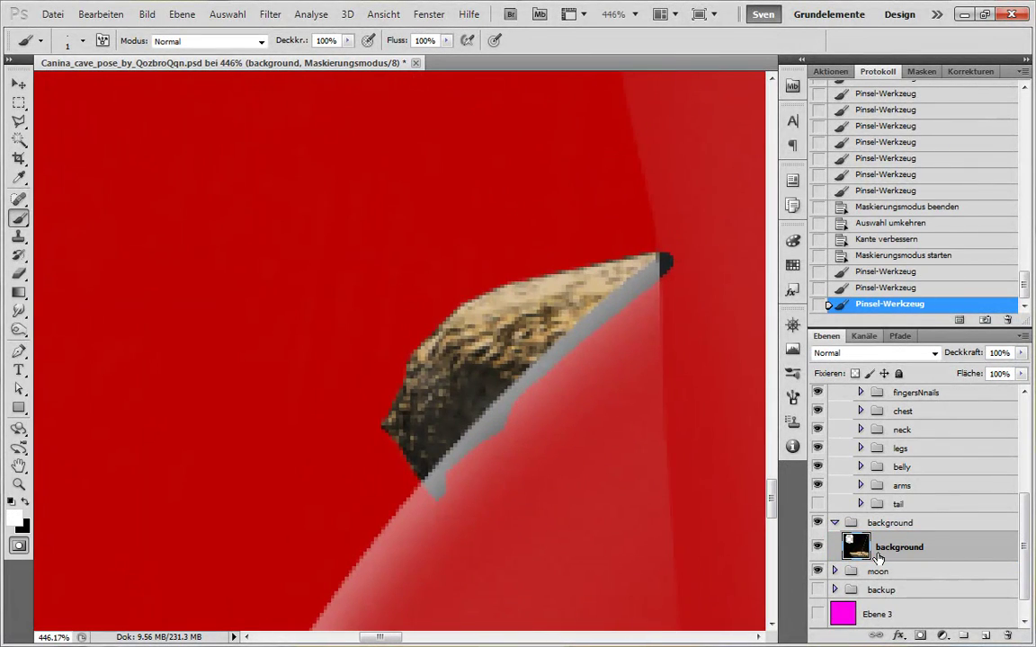
left_click(18, 546)
- Show the tail group again and paste a copy of the selected rock in place on a new layer above tail highlight
left_click(817, 504)
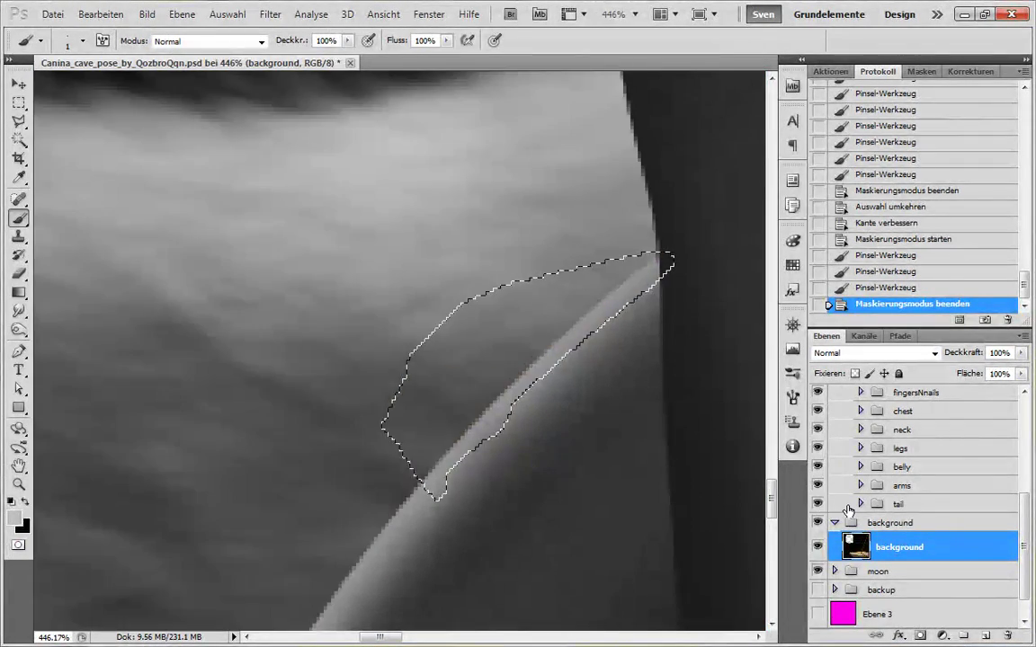
scroll(886, 530, "up", 1)
left_click(861, 532)
scroll(899, 535, "down", 3)
left_click(924, 468)
left_click(986, 637)
key("ctrl+shift+v")
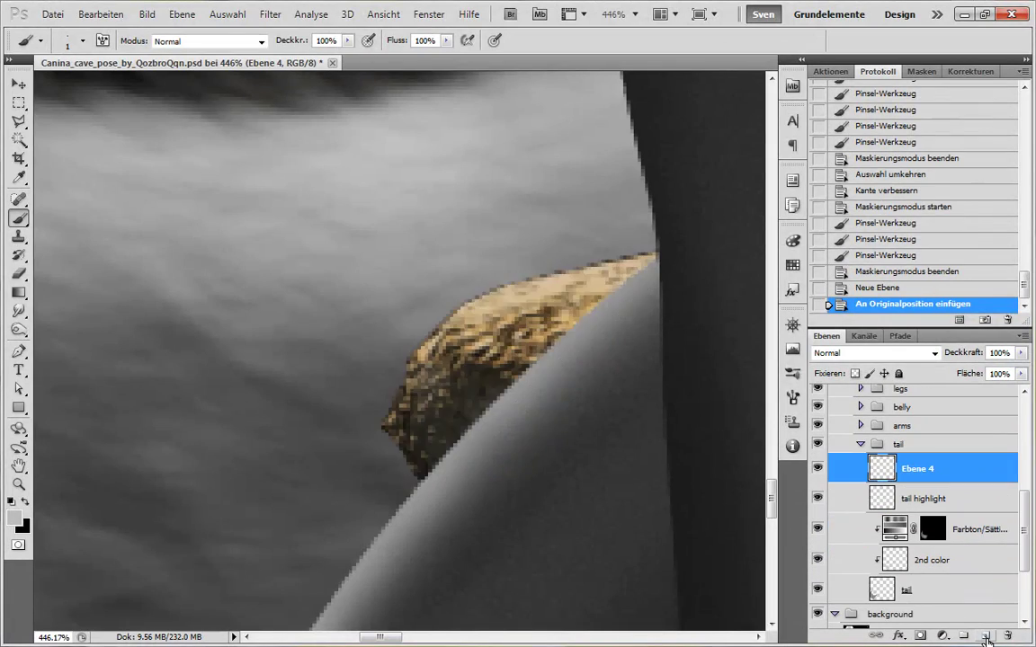
- Compare the artwork with the tail group hidden and shown, and rename the pasted rock layer as rock
scroll(555, 466, "down", 5)
scroll(548, 468, "up", 6)
scroll(544, 471, "down", 2)
left_click(817, 445)
left_click(818, 445)
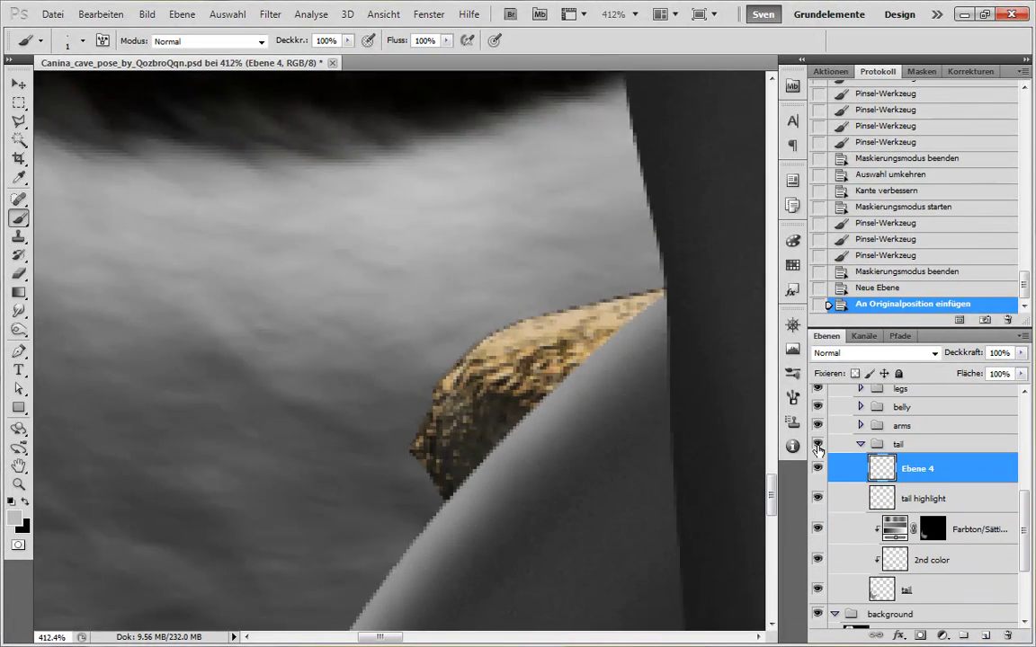
scroll(589, 363, "up", 1)
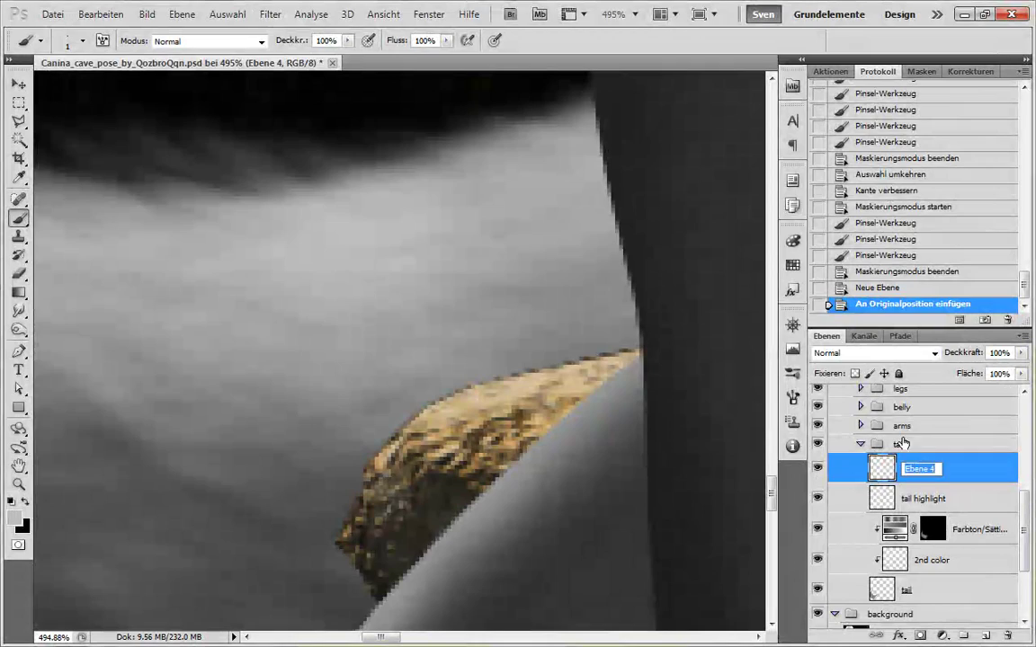
type("rock")
key("Return")
- Add a layer mask to the rock layer and soften the rock's upper outline with a small eraser, down to 3 px
key("e")
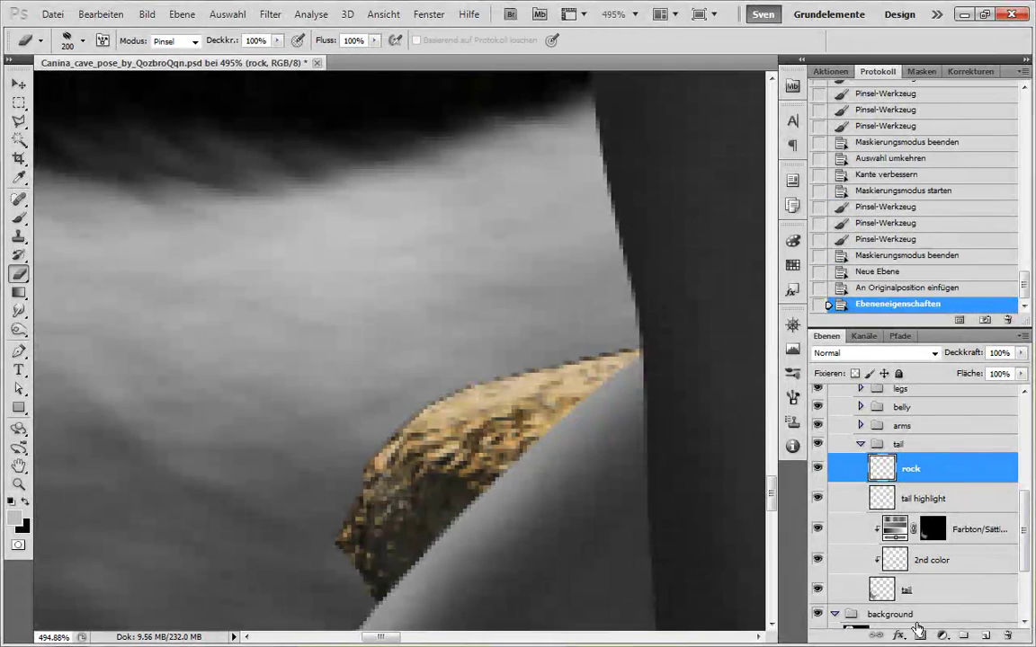
left_click(918, 632)
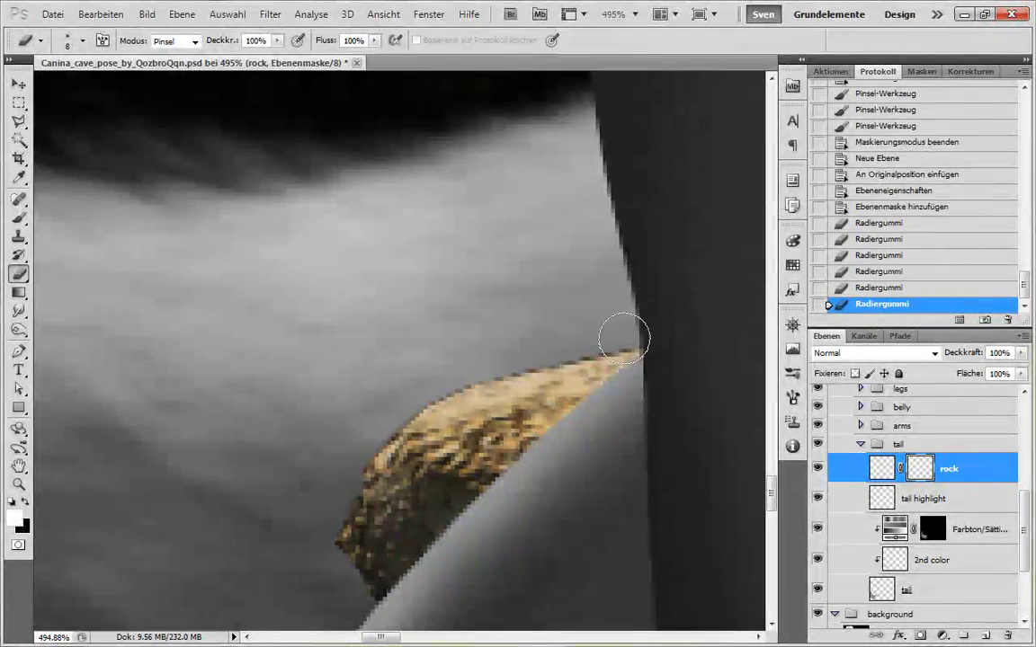
left_click_drag(623, 339, 580, 351)
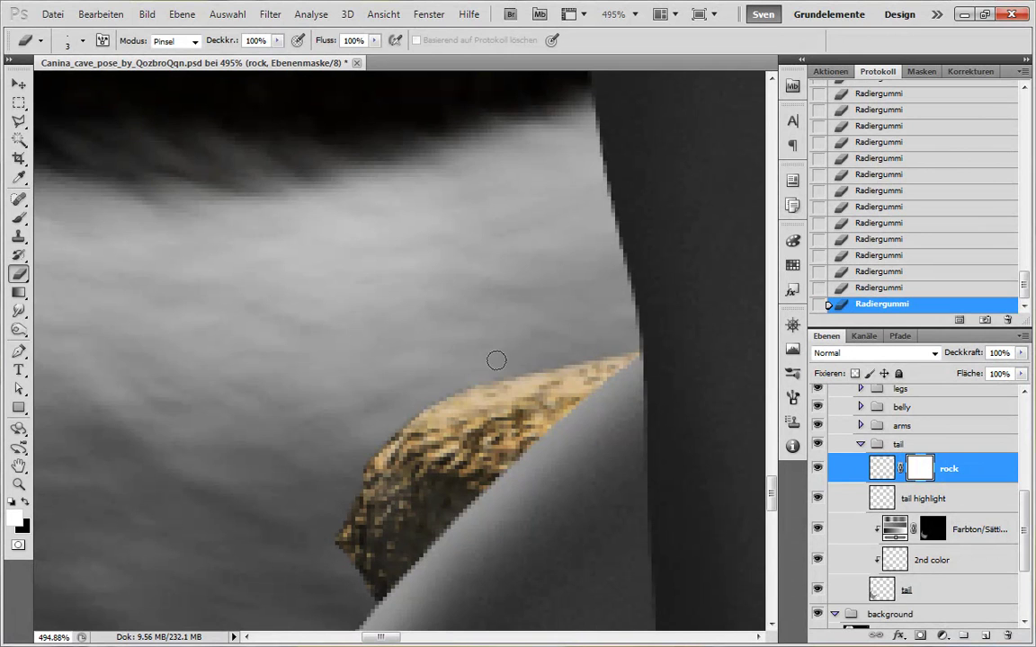
scroll(311, 500, "down", 5)
scroll(355, 508, "up", 5)
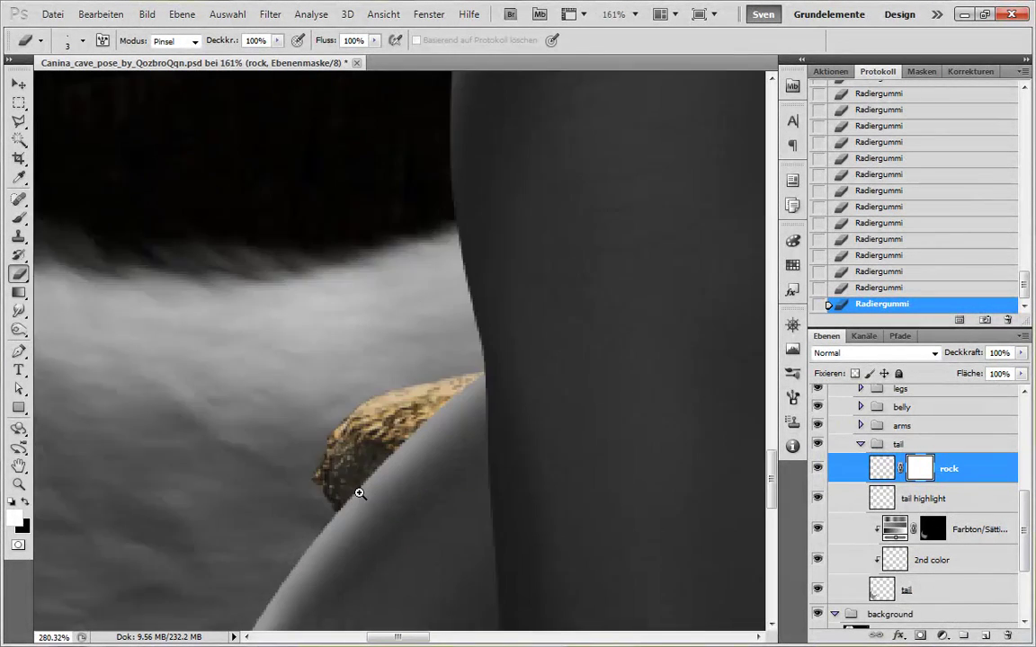
scroll(319, 455, "down", 8)
scroll(317, 482, "down", 3)
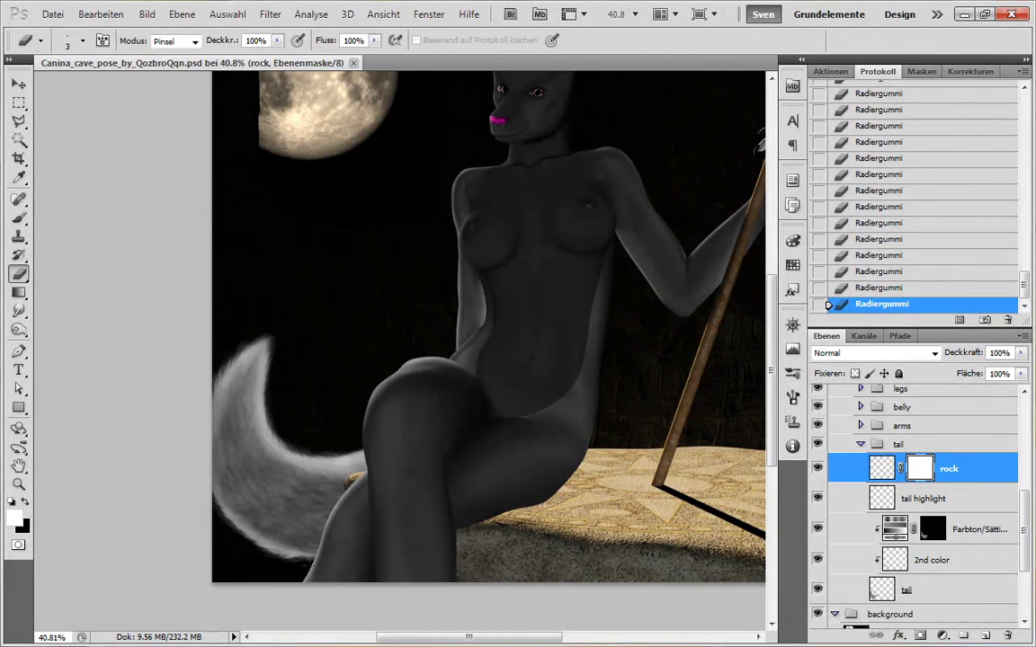
- In the legs group, brush white along the rear lower leg's outer edge on the mask of the first Farbton/Sättigung layer below rightleg
left_click_drag(1024, 530, 1024, 527)
left_click(860, 447)
left_click(860, 418)
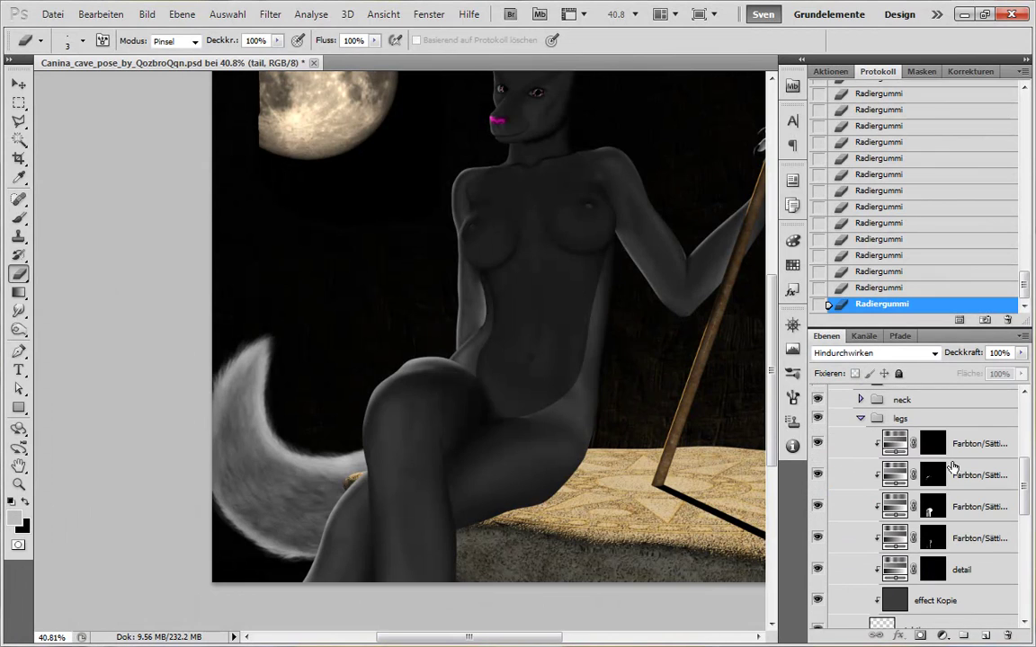
left_click(816, 479)
left_click_drag(1024, 486, 1019, 530)
left_click(817, 481)
left_click(817, 481)
left_click(932, 479)
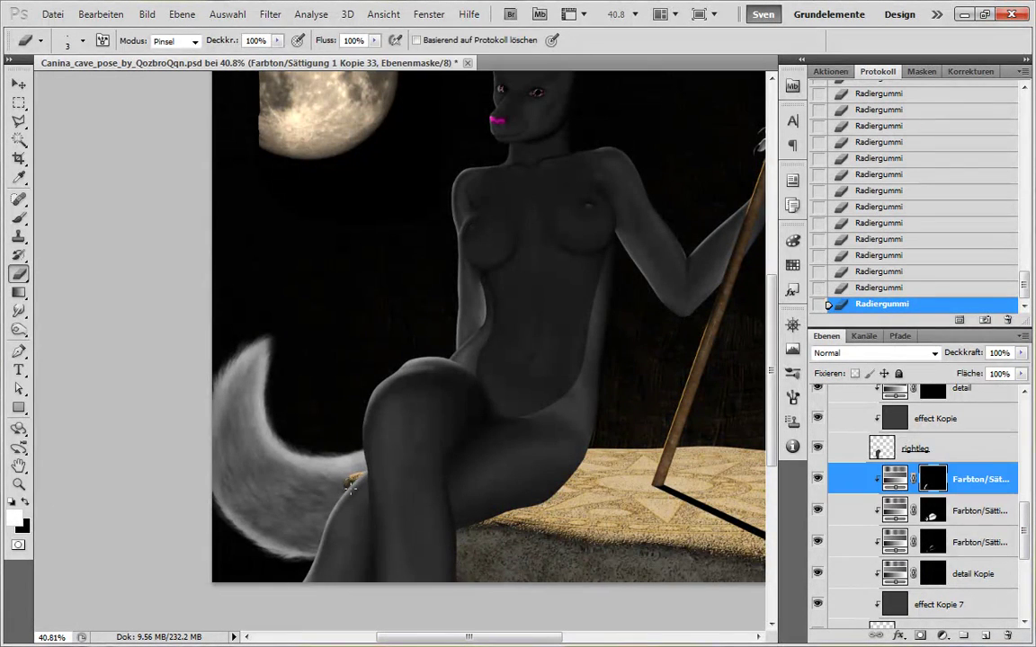
key("b")
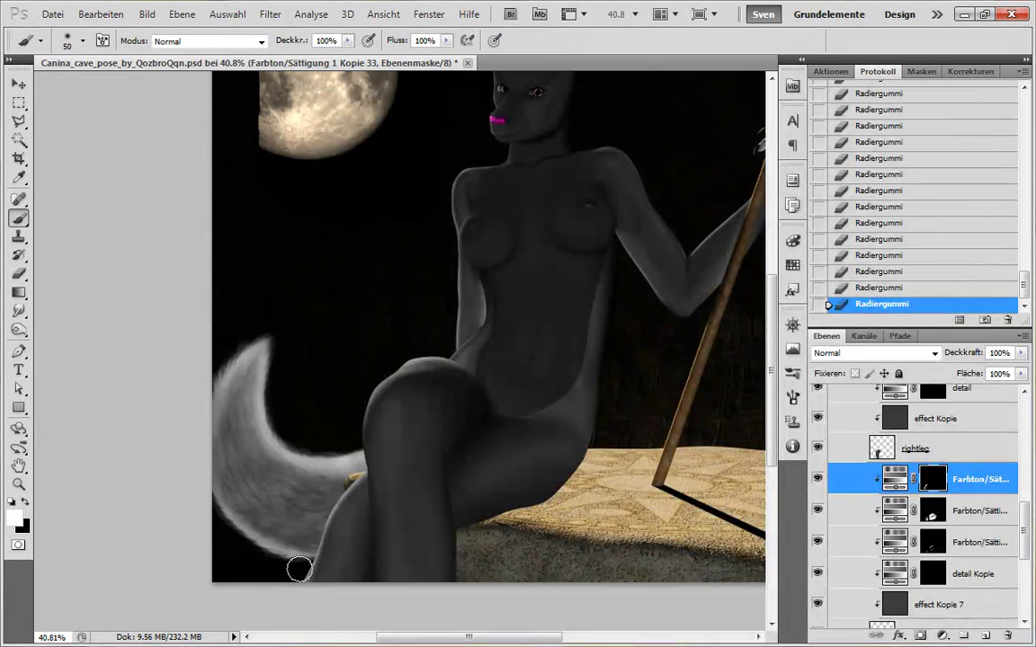
left_click(311, 561)
left_click(311, 561)
left_click(311, 562)
left_click(311, 561)
left_click(311, 562)
left_click(311, 562)
left_click(311, 562)
- Refine the rear lower leg's shading on the first two Farbton/Sättigung masks below rightleg with a 40 px brush, and save the document
left_click(934, 521)
key("x")
left_click(314, 561)
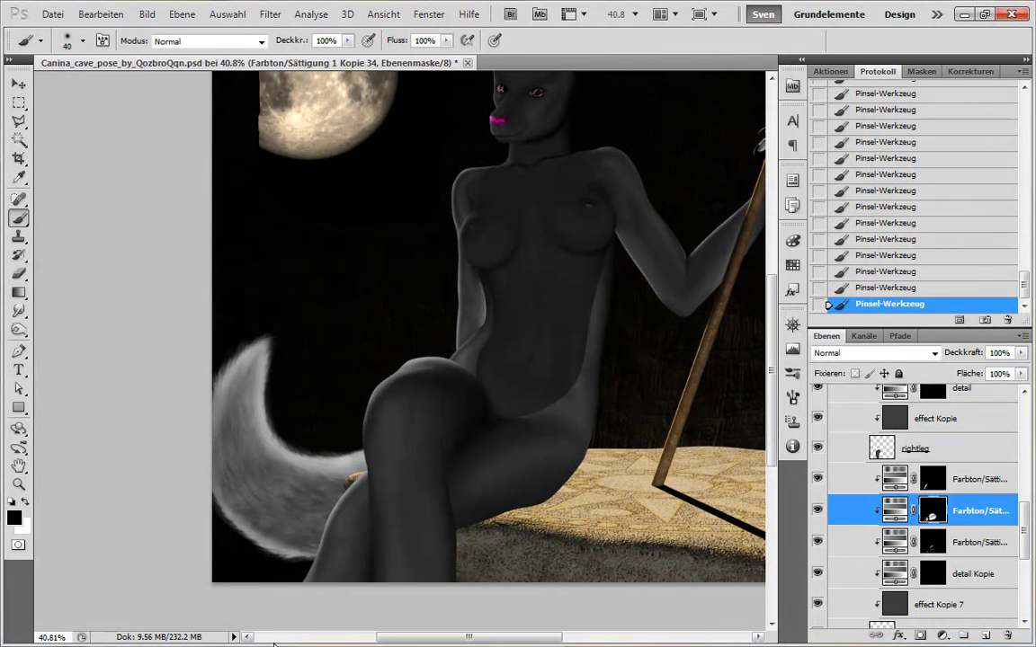
key("alt+bracketright")
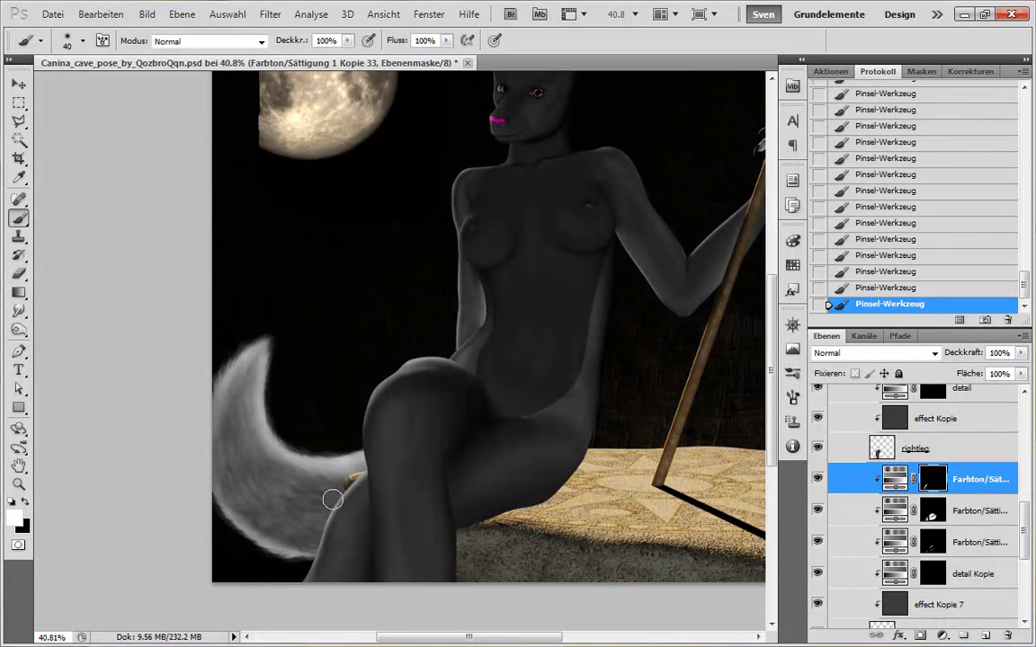
scroll(453, 540, "down", 1)
key("x")
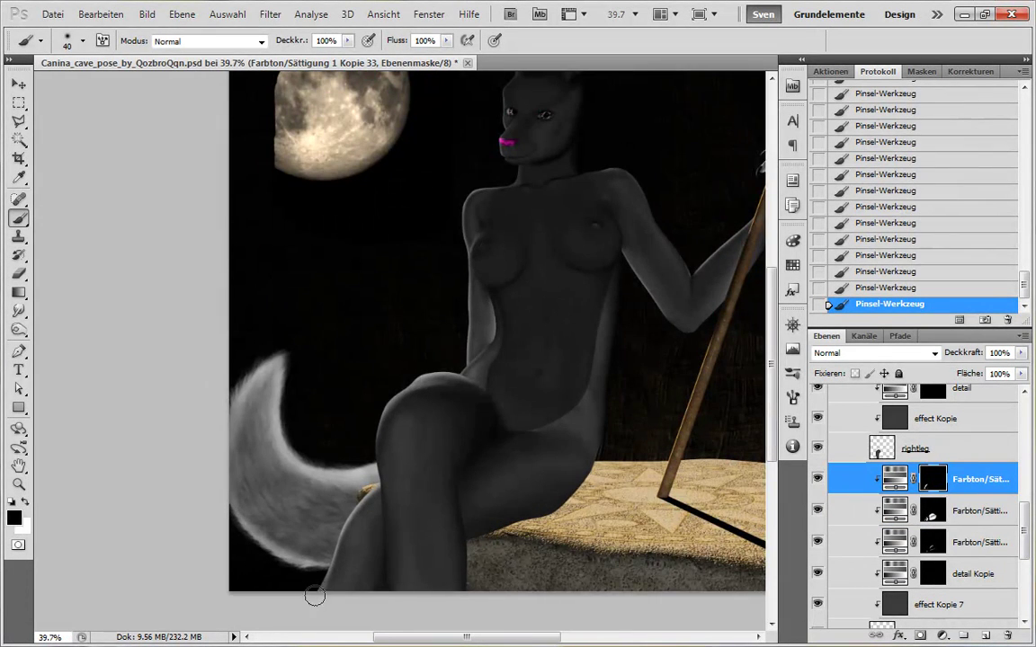
key("alt+bracketleft")
scroll(481, 578, "down", 4)
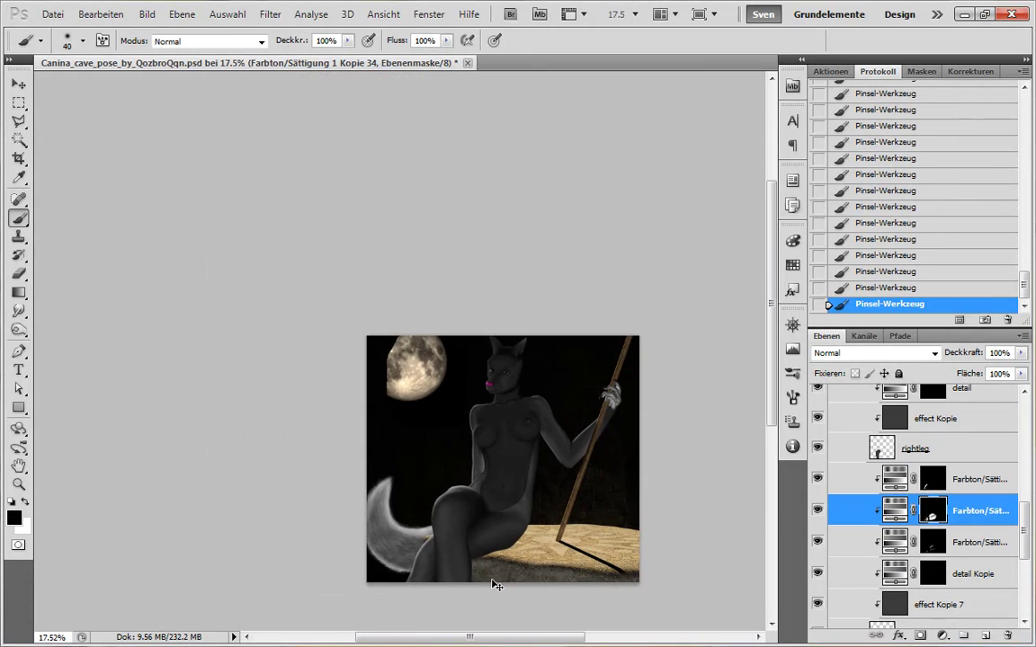
key("ctrl+s")
- Collapse the legs and background groups and create a new group named hair above head in the shading group
left_click_drag(522, 509, 423, 448)
scroll(386, 513, "up", 3)
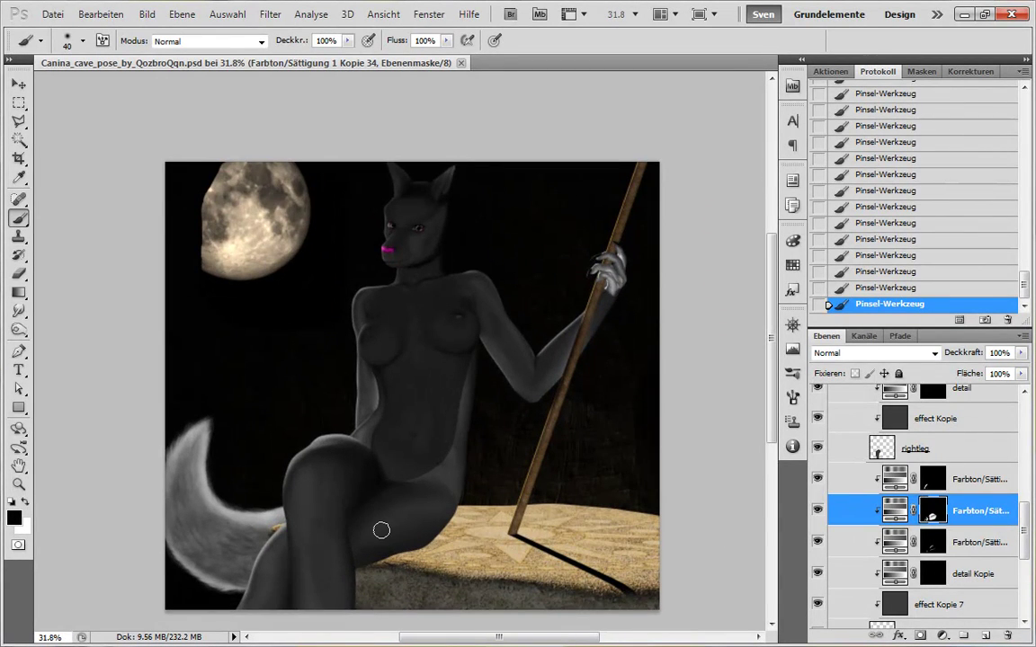
left_click_drag(458, 222, 457, 300)
scroll(477, 324, "up", 4)
left_click_drag(1024, 531, 1024, 480)
left_click(860, 442)
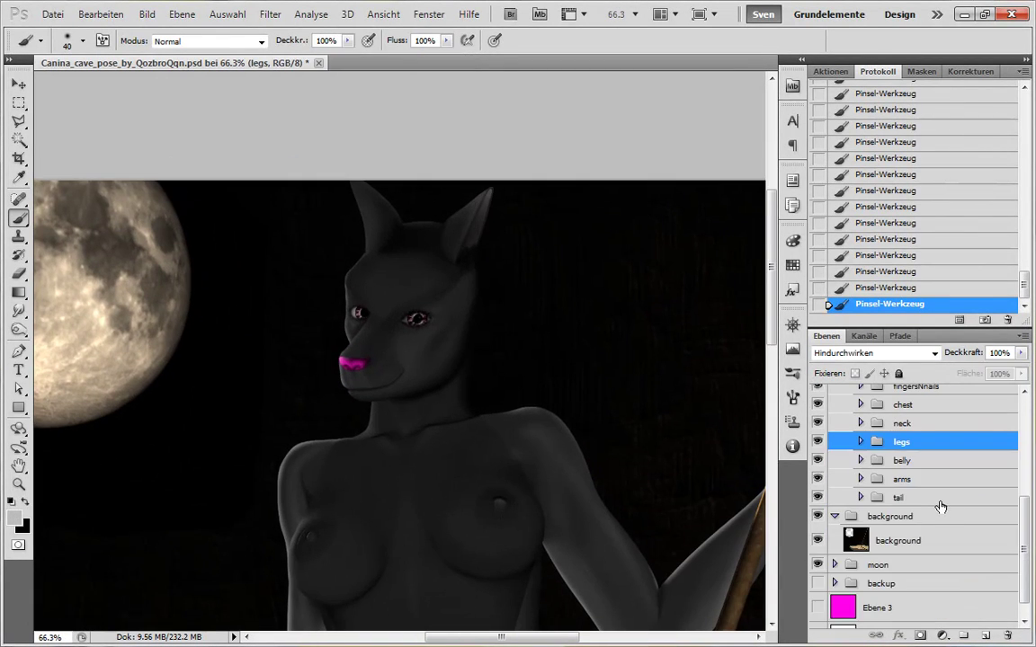
left_click(834, 516)
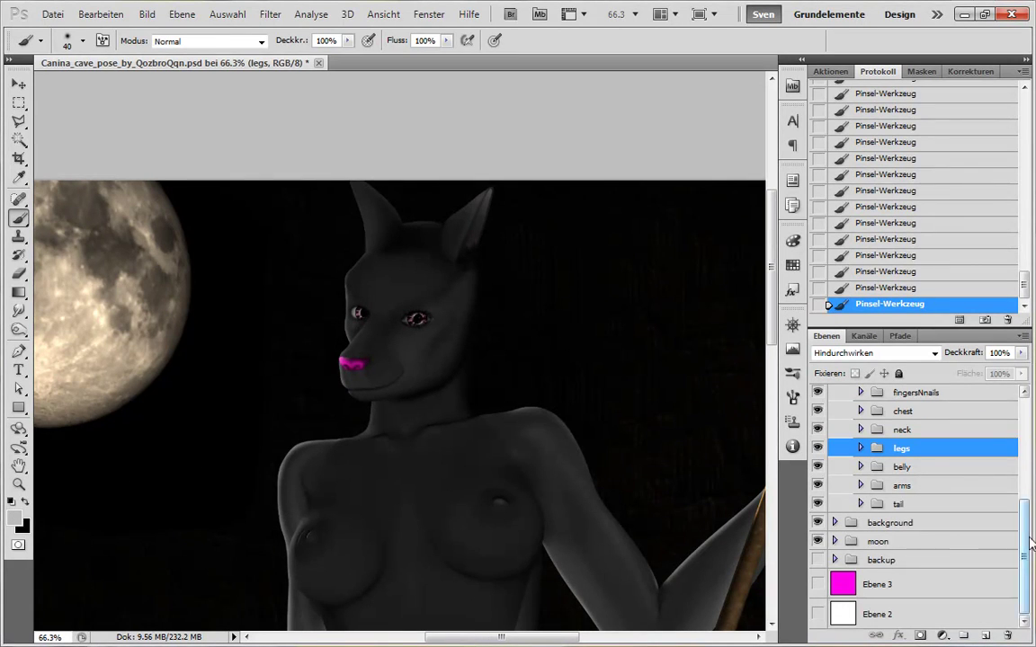
scroll(908, 438, "up", 2)
left_click(908, 435)
left_click(964, 635)
double_click(912, 433)
type("base")
key("Return")
- Add a Farbton/Sättigung adjustment named shadow with Helligkeit -50 above the background layer and clip it to that layer
left_click(835, 600)
left_click_drag(1024, 520, 1024, 553)
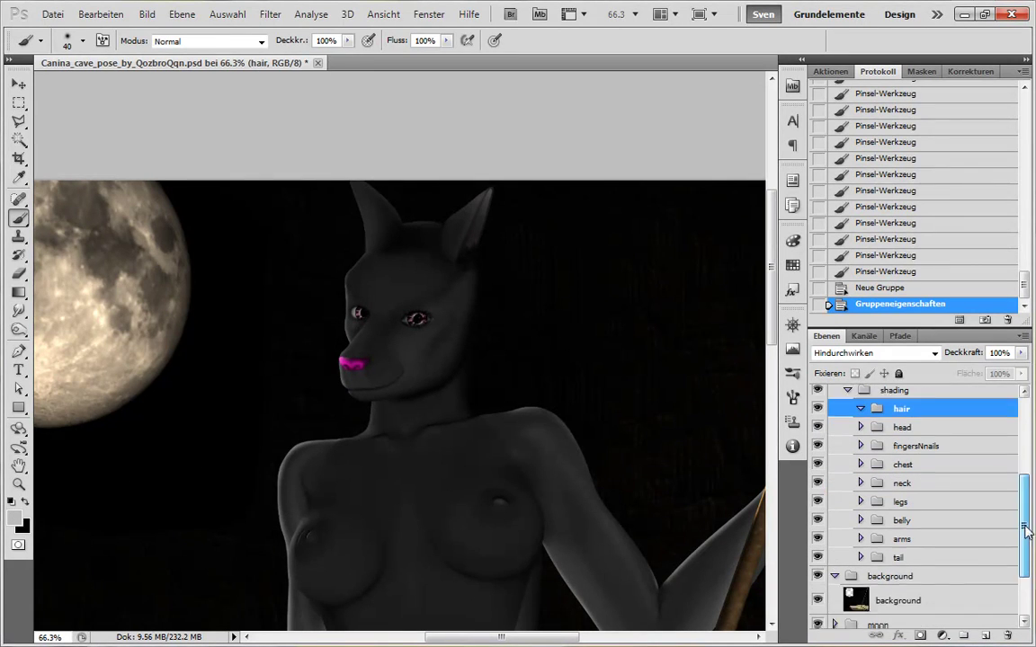
left_click(930, 546)
left_click(947, 637)
left_click(854, 436)
left_click_drag(895, 220, 856, 236)
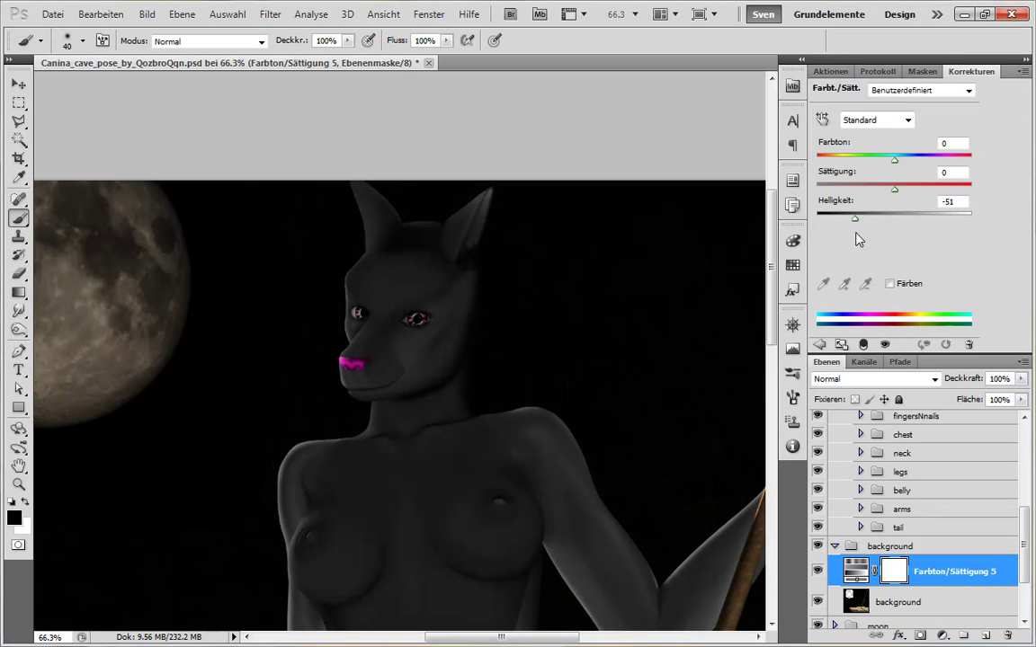
double_click(946, 575)
type("shadow")
key("Return")
left_click(944, 587, "alt")
- Fill the shadow layer's mask with black and brush a first white stroke beneath the thigh
left_click_drag(770, 314, 771, 487)
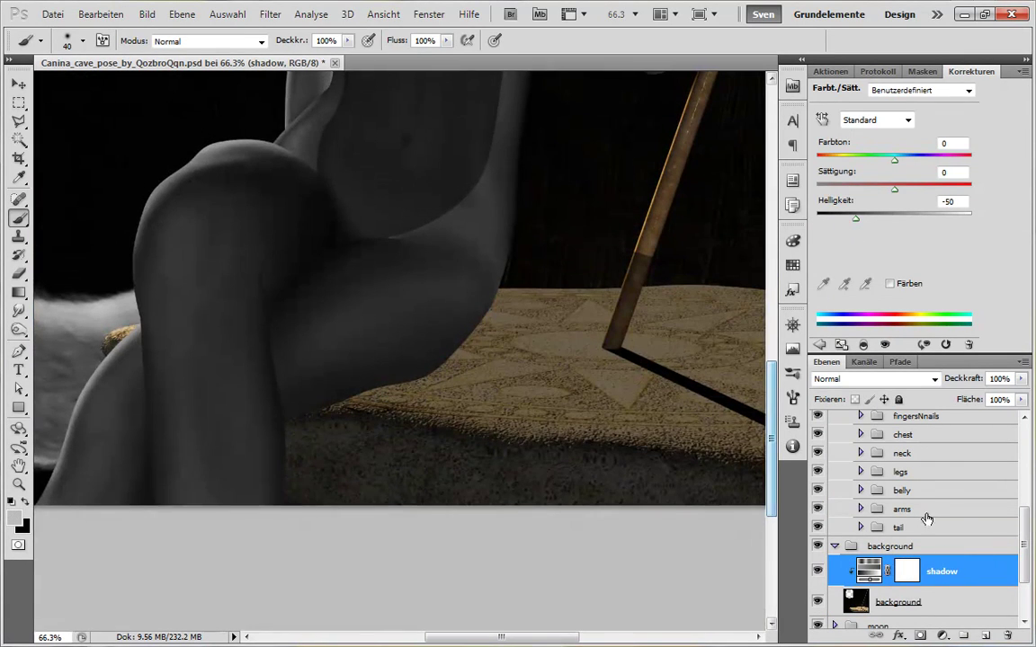
key("ctrl+a")
left_click(906, 573)
key("y")
key("x")
key("Return")
key("Delete")
key("ctrl+d")
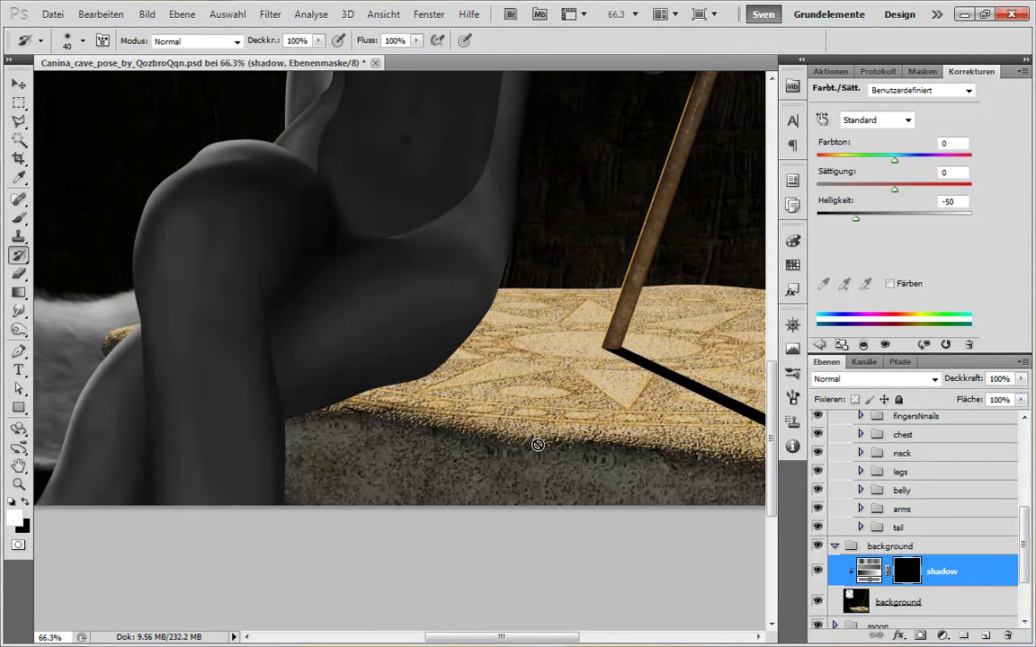
key("b")
mouse_move(331, 394)
left_mouse_down()
mouse_move(396, 369)
mouse_move(317, 402)
mouse_move(270, 376)
mouse_move(356, 395)
left_mouse_up()
- Try Helligkeit -100 on the shadow layer and set it back to -50
left_click_drag(855, 218, 814, 218)
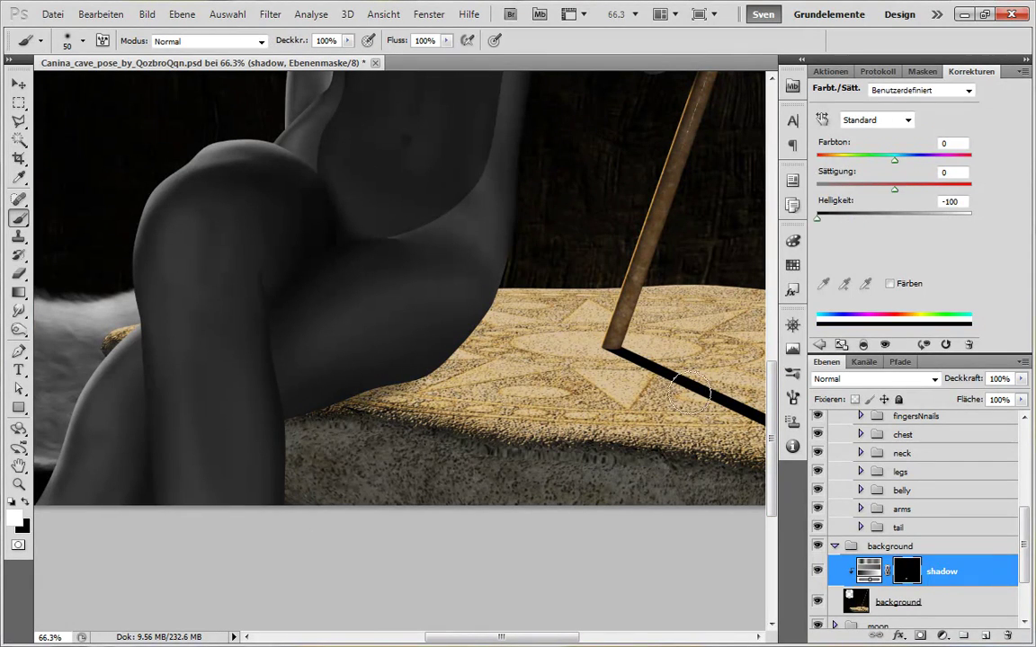
left_click_drag(957, 205, 900, 226)
type("-60")
key("BackSpace")
key("BackSpace")
type("50")
- Paint the shadow beneath the thigh on the patterned stone and outline its diagonal edge with a 10 px brush
mouse_move(382, 416)
left_mouse_down()
mouse_move(402, 422)
mouse_move(477, 409)
mouse_move(434, 415)
left_mouse_up()
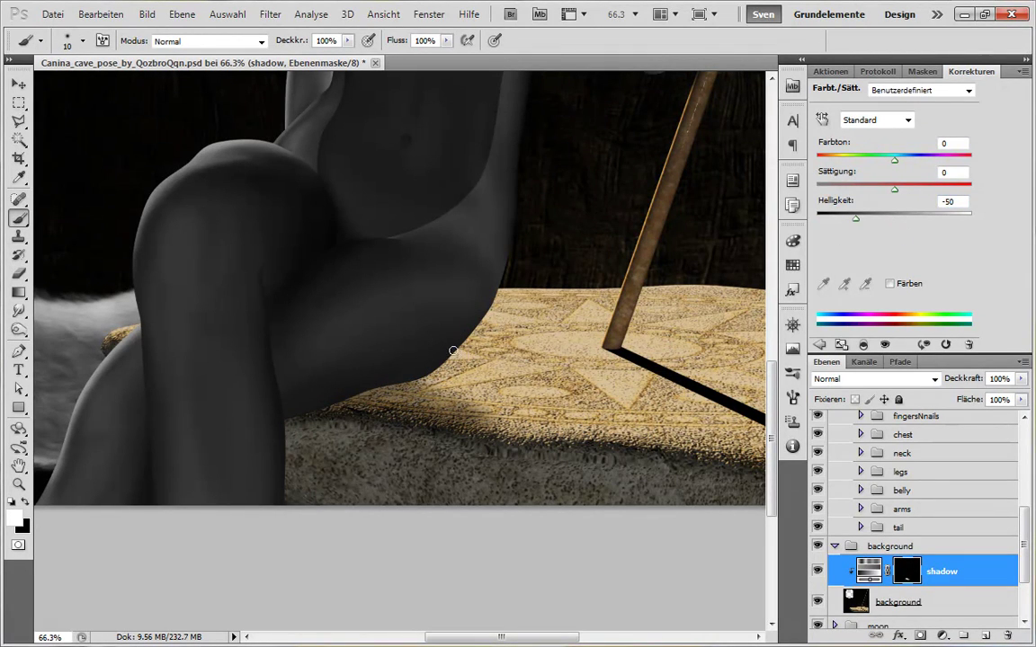
scroll(452, 350, "down", 5)
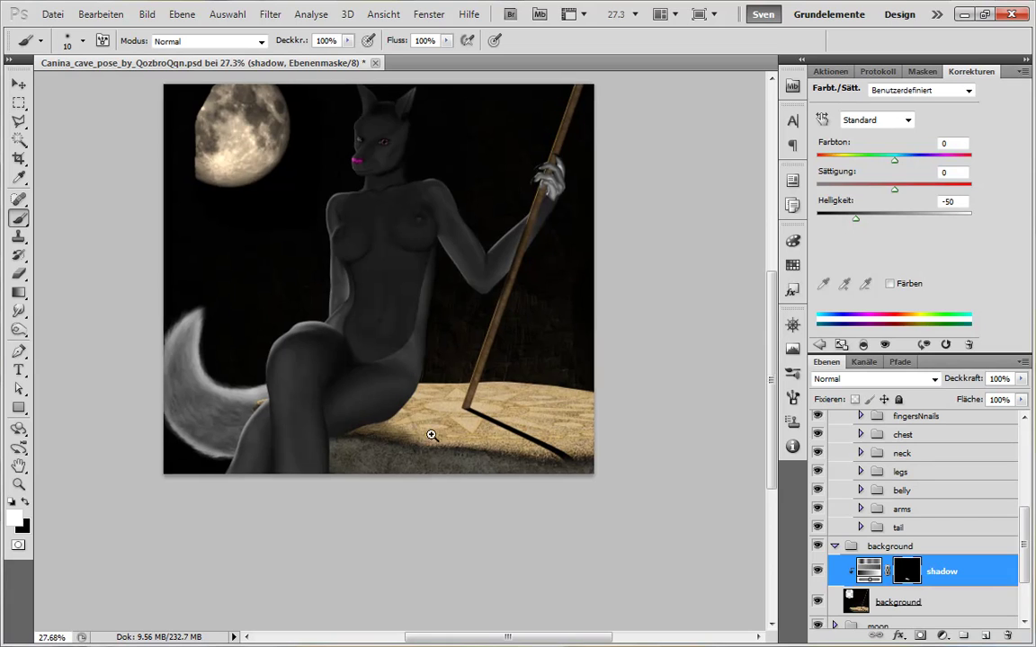
scroll(432, 433, "up", 3)
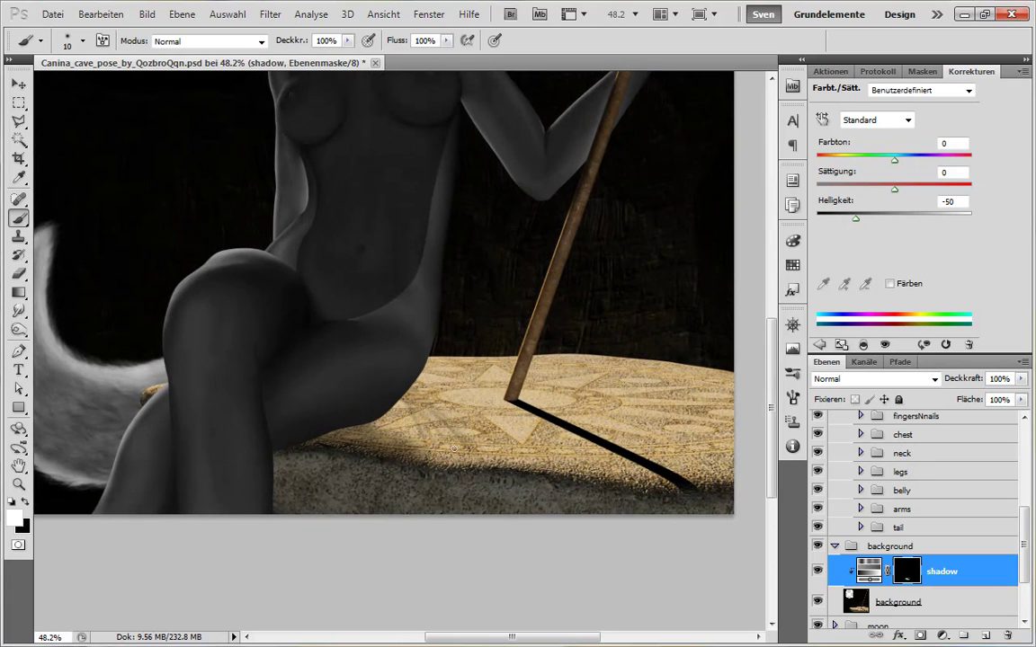
mouse_move(425, 404)
left_mouse_down()
mouse_move(468, 458)
mouse_move(434, 427)
mouse_move(345, 425)
mouse_move(481, 469)
mouse_move(434, 437)
left_mouse_up()
- Fill in and extend the figure's diagonal cast shadow across the stone with a 50 px brush on the shadow mask
key("bracketright")
key("bracketright")
key("bracketright")
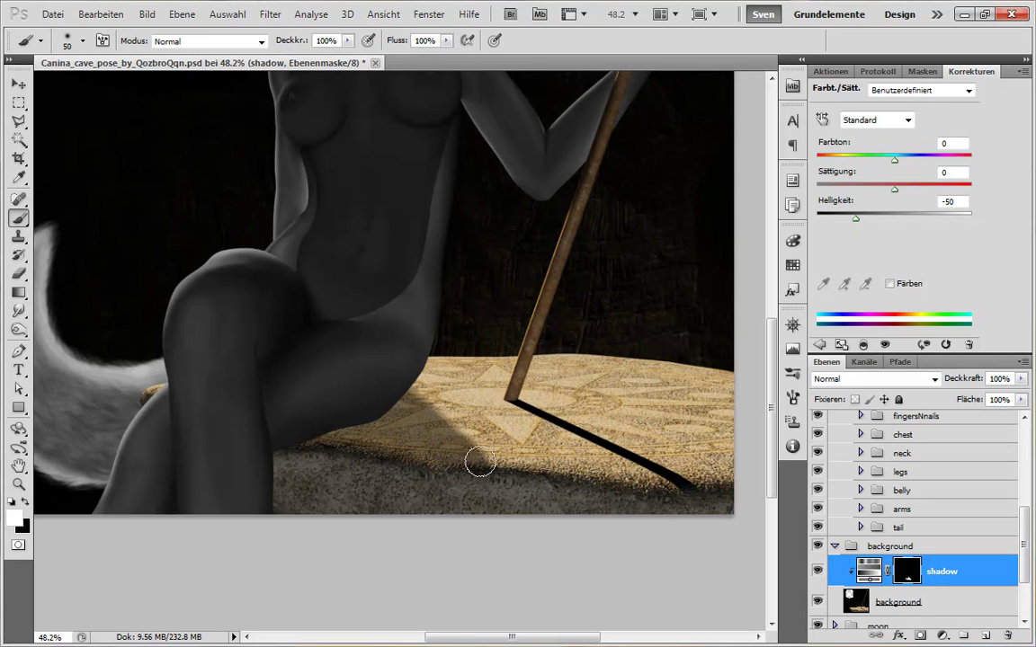
key("x")
key("x")
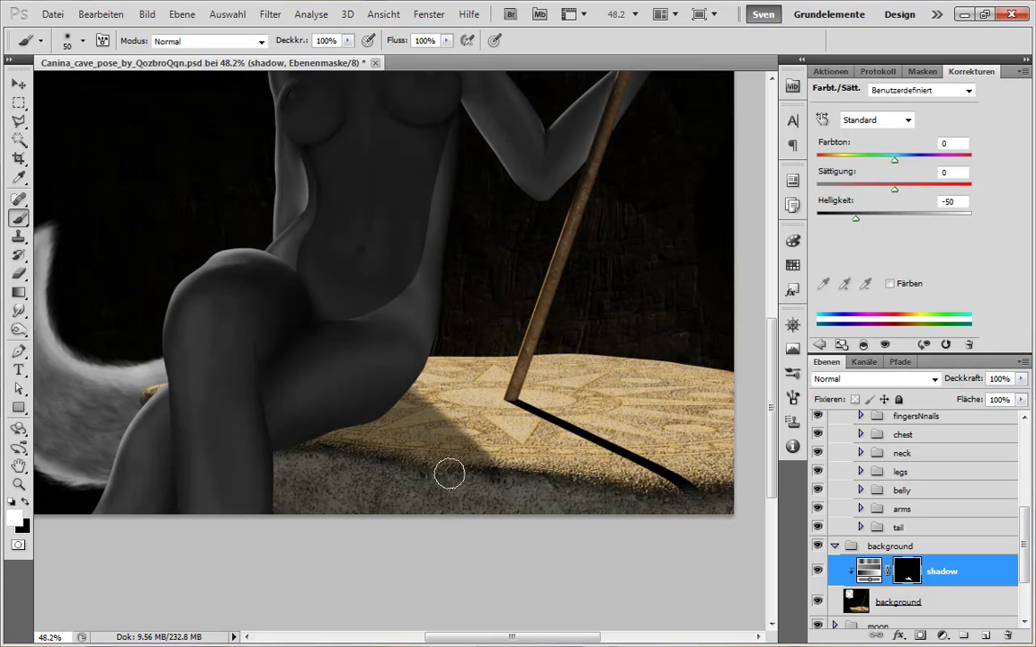
mouse_move(450, 474)
left_mouse_down()
mouse_move(457, 440)
mouse_move(475, 450)
mouse_move(409, 402)
left_mouse_up()
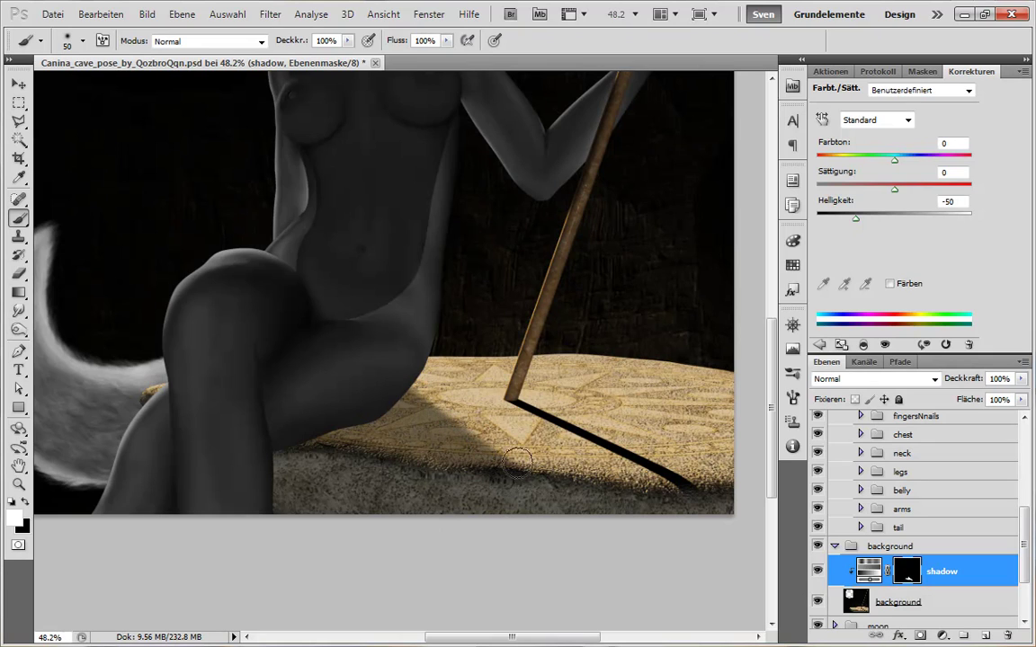
- Refine the cast shadow's tip and lower boundary along the stone's rim, alternating black and white with the 50 px brush
key("x")
key("x")
key("x")
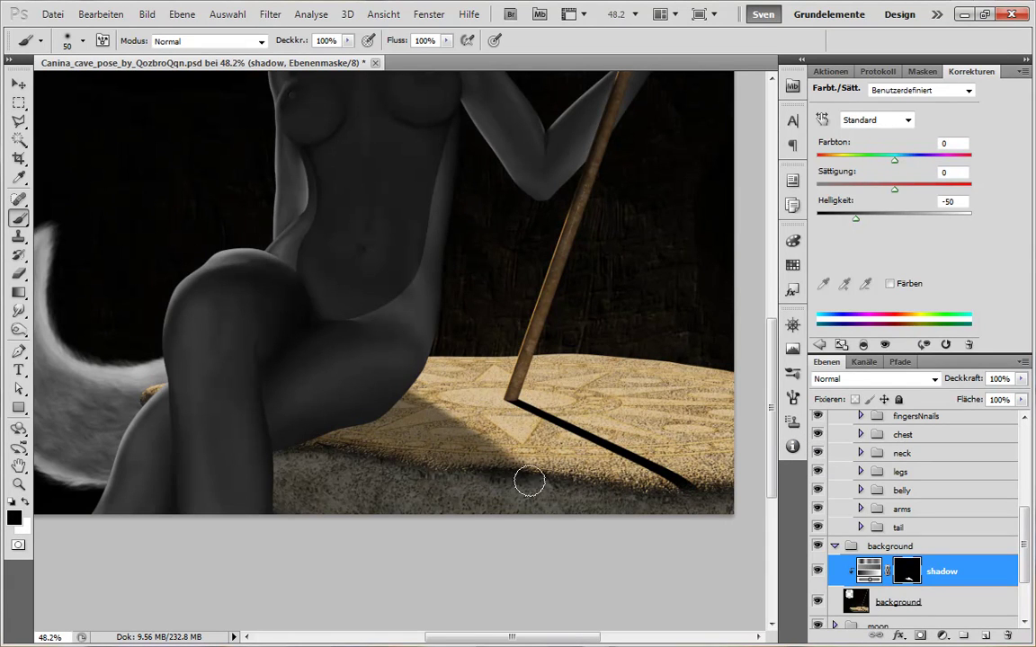
key("x")
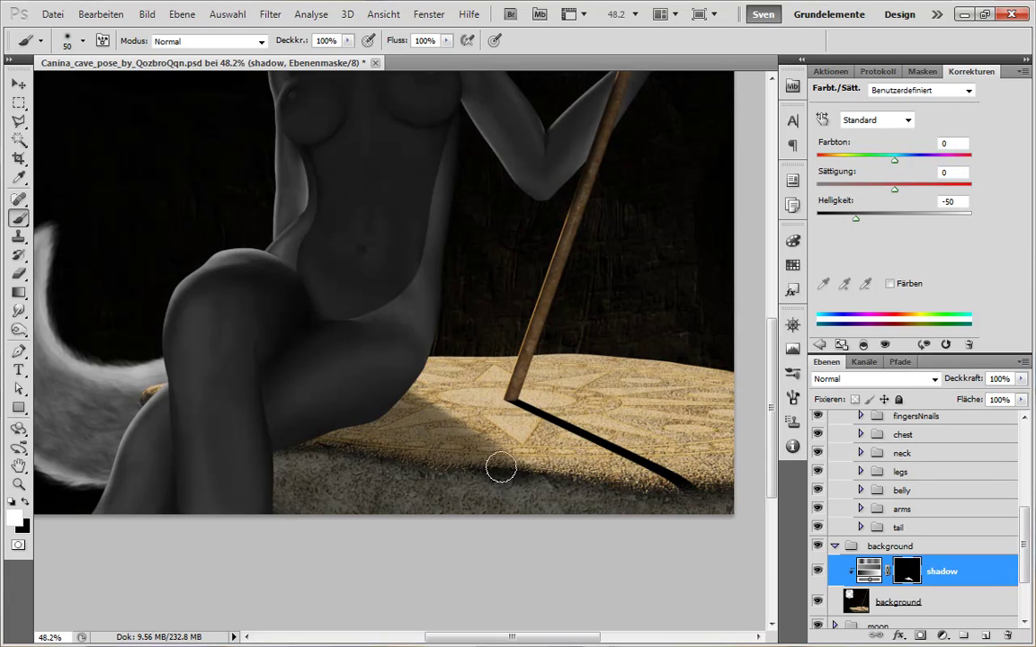
key("x")
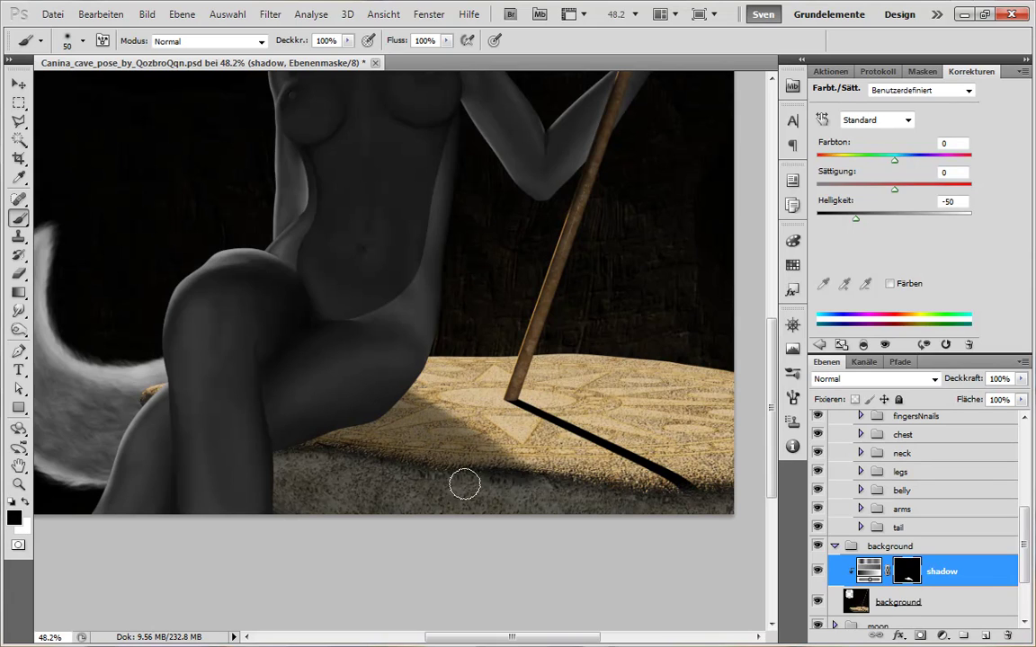
key("x")
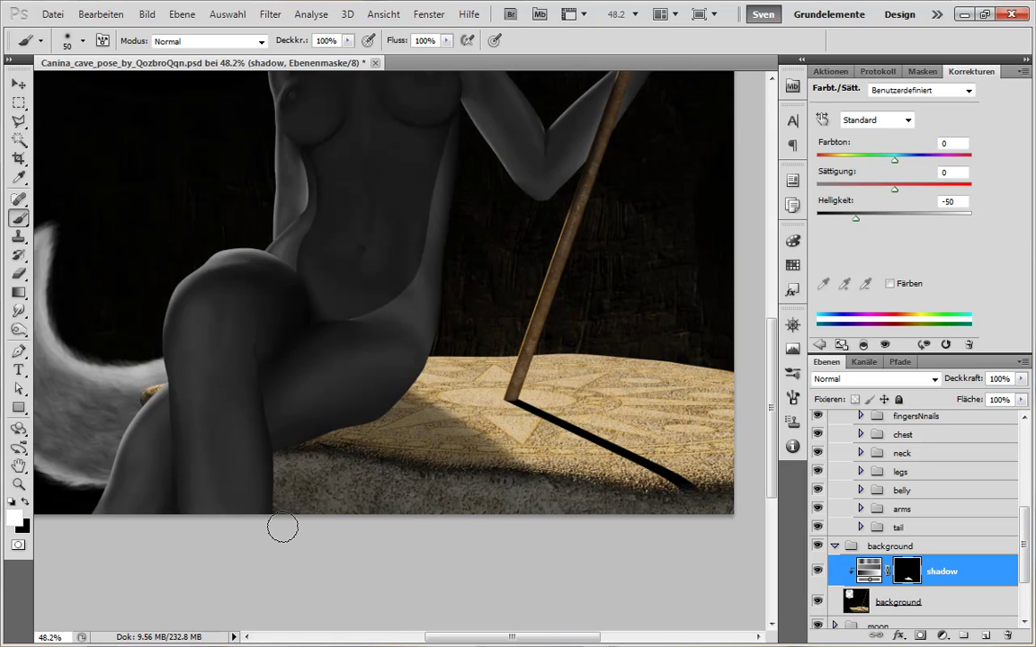
- Duplicate the shadow layer, set the copy's Helligkeit to -100 and clear the painted area from its mask
key("ctrl+j")
left_click_drag(855, 217, 817, 218)
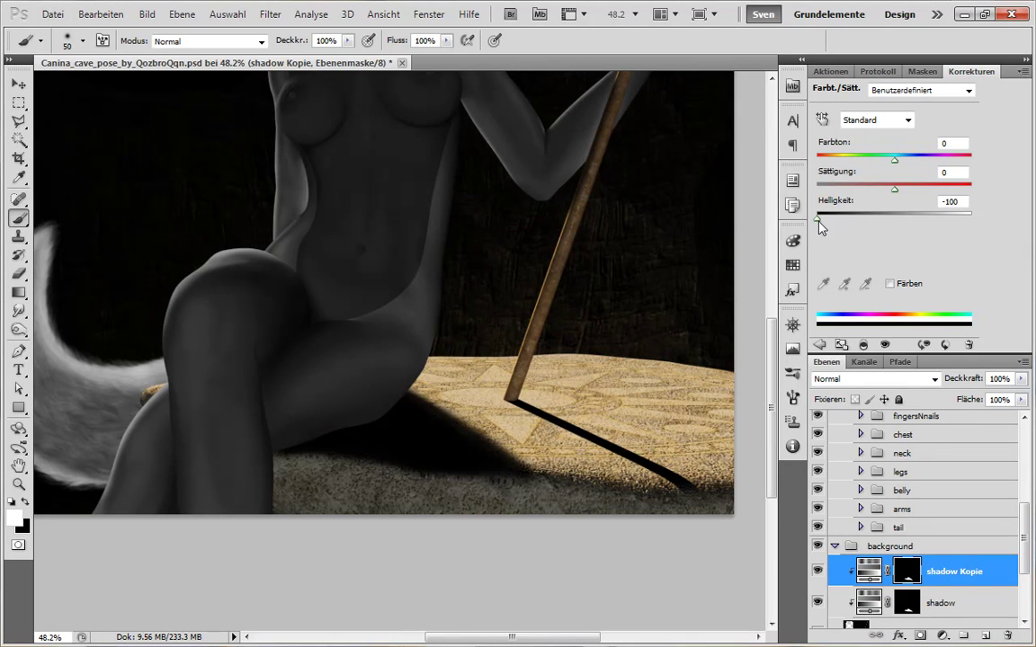
left_click(908, 580, "ctrl")
key("Delete")
key("ctrl+d")
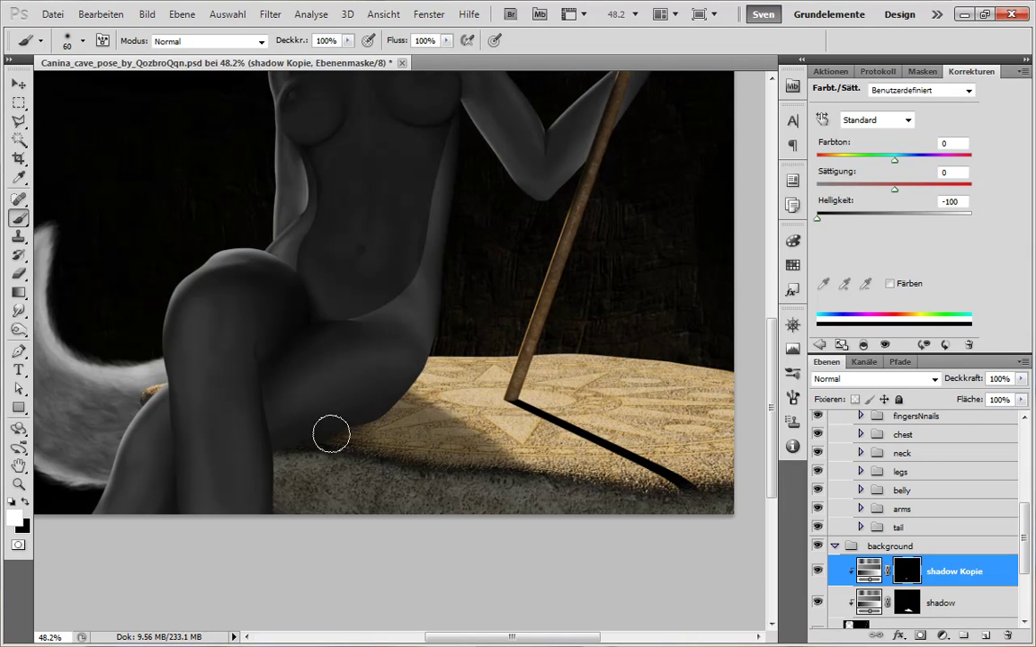
- Paint a darker contact shadow beneath the thigh on the shadow copy's mask with a 60 px brush, alternating white and black
mouse_move(331, 434)
left_mouse_down()
mouse_move(294, 447)
mouse_move(329, 439)
left_mouse_up()
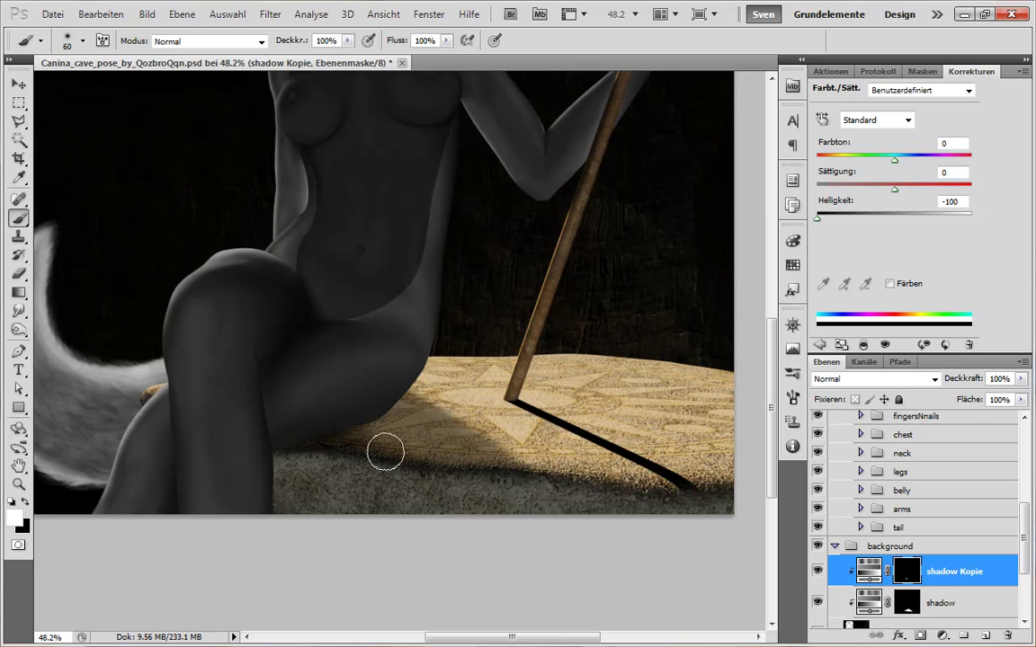
key("x")
key("x")
key("x")
key("x")
key("x")
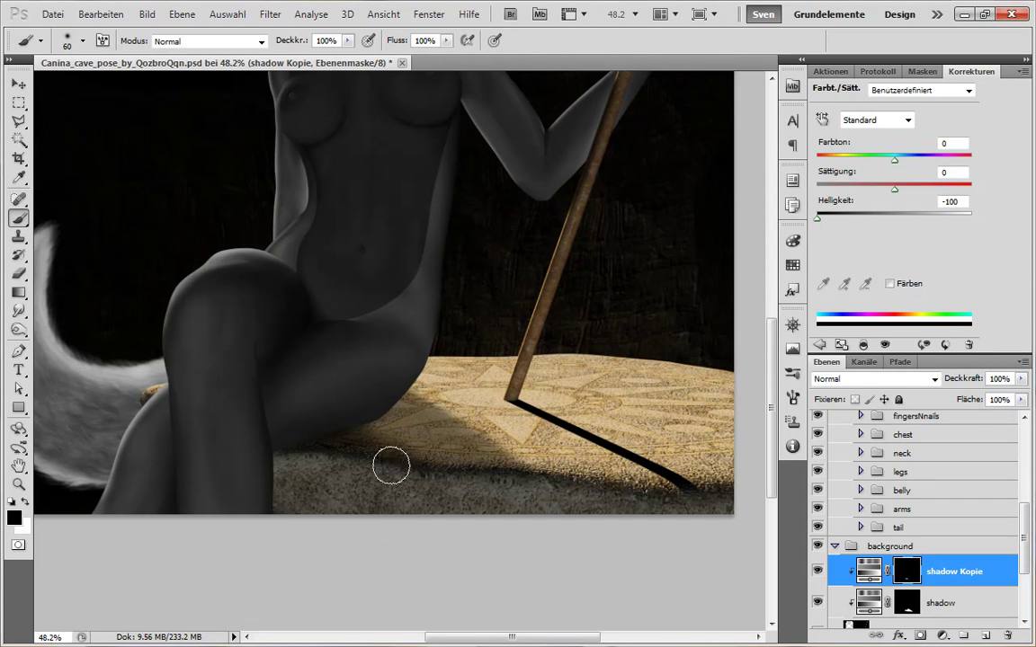
key("x")
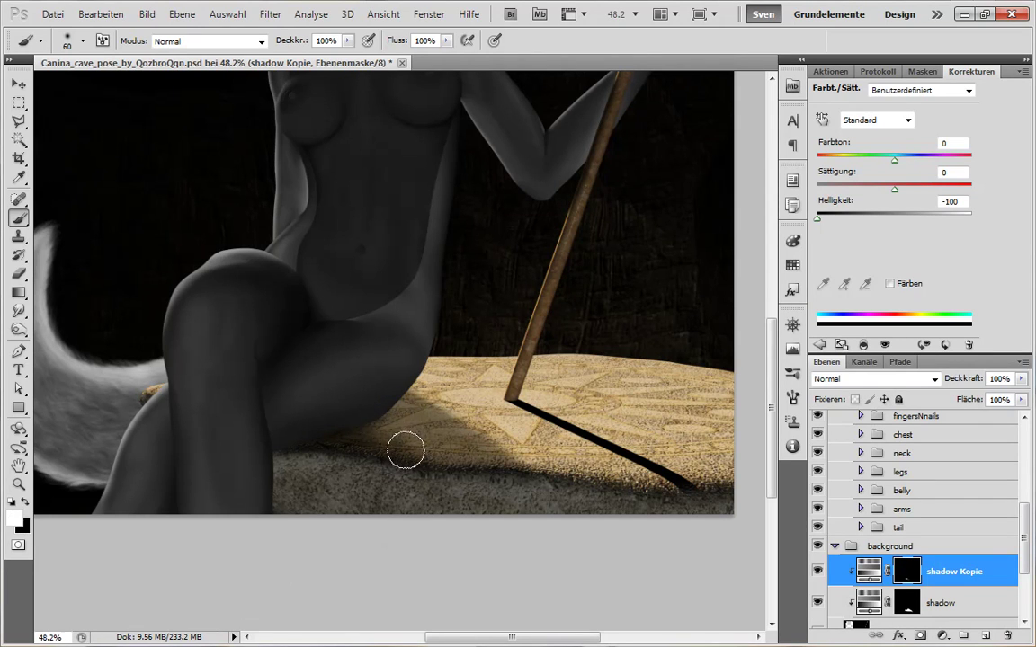
- Extend the dark contact shadow along the stone's rim with the 60 px brush, correcting its edge with black
key("x")
left_click_drag(395, 436, 410, 449)
key("x")
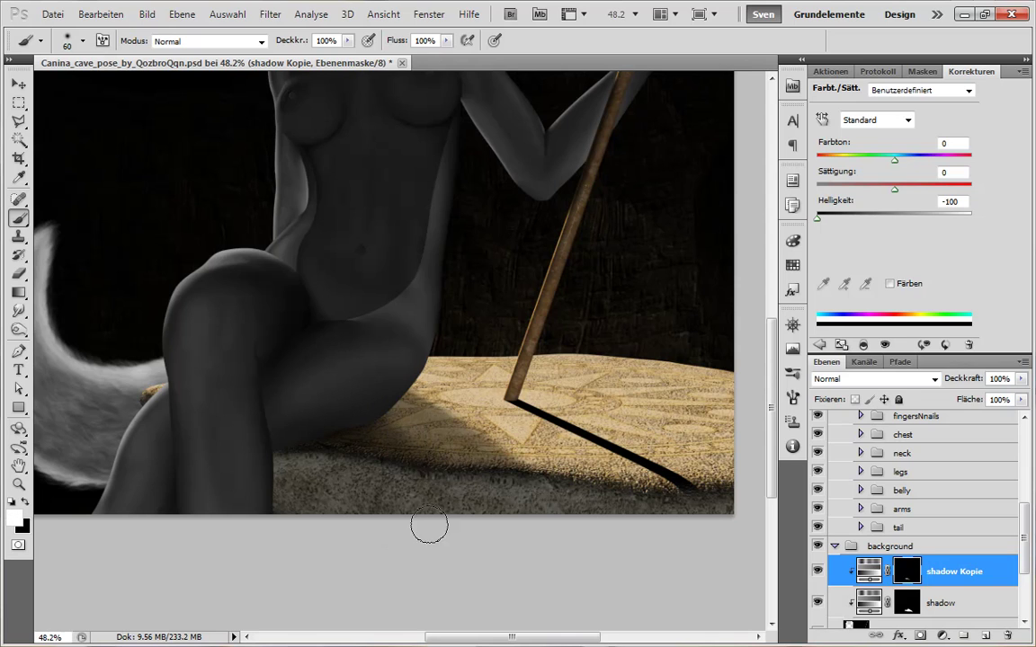
key("x")
key("x")
key("x")
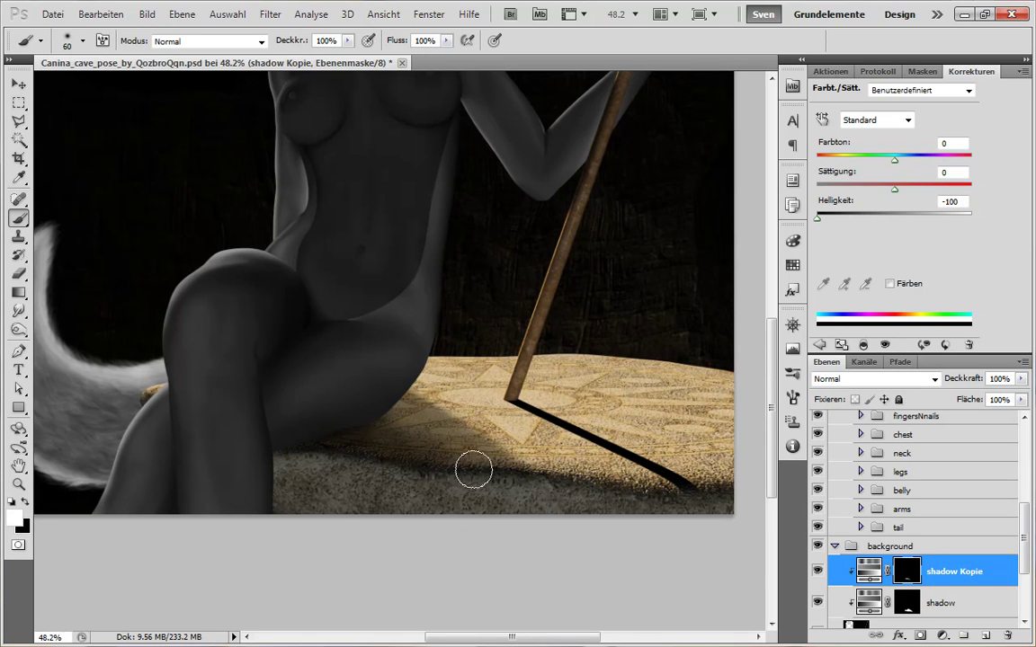
- Soften and blend the dark shadow along the stone's rim with a 100 px brush on the copy's mask, alternating black and white
key("x")
key("bracketright")
key("bracketright")
key("bracketright")
key("bracketright")
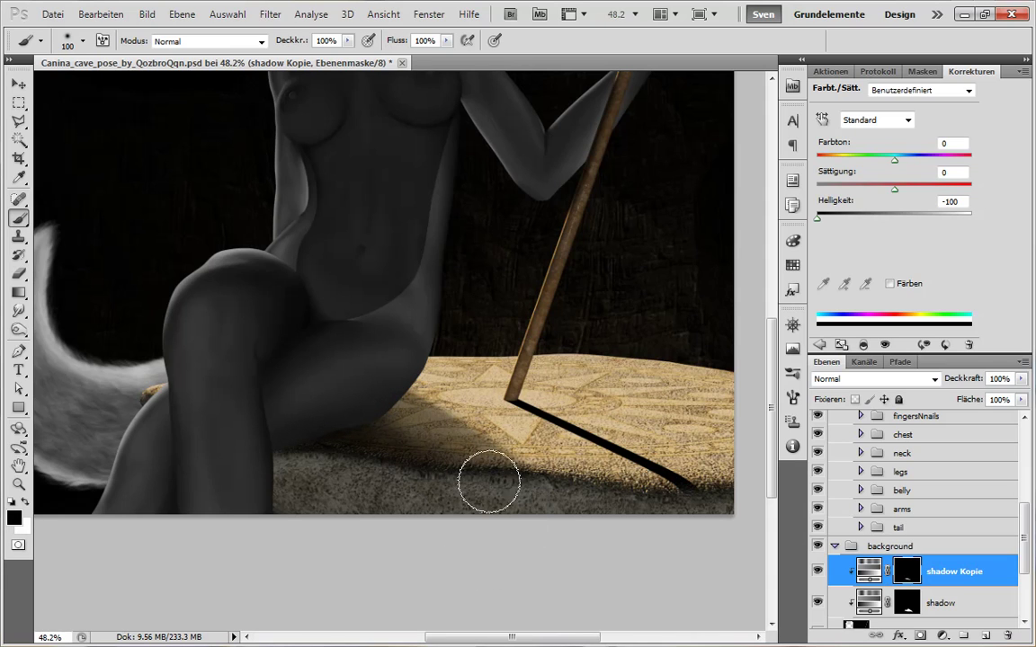
key("x")
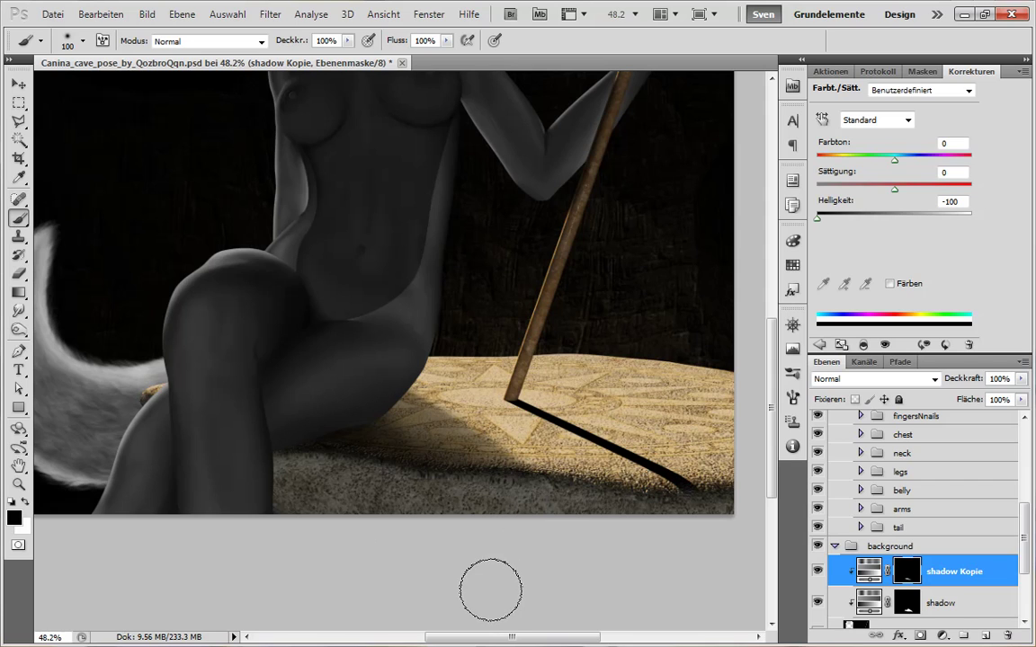
left_click(907, 603)
key("x")
left_click(907, 572)
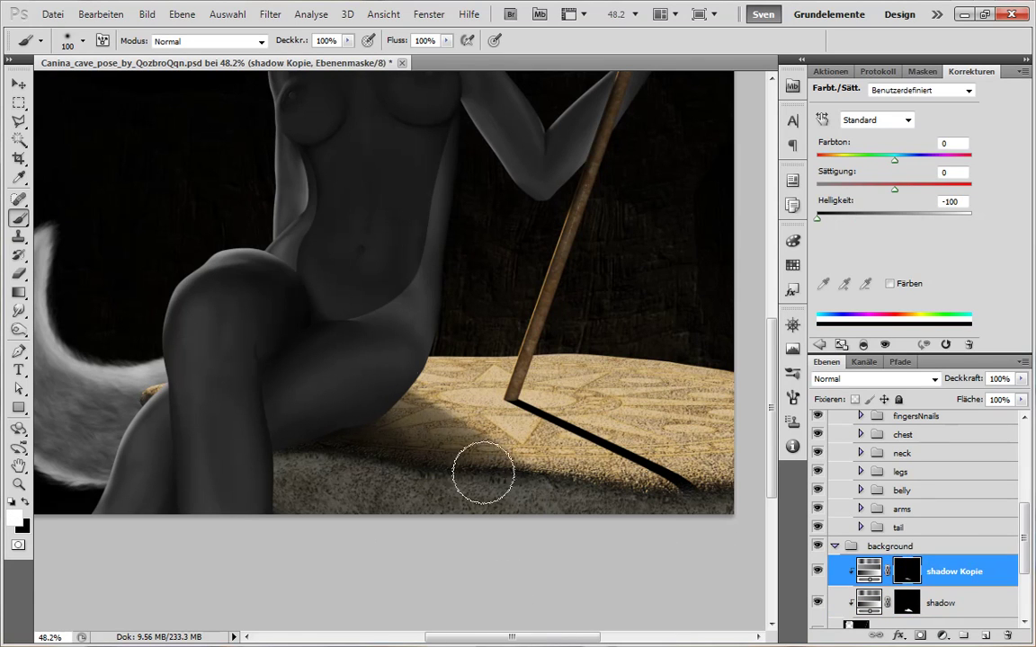
key("x")
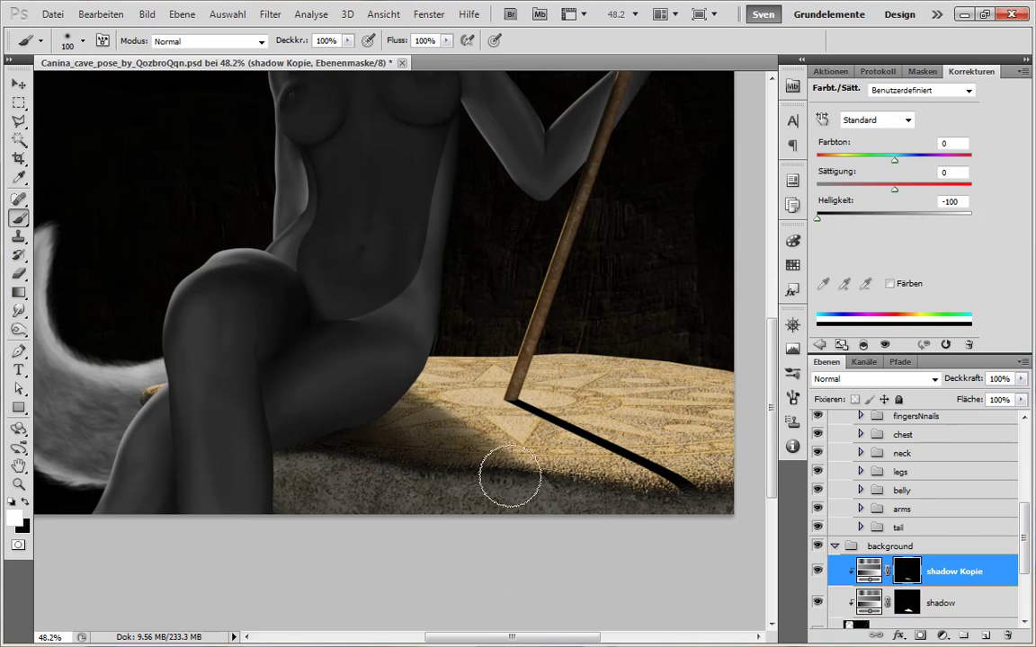
key("x")
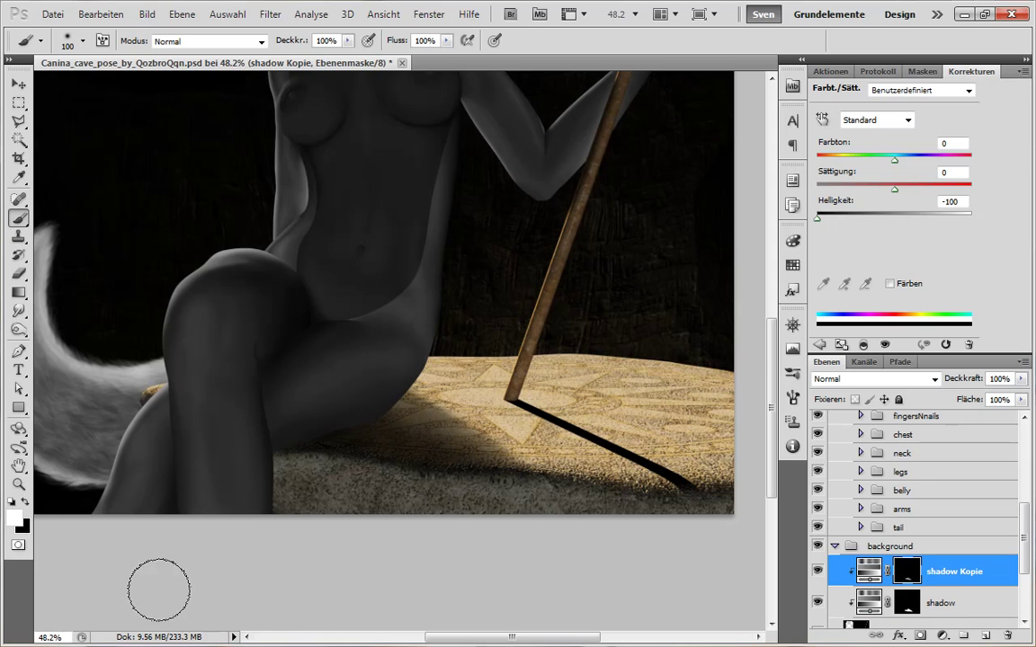
key("x")
scroll(485, 440, "down", 4)
scroll(472, 441, "up", 2)
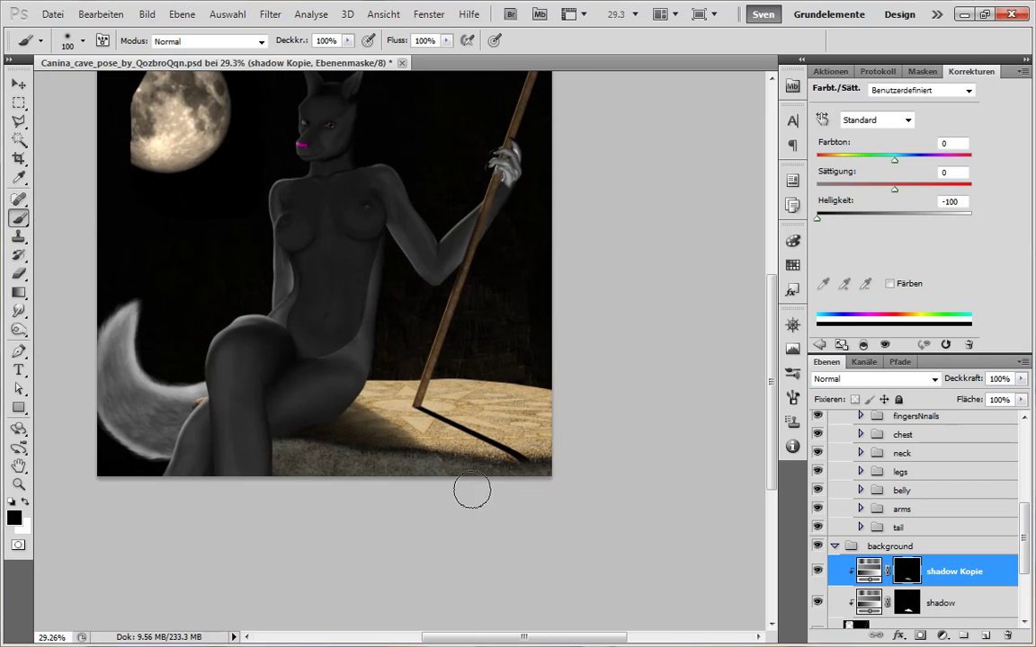
key("x")
- Collapse the background group and add a new layer named sketch inside the hair group
left_click(834, 546)
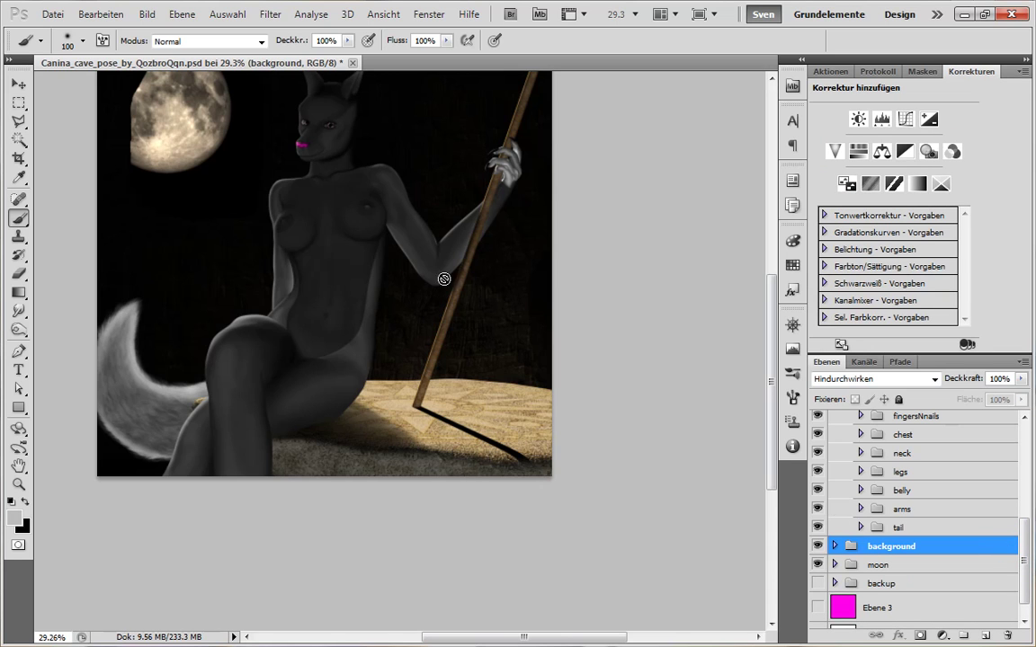
left_click_drag(1025, 535, 1024, 488)
left_click(935, 484)
left_click(987, 634)
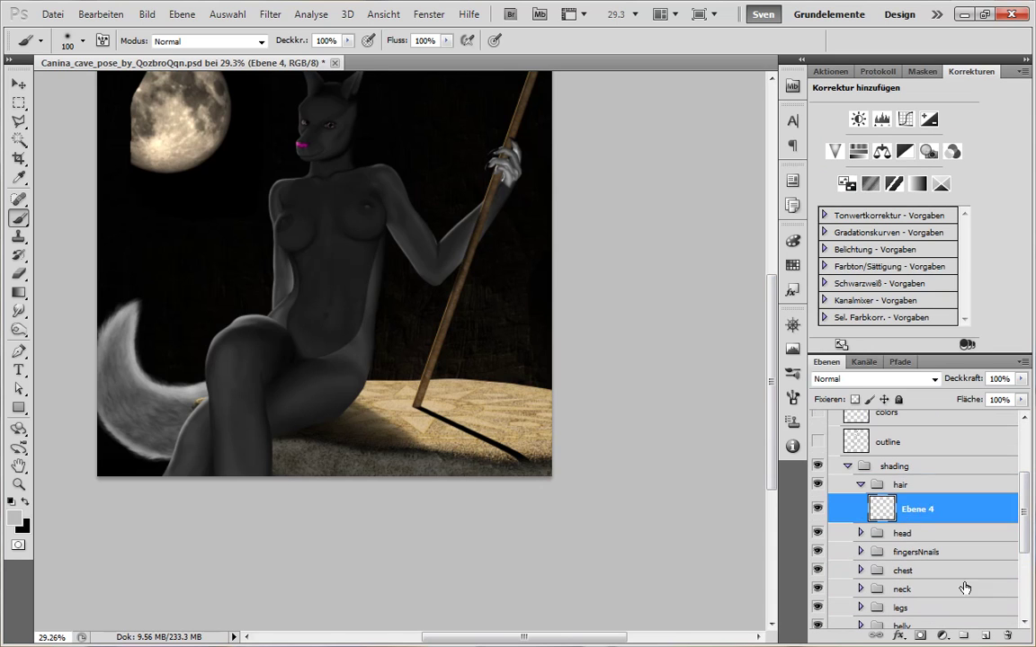
key("Return")
- Sketch thin guide strands around the head and add a layer named hair beneath the sketch layer
right_click(325, 296)
double_click(514, 564)
mouse_move(315, 121)
left_mouse_down()
mouse_move(337, 273)
mouse_move(361, 230)
left_mouse_up()
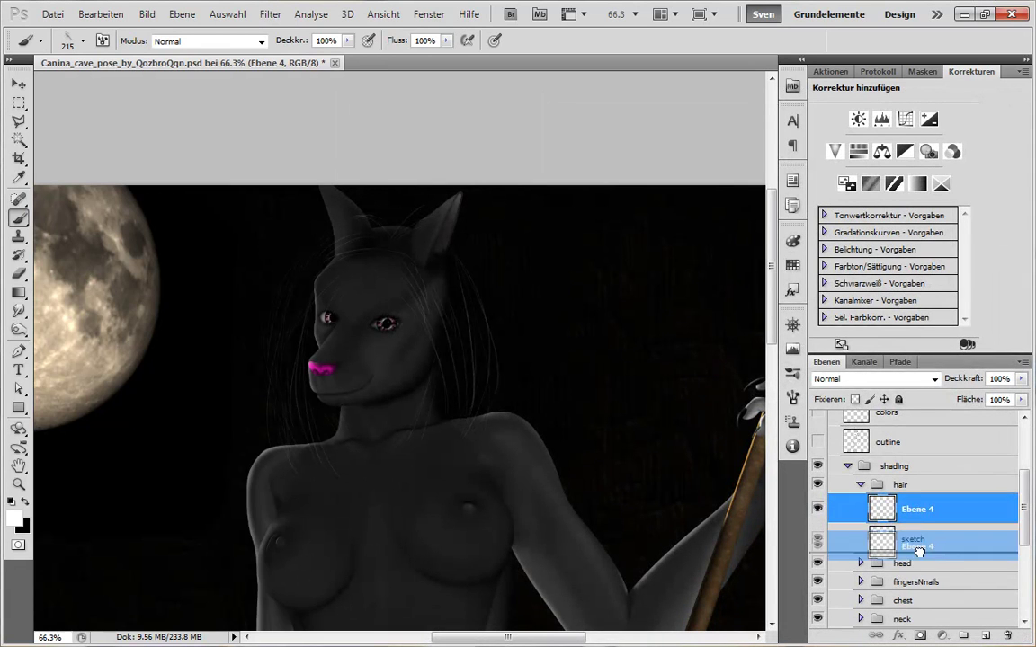
left_click_drag(920, 550, 814, 504)
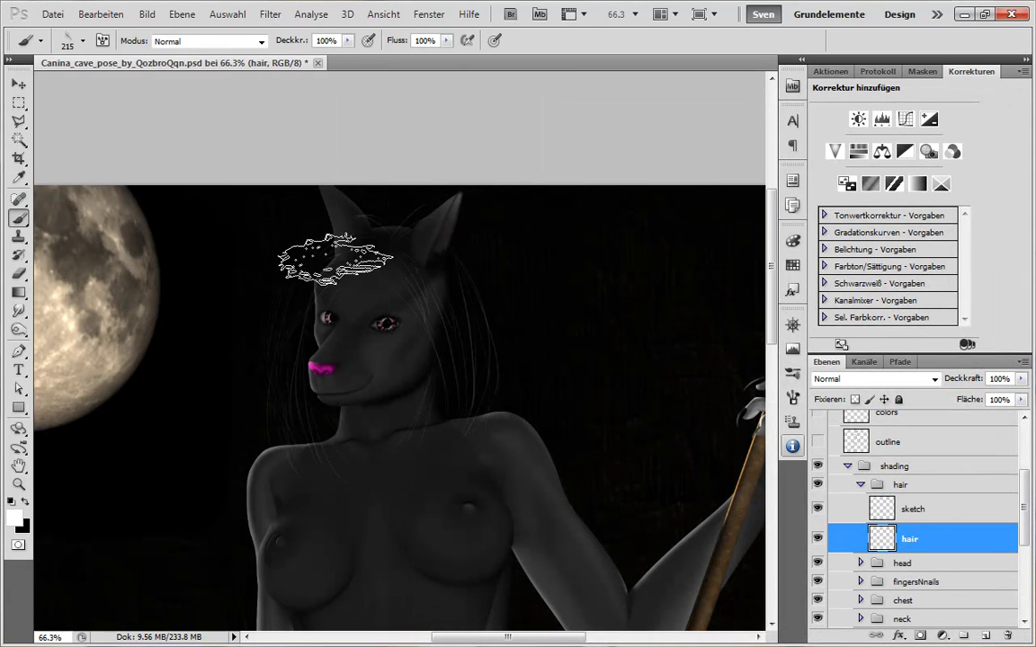
- Try painting hair beside the face with the 215 px hair brush and clear the hair layer
mouse_move(335, 260)
left_mouse_down()
mouse_move(271, 325)
mouse_move(279, 426)
mouse_move(297, 360)
mouse_move(383, 268)
mouse_move(365, 230)
mouse_move(334, 472)
mouse_move(281, 319)
left_mouse_up()
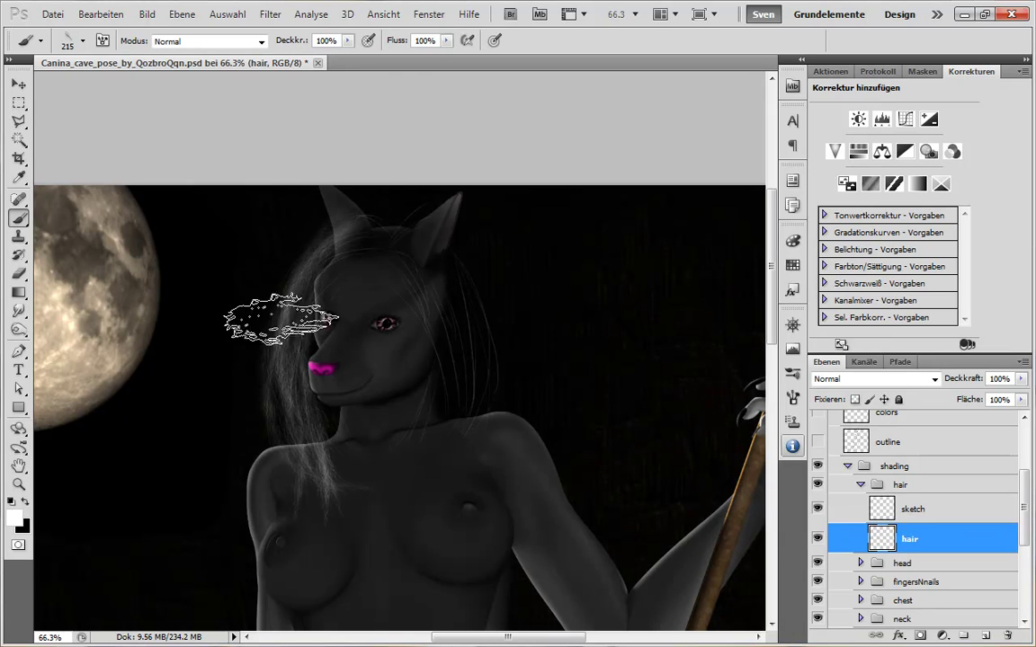
key("ctrl+a")
key("Delete")
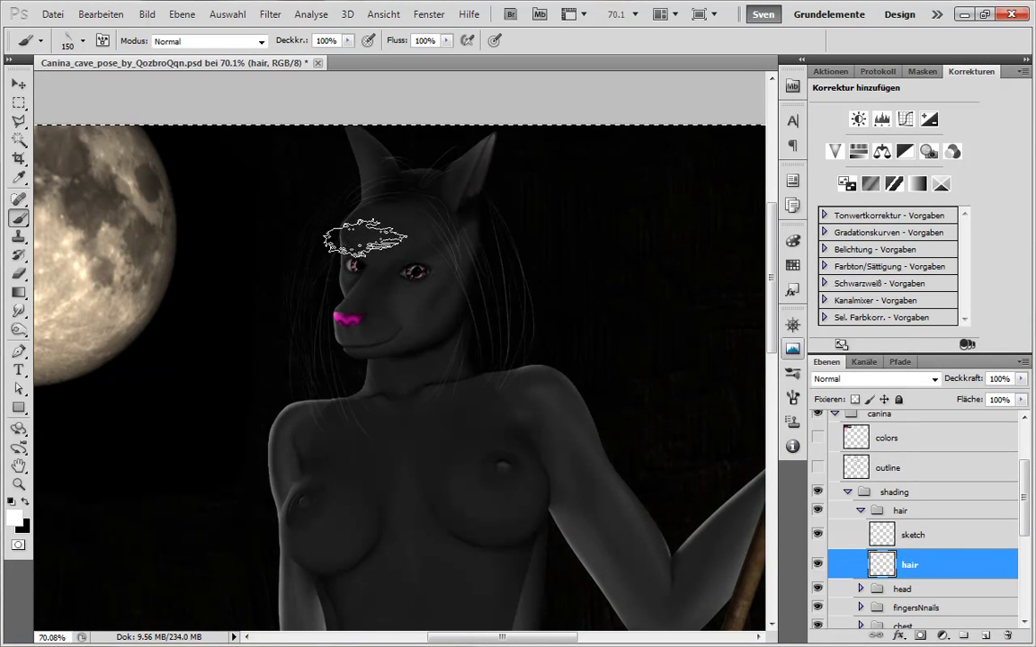
- Paint thick white hair over the head and shoulders with a 150 px hair brush and trim its outer edge with a 215 px eraser
mouse_move(365, 238)
left_mouse_down()
mouse_move(384, 173)
mouse_move(437, 160)
mouse_move(388, 196)
mouse_move(445, 174)
mouse_move(384, 216)
mouse_move(413, 205)
mouse_move(410, 227)
mouse_move(461, 272)
mouse_move(432, 219)
mouse_move(441, 178)
mouse_move(457, 213)
mouse_move(445, 331)
mouse_move(425, 199)
mouse_move(370, 226)
mouse_move(351, 251)
mouse_move(359, 266)
mouse_move(373, 223)
mouse_move(405, 216)
mouse_move(379, 127)
mouse_move(389, 225)
mouse_move(434, 192)
mouse_move(398, 187)
mouse_move(366, 203)
mouse_move(452, 169)
mouse_move(488, 266)
mouse_move(477, 324)
mouse_move(491, 306)
mouse_move(524, 340)
mouse_move(505, 281)
mouse_move(490, 340)
mouse_move(461, 213)
mouse_move(453, 286)
mouse_move(467, 208)
mouse_move(505, 225)
mouse_move(503, 254)
mouse_move(498, 225)
mouse_move(530, 226)
mouse_move(485, 216)
mouse_move(541, 365)
mouse_move(518, 338)
mouse_move(479, 330)
mouse_move(508, 320)
mouse_move(508, 330)
mouse_move(494, 331)
mouse_move(438, 203)
mouse_move(390, 208)
mouse_move(417, 185)
mouse_move(494, 249)
mouse_move(514, 299)
mouse_move(511, 351)
mouse_move(473, 379)
mouse_move(495, 262)
mouse_move(435, 340)
mouse_move(425, 220)
mouse_move(378, 197)
mouse_move(472, 274)
mouse_move(467, 203)
mouse_move(515, 360)
mouse_move(323, 175)
mouse_move(370, 225)
mouse_move(322, 289)
left_mouse_up()
mouse_move(400, 198)
left_mouse_down()
mouse_move(456, 259)
mouse_move(441, 300)
left_mouse_up()
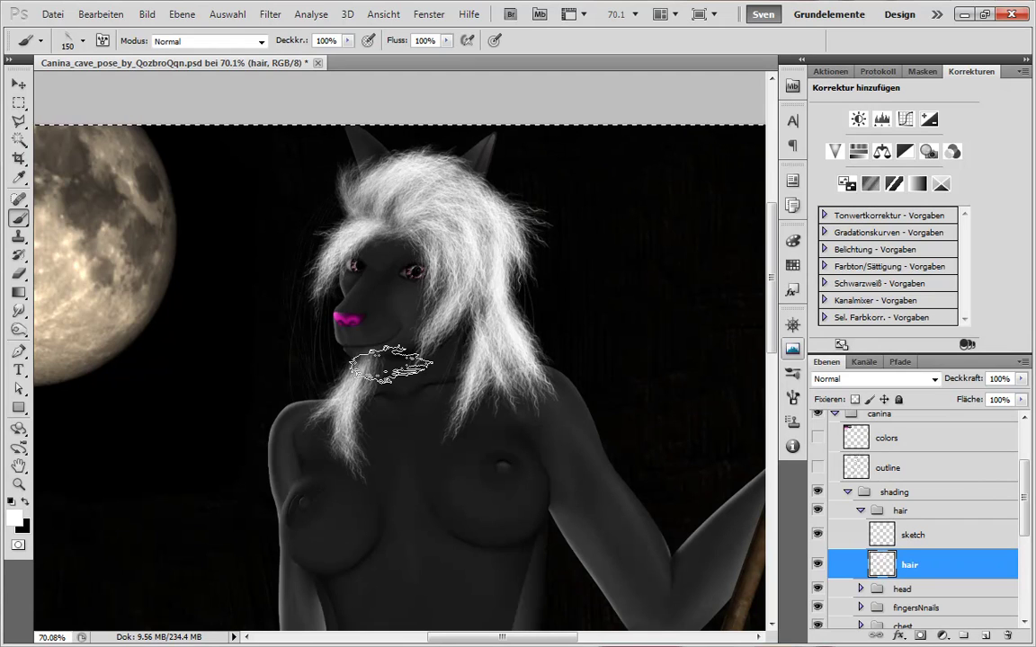
key("e")
right_click(538, 204)
double_click(381, 559)
mouse_move(553, 215)
left_mouse_down()
mouse_move(556, 277)
mouse_move(534, 314)
left_mouse_up()
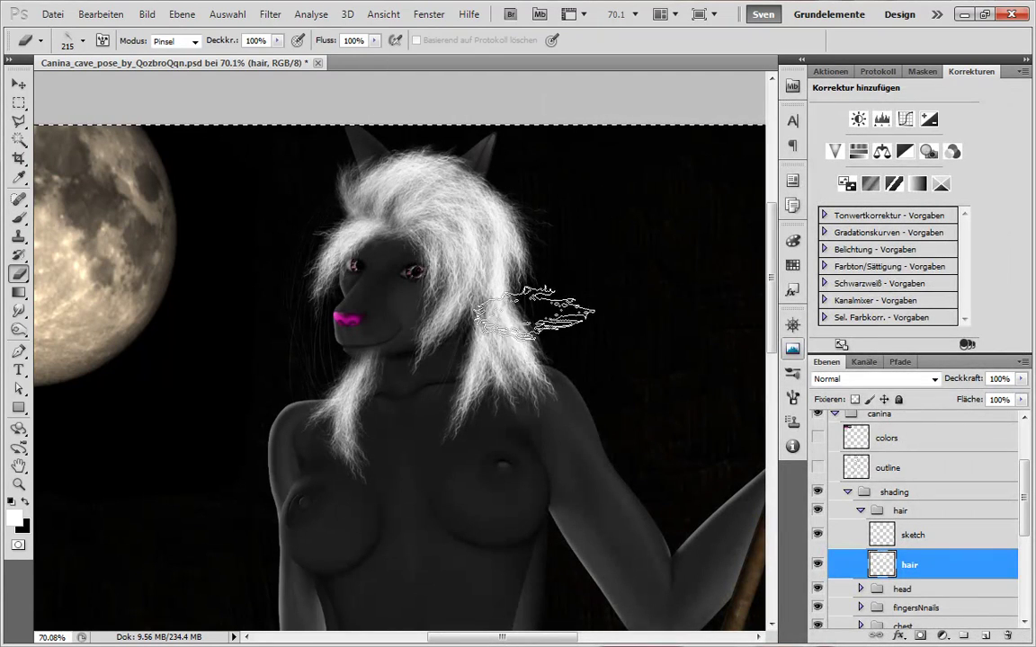
- Refine the long strands over the shoulder, alternating the 150 px hair brush and the 215 px eraser
key("b")
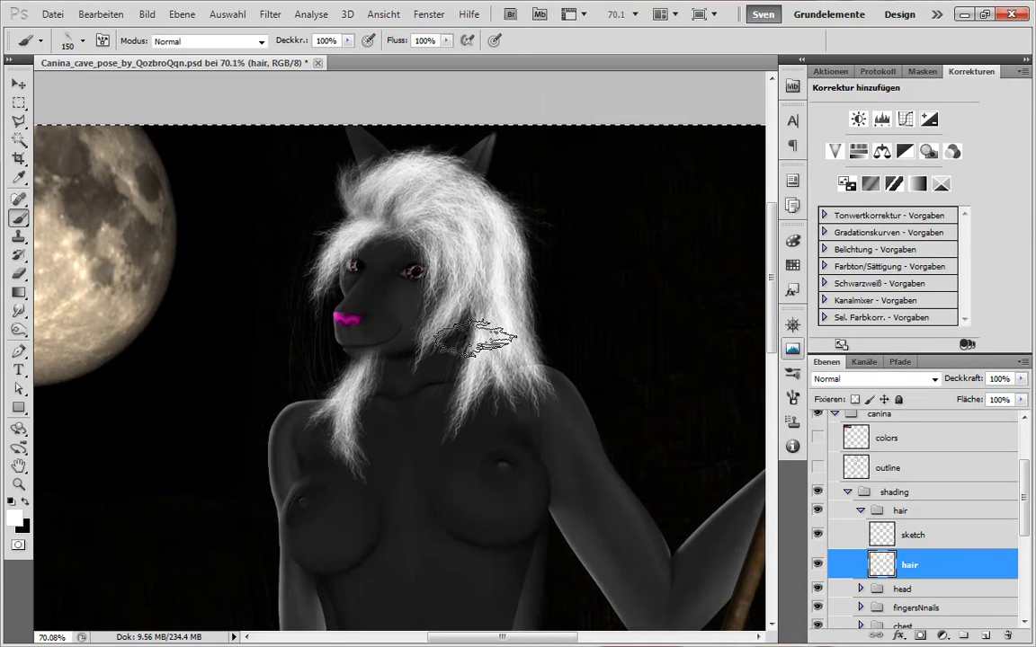
left_click_drag(475, 339, 464, 381)
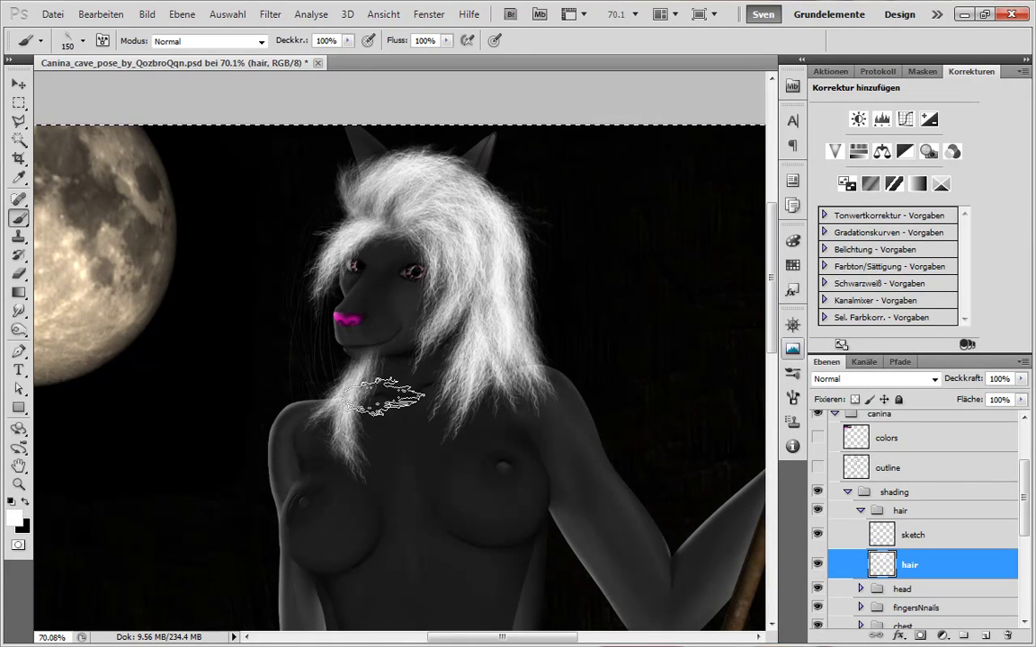
key("e")
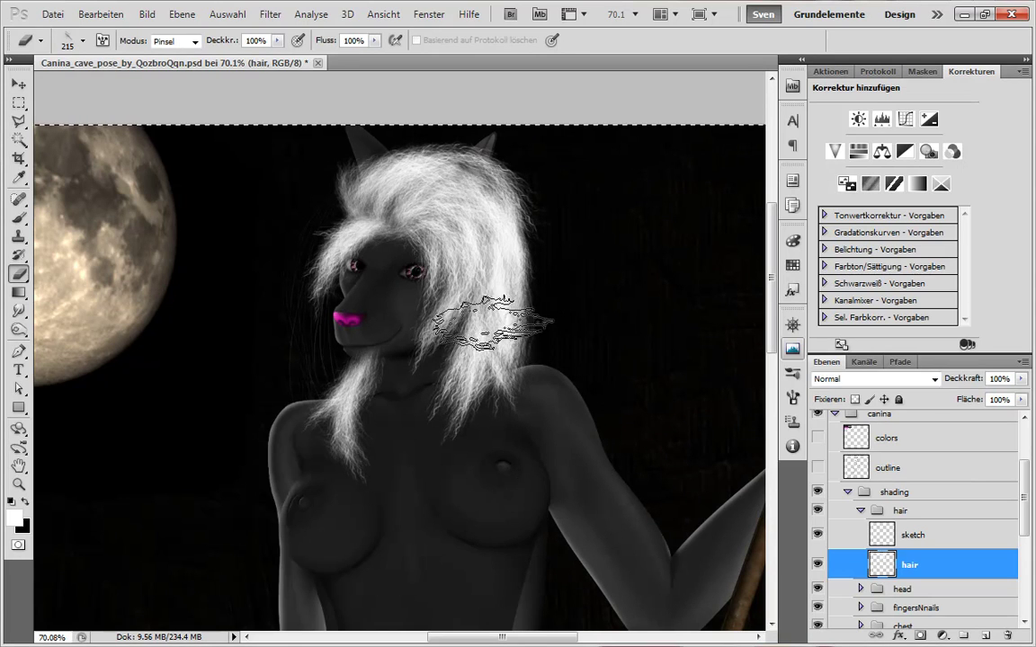
key("b")
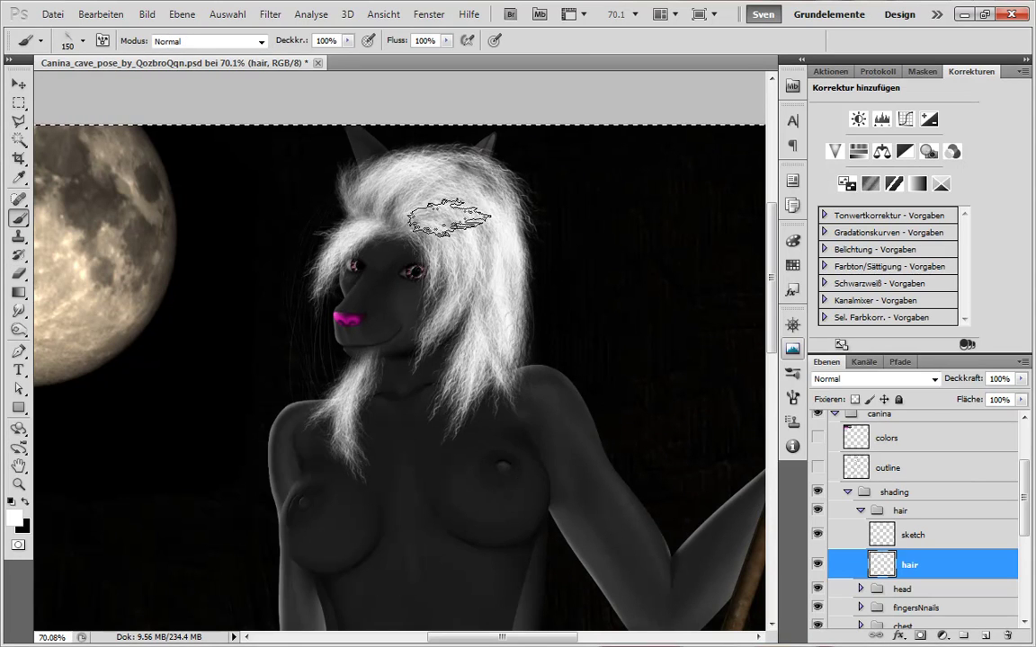
- Clear the painted hair from the hair layer, try a fresh stroke at the forehead and clear it as well
left_click_drag(622, 340, 517, 304)
key("Delete")
mouse_move(424, 179)
left_mouse_down()
mouse_move(433, 157)
mouse_move(412, 199)
mouse_move(428, 169)
mouse_move(463, 197)
mouse_move(423, 180)
mouse_move(434, 225)
mouse_move(445, 229)
mouse_move(455, 172)
mouse_move(437, 221)
mouse_move(418, 135)
mouse_move(430, 125)
mouse_move(437, 163)
mouse_move(419, 198)
mouse_move(419, 235)
left_mouse_up()
key("Delete")
- Paint white hair over the forehead and down the moon-facing side of the face with the 150 px brush, thinning it with the 215 px eraser
scroll(436, 138, "down", 1)
mouse_move(428, 134)
left_mouse_down()
mouse_move(411, 168)
mouse_move(413, 159)
mouse_move(420, 203)
mouse_move(425, 147)
mouse_move(416, 211)
mouse_move(415, 154)
mouse_move(410, 165)
mouse_move(403, 156)
mouse_move(404, 165)
mouse_move(423, 142)
left_mouse_up()
key("e")
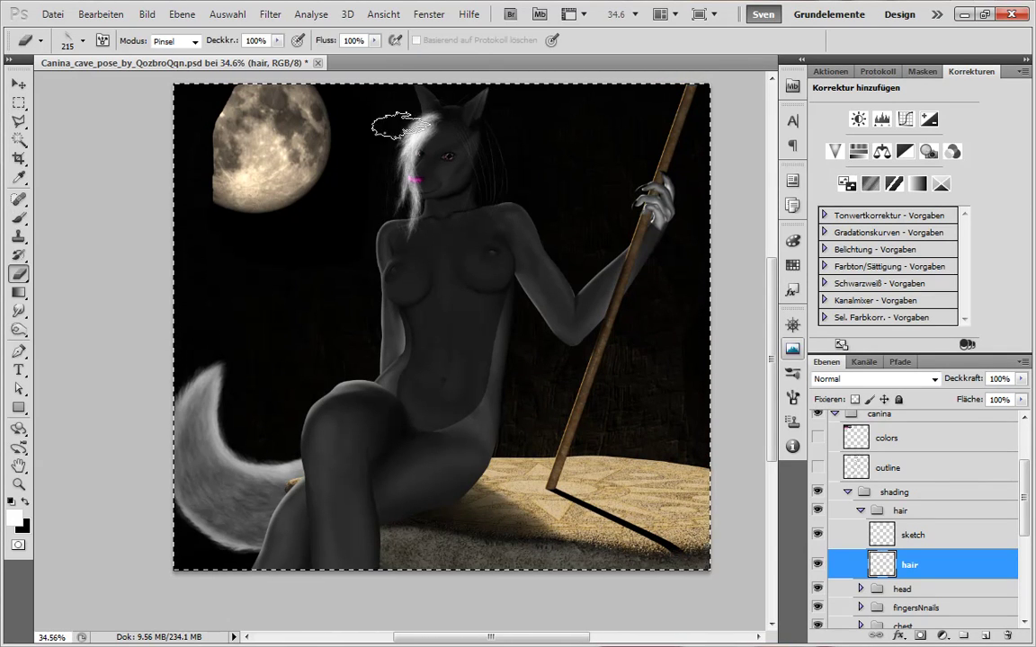
key("b")
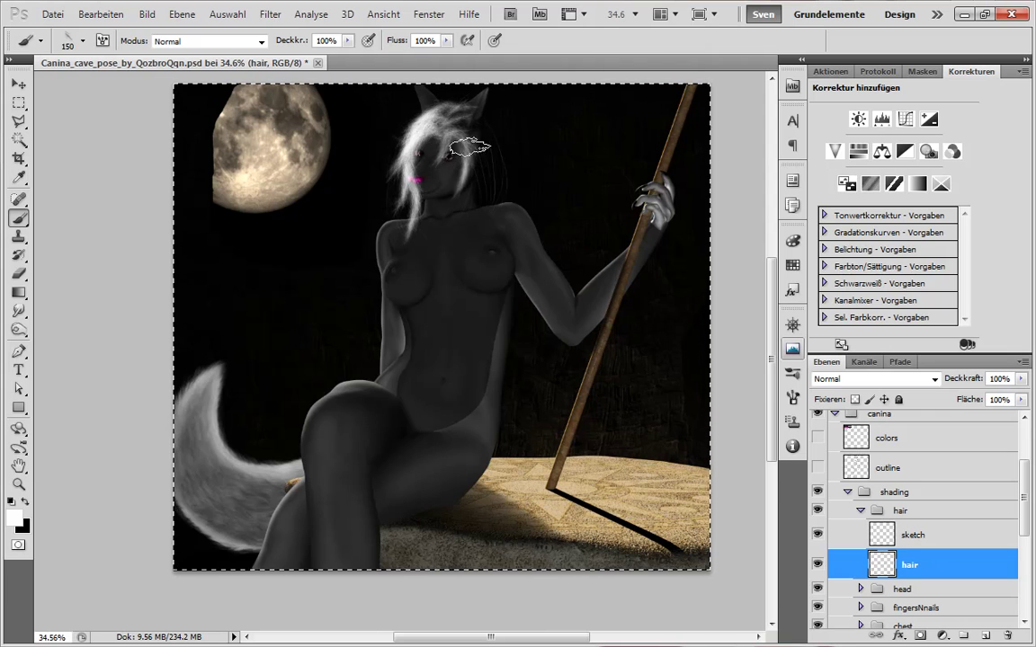
- Paint the long white hair on the staff side down to the shoulder and fill in the crown with the 150 px brush
left_click_drag(474, 134, 479, 223)
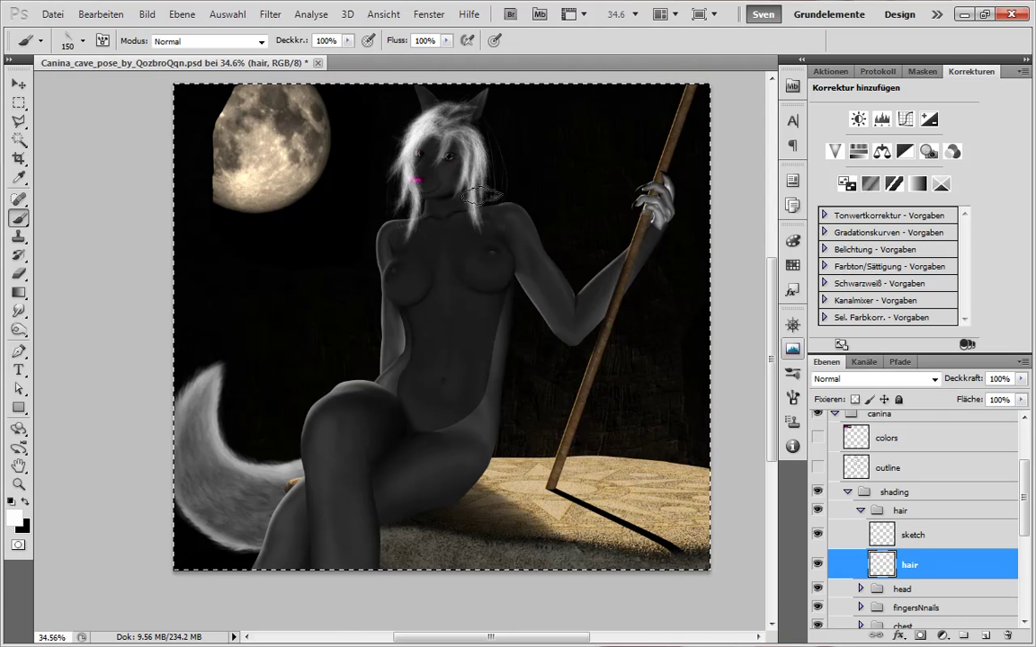
mouse_move(484, 180)
left_mouse_down()
mouse_move(470, 118)
mouse_move(496, 154)
mouse_move(487, 218)
mouse_move(459, 141)
mouse_move(481, 175)
left_mouse_up()
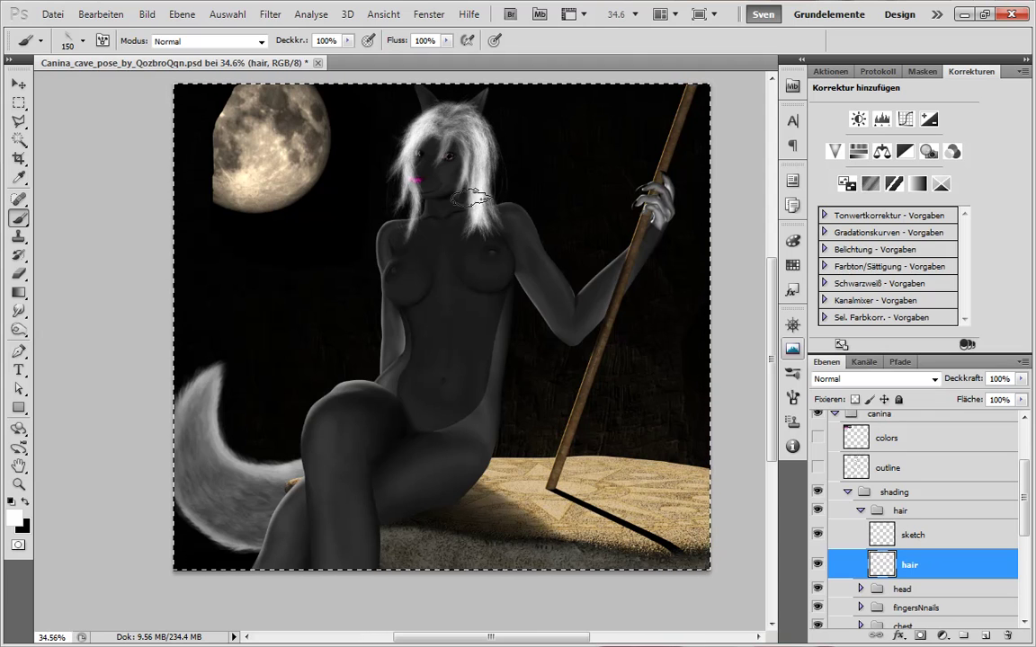
left_click_drag(491, 158, 514, 189)
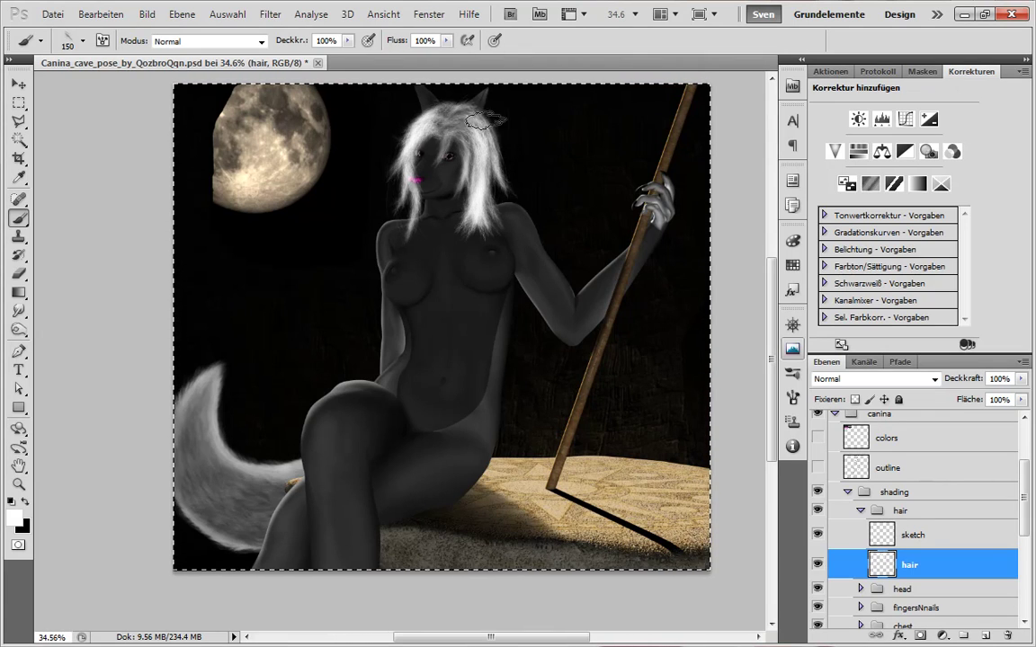
mouse_move(459, 125)
left_mouse_down()
mouse_move(414, 115)
mouse_move(433, 124)
left_mouse_up()
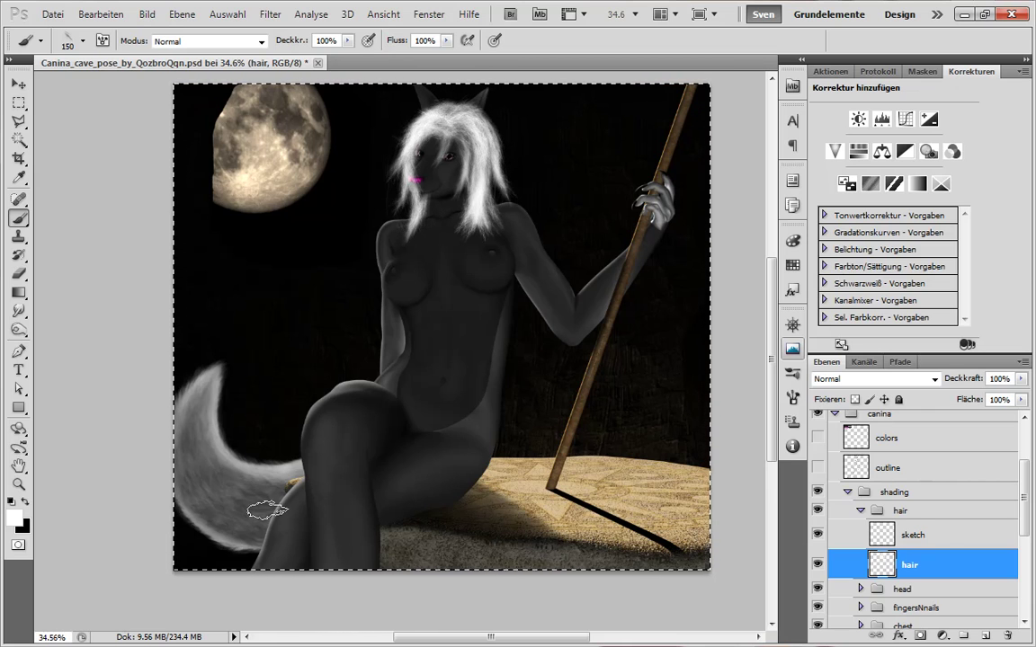
left_click_drag(450, 114, 539, 139)
- Add a layer mask to the hair layer and mask away strands over the face with a 10 px round black brush
left_click(920, 635)
right_click(427, 274)
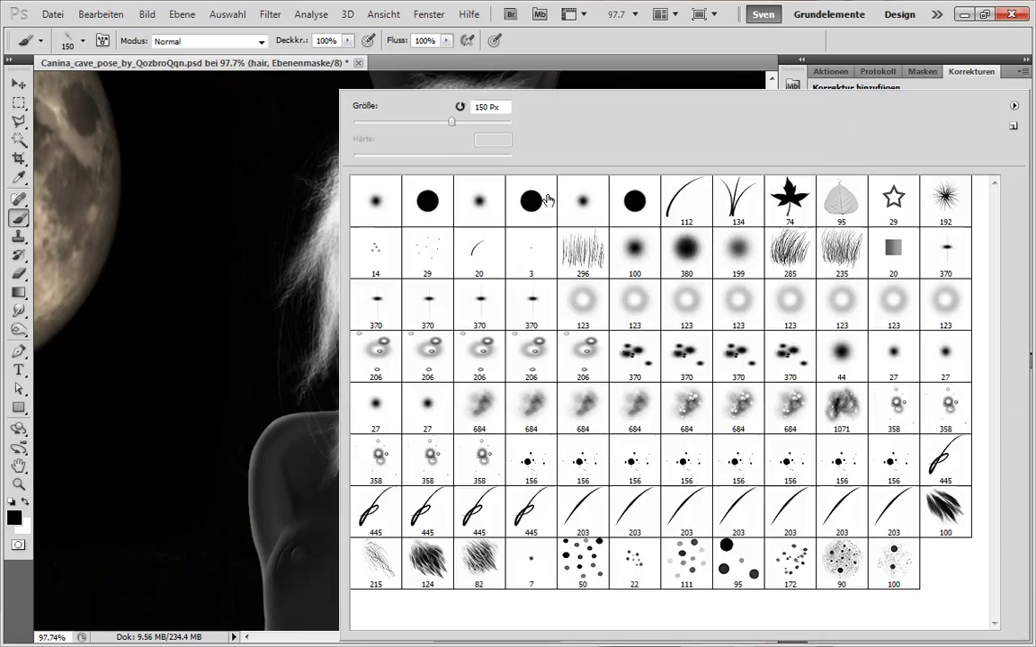
key("Escape")
key("e")
right_click(543, 221)
double_click(682, 246)
key("bracketleft")
key("bracketleft")
key("bracketleft")
key("bracketleft")
key("bracketleft")
key("bracketleft")
key("bracketleft")
key("bracketleft")
key("bracketleft")
key("b")
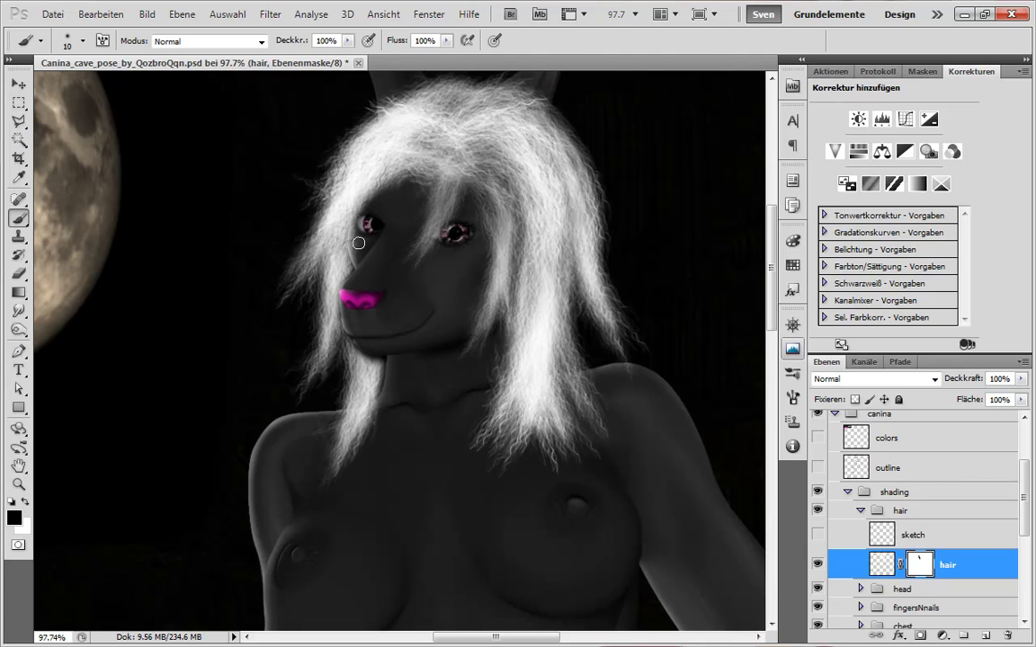
- Mask away the stray strands beside the moon-facing eye on the hair layer mask with a 9 px round brush
key("bracketright")
key("bracketright")
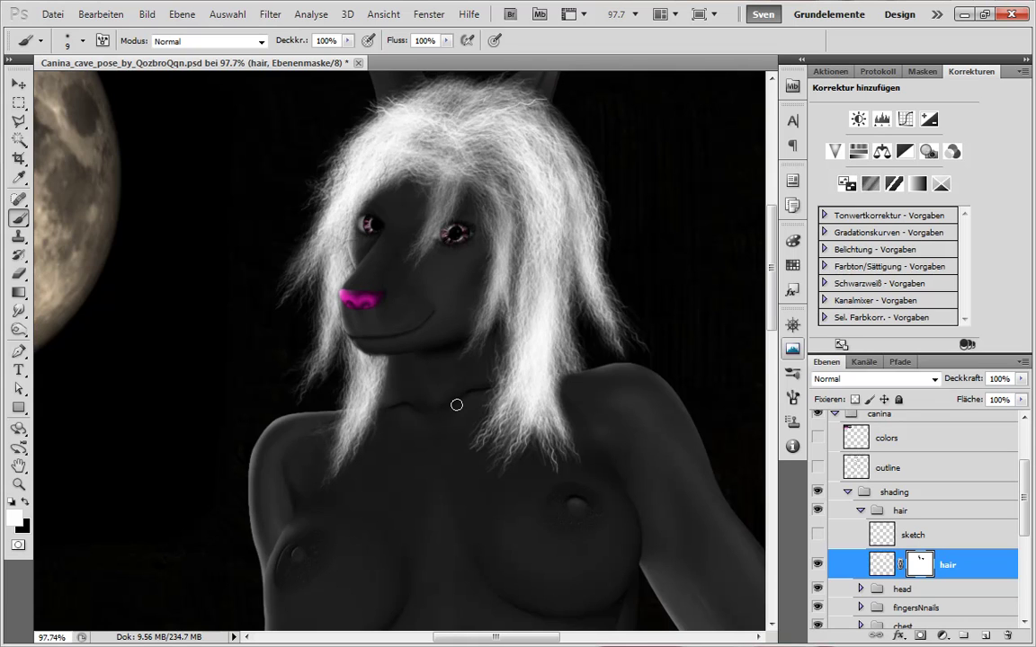
left_click_drag(504, 453, 439, 240)
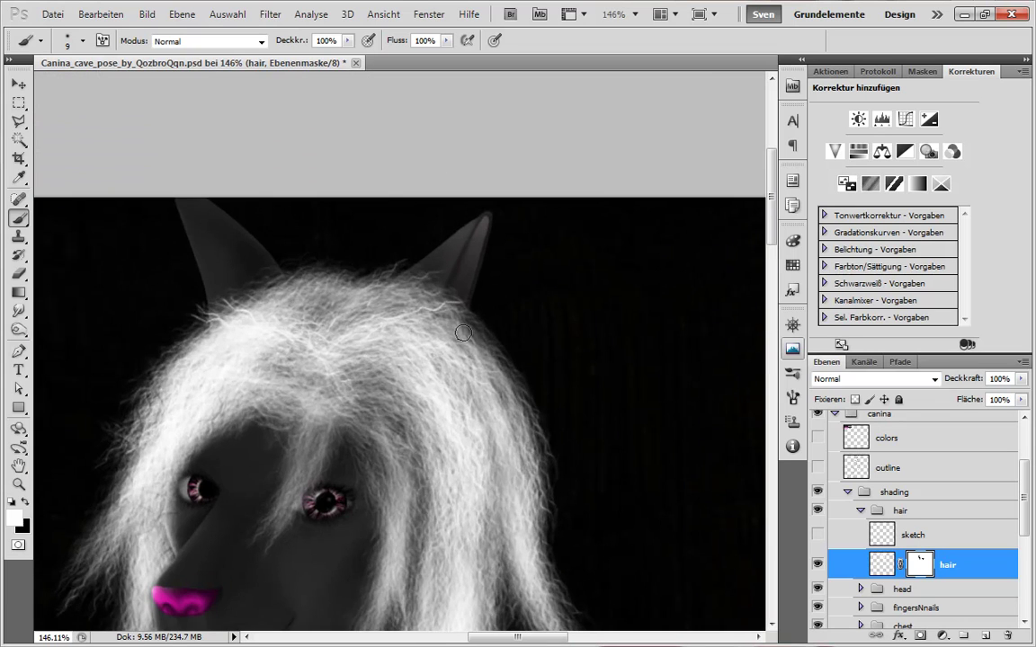
- Select the hair-textured brush at 90 px and paint a white forelock from the forehead down between the eyes on the hair layer
right_click(274, 482)
double_click(327, 554)
key("x")
key("bracketleft")
key("bracketleft")
key("bracketleft")
key("bracketleft")
key("bracketleft")
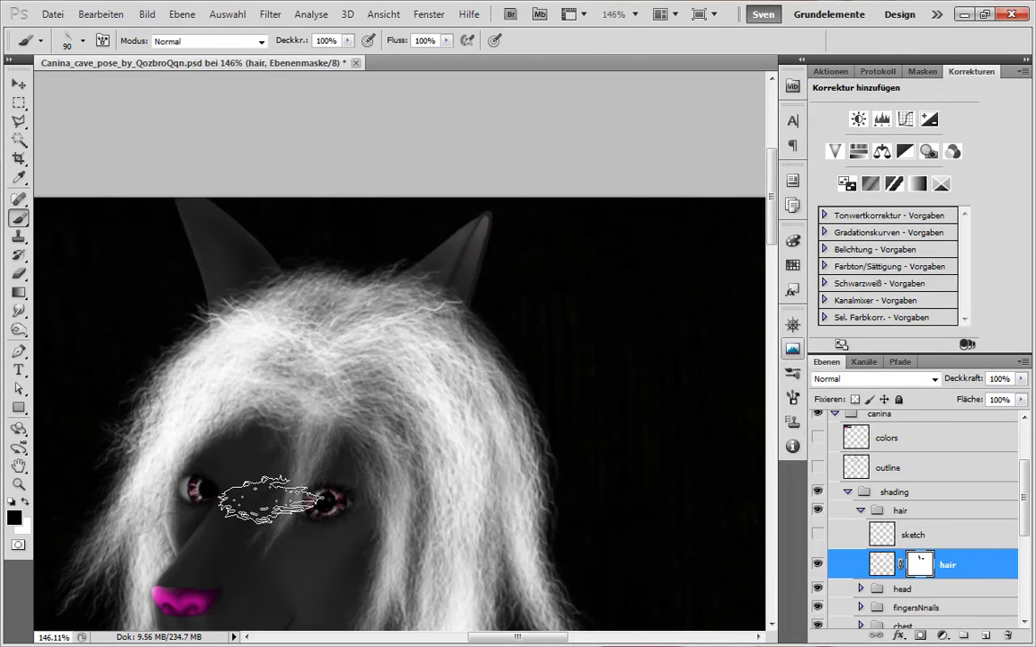
key("x")
key("ctrl+2")
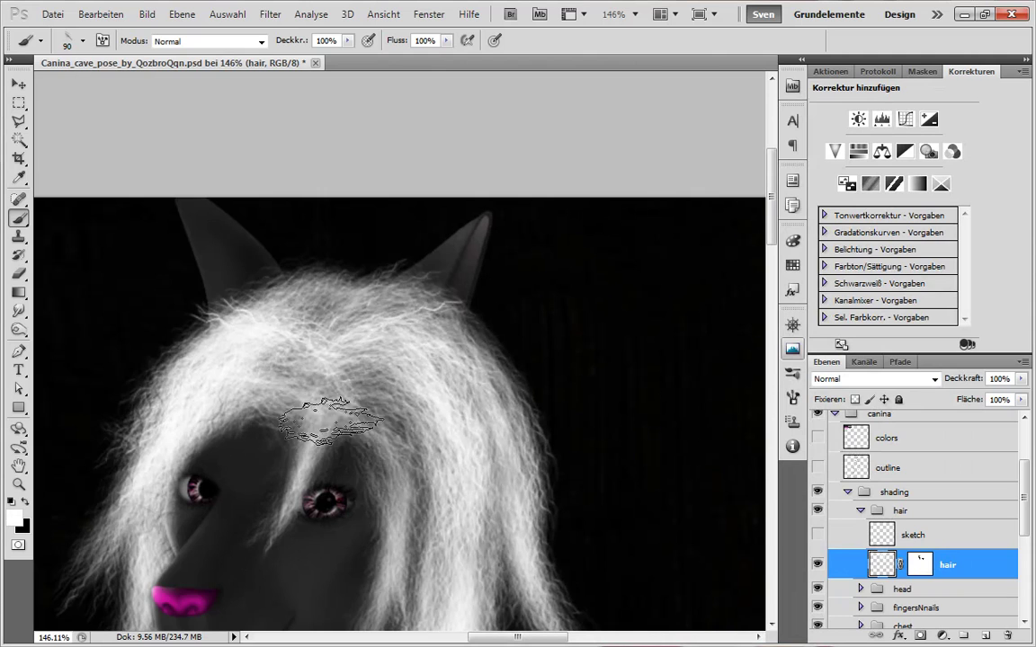
left_click_drag(306, 391, 308, 481)
left_click_drag(321, 434, 304, 493)
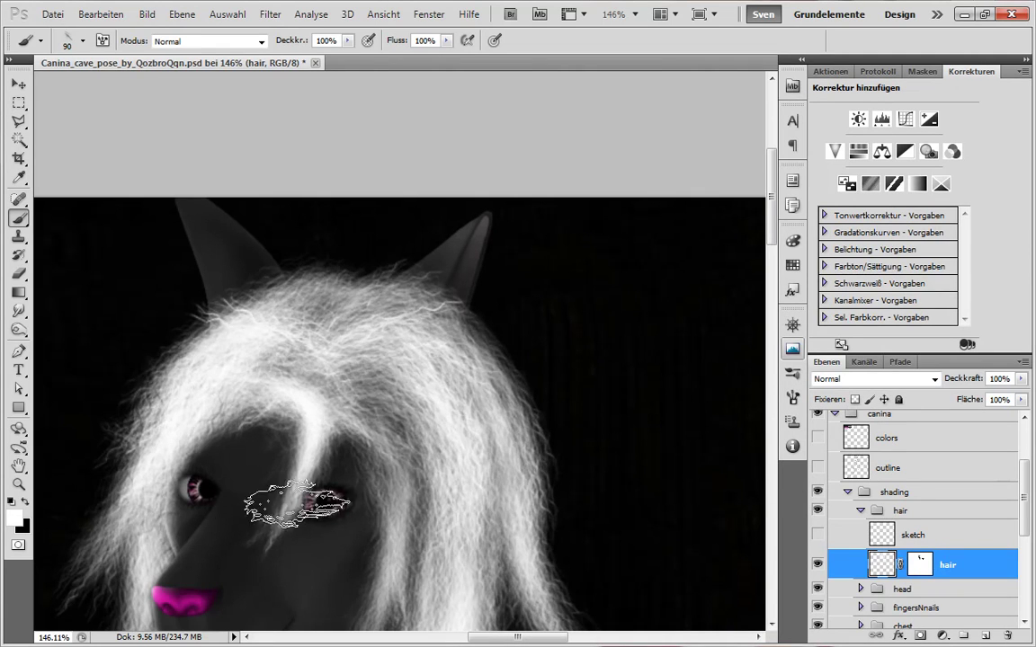
- Trim the forelock's tip with black on the hair layer mask and brighten the crown with white on the hair layer
key("ctrl+backslash")
key("x")
left_click_drag(259, 569, 253, 550)
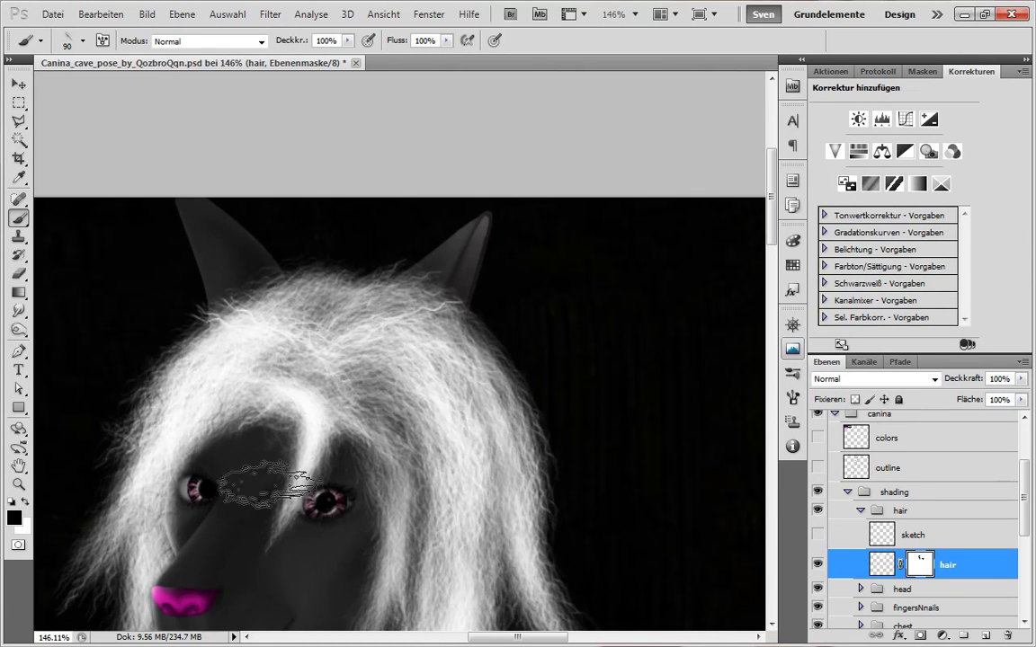
key("ctrl+2")
key("x")
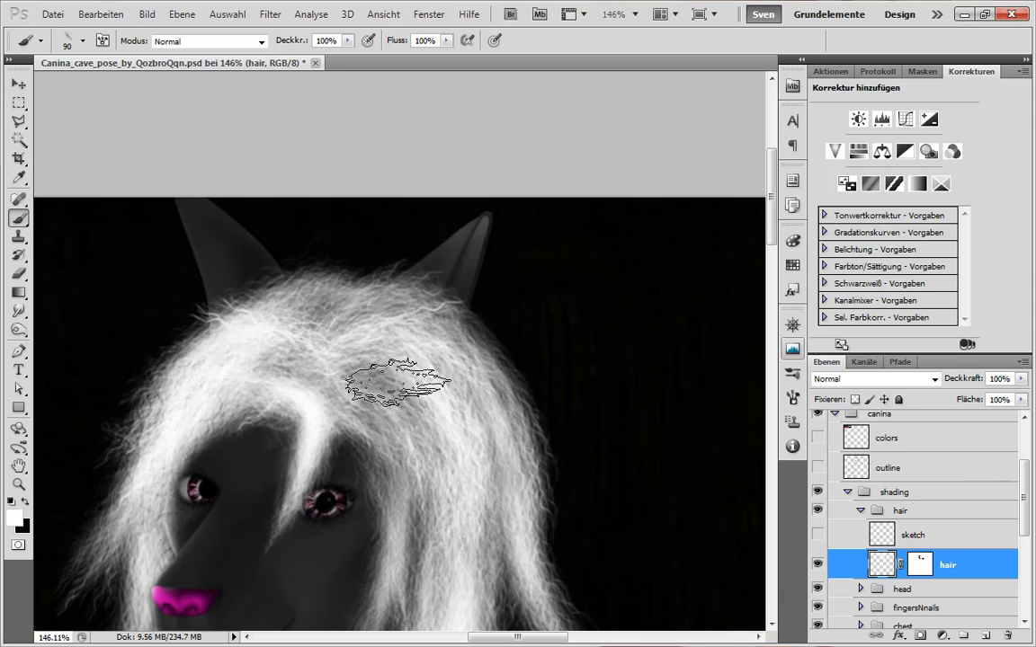
- Try a dark parting at the crown with the 90 px brush in black and step back in the history
key("x")
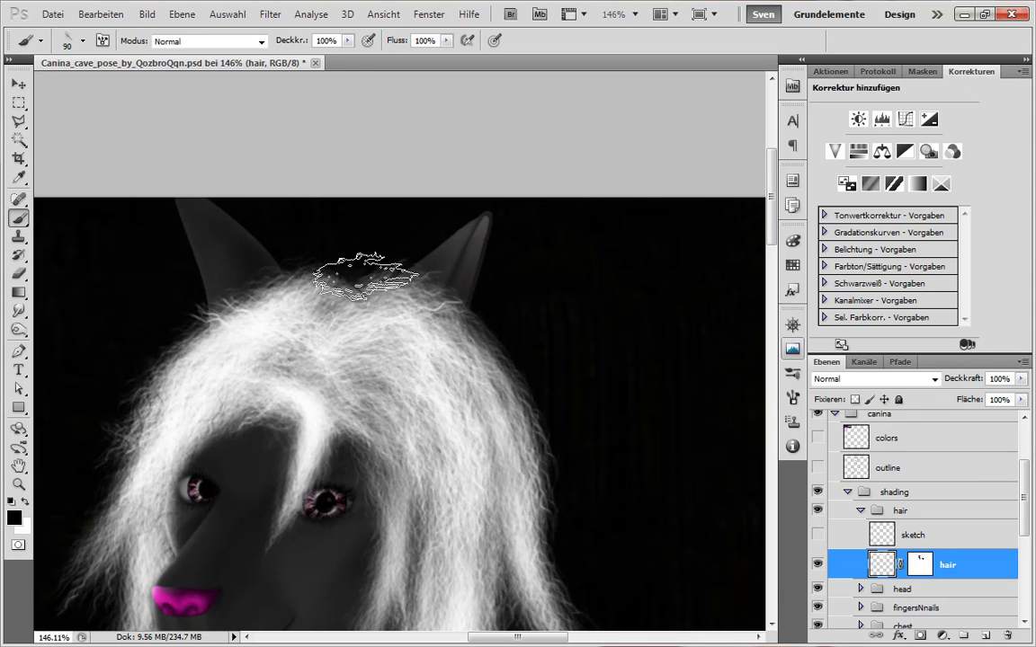
left_click_drag(365, 277, 399, 286)
key("x")
left_click(877, 72)
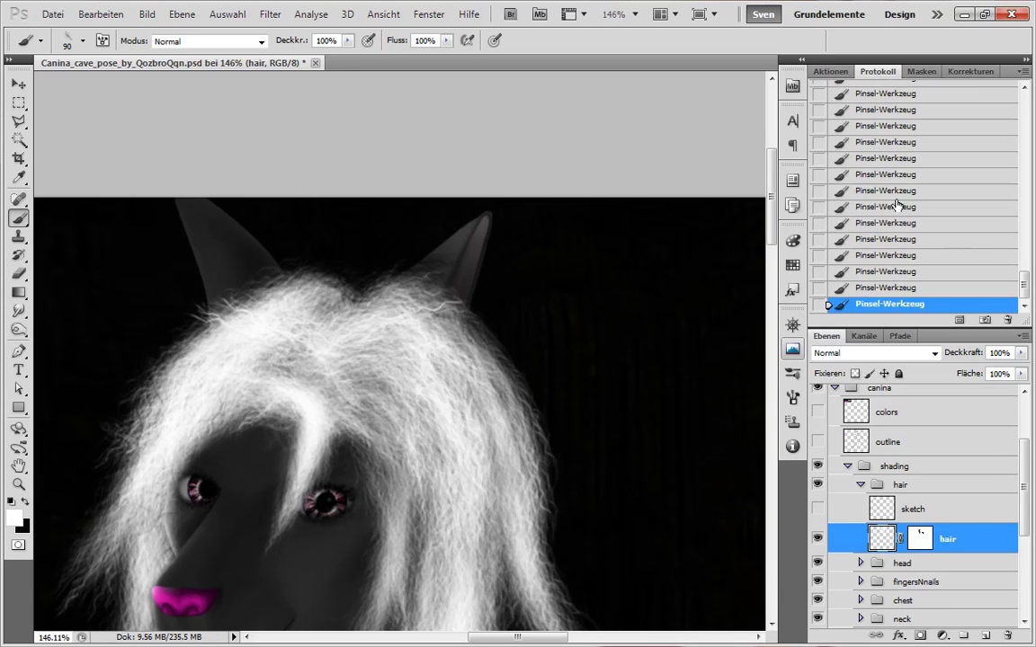
left_click_drag(897, 205, 854, 126)
scroll(569, 407, "down", 3)
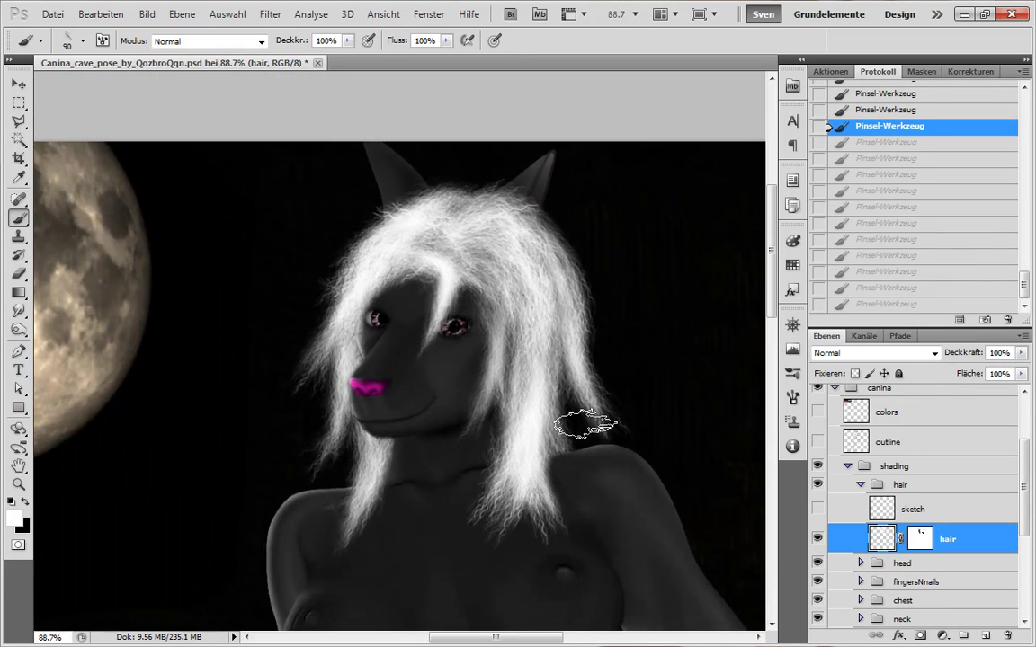
key("ctrl+z")
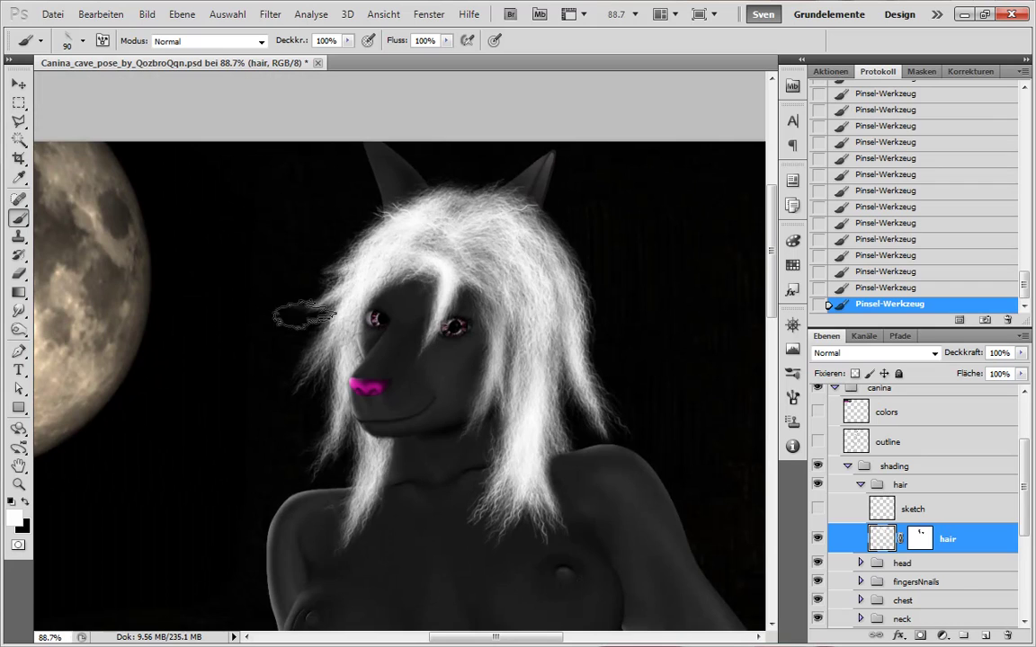
- Add white strands flicking outward on the moon-facing side of the hair, refining them in black on the layer mask
left_click(919, 538)
key("x")
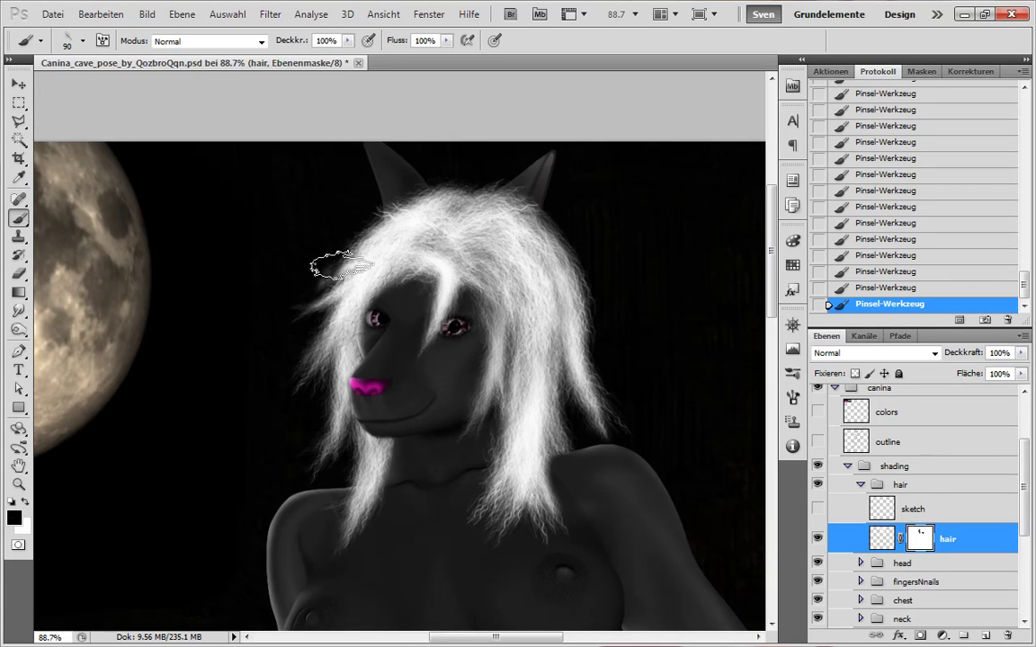
left_click(881, 537)
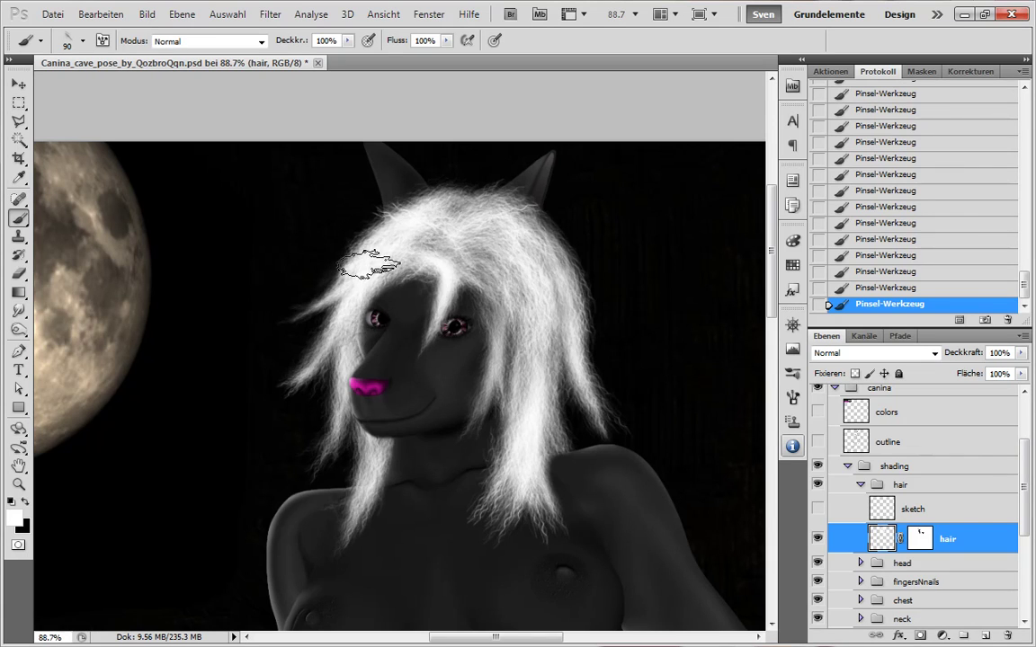
- Thin the outward strands on the moon-facing side with the eraser set to the 90 px hair-textured tip
key("e")
right_click(277, 374)
double_click(321, 558)
mouse_move(271, 379)
left_mouse_down()
mouse_move(293, 371)
mouse_move(313, 302)
left_mouse_up()
left_click_drag(293, 371, 311, 358)
left_click_drag(297, 466, 309, 453)
key("bracketleft")
key("bracketleft")
key("bracketleft")
key("bracketleft")
key("bracketleft")
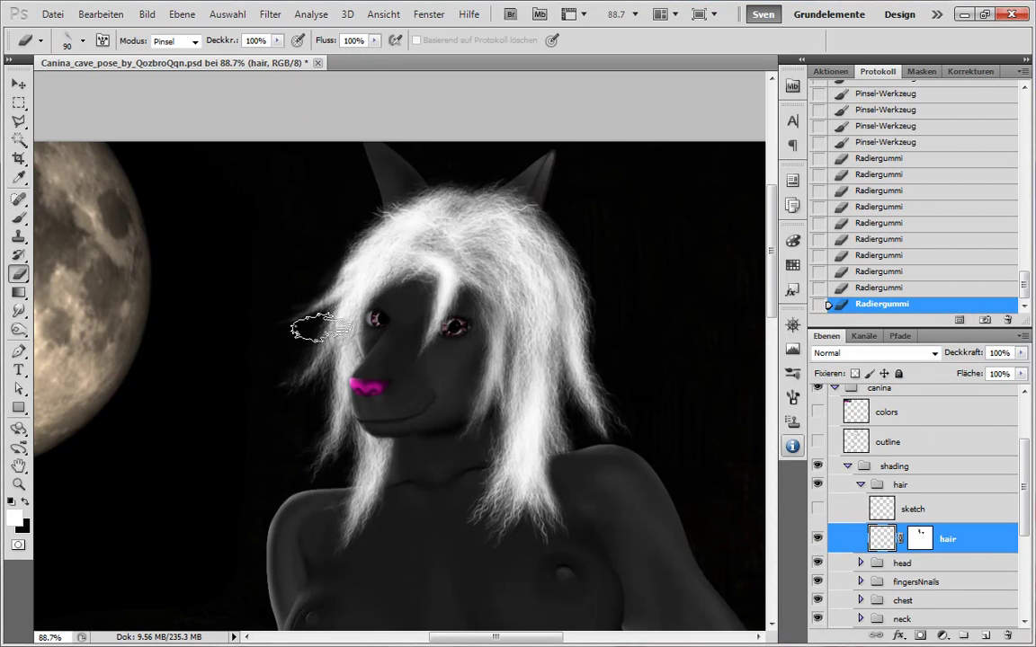
mouse_move(320, 328)
left_mouse_down()
mouse_move(337, 286)
mouse_move(315, 315)
left_mouse_up()
- Repaint pointed white strands down the moon-facing side of the hair with the 90 px brush
key("b")
left_click_drag(342, 328, 317, 361)
left_click_drag(349, 338, 341, 411)
left_click_drag(350, 409, 340, 442)
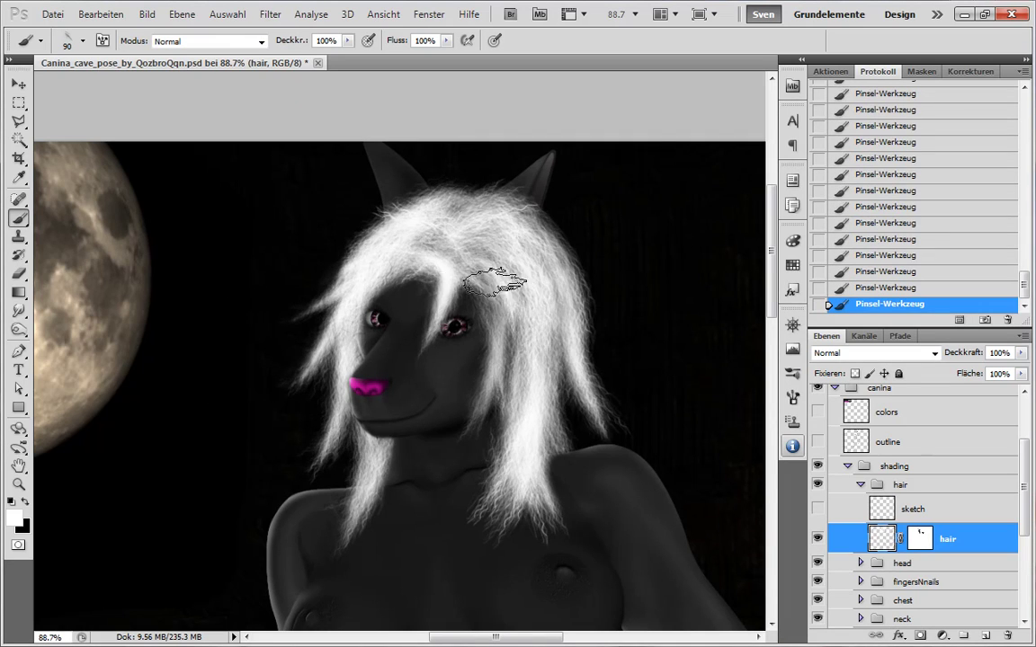
- Paint denser white strands along the staff side of the face with the 90 px brush and check the whole figure
left_click_drag(494, 282, 481, 331)
left_click_drag(462, 261, 488, 422)
left_click_drag(507, 263, 511, 398)
scroll(506, 370, "down", 5)
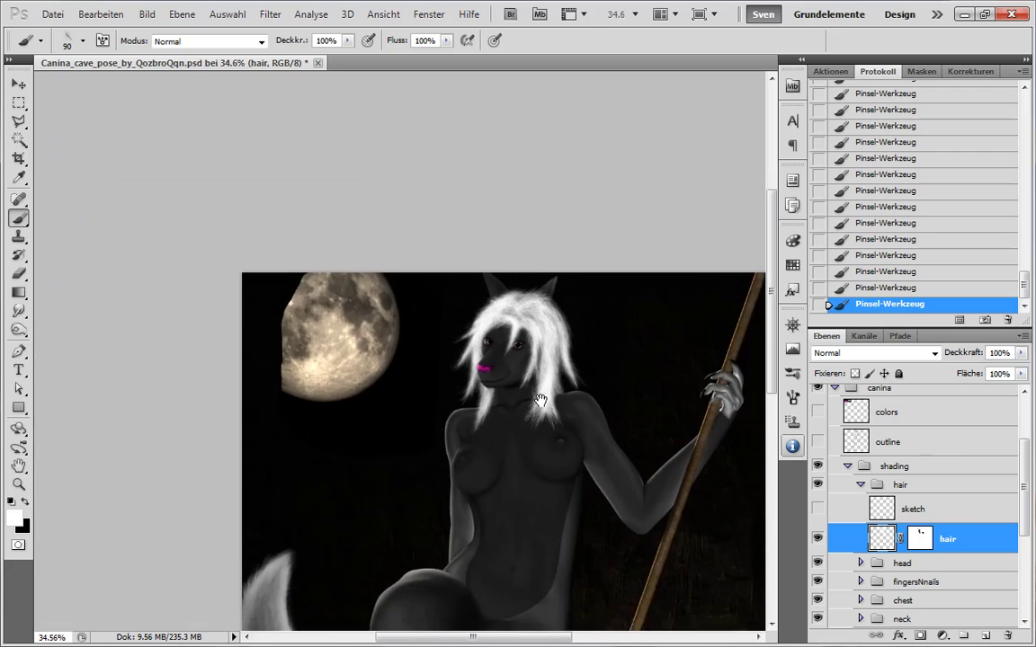
scroll(540, 400, "up", 5)
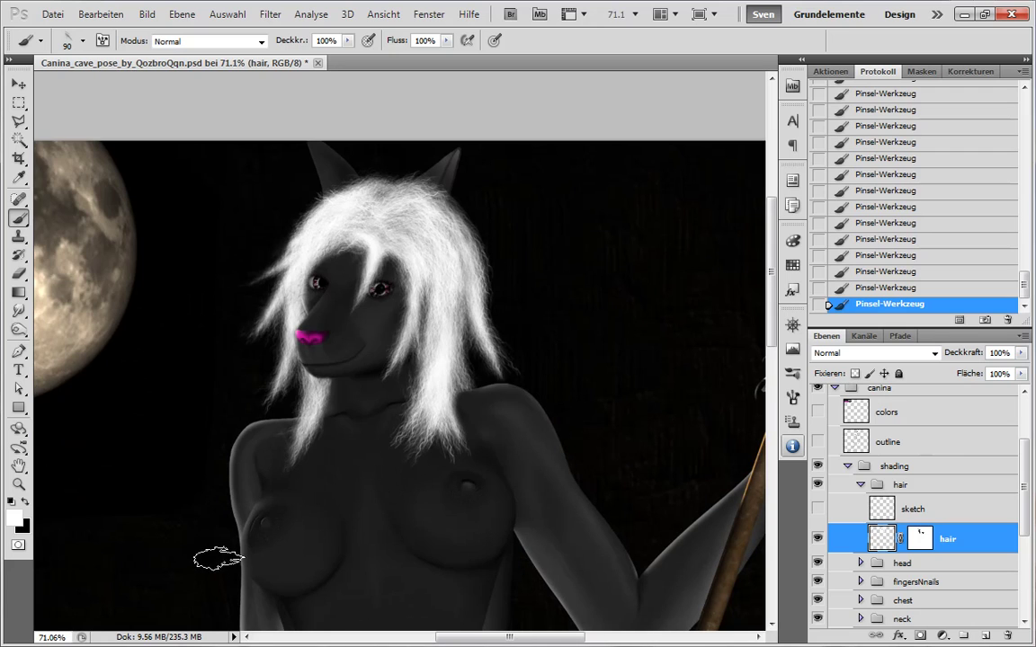
- Try masking the hair off the base of the staff-side ear with a 10 px round black brush on the hair mask
scroll(447, 195, "up", 5)
left_click(920, 538)
right_click(478, 293)
key("bracketleft")
key("bracketleft")
key("bracketleft")
key("bracketleft")
key("bracketleft")
key("bracketleft")
key("bracketleft")
key("bracketleft")
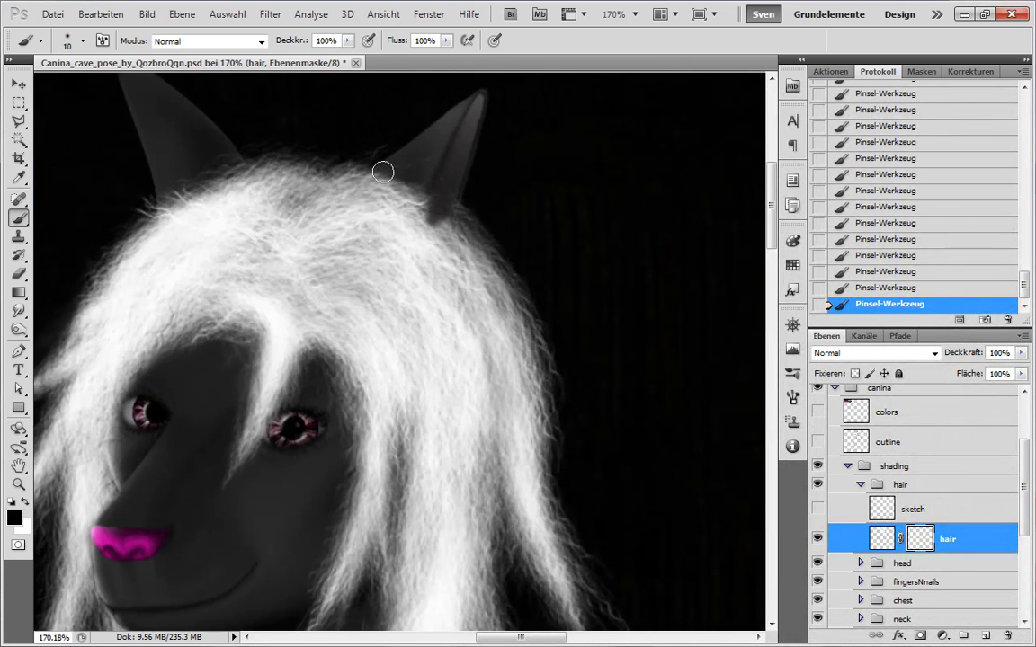
- Step back in the history to undo the masking around the staff-side ear
left_click(920, 538, "shift")
left_click(892, 223)
left_click(902, 173)
scroll(903, 166, "up", 5)
left_click(907, 265)
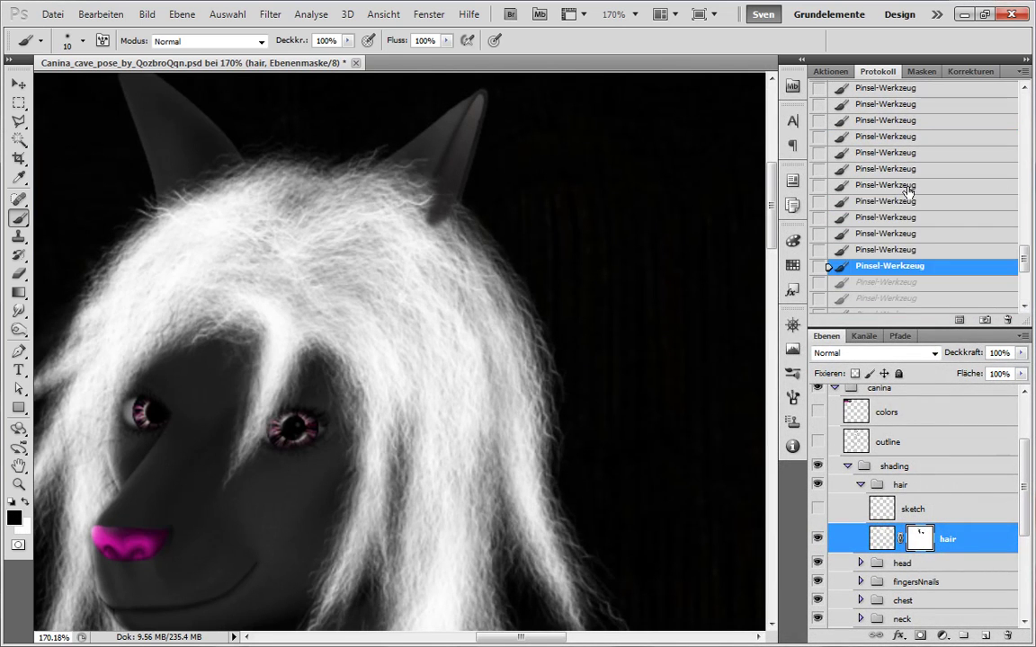
left_click(907, 186)
left_click(905, 200)
left_click_drag(902, 178, 894, 167)
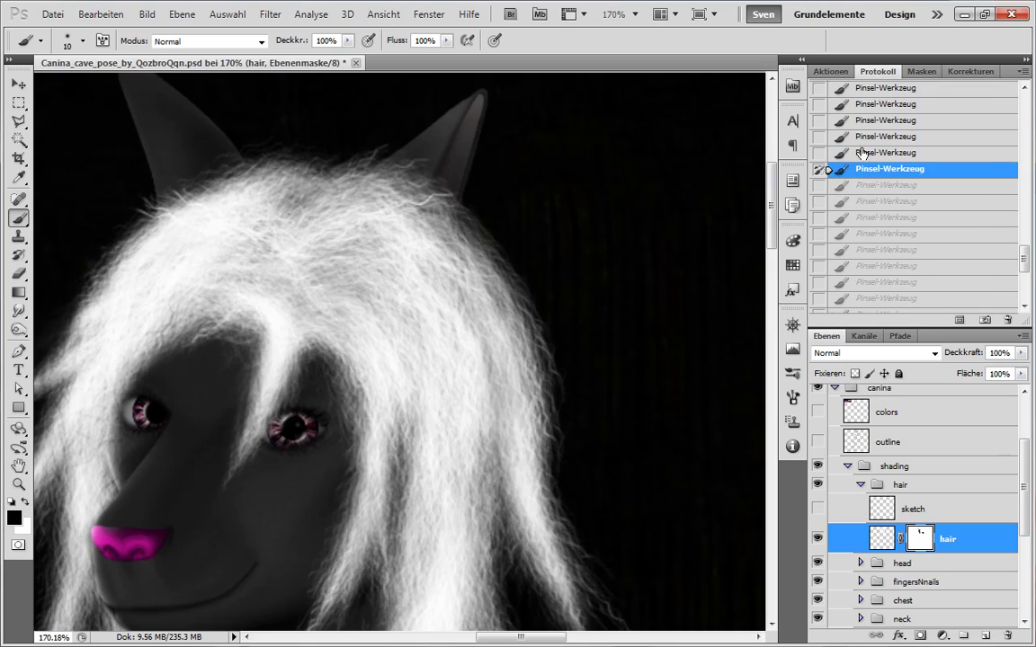
- Mask the hair off the base of the staff-side ear and soften the crown outline with the 100 px hair-textured brush in black
right_click(488, 174)
double_click(902, 565)
key("bracketleft")
key("bracketleft")
key("bracketleft")
left_click_drag(324, 146, 429, 179)
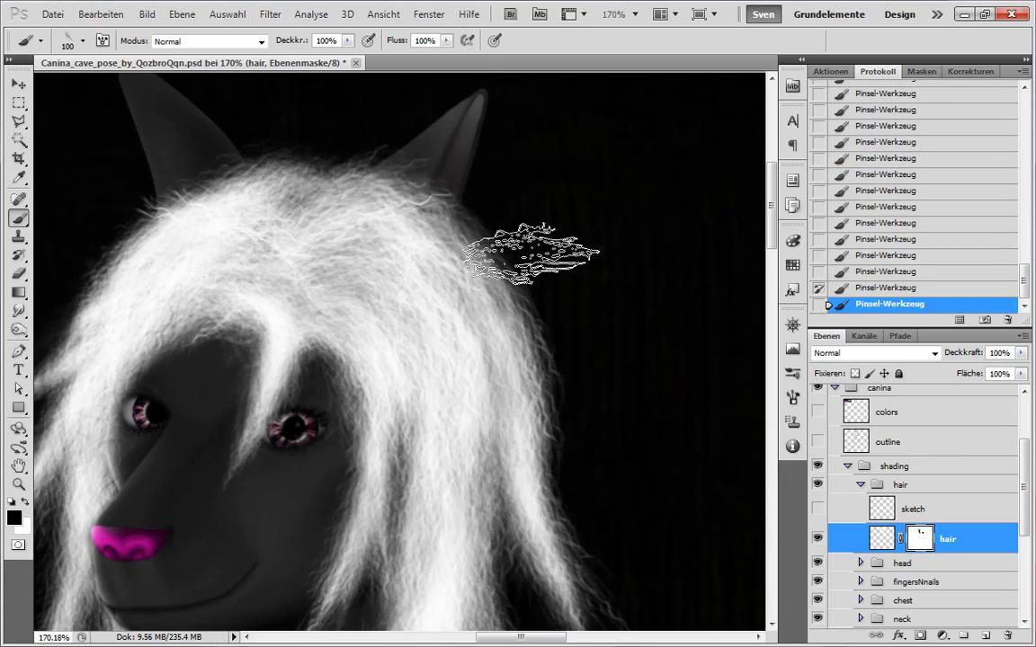
left_click_drag(277, 134, 531, 226)
- Try reworking the parting at the crown on the hair layer with 80 px and 50 px brushes and step back in the history
left_click(884, 542)
key("bracketleft")
key("bracketleft")
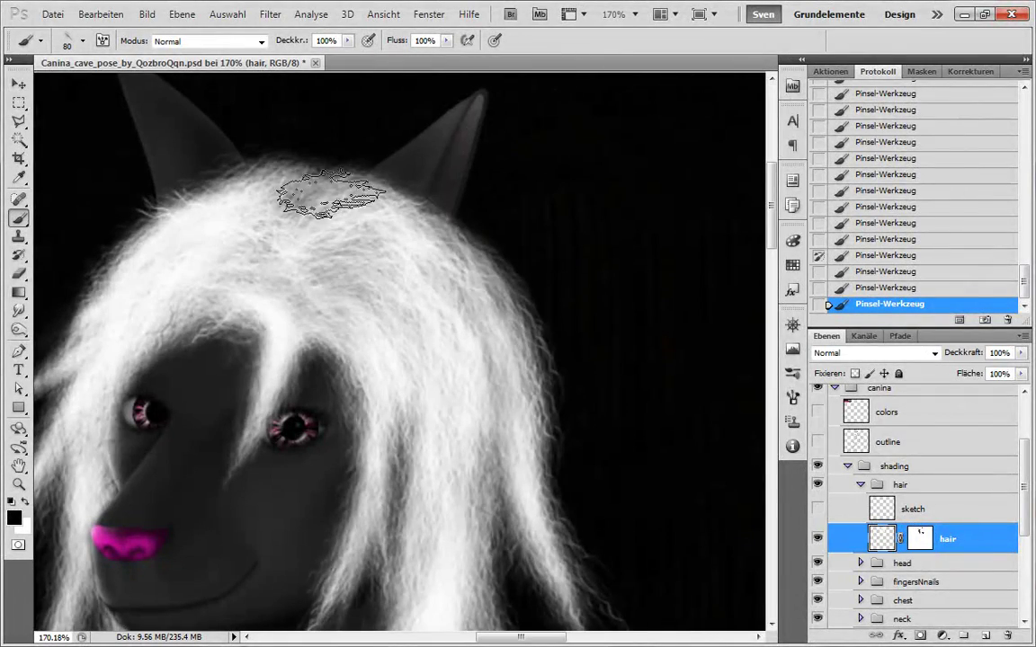
left_click_drag(330, 195, 333, 243)
left_click_drag(314, 270, 331, 307)
key("bracketleft")
key("bracketleft")
key("bracketleft")
mouse_move(342, 183)
left_mouse_down()
mouse_move(369, 162)
mouse_move(322, 183)
left_mouse_up()
left_click(893, 82)
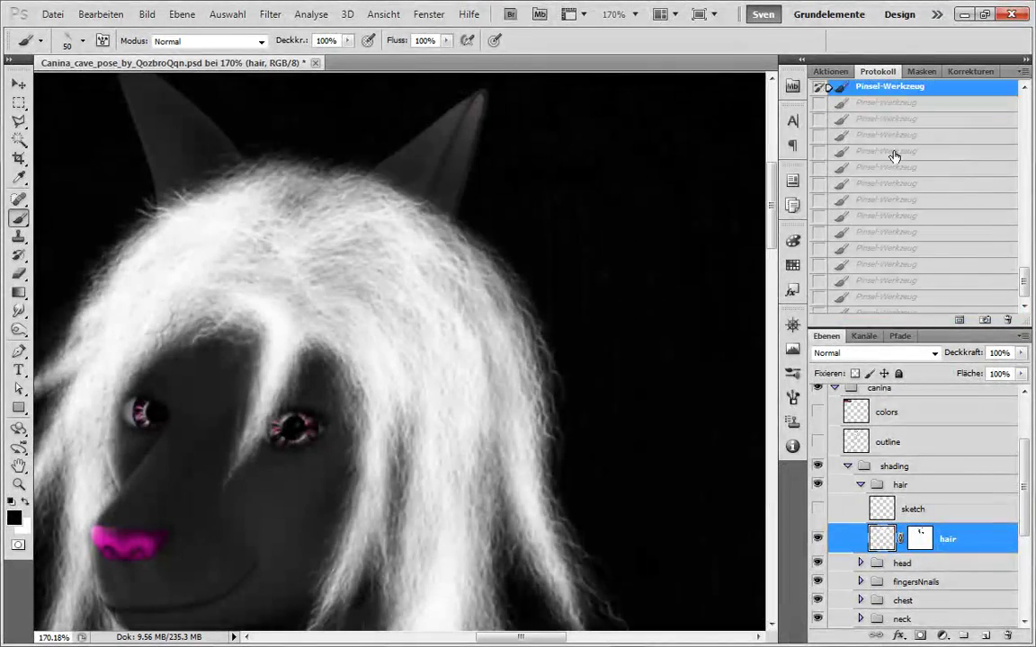
left_click(894, 153)
left_click(902, 121)
left_click(903, 136)
- Paint white hair along the crown outline between the two ears with the 50 px hair-textured brush
key("x")
left_click_drag(371, 152, 341, 178)
mouse_move(356, 167)
left_mouse_down()
mouse_move(324, 196)
mouse_move(317, 170)
left_mouse_up()
mouse_move(310, 169)
left_mouse_down()
mouse_move(263, 164)
mouse_move(209, 185)
left_mouse_up()
left_click_drag(261, 171, 200, 193)
- Restore the hair edge behind the staff-side ear with white on the layer mask and touch up the crown on the hair layer
key("ctrl+backslash")
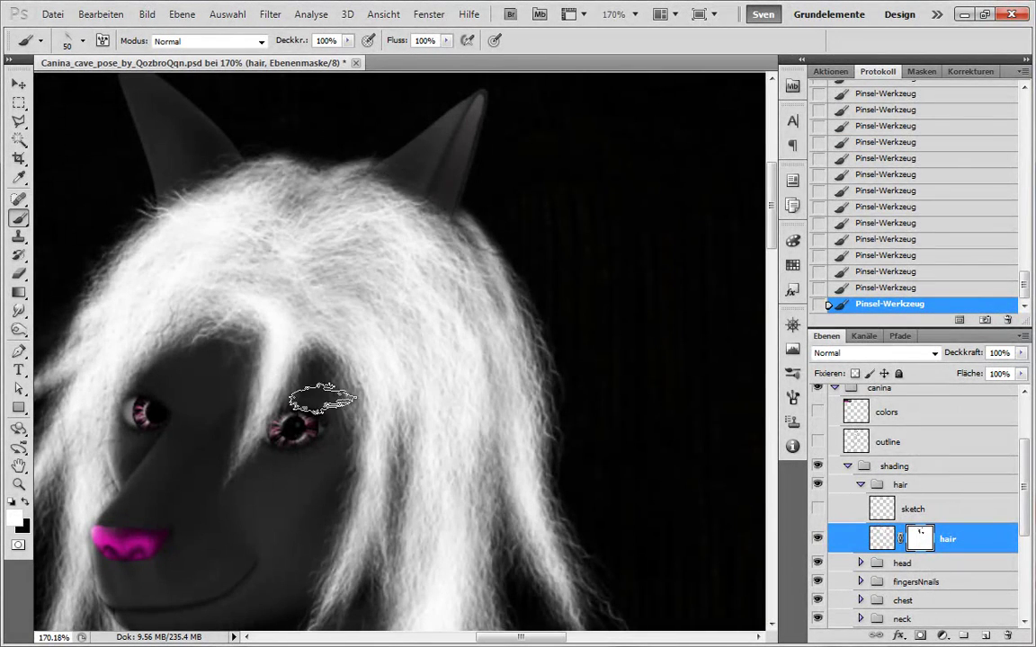
left_click_drag(477, 216, 501, 261)
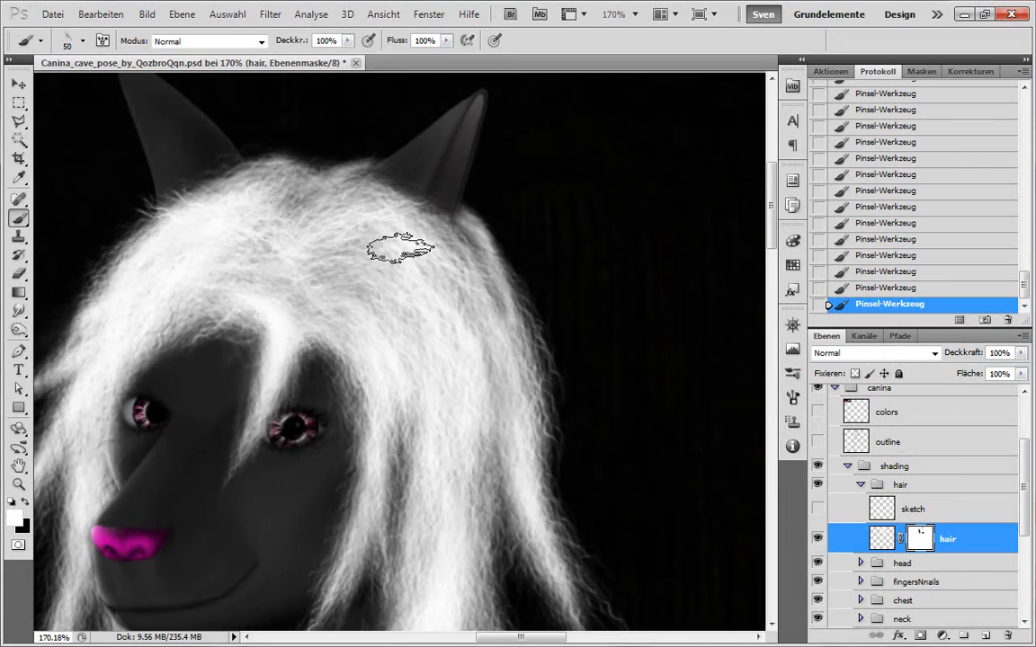
left_click(869, 539)
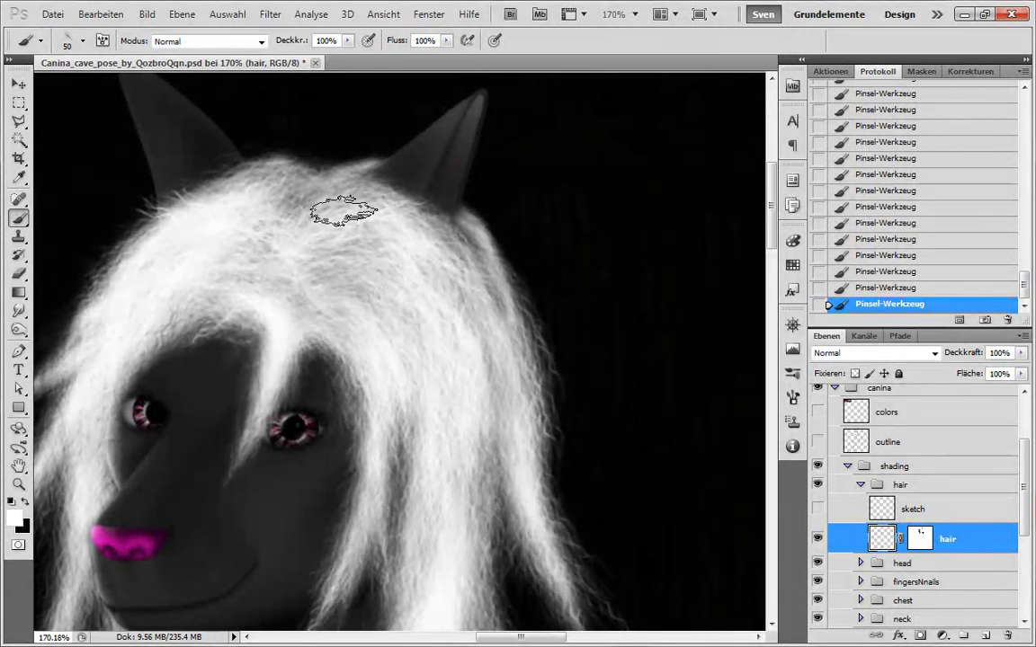
- Mask the hair off the base of the moon-side ear with the 50 px brush in black and save the document
key("ctrl+backslash")
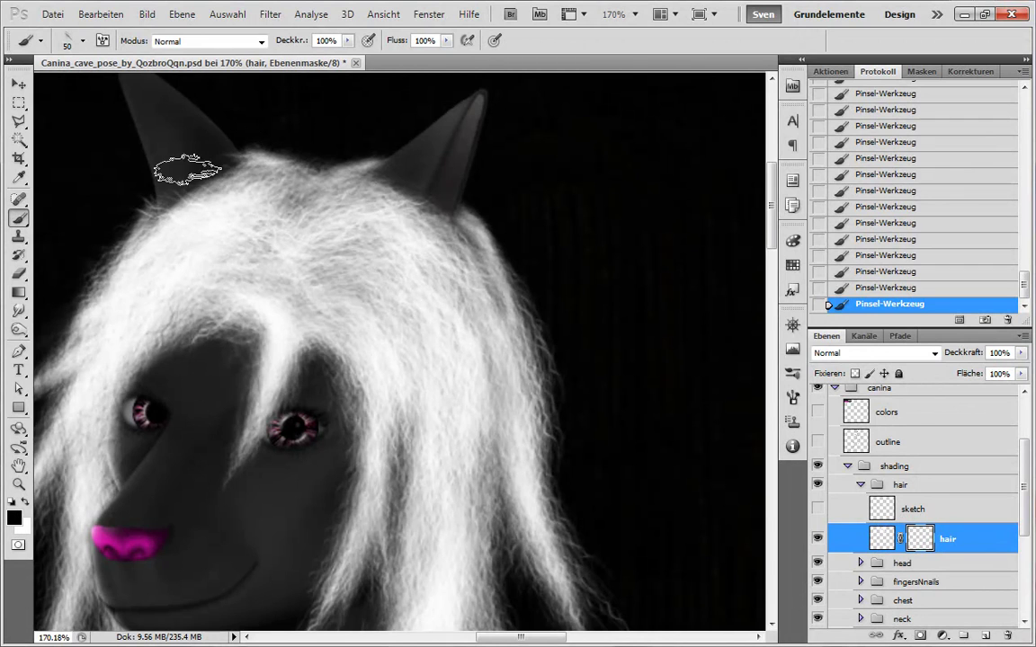
key("x")
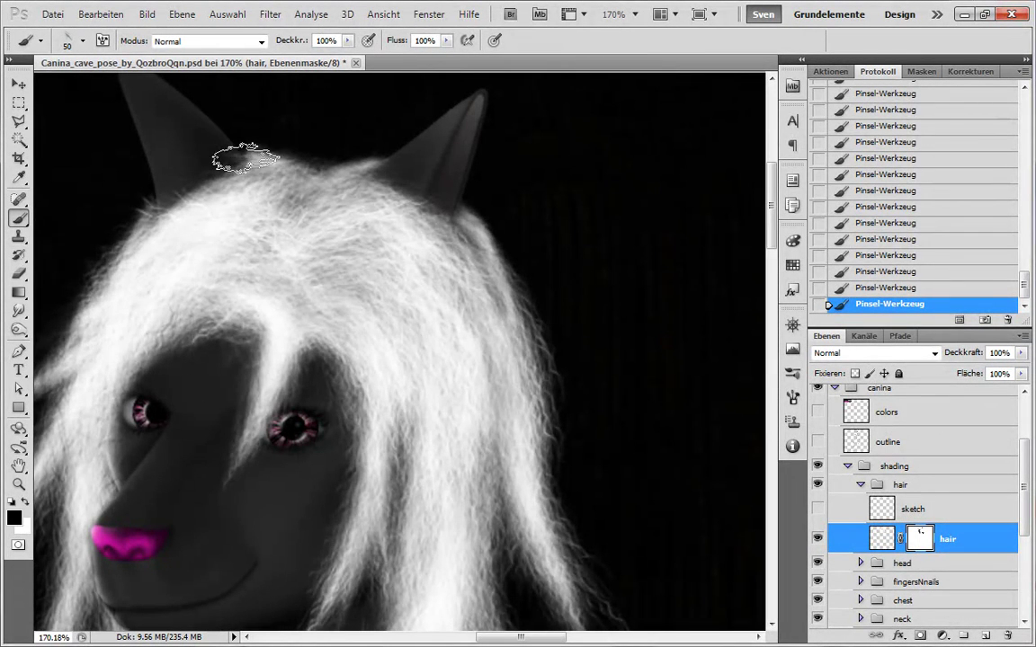
key("x")
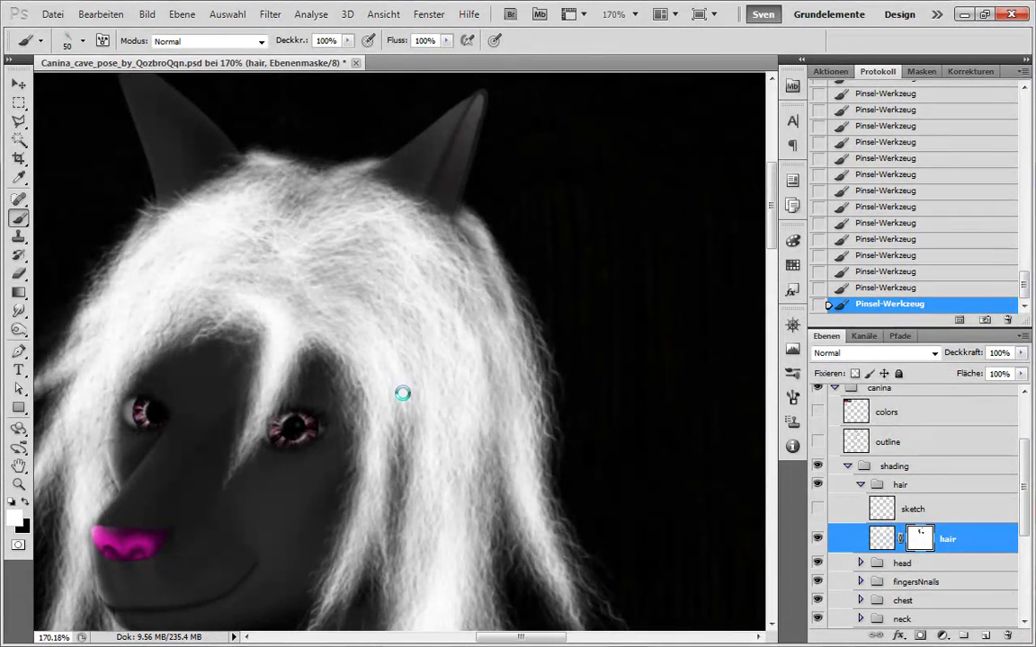
key("ctrl+s")
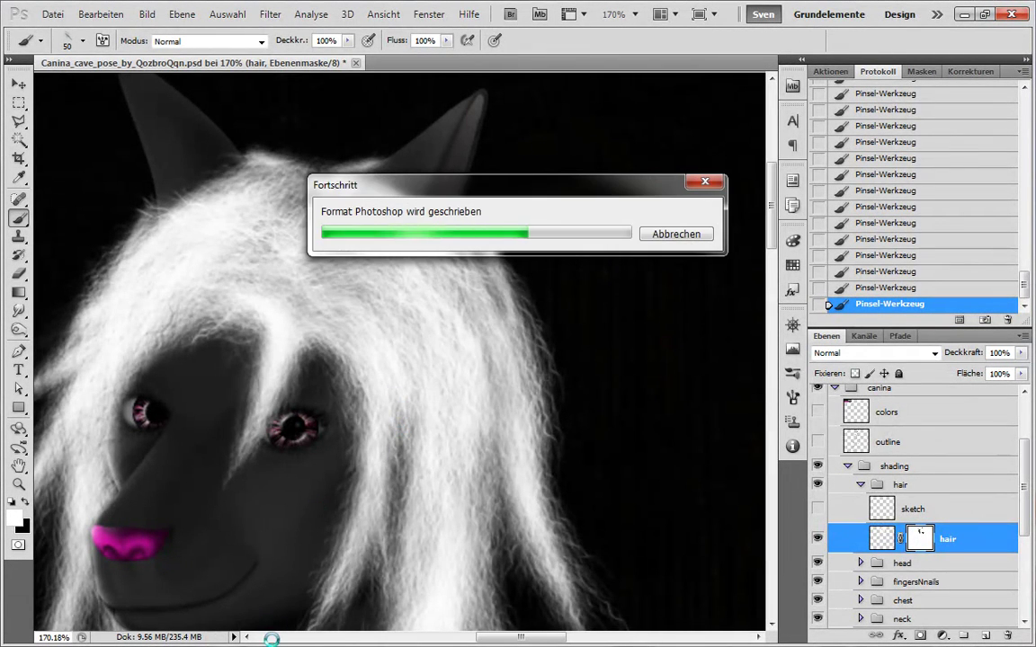
- Delete the sketch layer and add a Hue/Saturation adjustment clipped to the hair layer, with Lightness -100 and a black mask
left_click(944, 513)
key("Delete")
left_click(942, 635)
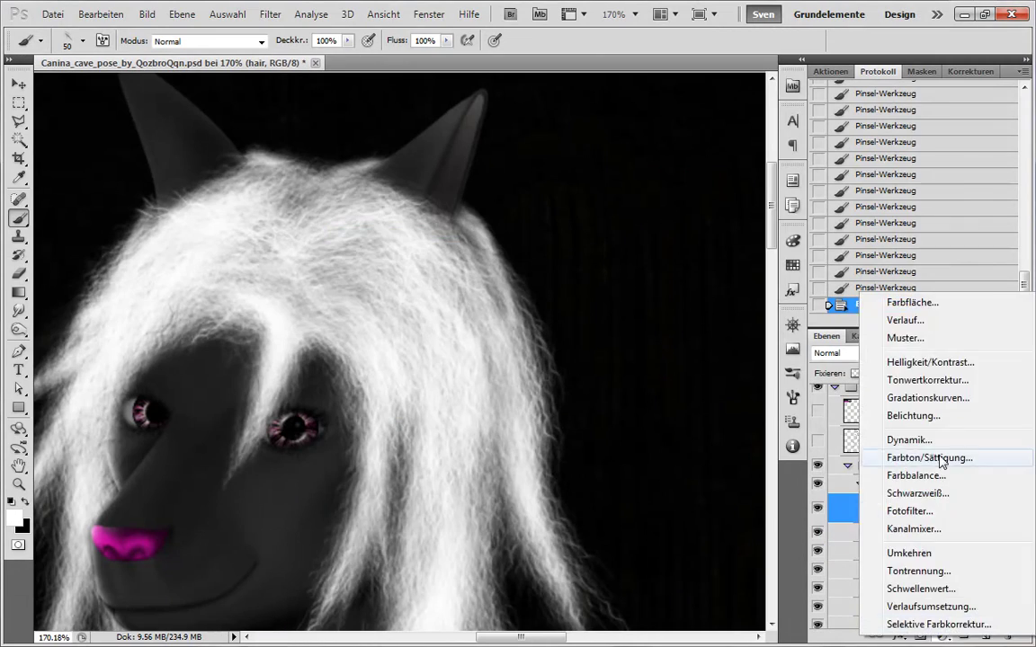
left_click(989, 458)
left_click(931, 550, "alt")
key("ctrl+i")
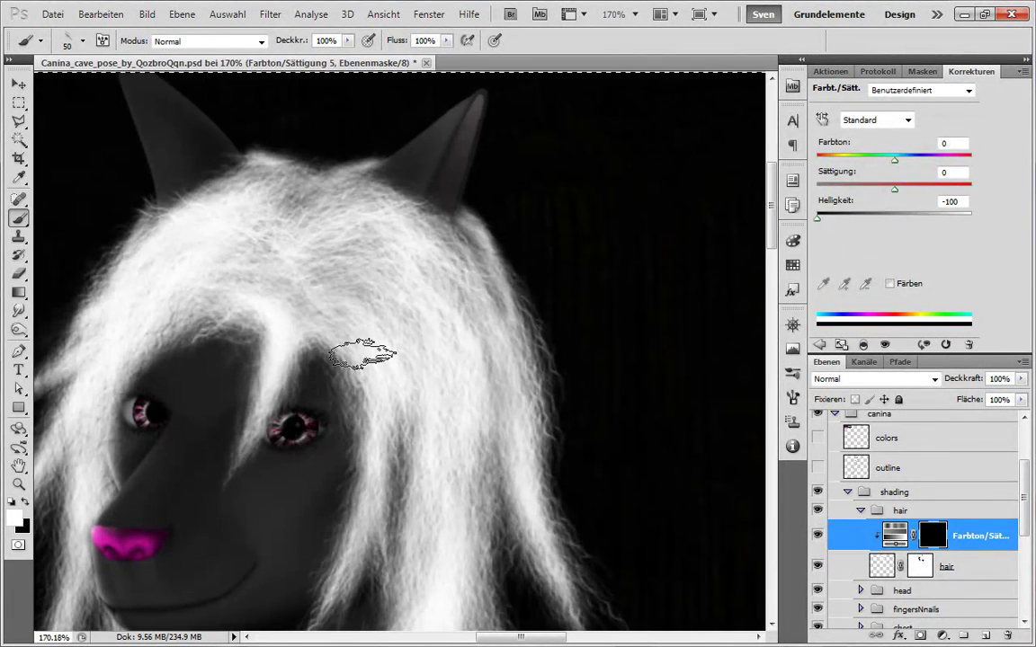
key("ctrl+d")
- Darken the crown and staff-side hair lengths in white on the Hue/Saturation adjustment's mask with the hair-textured brush at 150 px
key("bracketright")
key("bracketright")
key("bracketright")
key("bracketright")
key("bracketright")
key("bracketright")
key("bracketright")
left_click_drag(332, 376, 429, 323)
left_click_drag(543, 378, 512, 621)
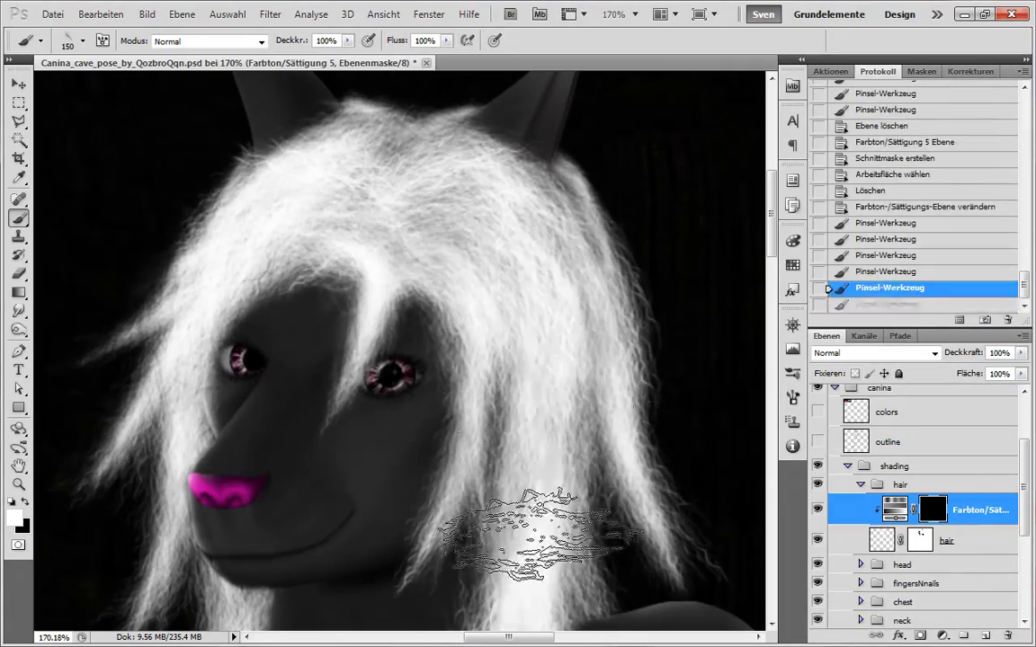
mouse_move(566, 495)
left_mouse_down()
mouse_move(540, 432)
mouse_move(512, 288)
left_mouse_up()
mouse_move(545, 480)
left_mouse_down()
mouse_move(481, 265)
mouse_move(498, 381)
mouse_move(474, 220)
mouse_move(417, 428)
mouse_move(490, 261)
mouse_move(396, 472)
mouse_move(508, 296)
mouse_move(515, 345)
left_mouse_up()
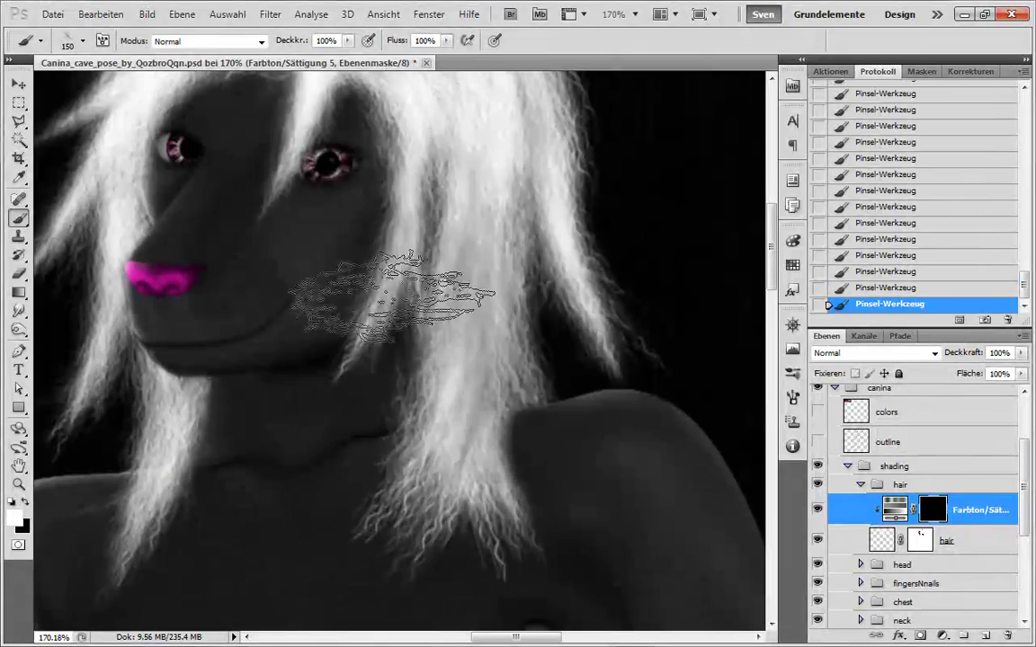
mouse_move(391, 296)
left_mouse_down()
mouse_move(444, 231)
mouse_move(428, 474)
mouse_move(435, 365)
left_mouse_up()
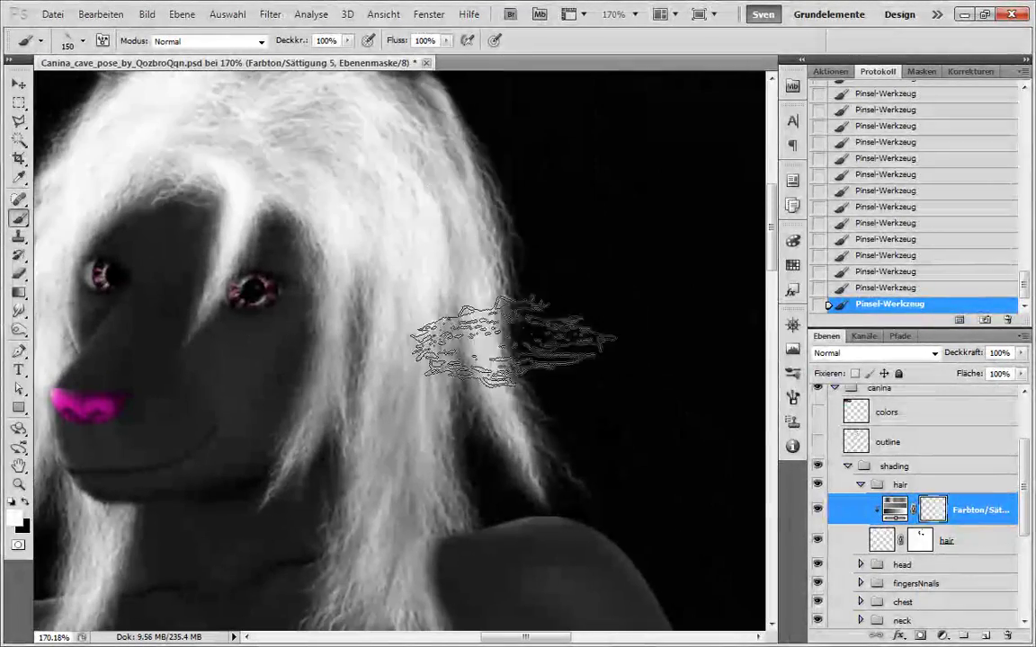
key("ctrl+i")
mouse_move(327, 141)
left_mouse_down()
mouse_move(409, 252)
mouse_move(348, 272)
mouse_move(400, 251)
mouse_move(462, 331)
mouse_move(430, 214)
mouse_move(444, 250)
mouse_move(402, 246)
mouse_move(444, 259)
mouse_move(495, 185)
mouse_move(539, 231)
left_mouse_up()
- Step back through the history to undo the last few brush strokes on the hair adjustment's mask
left_click(907, 288)
left_click(904, 272)
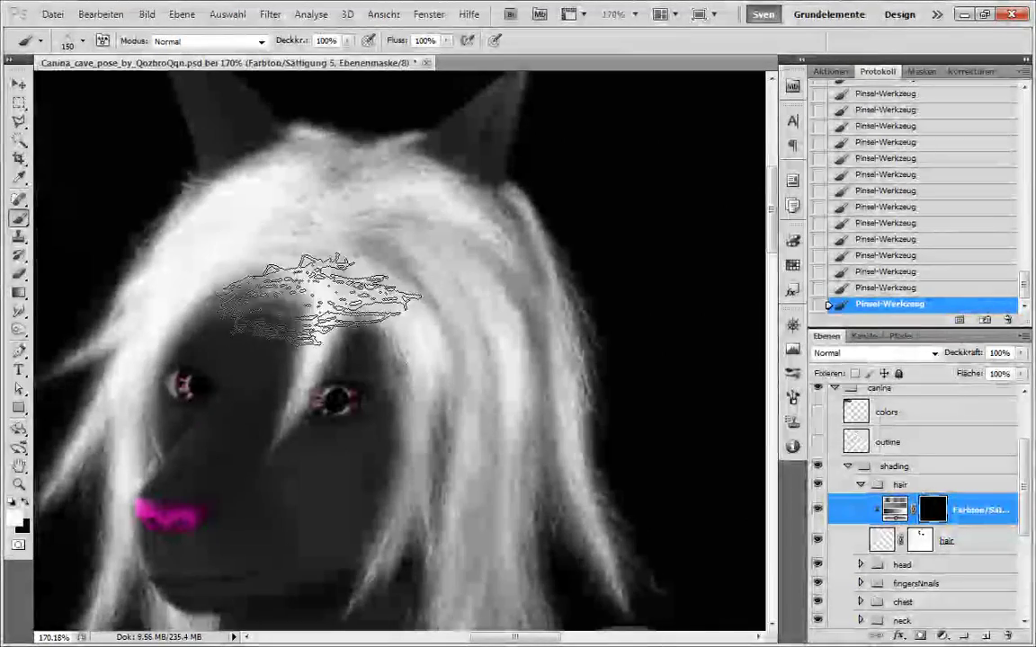
left_click(892, 271)
left_click(895, 239)
left_click(906, 225)
- Darken strands around the crown and parting on the hair adjustment's mask with the brush reduced to 100 px
key("bracketleft")
key("bracketleft")
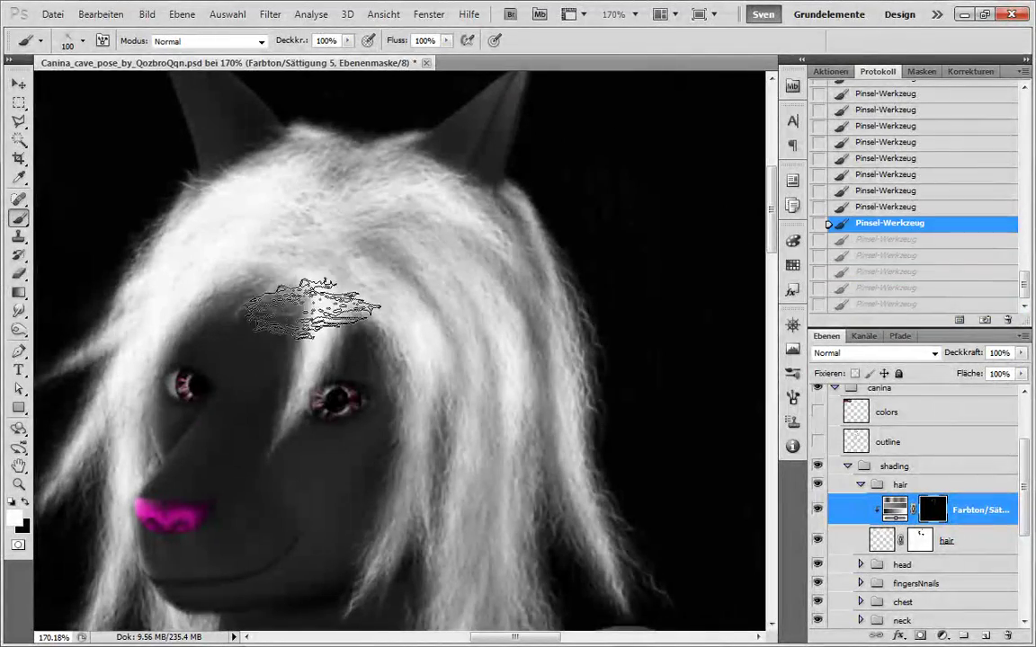
mouse_move(313, 308)
left_mouse_down()
mouse_move(266, 294)
mouse_move(272, 243)
mouse_move(412, 363)
mouse_move(358, 256)
mouse_move(347, 255)
mouse_move(343, 212)
mouse_move(387, 201)
mouse_move(385, 169)
mouse_move(323, 185)
mouse_move(450, 142)
left_mouse_up()
key("x")
key("x")
- Shade darker strands through the fringe and hair lengths on the adjustment mask with the 100 px and 80 px brush, and save the document
scroll(402, 331, "down", 5)
scroll(404, 331, "up", 2)
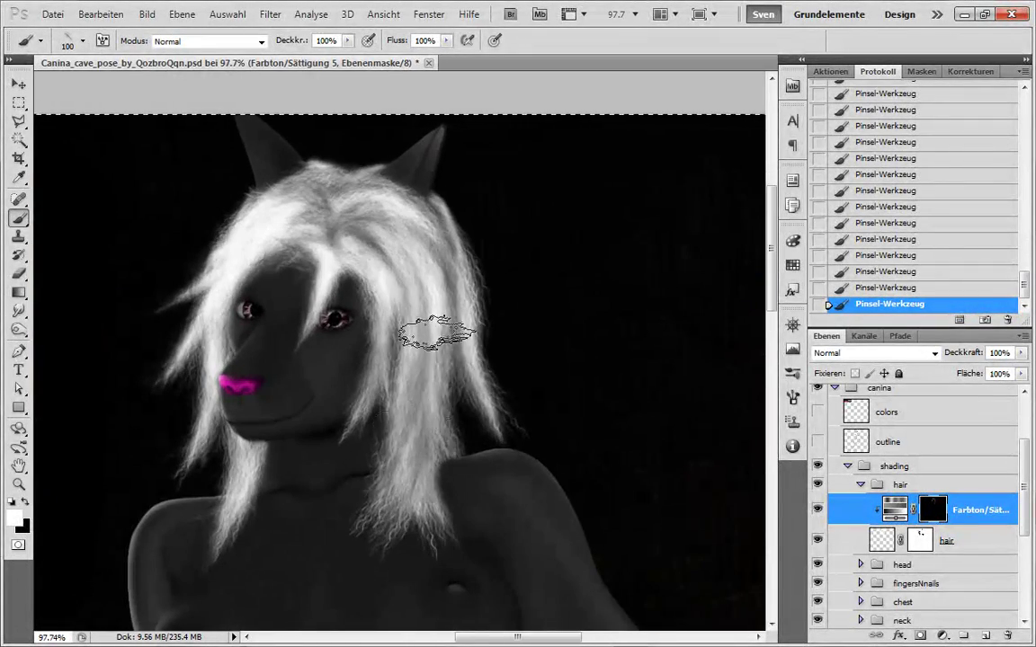
mouse_move(440, 479)
left_mouse_down()
mouse_move(415, 460)
mouse_move(363, 541)
left_mouse_up()
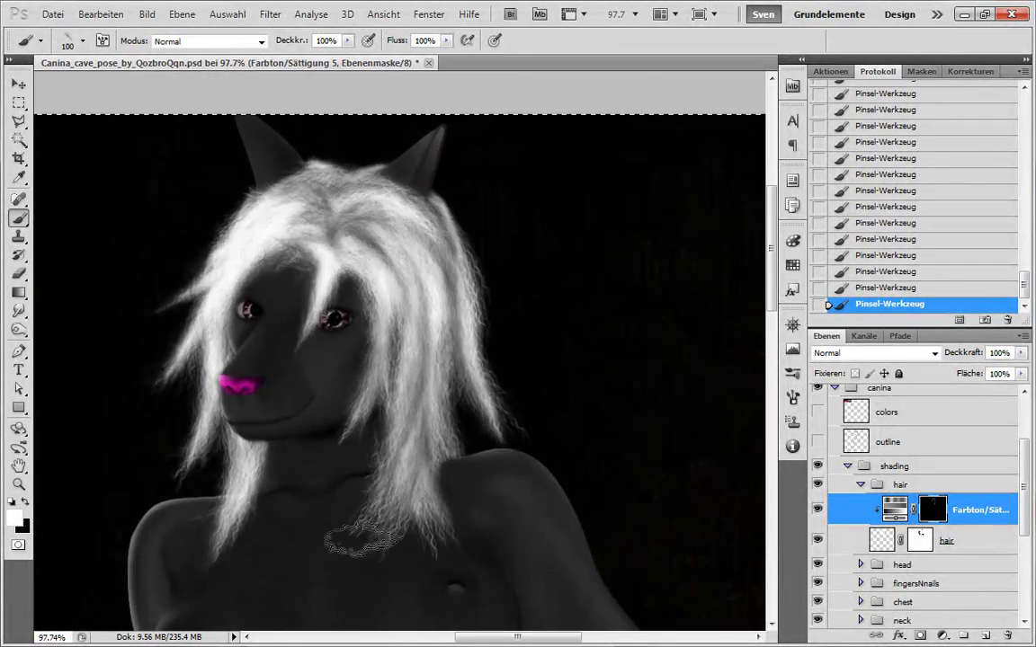
mouse_move(380, 463)
left_mouse_down()
mouse_move(384, 558)
mouse_move(414, 550)
left_mouse_up()
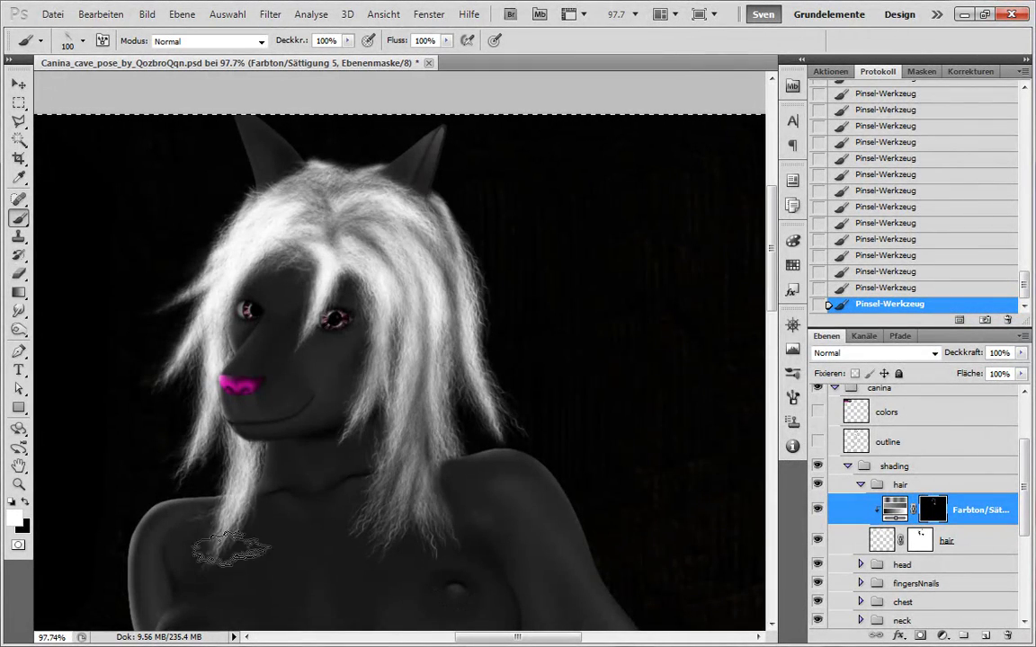
key("x")
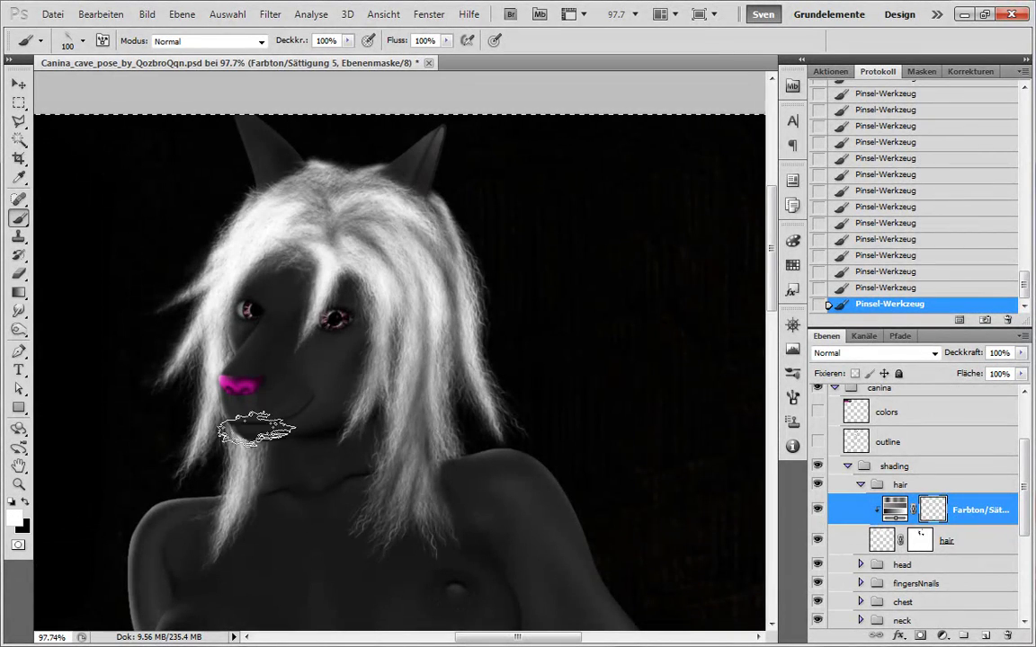
key("x")
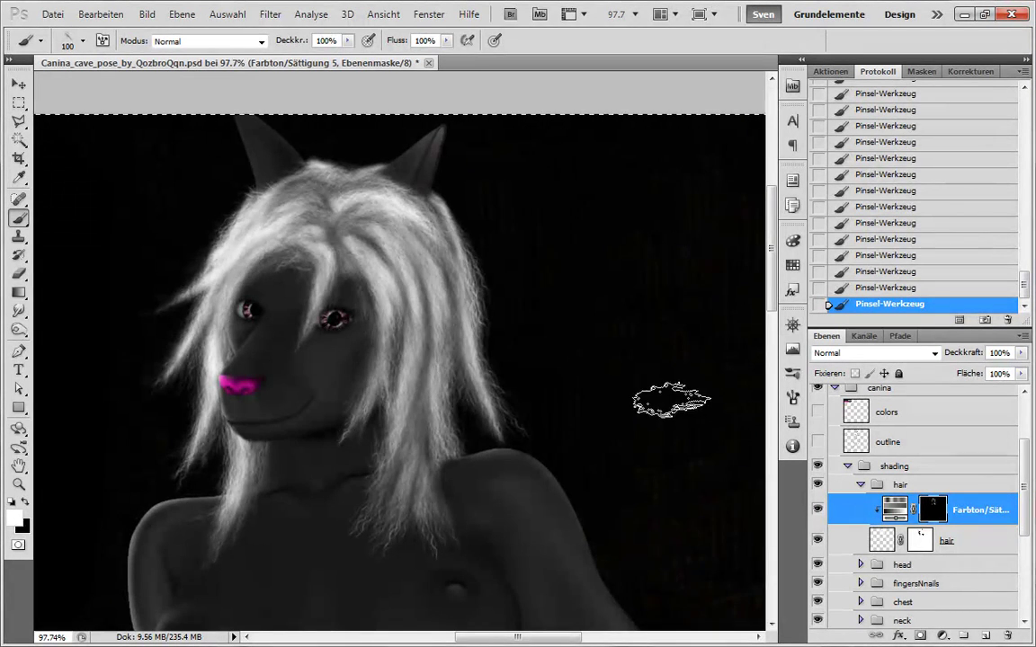
scroll(584, 520, "down", 4)
scroll(422, 261, "up", 2)
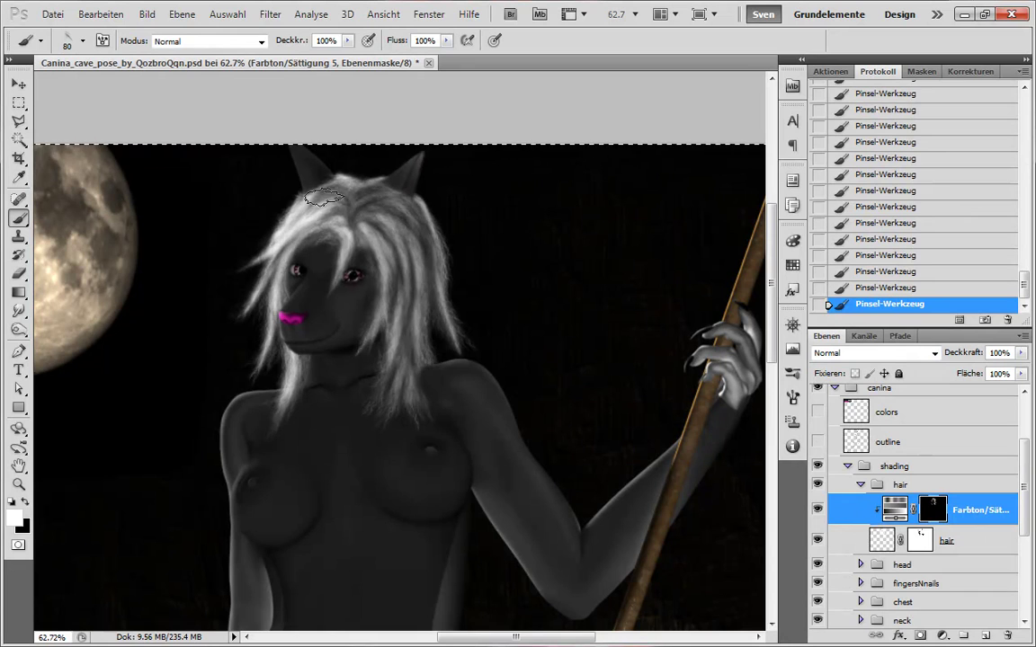
scroll(441, 391, "down", 3)
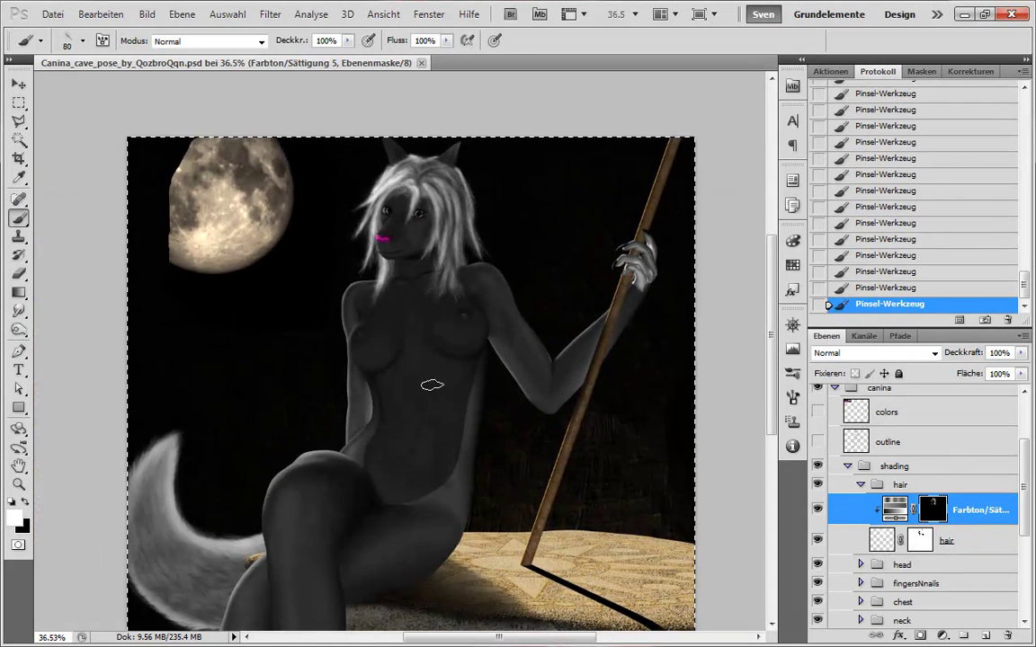
- Drop the selection and fill in the hair above the staff-side shoulder on the hair layer with the 80 px hair-textured brush
scroll(463, 405, "down", 2)
scroll(476, 151, "up", 7)
left_click(882, 541)
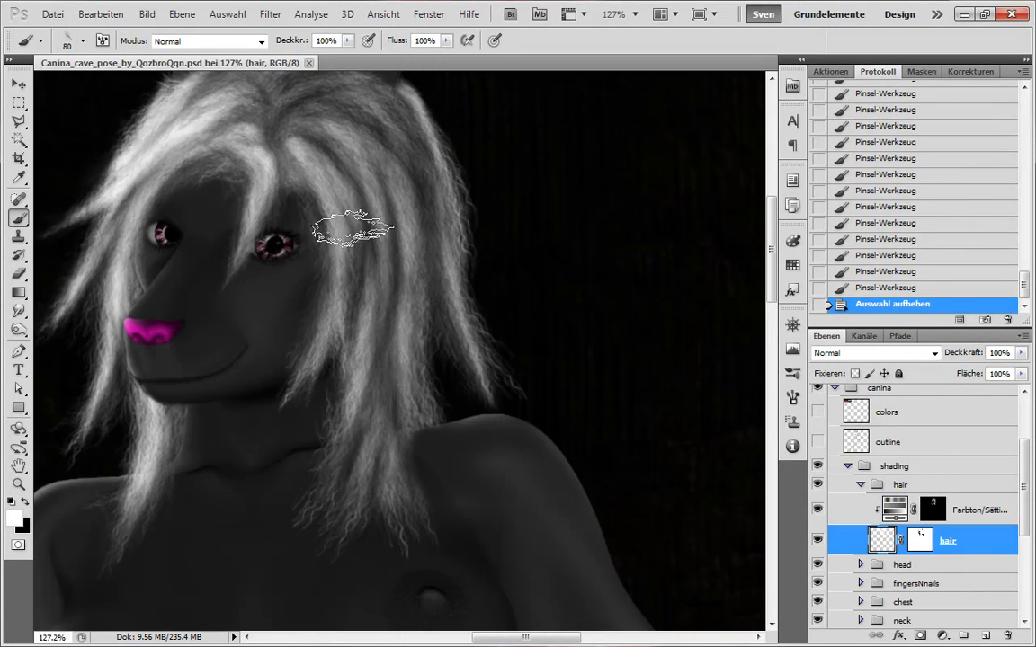
left_click_drag(434, 286, 428, 377)
mouse_move(437, 284)
left_mouse_down()
mouse_move(432, 382)
mouse_move(438, 378)
left_mouse_up()
left_click_drag(441, 296, 448, 373)
left_click_drag(445, 302, 453, 390)
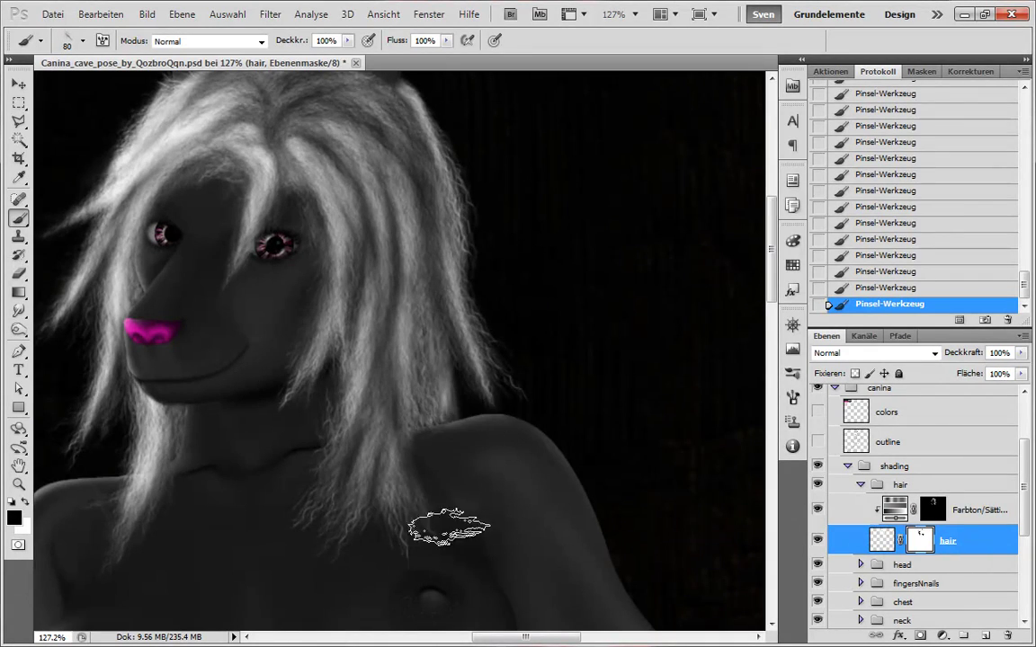
- Clean up the hair overlapping the staff-side shoulder on the hair layer's mask with the 40 px hair-textured brush
scroll(435, 403, "up", 5)
key("bracketleft")
key("bracketleft")
key("bracketleft")
key("bracketleft")
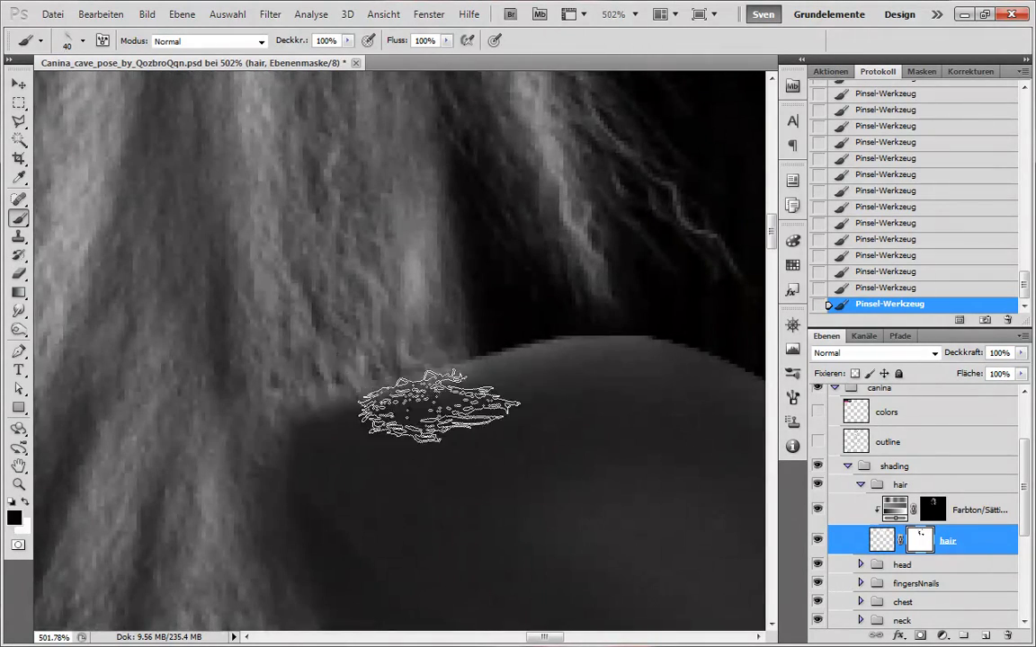
scroll(400, 481, "down", 6)
scroll(509, 451, "up", 4)
key("x")
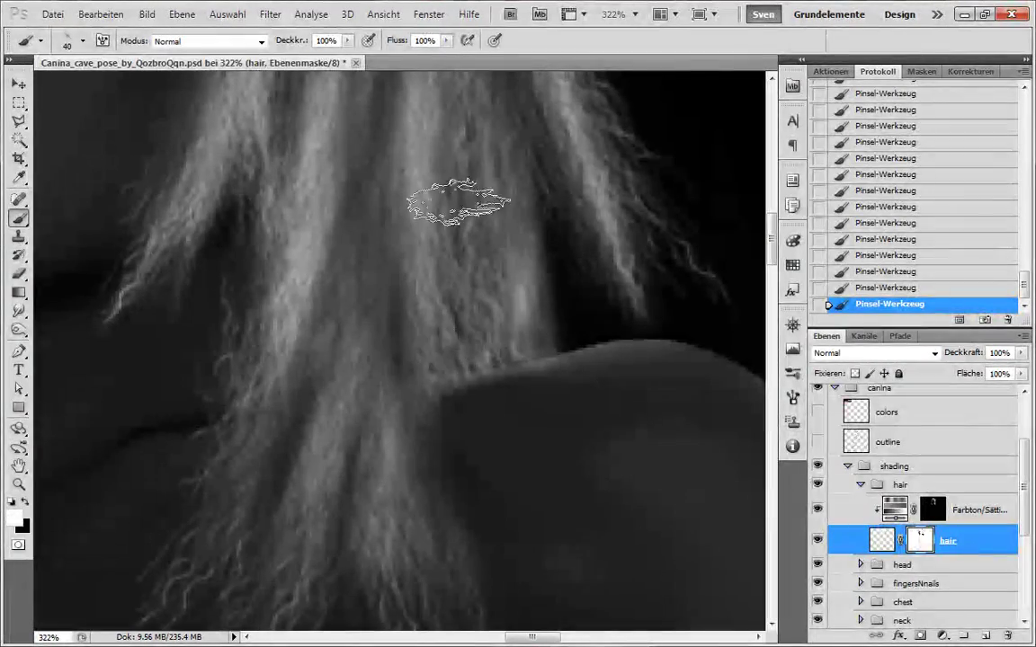
- Retouch the shoulder shading beside the hair in black on the topmost arms adjustment mask with a soft round 25 px brush
left_click_drag(1026, 499, 1026, 554)
left_click(861, 539)
left_click(817, 598)
left_click(932, 564)
right_click(574, 298)
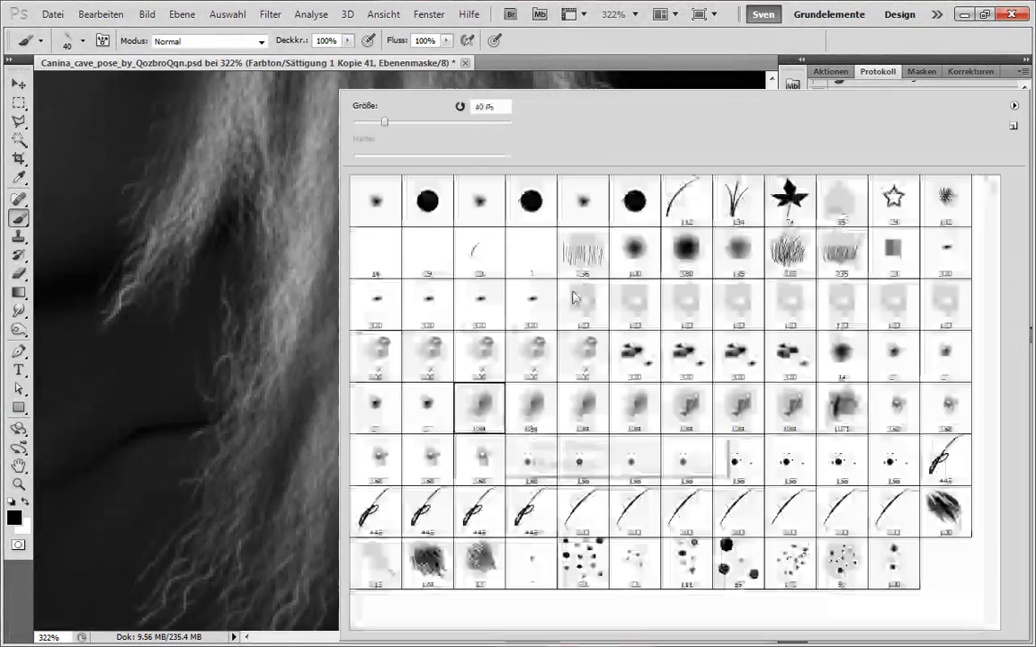
double_click(636, 247)
left_click(894, 564)
left_click(890, 288)
key("bracketleft")
key("bracketleft")
key("bracketleft")
left_click_drag(409, 371, 407, 380)
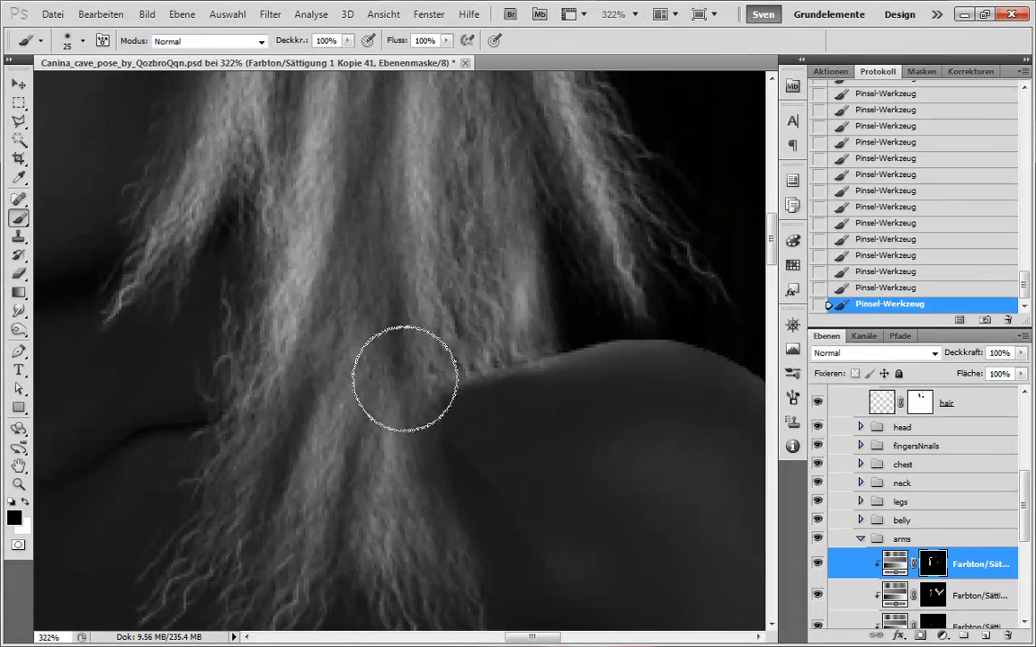
left_click(818, 565)
left_click(817, 565)
key("x")
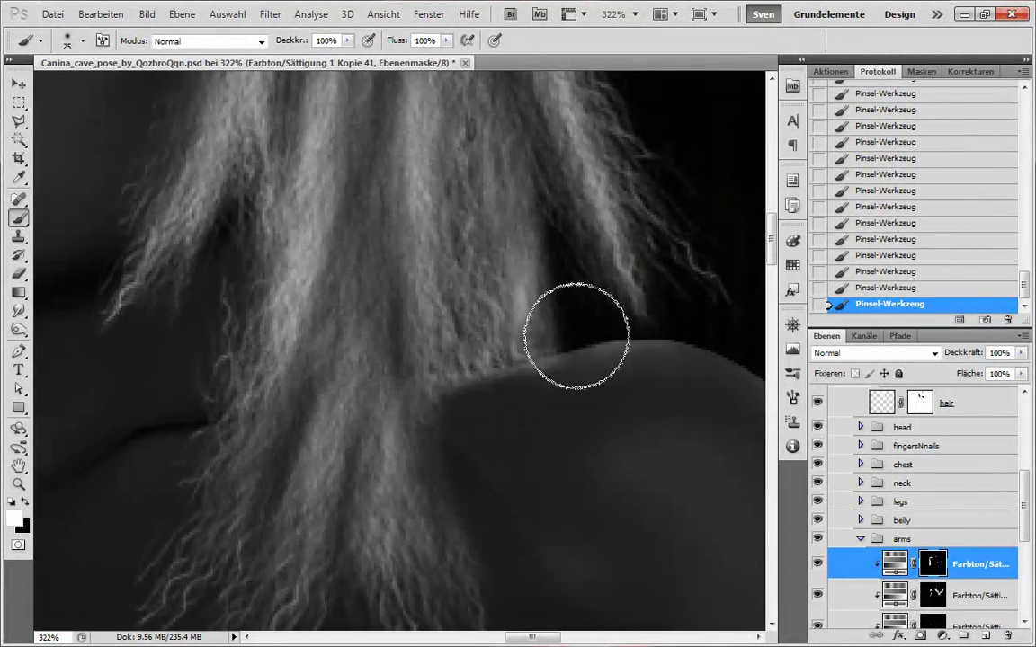
- Trim the hair cleanly along the staff-side shoulder edge on the hair layer's mask with a hard round 8 px brush in black
left_click(816, 598)
left_click(917, 404)
right_click(486, 428)
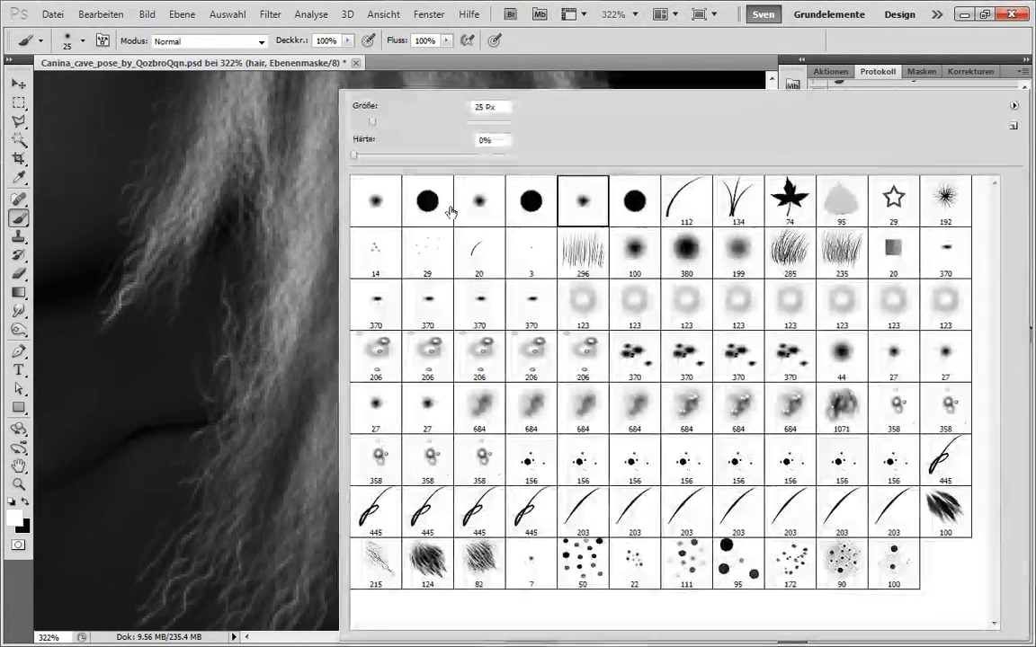
double_click(430, 203)
key("bracketleft")
mouse_move(521, 391)
left_mouse_down()
mouse_move(568, 391)
mouse_move(483, 398)
mouse_move(468, 425)
left_mouse_up()
key("ctrl+z")
left_click(922, 403)
key("x")
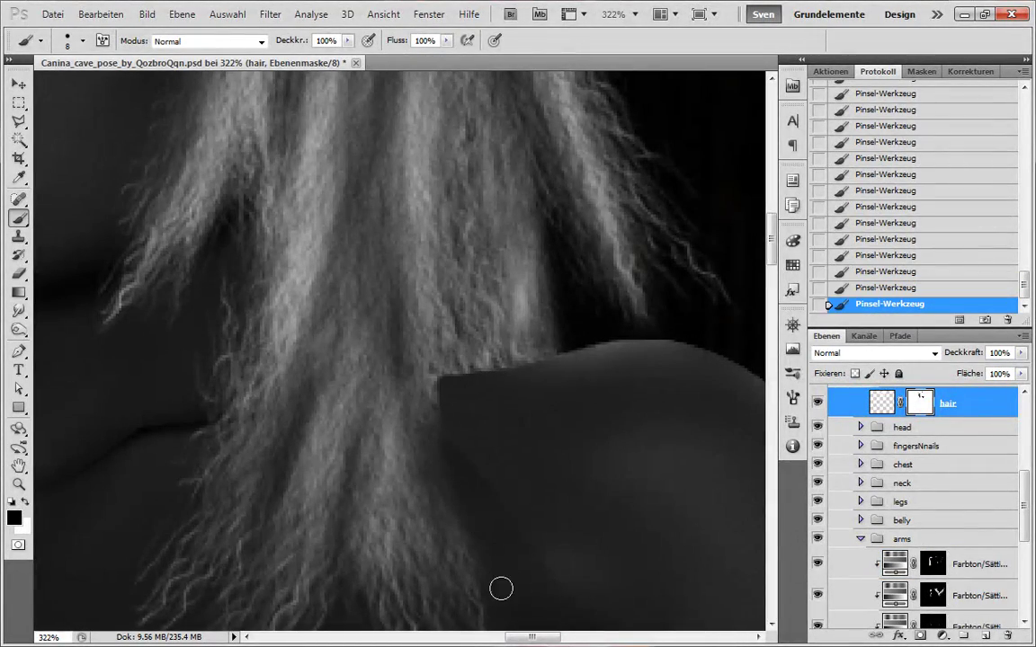
- Restore loose strands over the trimmed shoulder edge in white on the hair mask with the hair-textured brush at 45 px
right_click(503, 396)
double_click(384, 563)
key("bracketleft")
key("bracketleft")
key("bracketleft")
key("bracketleft")
key("bracketleft")
key("bracketleft")
key("bracketleft")
key("bracketleft")
key("bracketleft")
key("bracketleft")
key("bracketleft")
key("x")
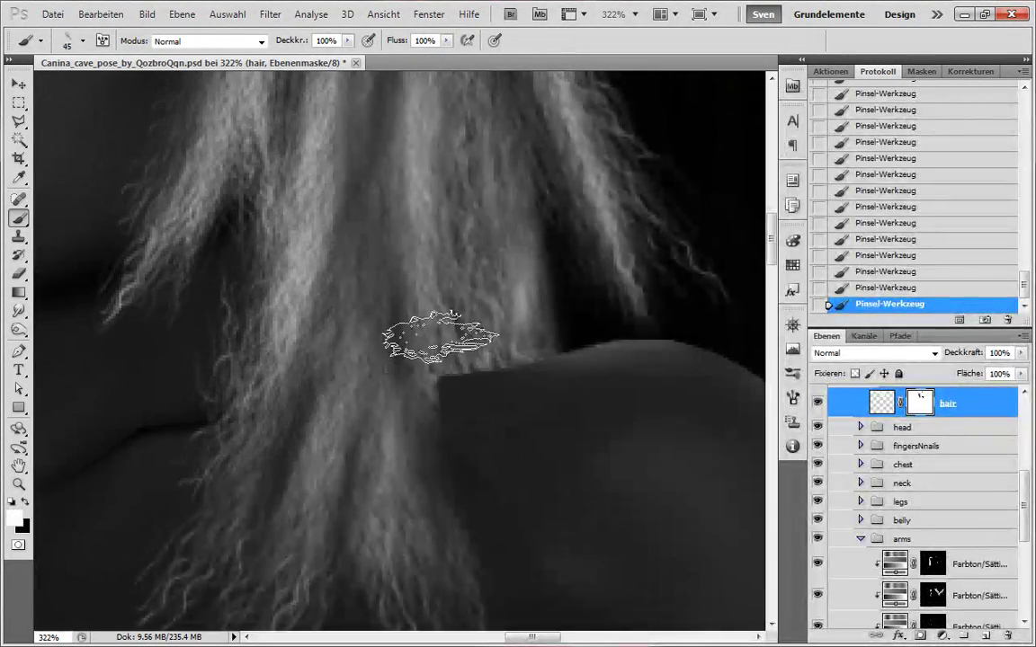
key("ctrl+0")
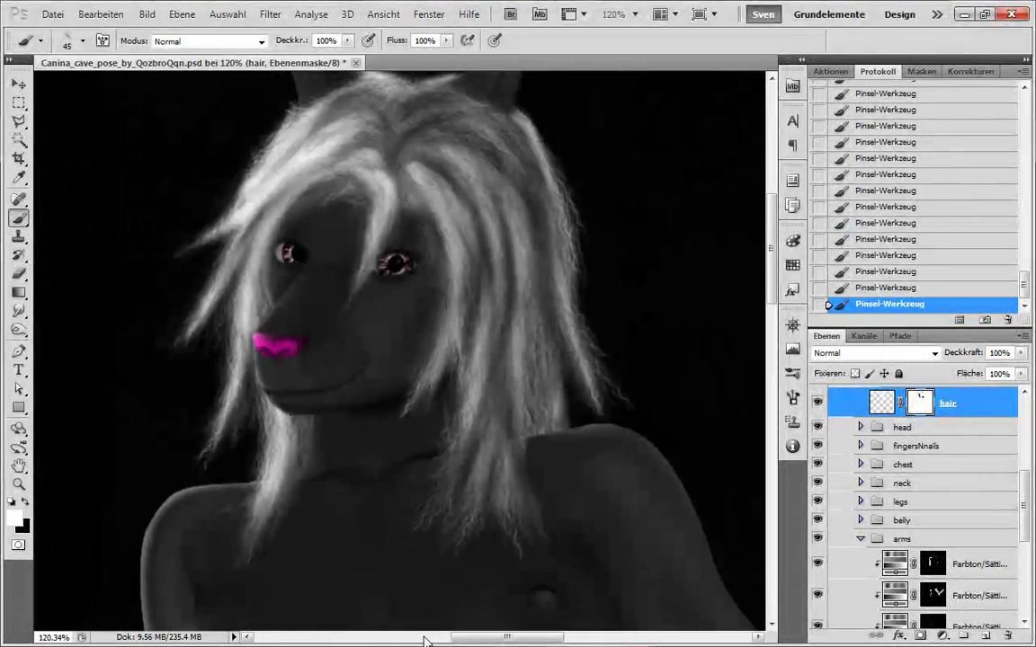
- Thin out the hair ends over the moon-side shoulder in black on the hair mask with the 45 px hair-textured brush
scroll(303, 542, "up", 3)
key("x")
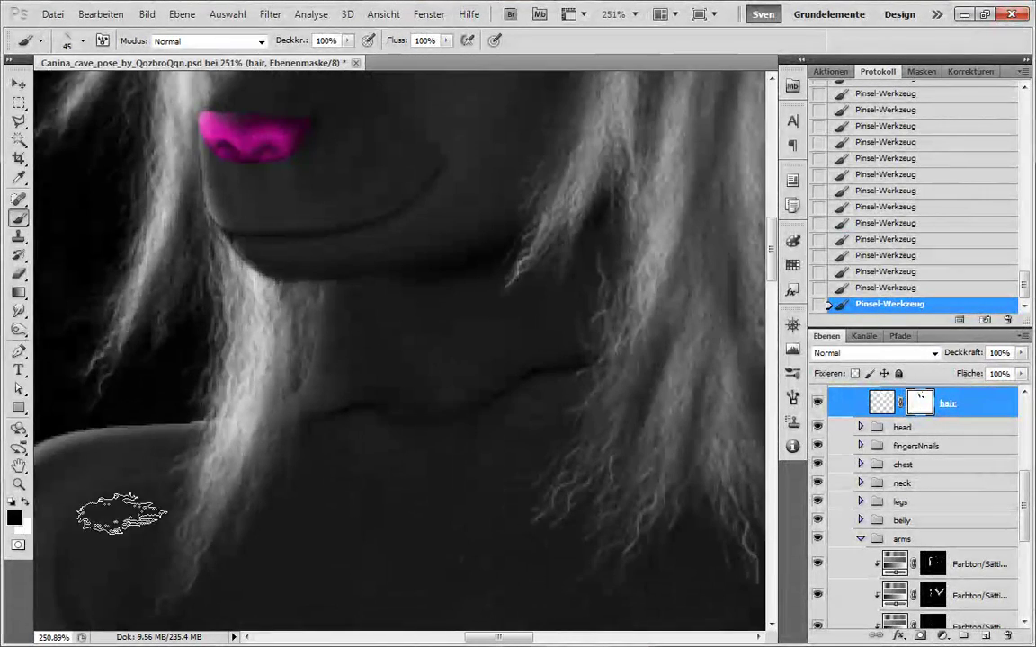
scroll(440, 441, "down", 4)
left_click_drag(448, 479, 497, 396)
- Darken the moon-side hair lock below the chin in white on the hair adjustment's mask with the 100 px brush
key("alt+bracketright")
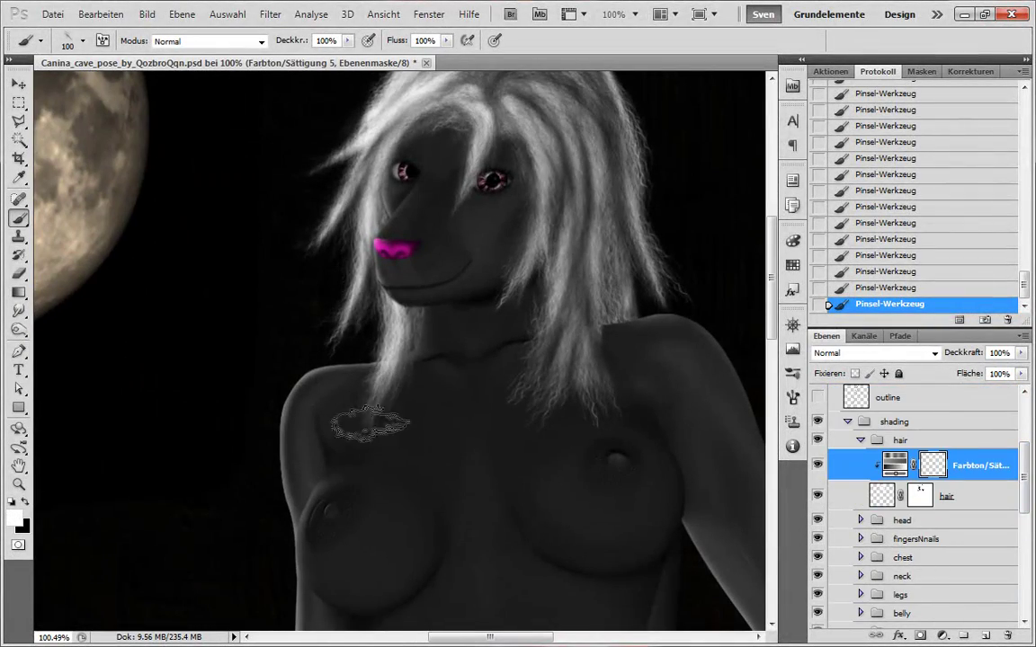
scroll(369, 454, "up", 4)
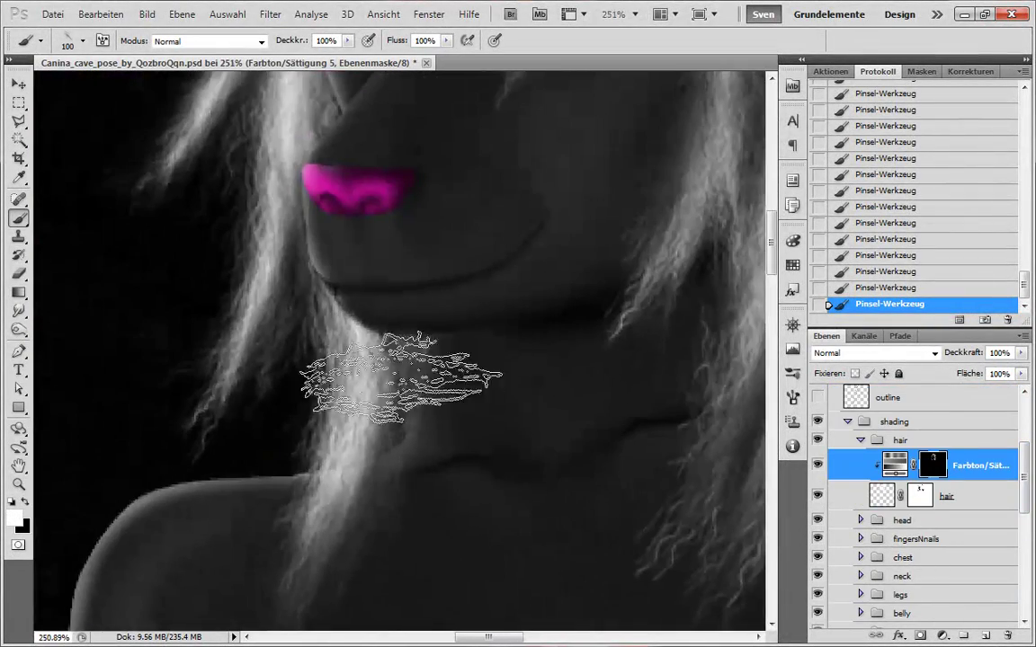
scroll(393, 393, "down", 1)
scroll(499, 486, "down", 3)
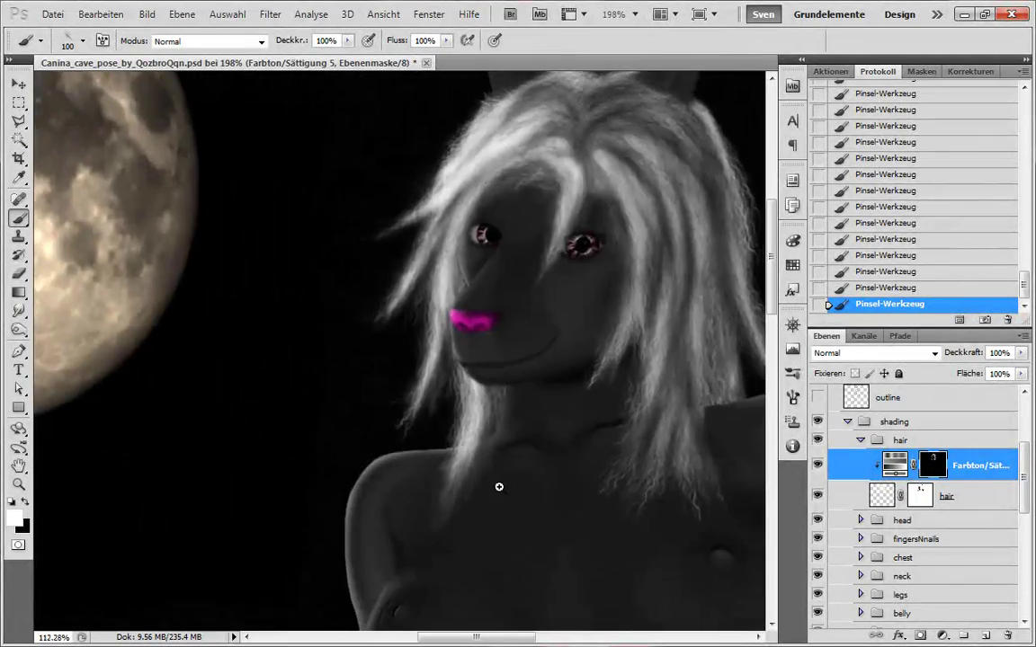
scroll(539, 474, "up", 6)
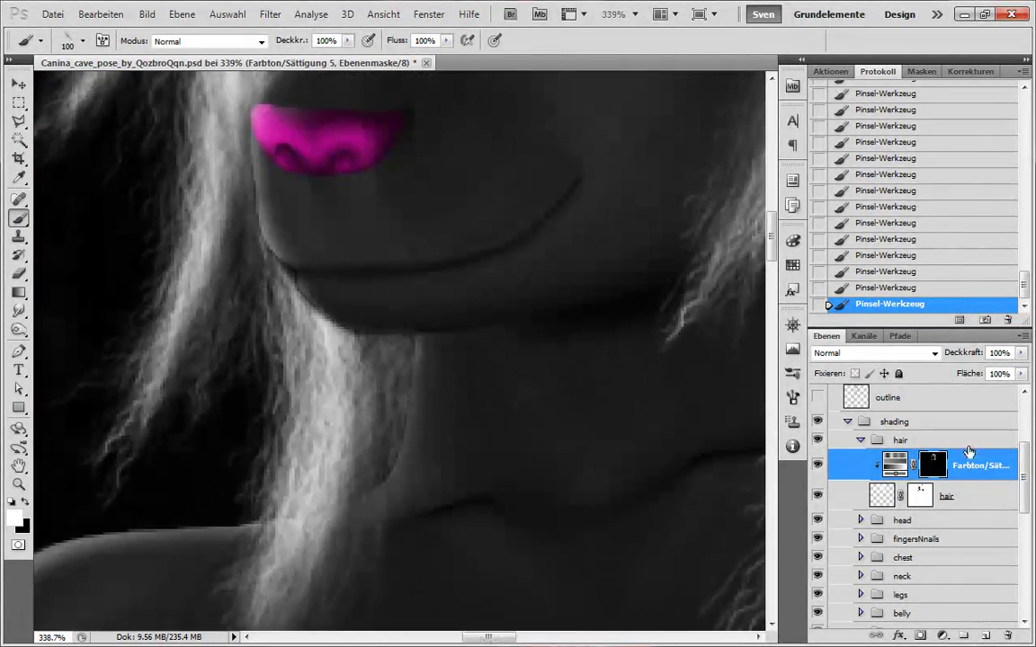
- Retouch the neck edge behind the moon-side hair lock on the topmost neck adjustment mask with a soft round brush reduced to 45 px
left_click_drag(1029, 495, 1028, 532)
left_click(861, 458)
left_click(931, 483)
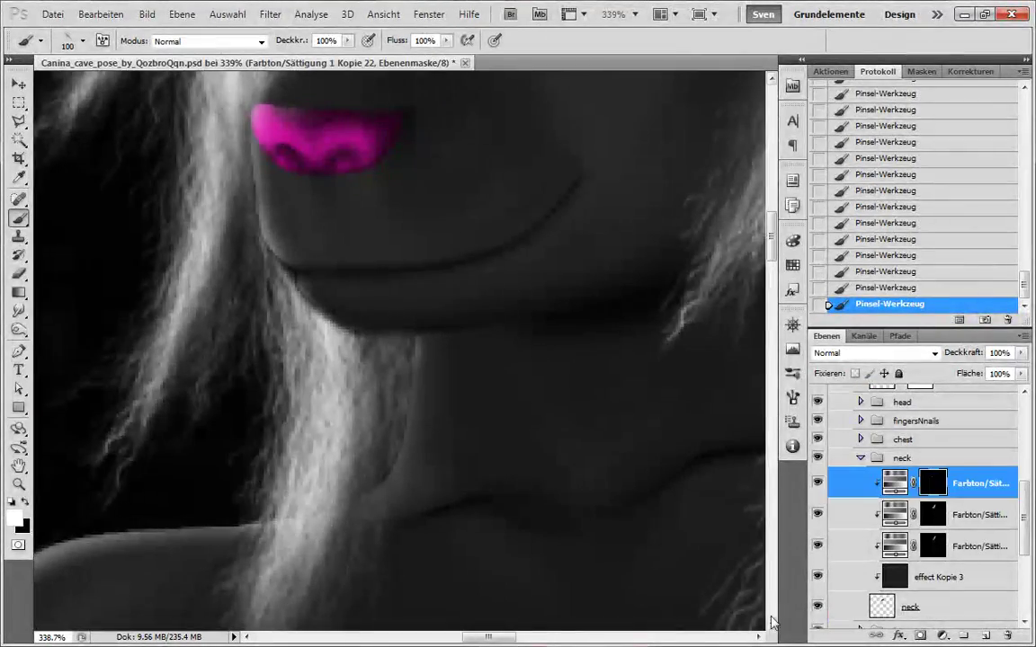
right_click(522, 232)
double_click(479, 200)
left_click_drag(383, 440, 358, 481)
key("bracketleft")
key("bracketleft")
key("bracketleft")
key("bracketleft")
key("bracketleft")
key("bracketleft")
key("x")
mouse_move(411, 357)
left_mouse_down()
mouse_move(400, 415)
mouse_move(415, 327)
left_mouse_up()
key("x")
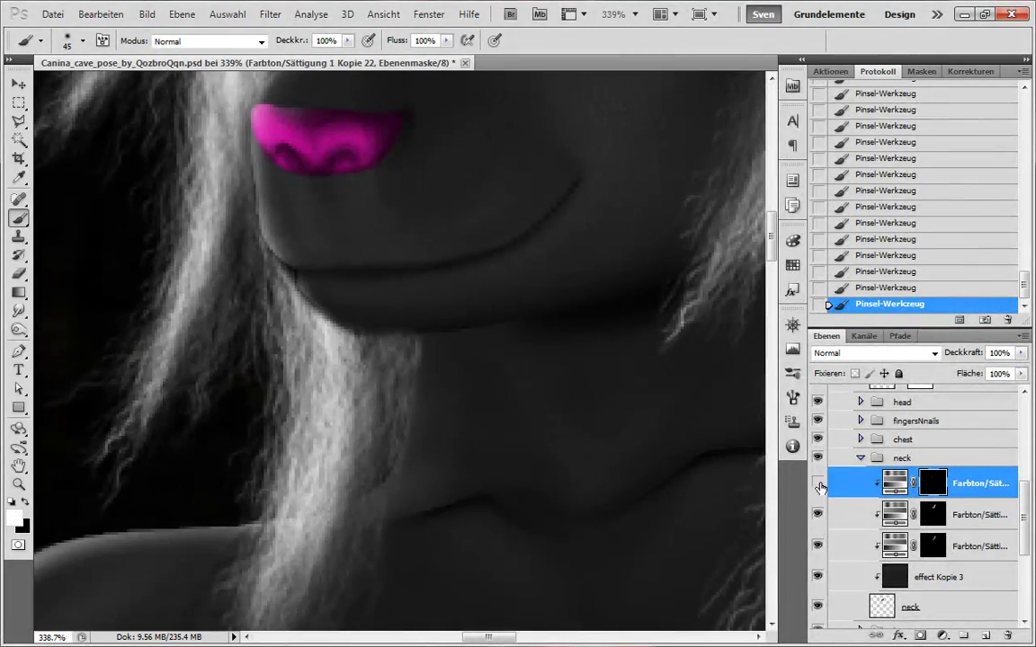
left_click(820, 486)
- Refine the hair under the chin beside the neck on the hair layer's mask with a hard round brush at 20 px and 5 px
left_click_drag(1026, 505, 1026, 468)
left_click(920, 496)
key("bracketleft")
key("bracketleft")
key("bracketleft")
key("bracketleft")
key("x")
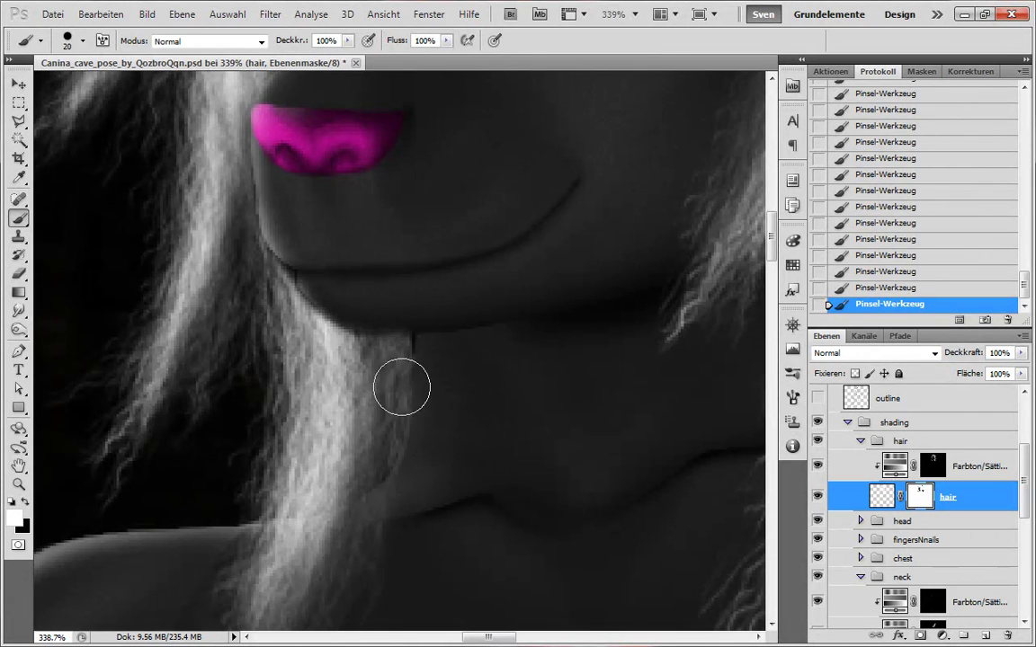
left_click_drag(406, 356, 422, 344)
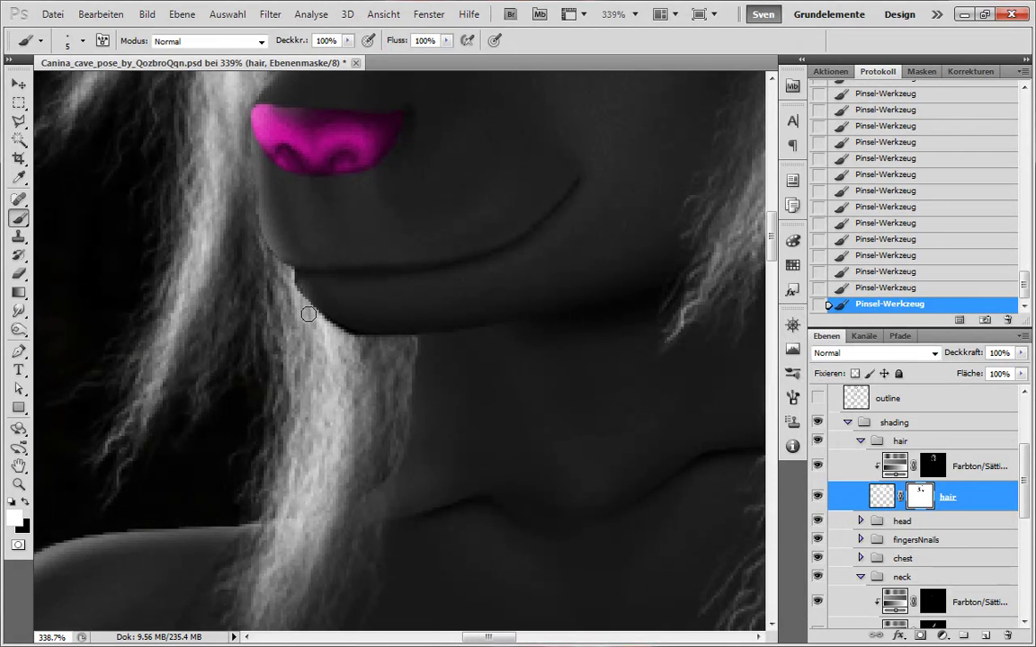
- Refine the hair edge along the snout and moon-side cheek on the hair layer's mask with the 5 px brush
scroll(272, 216, "up", 4)
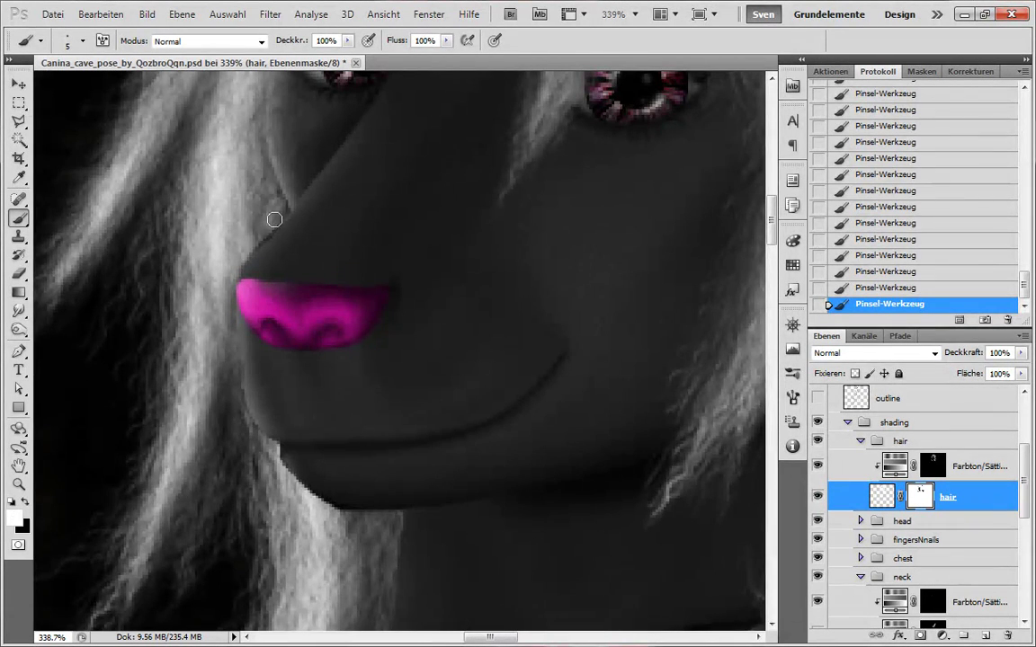
key("x")
scroll(274, 220, "up", 3)
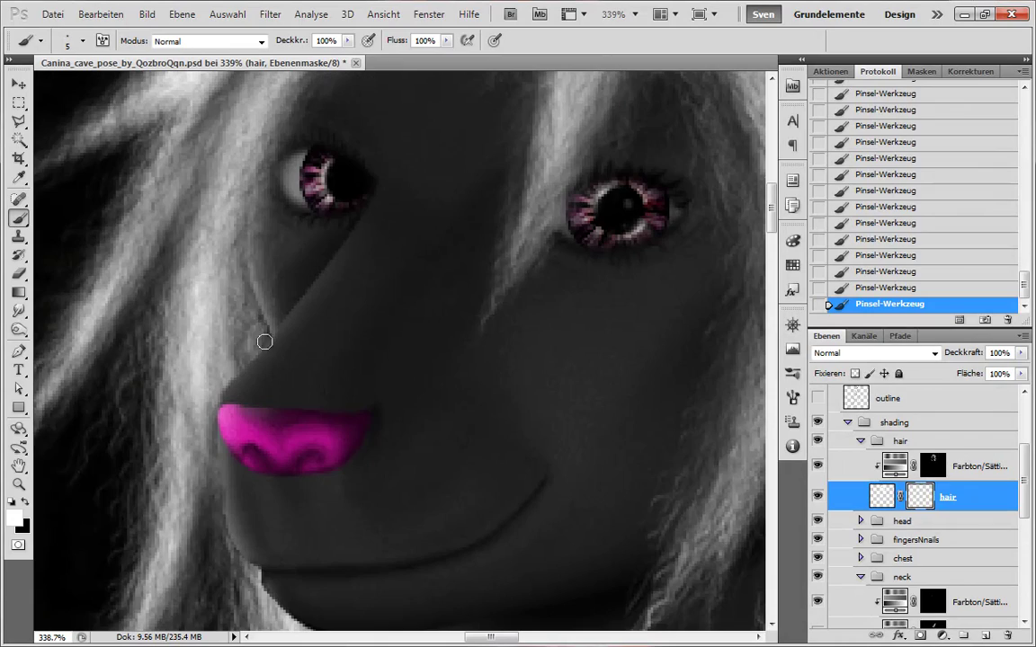
scroll(575, 389, "down", 5)
scroll(441, 465, "up", 8)
scroll(331, 413, "down", 8)
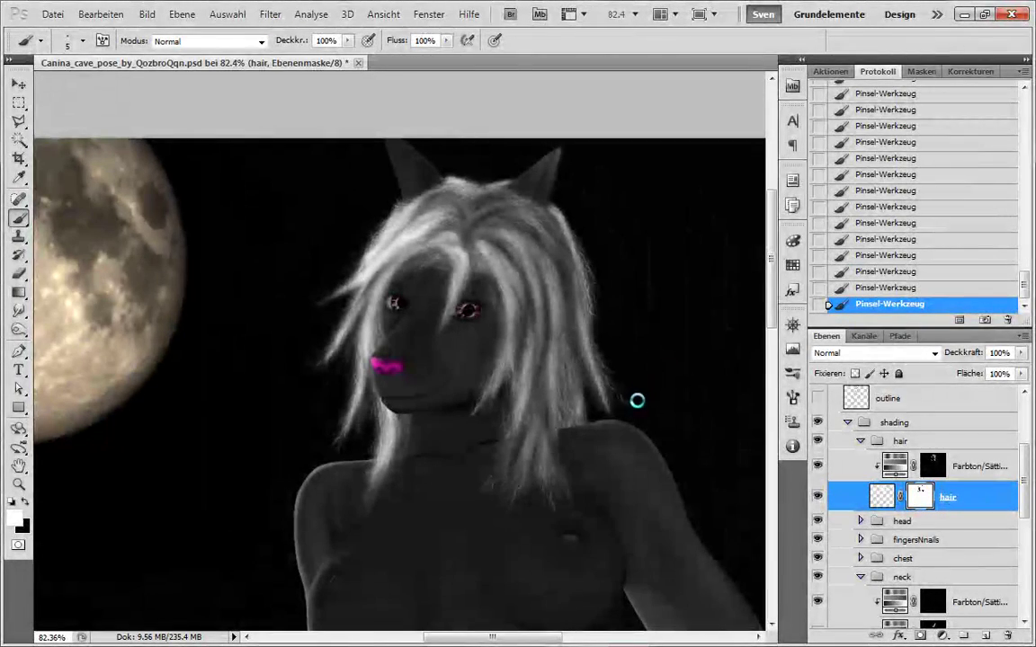
- Collapse the canina group, select the Farbton/Sättigung 3 layer, and show the sketch layer with the canina group hidden
scroll(634, 393, "down", 4)
scroll(935, 486, "up", 3)
left_click(835, 486)
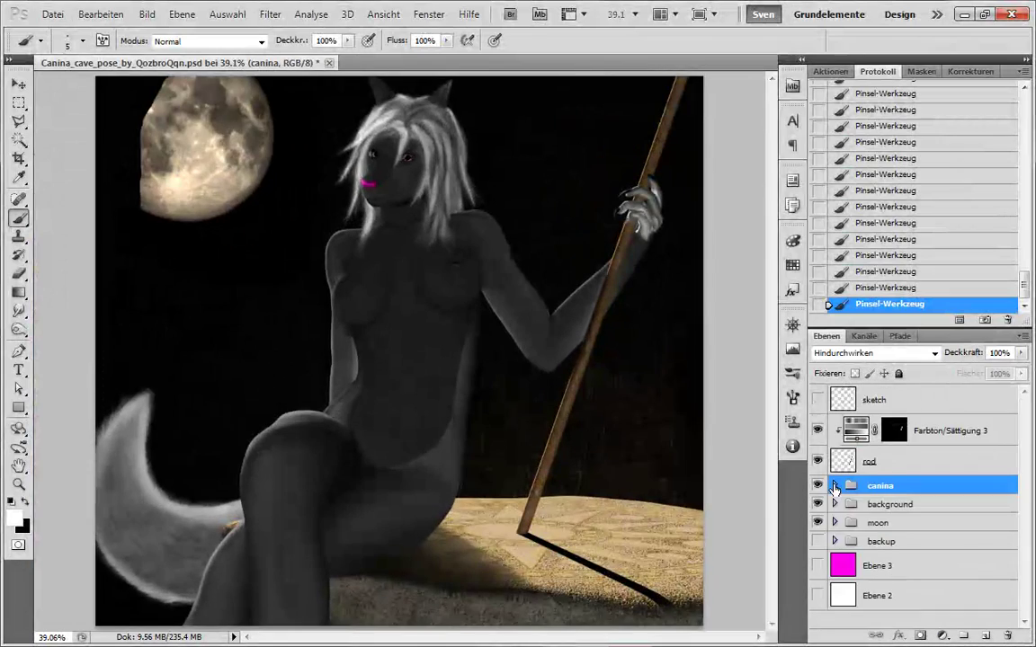
left_click(942, 433)
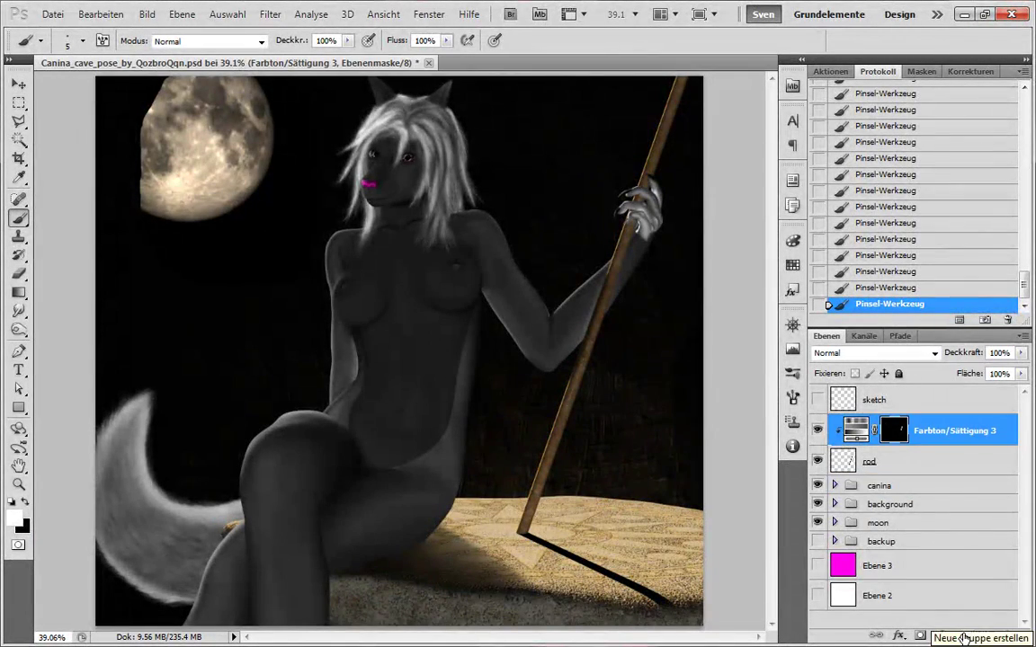
left_click(817, 400)
left_click(817, 486)
left_click(816, 486)
left_click(816, 486)
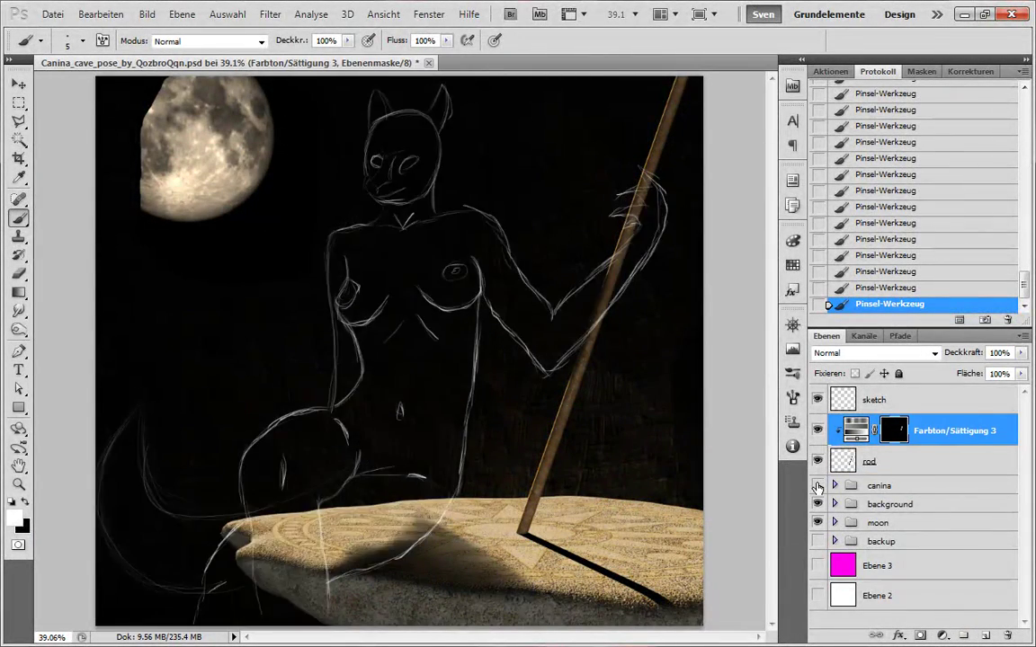